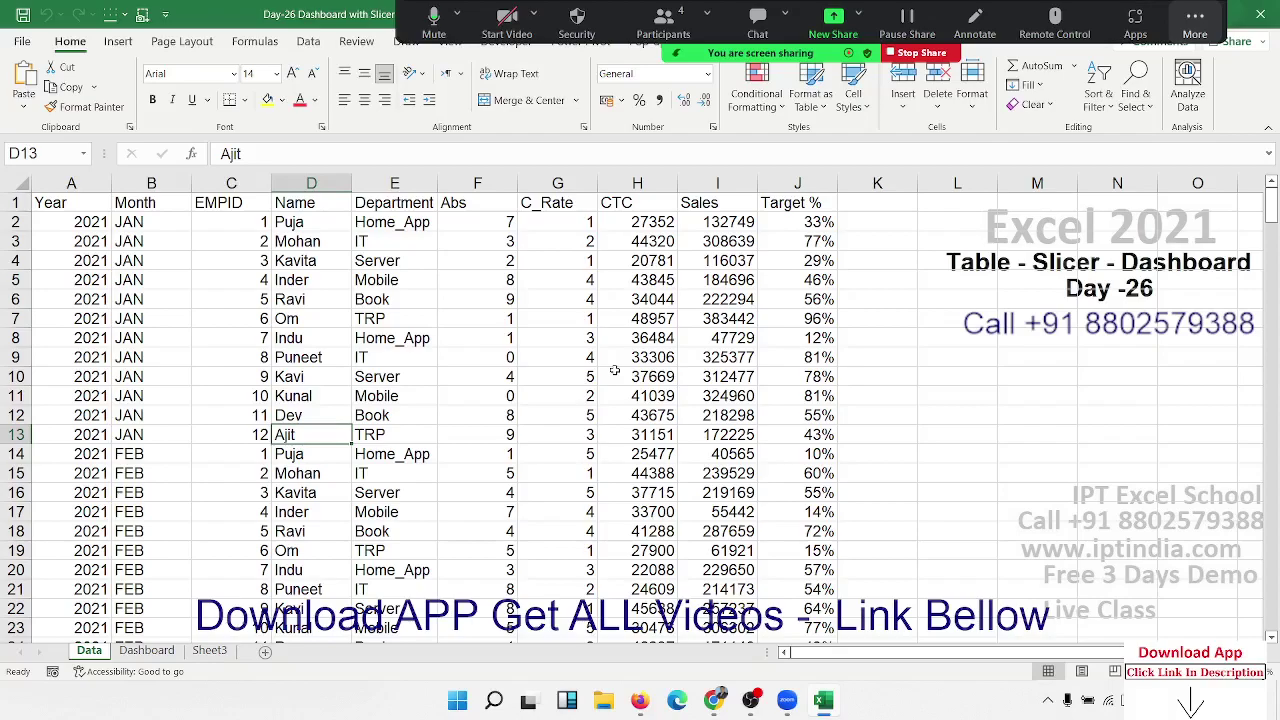
Select the whole Data sheet and AutoFit every column to its contents.
click(14, 180)
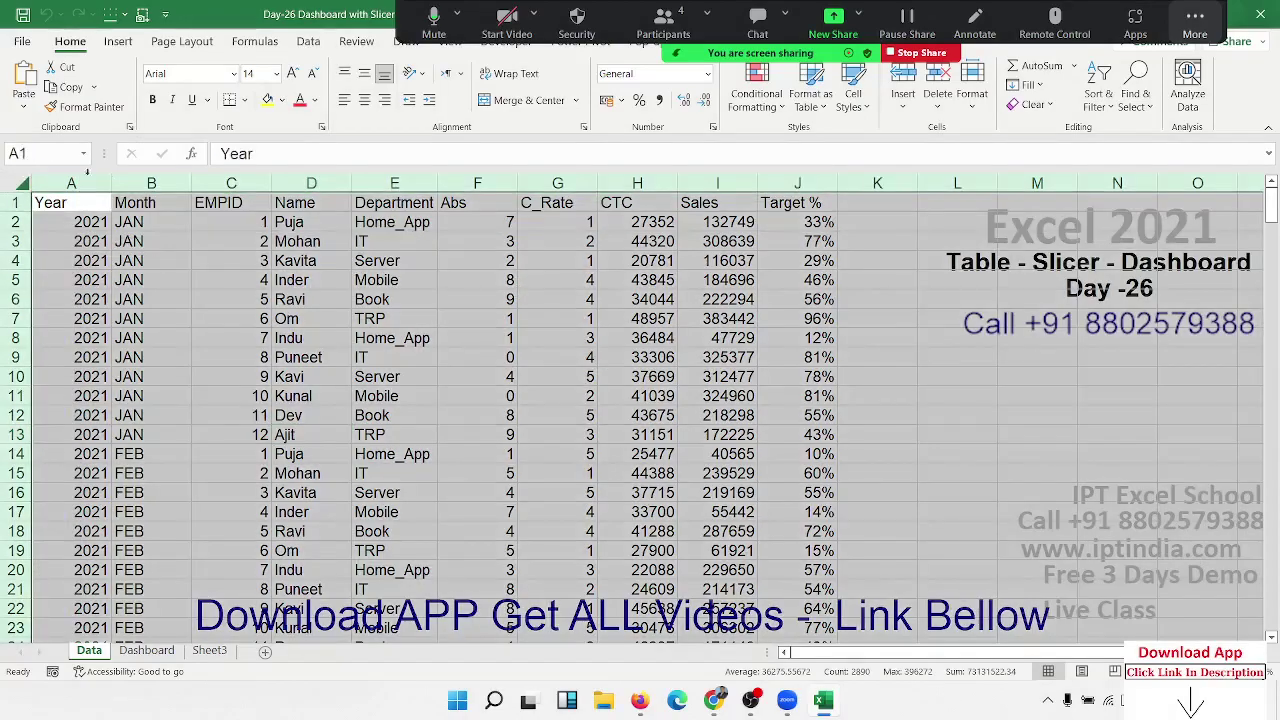
double_click(437, 183)
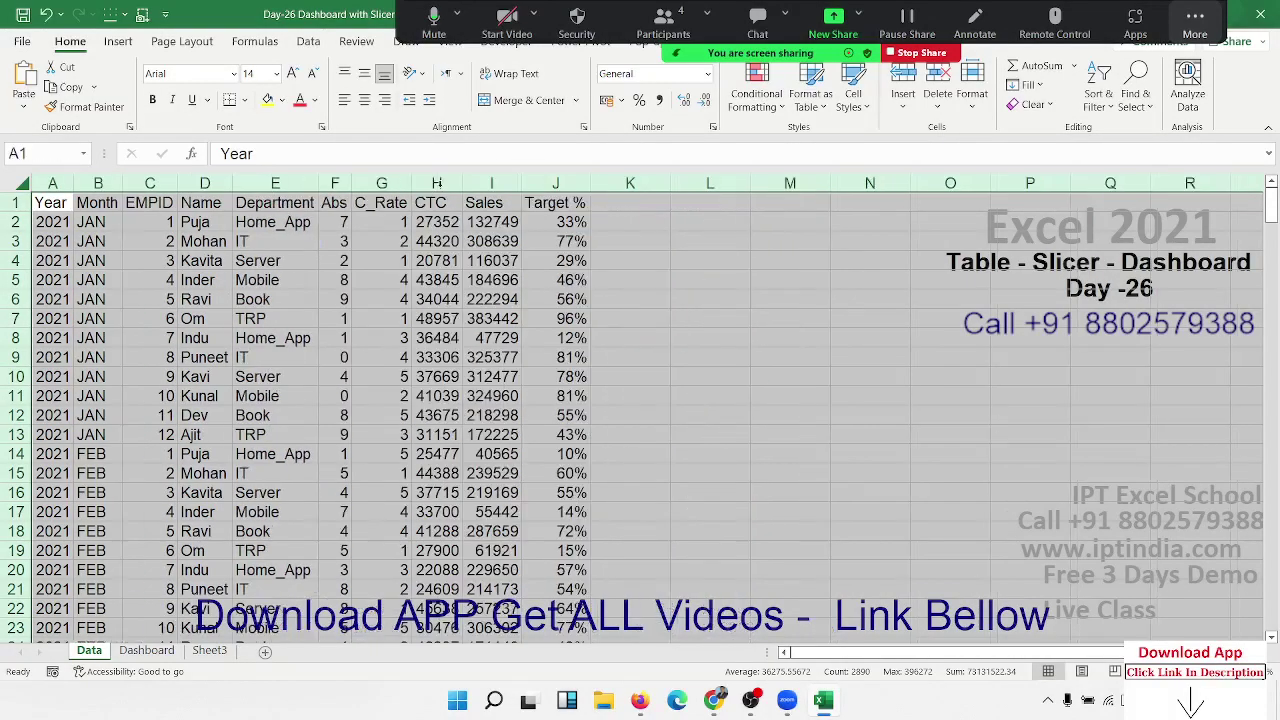
click(68, 203)
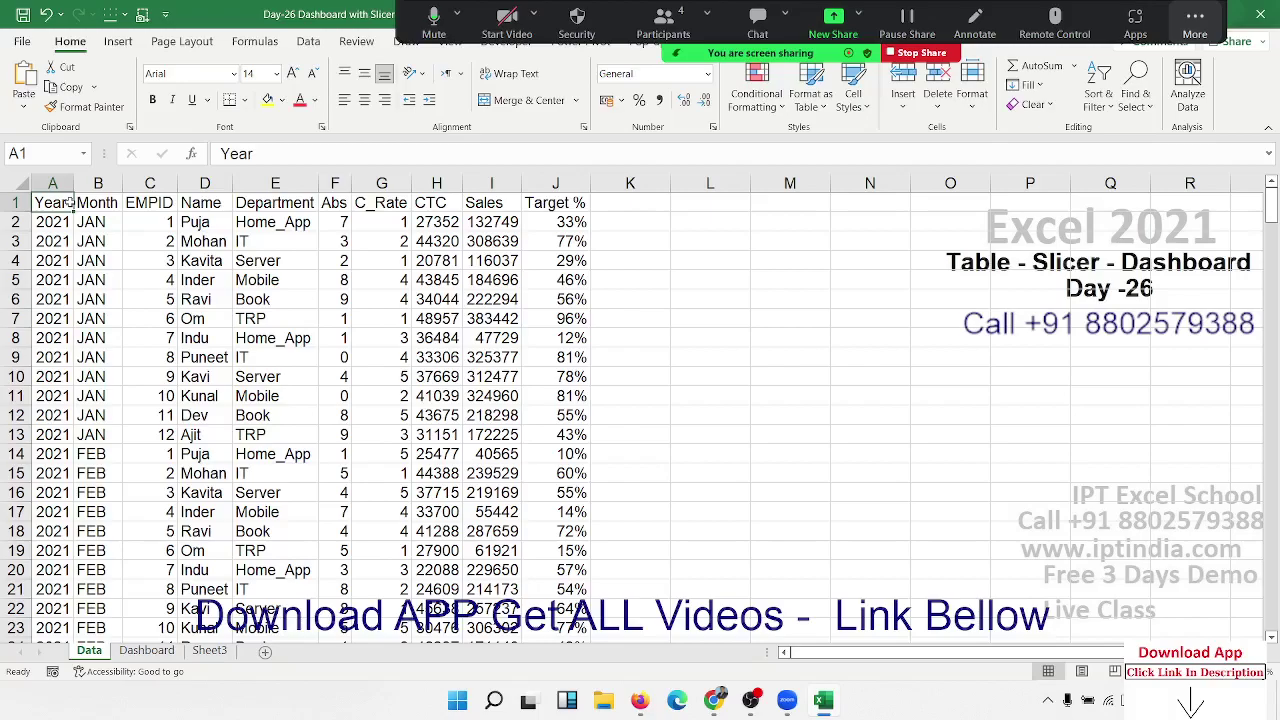
key(ctrl+shift+Right)
key(ctrl+shift+Down)
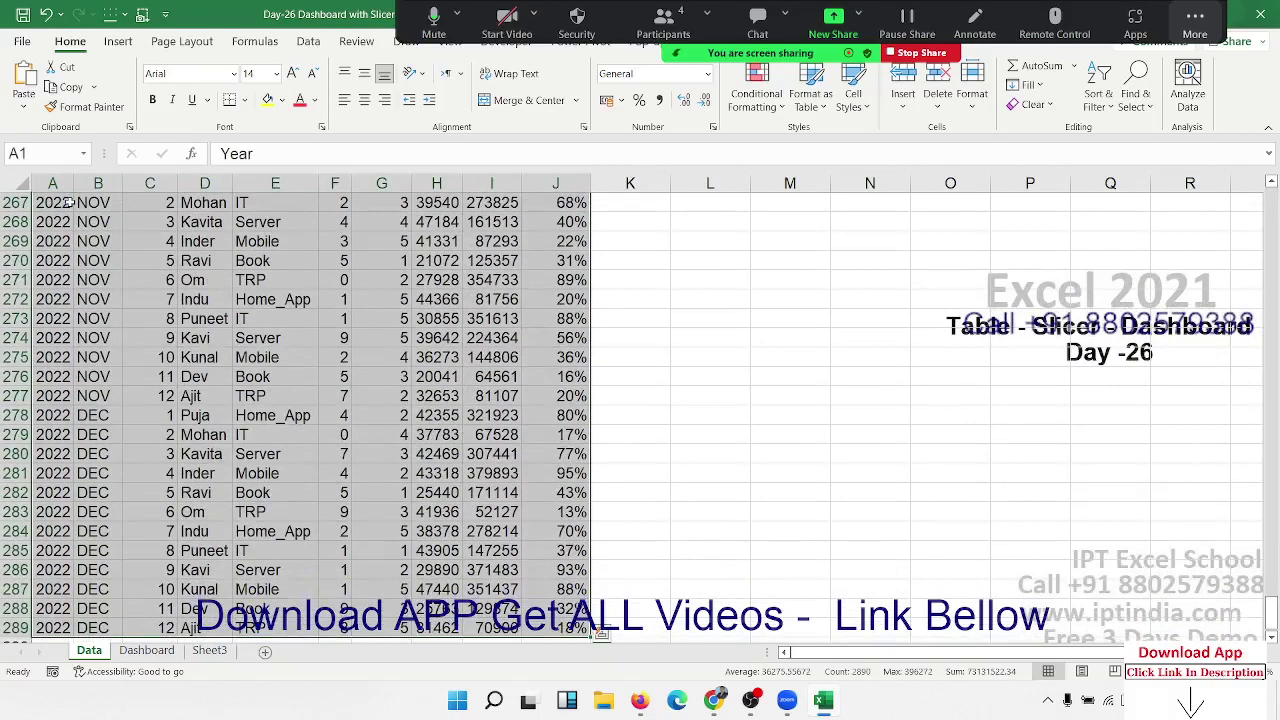
key(ctrl+Home)
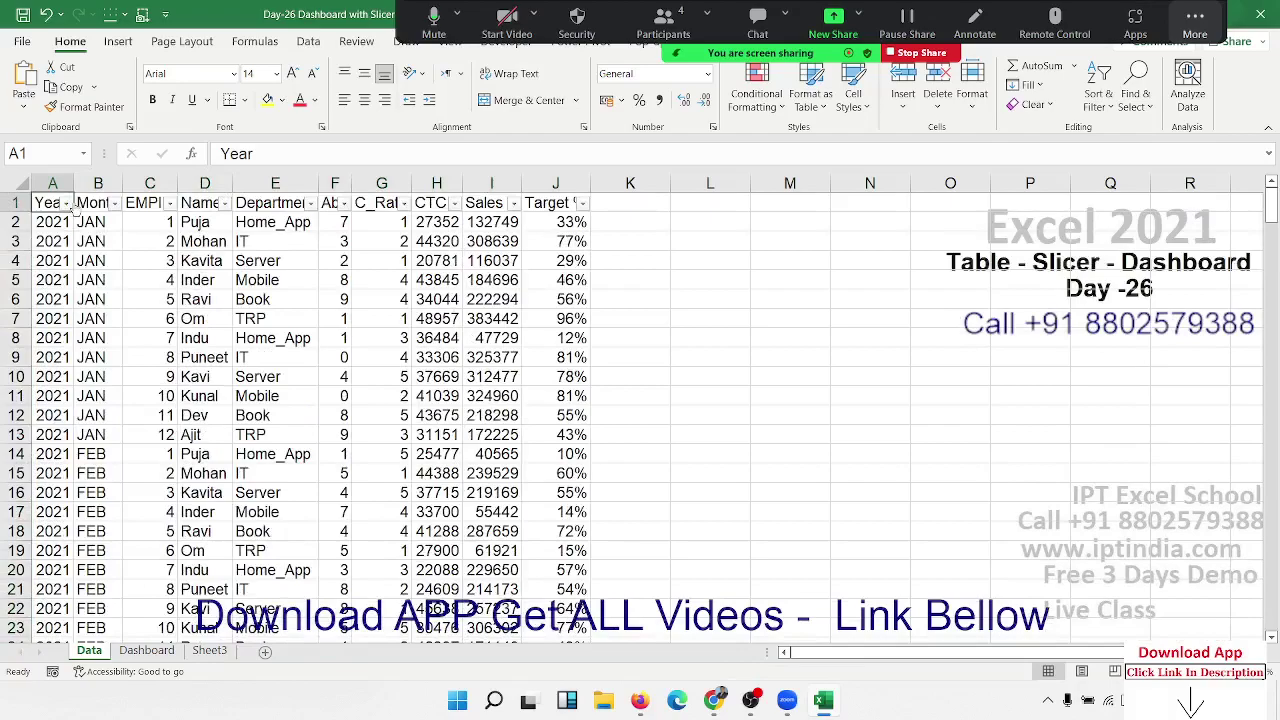
Leave the Name filter unapplied and select the full data block across columns A to J.
click(226, 203)
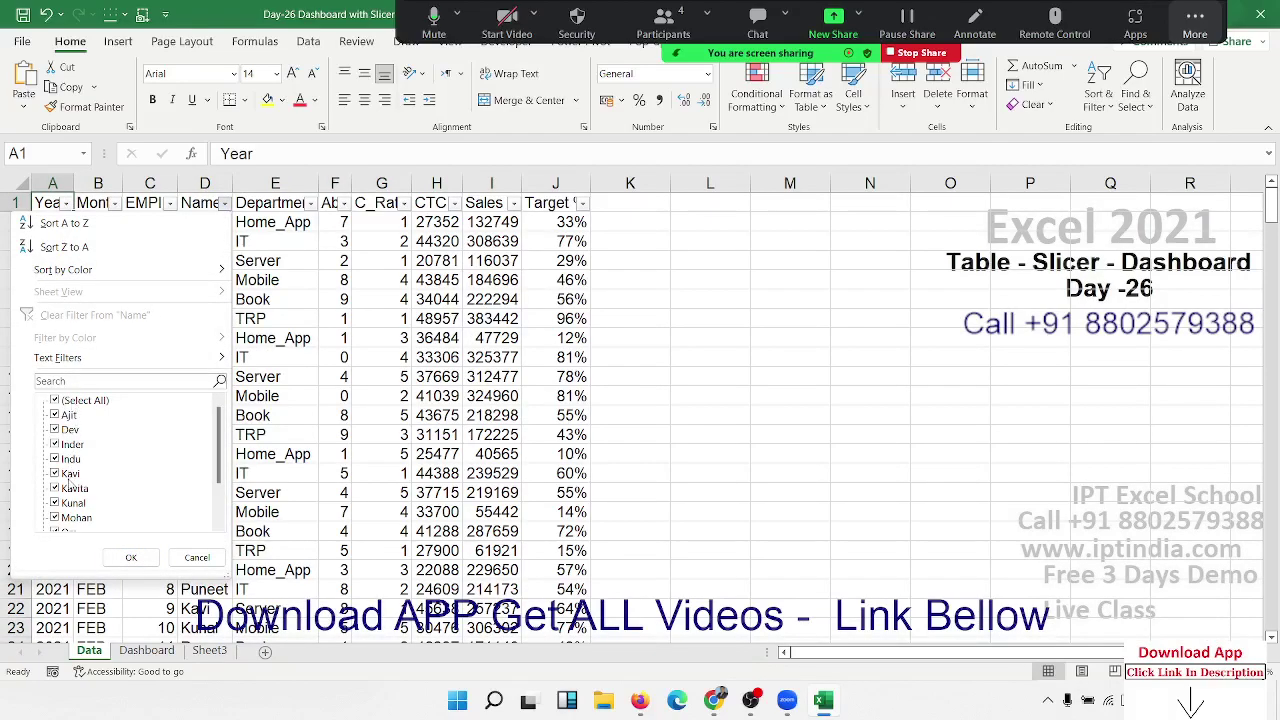
click(385, 362)
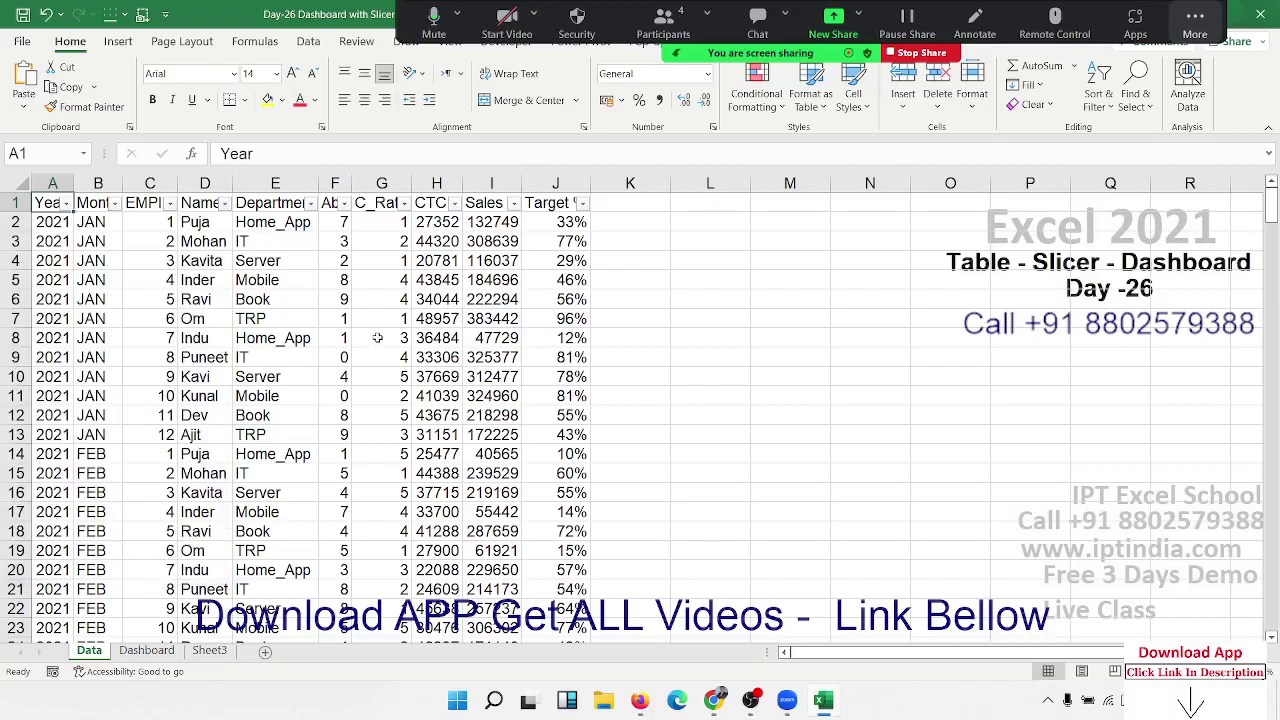
key(ctrl+shift+semicolon)
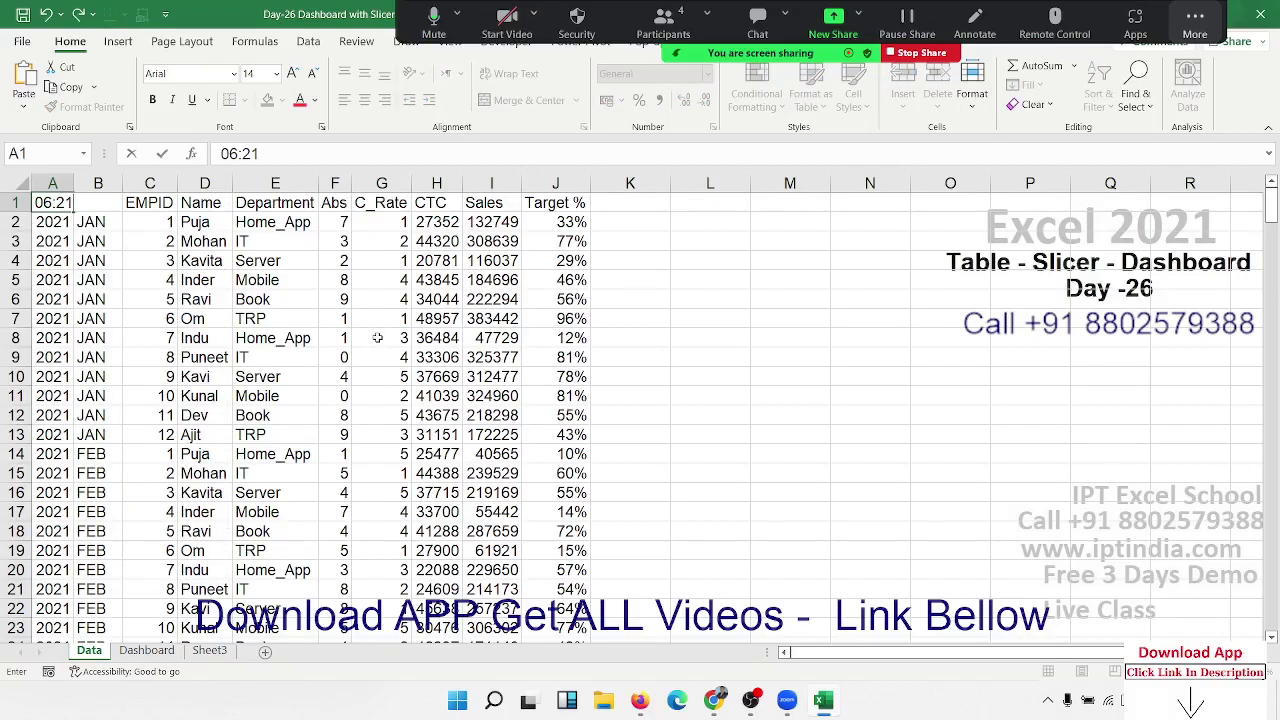
key(Escape)
key(ctrl+shift+Right)
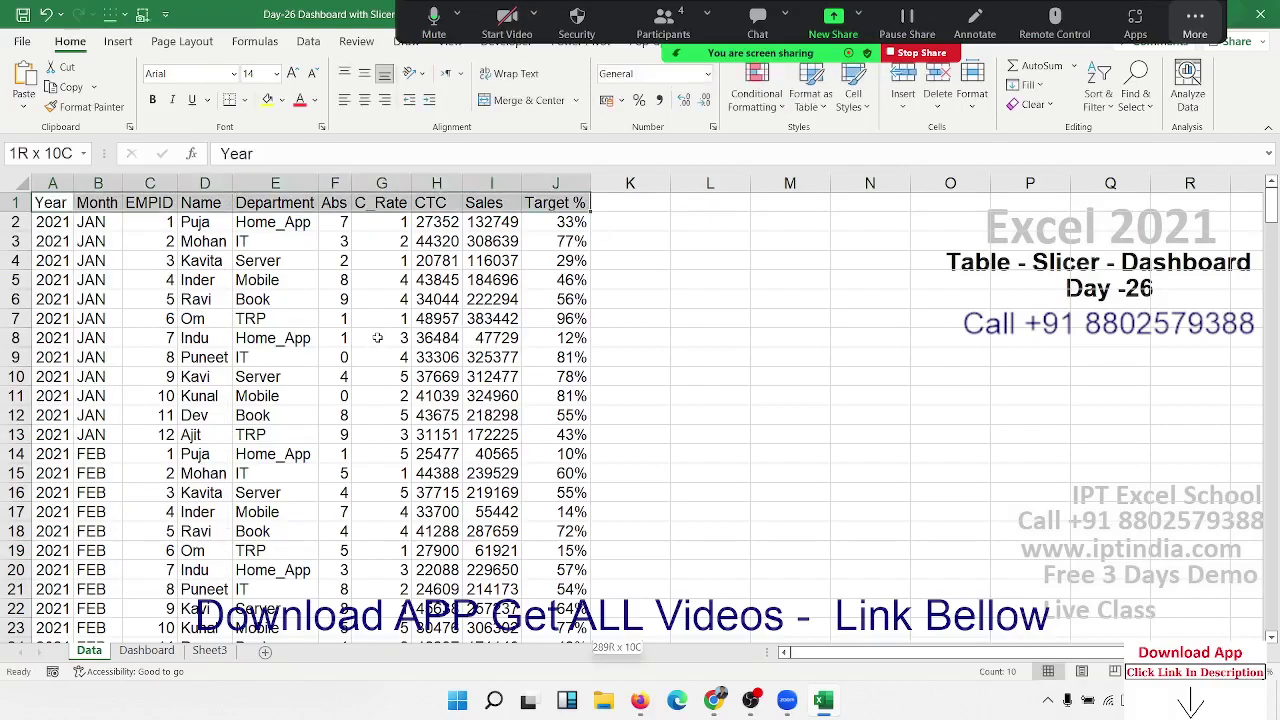
key(ctrl+shift+Down)
click(118, 41)
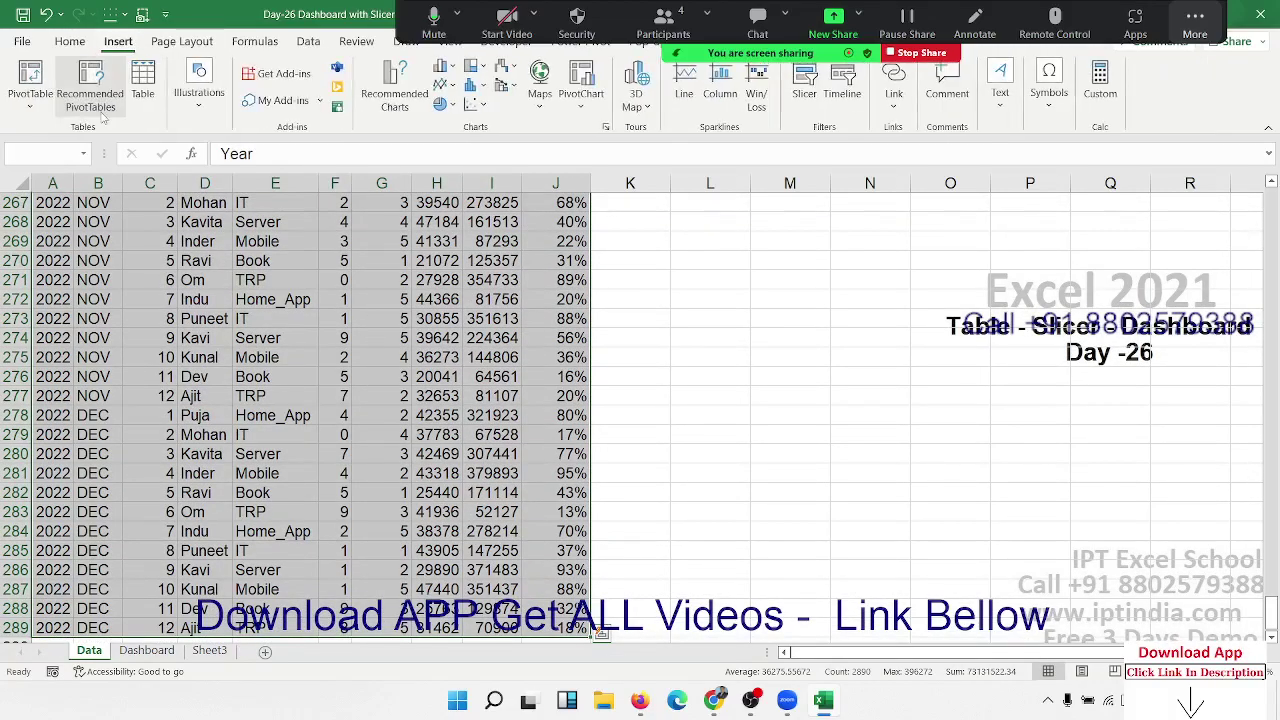
Convert A1:J289 into a table with headers and name the table Data.
click(142, 85)
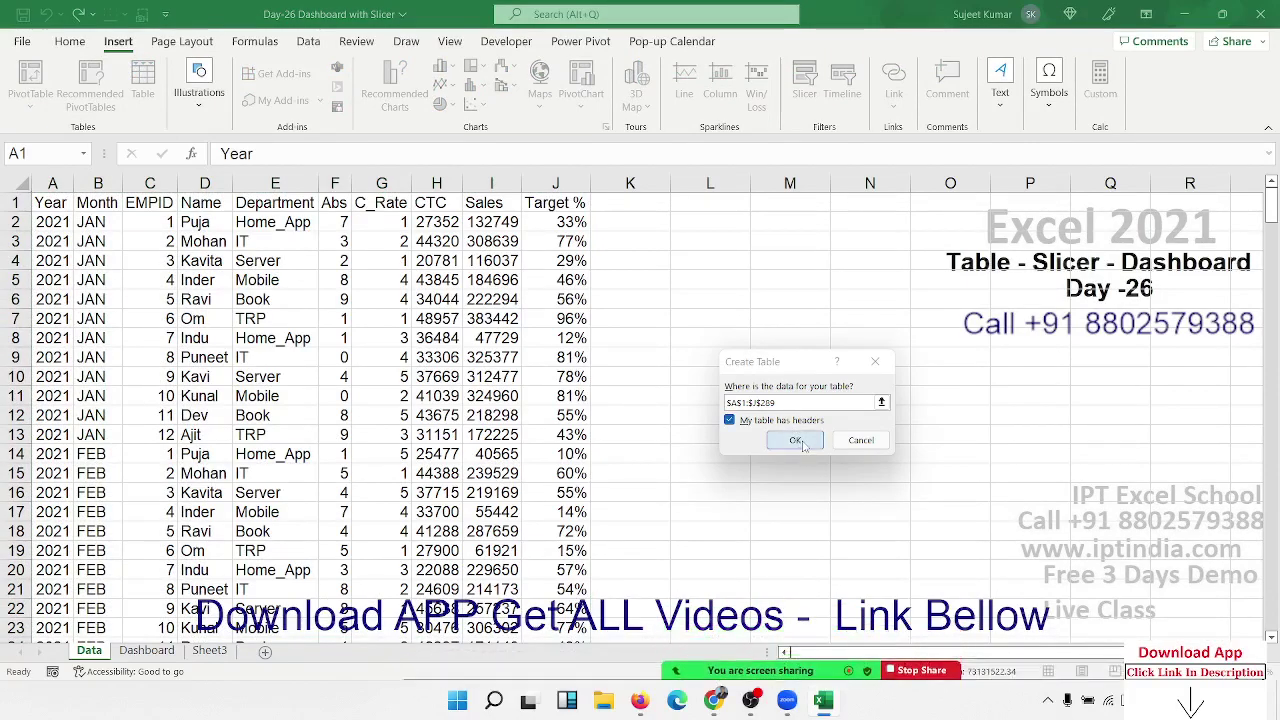
click(795, 440)
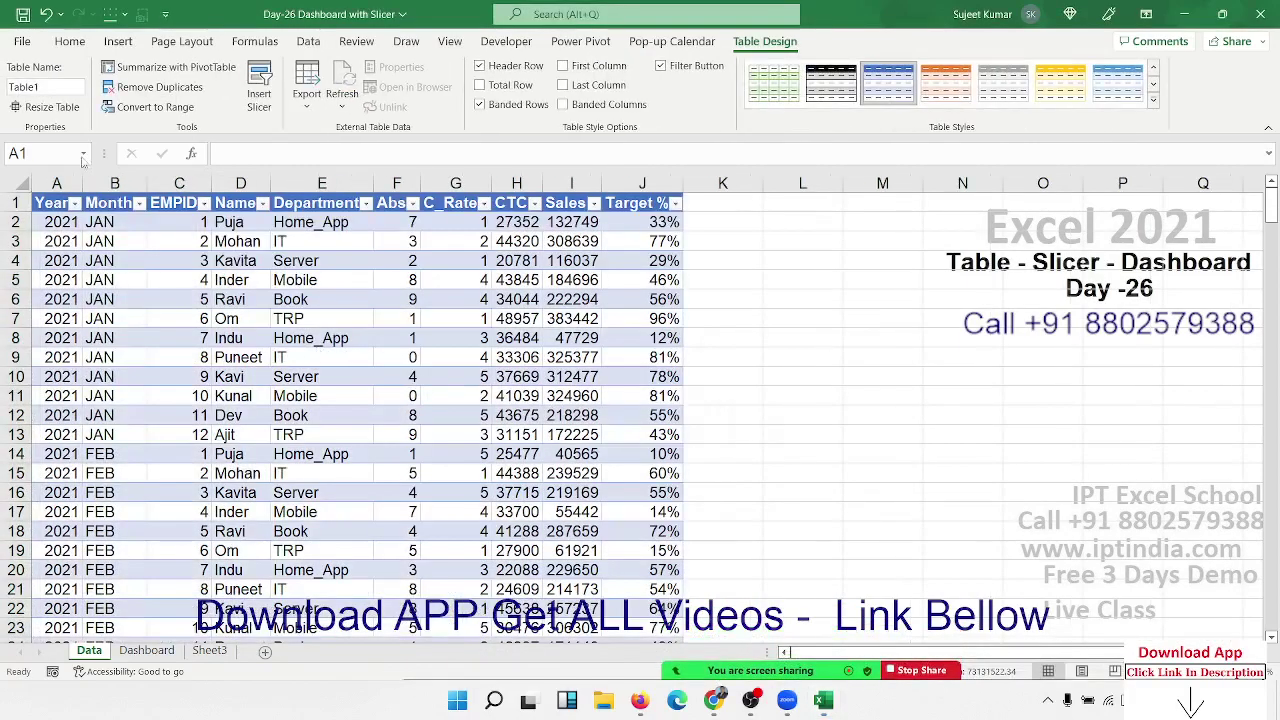
click(30, 88)
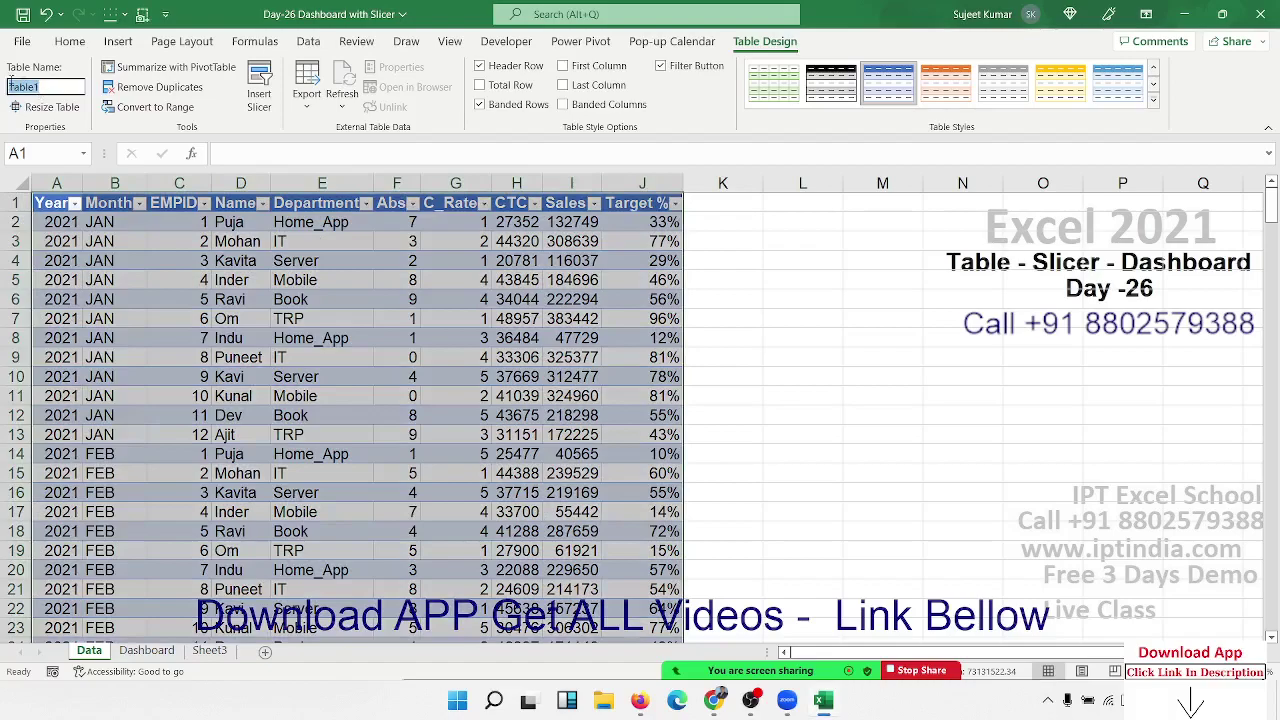
text(Data)
key(Return)
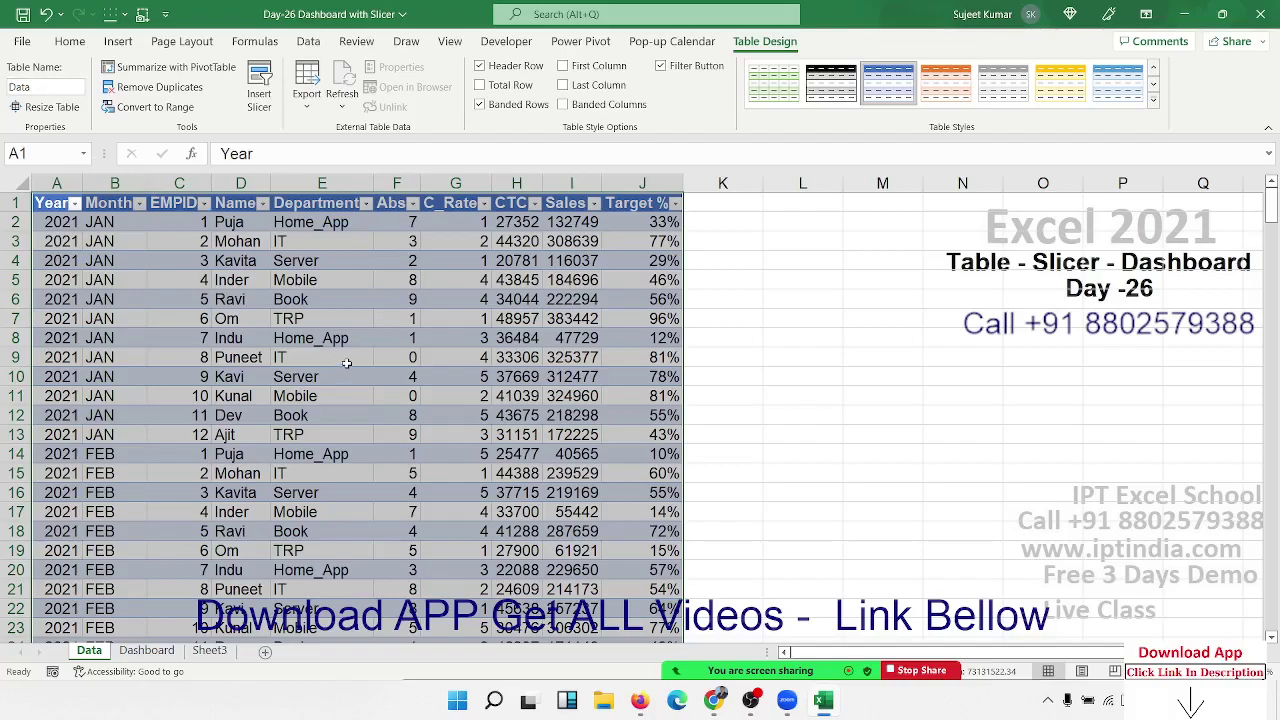
click(801, 296)
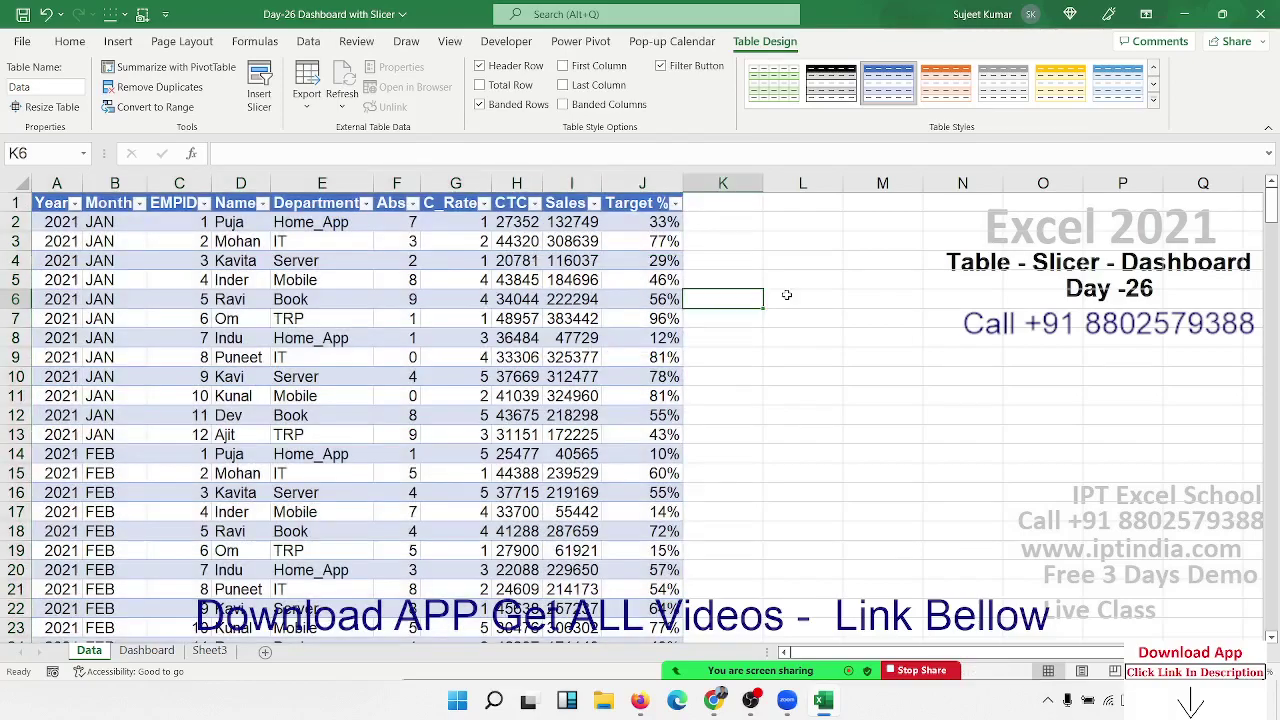
text(=su)
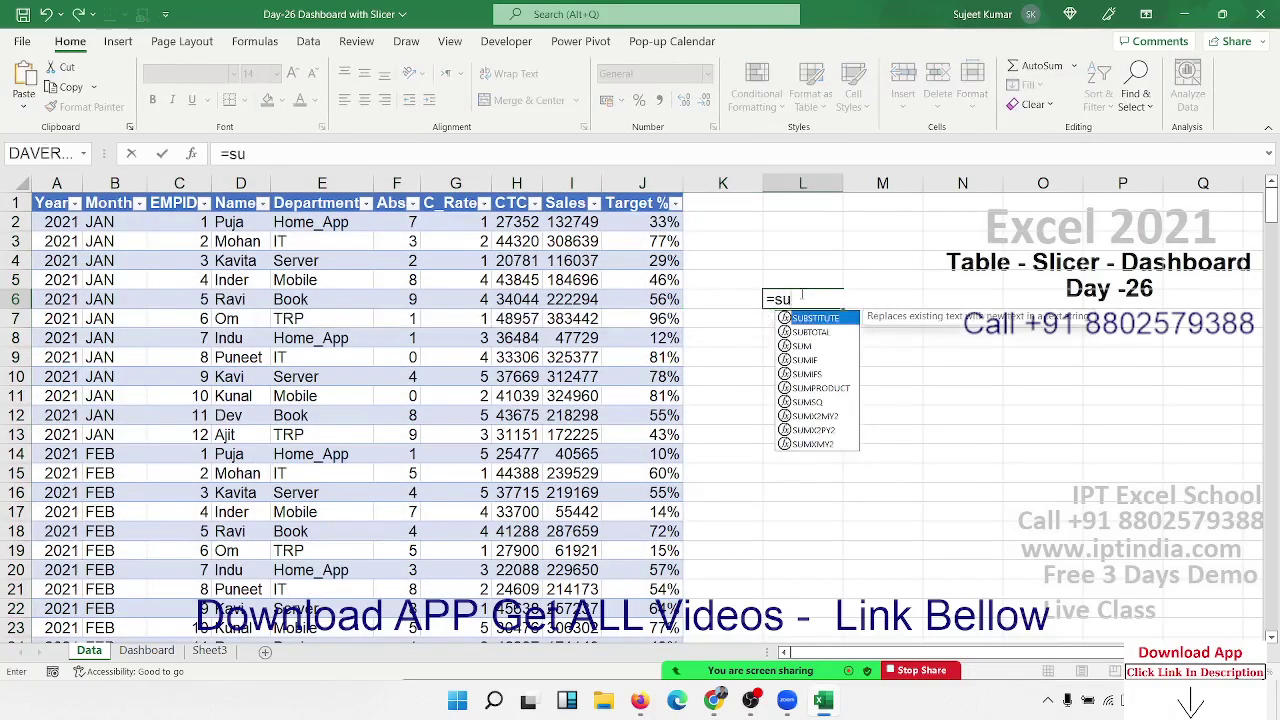
key(Tab)
key(BackSpace)
key(BackSpace)
key(BackSpace)
key(BackSpace)
key(BackSpace)
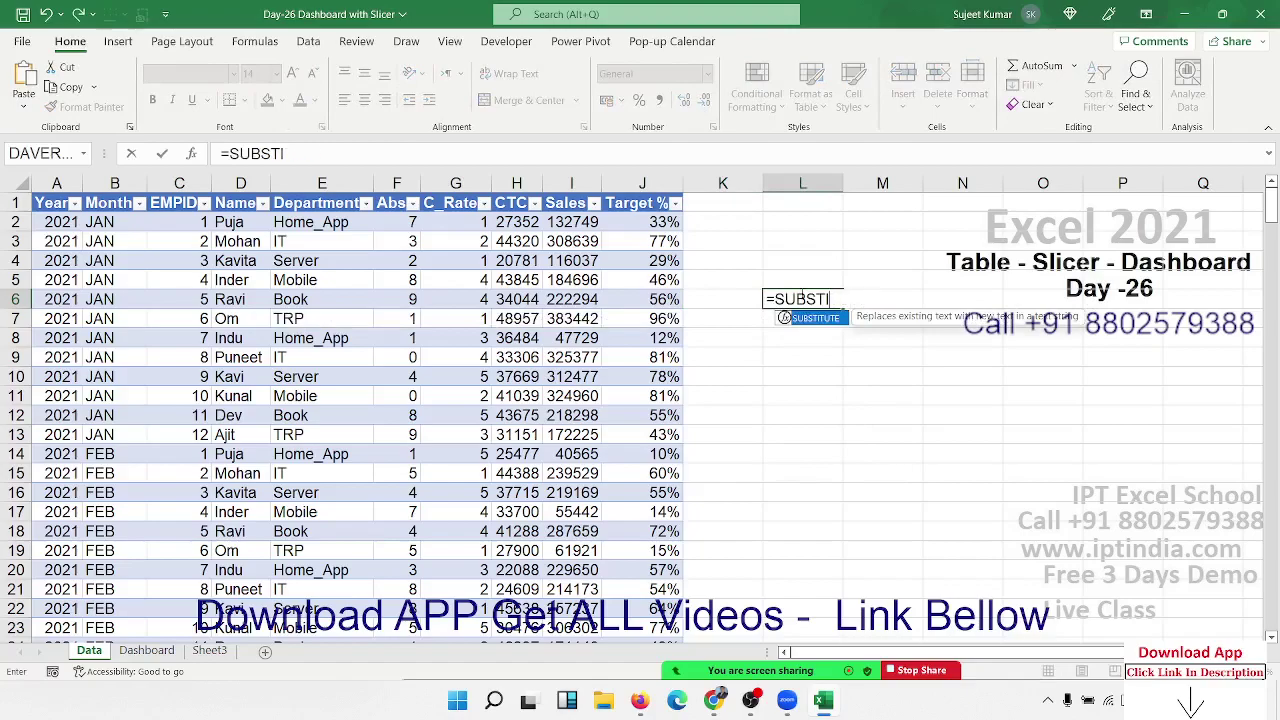
key(BackSpace)
key(BackSpace)
key(BackSpace)
key(BackSpace)
text(m)
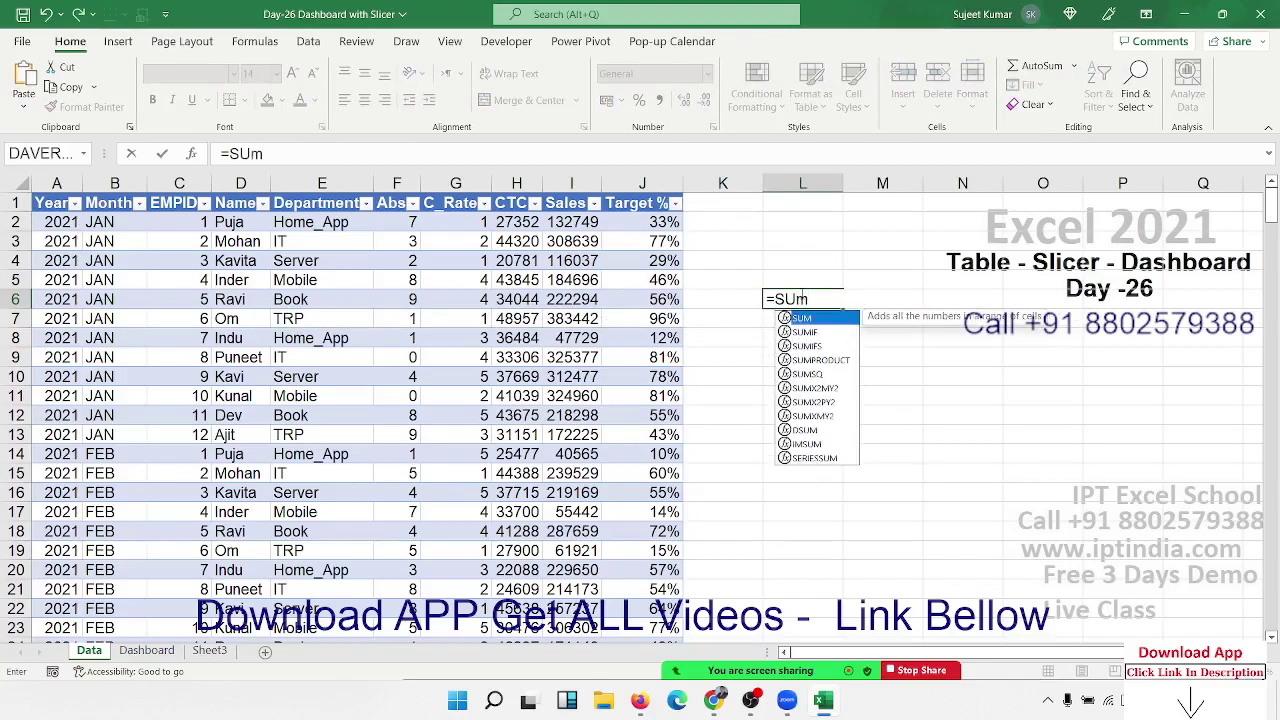
key(Tab)
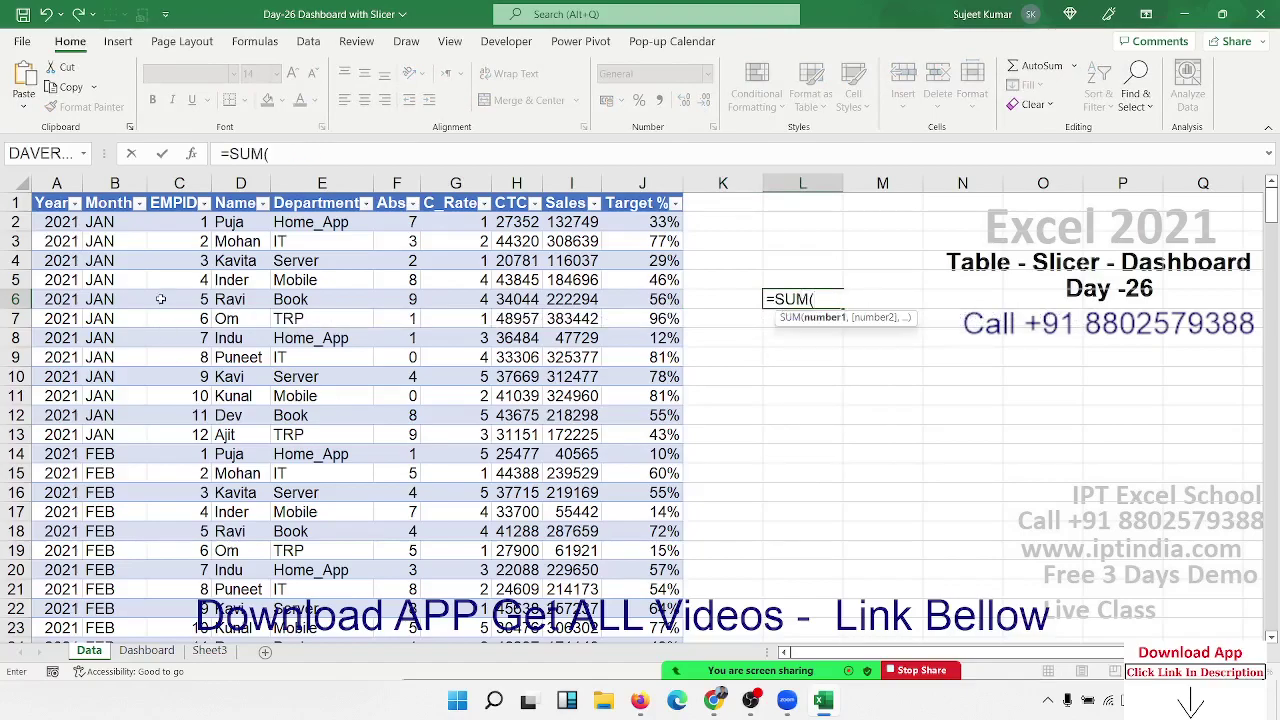
click(117, 225)
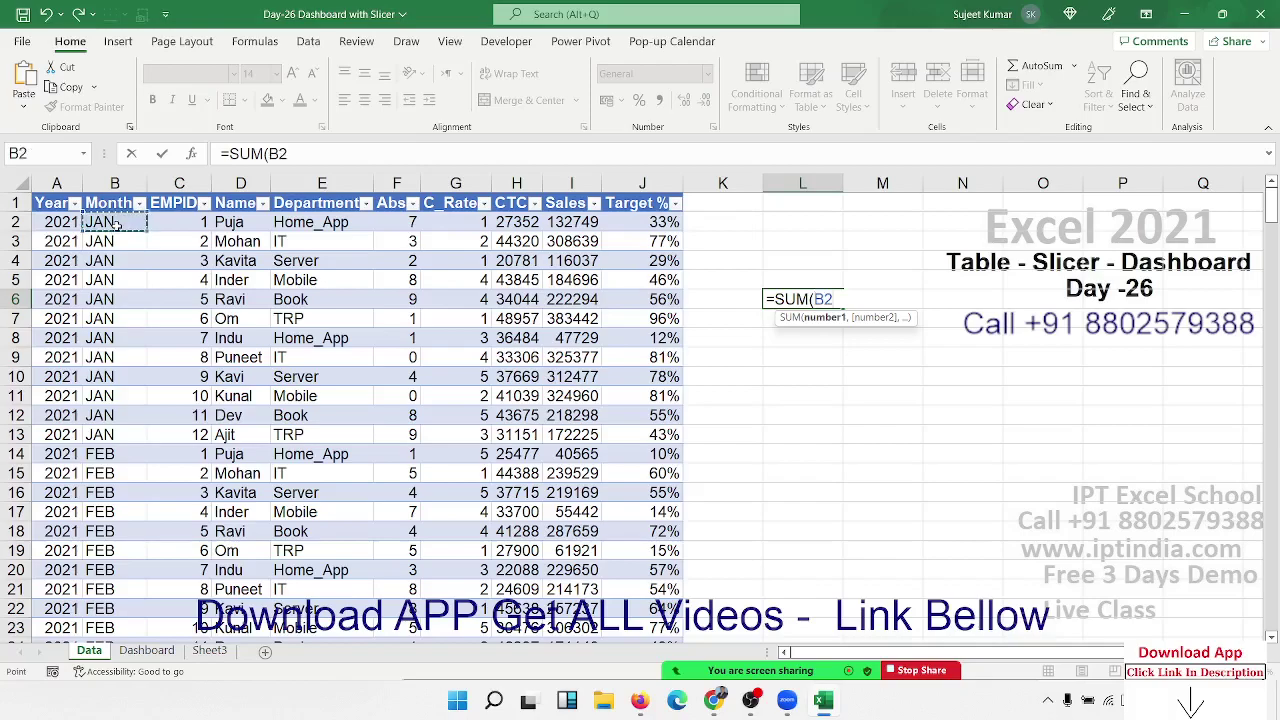
click(115, 204)
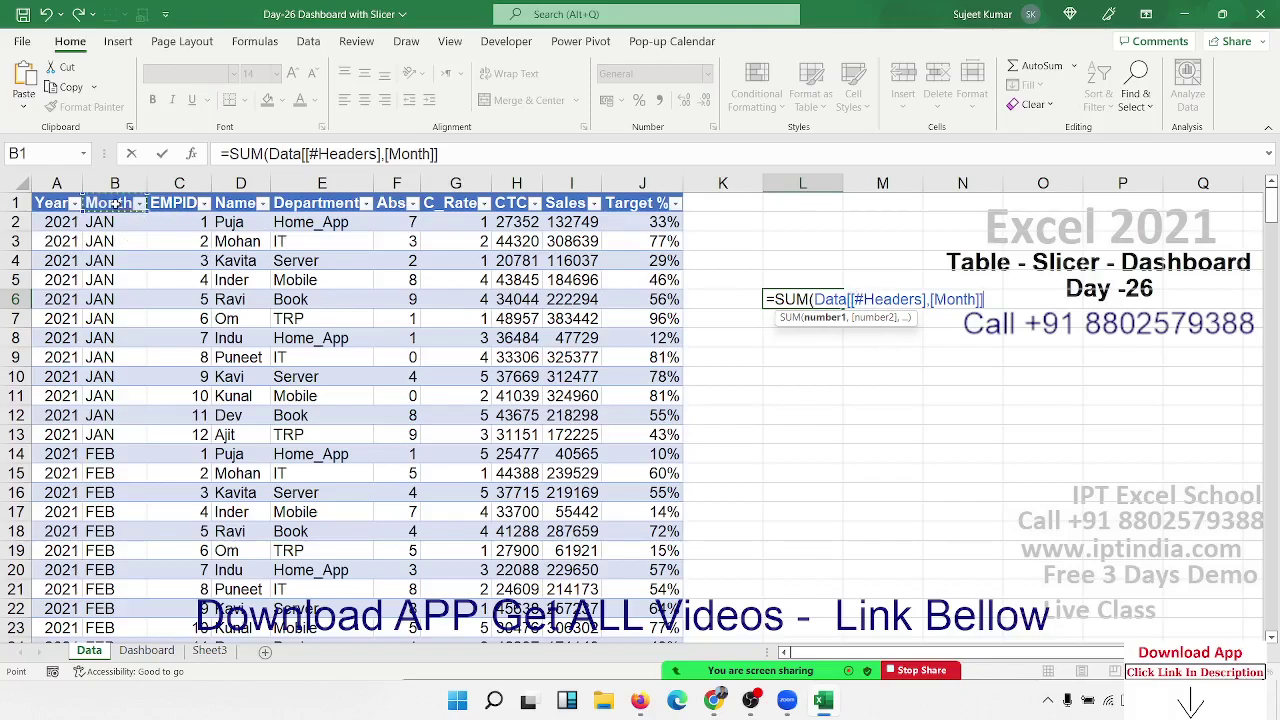
key(ctrl+shift+Down)
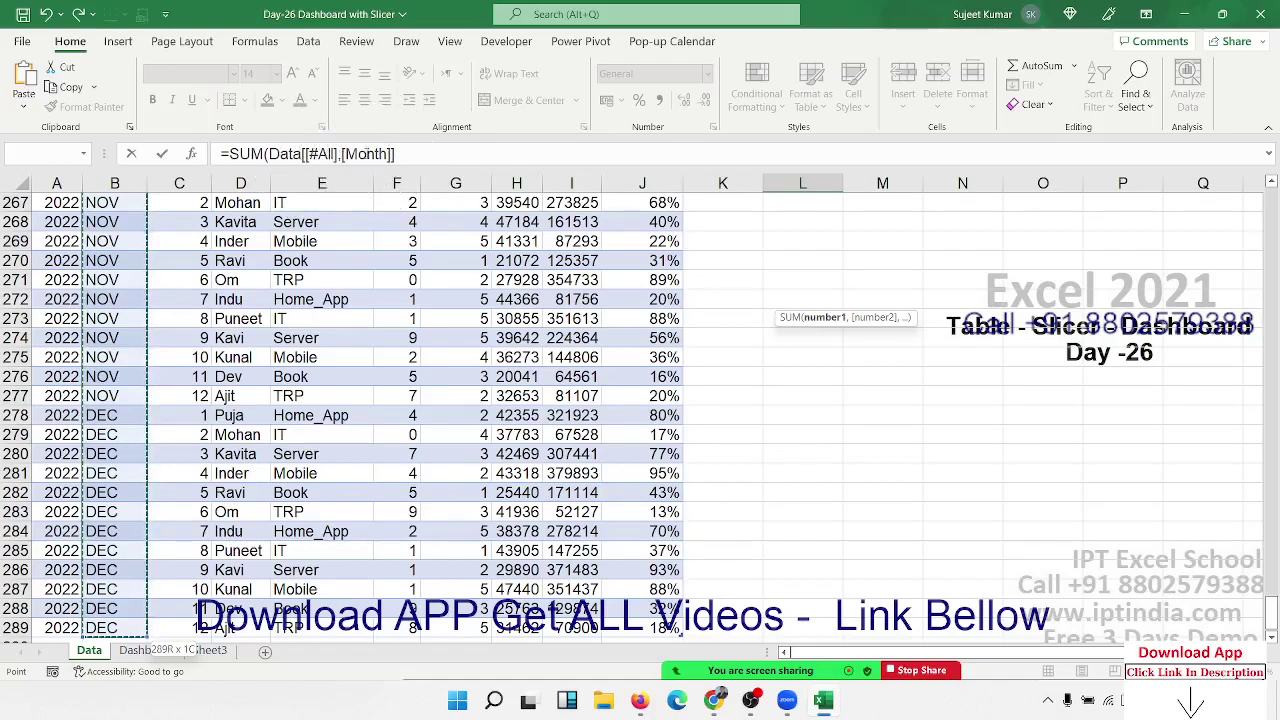
key(Escape)
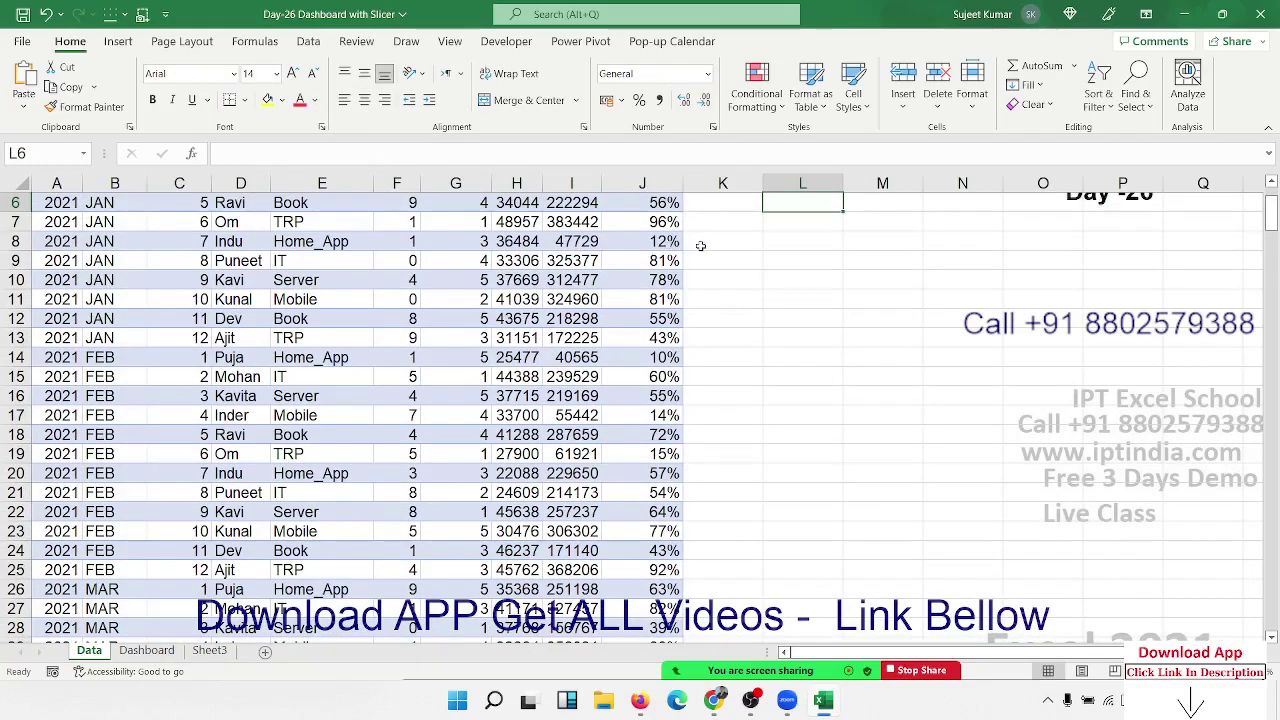
Move along the table headers and down to B290, just below the last data row.
key(Up)
key(Up)
key(Up)
key(Left)
key(Left)
key(Left)
key(Left)
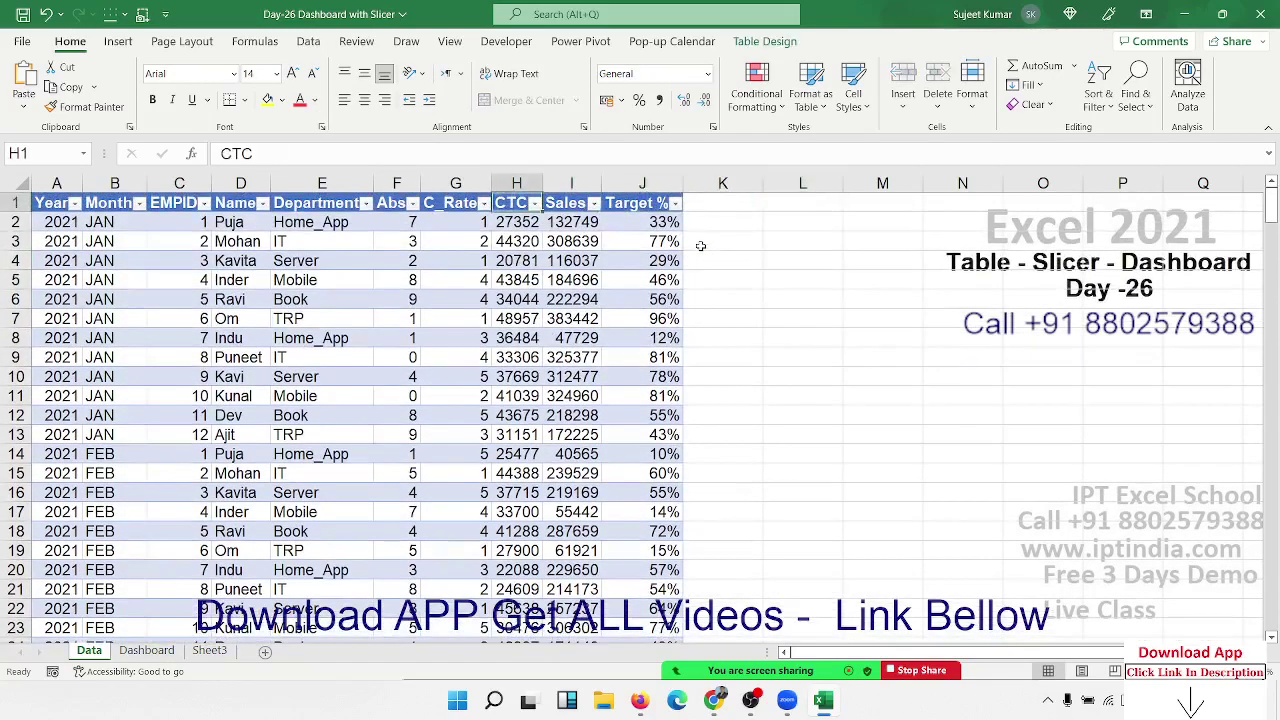
key(Left)
key(Left)
key(Left)
key(Left)
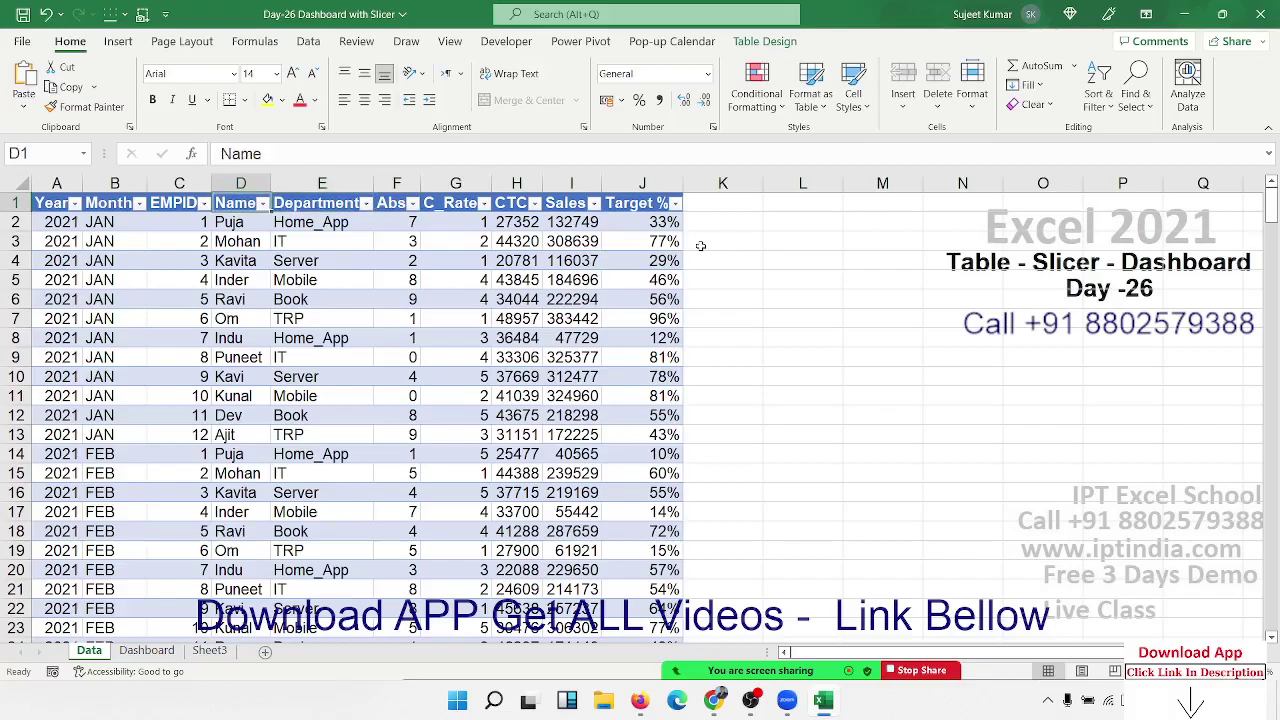
key(Left)
key(Left)
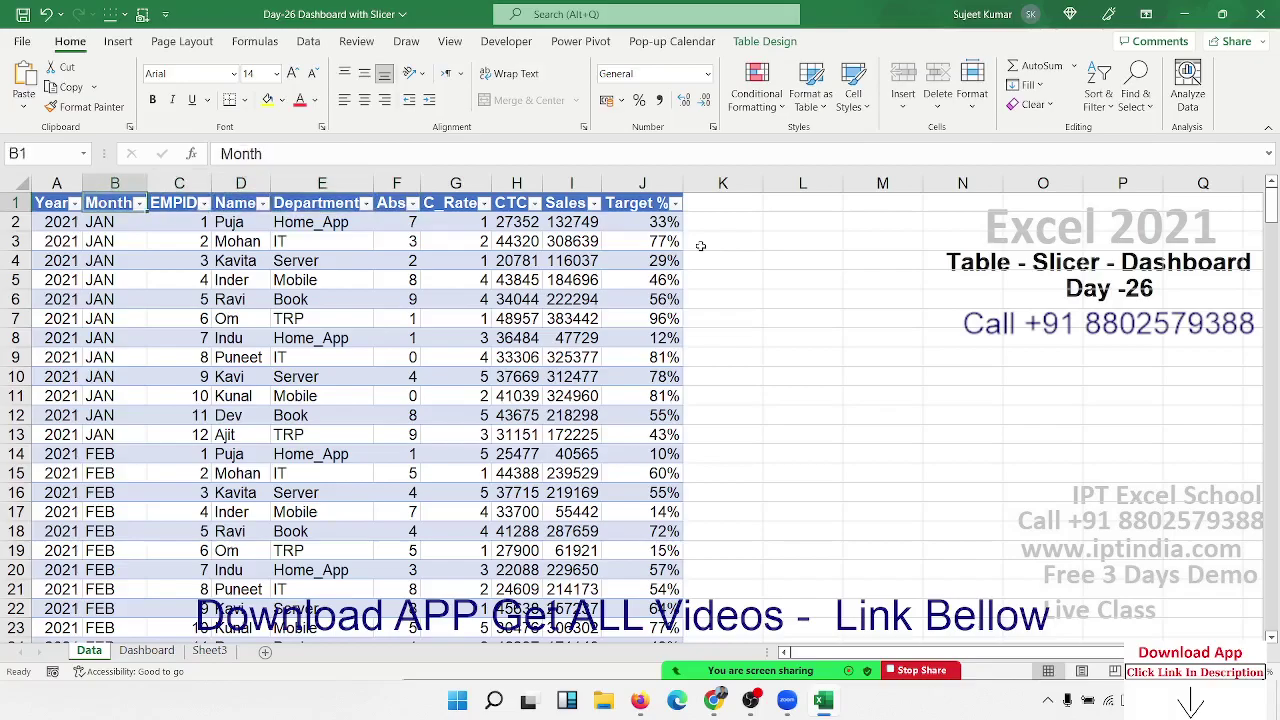
key(Down)
key(ctrl+Down)
key(Down)
key(Down)
key(Down)
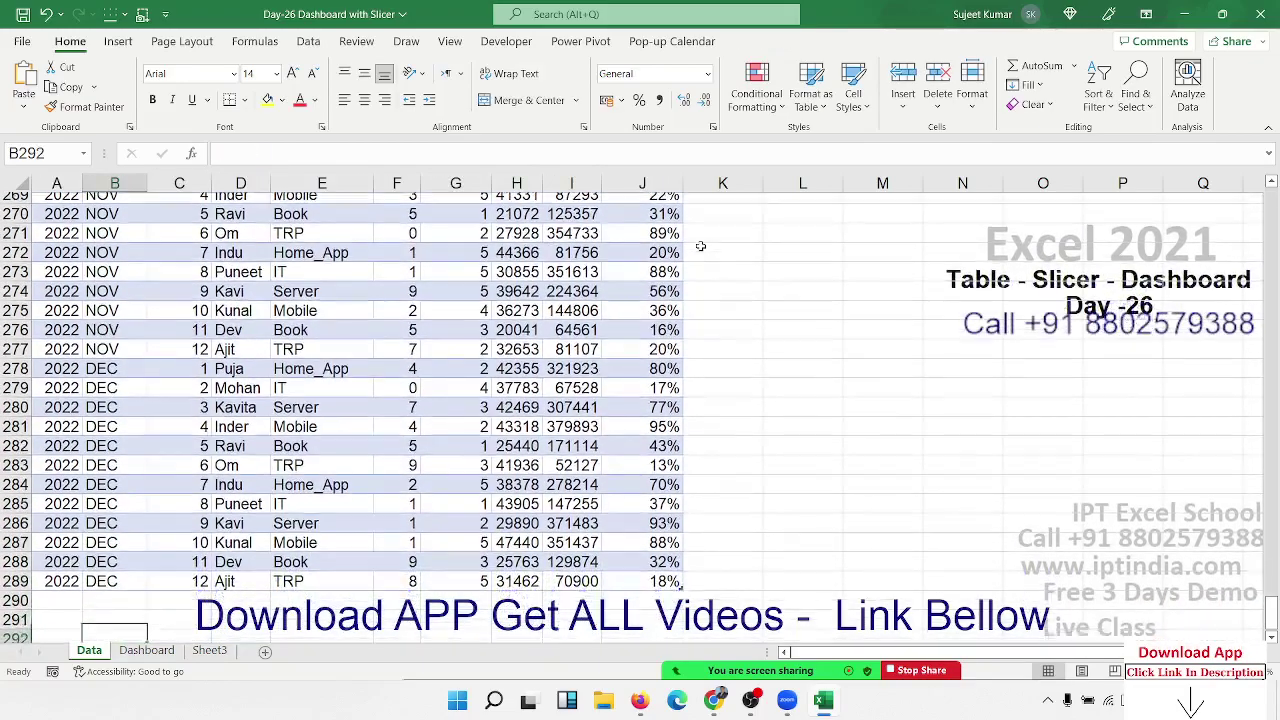
key(Up)
key(Left)
key(Up)
key(Right)
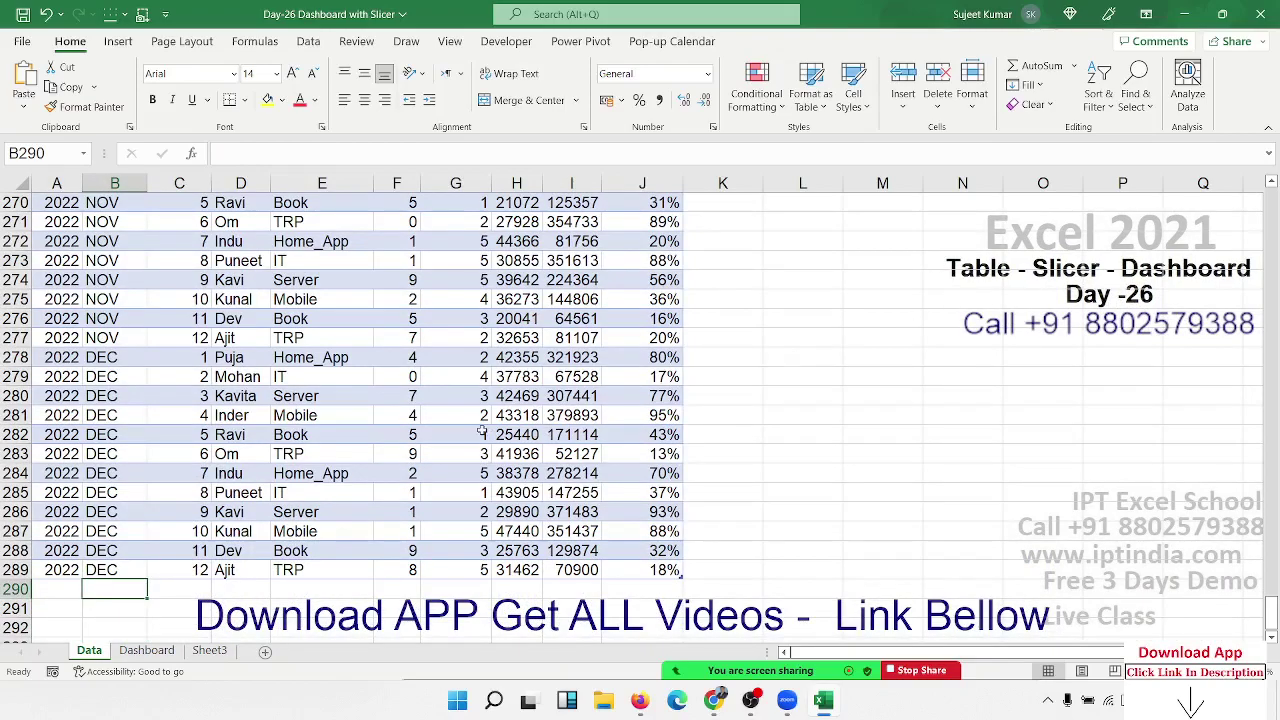
Extend the Data table to row 290, then undo so it ends at row 289 again.
scroll(343, 478, down, 3)
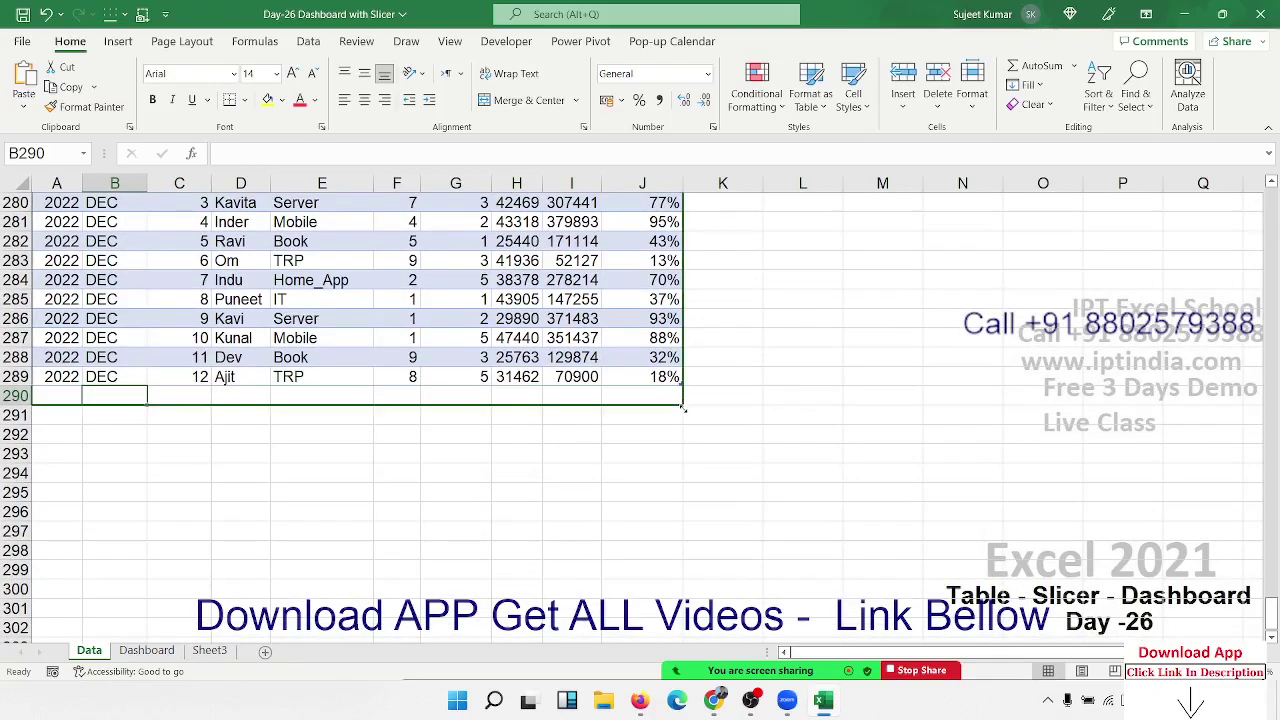
drag(683, 383, 683, 404)
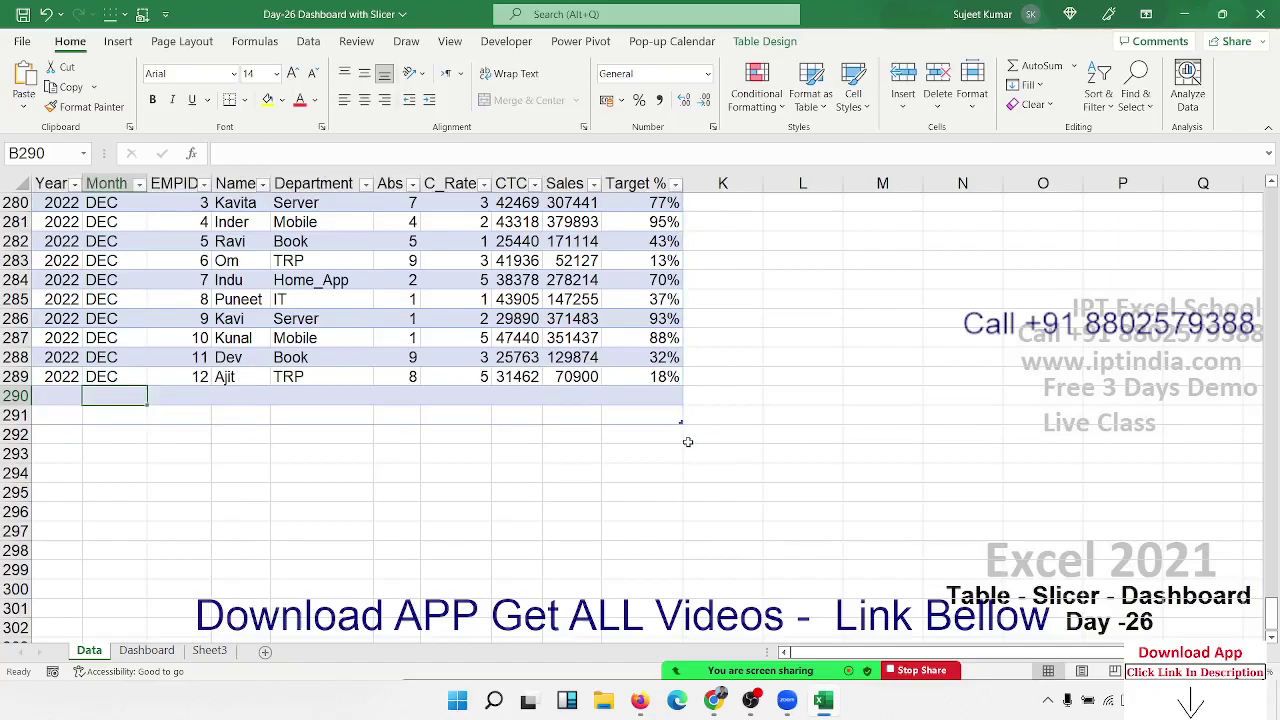
key(ctrl+z)
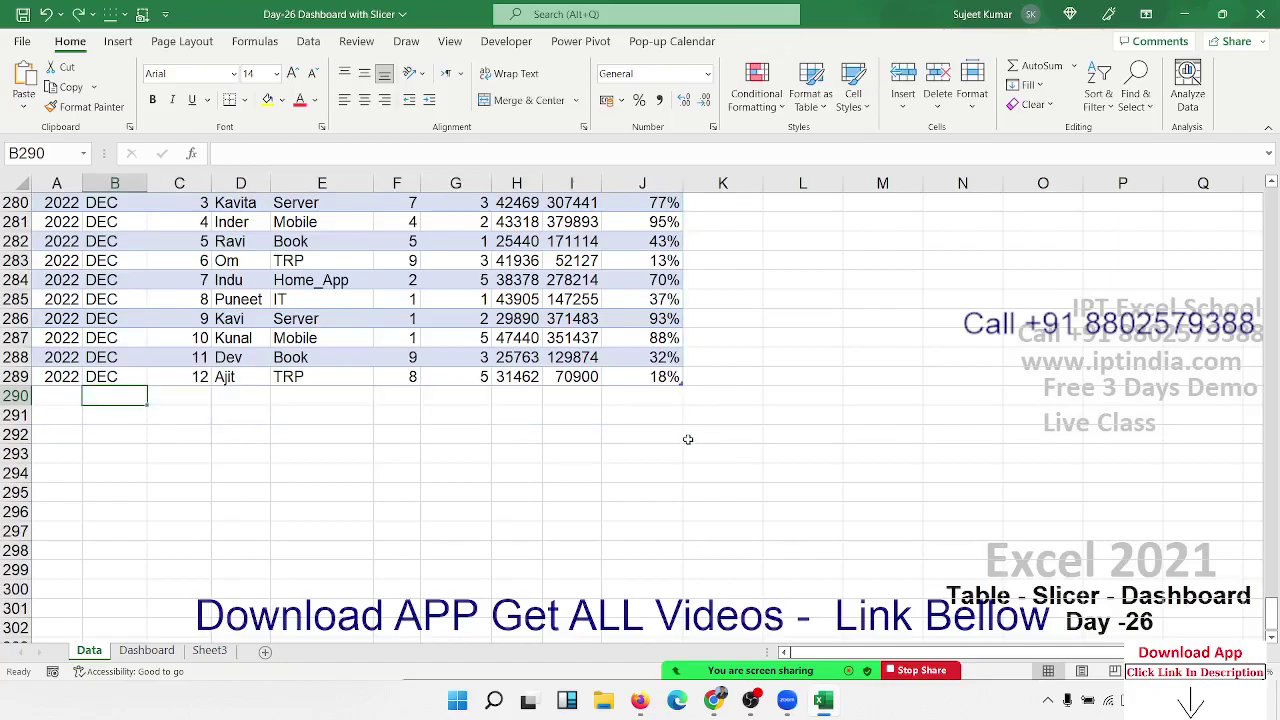
scroll(445, 340, up, 13)
scroll(445, 340, up, 5)
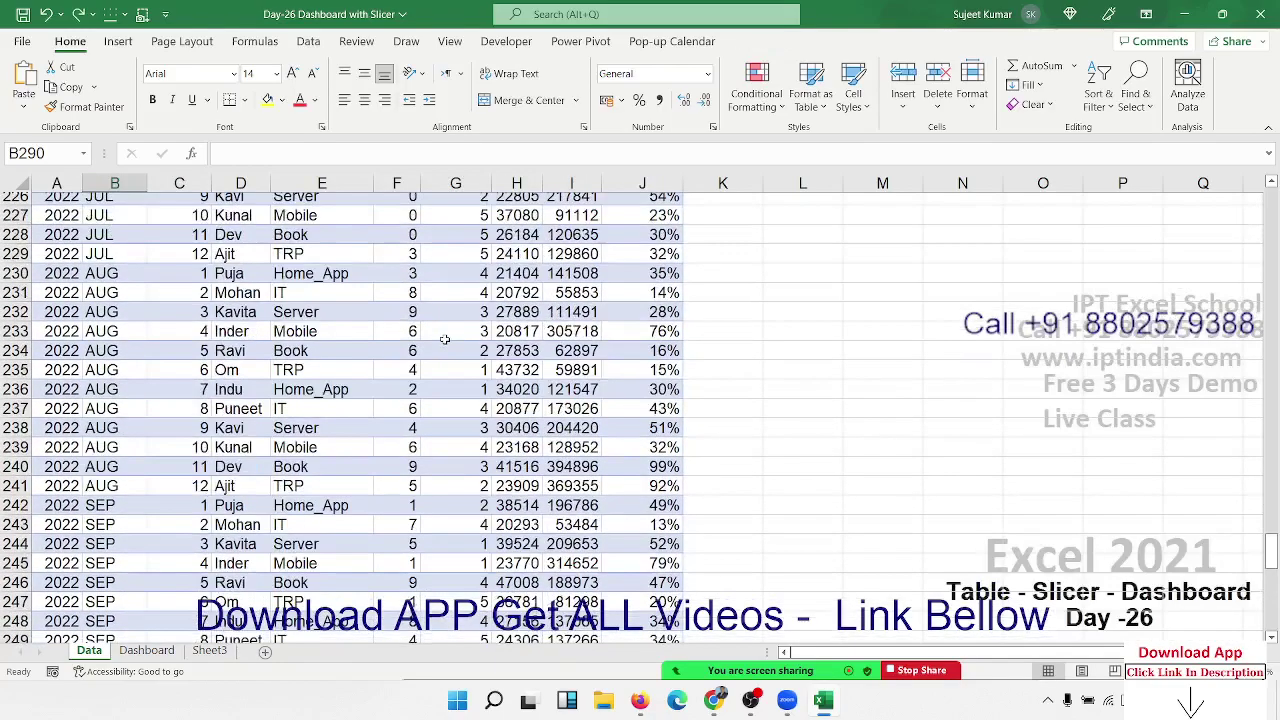
scroll(445, 340, up, 20)
click(397, 298)
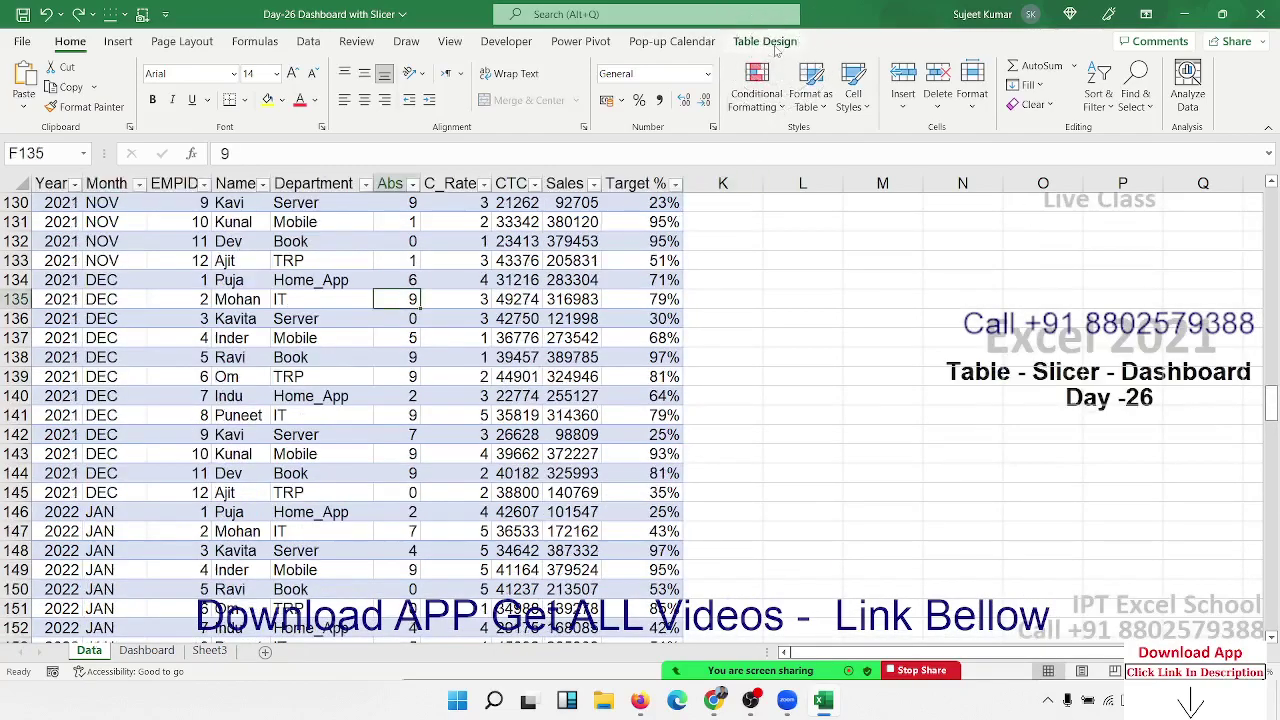
Browse the Table Styles gallery without changing the table's blue style.
click(765, 41)
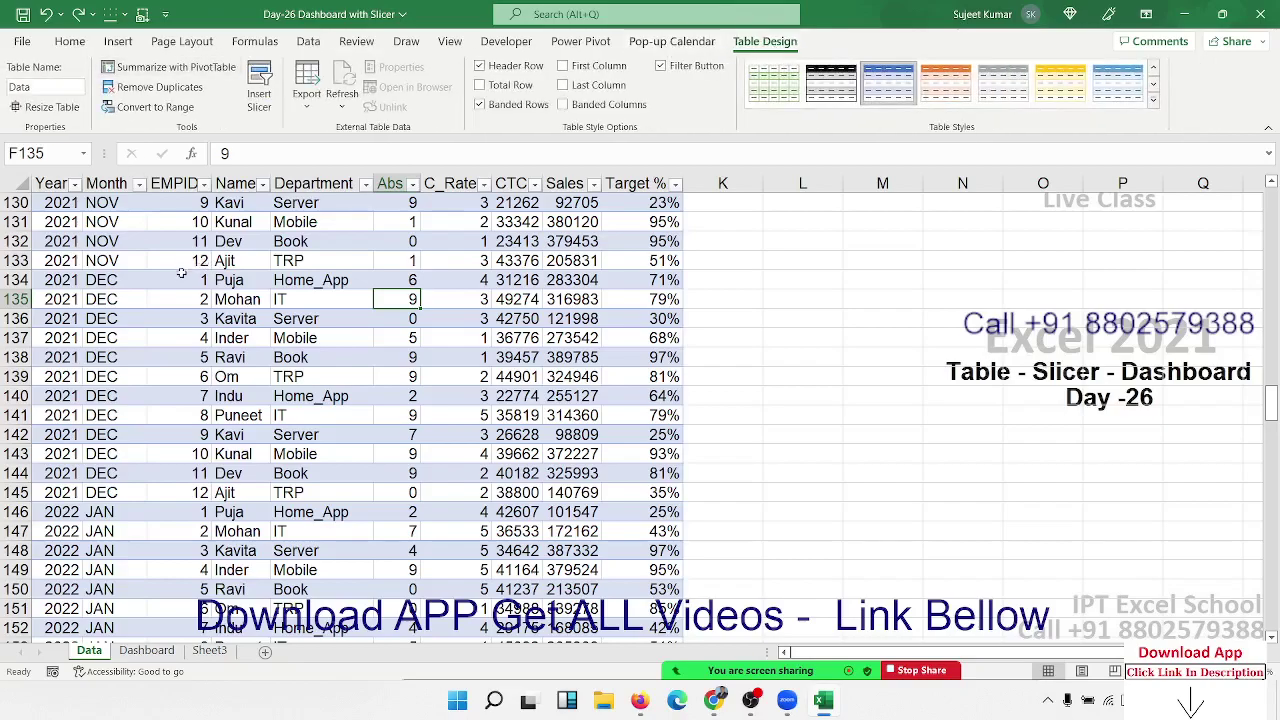
click(1153, 102)
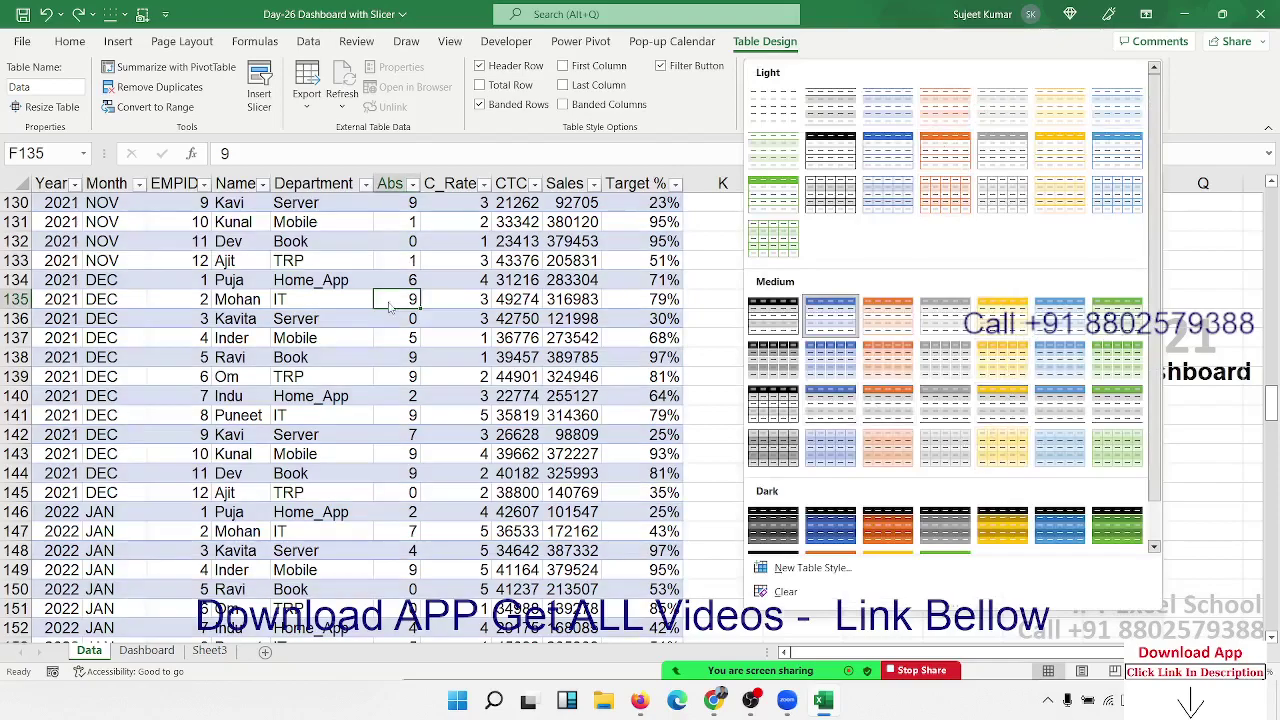
key(Escape)
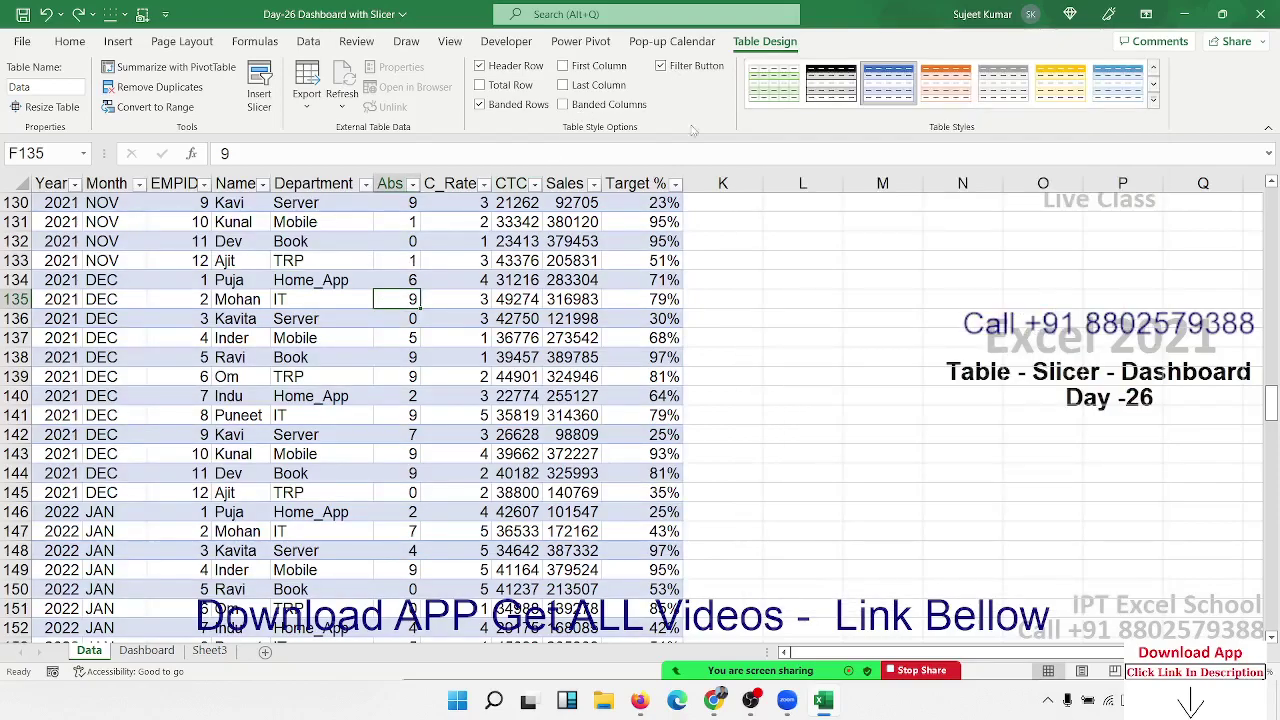
scroll(663, 243, up, 20)
scroll(663, 240, up, 20)
Toggle the header Filter Button off and on, keeping the arrows, and start Insert Slicer.
click(660, 66)
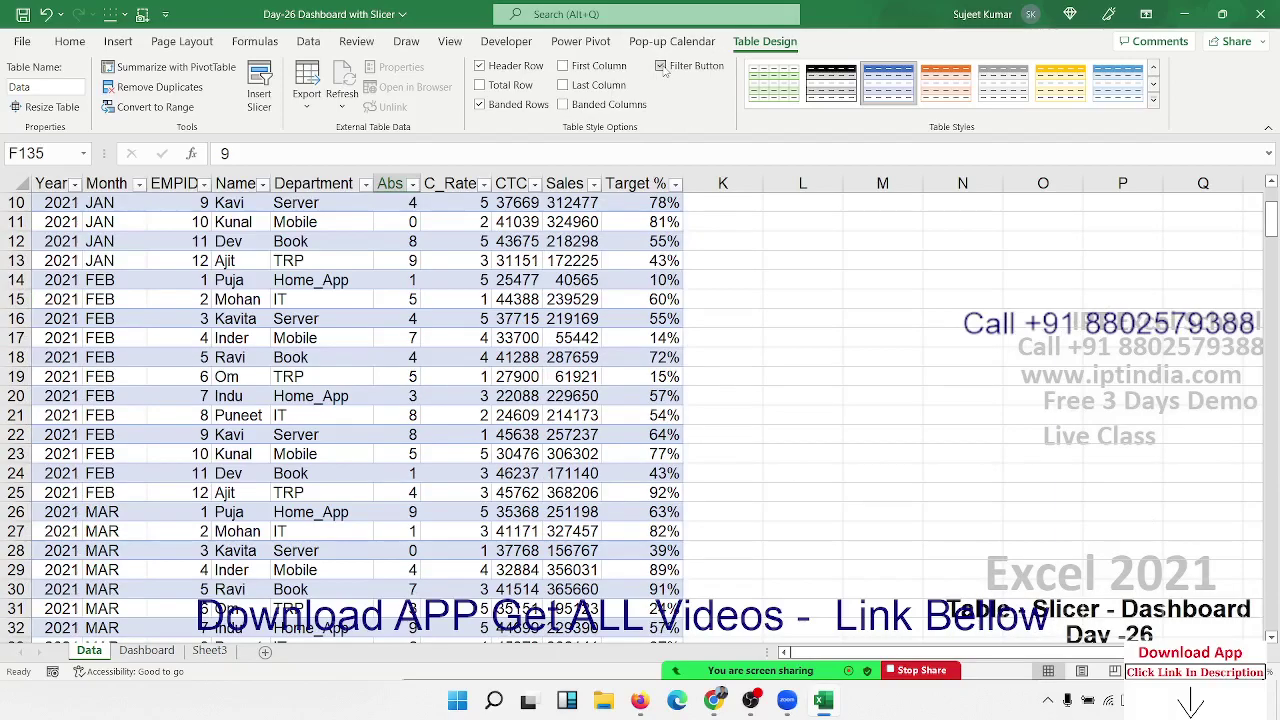
click(660, 66)
click(579, 280)
scroll(583, 280, up, 3)
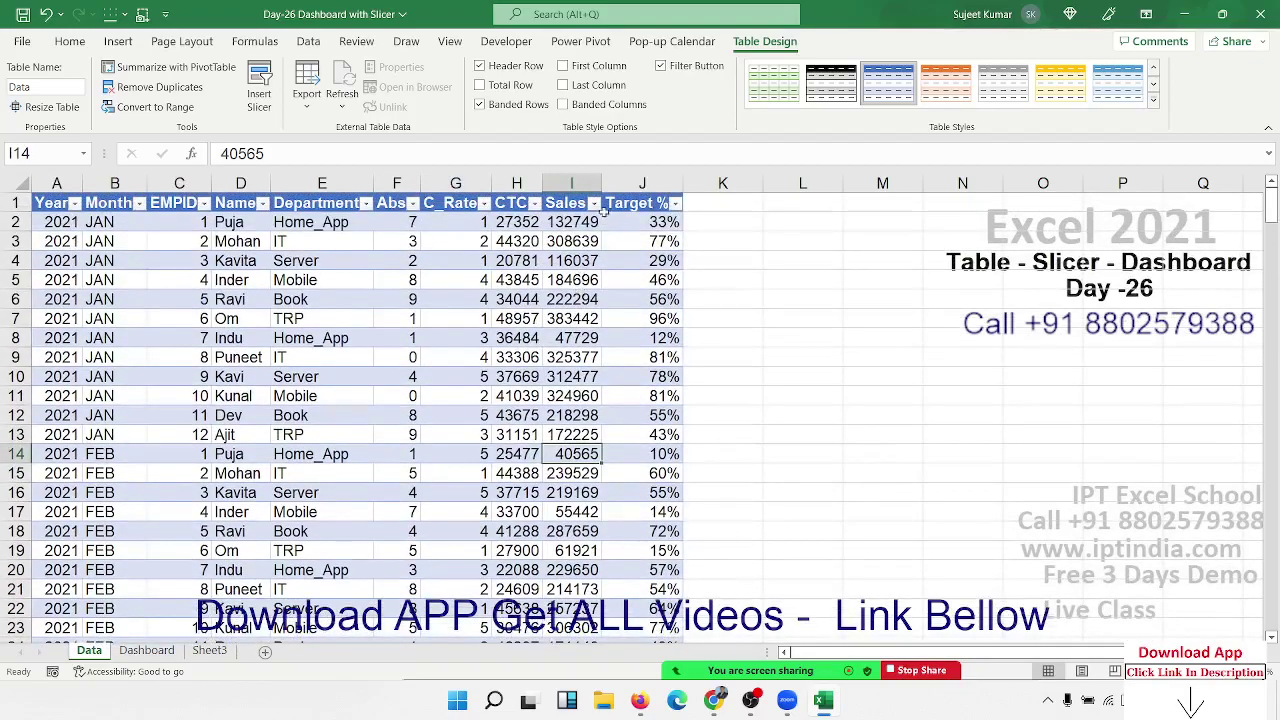
click(660, 66)
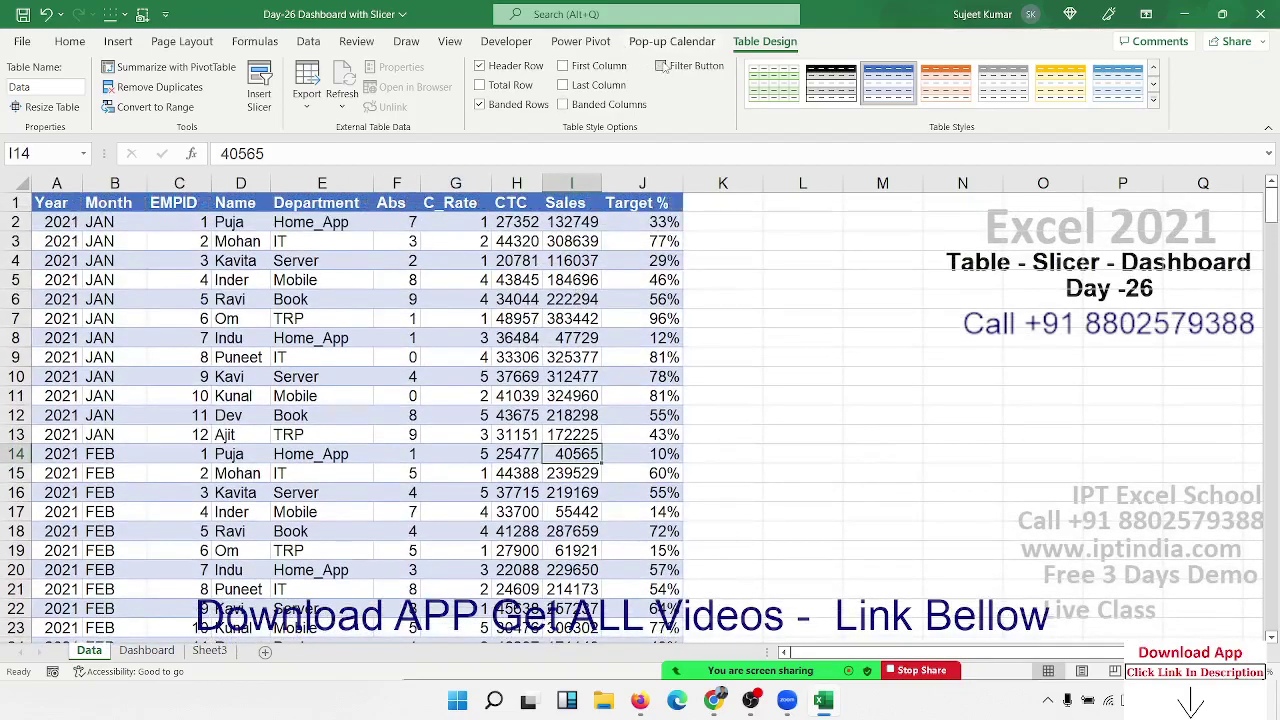
click(660, 66)
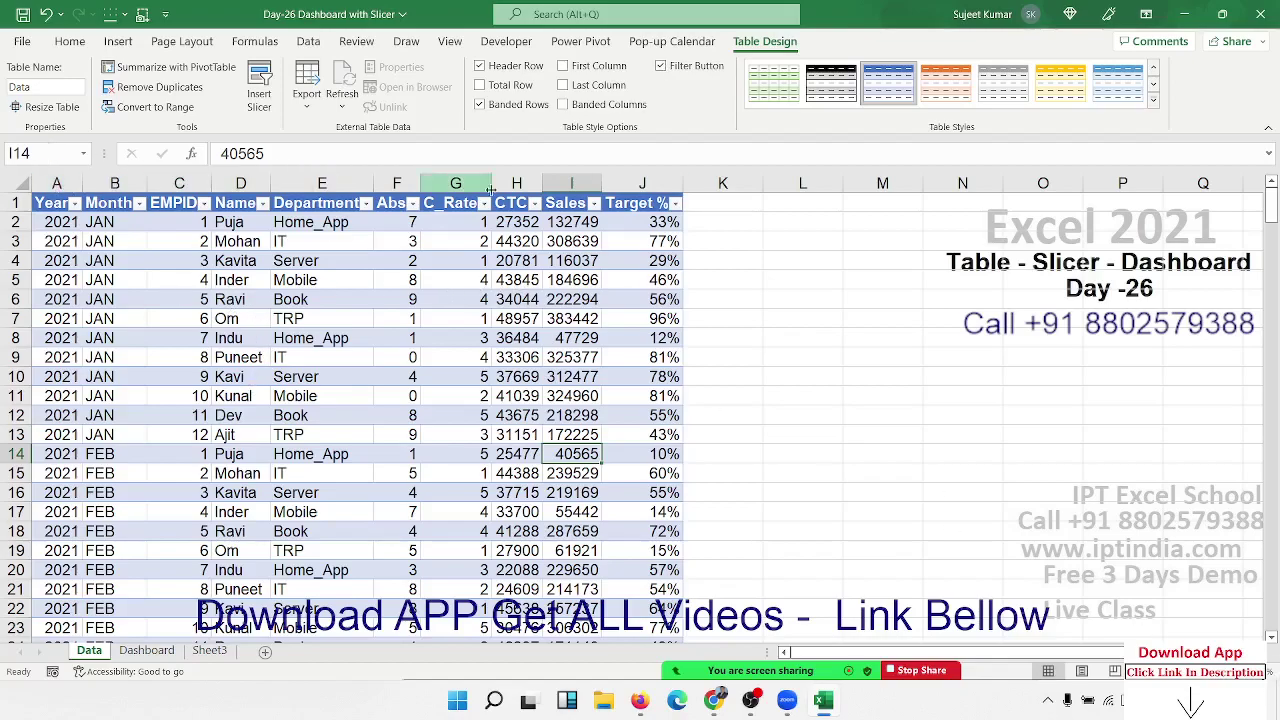
click(1271, 637)
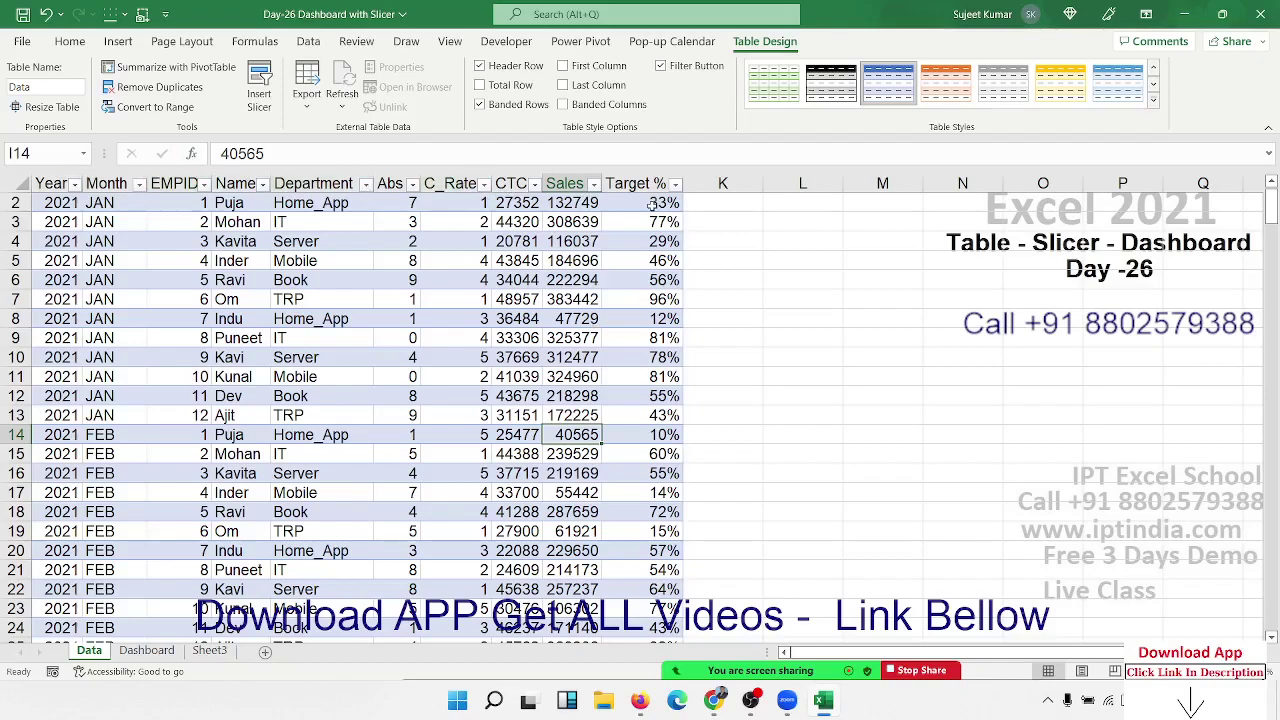
scroll(1097, 346, up, 1)
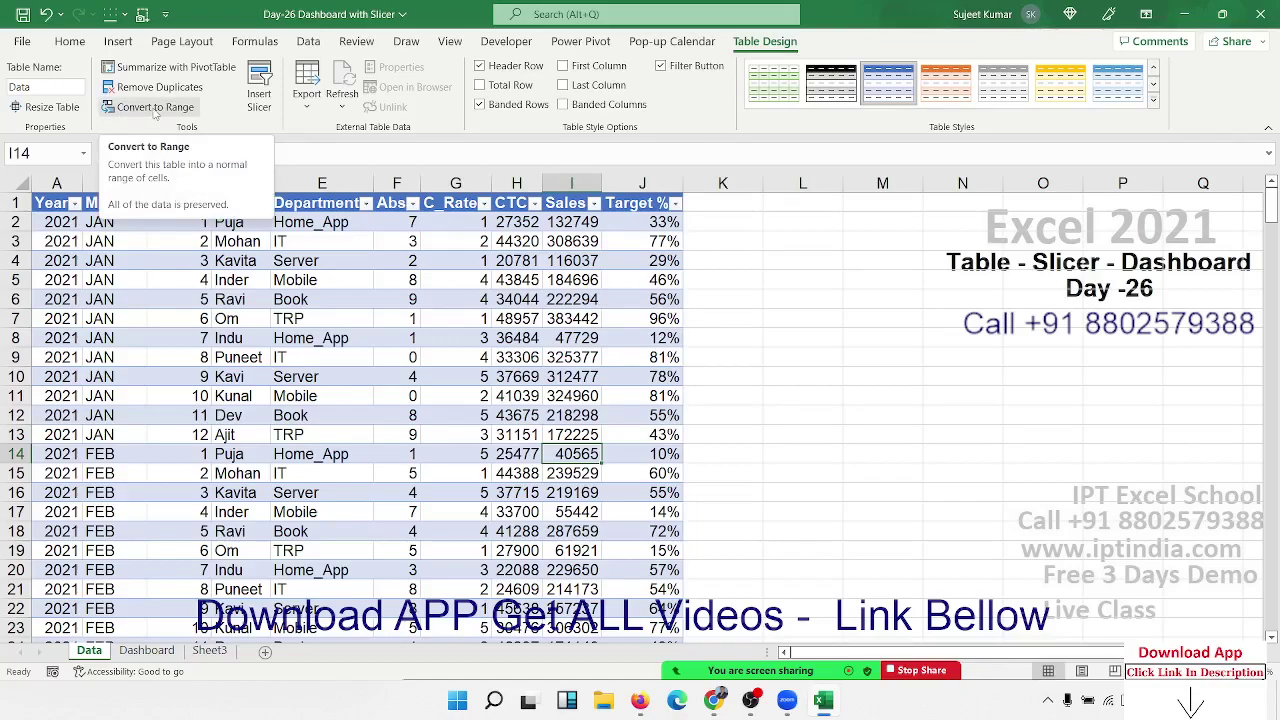
click(259, 100)
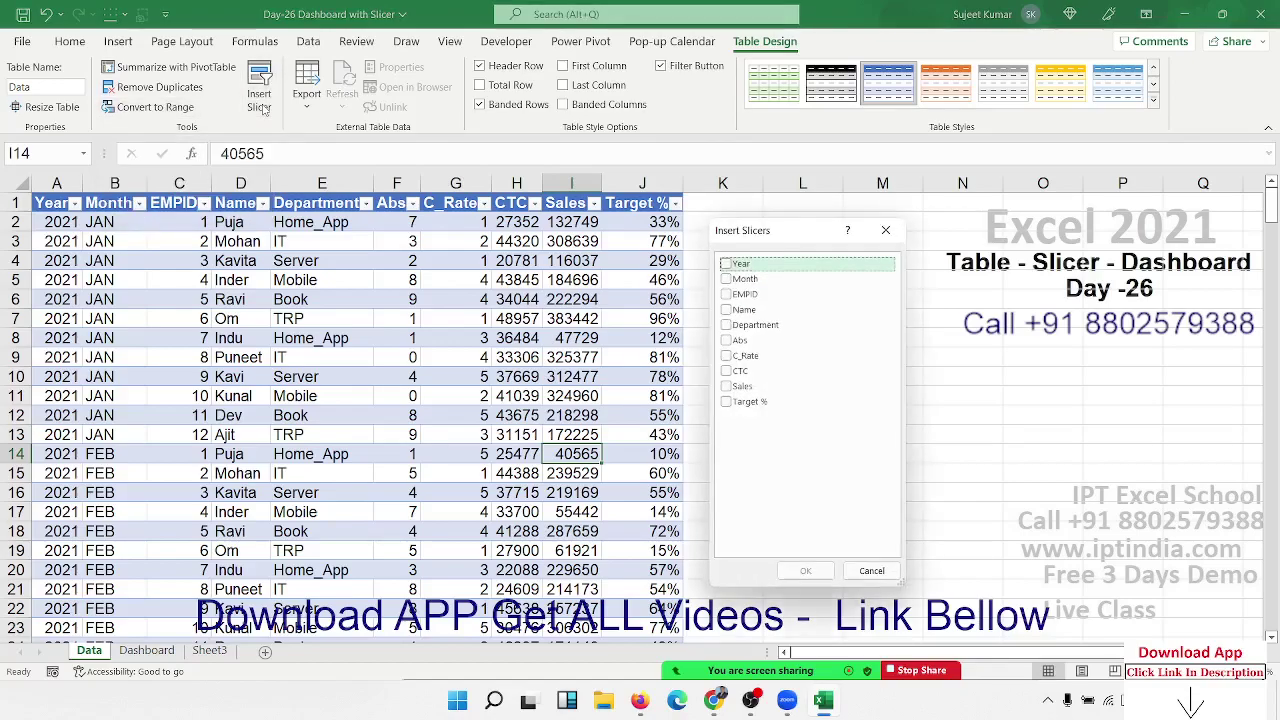
Add a Month slicer beside the table and filter through APR, MAY, JUN and JUL.
click(728, 280)
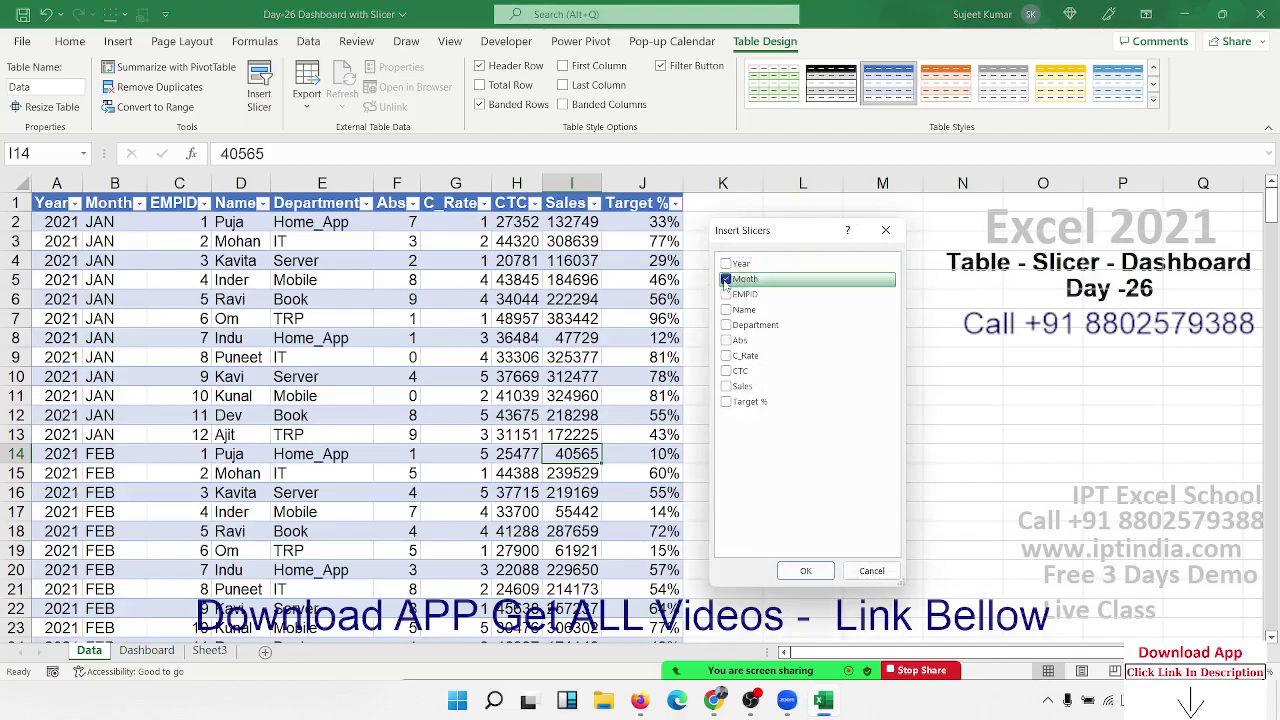
click(816, 574)
drag(623, 321, 743, 204)
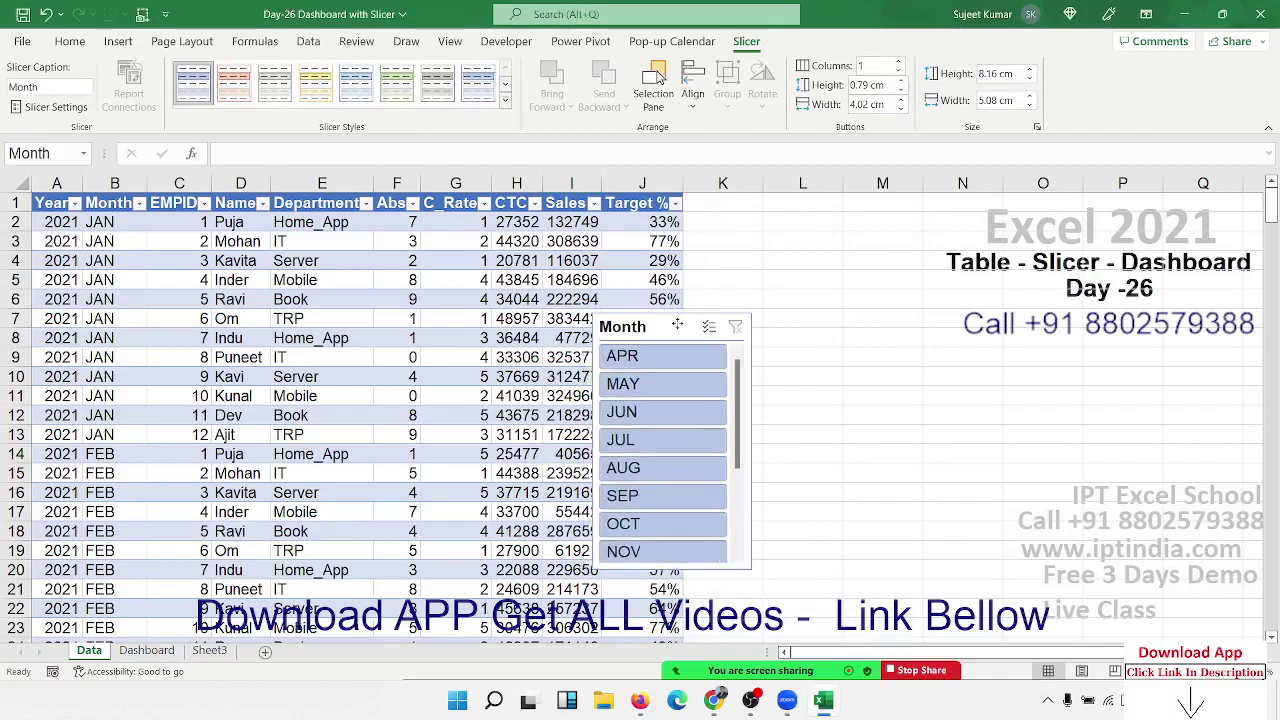
click(742, 240)
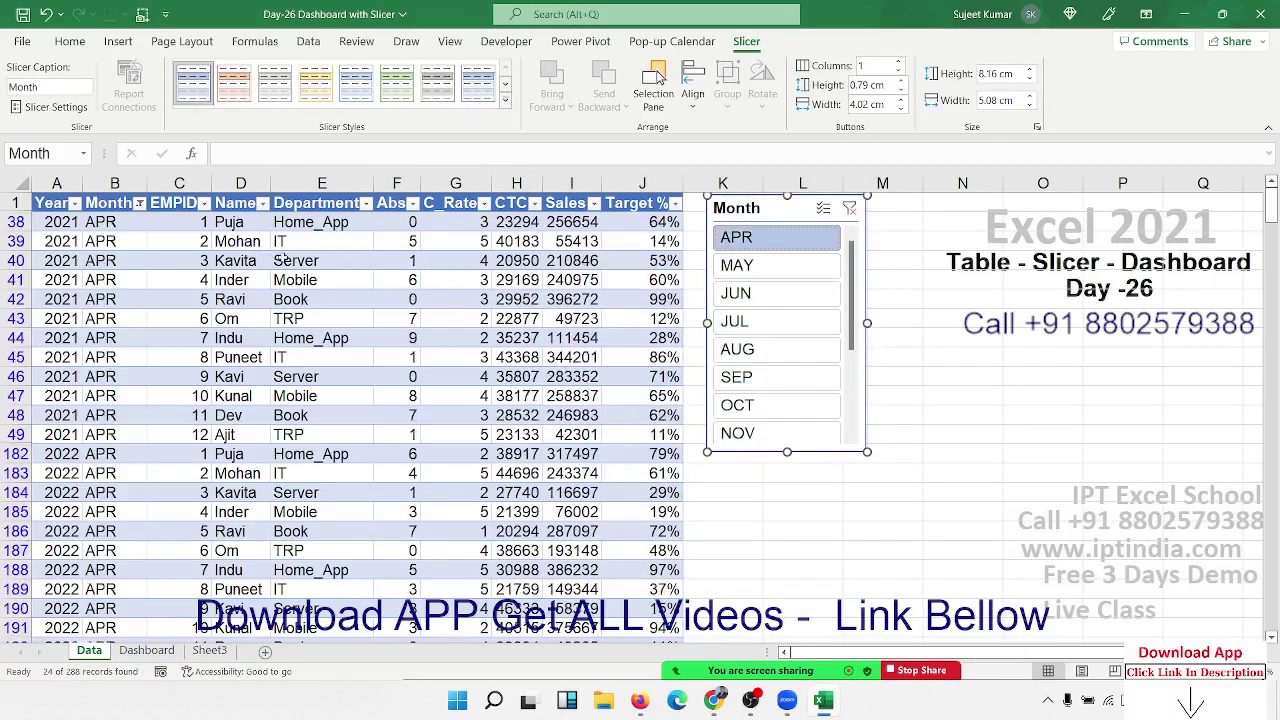
click(745, 265)
click(755, 292)
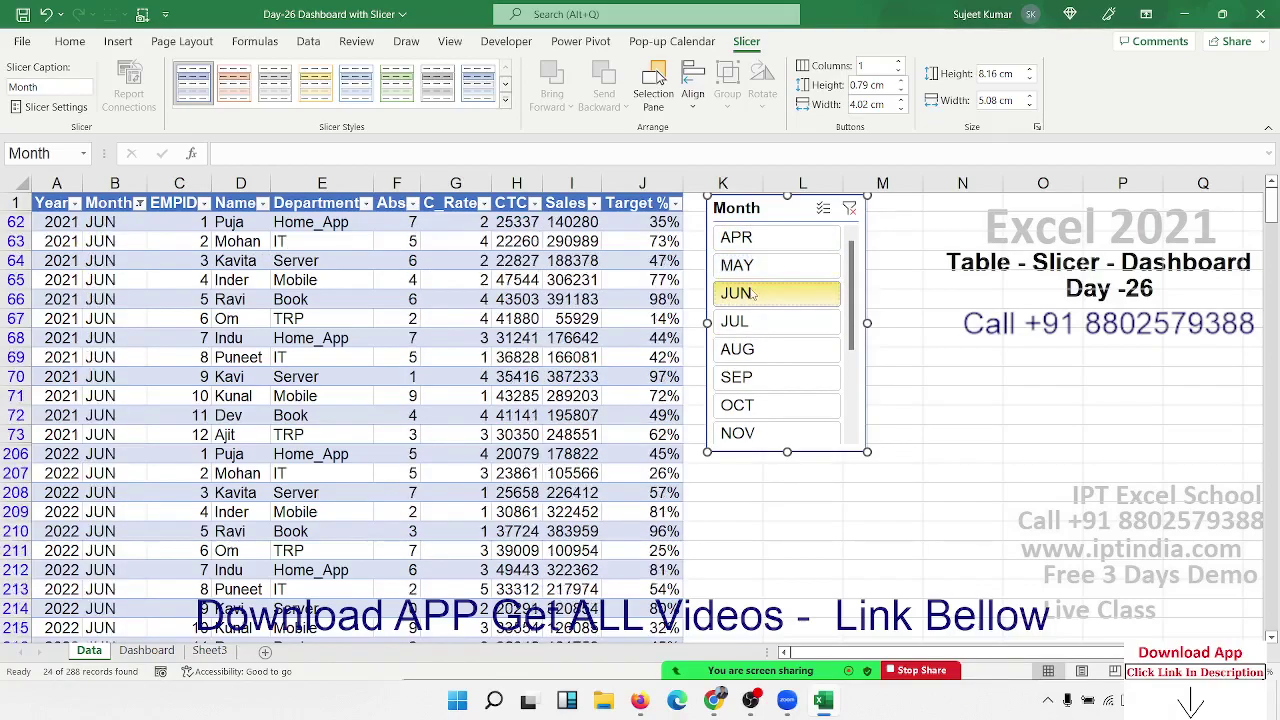
click(758, 320)
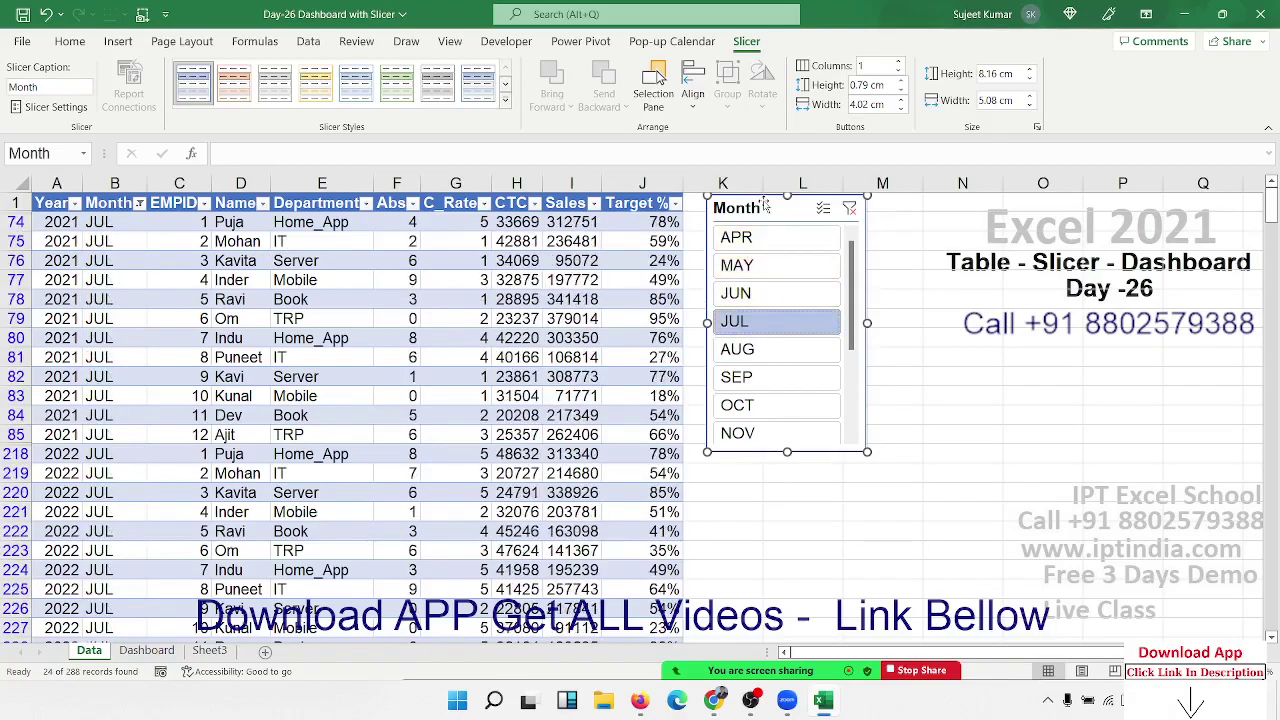
Delete the Month slicer and restore all months with Select All in the Month filter.
key(Delete)
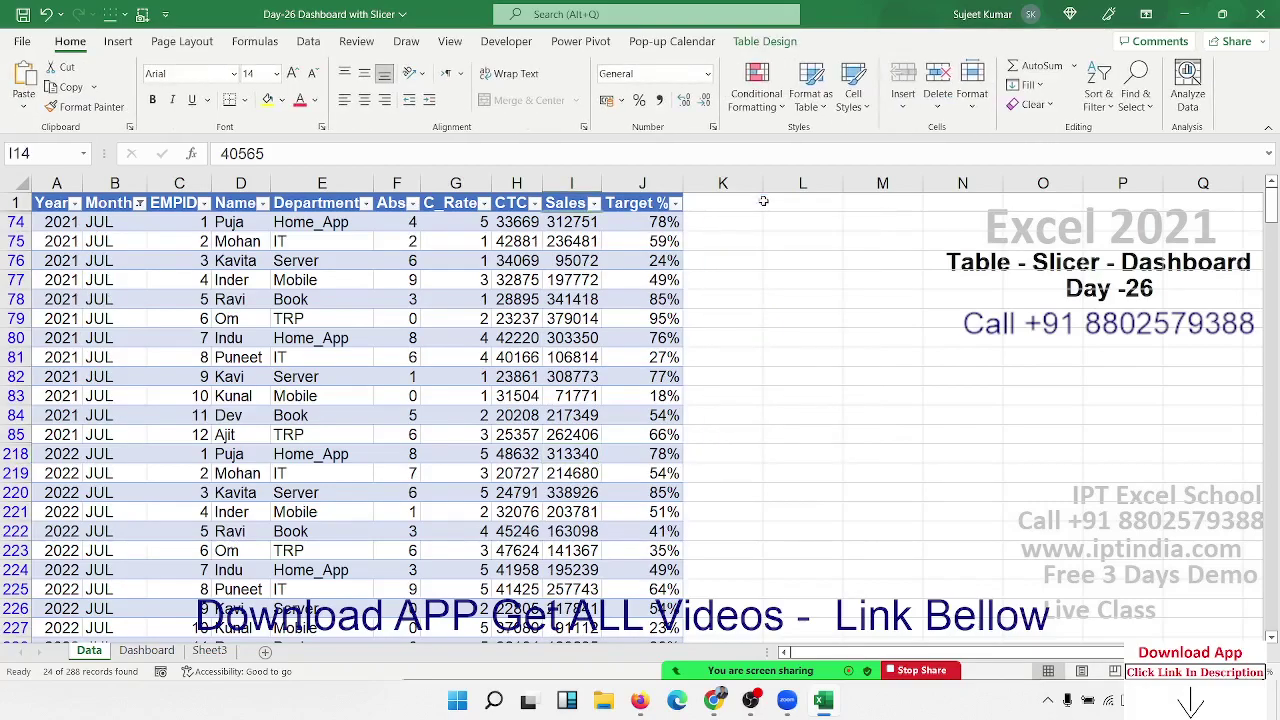
click(139, 203)
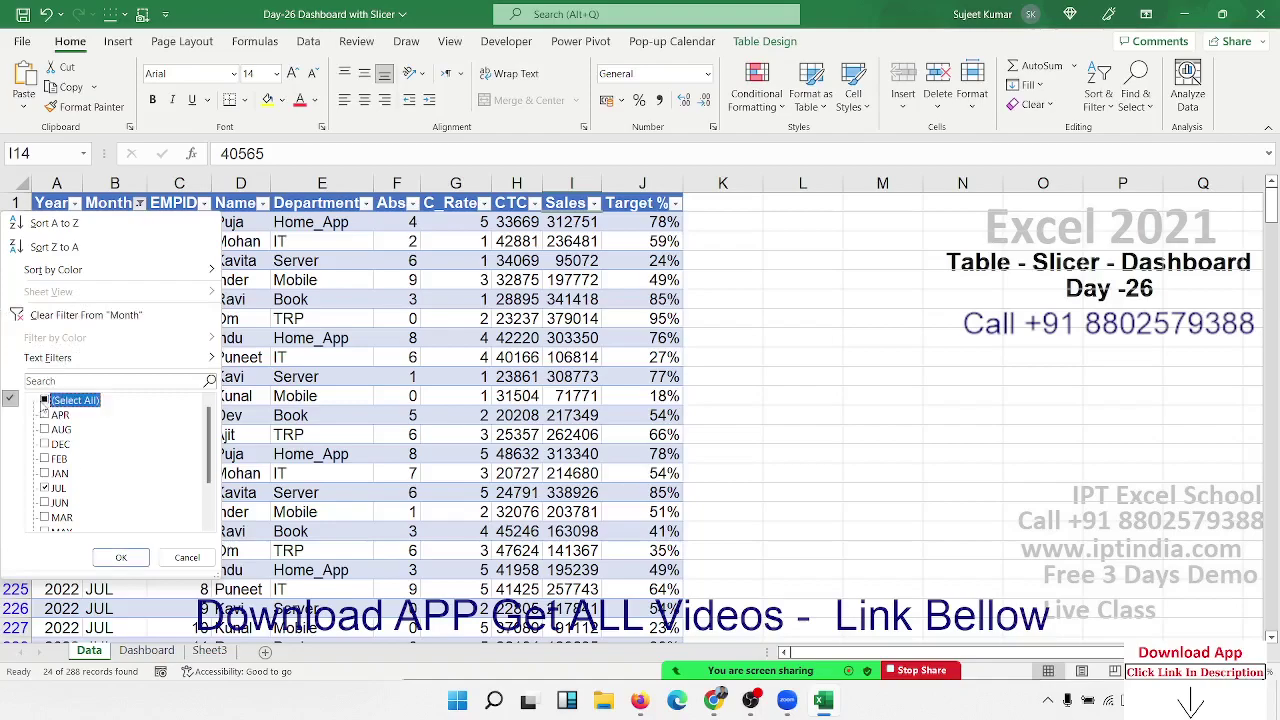
click(44, 400)
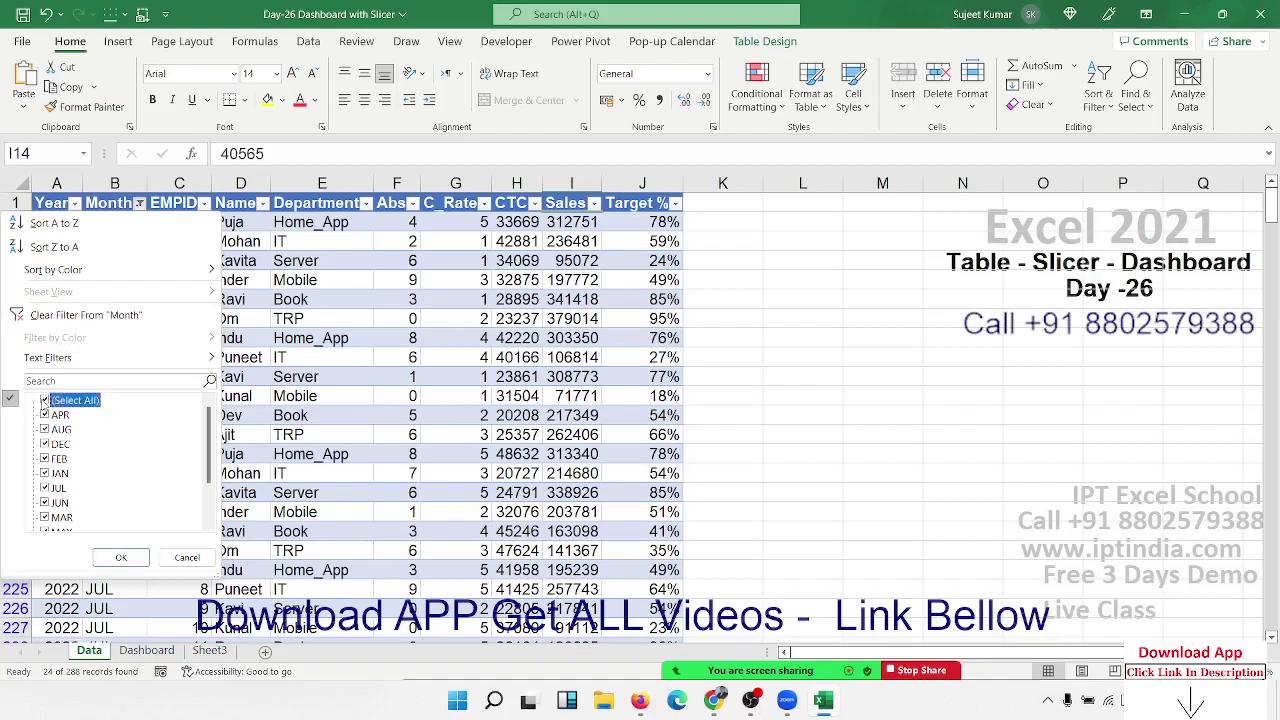
click(120, 559)
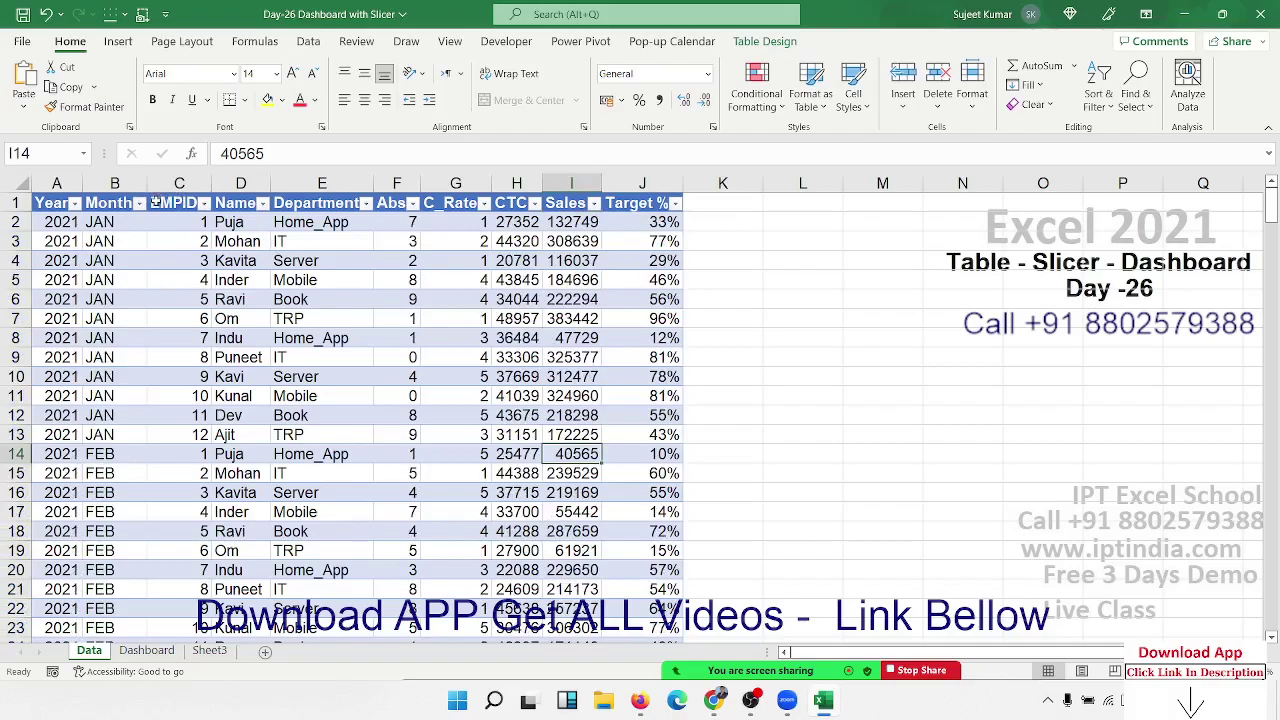
Review the Year and Month columns, jumping to the last record in row 289 and back.
click(118, 204)
click(118, 216)
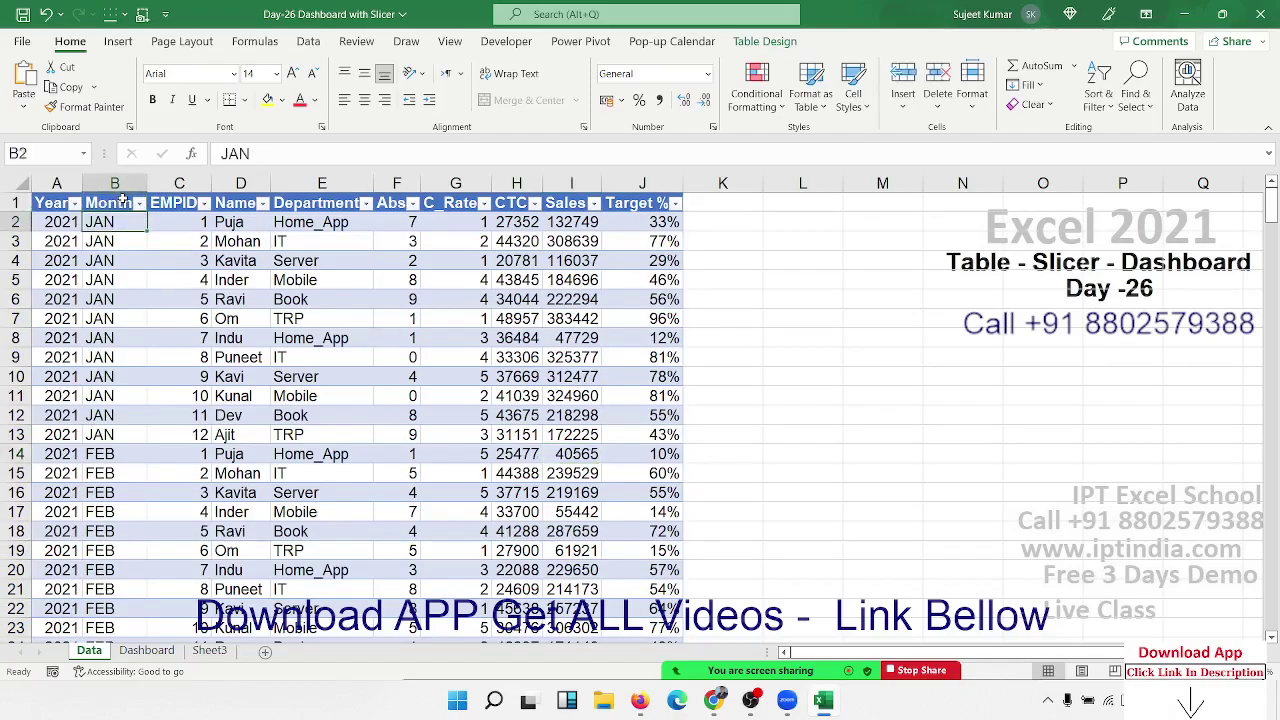
click(122, 200)
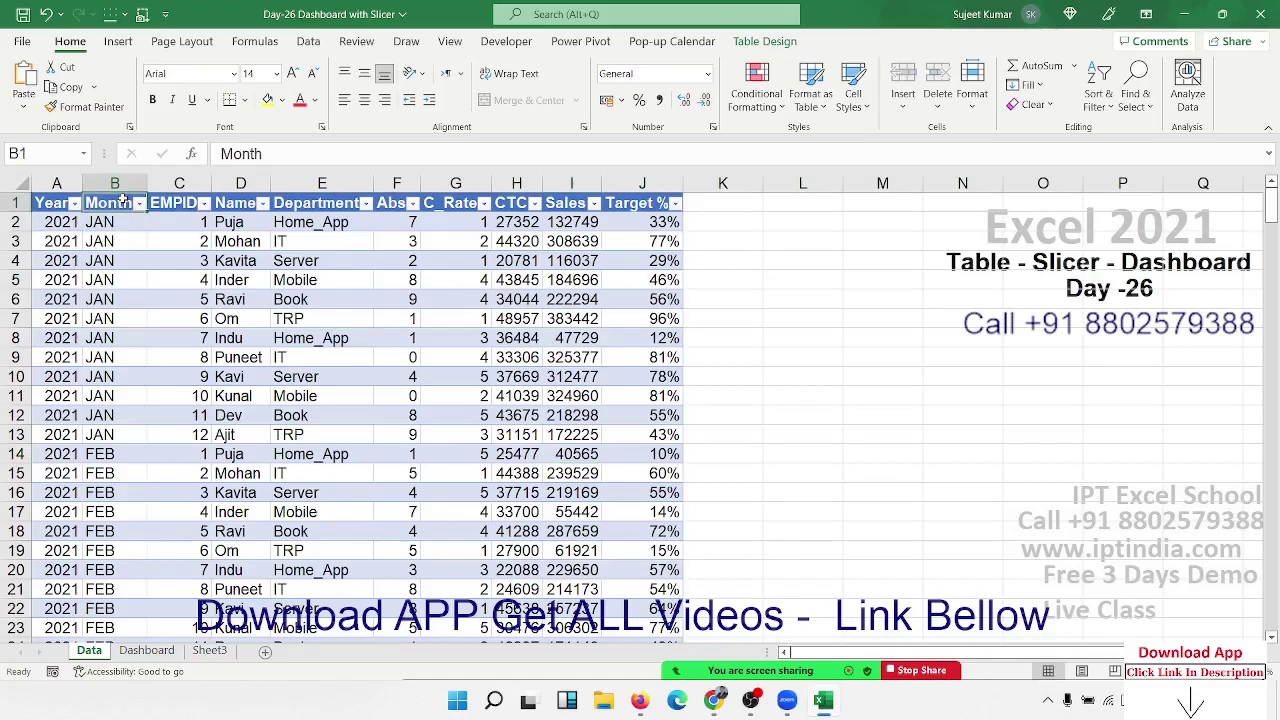
key(Left)
key(Down)
key(Down)
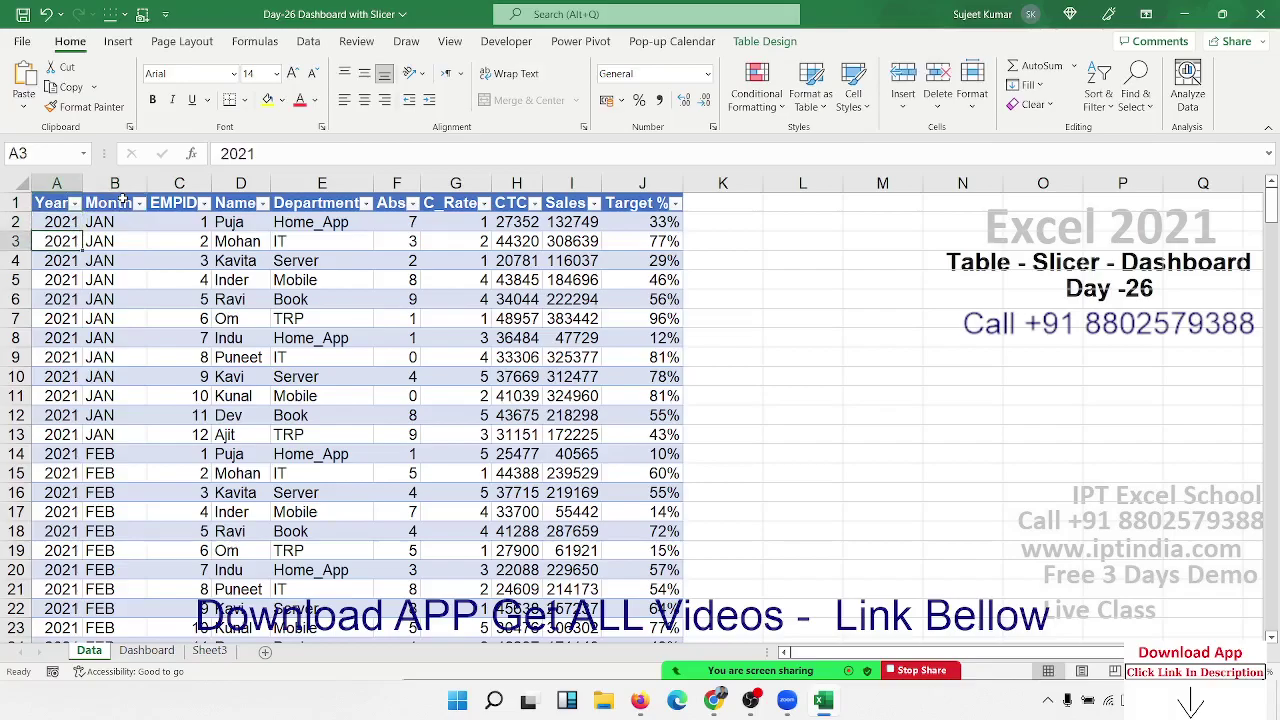
key(Down)
key(ctrl+Down)
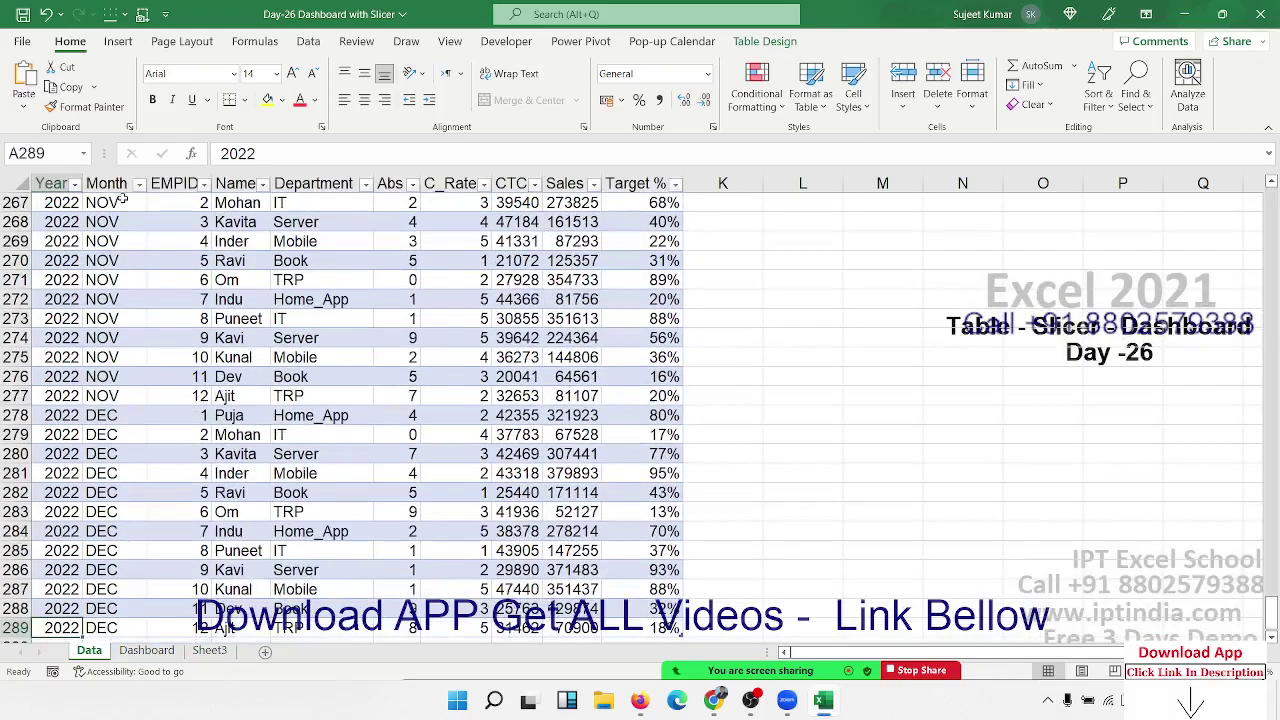
key(Down)
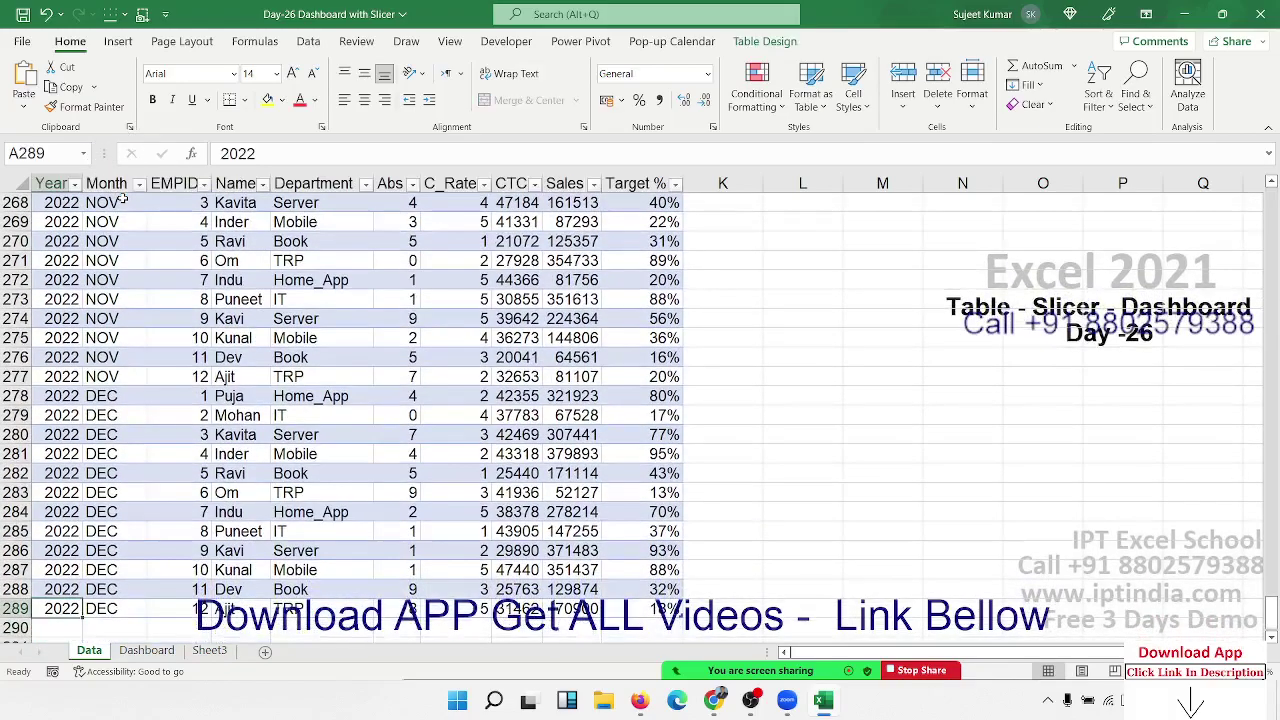
key(ctrl+Home)
key(Right)
key(Down)
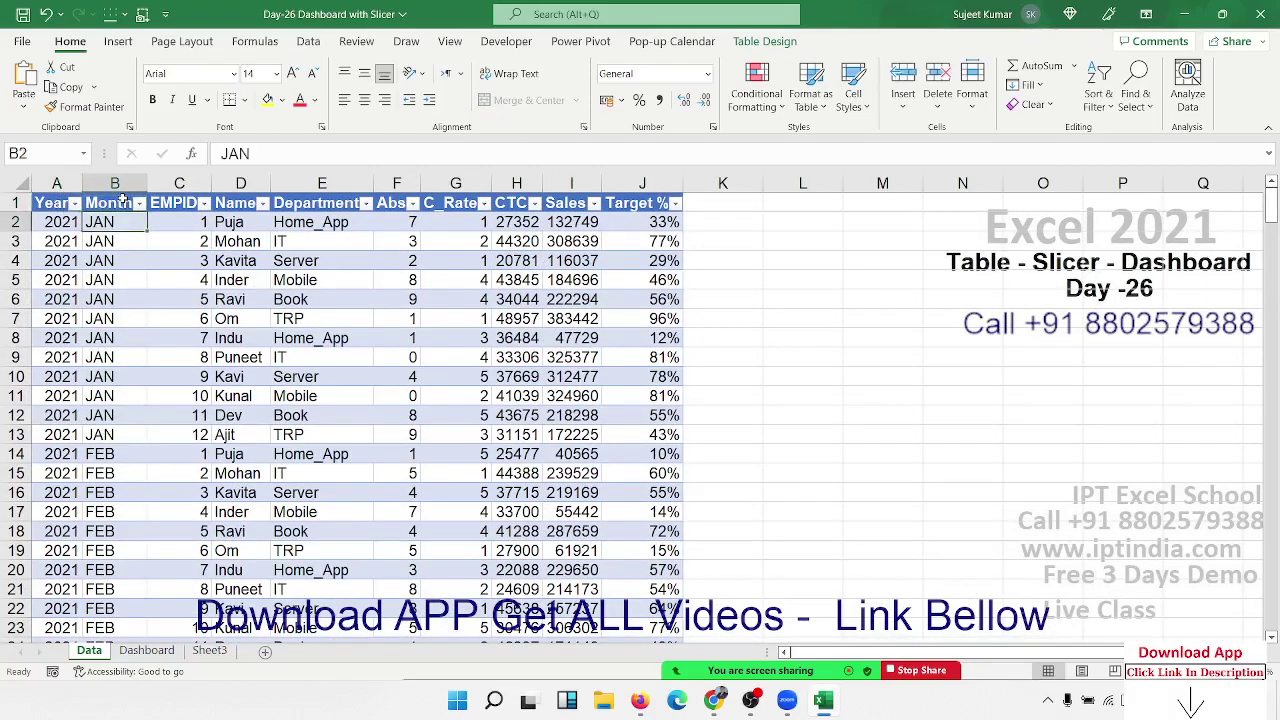
Step across row 2 reviewing EMPID, Name, Department, Abs, C_Rate, CTC, Sales and Target %.
key(Right)
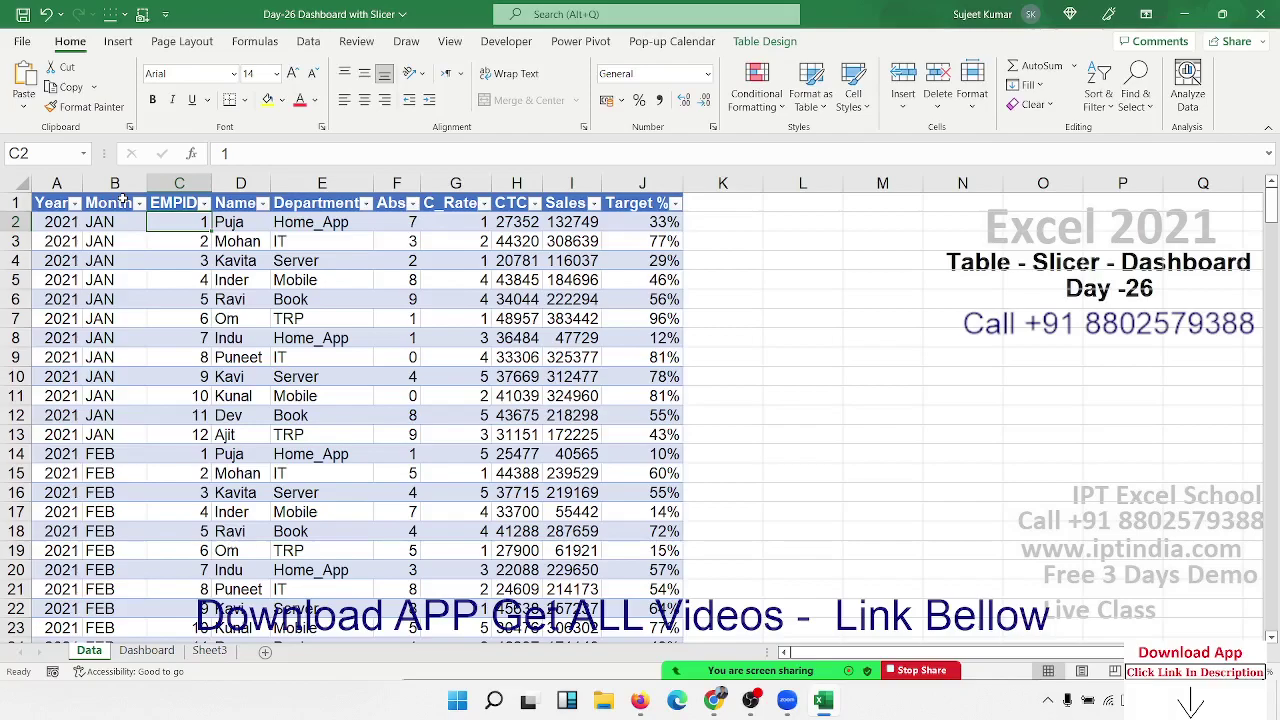
key(shift+Down)
key(shift+Down)
key(shift+Down)
key(shift+Down)
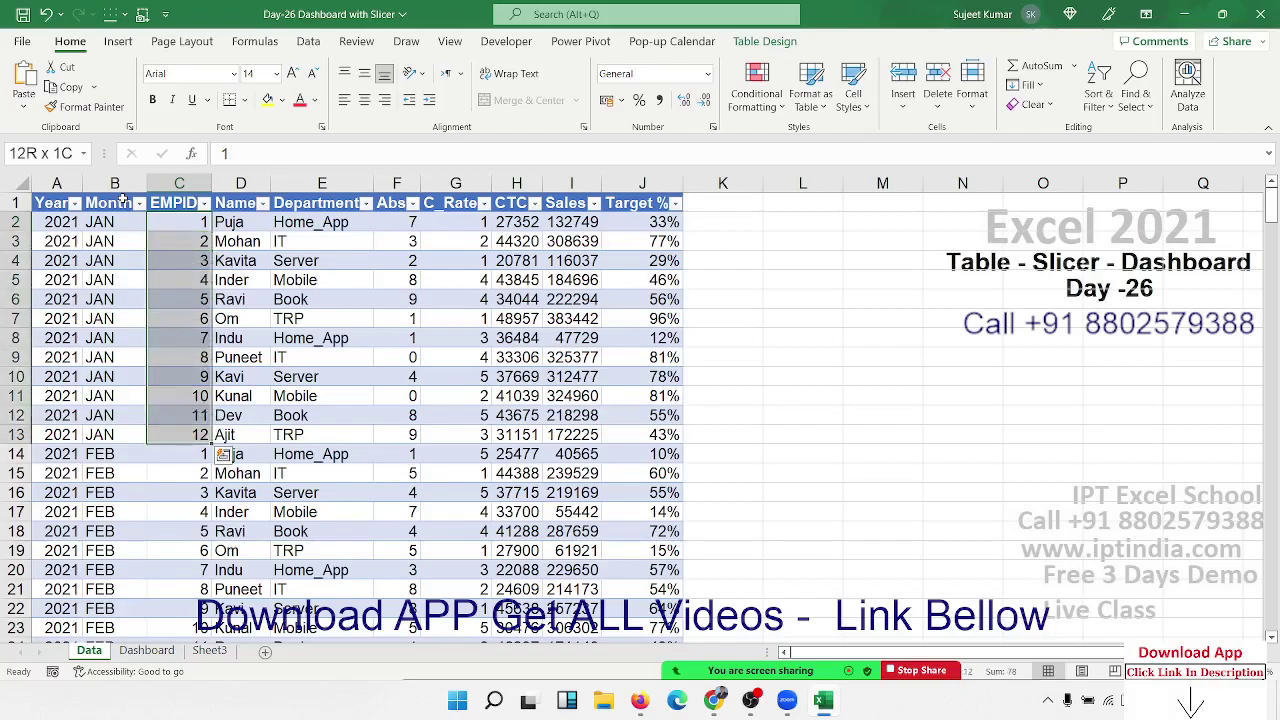
key(Right)
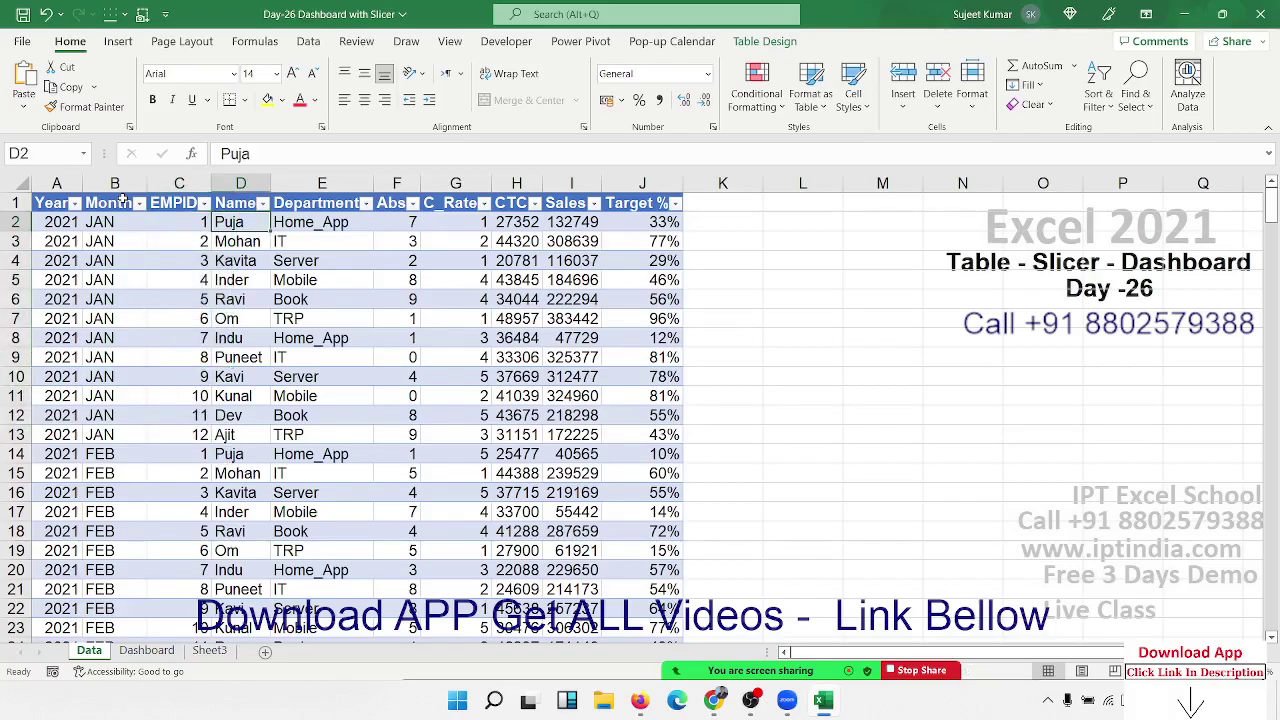
key(Right)
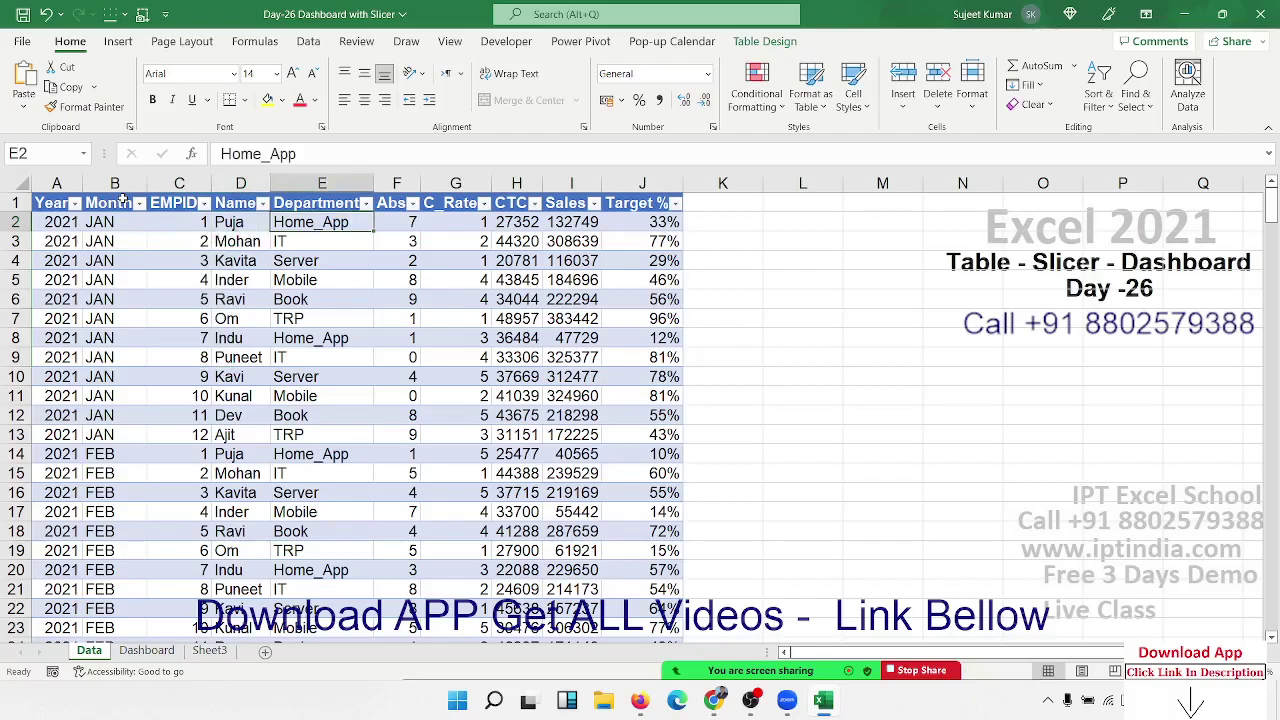
key(Right)
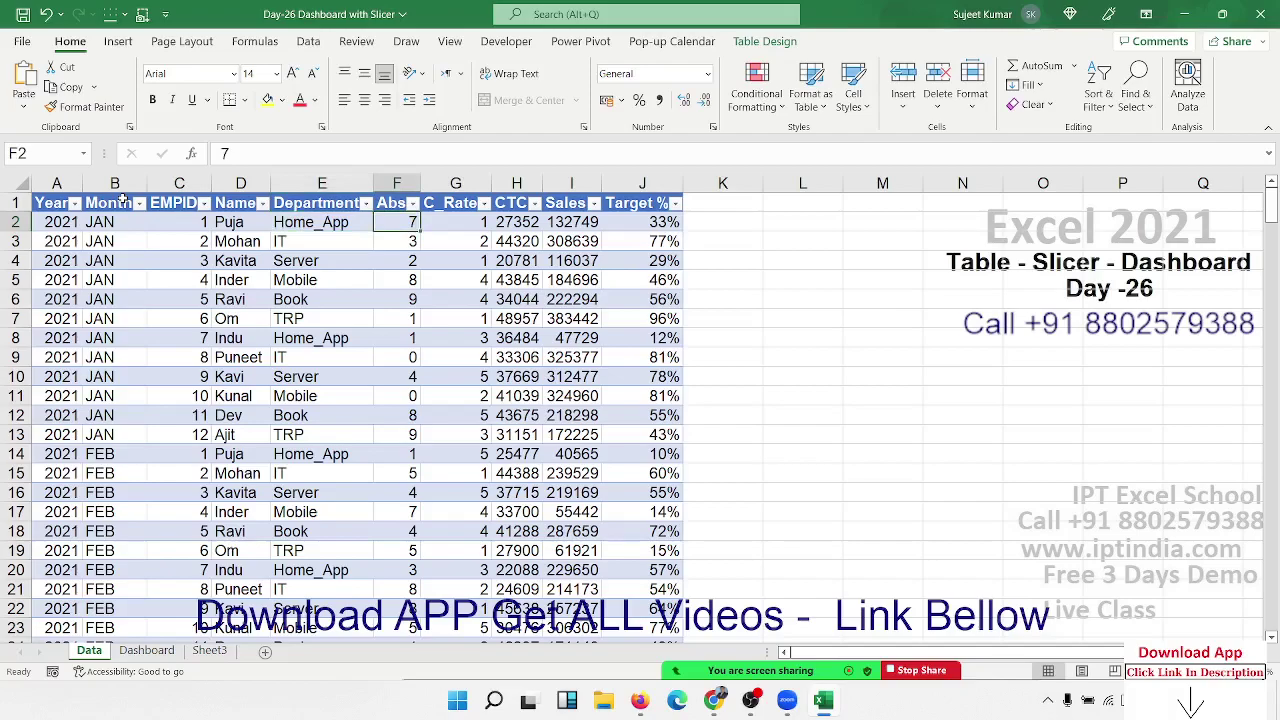
key(Right)
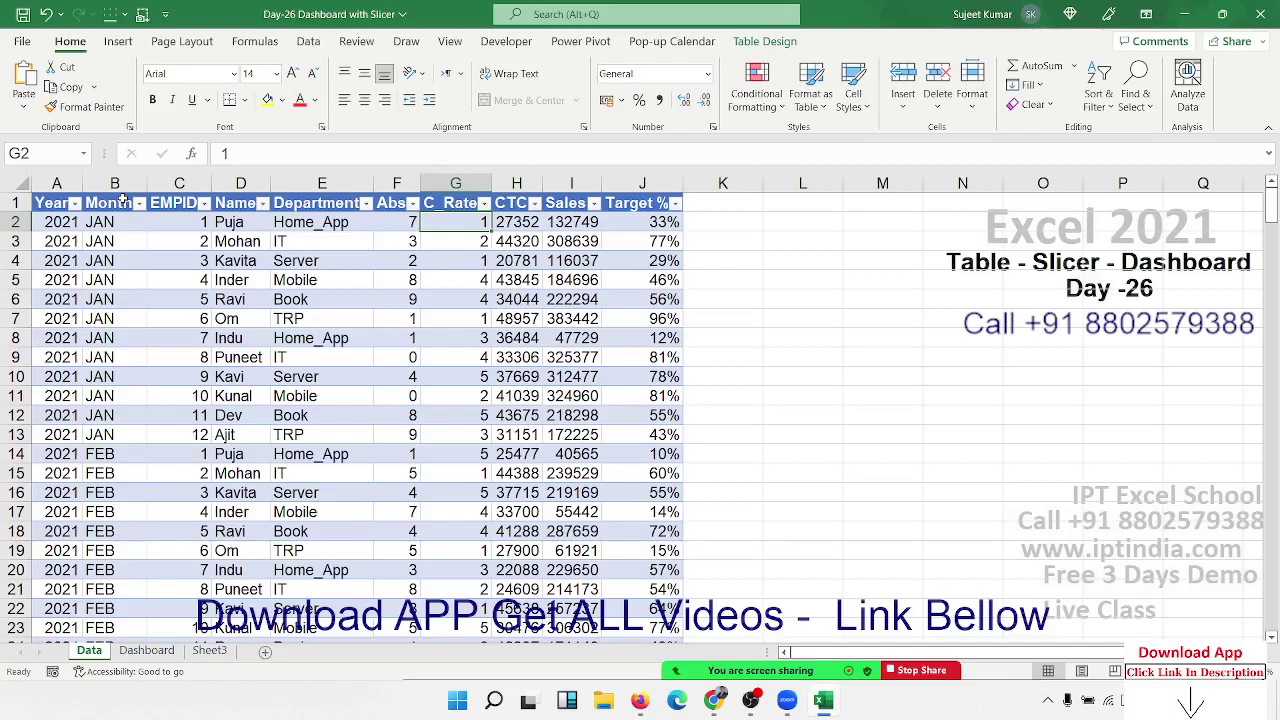
key(Right)
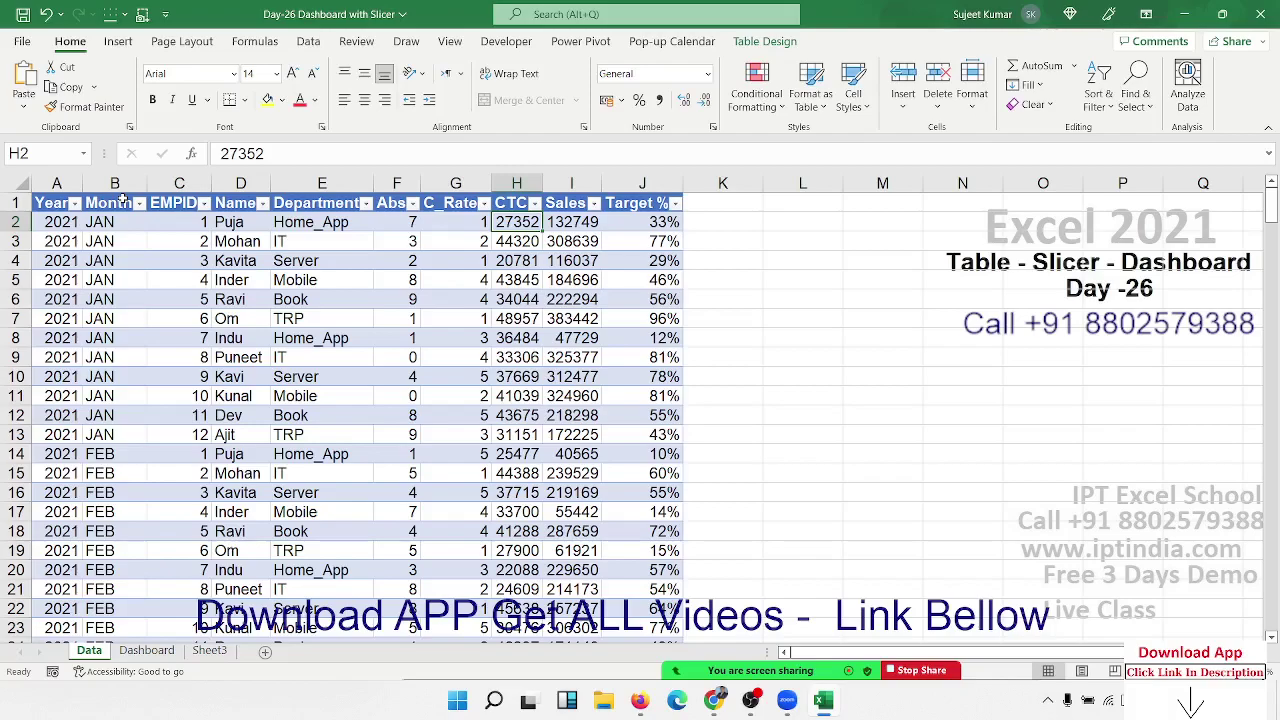
key(Right)
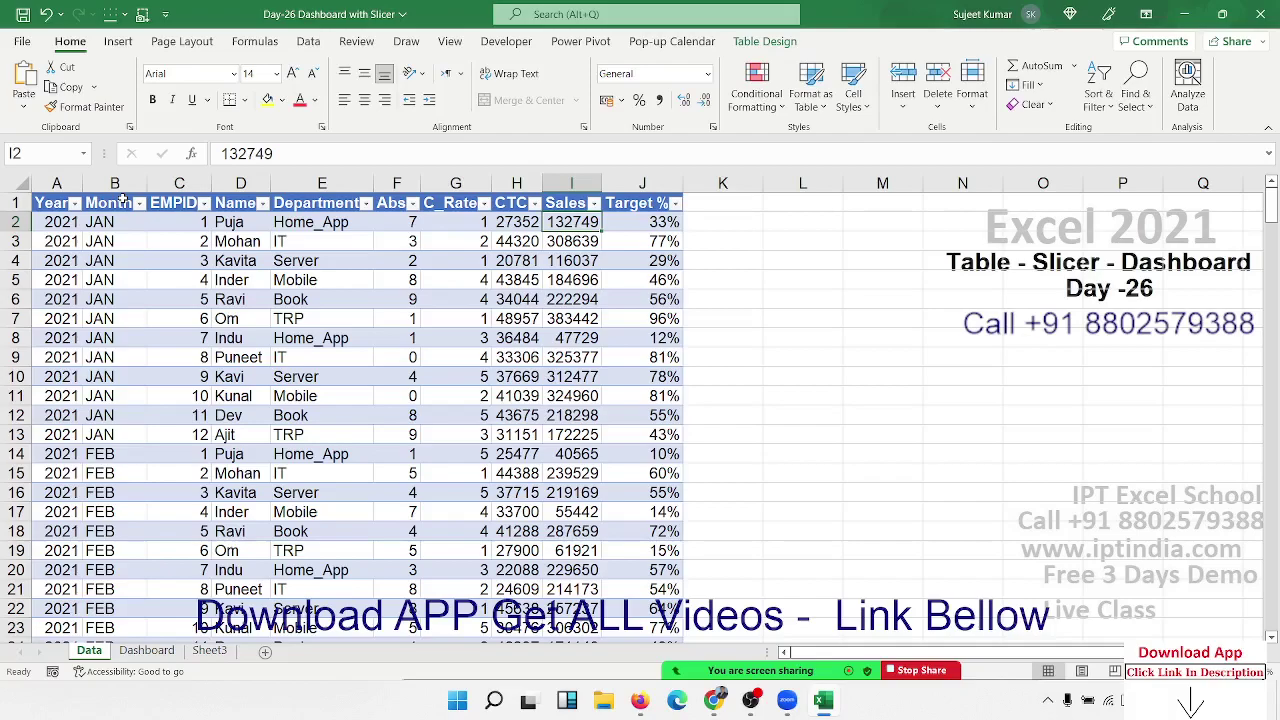
key(Right)
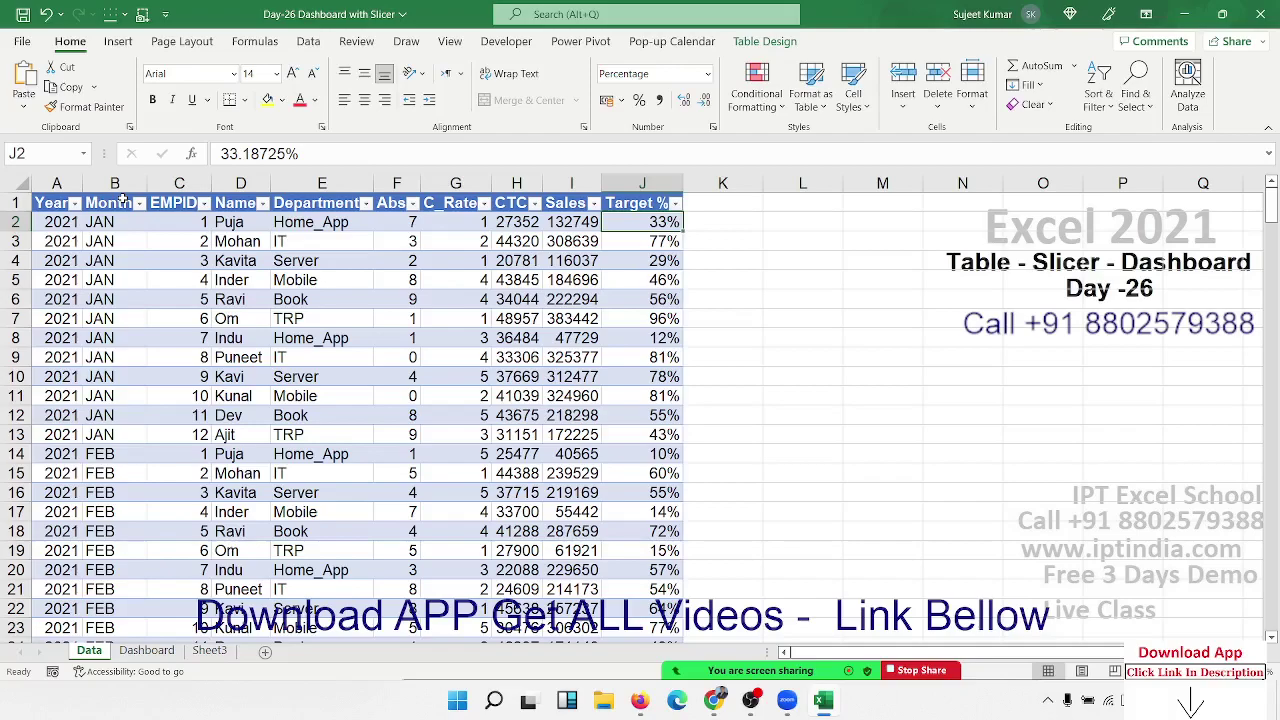
key(Left)
key(Left)
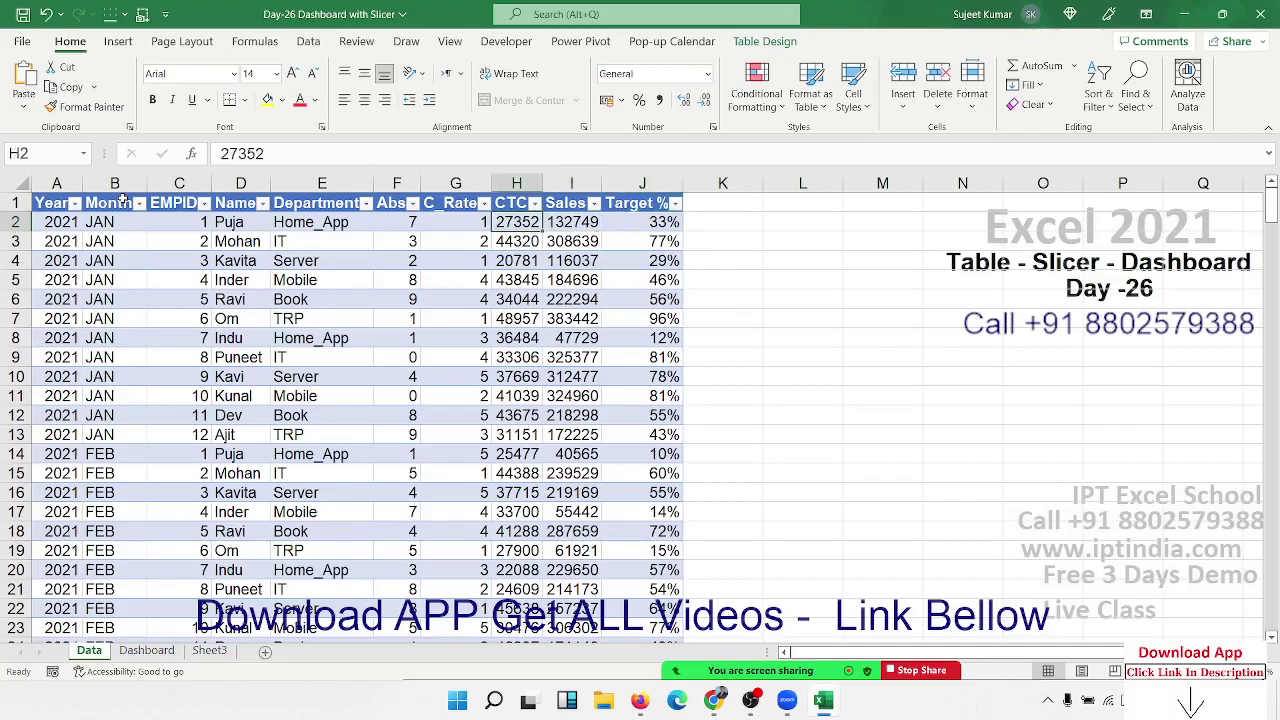
key(Left)
key(Left)
key(Left)
key(Left)
key(Left)
key(Left)
key(Left)
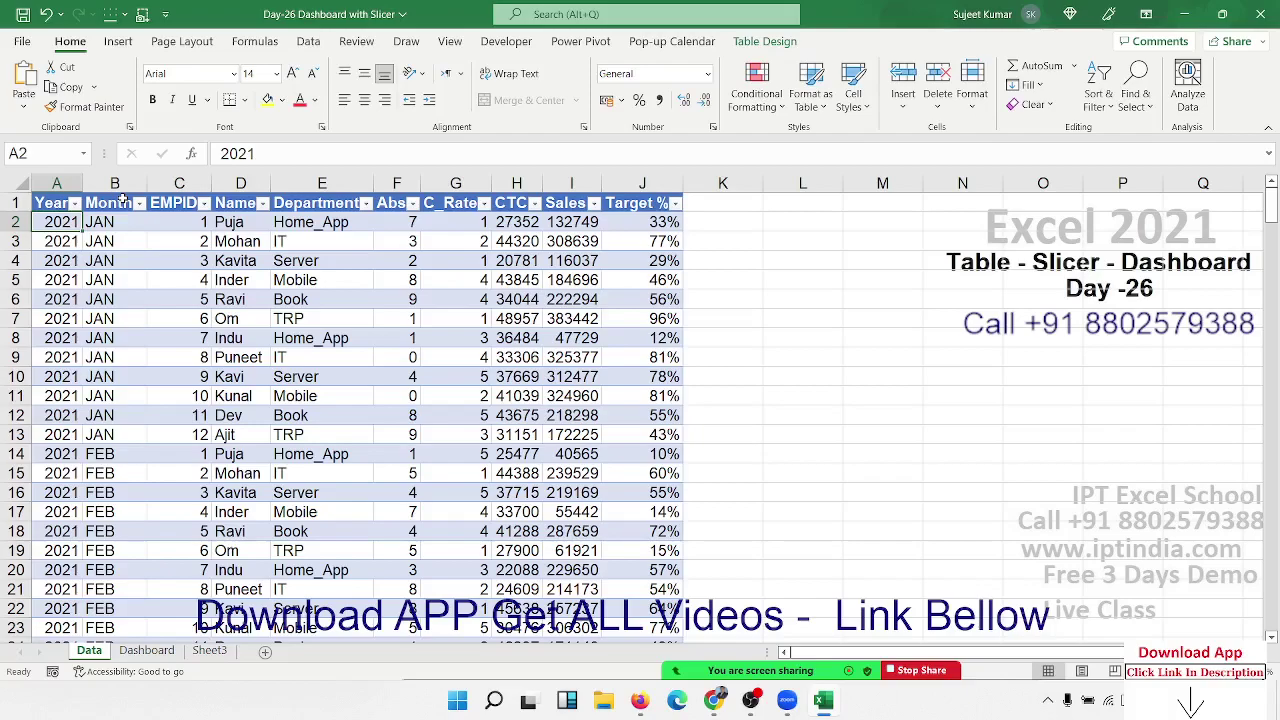
On the Dashboard sheet, narrow column A to a thin margin.
click(147, 650)
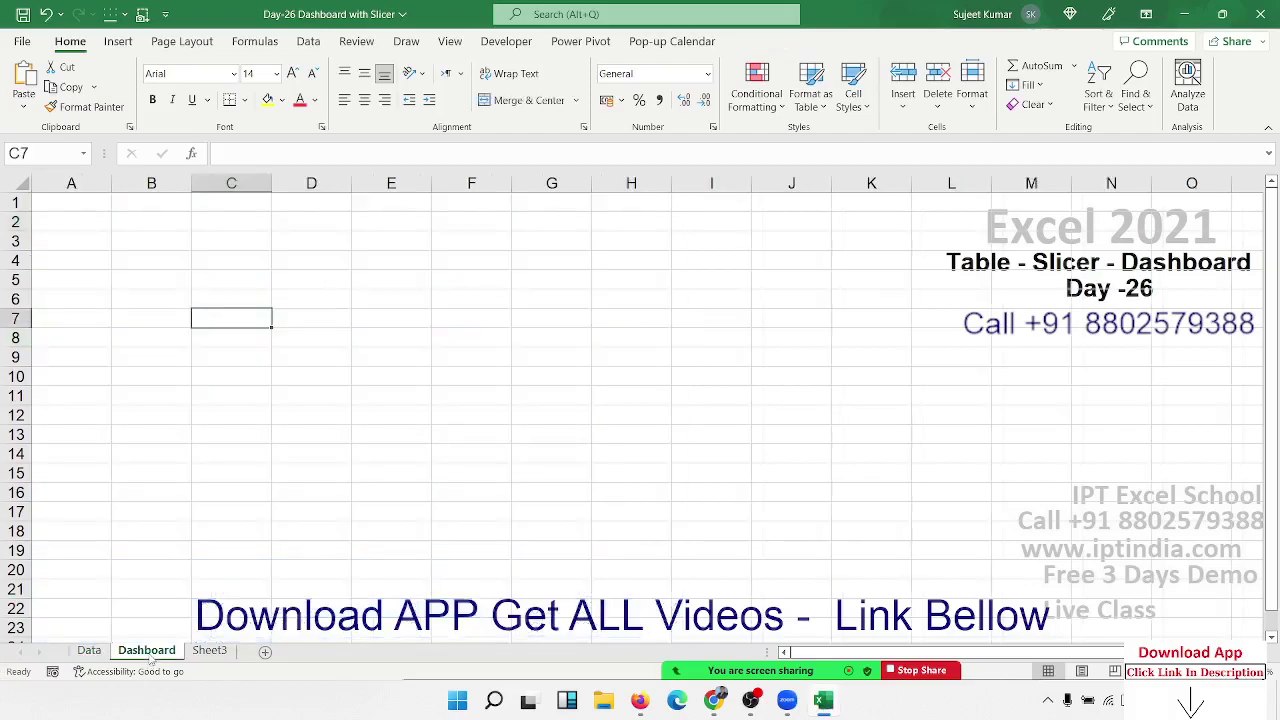
click(66, 203)
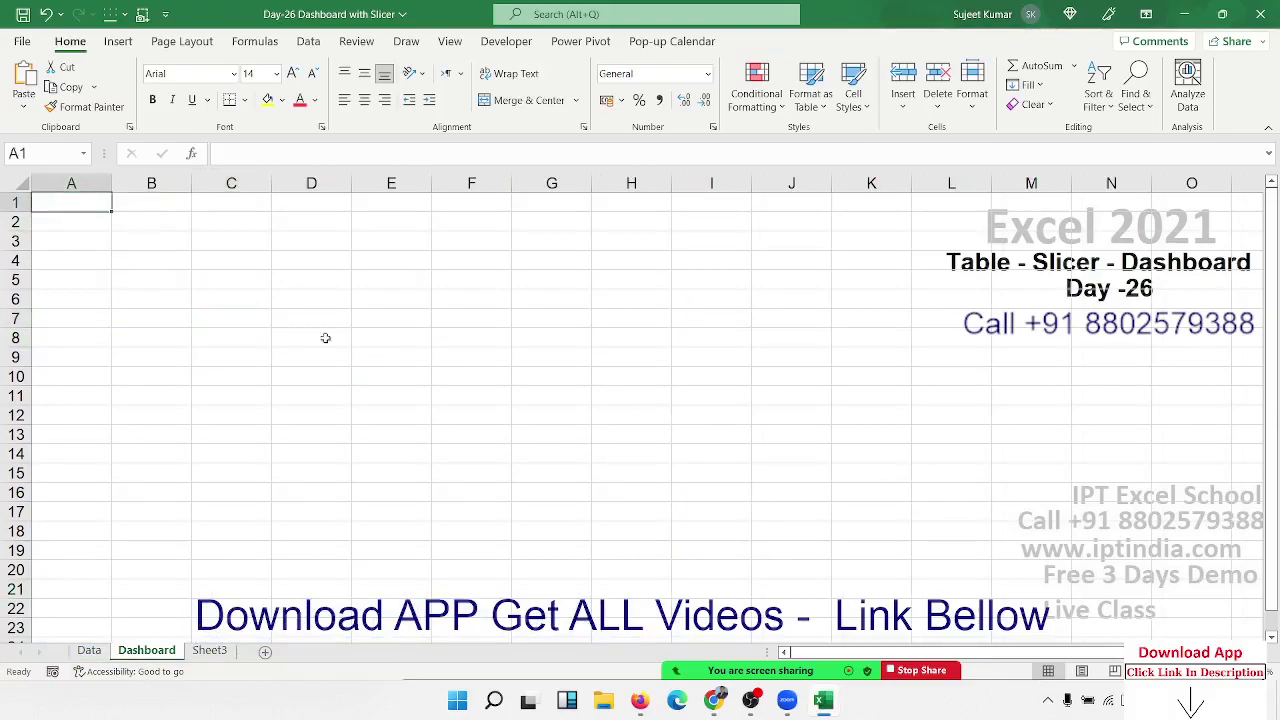
drag(110, 187, 59, 187)
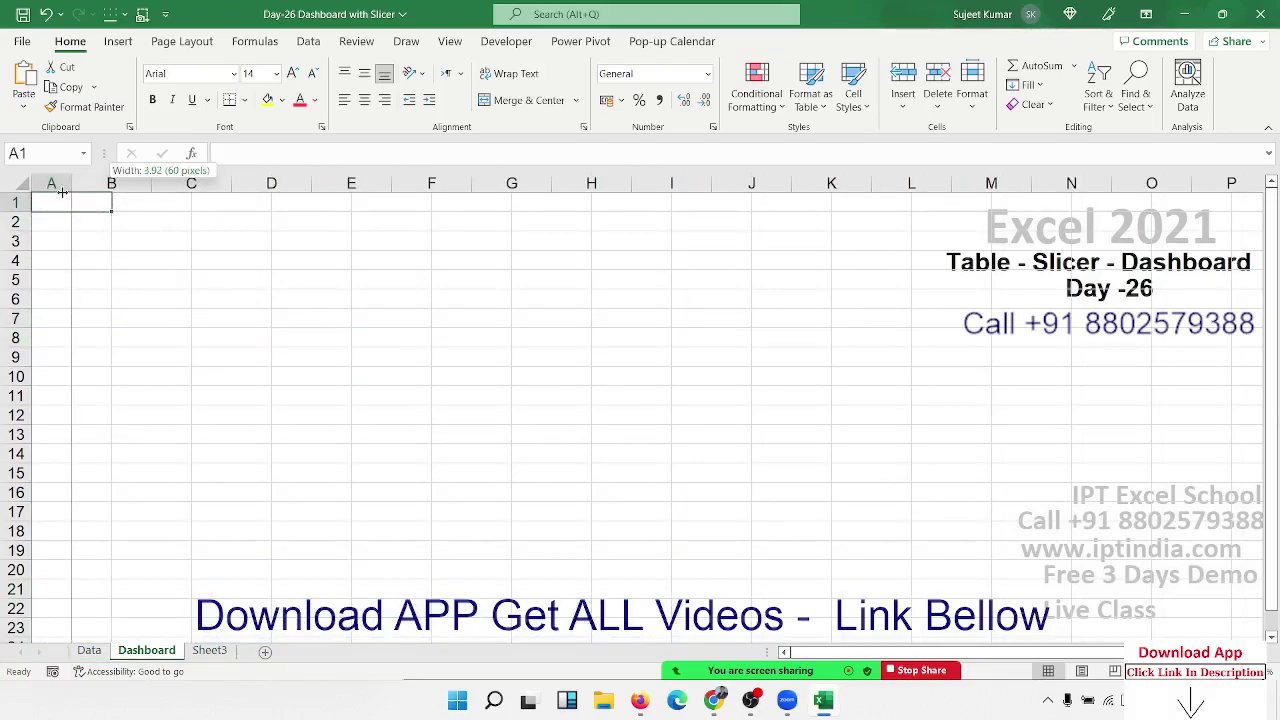
click(99, 240)
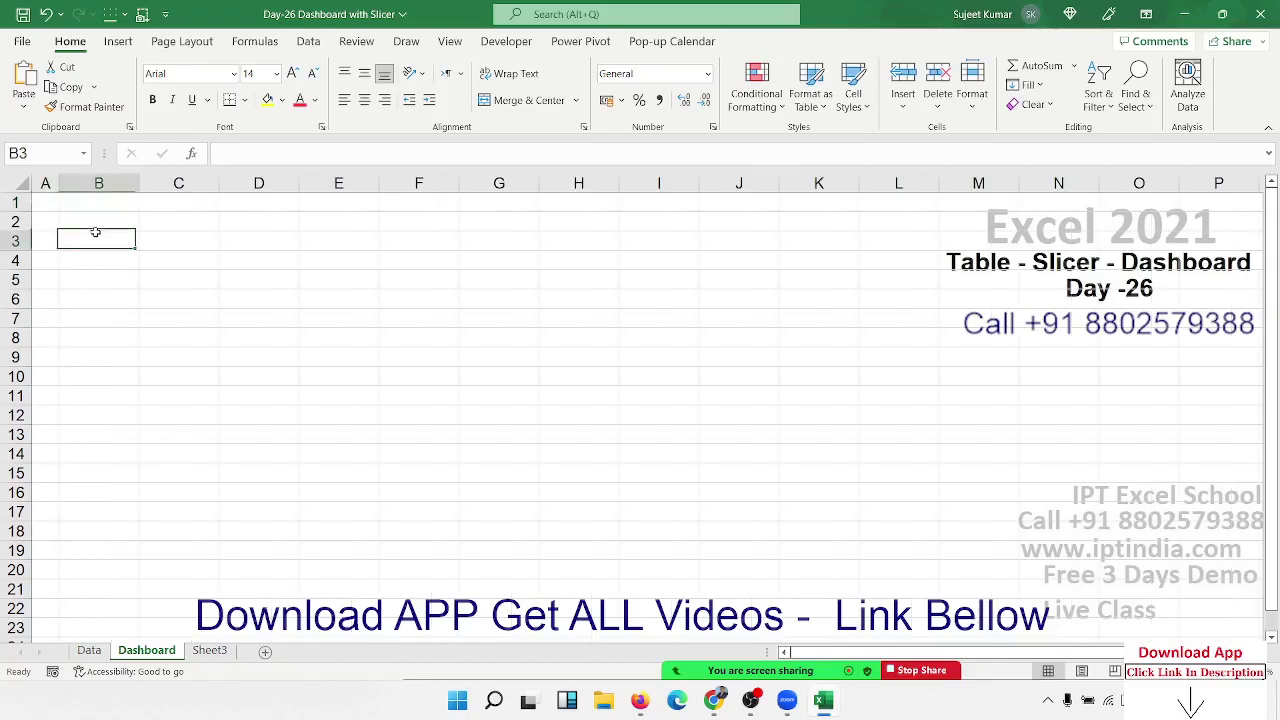
click(55, 202)
Fill a large block of the Dashboard with Black, Text 1 as the background.
scroll(977, 488, down, 7)
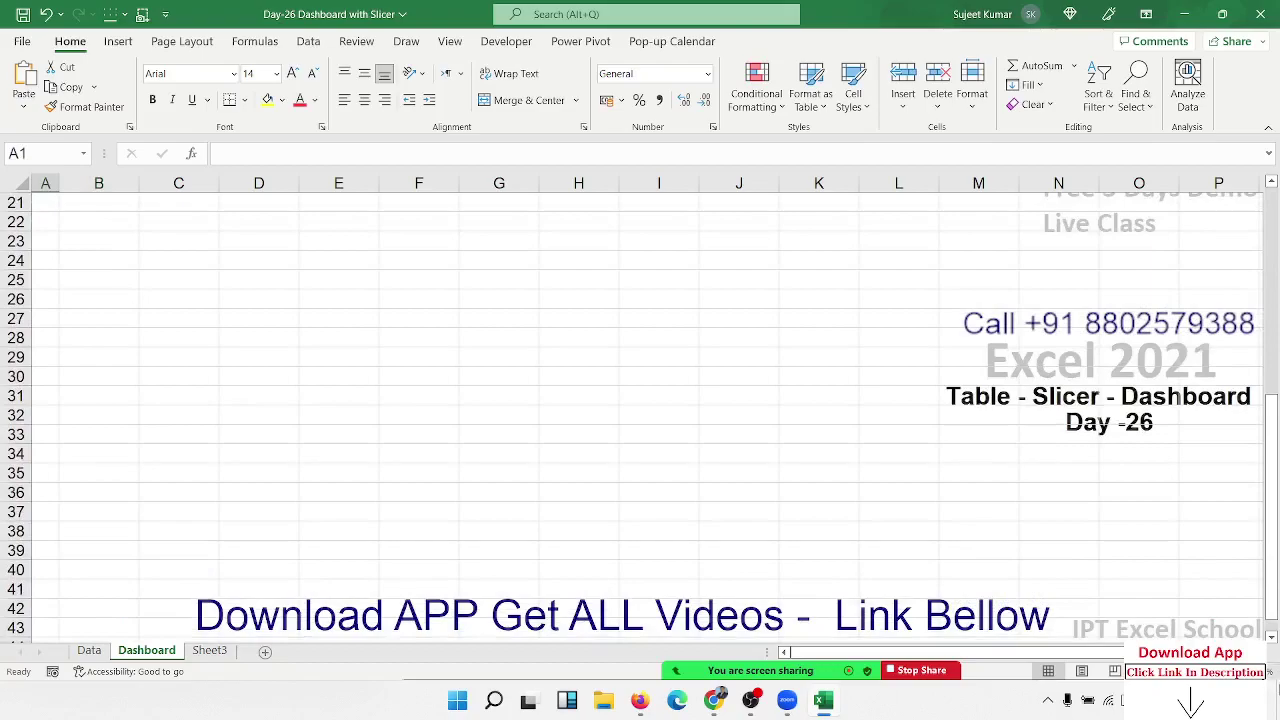
scroll(1056, 542, down, 3)
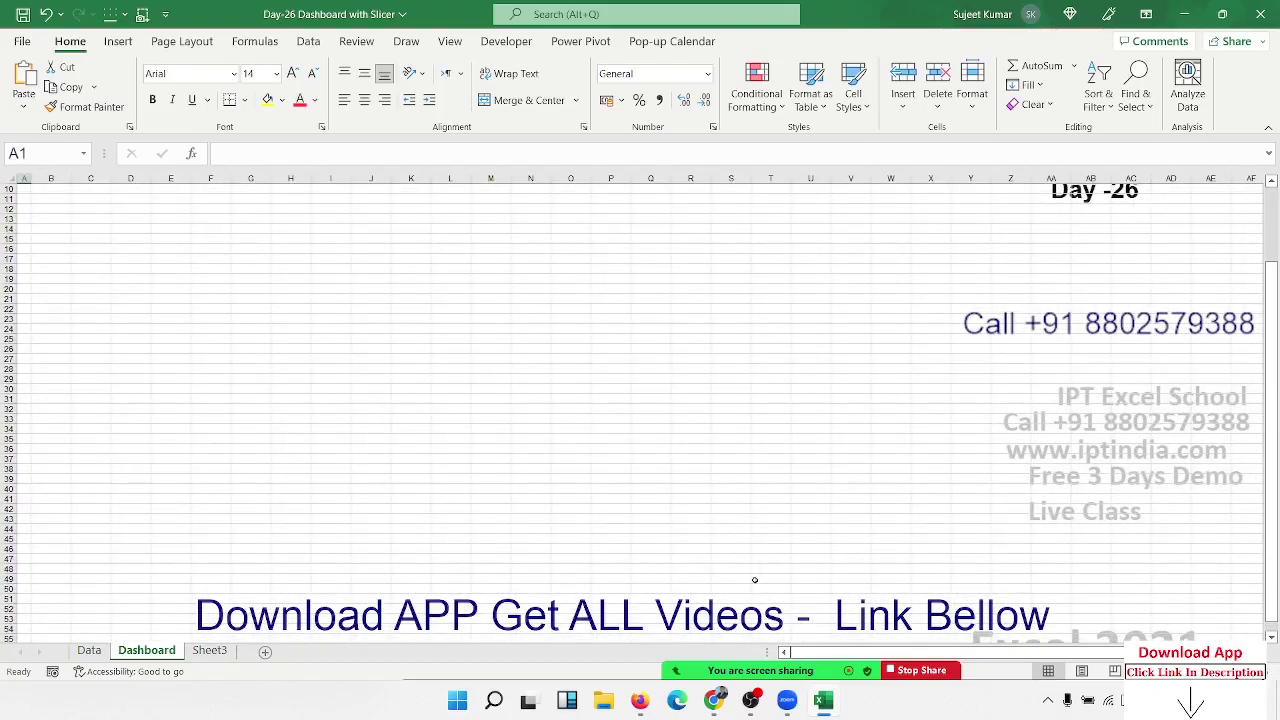
drag(755, 580, 22, 192)
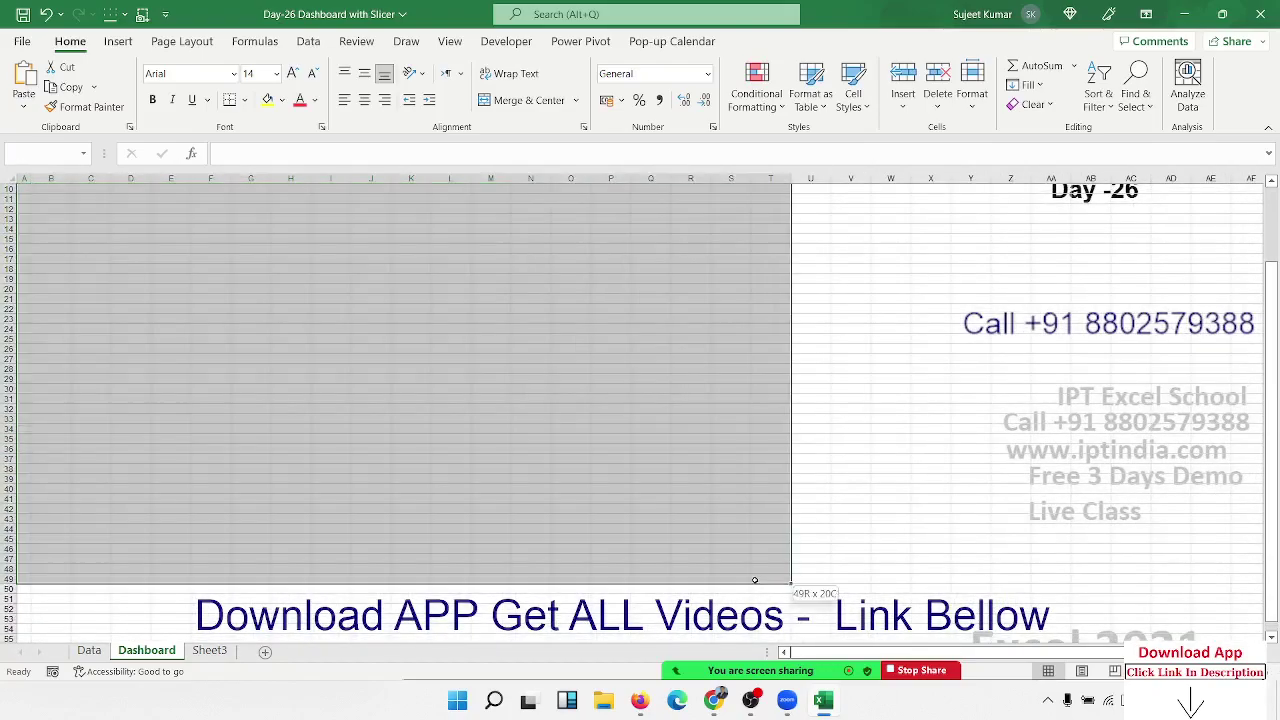
click(245, 100)
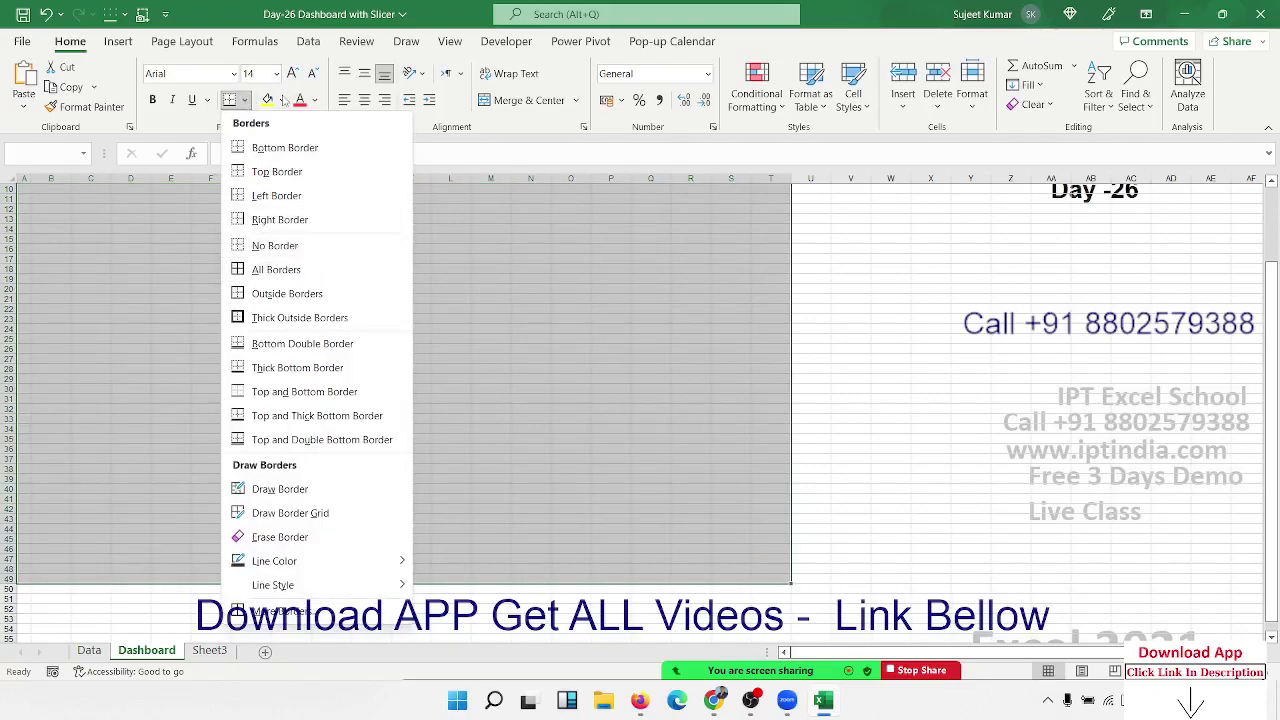
click(283, 100)
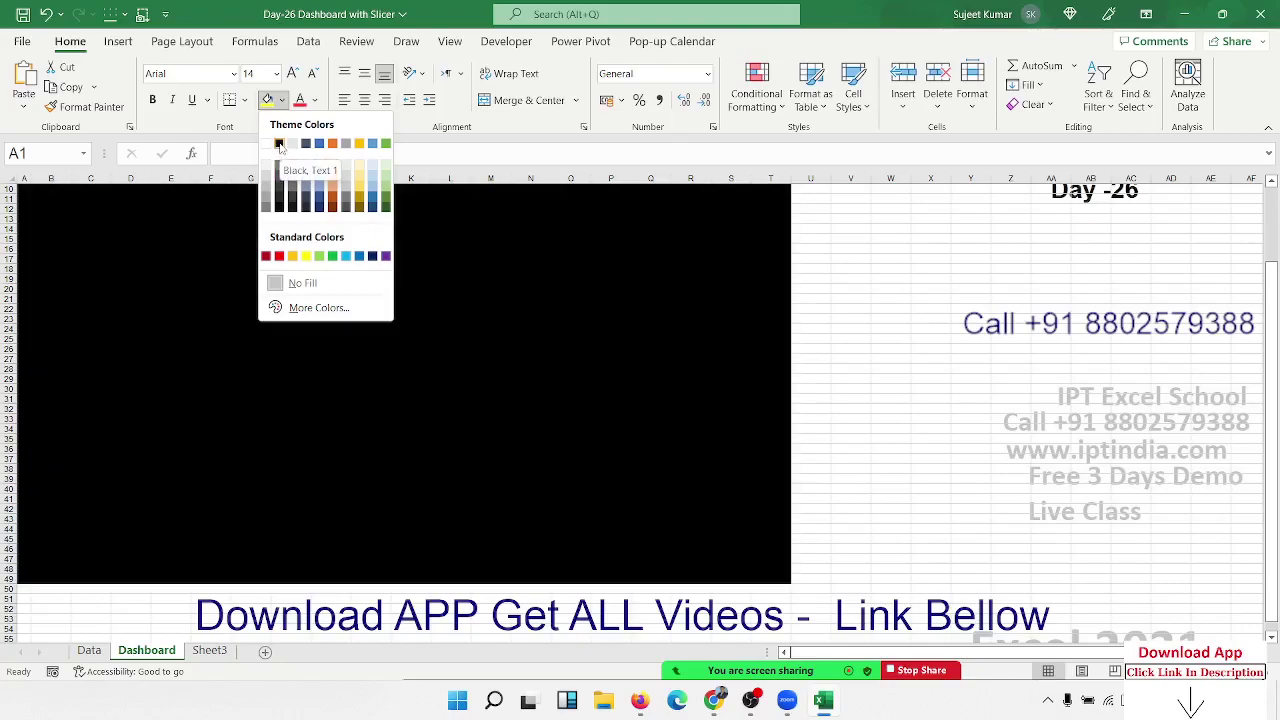
click(280, 145)
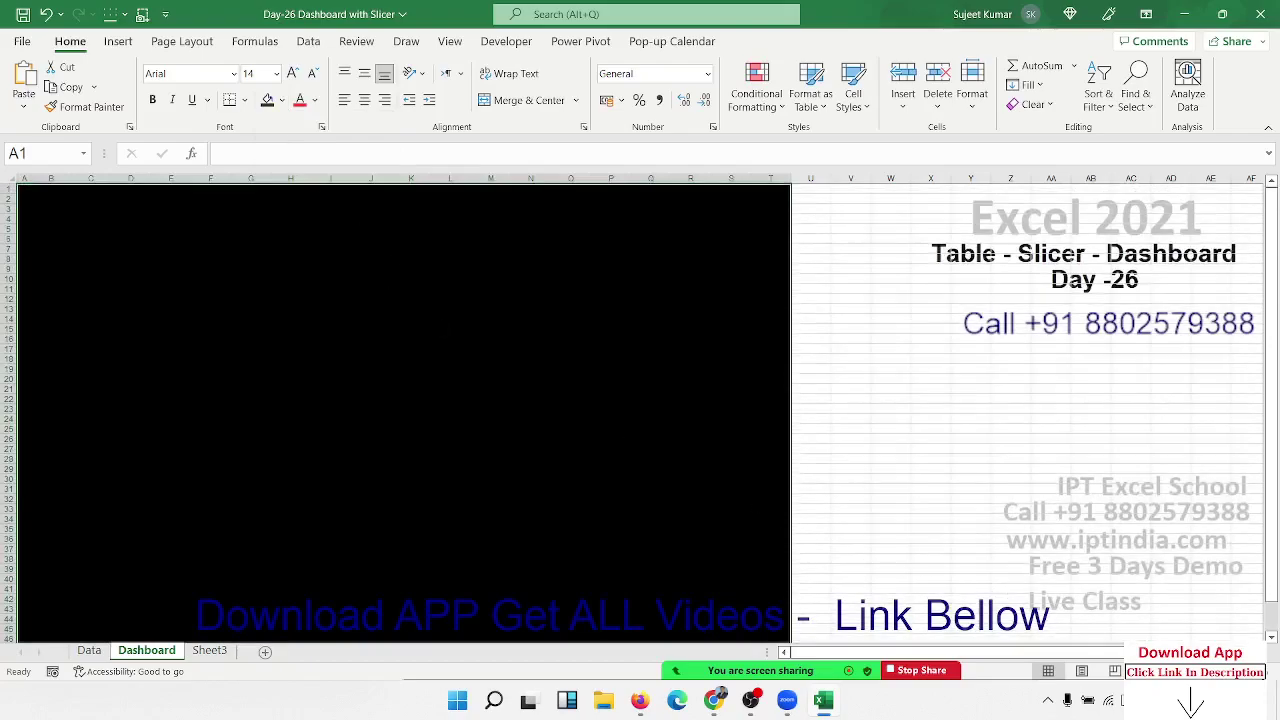
scroll(640, 400, up, 3)
Fill B2:D30 light grey as the left side panel of the dashboard.
click(460, 363)
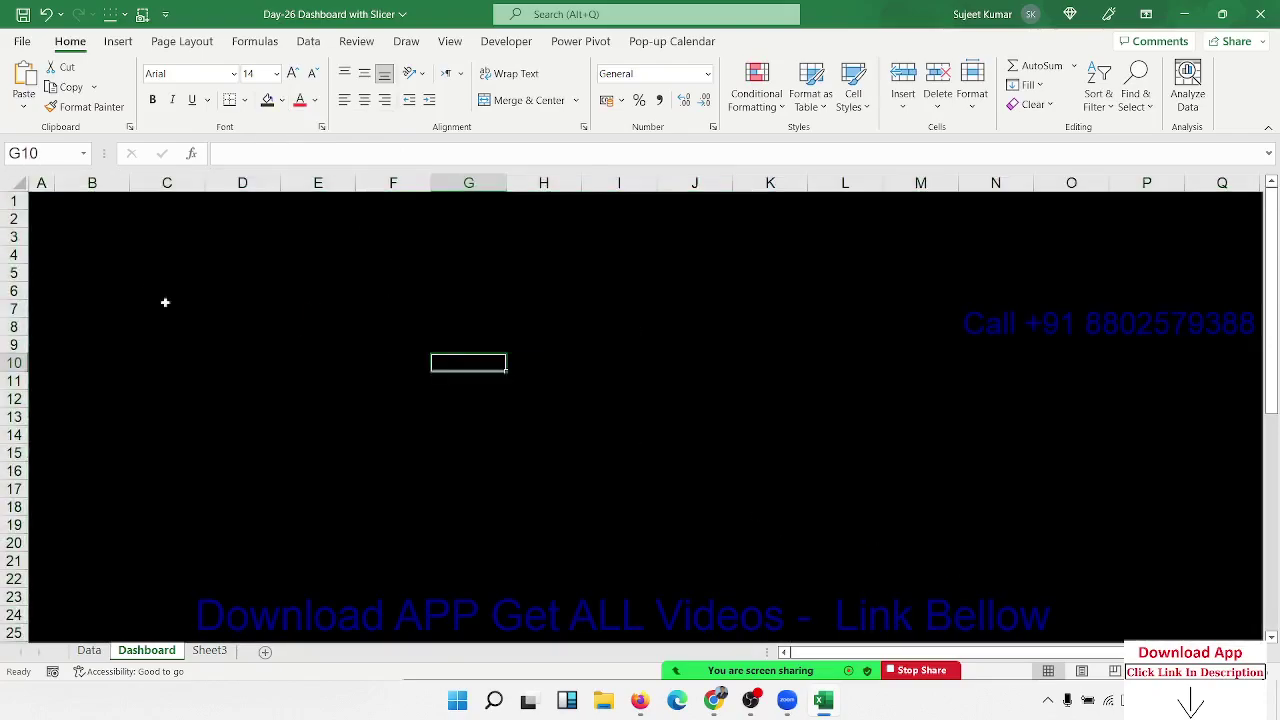
click(166, 292)
click(62, 196)
click(32, 194)
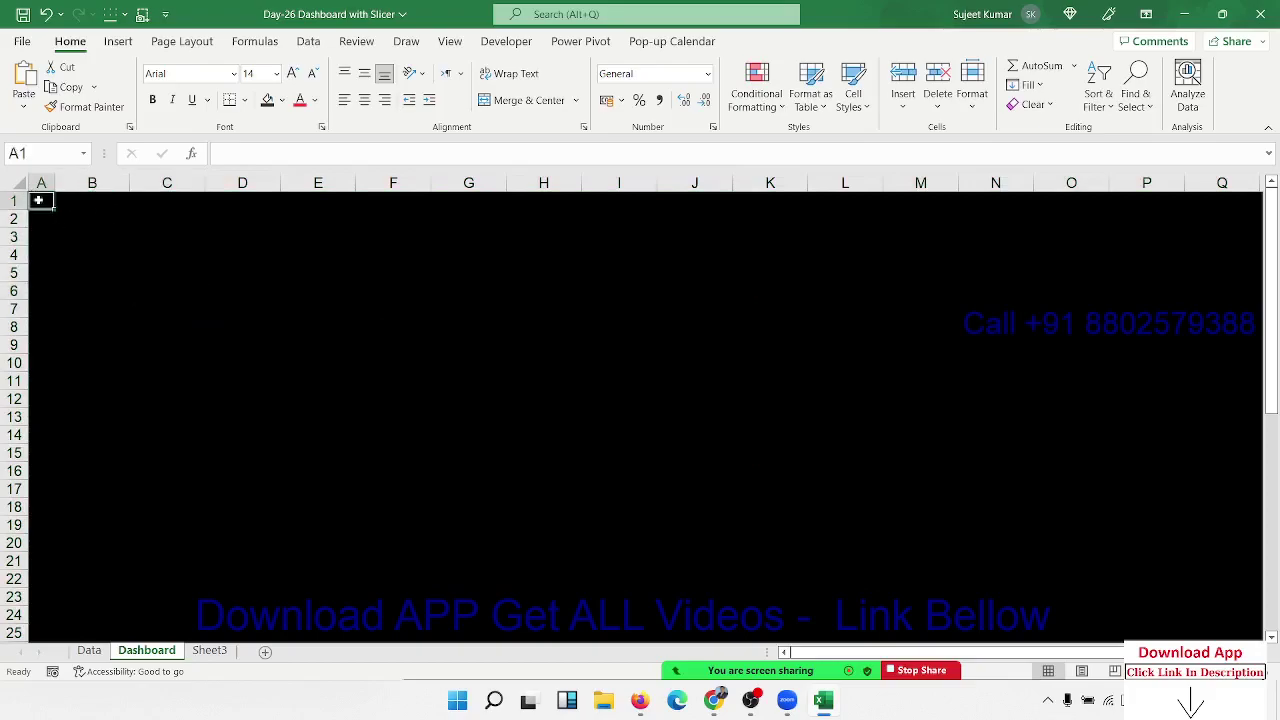
click(61, 213)
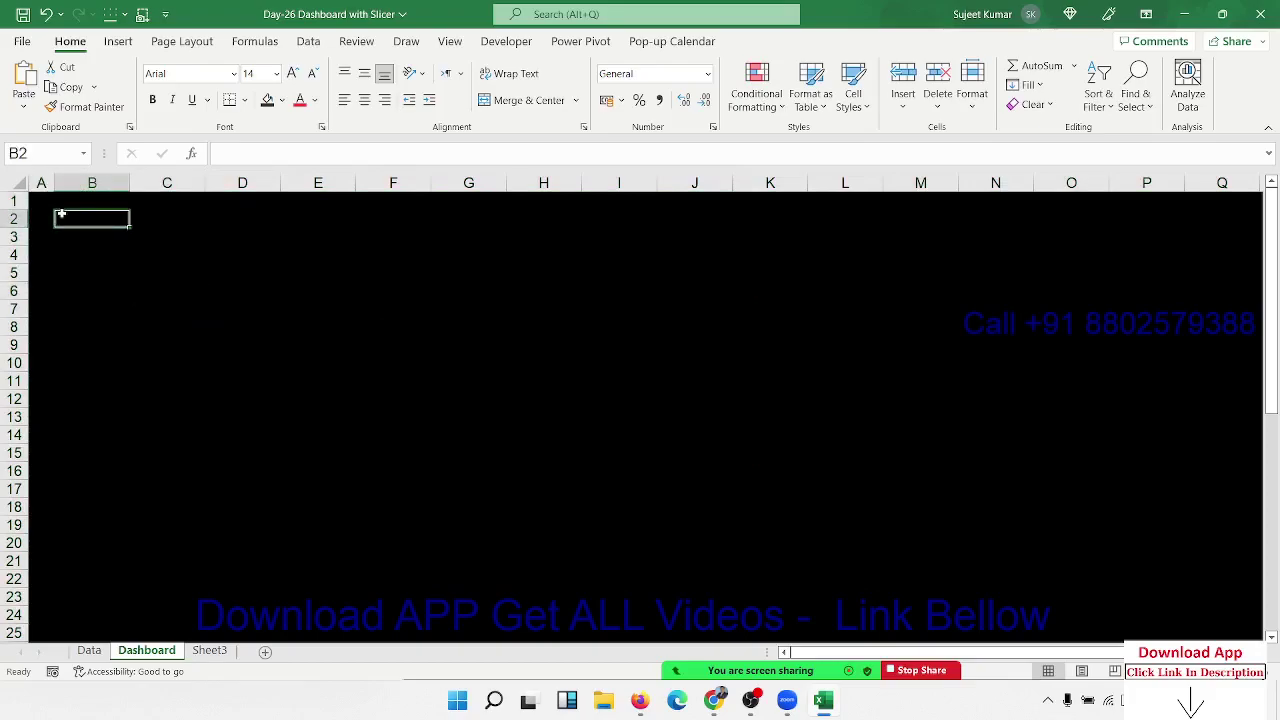
mouse_move(68, 216)
mouse_down()
mouse_move(260, 312)
mouse_move(241, 656)
mouse_up()
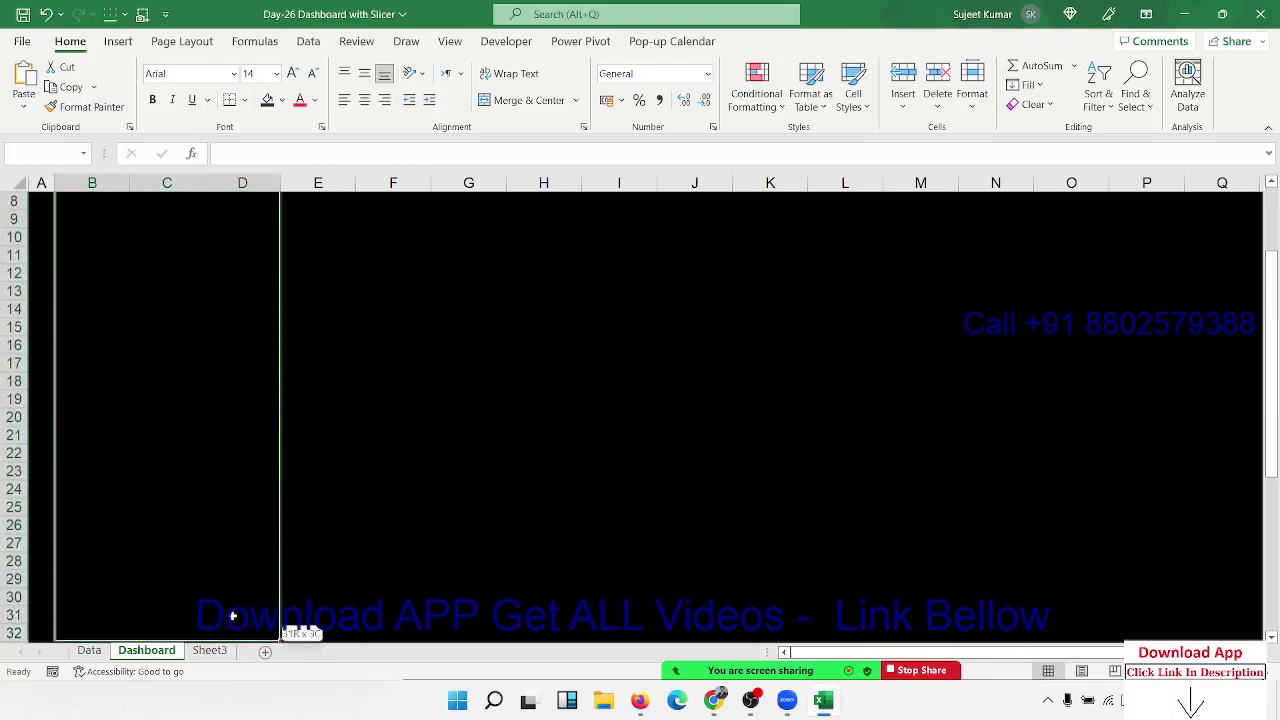
mouse_move(241, 656)
mouse_down()
mouse_move(232, 591)
mouse_move(209, 609)
mouse_up()
scroll(209, 477, up, 3)
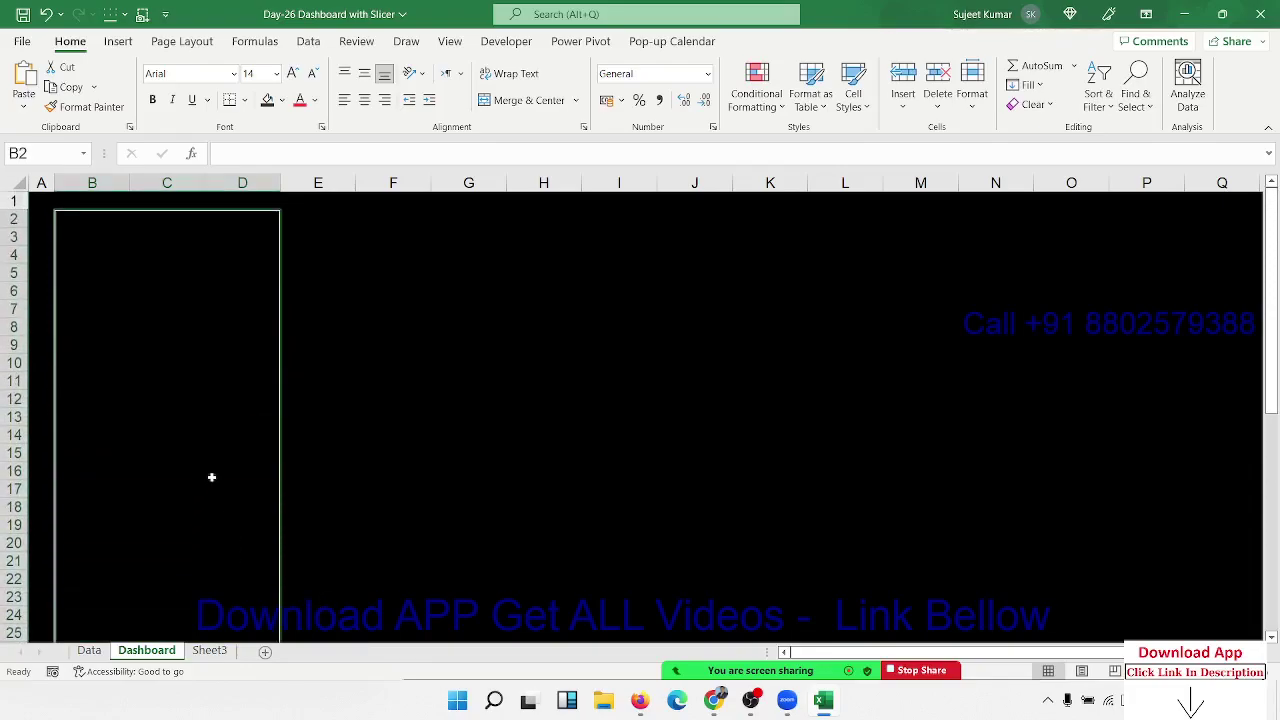
click(283, 99)
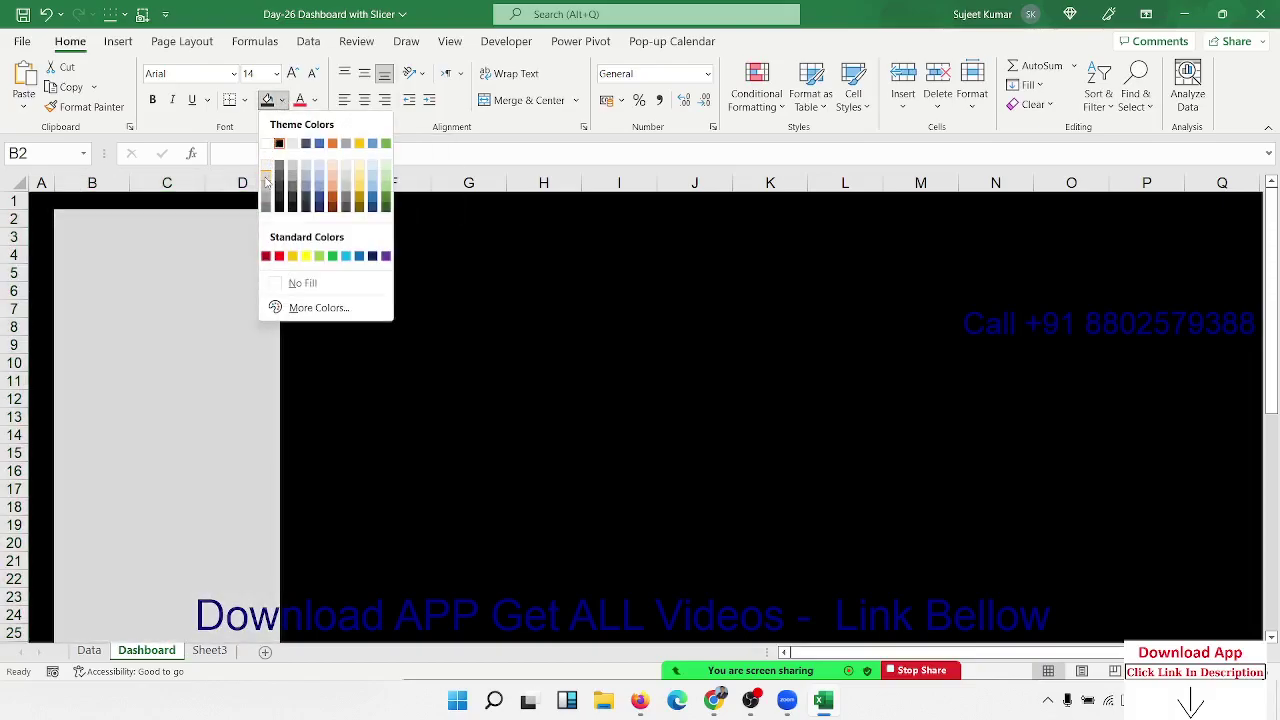
click(265, 180)
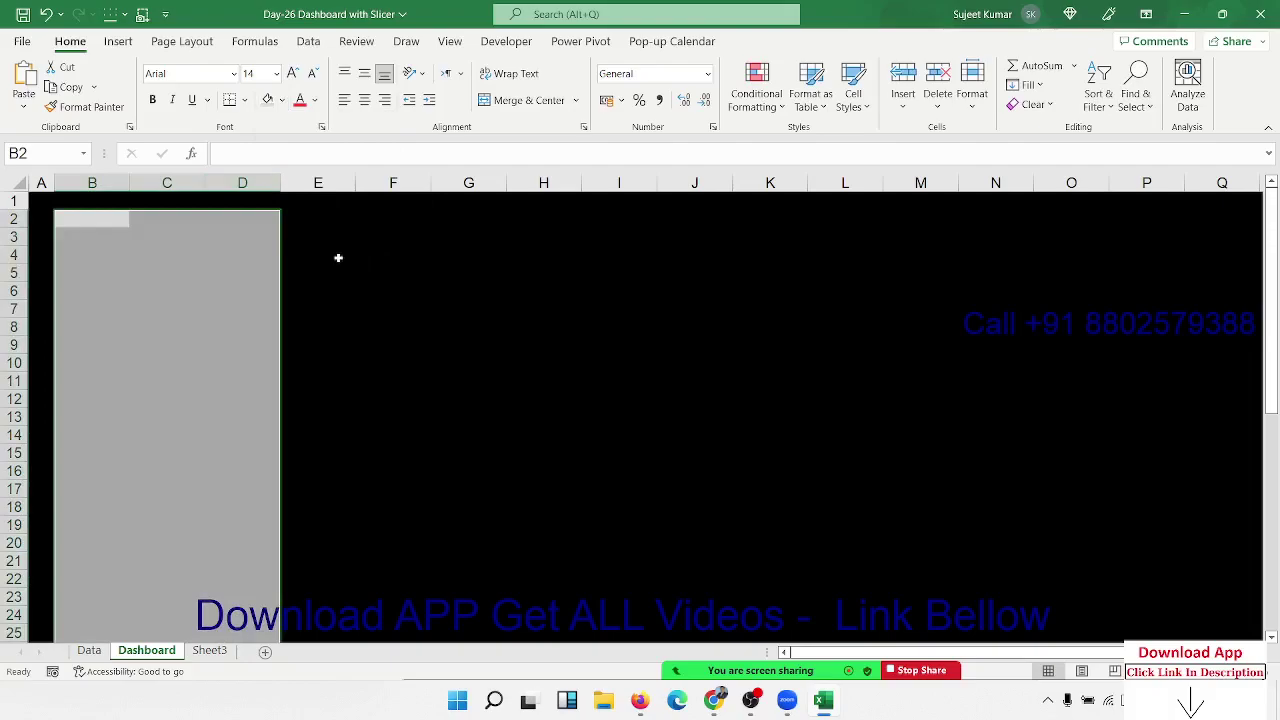
click(240, 243)
click(395, 222)
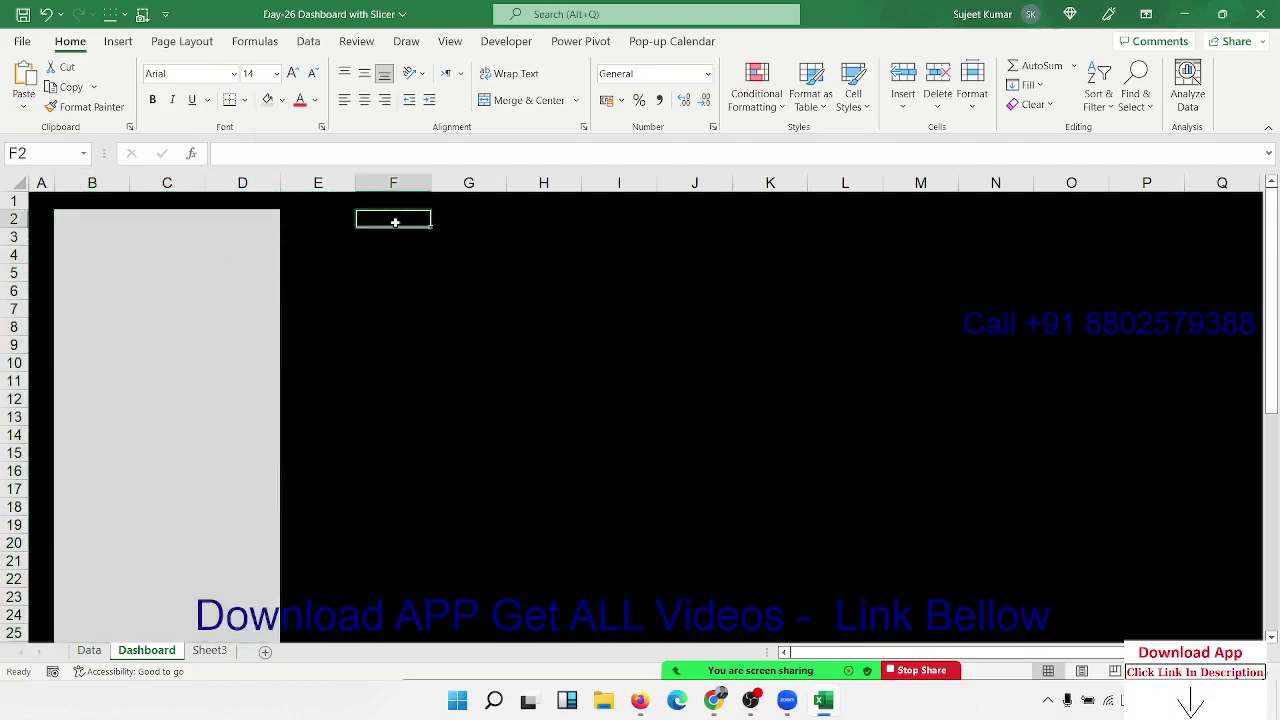
Move along row 2 of the Dashboard to column N.
click(321, 215)
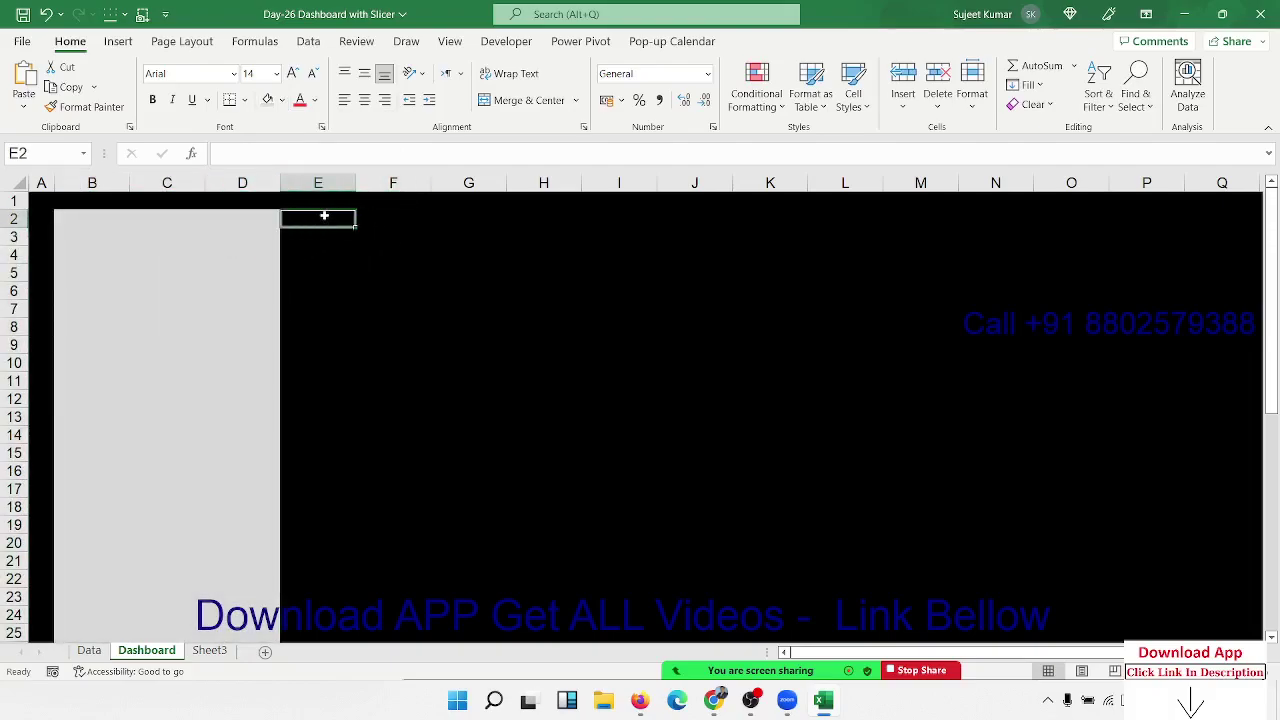
key(Right)
key(Right)
key(Right)
key(Right)
key(Right)
key(Right)
key(Right)
key(Right)
key(Right)
key(Right)
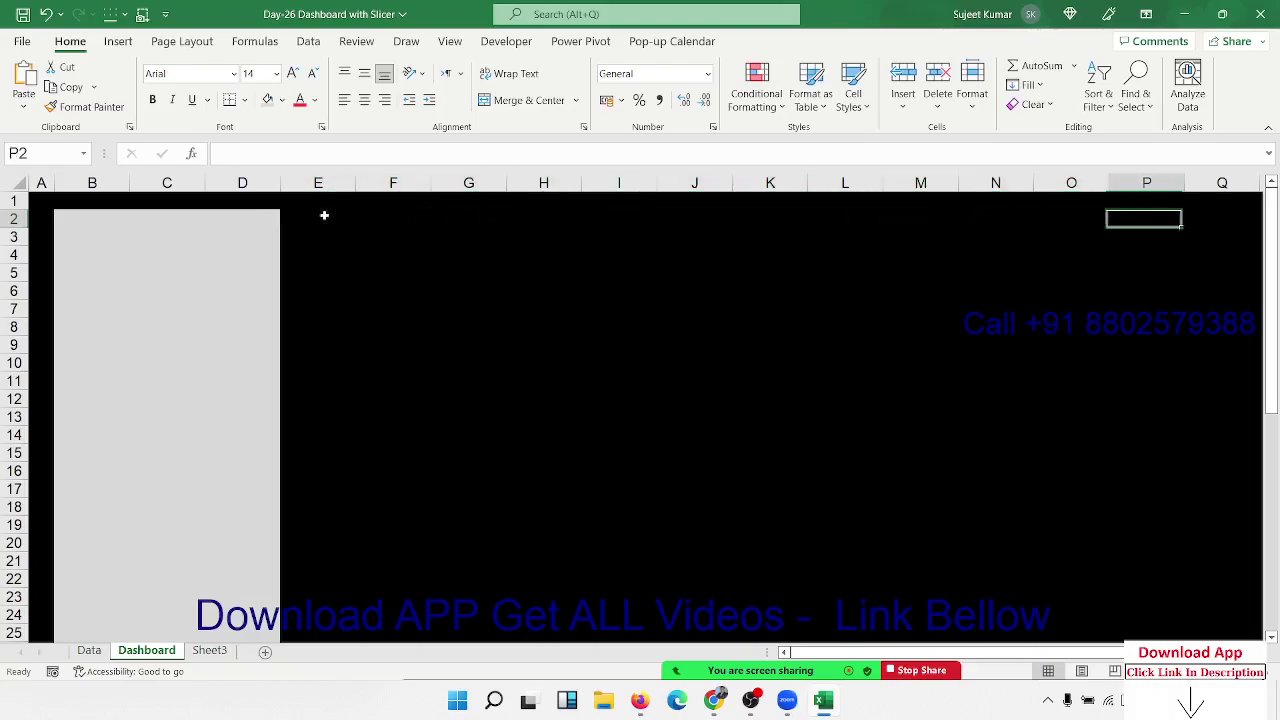
key(Right)
key(Right)
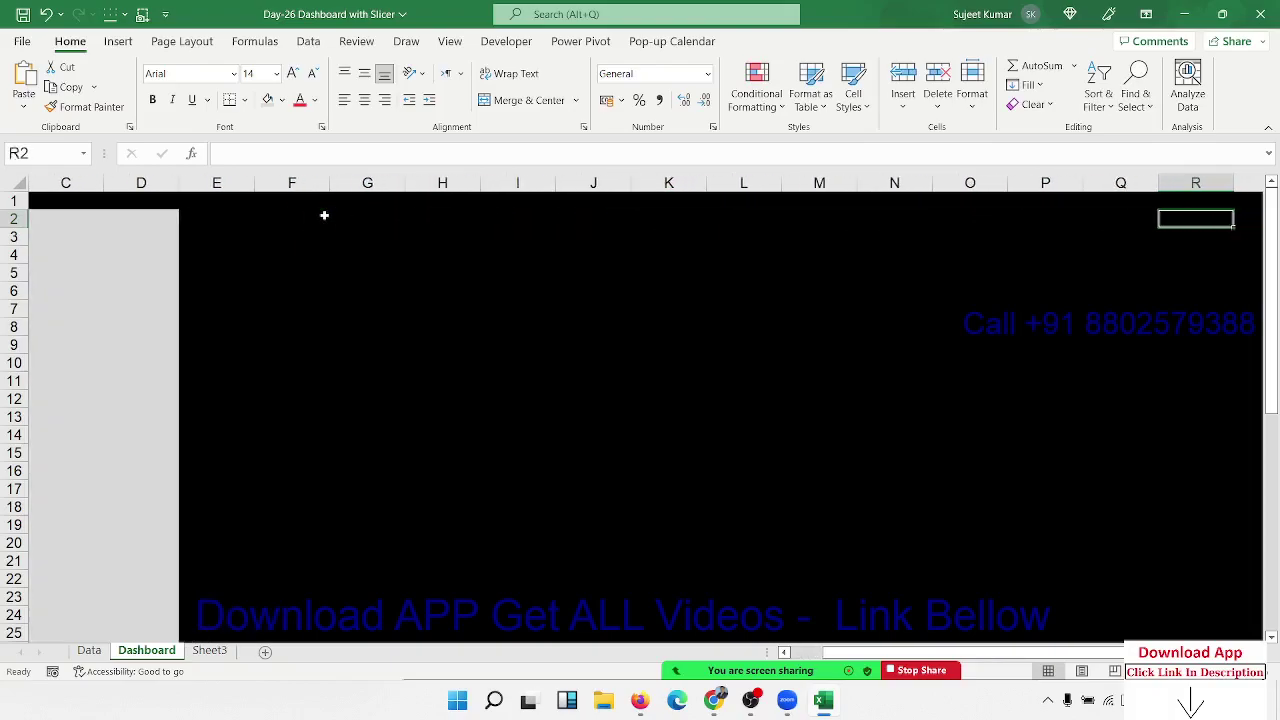
key(Left)
key(Left)
key(Left)
key(Left)
key(Left)
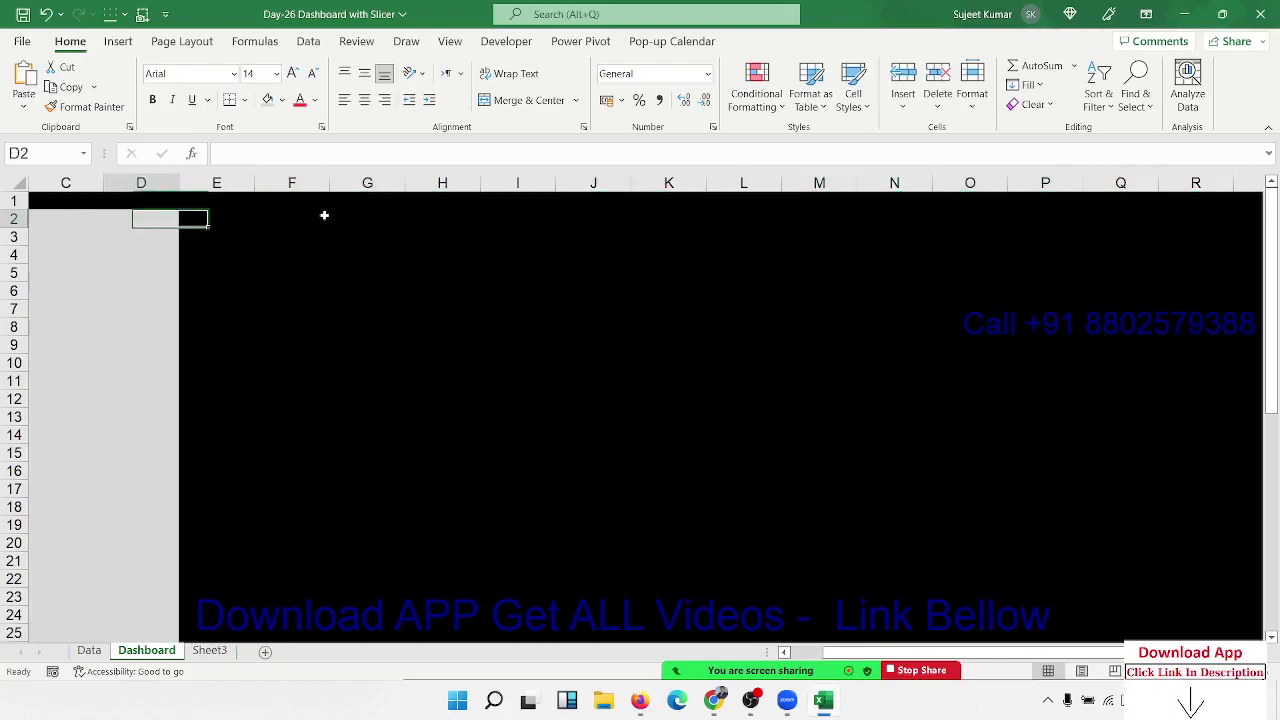
key(Left)
key(Left)
key(Left)
key(Right)
key(Right)
key(Right)
key(Right)
key(Right)
key(Right)
key(Right)
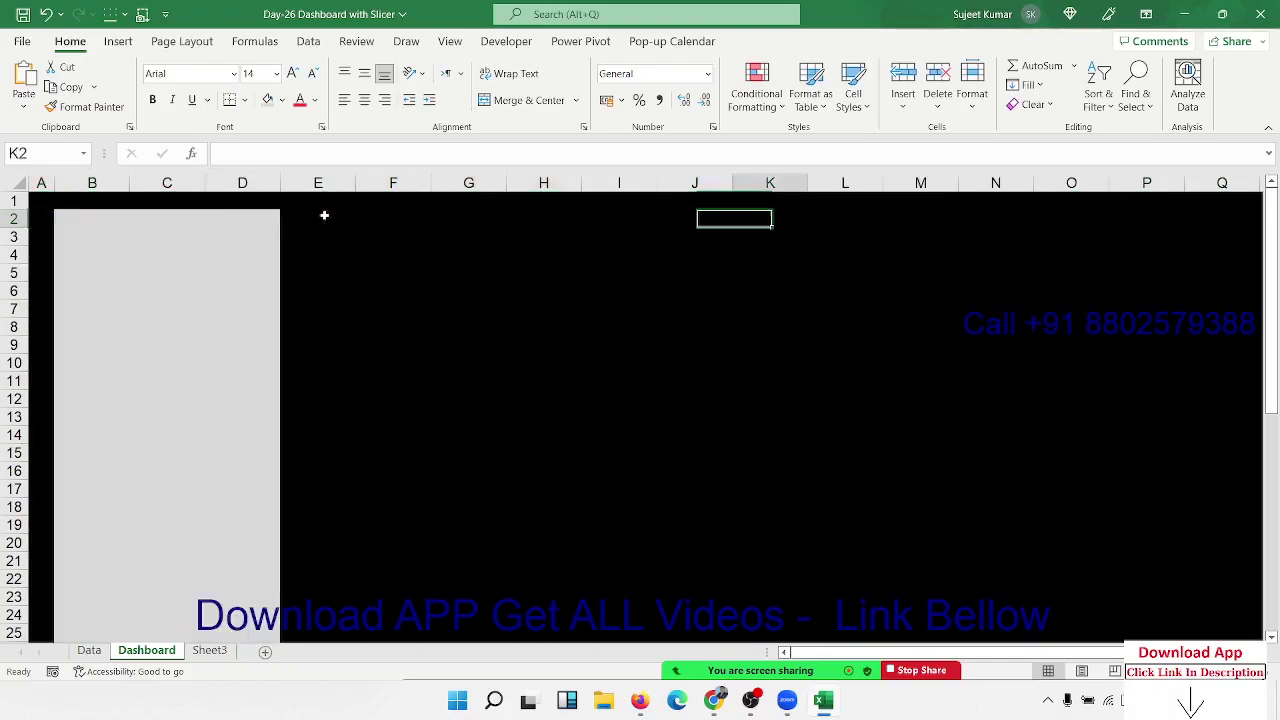
key(Right)
key(Right)
key(Right)
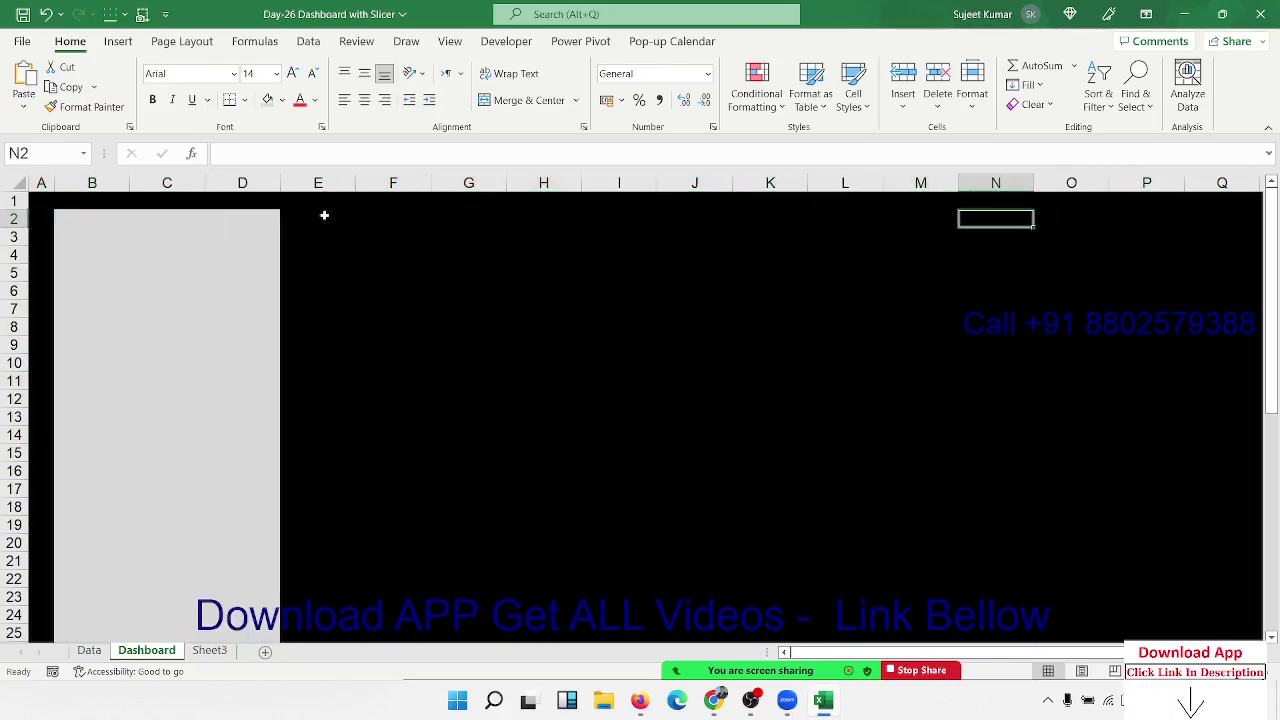
key(Right)
Select O2:Q30 and fill it light grey to match the left panel.
key(shift+Right)
key(shift+Right)
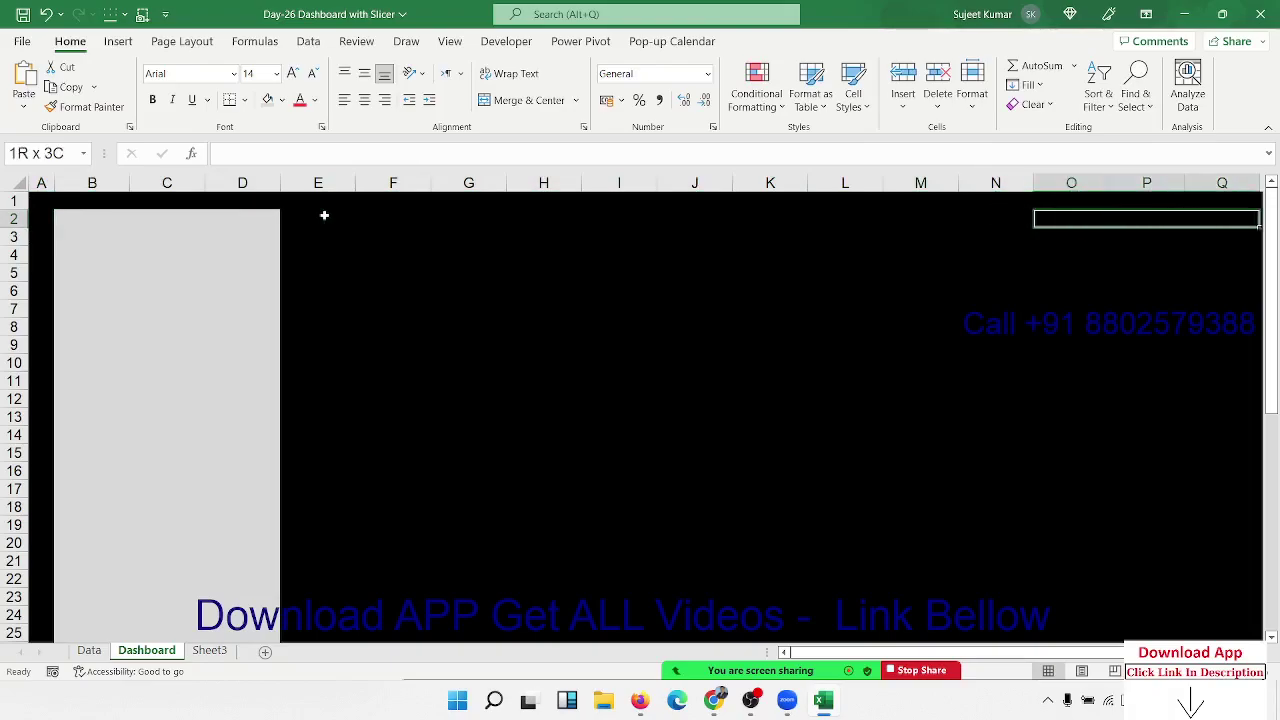
key(shift+Down)
key(shift+Down)
key(shift+Down)
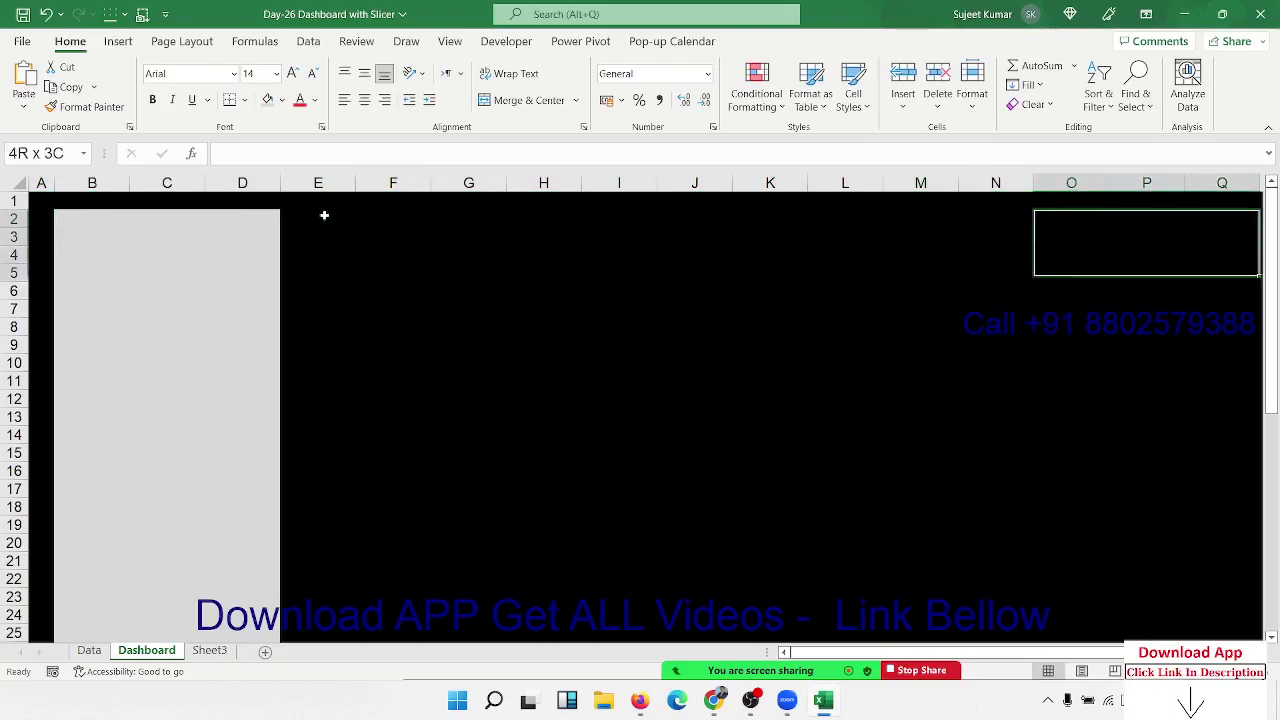
key(shift+Down)
key(shift+Down)
key(shift+Down)
key(shift+Down)
key(shift+Down)
key(shift+Down)
key(shift+Down)
key(shift+Down)
key(shift+Down)
key(shift+Down)
key(shift+Down)
key(shift+Down)
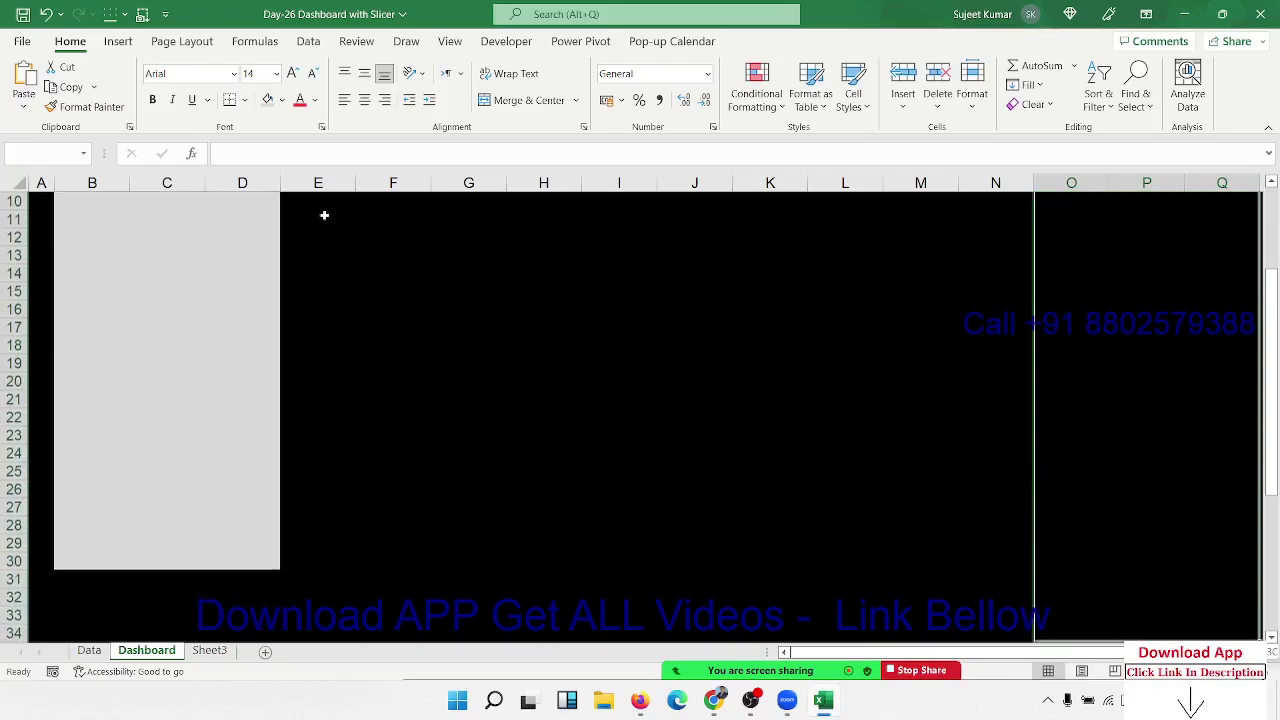
key(shift+Down)
key(shift+Down)
key(shift+Down)
key(shift+Down)
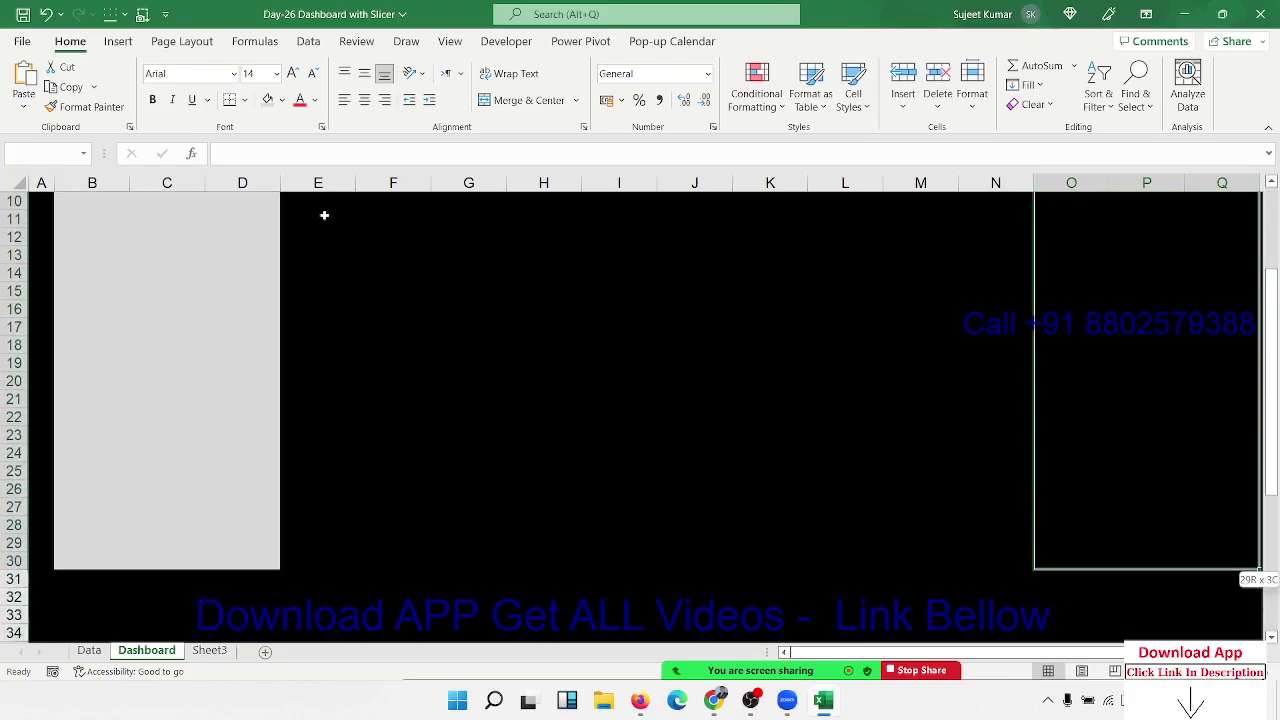
key(shift+Up)
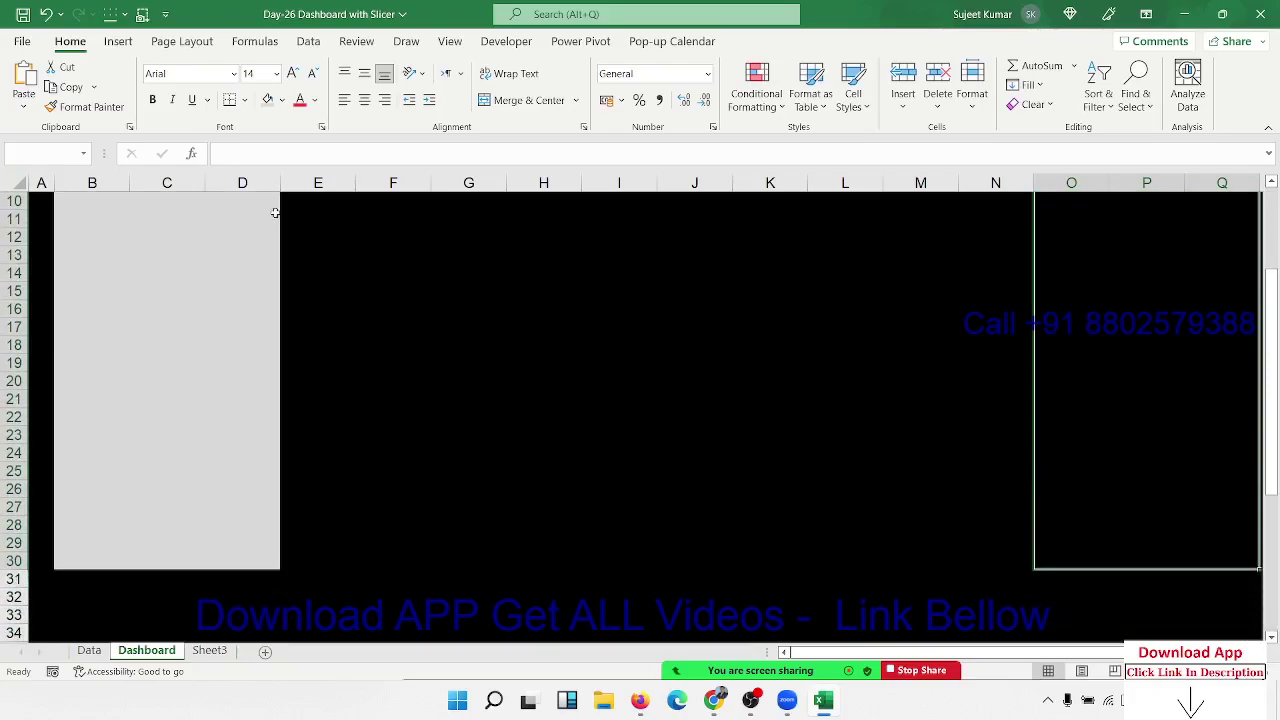
scroll(324, 214, up, 3)
click(268, 106)
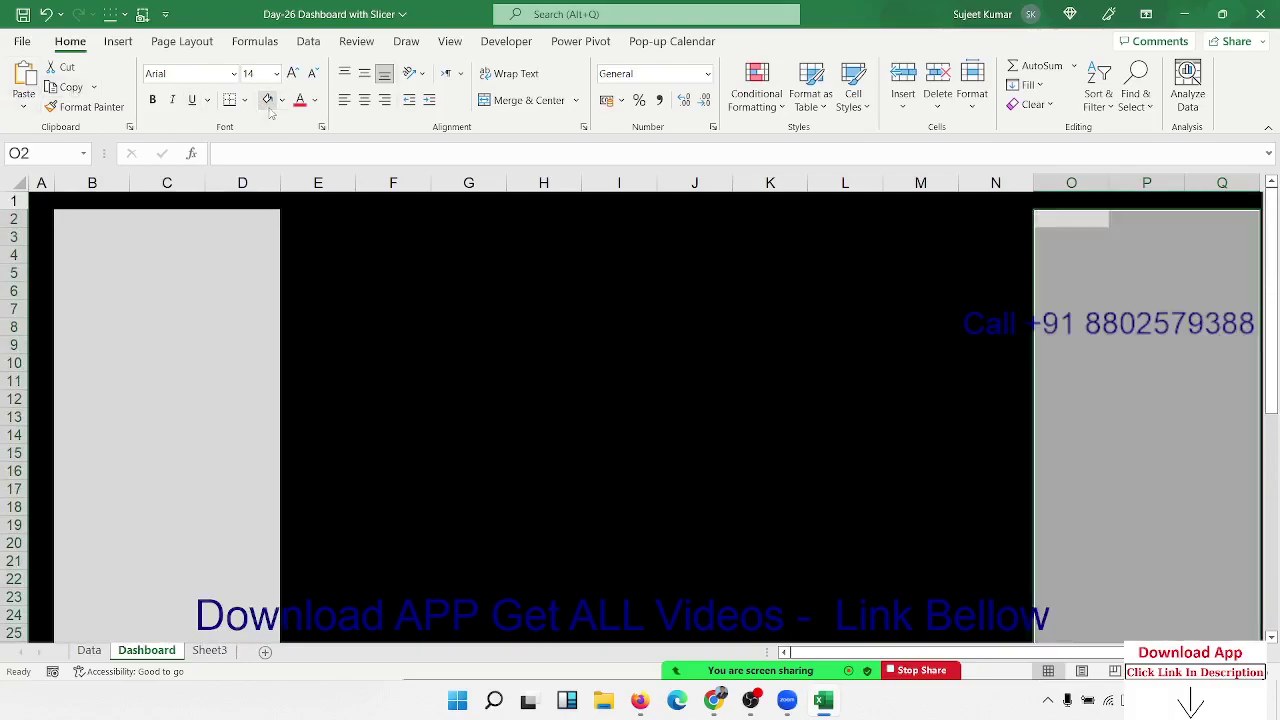
click(446, 237)
click(420, 217)
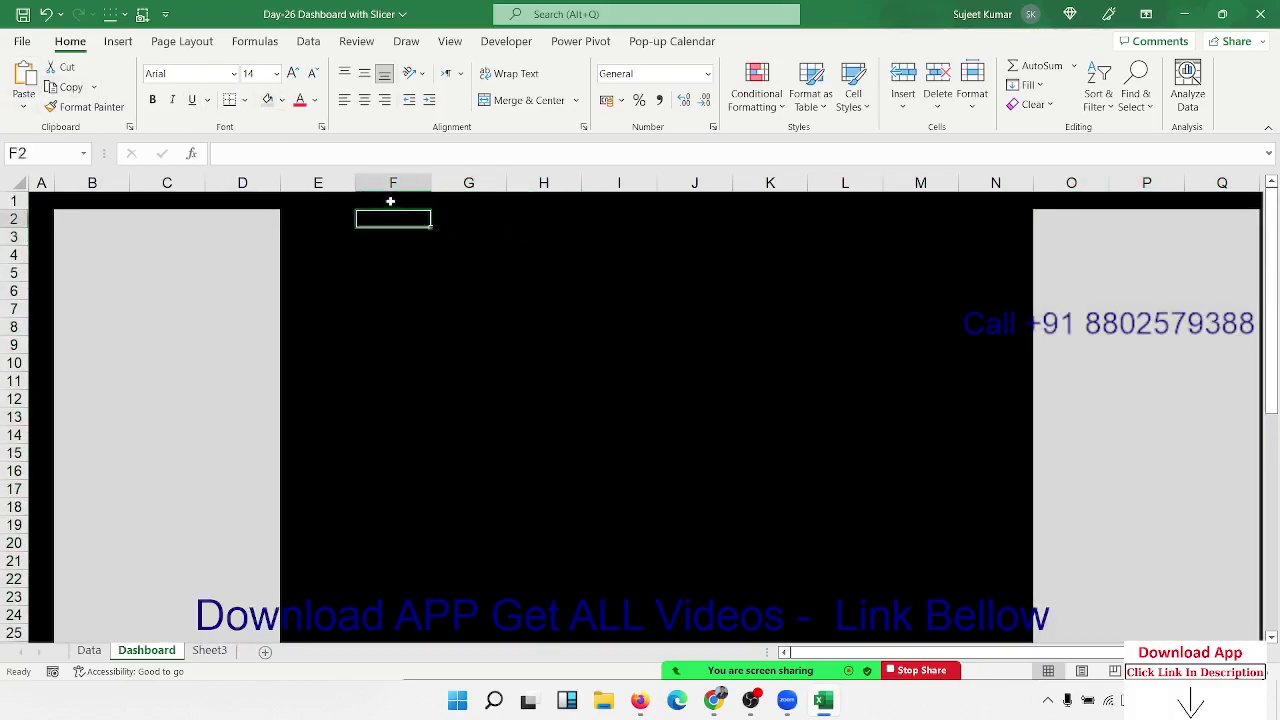
Select F2:M4 and merge it into one centred title block.
key(shift+Right)
key(shift+Right)
key(shift+Right)
key(shift+Right)
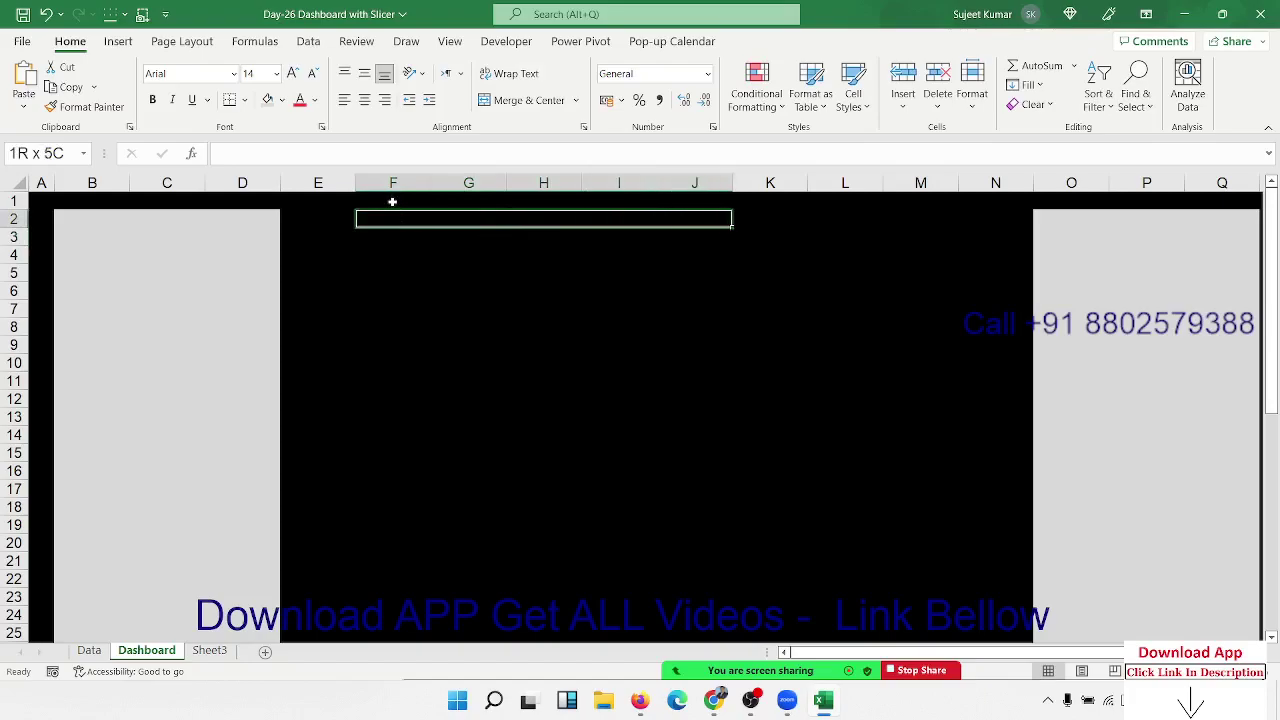
key(shift+Right)
key(shift+Right)
key(shift+Right)
key(shift+Down)
key(shift+Down)
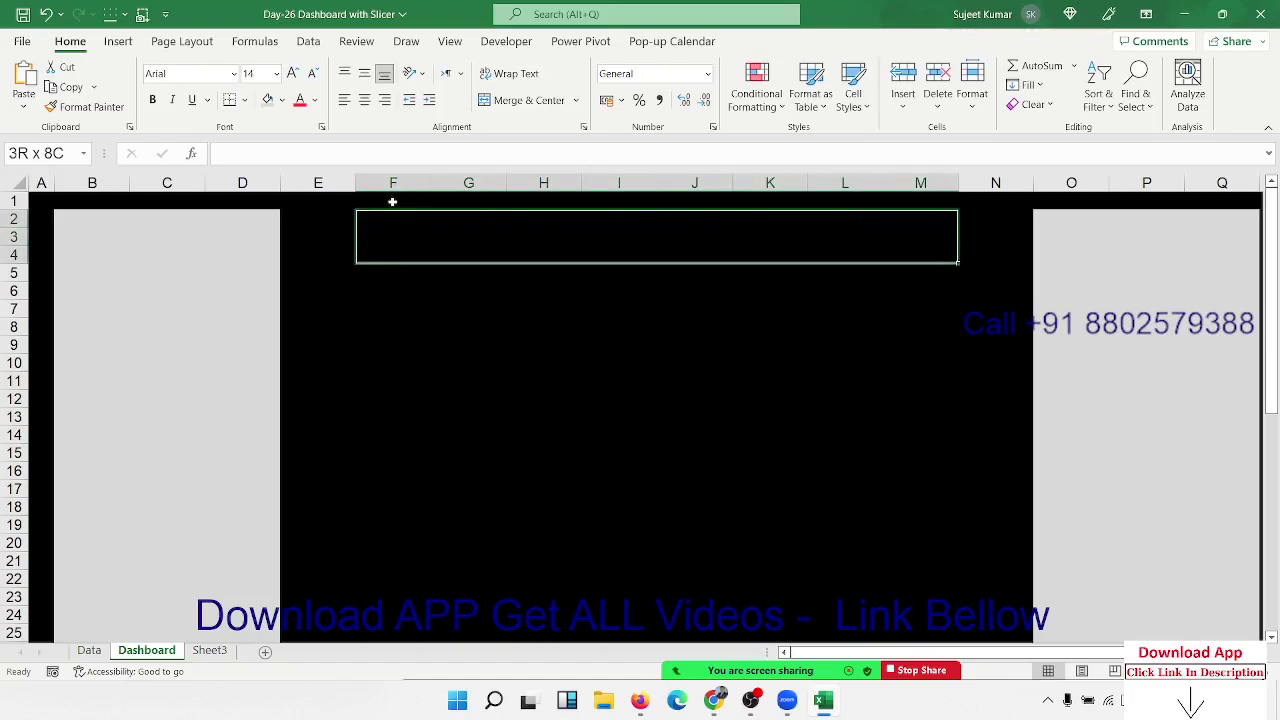
key(shift+Up)
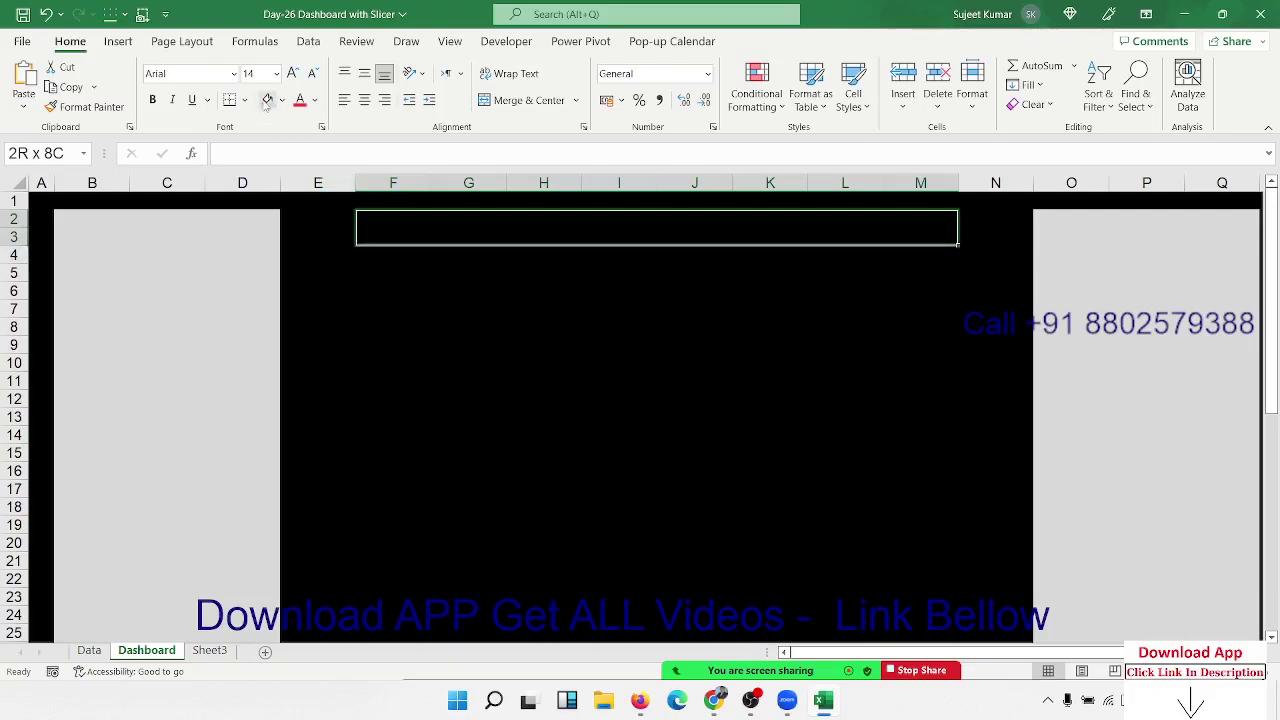
click(267, 100)
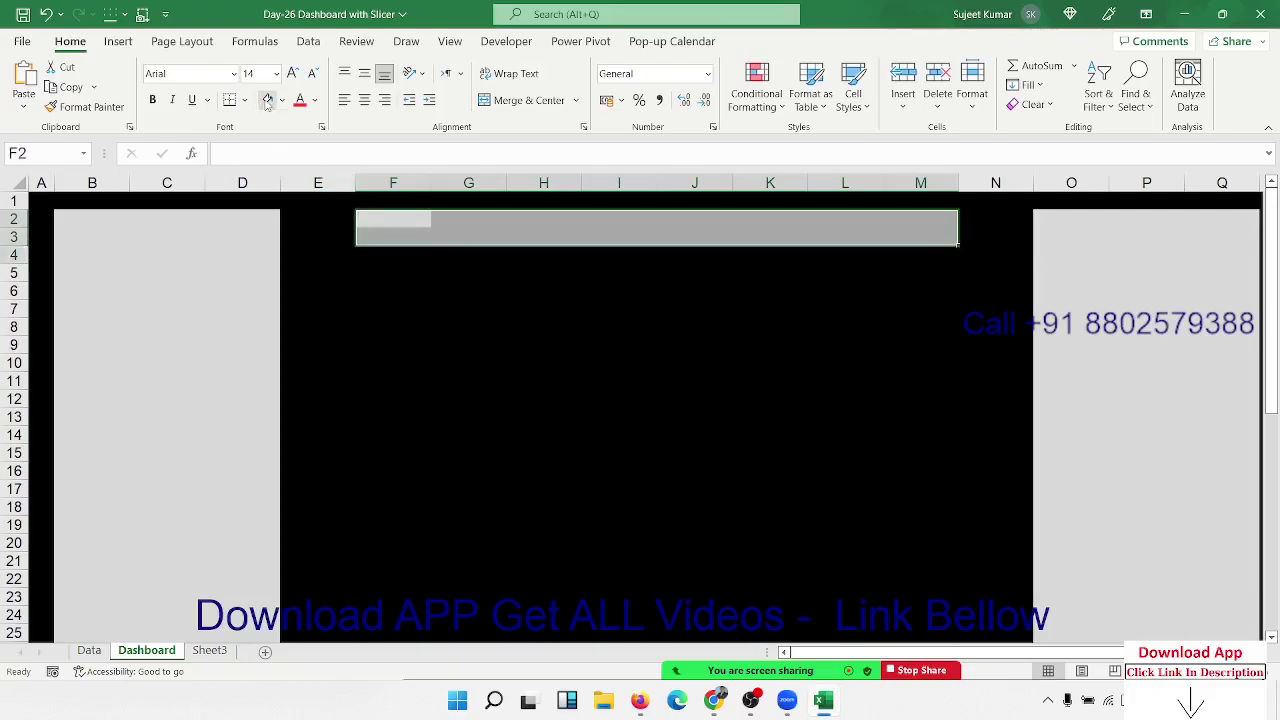
key(shift+Down)
key(shift+Down)
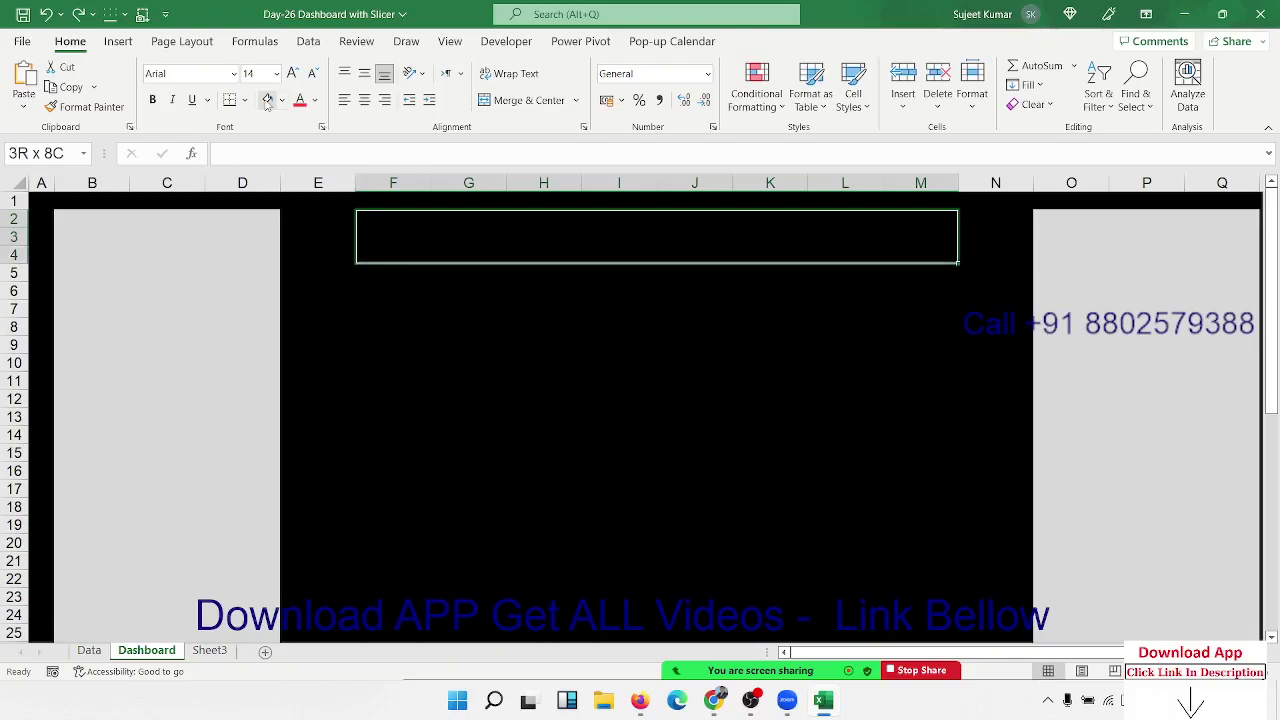
click(513, 103)
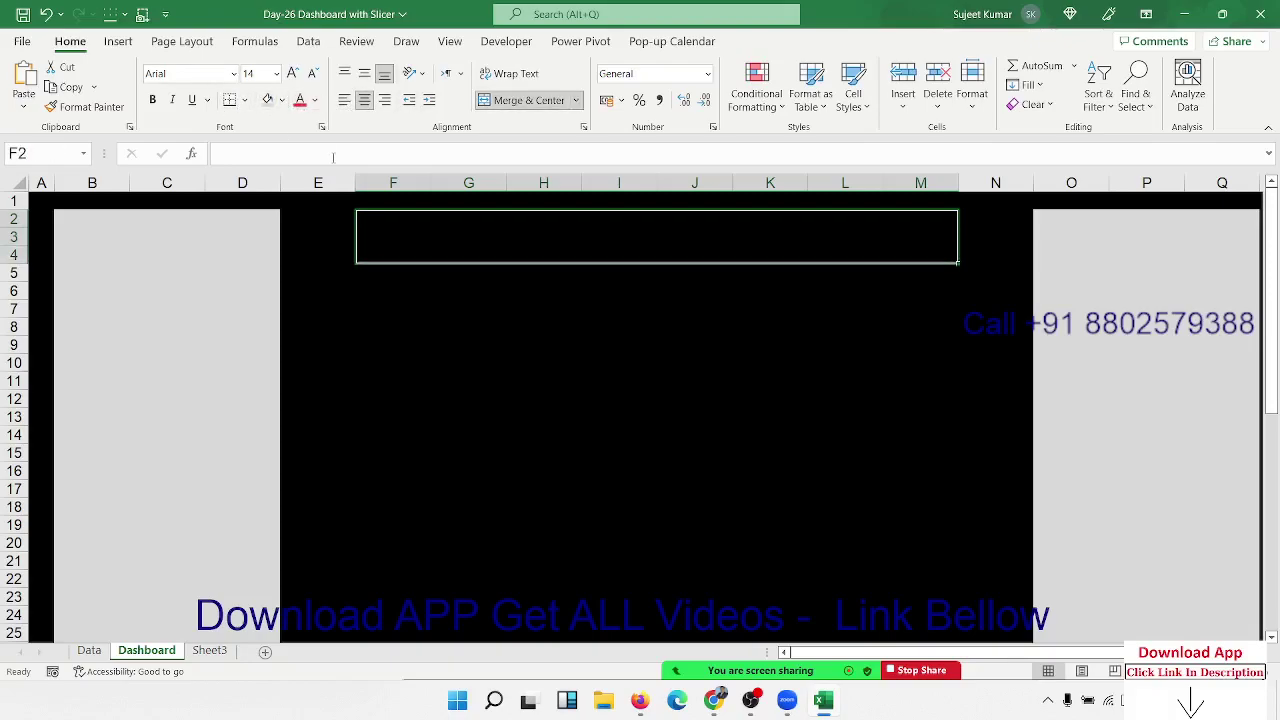
Enter the white title 'Sales Compired Report - IN-Houese - 2021 - 2022' into the merged block.
text(SA)
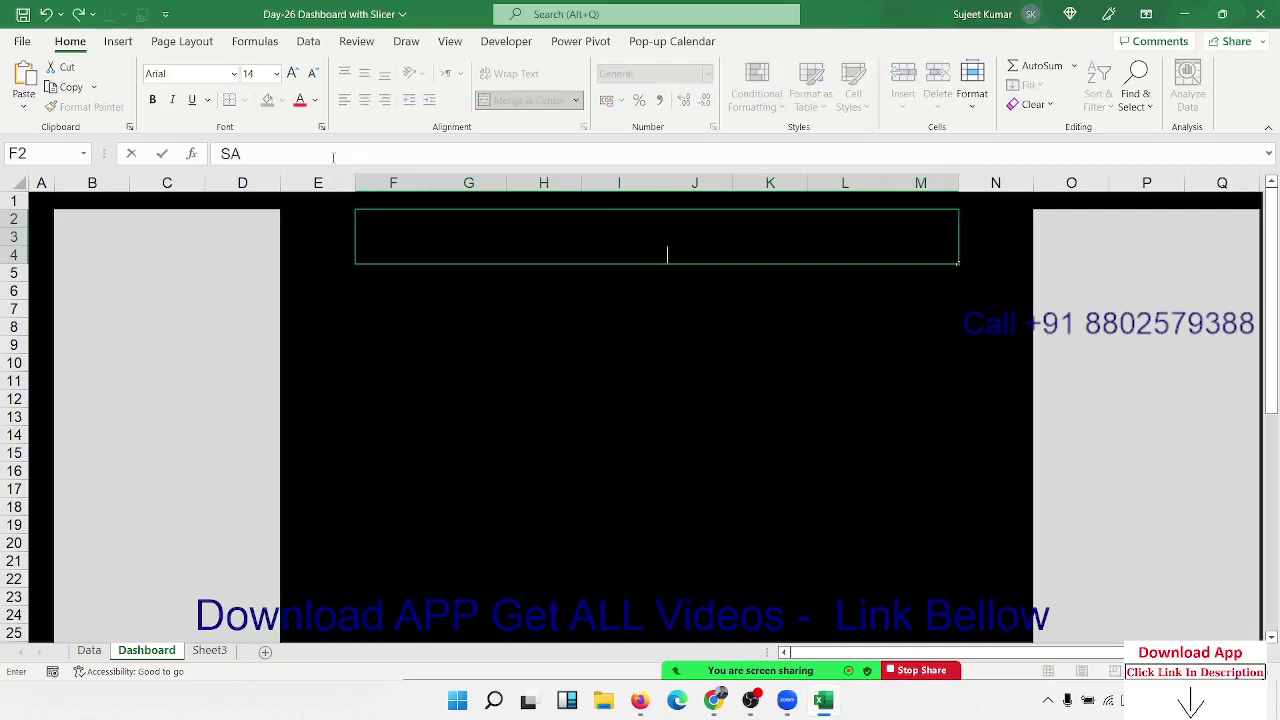
key(BackSpace)
key(BackSpace)
click(315, 100)
click(299, 168)
text(Sa)
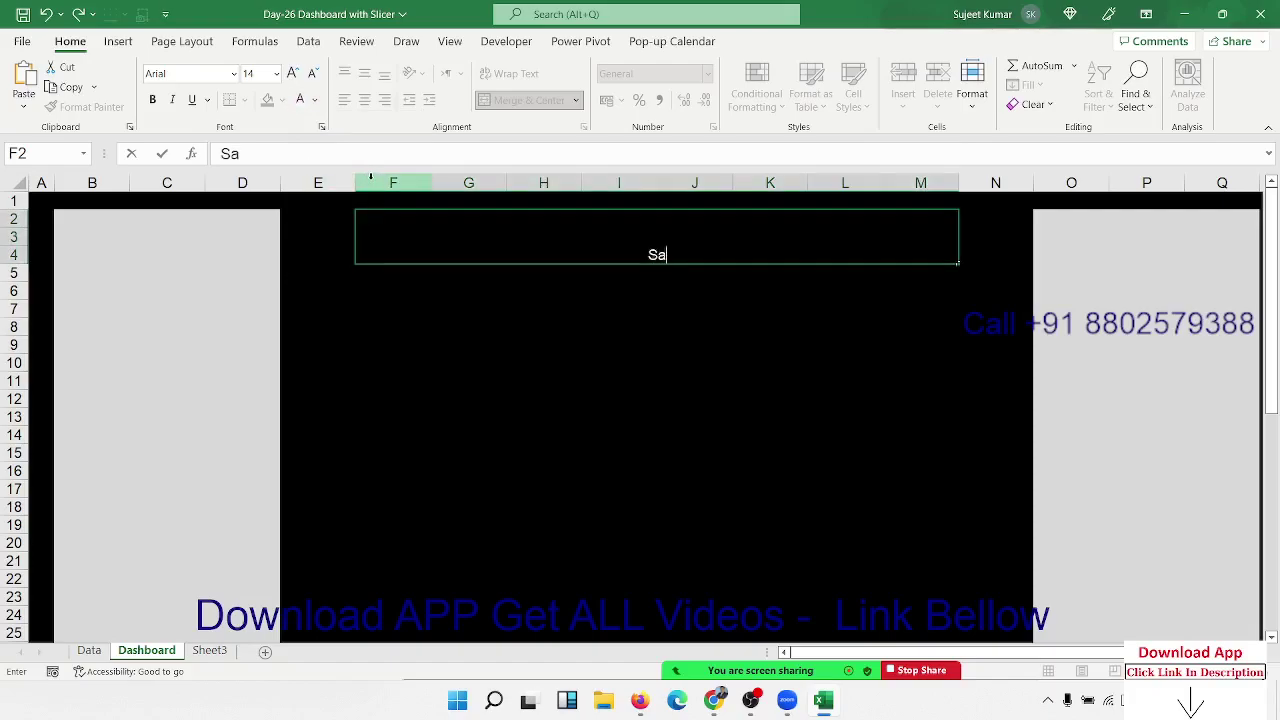
text(les)
text( Comp)
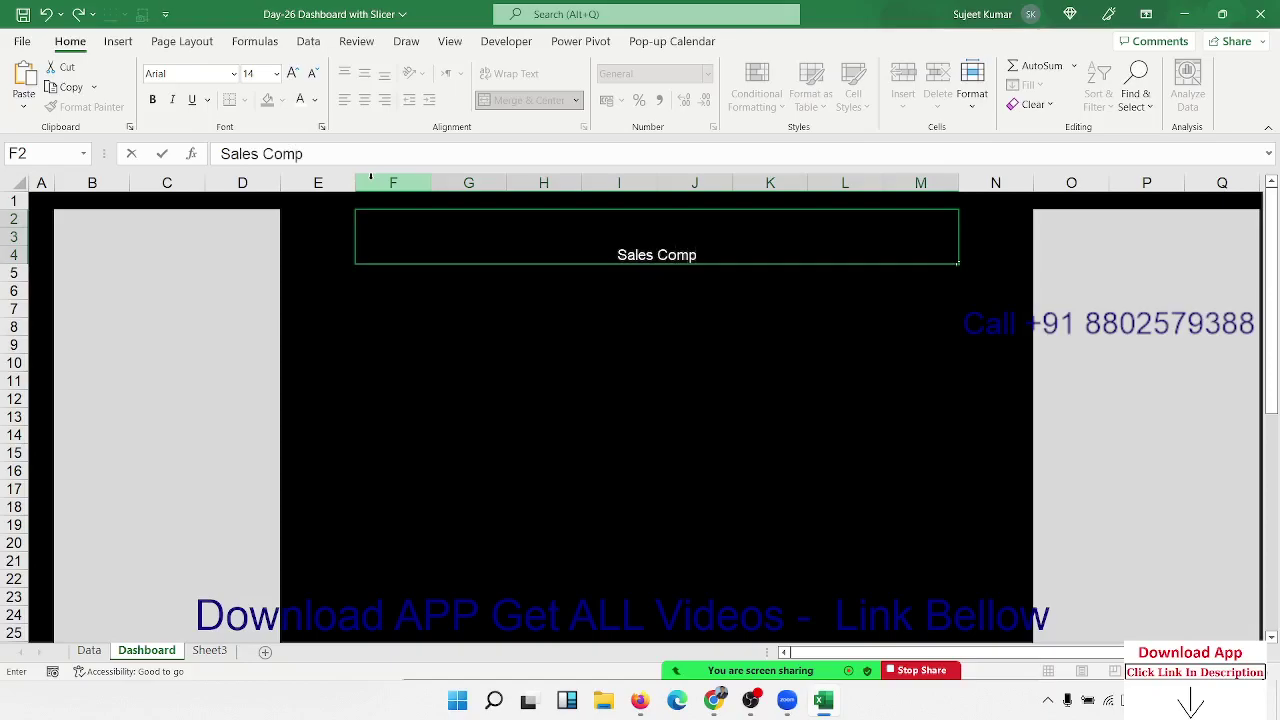
text(ired R)
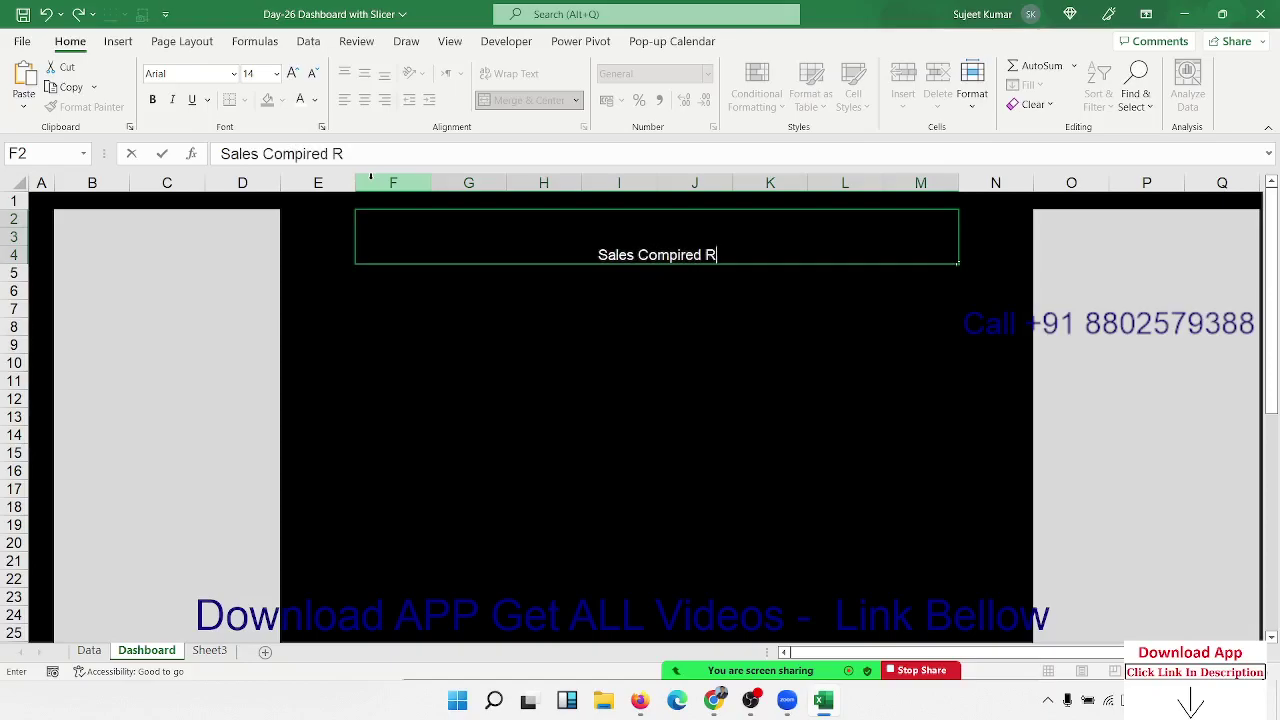
text(eport)
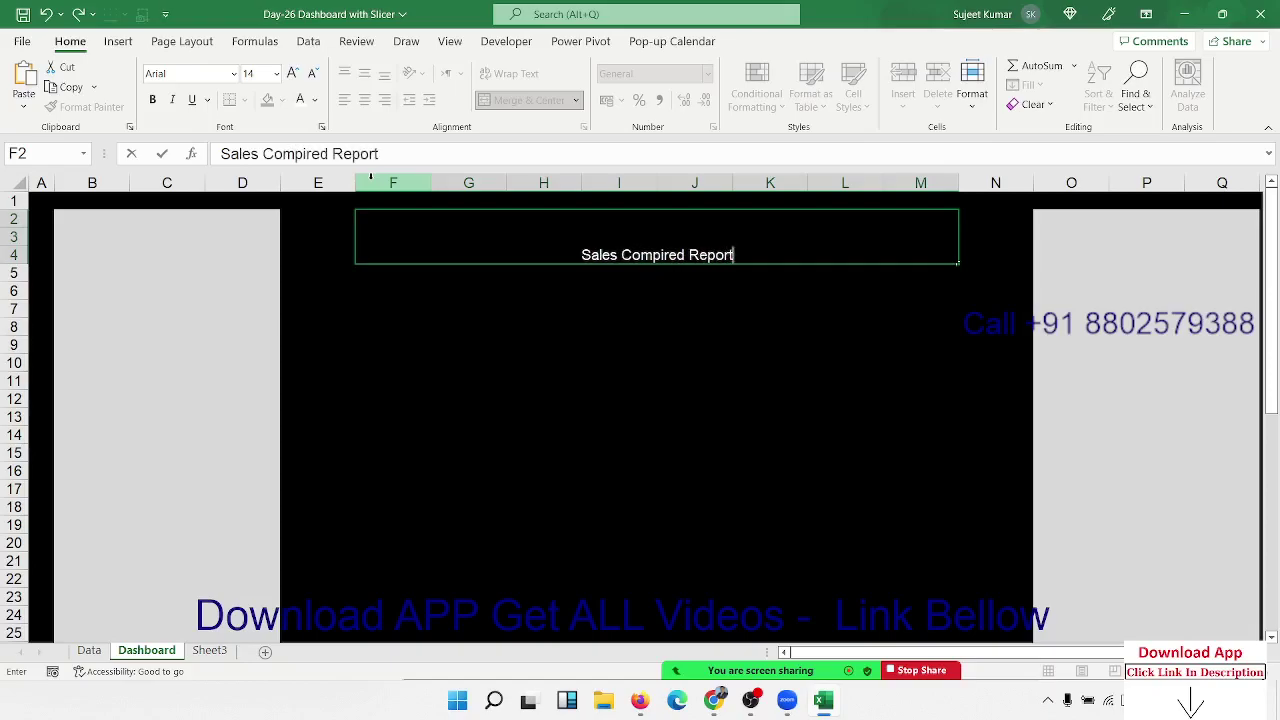
text( - )
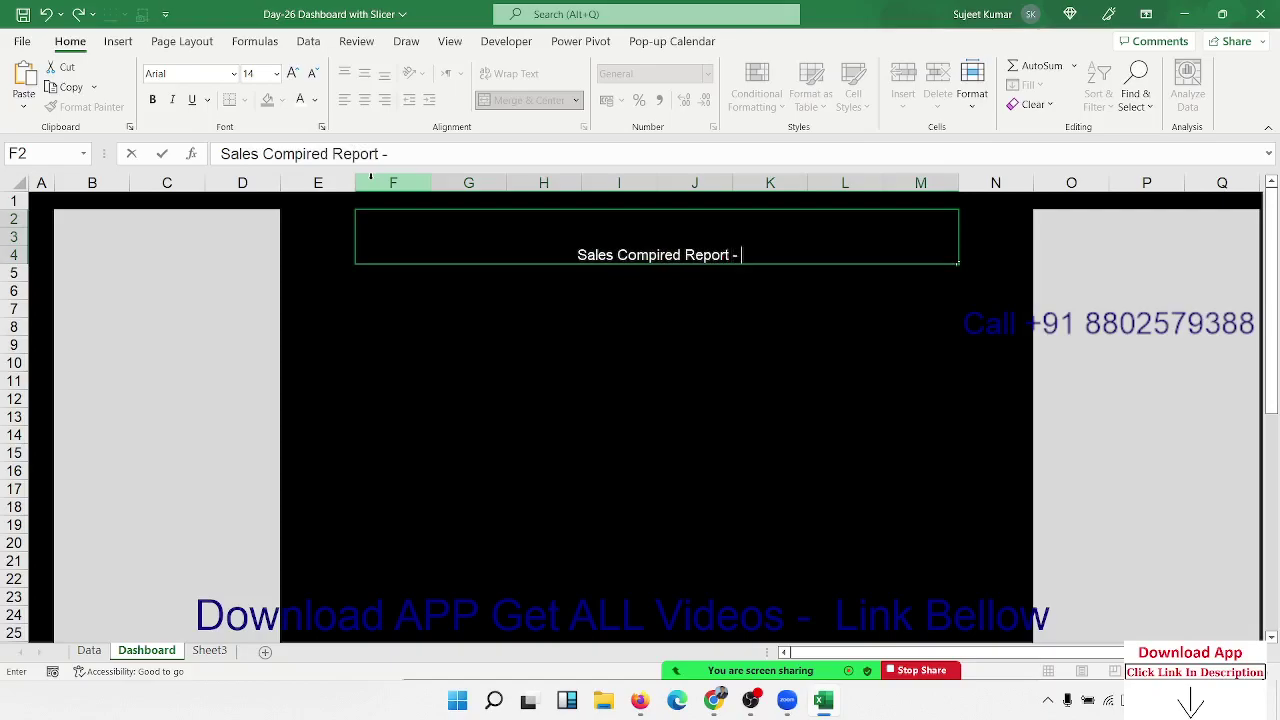
text(IN-H)
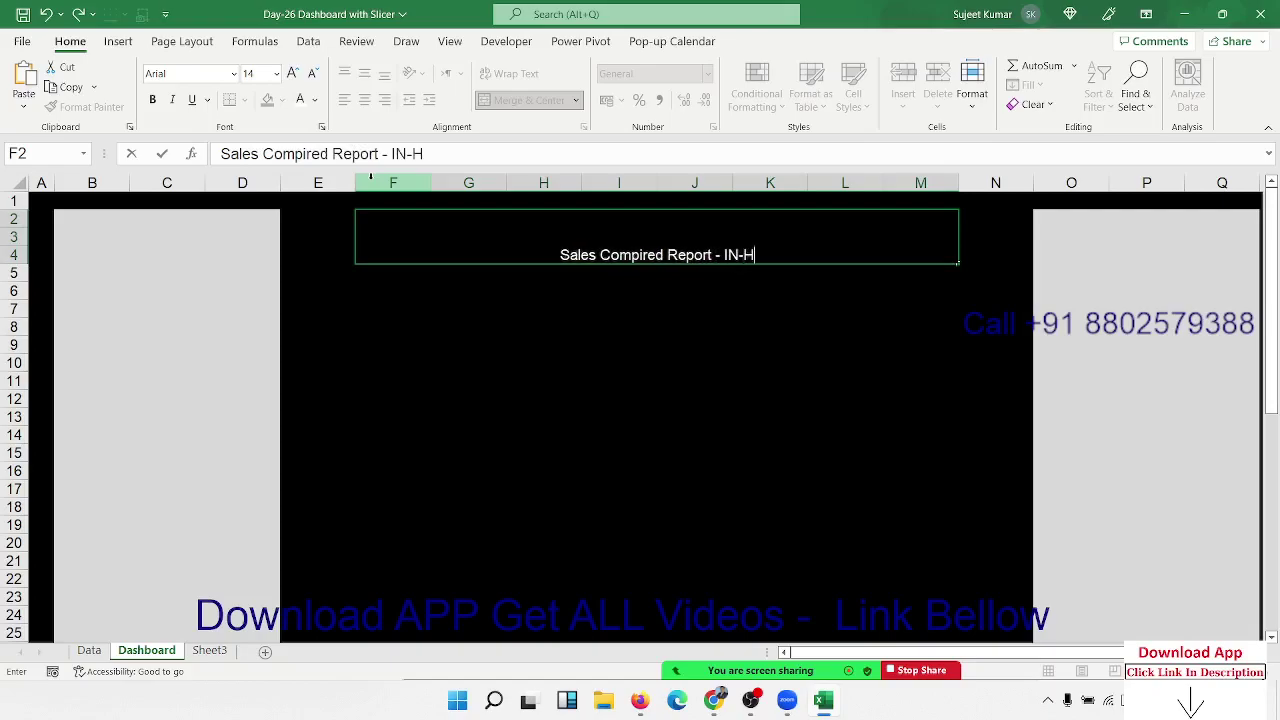
text(ouese )
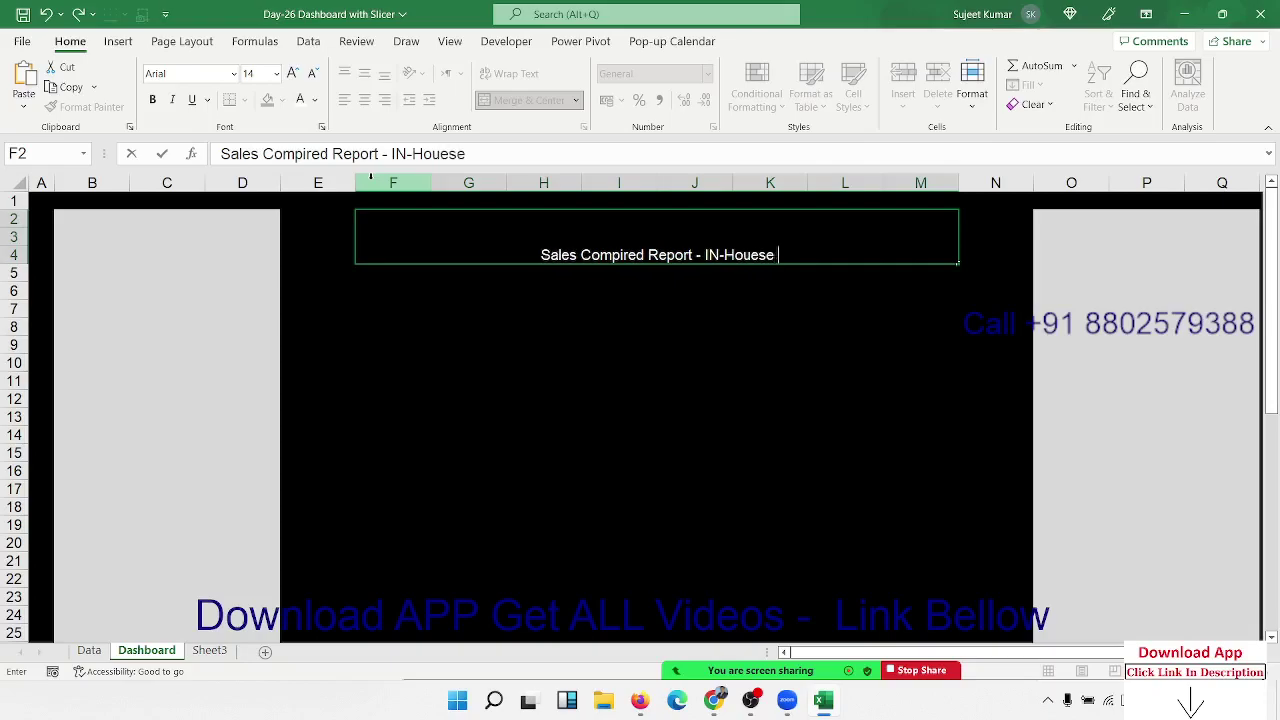
text(- 20)
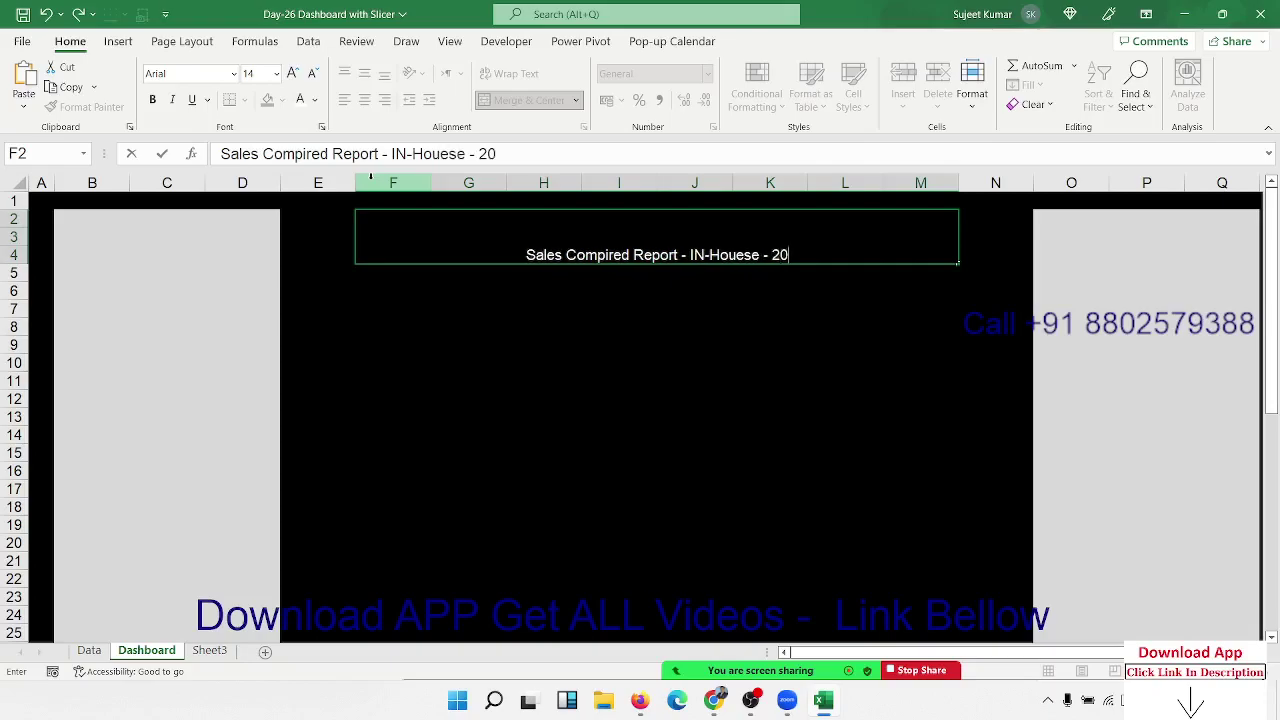
text(21 - )
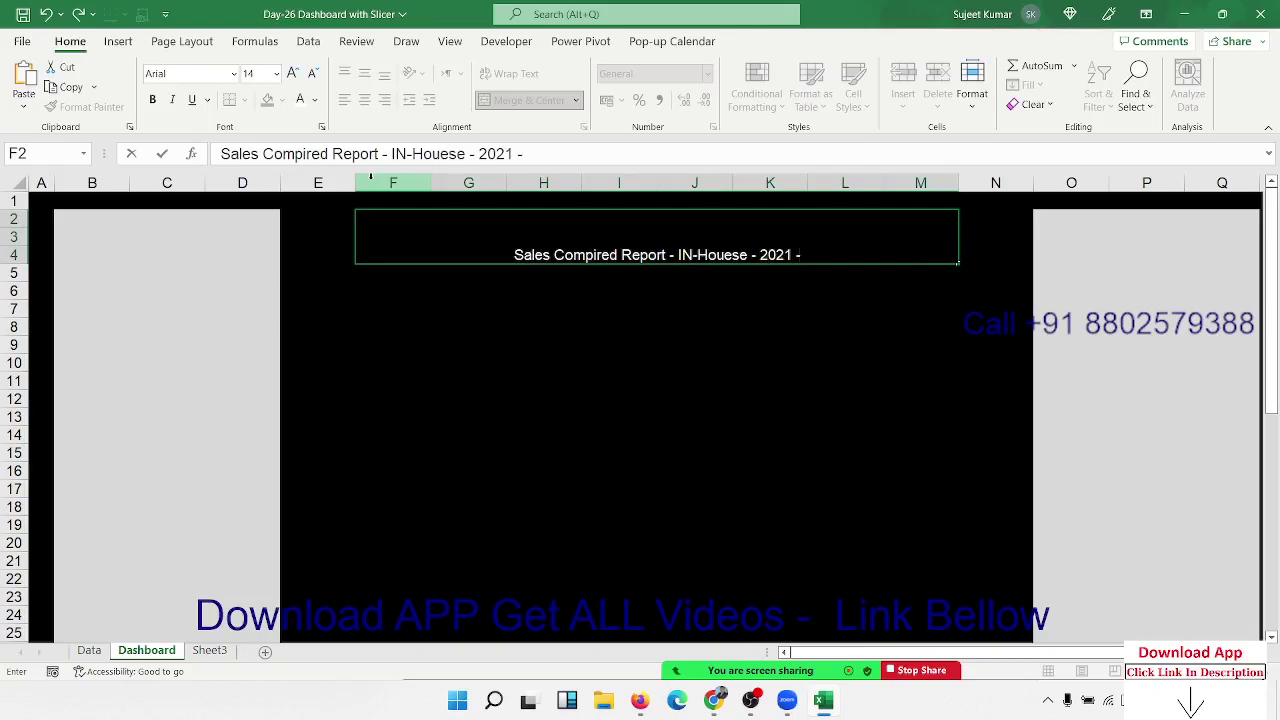
text(2022)
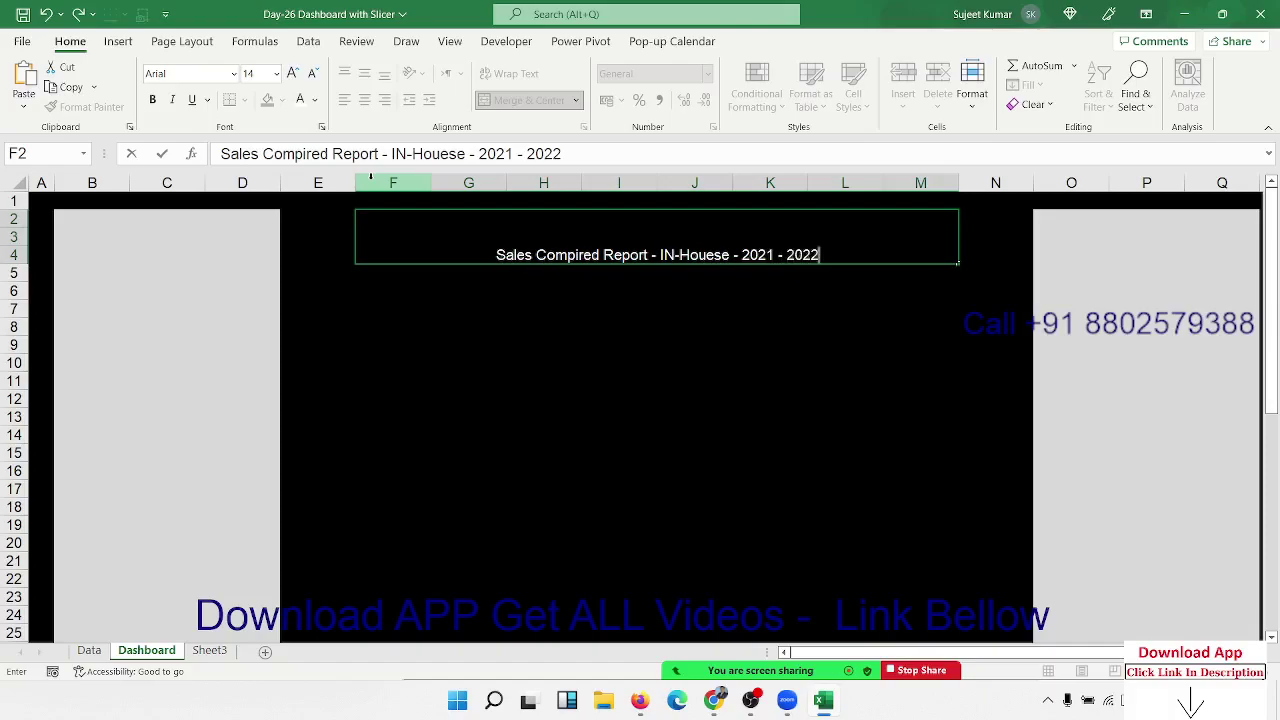
key(ctrl+Return)
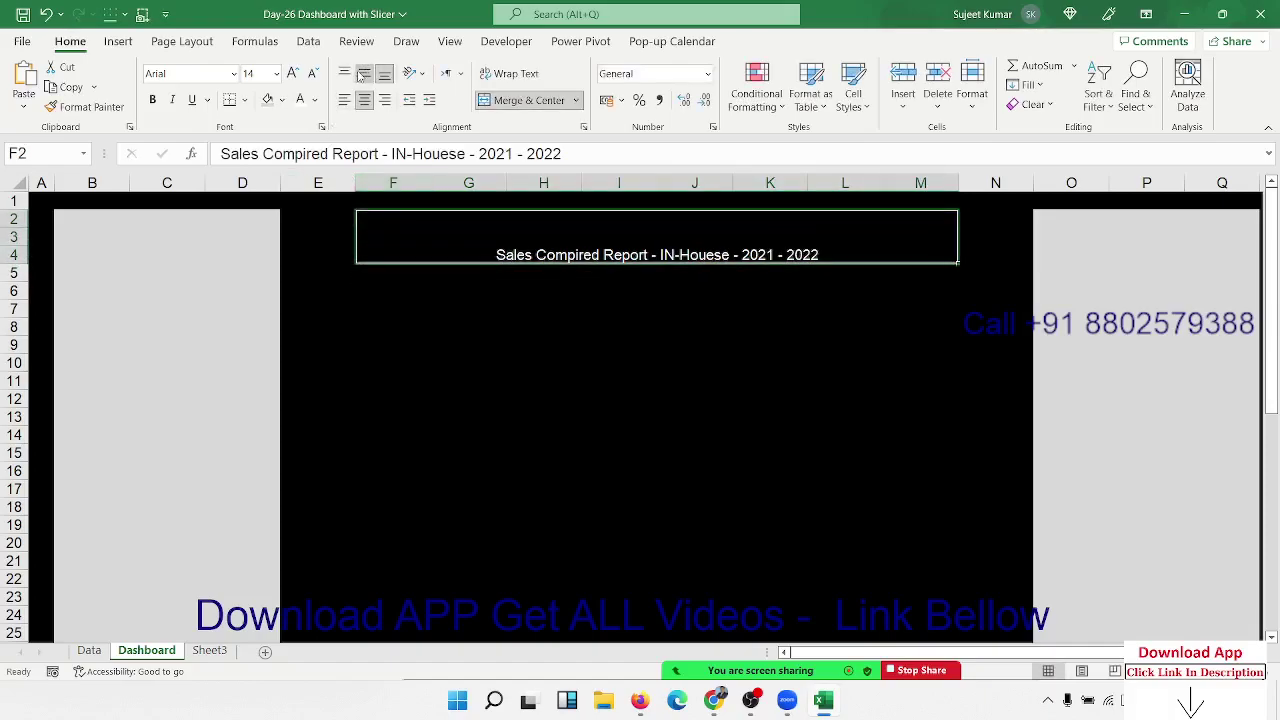
Make the title bold, 22-point and vertically centred, undoing an added underline.
click(364, 73)
click(292, 73)
click(292, 73)
click(292, 73)
click(292, 73)
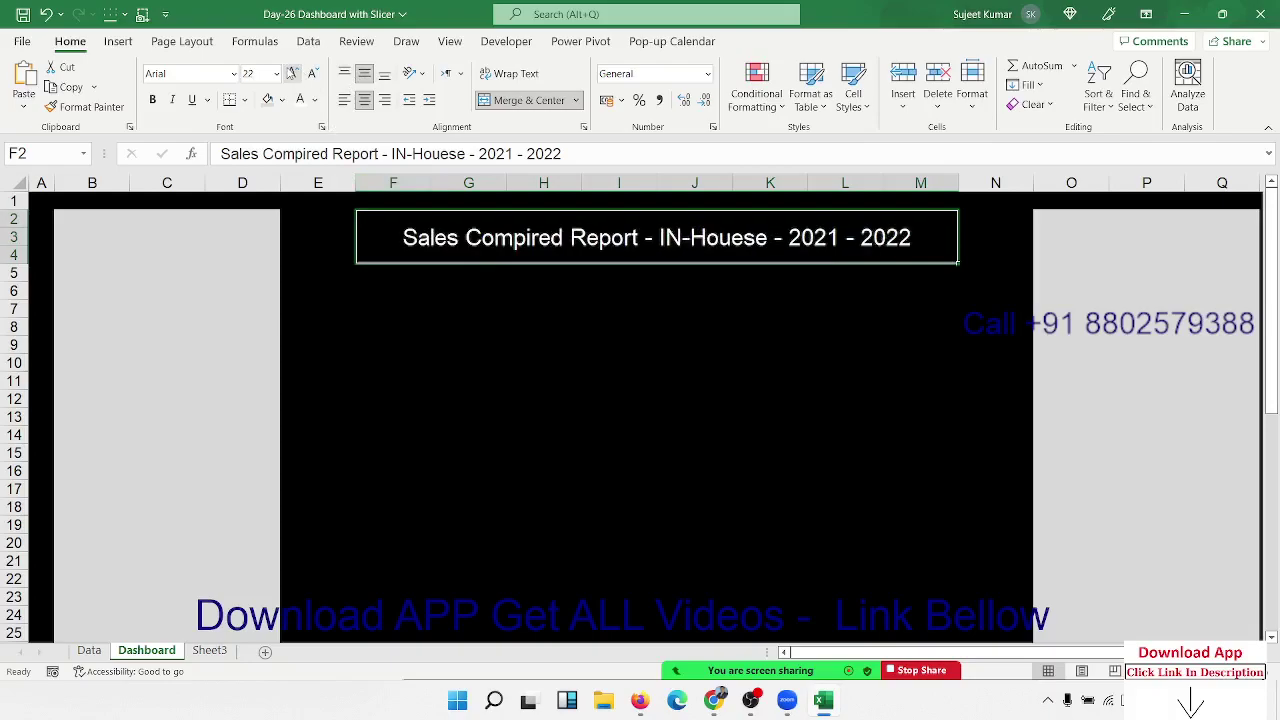
key(ctrl+b)
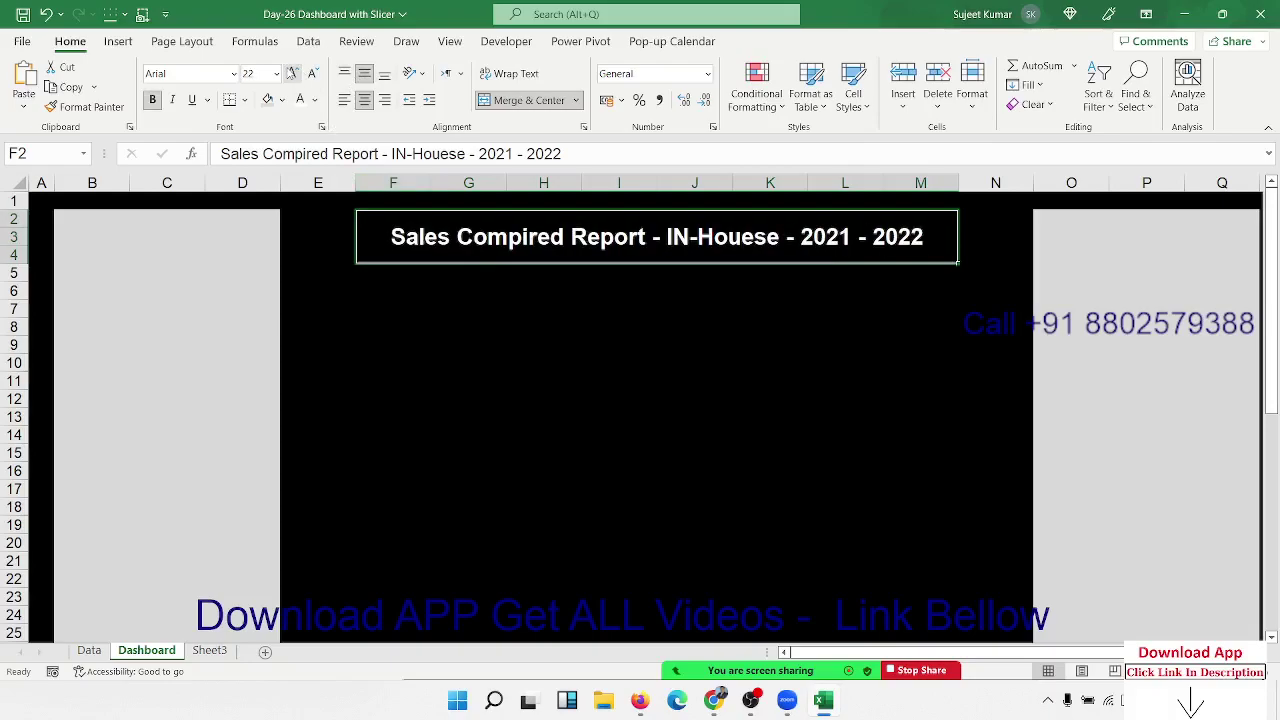
key(ctrl+u)
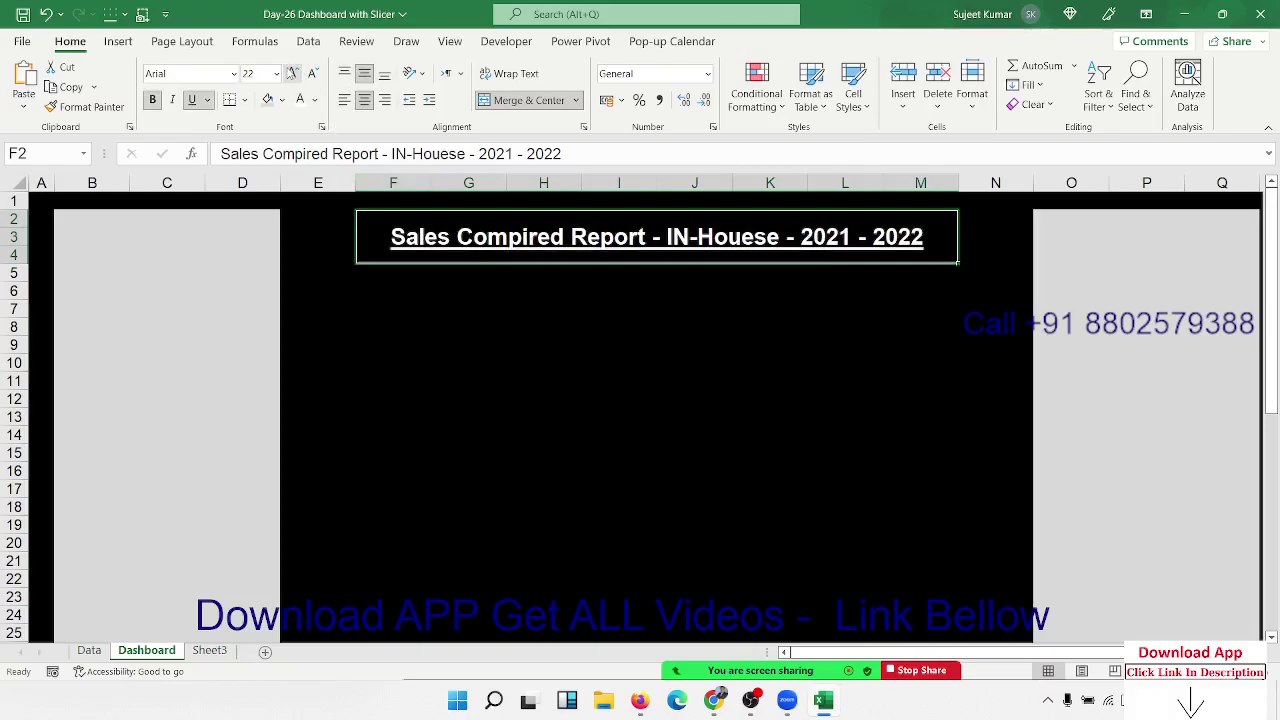
key(ctrl+z)
Give F5:M5 a thin white bottom border line through Format Cells.
click(398, 312)
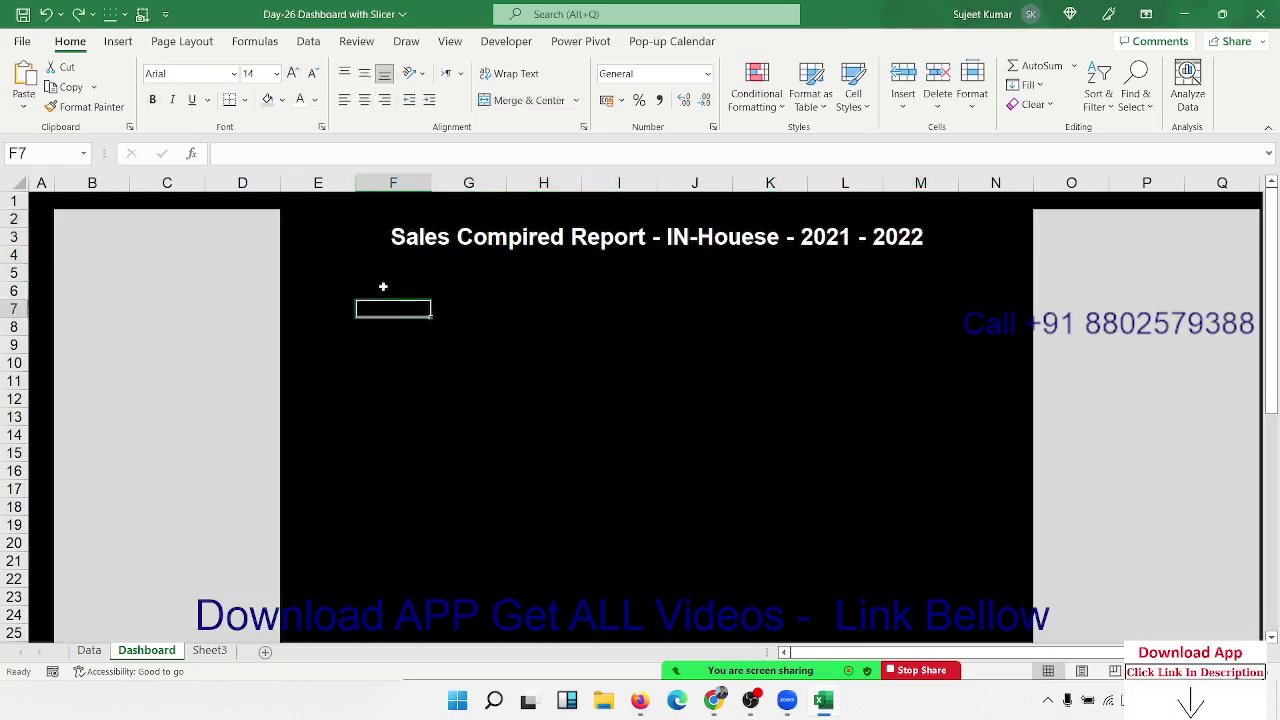
drag(383, 277, 904, 279)
right_click(906, 282)
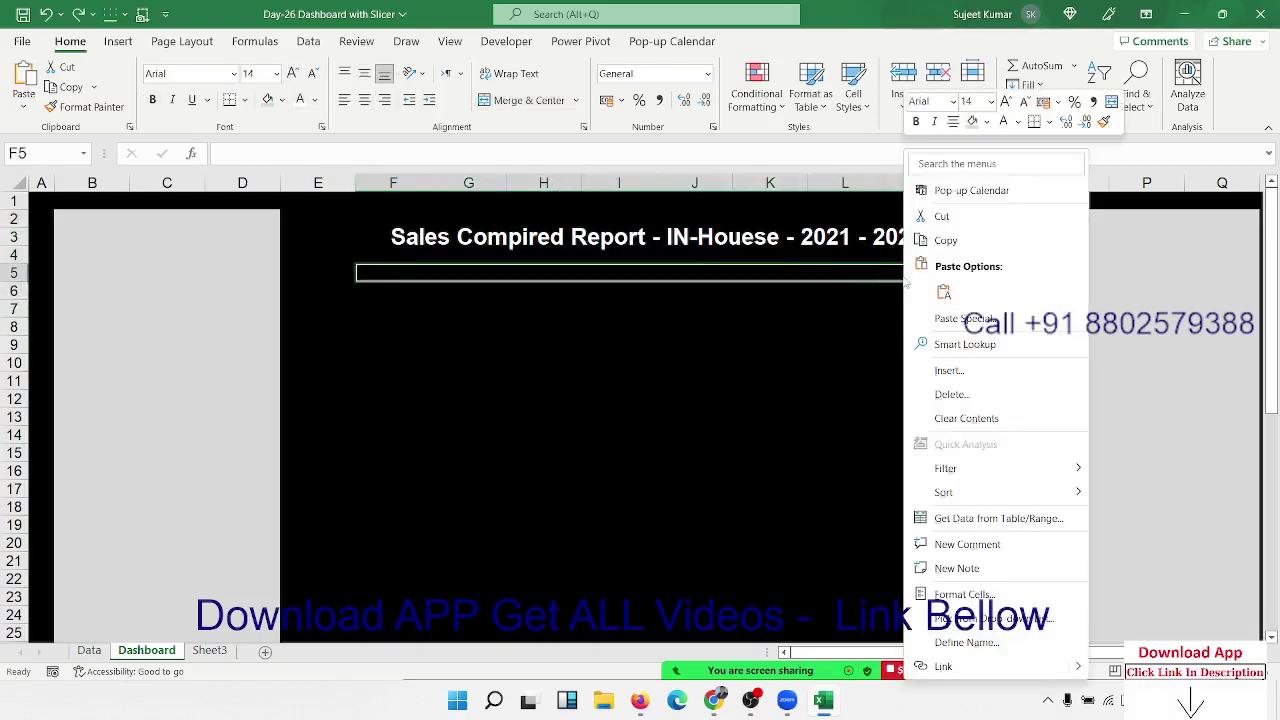
click(965, 596)
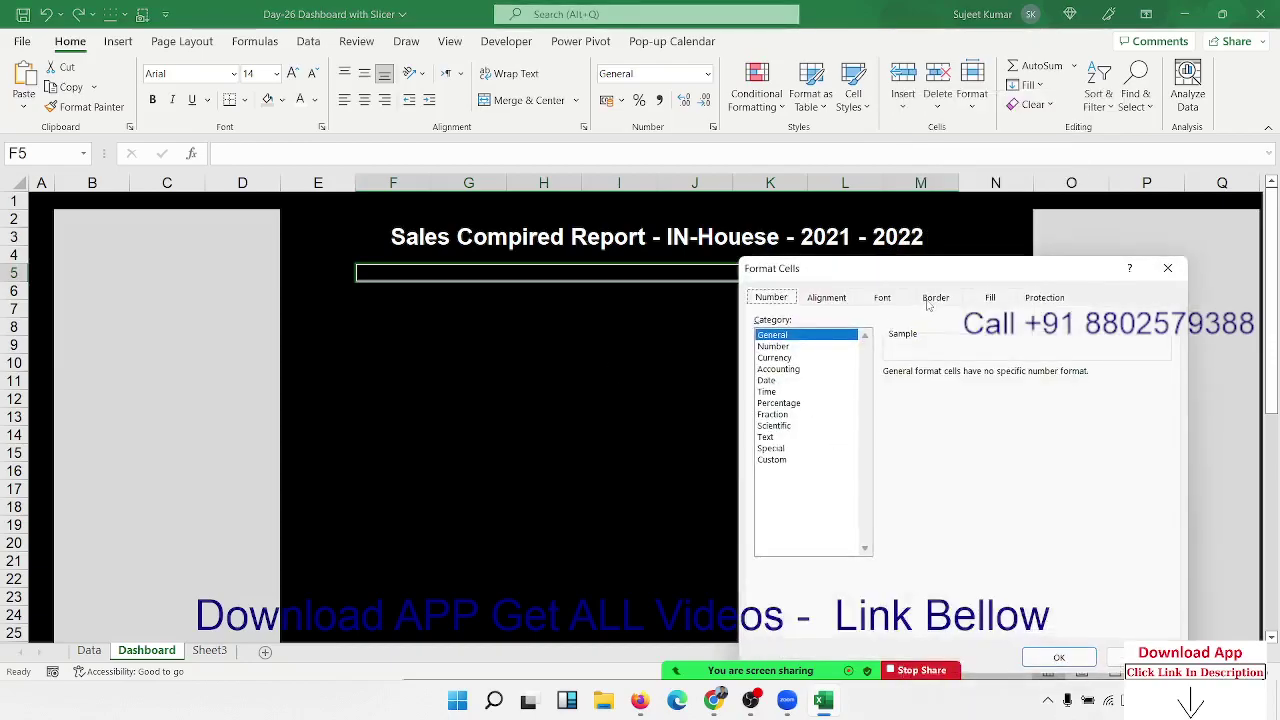
click(932, 300)
click(851, 432)
click(850, 477)
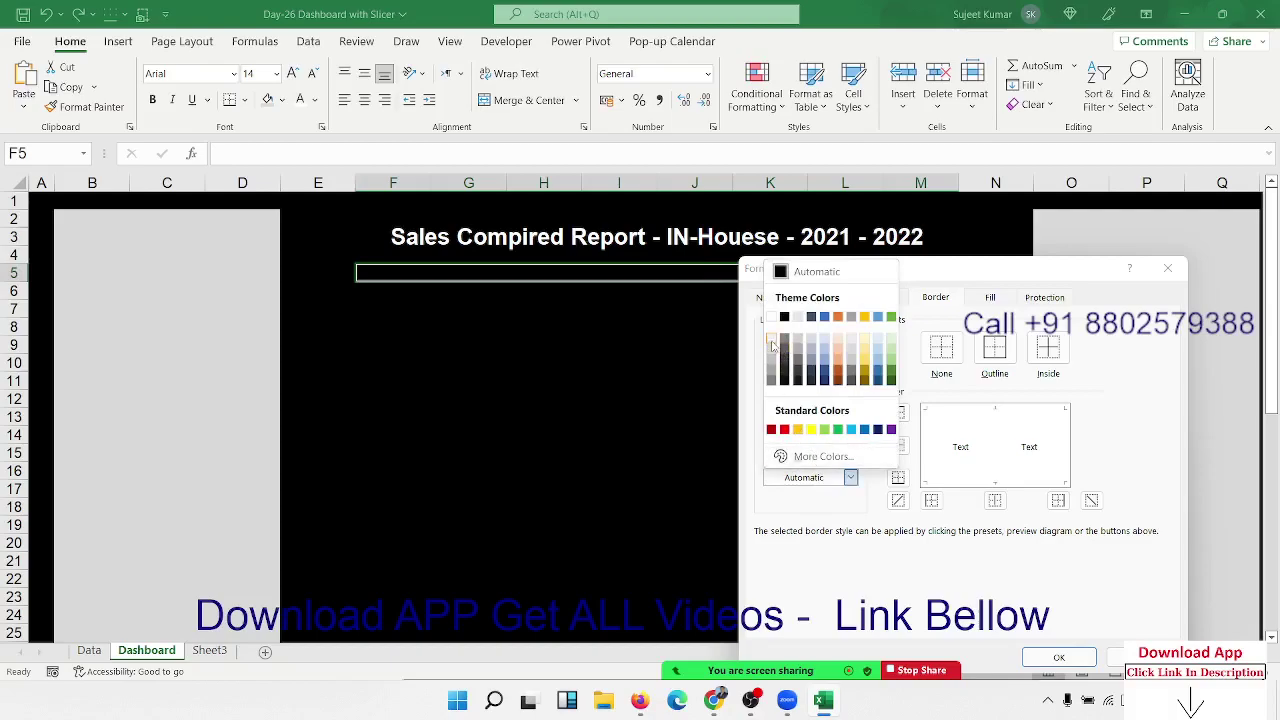
click(798, 401)
click(843, 432)
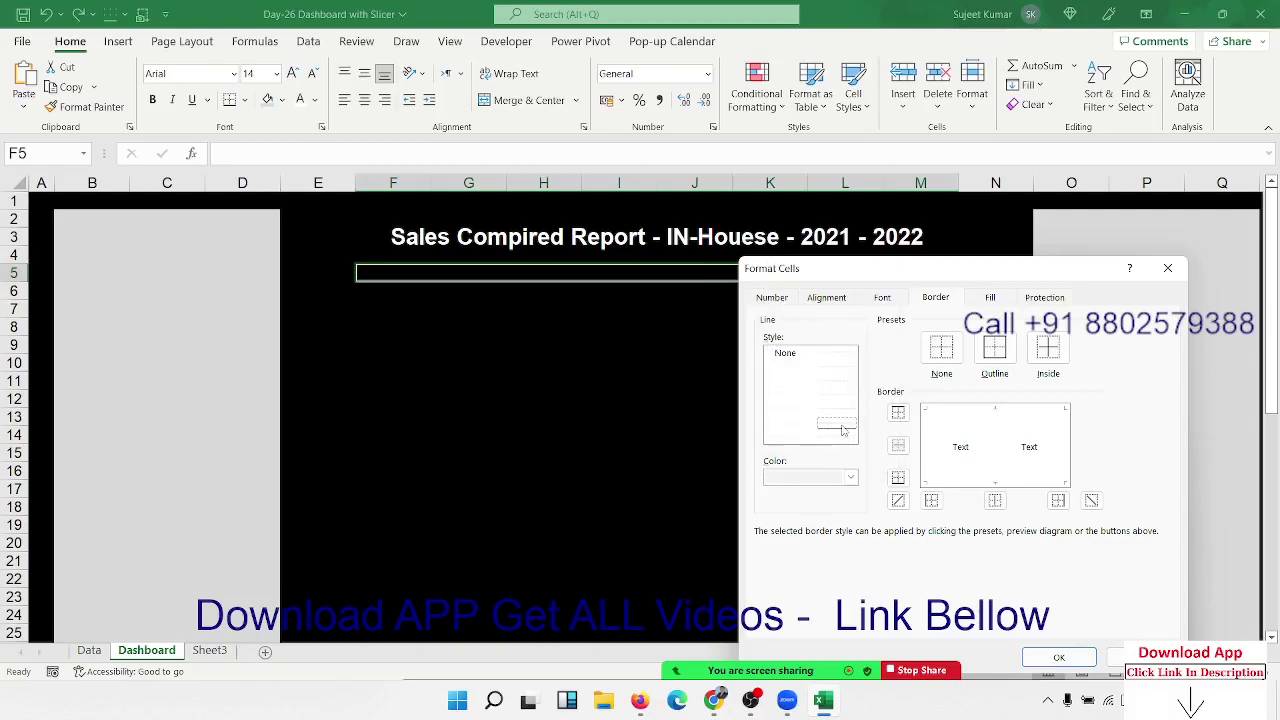
click(1059, 657)
click(705, 400)
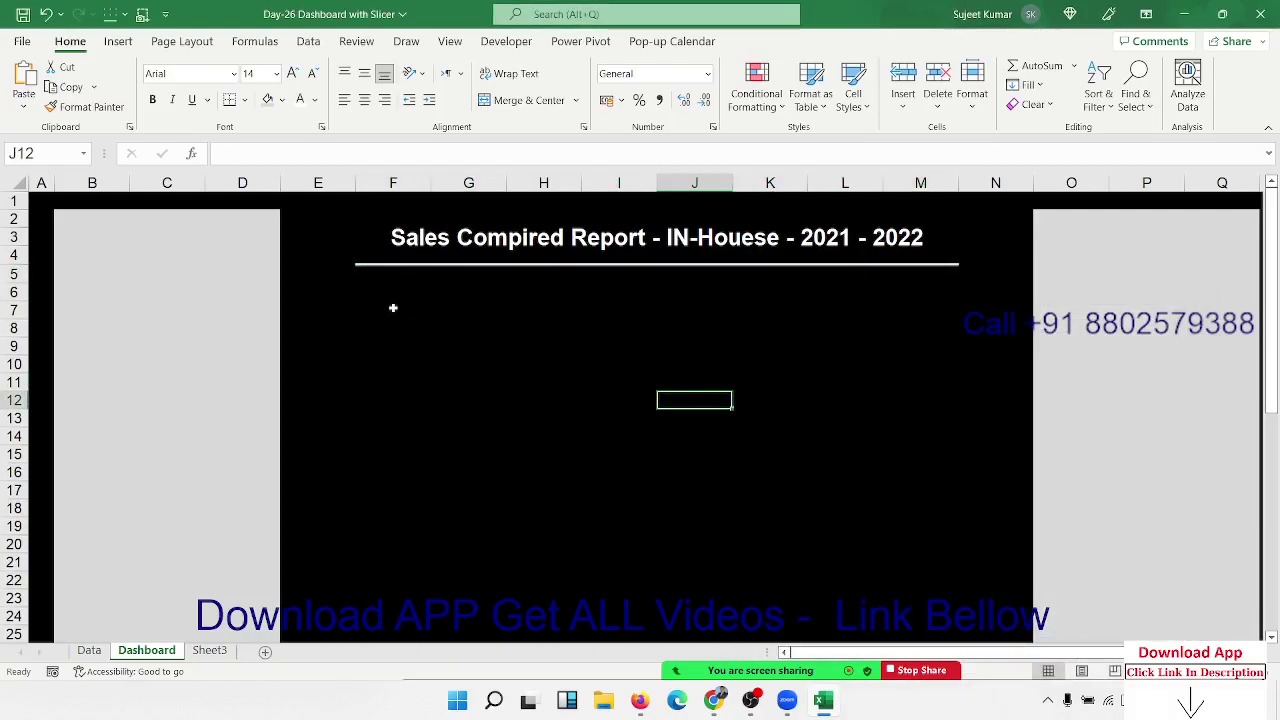
click(340, 308)
Narrow column E to about 12 pixels and column N to 26 pixels.
click(312, 294)
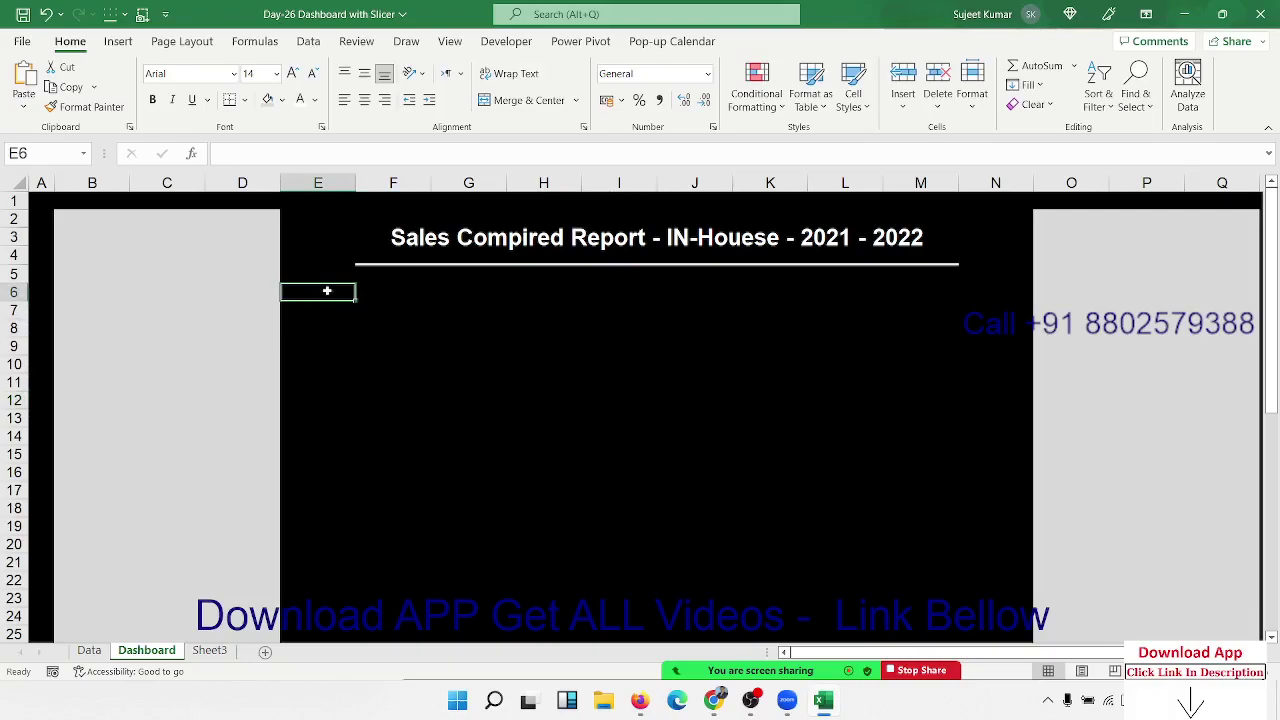
click(318, 183)
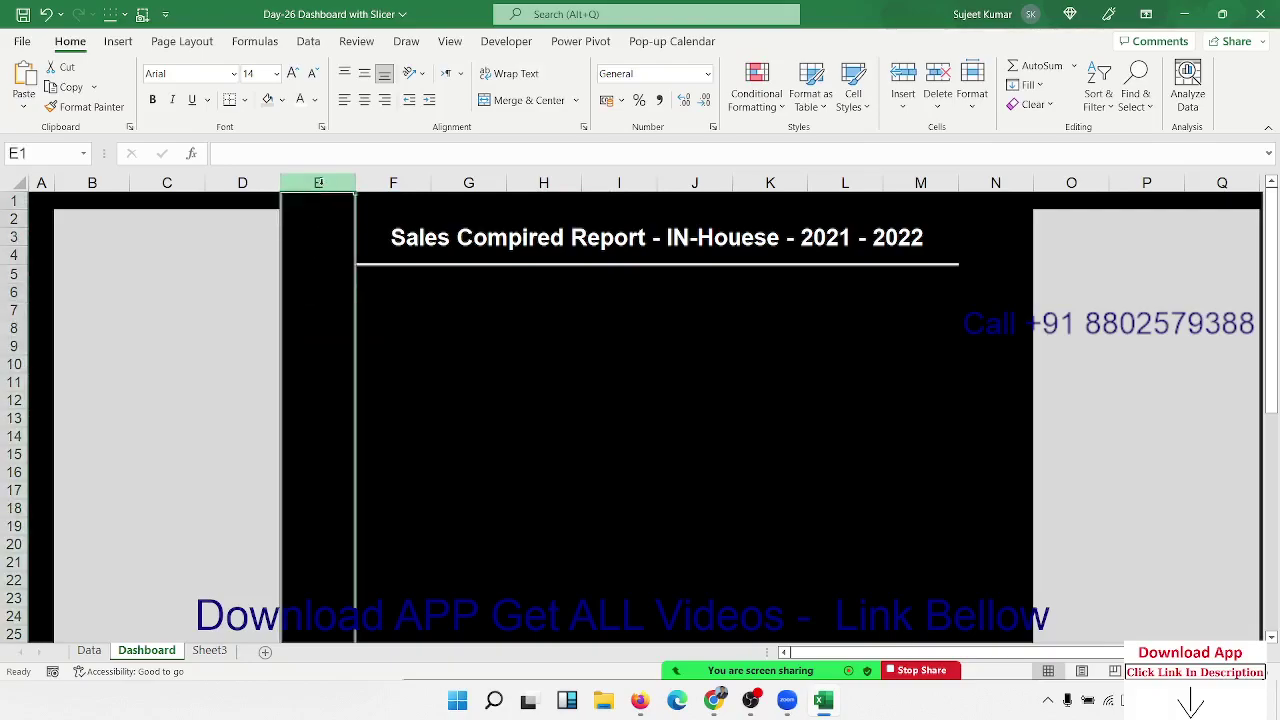
key(ctrl+plus)
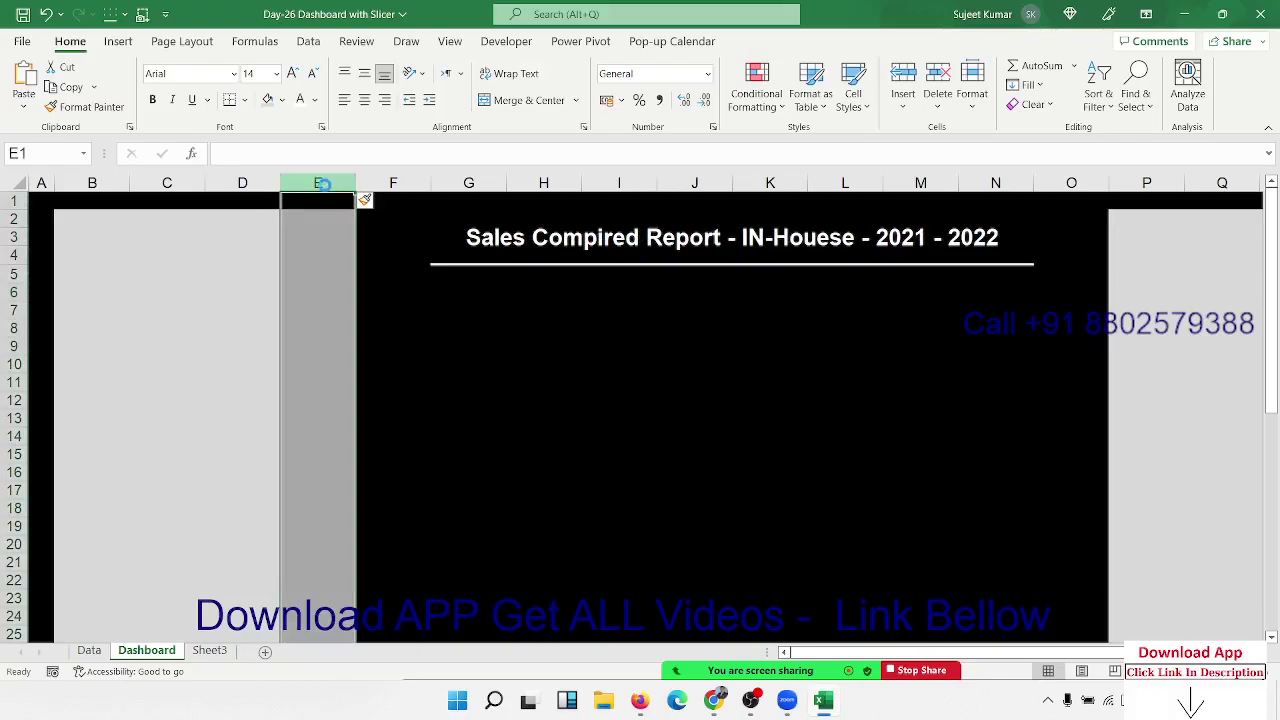
key(ctrl+z)
key(ctrl+c)
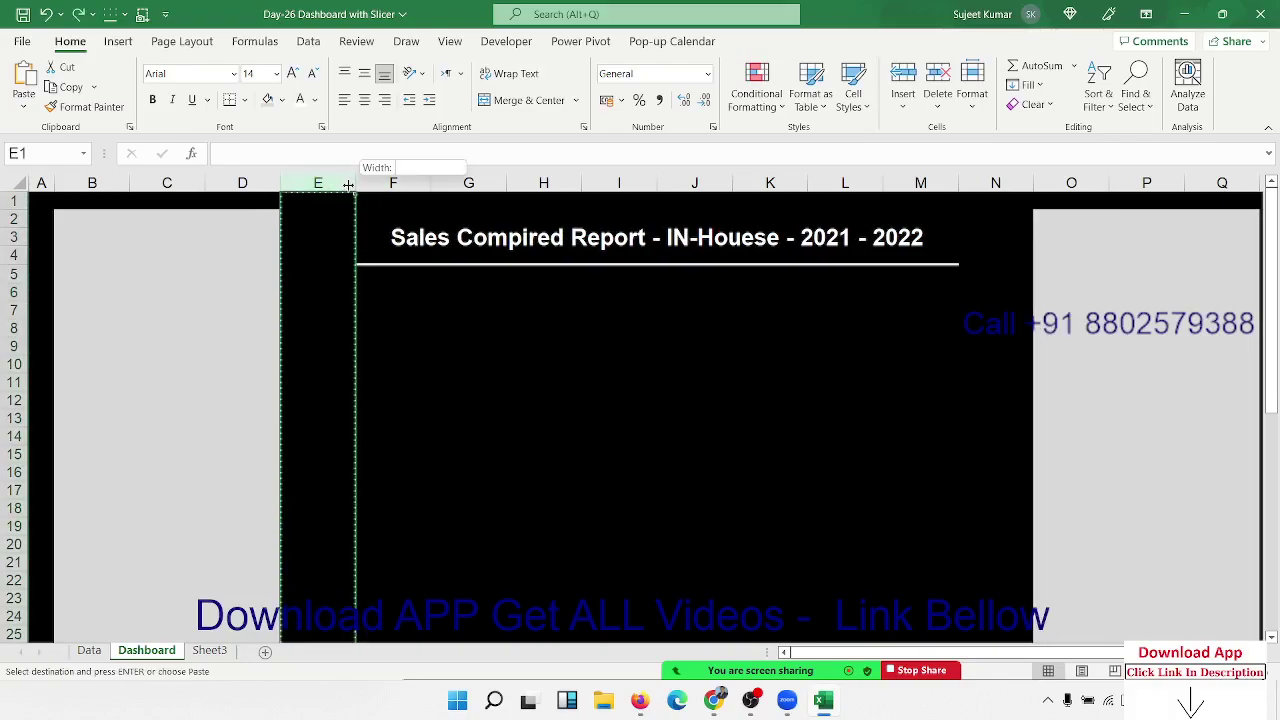
drag(348, 185, 298, 188)
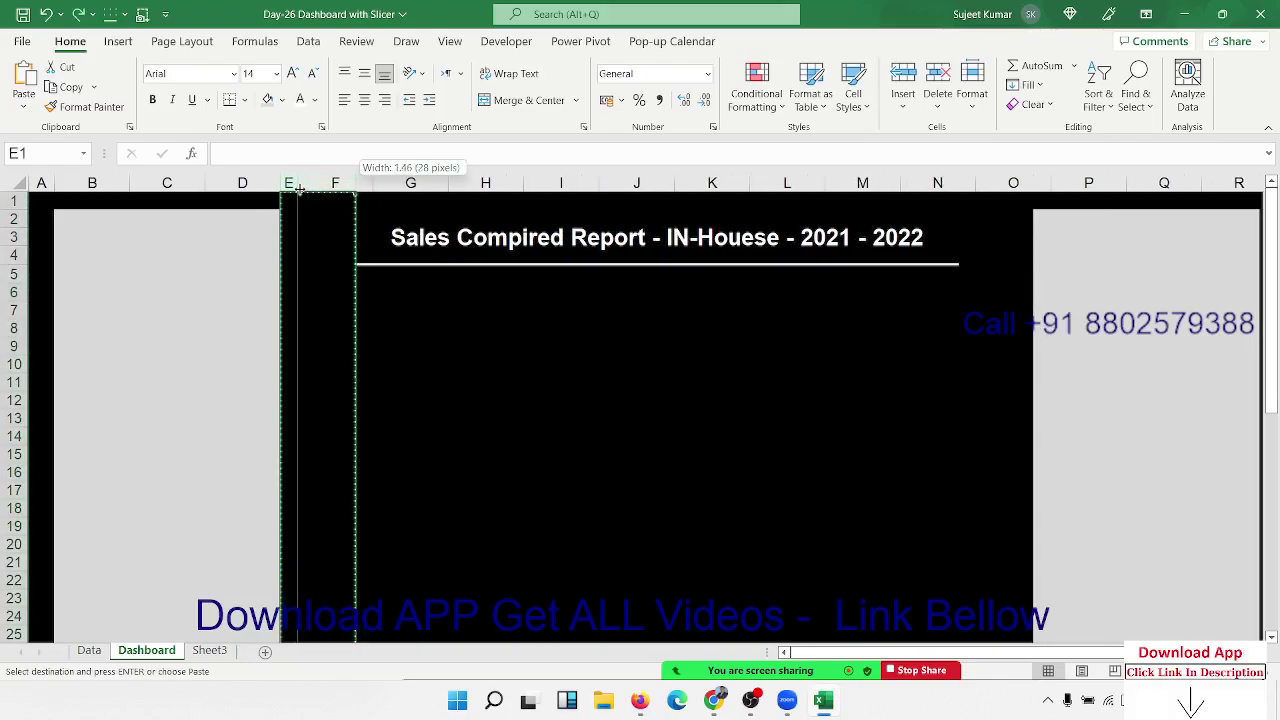
drag(298, 188, 292, 186)
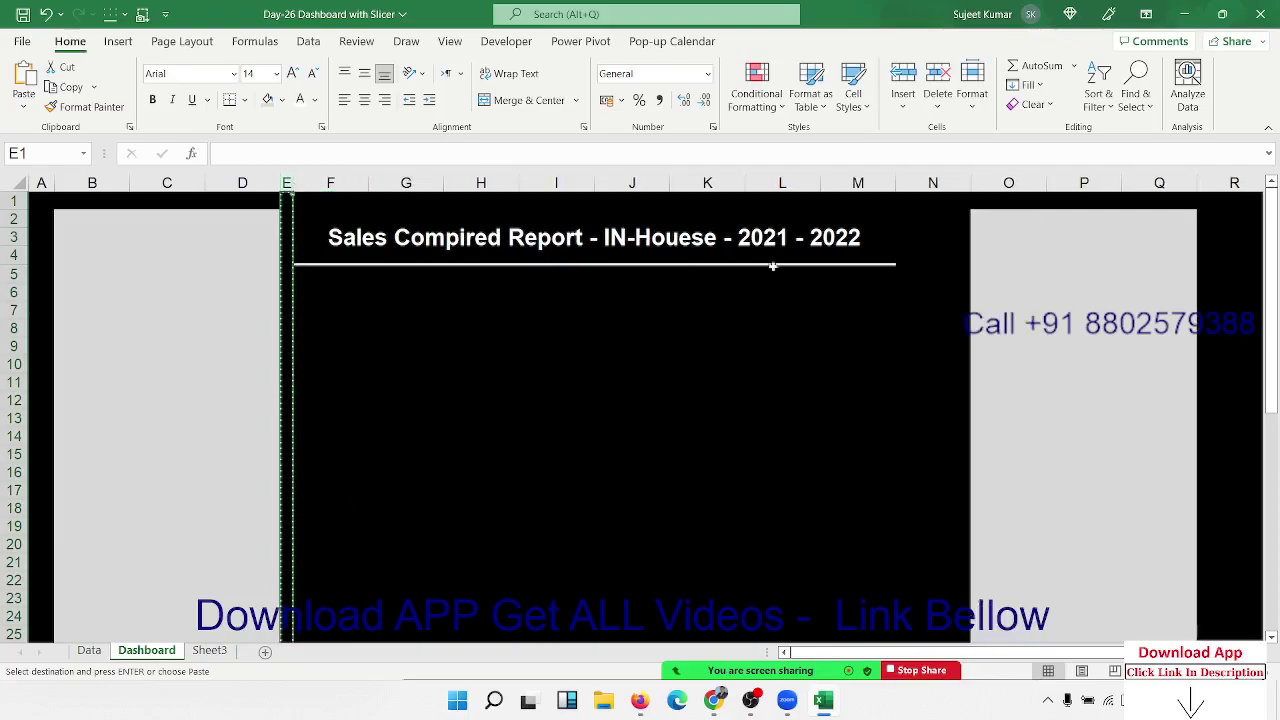
drag(970, 186, 907, 193)
click(631, 326)
Merge and centre F6:H7 and label it SEC-1 in white text.
click(378, 323)
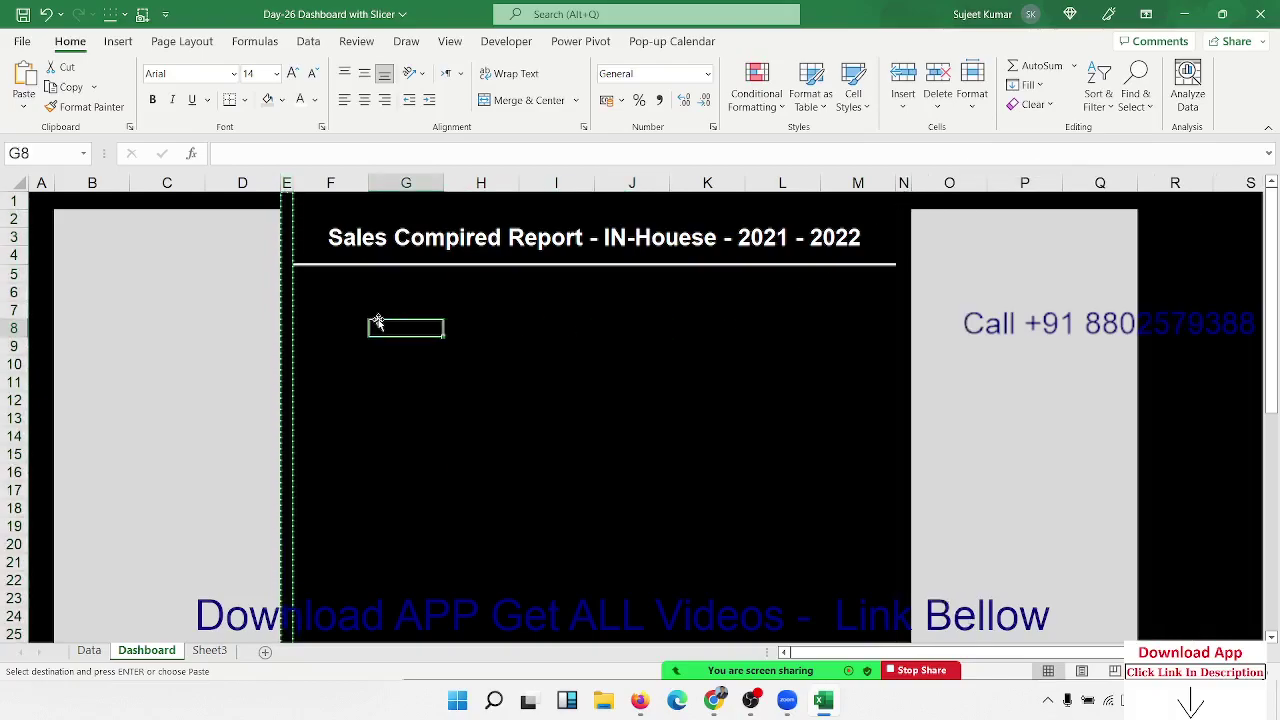
key(Escape)
click(331, 310)
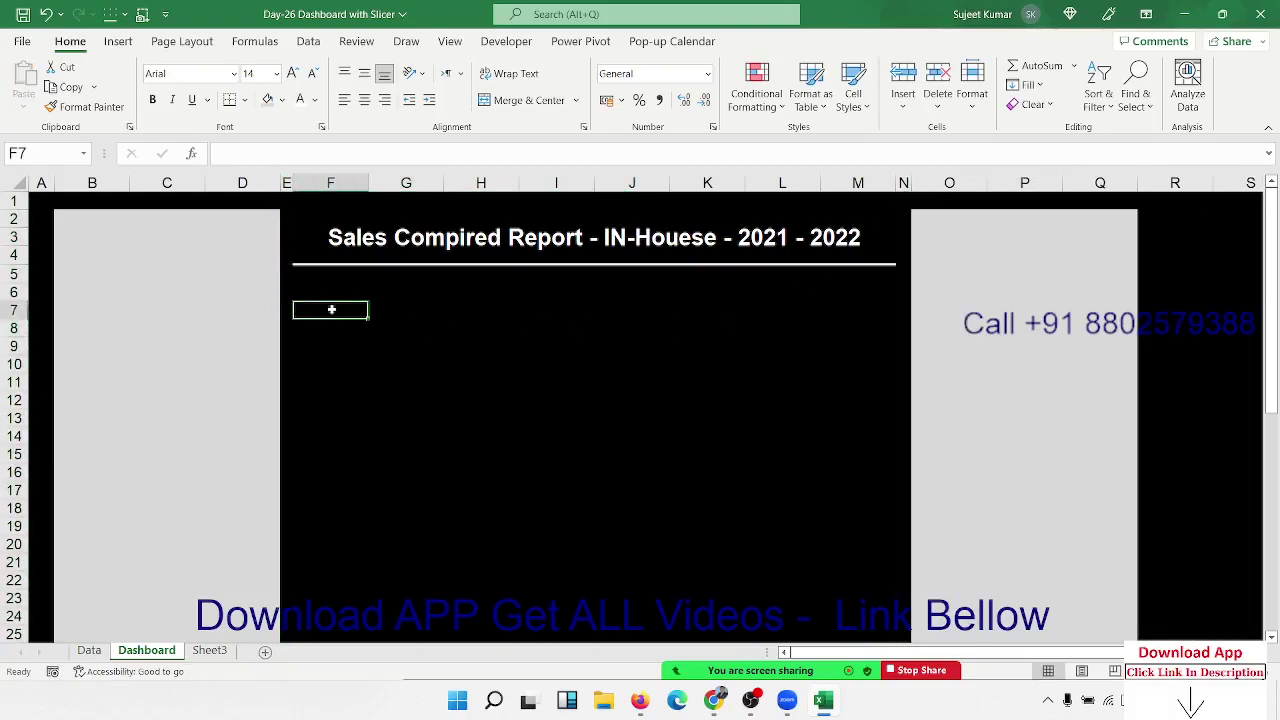
drag(332, 292, 505, 310)
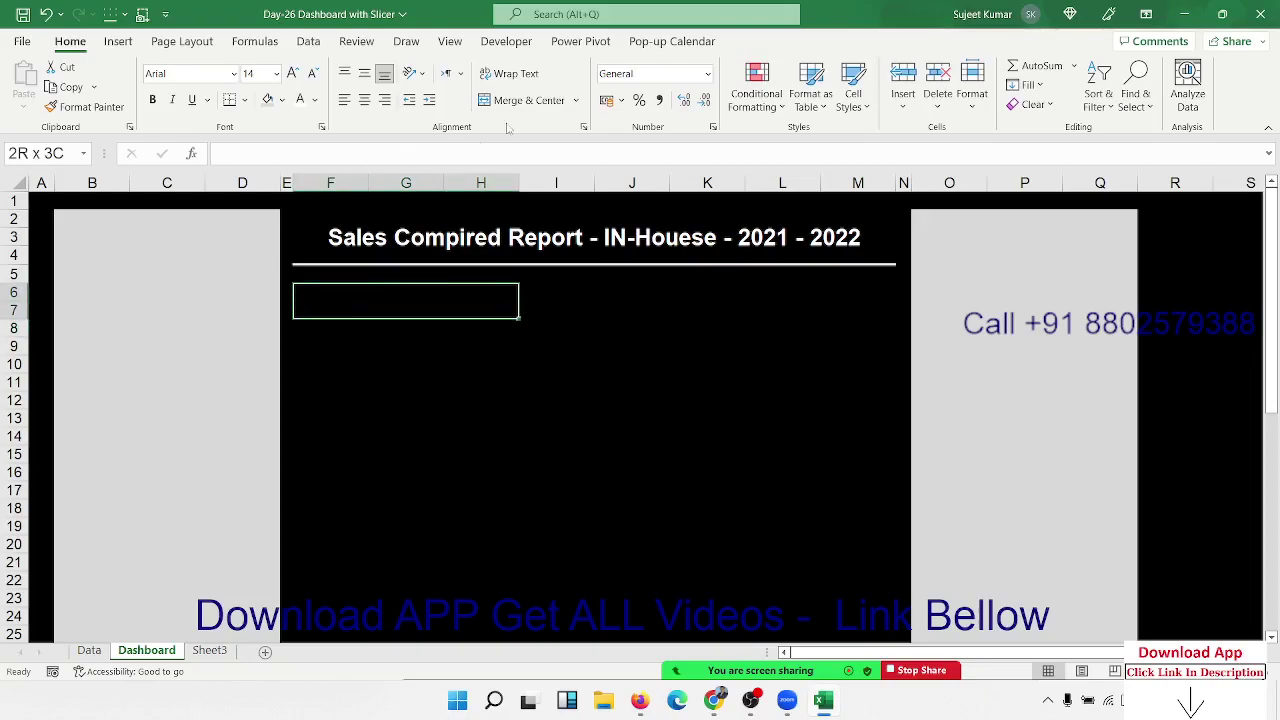
click(528, 100)
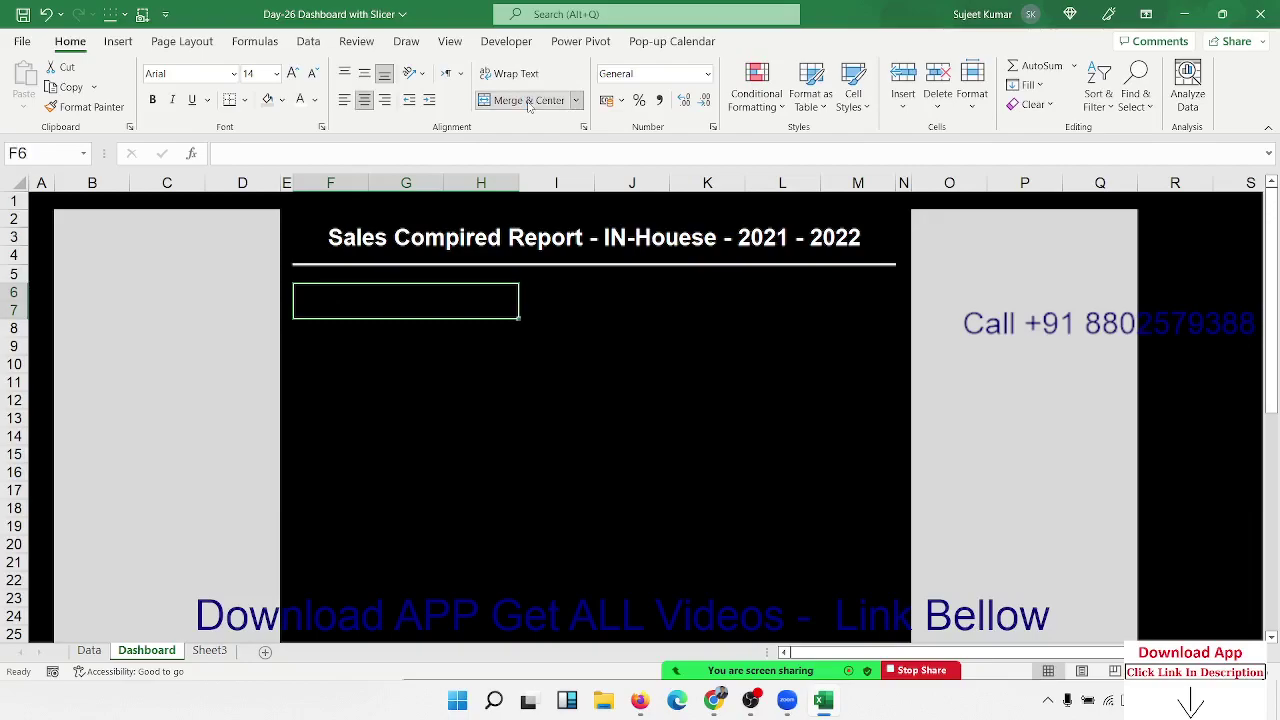
click(314, 100)
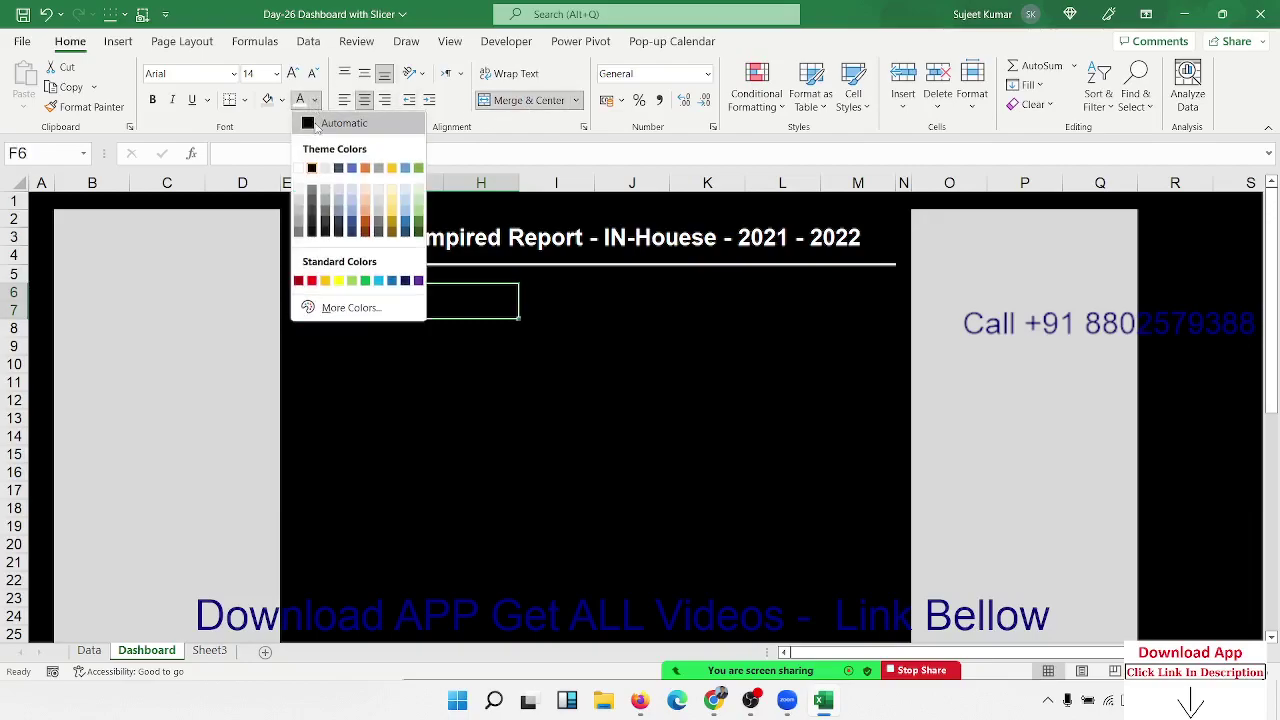
click(303, 168)
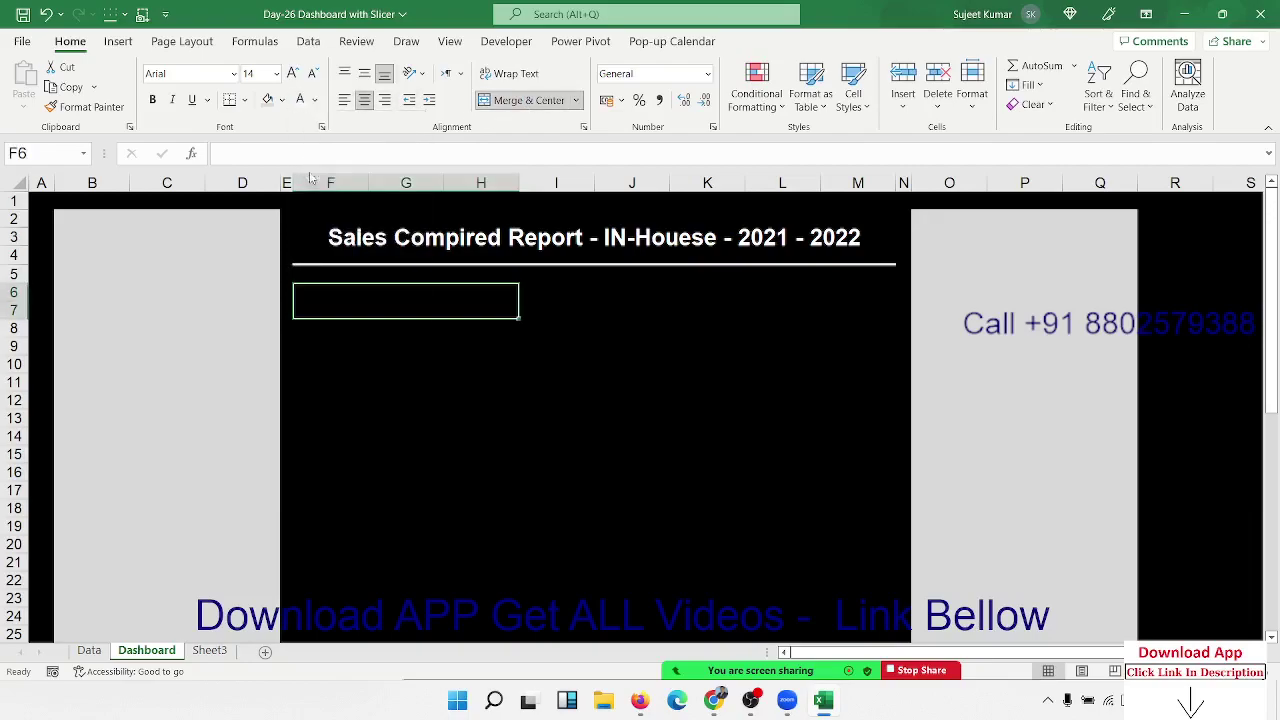
text(SEC-)
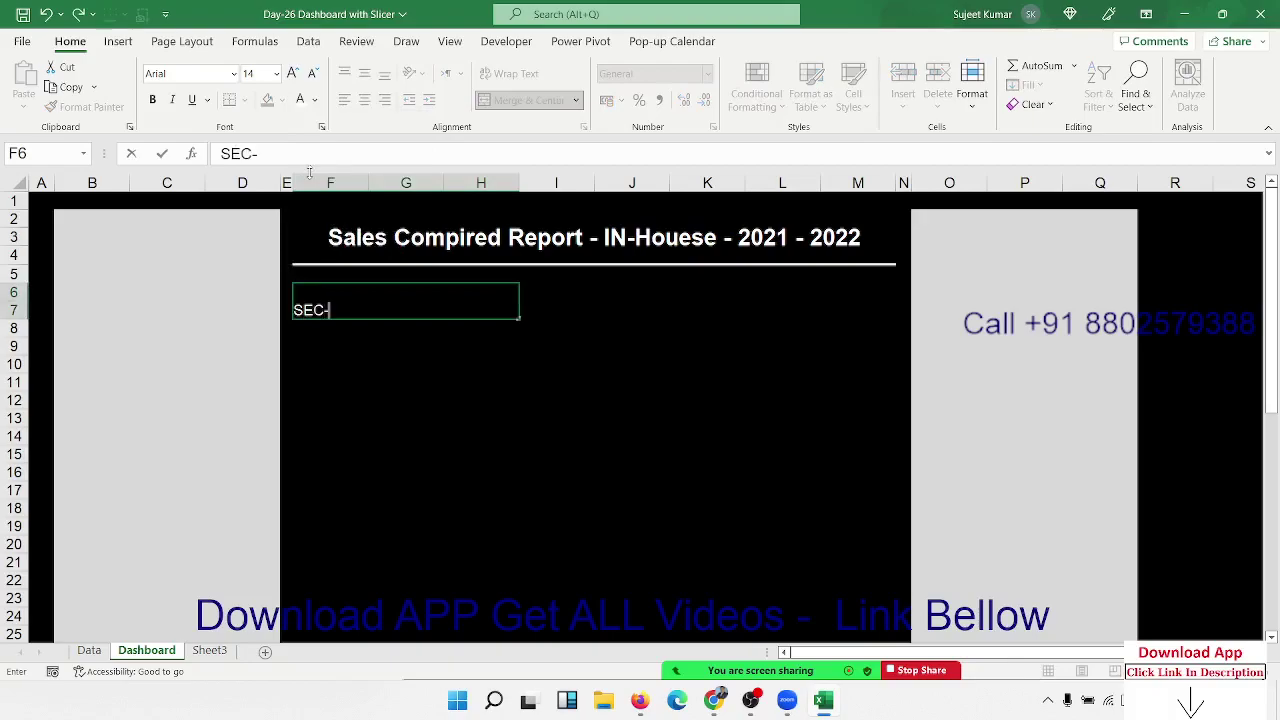
text(1)
key(ctrl+Return)
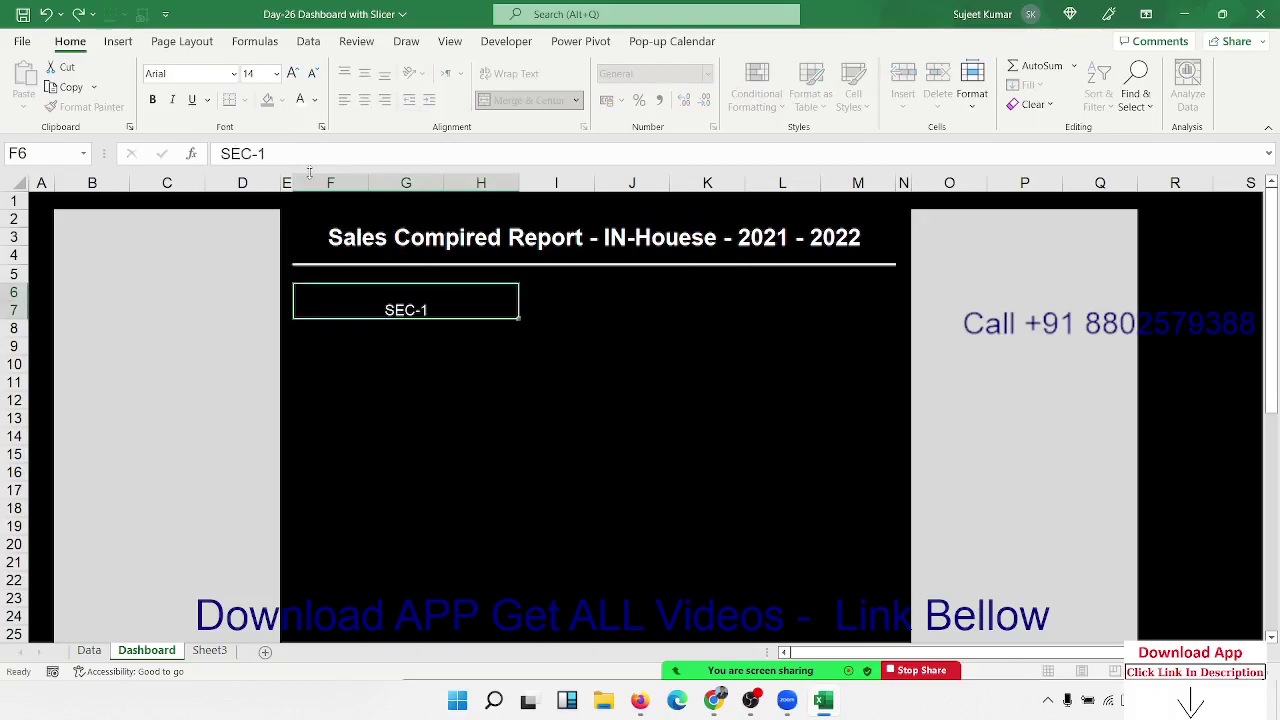
Select I6:K7 beside SEC-1 for the next section label.
key(Right)
key(Up)
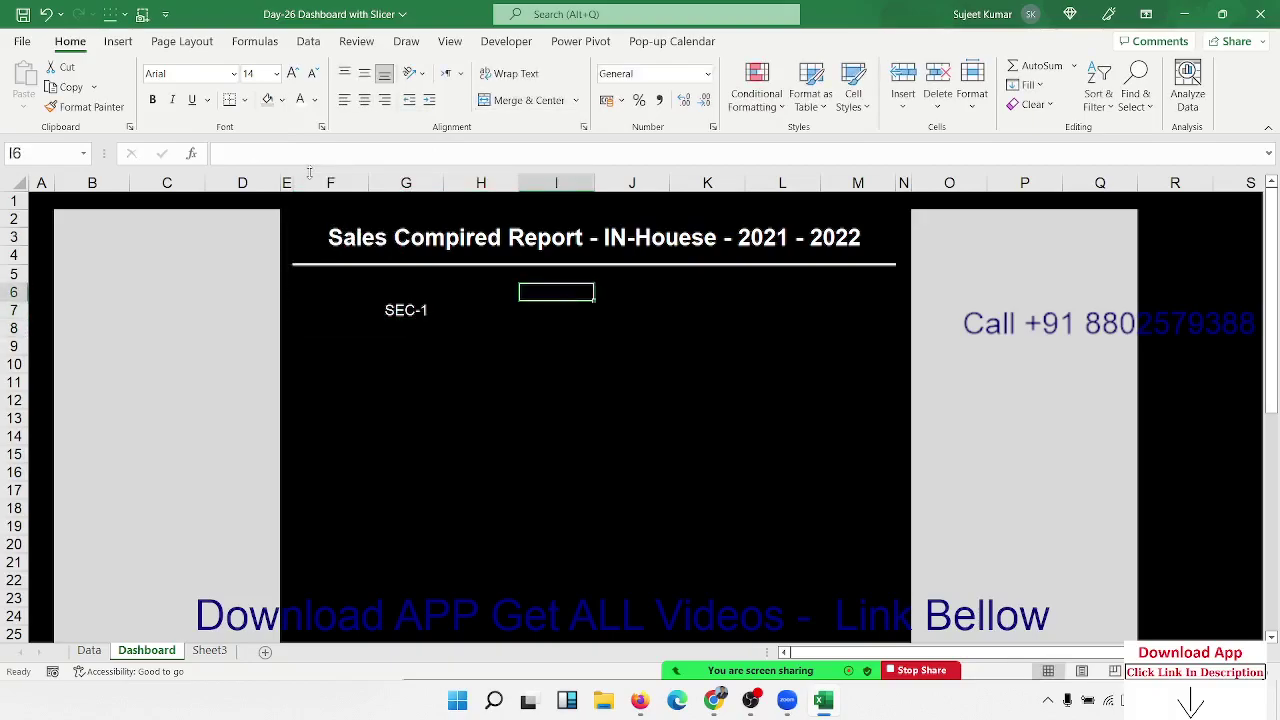
key(shift+Down)
Enter ALL and merge and centre it across I6:K7.
key(shift+Right)
key(shift+Right)
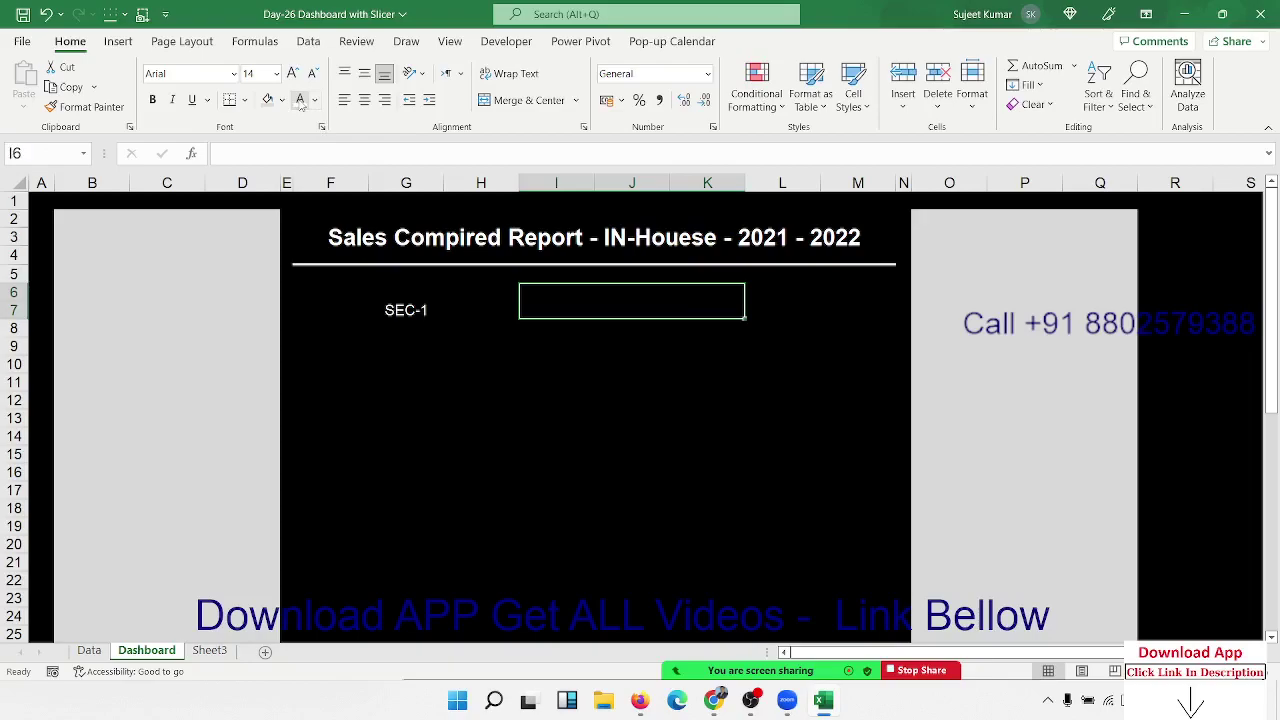
text(ALL)
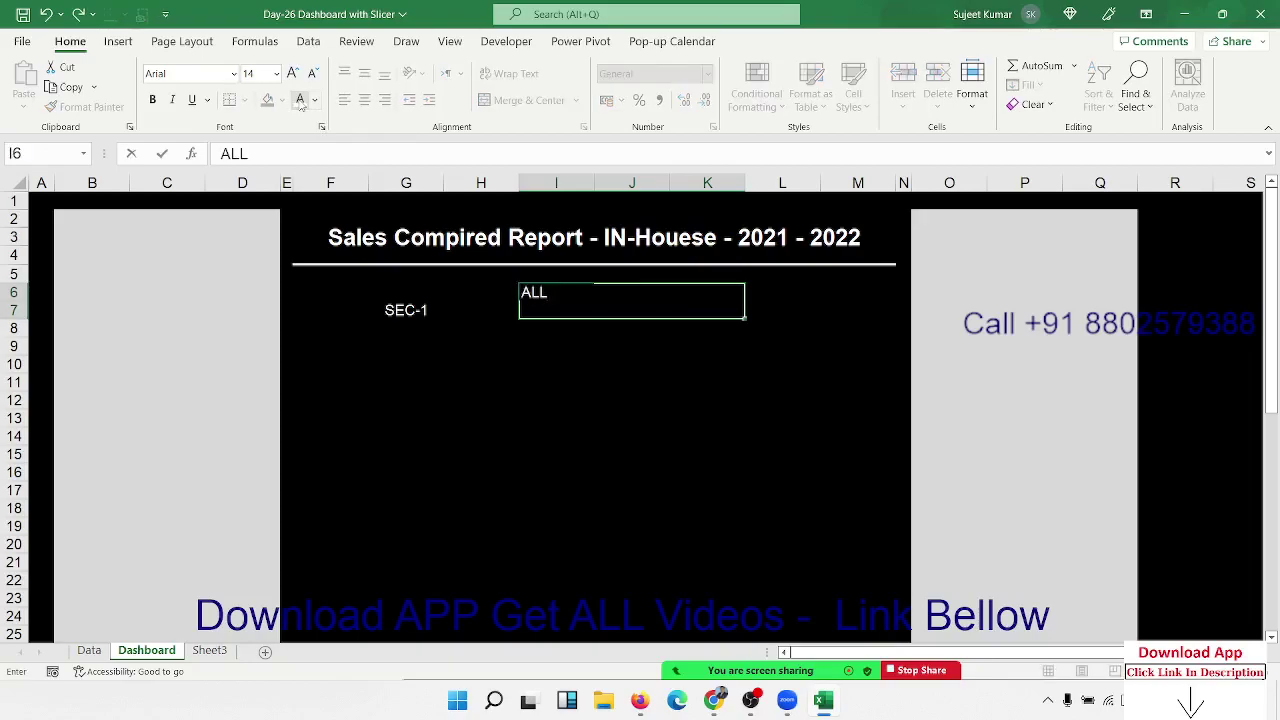
key(Return)
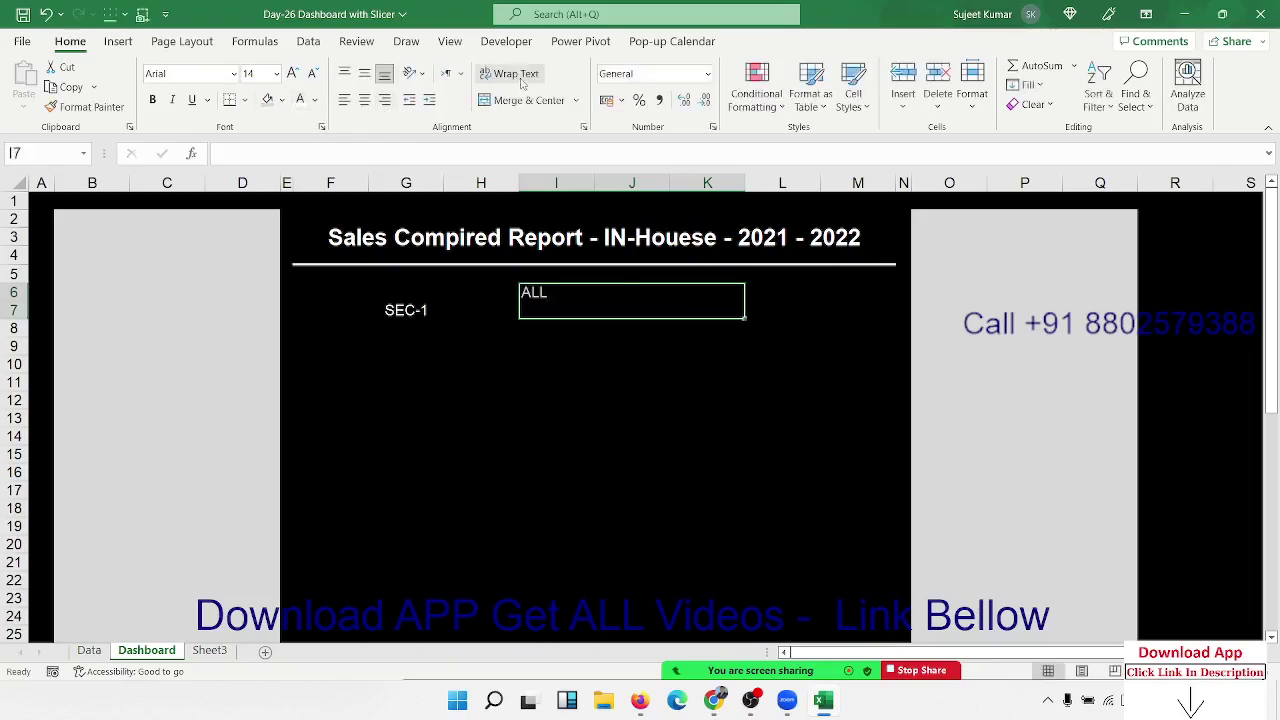
click(525, 101)
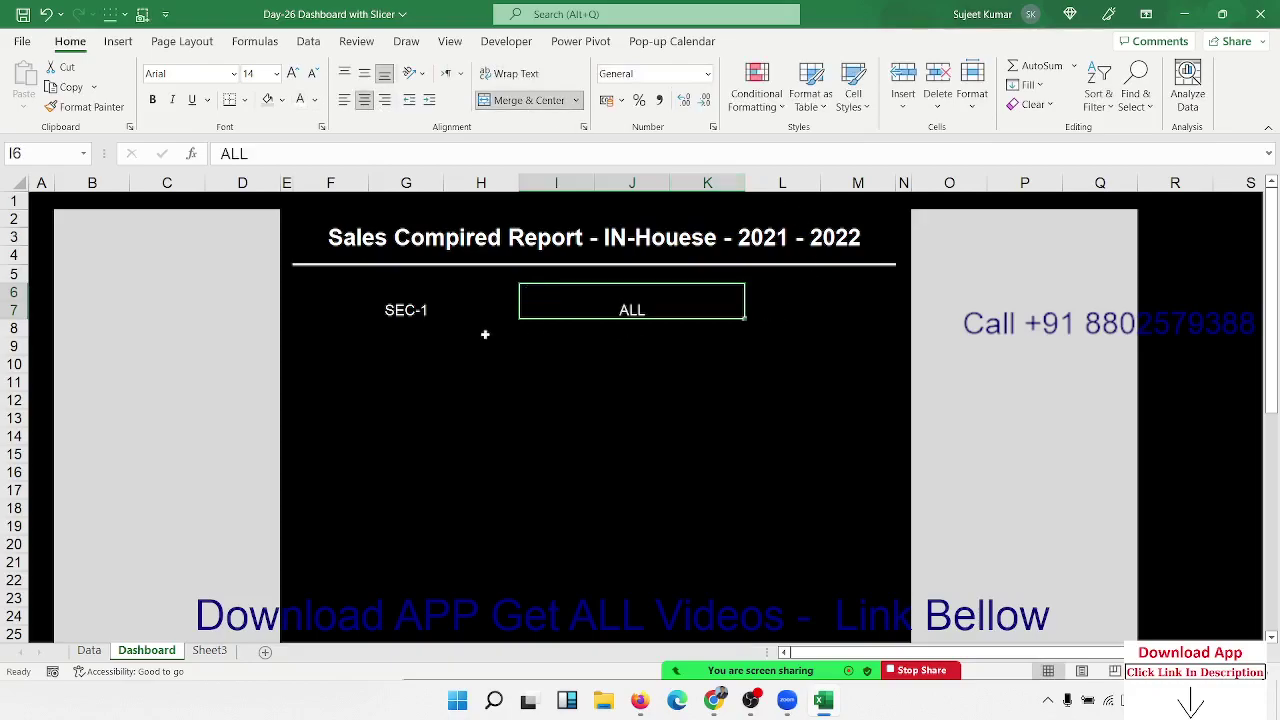
Widen column N back so the third block L6:N7 fits.
click(433, 309)
click(607, 321)
click(804, 316)
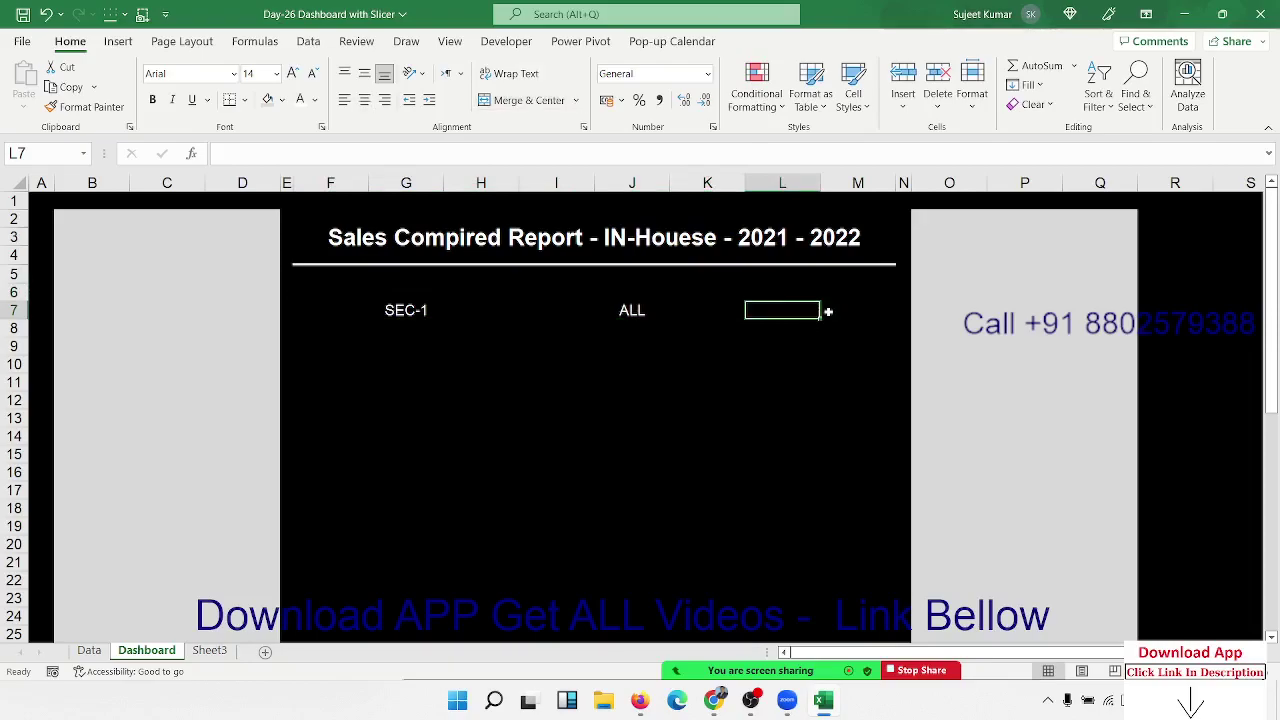
drag(790, 292, 904, 292)
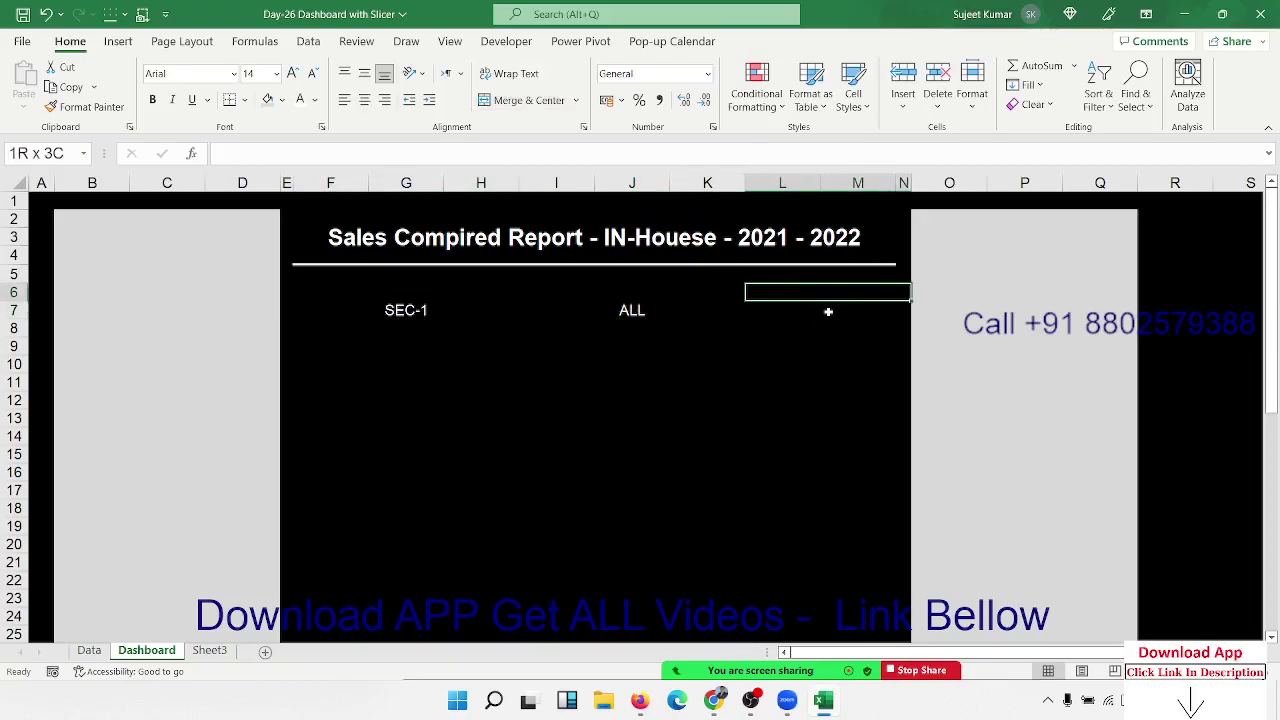
click(870, 183)
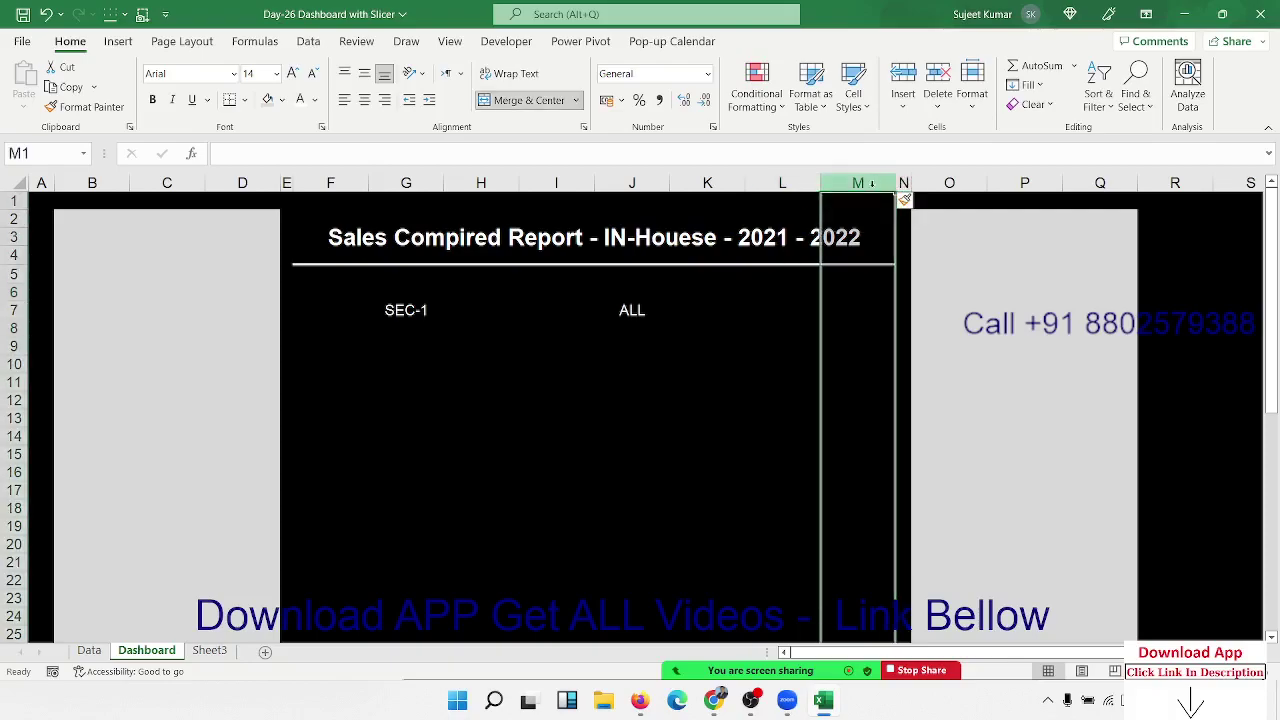
key(ctrl+z)
click(762, 308)
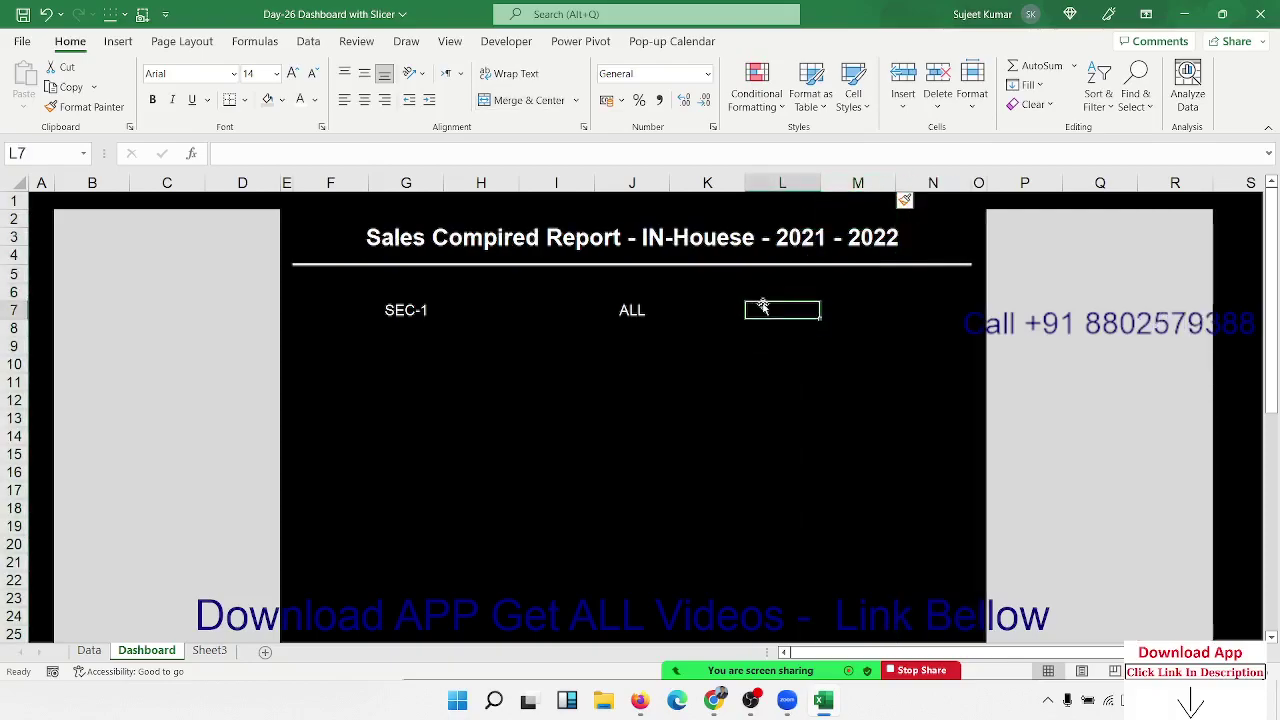
key(shift+Right)
key(shift+Right)
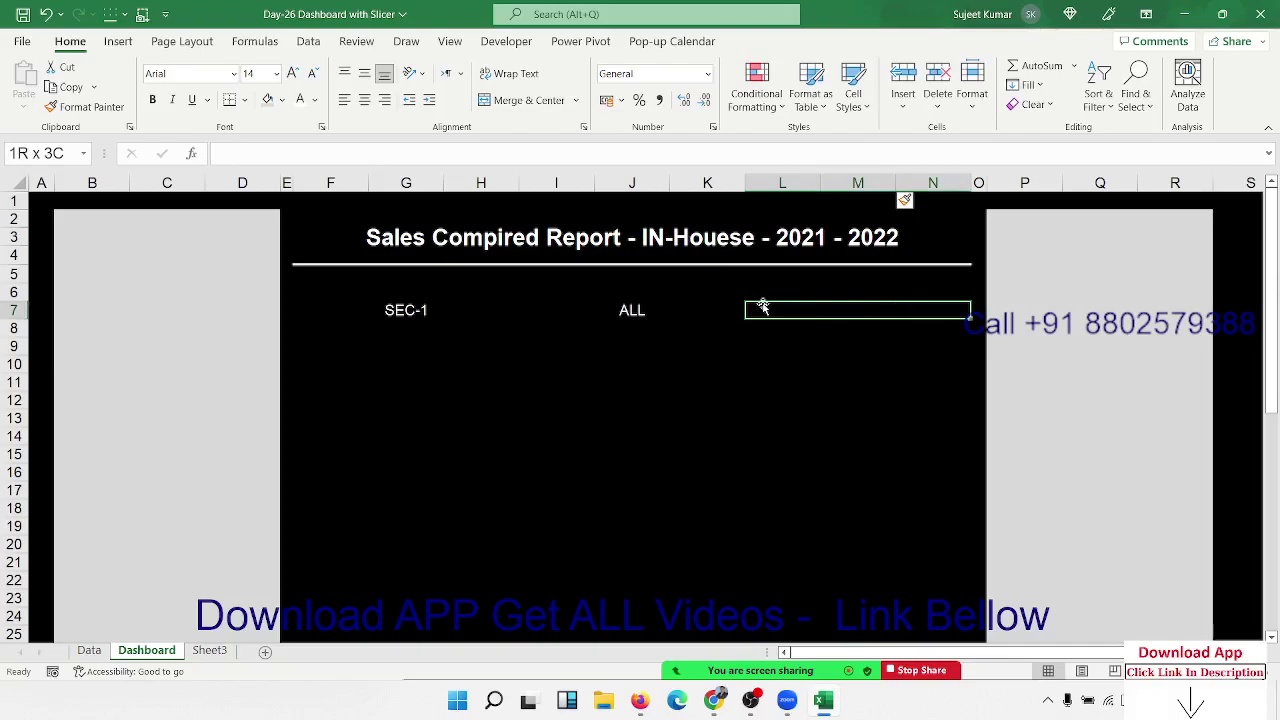
Copy the merged ALL block into L6:N7.
key(Up)
key(Left)
key(Right)
key(Left)
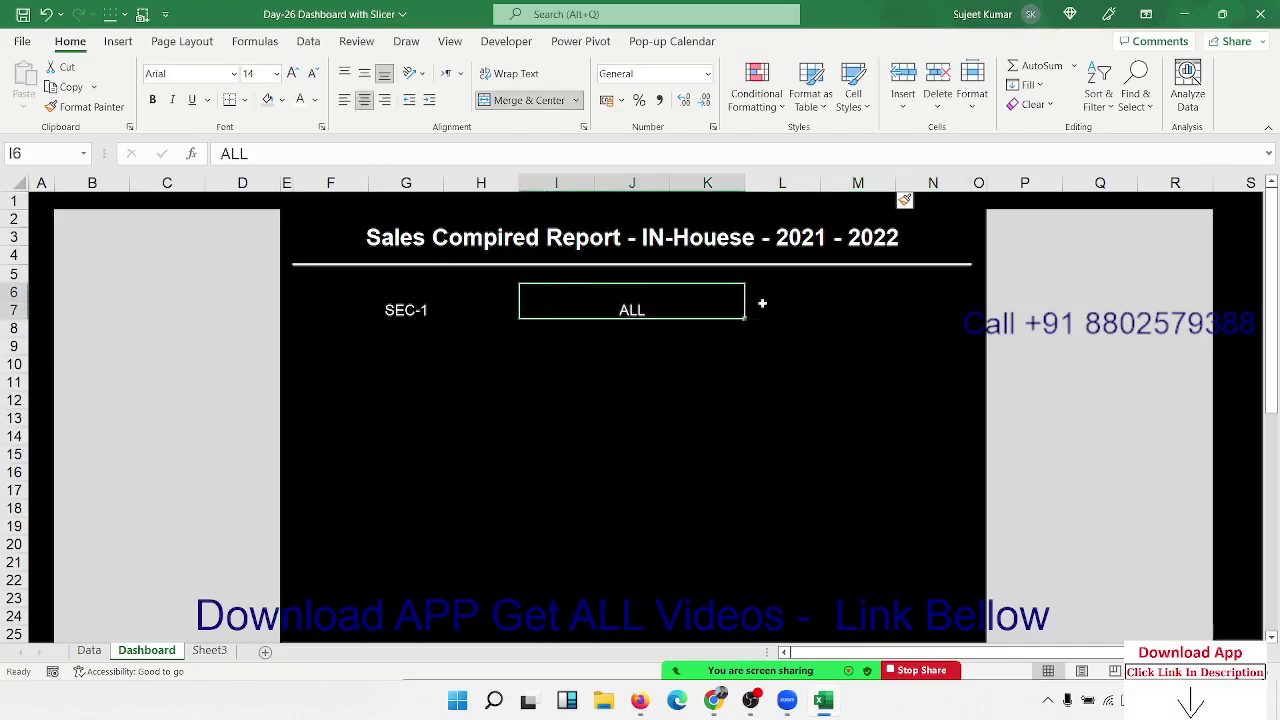
key(ctrl+c)
key(Right)
key(ctrl+v)
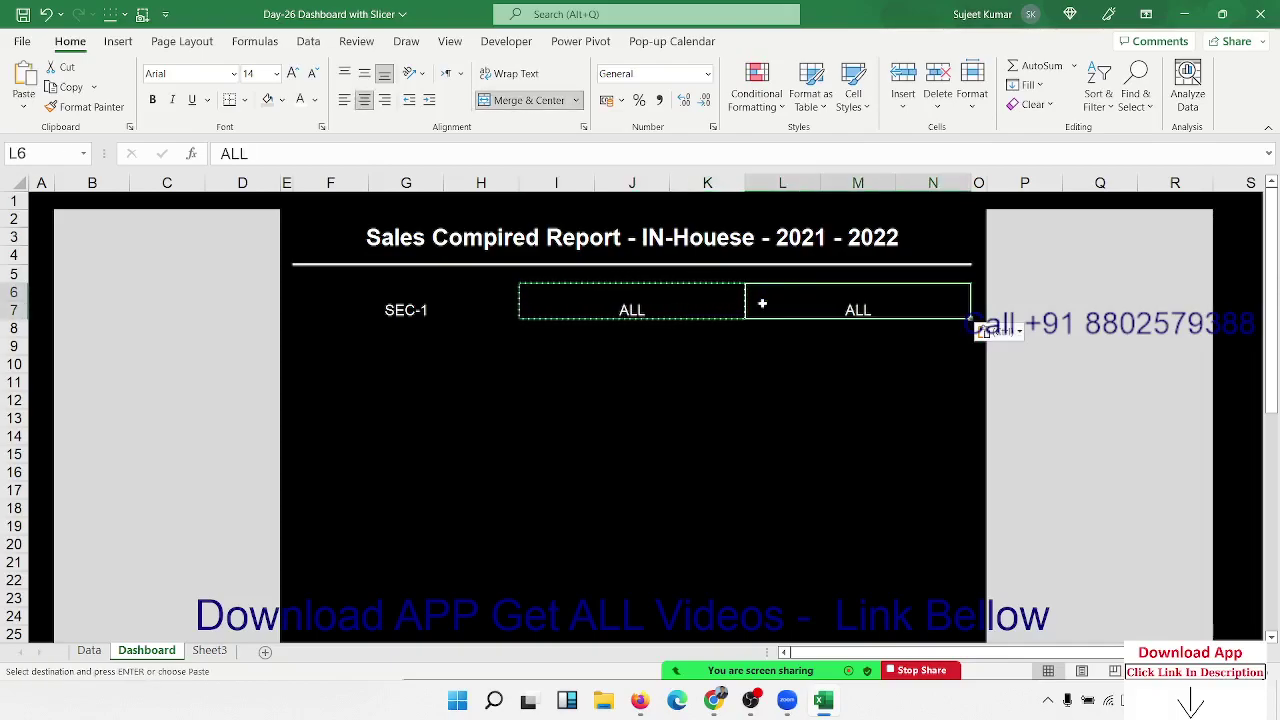
key(Escape)
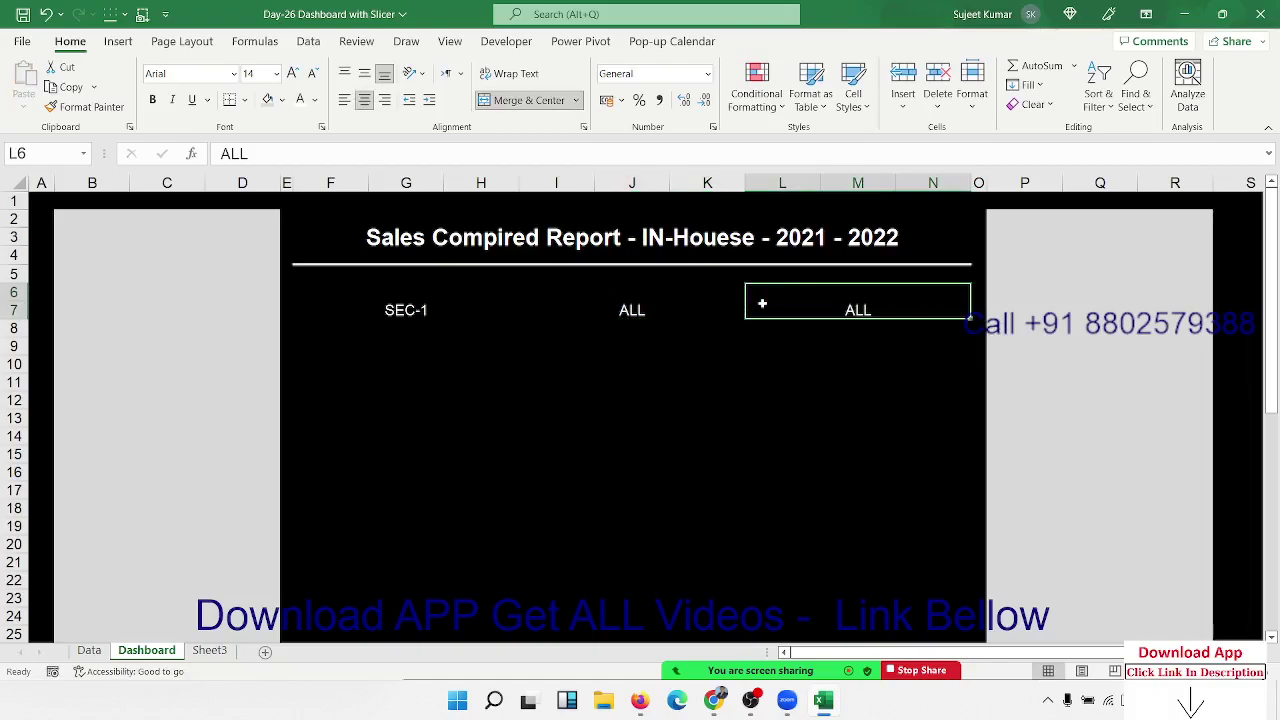
Change the copied block's label to SEC-2.
text(Sec)
key(BackSpace)
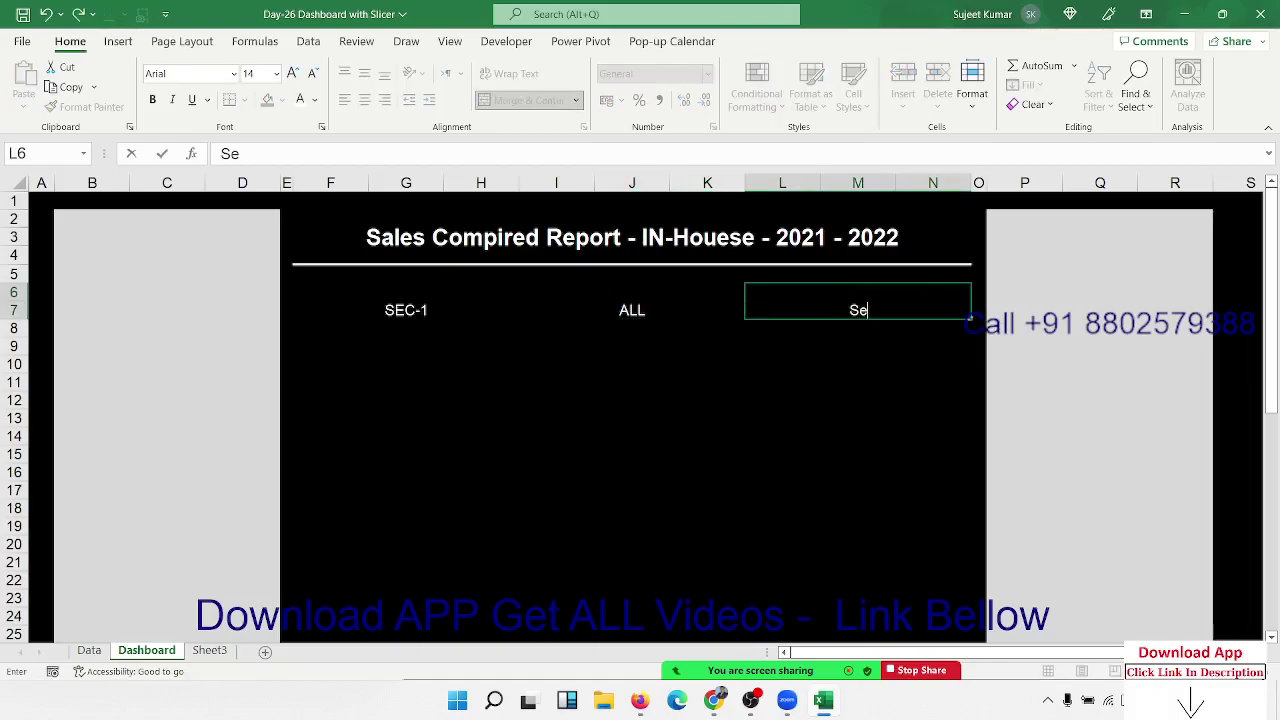
key(BackSpace)
text(Ec)
key(BackSpace)
text(C-)
text(23)
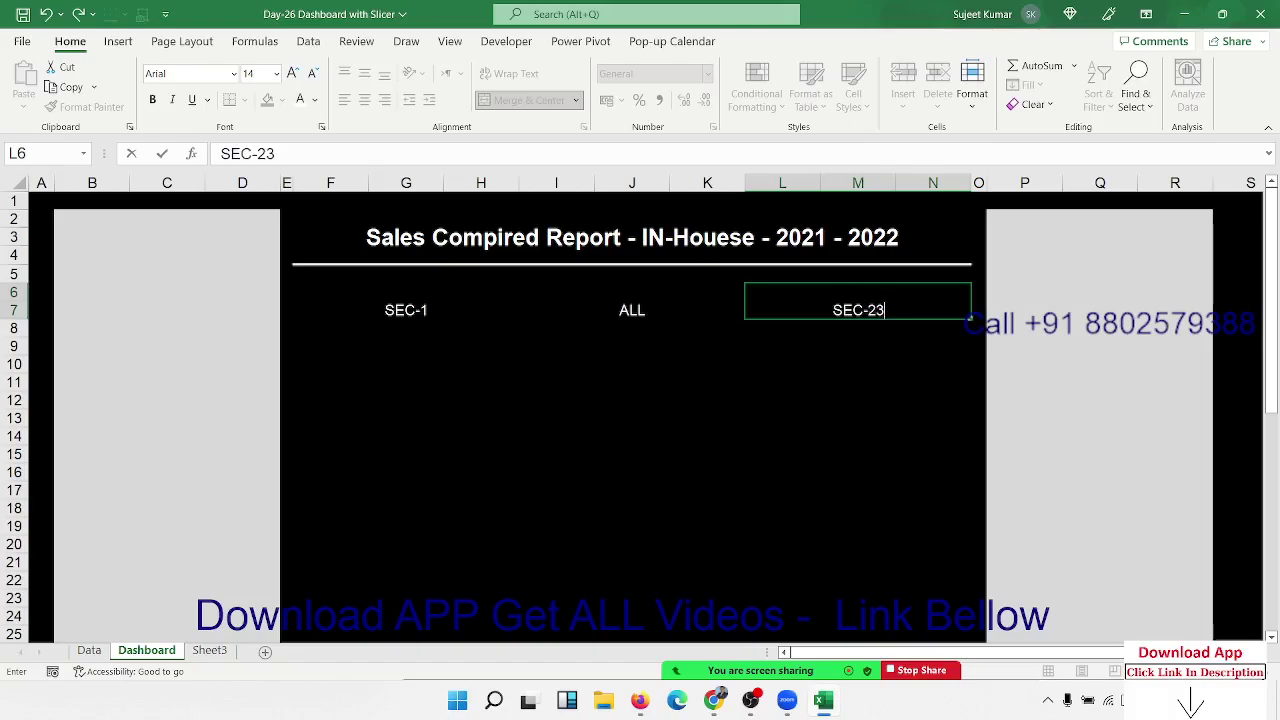
key(BackSpace)
key(Return)
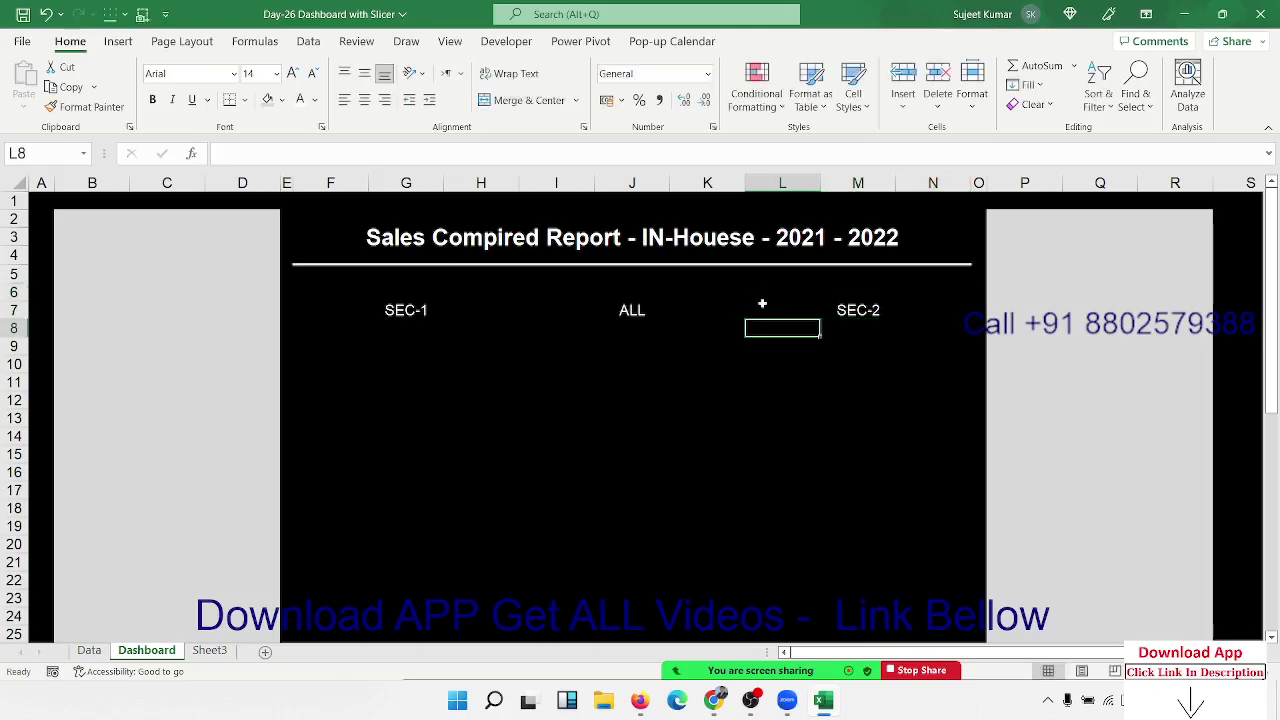
key(Left)
key(Left)
key(Left)
key(Left)
key(Left)
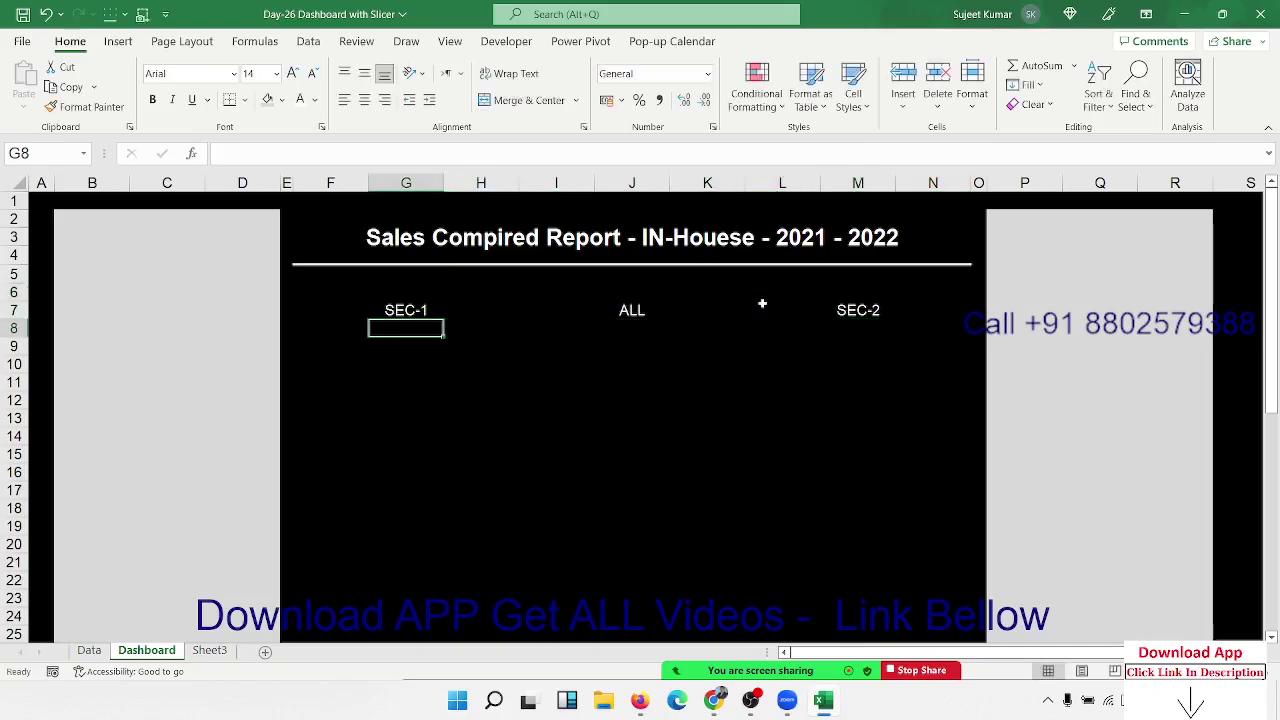
key(Down)
key(Up)
key(Up)
key(Down)
key(Down)
key(Left)
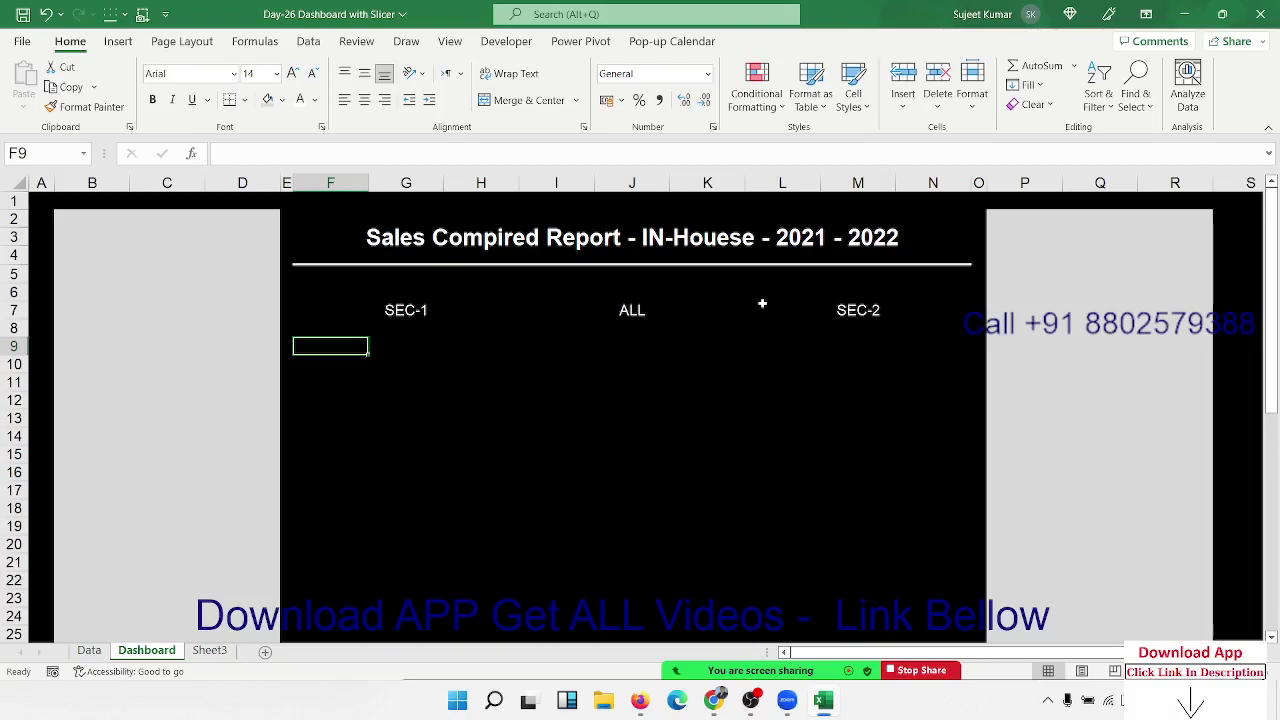
text(CTC)
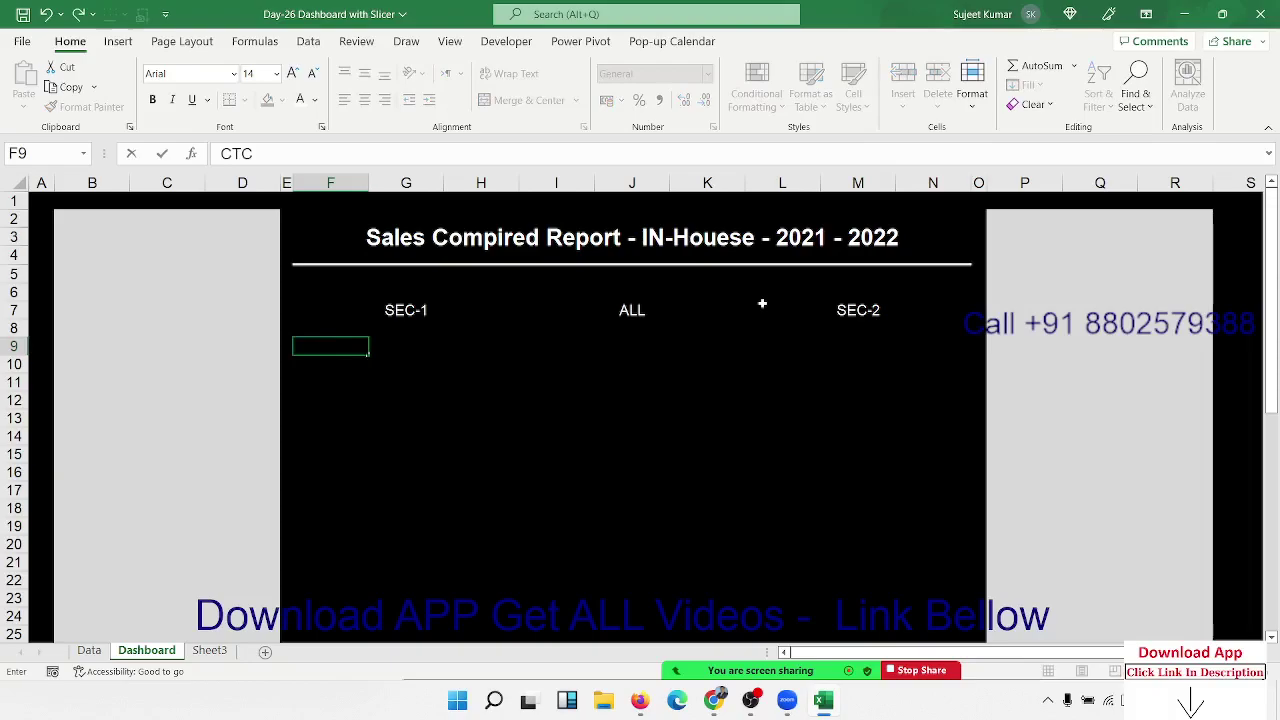
key(Escape)
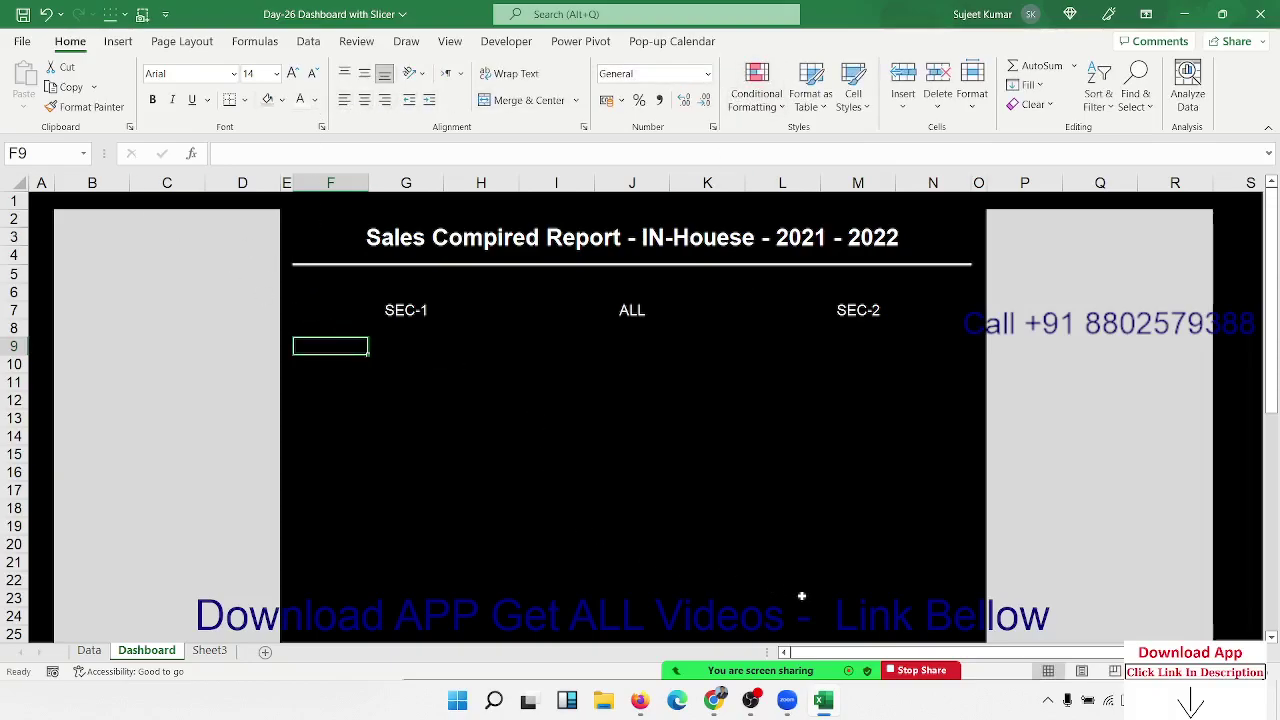
scroll(875, 585, down, 7)
drag(940, 374, 970, 372)
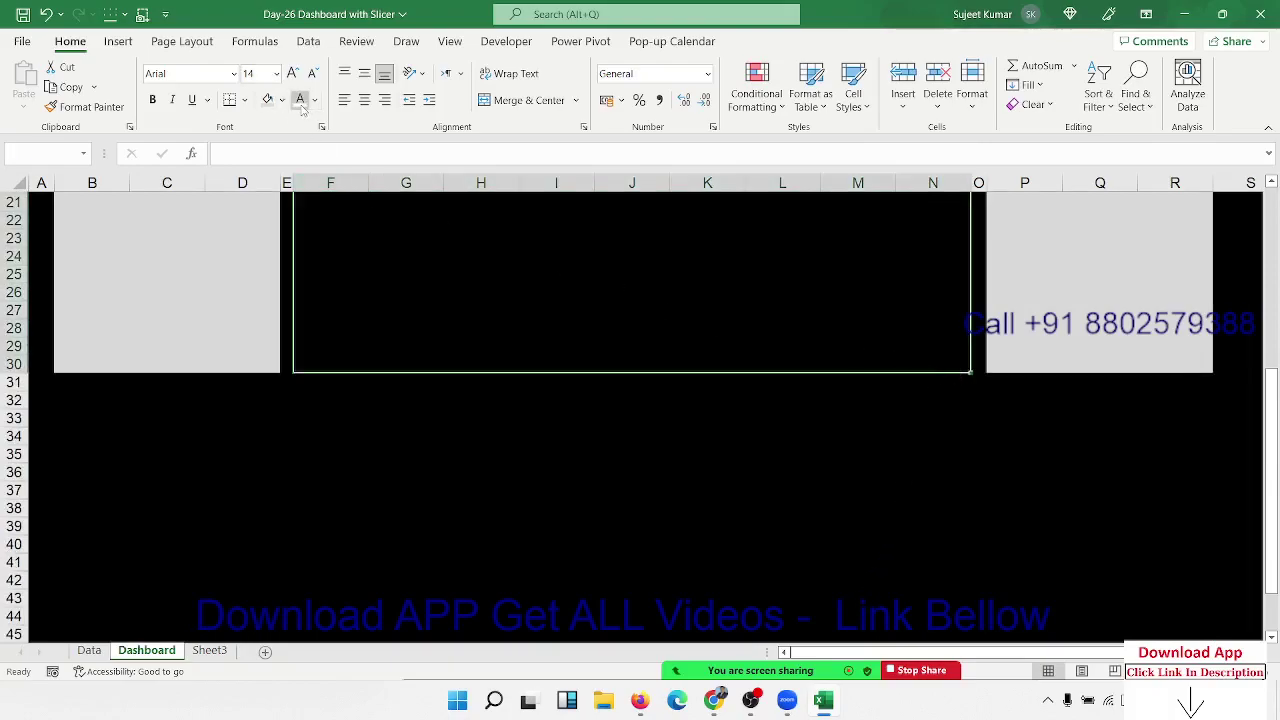
scroll(380, 343, up, 7)
click(331, 352)
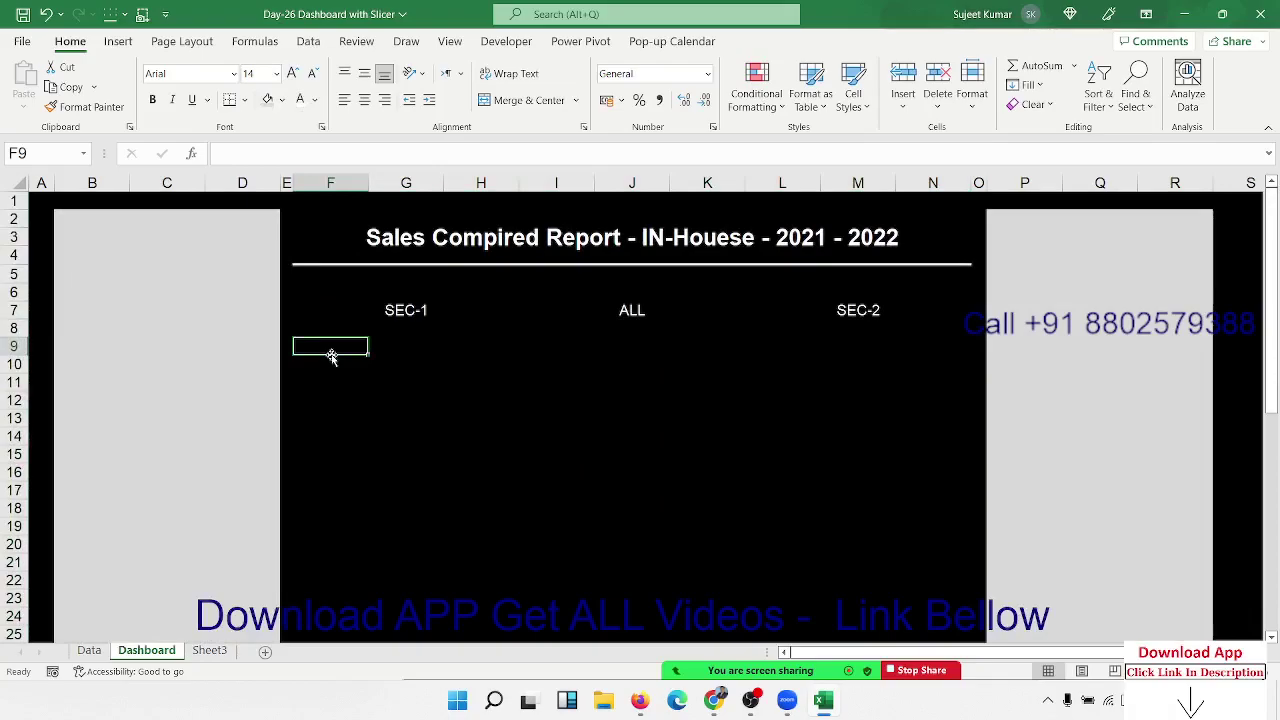
text(S)
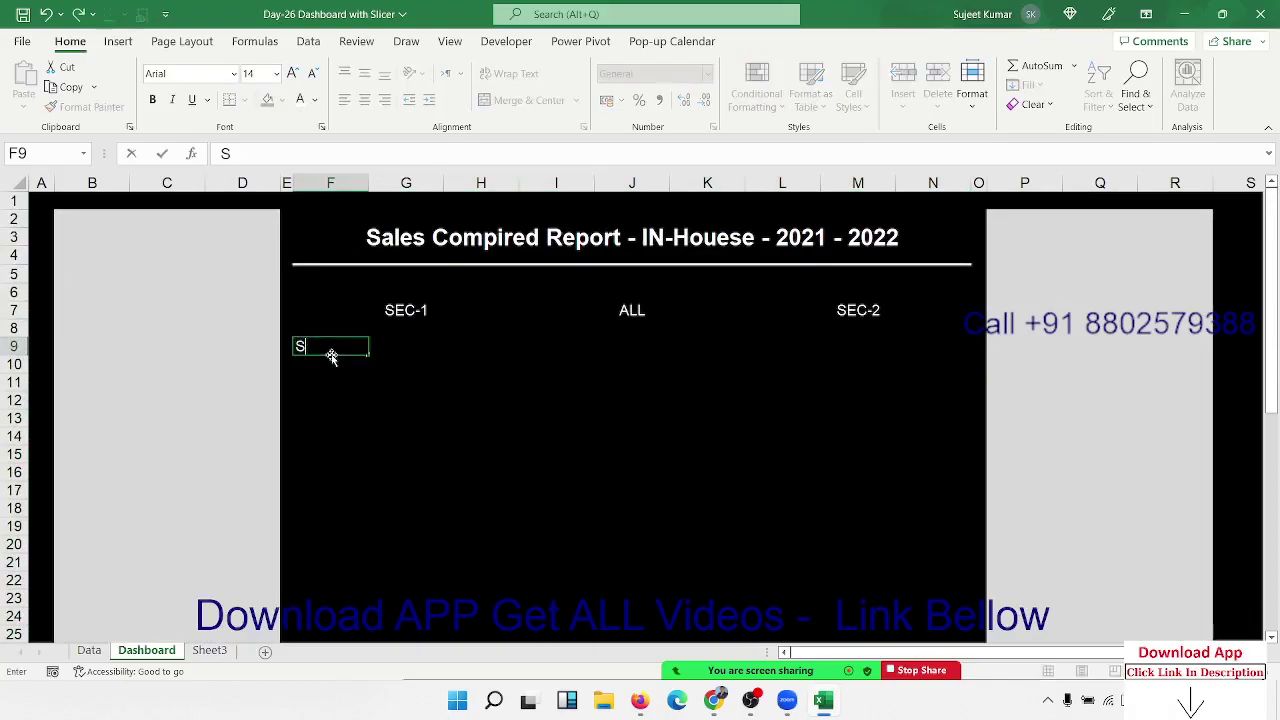
text(E)
key(BackSpace)
key(BackSpace)
text(CTC)
key(Tab)
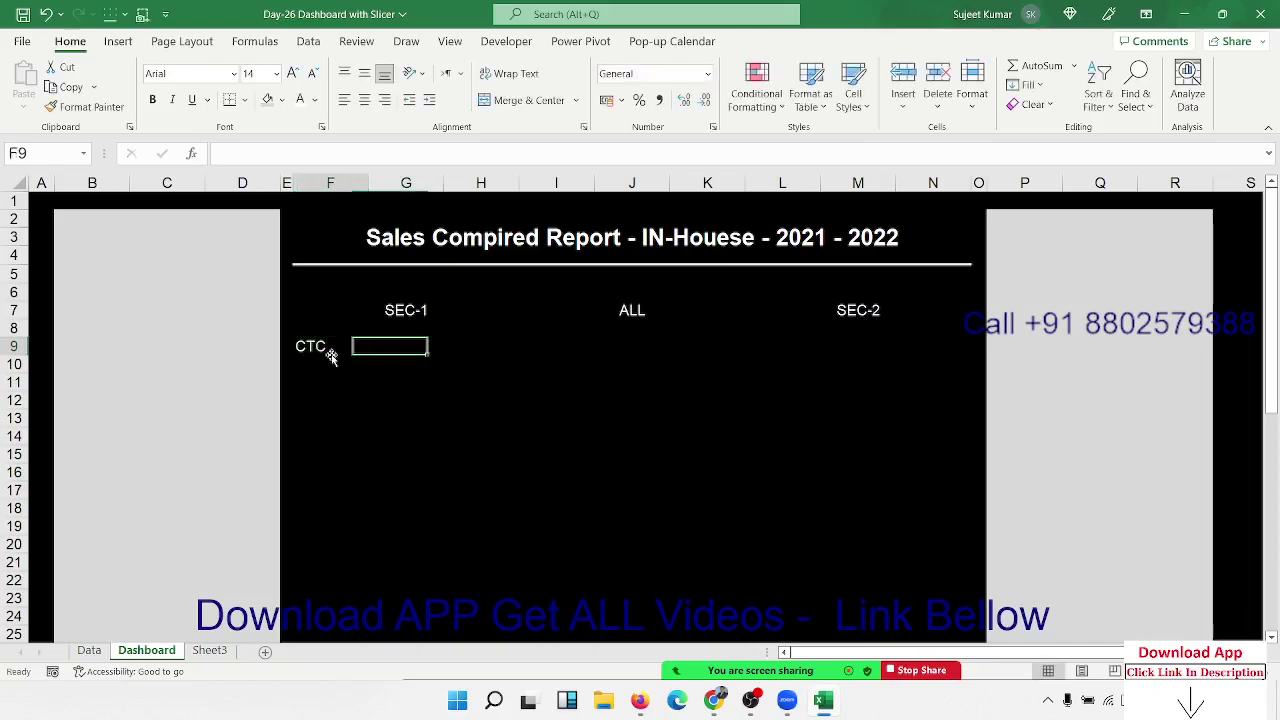
click(331, 353)
key(shift+Right)
key(Left)
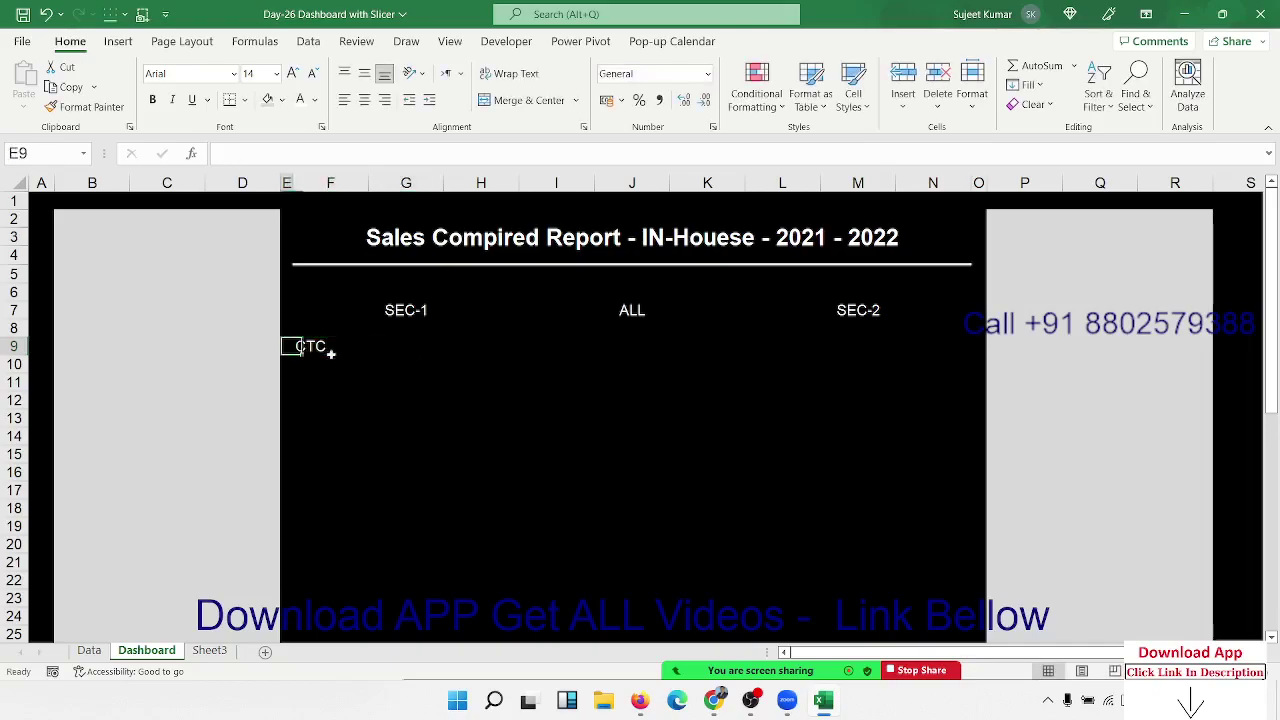
key(Right)
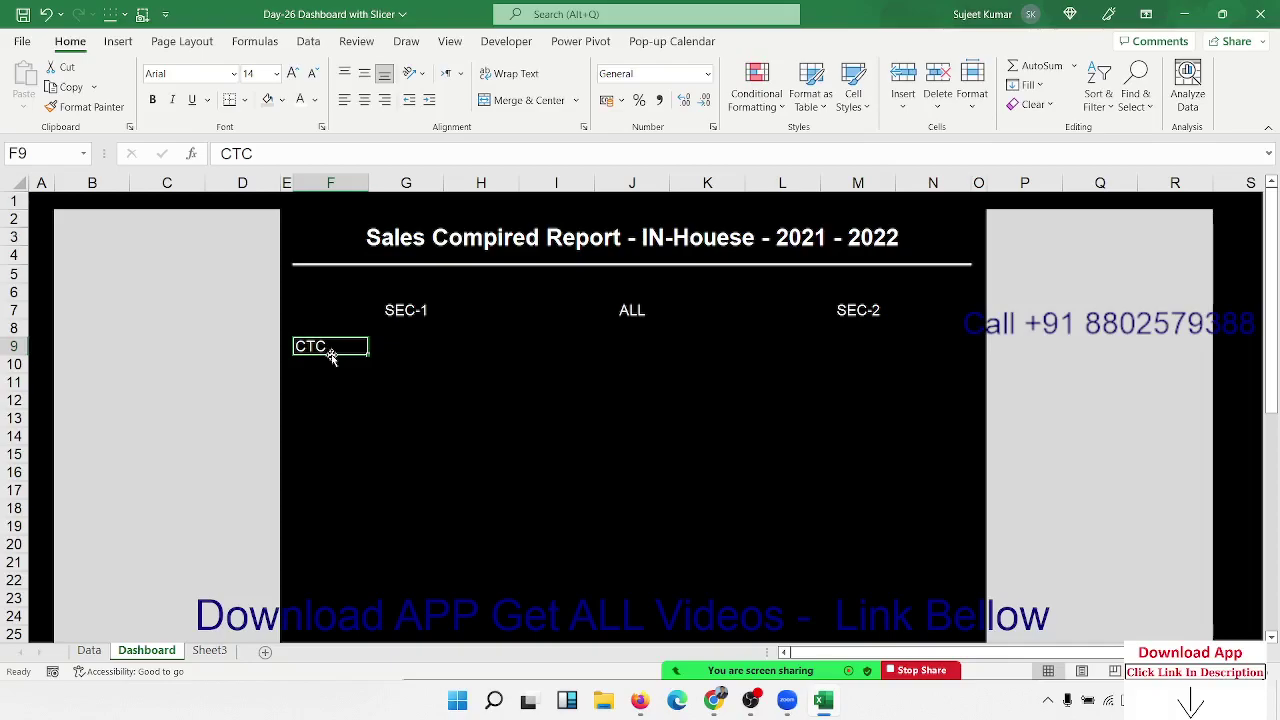
key(Right)
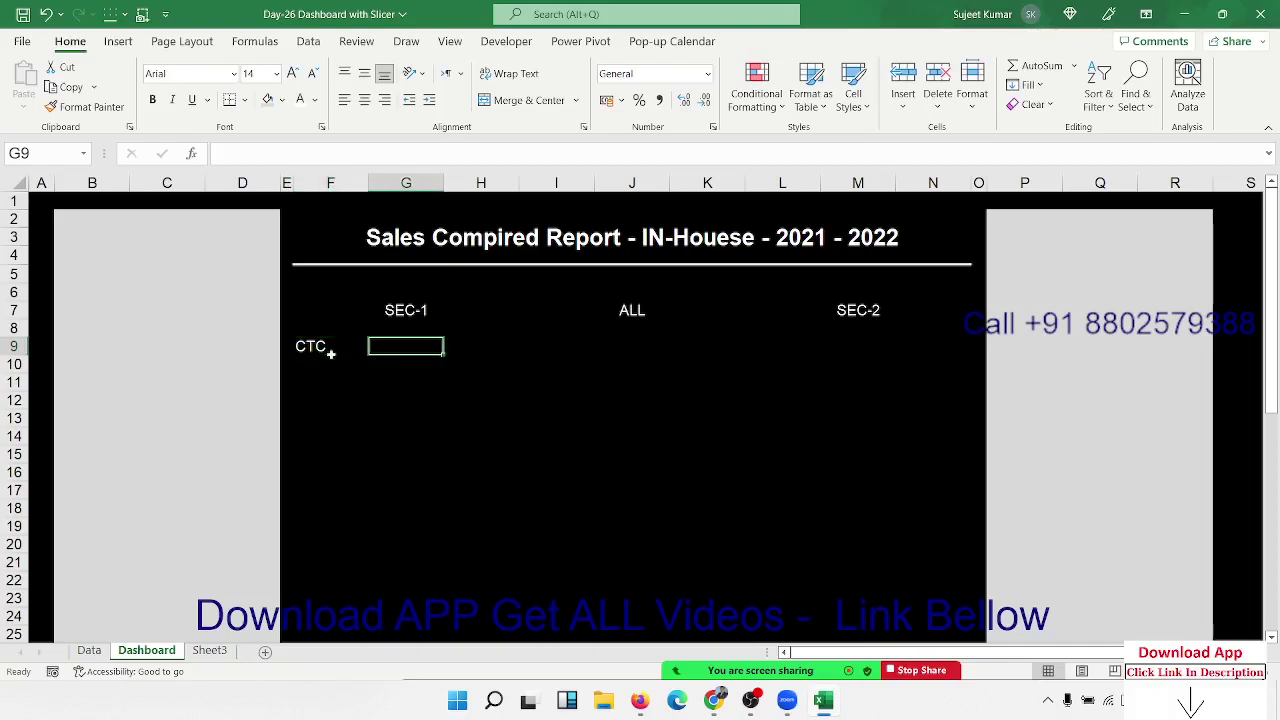
key(Left)
key(Right)
key(Left)
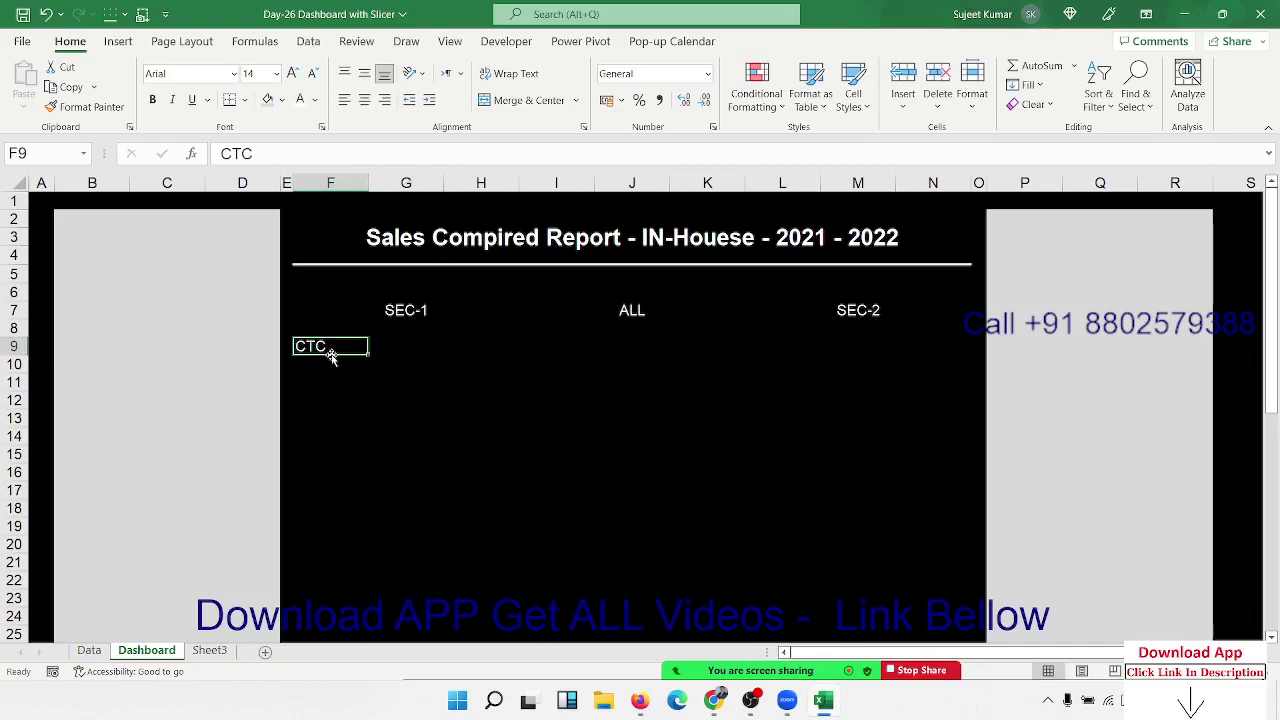
key(Delete)
text(T)
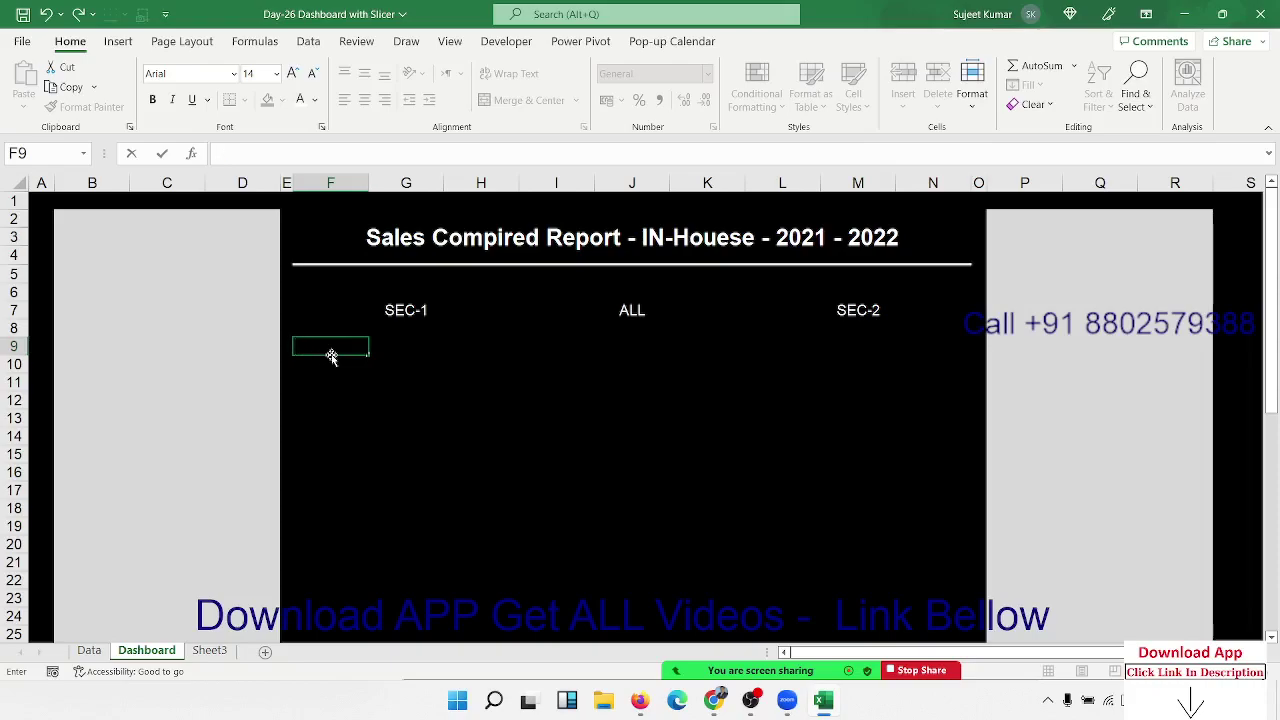
text(TOTL)
key(BackSpace)
text(A)
key(BackSpace)
key(BackSpace)
key(BackSpace)
text(EM)
key(BackSpace)
key(BackSpace)
key(BackSpace)
text(M)
key(Tab)
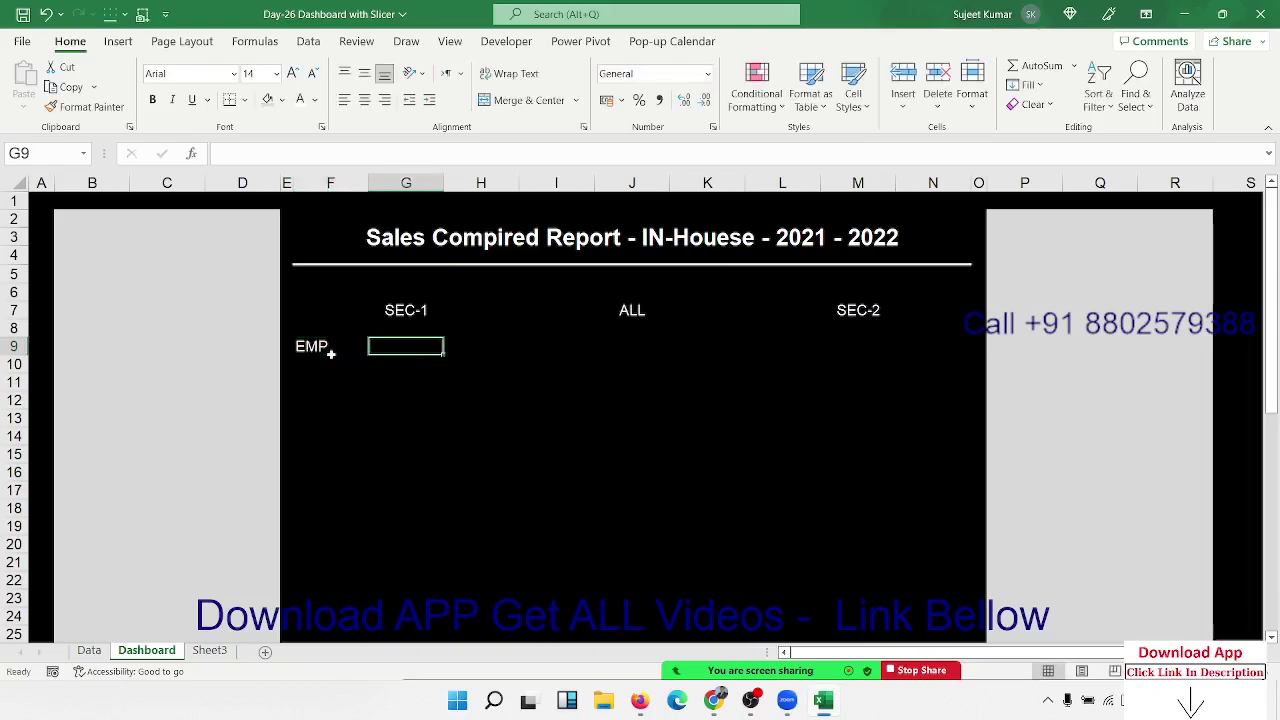
text(CTC)
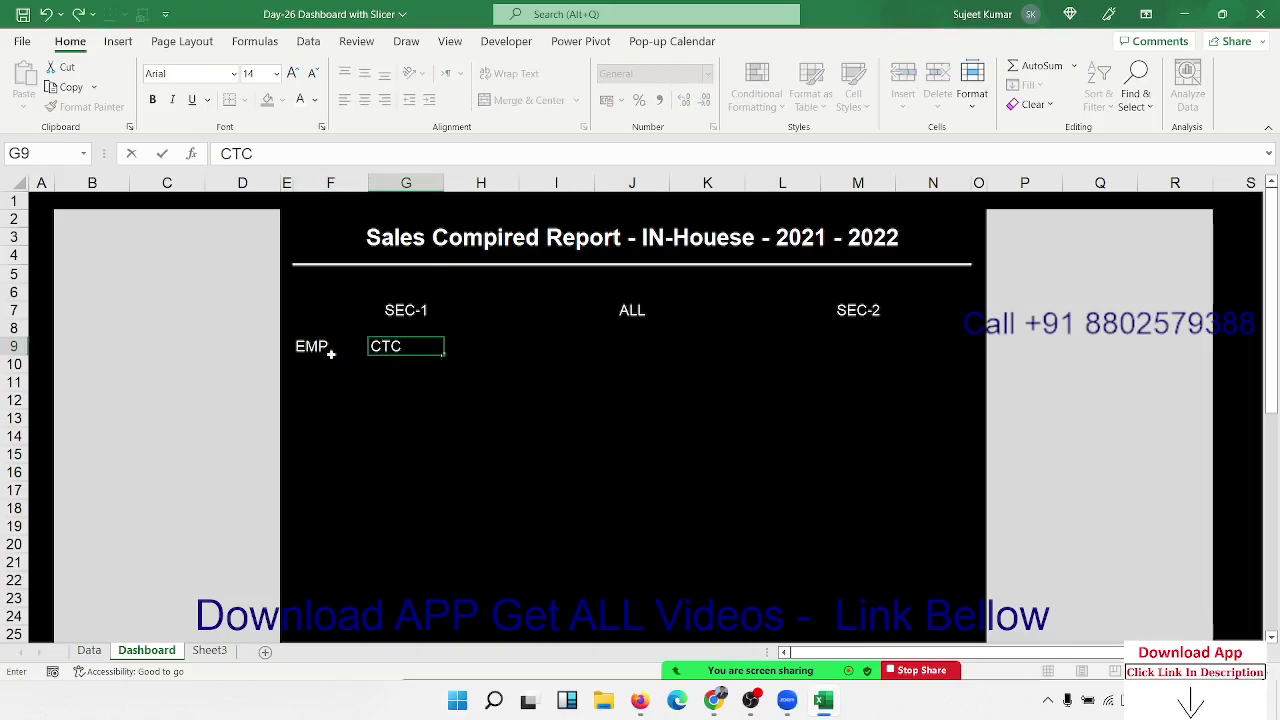
key(Tab)
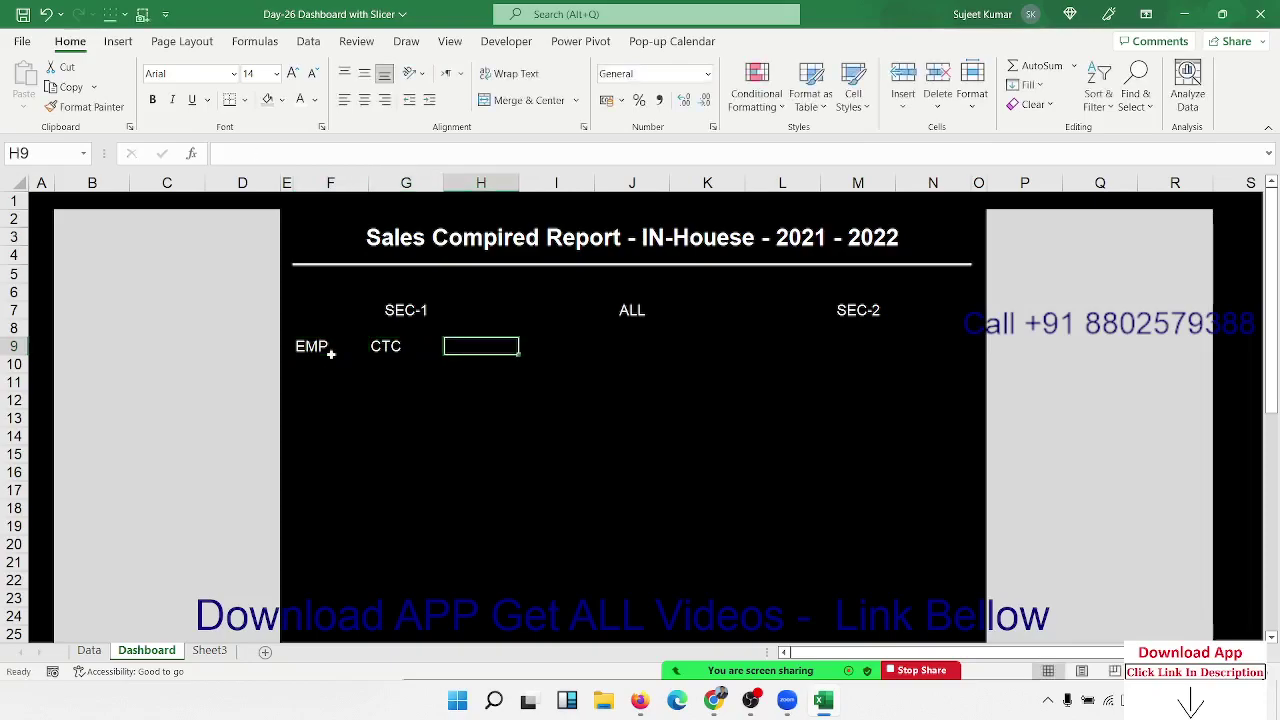
key(Left)
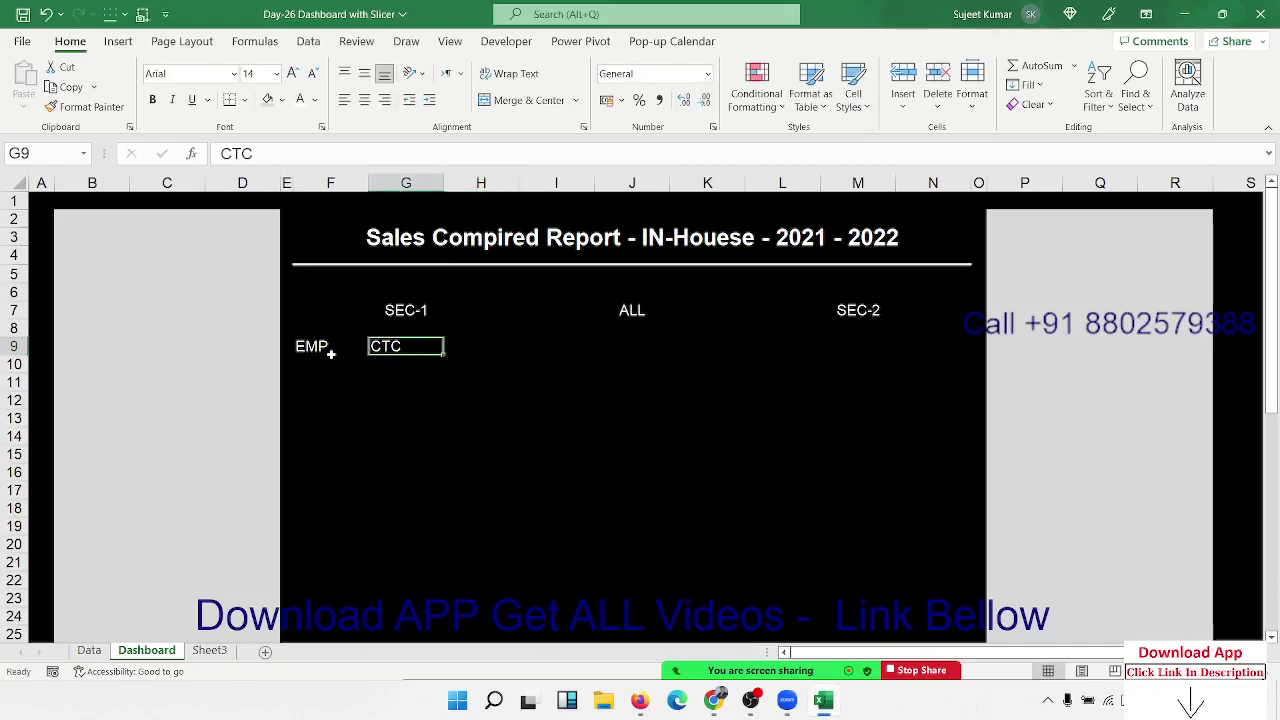
key(Left)
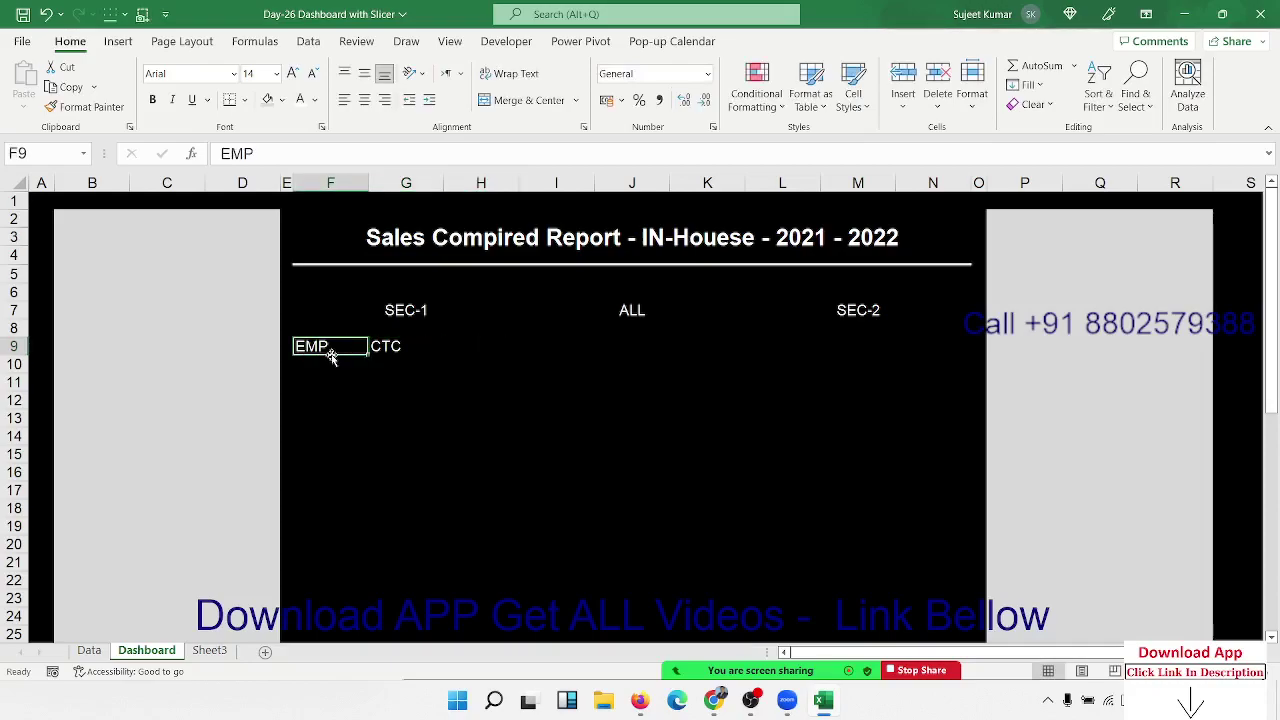
click(331, 358)
key(Up)
key(Delete)
key(Right)
key(Delete)
key(Up)
key(Down)
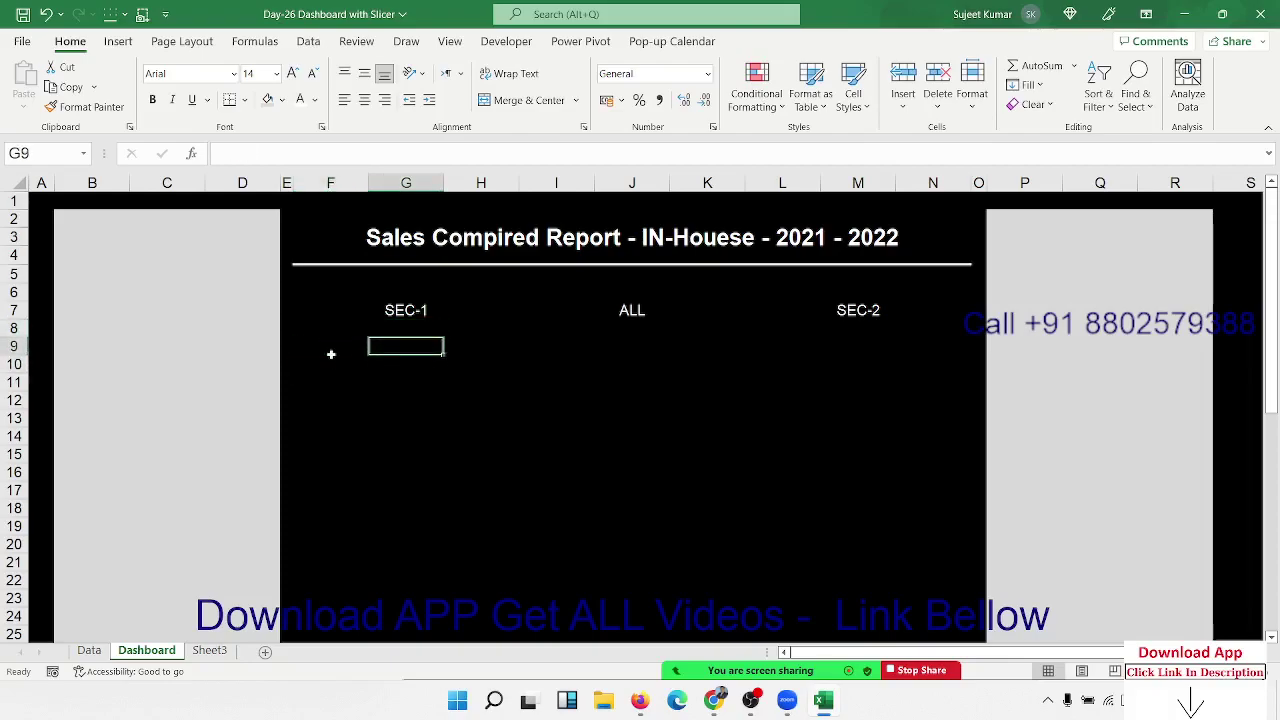
Enter EMP in G8 as white, centred text.
key(Up)
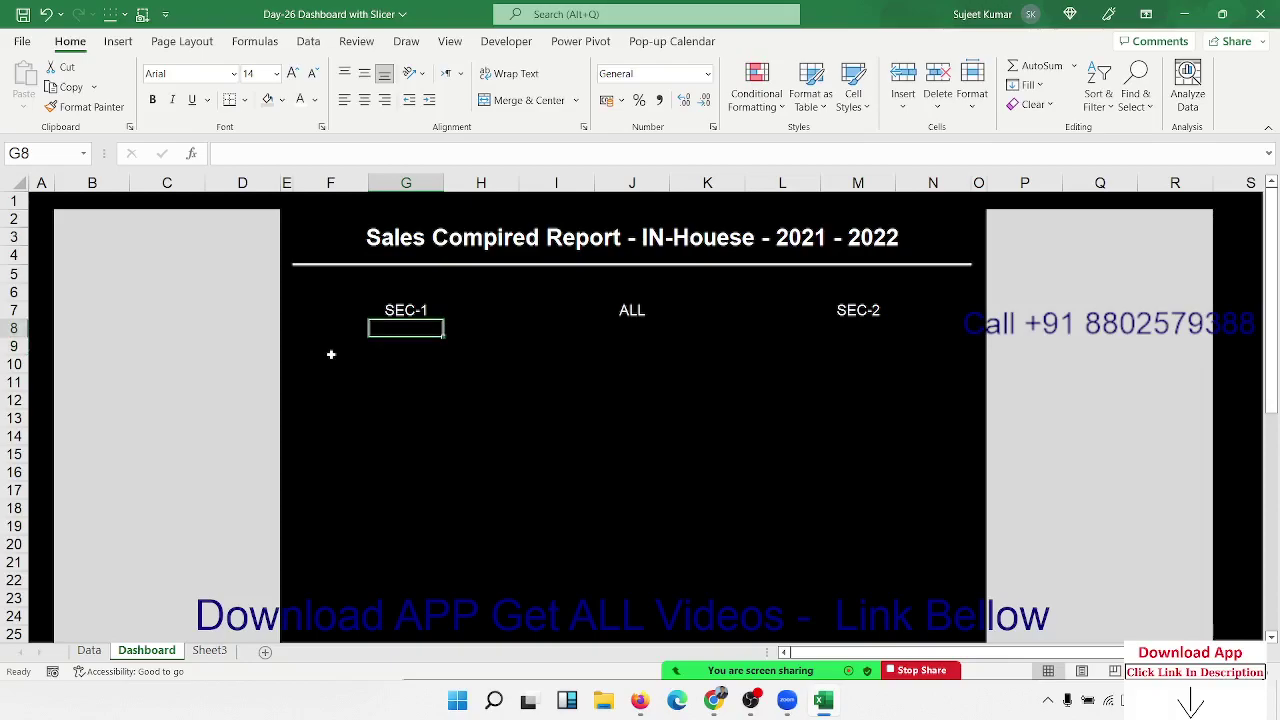
text(EMP)
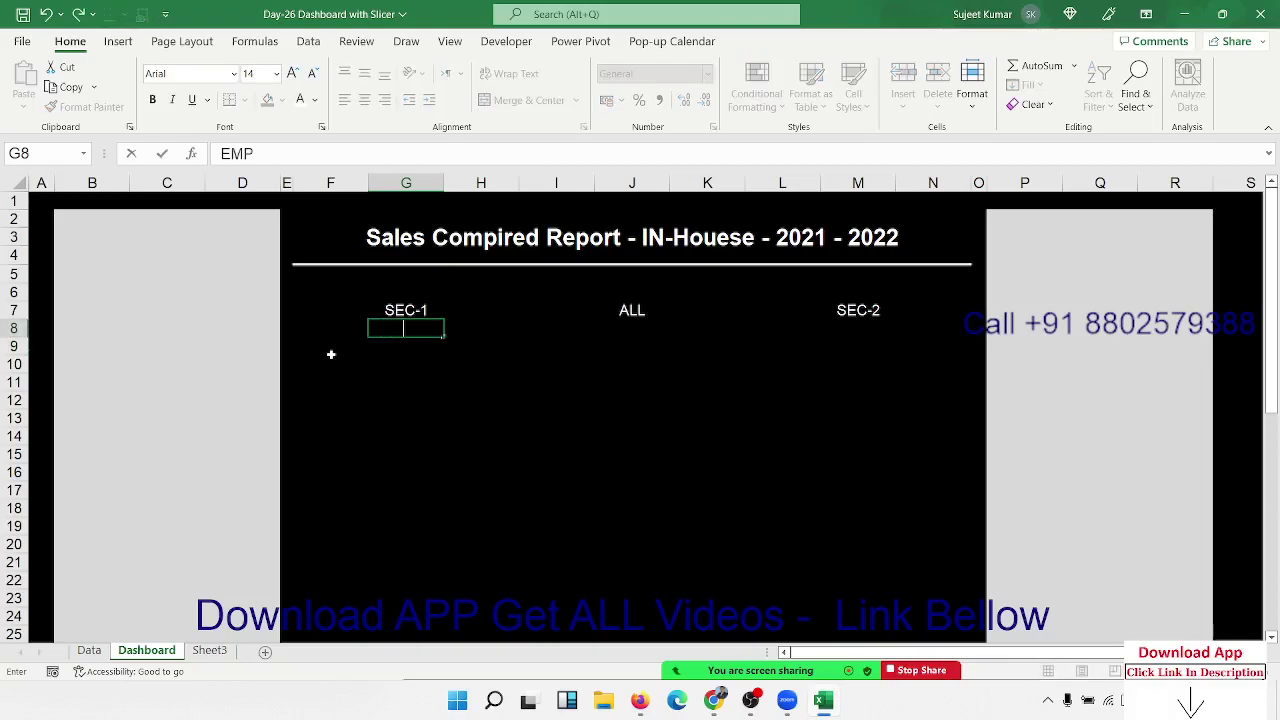
key(ctrl+Return)
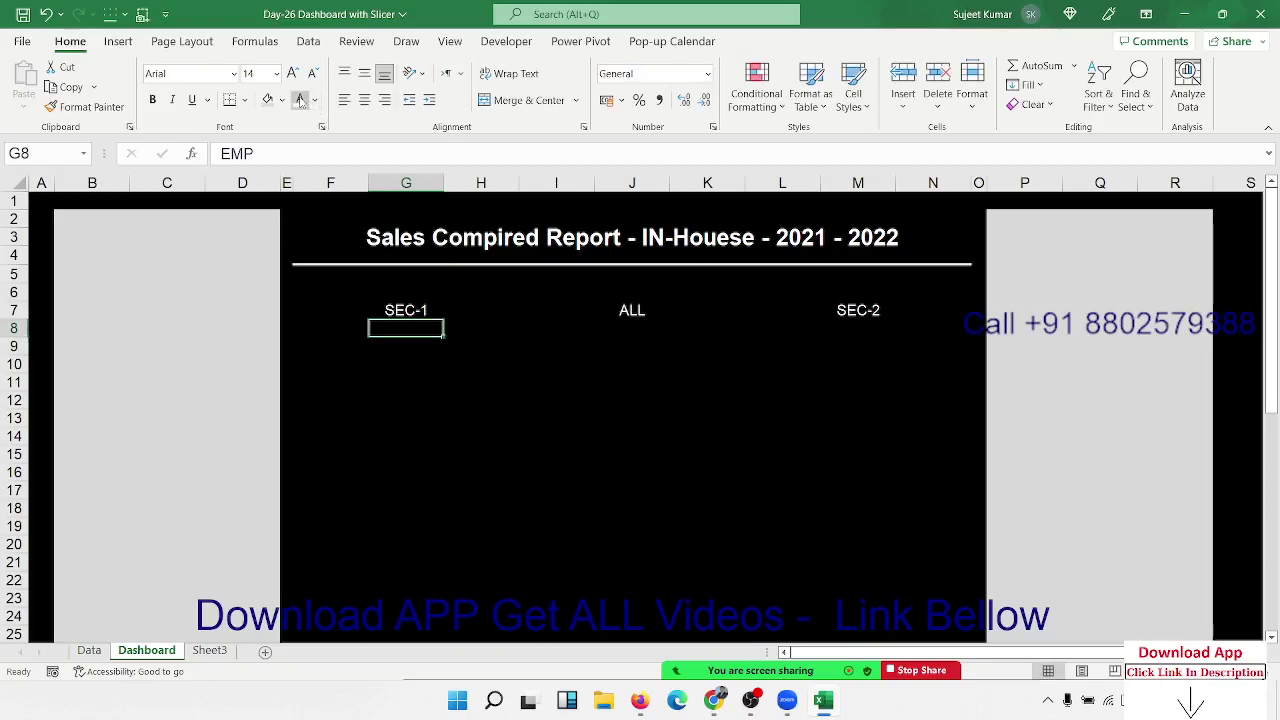
click(300, 99)
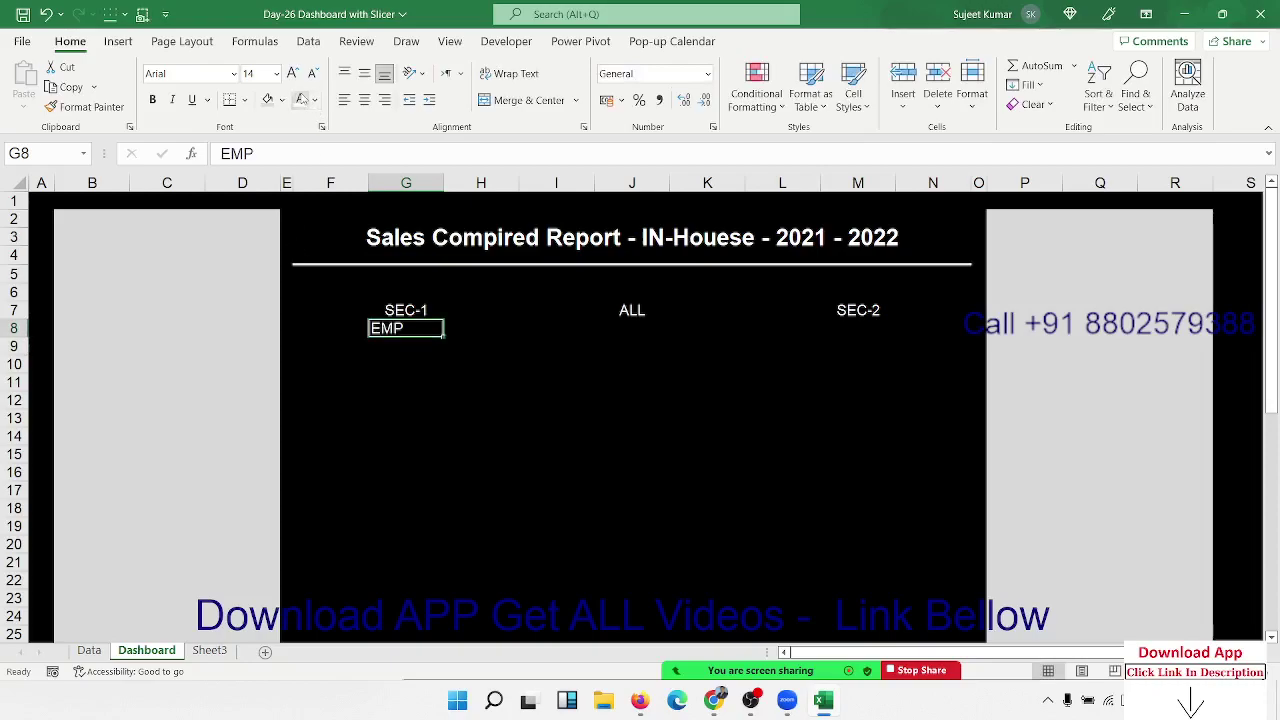
click(365, 101)
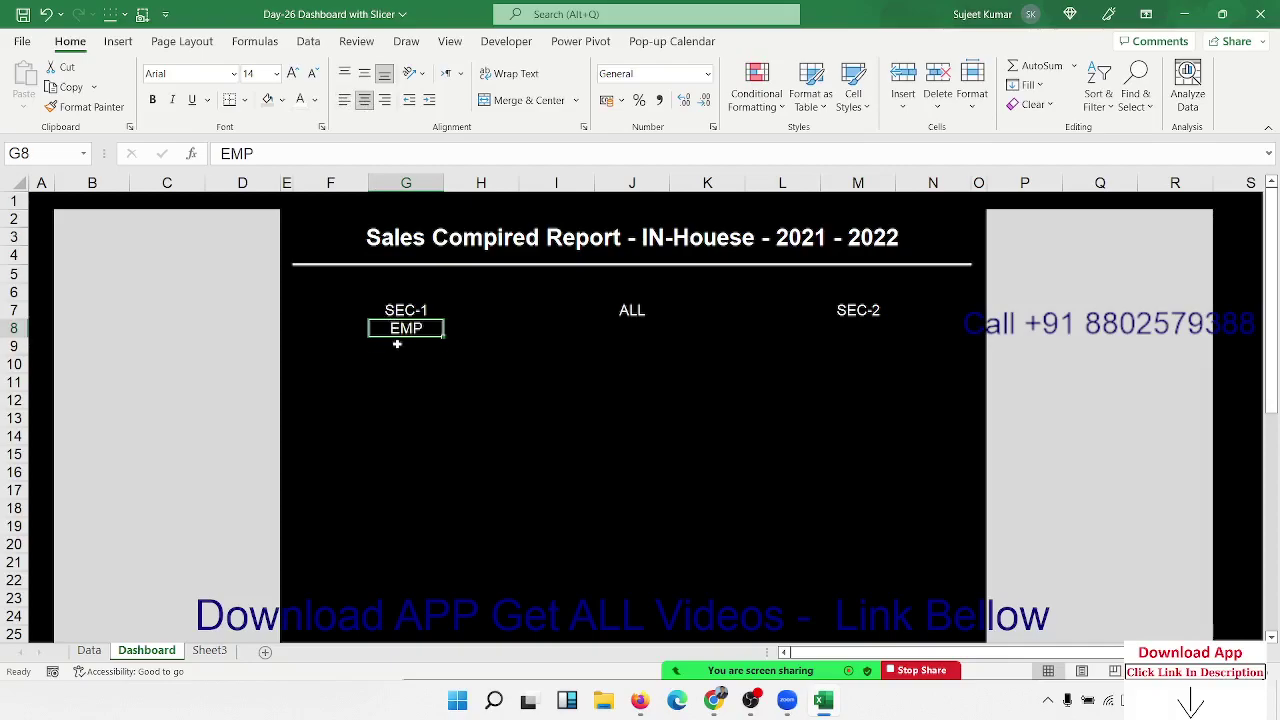
click(397, 345)
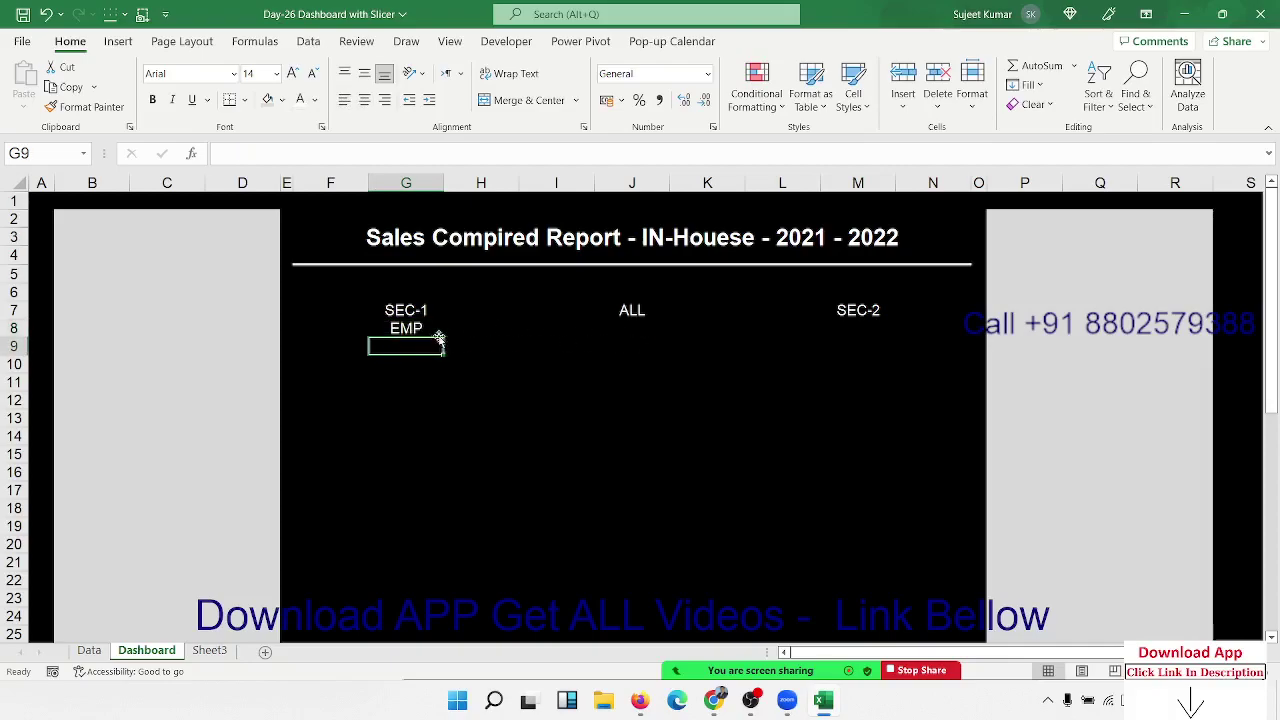
Copy the EMP label beneath the ALL and SEC-2 headings in J8 and M8.
click(418, 330)
key(ctrl+c)
key(Right)
key(Right)
key(Right)
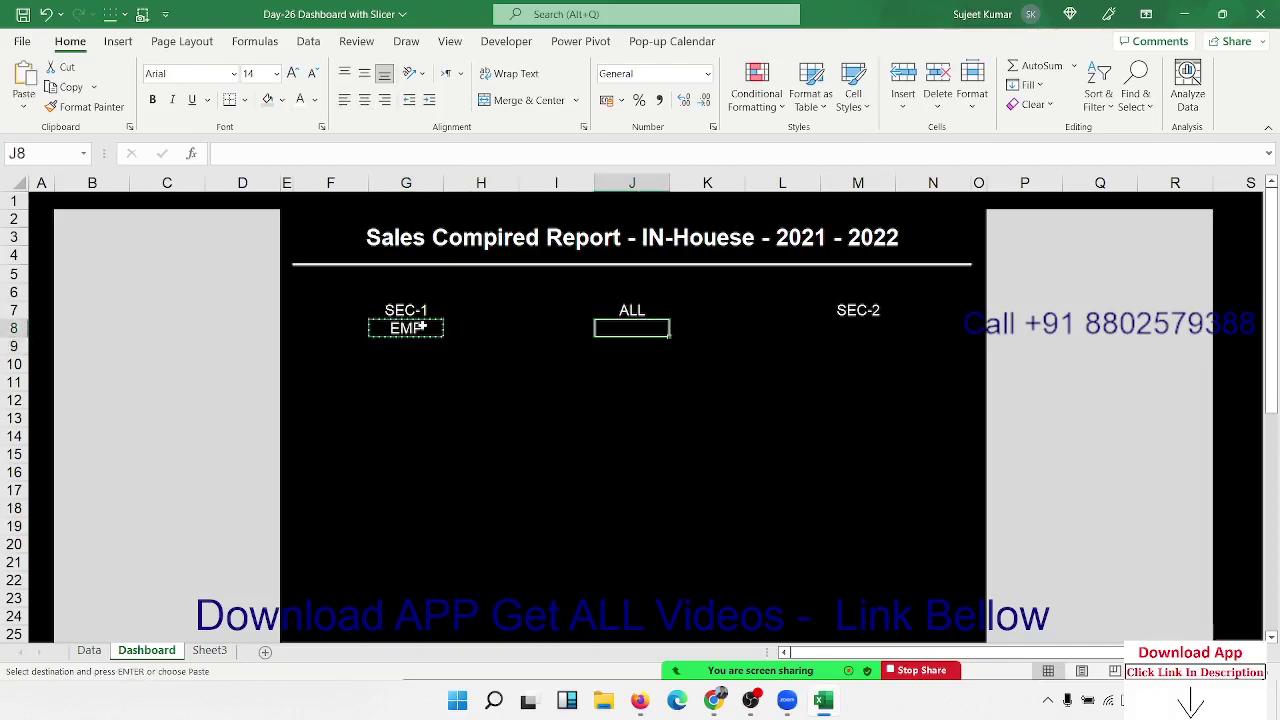
key(ctrl+v)
key(Right)
key(Right)
key(Right)
key(ctrl+v)
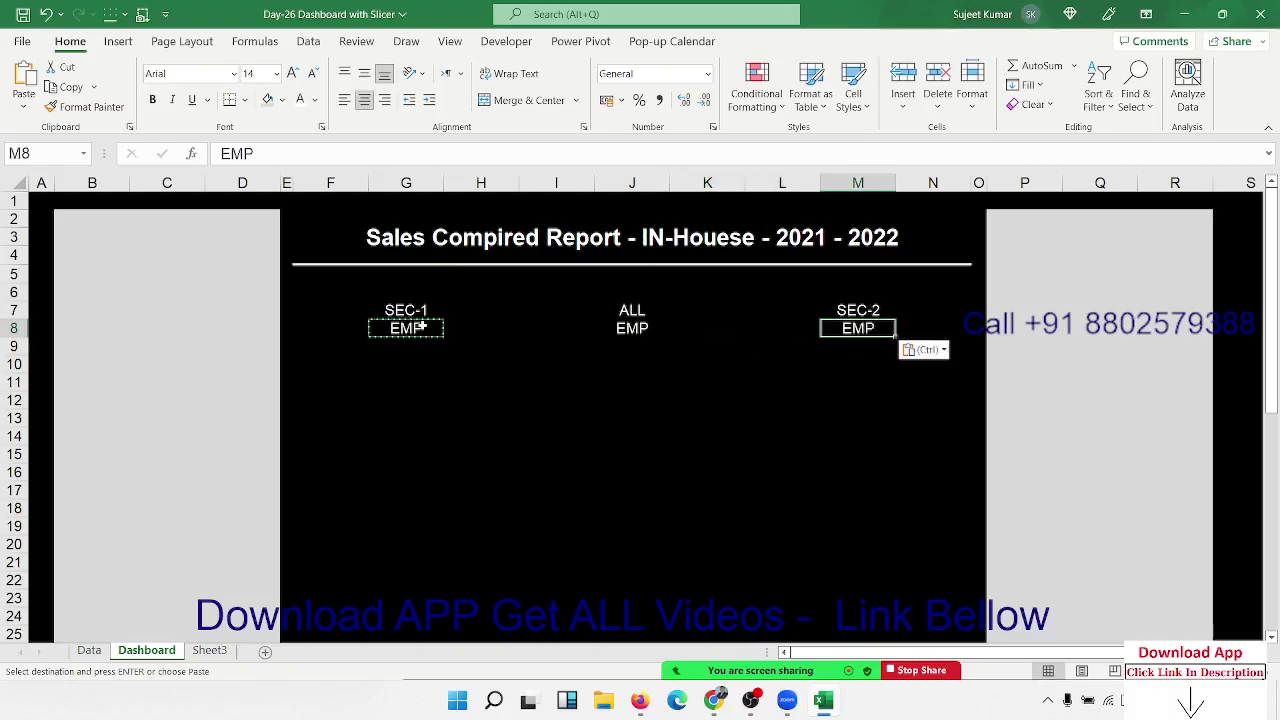
key(Escape)
key(Down)
key(Down)
key(Left)
key(Left)
key(Left)
key(Left)
key(Left)
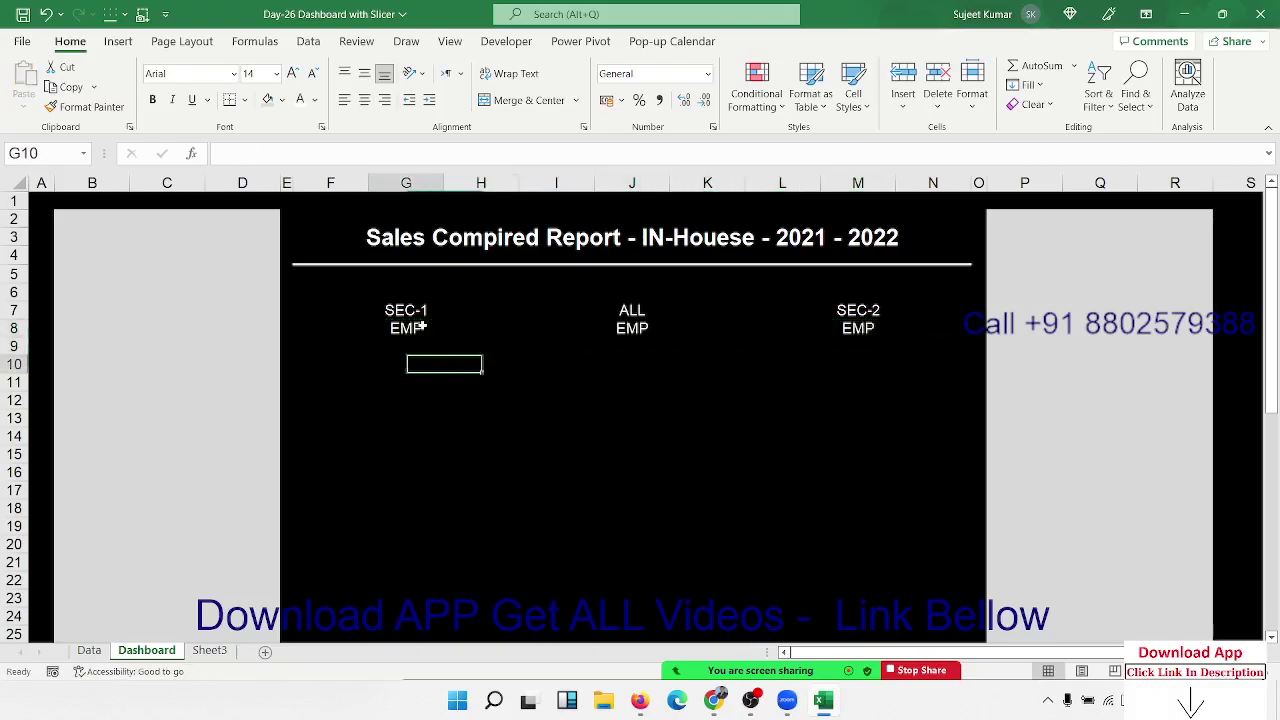
key(Left)
key(Left)
Fill F10:H10 grey, merge it, and enter bold black CTC centred in the band.
key(Right)
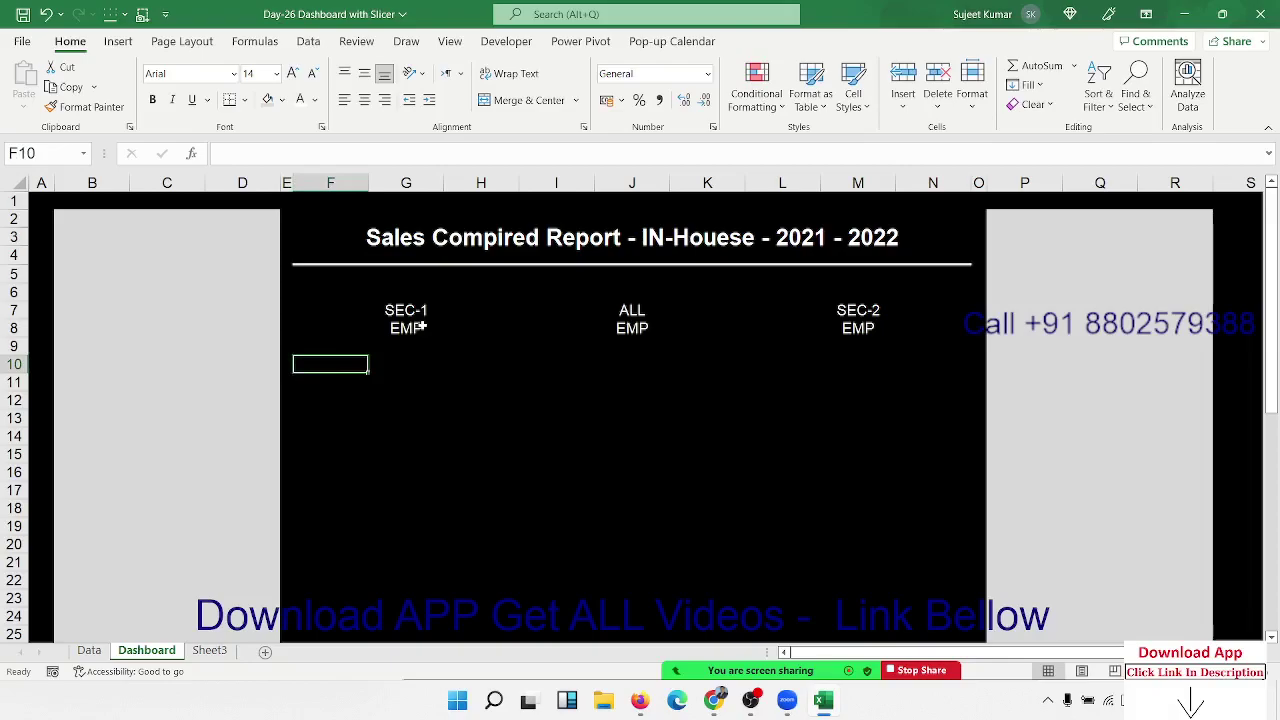
key(shift+Right)
key(shift+Right)
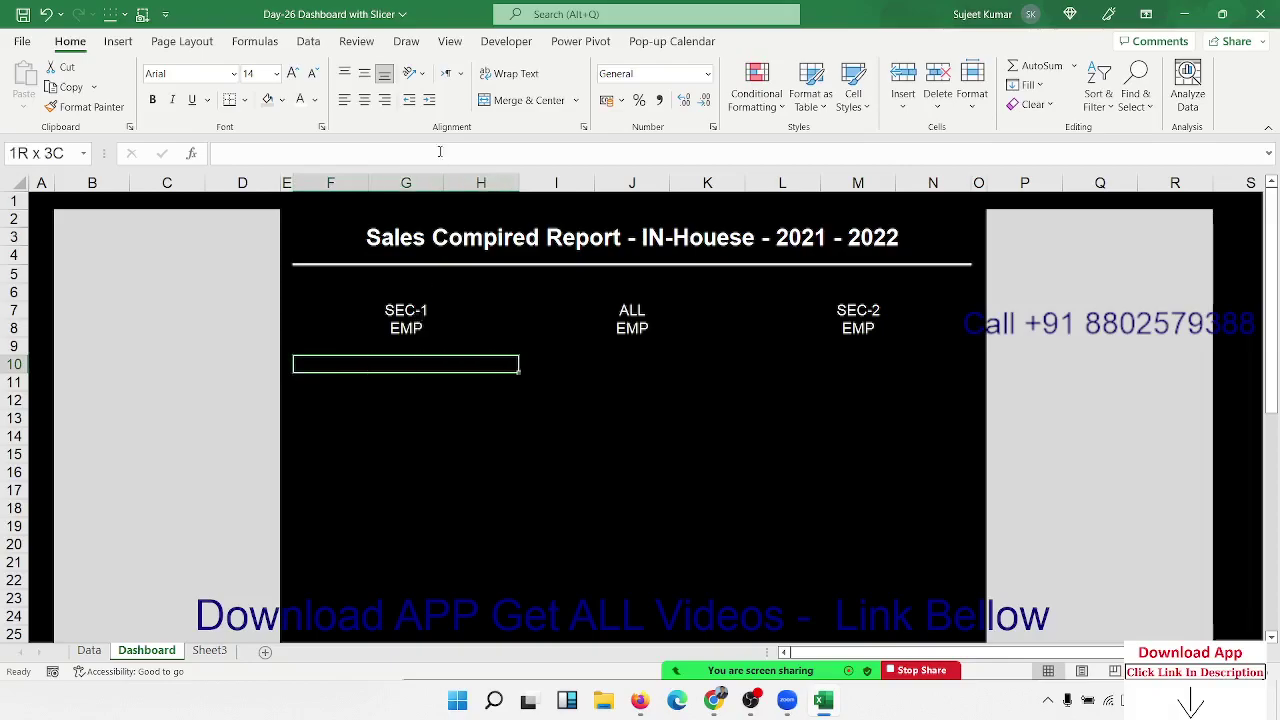
click(268, 101)
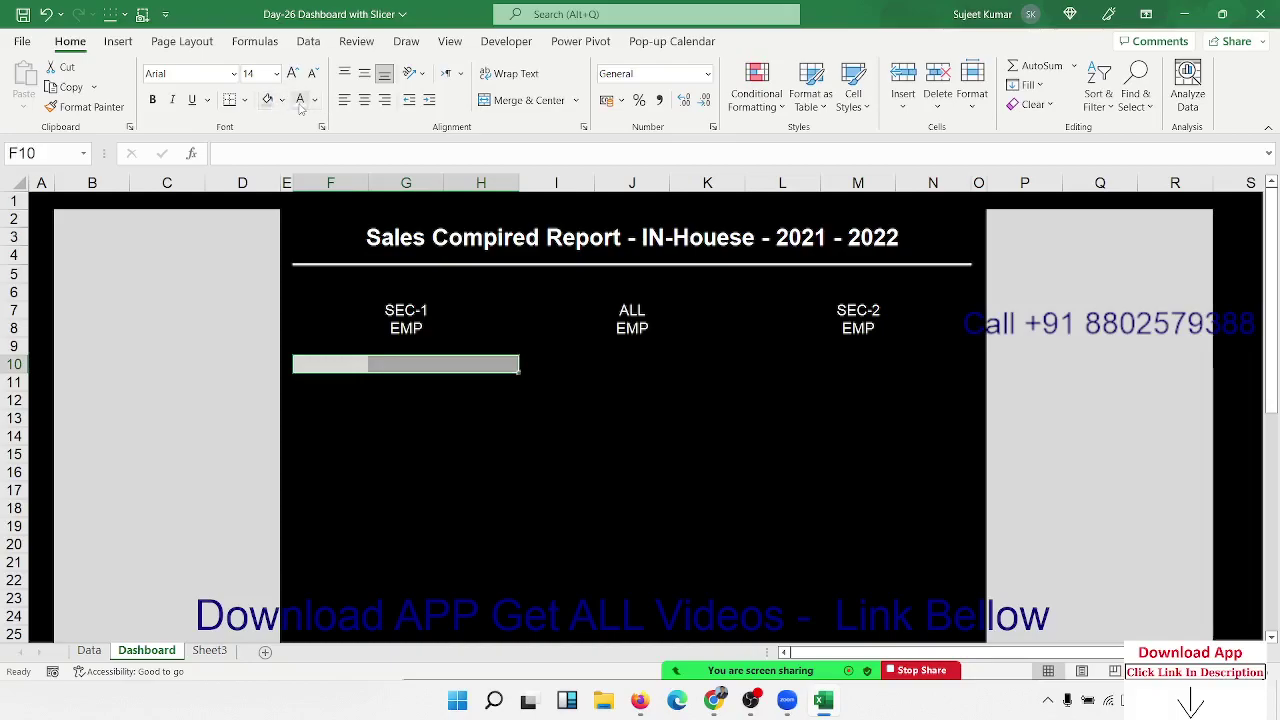
click(315, 101)
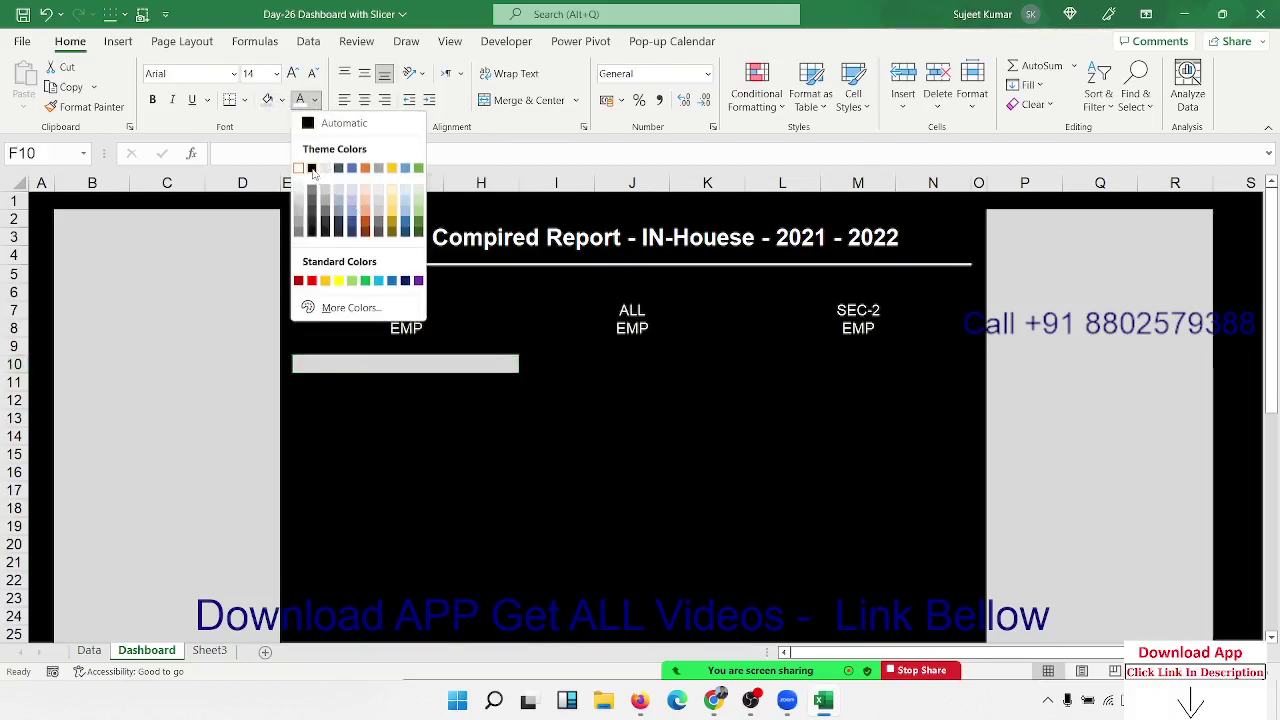
click(308, 168)
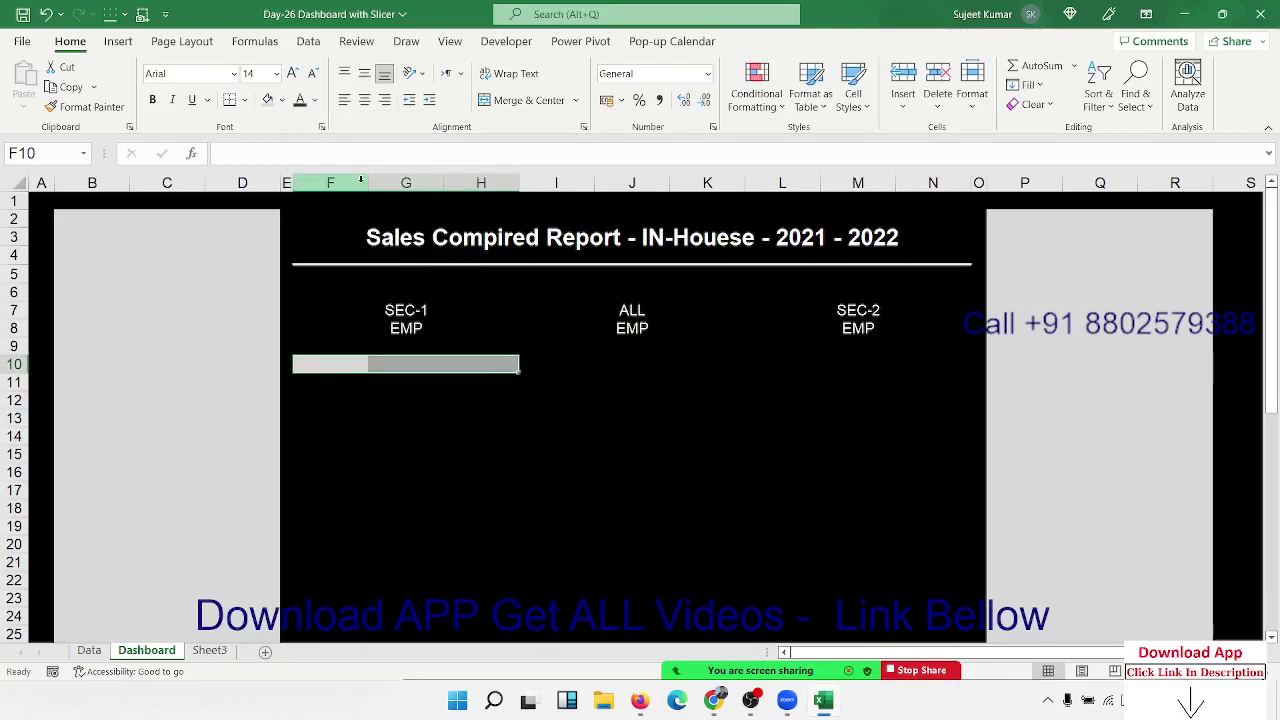
click(510, 102)
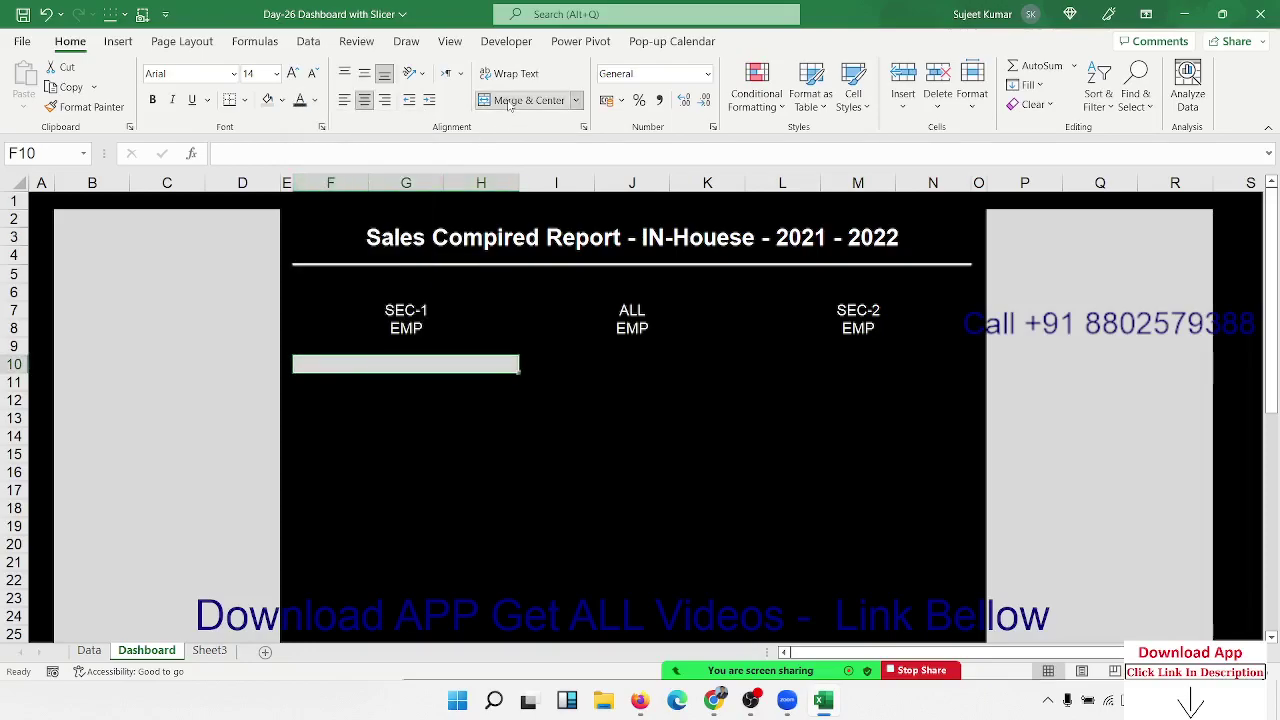
text(C)
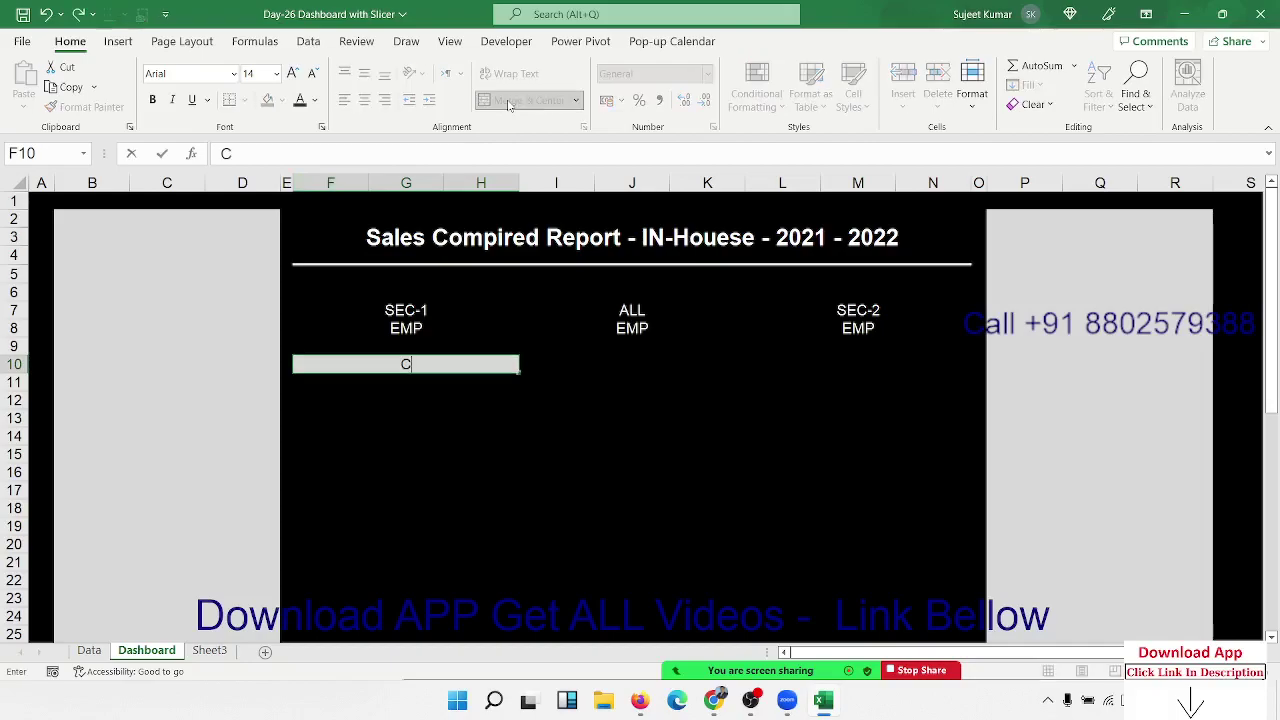
text(TC)
key(Return)
key(Up)
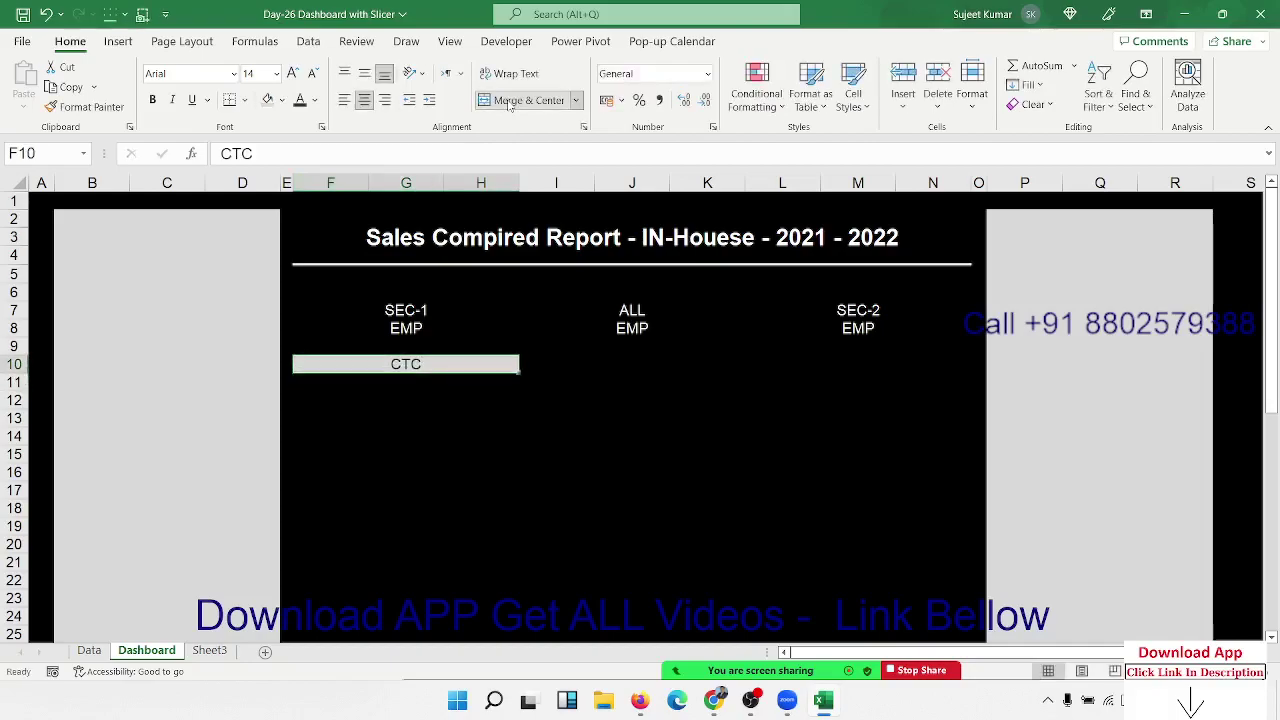
key(ctrl+b)
key(Down)
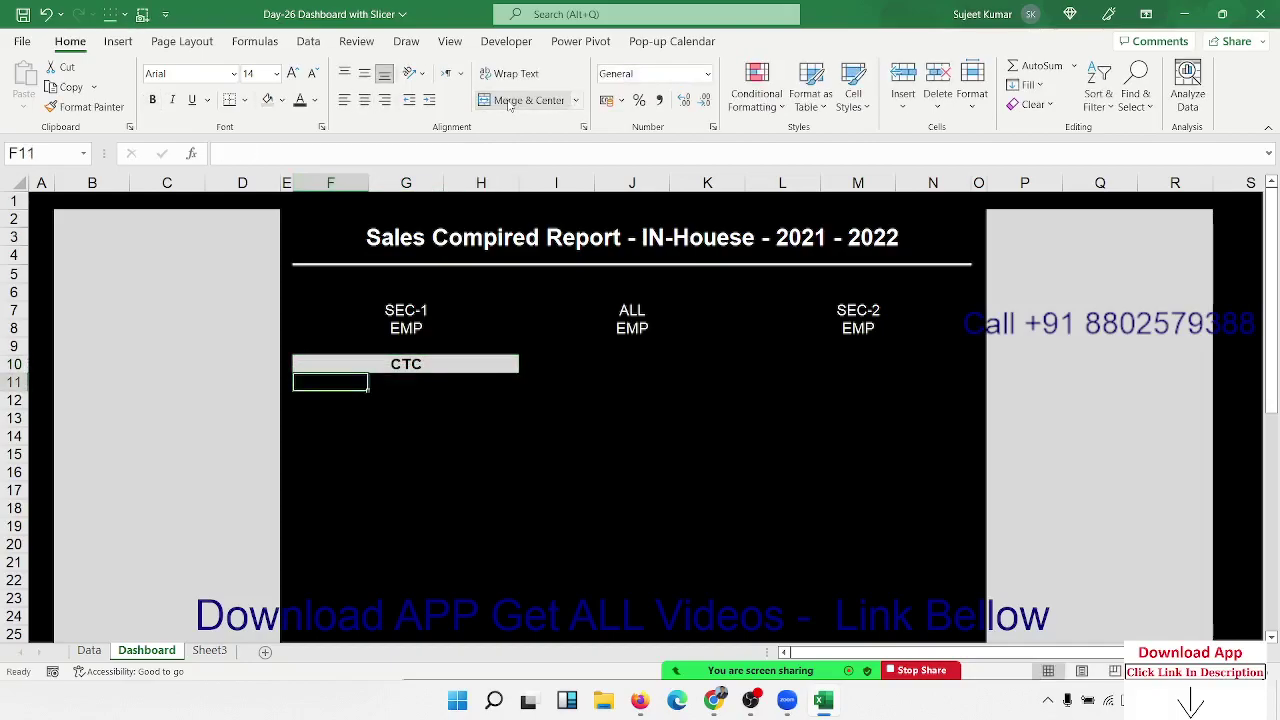
Enter the labels Total, MAX and MIN in F11, G11 and H11.
text(Total)
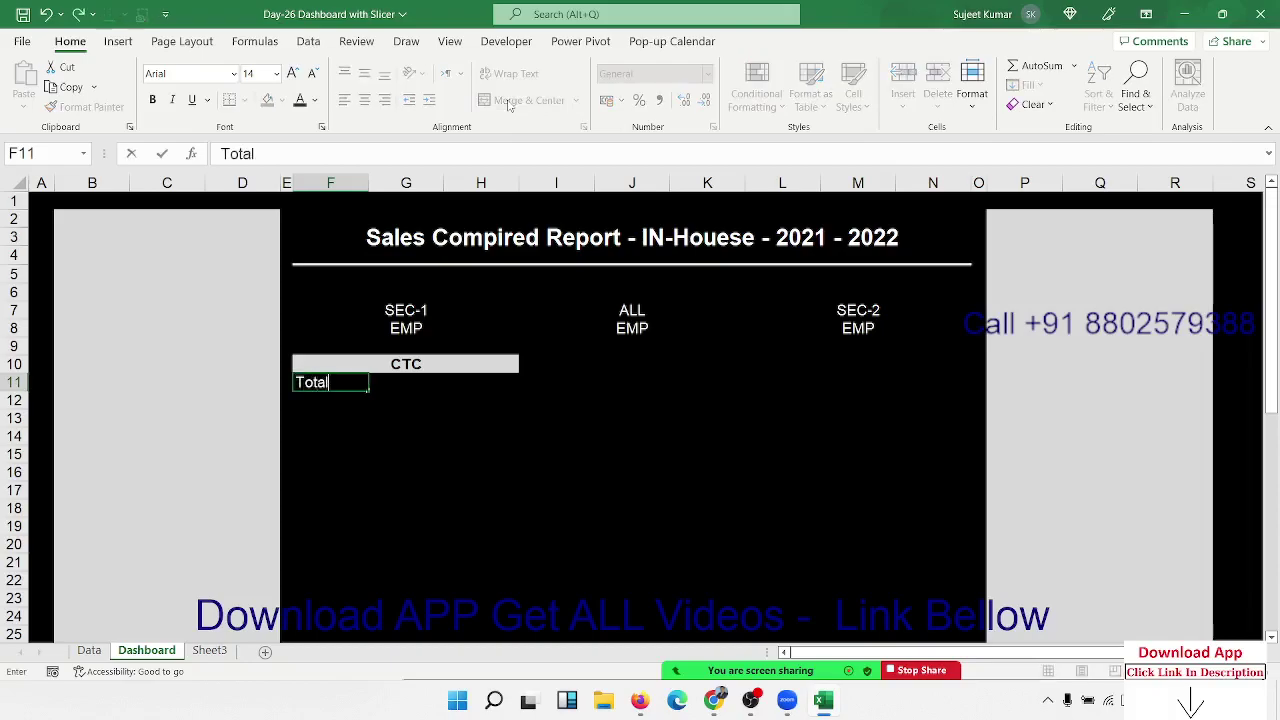
key(Tab)
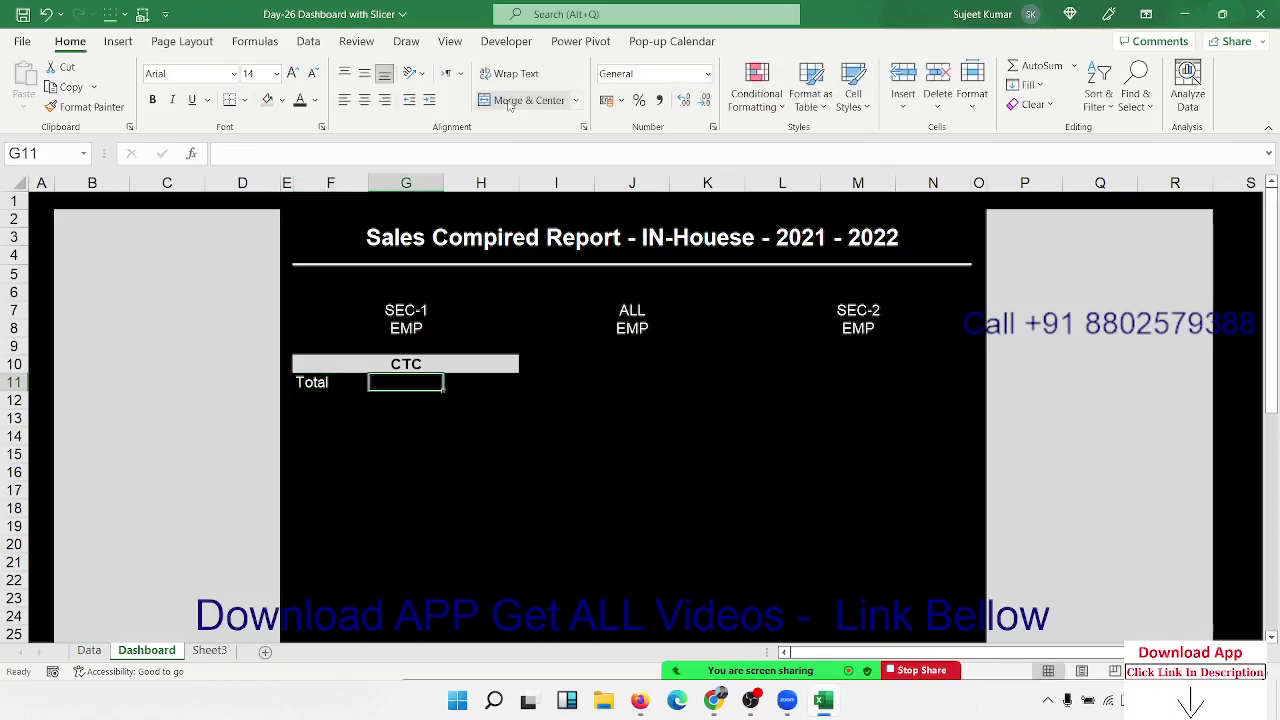
text(MAX)
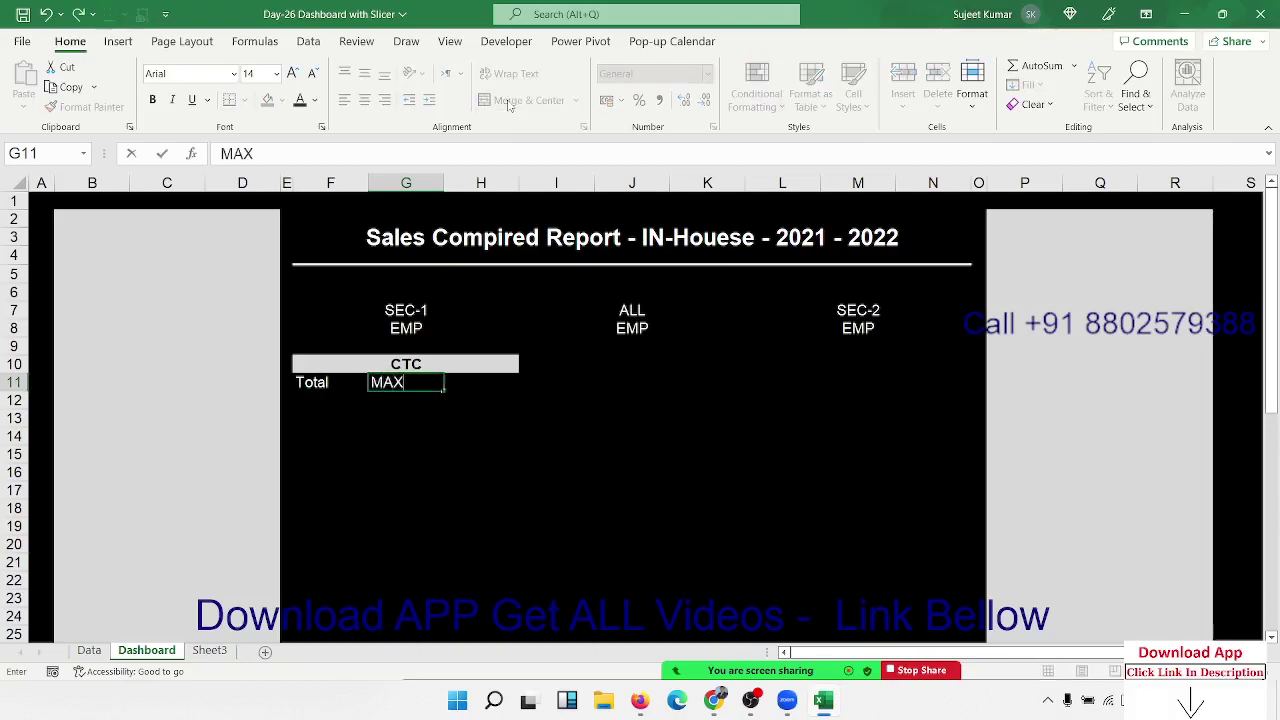
key(Tab)
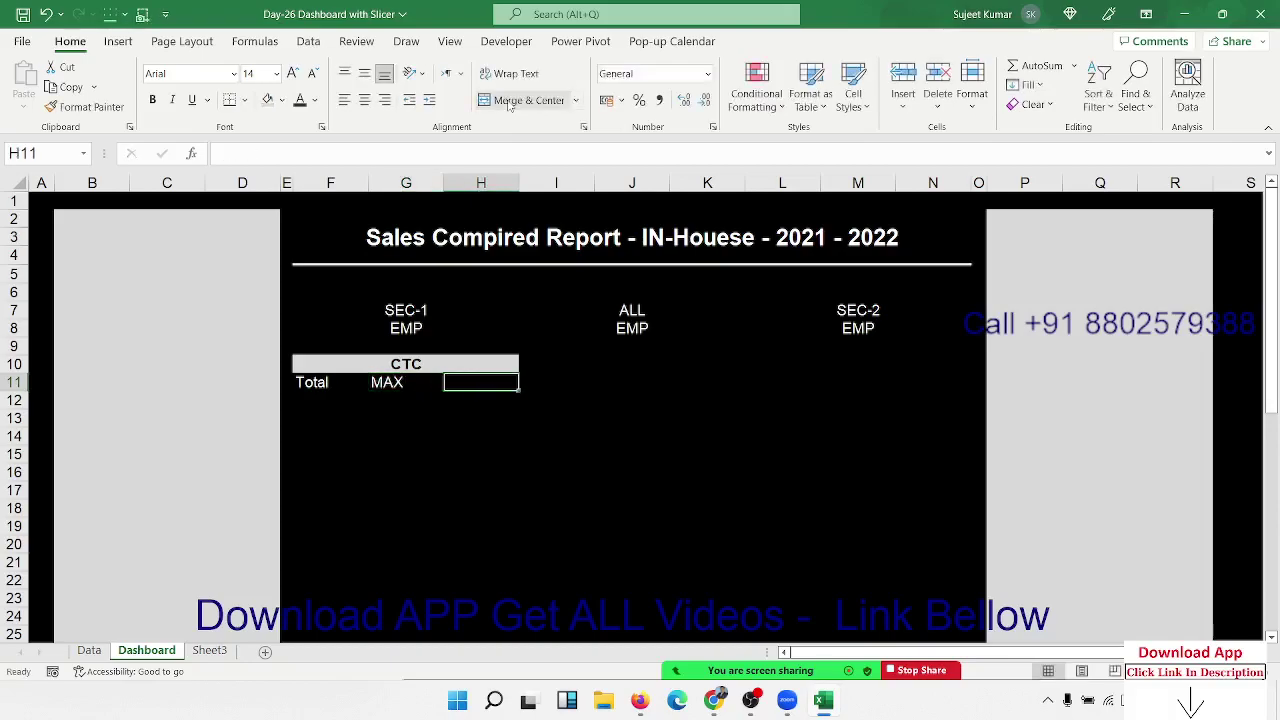
text(MIN)
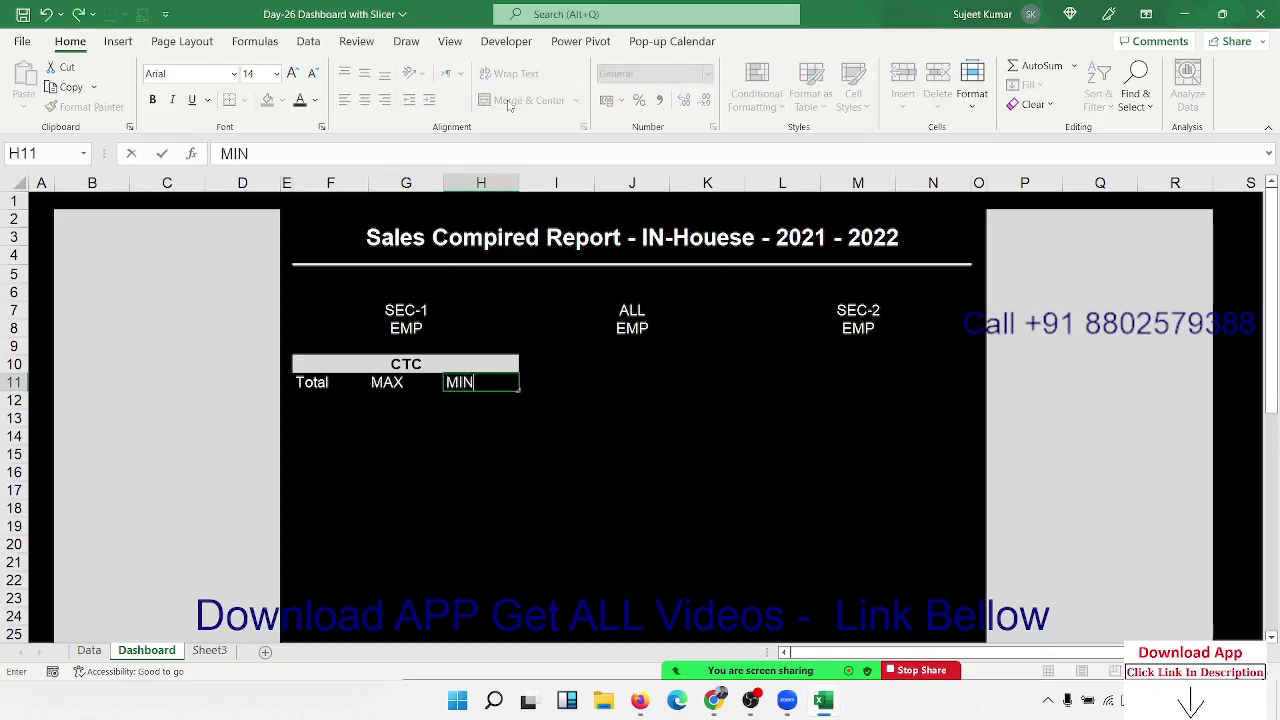
key(Tab)
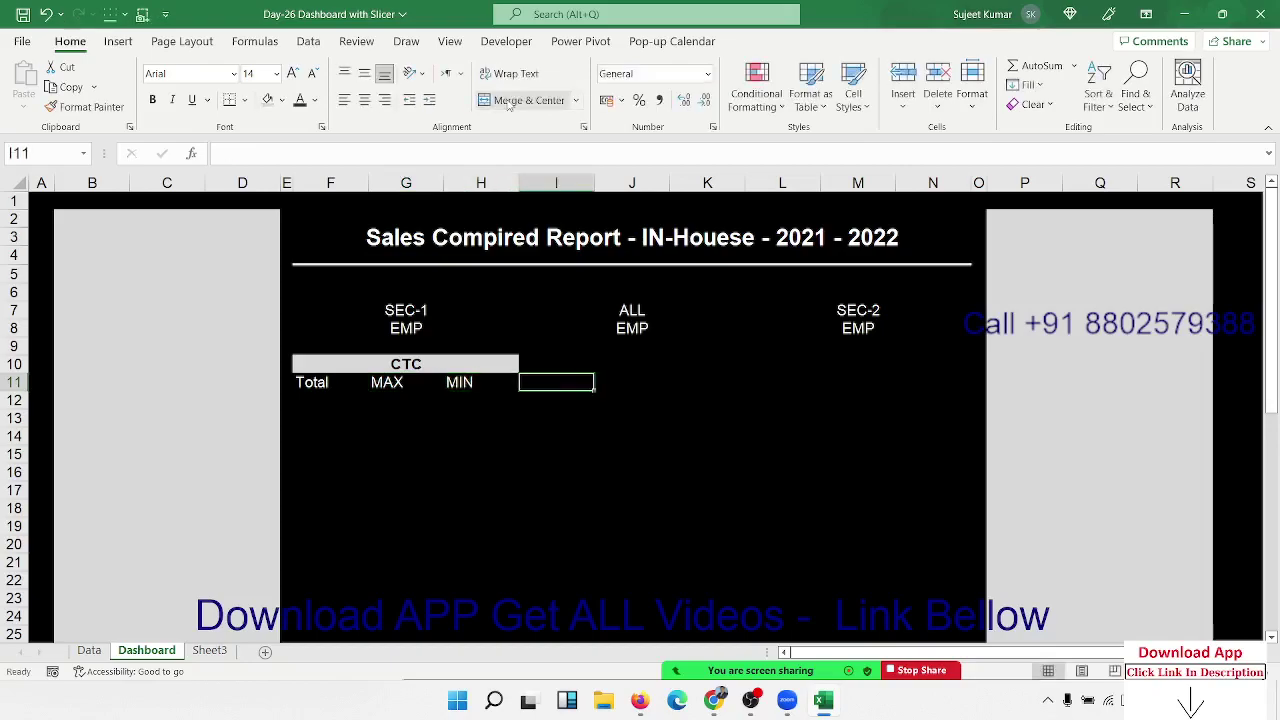
Insert a column at G and add the AVG label between Total and MAX.
click(397, 184)
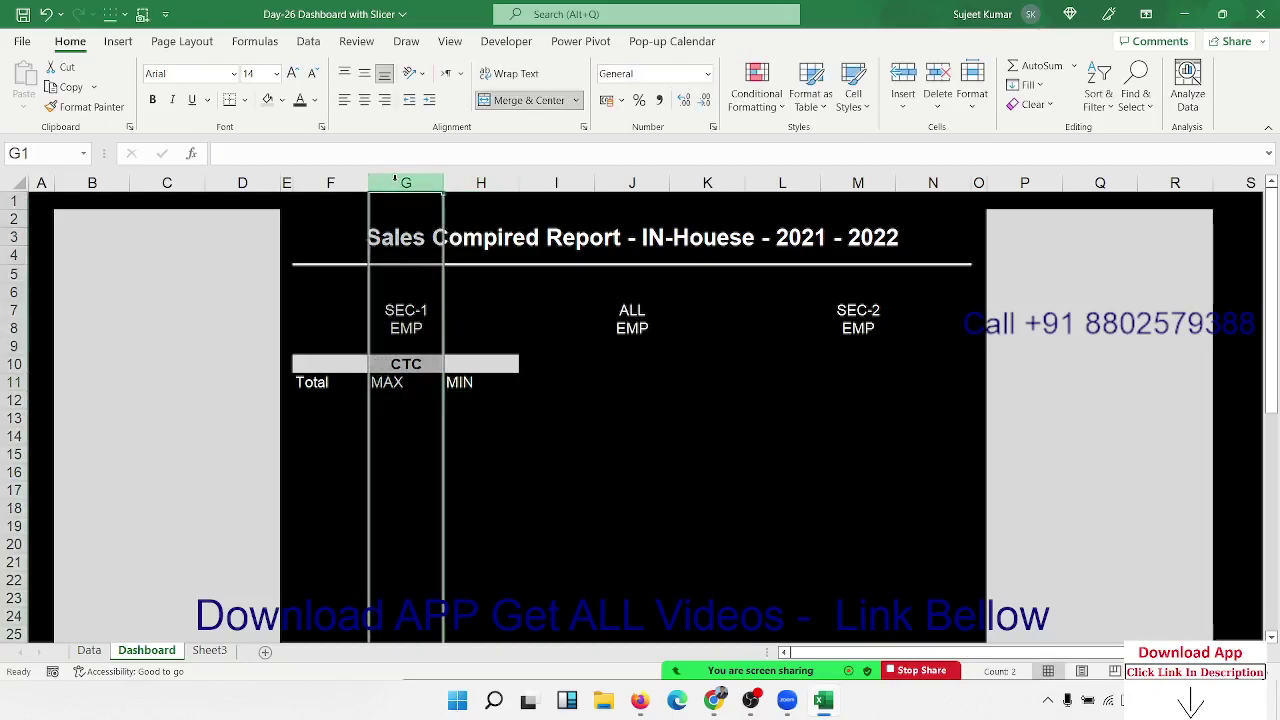
right_click(397, 186)
click(453, 356)
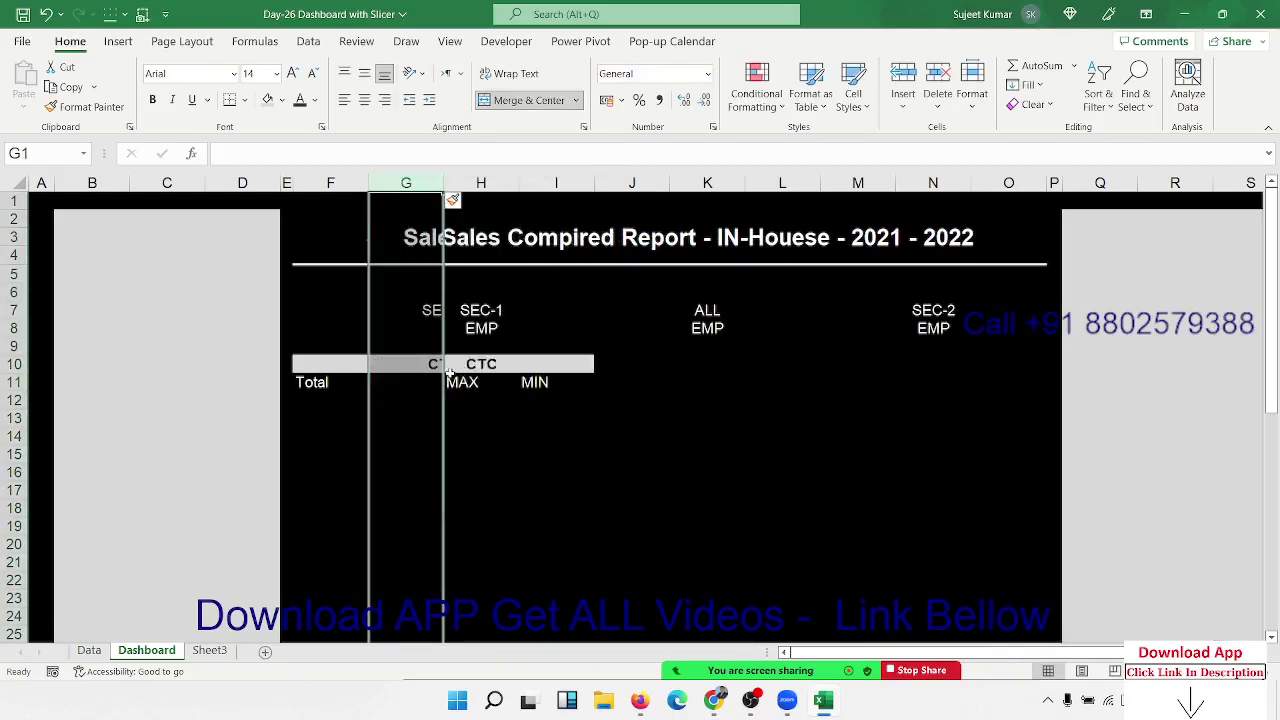
click(413, 382)
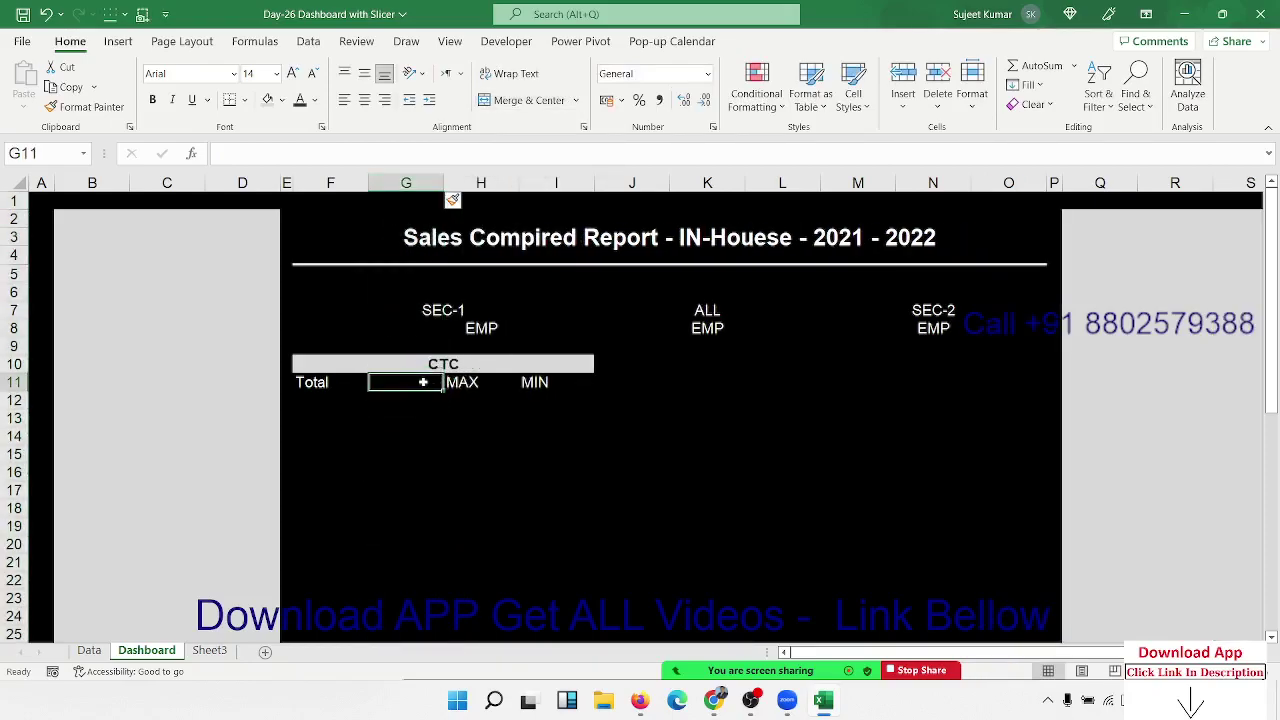
text(AVG)
key(Return)
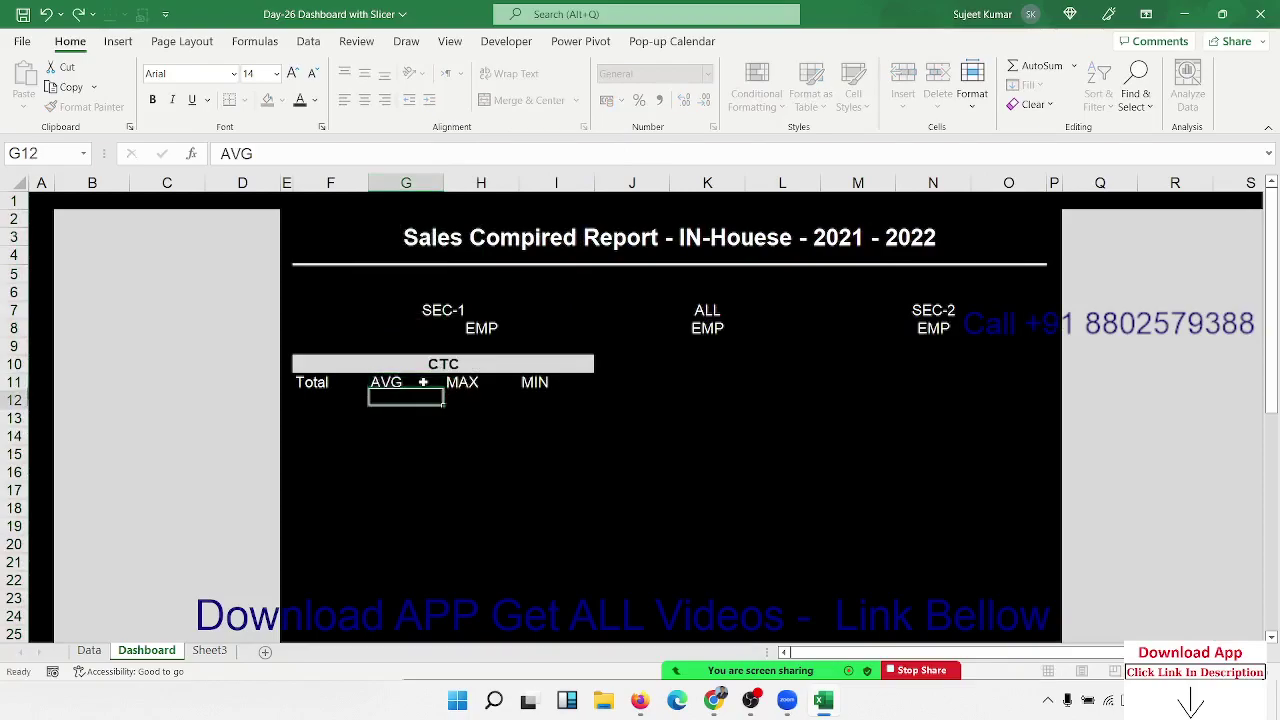
key(Up)
key(Up)
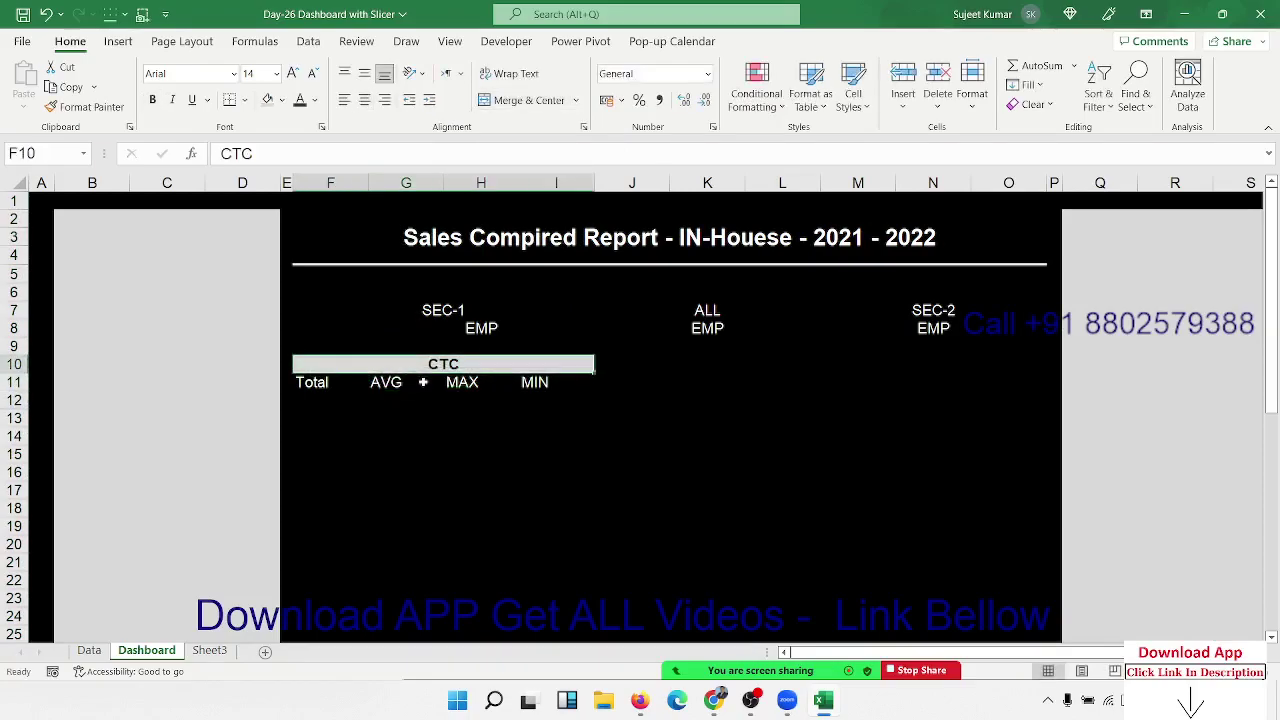
key(shift+Down)
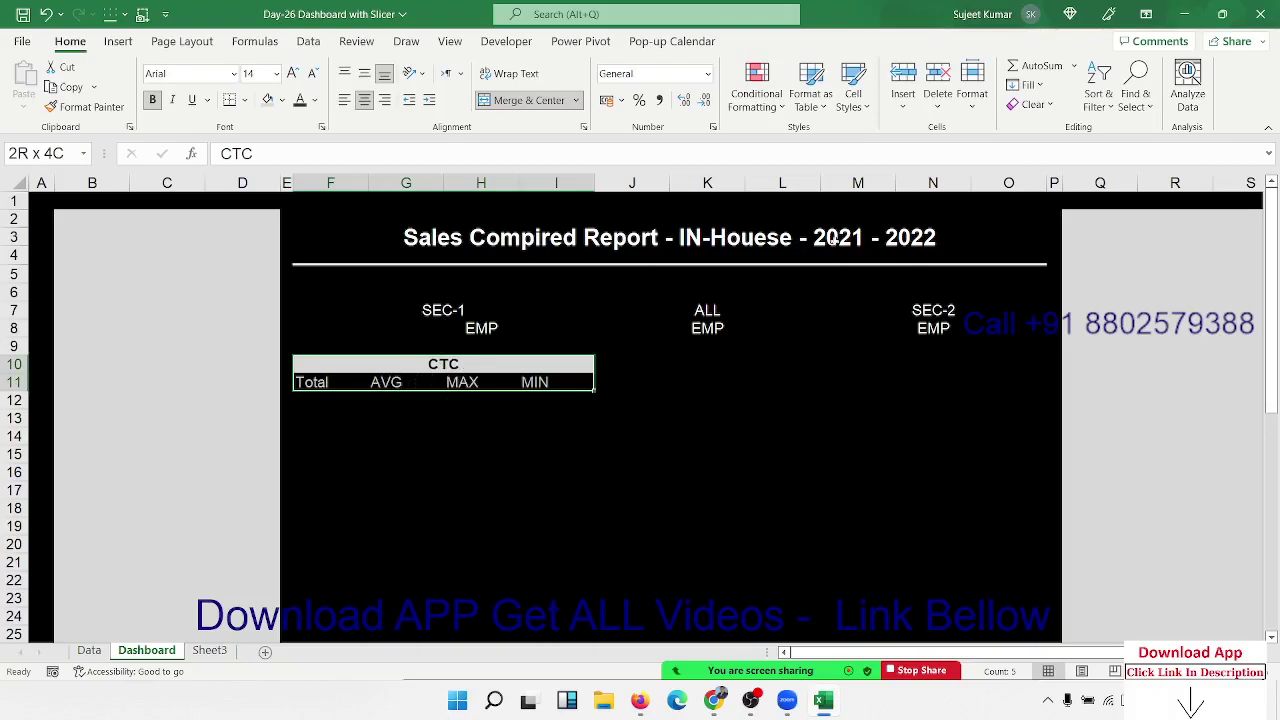
Insert blank columns at K and O to space out the ALL and SEC-2 blocks.
right_click(716, 188)
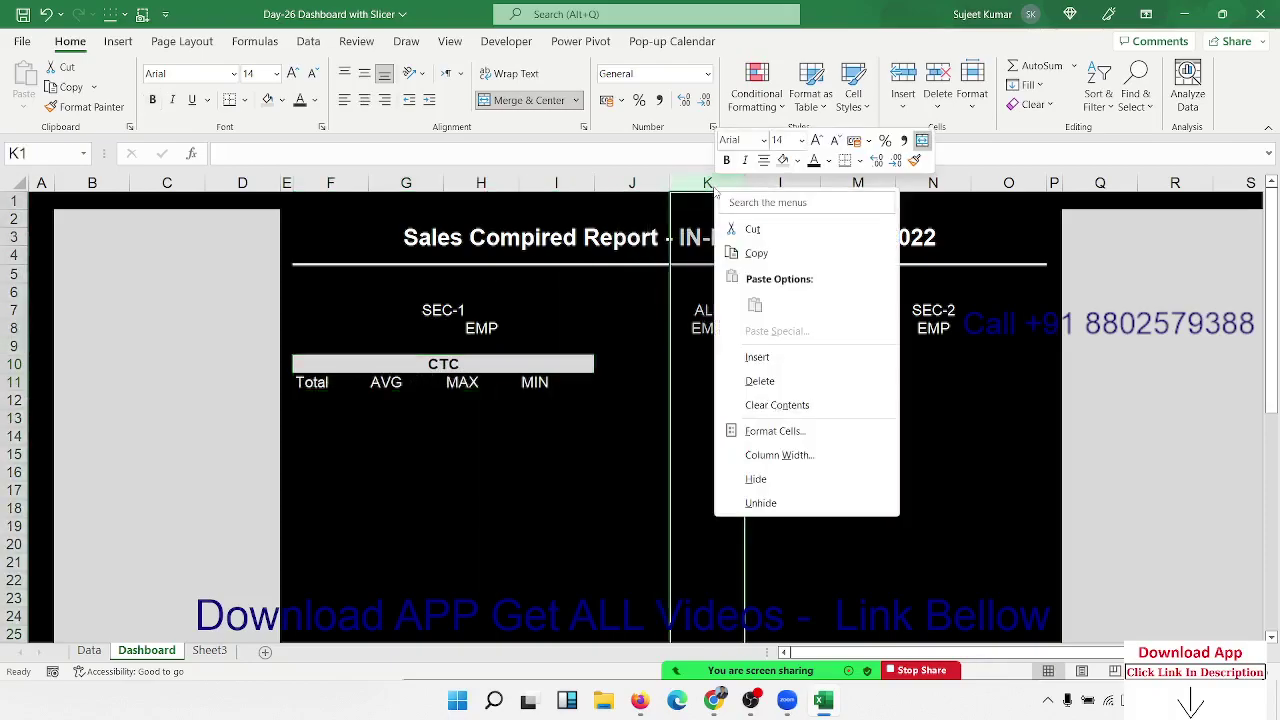
click(766, 357)
click(1008, 183)
right_click(1010, 190)
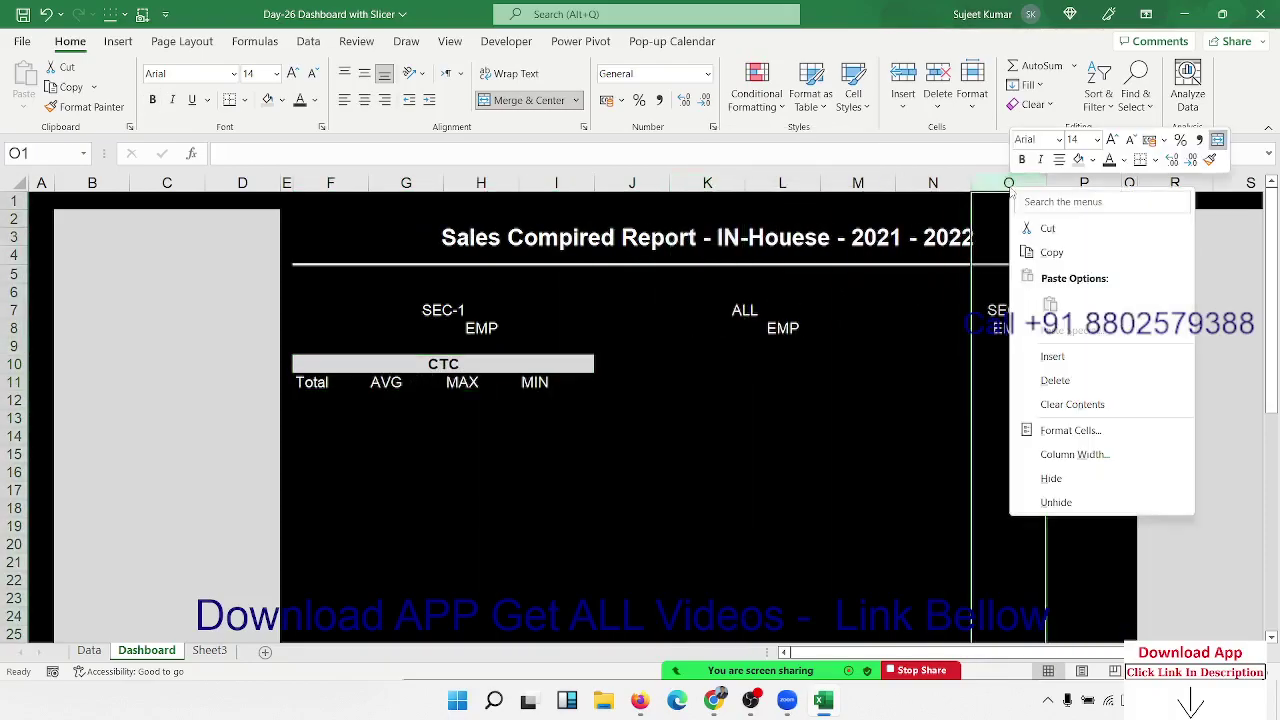
click(1052, 356)
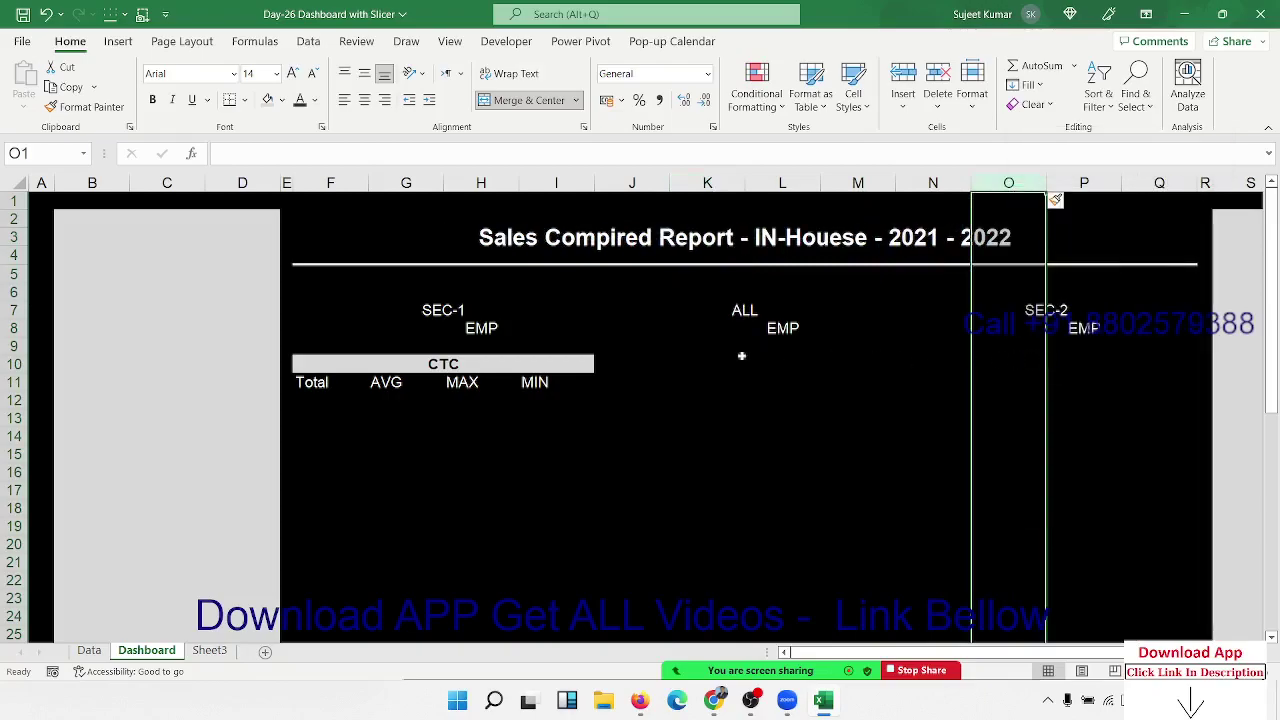
click(464, 367)
Copy SEC-1's grey CTC band with its Total/AVG/MAX/MIN labels (F10:I11) and paste it under ALL at J10.
key(Down)
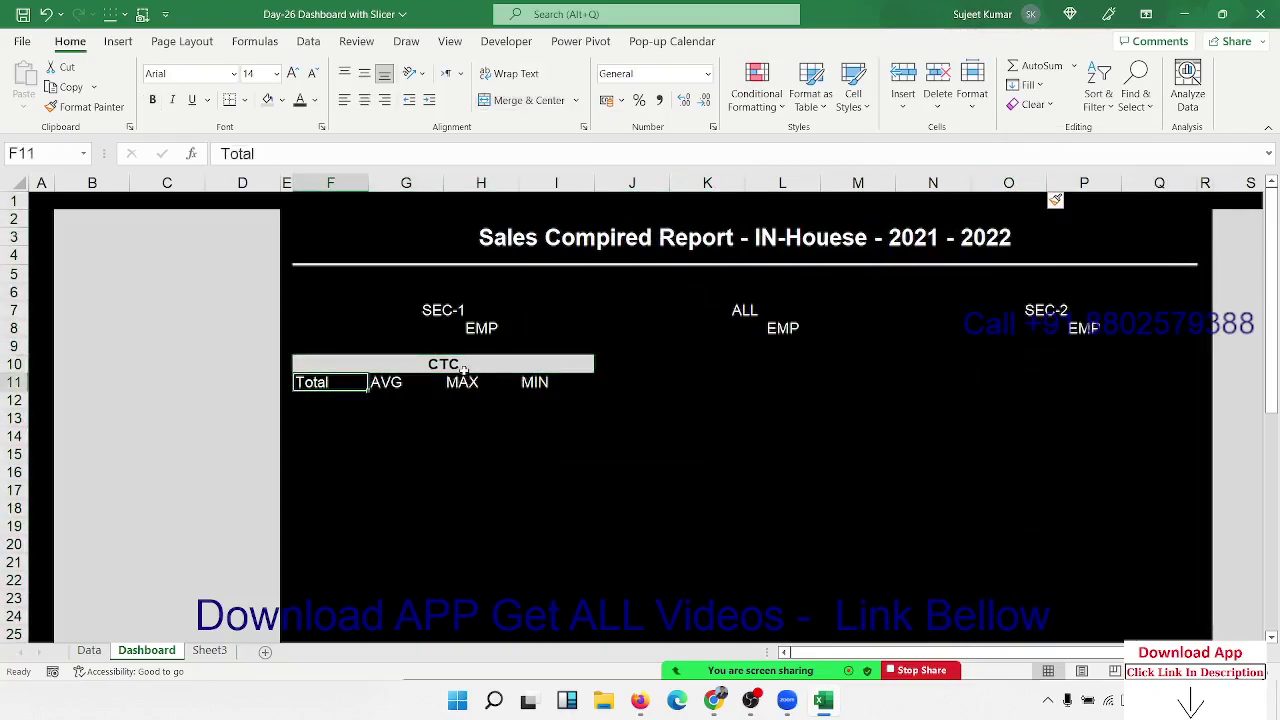
key(shift+Right)
key(shift+Right)
key(shift+Right)
key(ctrl+c)
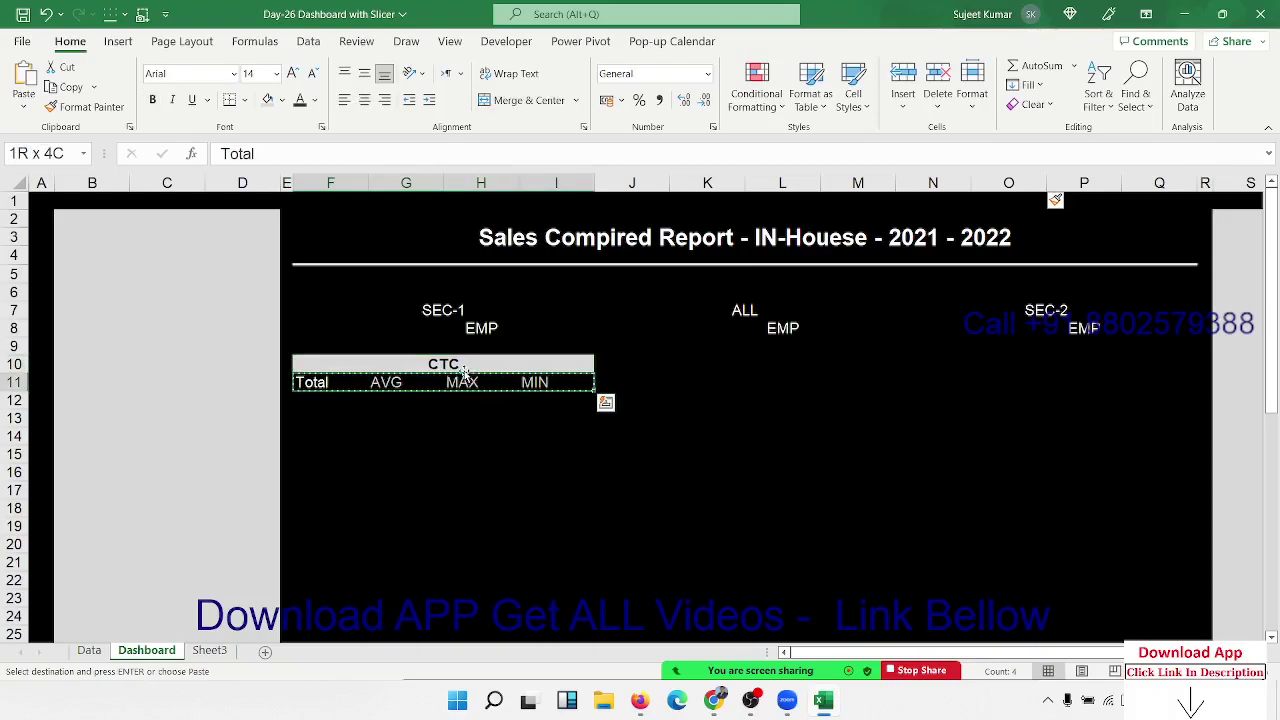
key(Up)
key(shift+Down)
key(Right)
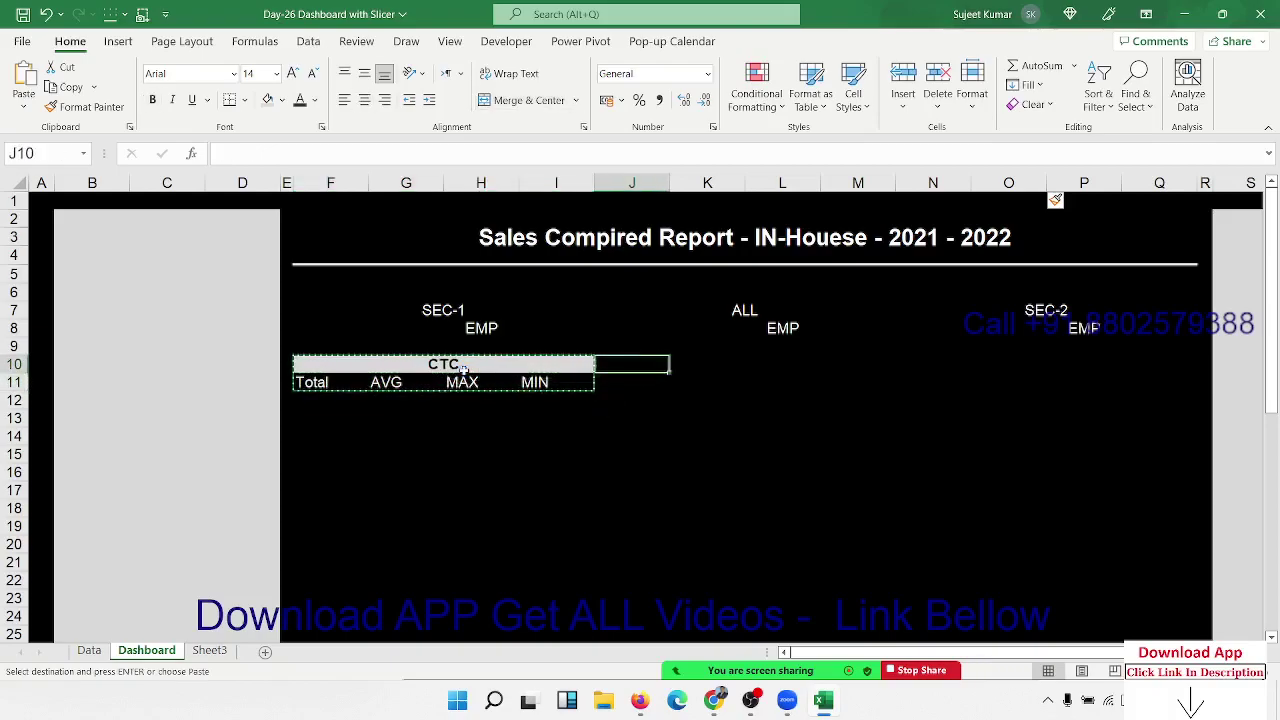
key(Right)
key(Left)
key(ctrl+v)
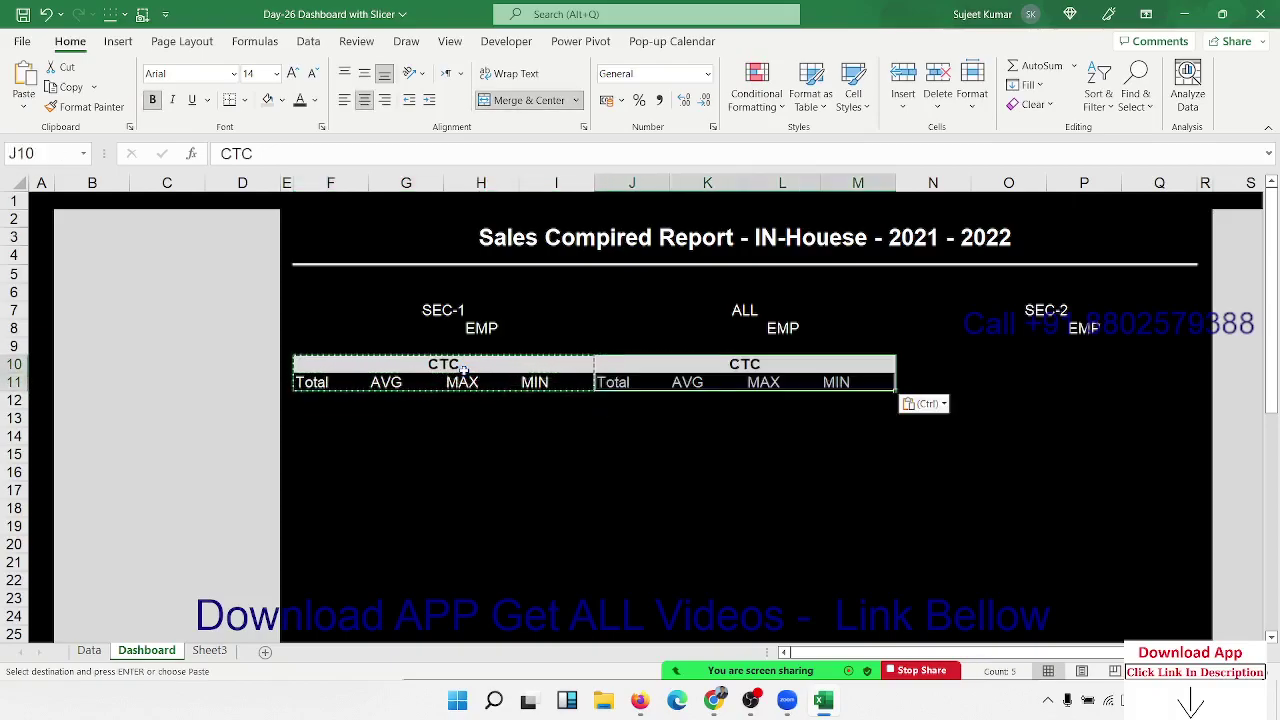
Paste the same CTC band block under SEC-2 at N10 and clear the copy marquee.
key(Right)
key(ctrl+v)
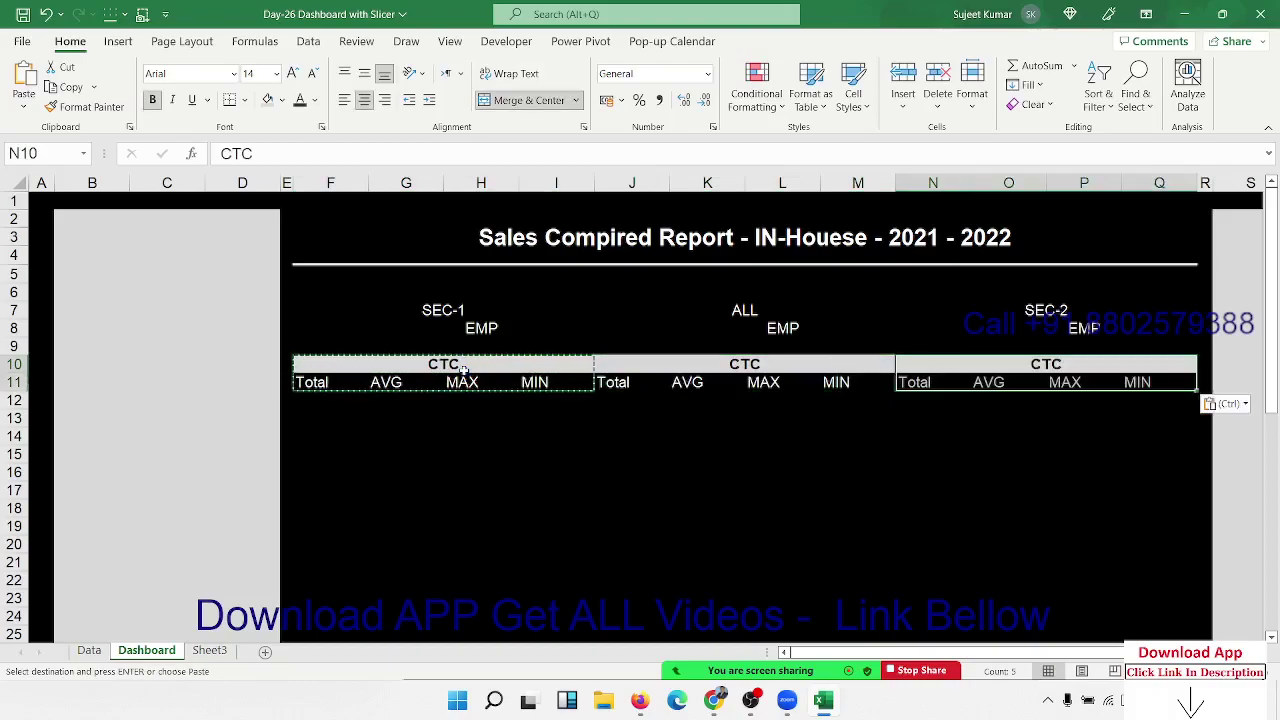
key(Escape)
Select the SEC-1 block from its heading downward.
key(Left)
key(Left)
key(Left)
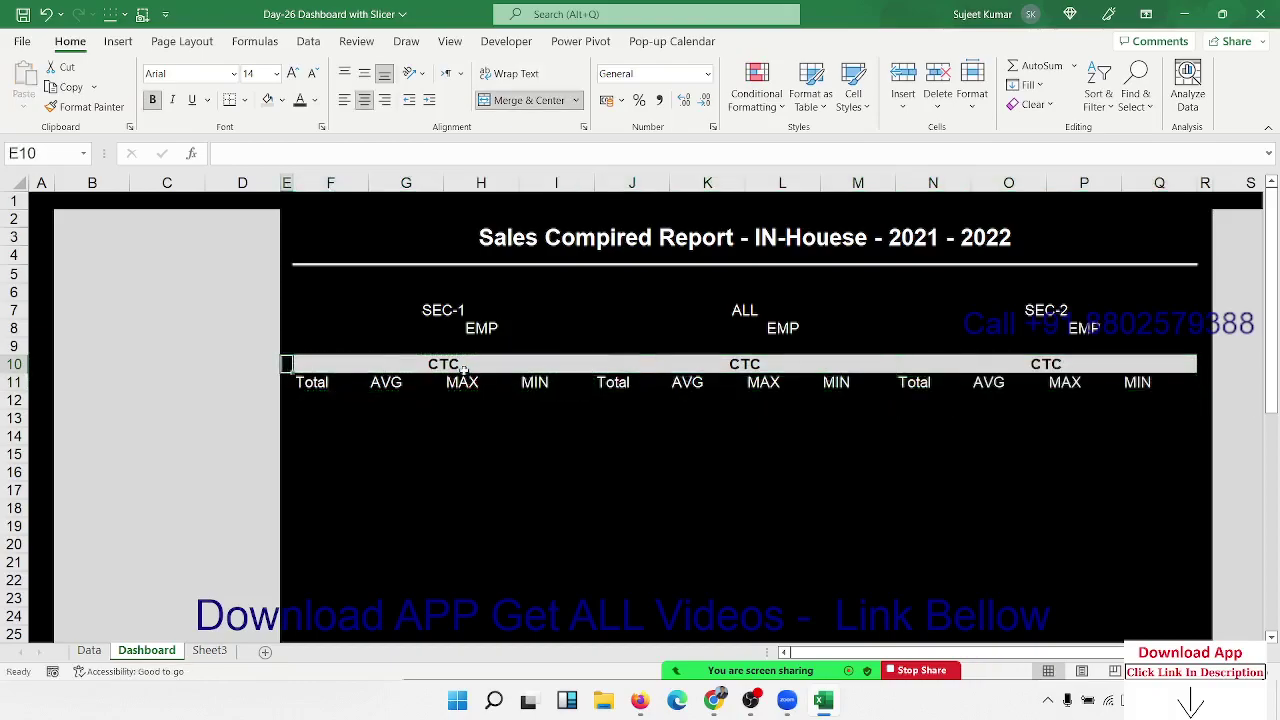
key(Right)
key(shift+Down)
key(shift+Down)
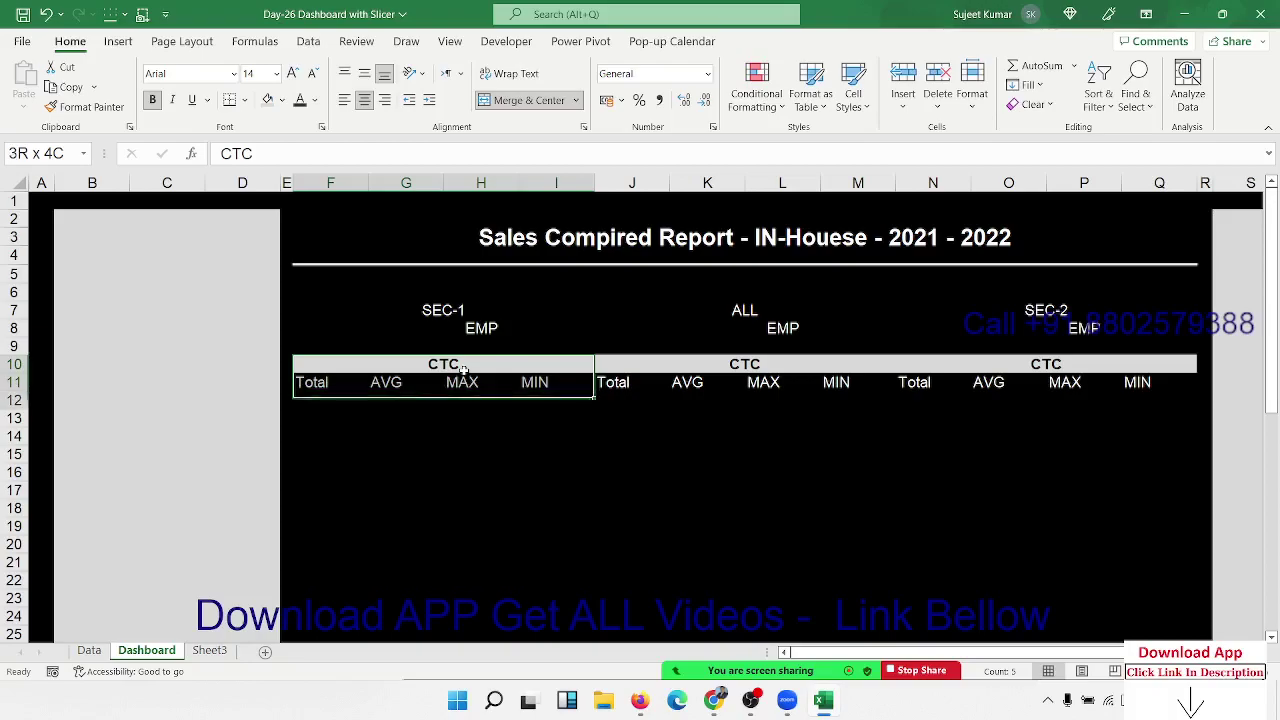
key(shift+Down)
key(shift+Down)
key(shift+Down)
key(shift+Down)
key(Up)
key(Up)
key(Up)
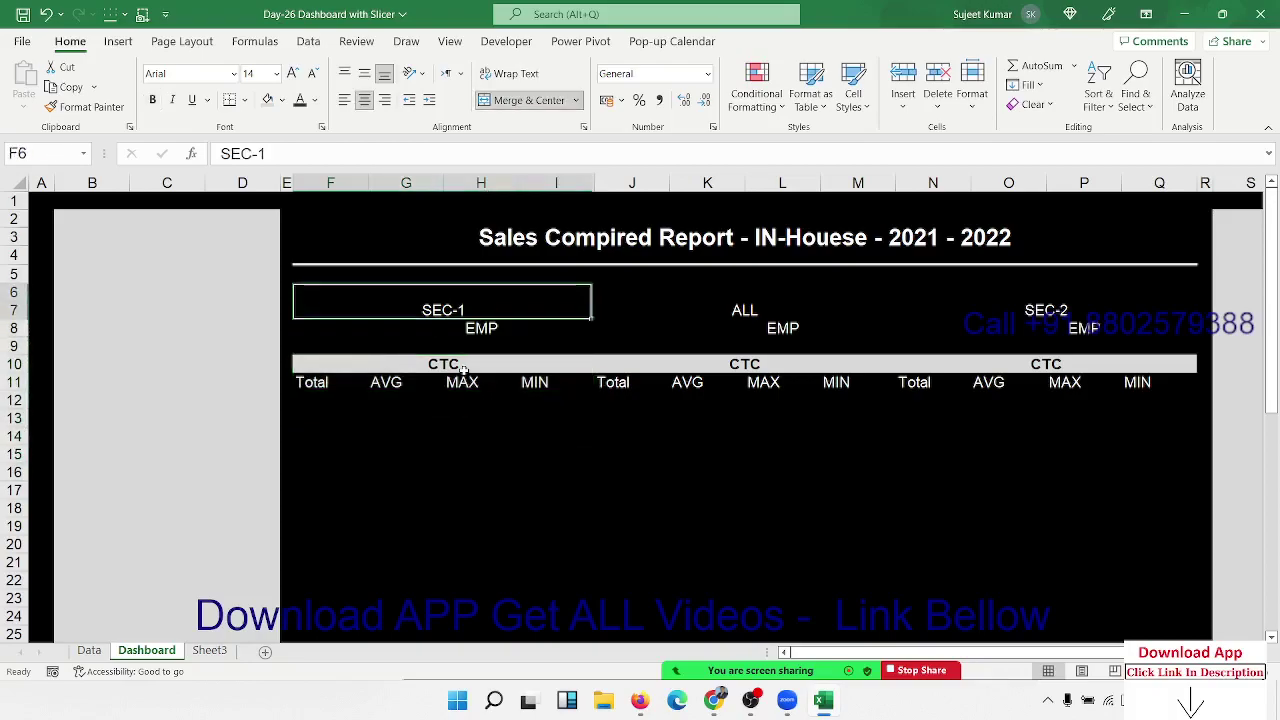
Frame the SEC-1 block (columns F–I from row 6 down) with a thin white outline border.
key(shift+Down)
key(shift+Down)
key(shift+Down)
key(shift+Down)
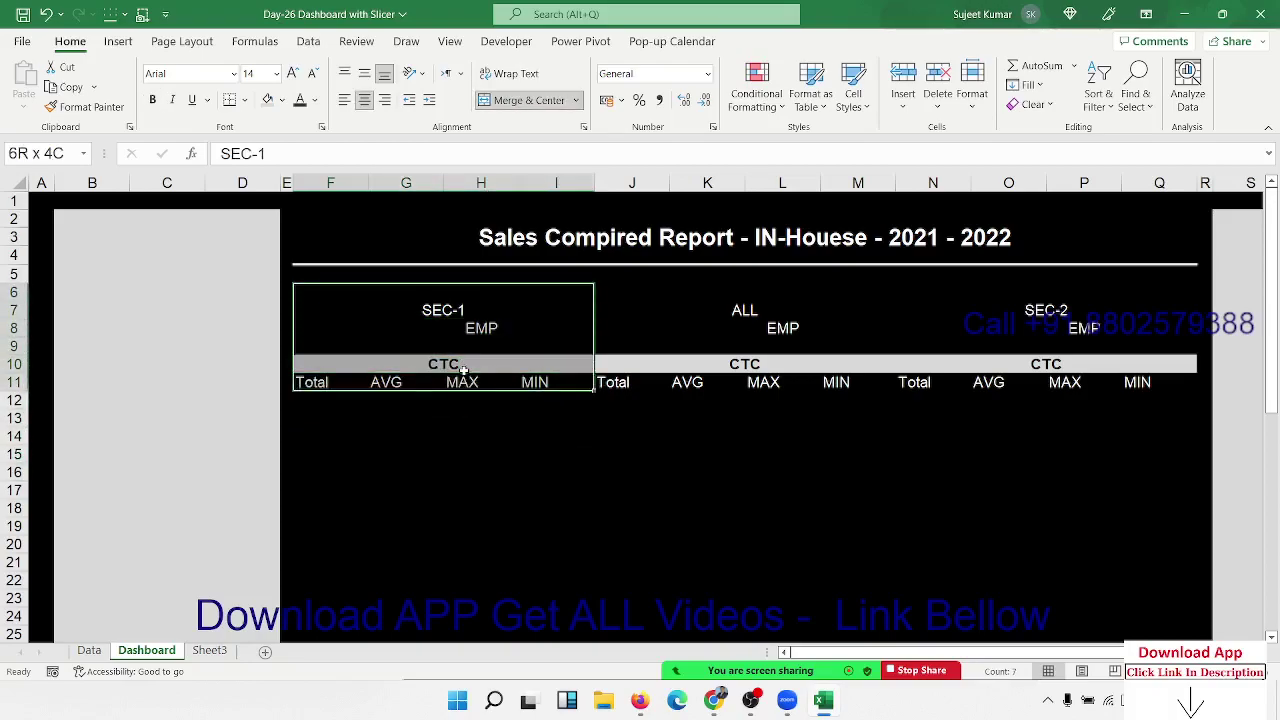
key(shift+Down)
key(shift+Down)
key(shift+Down)
key(shift+Down)
key(shift+Down)
key(shift+Down)
key(shift+Down)
key(shift+Down)
key(shift+Down)
key(shift+Down)
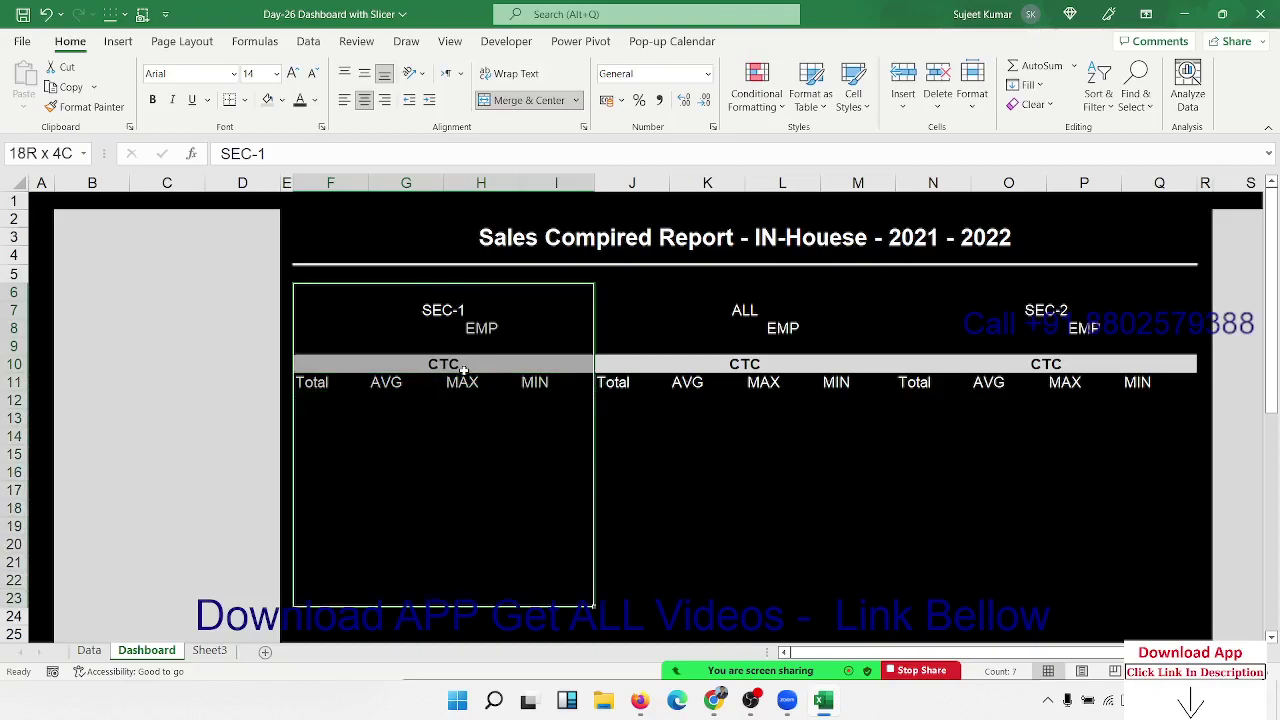
key(shift+Down)
key(shift+Down)
key(shift+Down)
key(shift+Down)
key(shift+Down)
key(shift+Down)
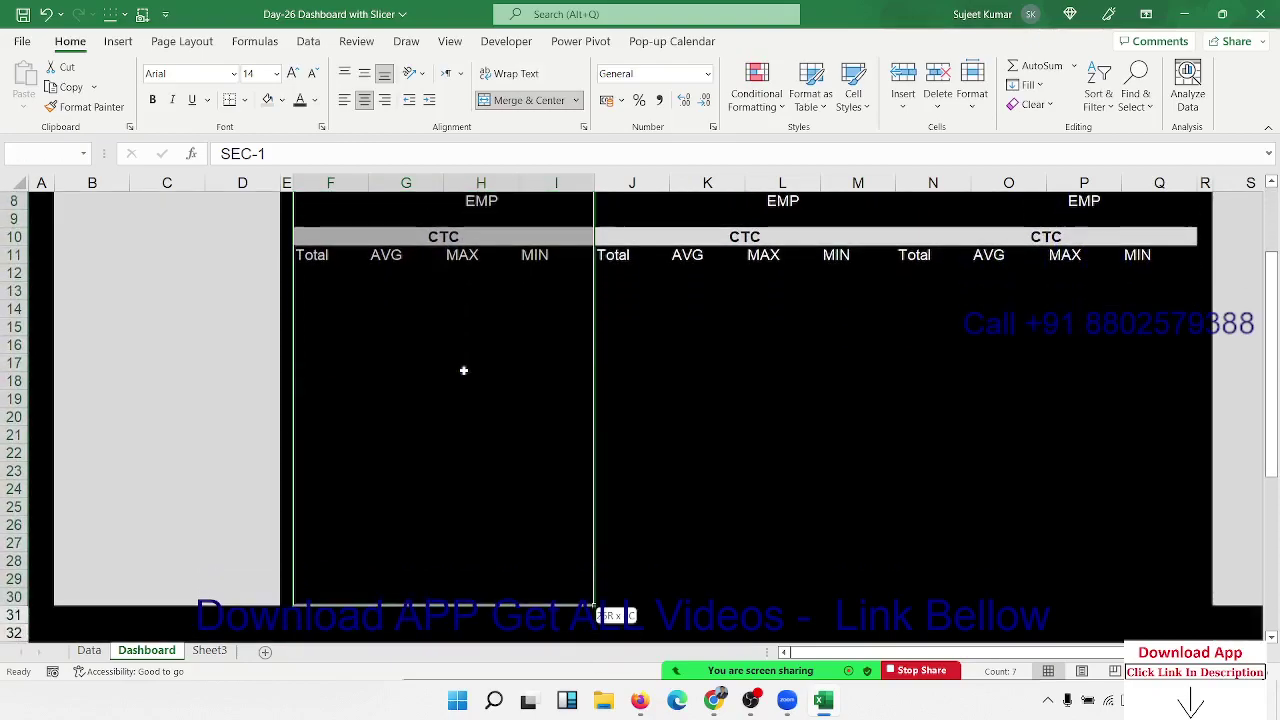
right_click(490, 366)
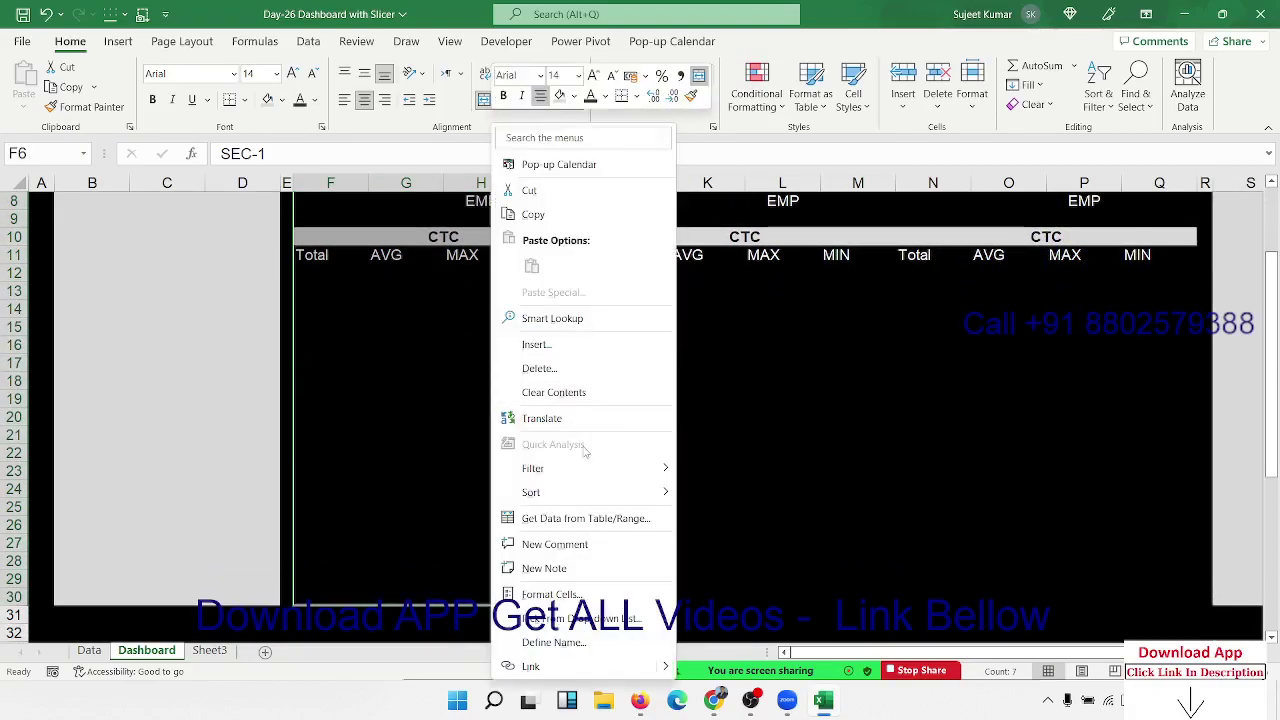
click(550, 594)
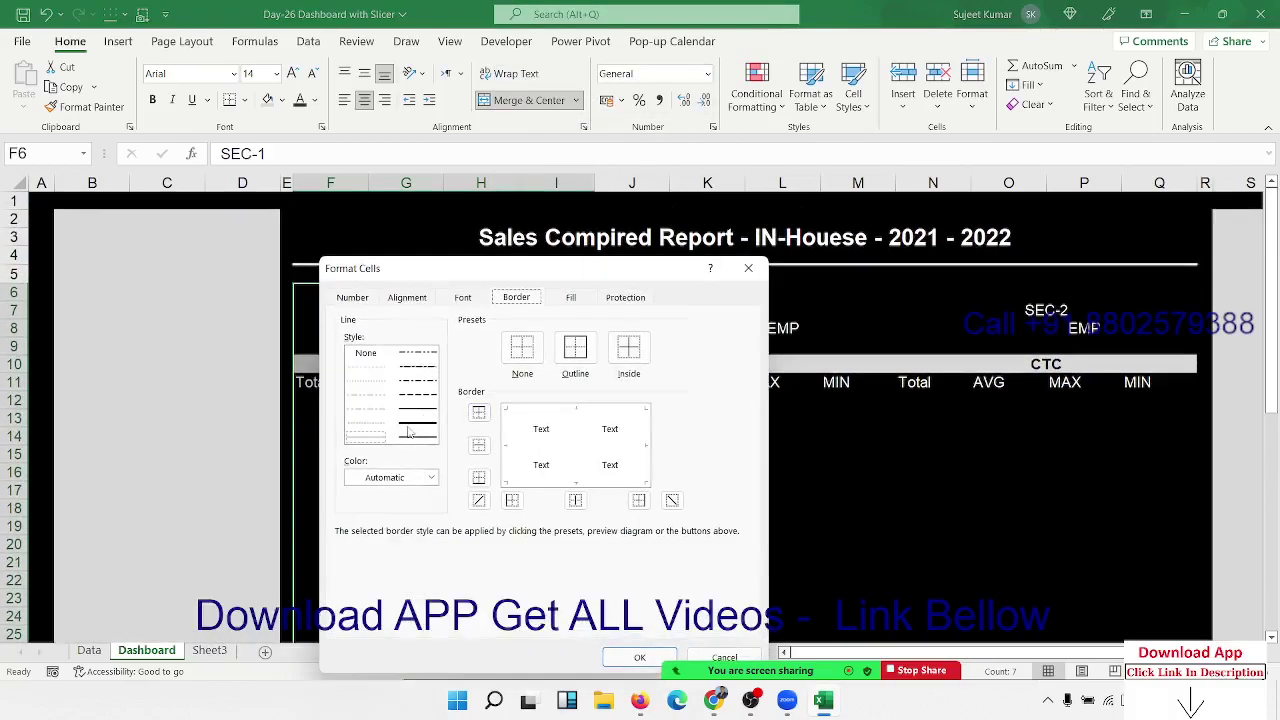
click(403, 479)
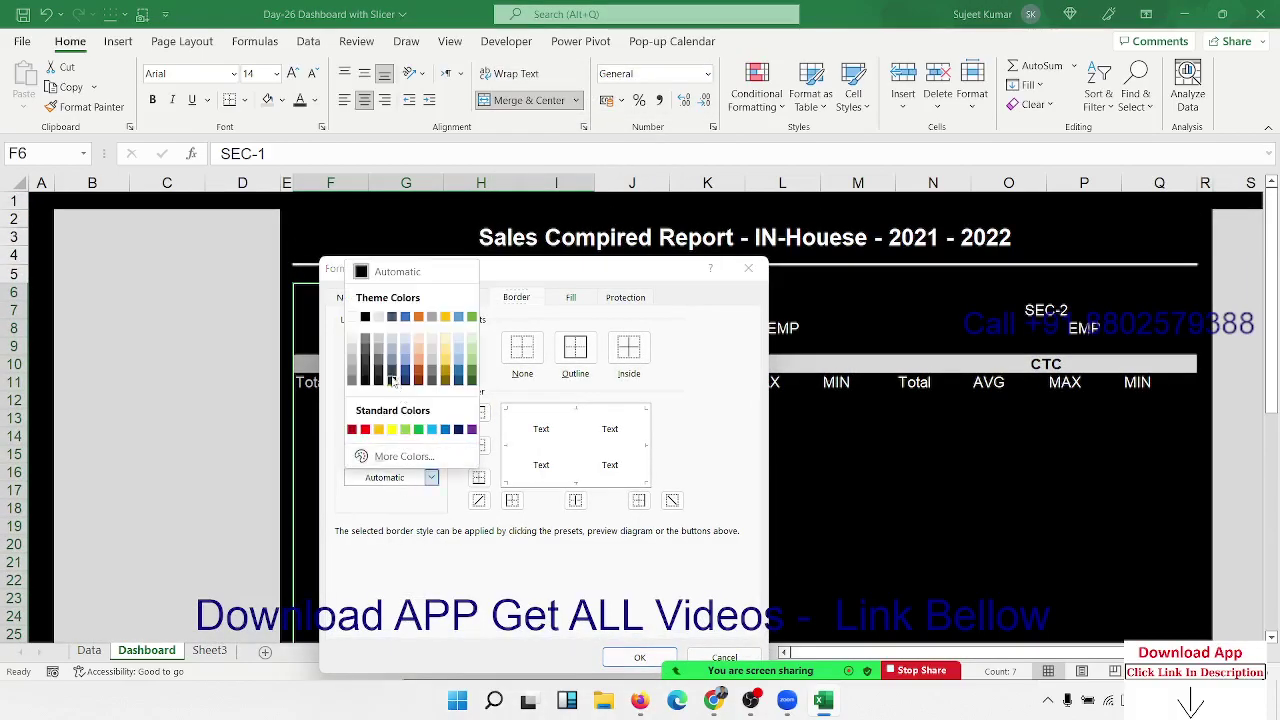
click(352, 317)
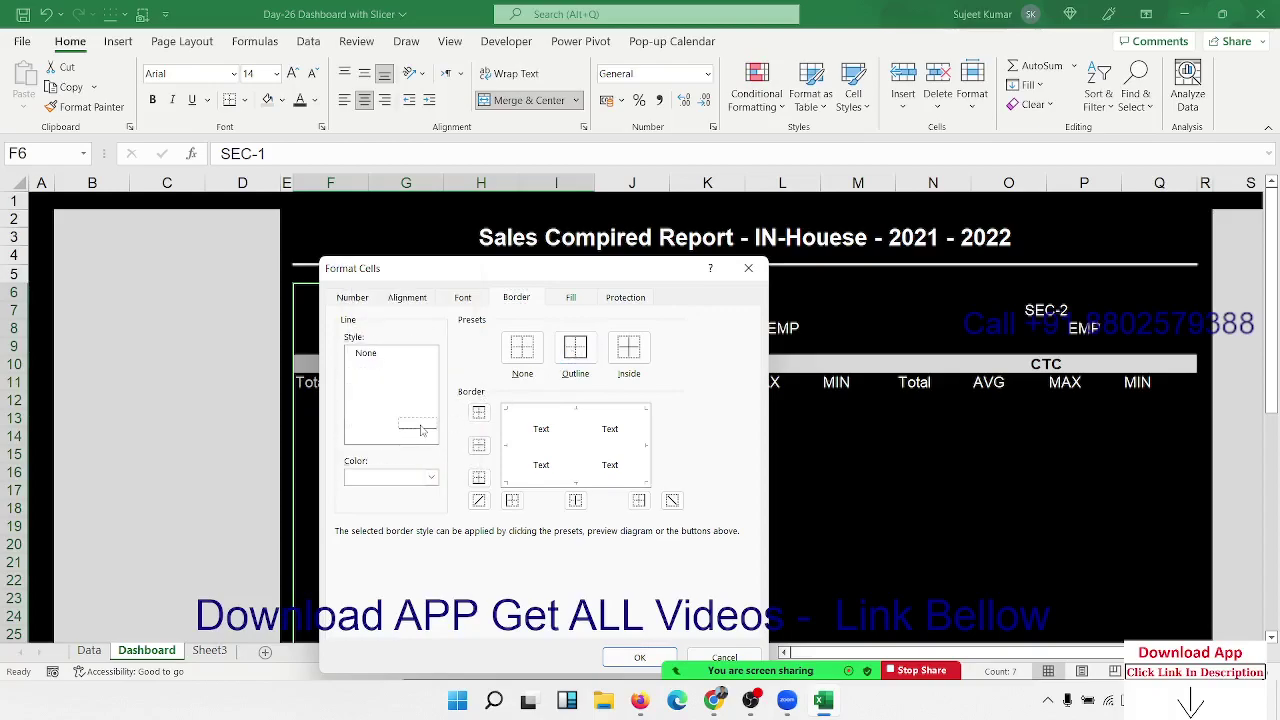
click(421, 430)
click(577, 347)
click(639, 657)
click(533, 516)
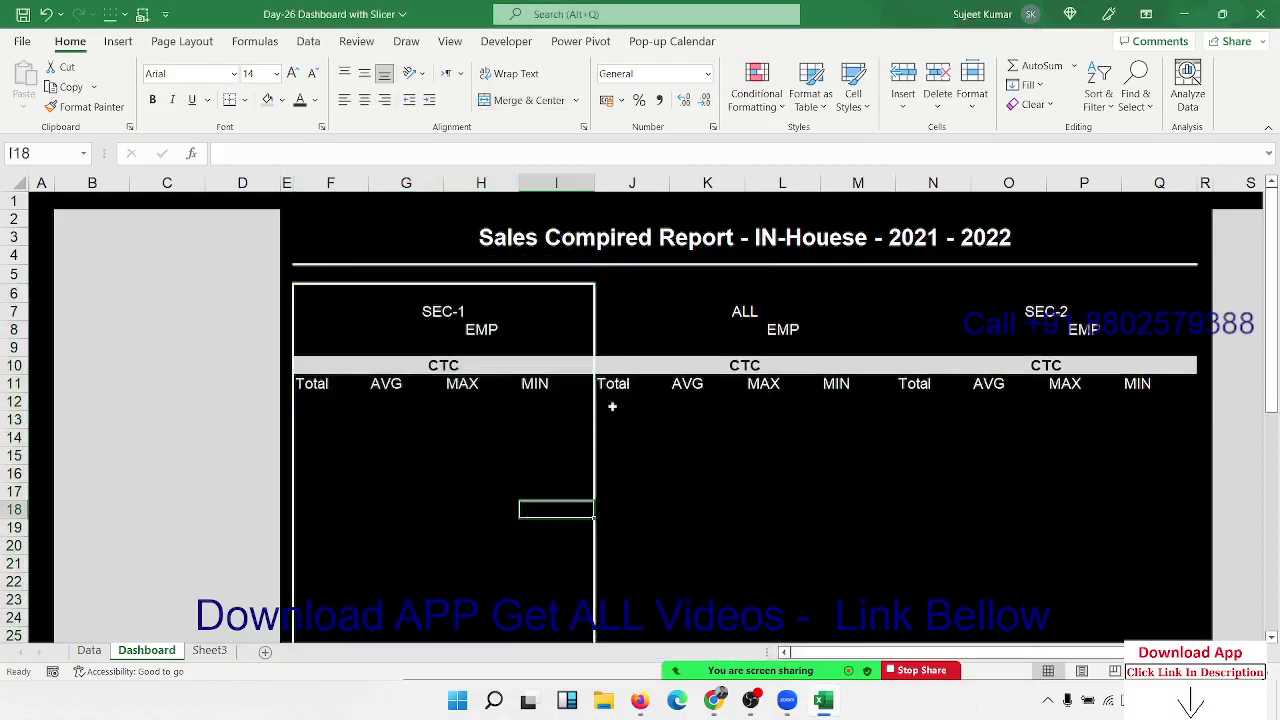
Repeat the white outline border on the ALL block, J6:M30.
click(674, 299)
key(shift+Down)
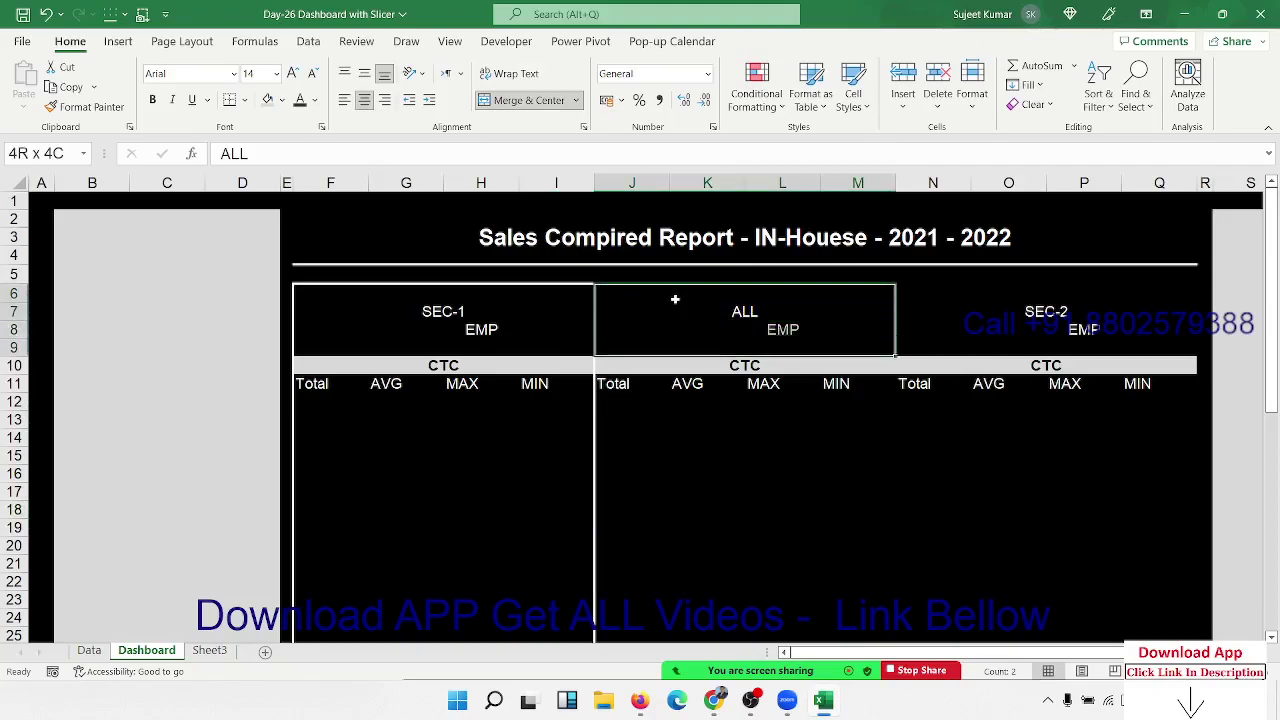
key(shift+Down)
key(shift+Down)
key(shift+Down)
key(shift+Down)
key(shift+Down)
key(shift+Down)
key(shift+Down)
key(shift+Down)
key(shift+Down)
key(shift+Down)
key(shift+Down)
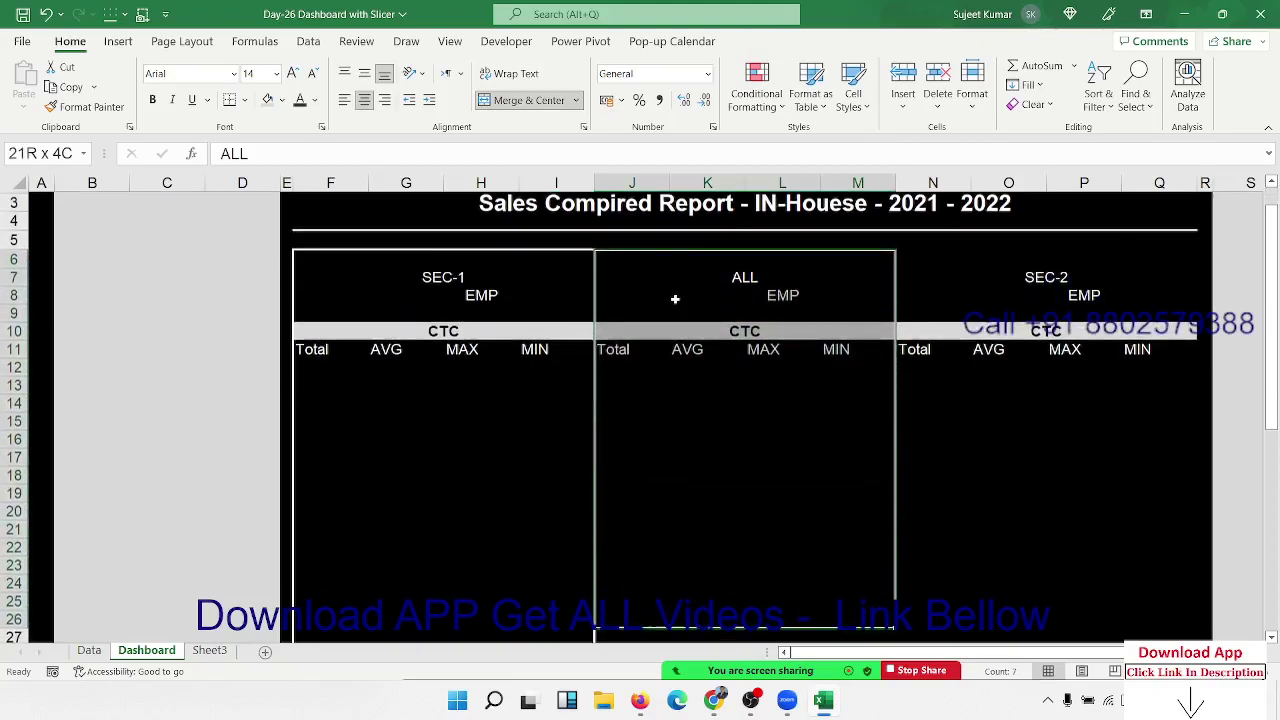
key(shift+Down)
key(shift+Down)
key(shift+Down)
key(shift+Down)
key(shift+Down)
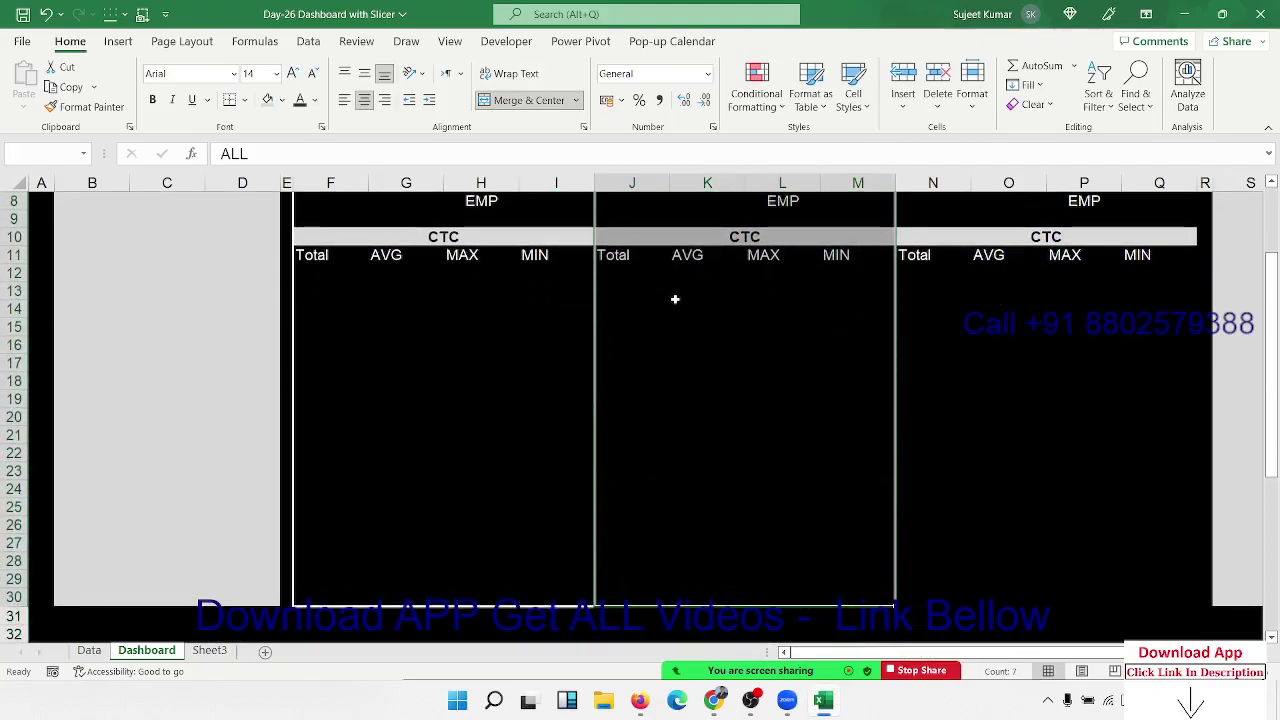
key(ctrl+BackSpace)
Repeat the white outline border on the SEC-2 block, N6:Q30.
key(Right)
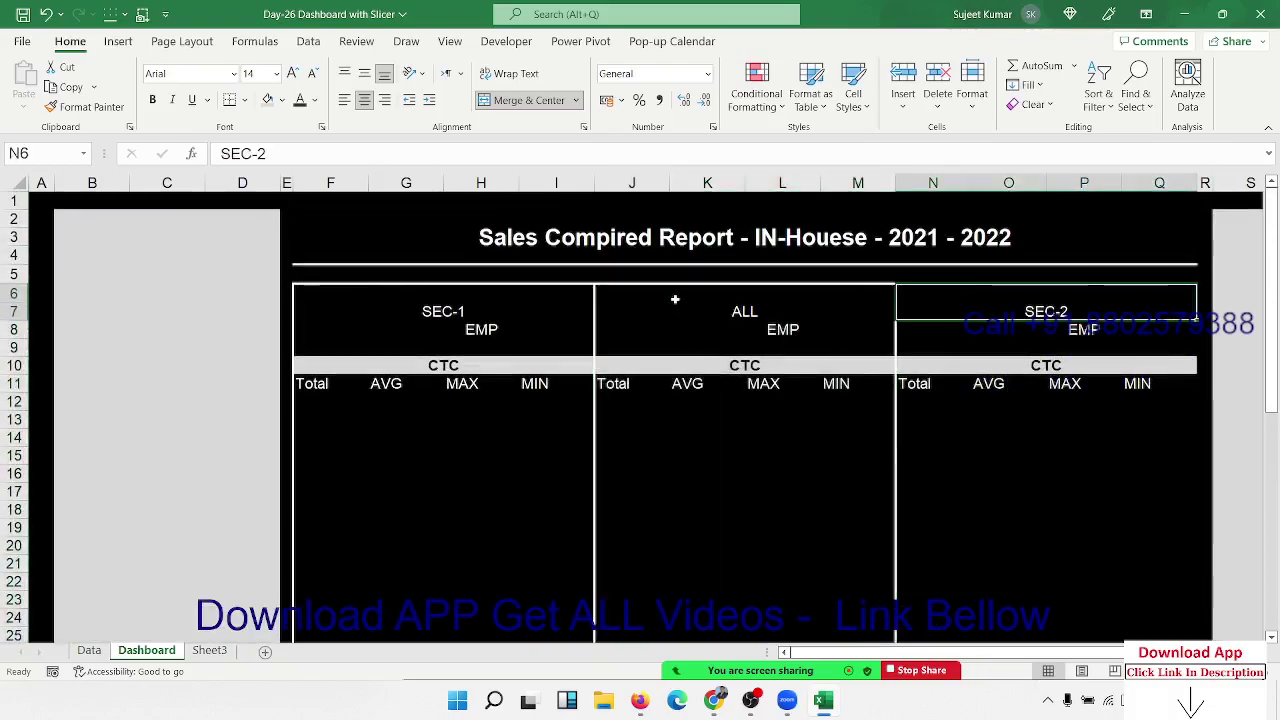
key(shift+Down)
key(shift+Down)
key(shift+Down)
key(shift+Down)
key(shift+Down)
key(shift+Down)
key(shift+Down)
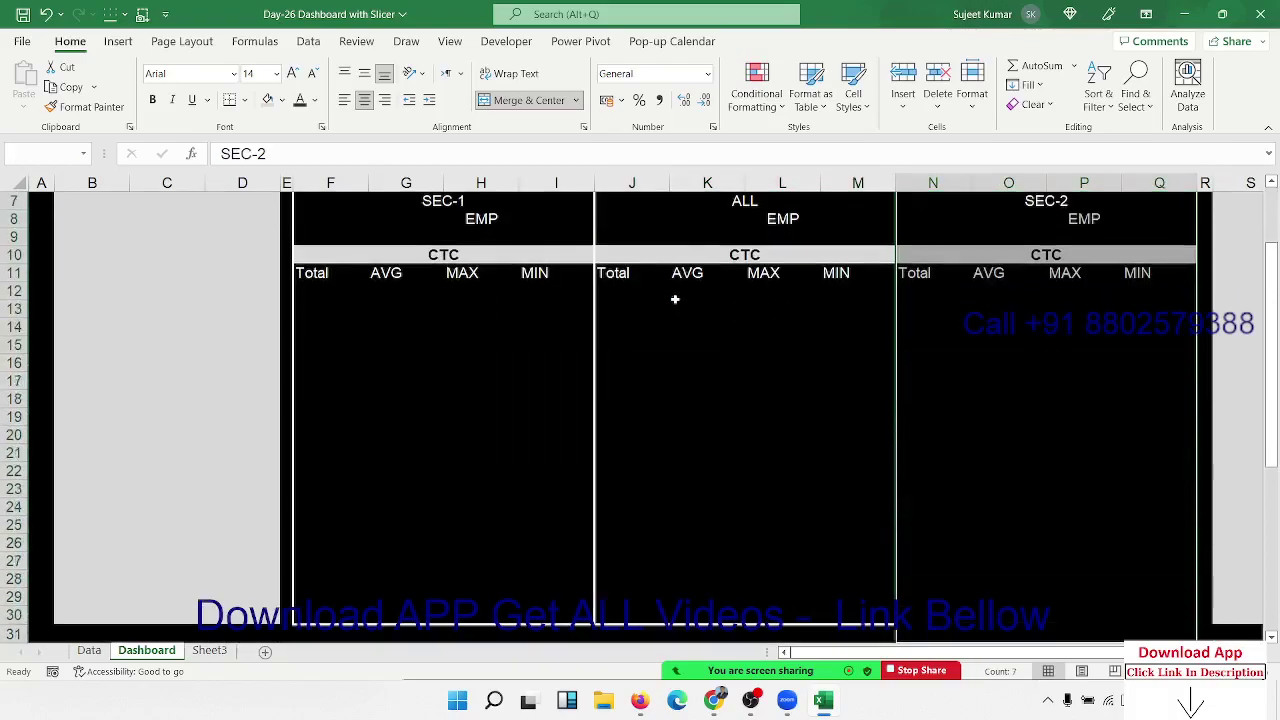
key(shift+Down)
key(shift+Down)
key(shift+Down)
key(shift+Up)
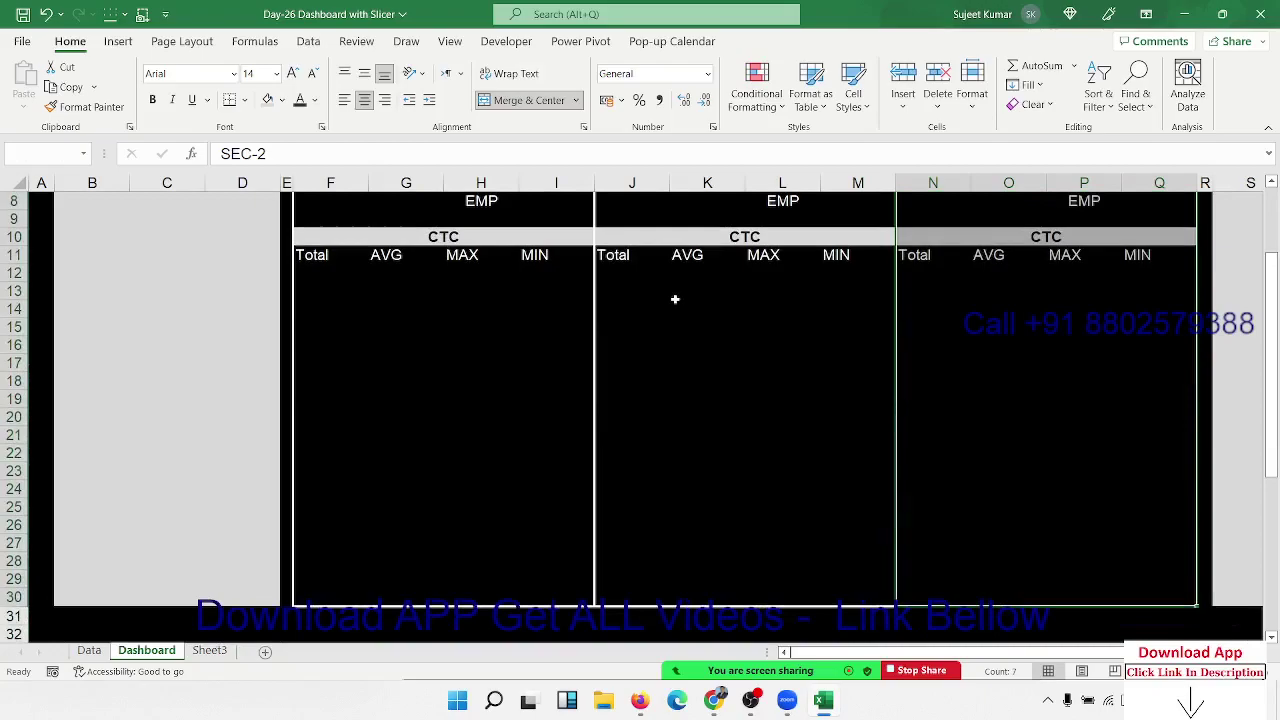
key(ctrl+BackSpace)
Move the cursor back to the EMP label under ALL.
key(Up)
key(Left)
key(Left)
key(Down)
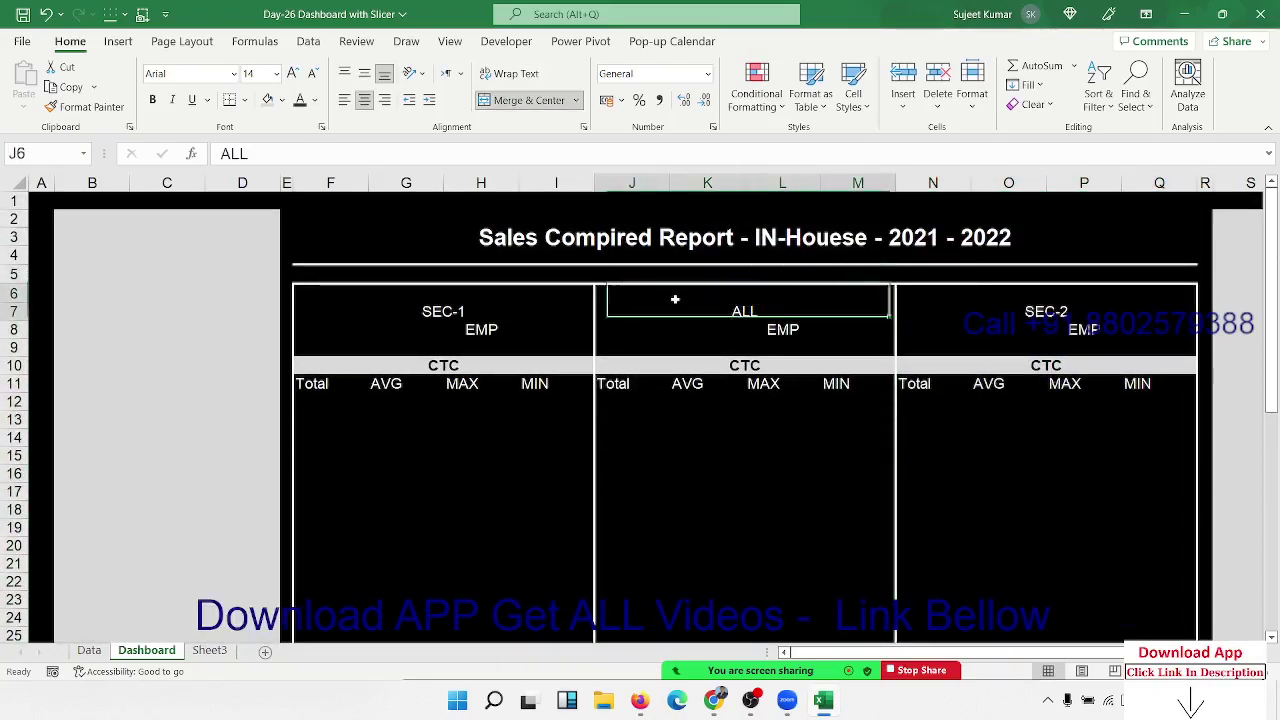
key(Down)
key(Right)
key(Right)
key(Left)
key(Right)
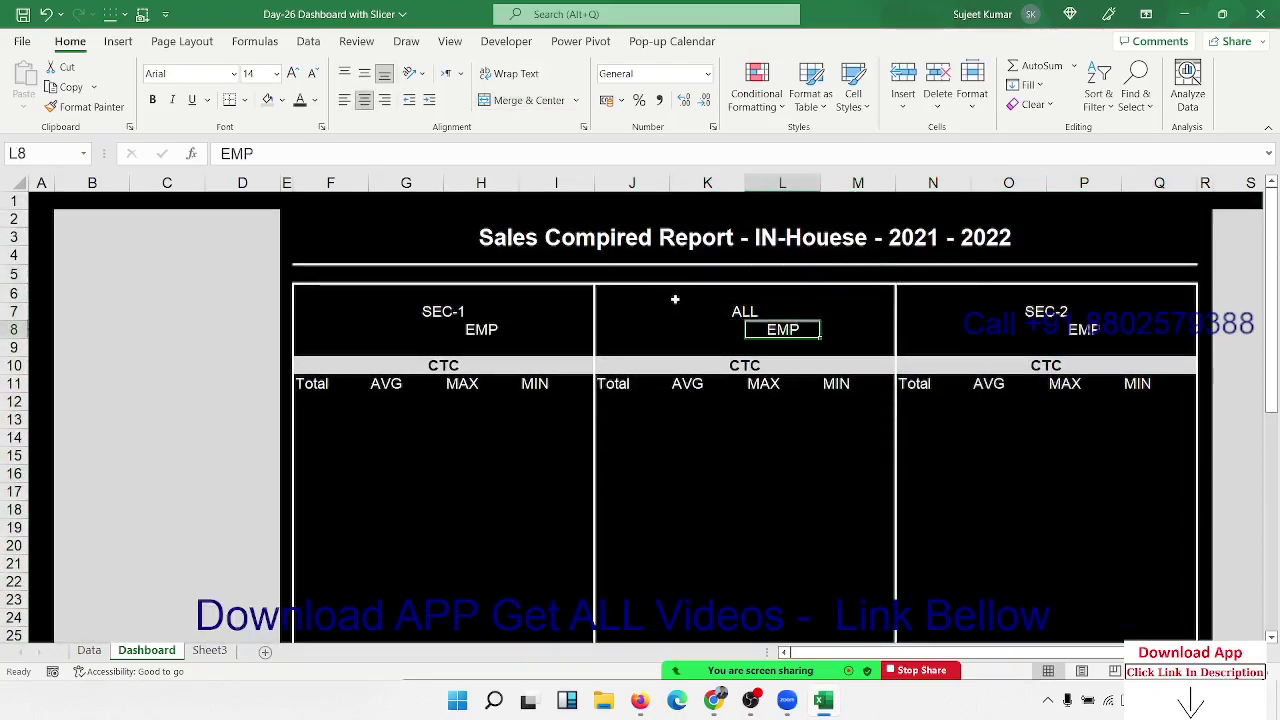
Merge and centre SEC-1's EMP label across G8:H8.
click(720, 315)
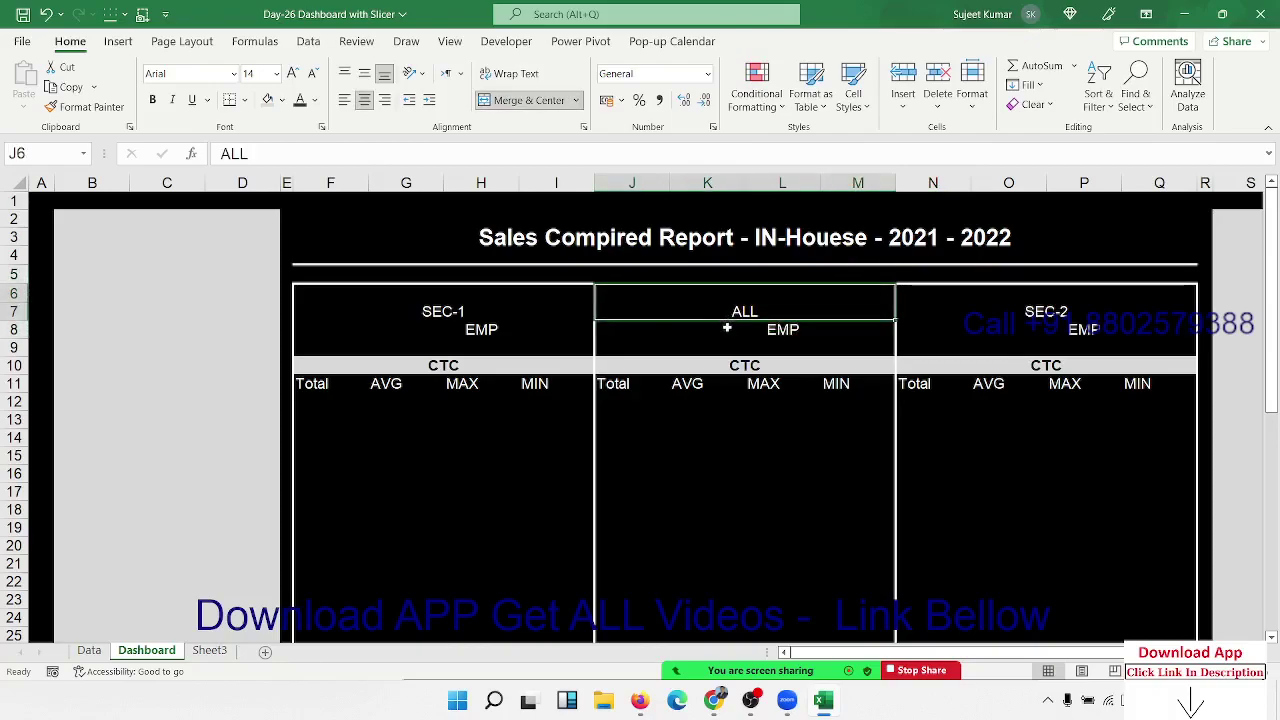
click(728, 326)
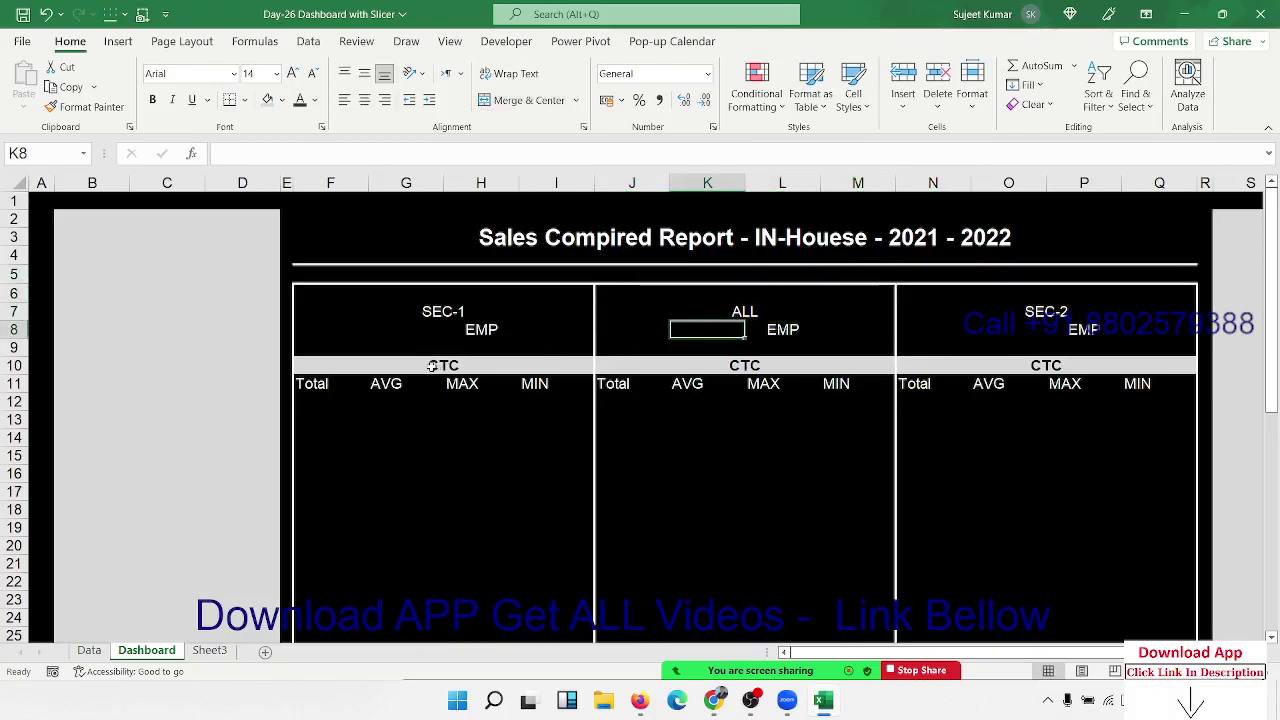
click(475, 342)
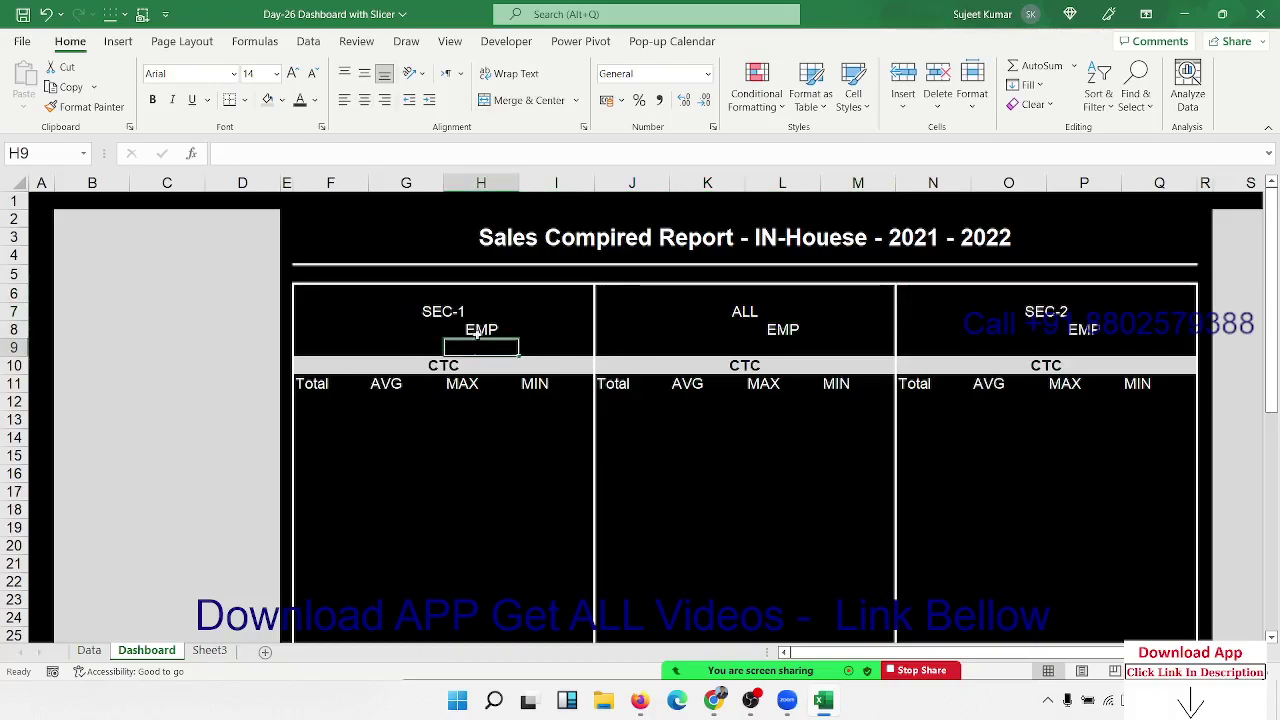
click(455, 328)
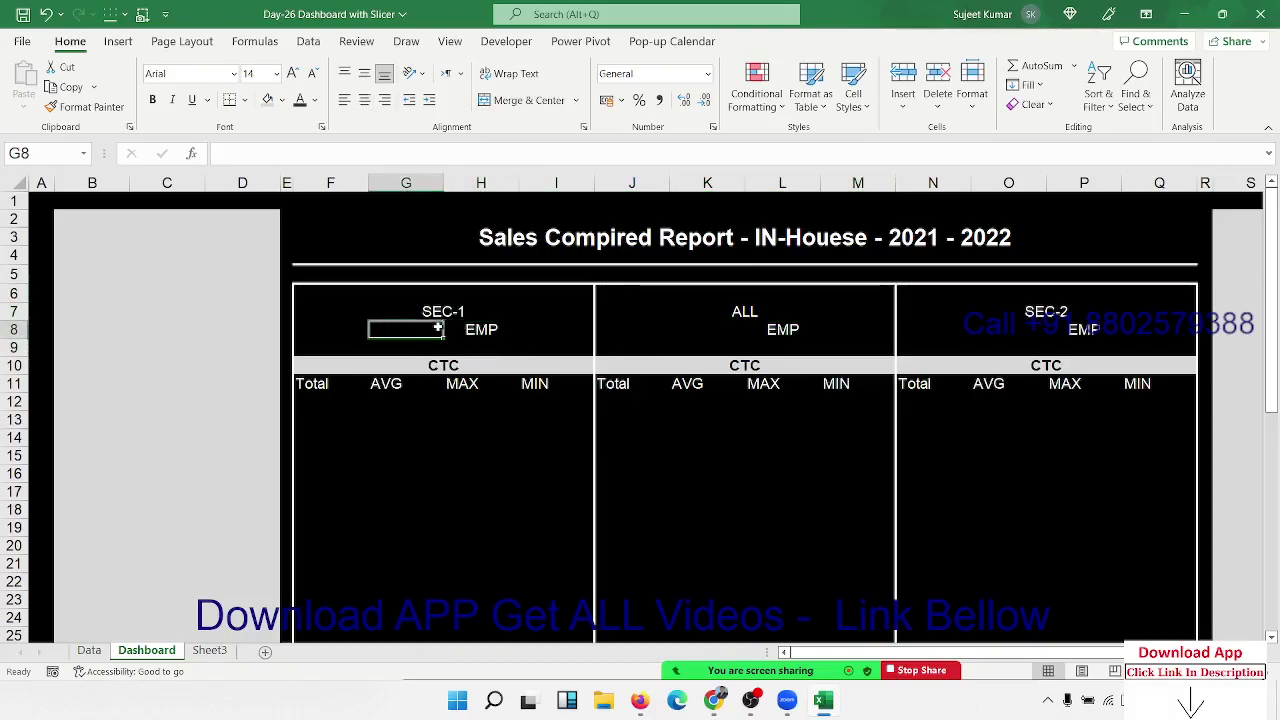
drag(437, 328, 465, 330)
click(506, 101)
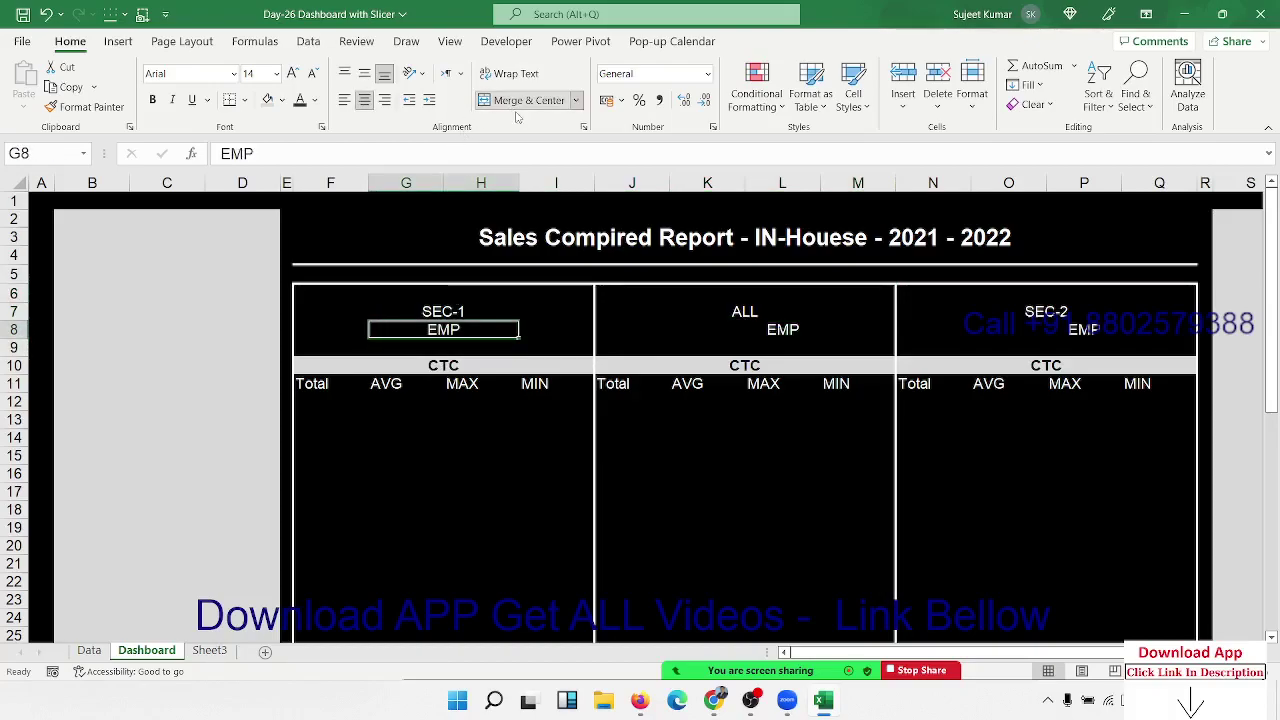
Merge and centre the EMP labels across K8:L8 under ALL and O8:P8 under SEC-2.
drag(748, 326, 740, 327)
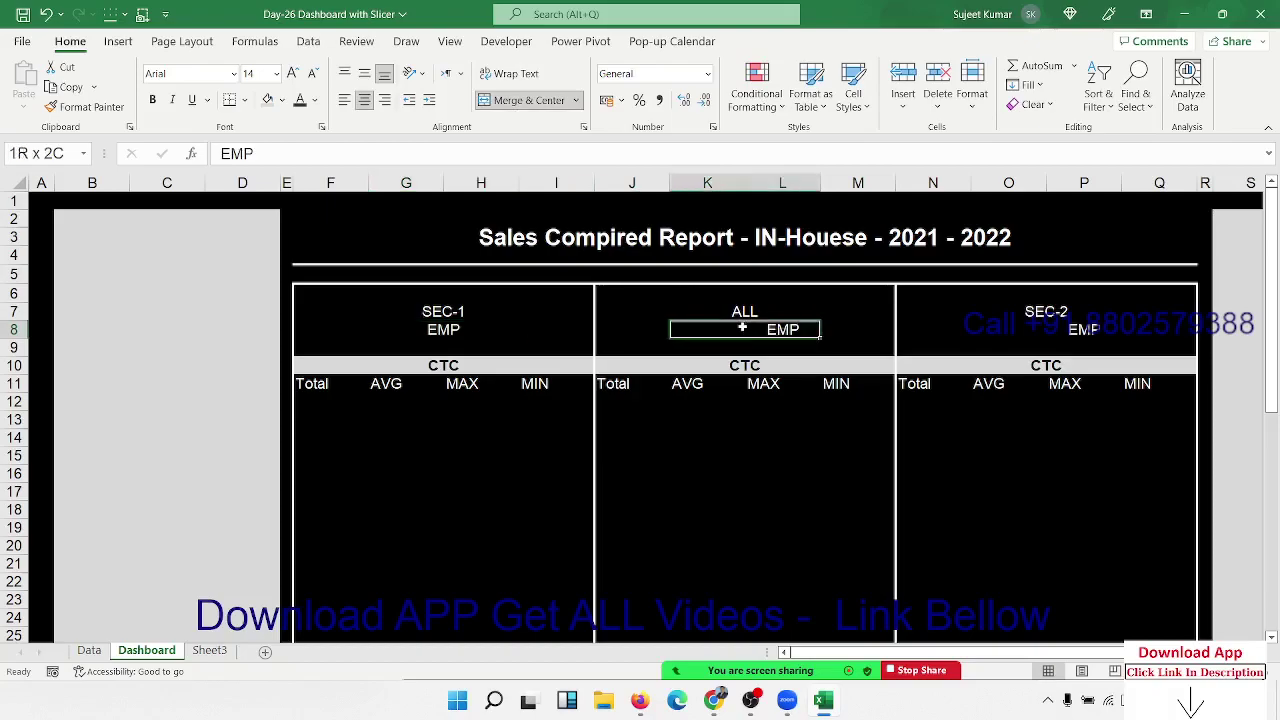
click(531, 102)
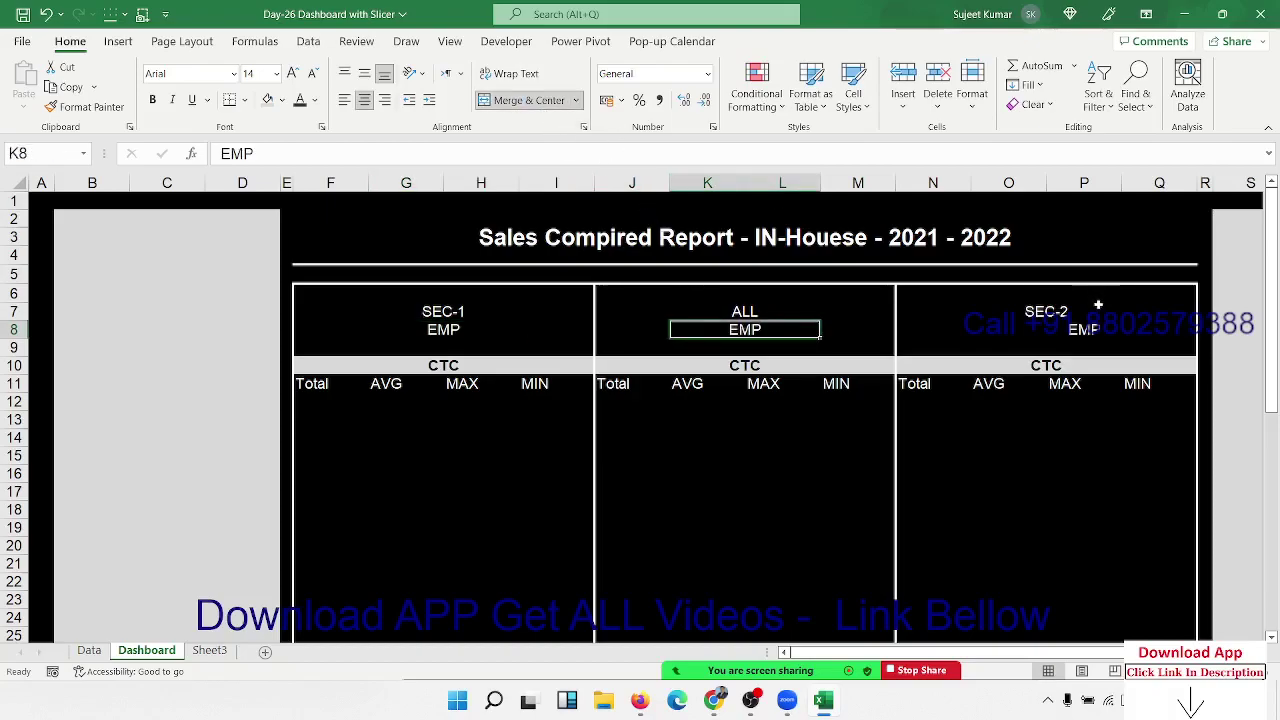
drag(1085, 320, 1005, 328)
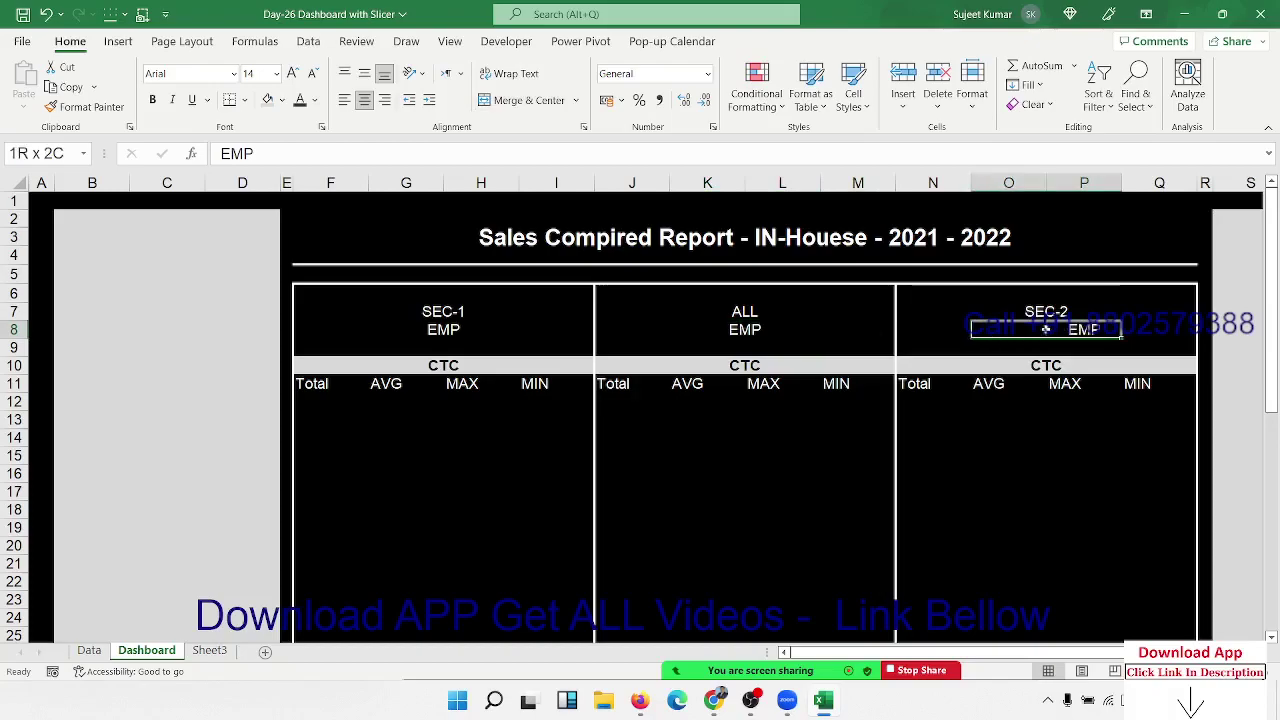
click(529, 100)
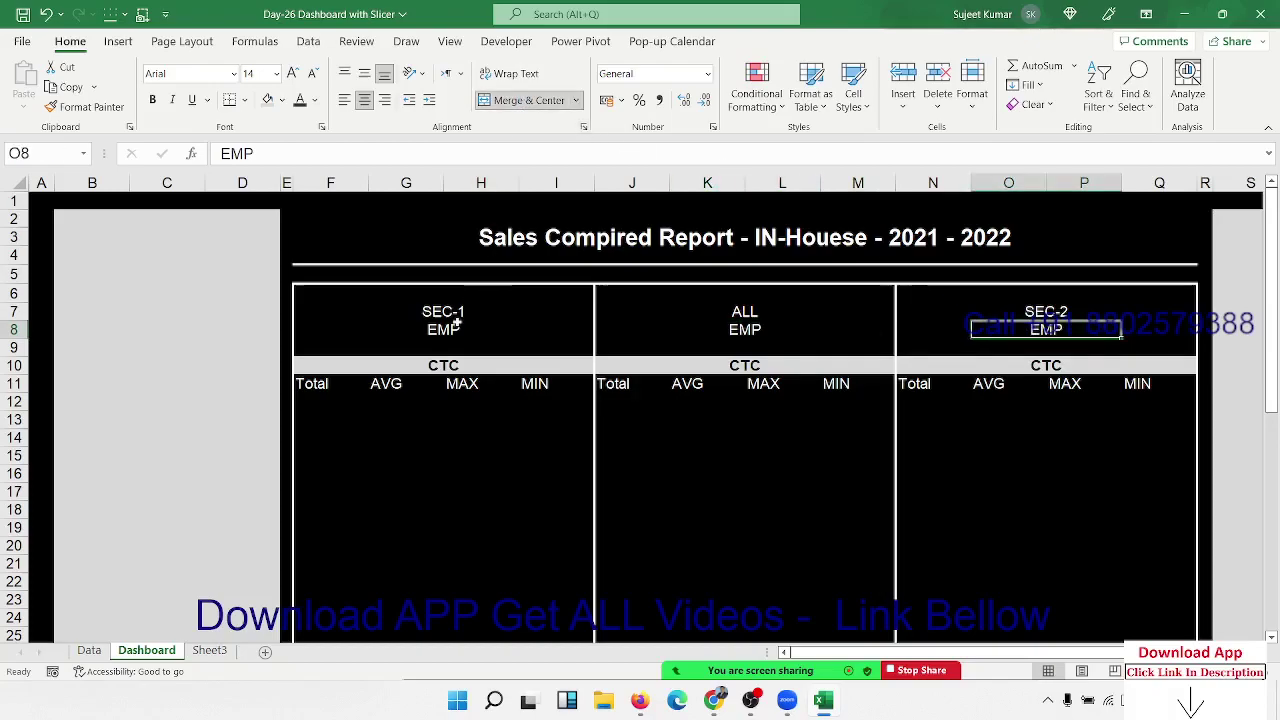
drag(408, 347, 443, 372)
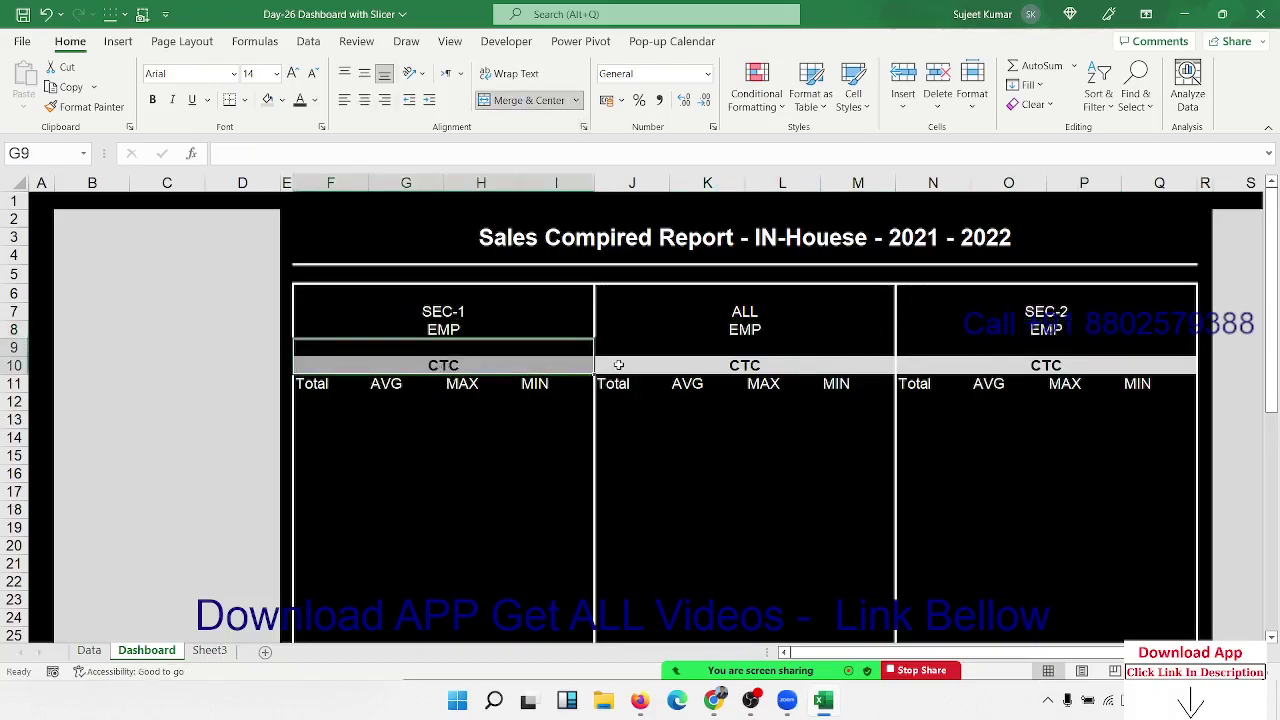
Select F12:I12 beneath SEC-1's Total/AVG/MAX/MIN labels and open the Fill Color choices.
key(Down)
key(shift+Right)
key(shift+Right)
key(shift+Down)
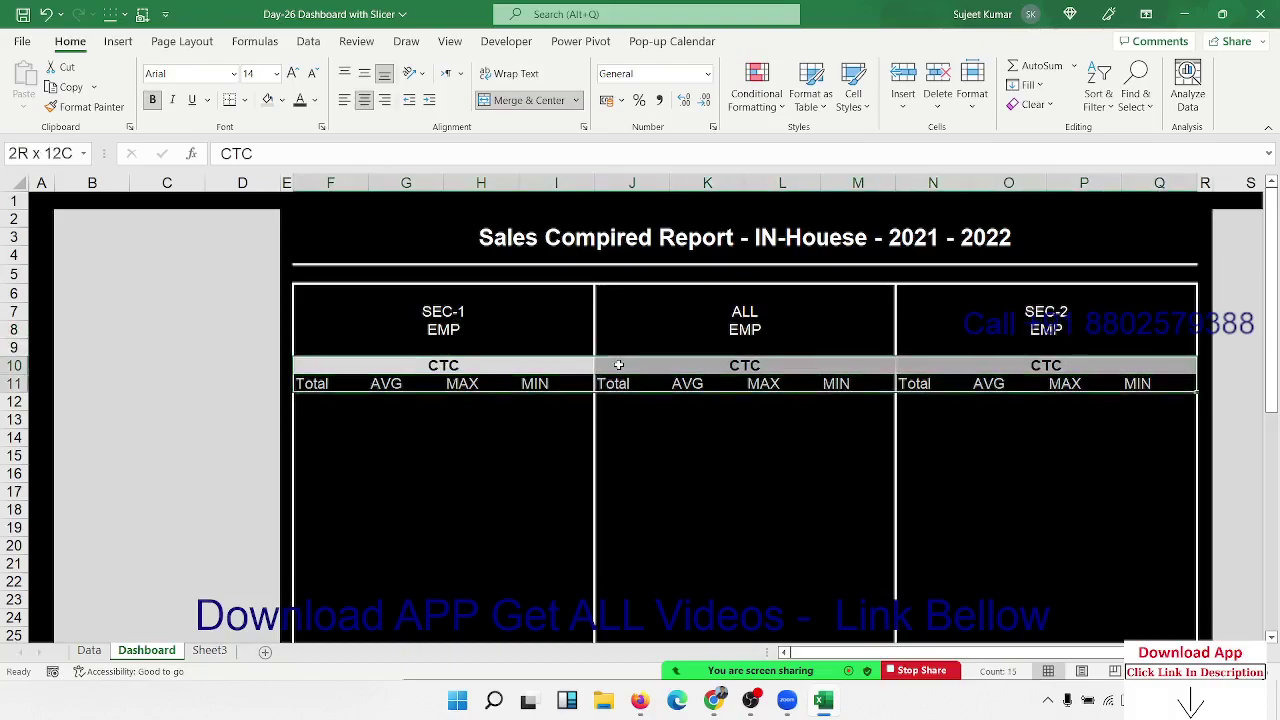
key(Down)
key(Right)
key(shift+Right)
key(shift+Right)
key(shift+Left)
key(shift+Left)
key(Left)
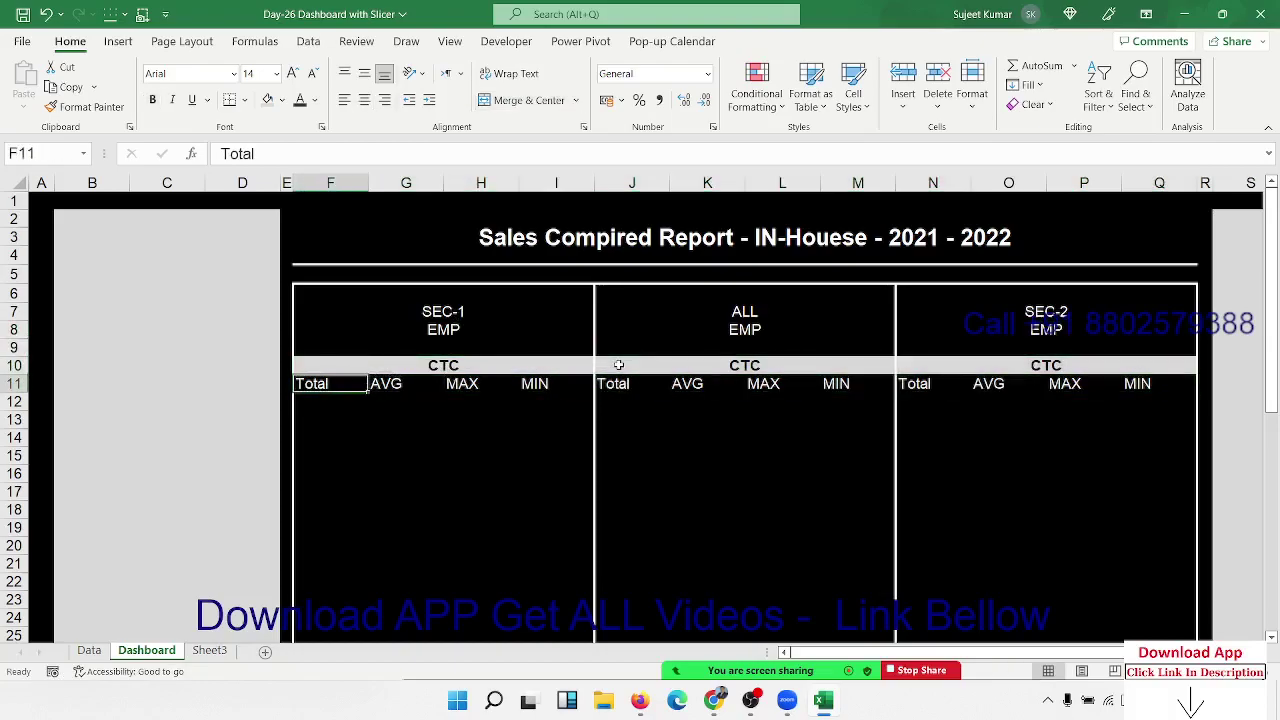
key(Down)
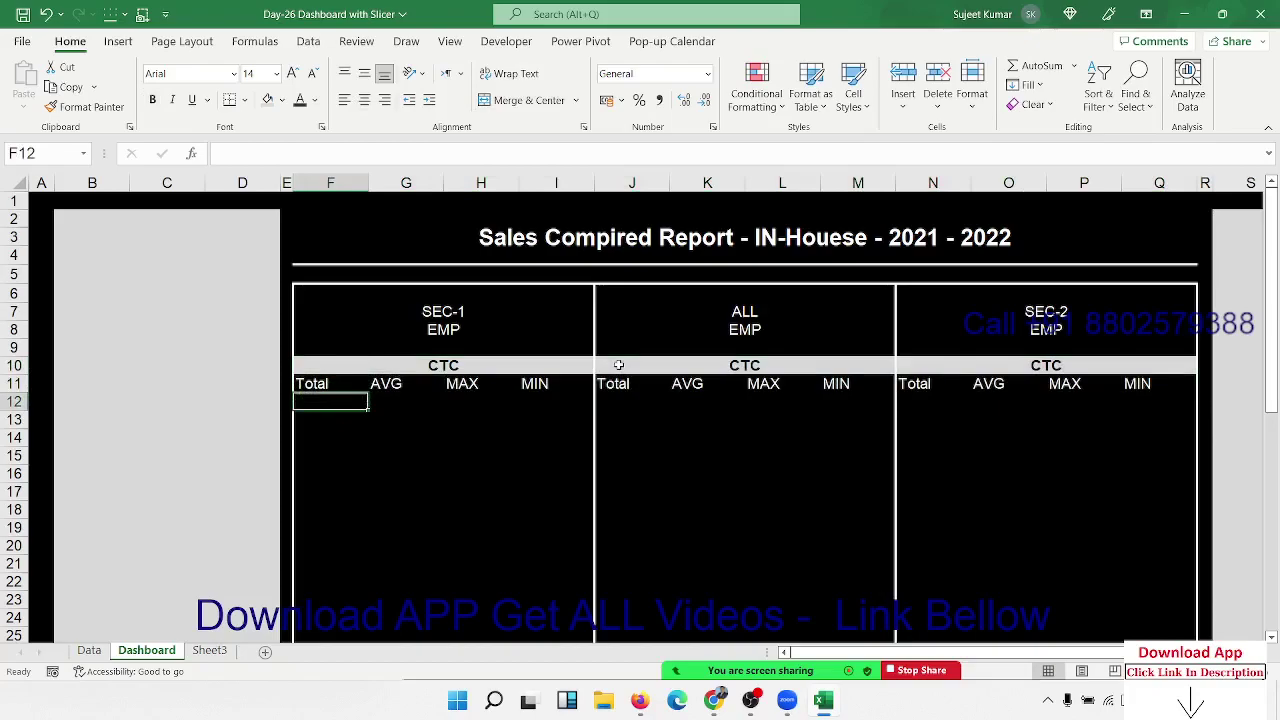
key(shift+Right)
key(shift+Right)
key(shift+Right)
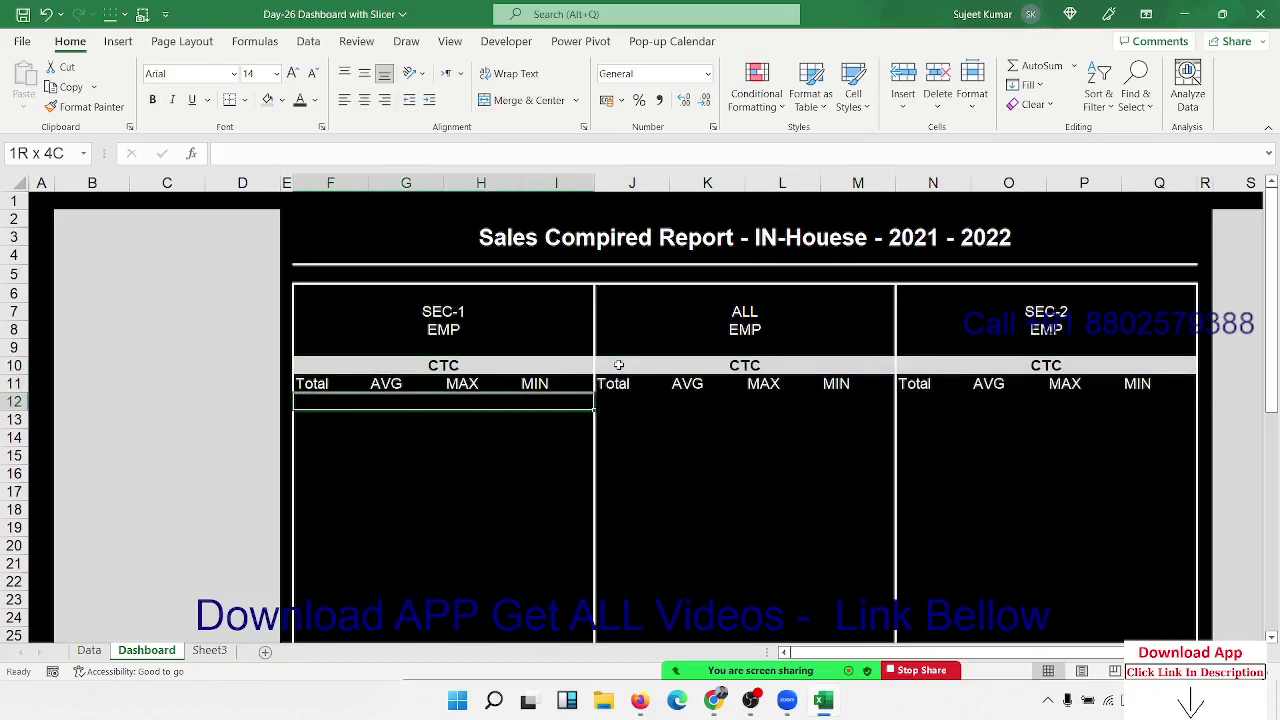
click(282, 100)
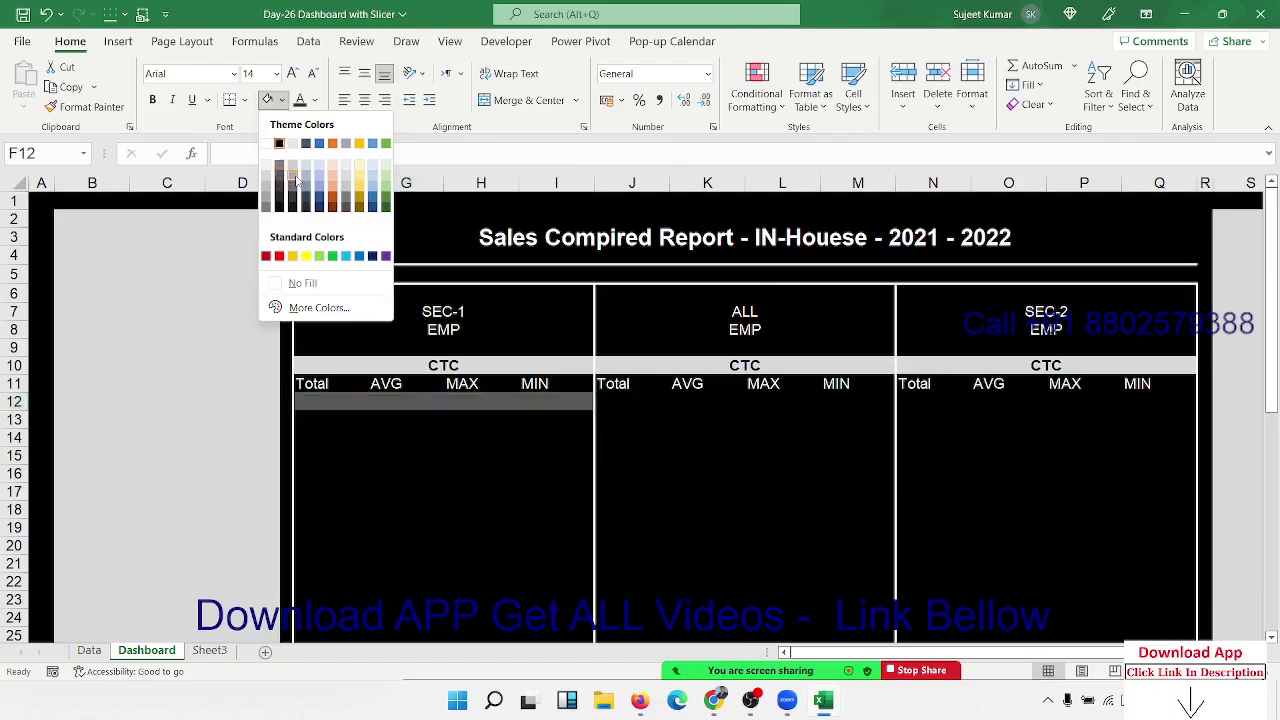
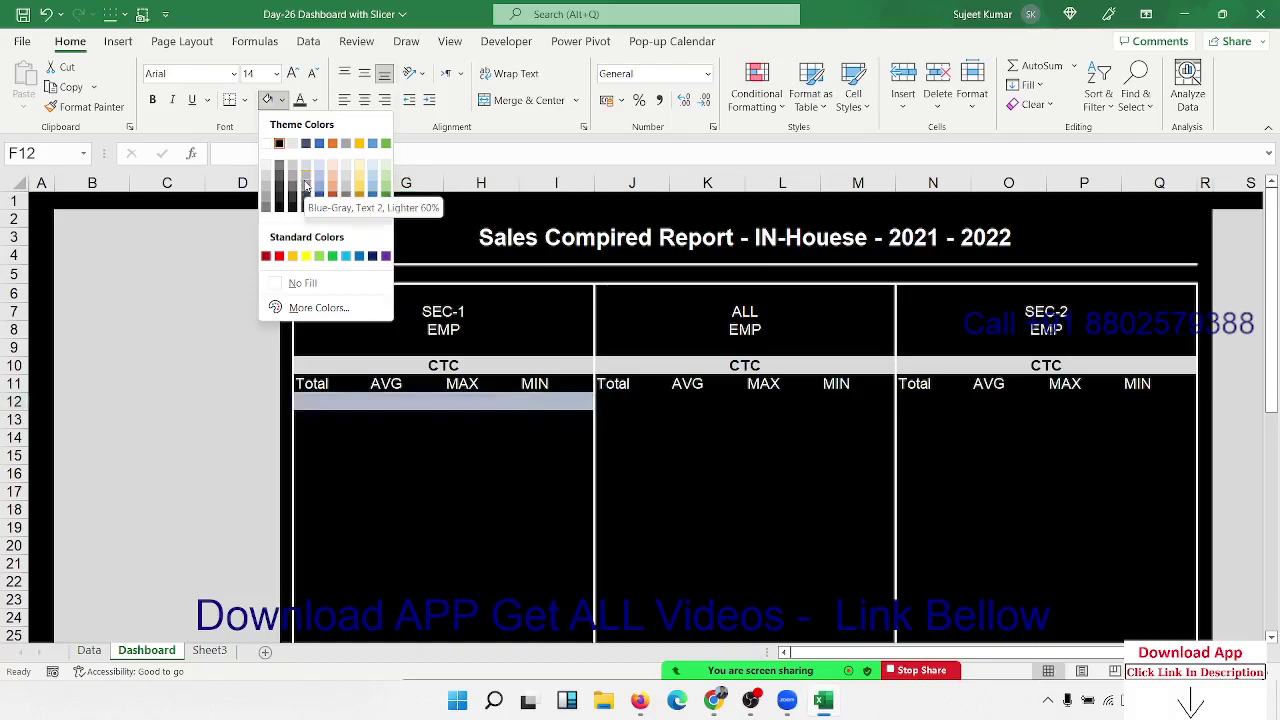
Fill F12:I12 with Blue-Gray, Text 2, Lighter 60% and apply All Borders.
click(306, 186)
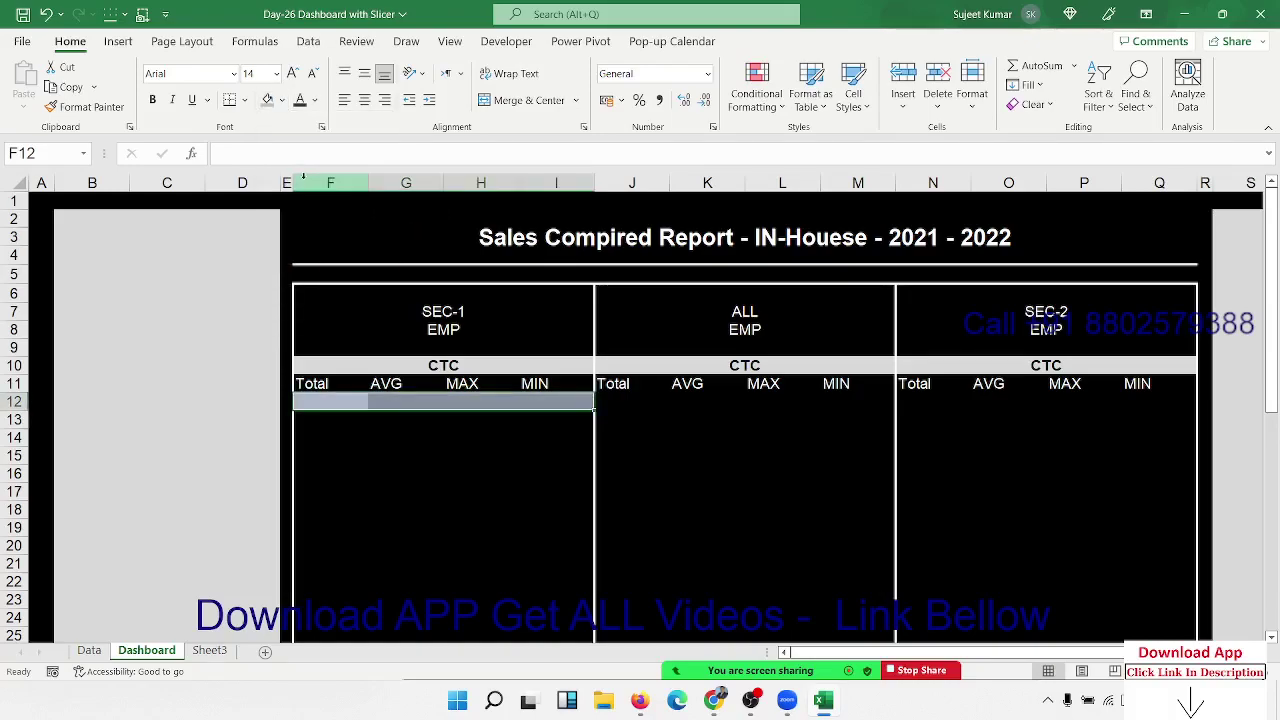
click(245, 100)
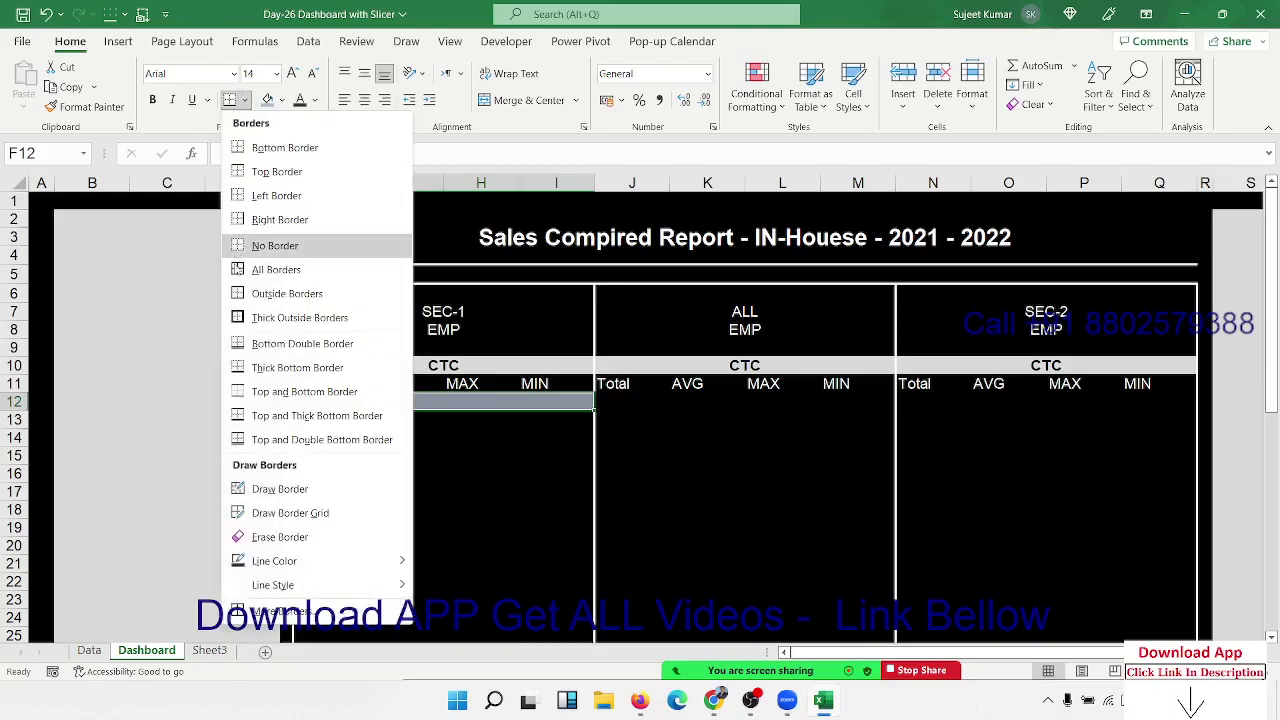
click(233, 265)
Copy the formatted F12:I12 row into J12:M12 and N12:Q12.
key(Up)
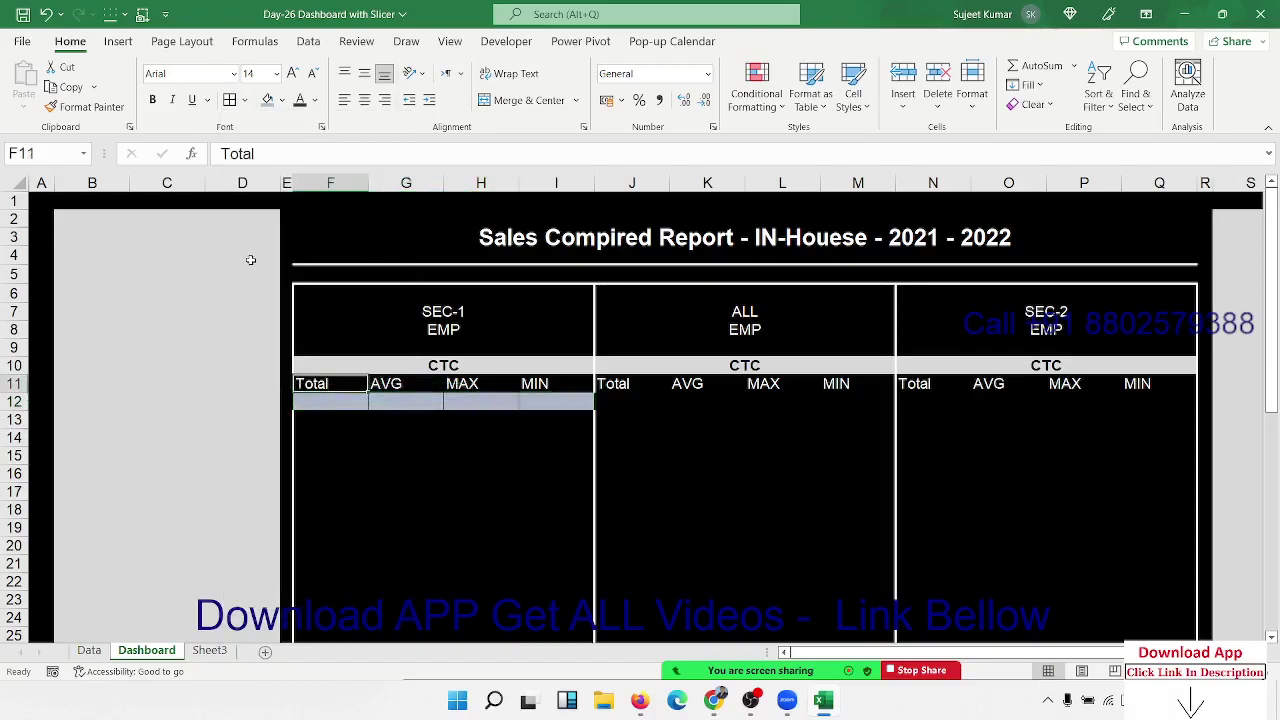
key(Down)
key(shift+Right)
key(shift+Right)
key(shift+Right)
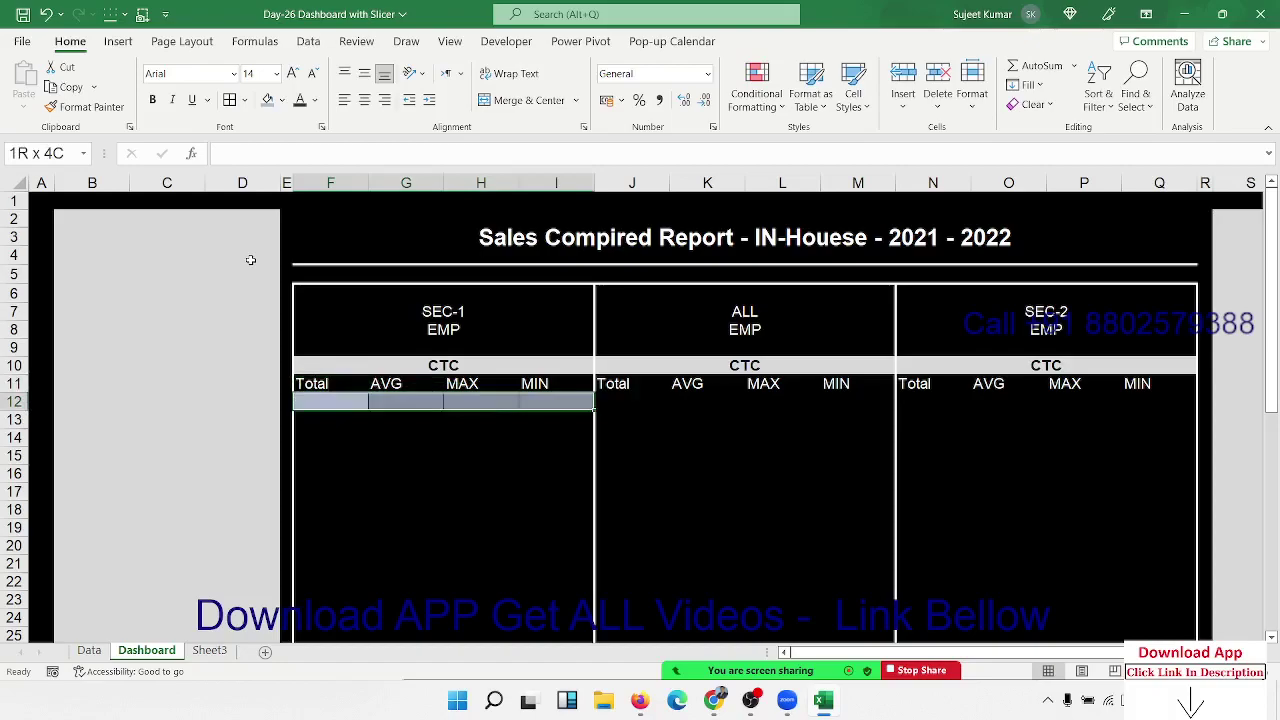
key(ctrl+c)
key(Right)
key(Right)
key(Right)
key(Right)
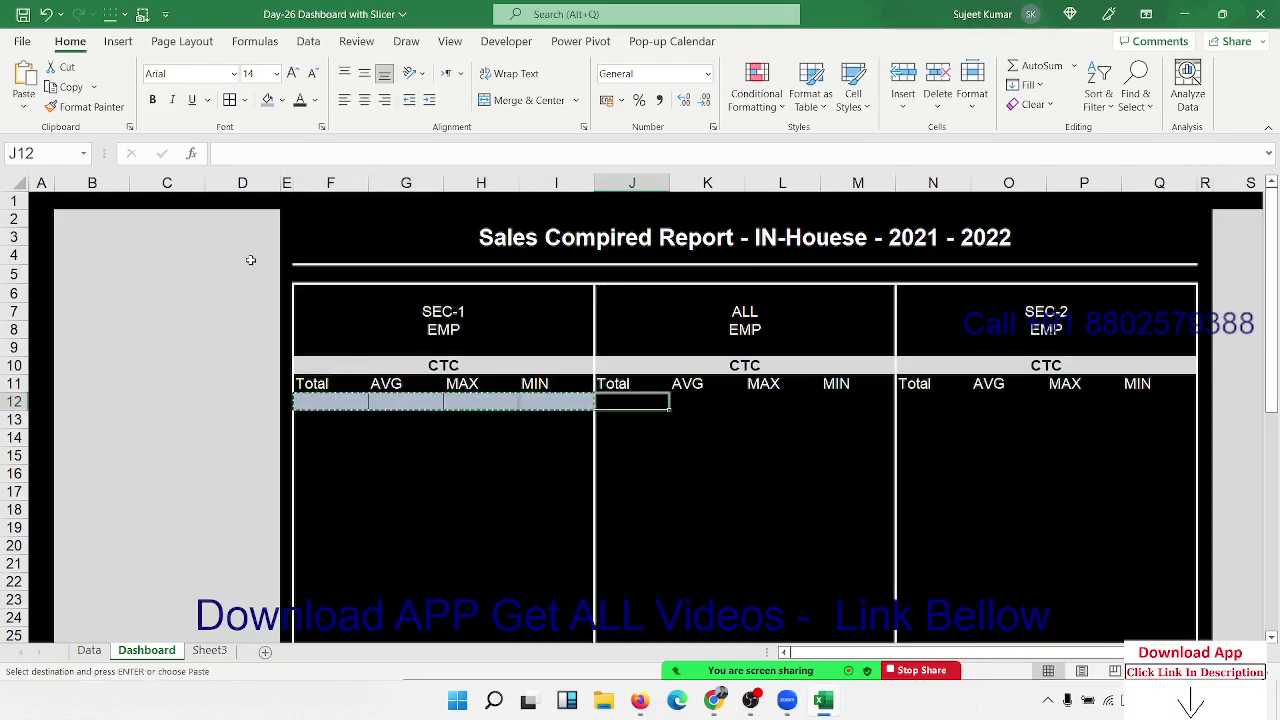
key(ctrl+v)
key(Right)
key(Right)
key(Right)
key(Right)
key(Right)
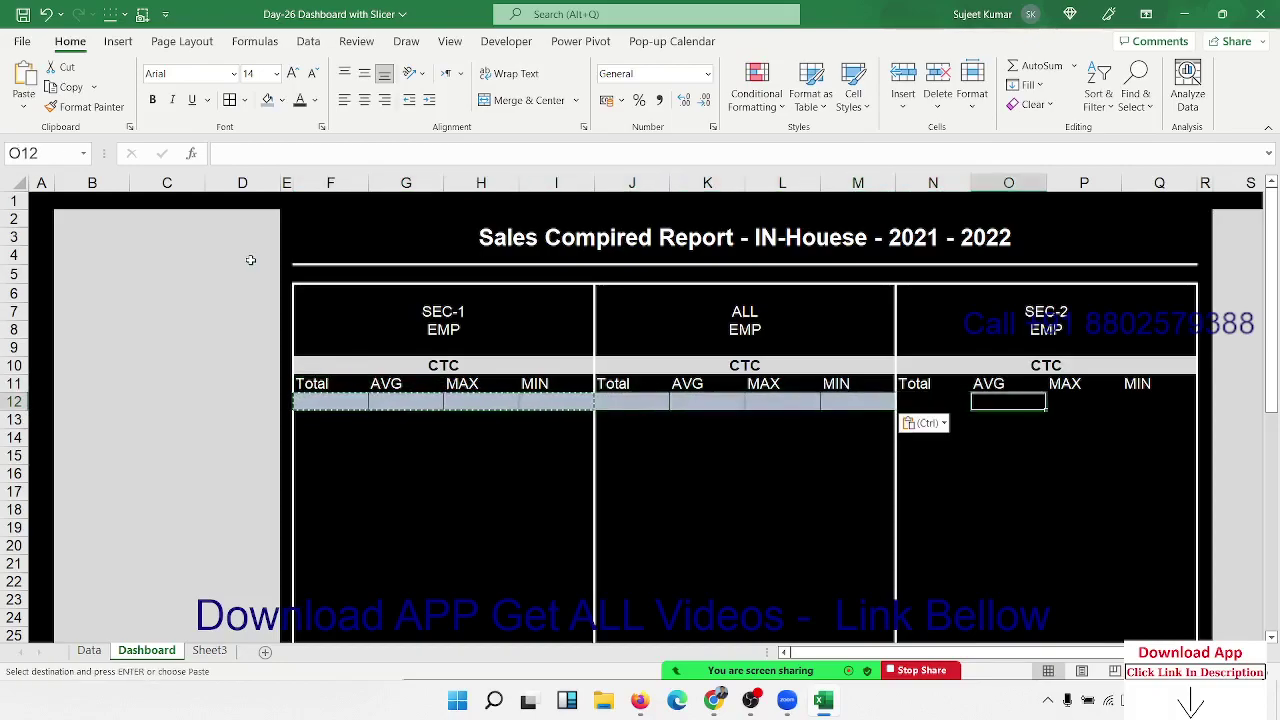
key(Left)
key(ctrl+v)
key(Down)
key(Down)
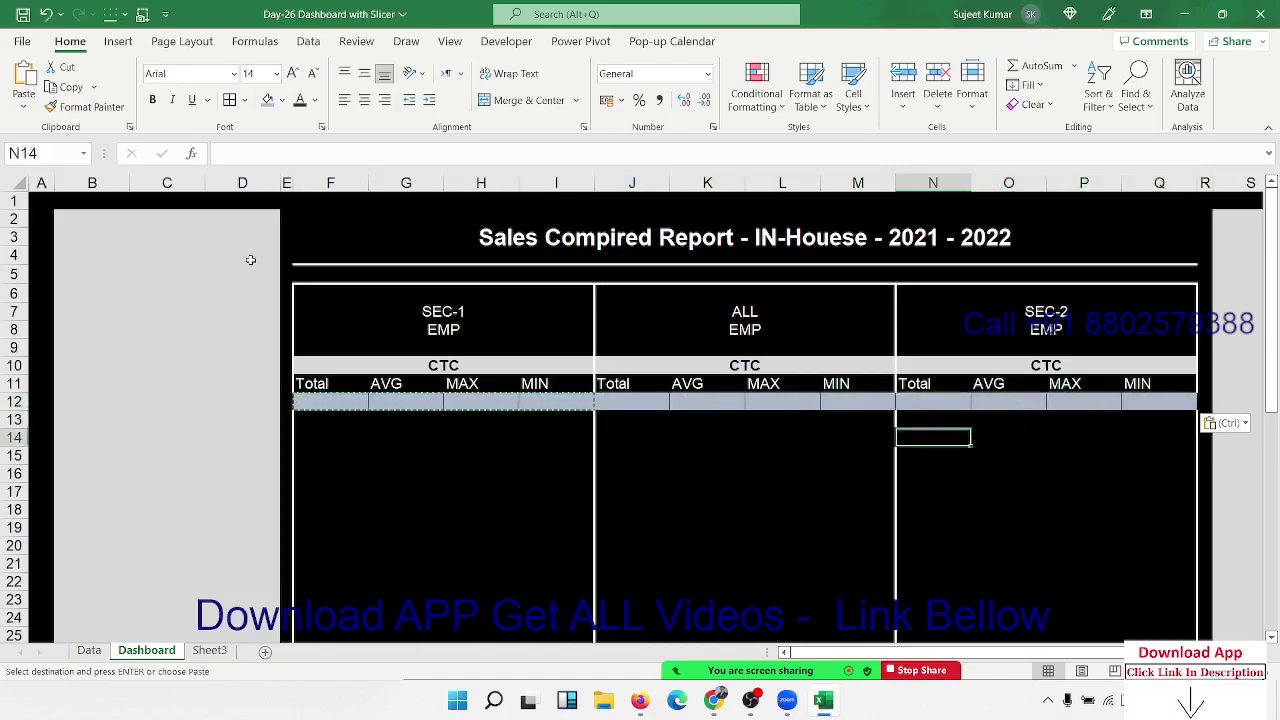
key(Escape)
Copy the CTC block F10:I12 to F14 and rename its header to Sales.
click(323, 367)
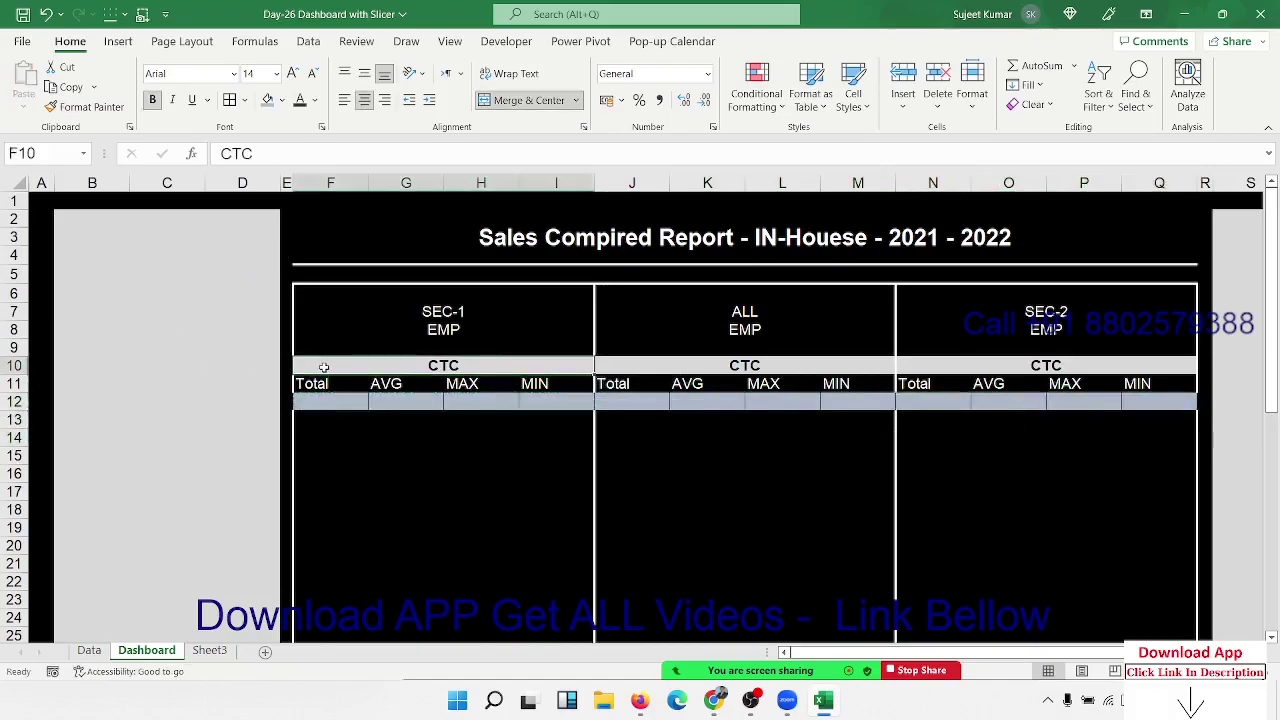
key(shift+Down)
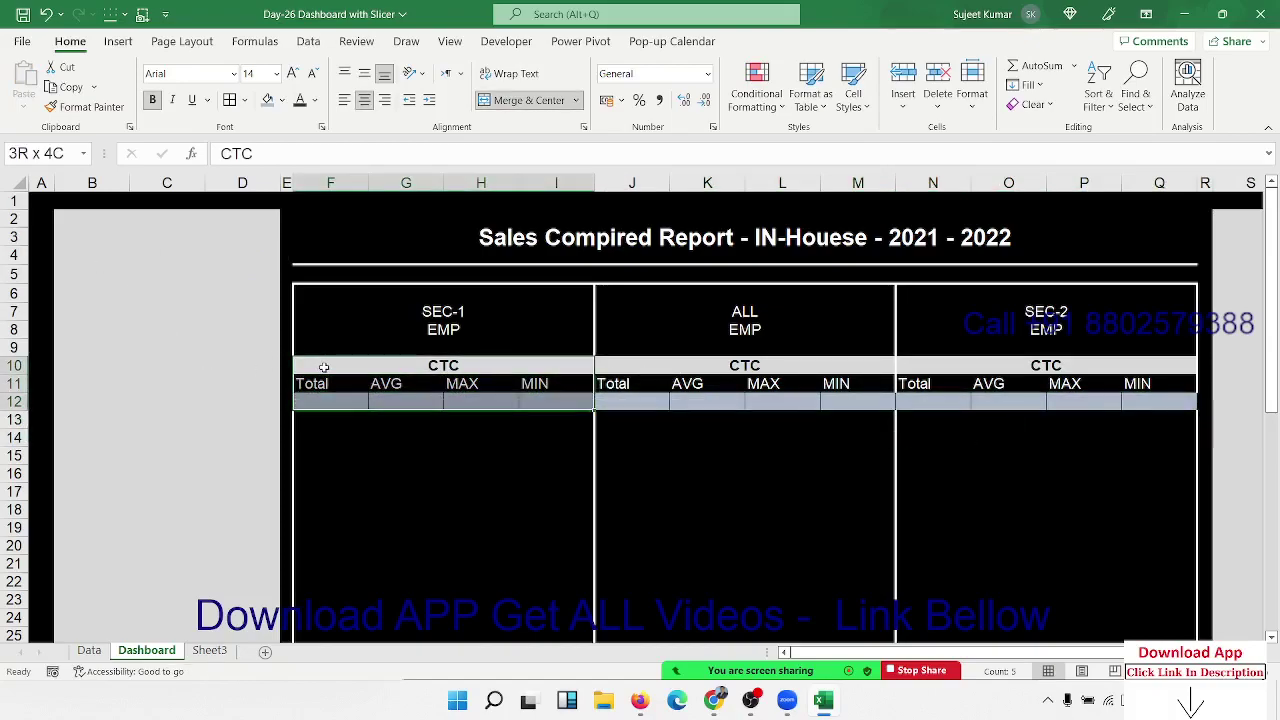
key(ctrl+c)
key(Down)
key(Down)
key(Down)
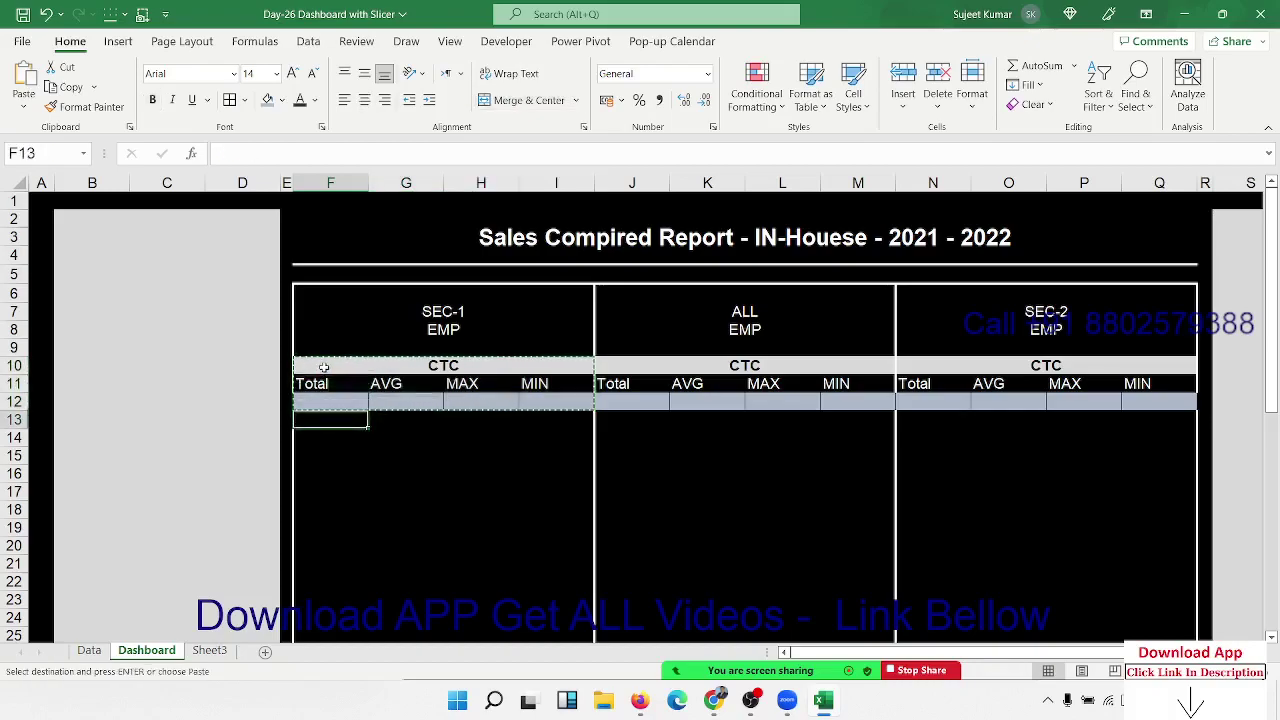
key(Down)
key(ctrl+v)
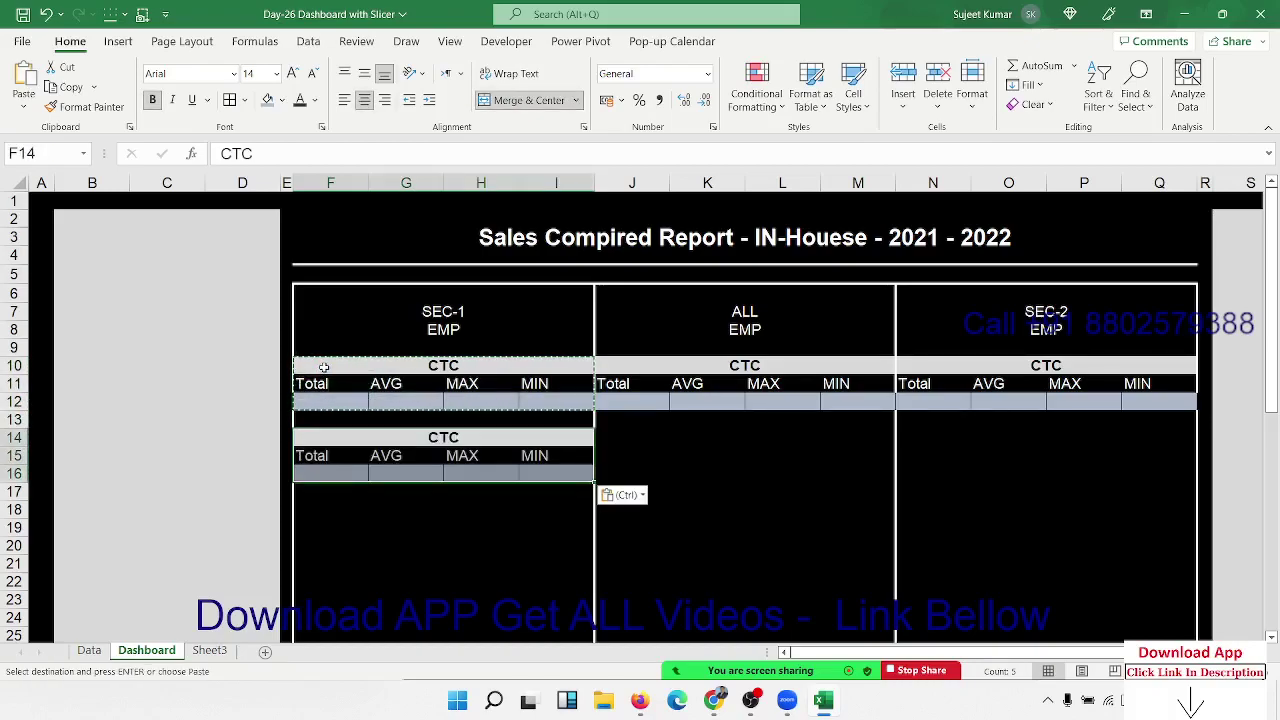
key(Escape)
key(F2)
double_click(447, 438)
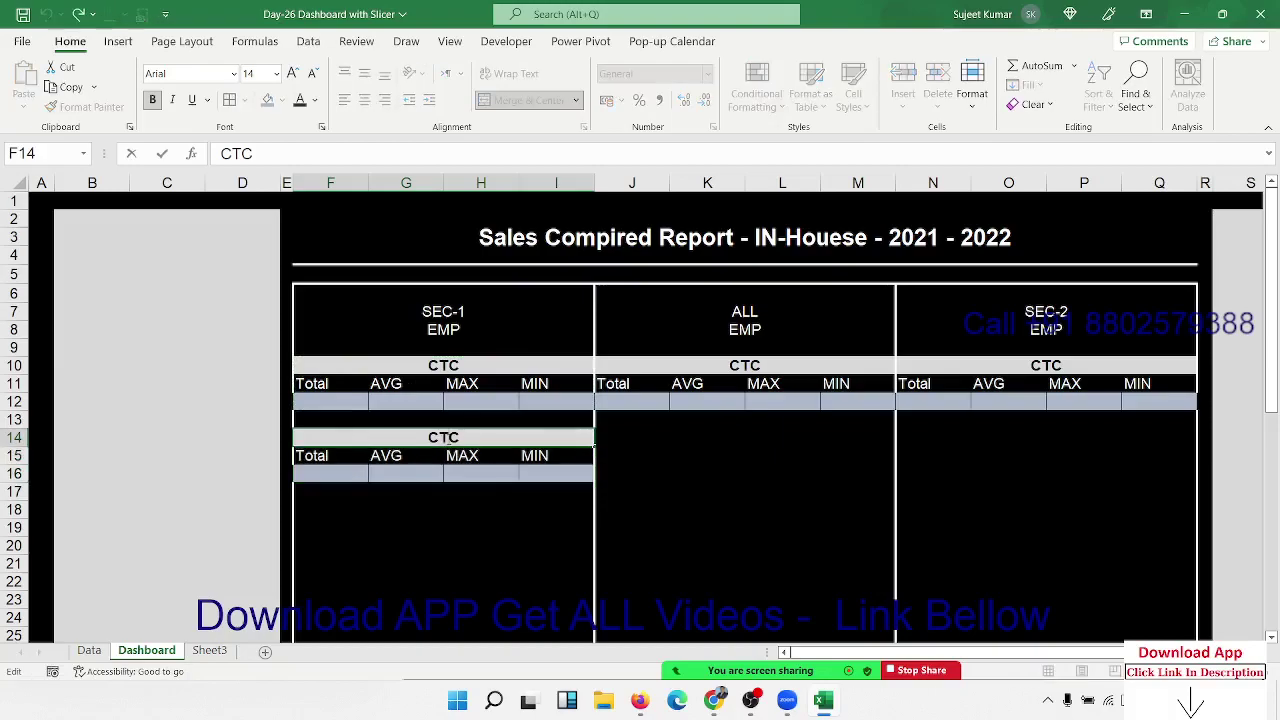
key(BackSpace)
text(Sales)
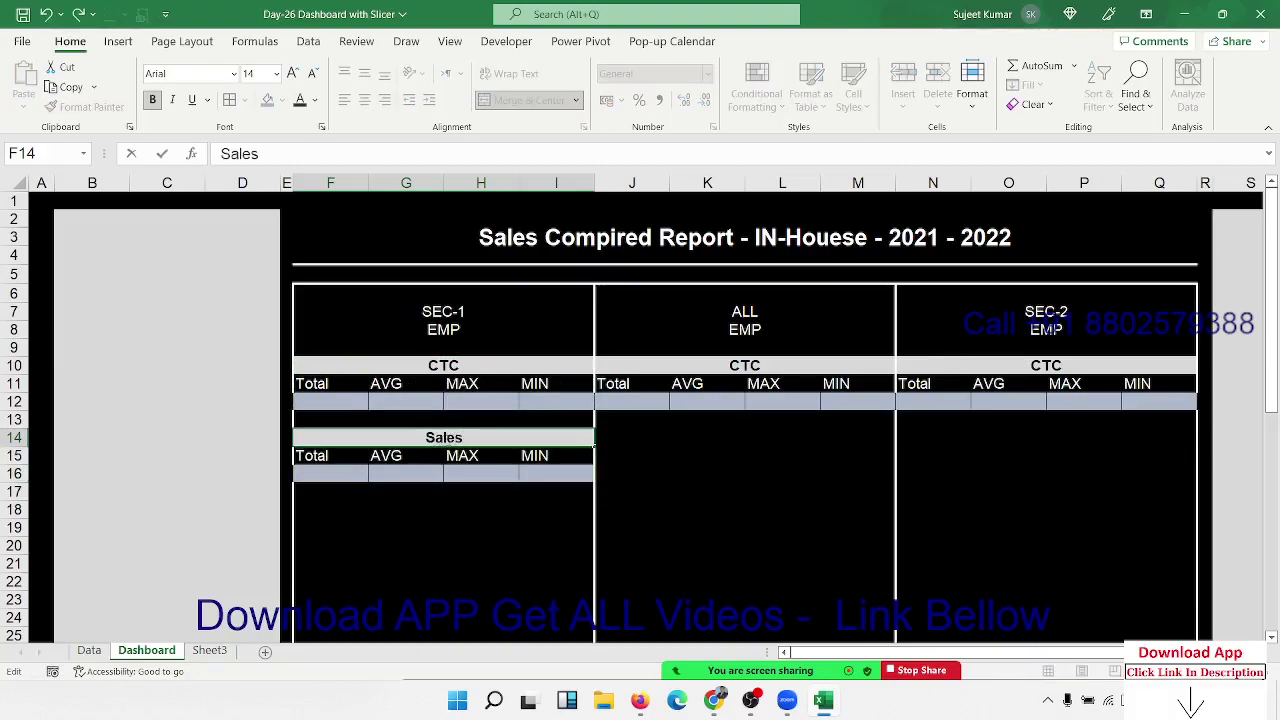
key(Return)
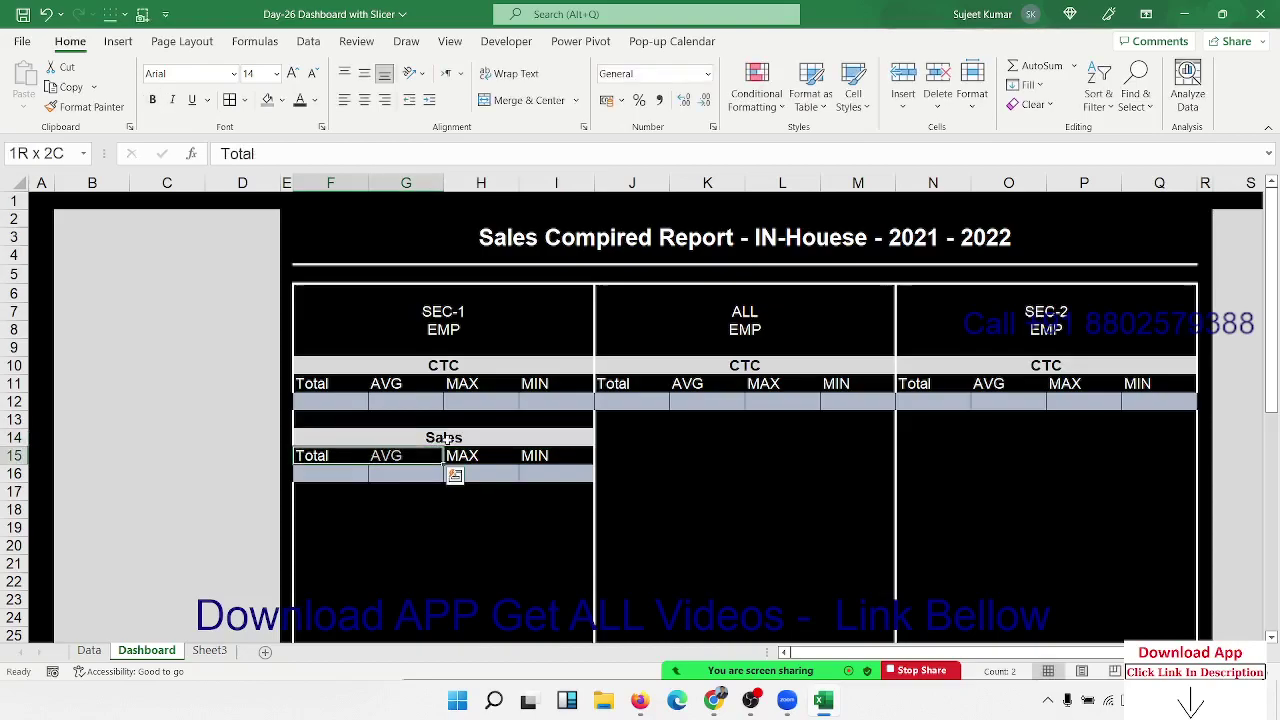
Copy the Sales block F14:I16 into J14:M16 and N14:Q16.
drag(330, 458, 590, 458)
drag(445, 440, 445, 474)
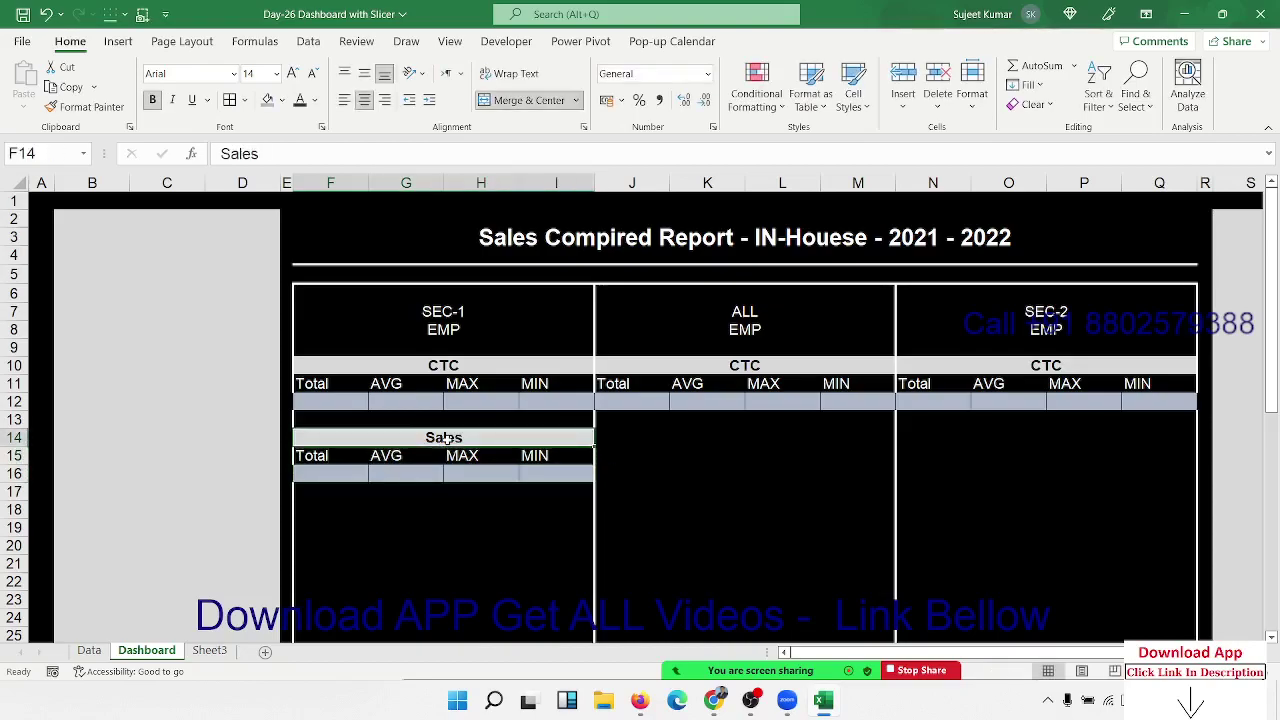
key(ctrl+c)
key(Right)
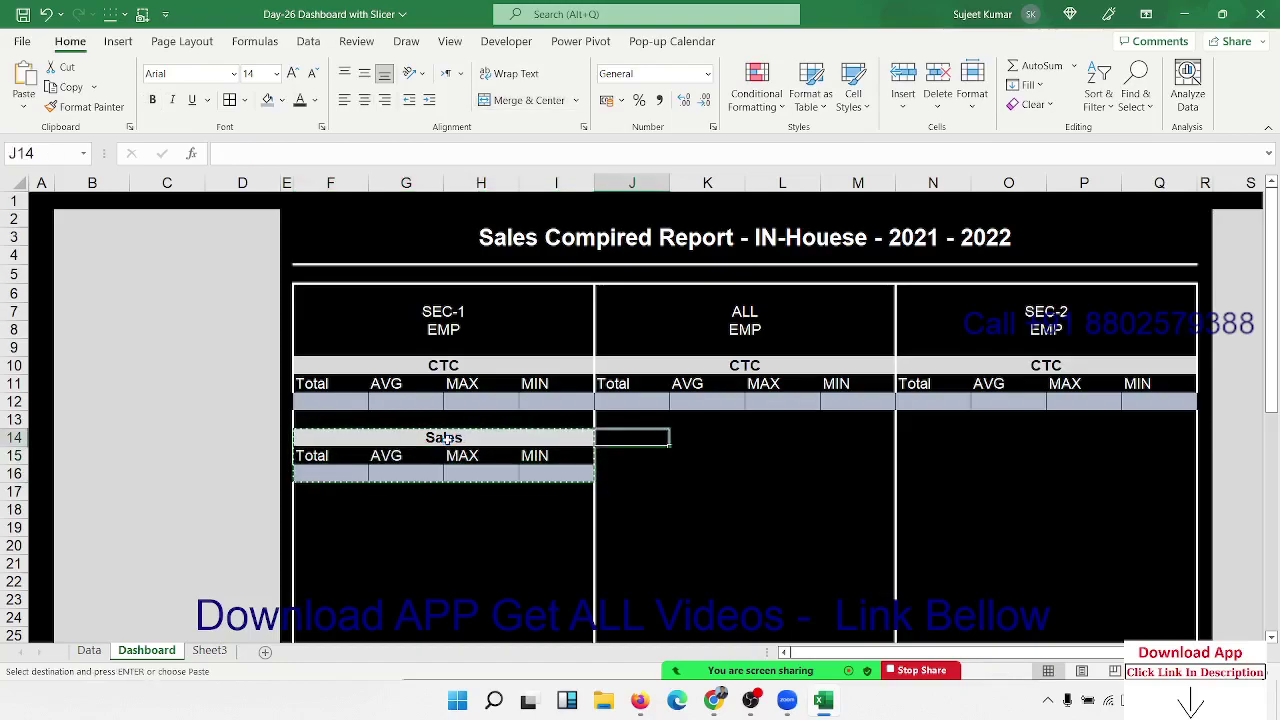
key(ctrl+v)
key(Right)
key(Right)
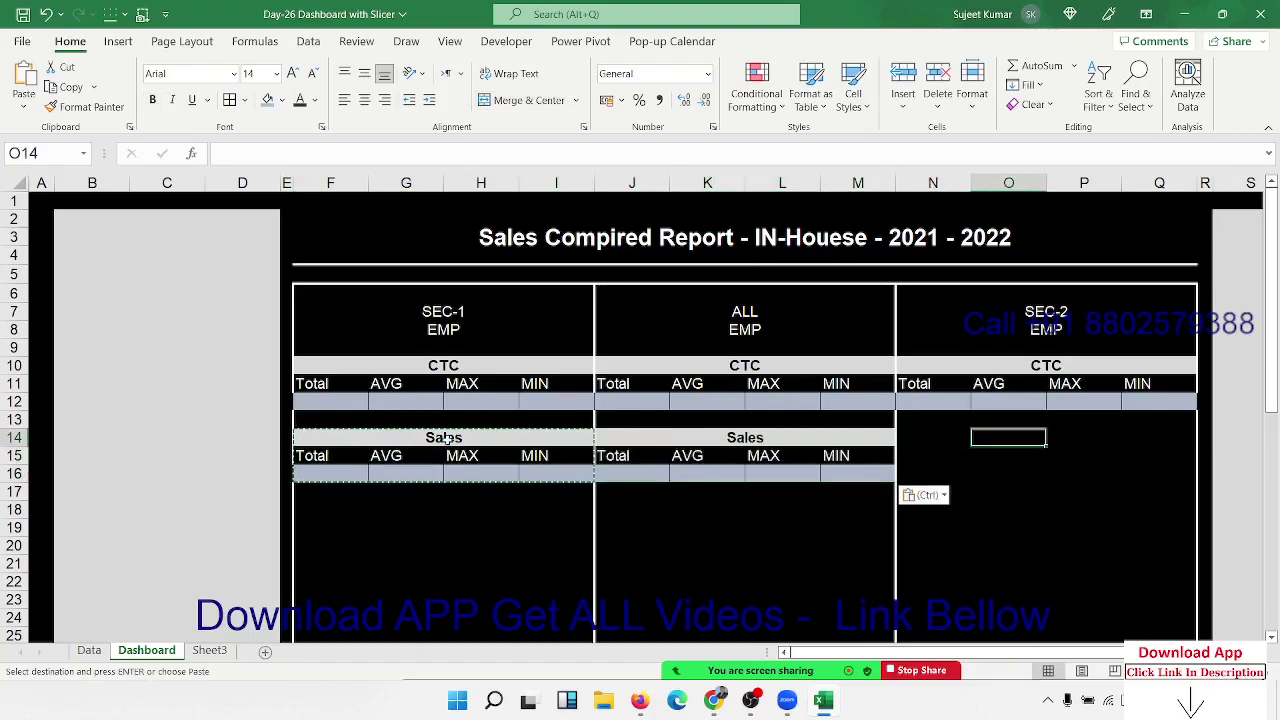
key(Left)
key(ctrl+v)
key(Down)
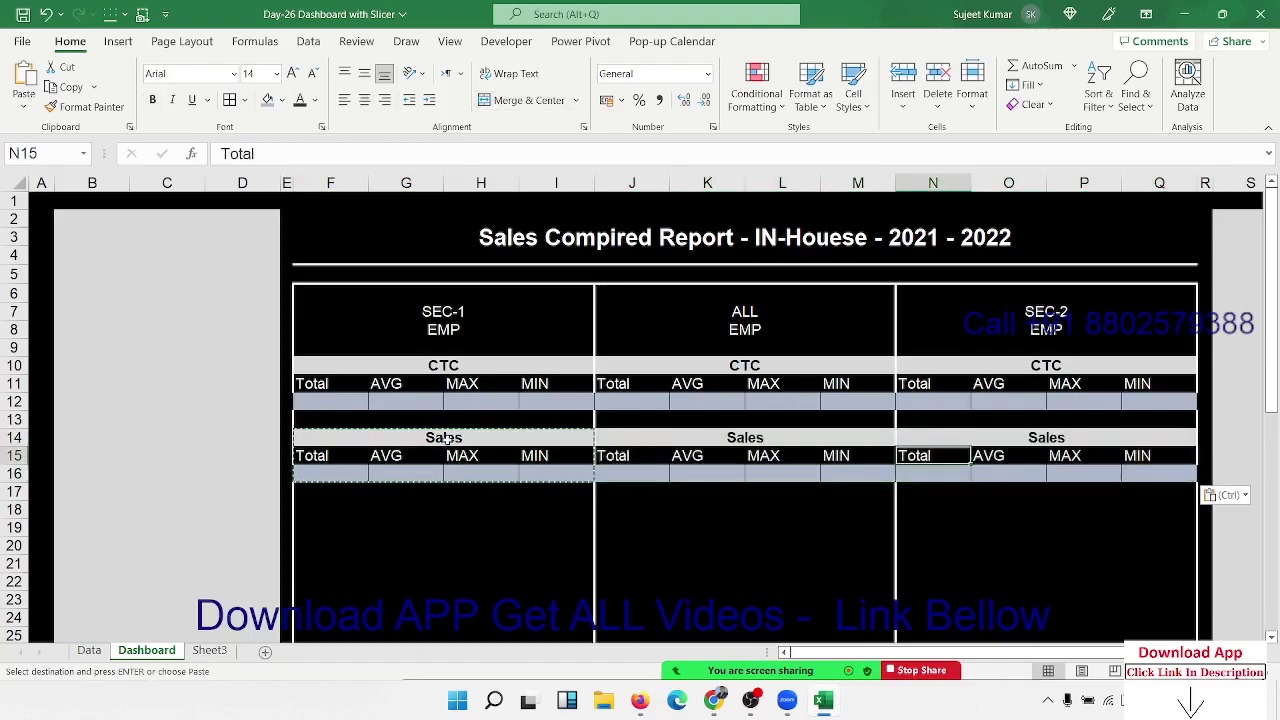
Paste the block again at F18:I20 and rename its header to ABS.
key(Down)
key(Left)
key(Left)
key(Left)
key(Left)
key(Left)
key(Left)
key(Left)
key(Left)
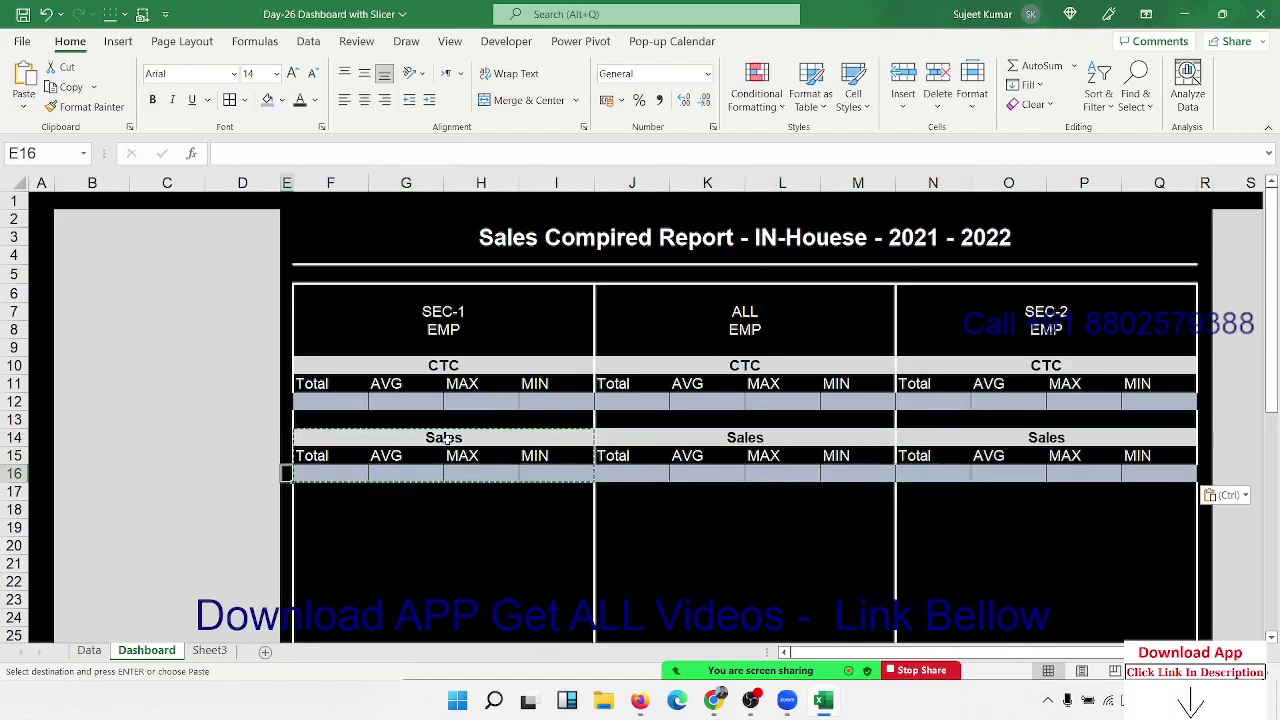
key(Right)
key(Down)
key(Down)
key(ctrl+v)
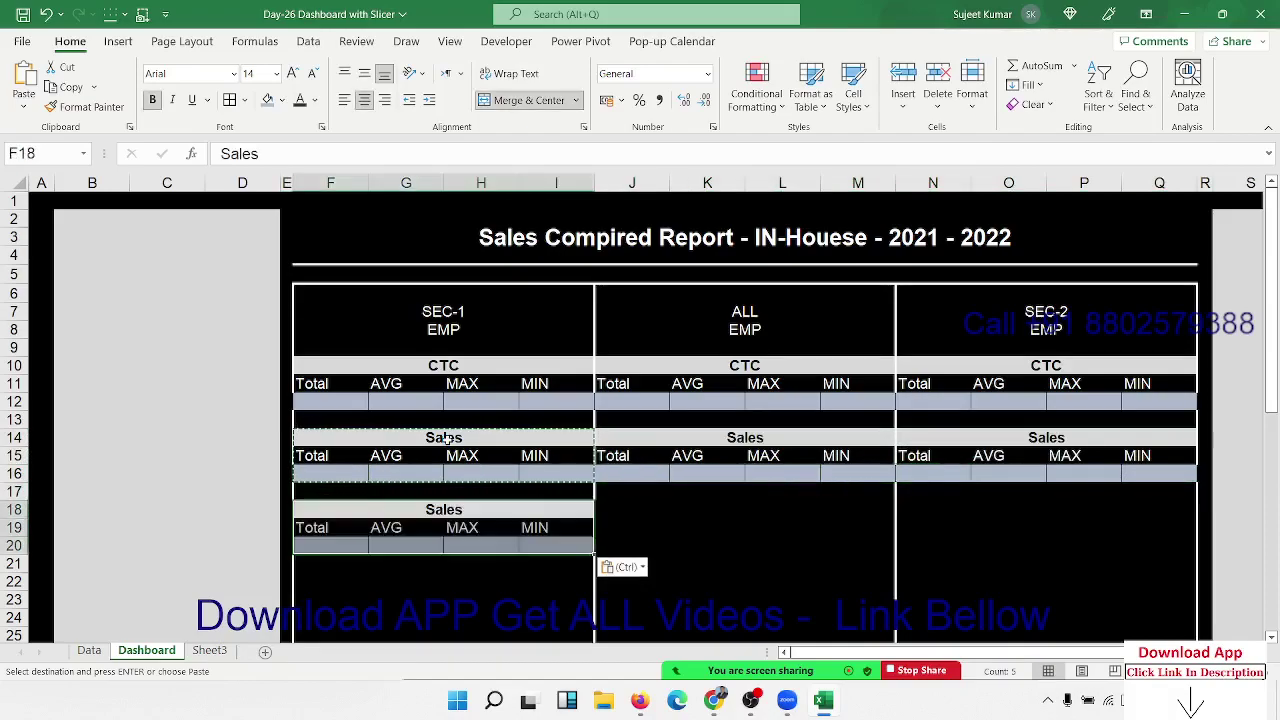
key(Right)
key(Right)
key(Right)
key(Up)
key(Down)
key(Left)
key(Left)
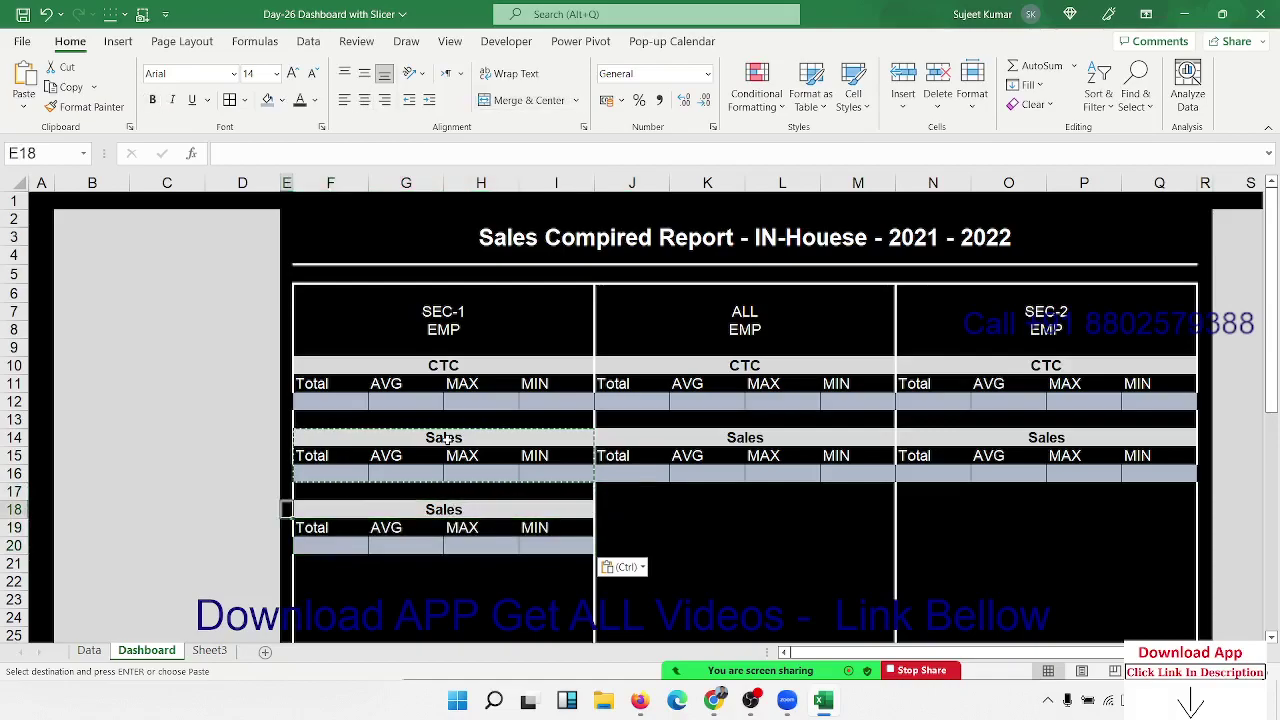
key(Right)
text(ABS)
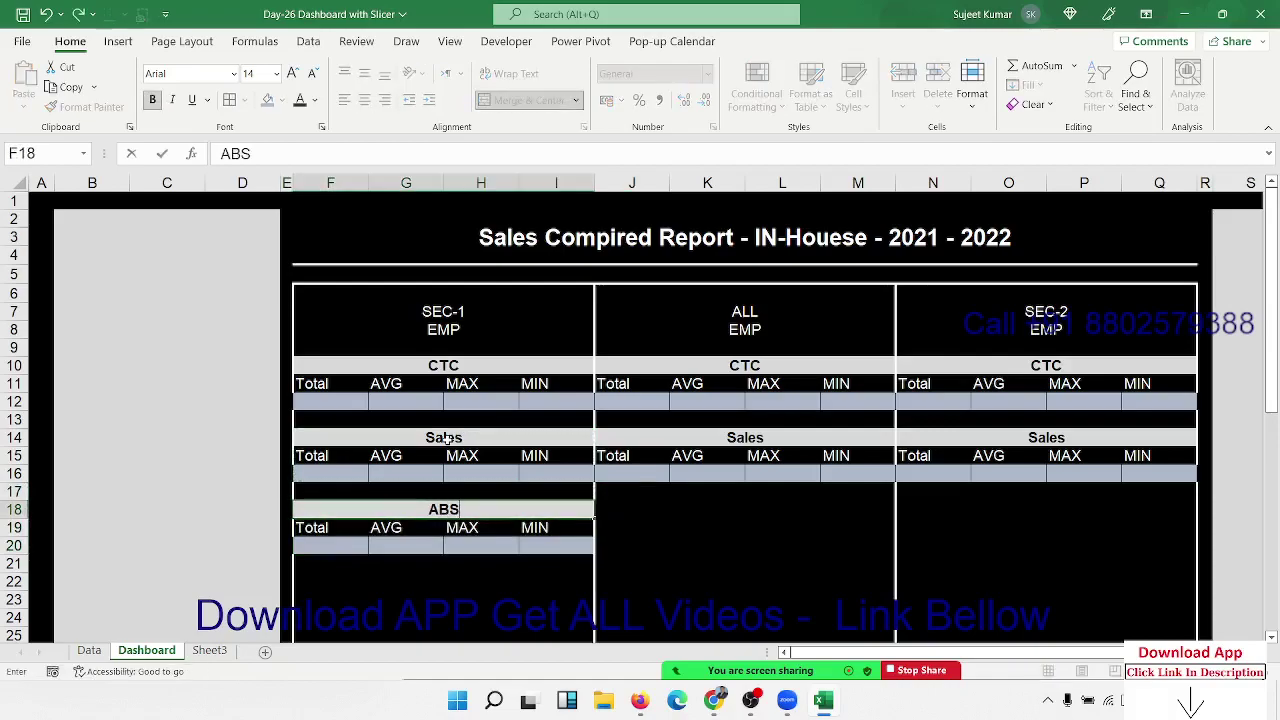
key(shift+Down)
key(shift+Down)
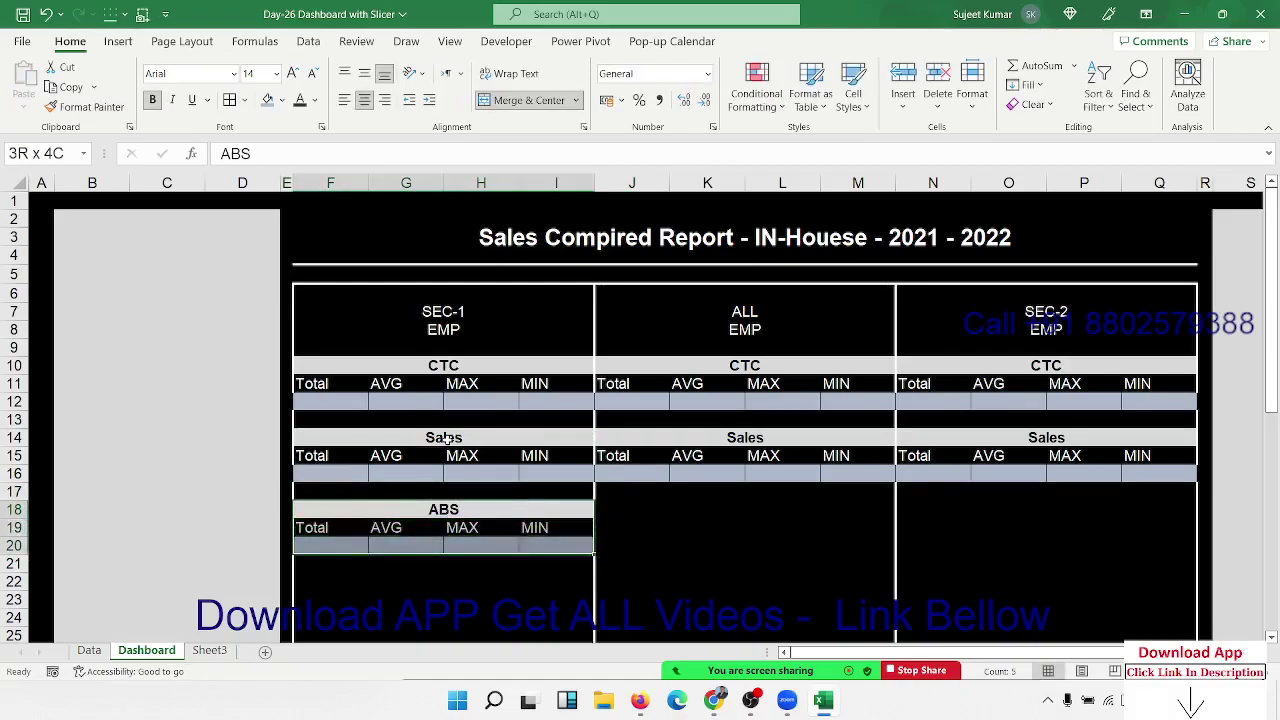
Copy the ABS block F18:I20 into J18:M20 and N18:Q20.
key(ctrl+c)
key(Right)
key(Right)
key(Left)
key(ctrl+v)
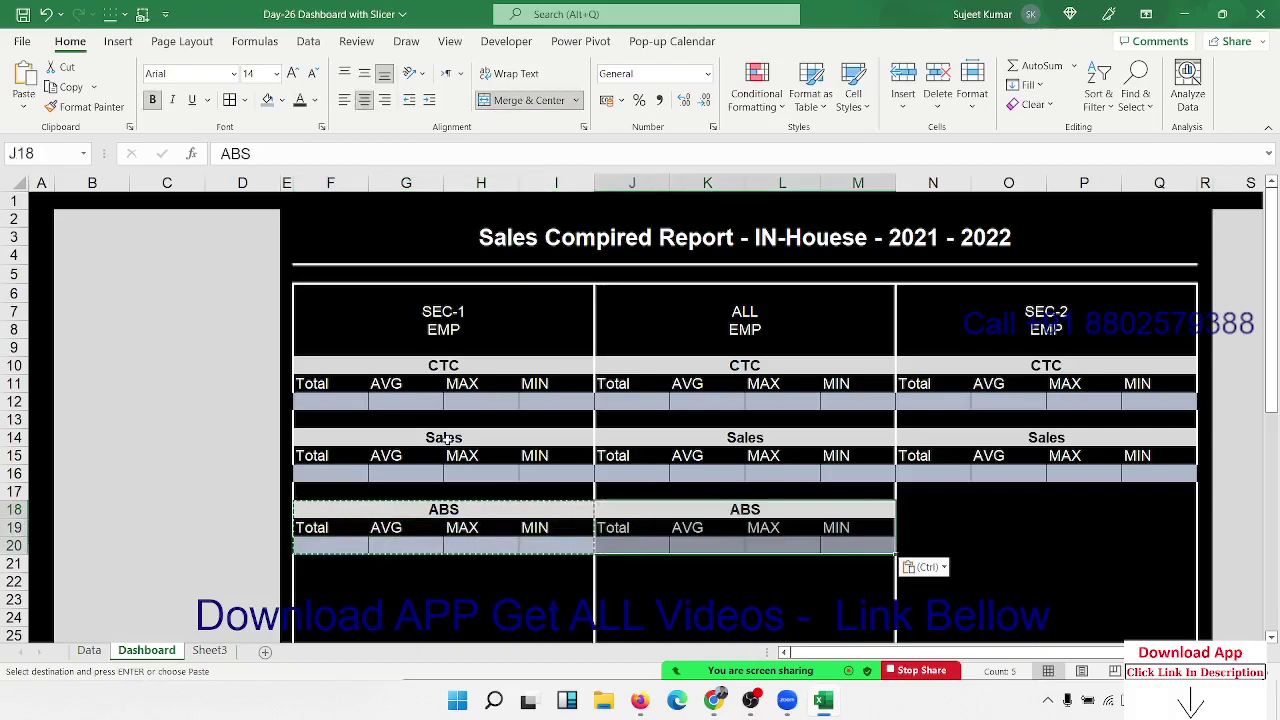
key(Right)
key(Right)
key(Left)
key(ctrl+v)
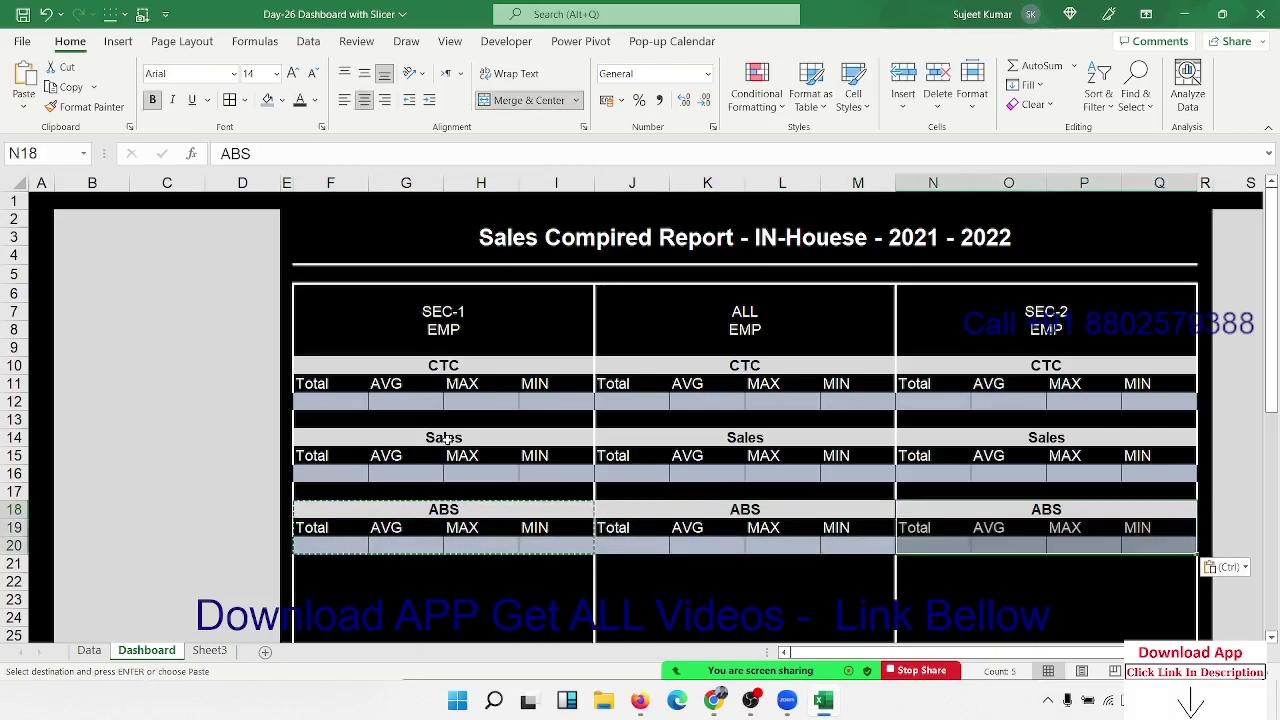
key(Down)
key(Down)
key(Down)
key(Down)
Paste the block at F22:I24 and retitle it Customer Rate.
scroll(390, 454, down, 3)
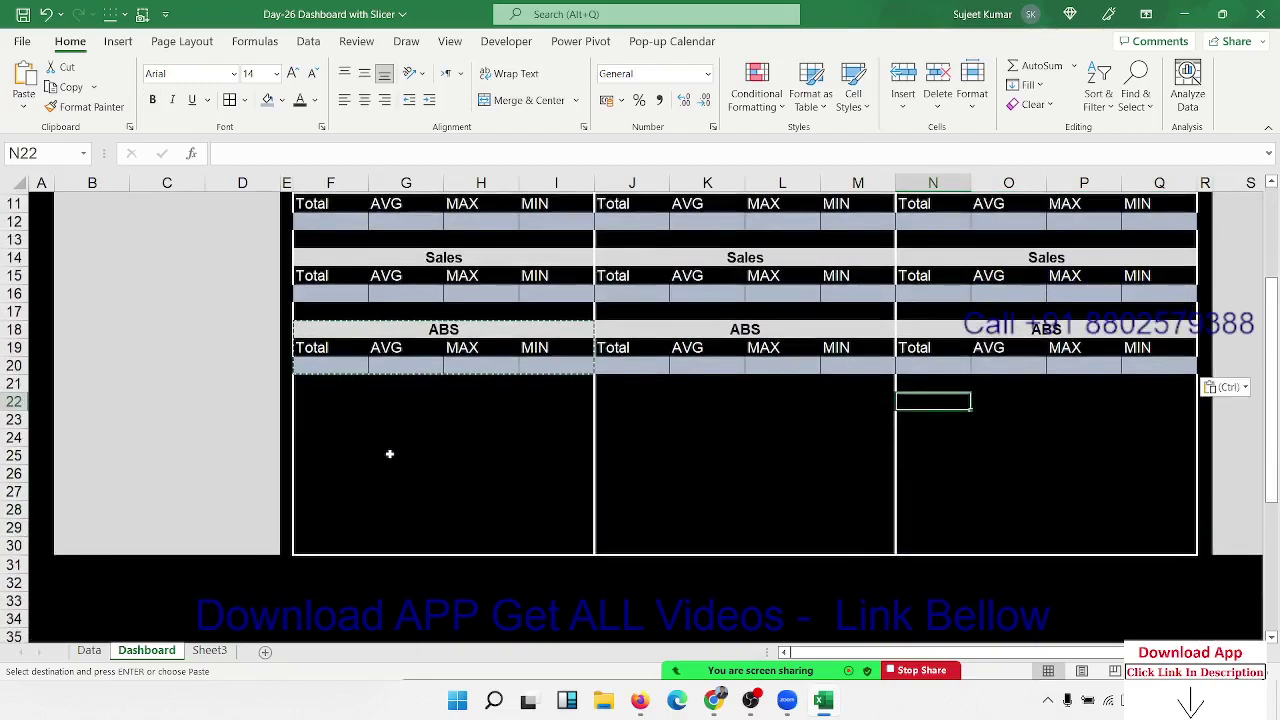
click(327, 404)
key(Up)
key(Down)
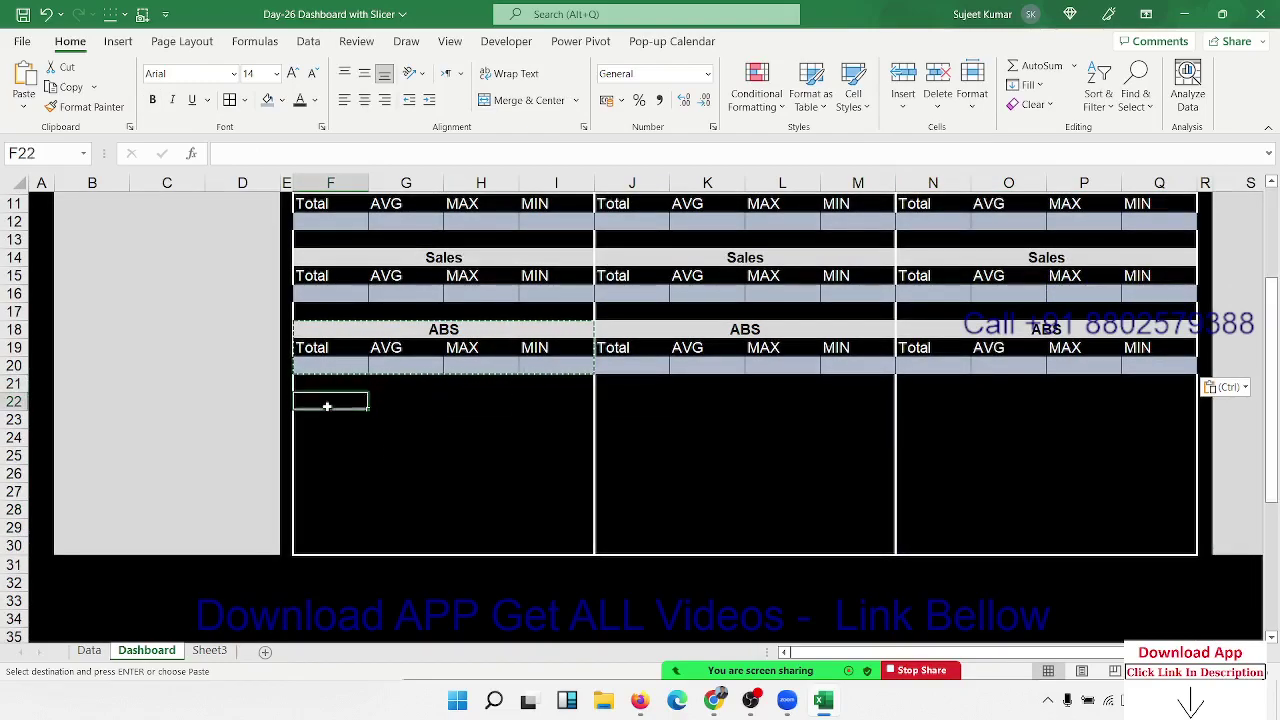
key(ctrl+v)
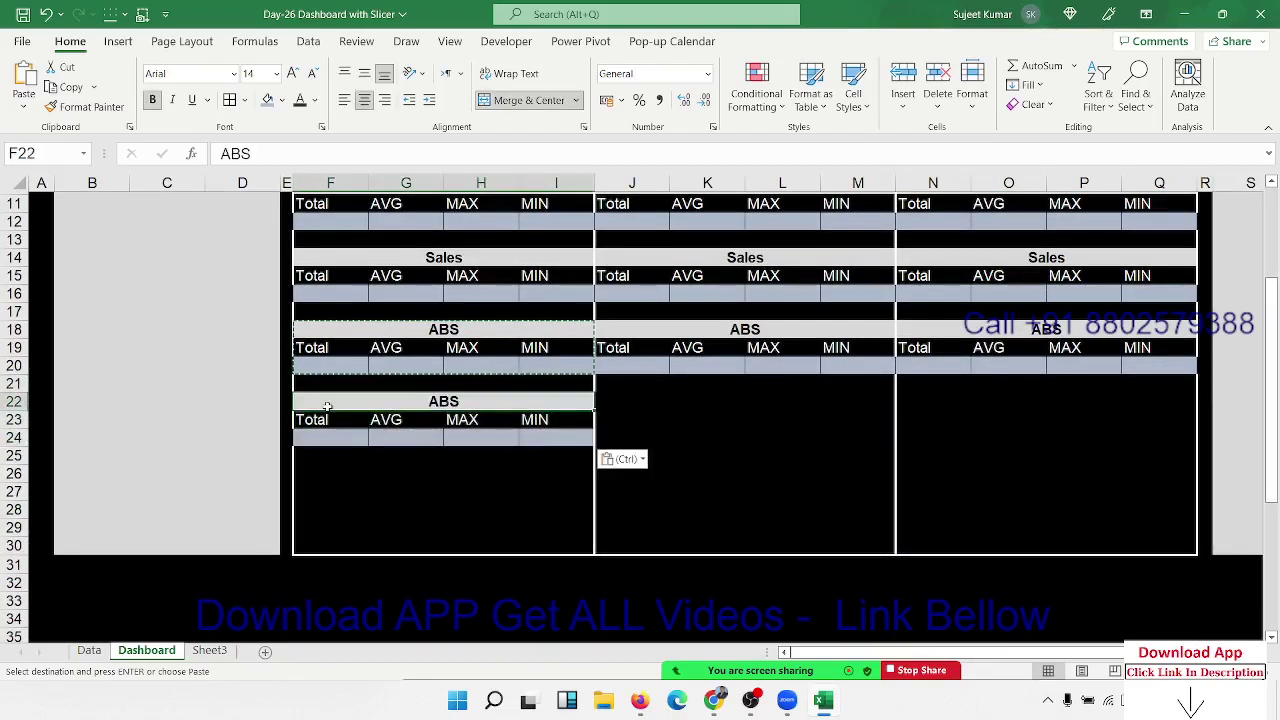
text(Cu)
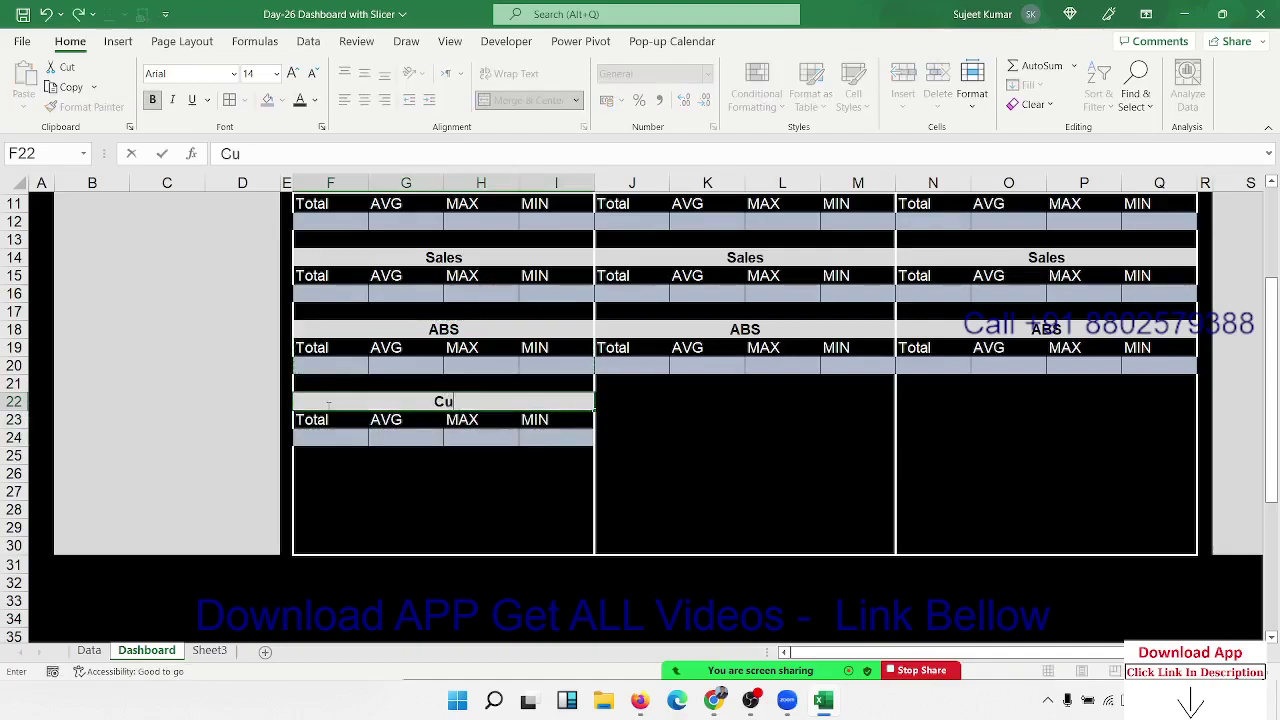
text(stom)
text(er)
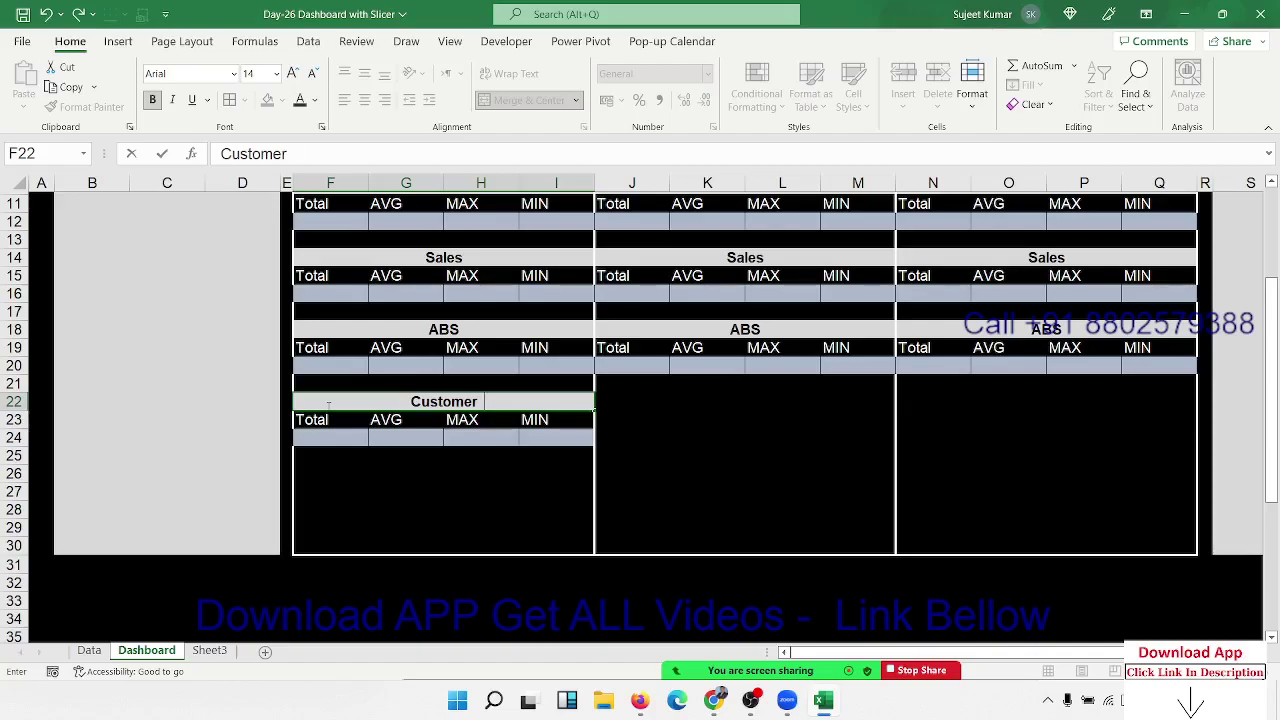
text( Ta)
key(BackSpace)
key(BackSpace)
text(Rate)
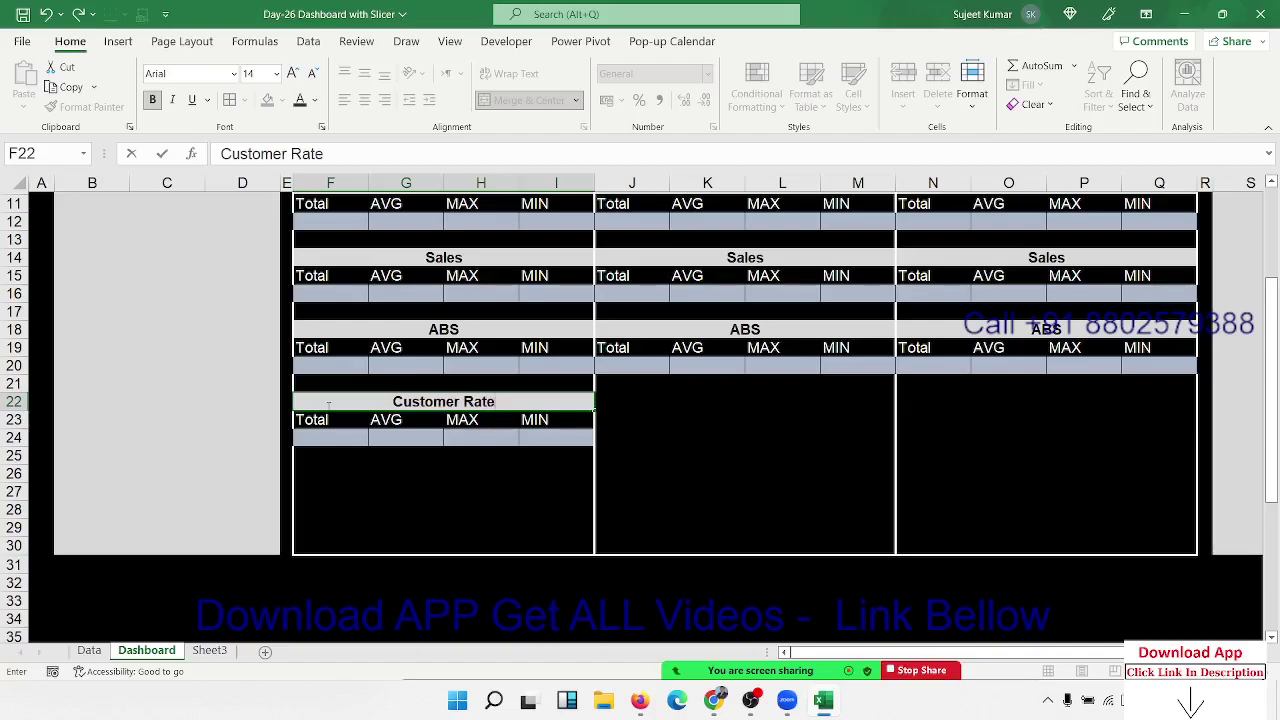
key(Return)
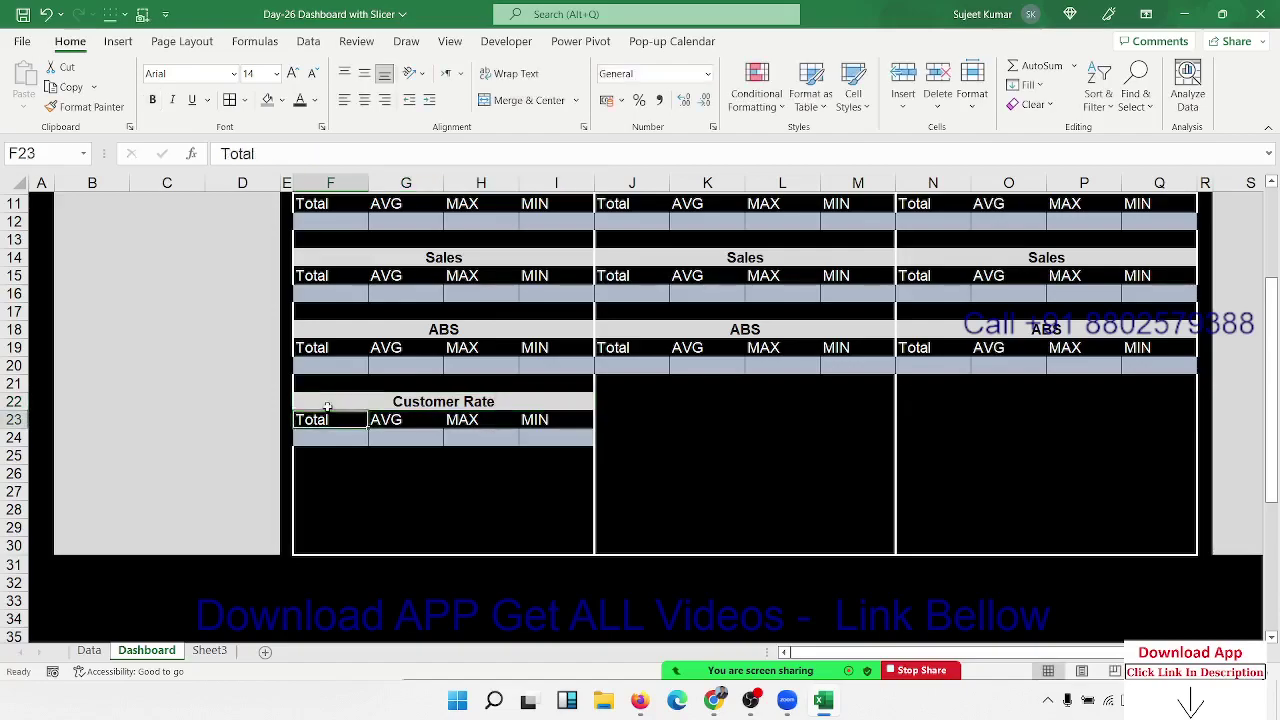
Clear the Total label from F23 and Merge & Center F24:G24 and F23:G23.
key(Delete)
key(Right)
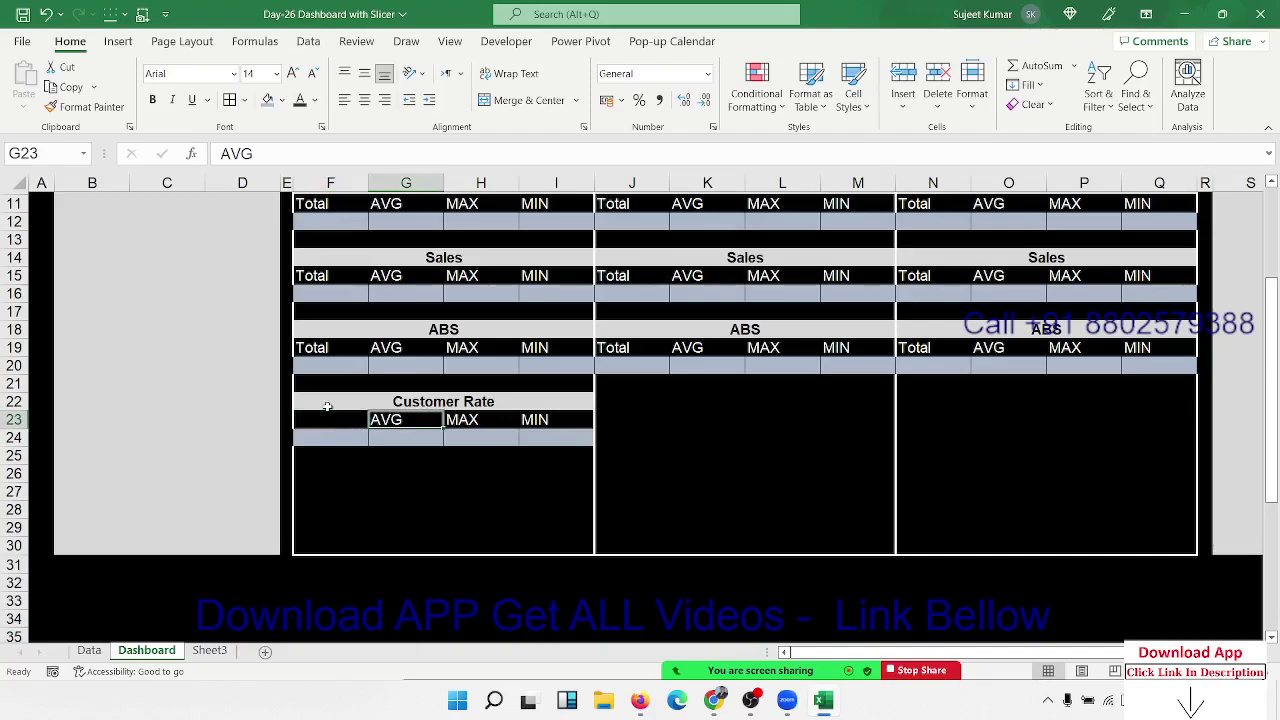
key(Right)
key(Right)
key(Left)
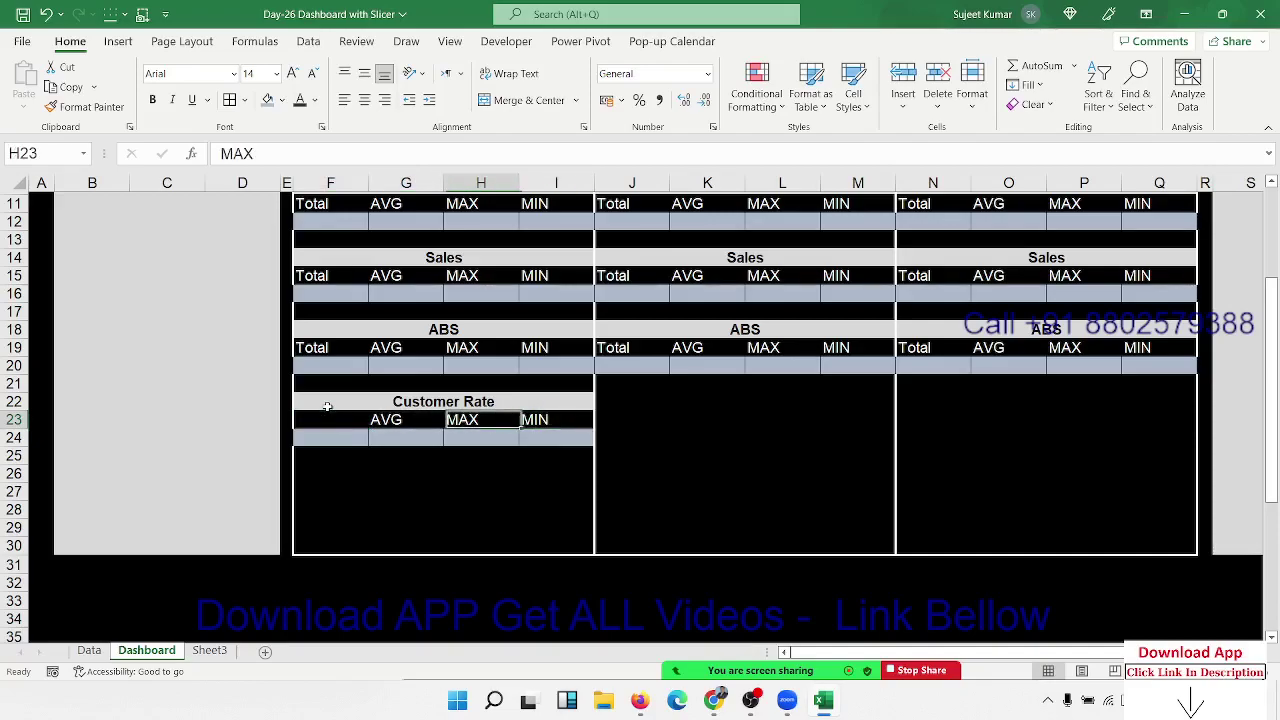
key(Left)
key(Left)
key(Right)
key(Down)
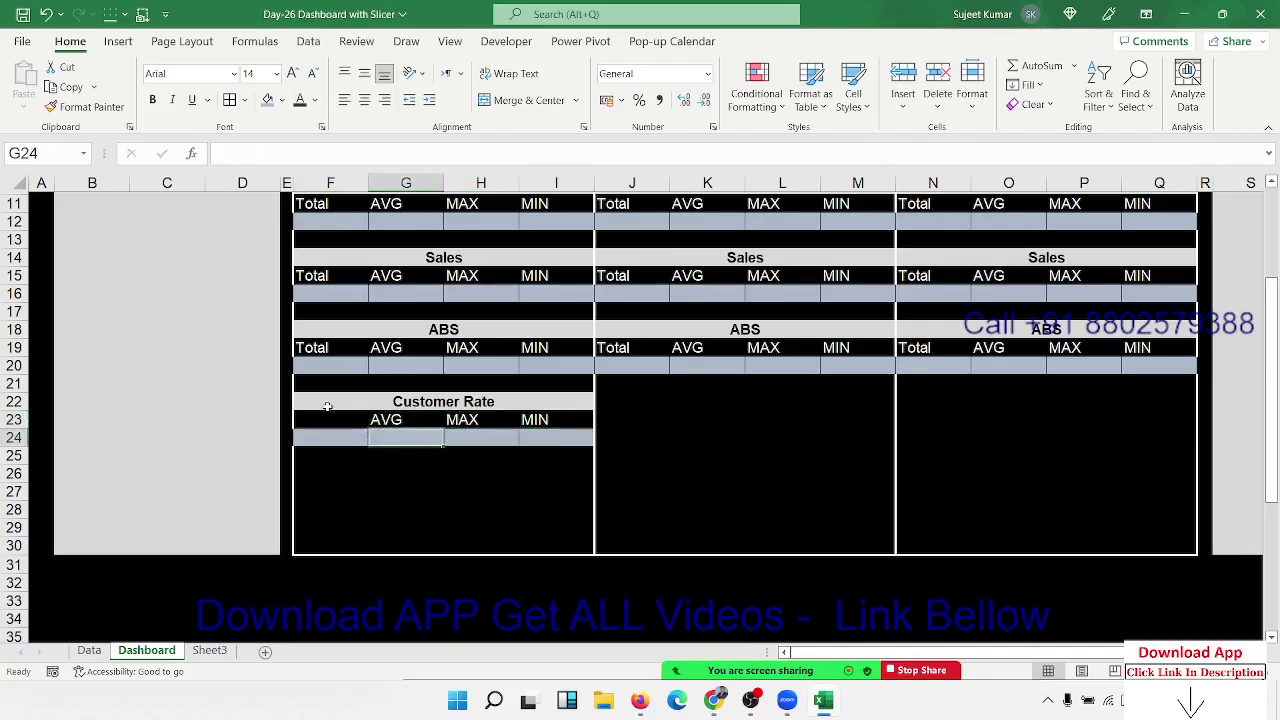
key(Left)
key(Left)
key(Right)
key(shift+Right)
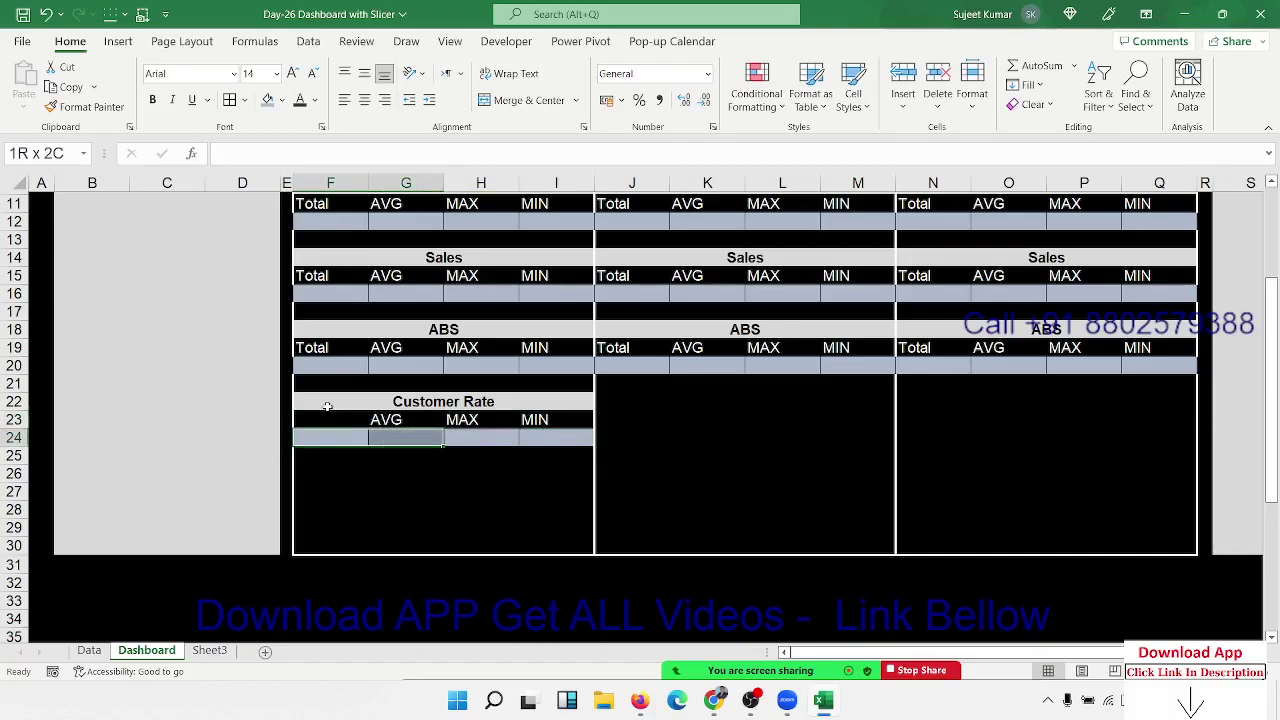
click(498, 101)
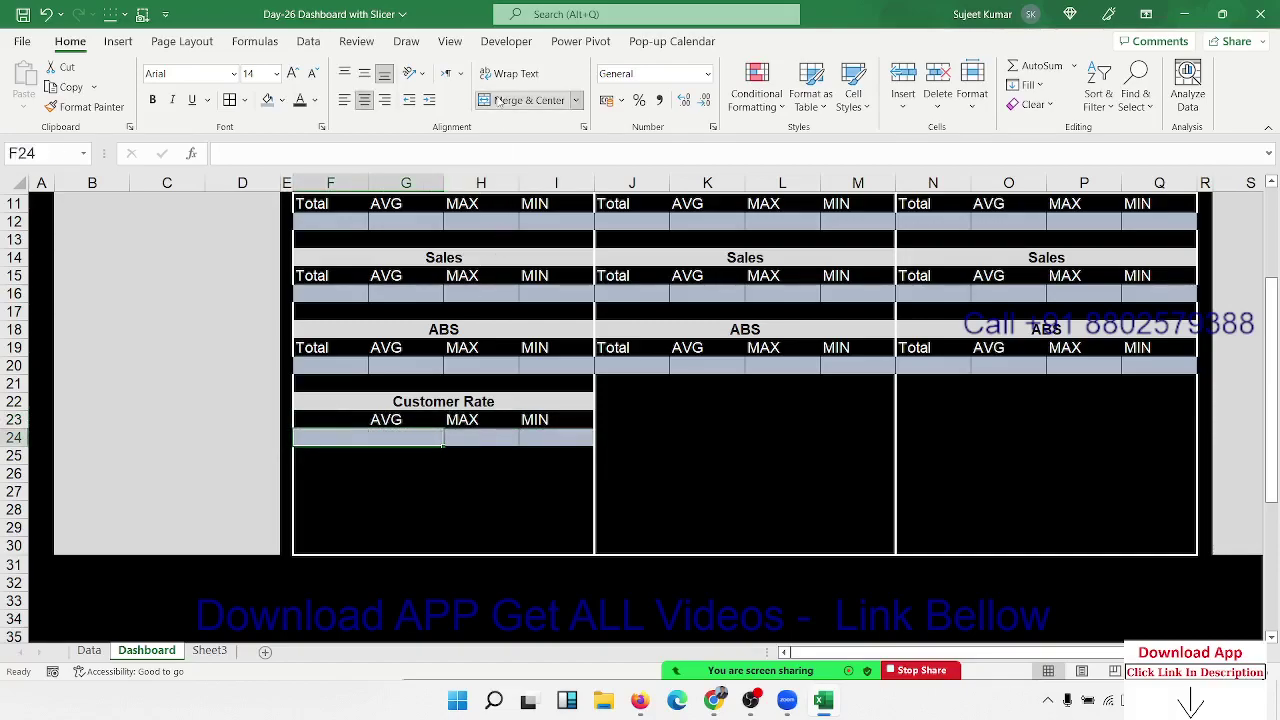
key(Up)
key(shift+Right)
click(498, 101)
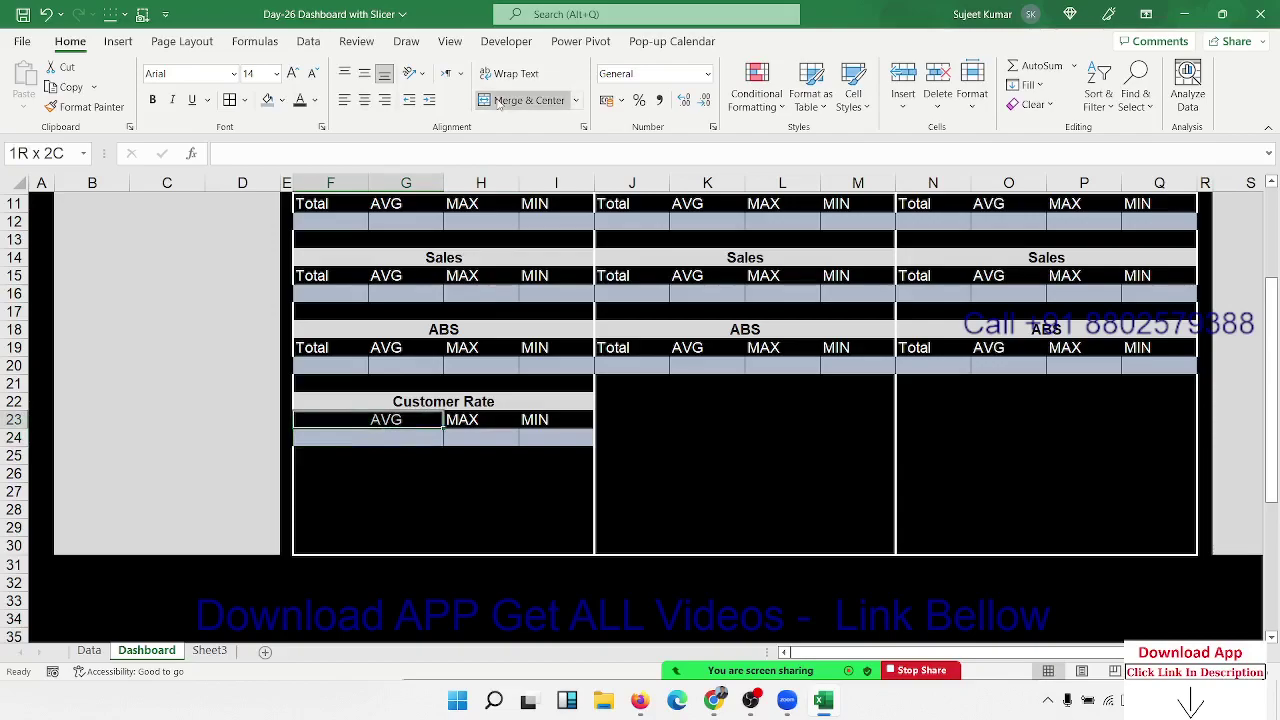
key(Down)
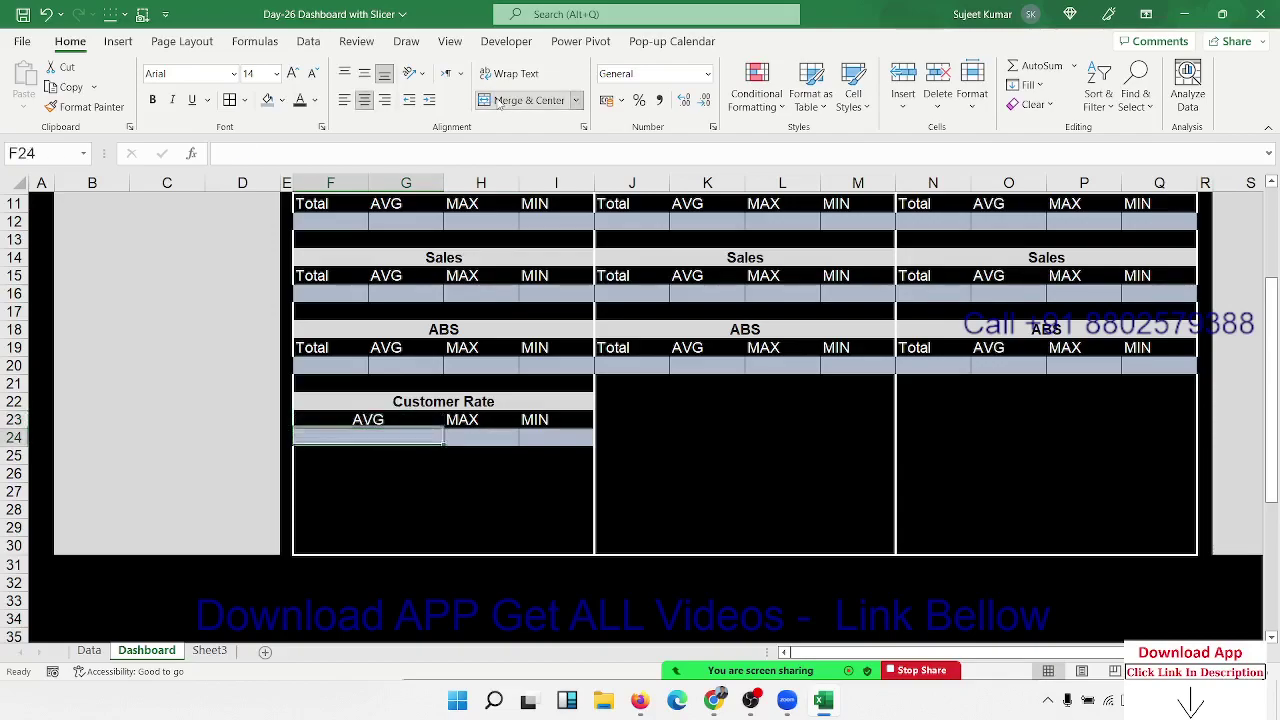
key(Up)
Copy the Customer Rate block F22:I24 into J22 and N22.
key(shift+Right)
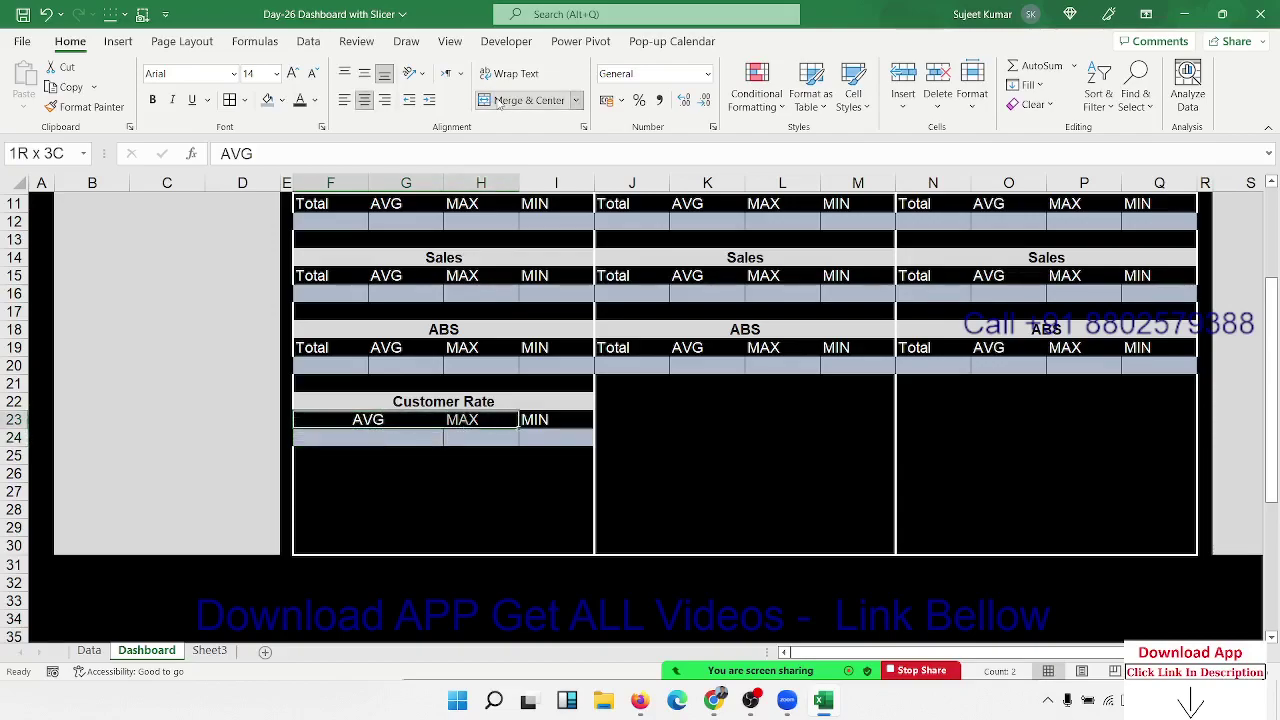
key(shift+Down)
key(Up)
key(shift+Down)
key(shift+Down)
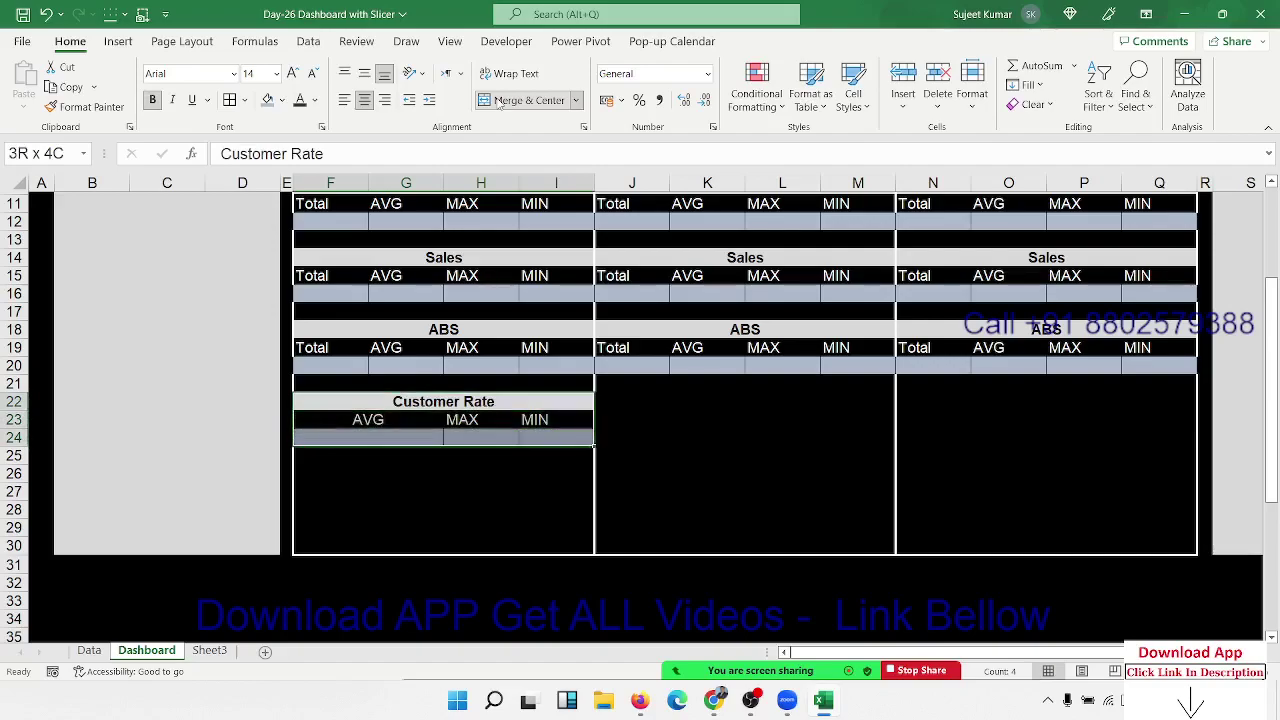
key(ctrl+c)
key(Right)
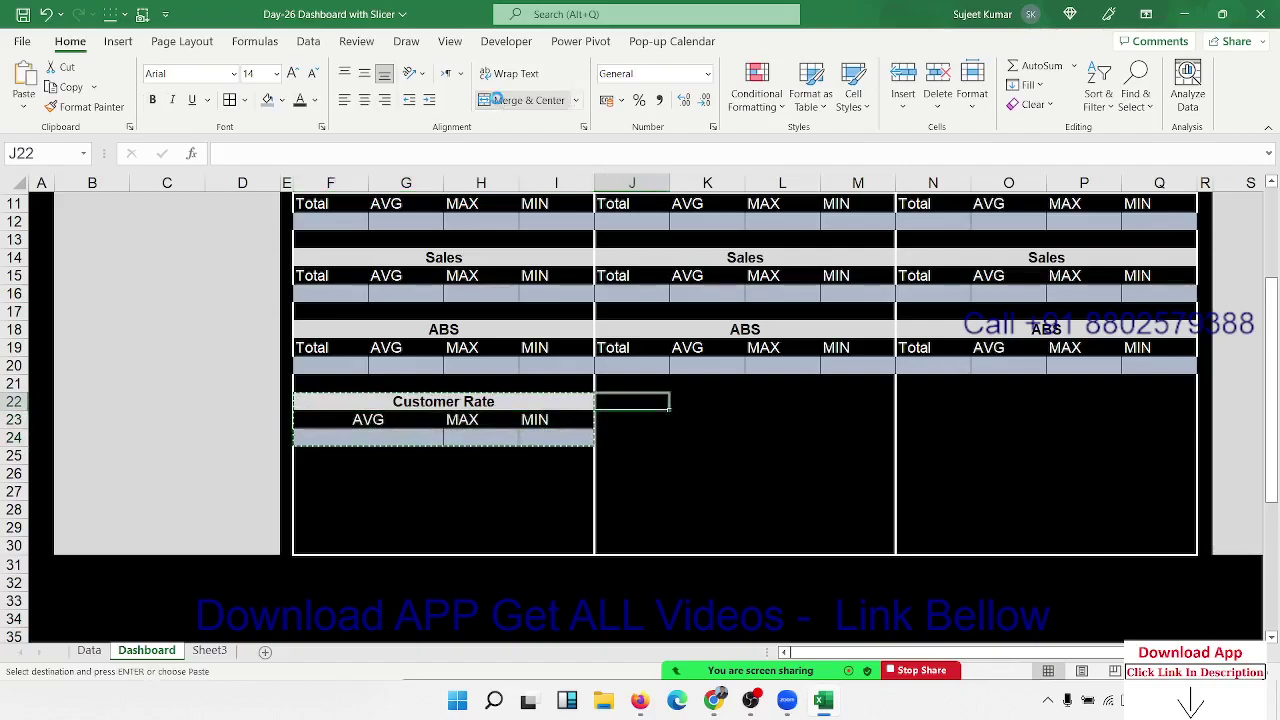
key(ctrl+v)
key(Right)
key(ctrl+v)
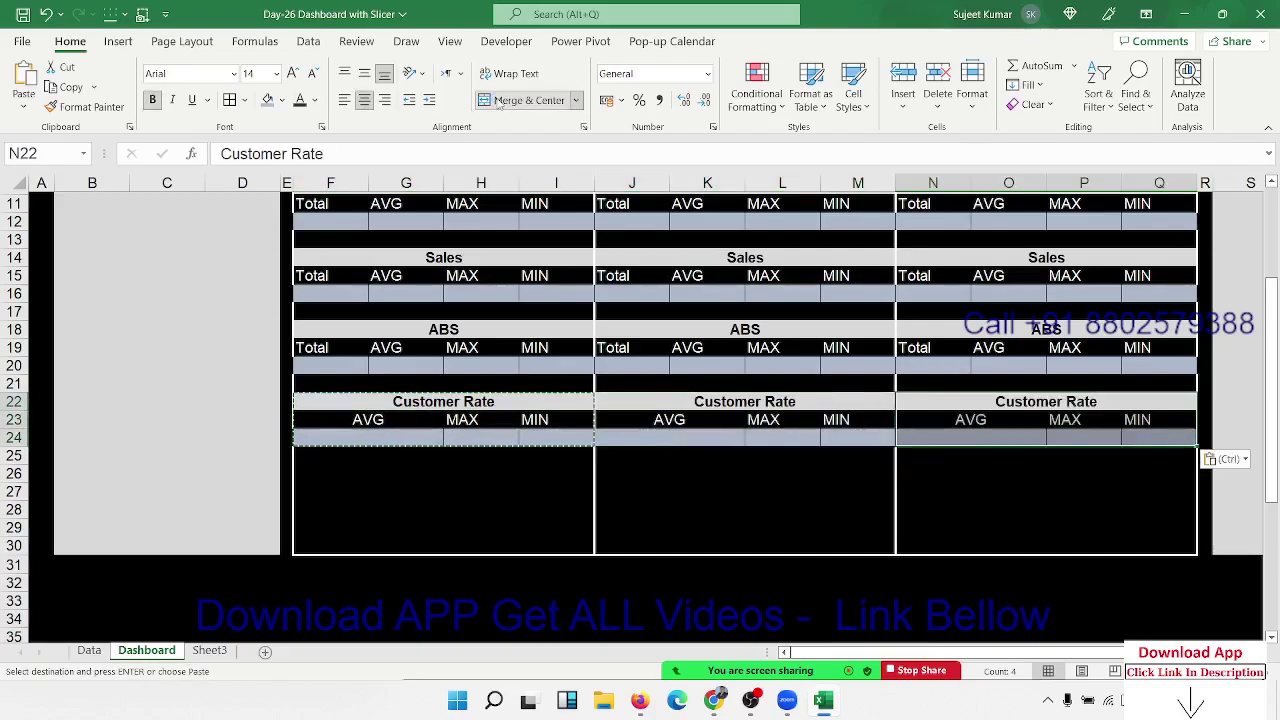
key(Escape)
key(Down)
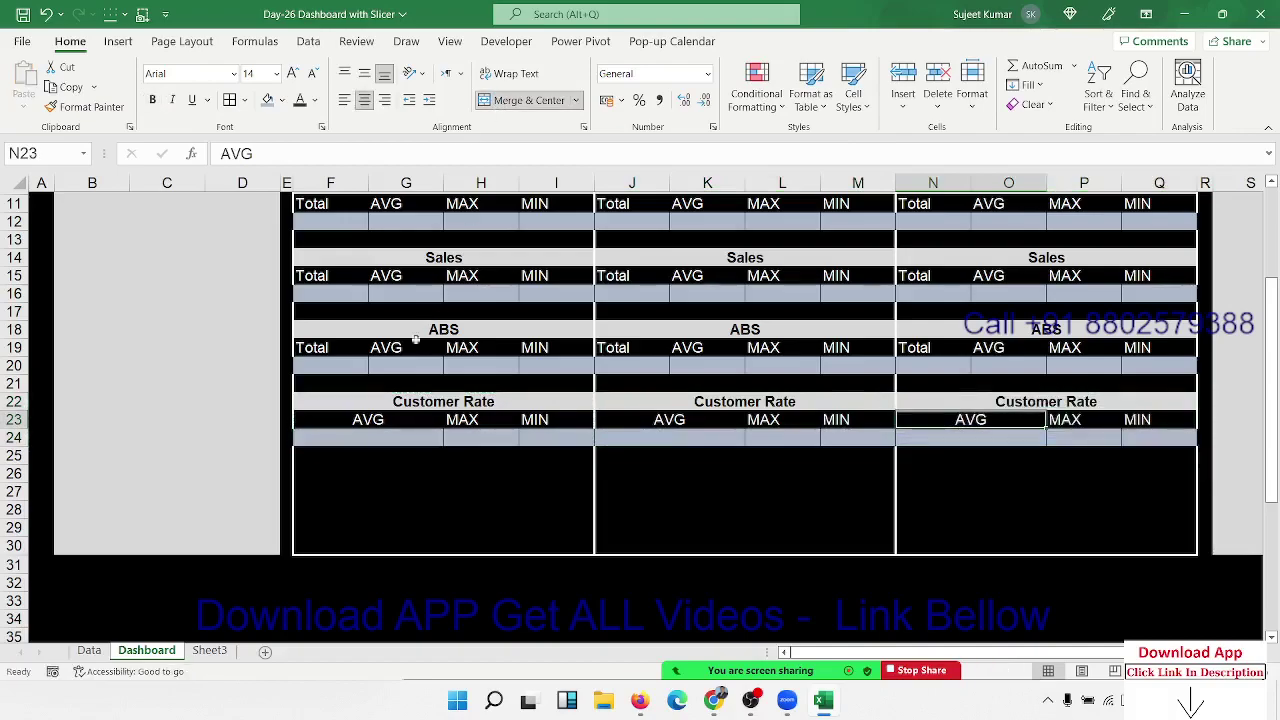
Delete the extra rows below the dashboard so the frame ends at row 25.
drag(14, 474, 30, 537)
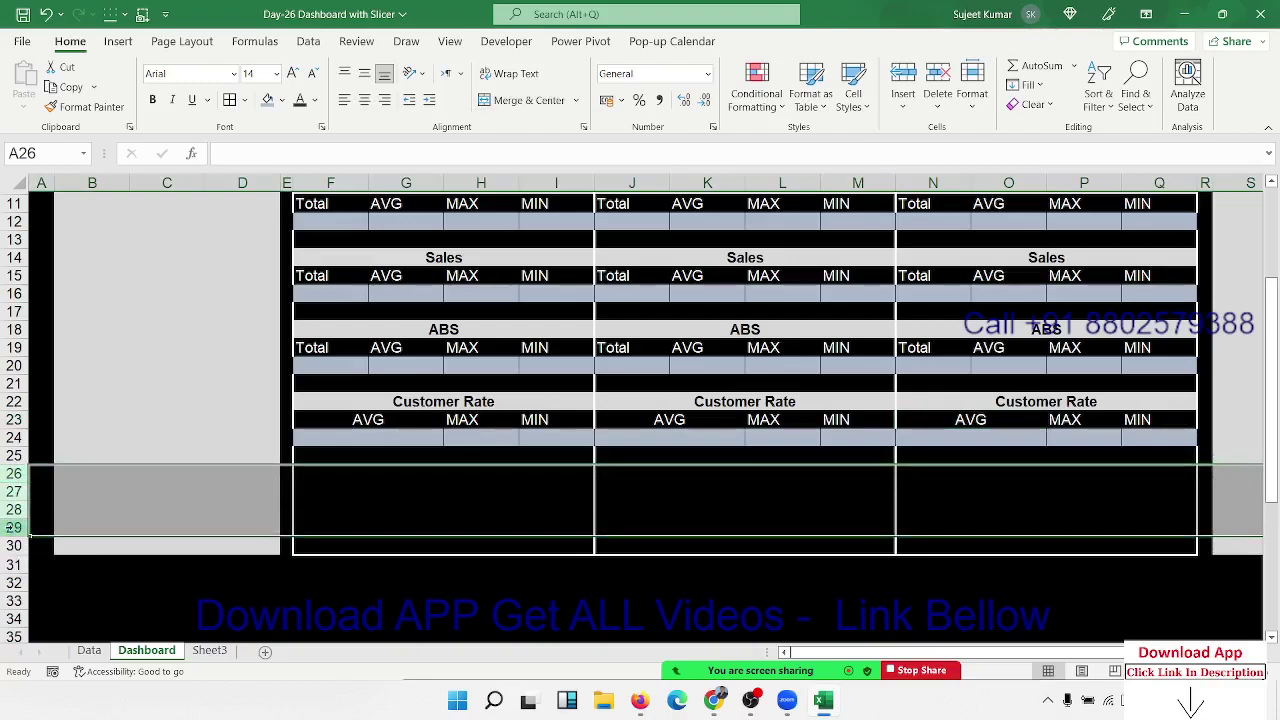
key(ctrl+minus)
click(1044, 443)
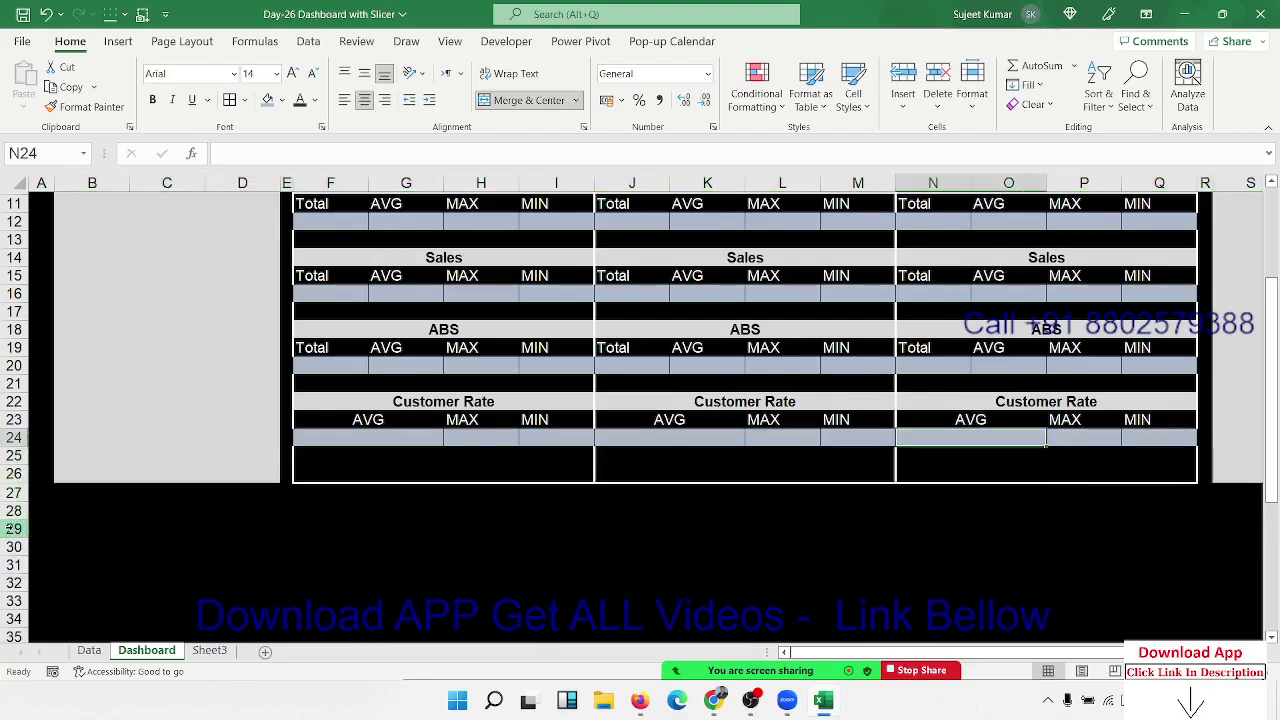
Select the SEC-1 panel range F6:I26, from the heading down to row 26.
key(Left)
key(Left)
key(Left)
key(Left)
scroll(72, 472, up, 3)
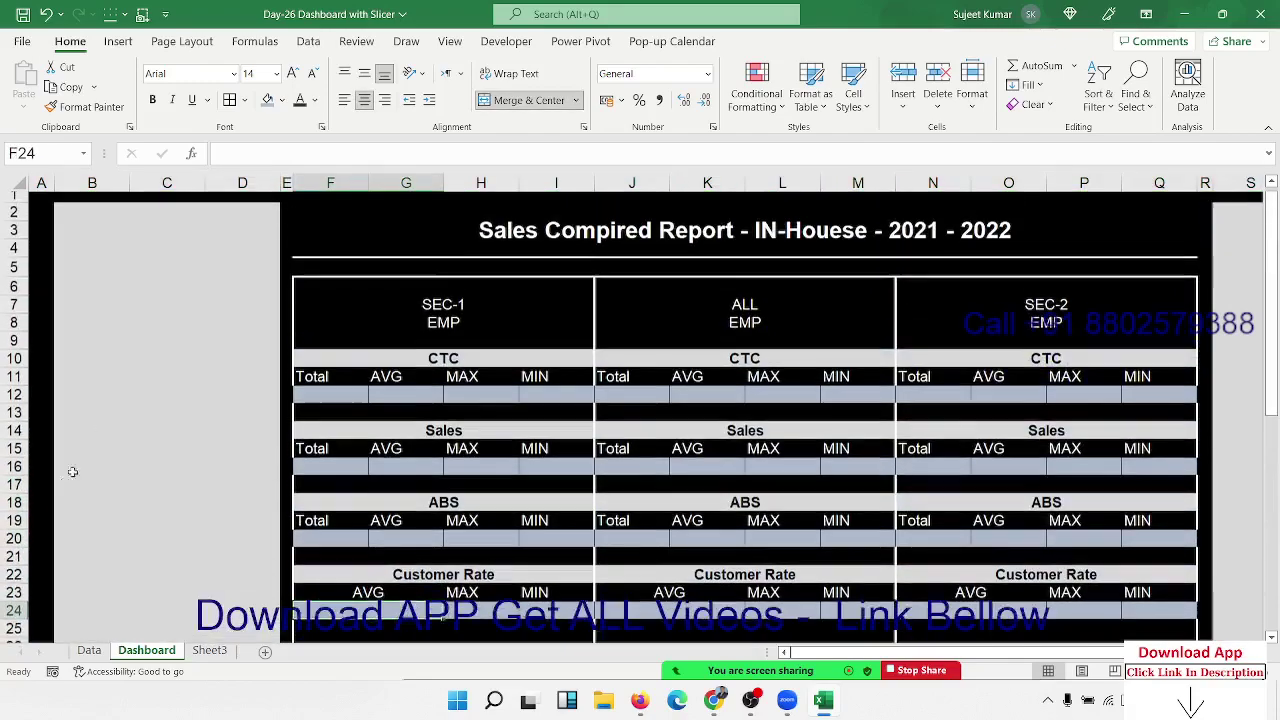
scroll(72, 472, up, 1)
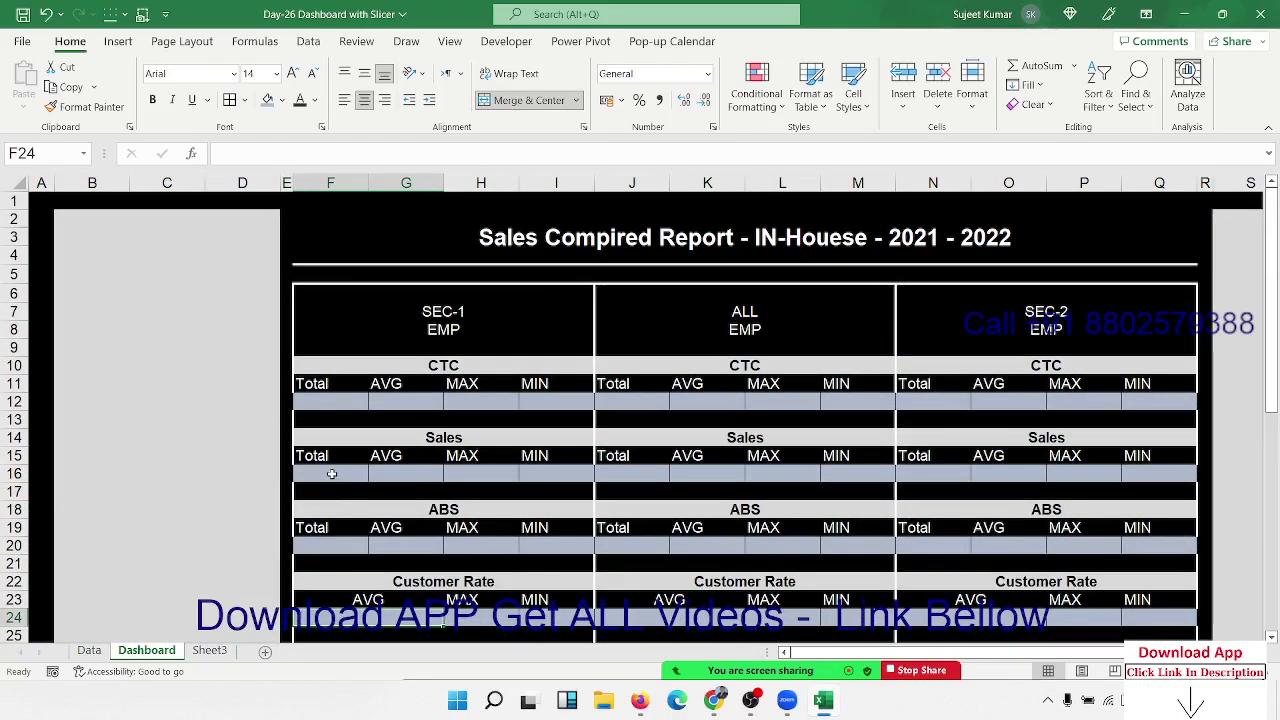
click(331, 474)
click(309, 402)
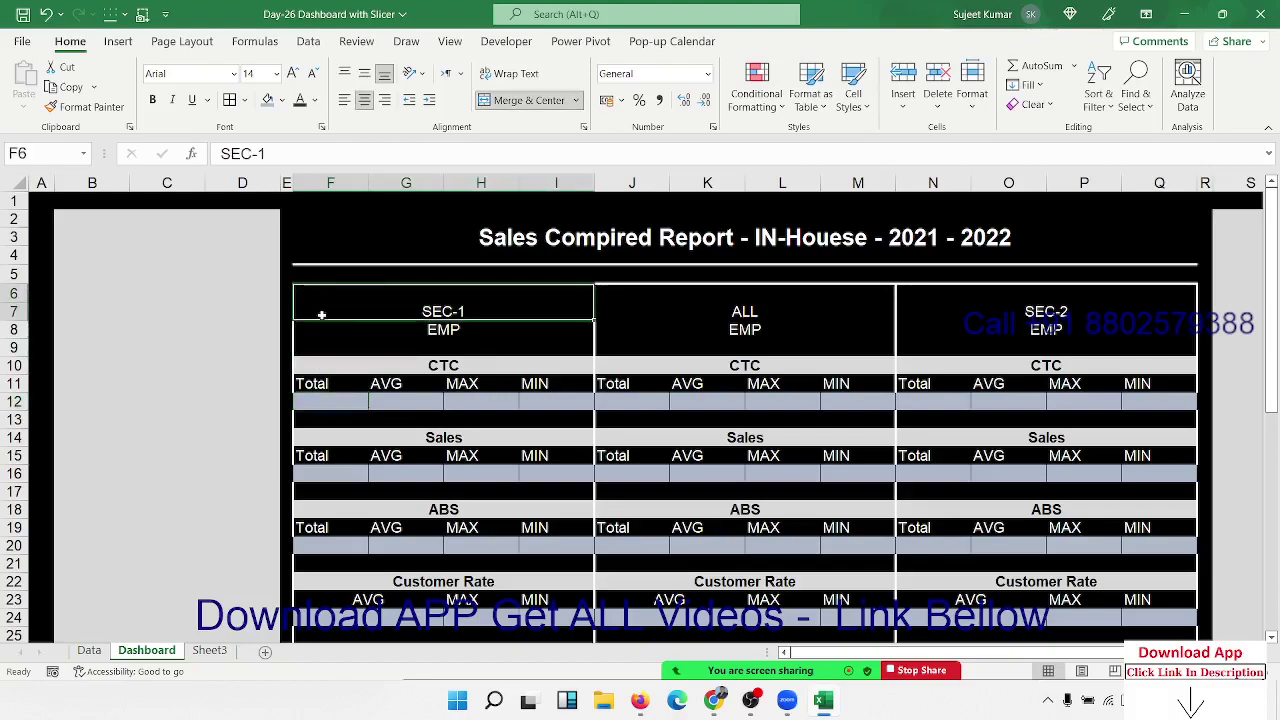
click(305, 298)
scroll(434, 390, down, 7)
shift+click(536, 296)
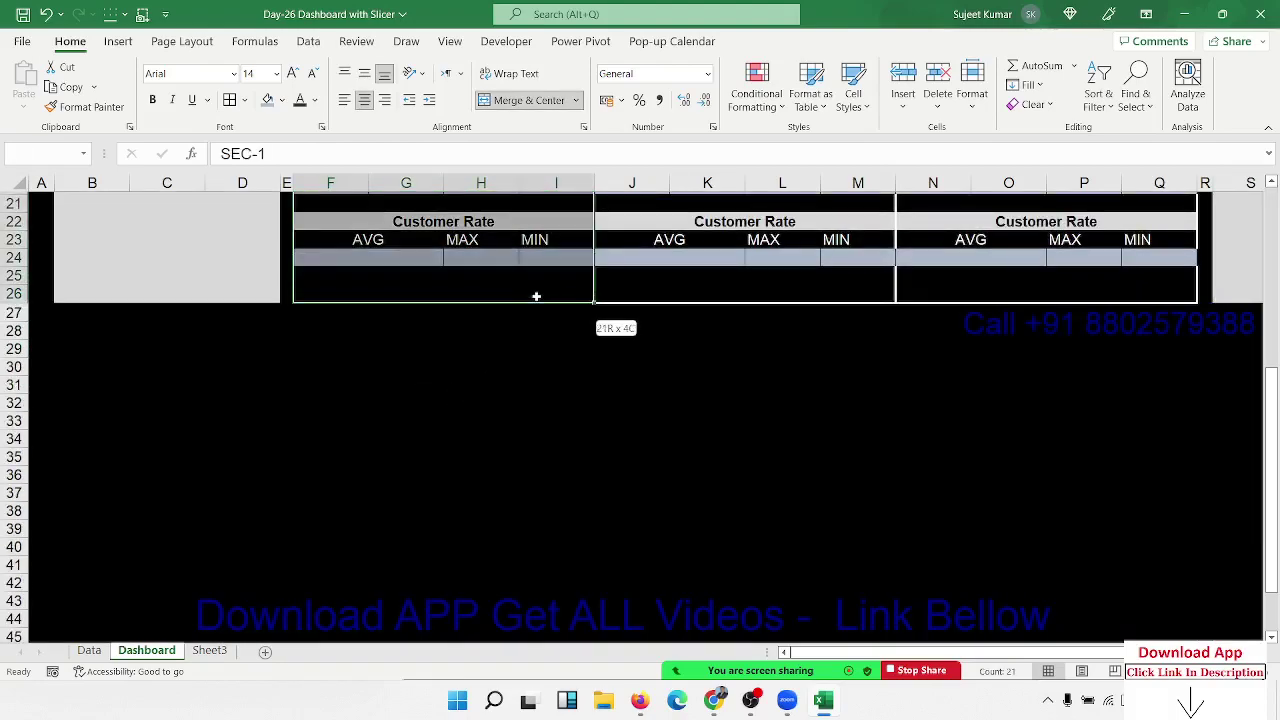
Use Format Cells to give the F6:I26 panel an outline border with a chosen line style.
right_click(534, 297)
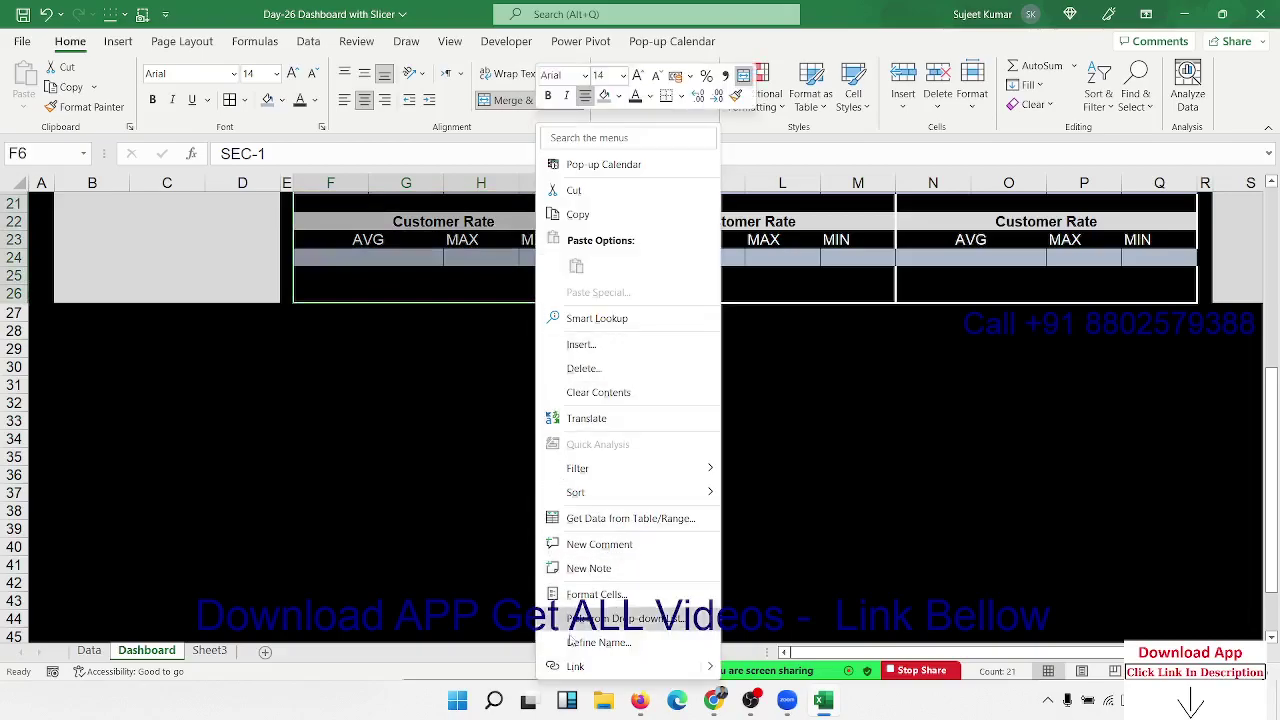
click(565, 592)
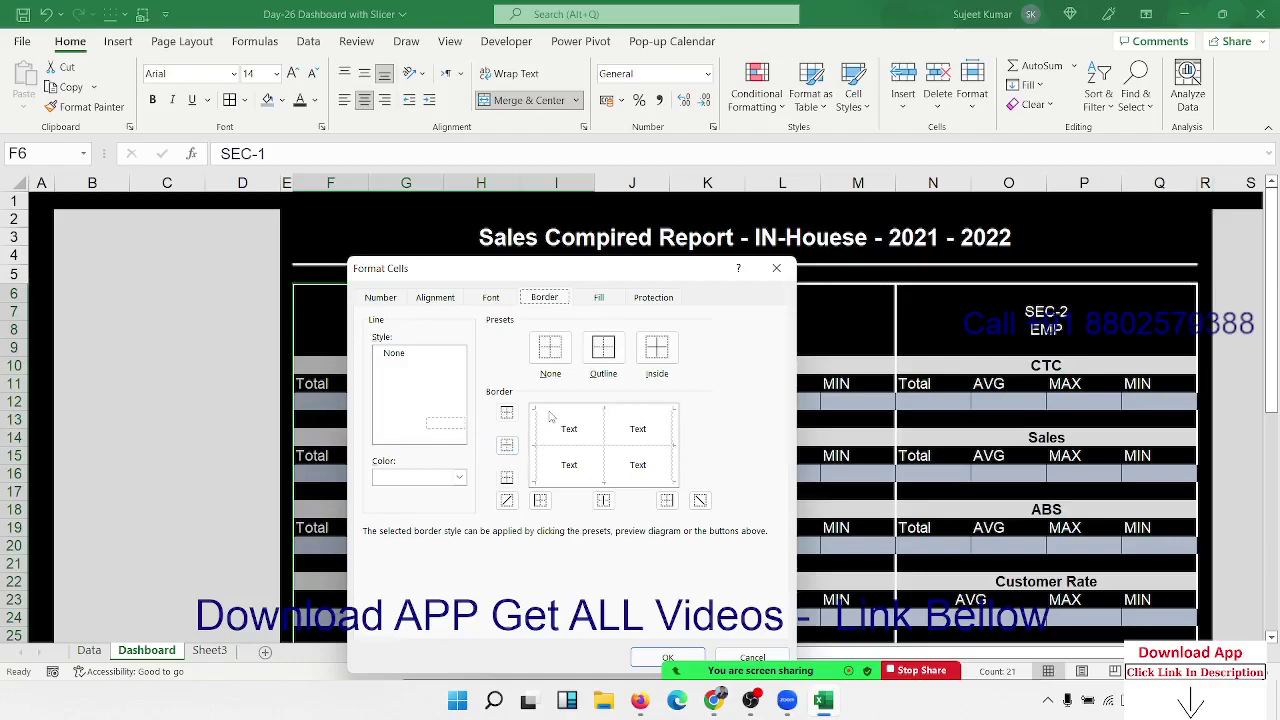
click(453, 429)
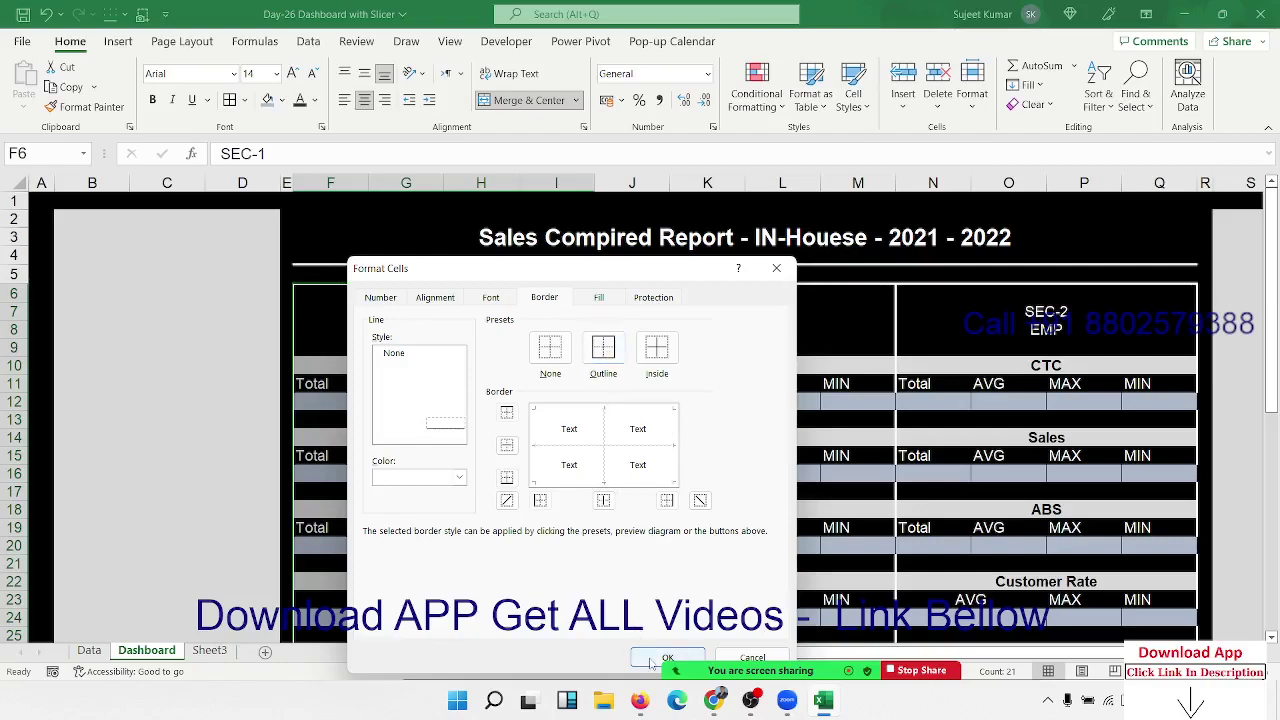
click(651, 663)
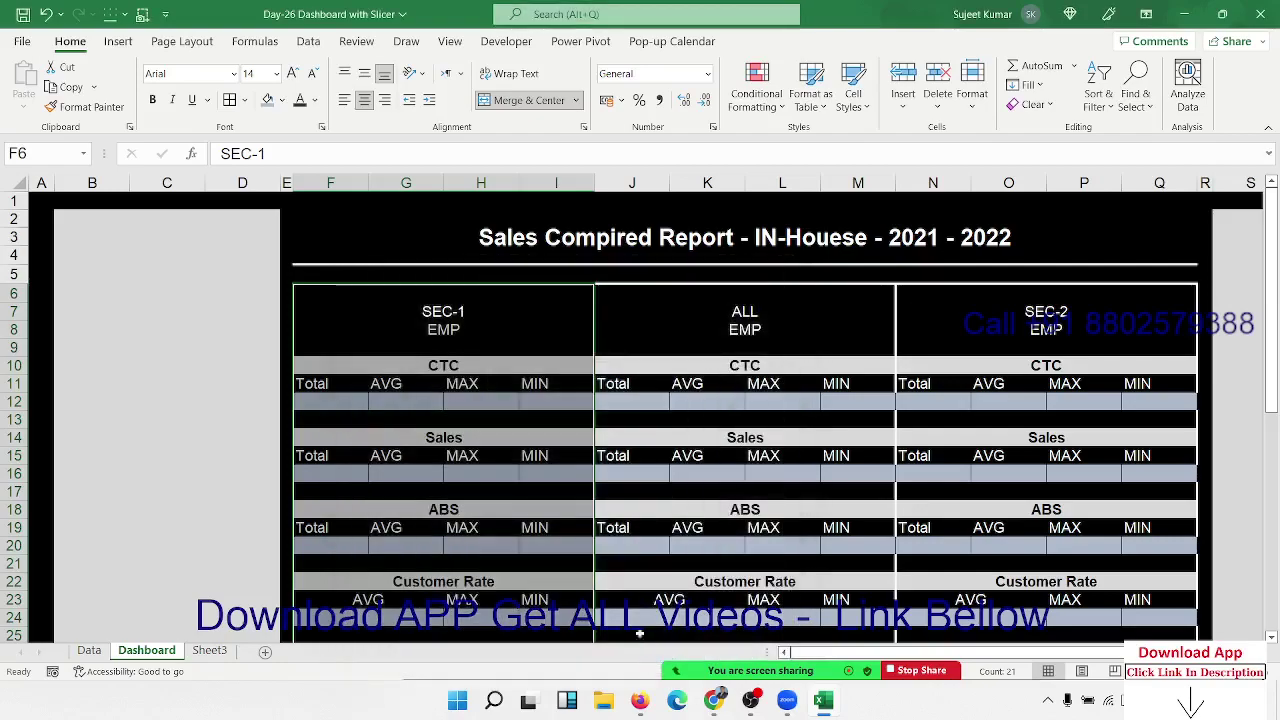
click(545, 438)
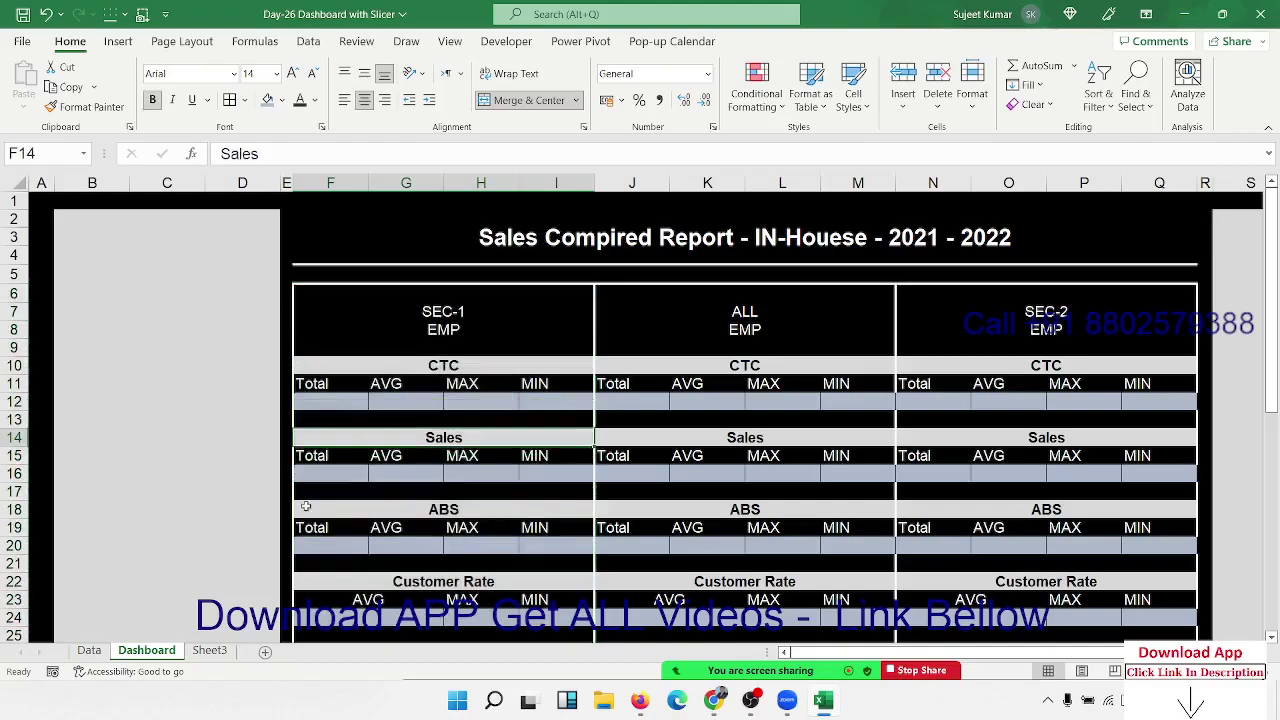
click(320, 512)
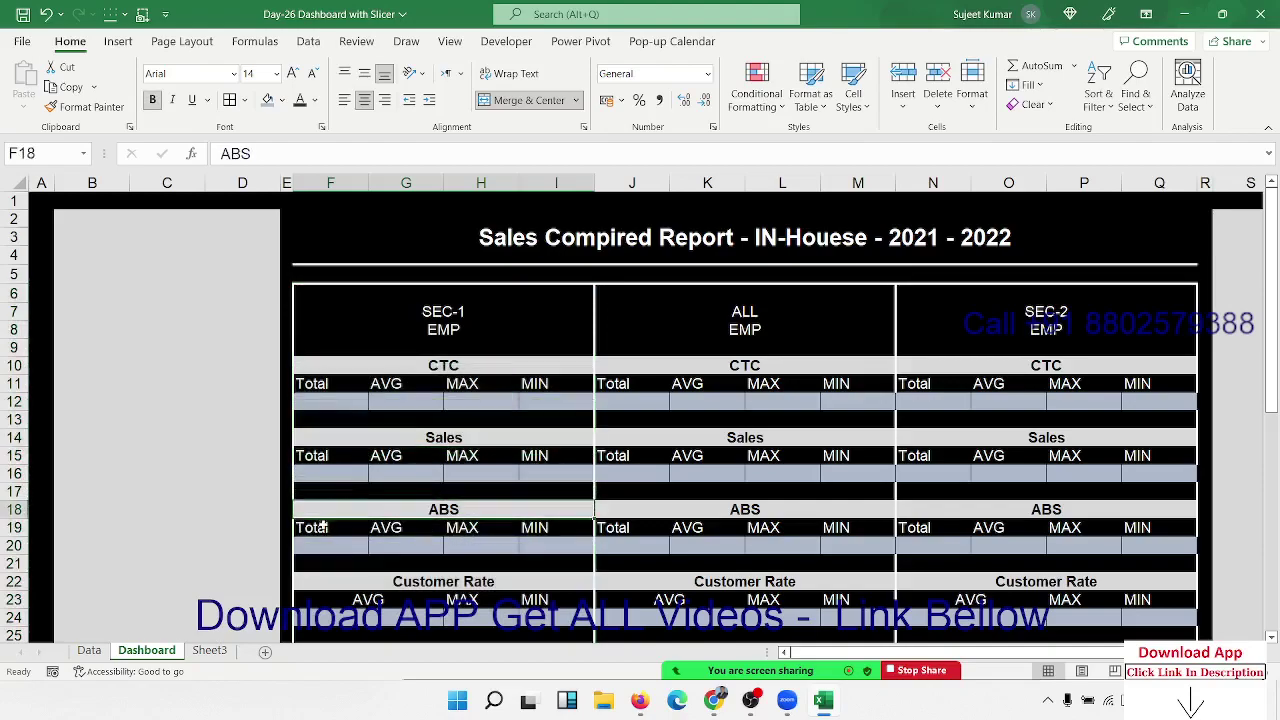
click(624, 296)
scroll(632, 330, down, 7)
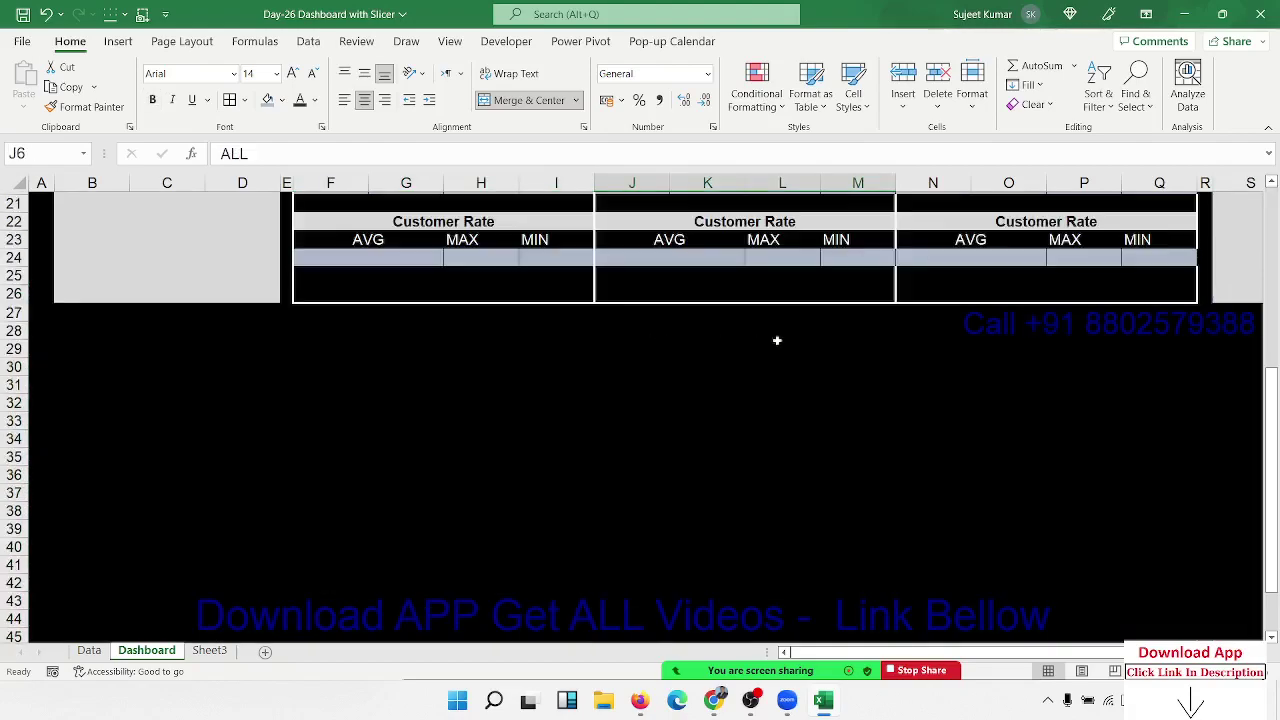
click(843, 288)
scroll(841, 290, up, 7)
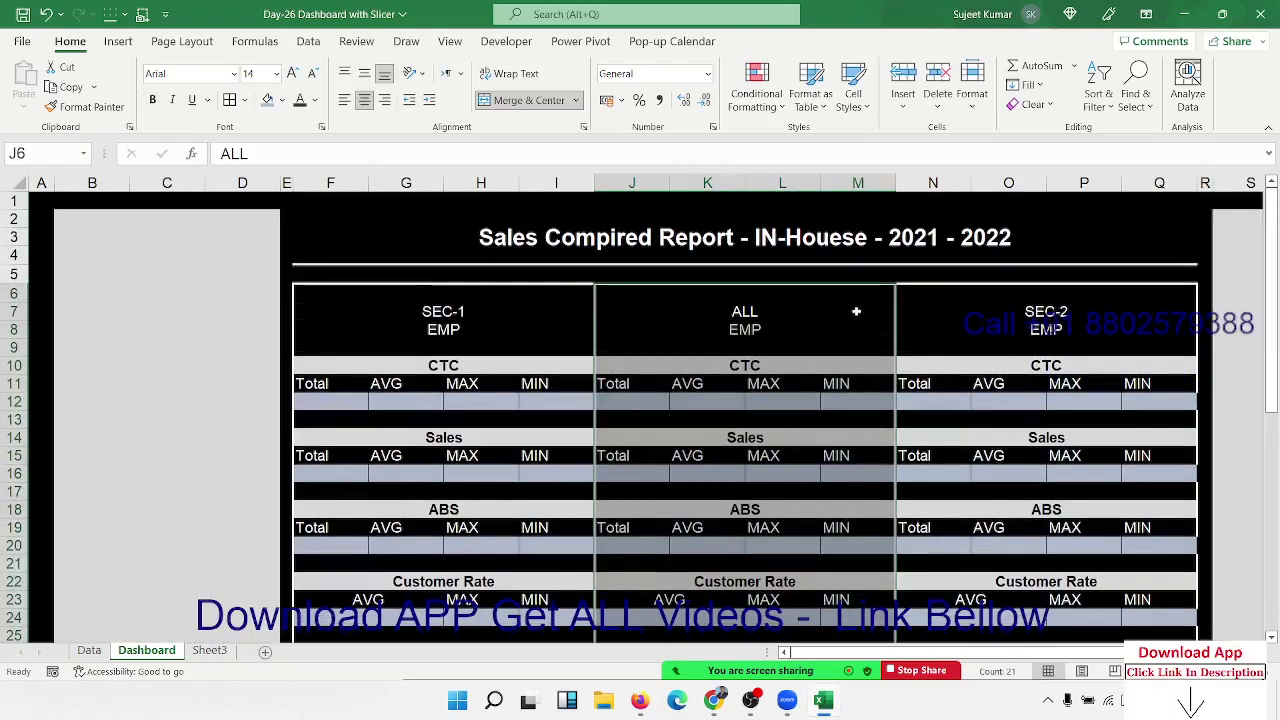
click(925, 296)
scroll(930, 310, down, 7)
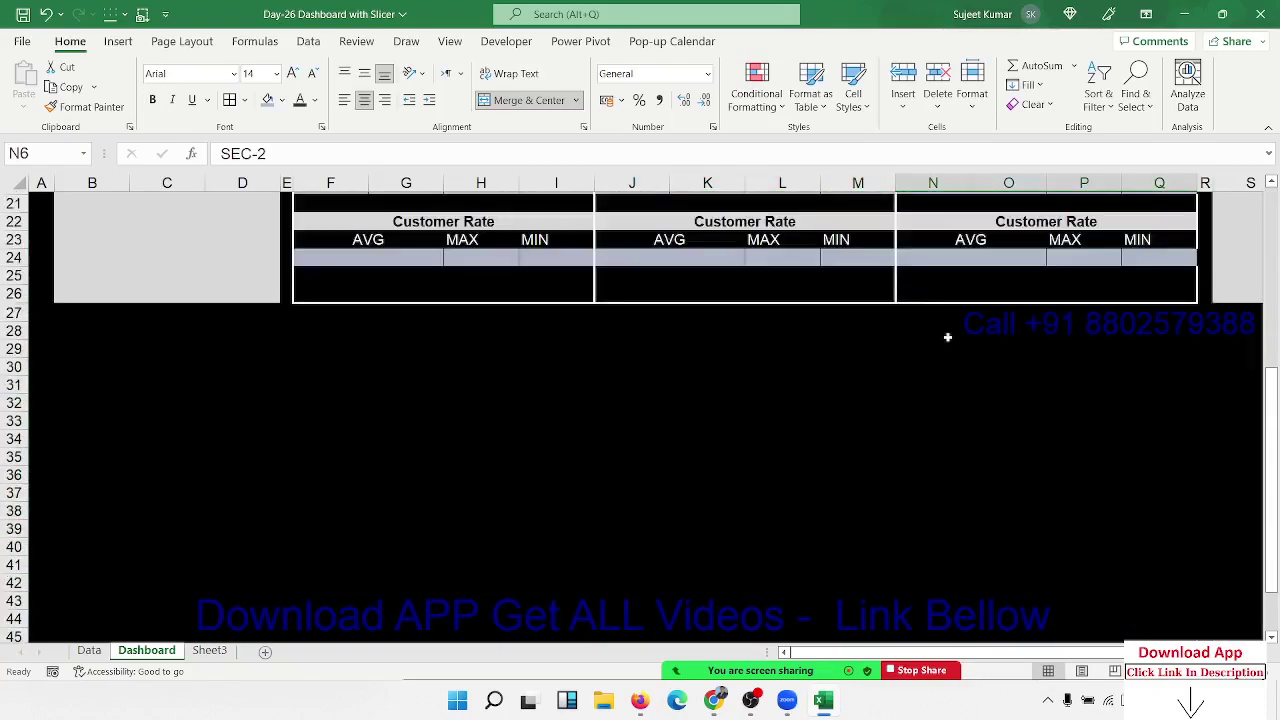
click(1126, 286)
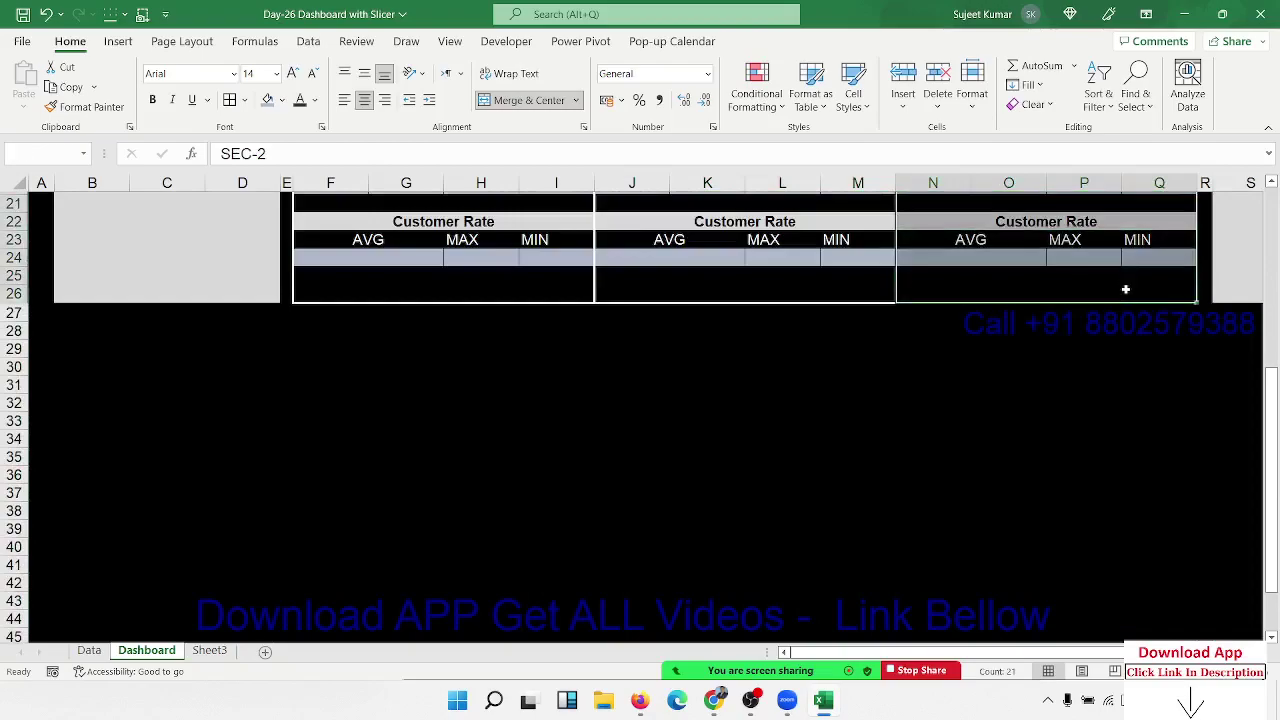
scroll(1100, 292, up, 7)
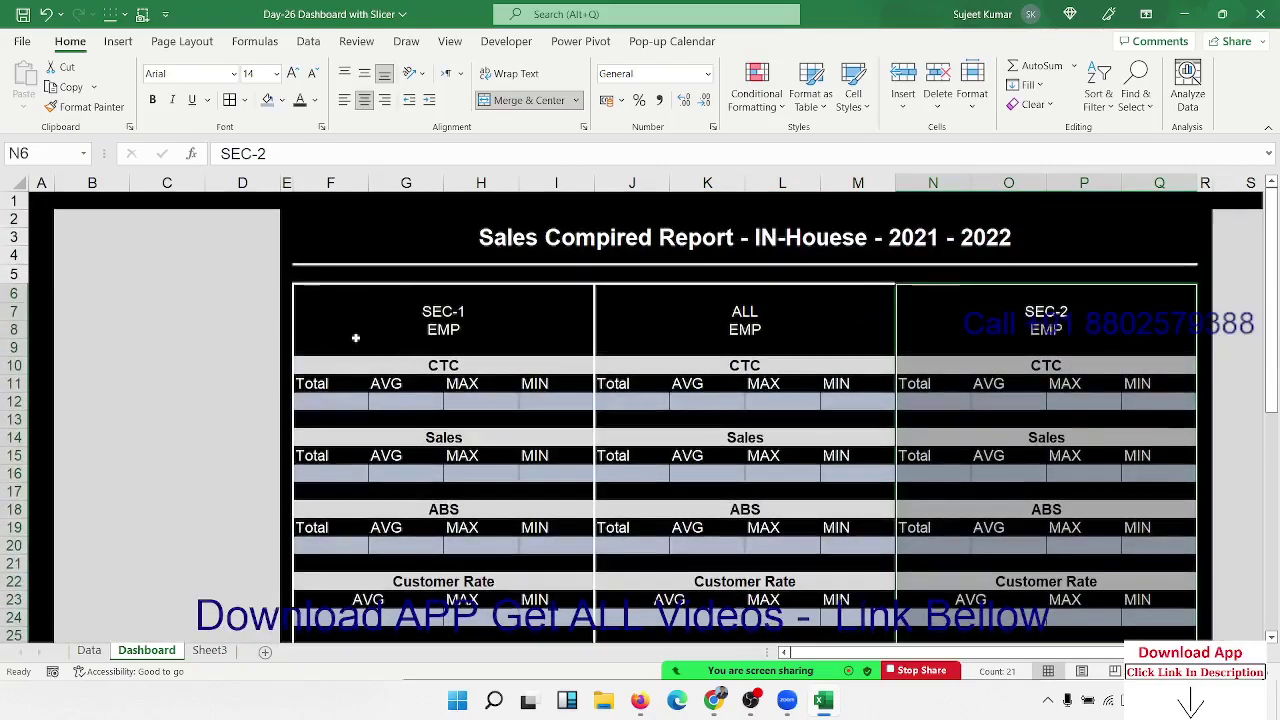
click(356, 339)
click(423, 337)
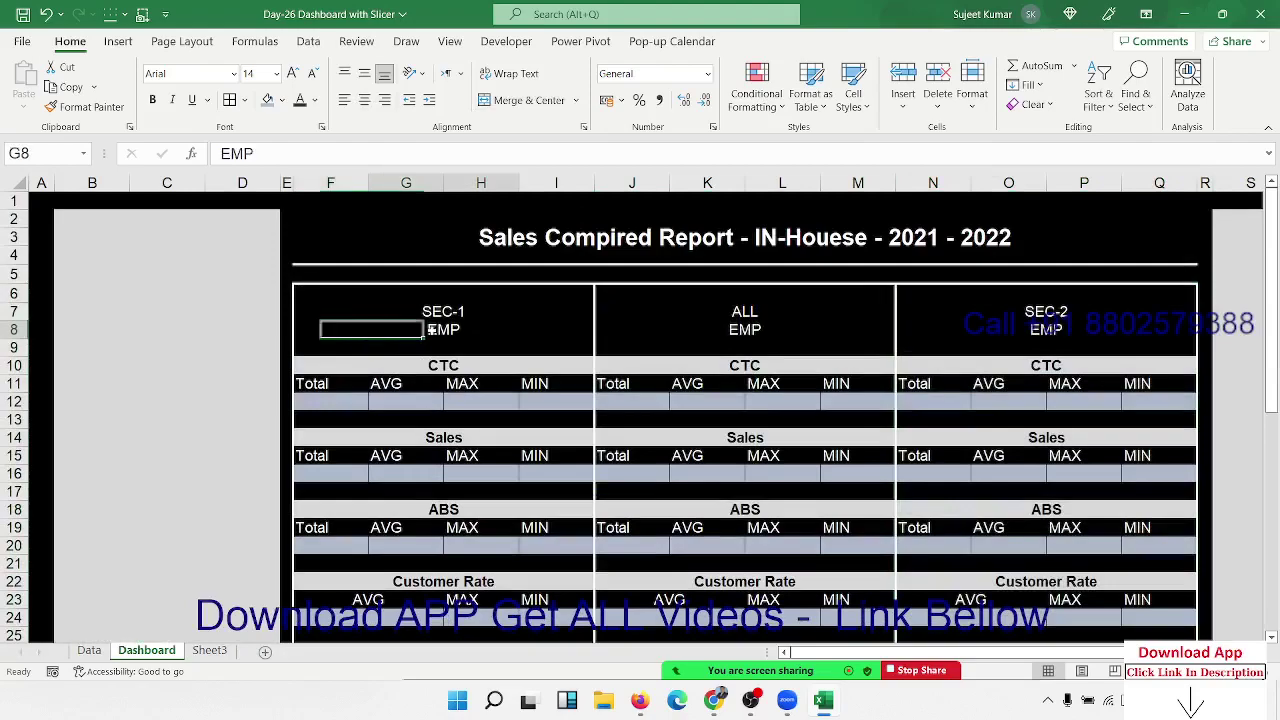
click(721, 332)
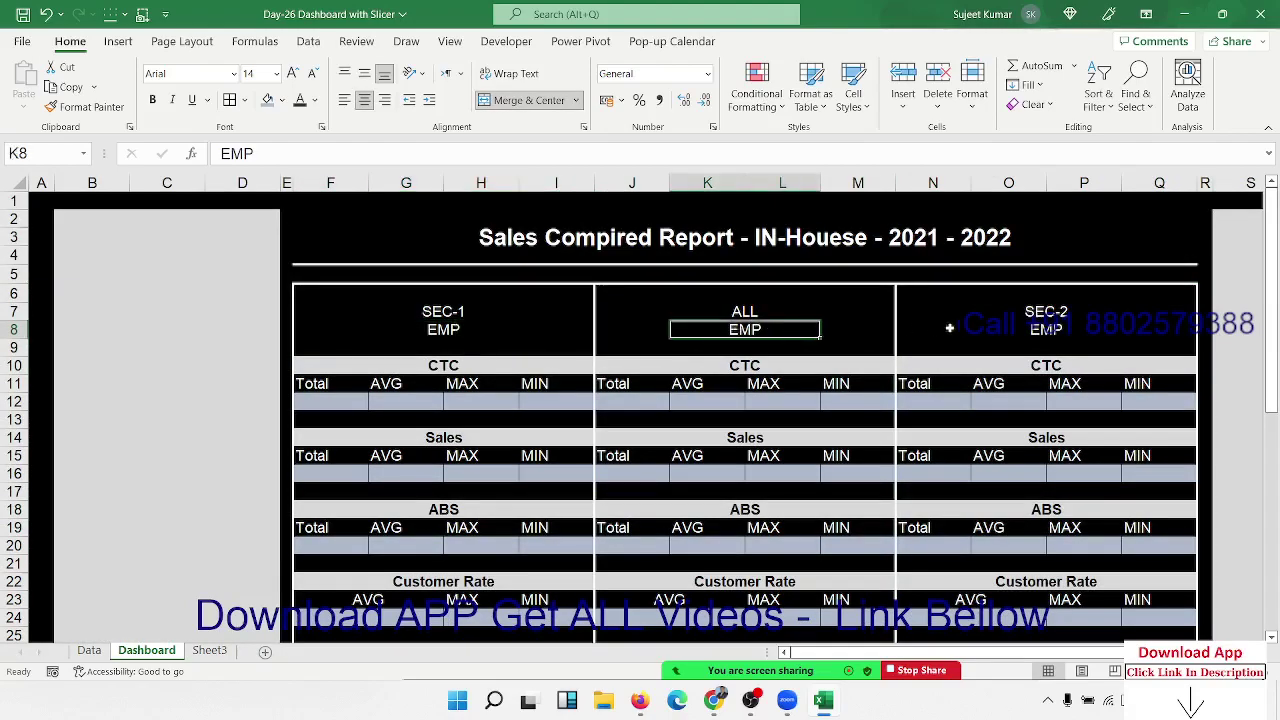
click(1009, 330)
click(492, 350)
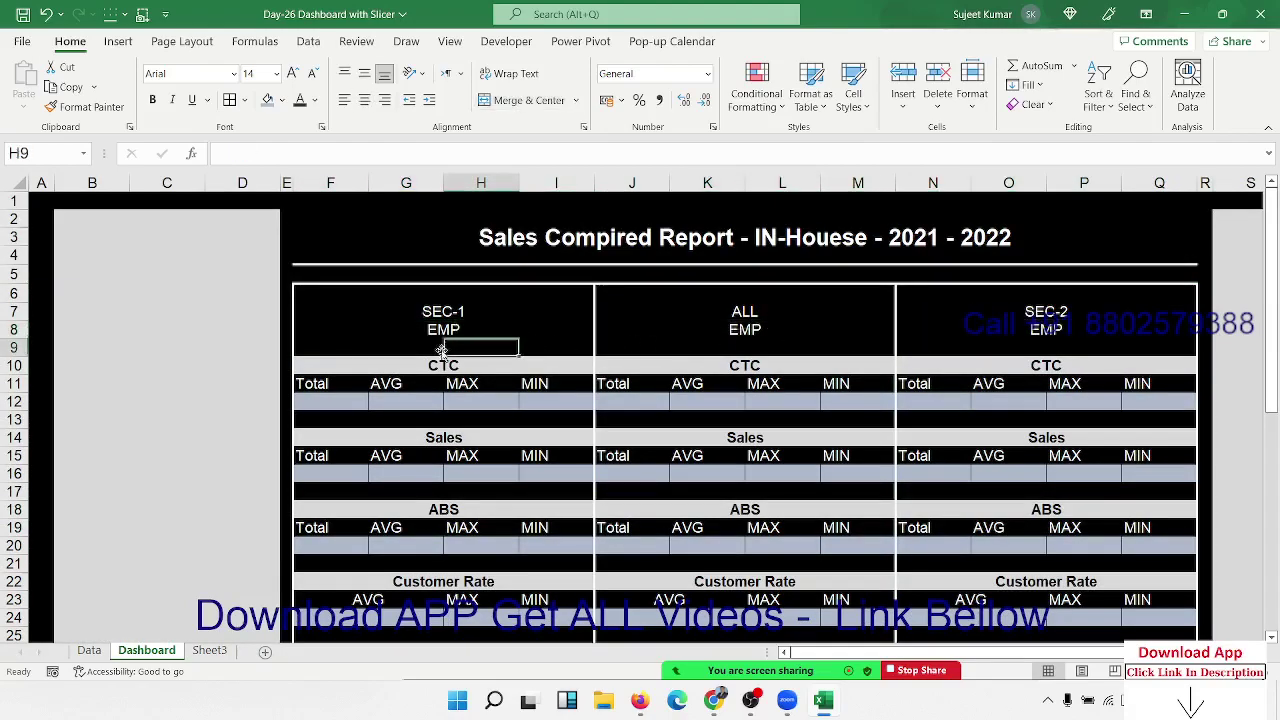
click(421, 349)
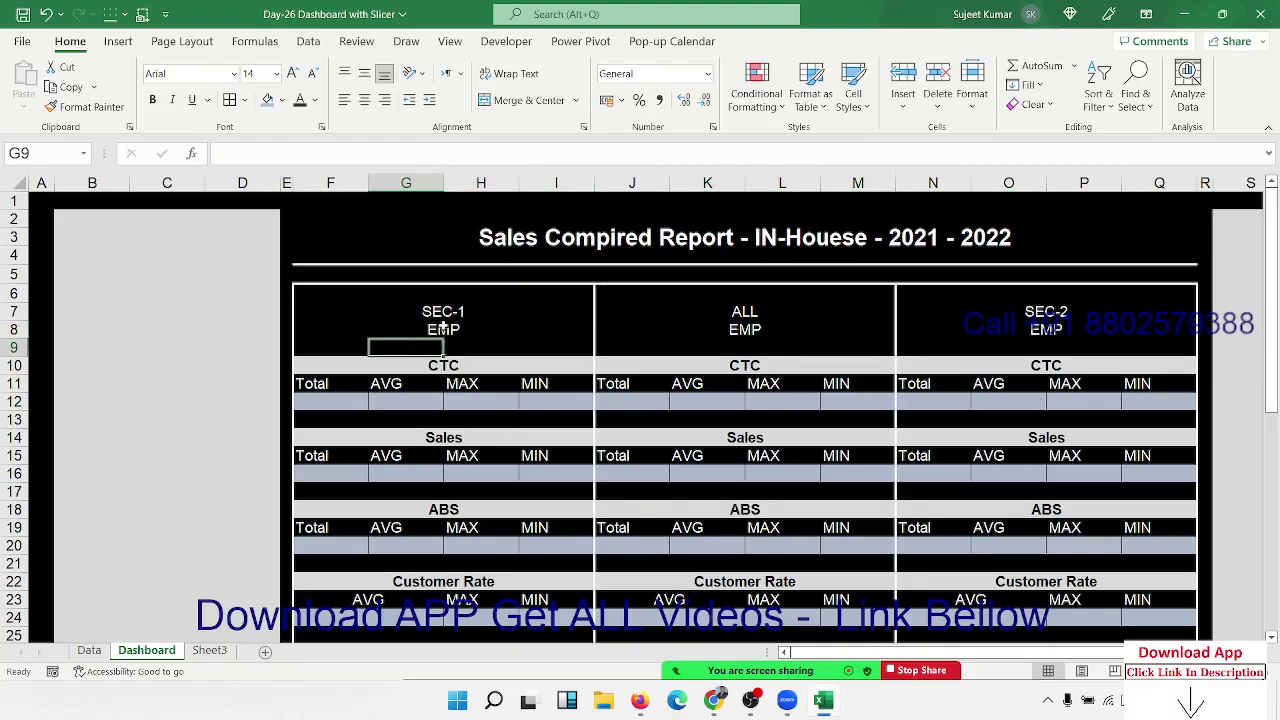
click(450, 304)
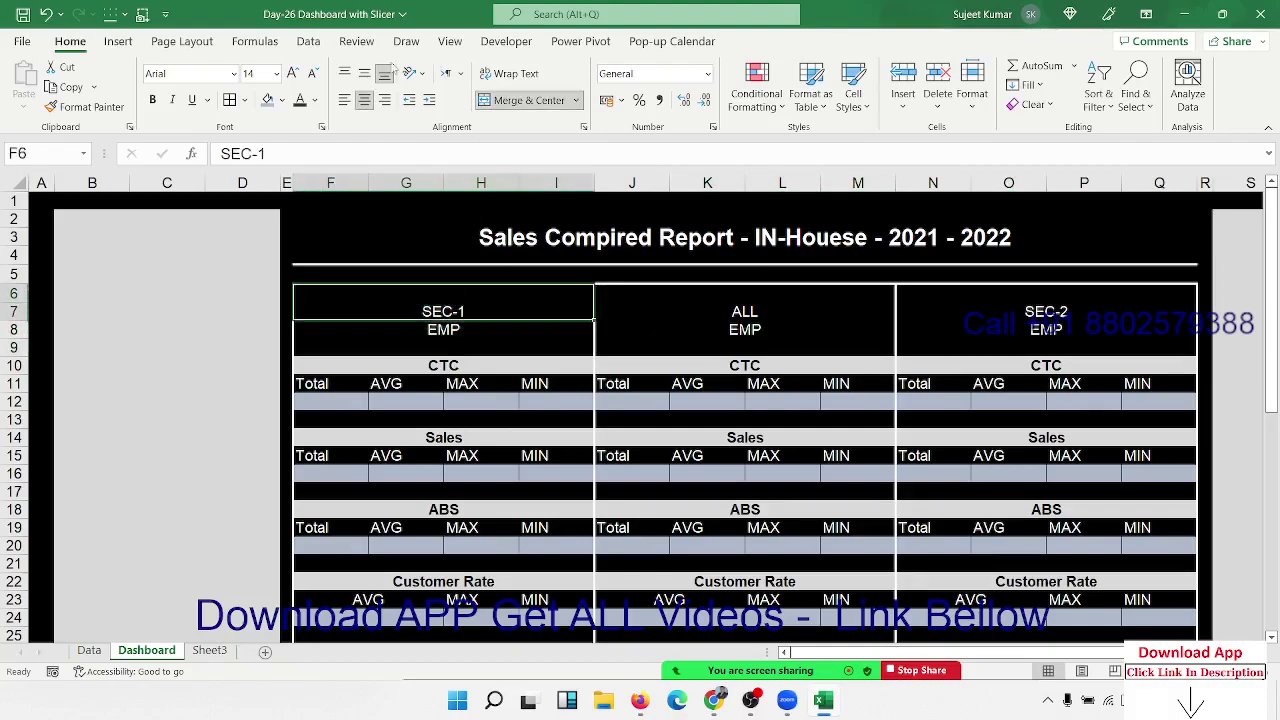
Top-align the SEC-1, ALL and SEC-2 heading cells.
click(344, 74)
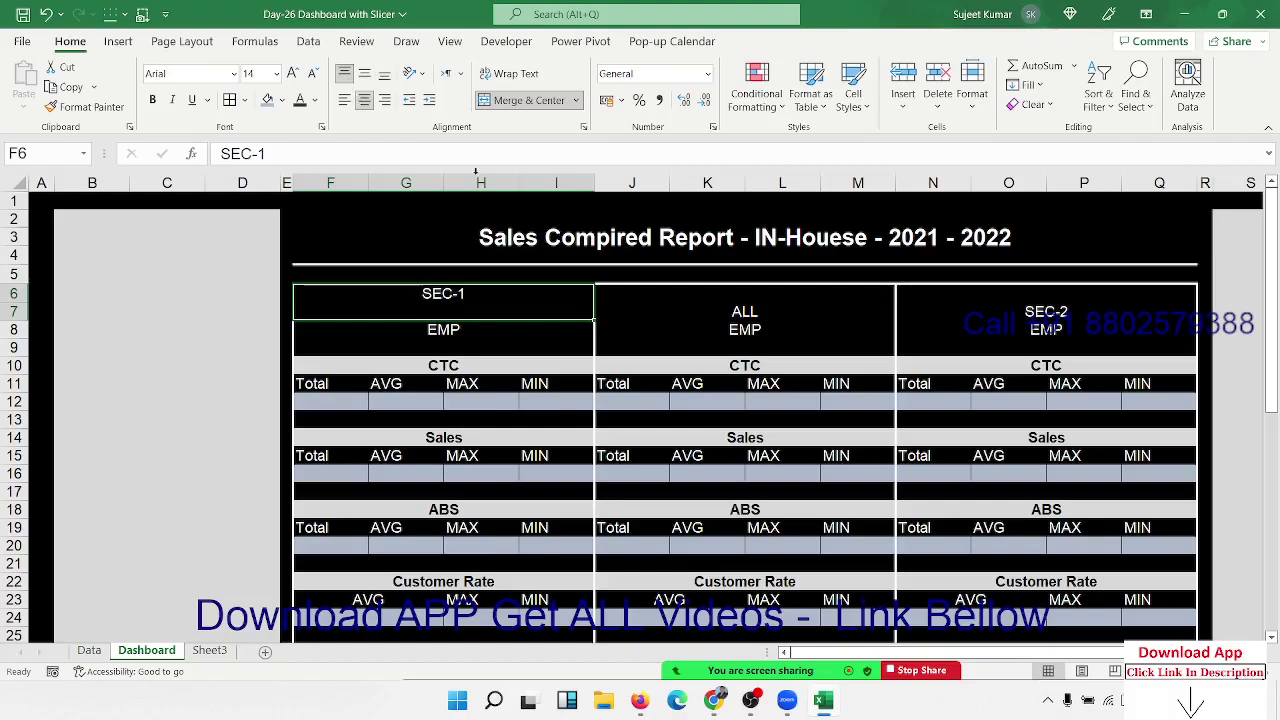
click(774, 307)
click(344, 74)
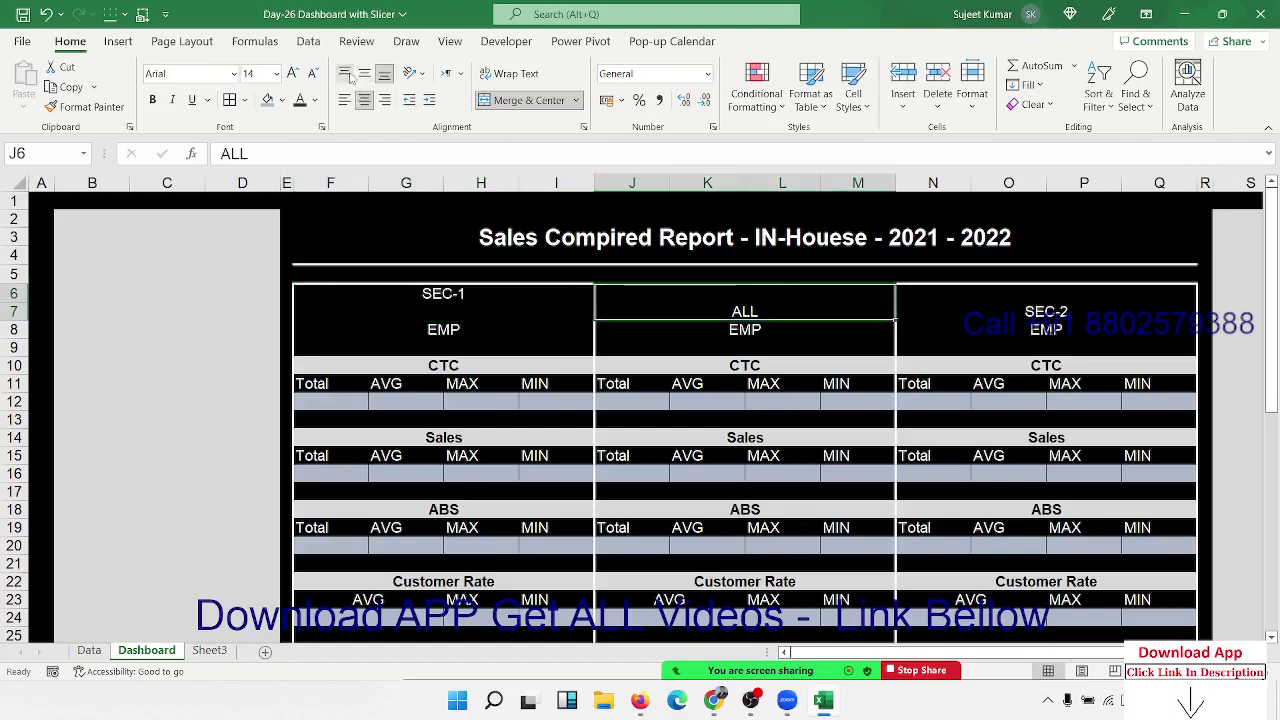
click(1040, 320)
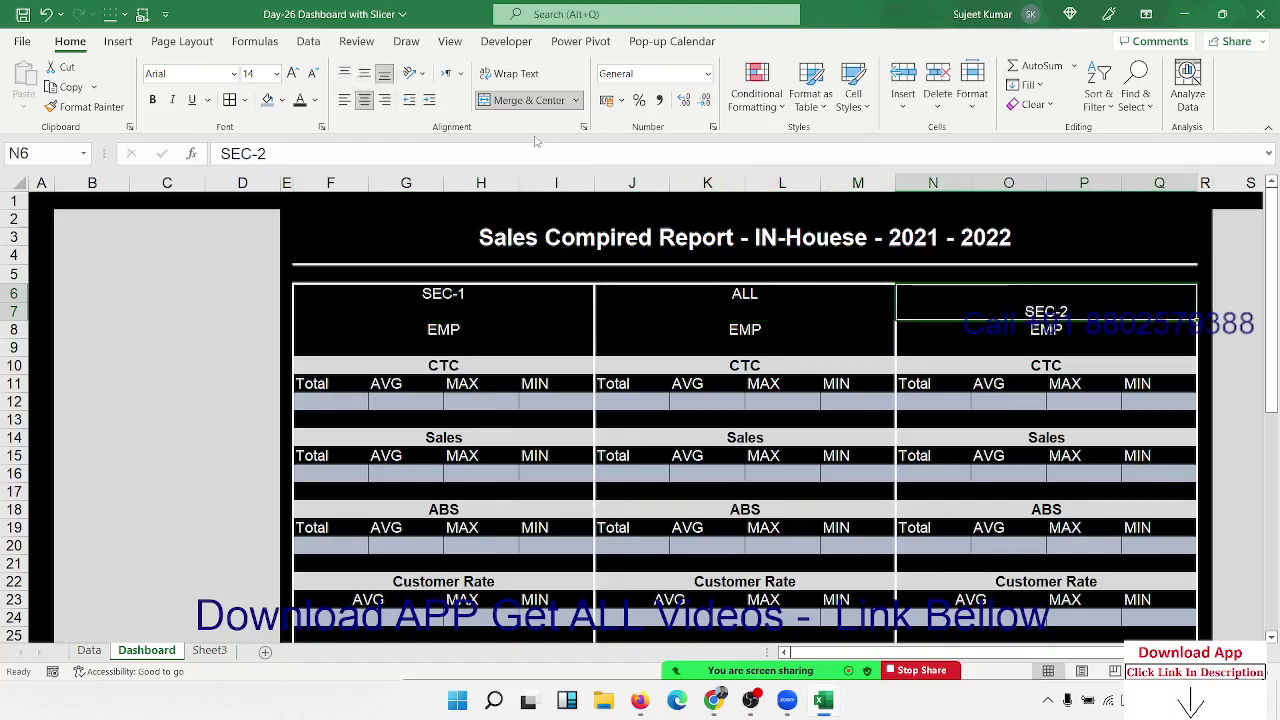
click(344, 74)
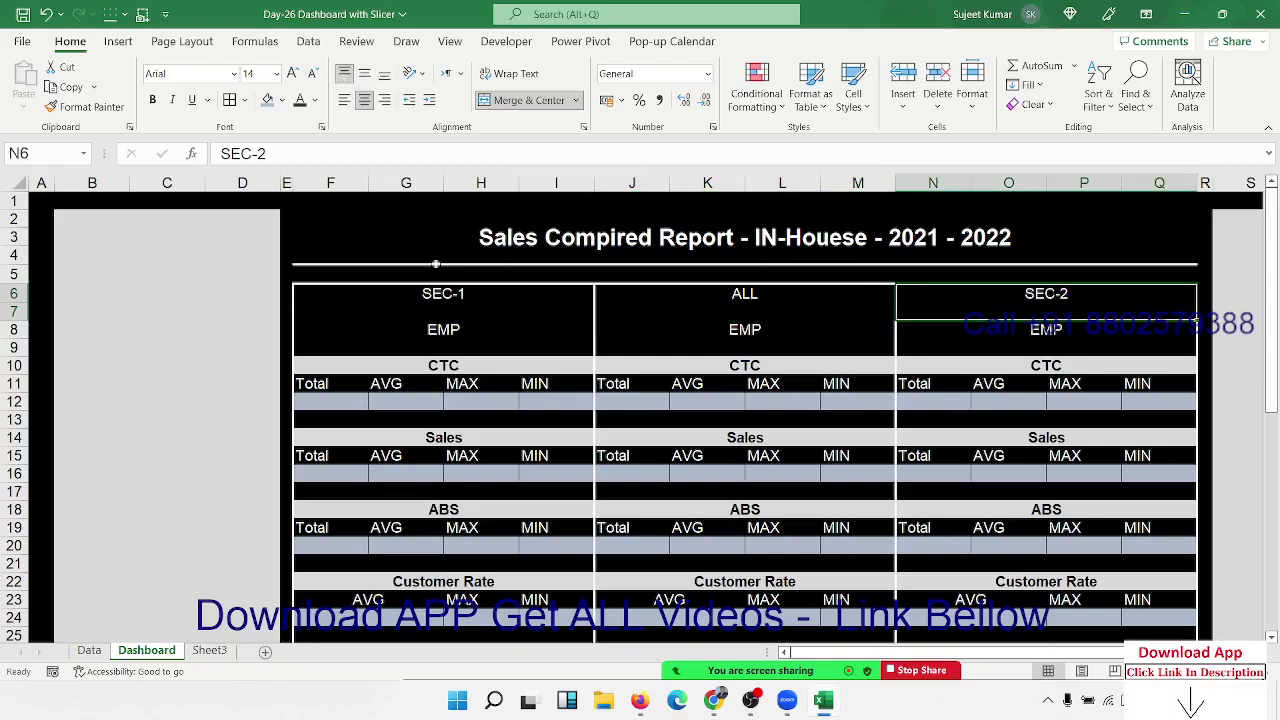
Select row 9 below the EMP labels.
click(452, 328)
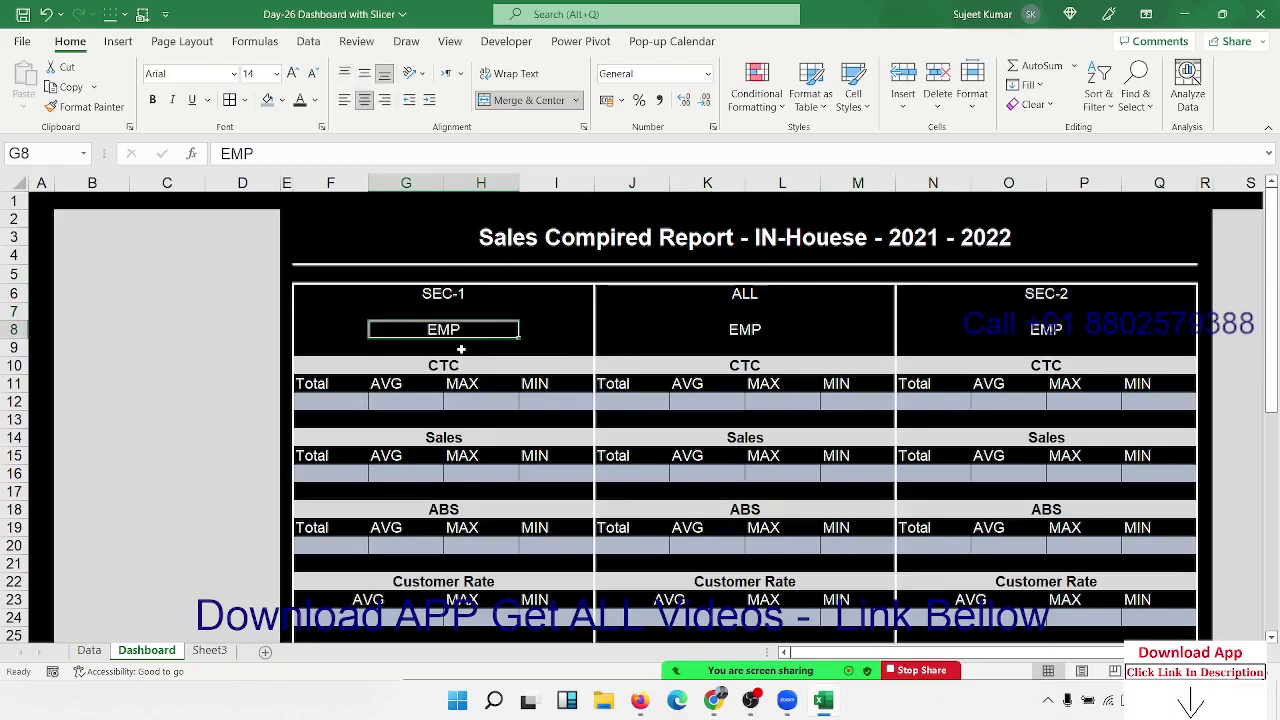
click(455, 347)
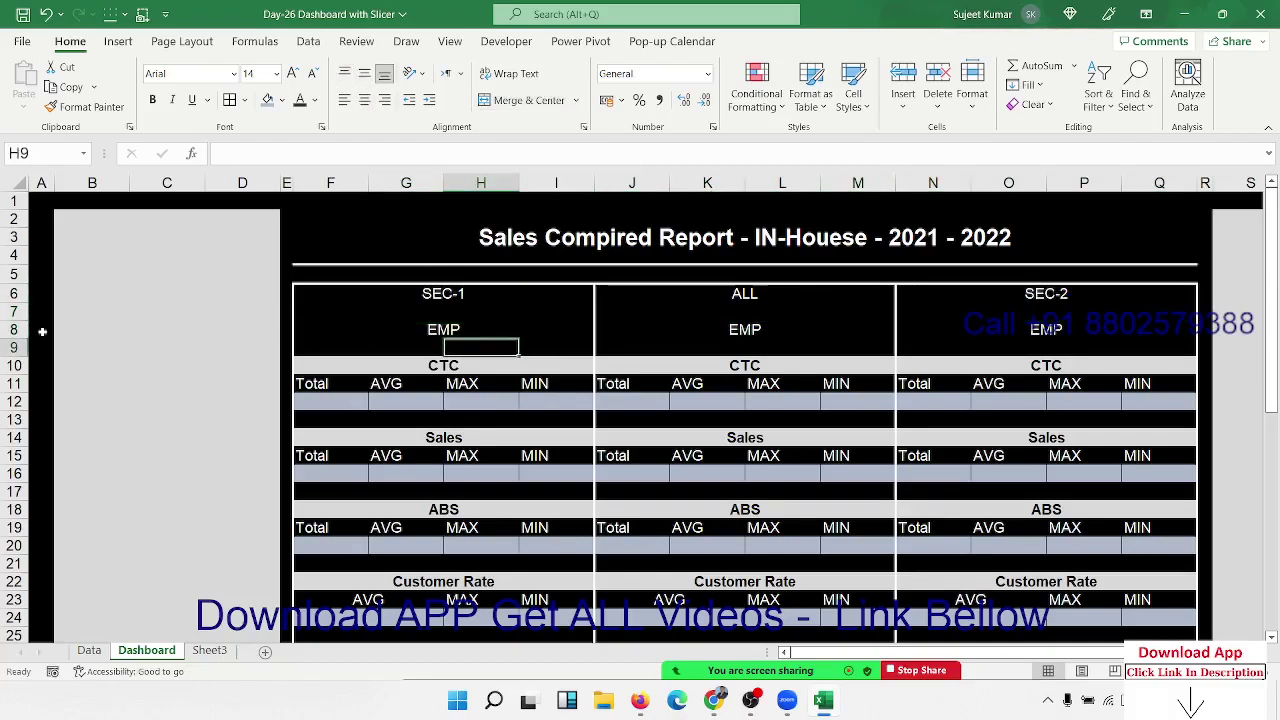
click(14, 347)
Insert a blank row 9 above CTC and shrink it to a thin spacer strip.
key(ctrl+shift+plus)
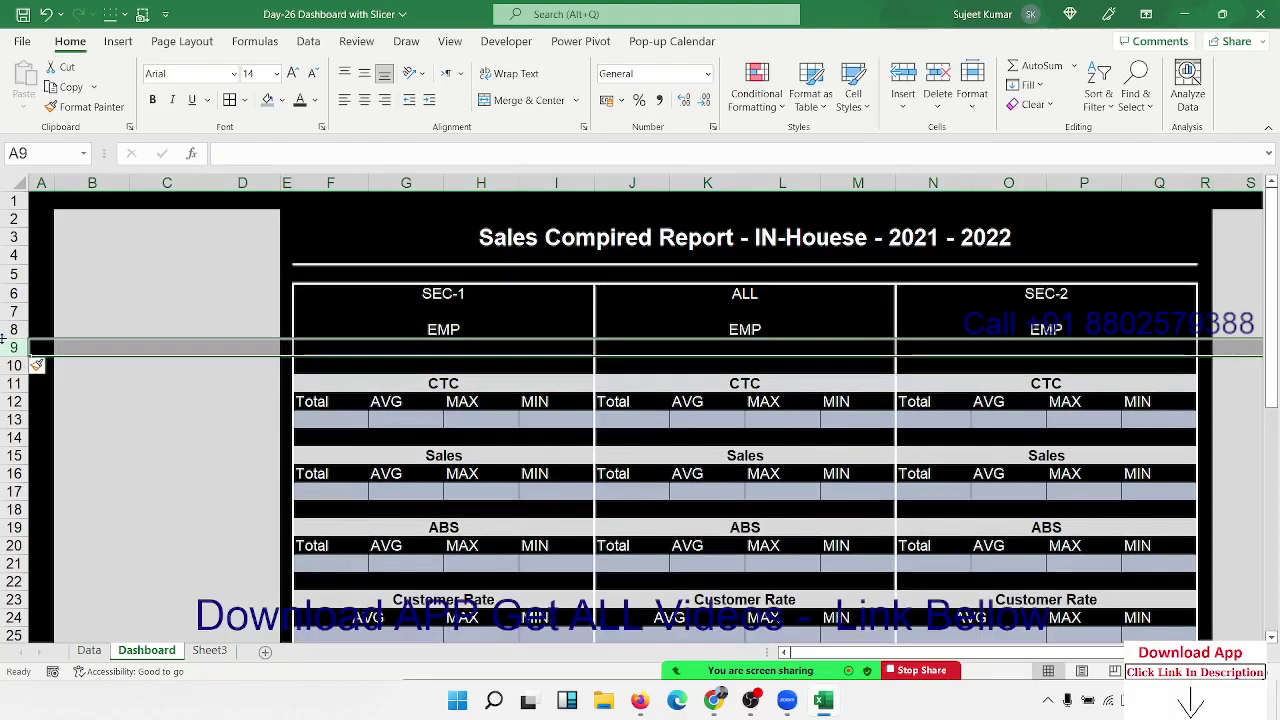
click(430, 347)
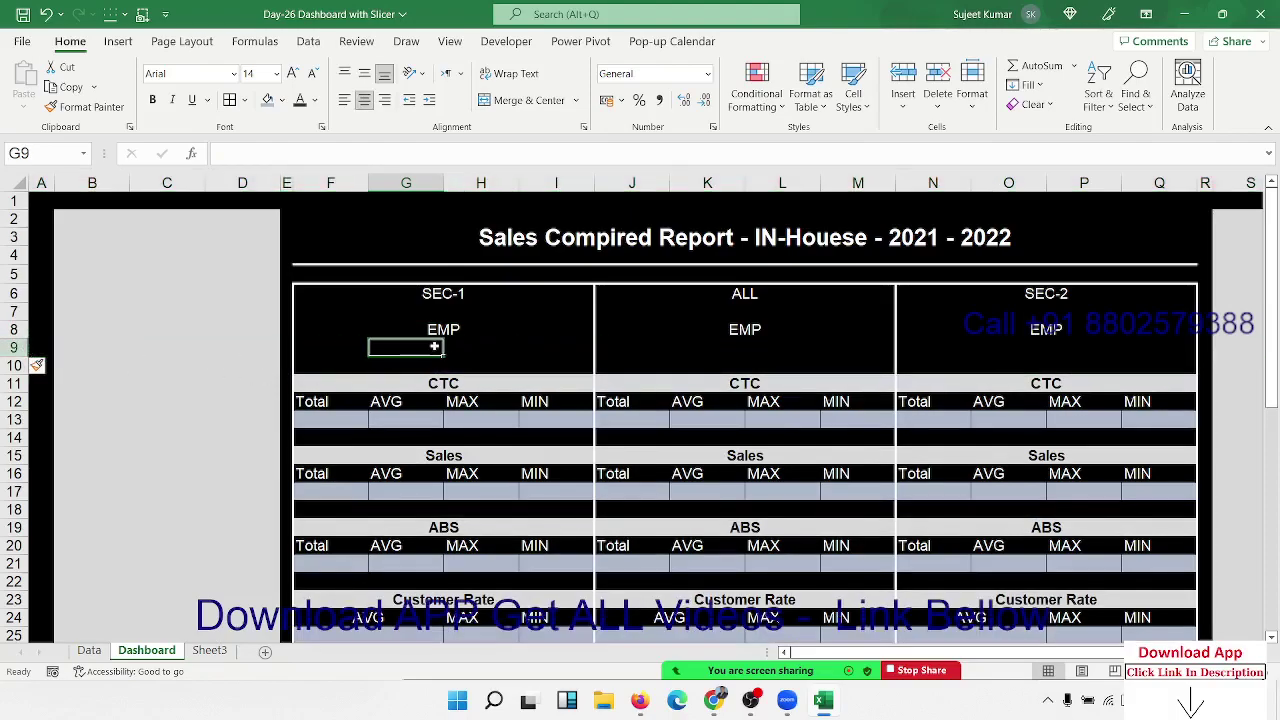
click(14, 347)
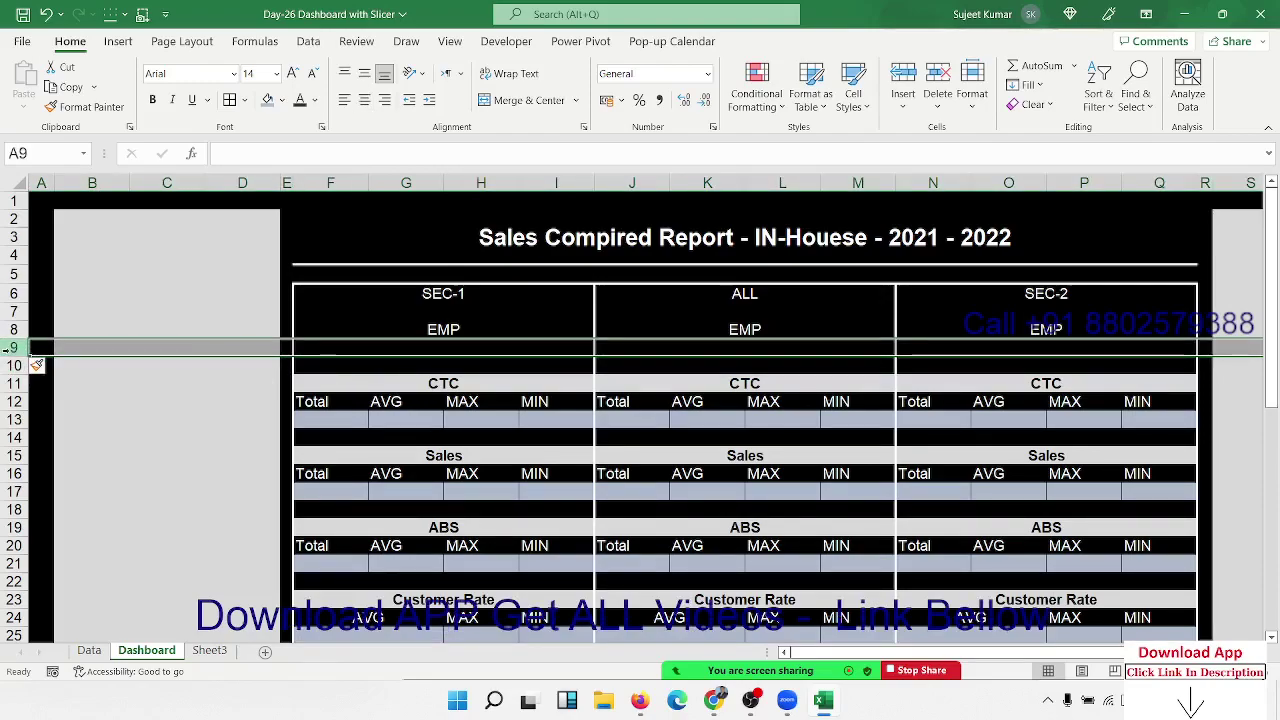
drag(14, 355, 8, 344)
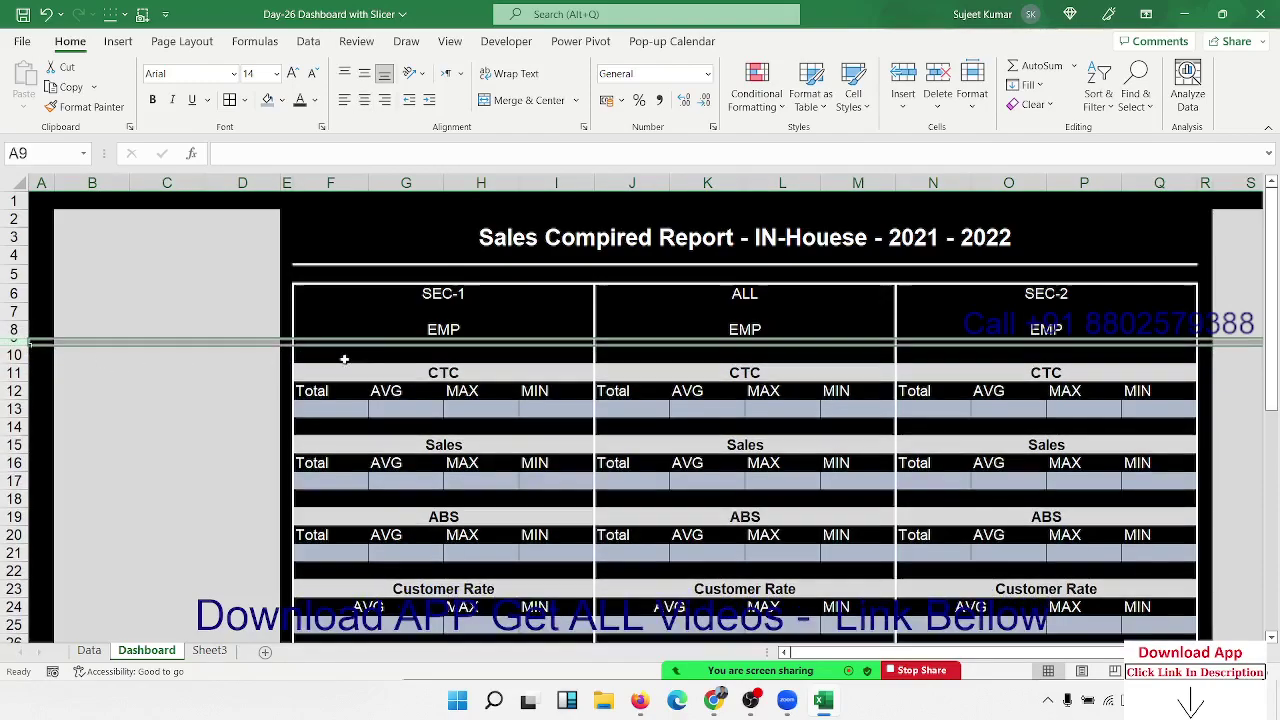
click(431, 353)
click(449, 352)
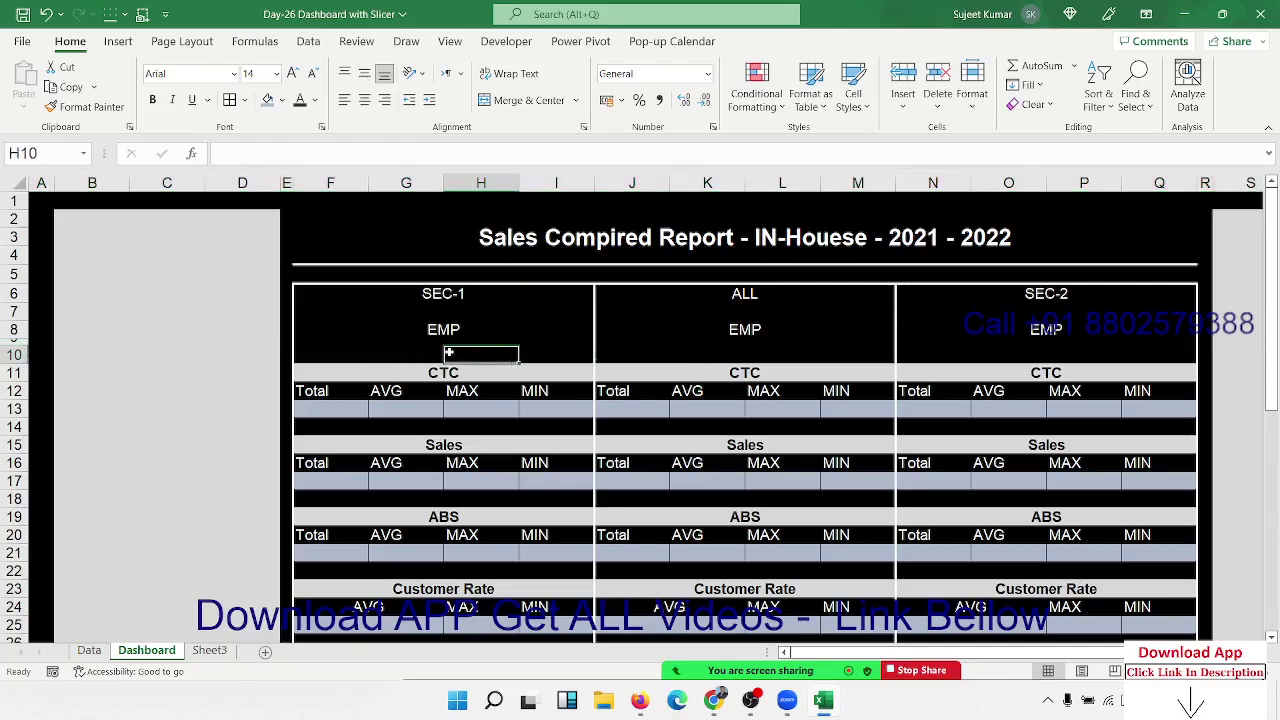
Merge and center G10:H10 under the SEC-1 EMP label.
click(89, 650)
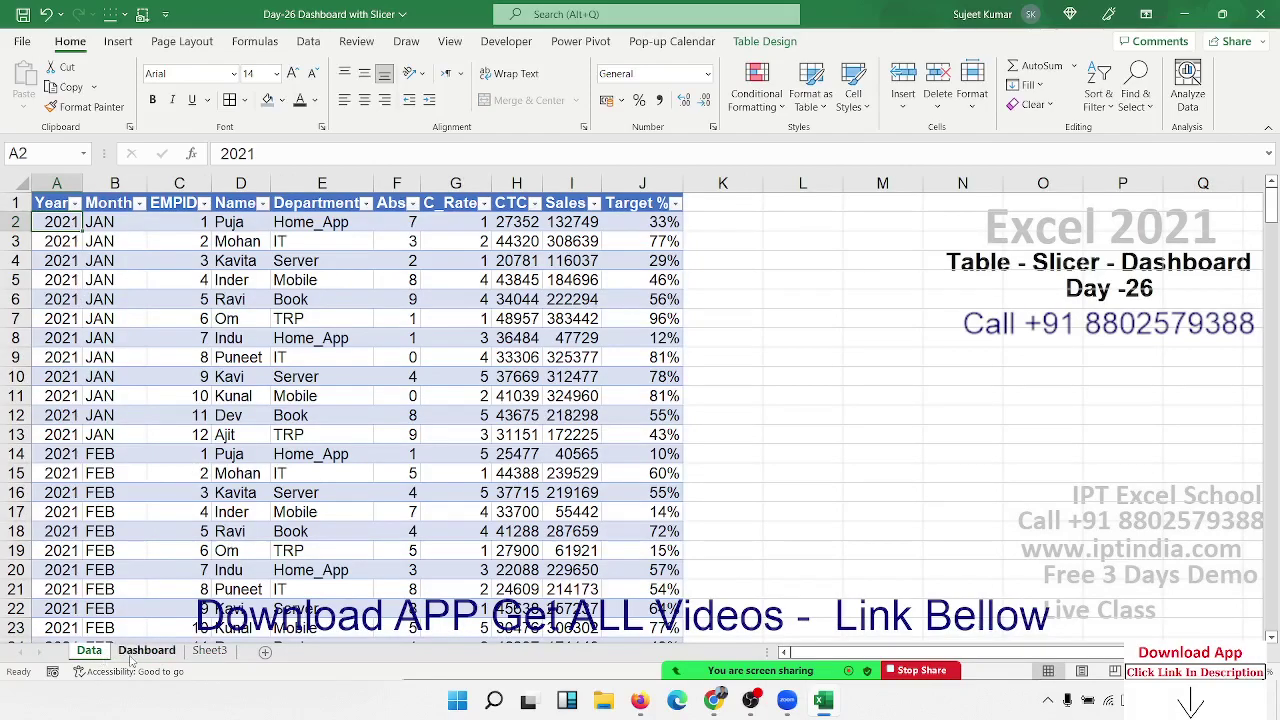
click(140, 651)
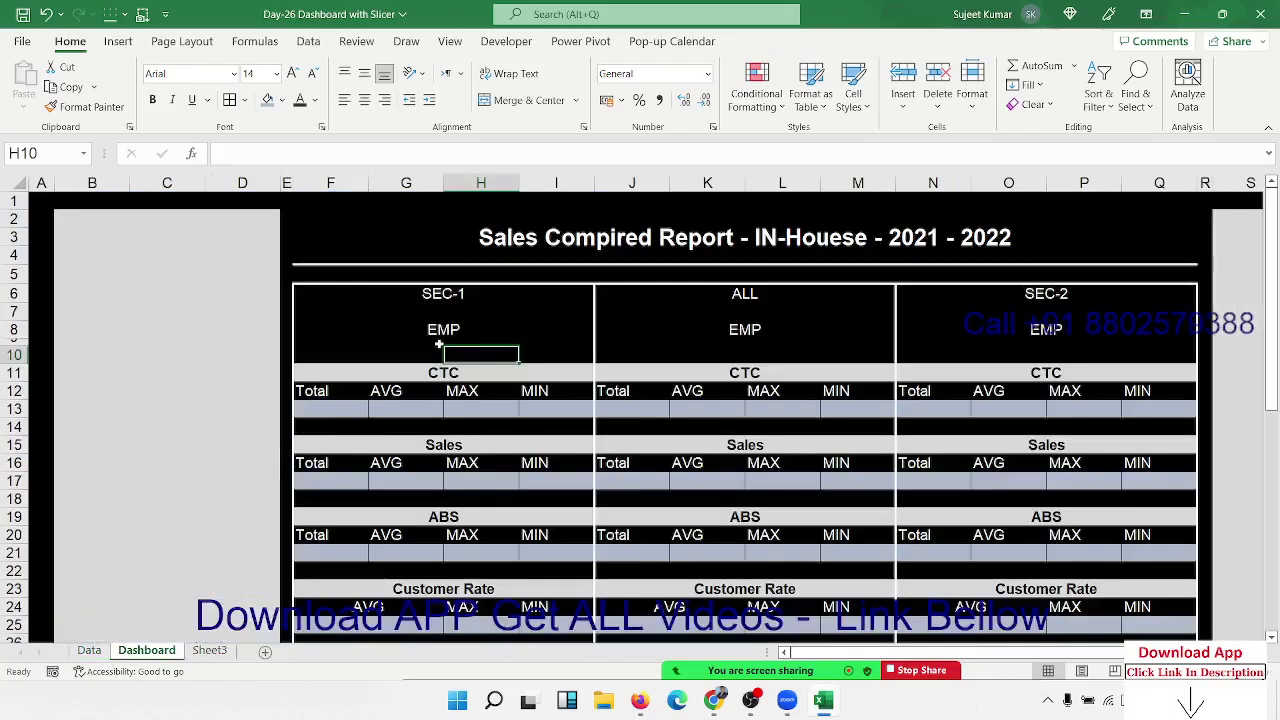
click(438, 344)
key(Down)
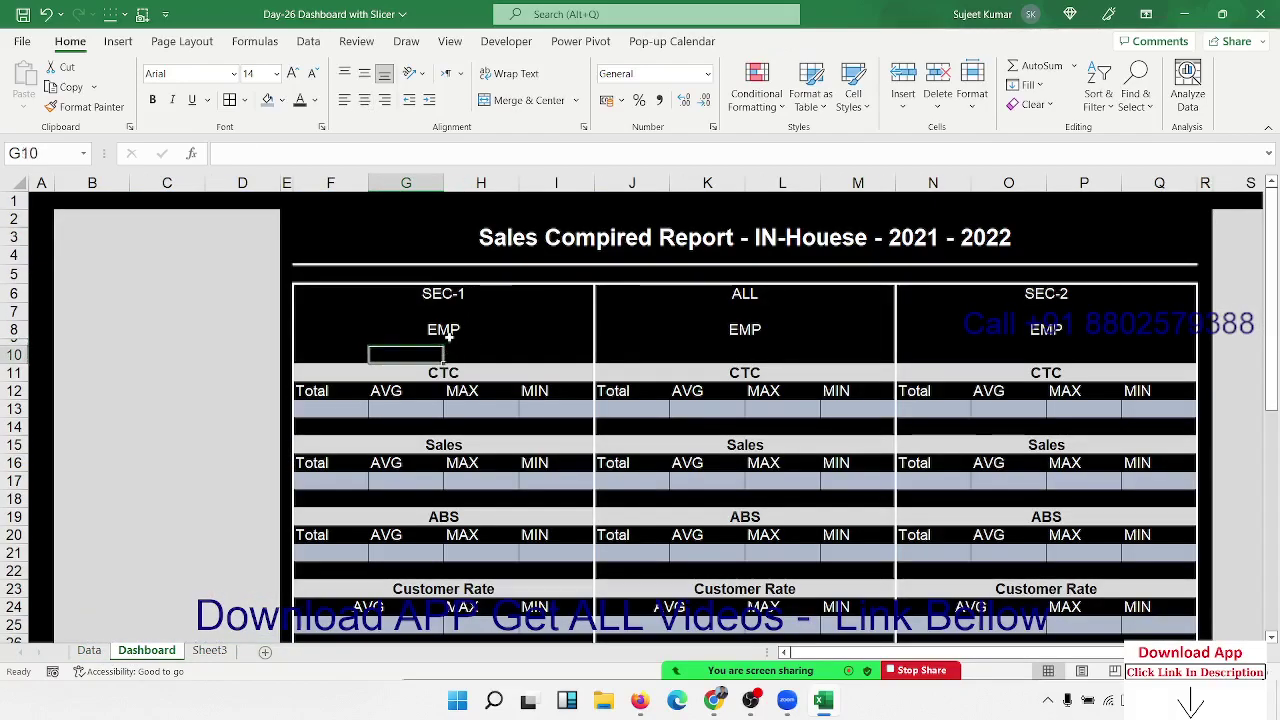
drag(420, 342, 490, 354)
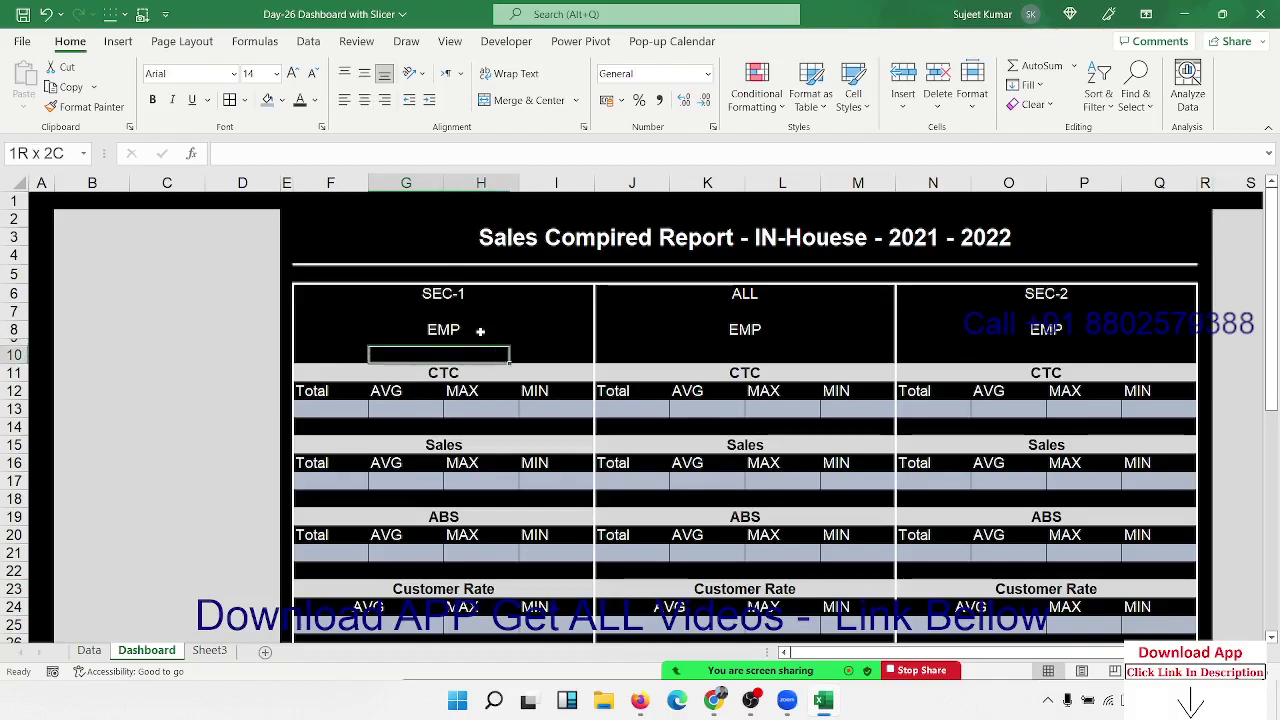
click(520, 104)
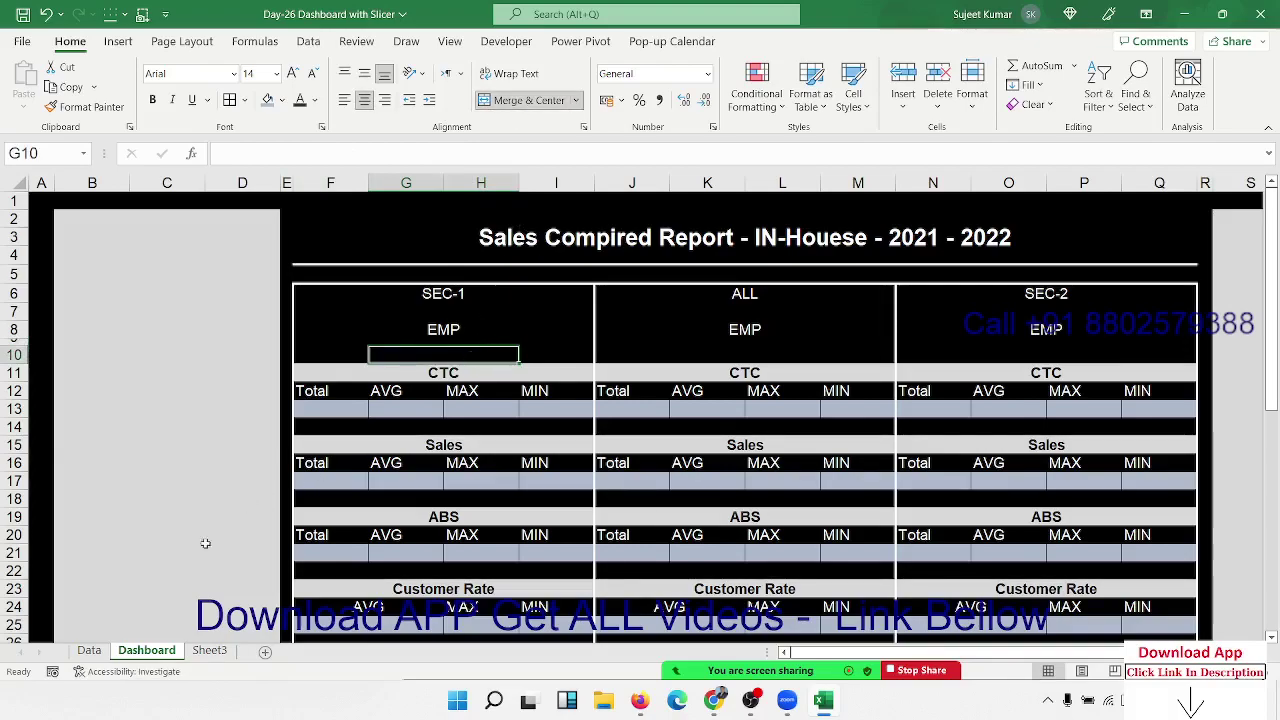
Duplicate the Data sheet by dragging its tab.
click(96, 652)
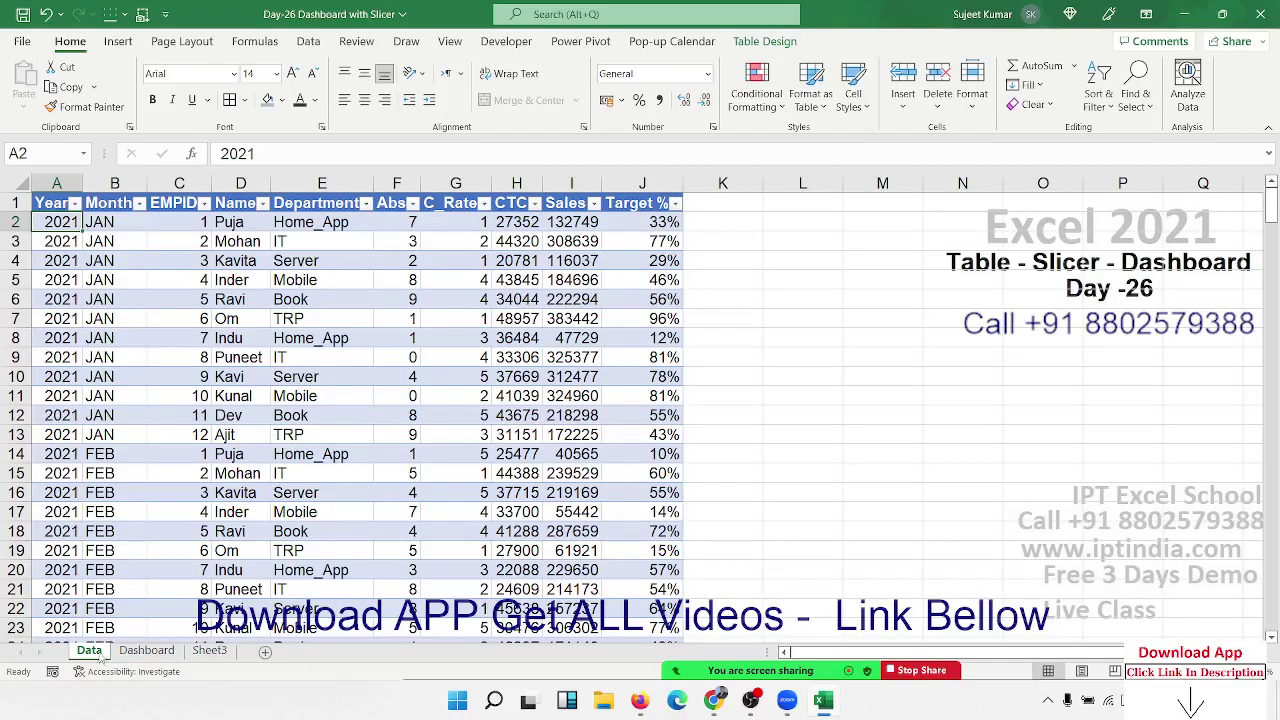
ctrl+drag(100, 652, 140, 652)
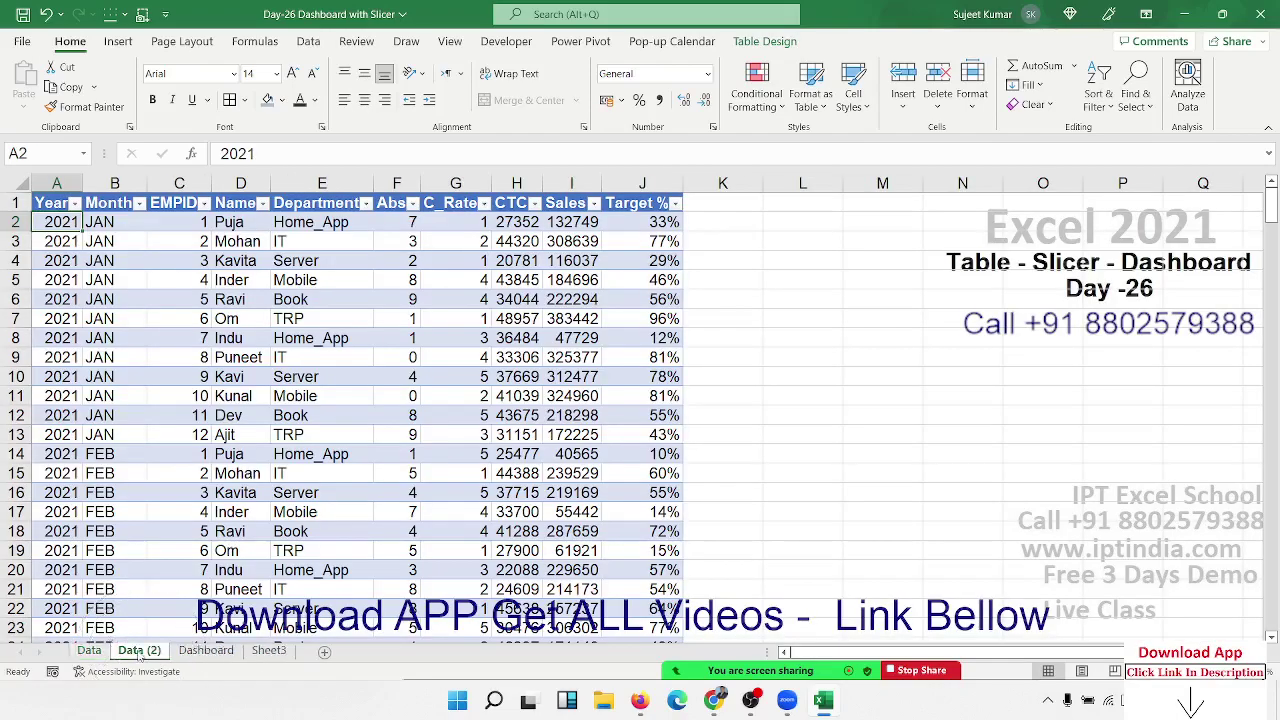
click(238, 651)
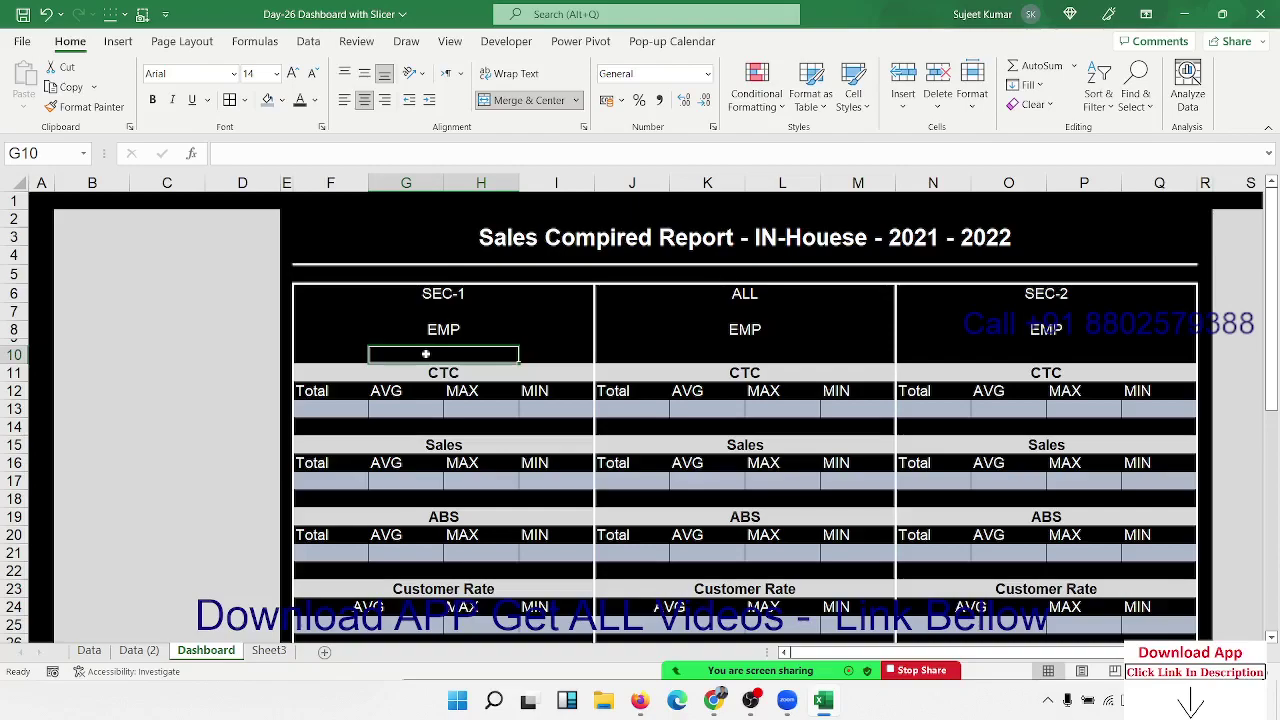
Rename the Data (2) sheet to Data2.
click(89, 650)
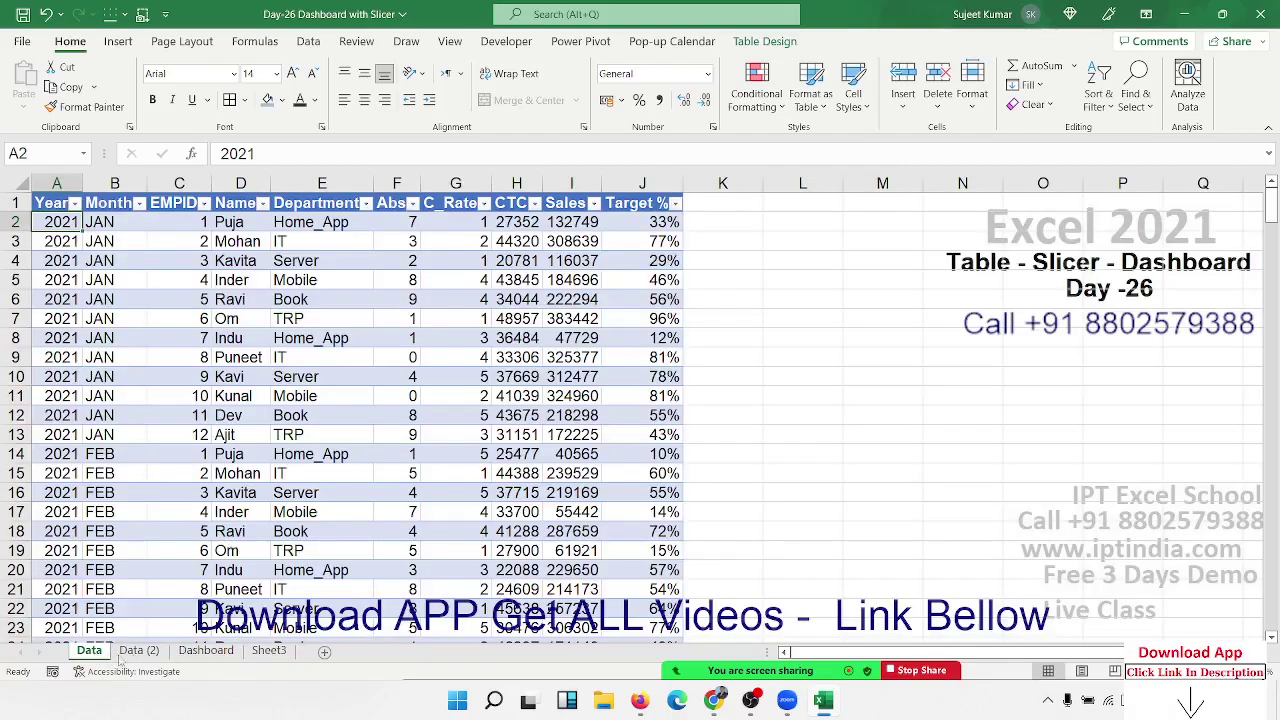
click(139, 650)
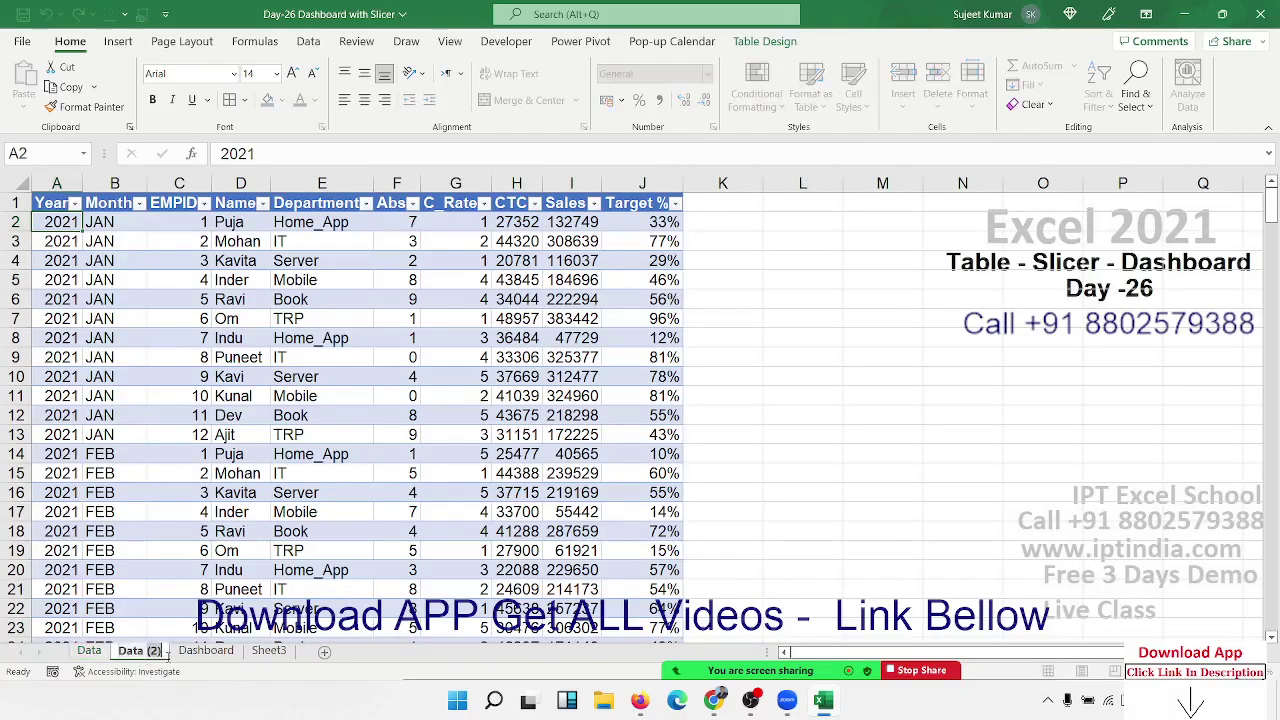
double_click(139, 650)
text(Data)
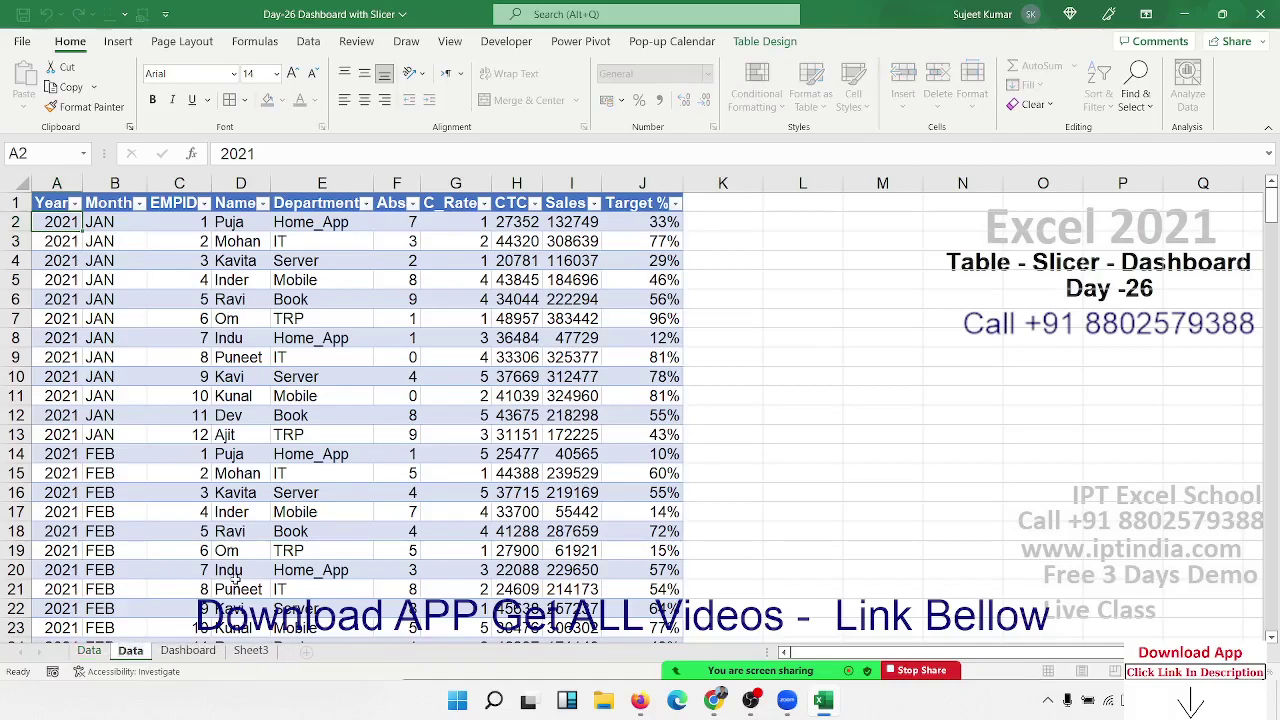
text(2)
key(Return)
click(195, 651)
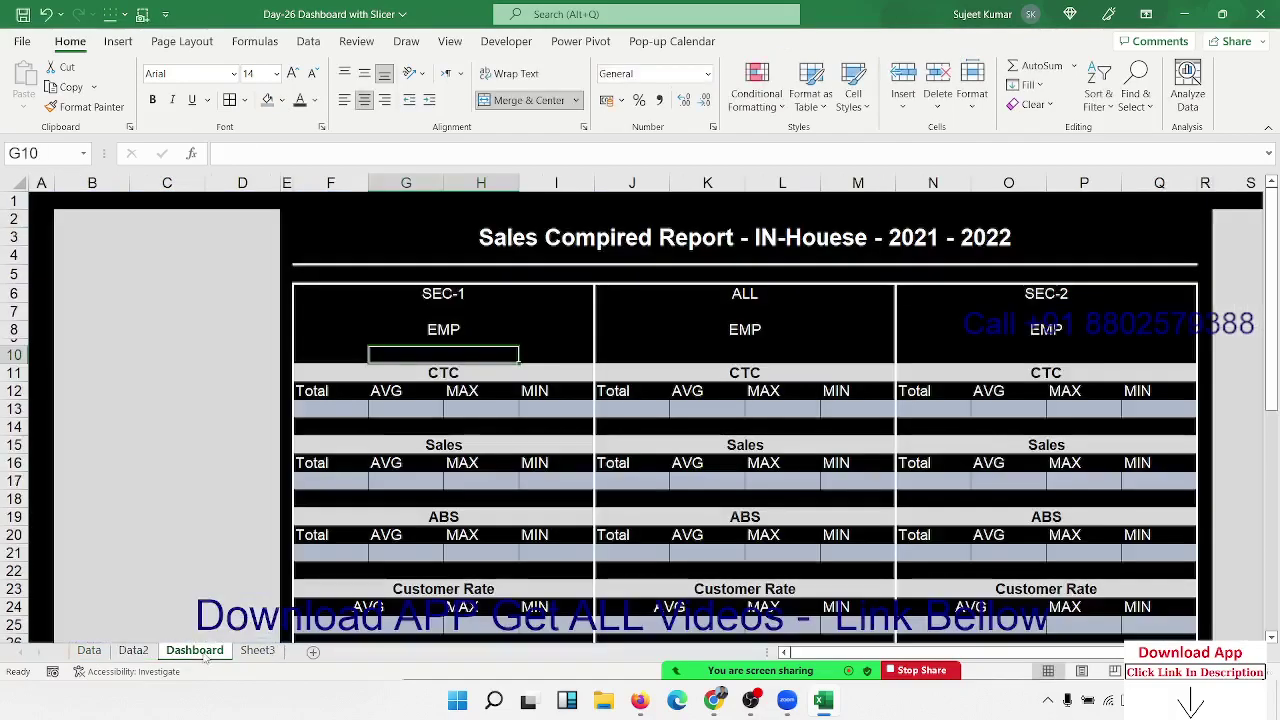
click(428, 386)
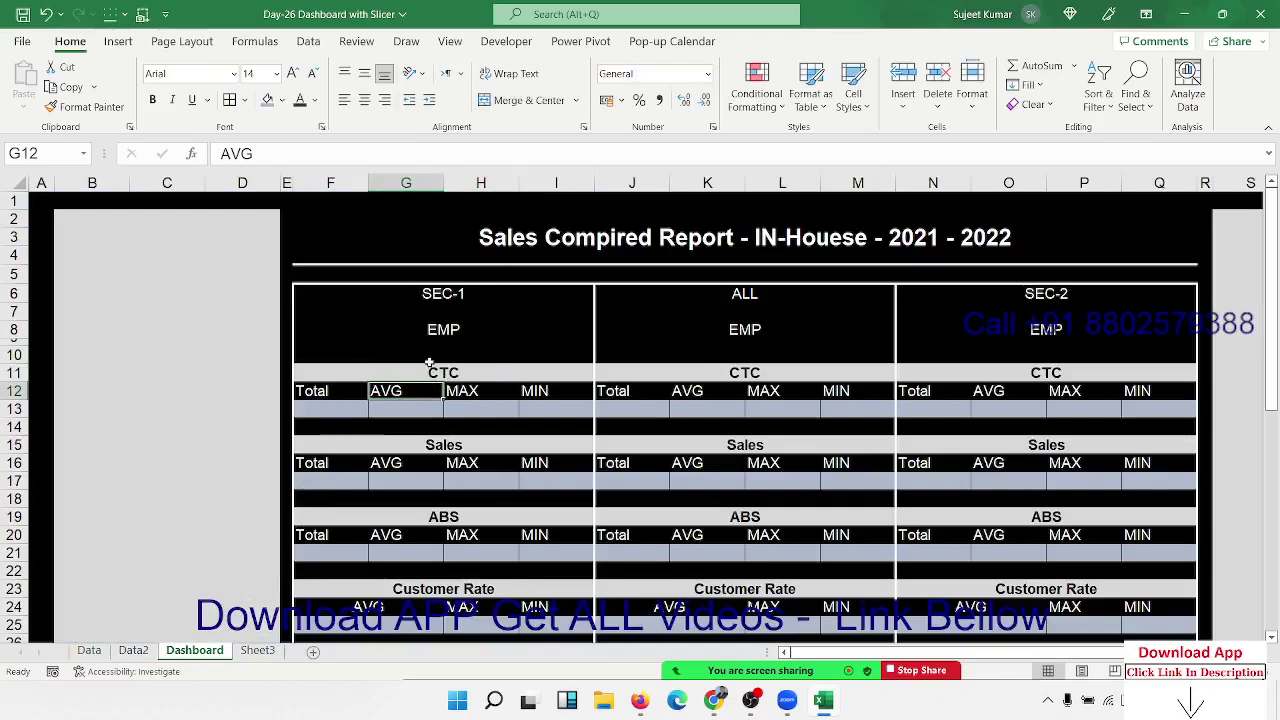
click(430, 358)
text(=)
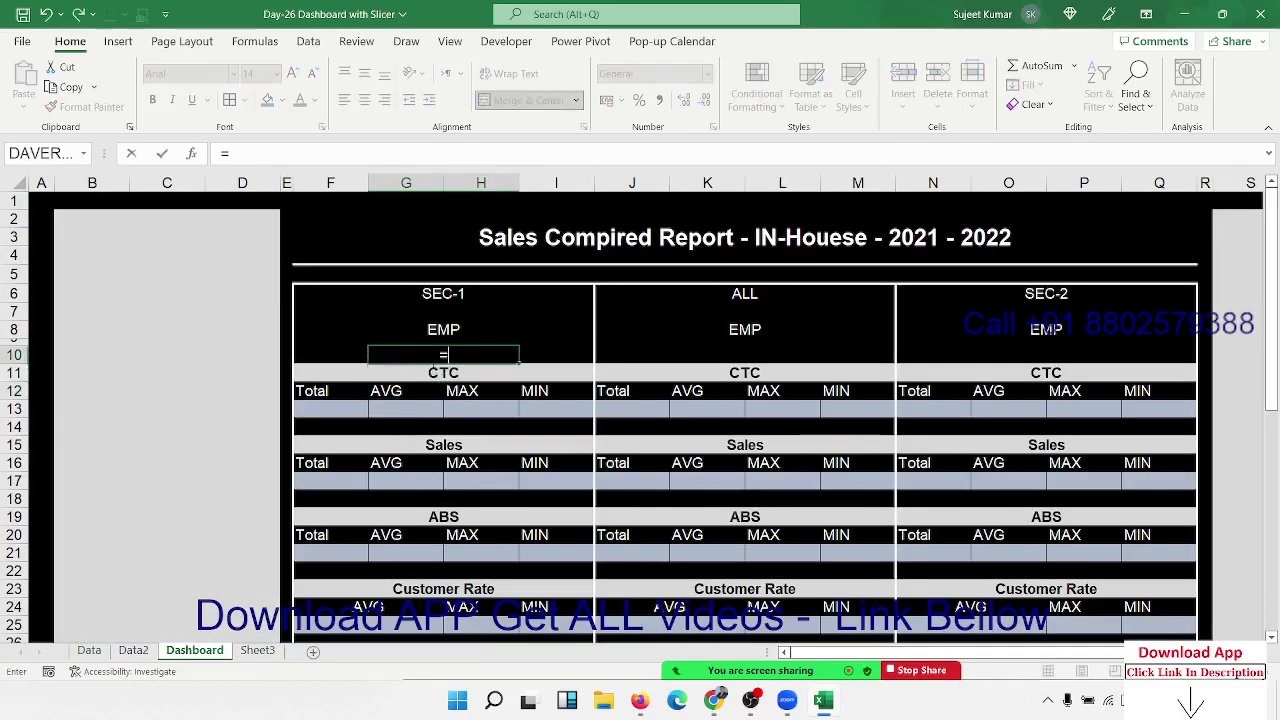
text(su)
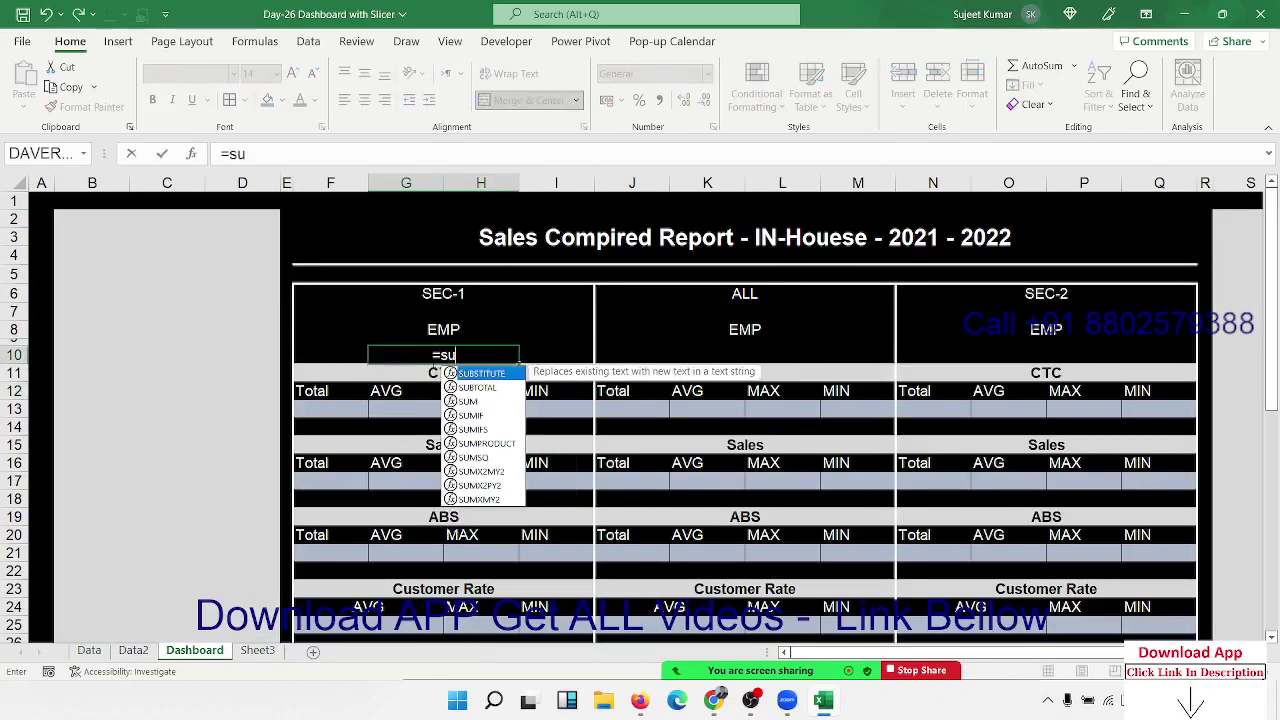
text(b)
key(BackSpace)
key(BackSpace)
key(BackSpace)
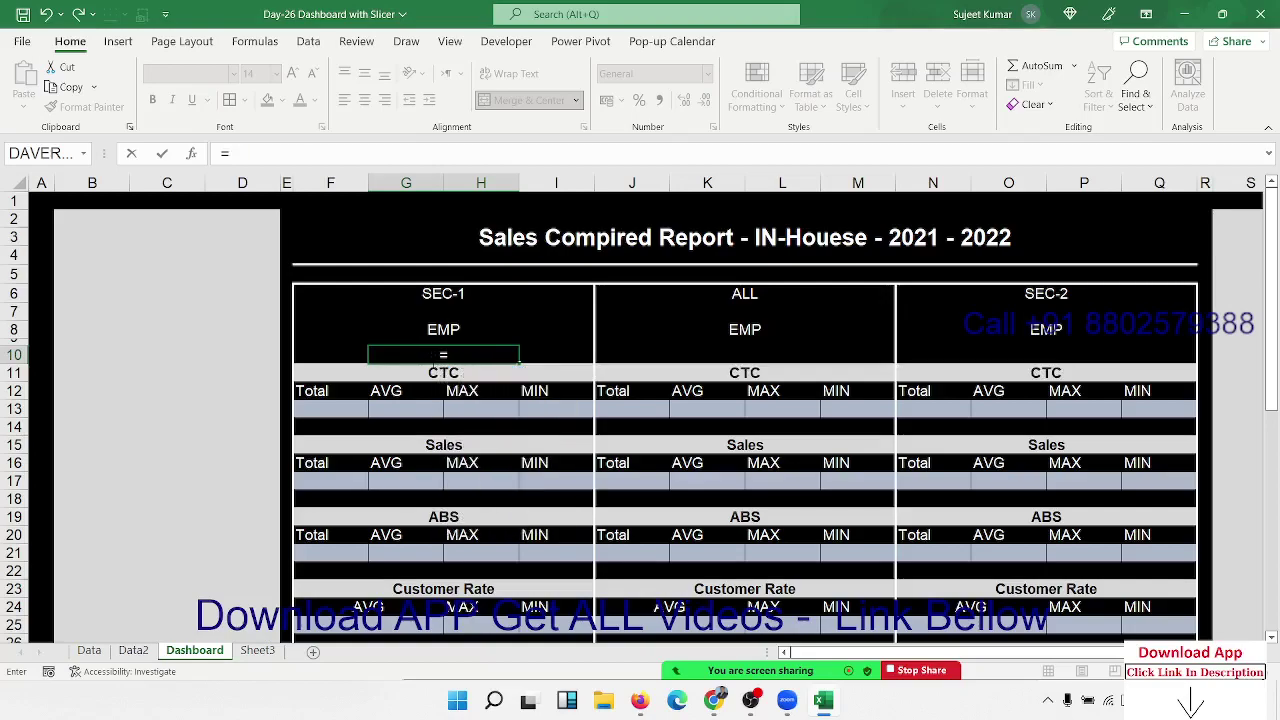
text(a)
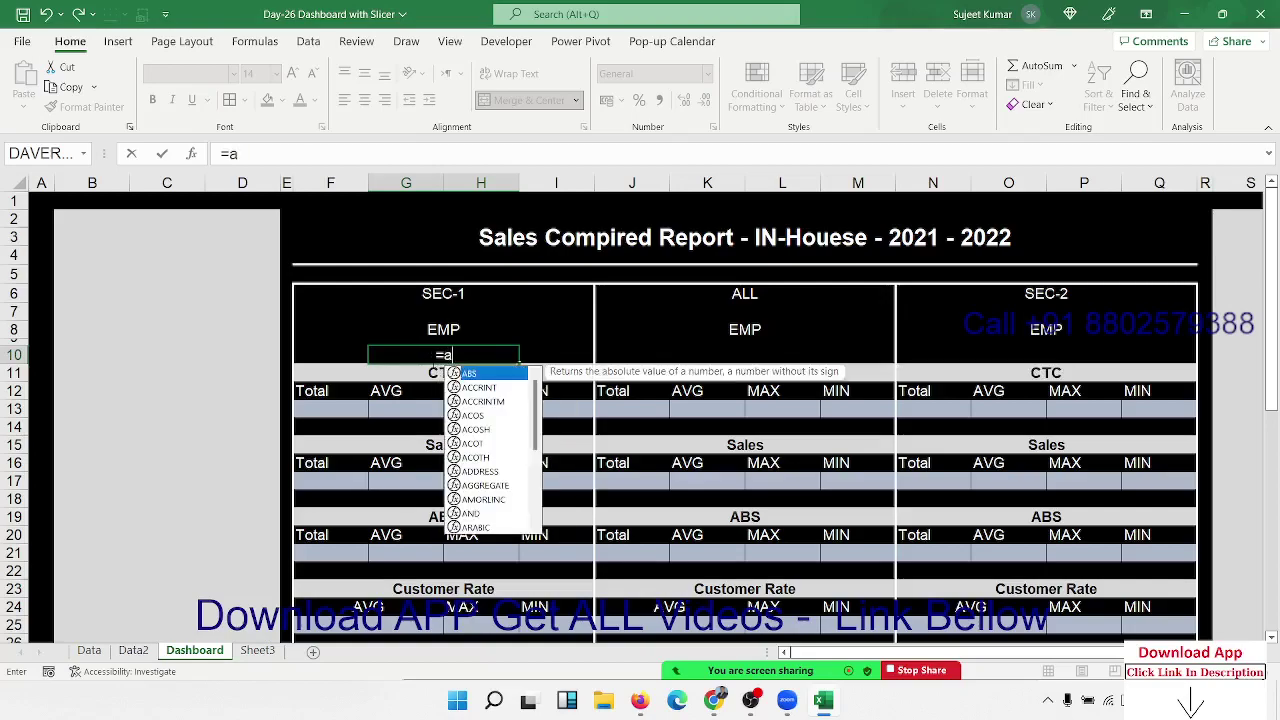
text(g)
key(Escape)
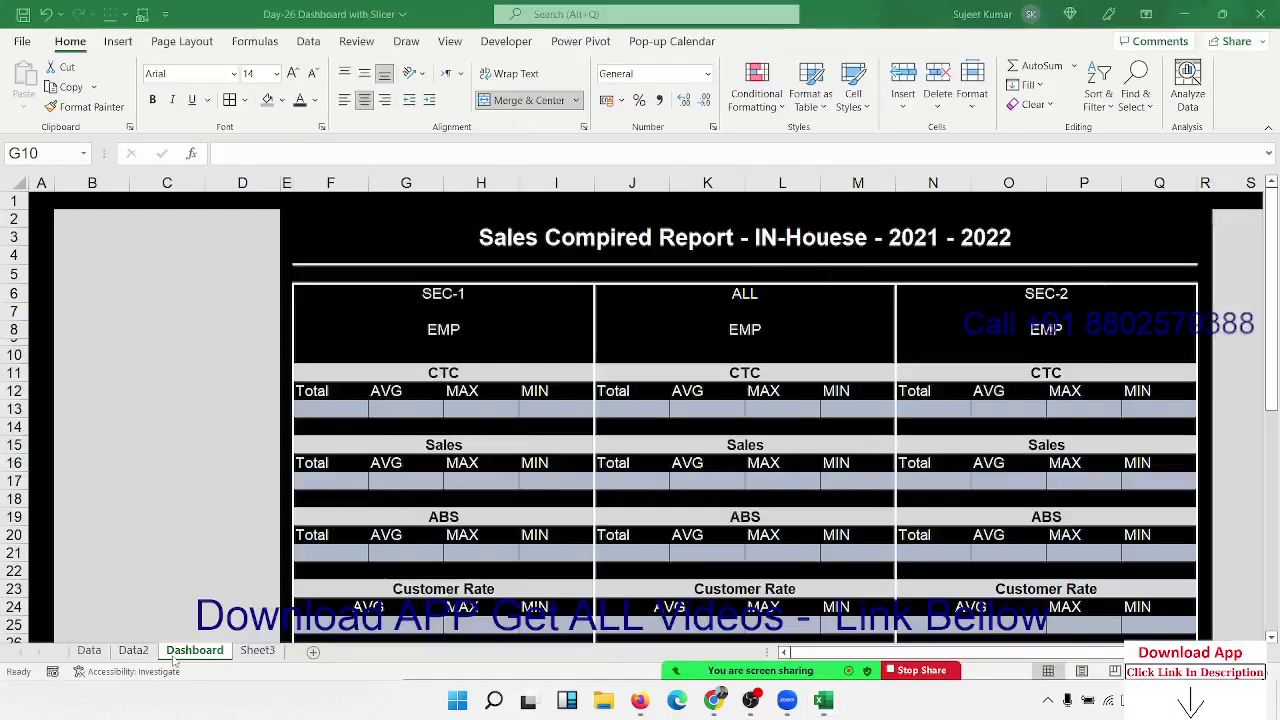
On the Data sheet, enter the label IT in cell L2.
click(89, 651)
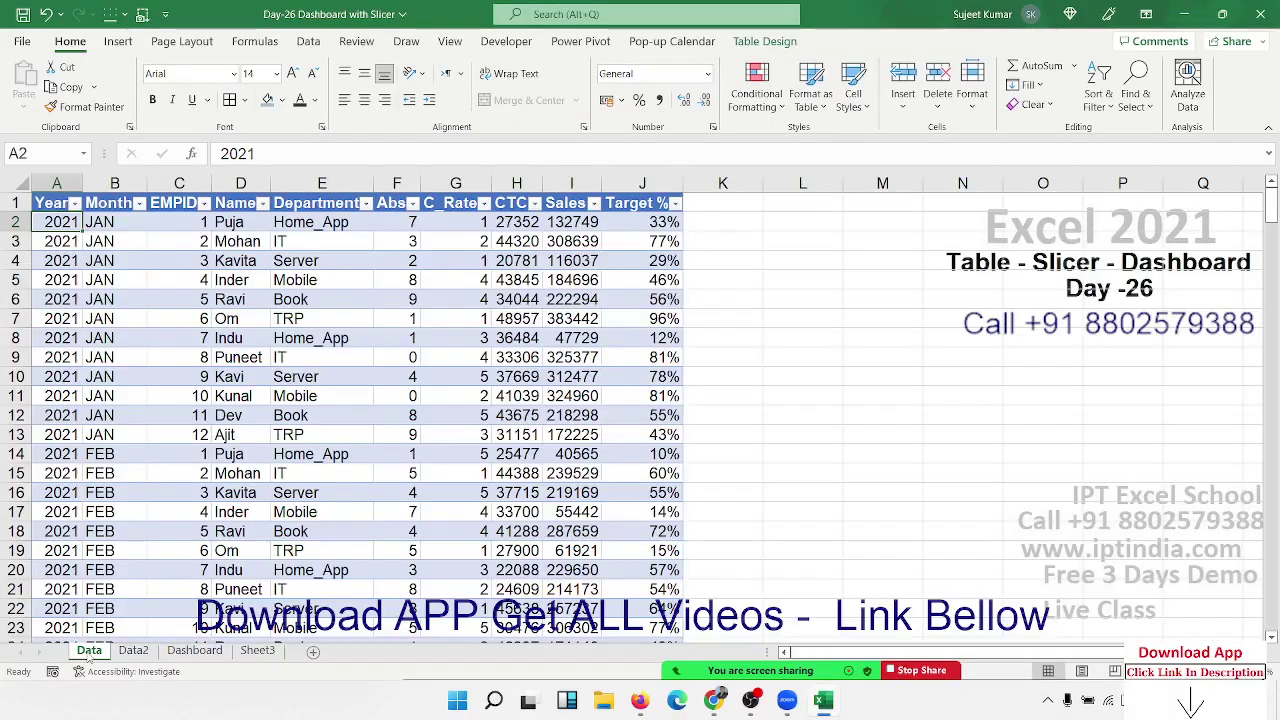
click(795, 238)
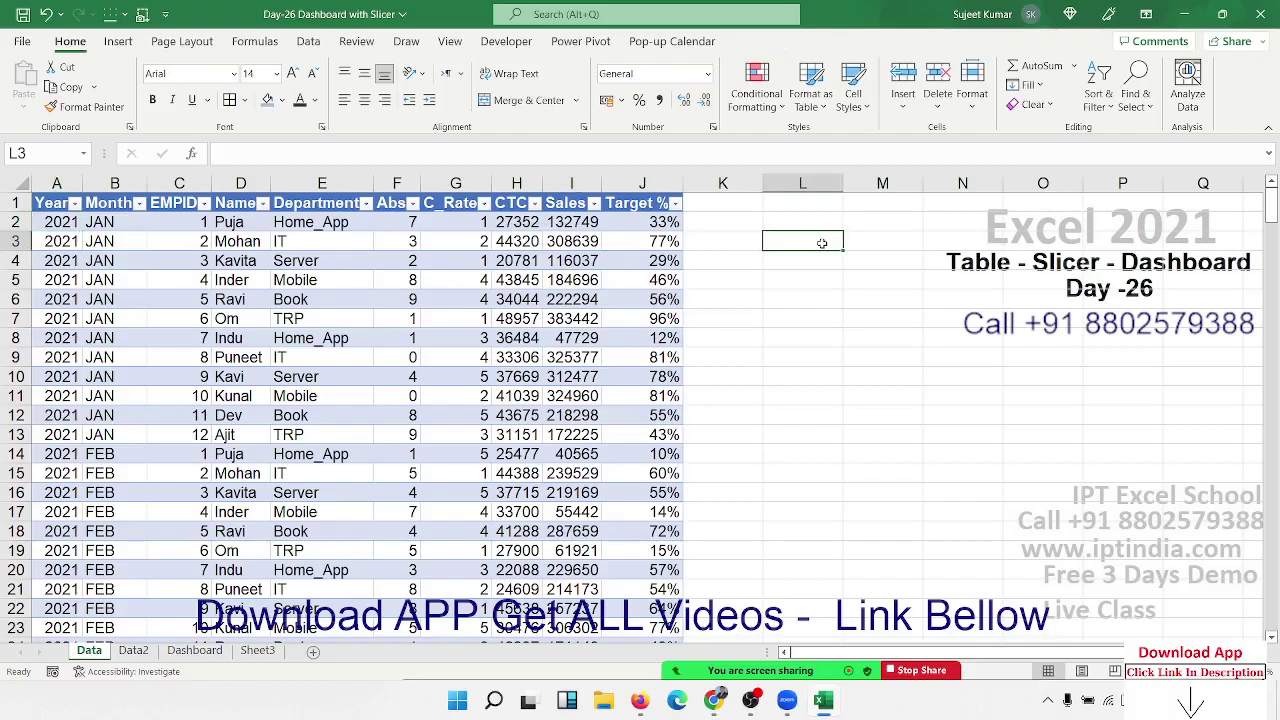
key(Up)
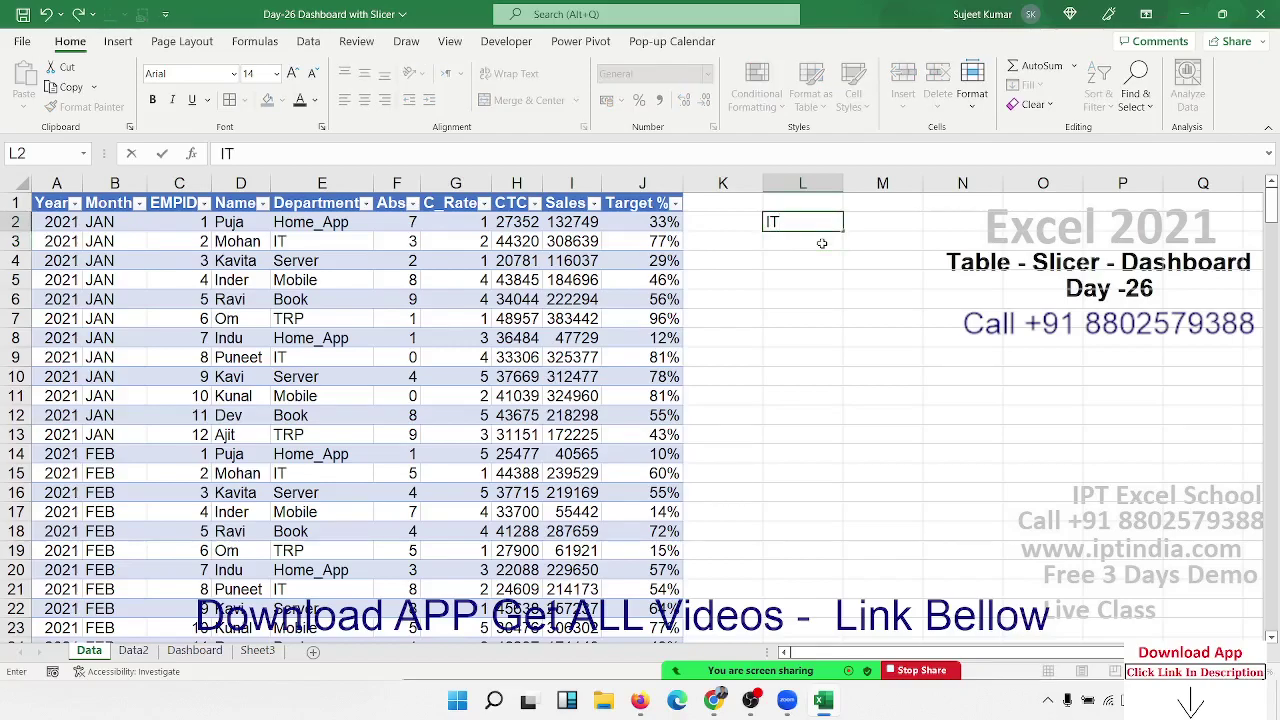
key(Return)
Enter =AGGREGATE(3,5,E:E) in L3 to count column E ignoring hidden rows, giving 289.
text(=sum)
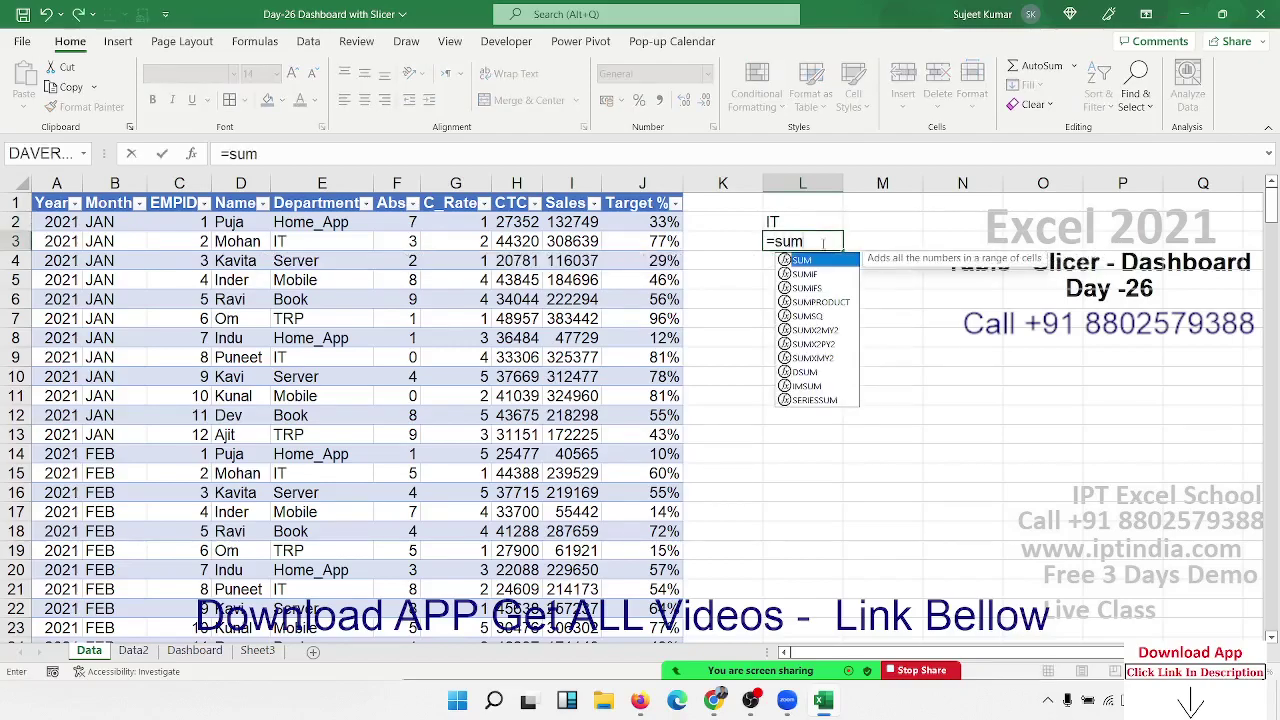
key(BackSpace)
key(BackSpace)
key(BackSpace)
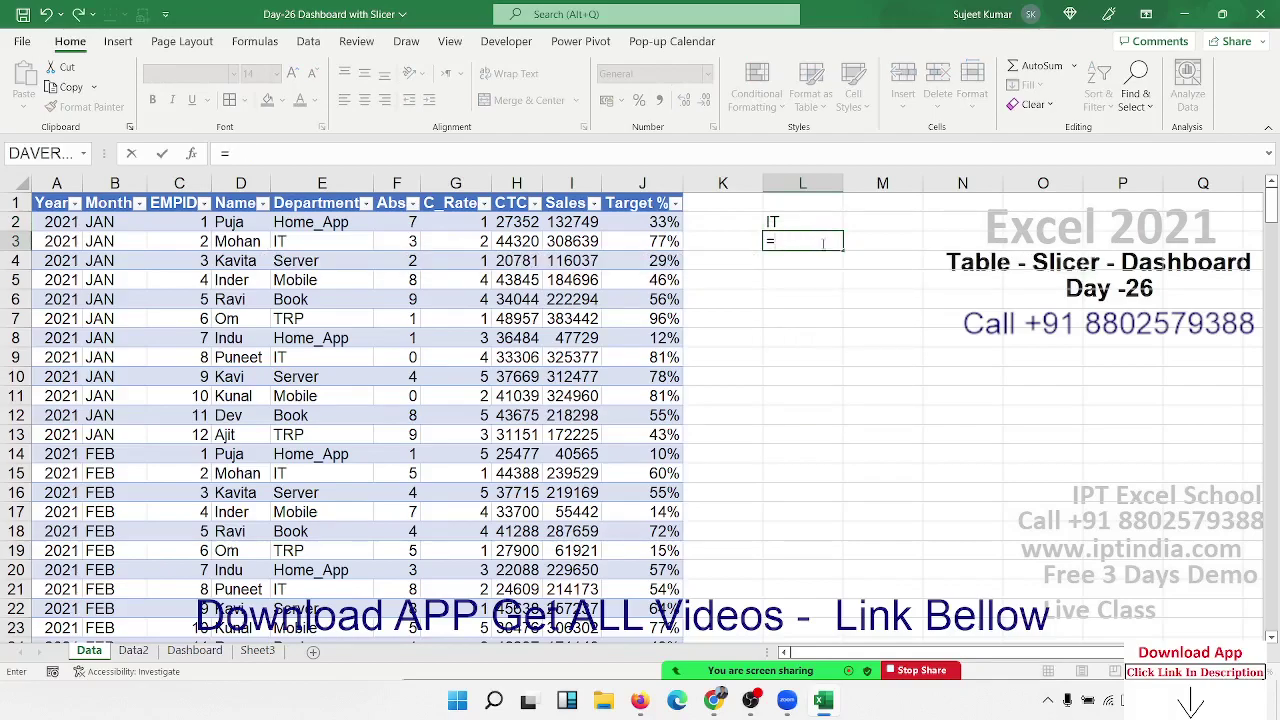
text(ag)
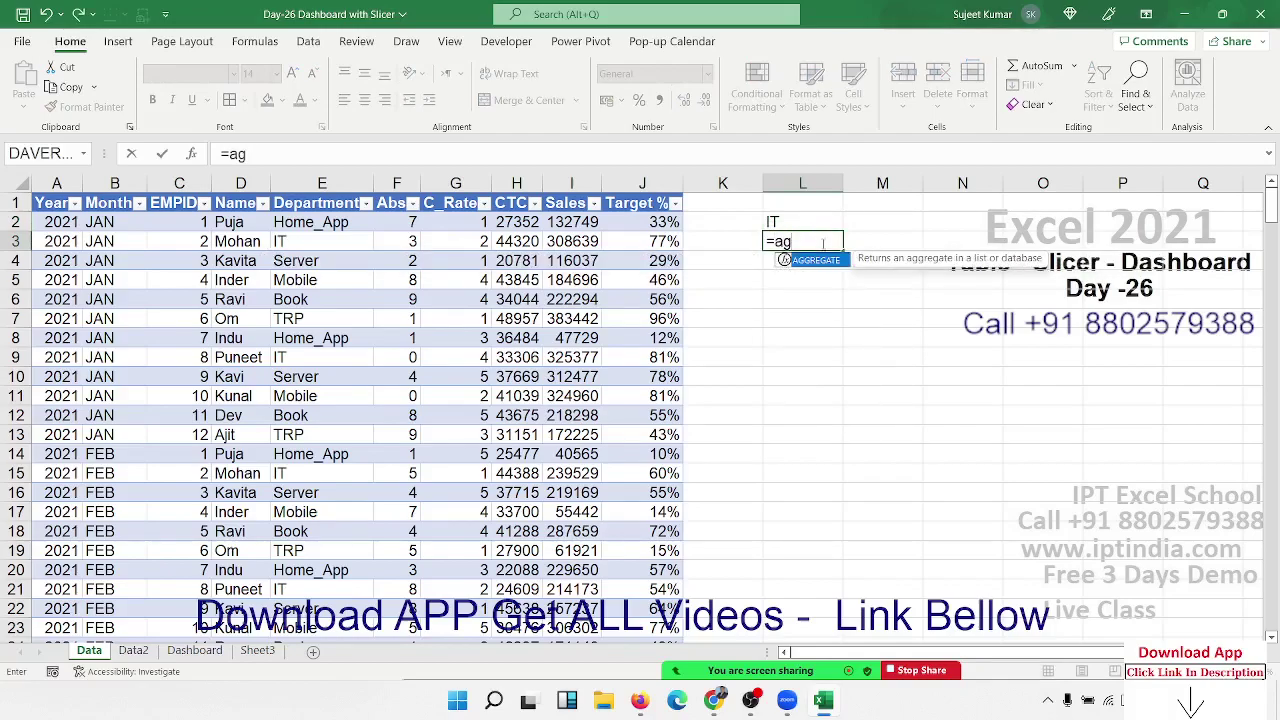
key(Tab)
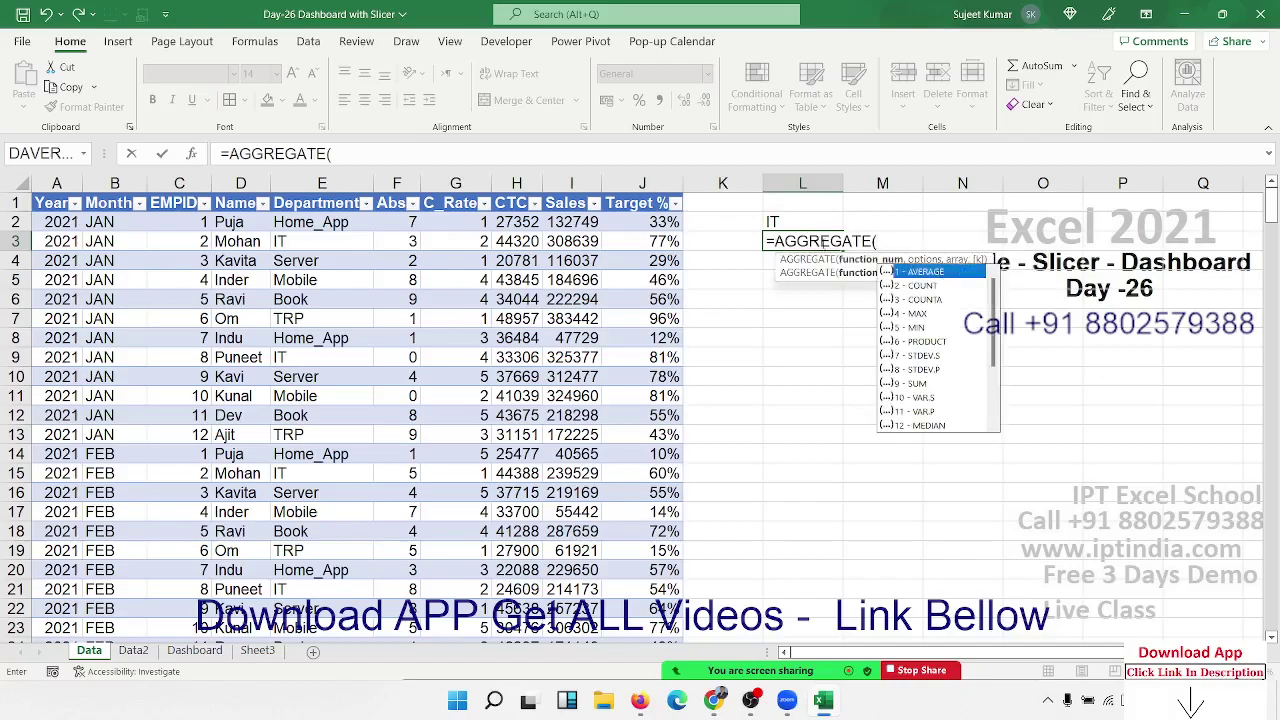
key(Down)
key(Down)
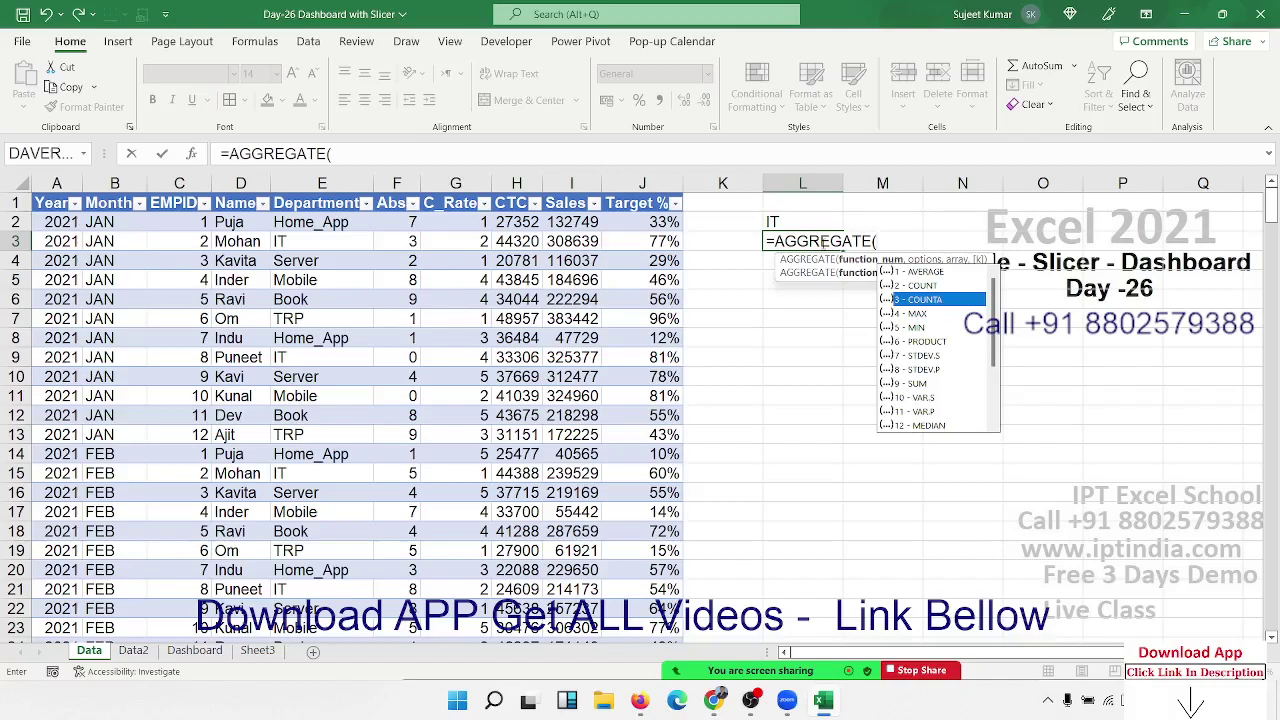
key(Tab)
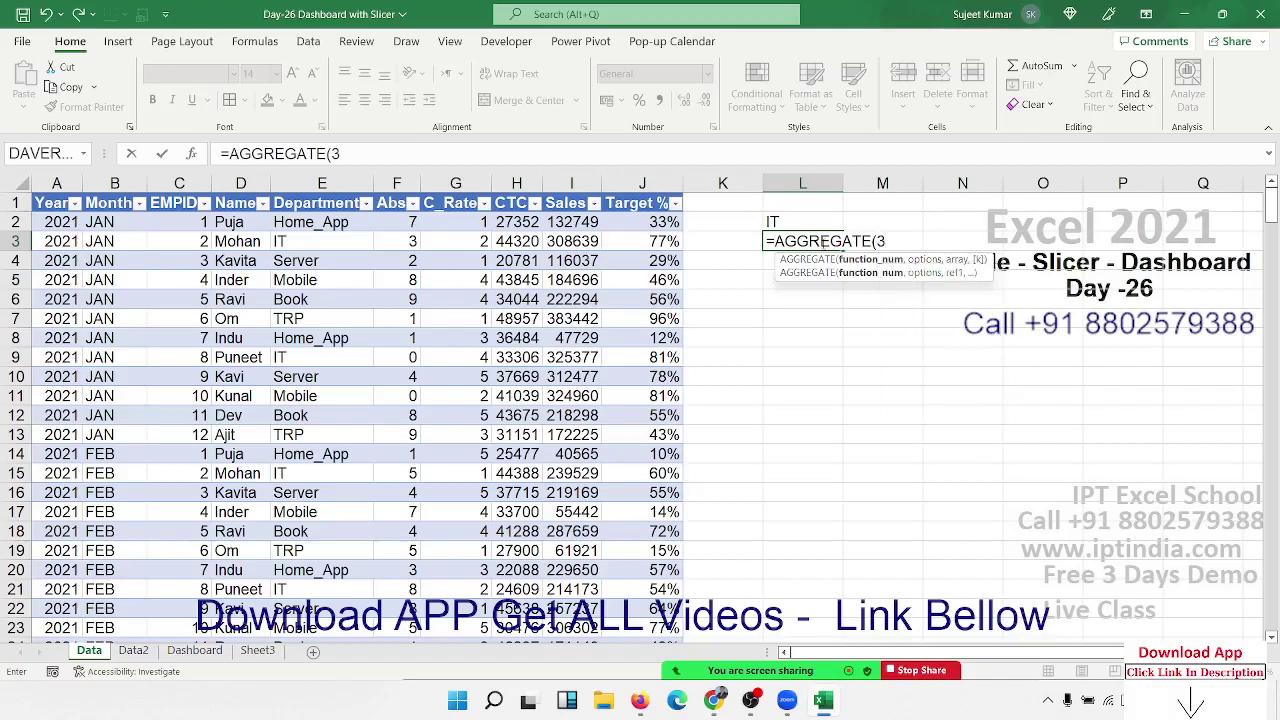
text(,)
key(Down)
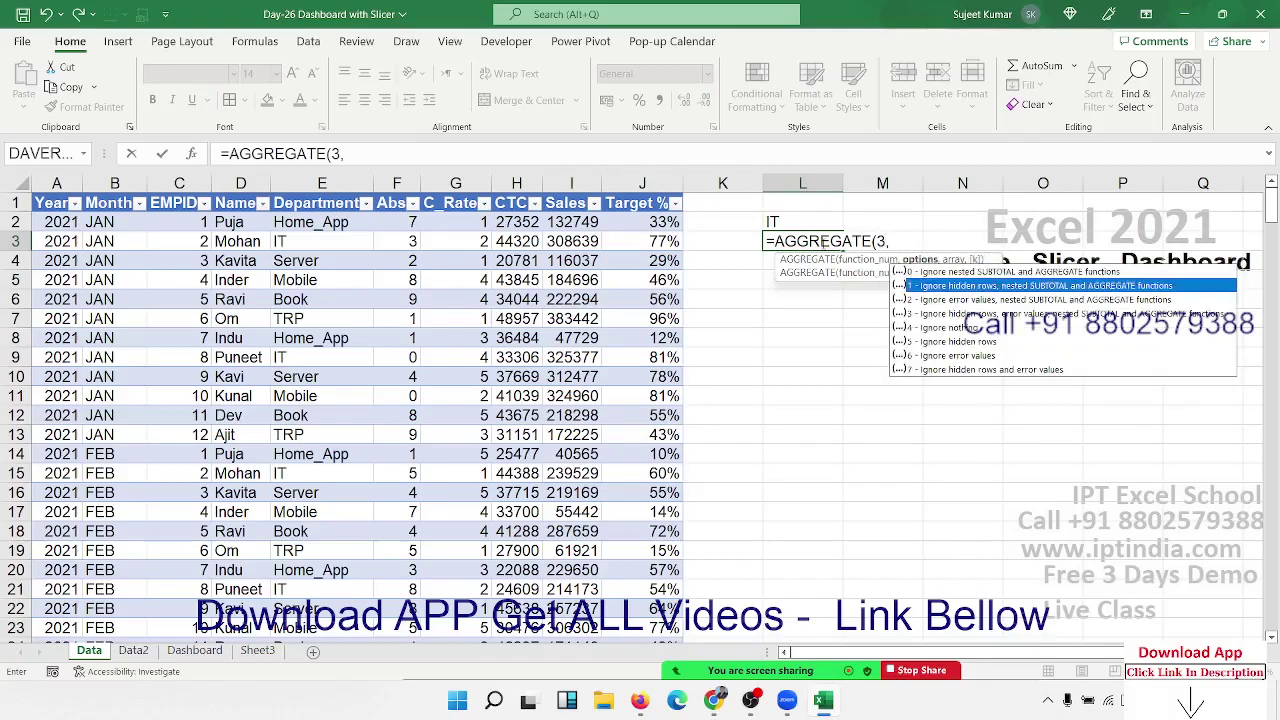
key(Down)
key(Down)
key(Down)
key(Down)
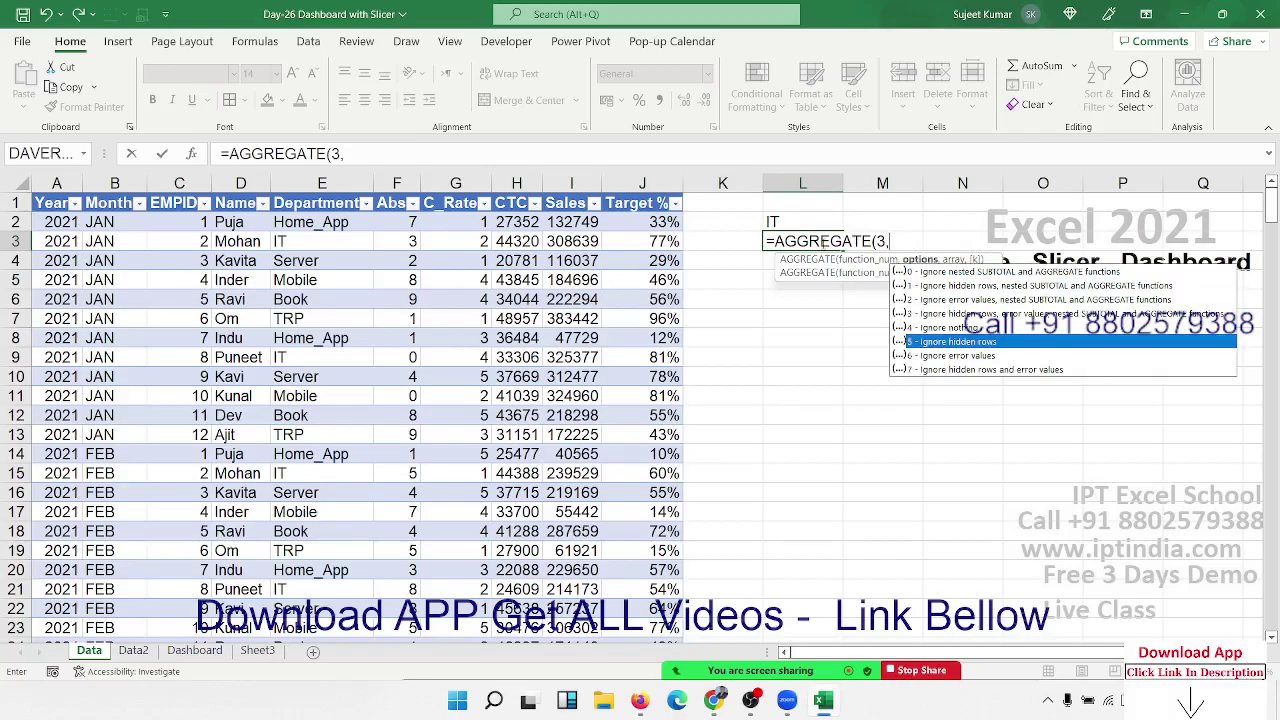
key(Tab)
text(,)
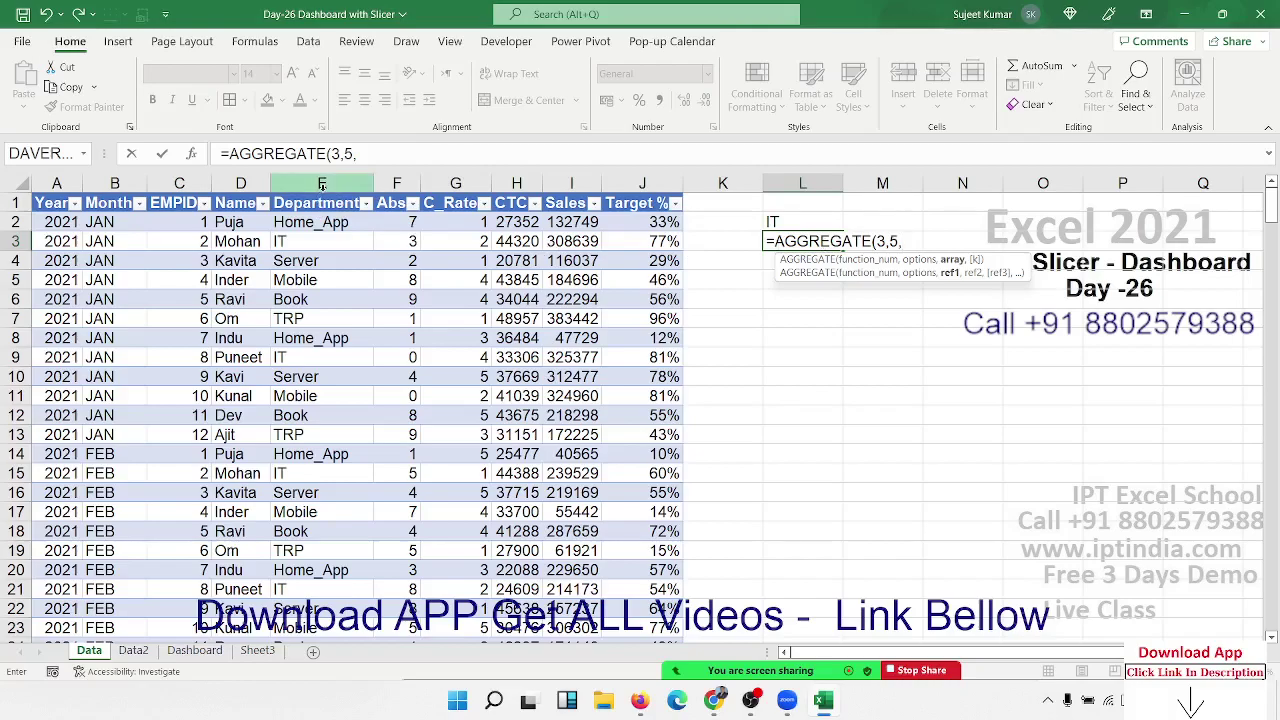
click(322, 183)
key(Return)
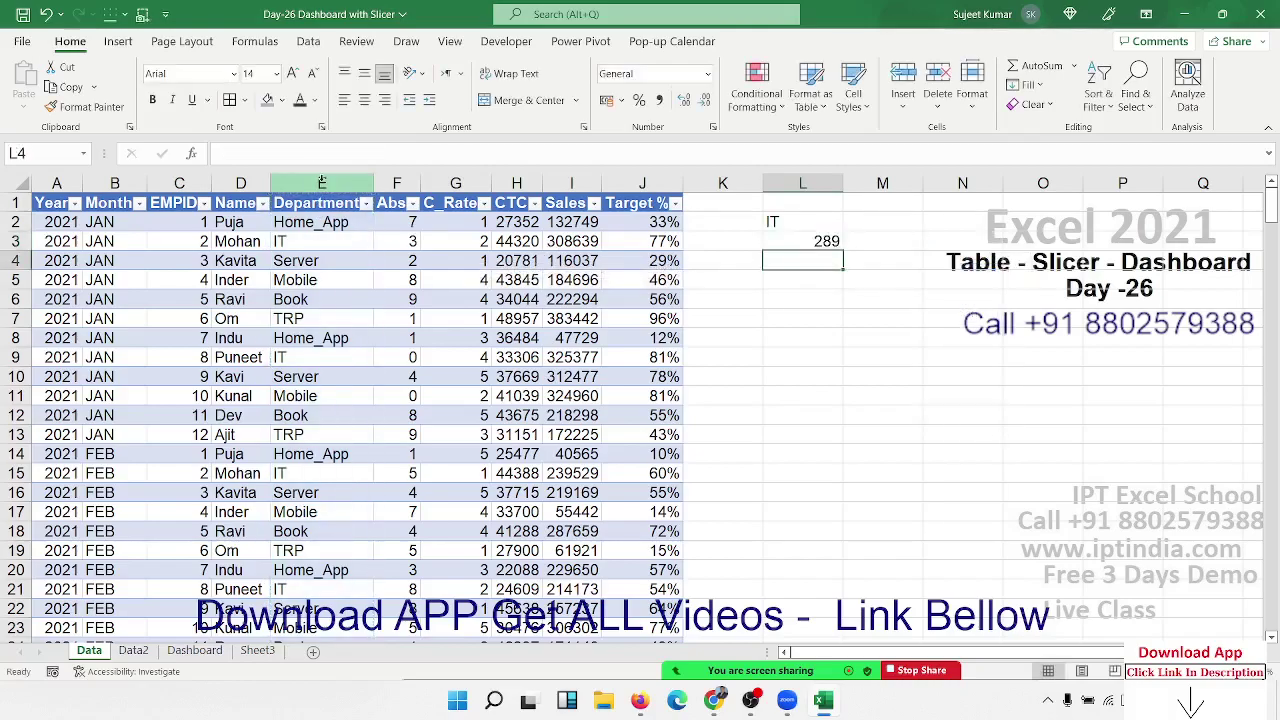
key(Up)
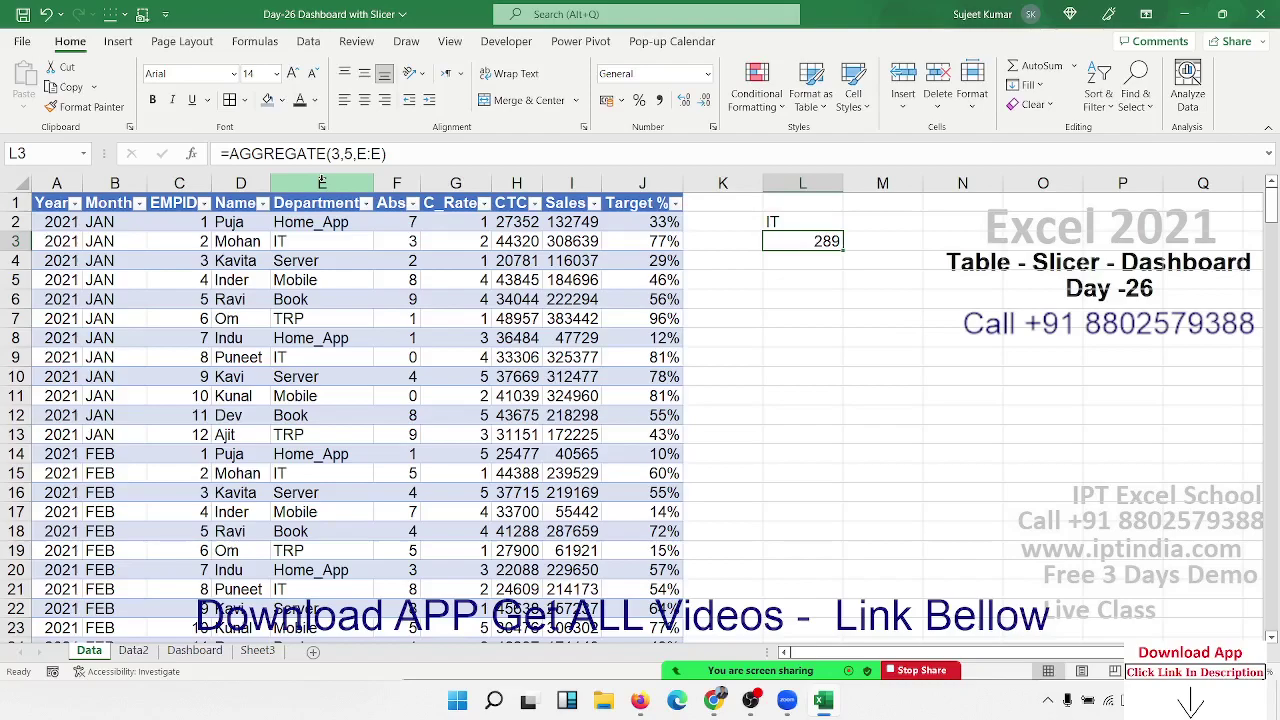
Filter the Month column to APR only, then undo that filter.
click(139, 203)
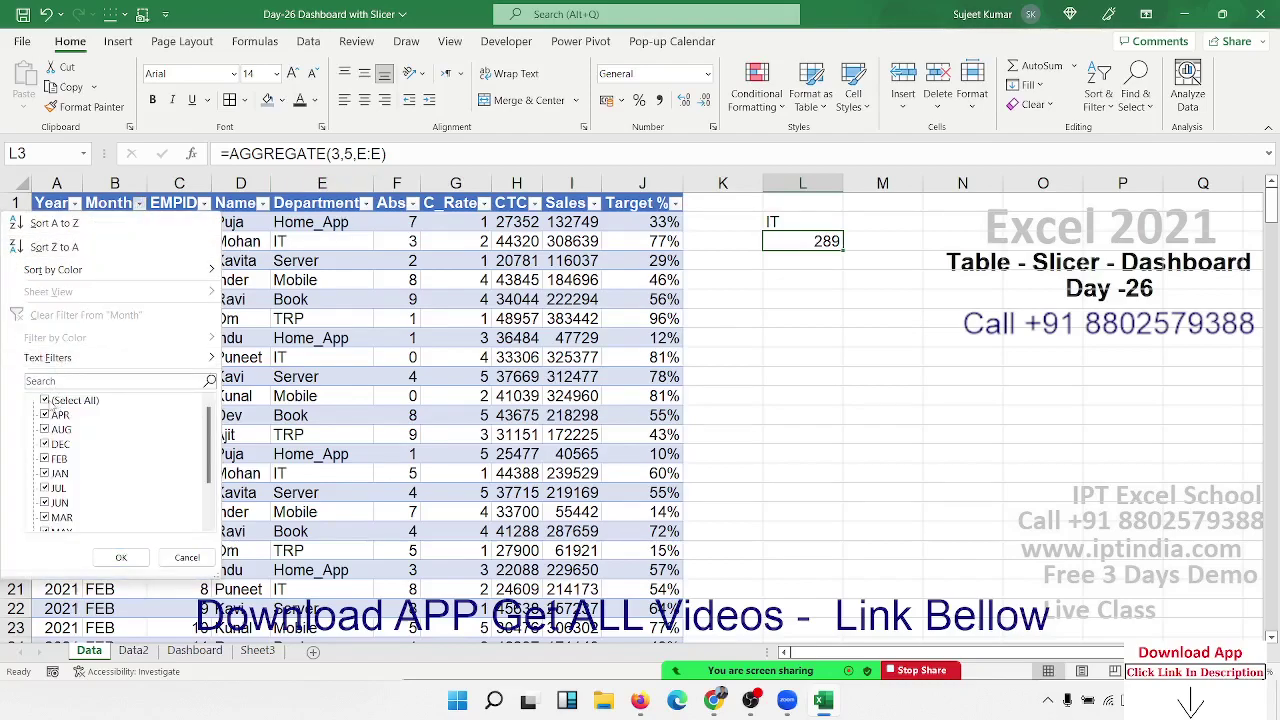
click(45, 400)
click(45, 414)
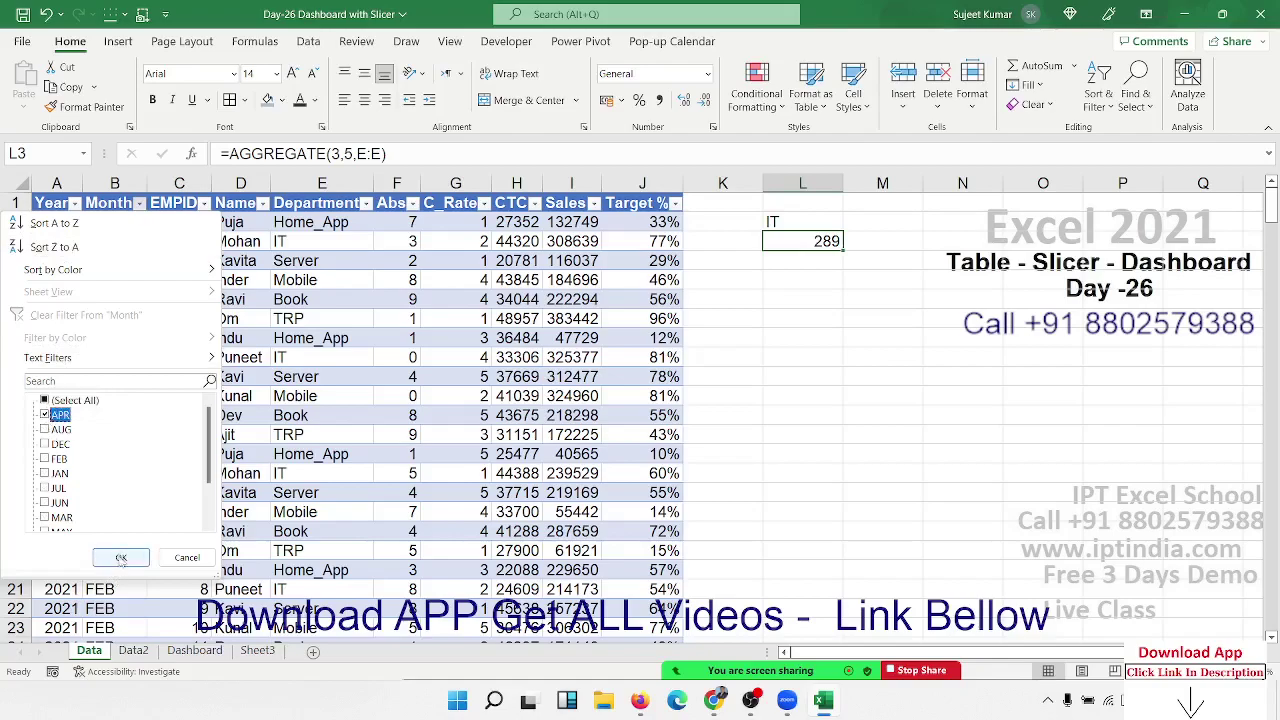
click(120, 558)
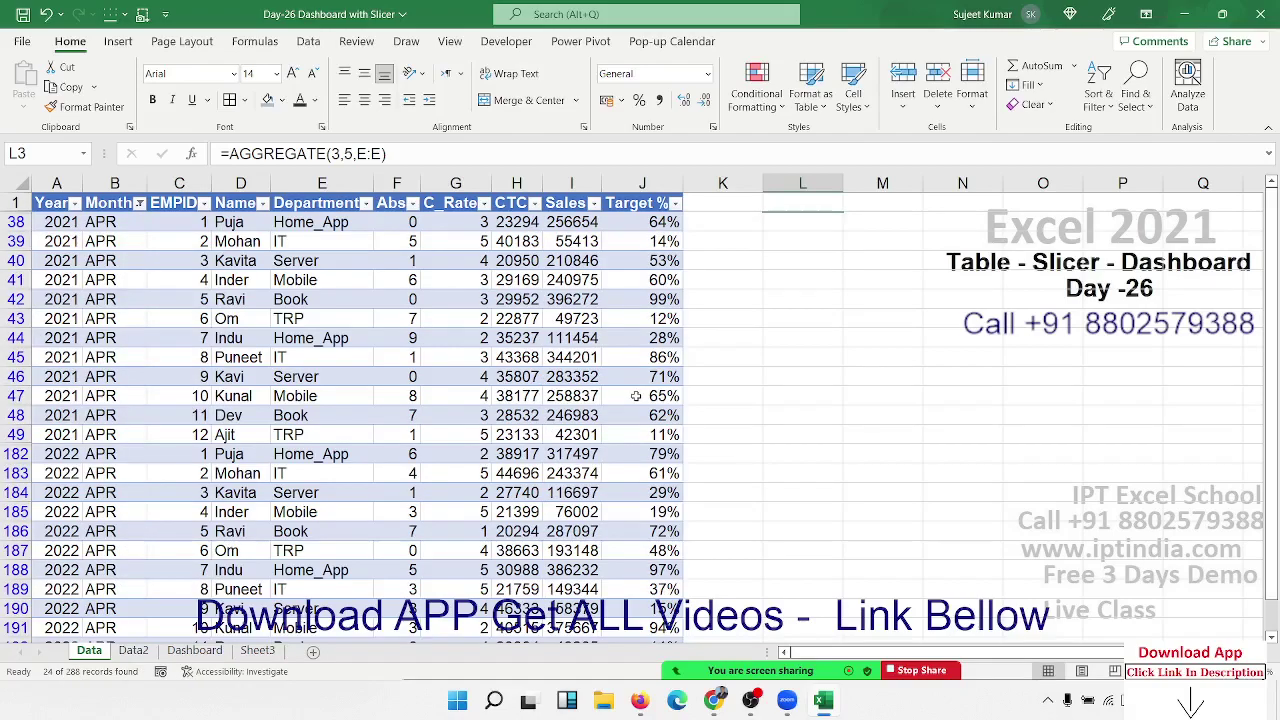
key(ctrl+z)
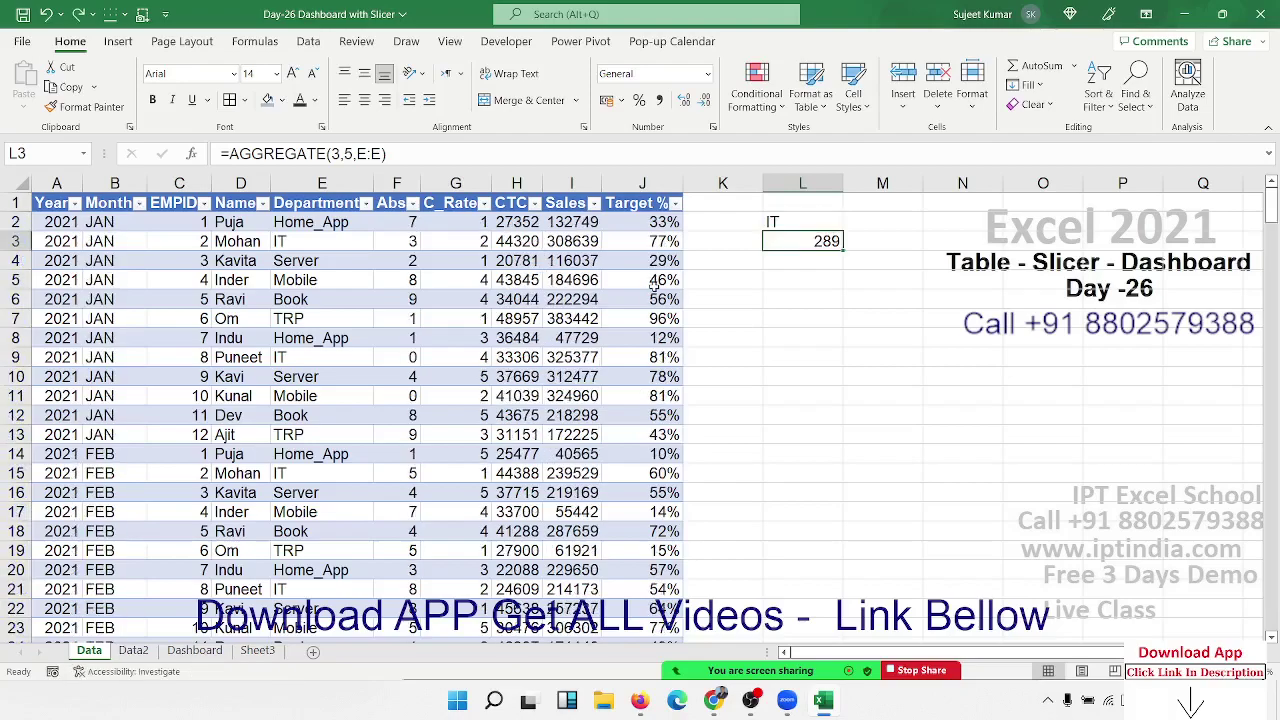
Filter the Department column to show only IT.
click(366, 203)
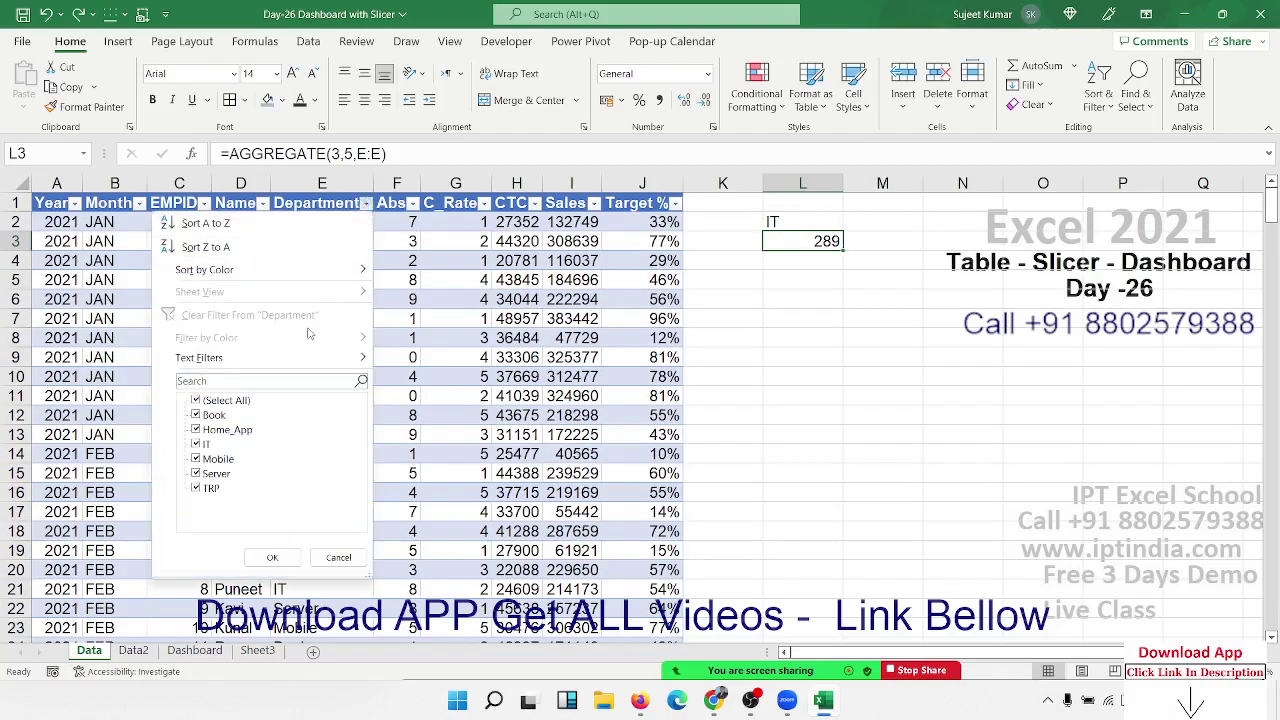
click(196, 400)
click(196, 444)
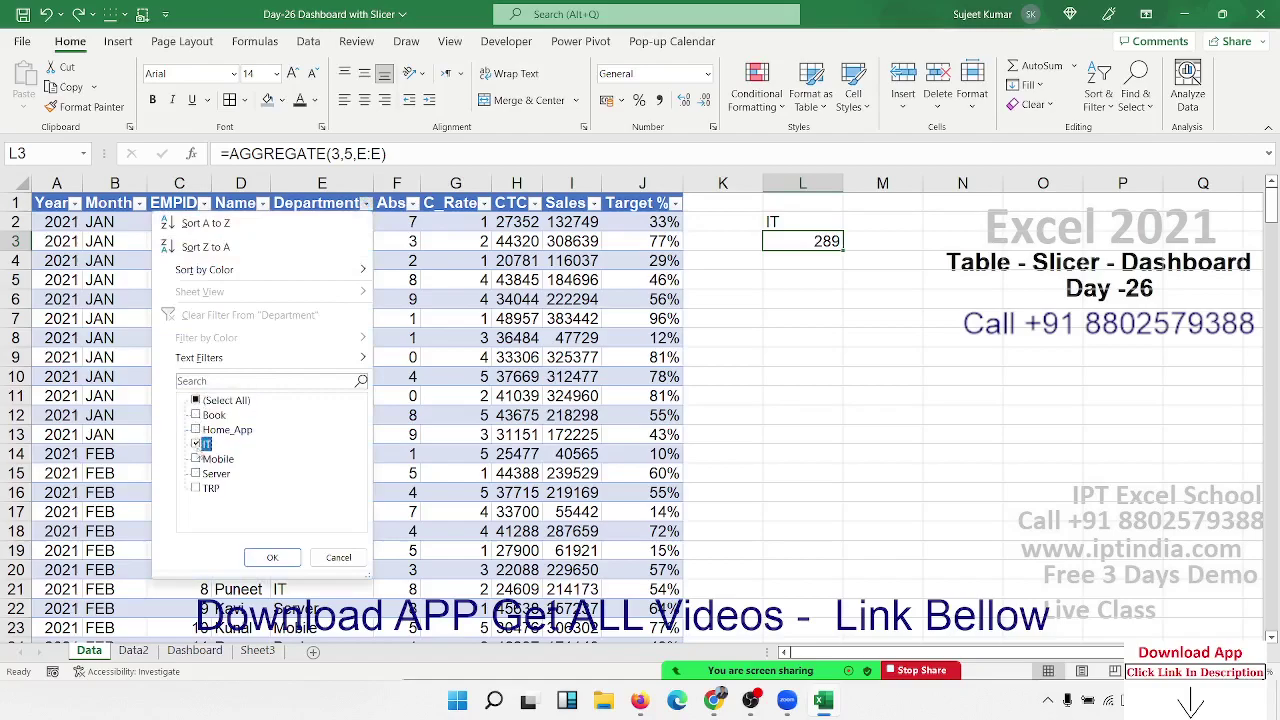
click(268, 557)
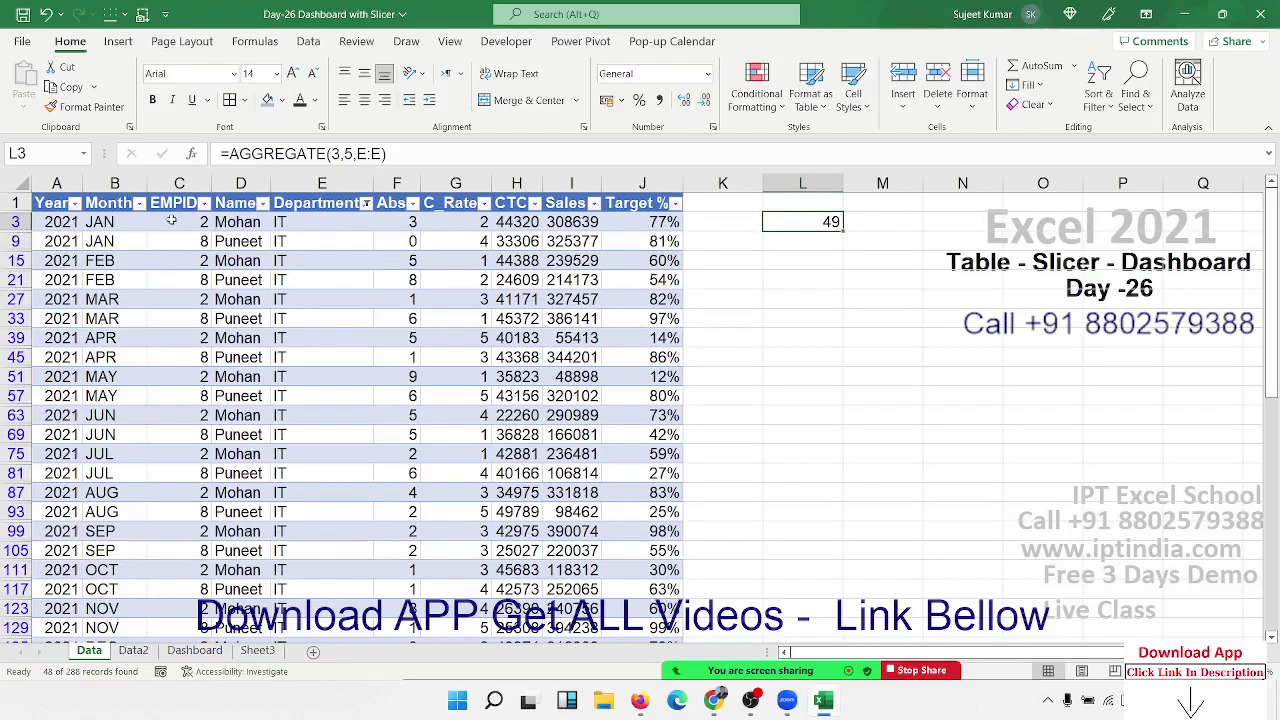
Filter the Month column to show only JAN.
click(110, 240)
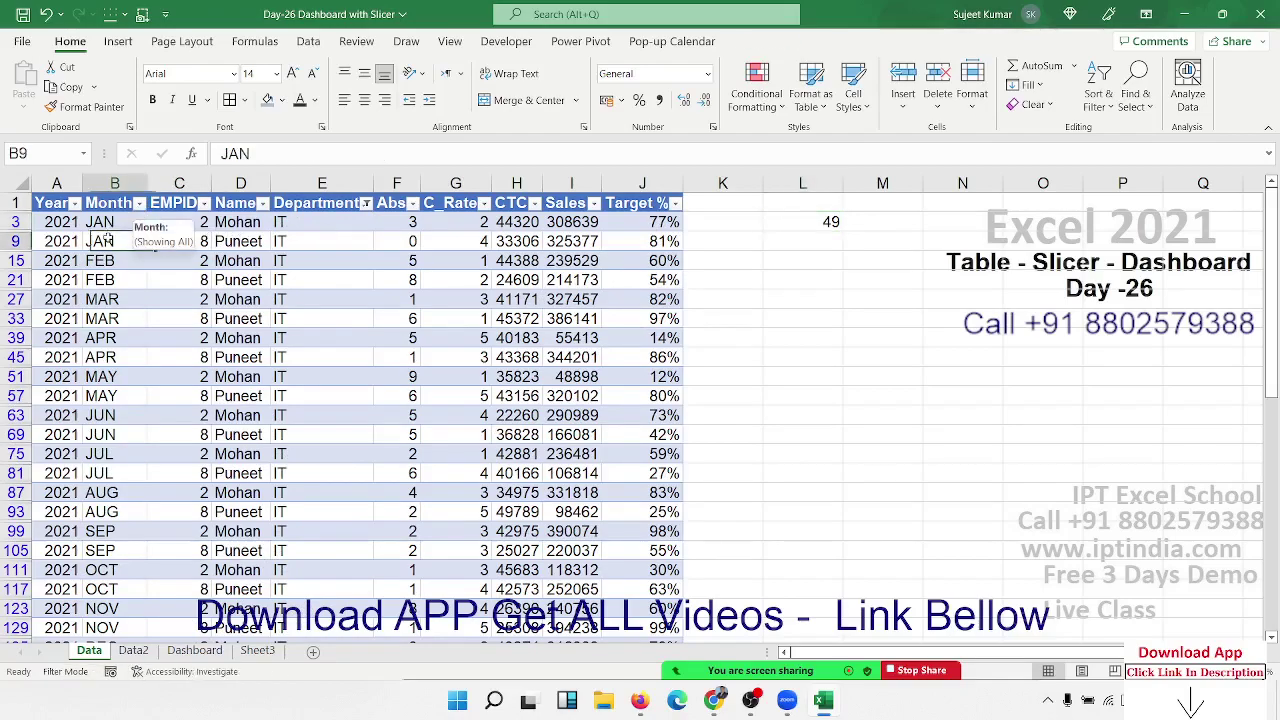
click(139, 203)
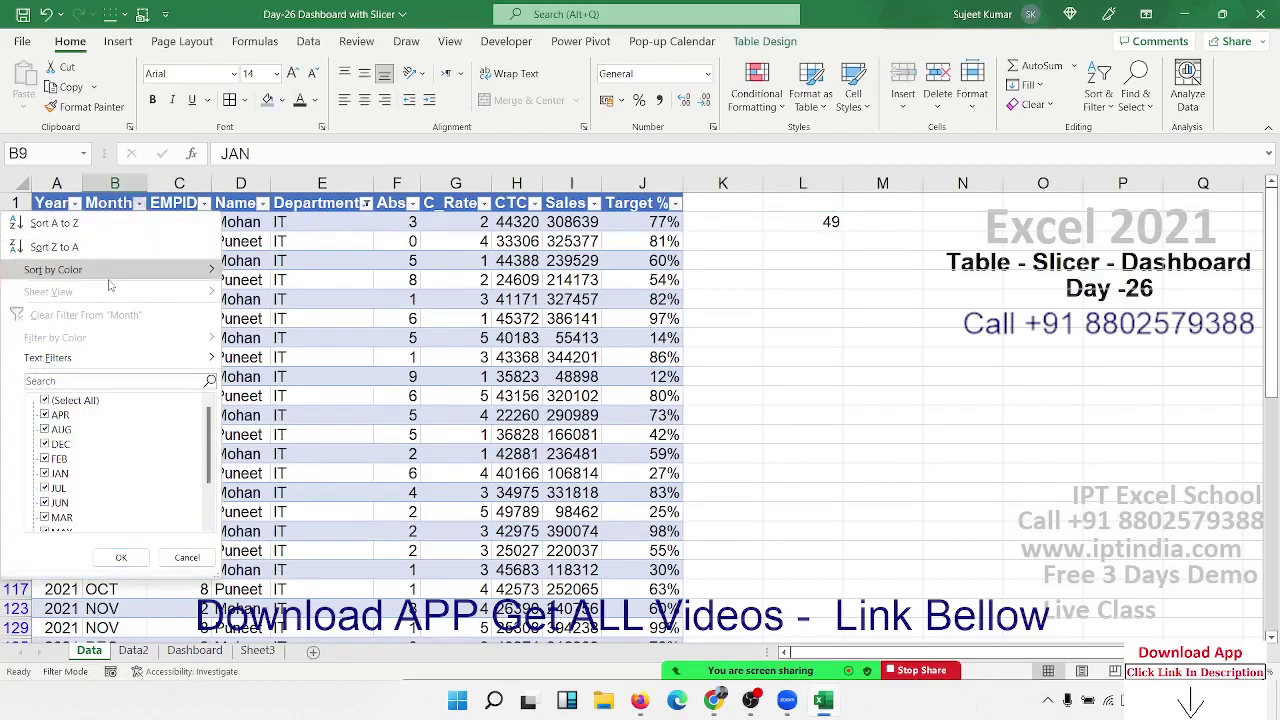
click(52, 400)
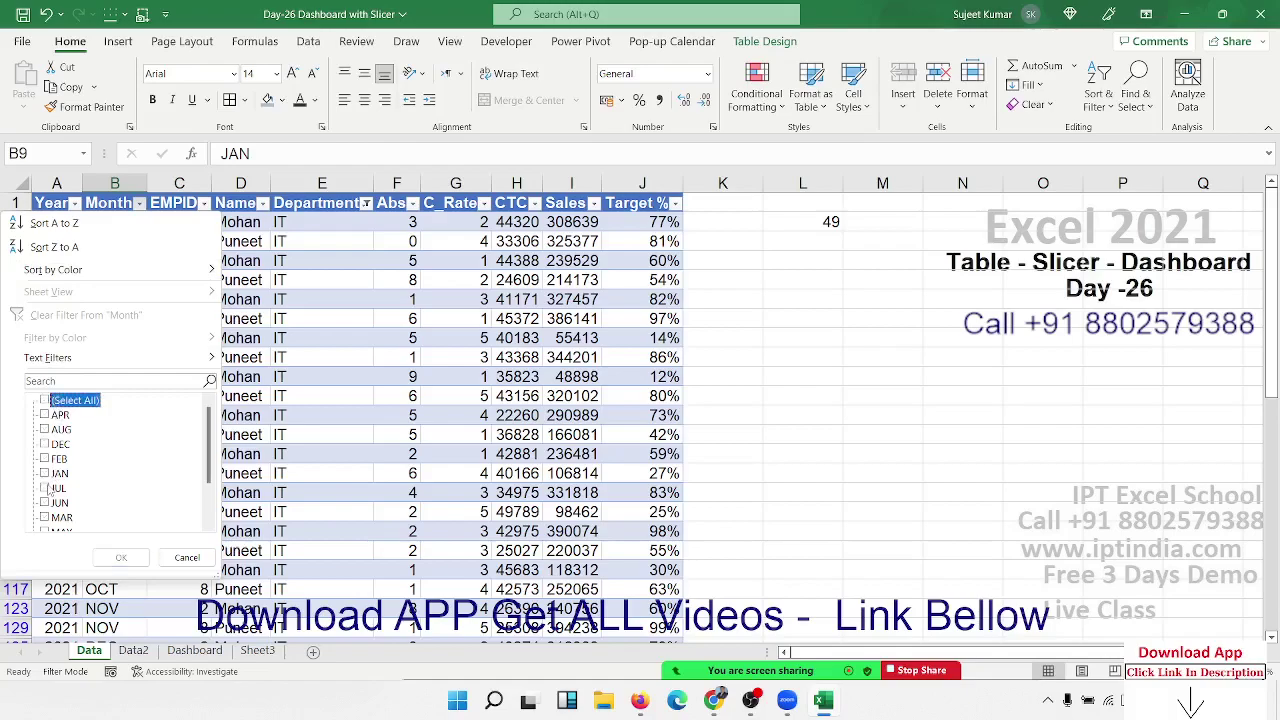
scroll(48, 420, down, 2)
click(44, 414)
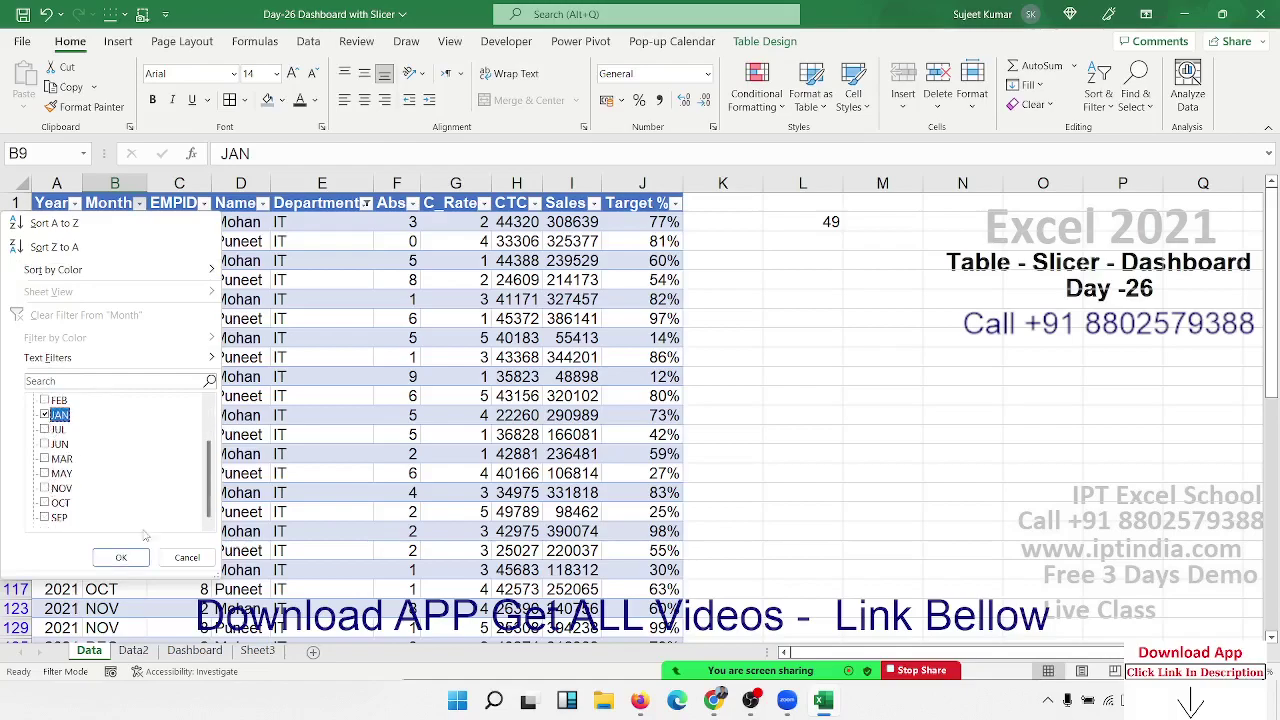
click(121, 557)
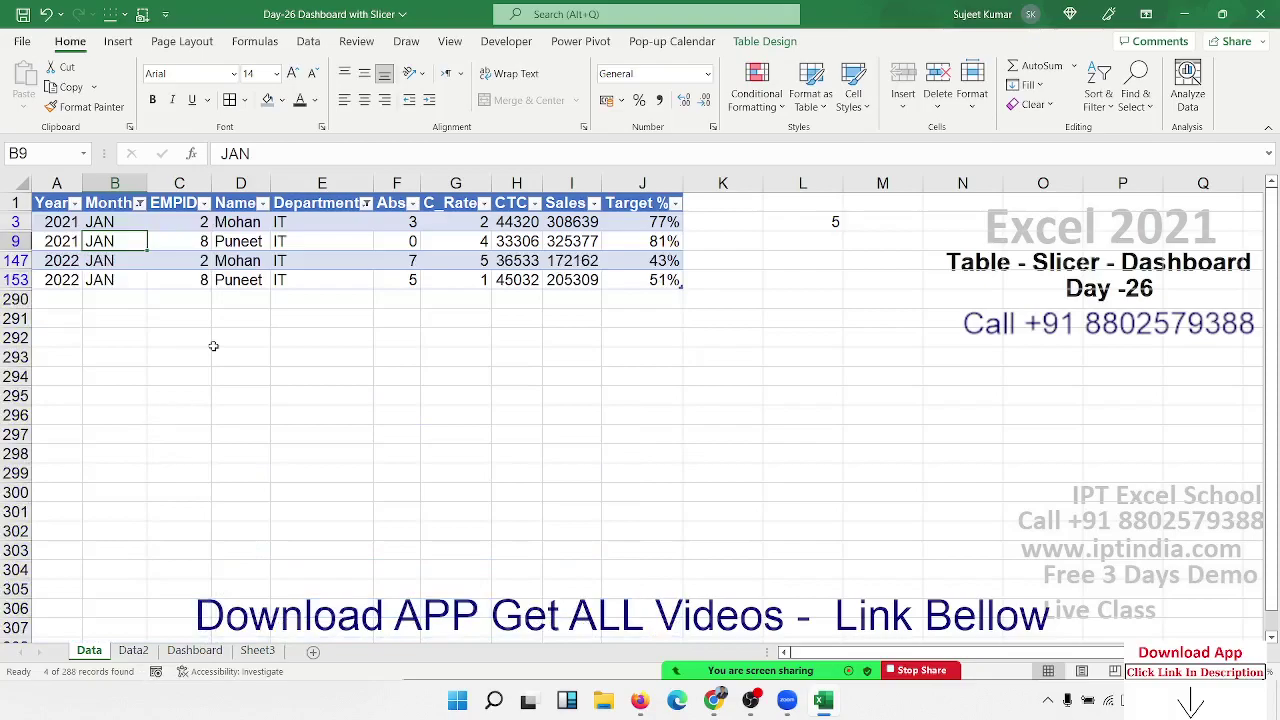
Delete the L3 count formula and clear the Department and Month filters.
click(811, 224)
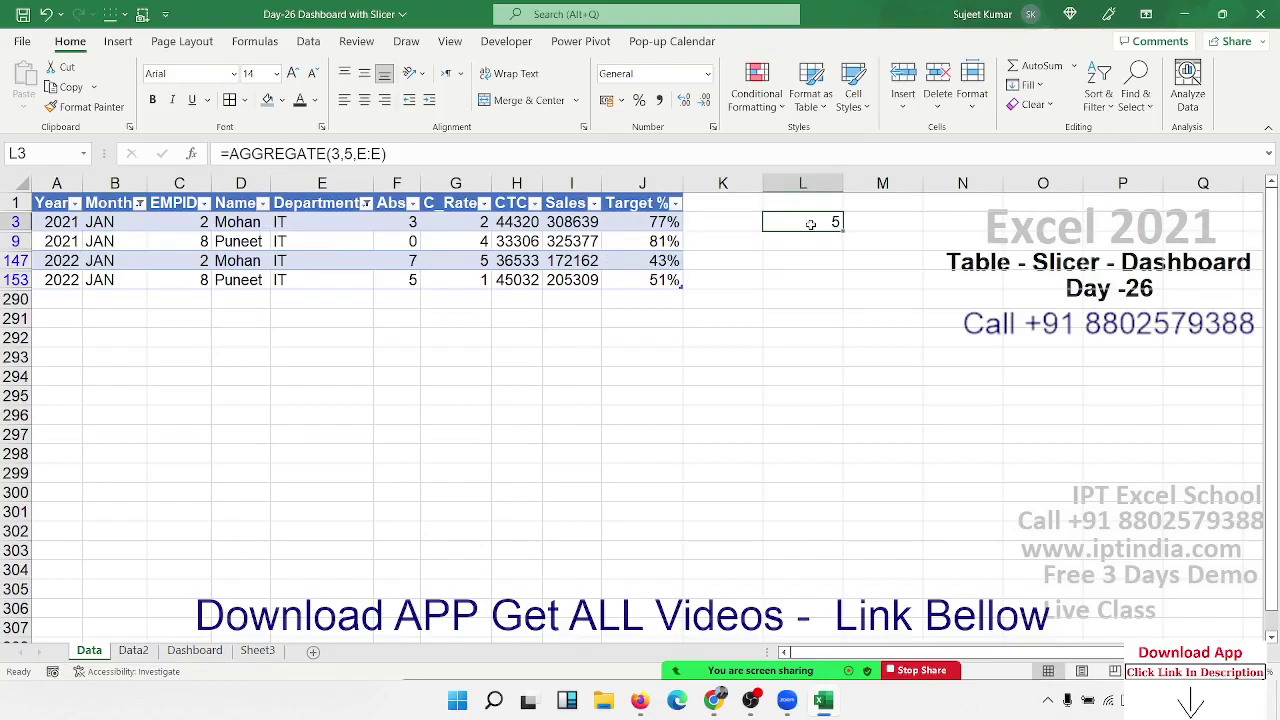
key(Delete)
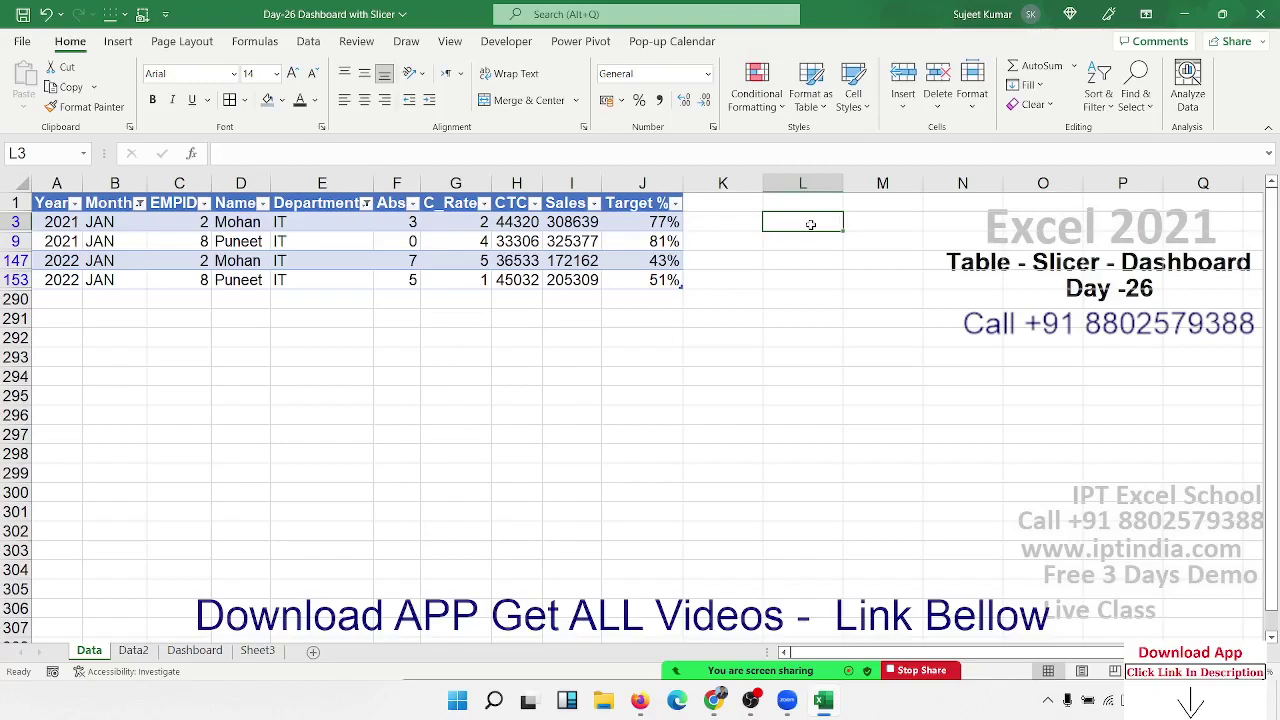
key(Left)
key(Left)
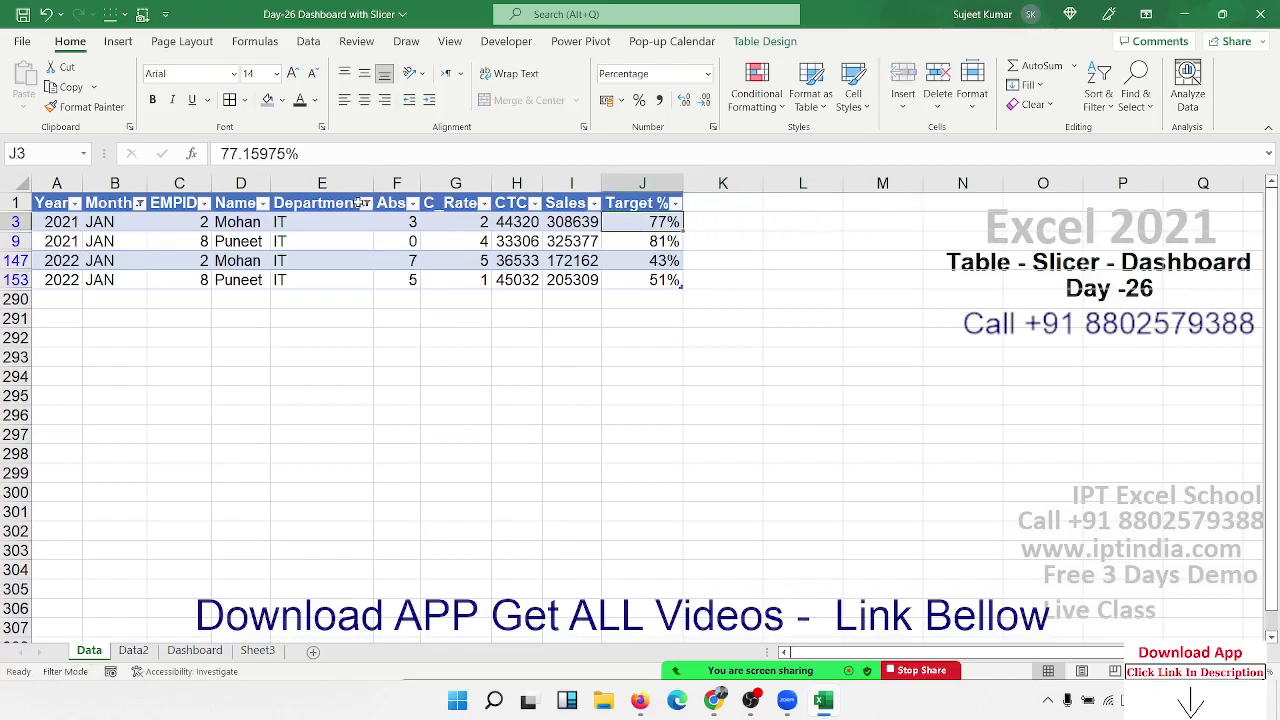
click(366, 203)
click(252, 315)
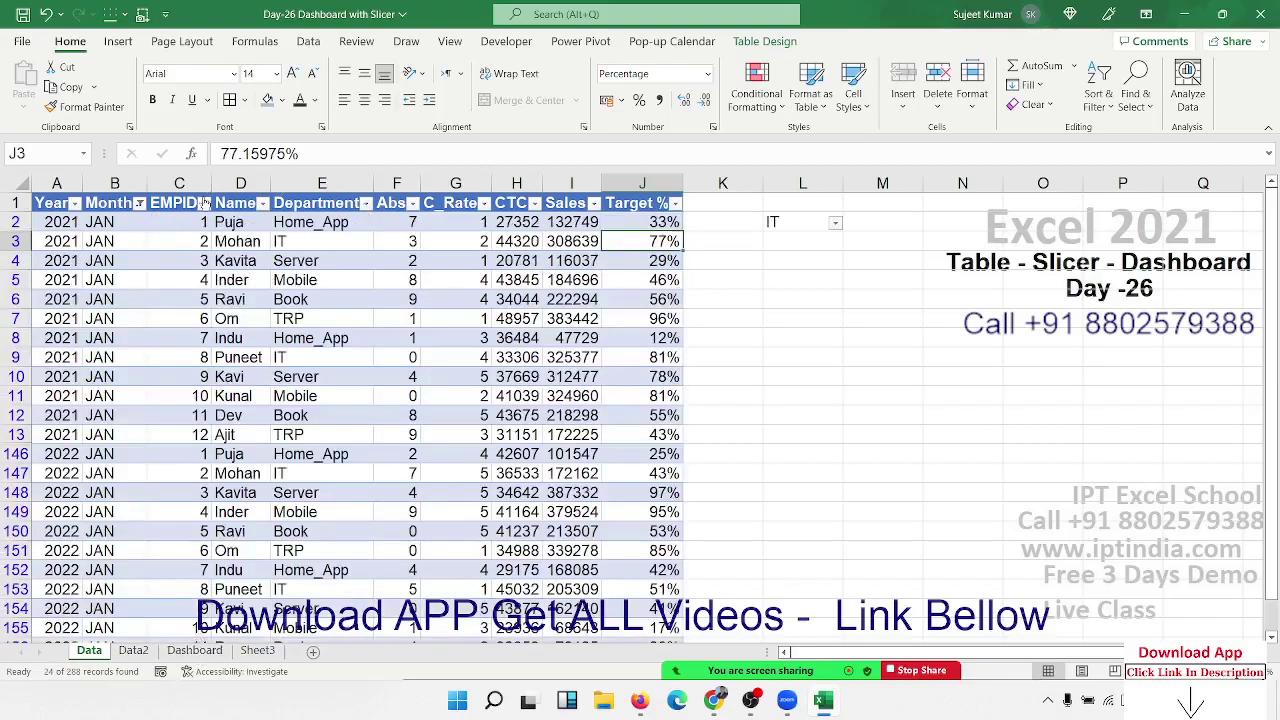
click(139, 203)
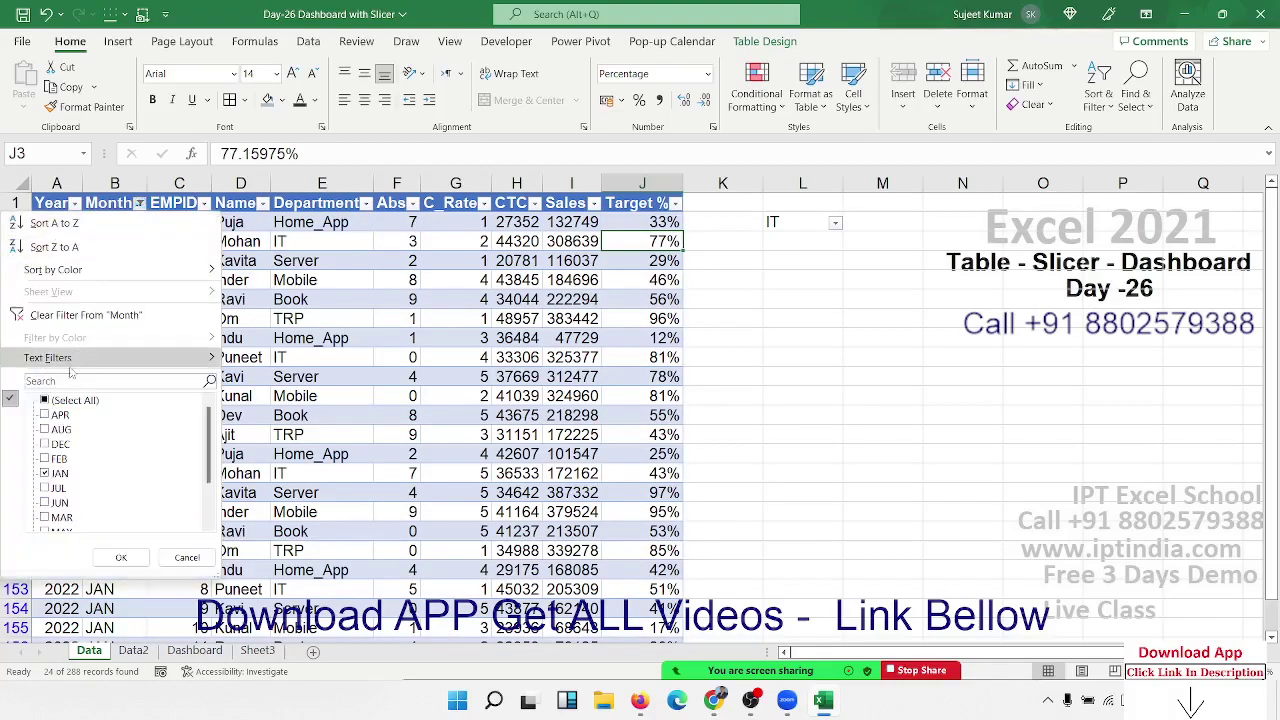
click(76, 316)
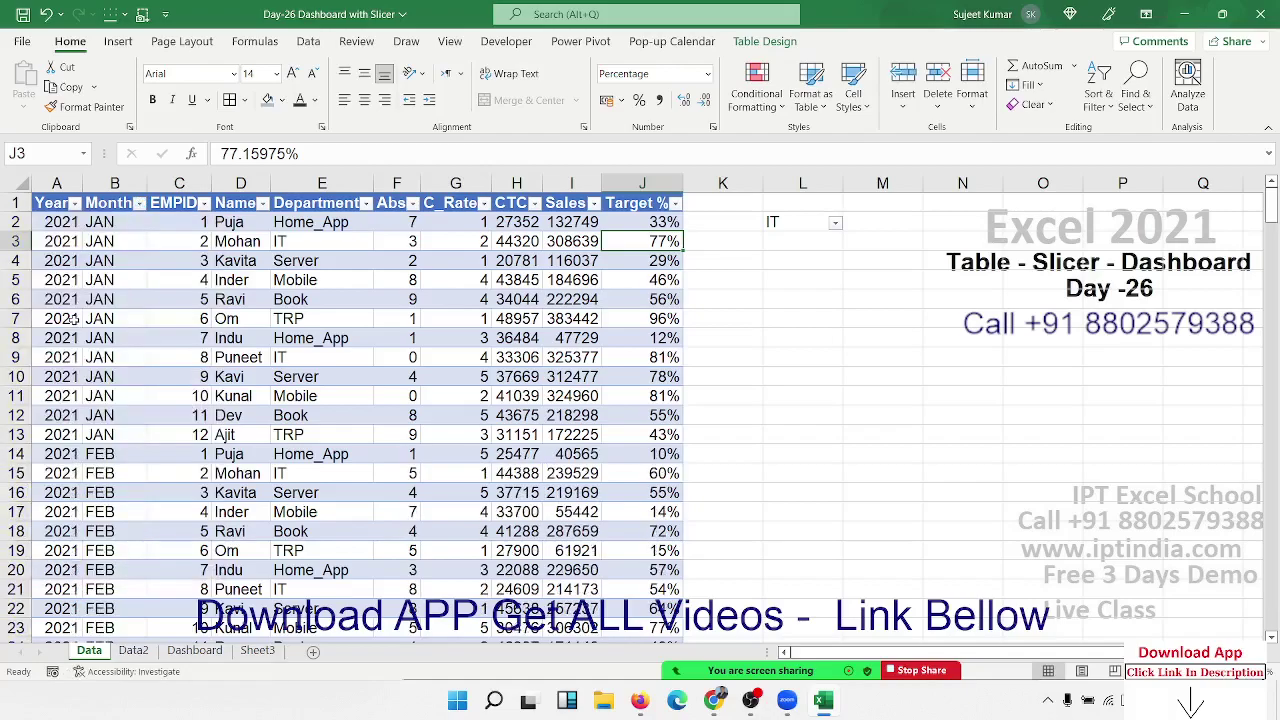
click(305, 320)
On the Dashboard, start an AGGREGATE formula in G10 using COUNTA (3) and ignore hidden rows (5).
click(194, 650)
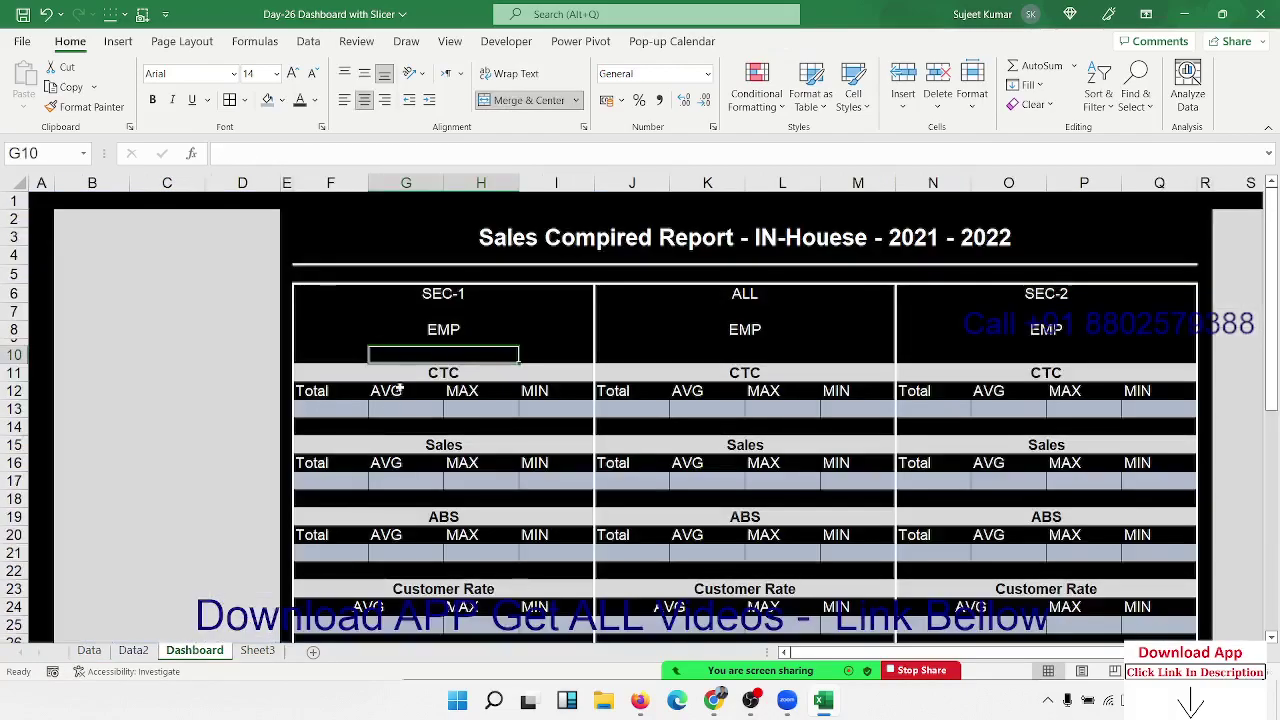
text(=ag)
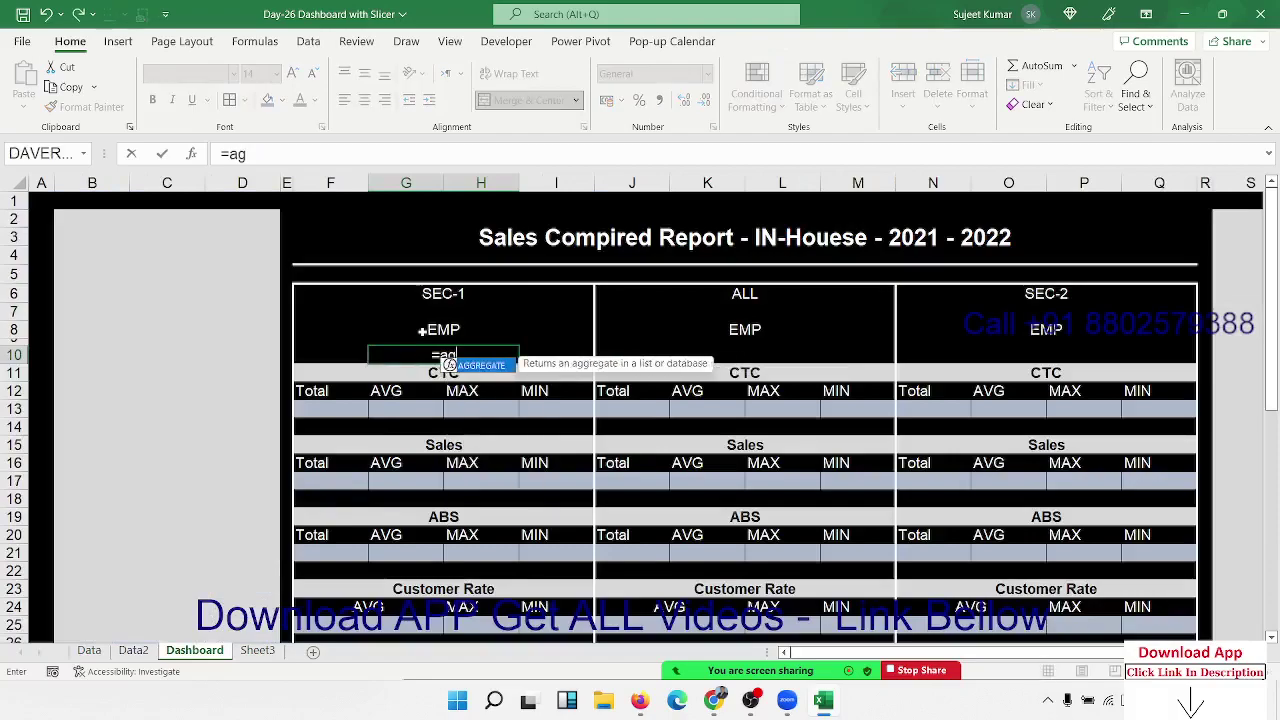
key(Tab)
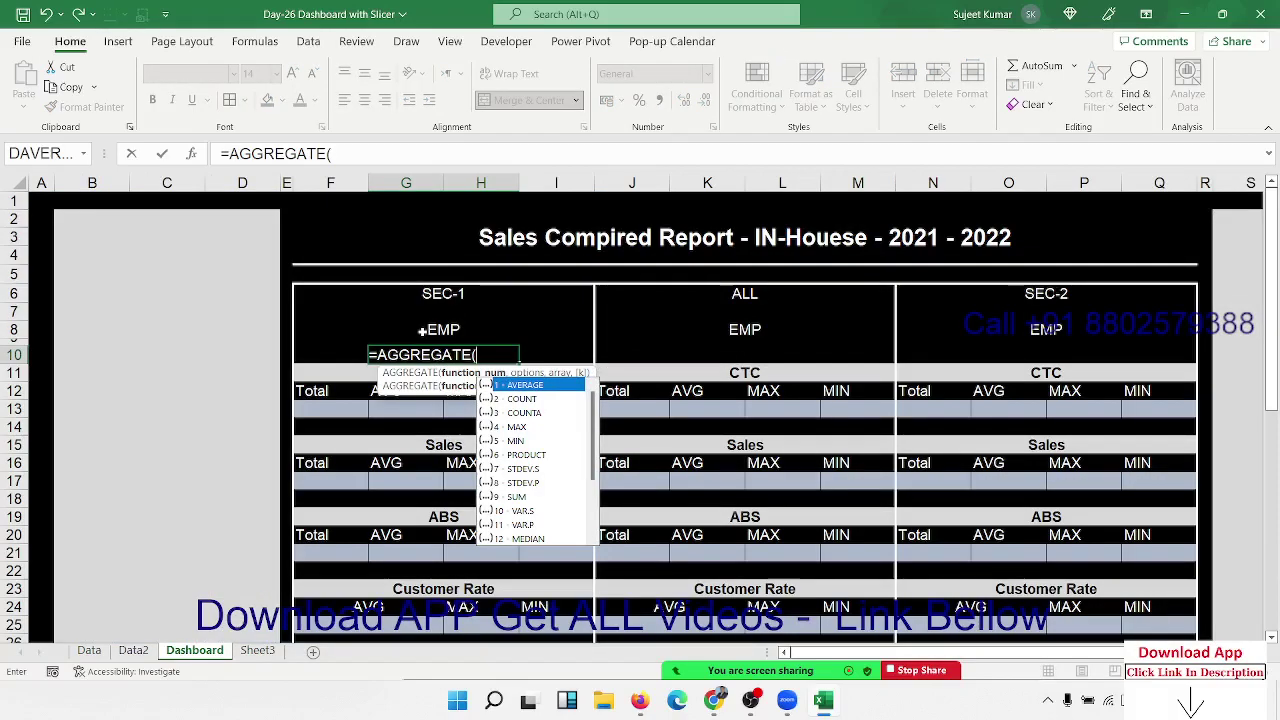
key(Down)
key(Down)
key(Tab)
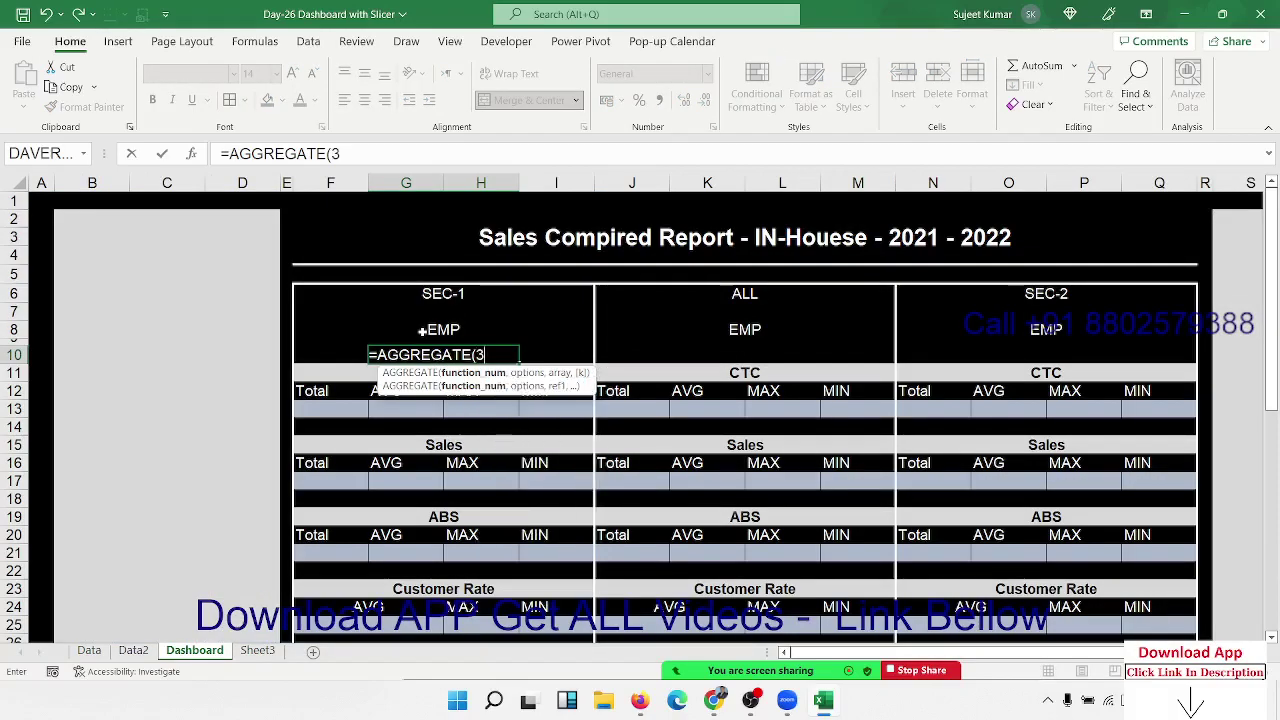
text(,)
key(Down)
key(Down)
key(Down)
key(Down)
key(Down)
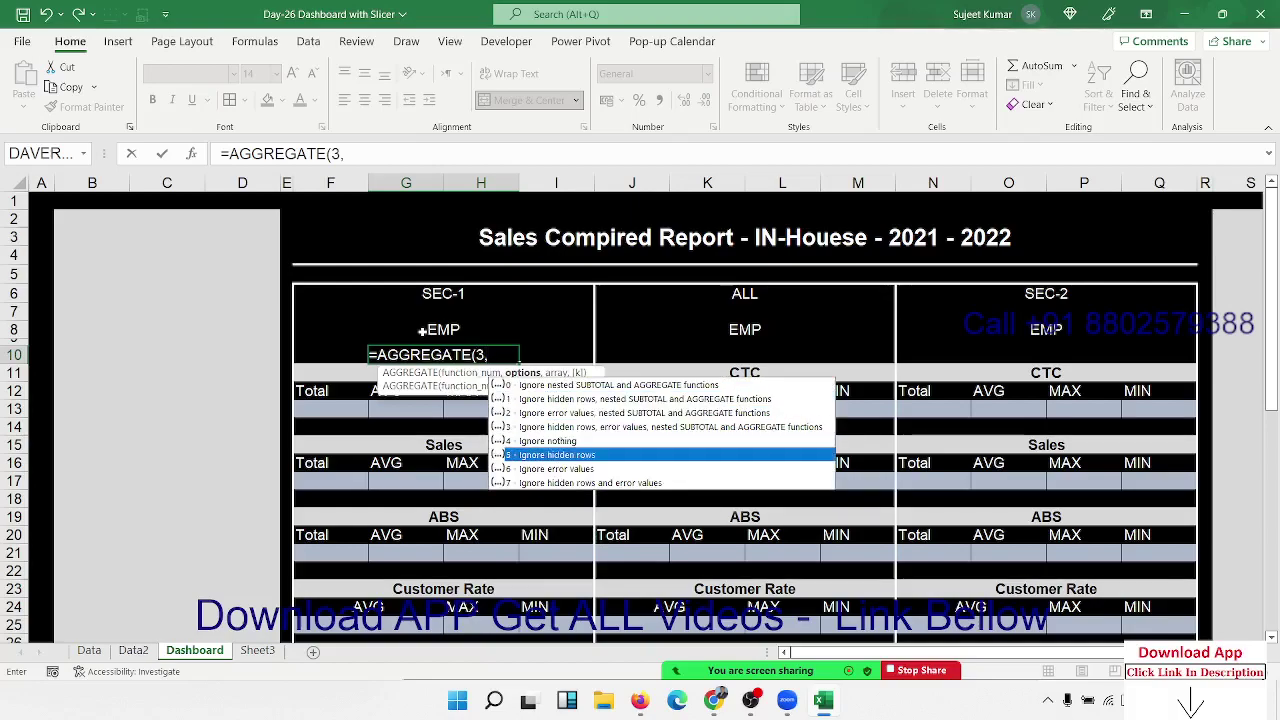
key(Tab)
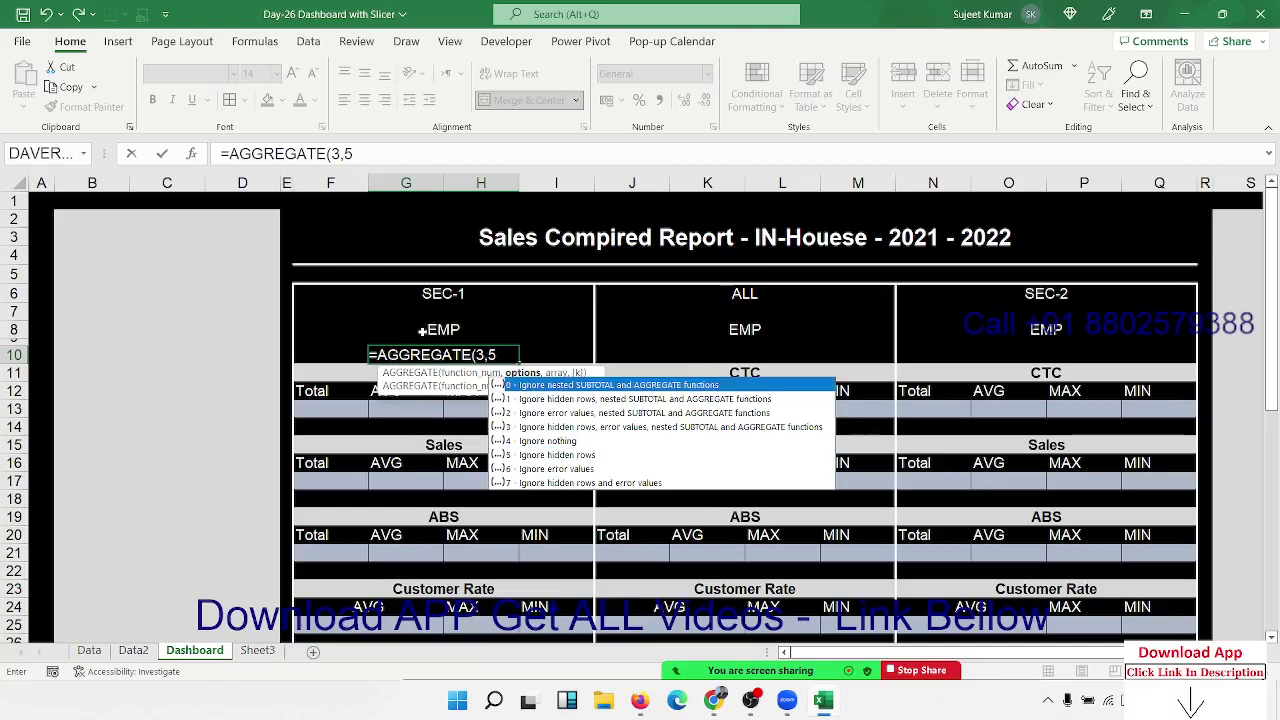
text(,)
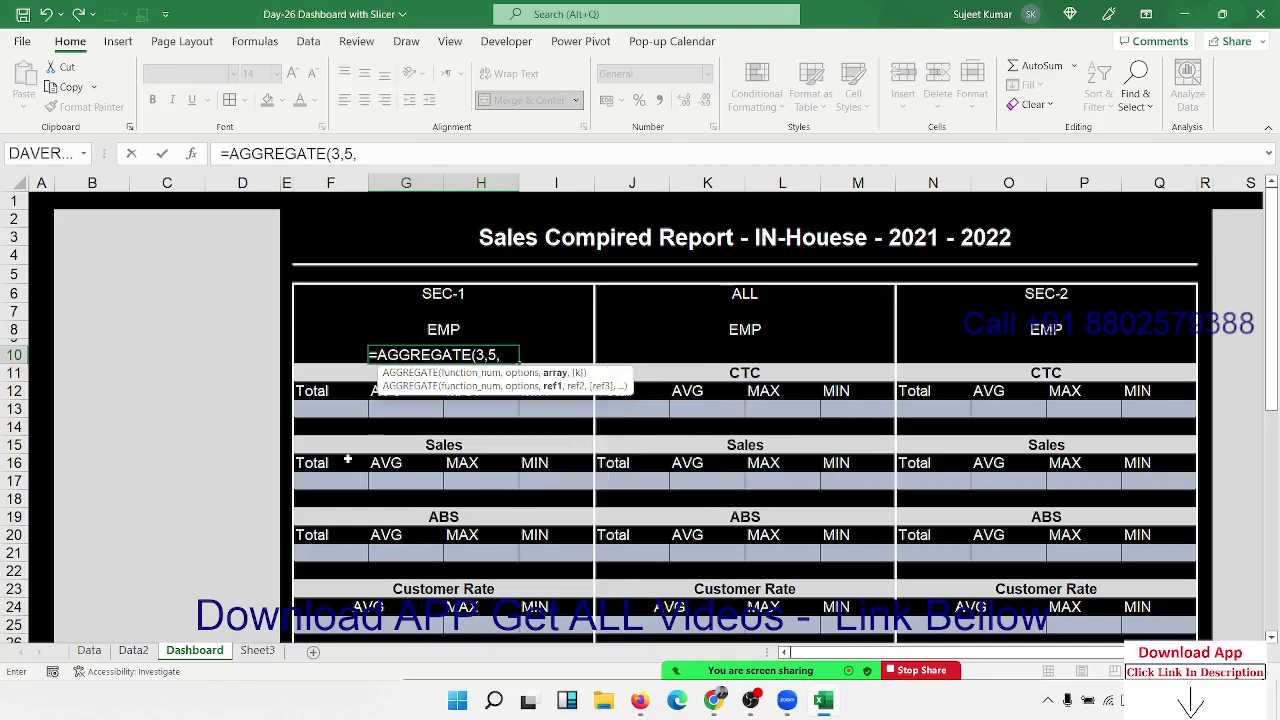
Reference Data column E to finish =AGGREGATE(3,5,Data!E:E) in G10, showing 289.
click(89, 650)
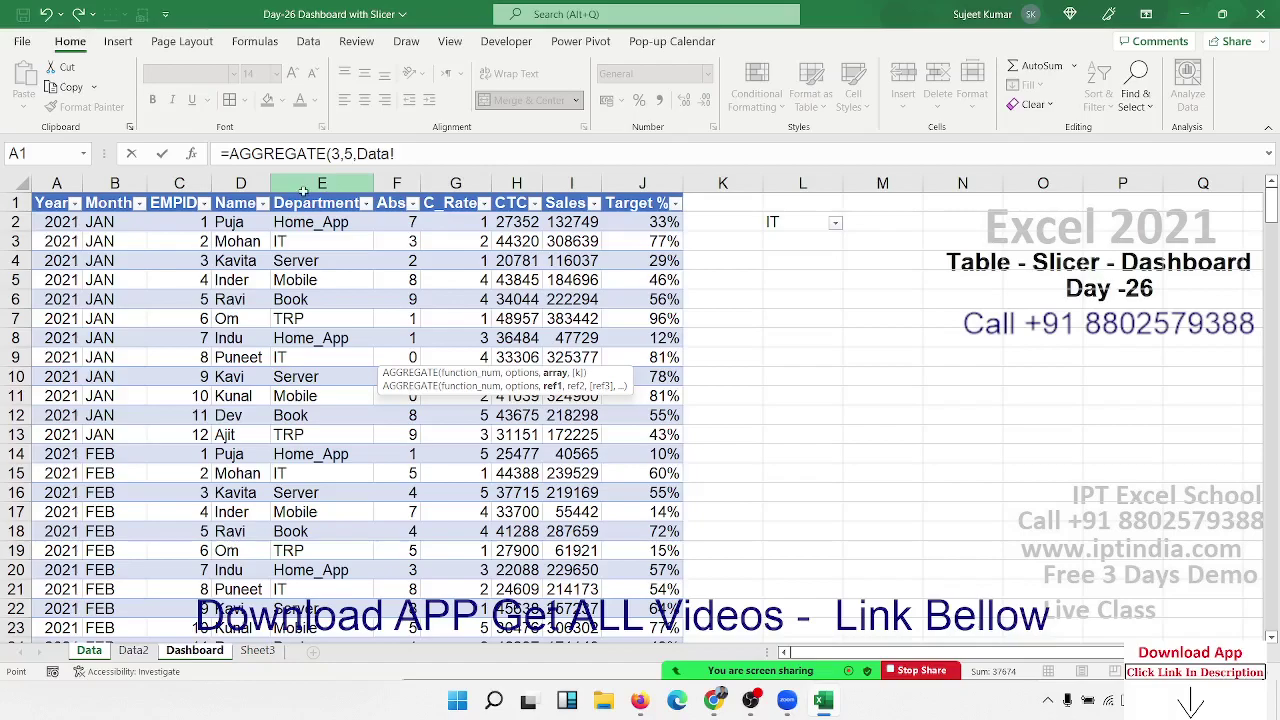
click(303, 190)
key(Return)
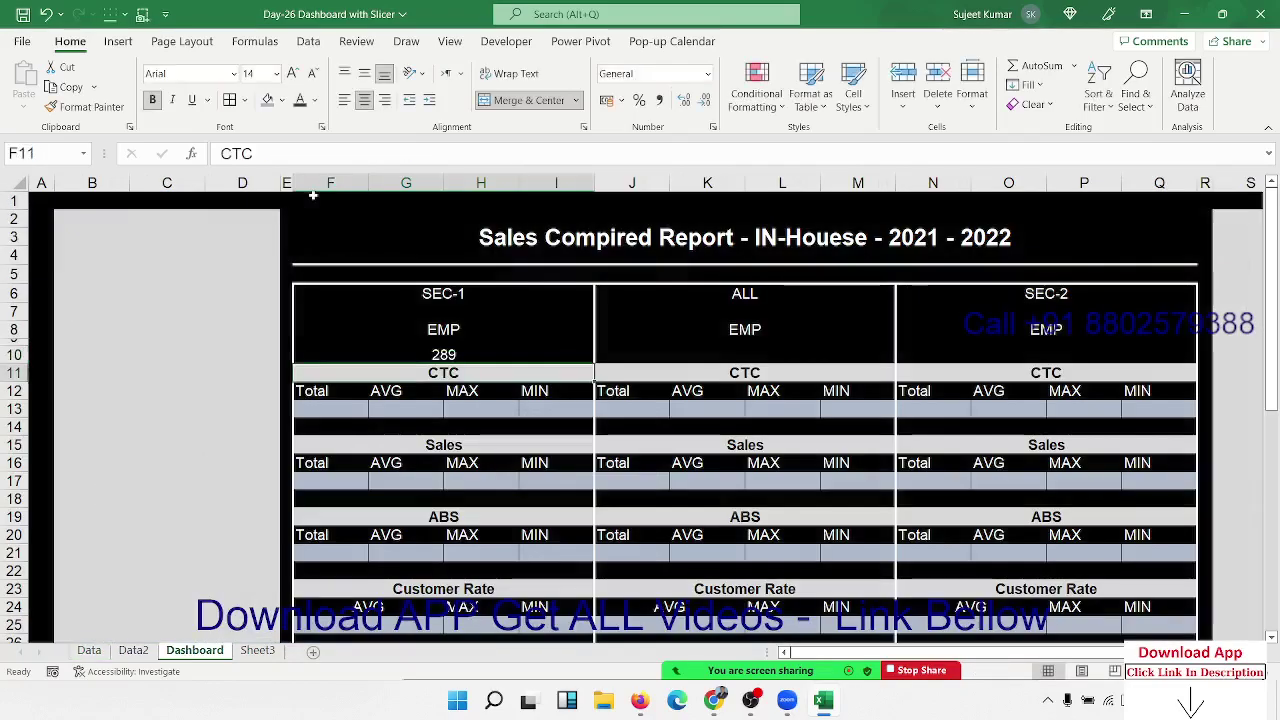
key(Up)
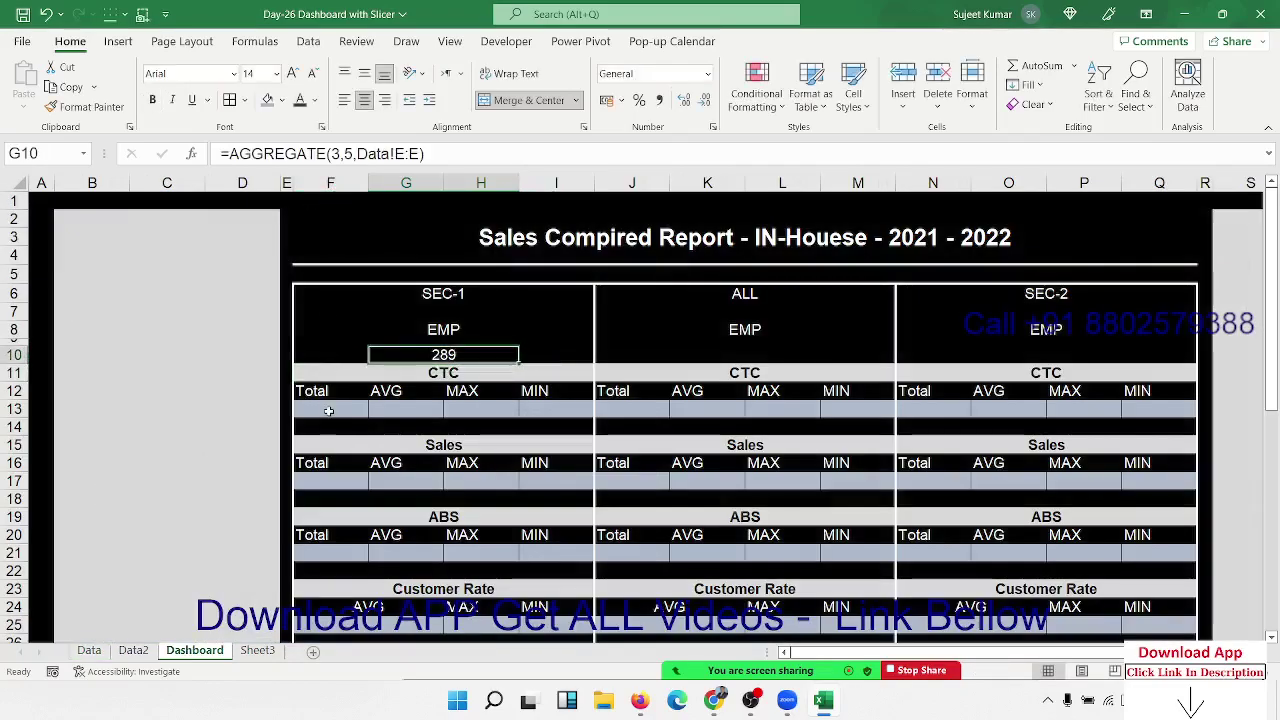
key(Down)
click(337, 409)
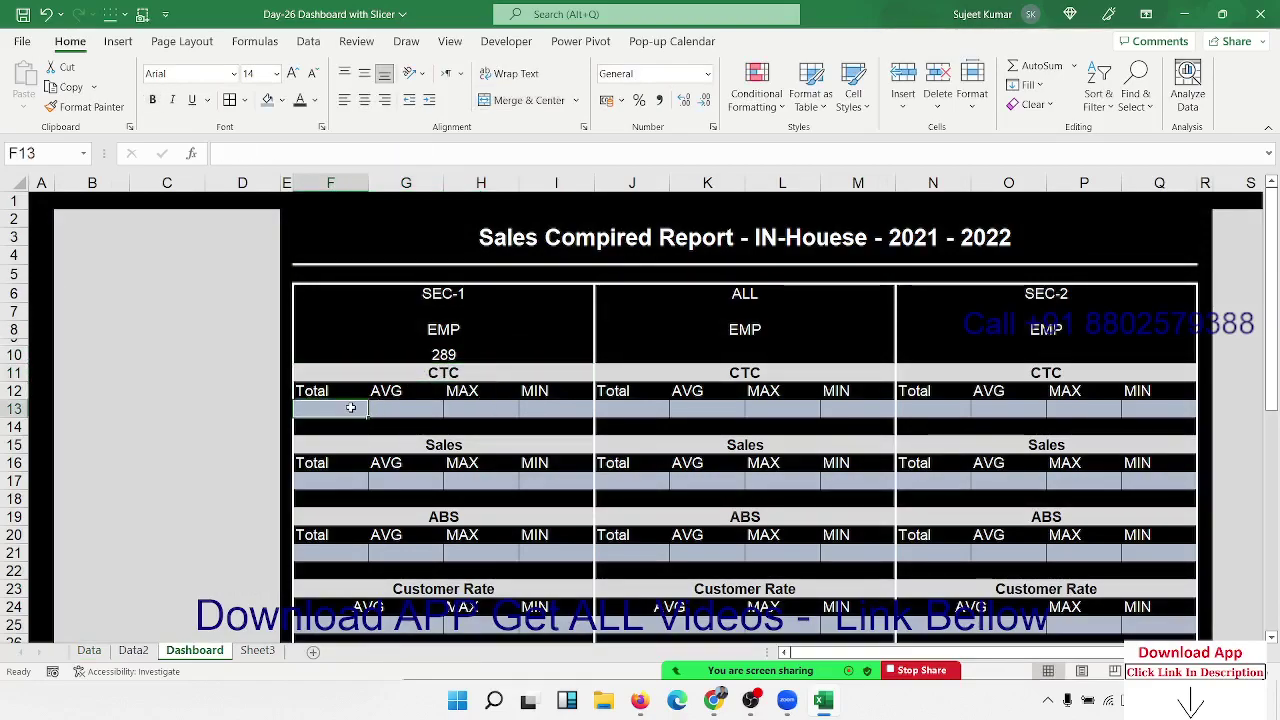
Enter =AGGREGATE(9,5,Data!H:H) in F13 to total the CTC column, giving 10008199.
text(=sum)
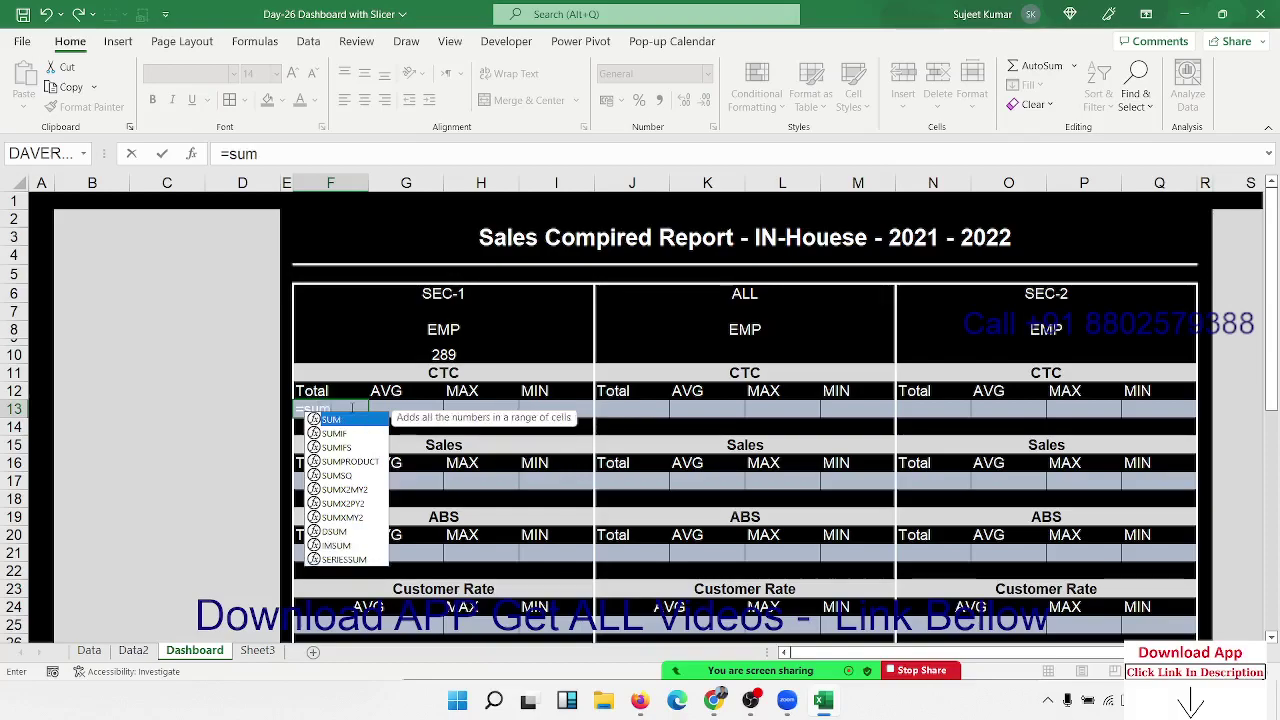
key(BackSpace)
key(BackSpace)
key(BackSpace)
text(ag)
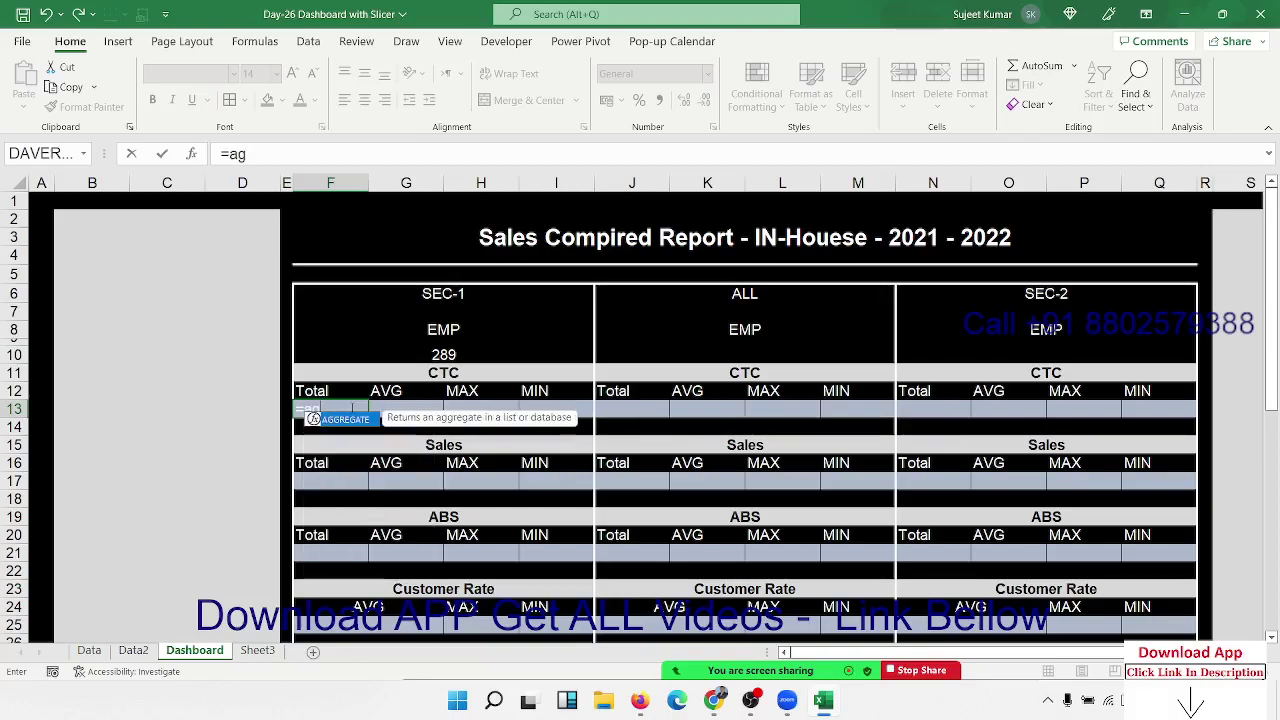
key(Tab)
key(Down)
key(Down)
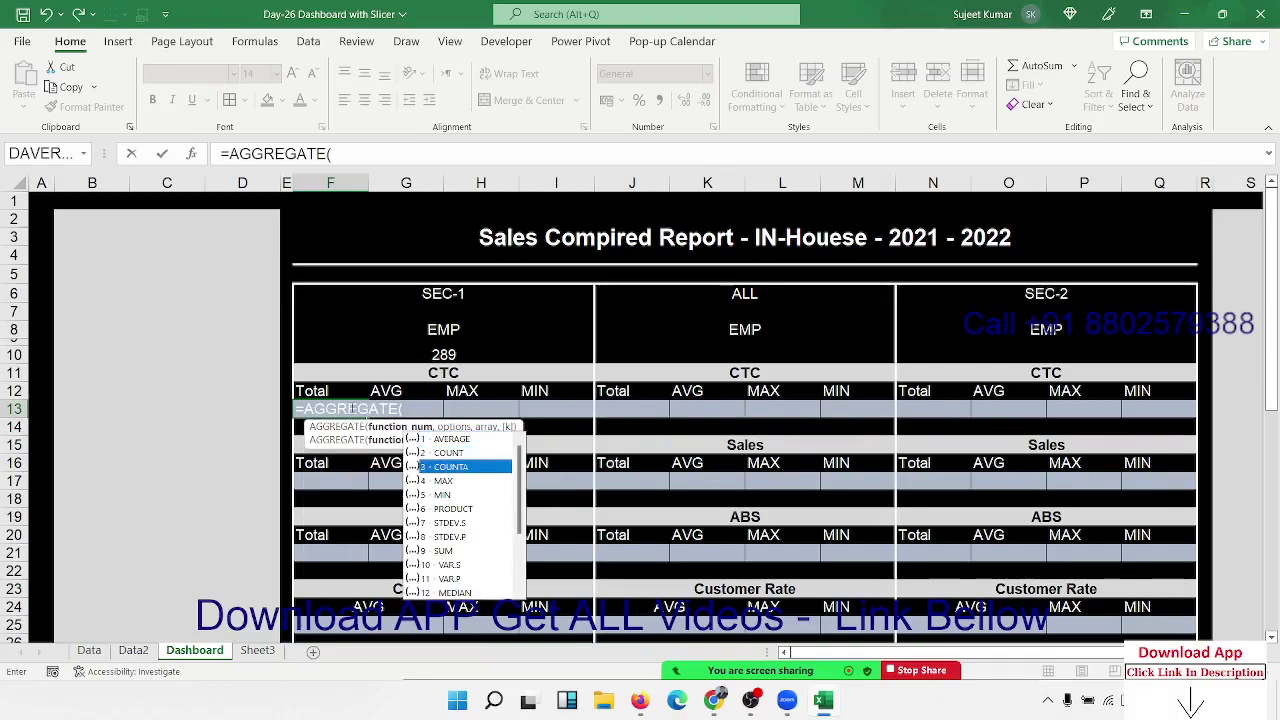
key(Down)
key(Down)
key(Down)
key(Down)
key(Down)
key(Down)
key(Tab)
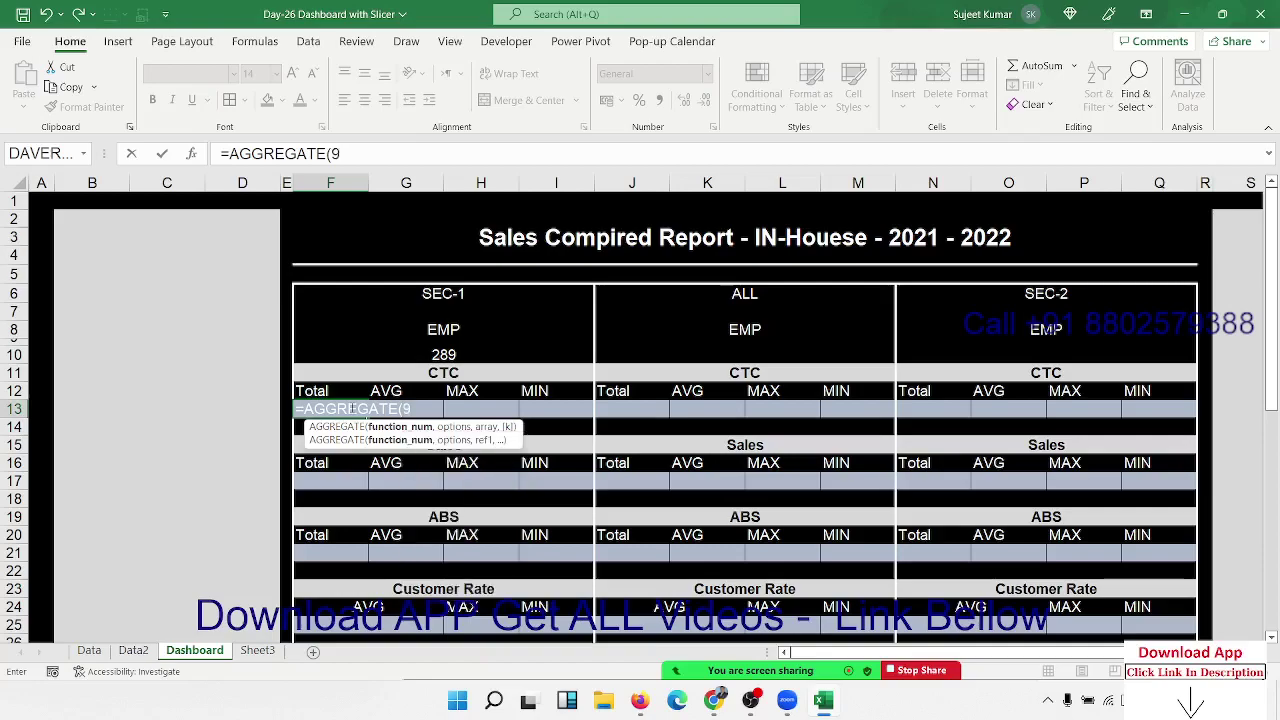
text(,5)
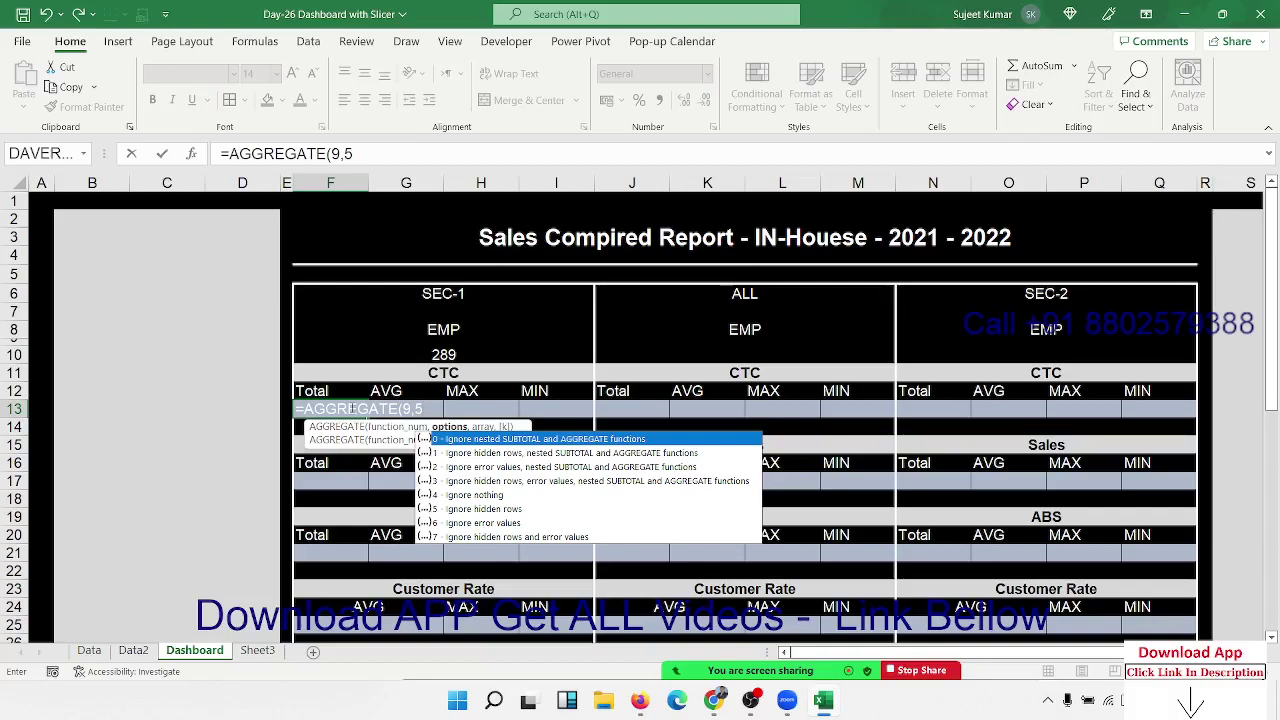
text(,)
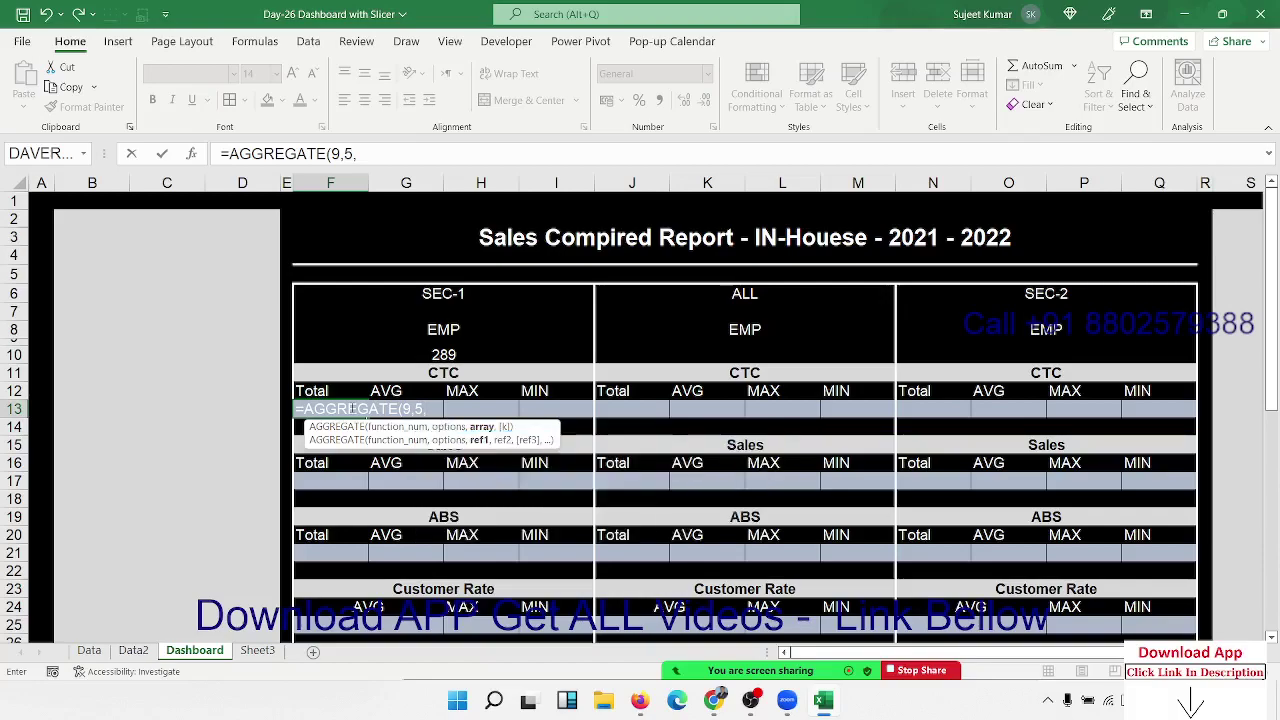
click(97, 655)
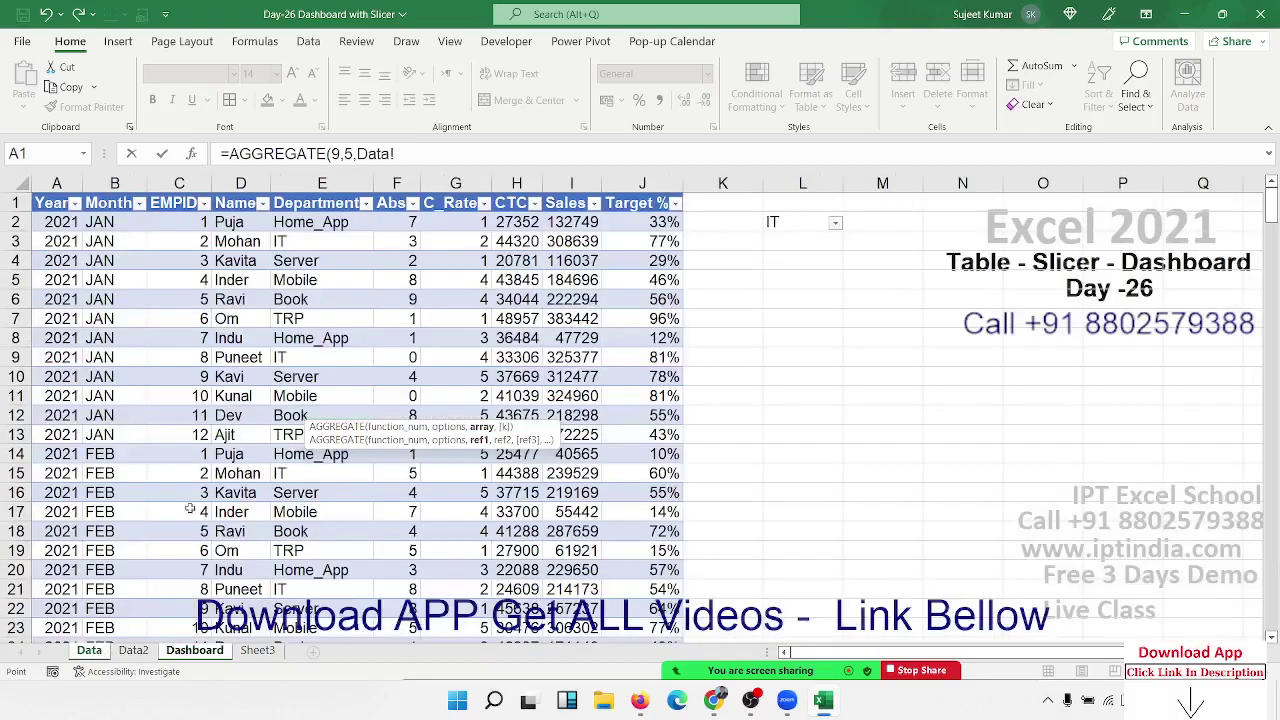
click(515, 184)
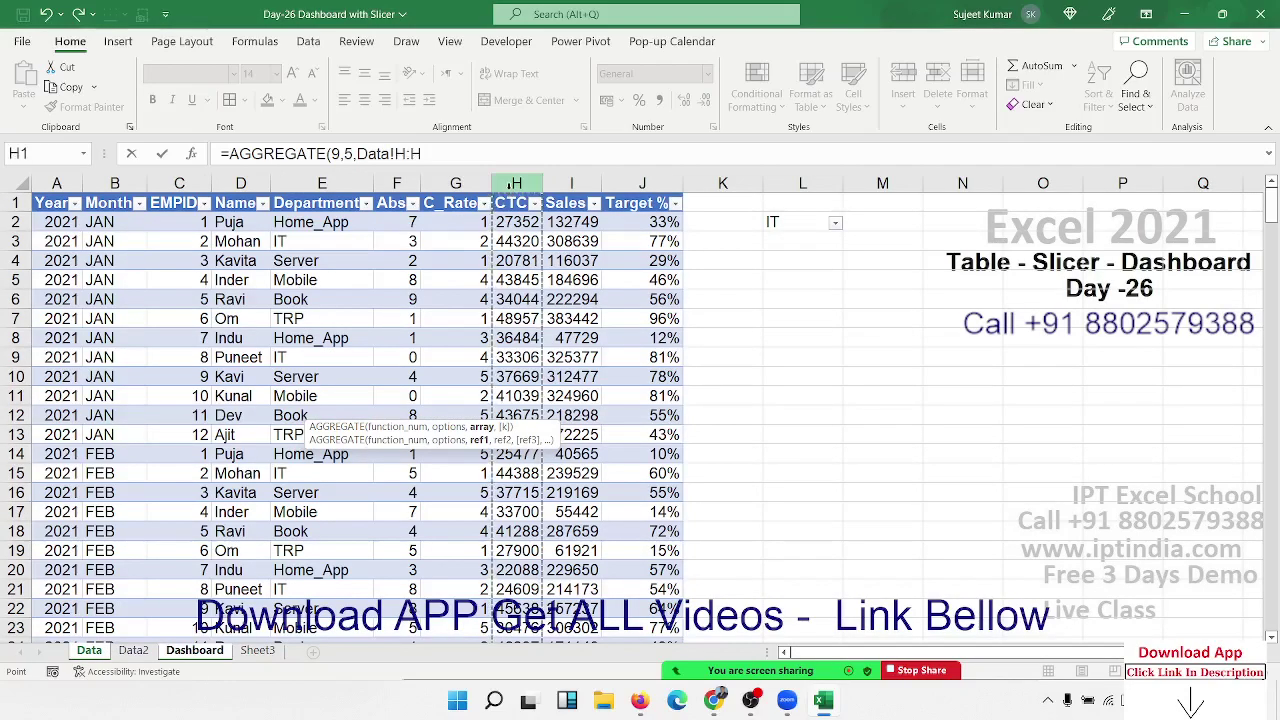
key(Return)
Cancel a stray entry in the CTC AVG cell G13 and return to F13.
key(Up)
key(Right)
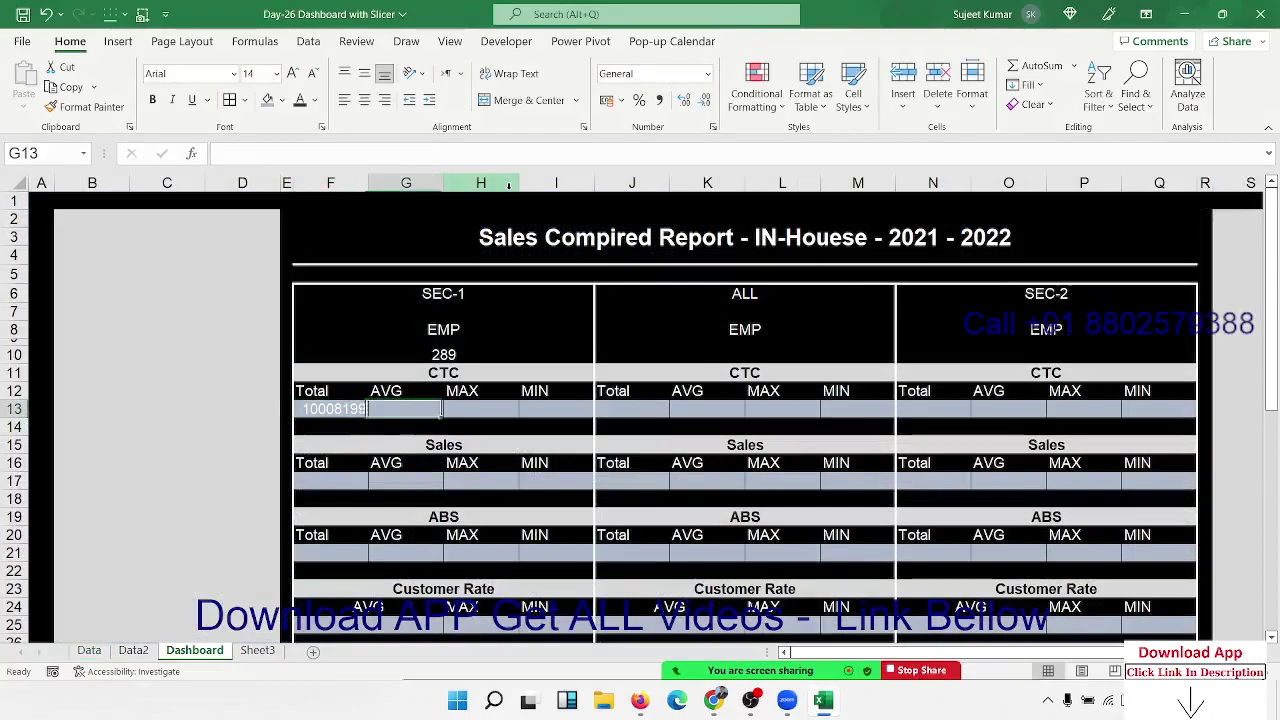
text(=)
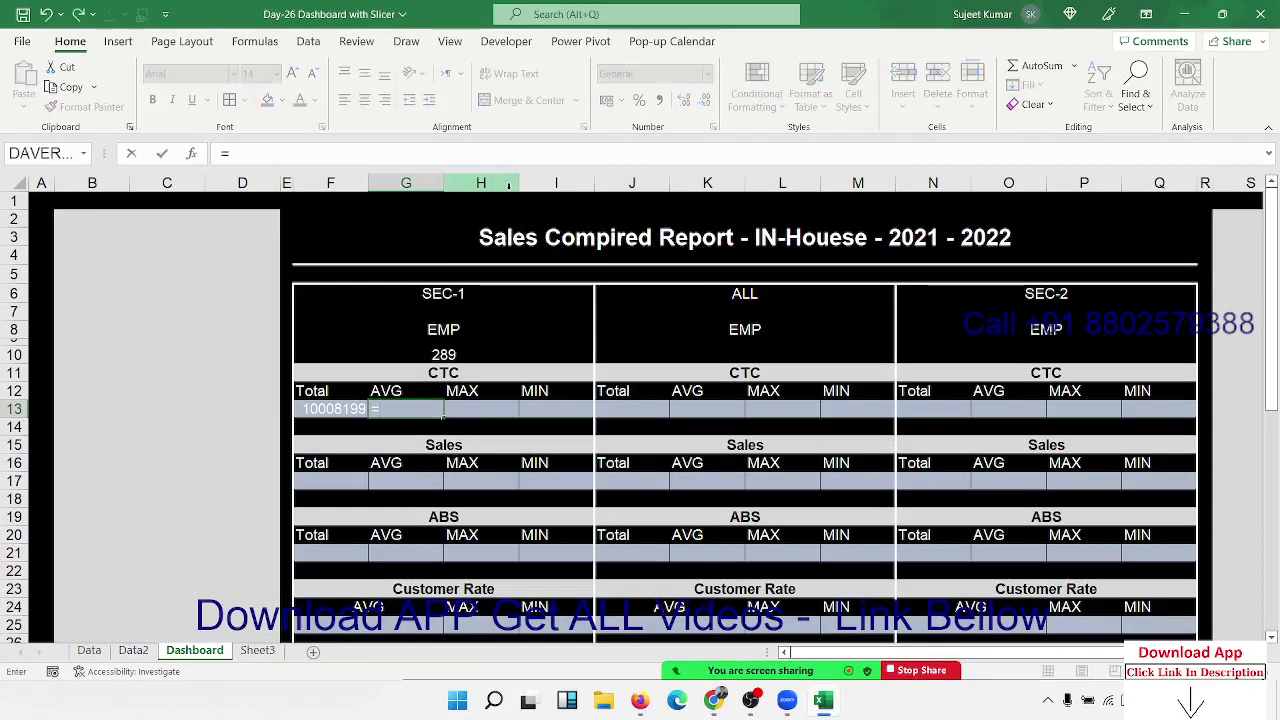
key(Escape)
key(Left)
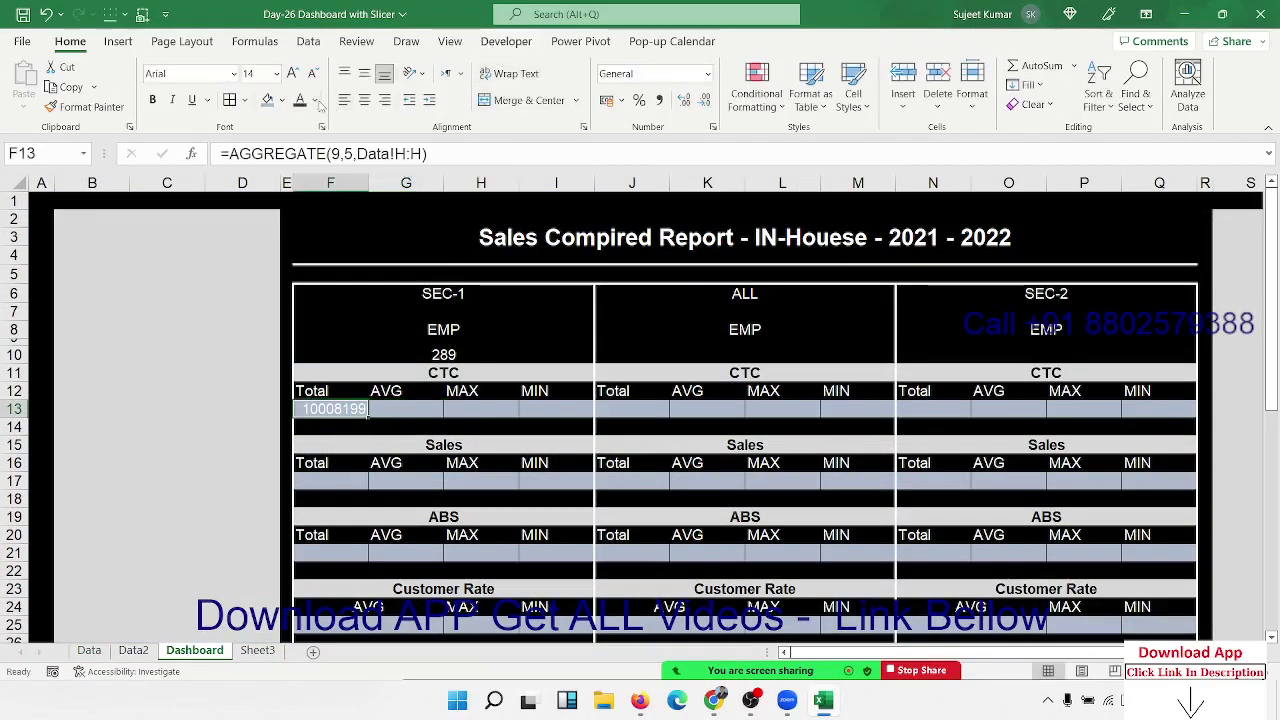
click(316, 101)
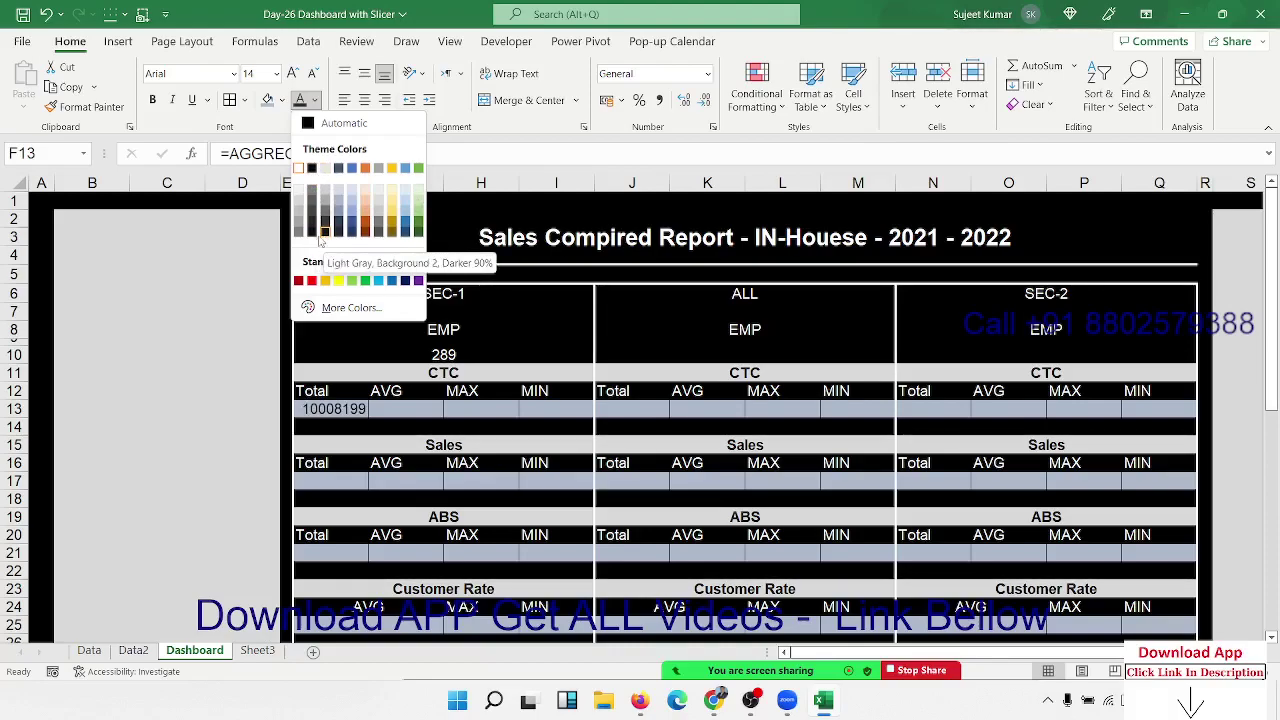
Make the CTC total 10008199 in F13 bold with a dark font colour.
click(311, 232)
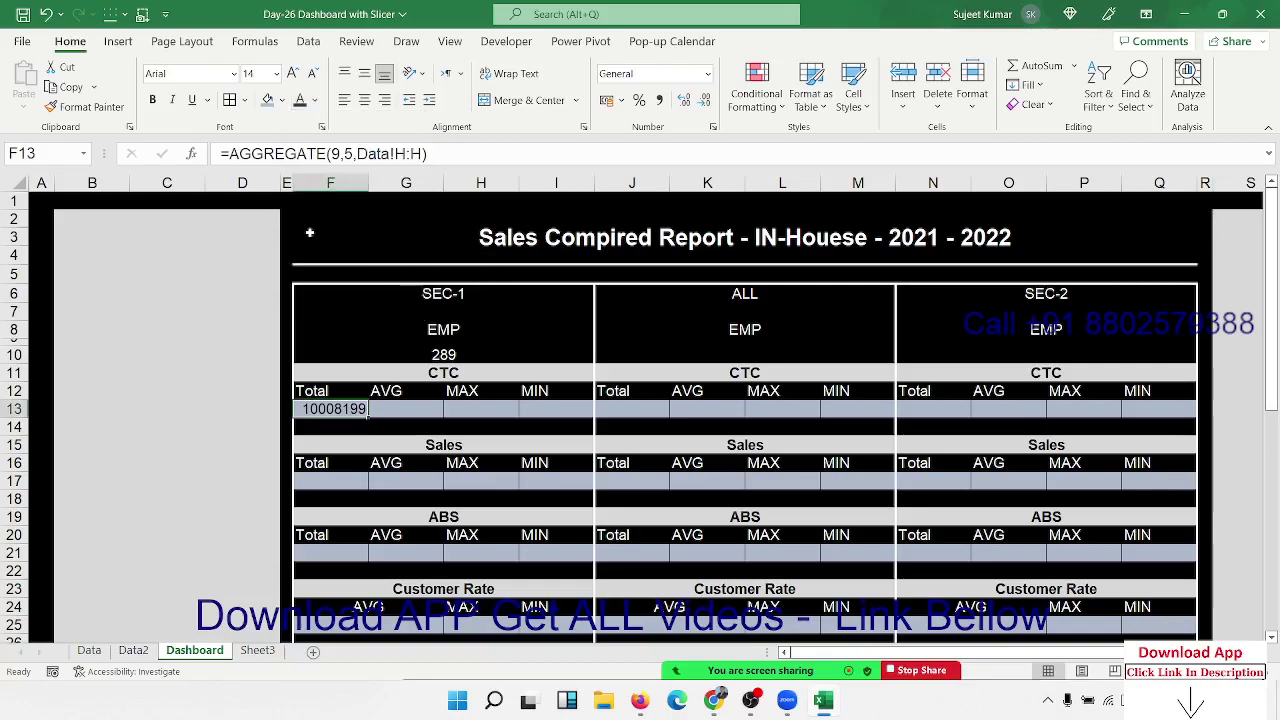
key(ctrl+b)
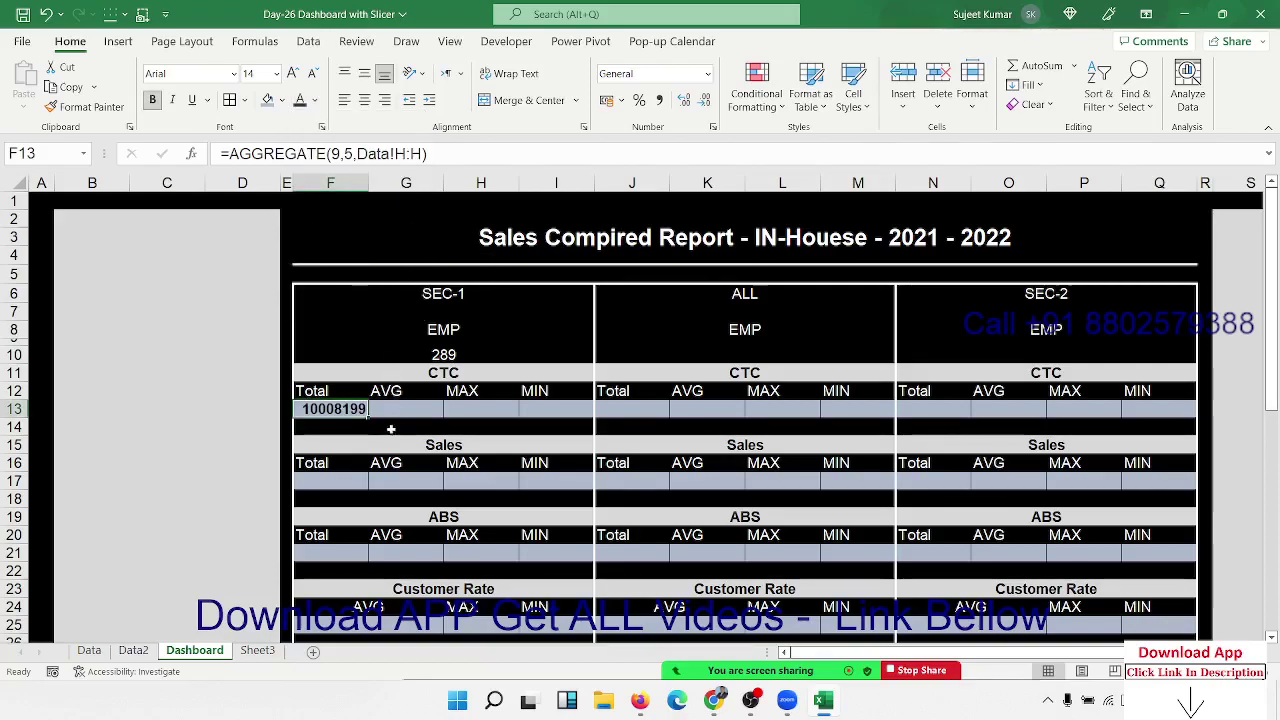
click(378, 446)
click(340, 410)
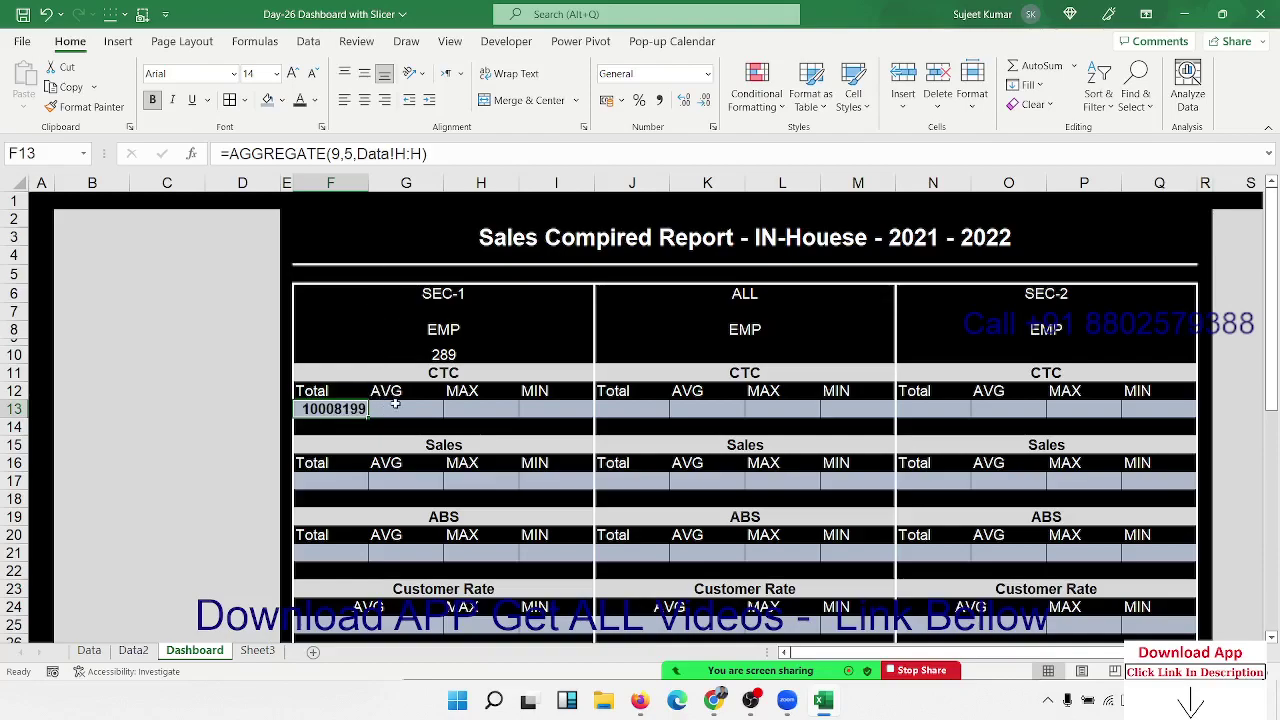
click(396, 405)
Enter =AGGREGATE(1,5,Data!H:H) in G13 for the CTC average, showing 34750.69.
text(=av)
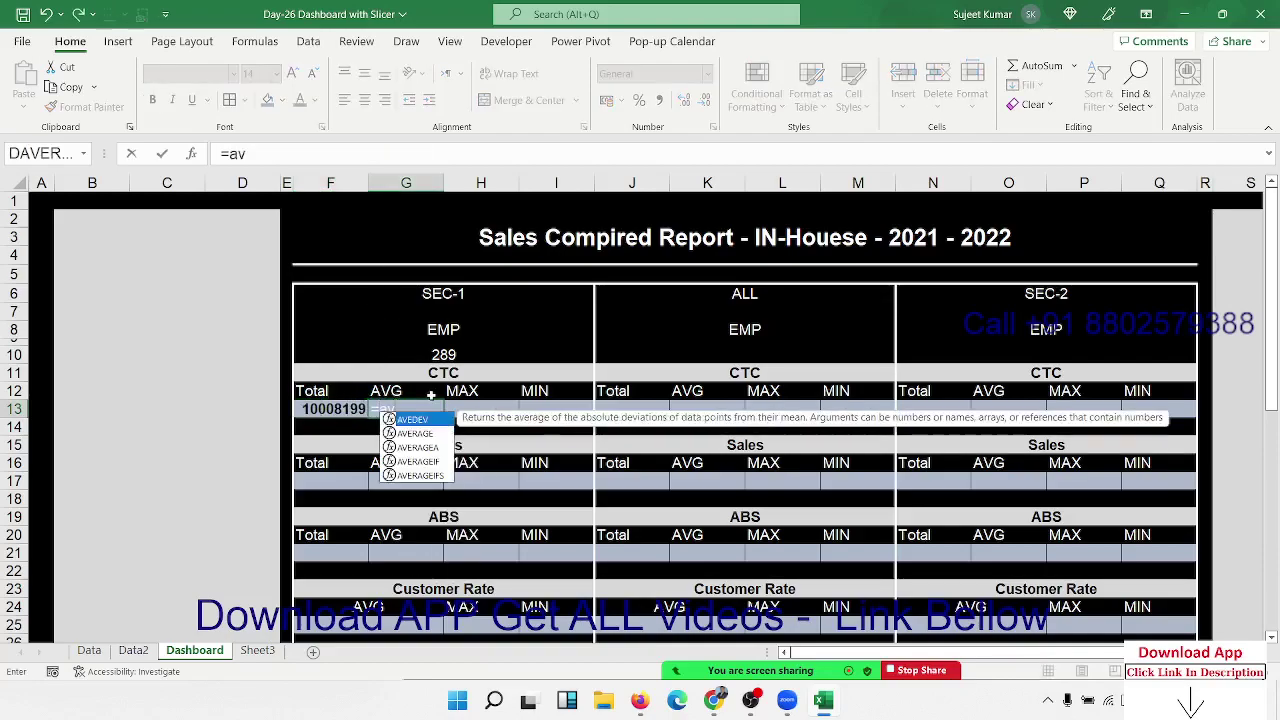
key(BackSpace)
text(g)
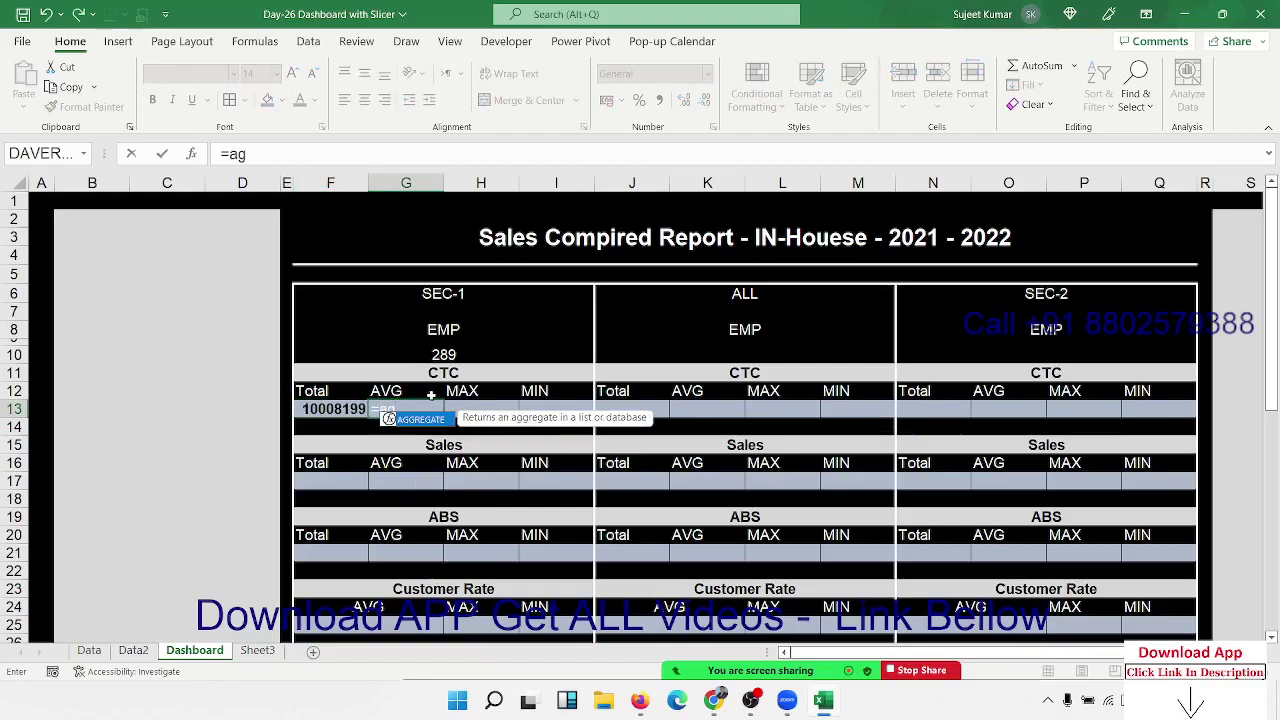
key(Tab)
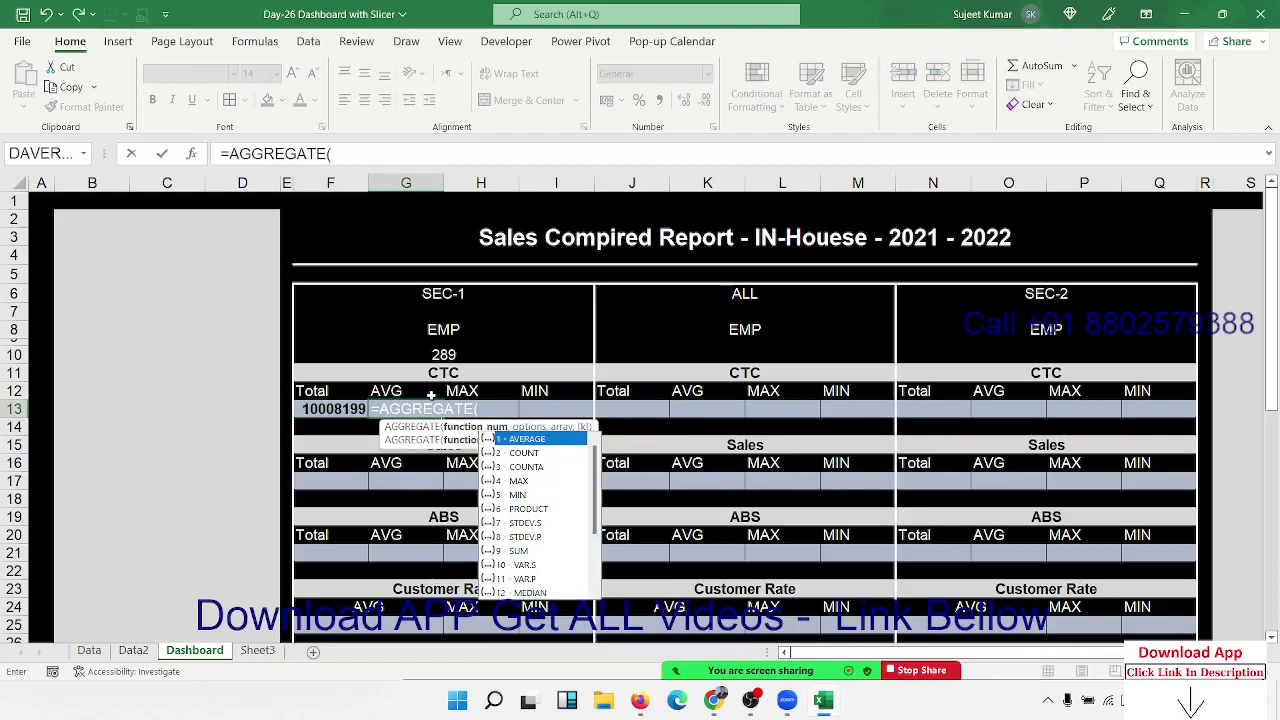
key(Down)
key(Down)
key(Down)
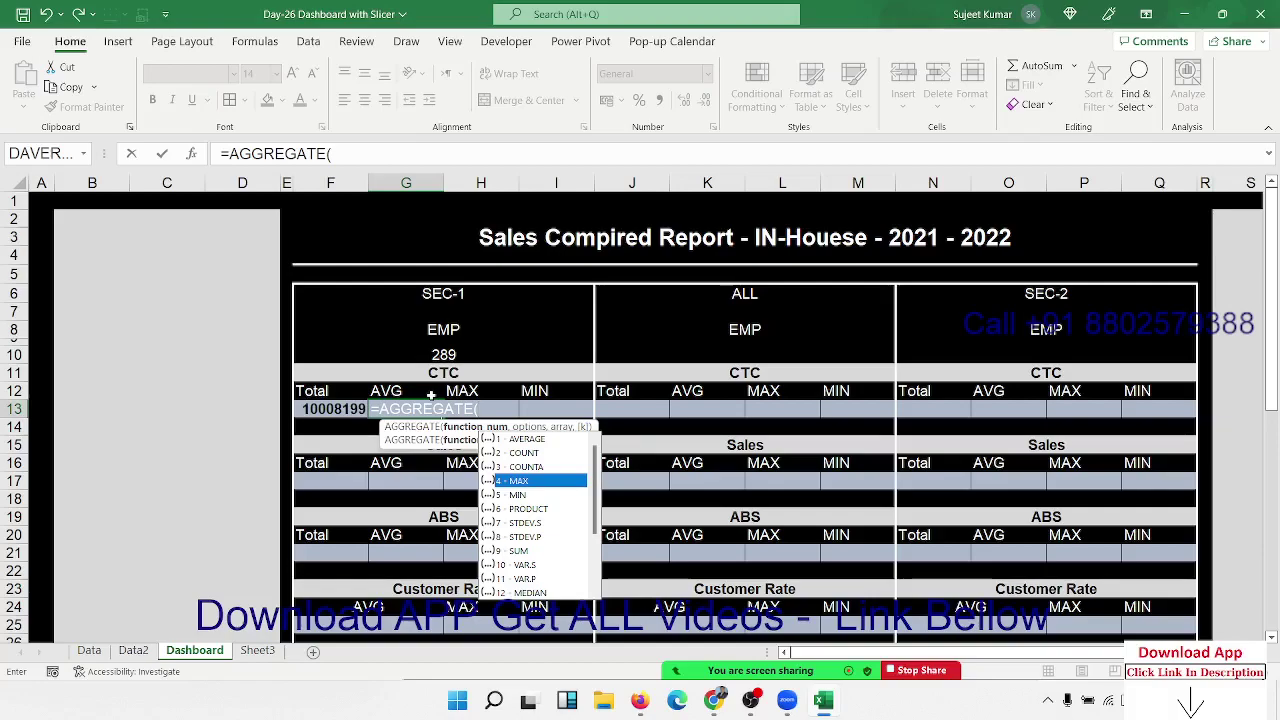
key(Up)
key(Up)
key(Up)
key(Escape)
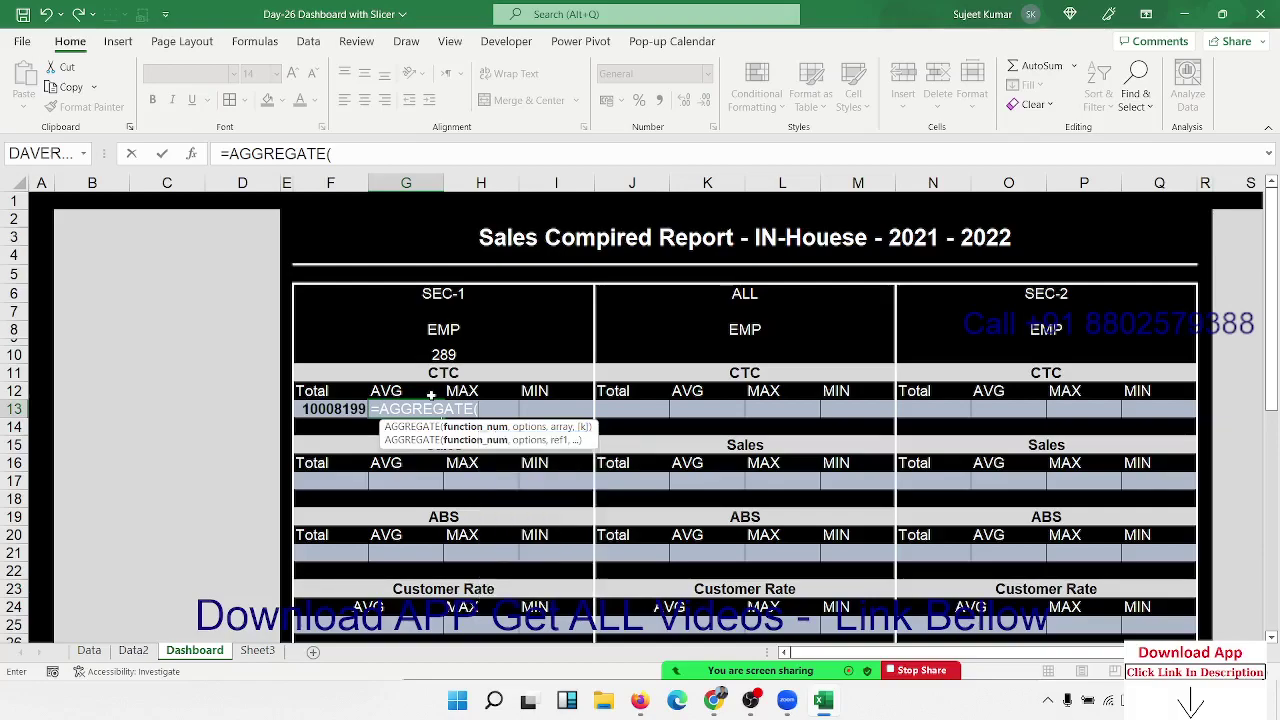
text(1,5)
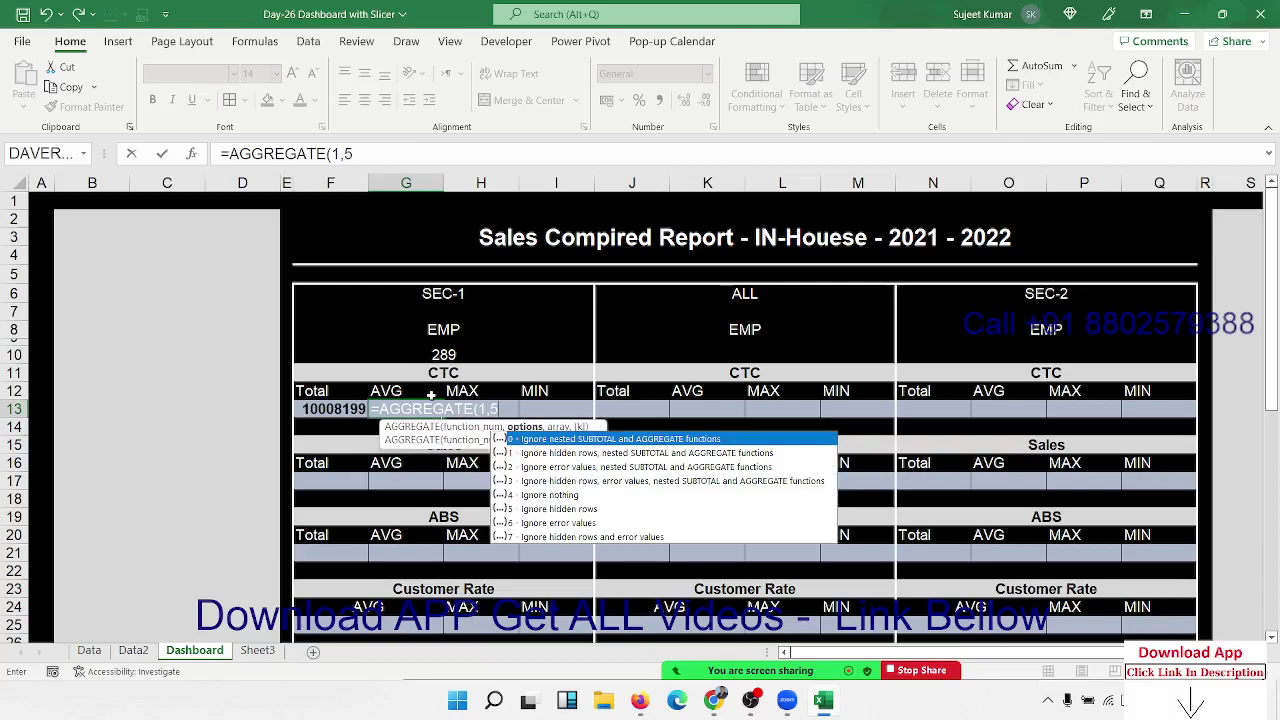
text(,)
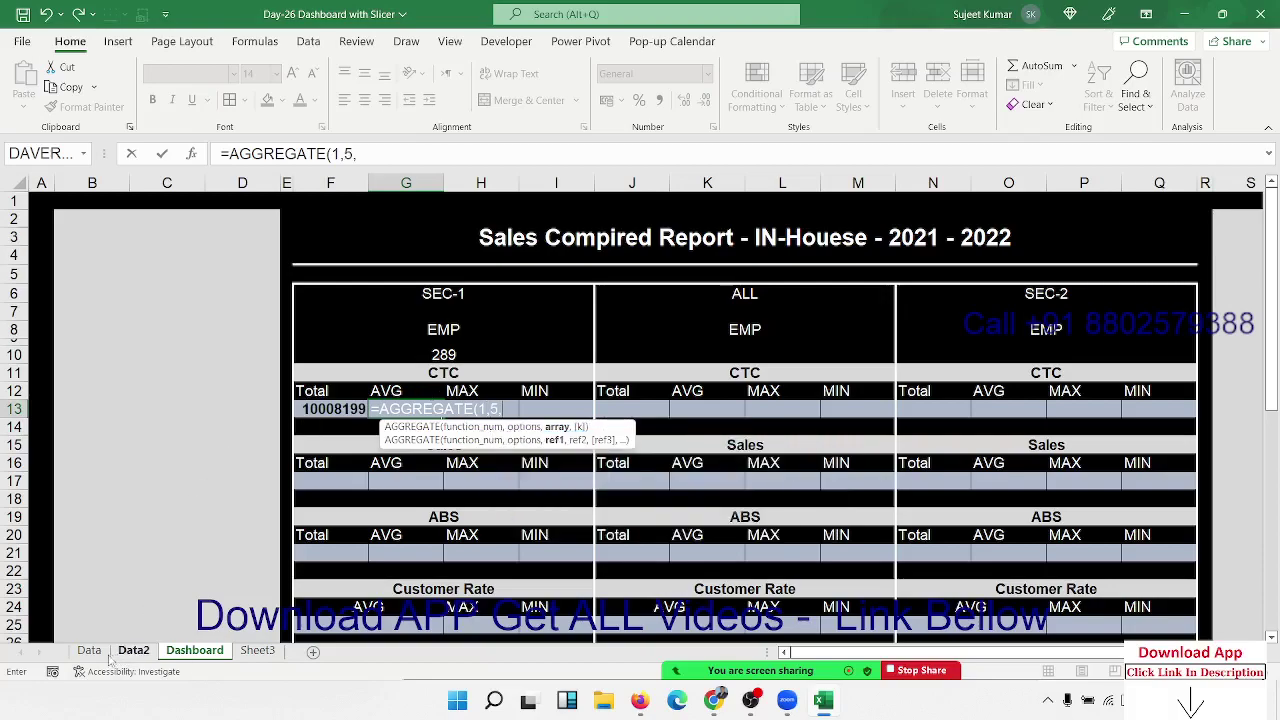
click(89, 650)
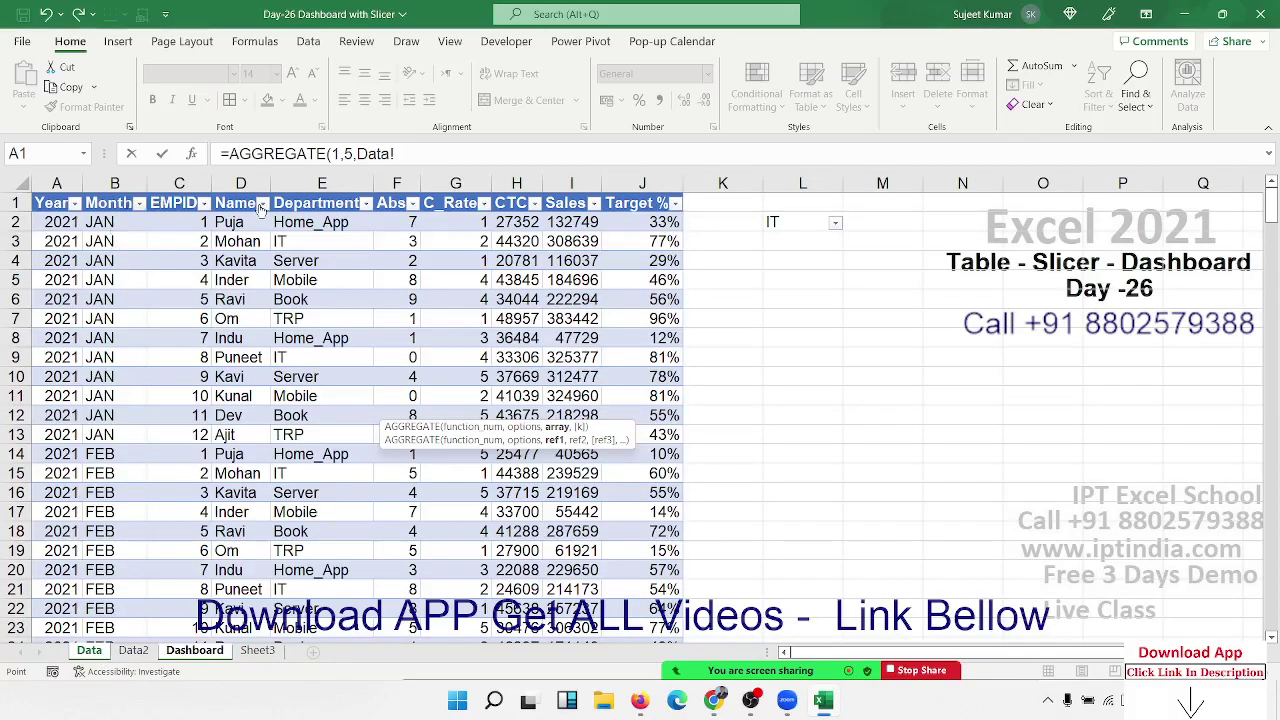
click(516, 182)
key(Return)
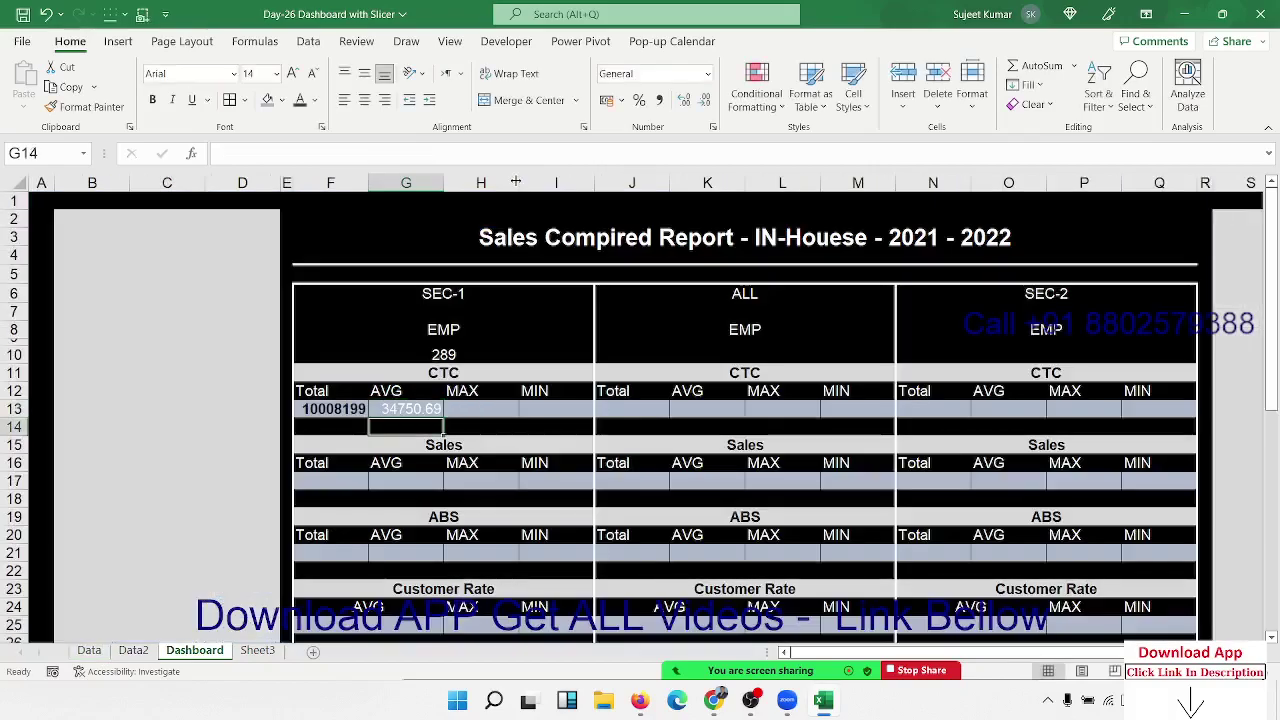
key(Up)
Enter an AGGREGATE MAX of Data column H in H13, showing 49949.
key(Right)
text(=ag)
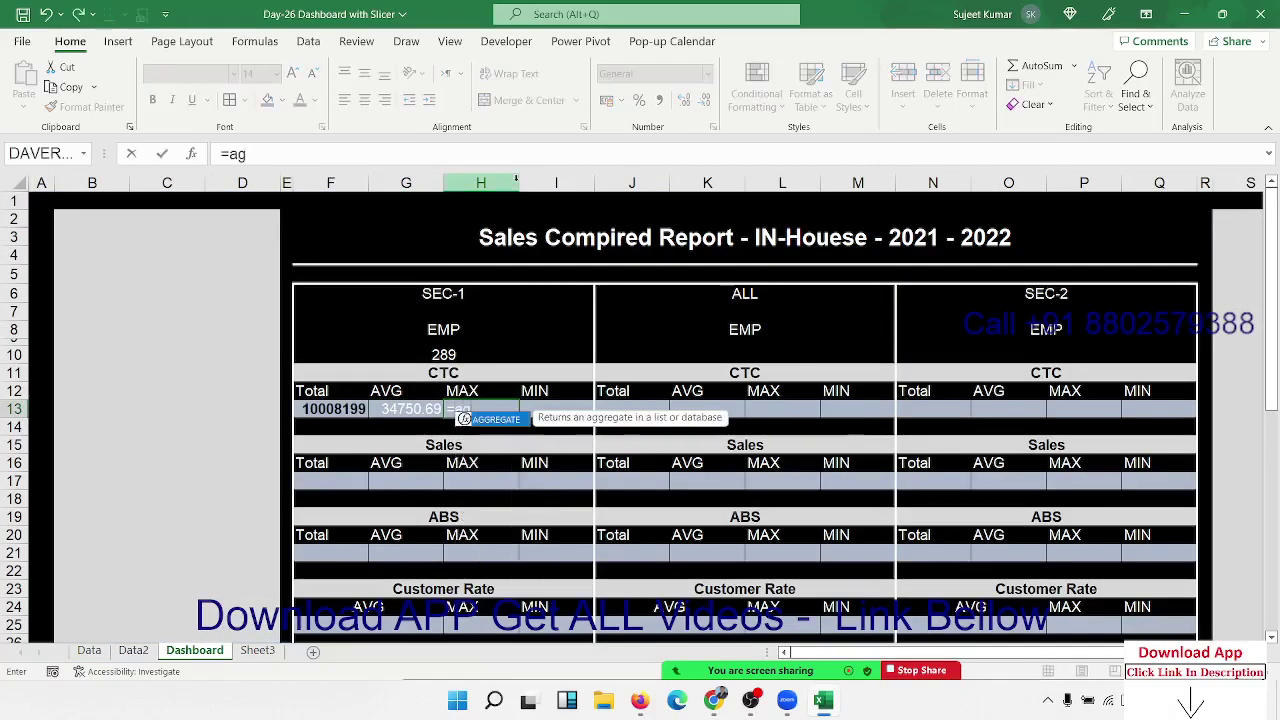
key(Tab)
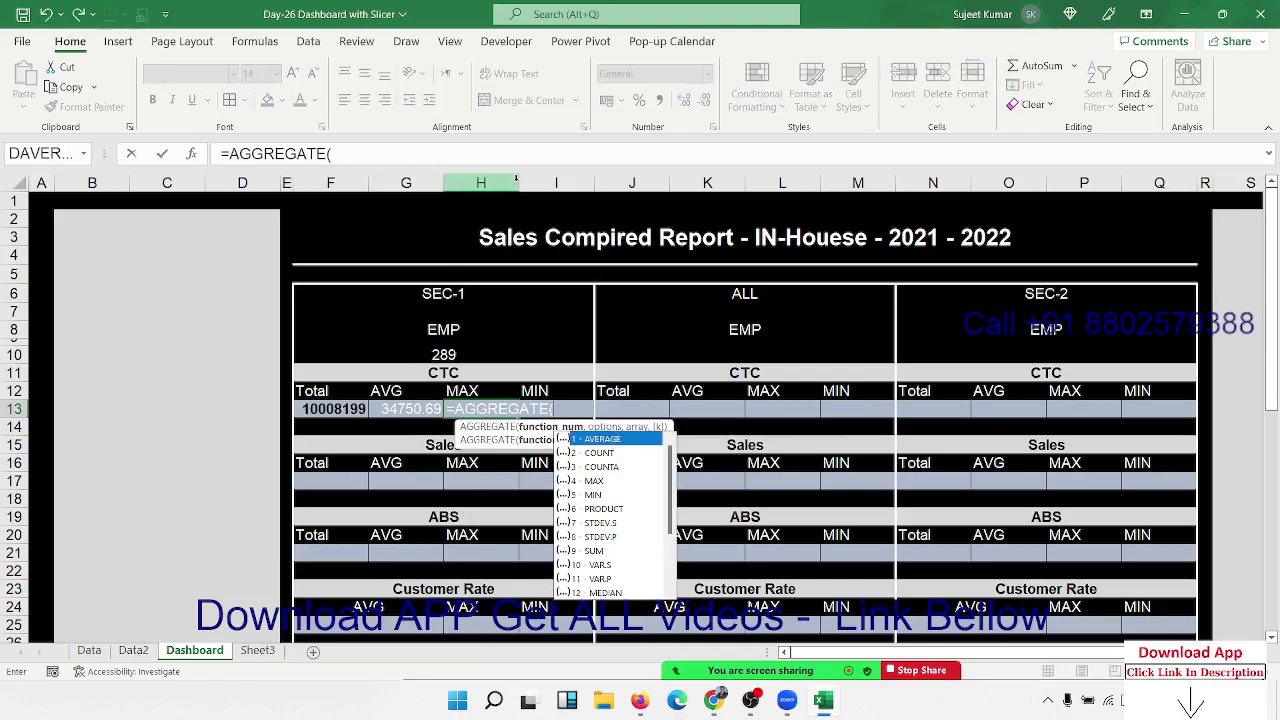
key(Down)
key(Down)
key(Down)
key(Tab)
text(,)
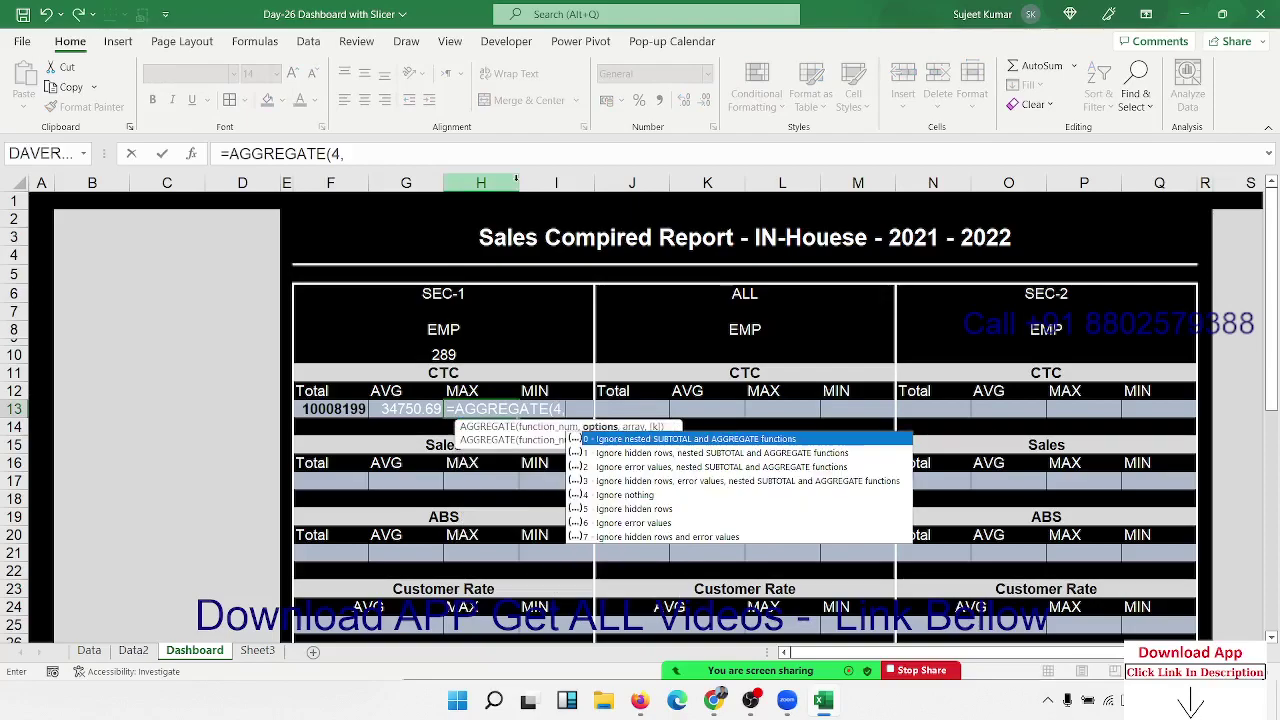
text(5,)
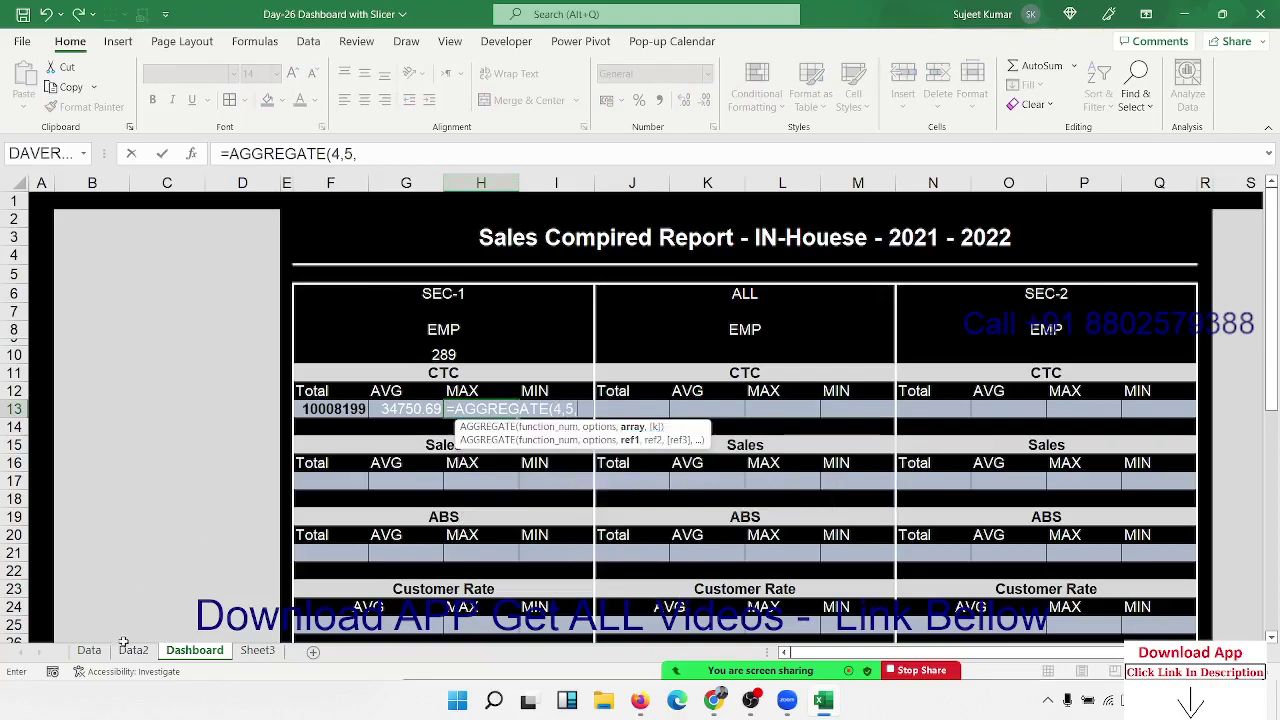
click(89, 650)
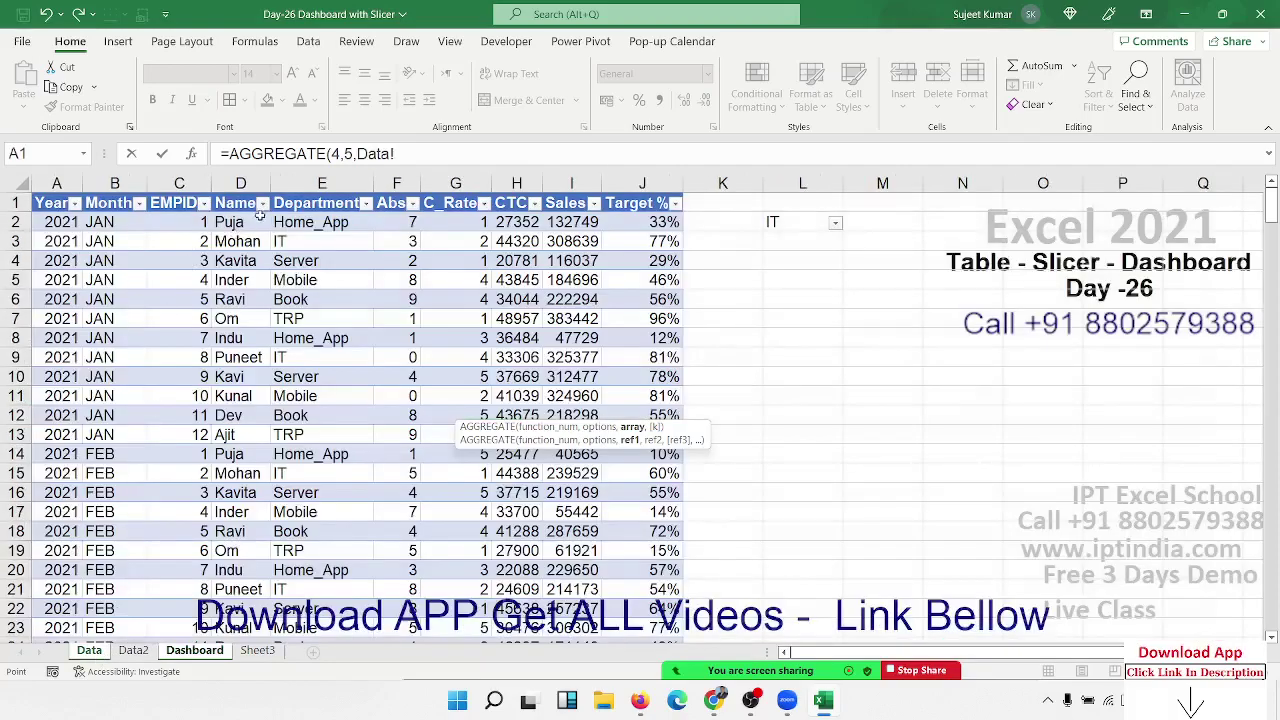
click(510, 182)
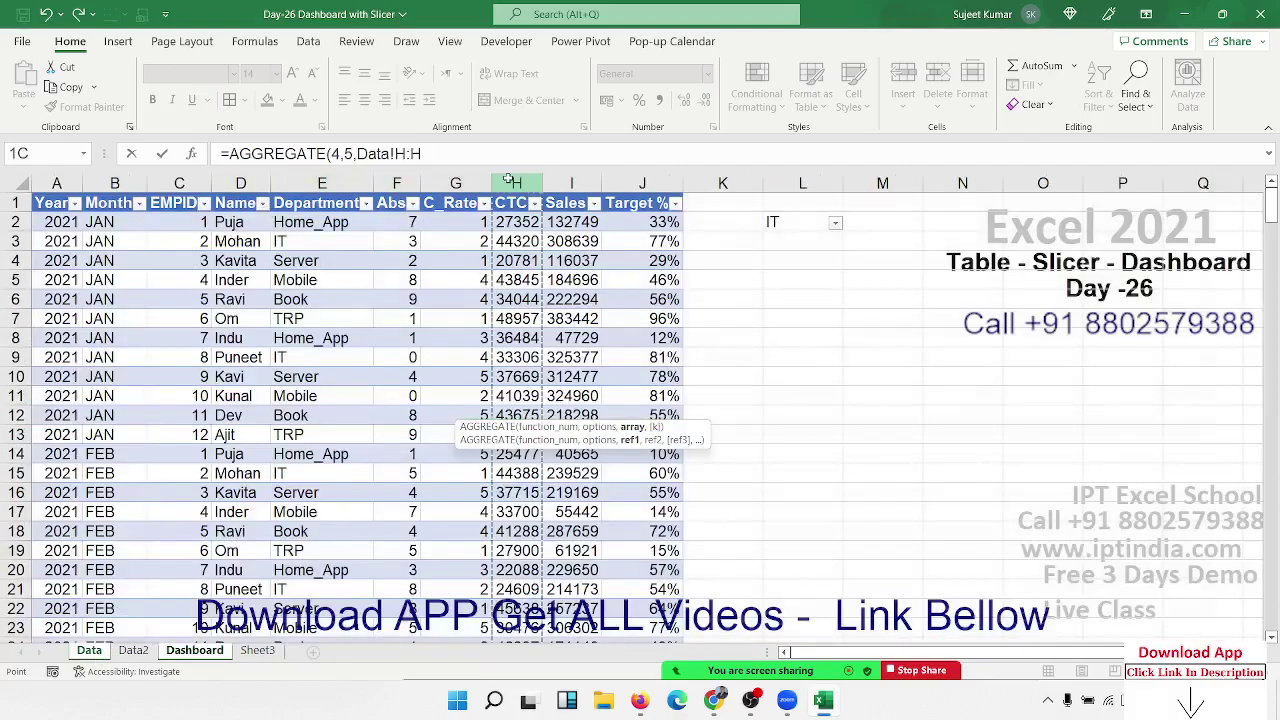
key(Return)
key(Up)
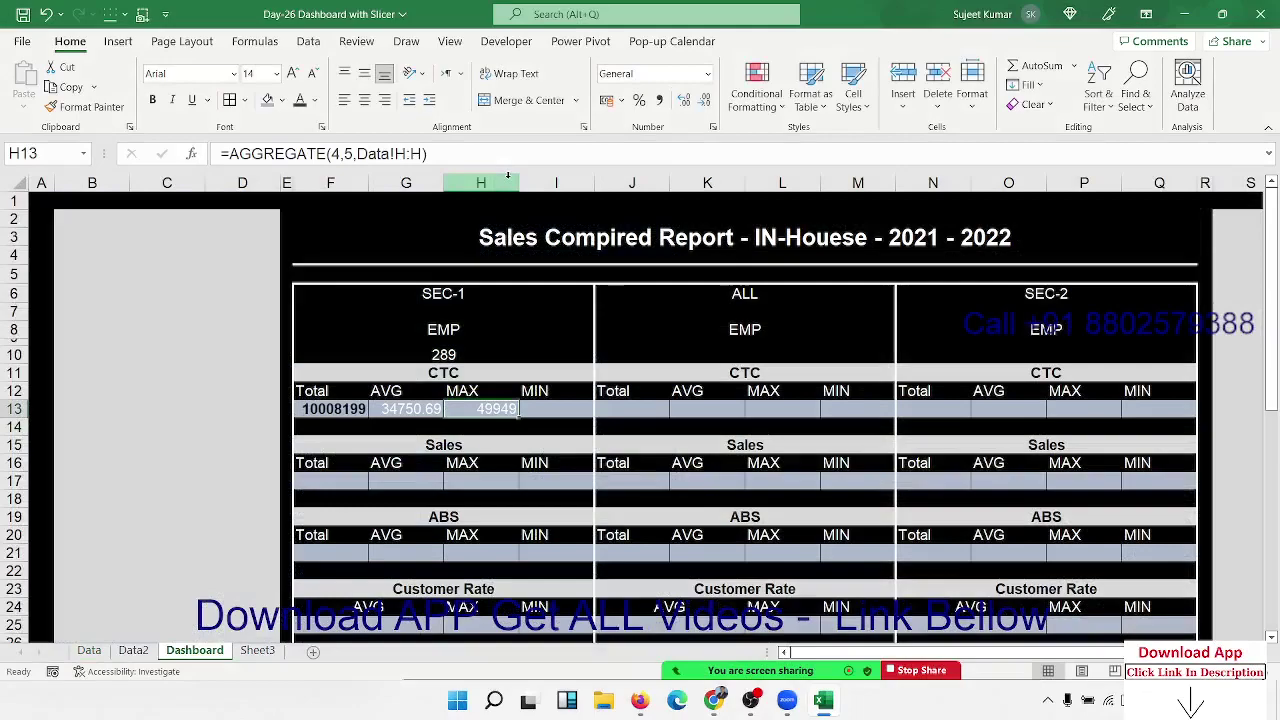
Enter =AGGREGATE(5,5,Data!H:H) in I13 for the CTC minimum, showing 20041.
key(Right)
text(=)
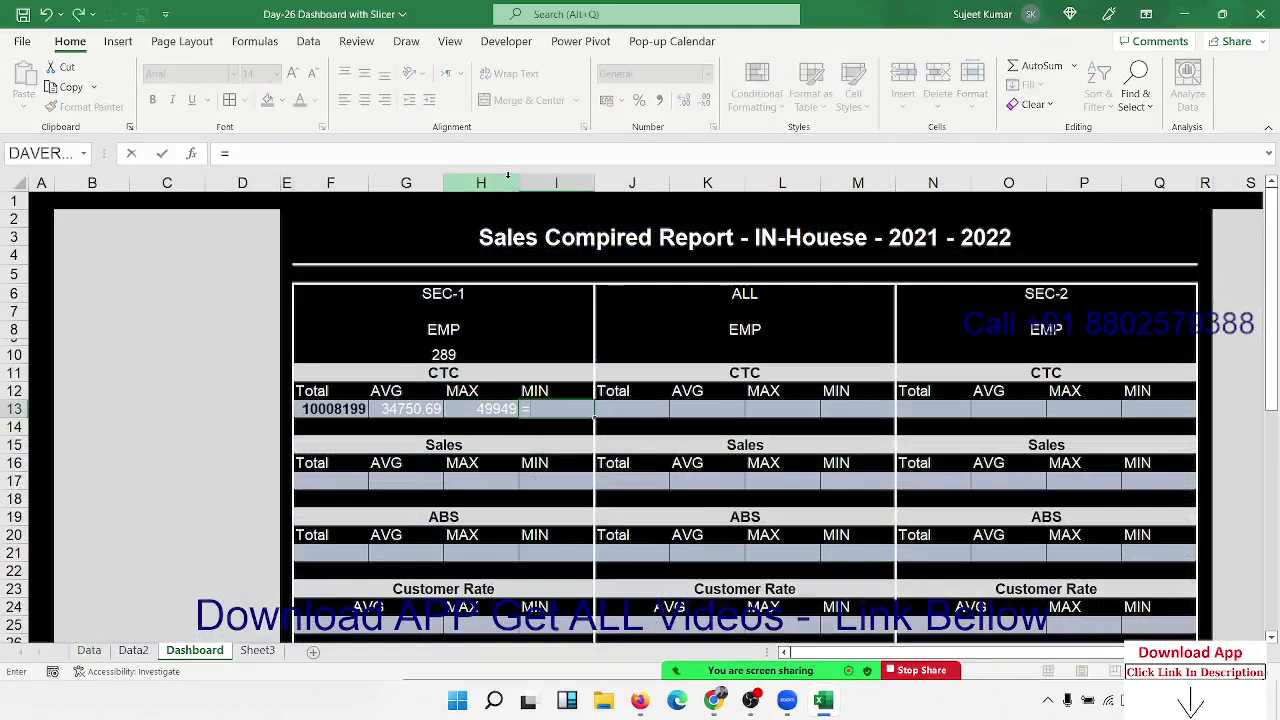
text(ag)
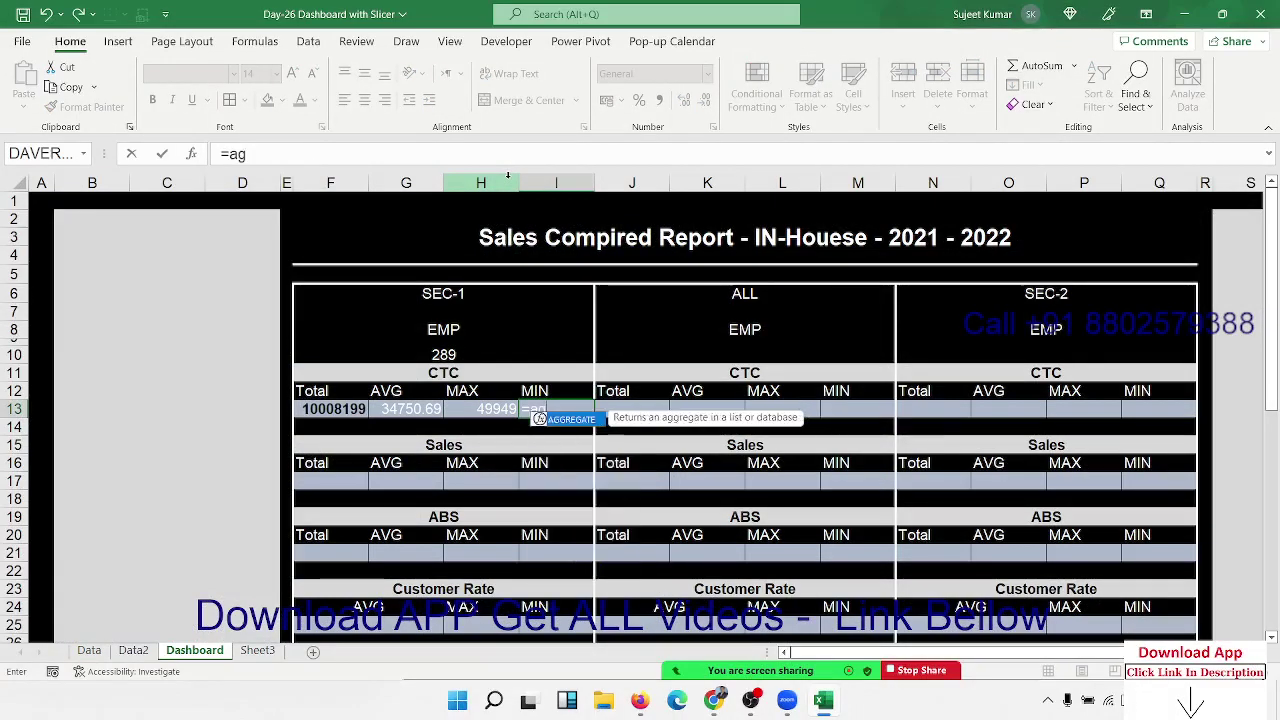
key(Tab)
key(Down)
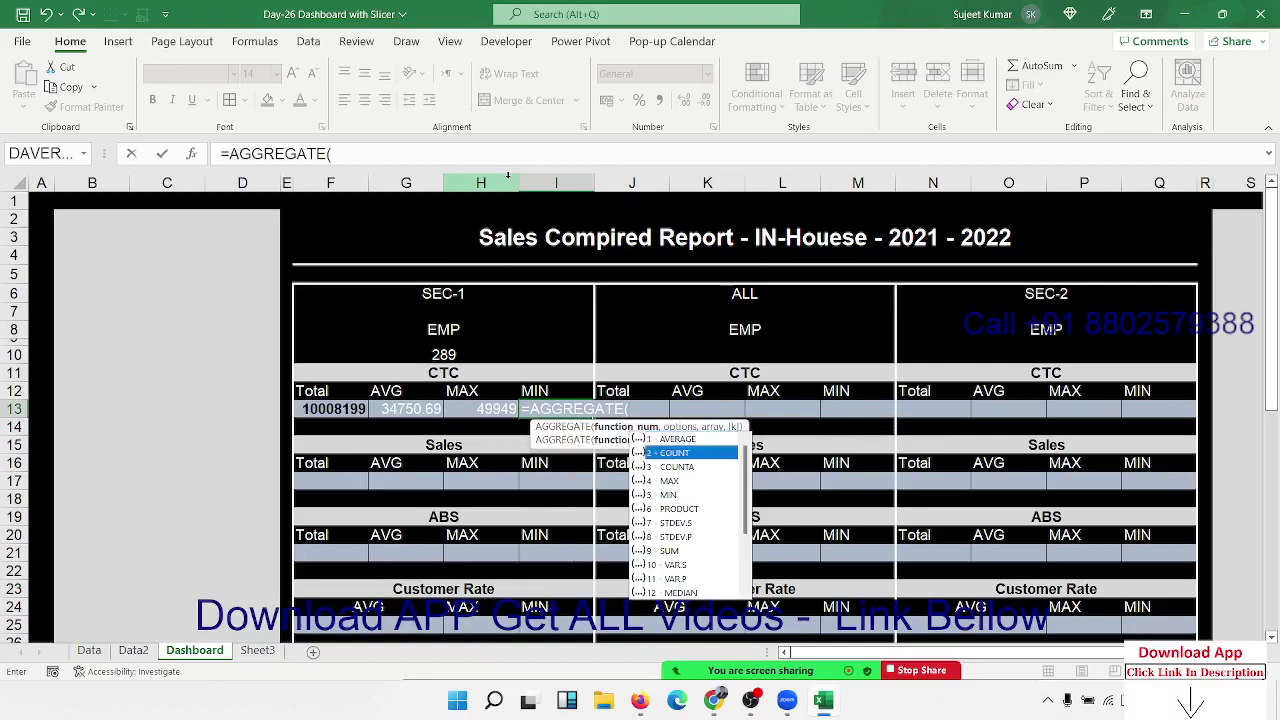
key(Down)
key(Down)
key(Down)
key(Tab)
text(,)
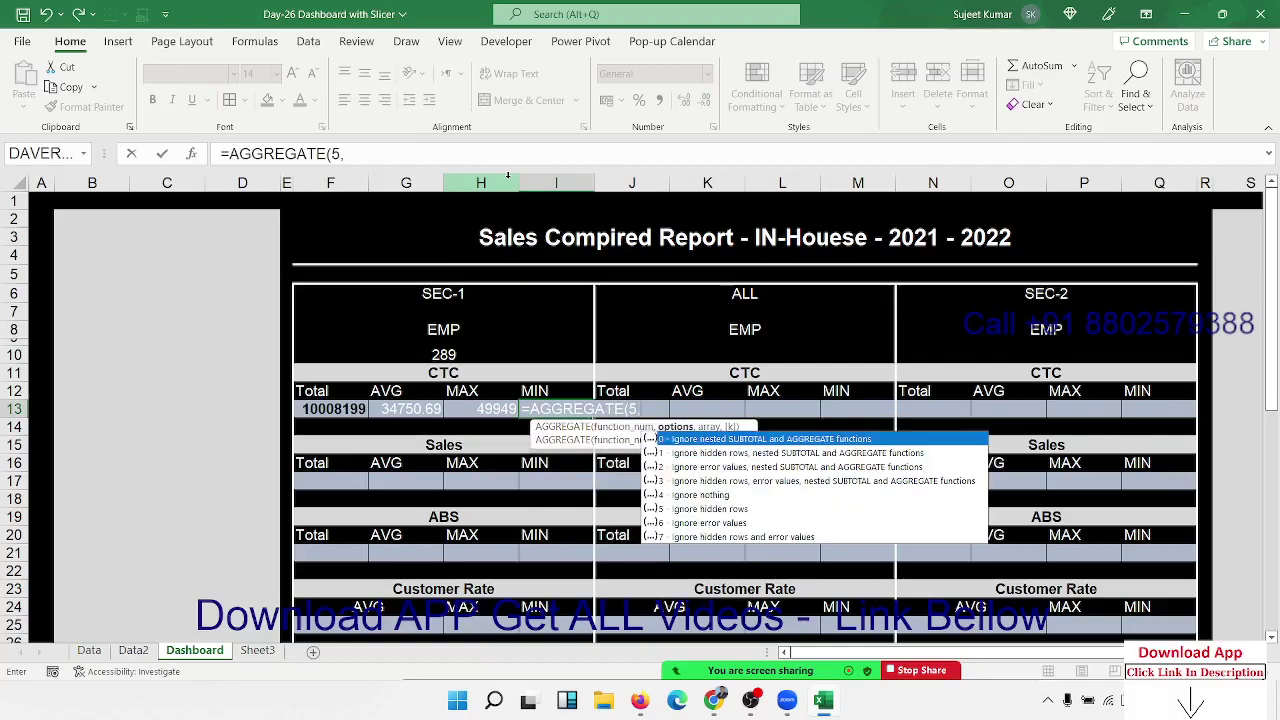
text(5,)
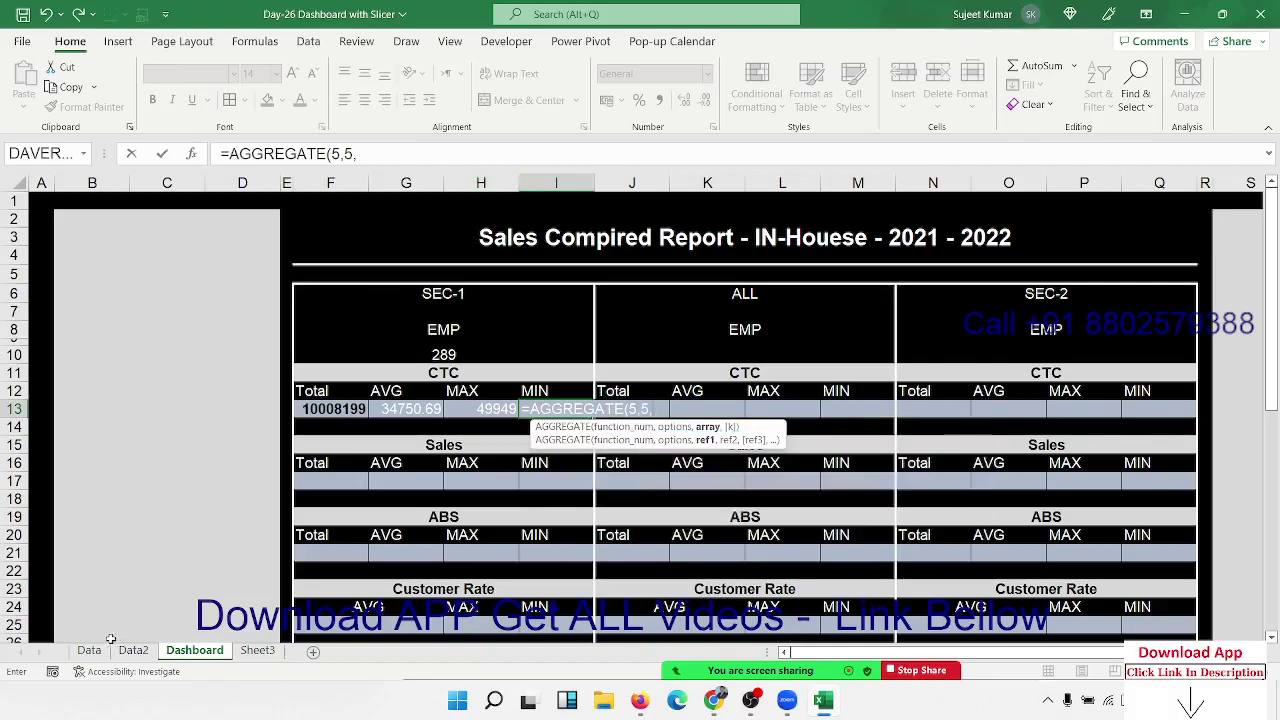
click(89, 650)
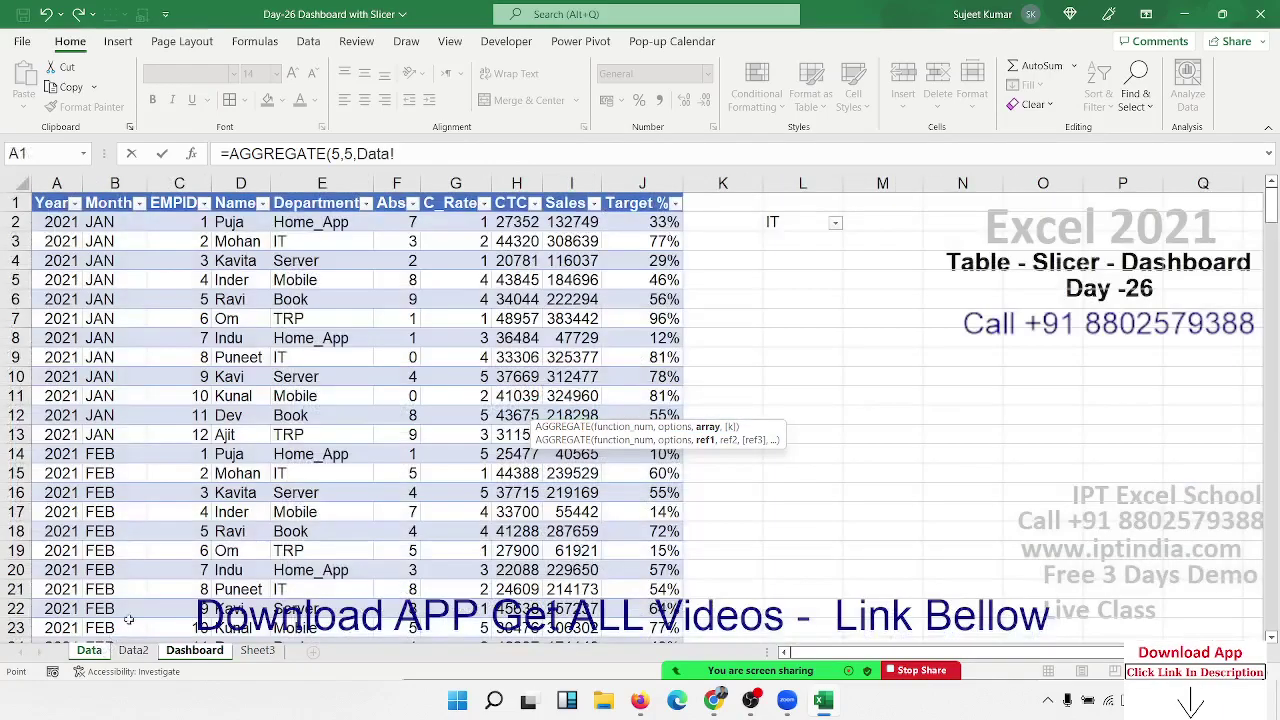
click(522, 182)
key(Return)
key(Up)
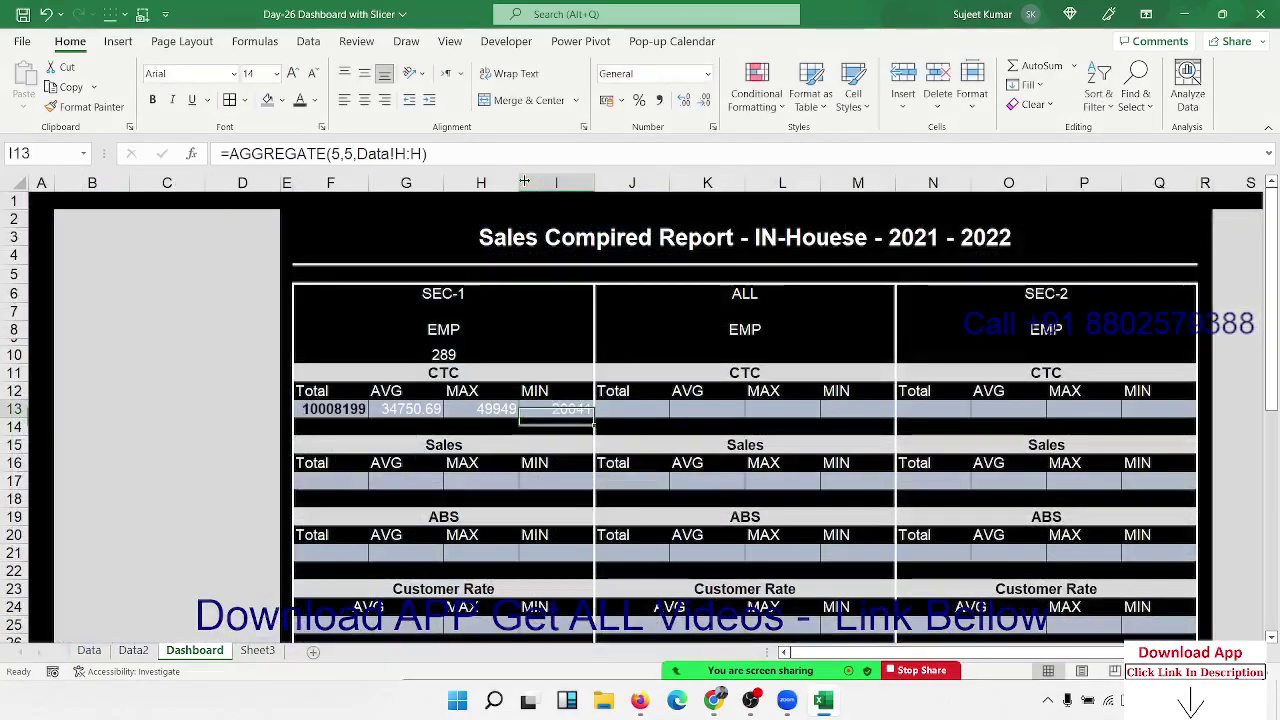
key(Left)
key(Left)
key(Left)
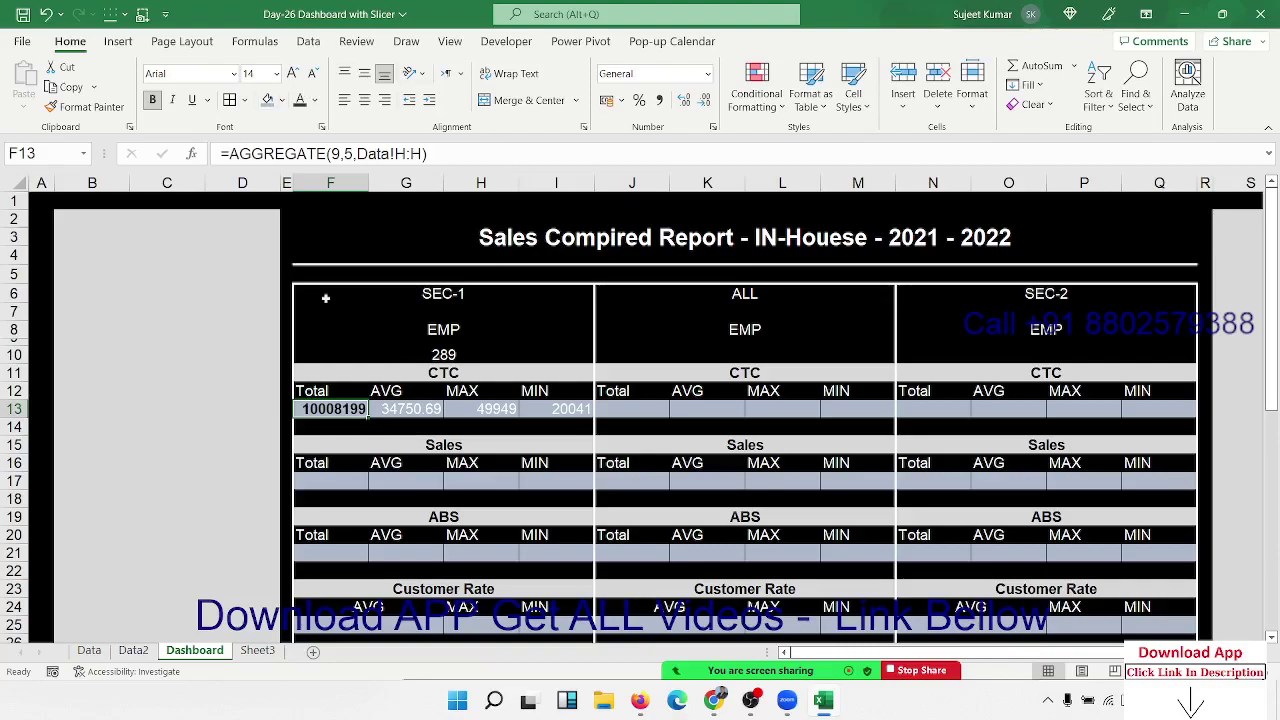
Select the four SEC-1 CTC values in F13:I13.
key(shift+Right)
key(shift+Right)
key(shift+Right)
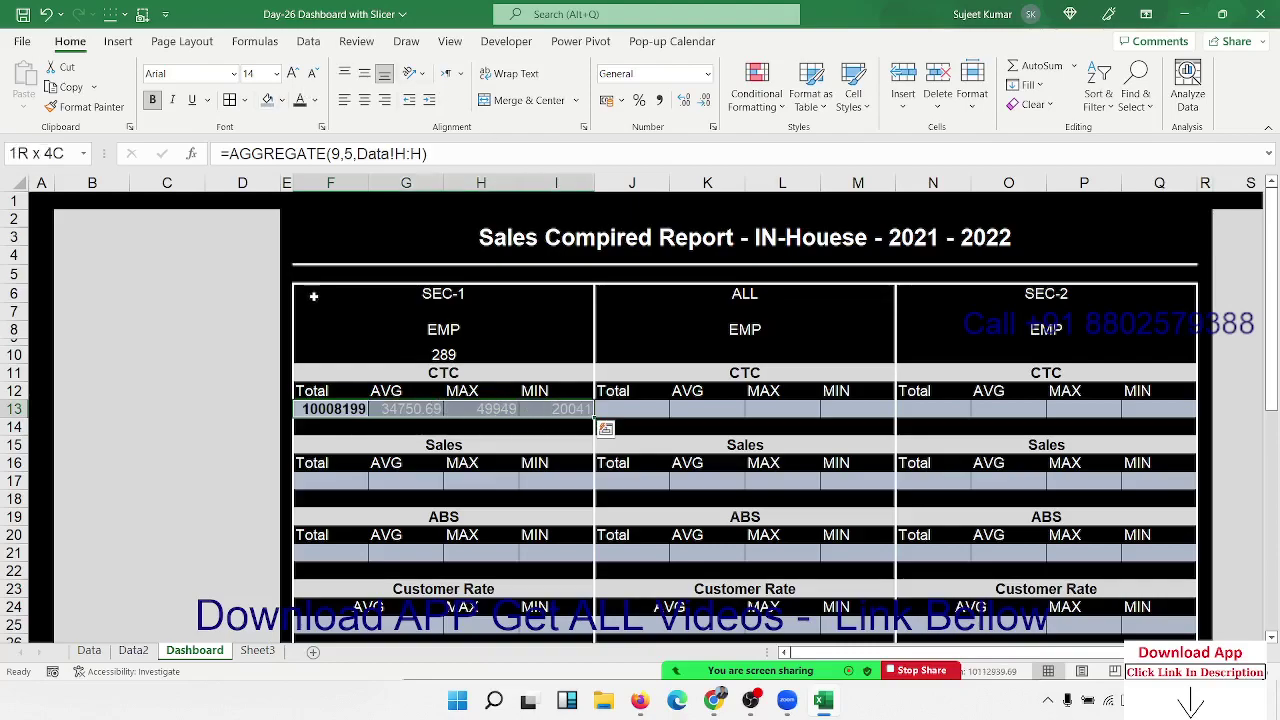
click(299, 99)
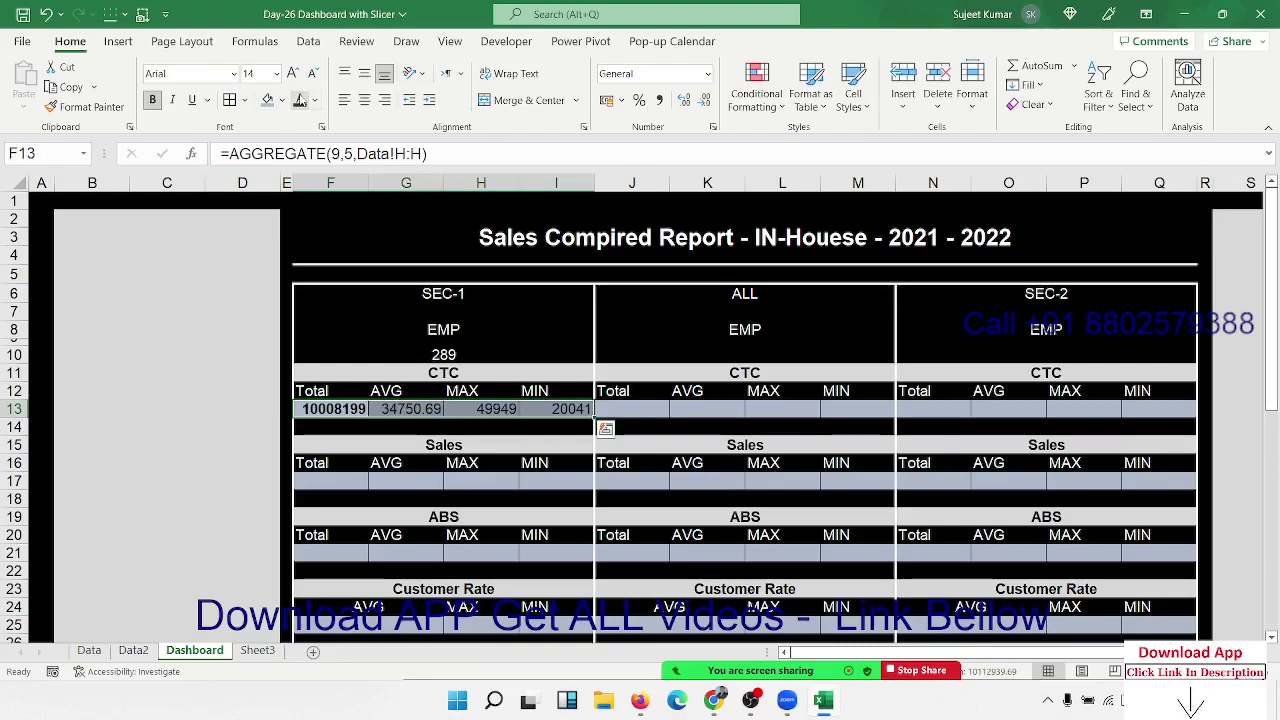
key(ctrl+q)
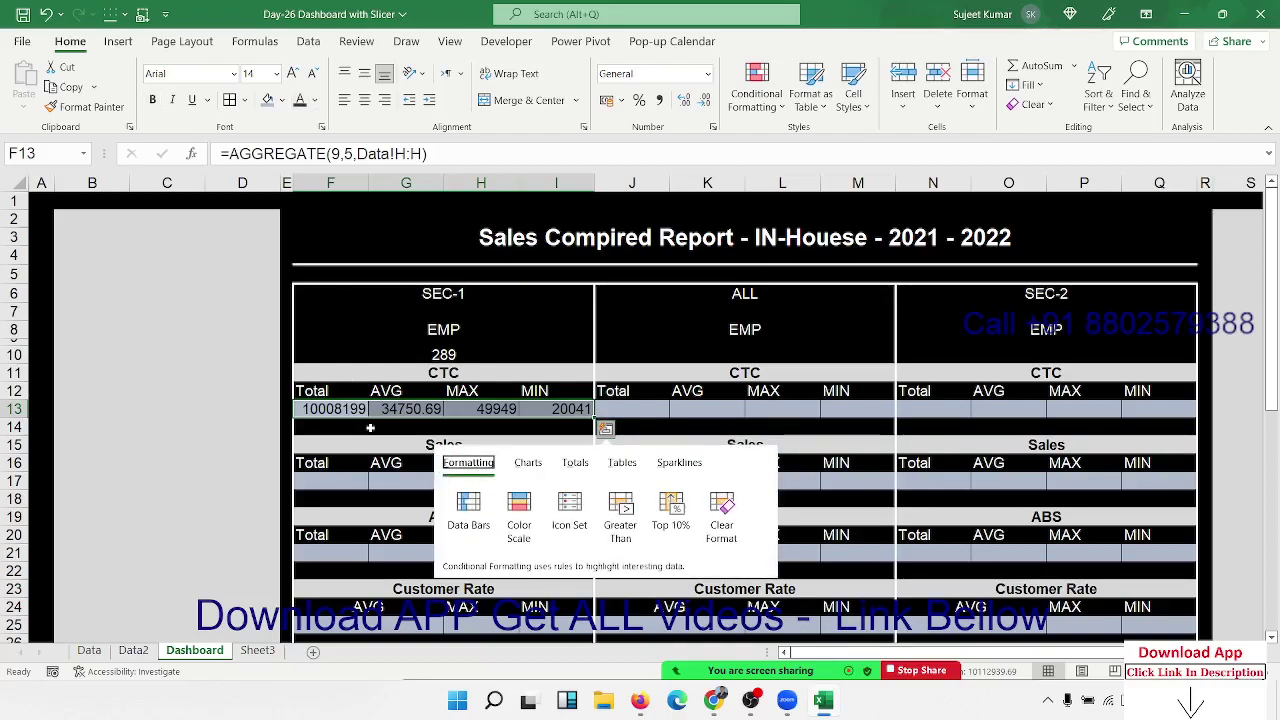
click(379, 449)
click(348, 405)
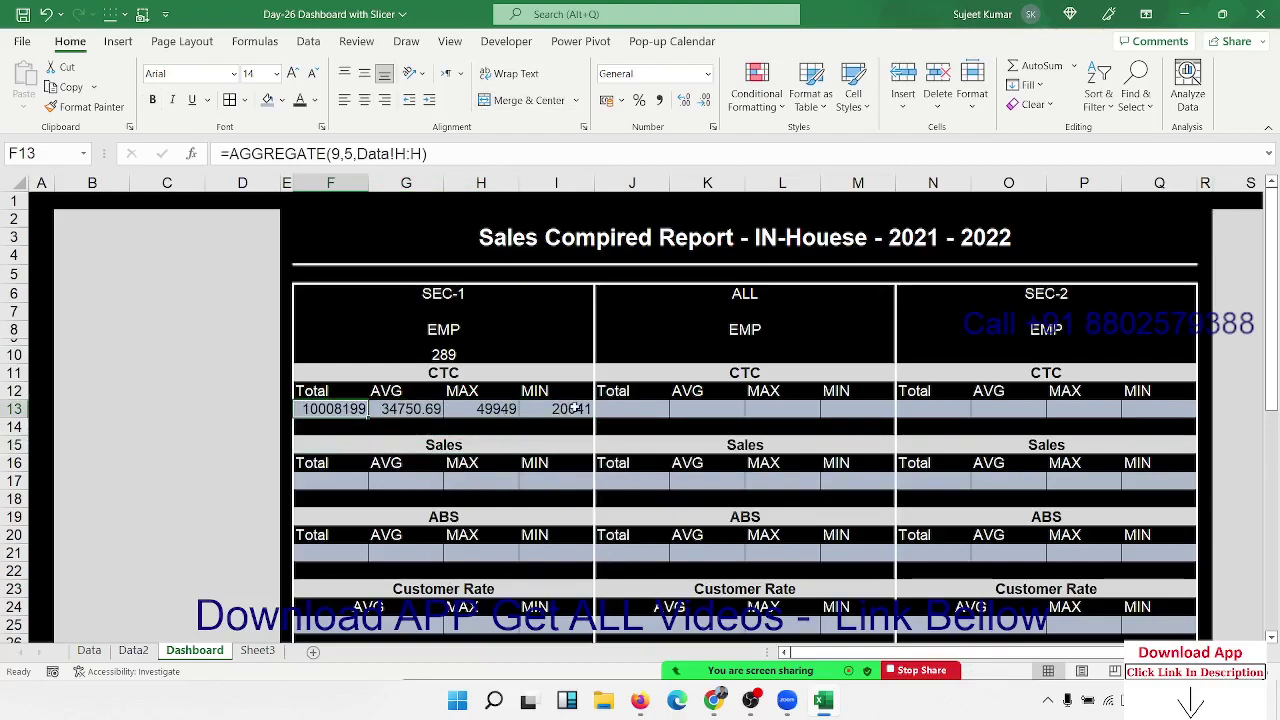
drag(541, 408, 362, 408)
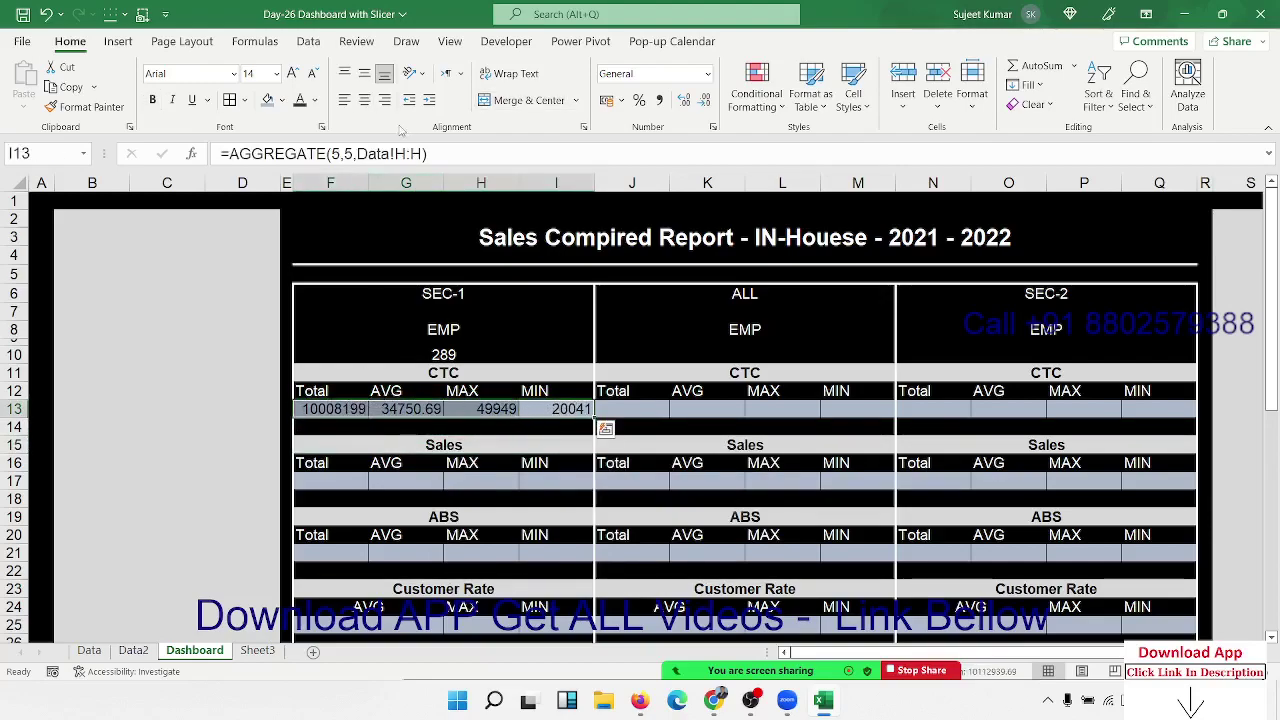
Give F13:I13 a dark navy fill with white numbers.
click(284, 101)
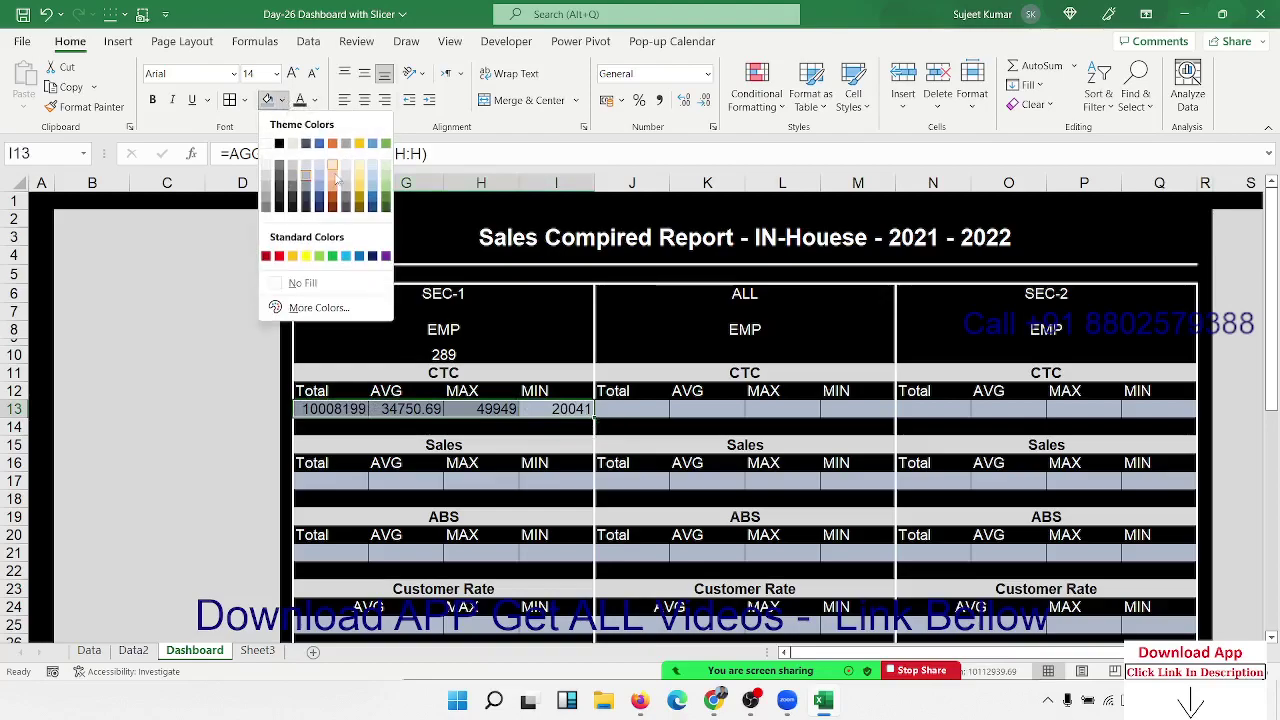
click(373, 256)
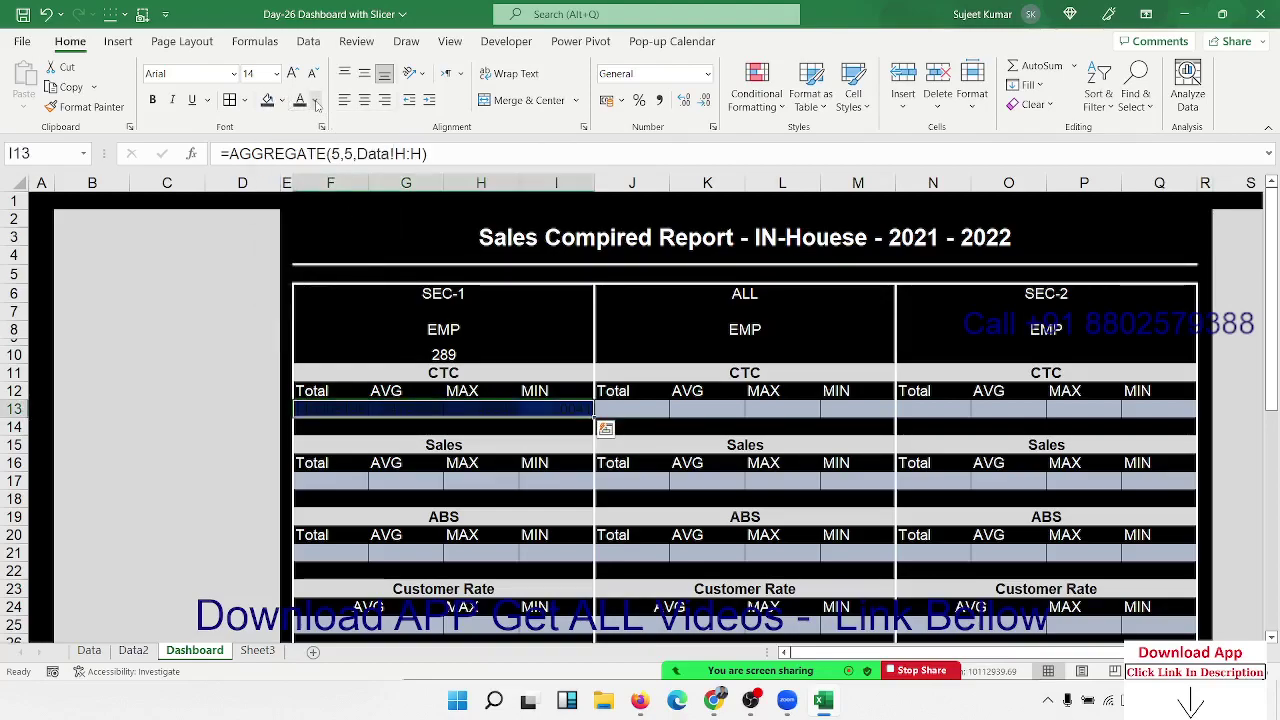
click(315, 101)
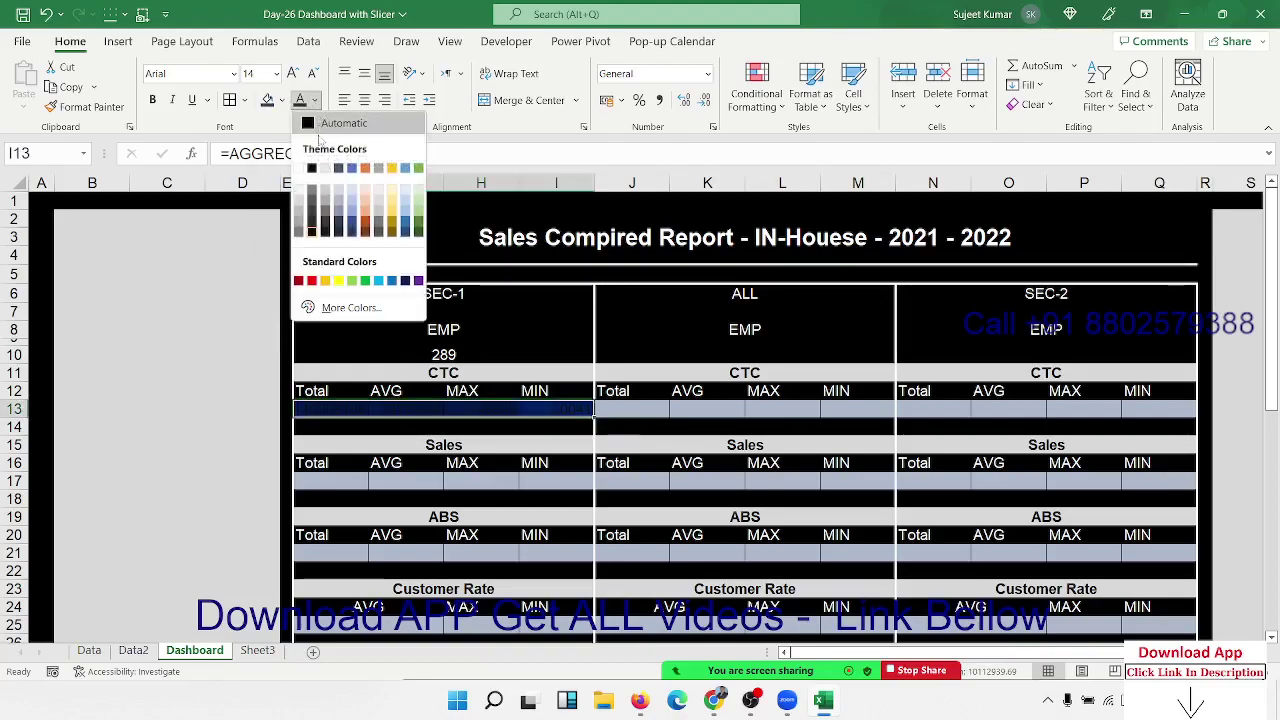
click(299, 192)
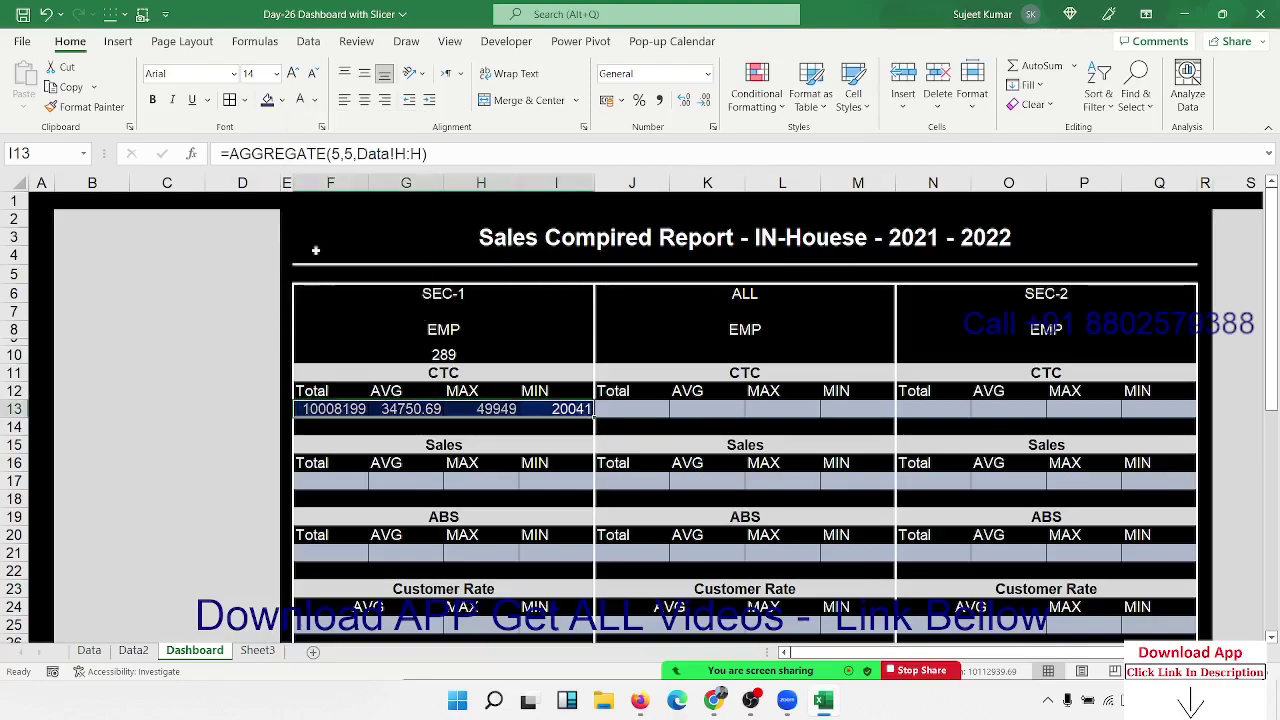
click(282, 100)
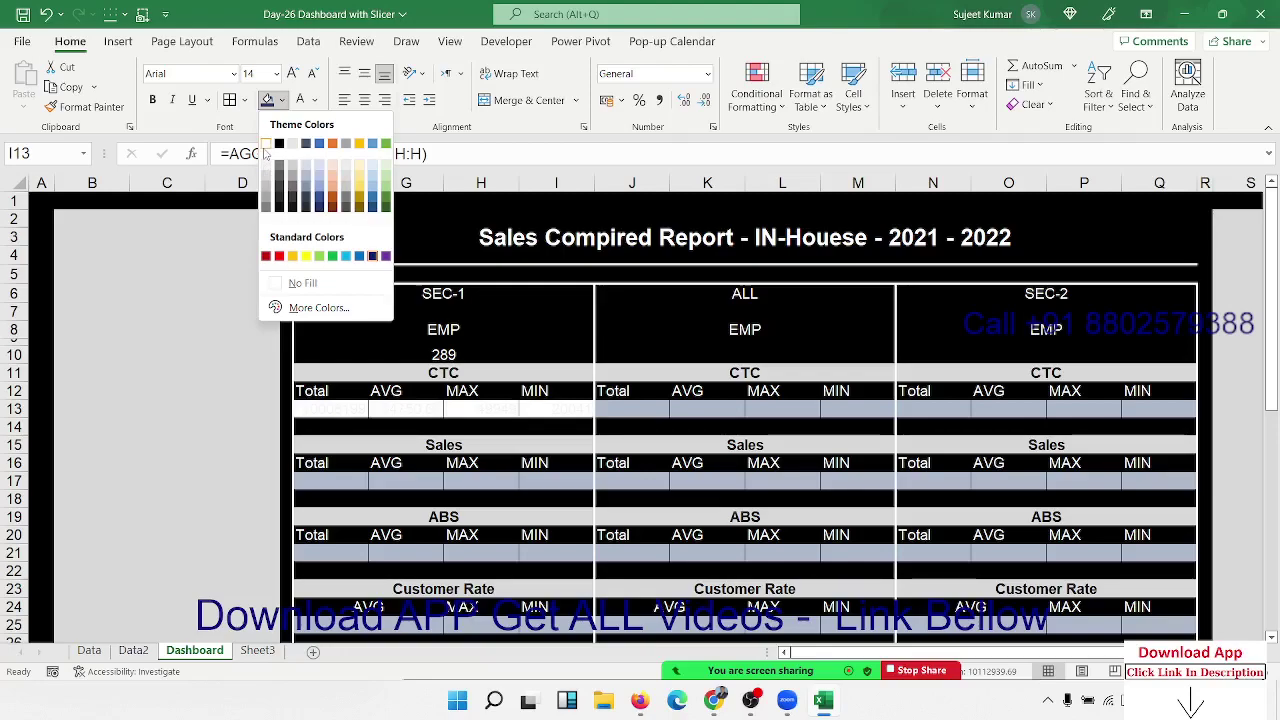
click(265, 144)
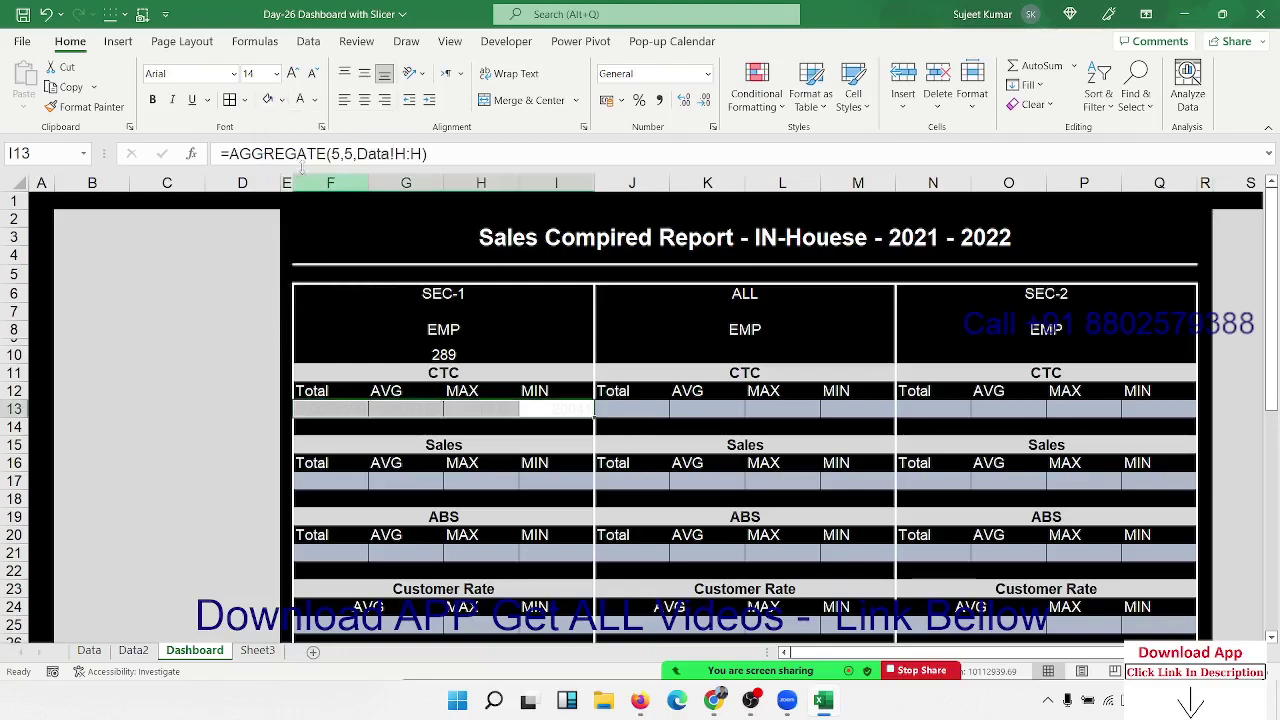
click(272, 100)
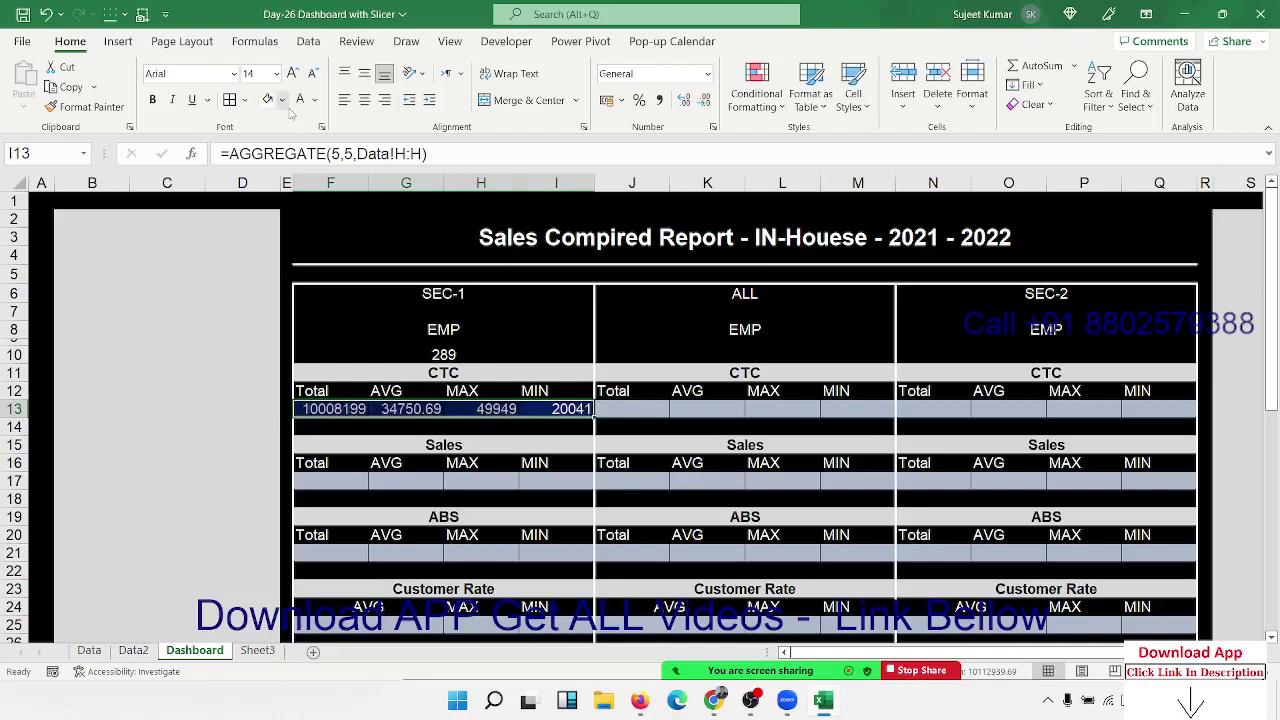
click(318, 101)
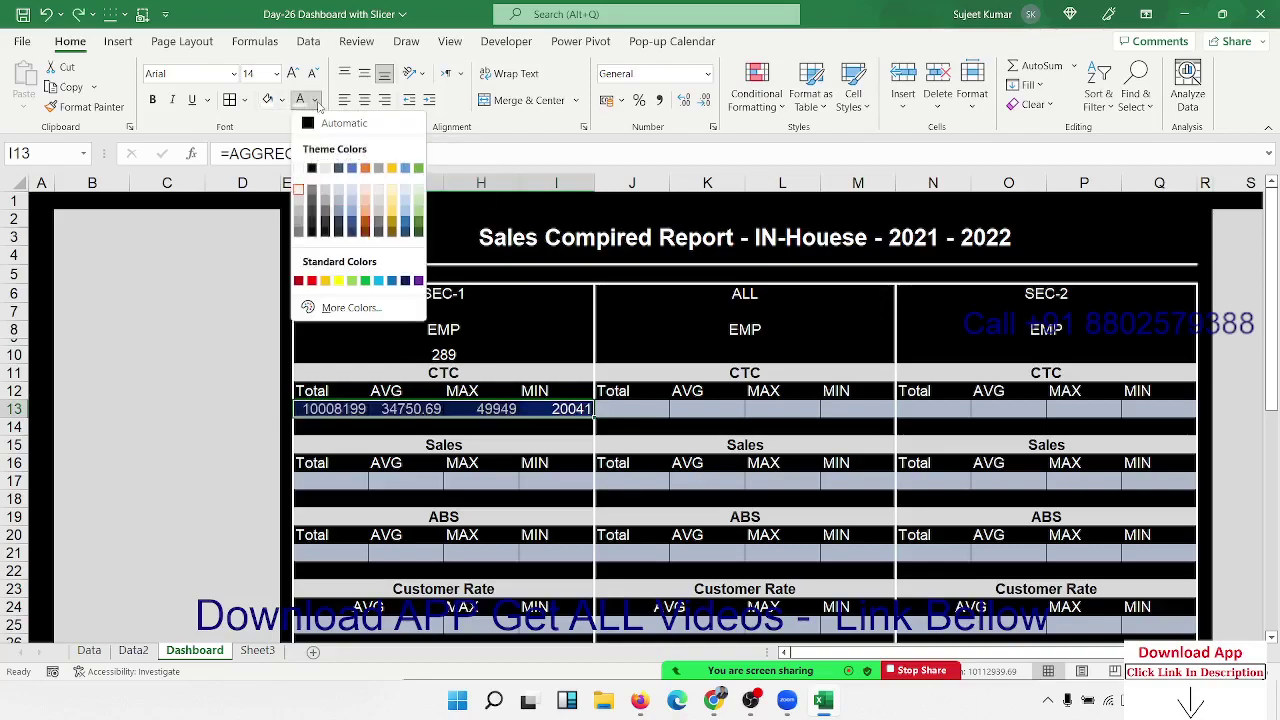
click(306, 160)
click(453, 565)
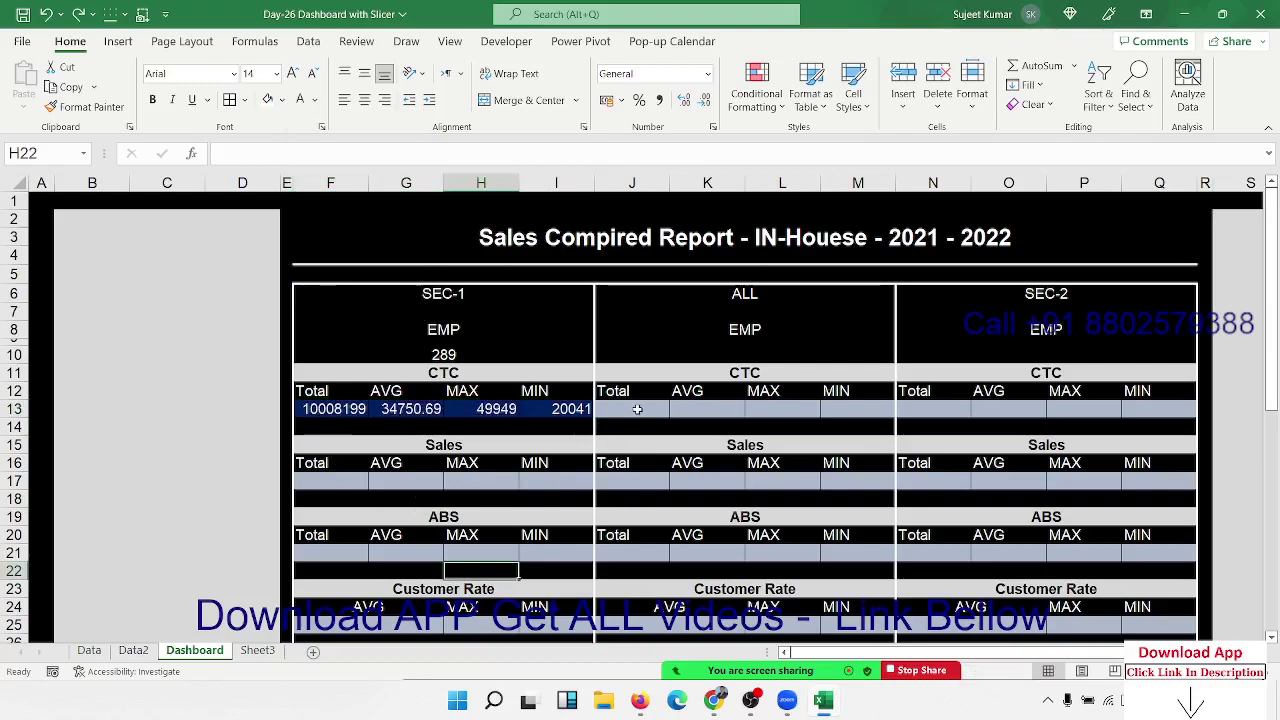
Reselect the formatted SEC-1 CTC row F13:I13.
drag(637, 409, 825, 409)
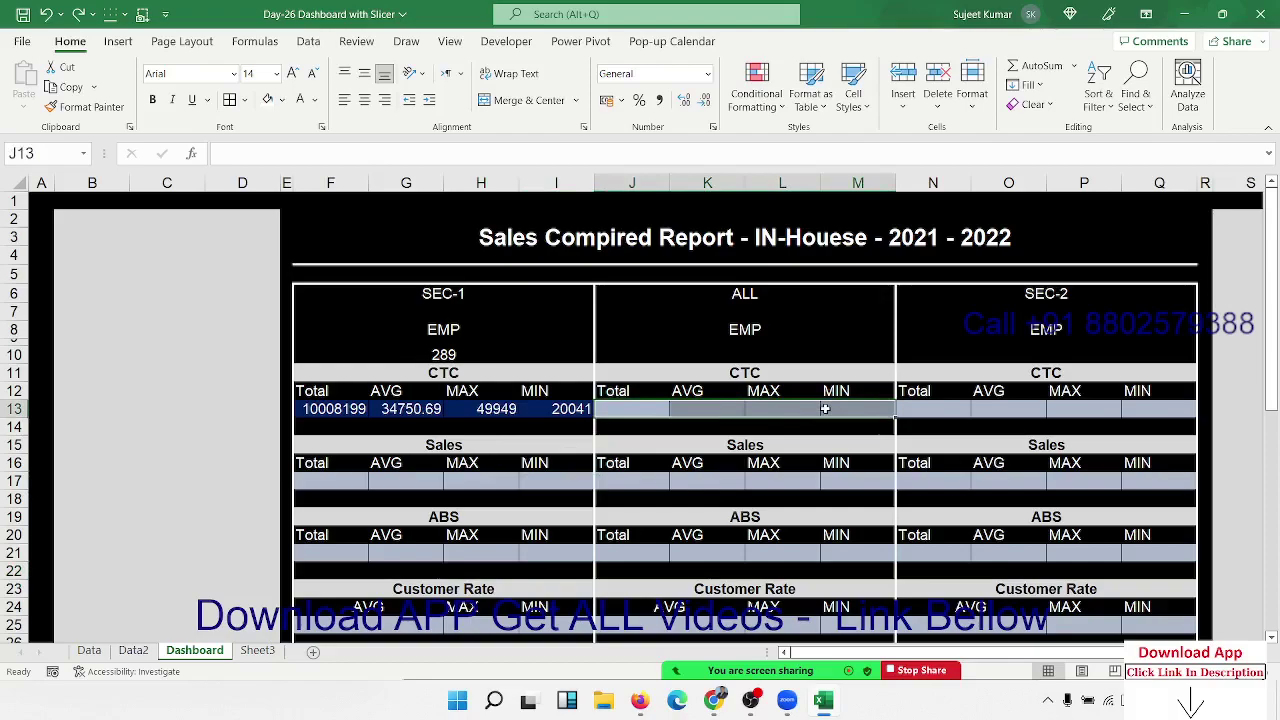
key(ctrl+z)
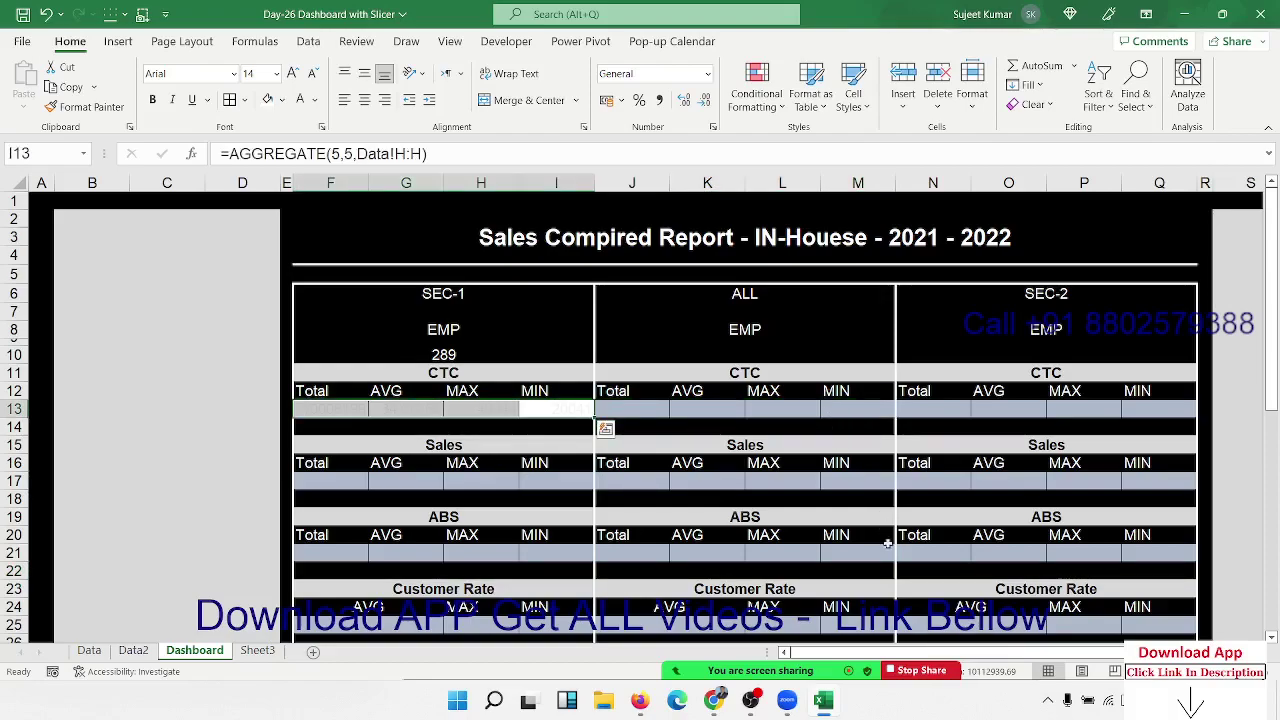
click(603, 428)
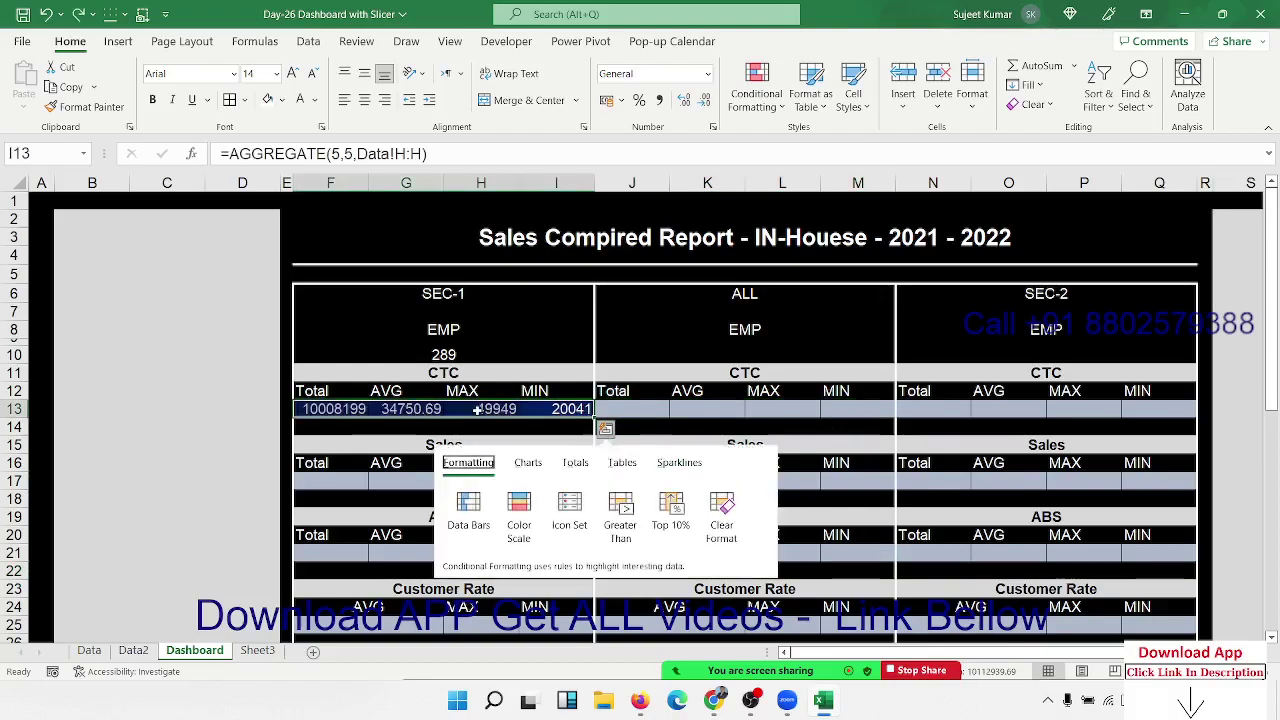
key(Escape)
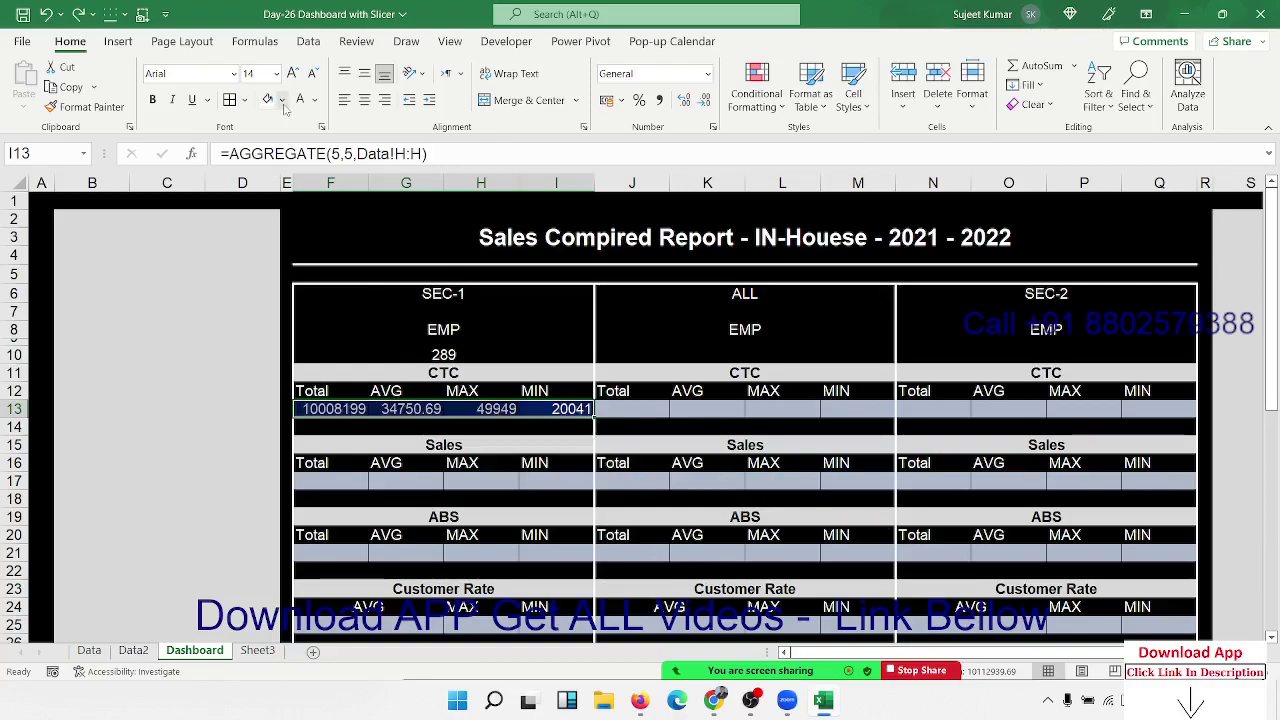
Set the F13:I13 font colour to white via Format Cells.
right_click(333, 408)
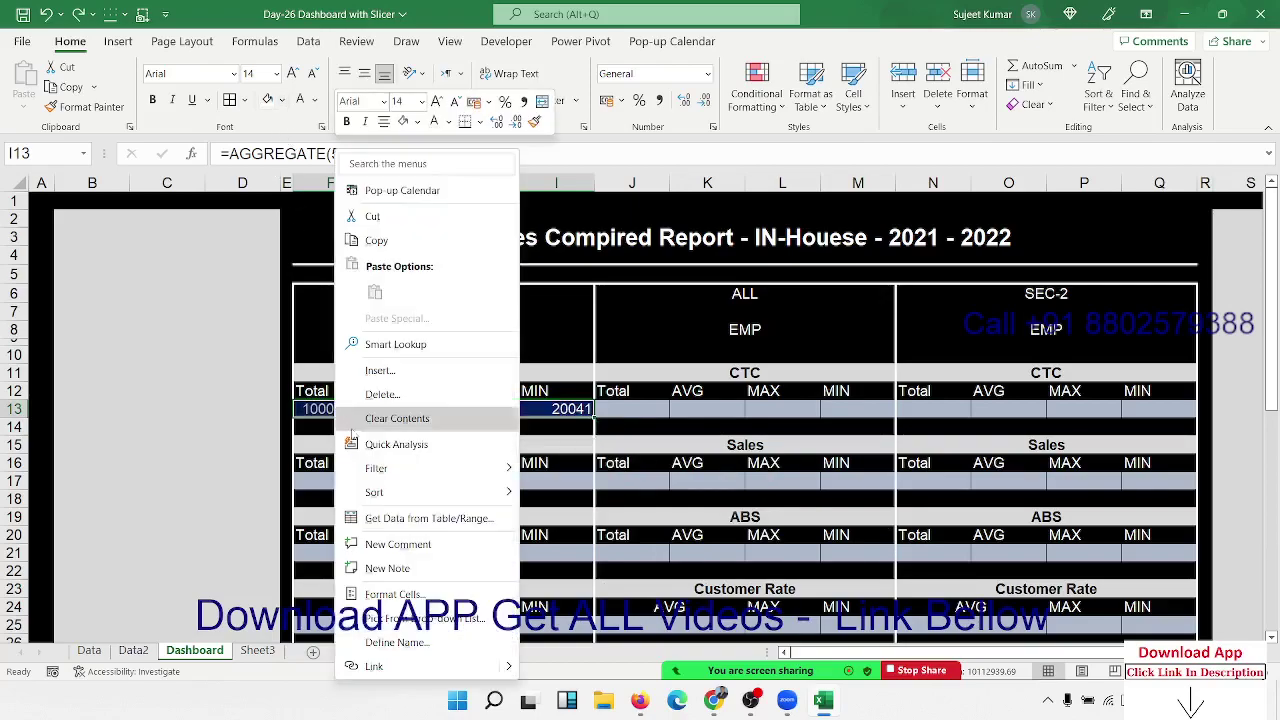
click(380, 595)
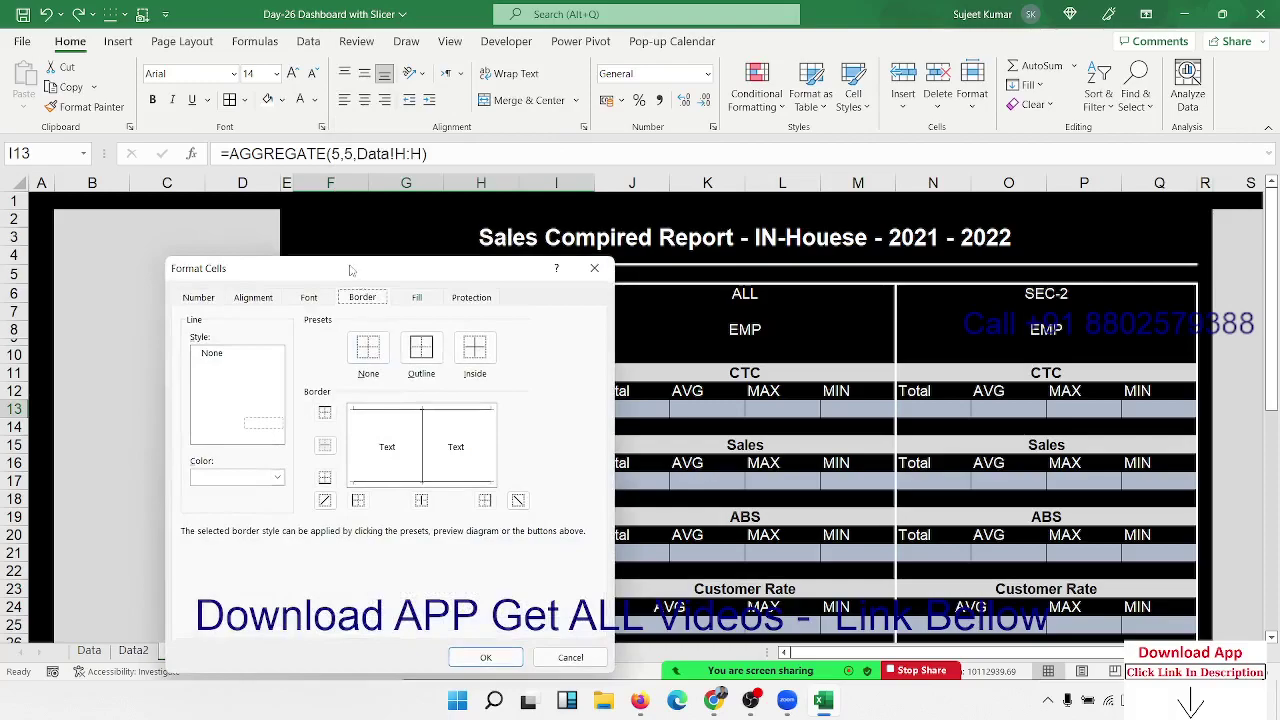
click(212, 303)
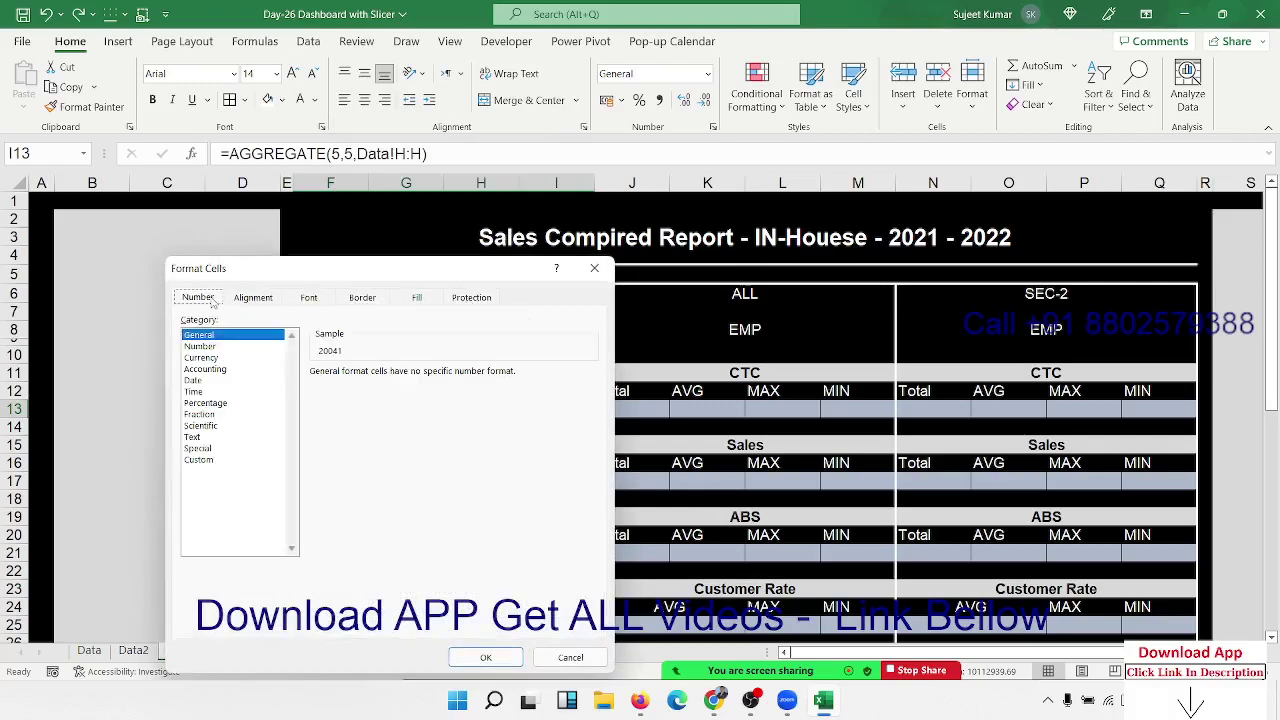
click(414, 298)
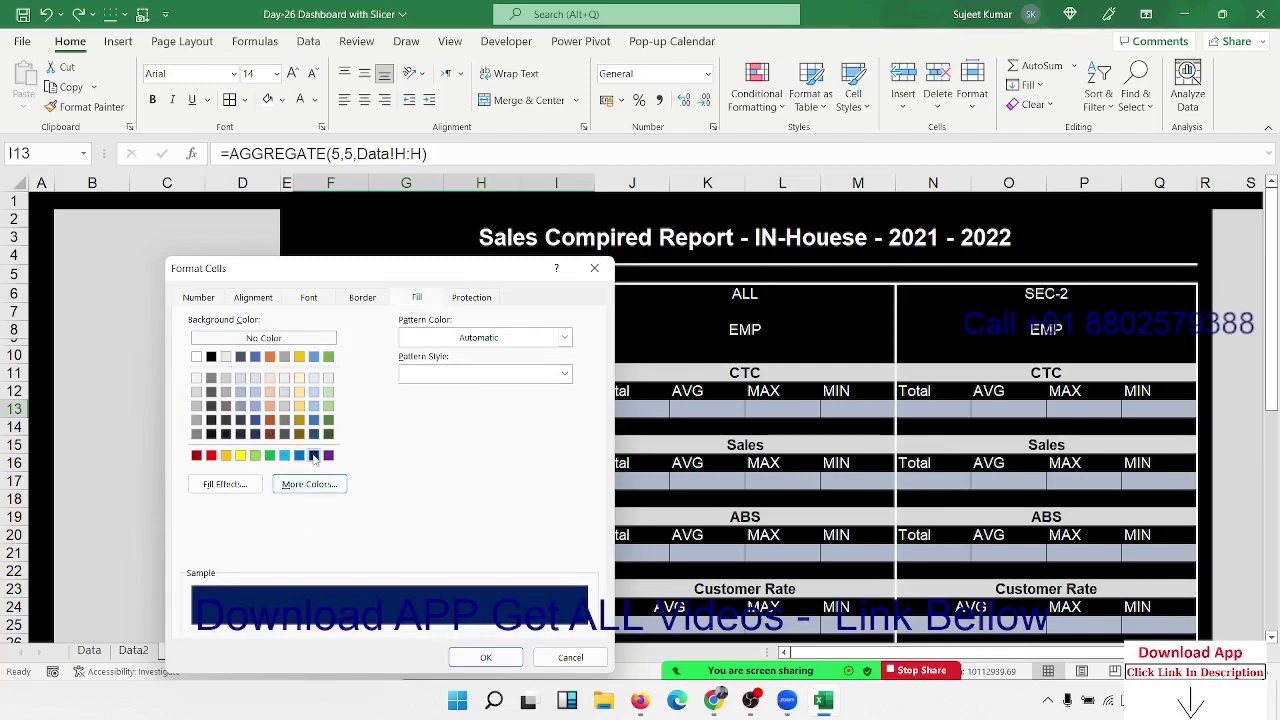
click(311, 298)
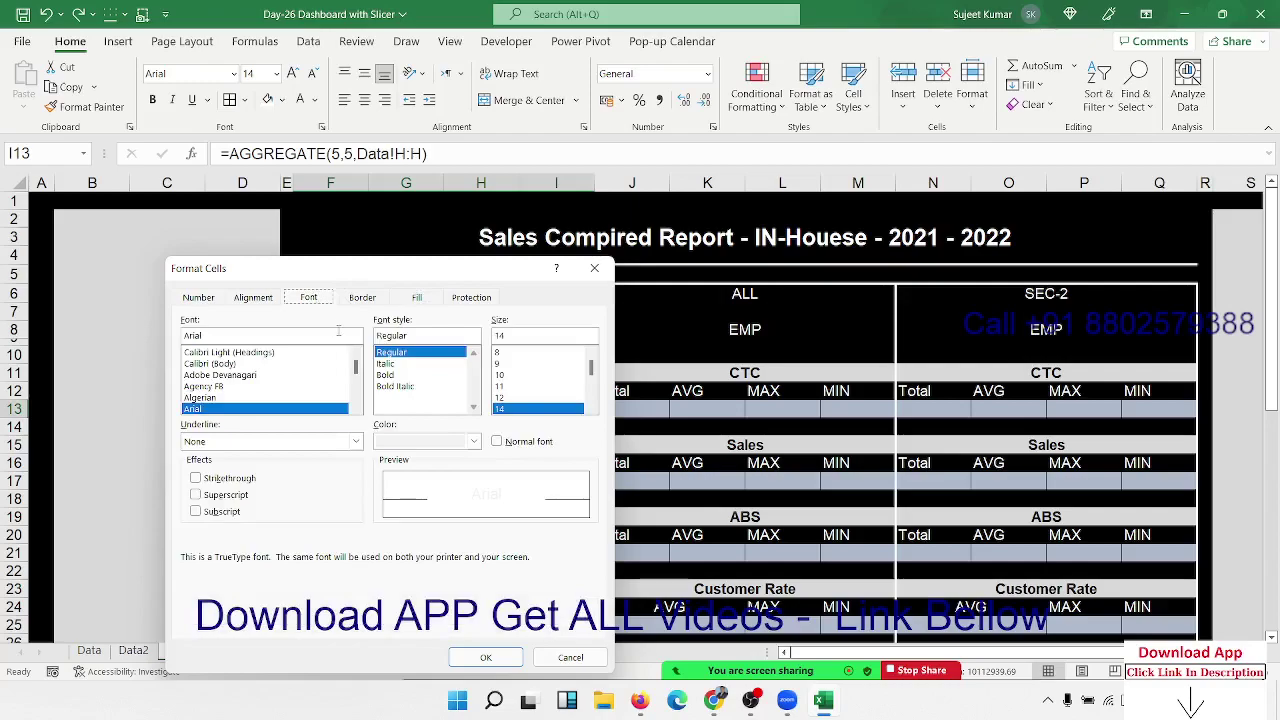
click(413, 443)
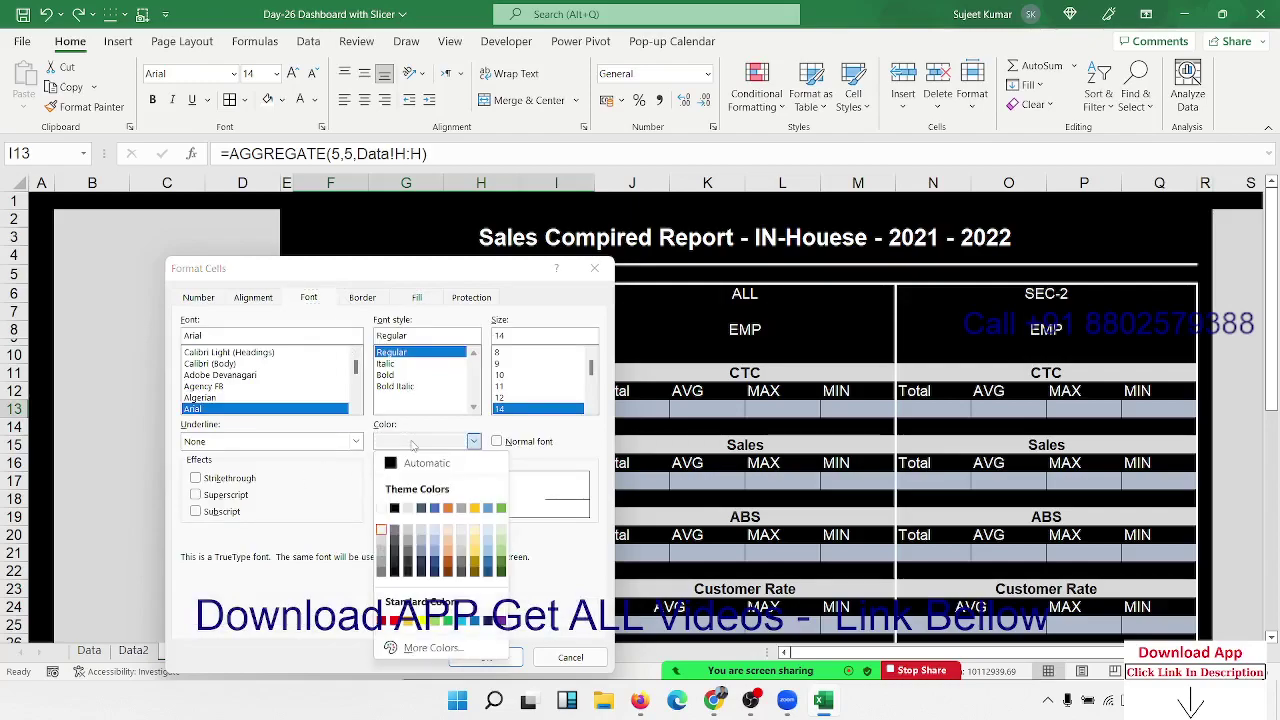
click(383, 510)
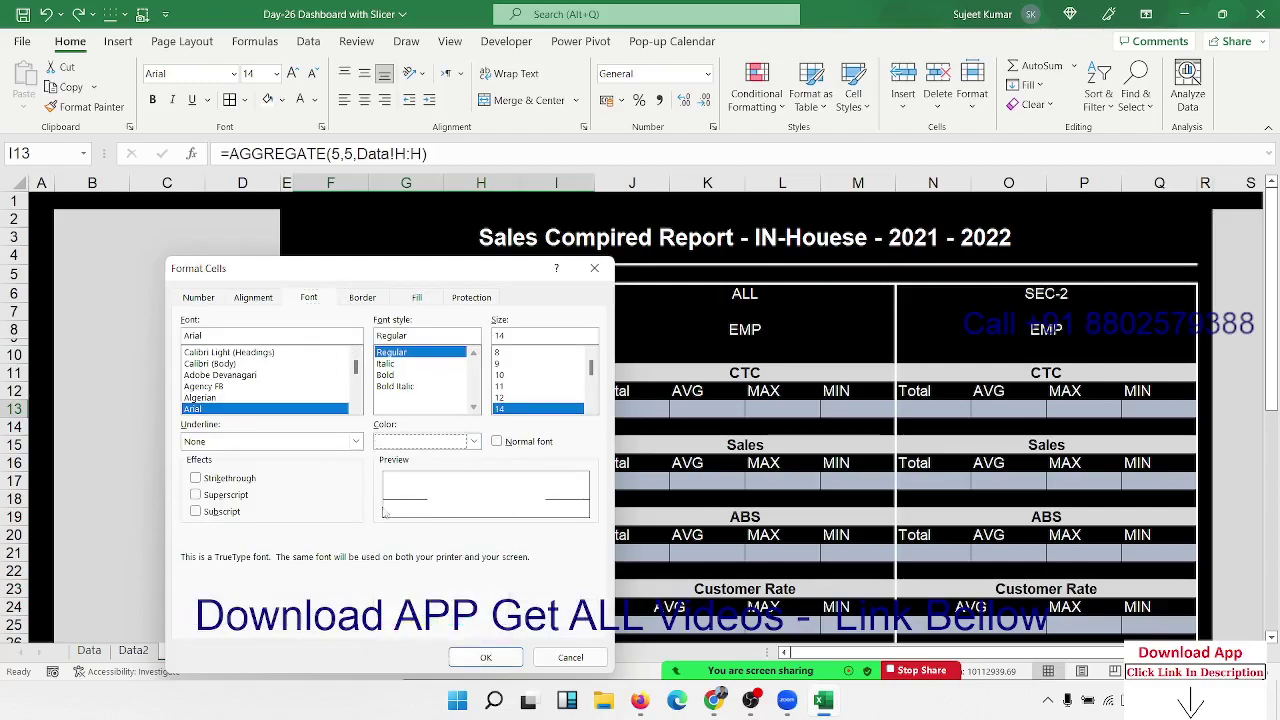
click(487, 658)
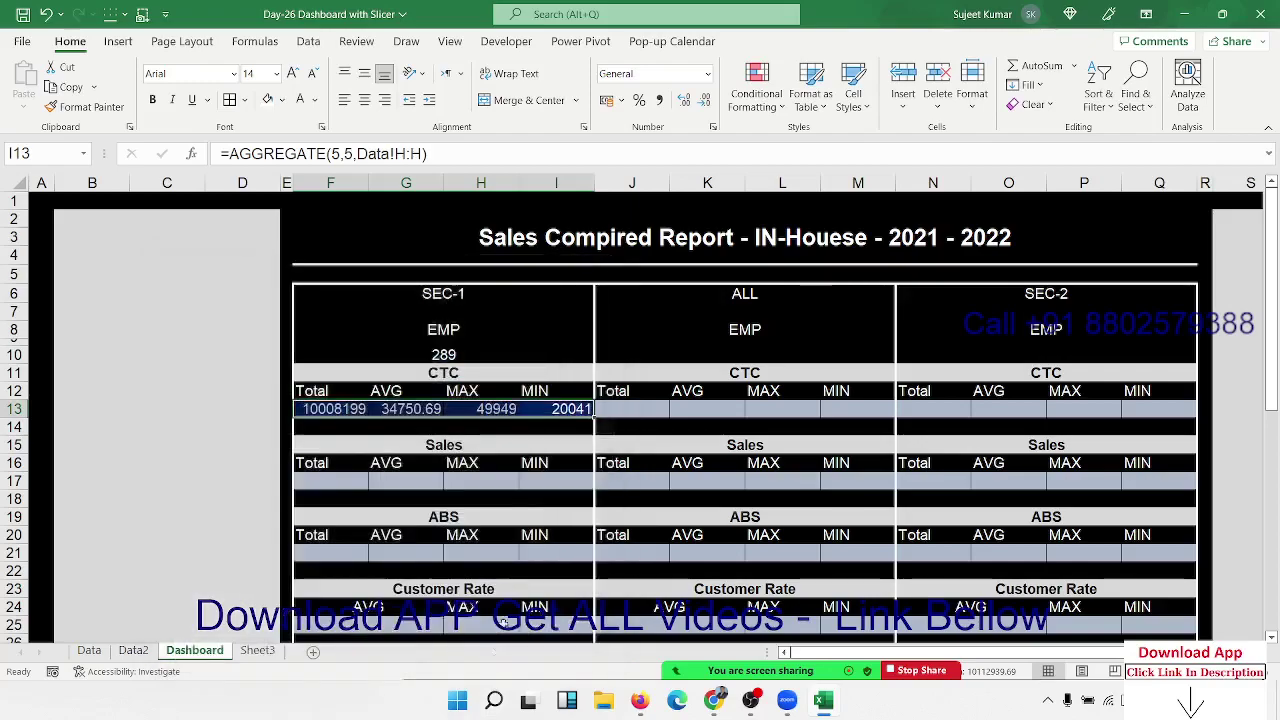
Fill the ALL and SEC-2 CTC data cells J13:M13 and N13:Q13 dark blue.
click(607, 421)
drag(607, 410, 840, 410)
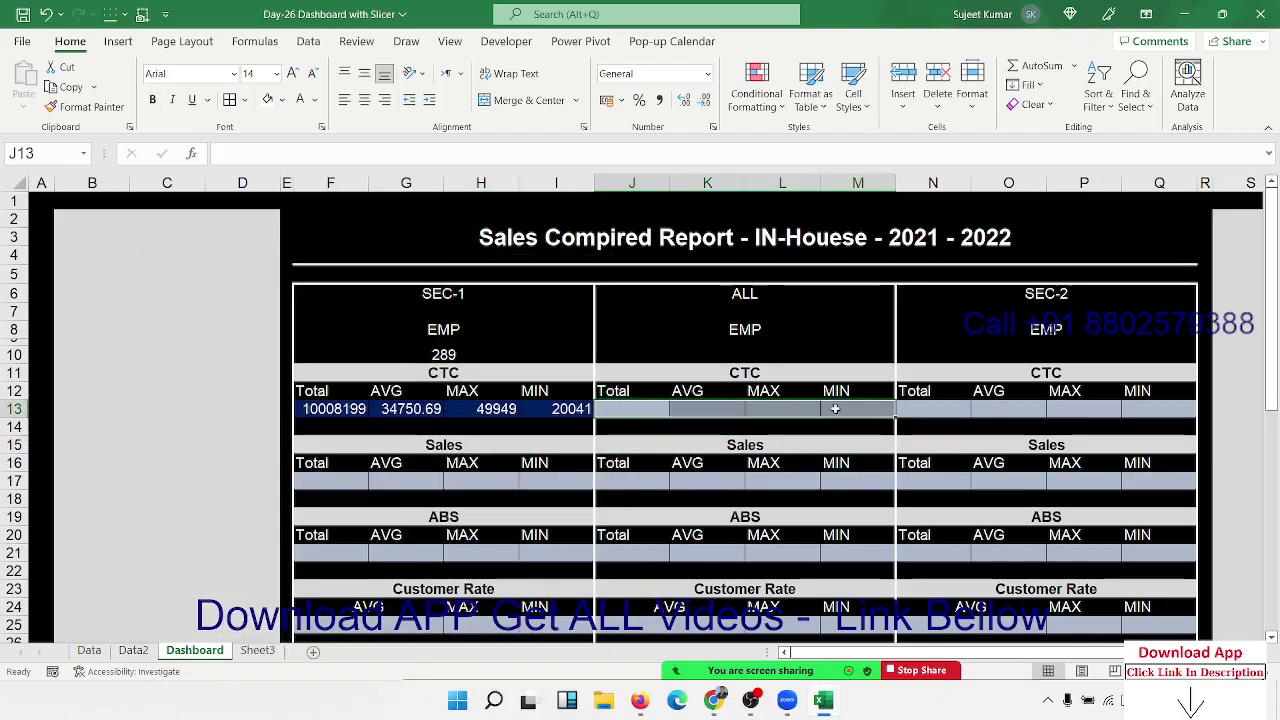
key(F4)
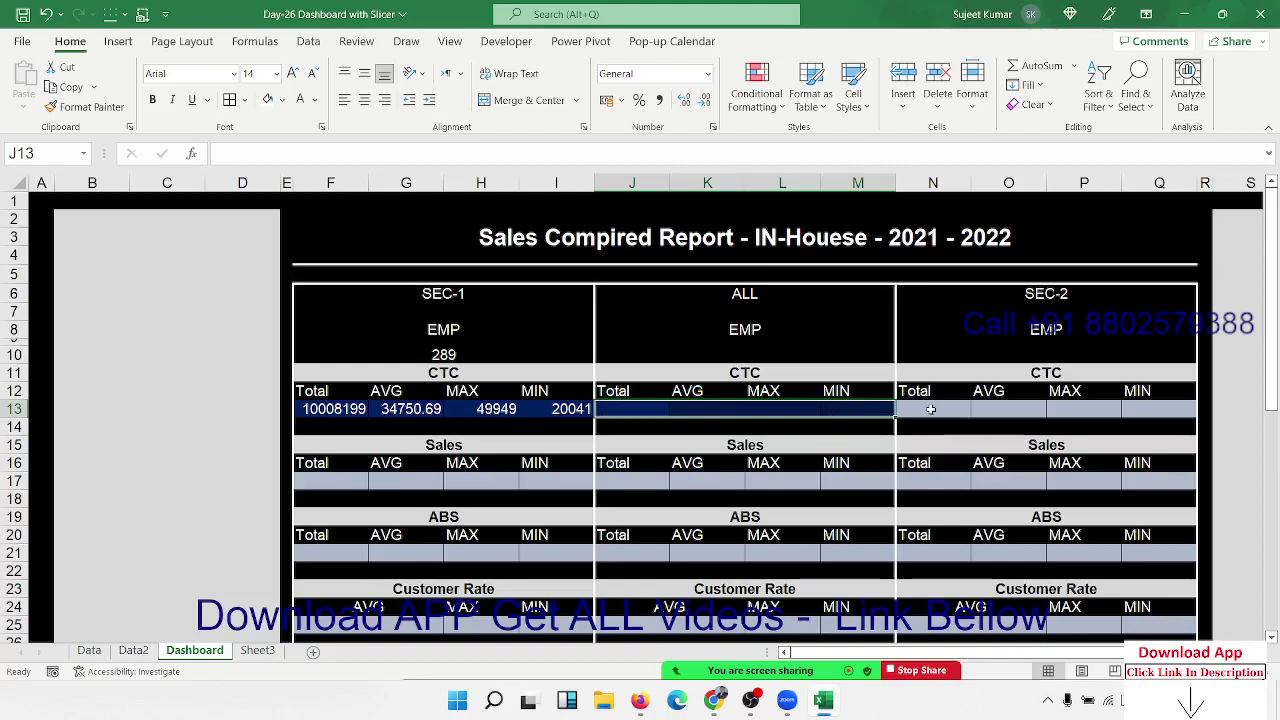
drag(930, 409, 1139, 405)
key(F4)
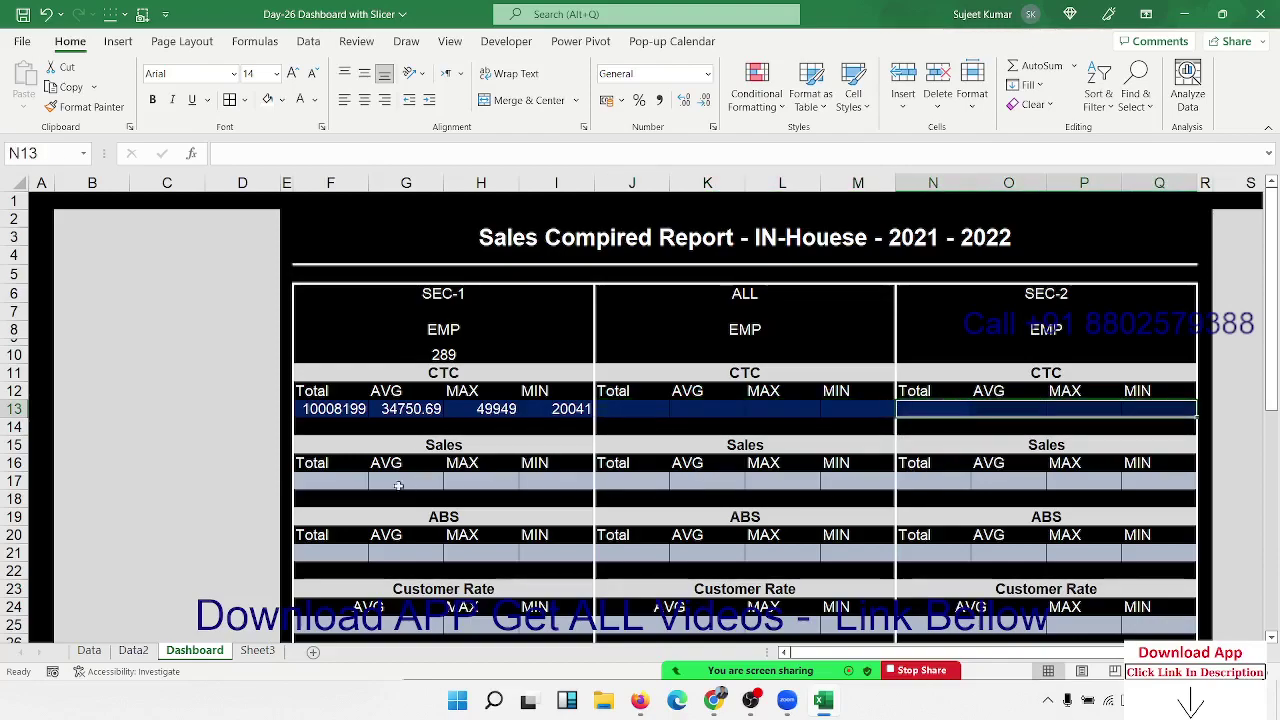
Fill the Sales data row F17:Q17 dark blue across SEC-1, ALL and SEC-2.
drag(350, 480, 525, 479)
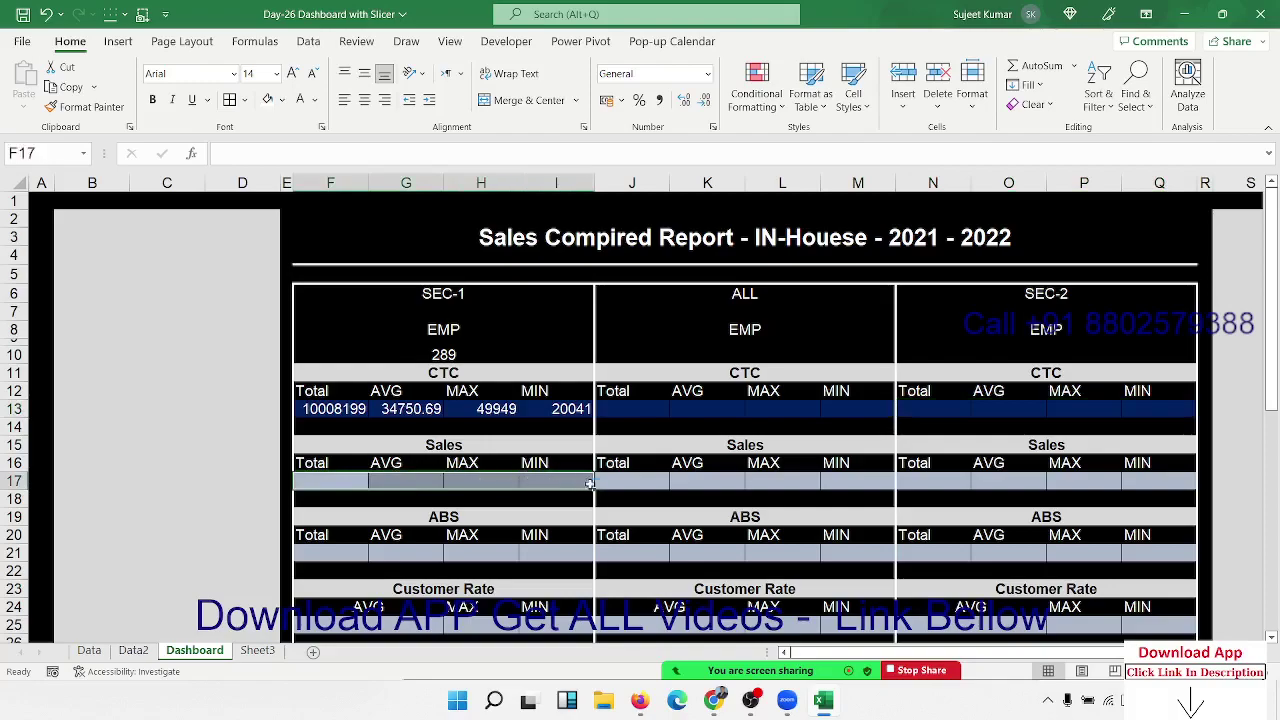
key(F4)
drag(612, 481, 842, 481)
key(F4)
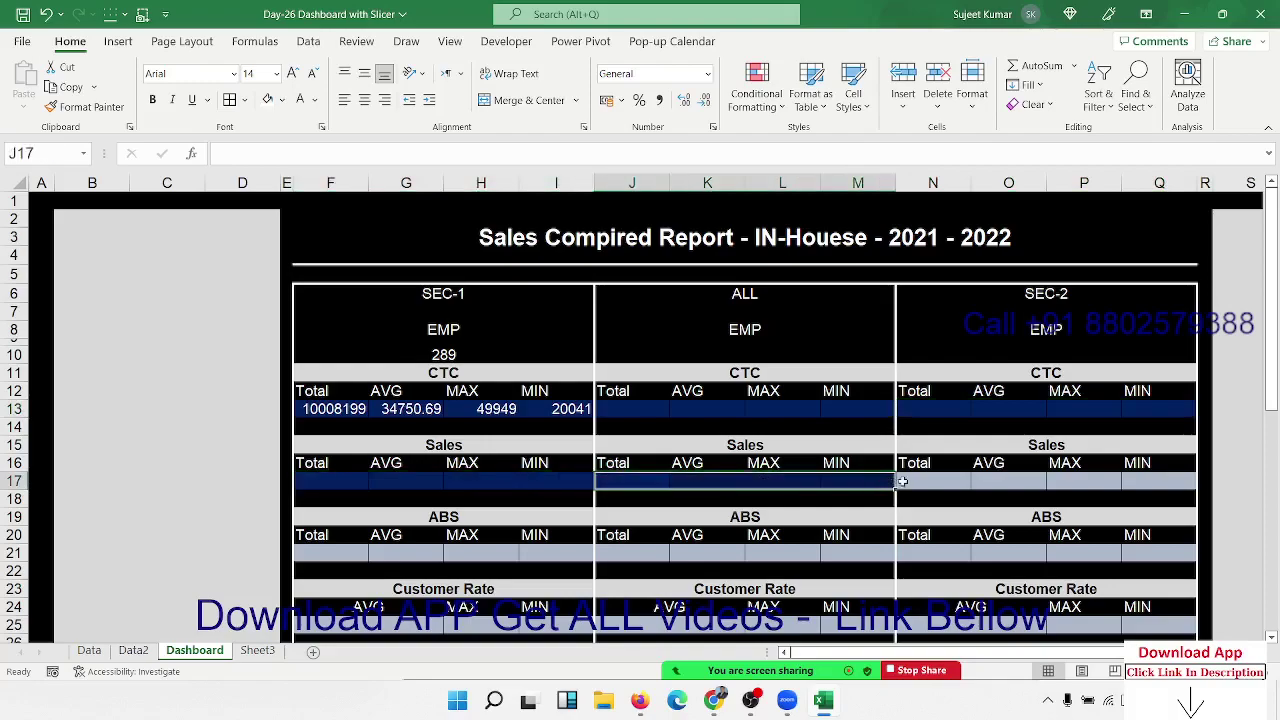
drag(930, 481, 1139, 482)
key(F4)
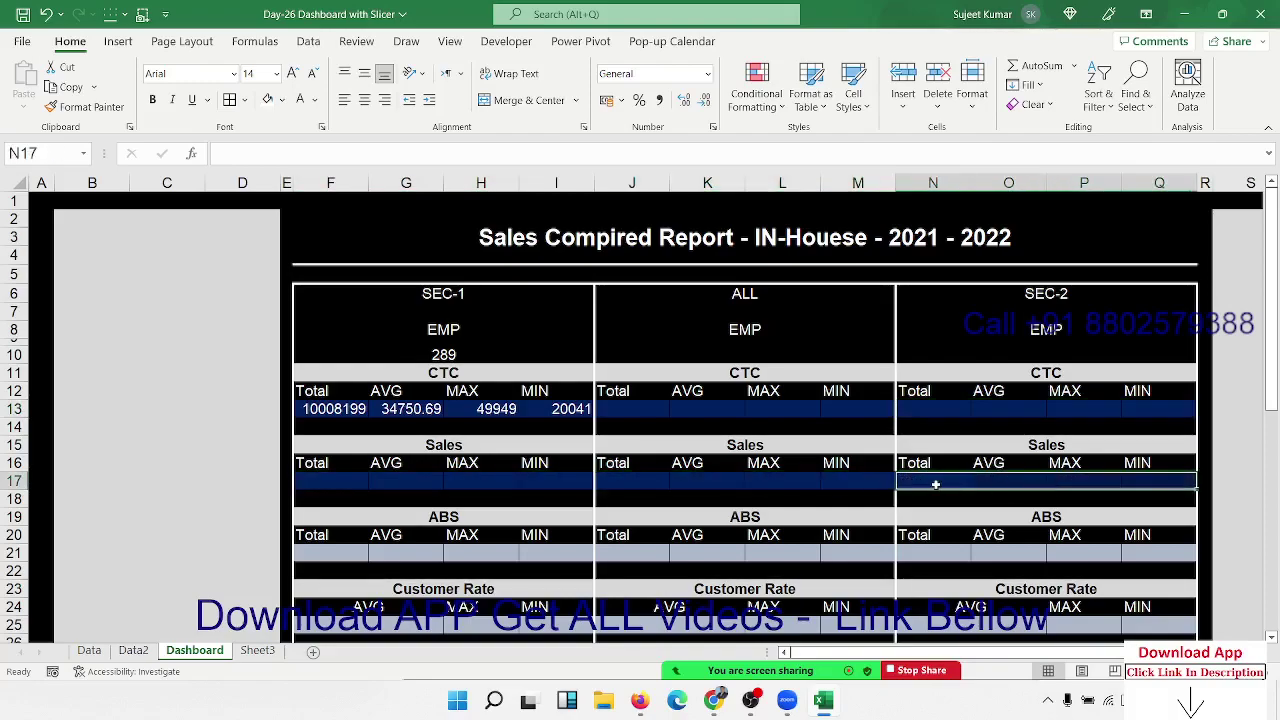
Fill the ABS data row F21:Q21 dark blue across all three panels.
scroll(881, 473, down, 3)
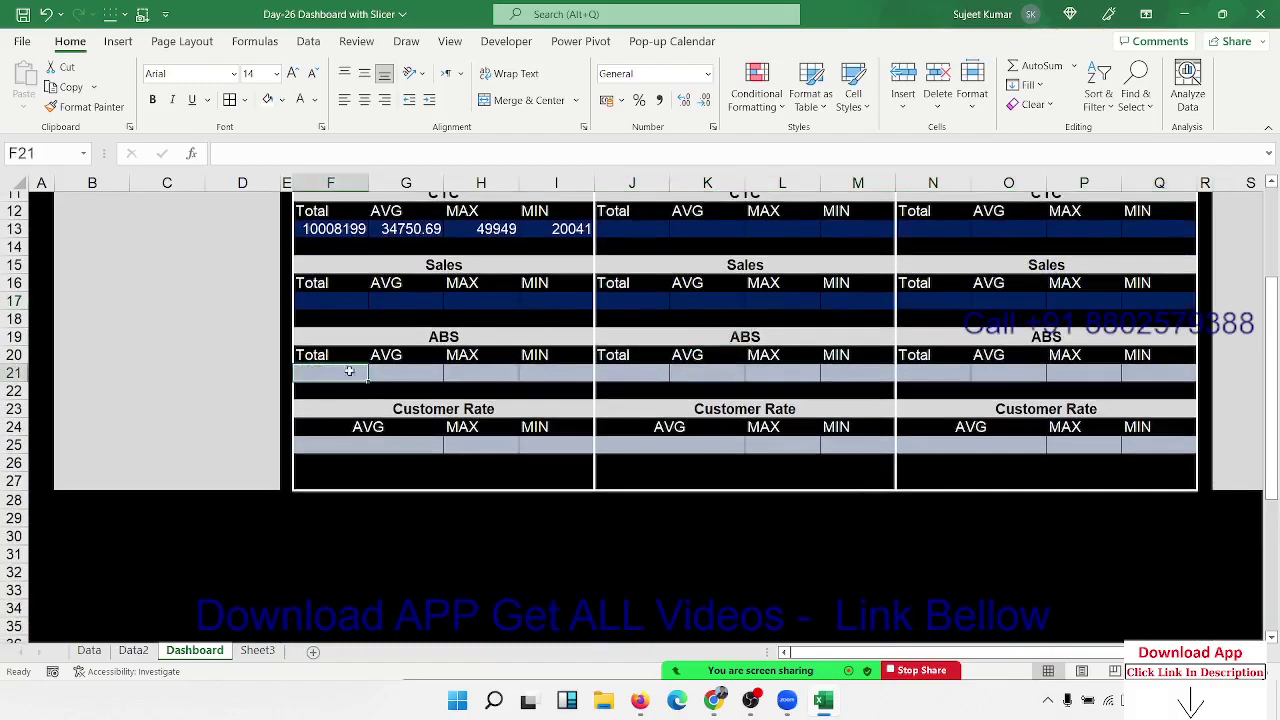
drag(313, 368, 531, 370)
key(F4)
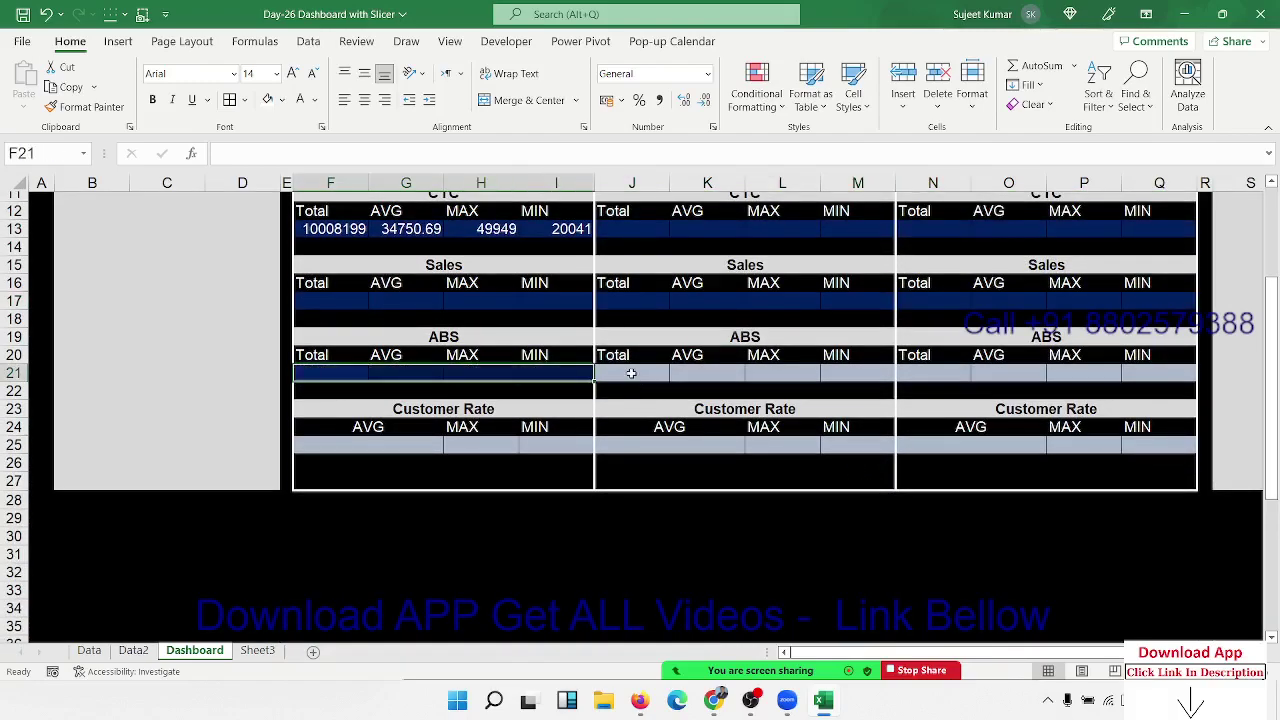
drag(631, 373, 843, 371)
key(F4)
click(947, 377)
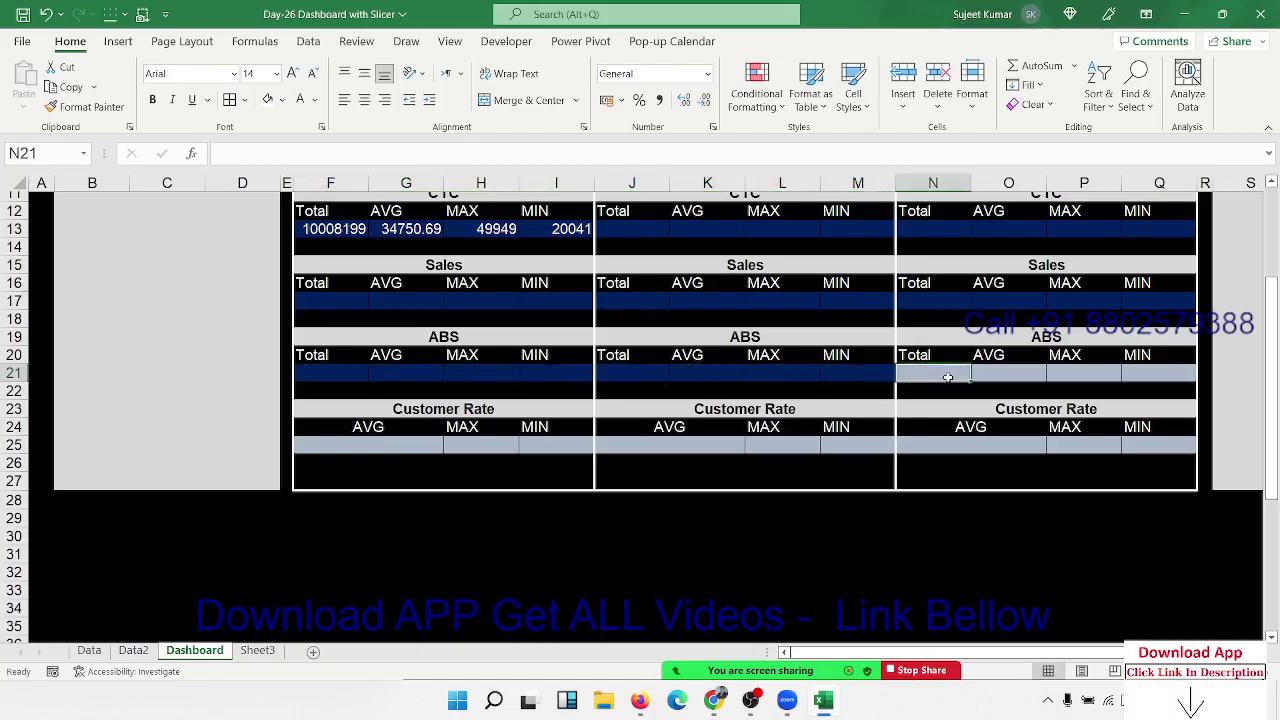
drag(947, 377, 1150, 375)
key(F4)
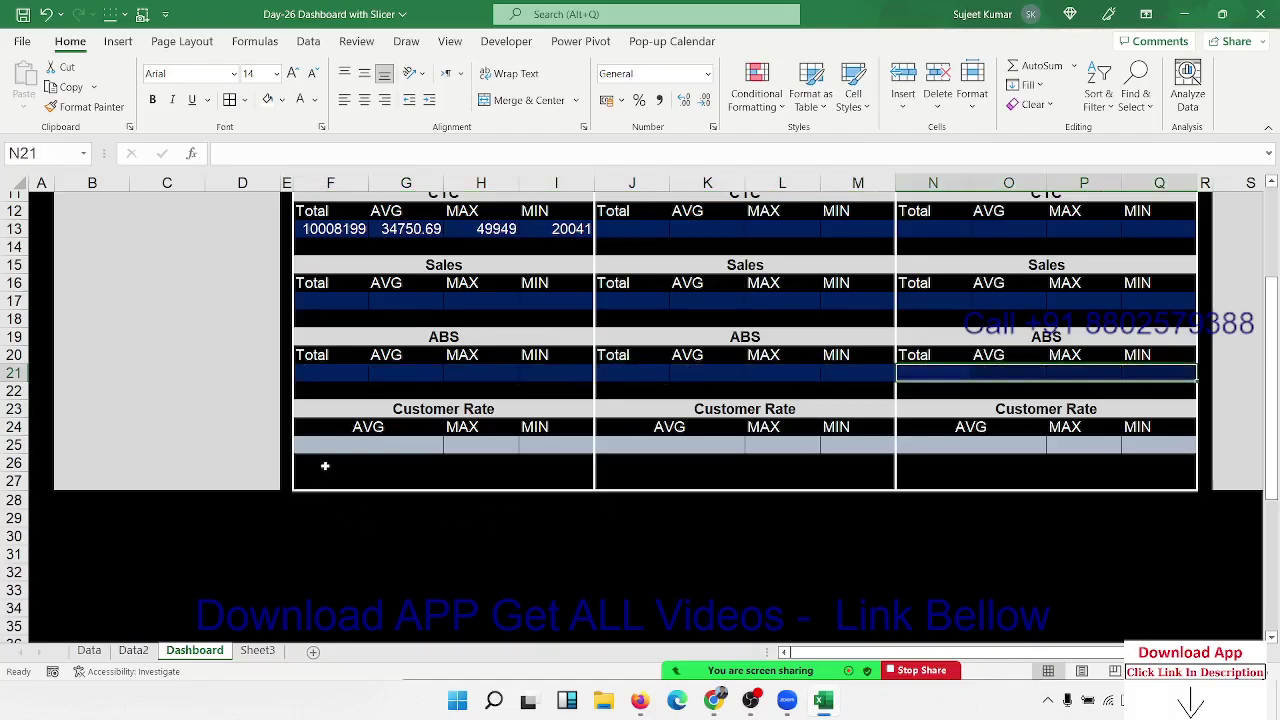
Fill the Customer Rate data row in row 25 dark blue across all panels.
drag(316, 452, 843, 448)
key(F4)
key(F4)
drag(947, 447, 1160, 447)
key(F4)
scroll(700, 480, up, 4)
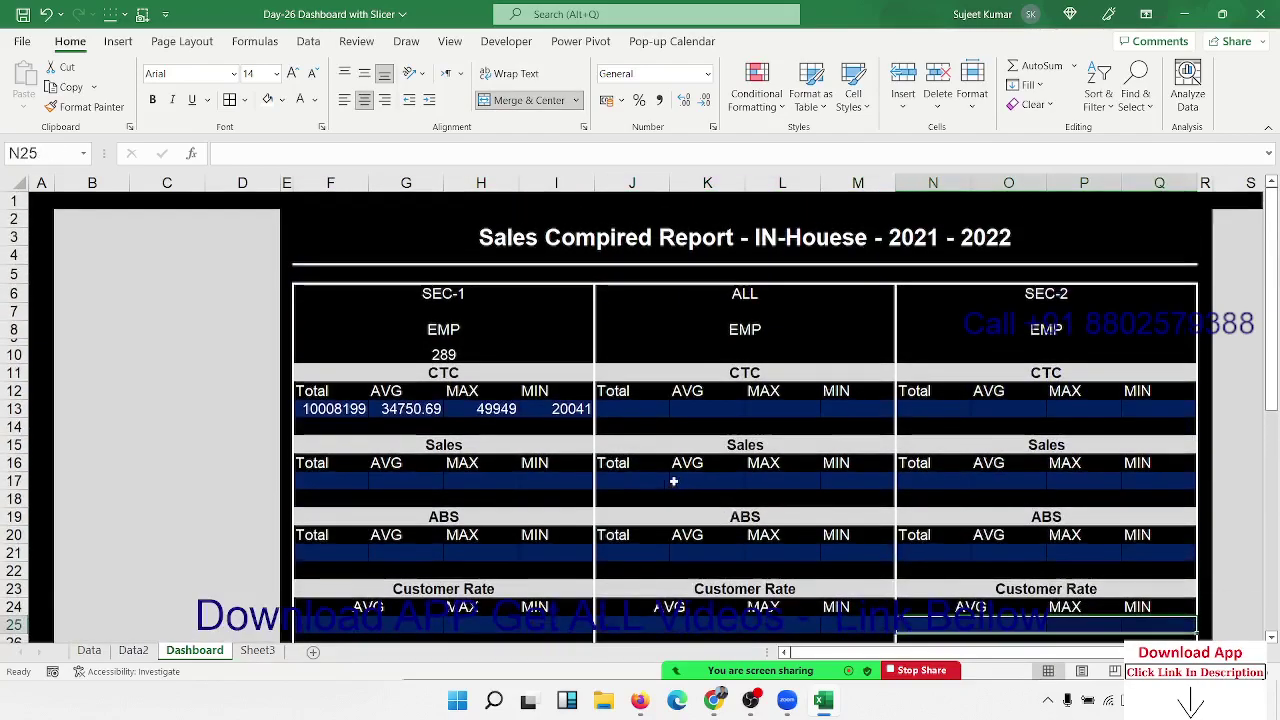
Copy the CTC AGGREGATE formulas from F13:I13 into the SEC-1 Sales row F17:I17.
click(327, 408)
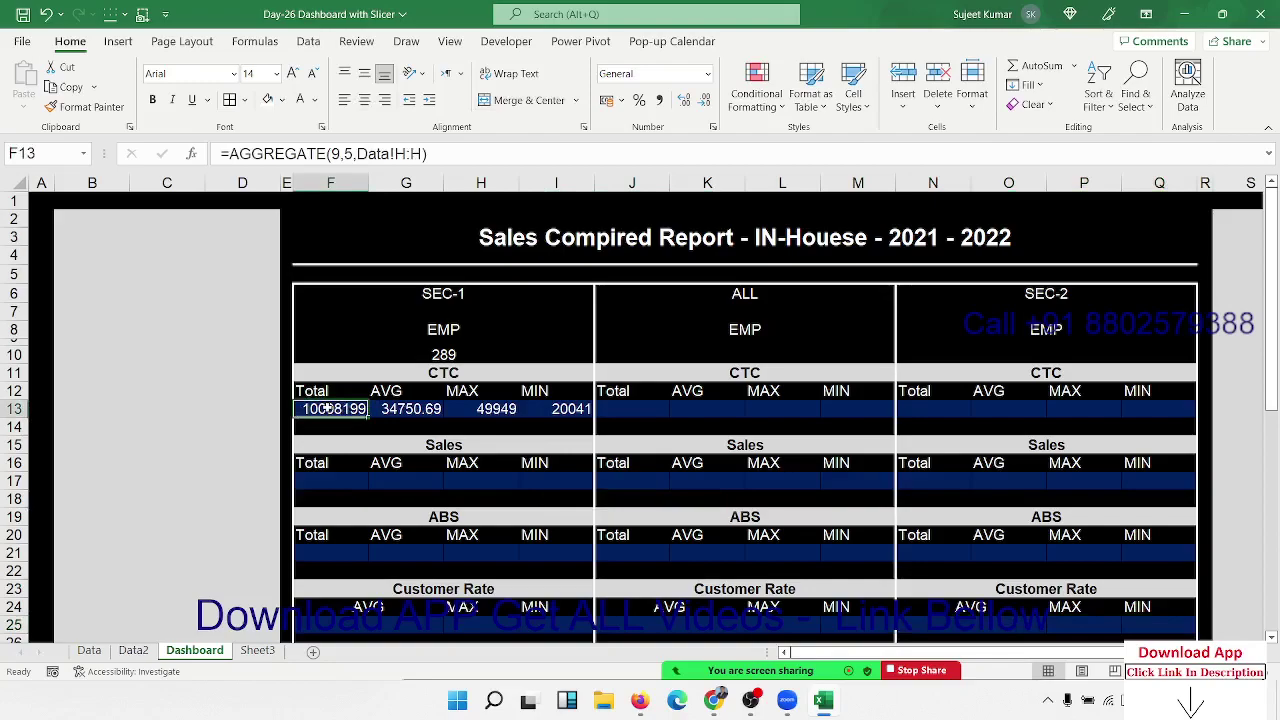
click(320, 485)
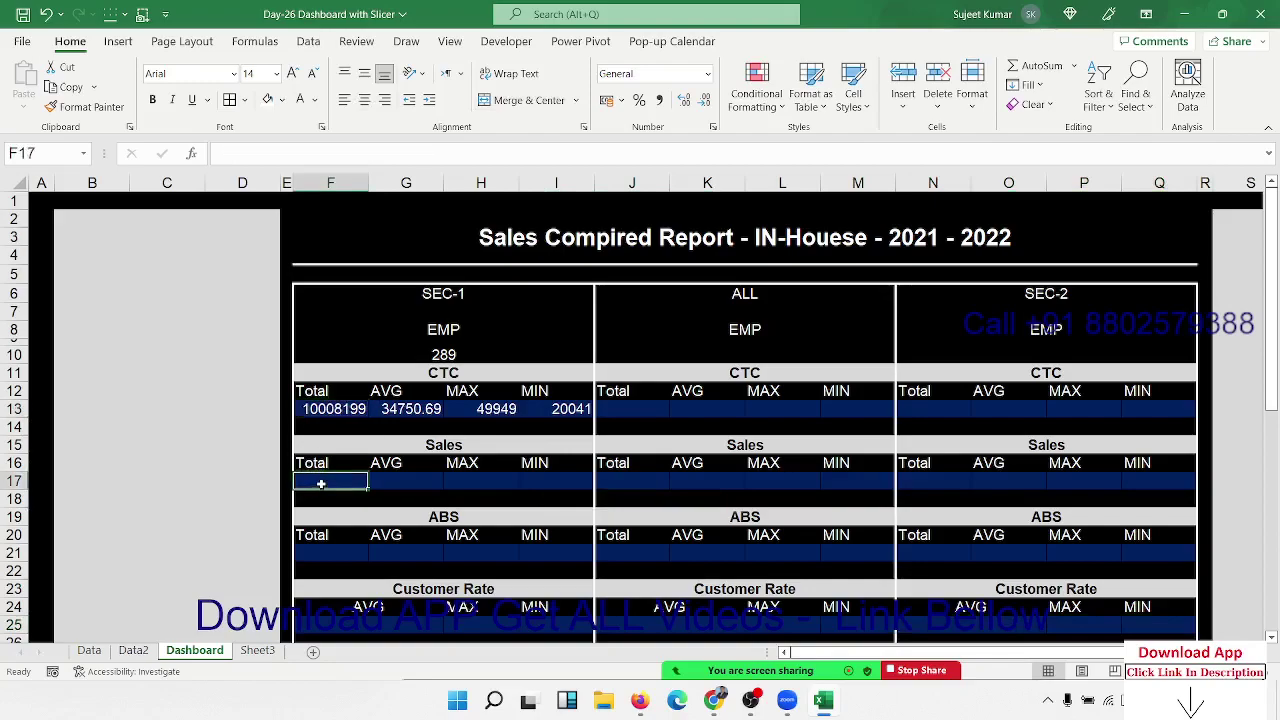
key(Up)
key(Up)
key(Up)
key(Up)
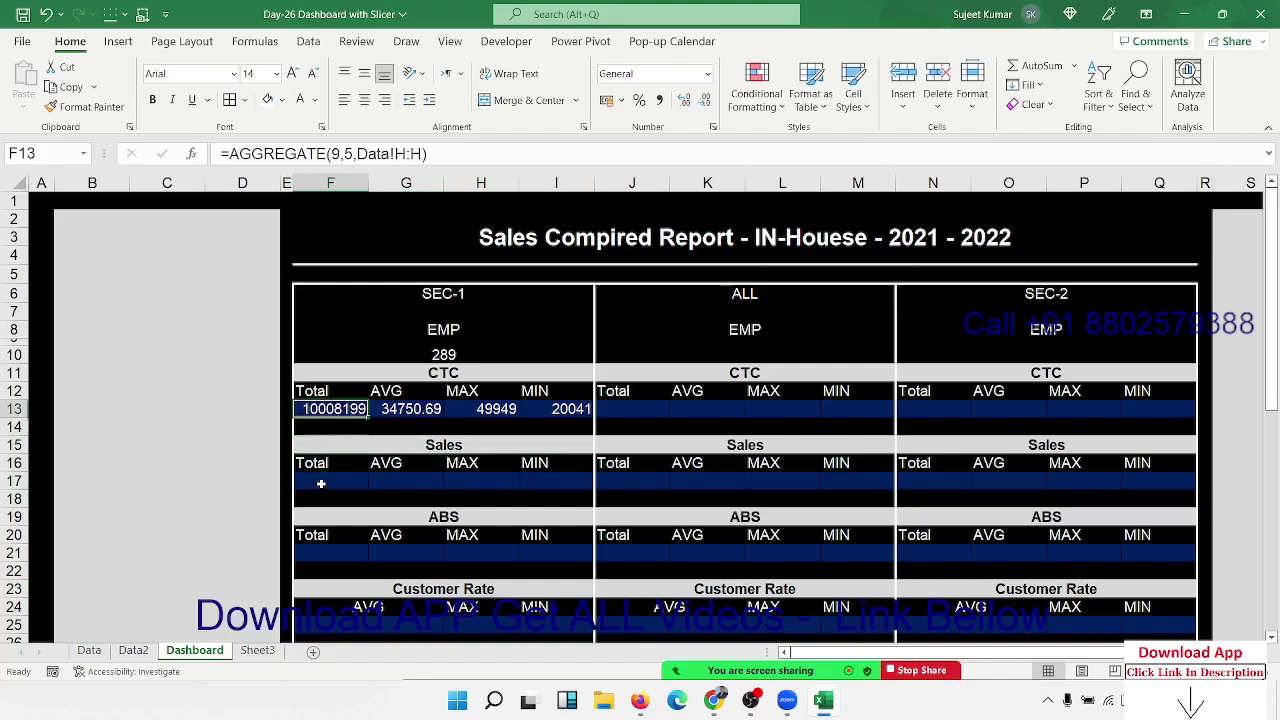
key(shift+Right)
key(shift+Right)
key(shift+Right)
key(ctrl+c)
key(Down)
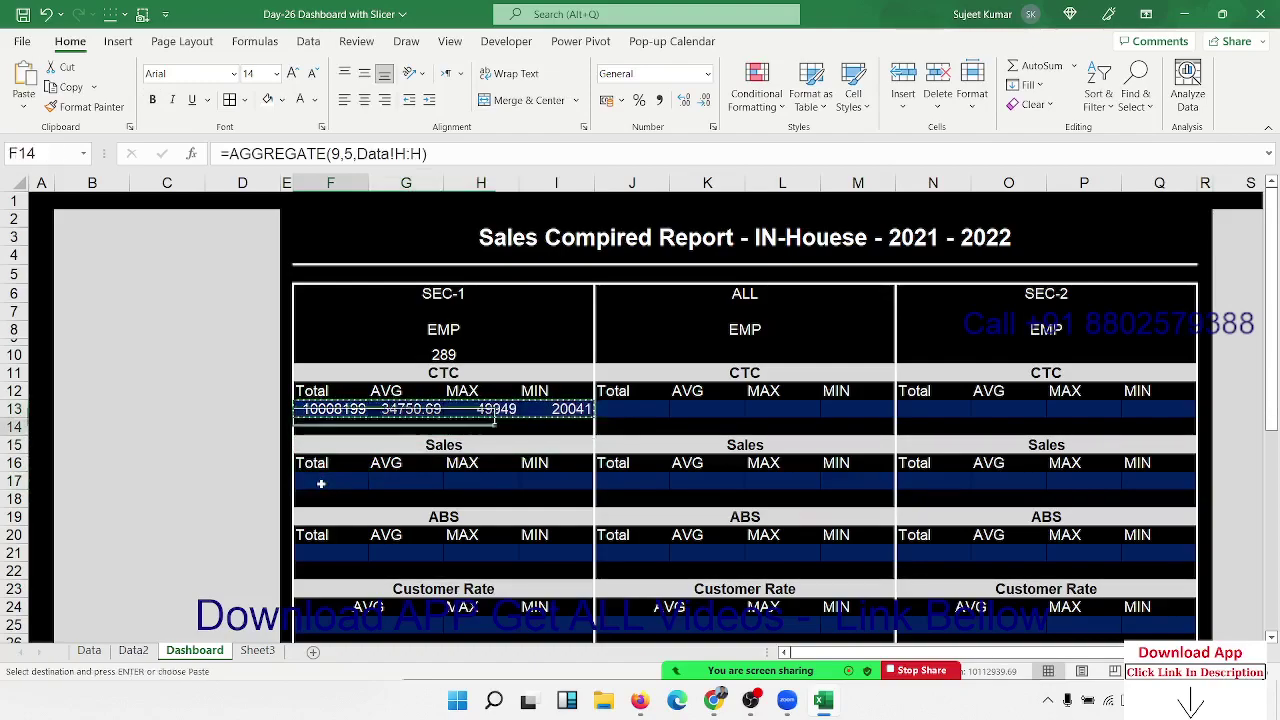
click(321, 484)
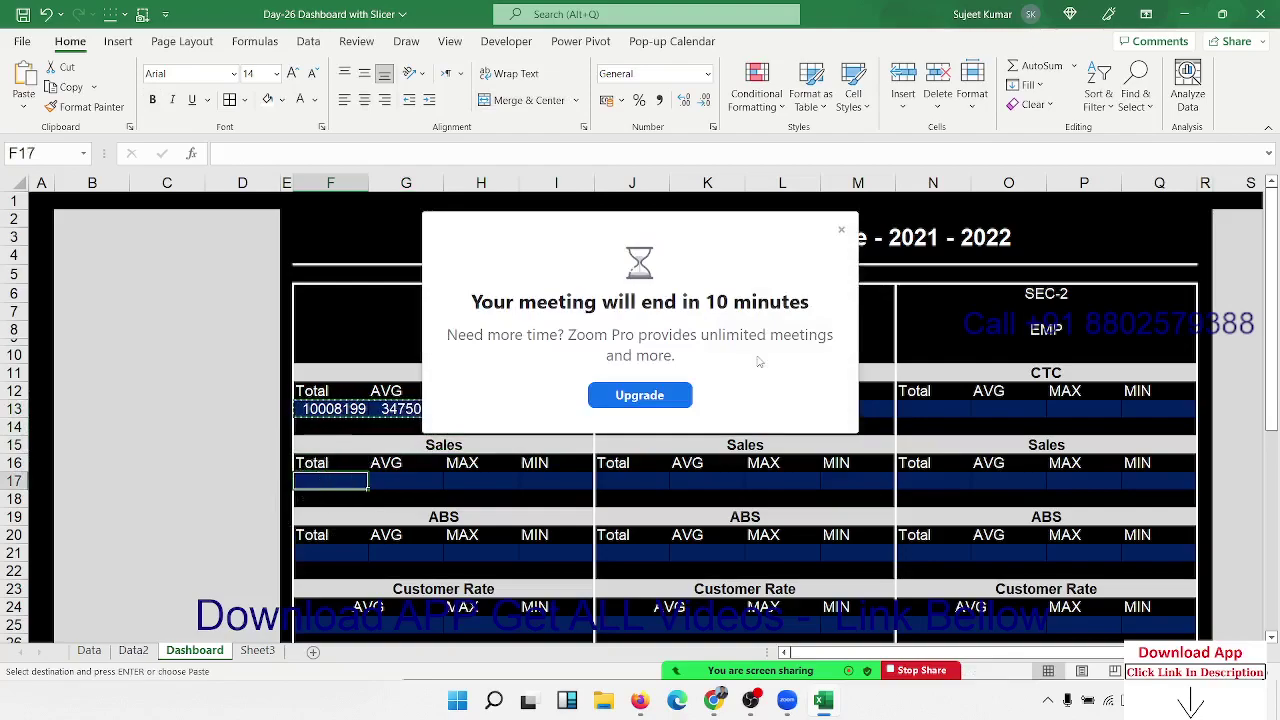
click(841, 231)
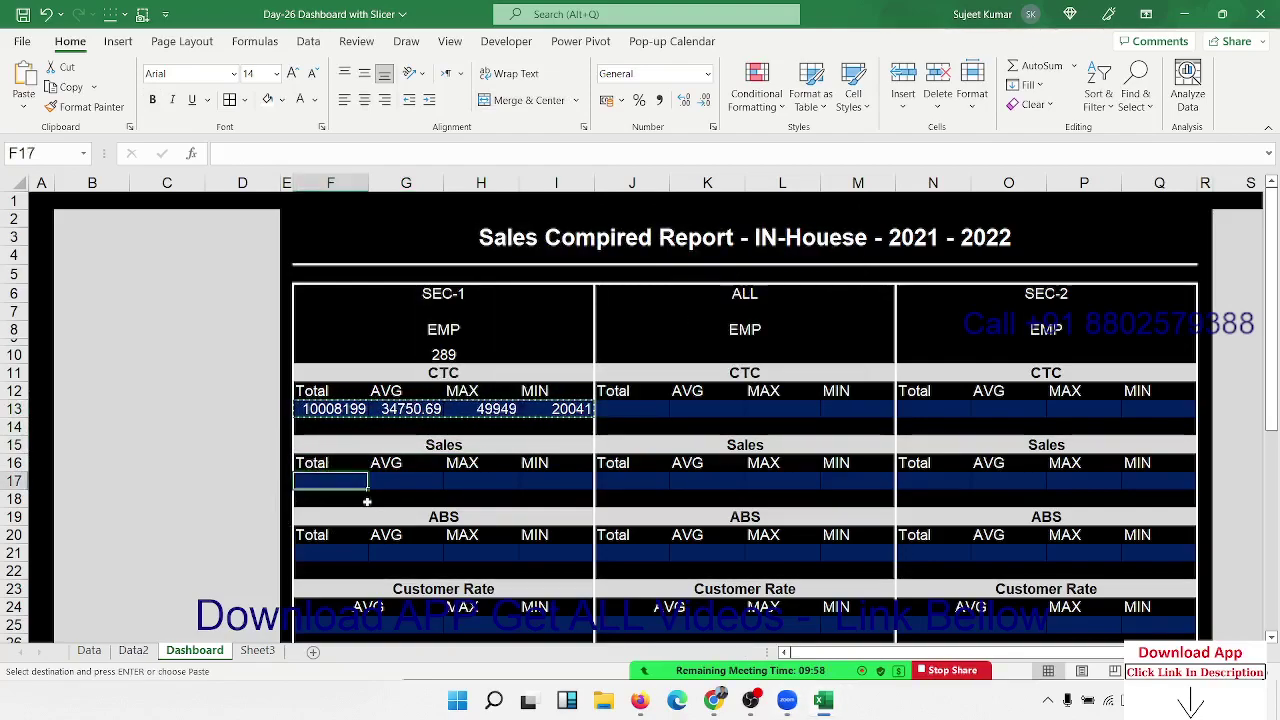
key(ctrl+v)
click(336, 481)
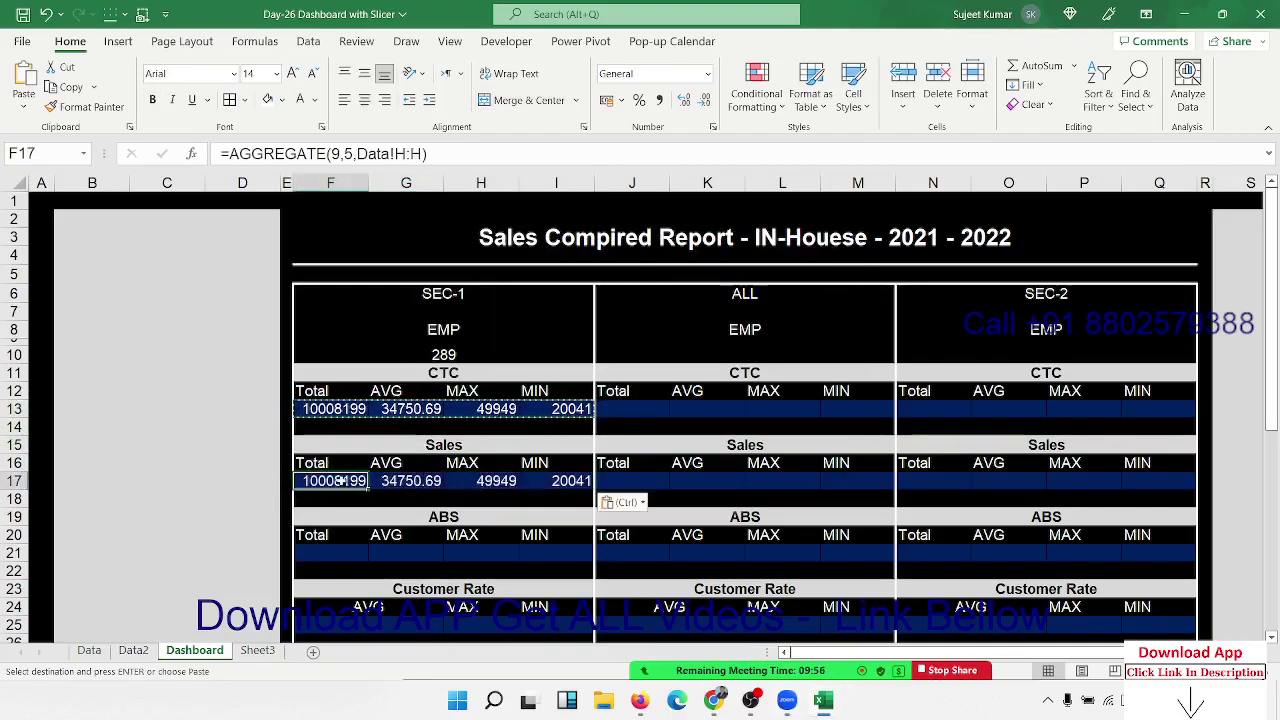
Check the Data and Data2 sheets, then start replacing H:H within F17:I17.
click(95, 651)
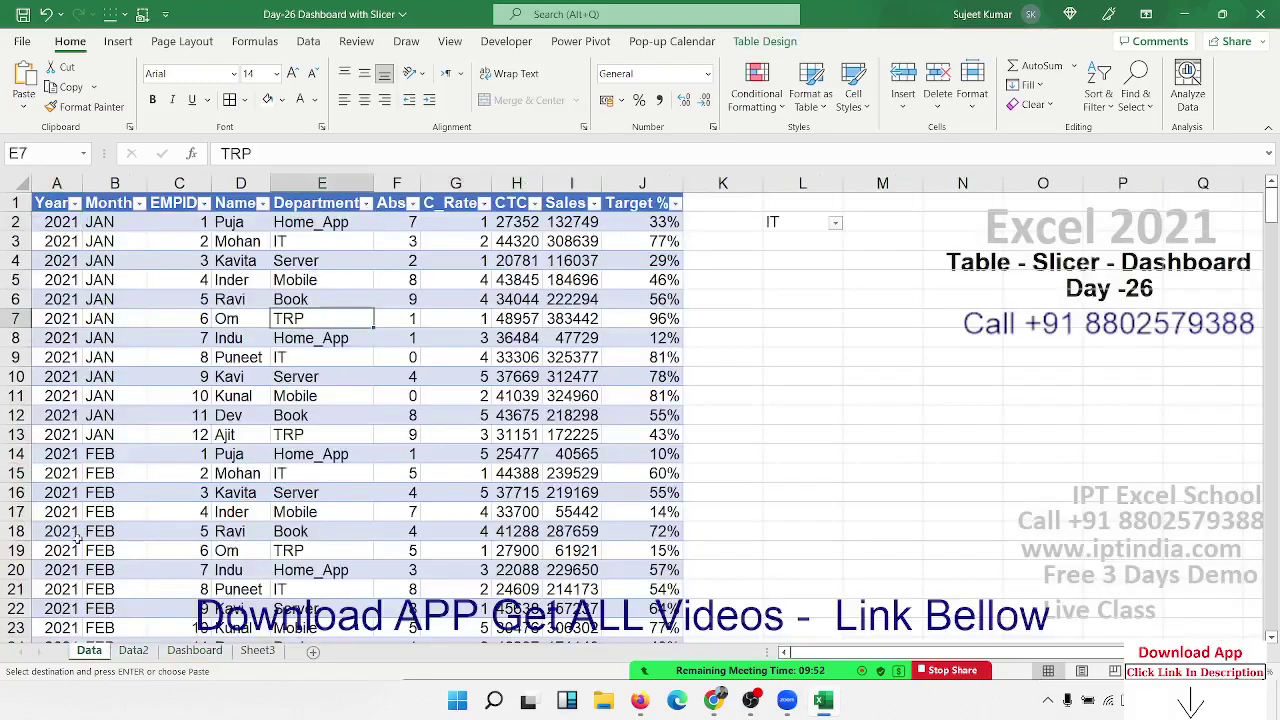
click(133, 650)
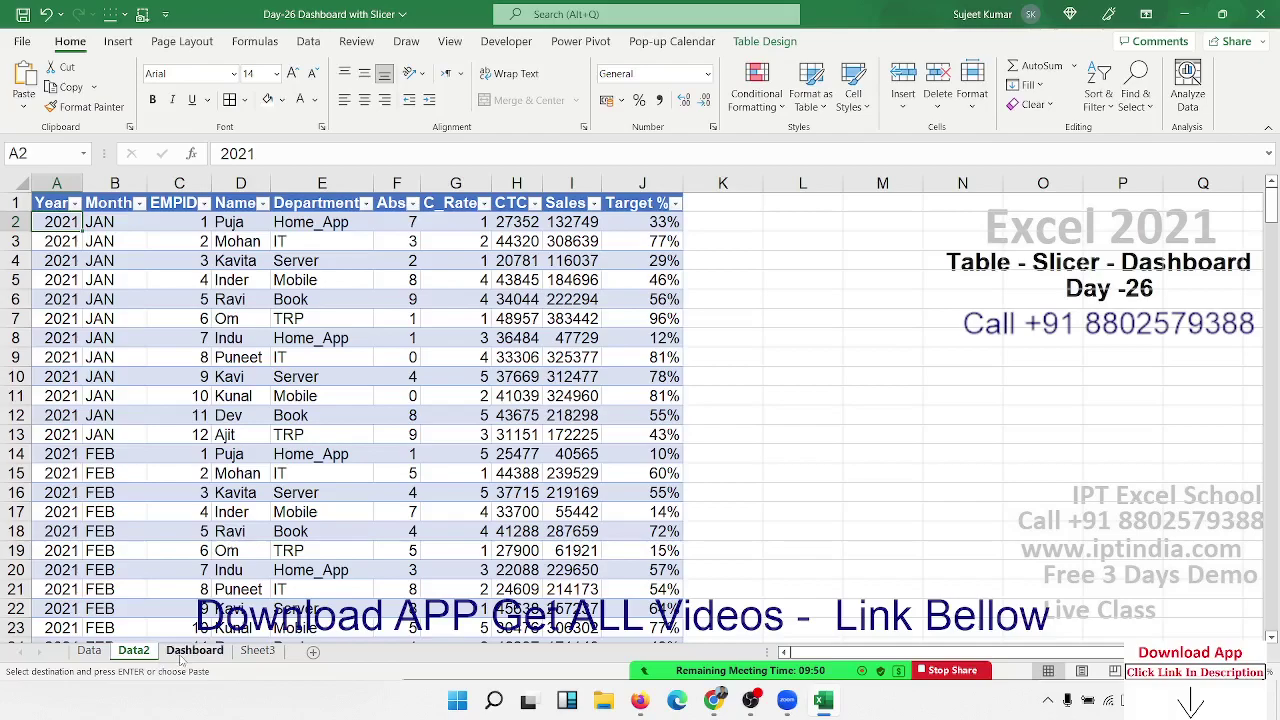
click(194, 650)
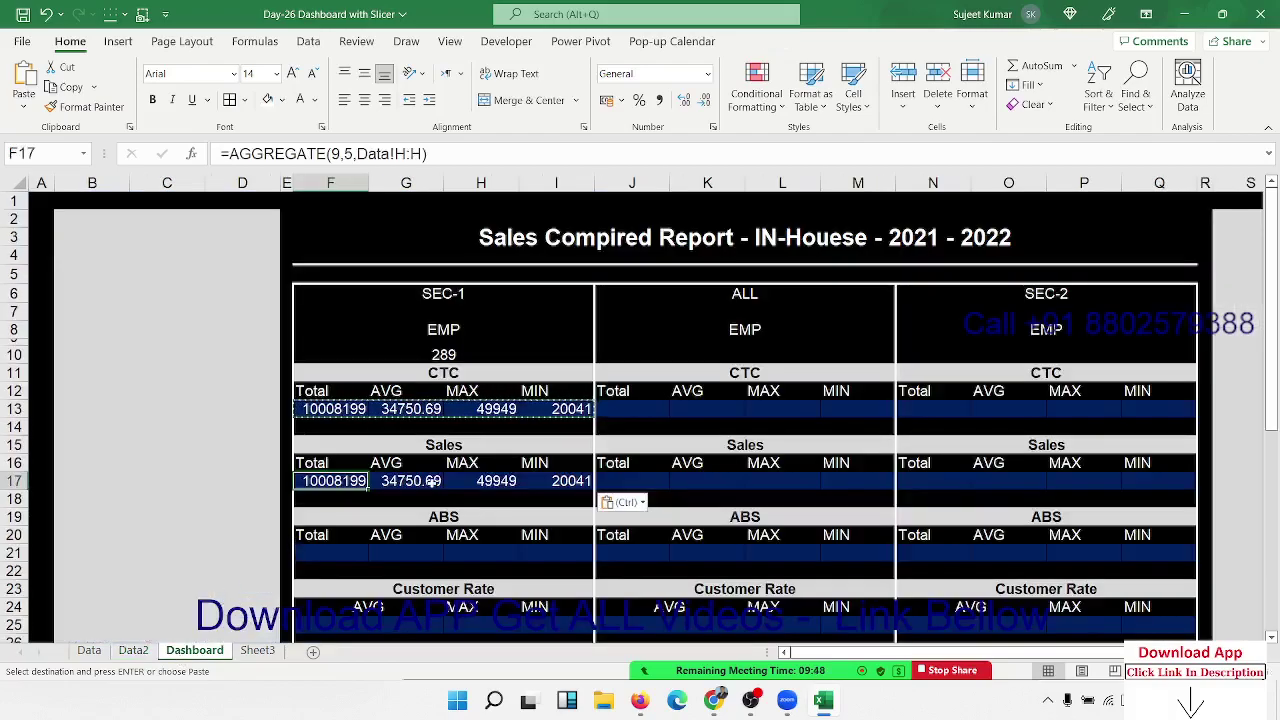
key(shift+Right)
key(shift+Right)
key(shift+Right)
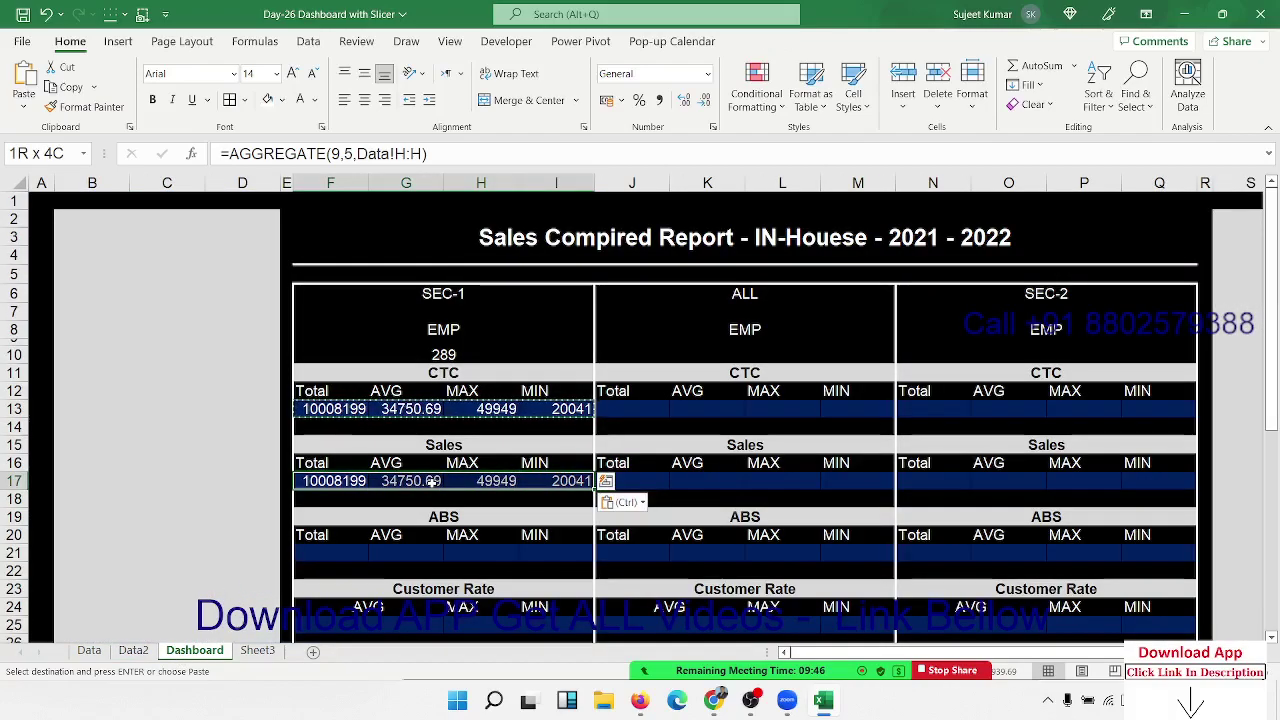
key(ctrl+h)
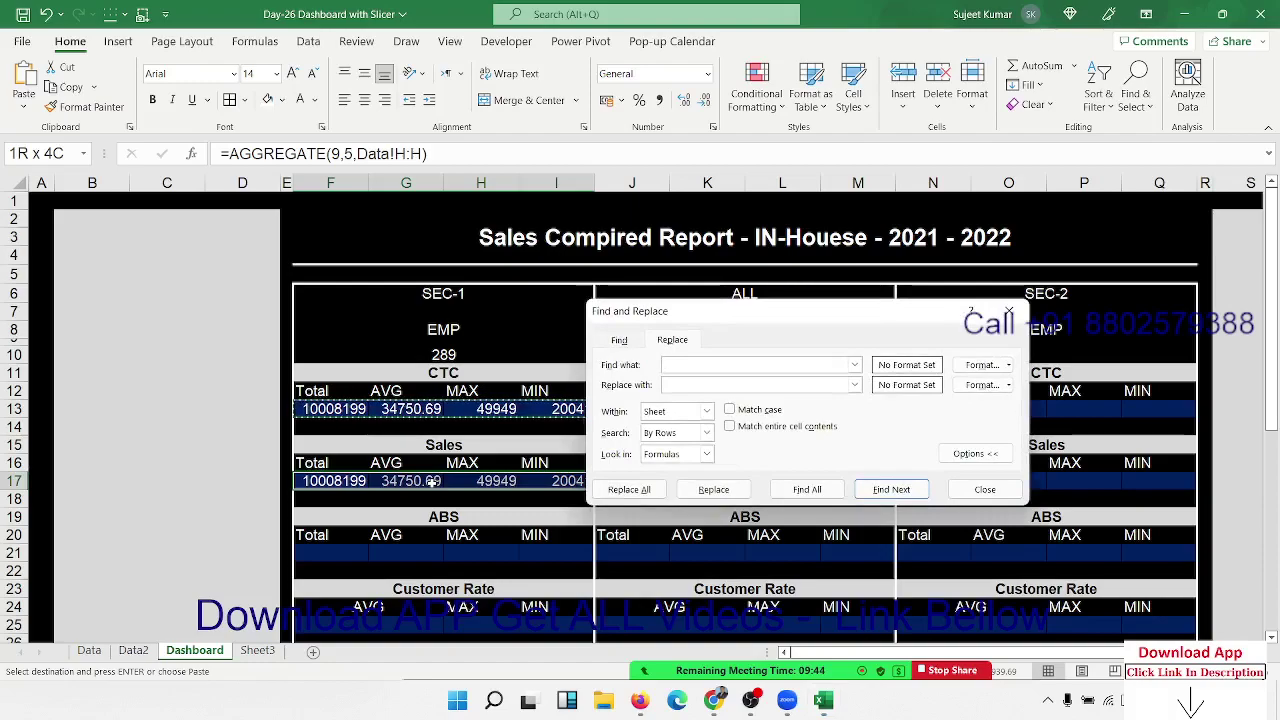
text(H:H)
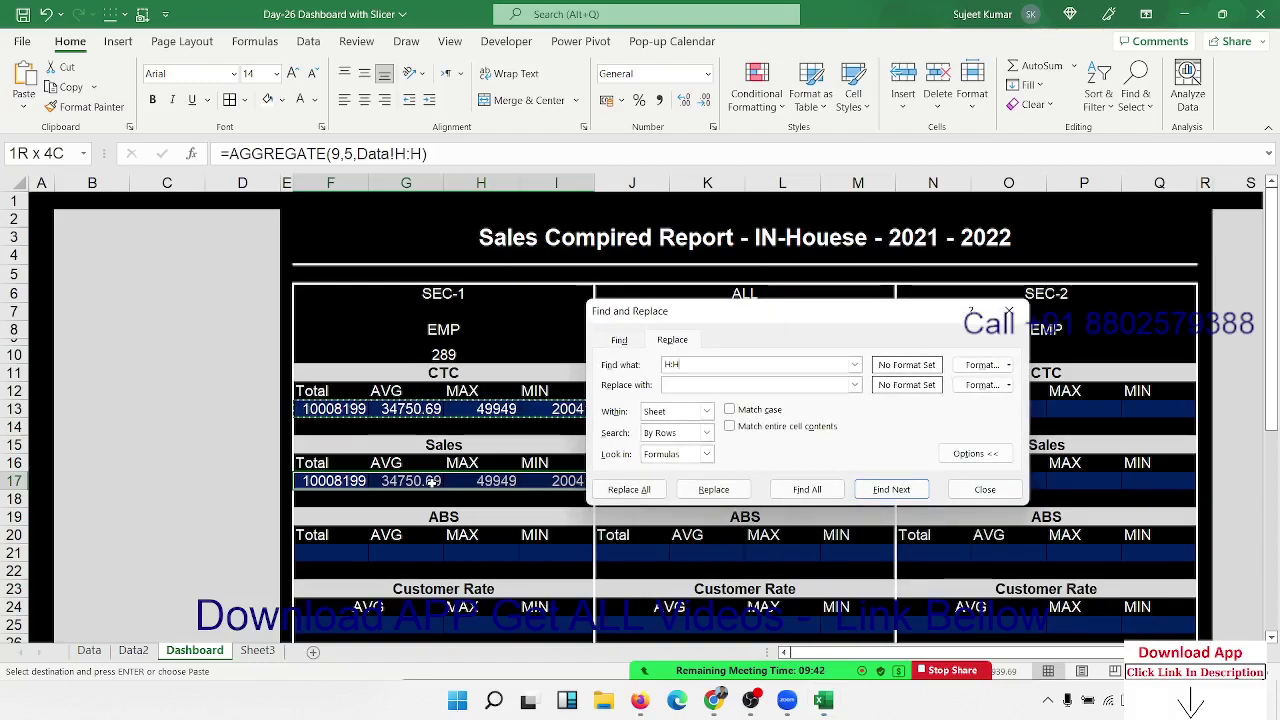
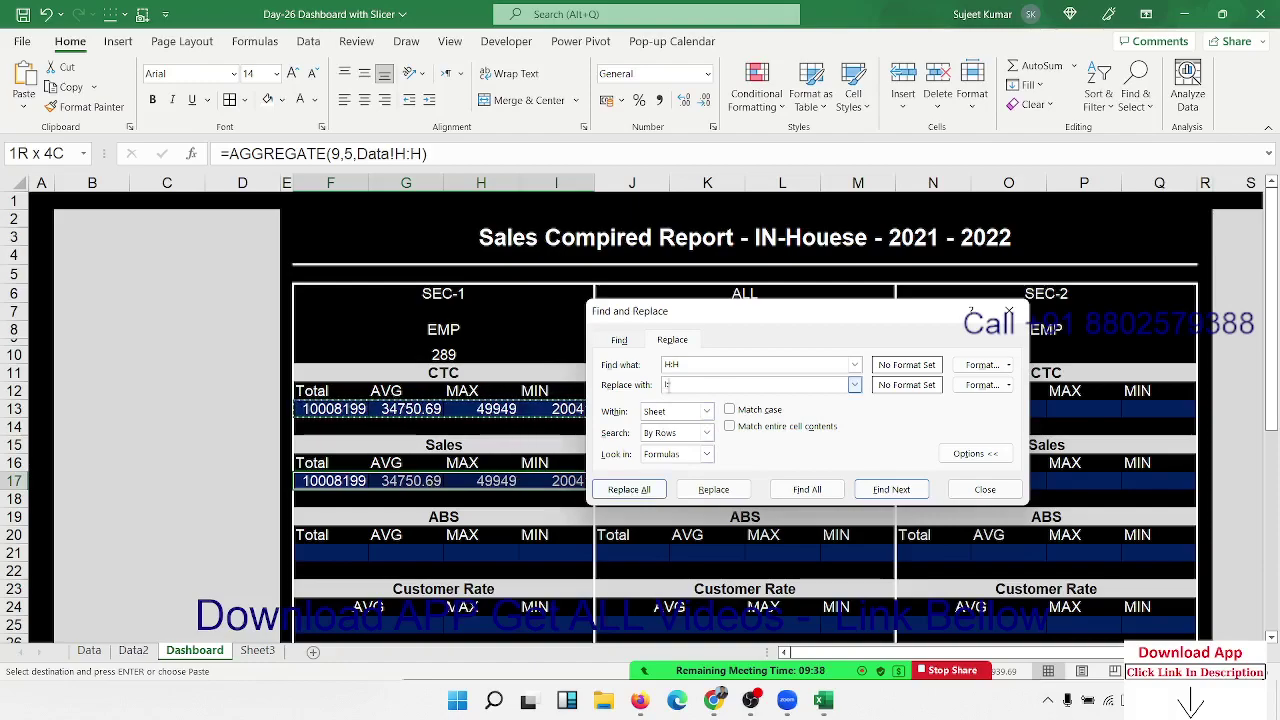
Point the Sales formulas at Data column I and copy that row into the ABS row.
click(649, 500)
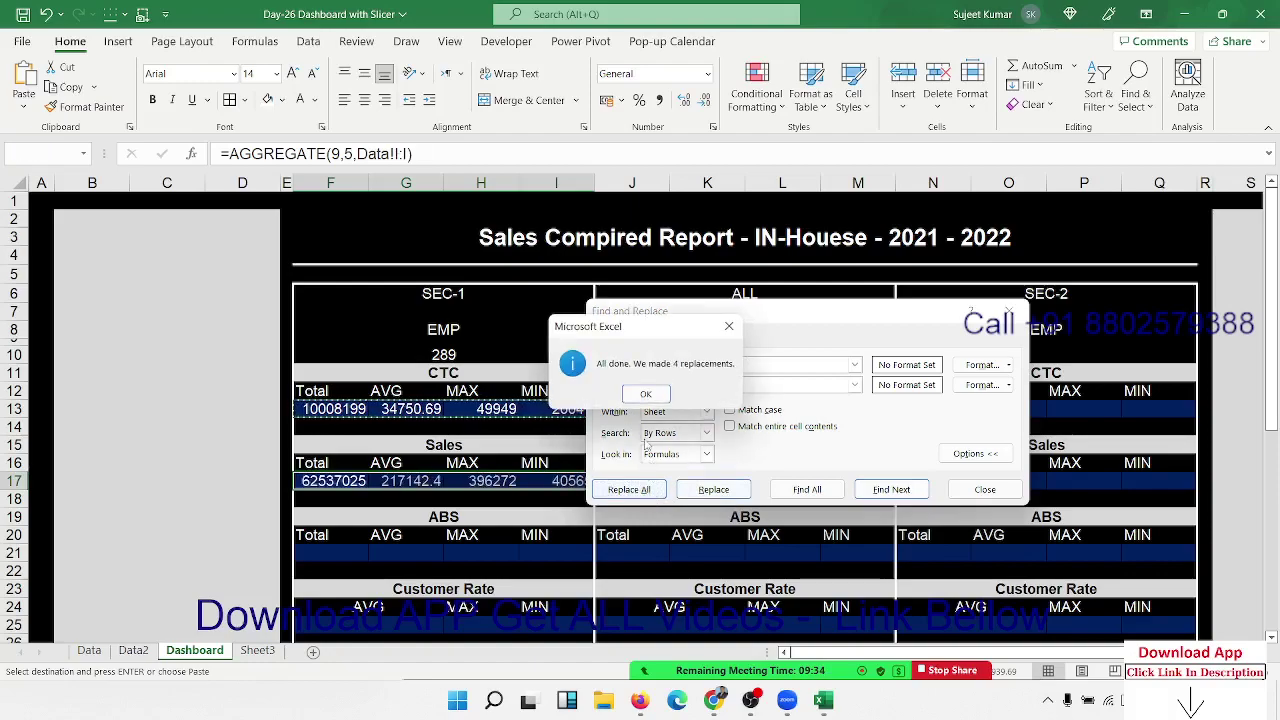
click(646, 394)
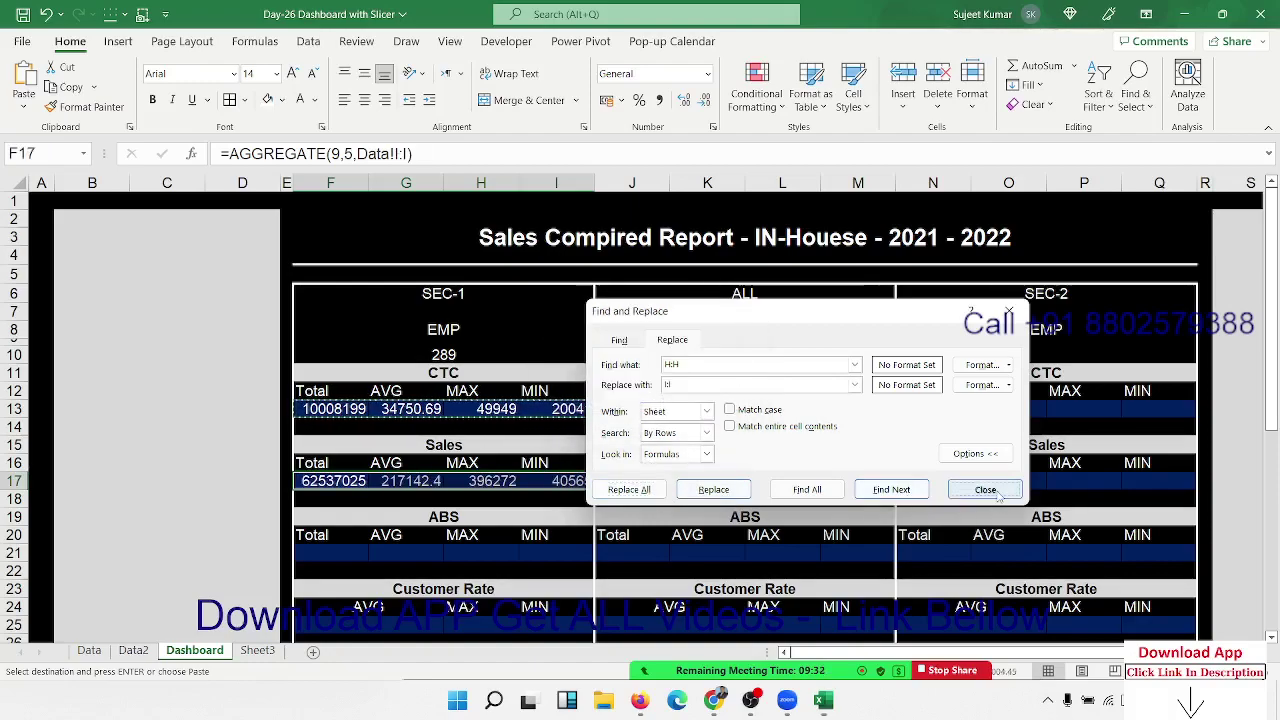
click(985, 489)
key(ctrl+c)
key(Down)
key(Down)
key(Down)
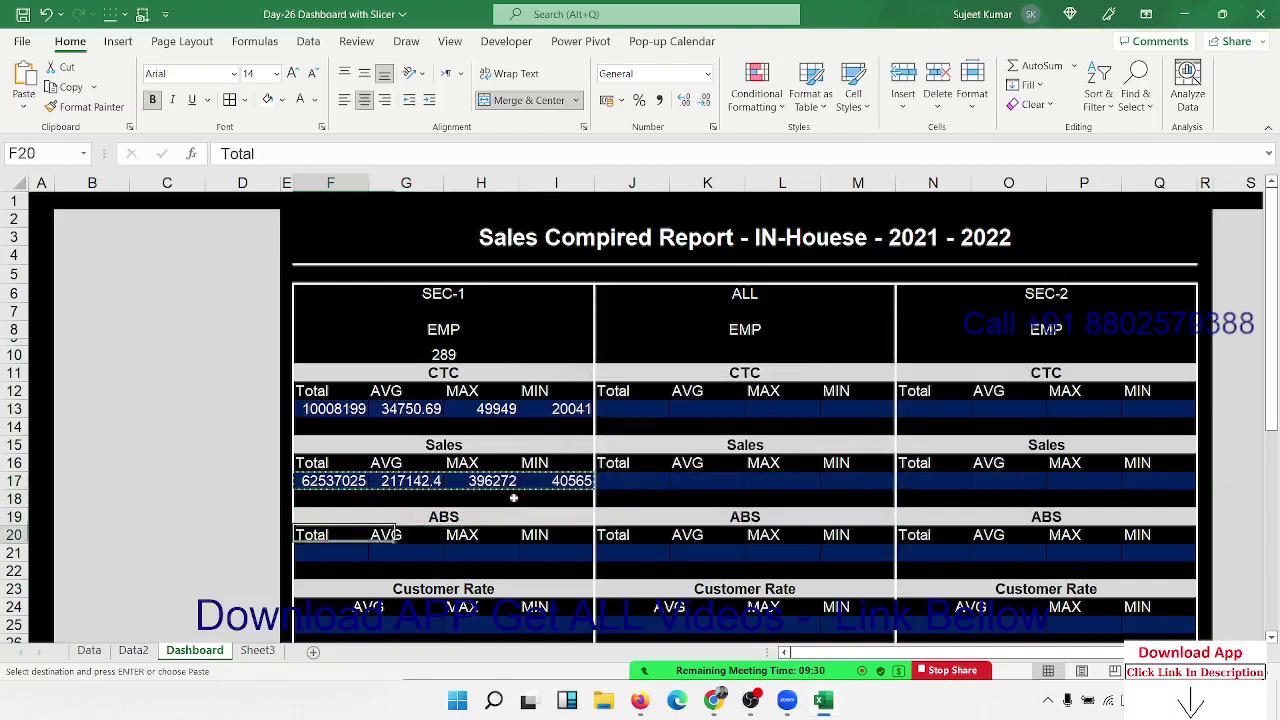
key(Down)
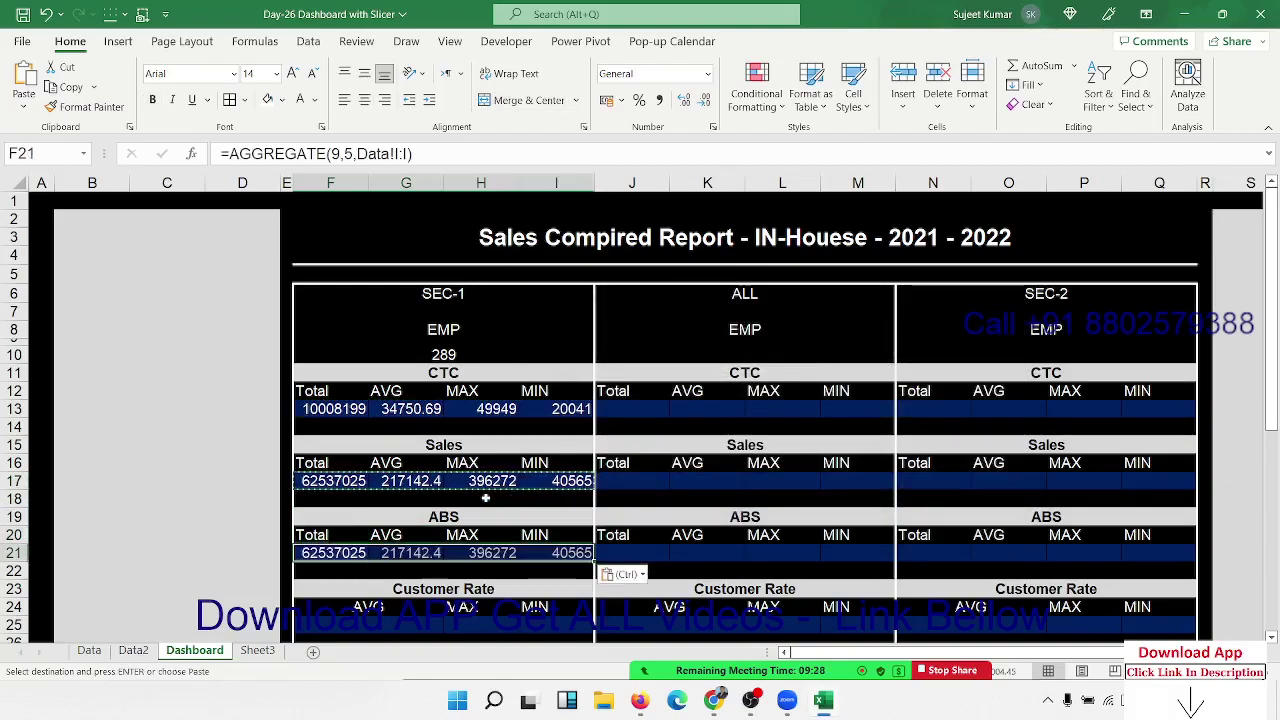
Replace all I:I with F:F so the ABS row aggregates Data column F.
click(89, 651)
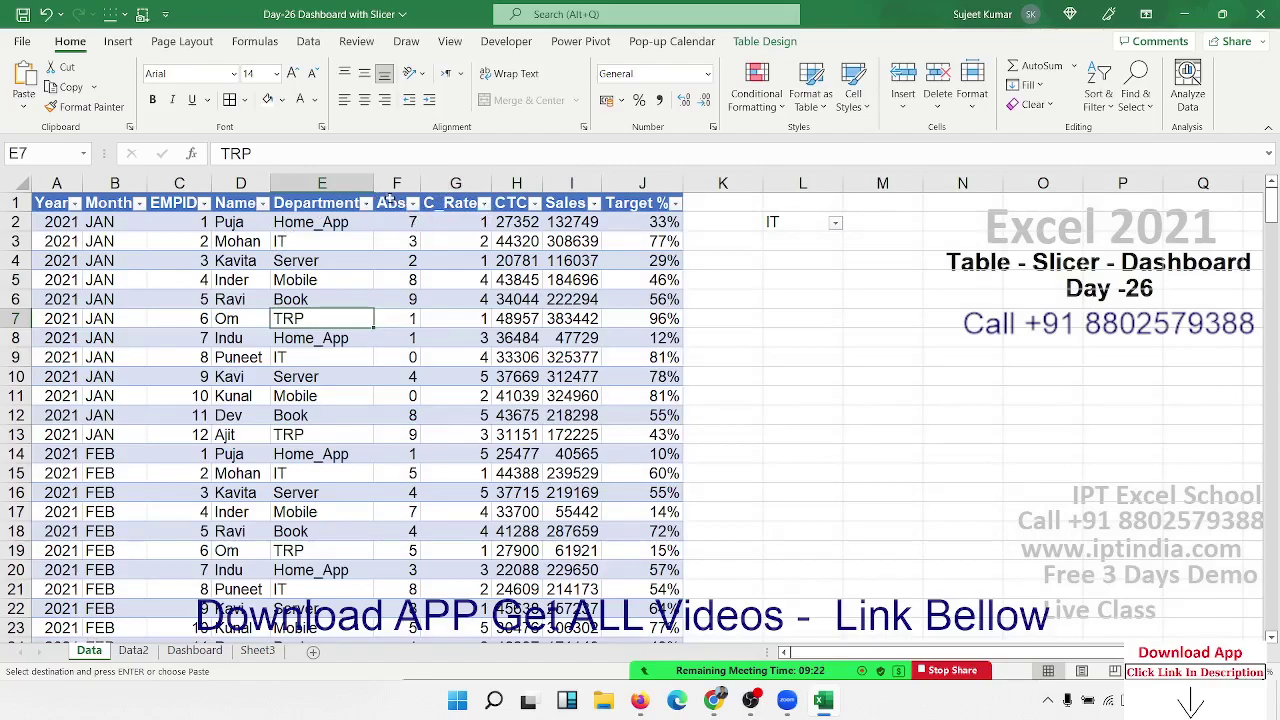
click(192, 651)
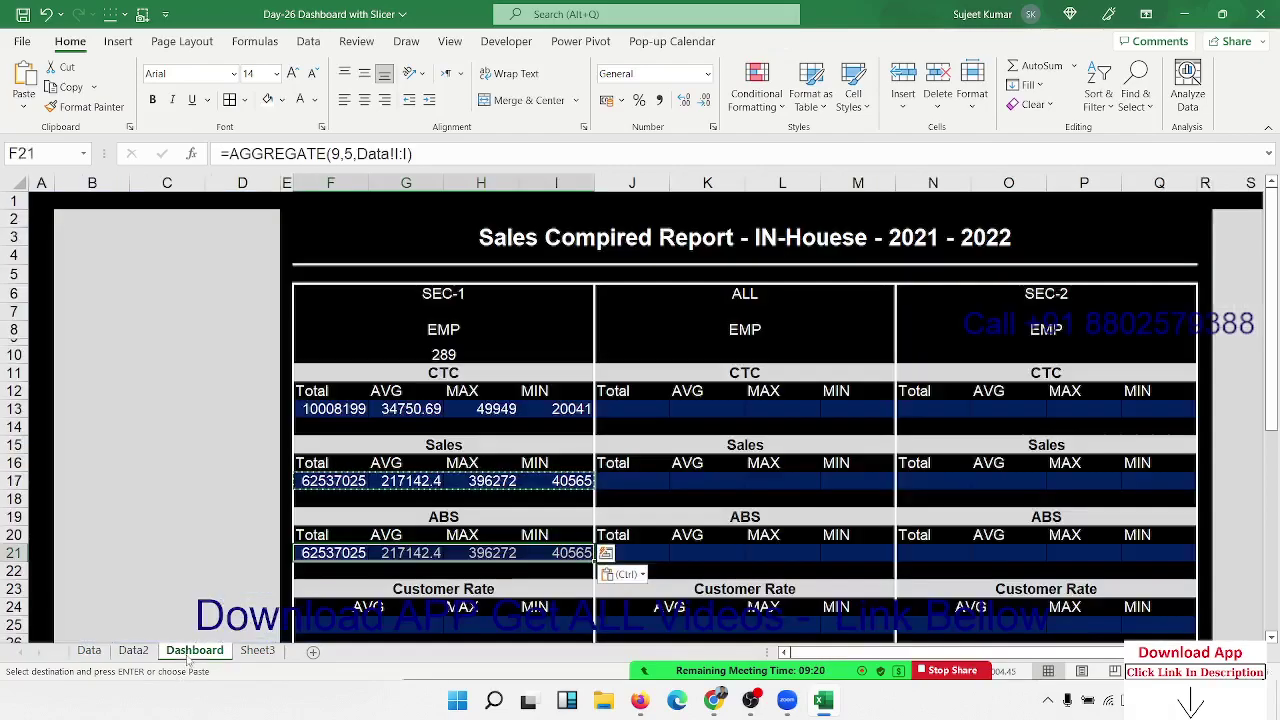
key(ctrl+h)
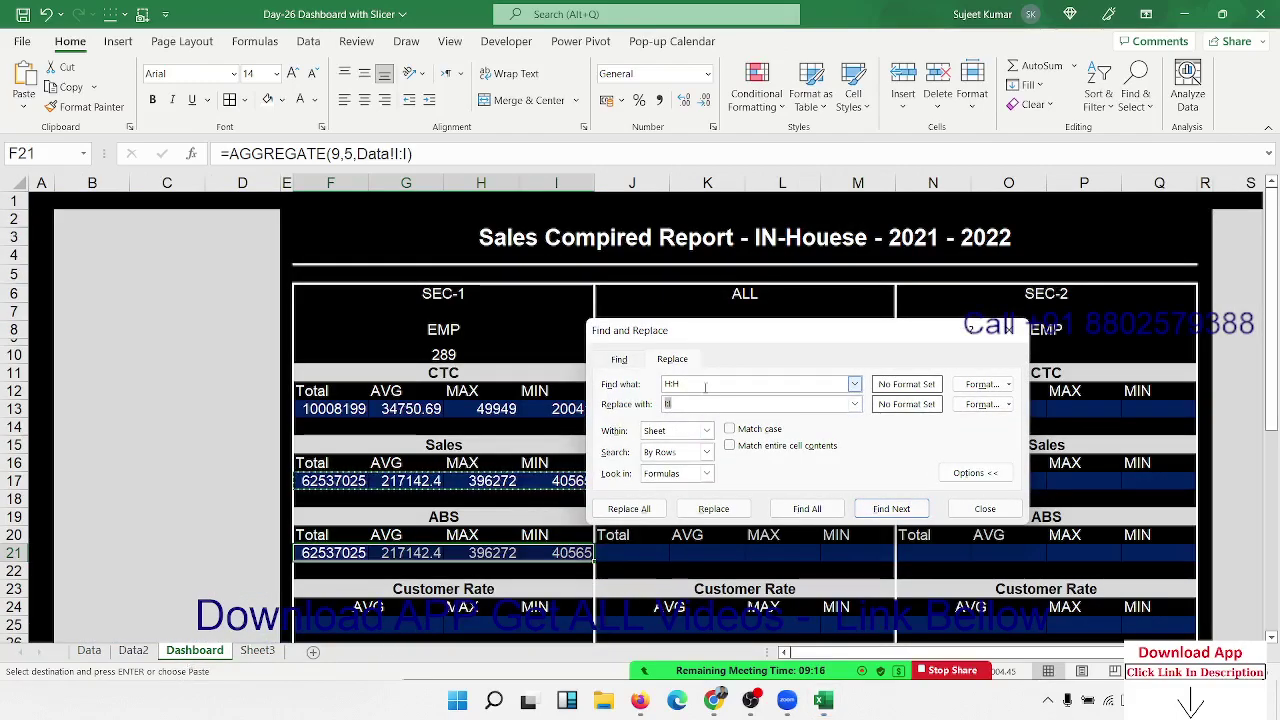
text(I)
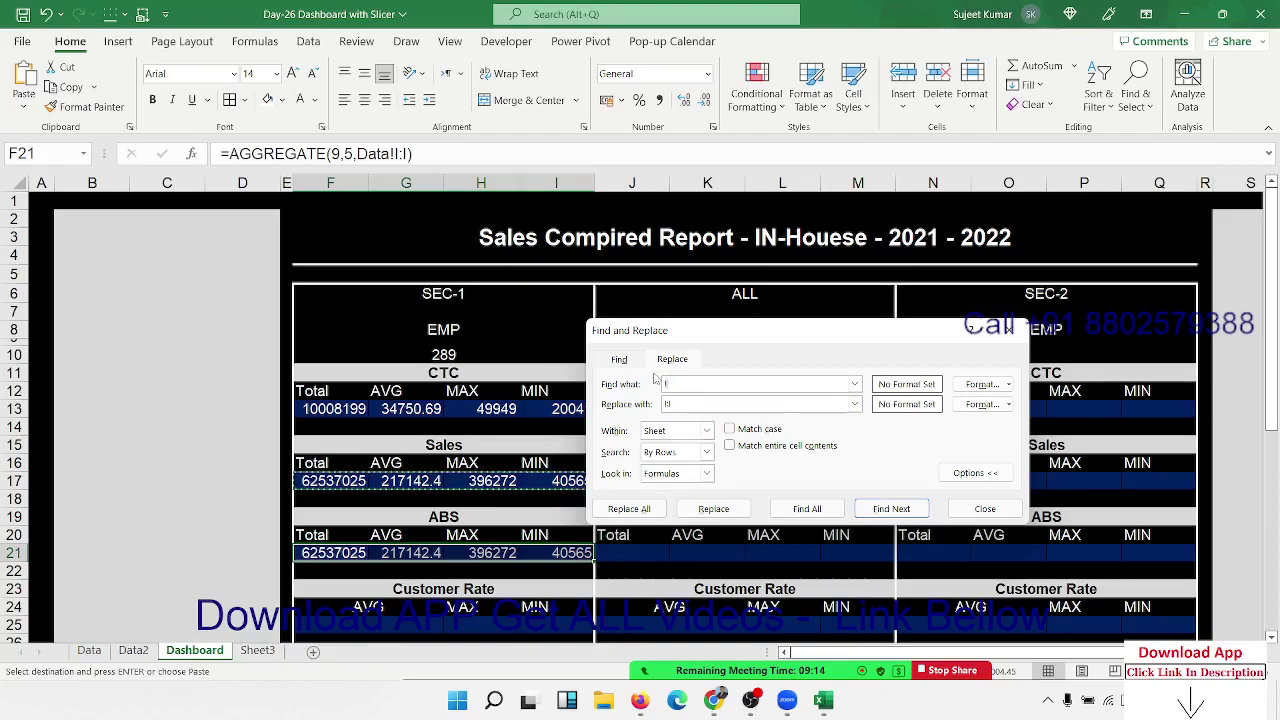
text(:)
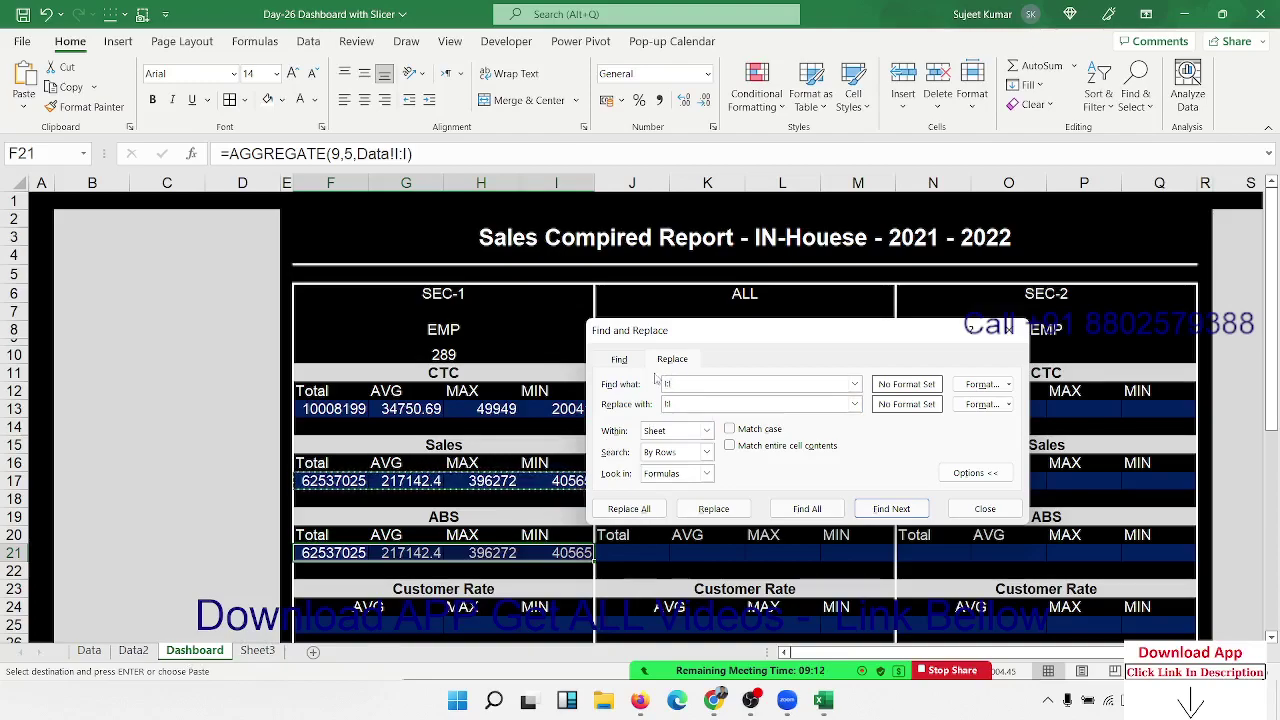
key(Tab)
click(638, 510)
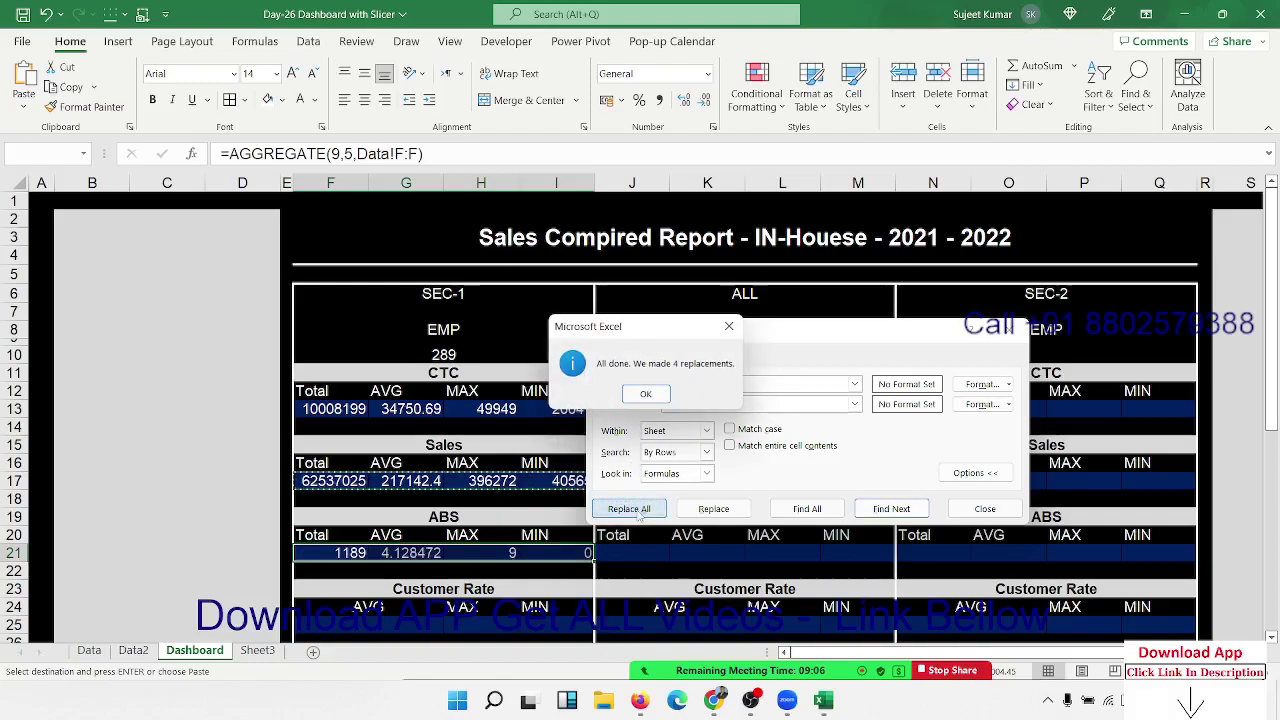
click(645, 393)
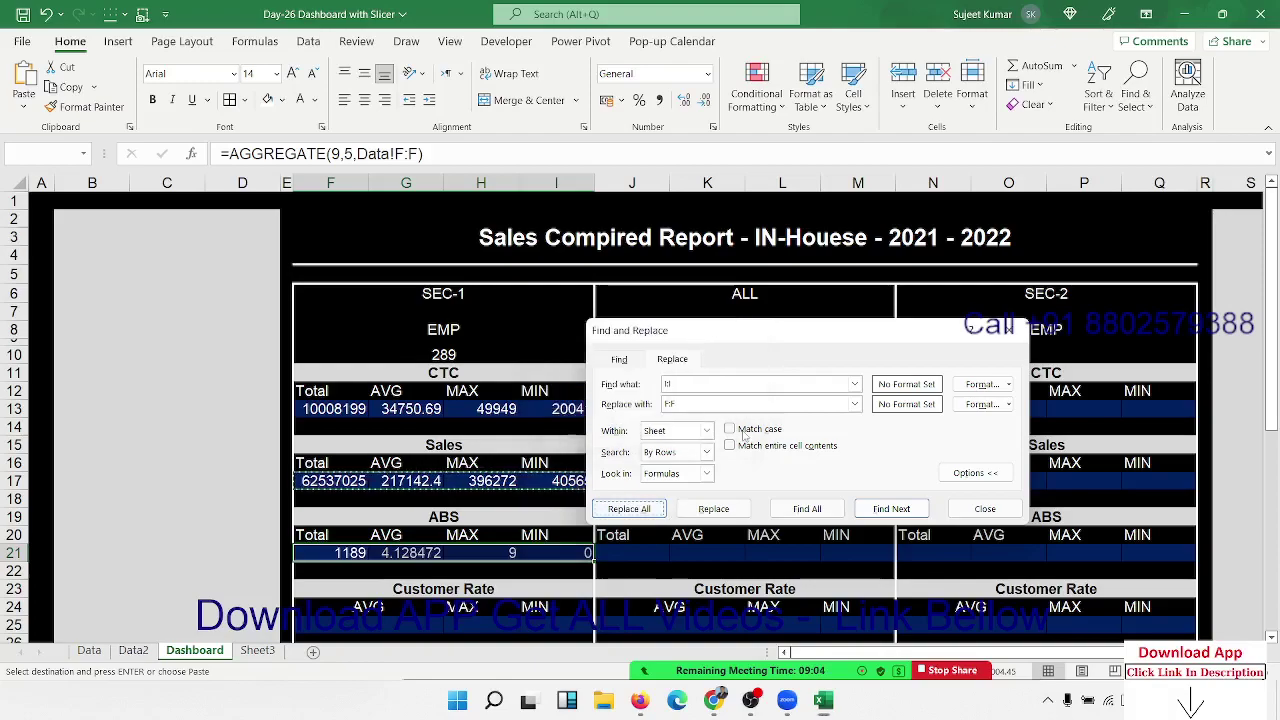
click(984, 509)
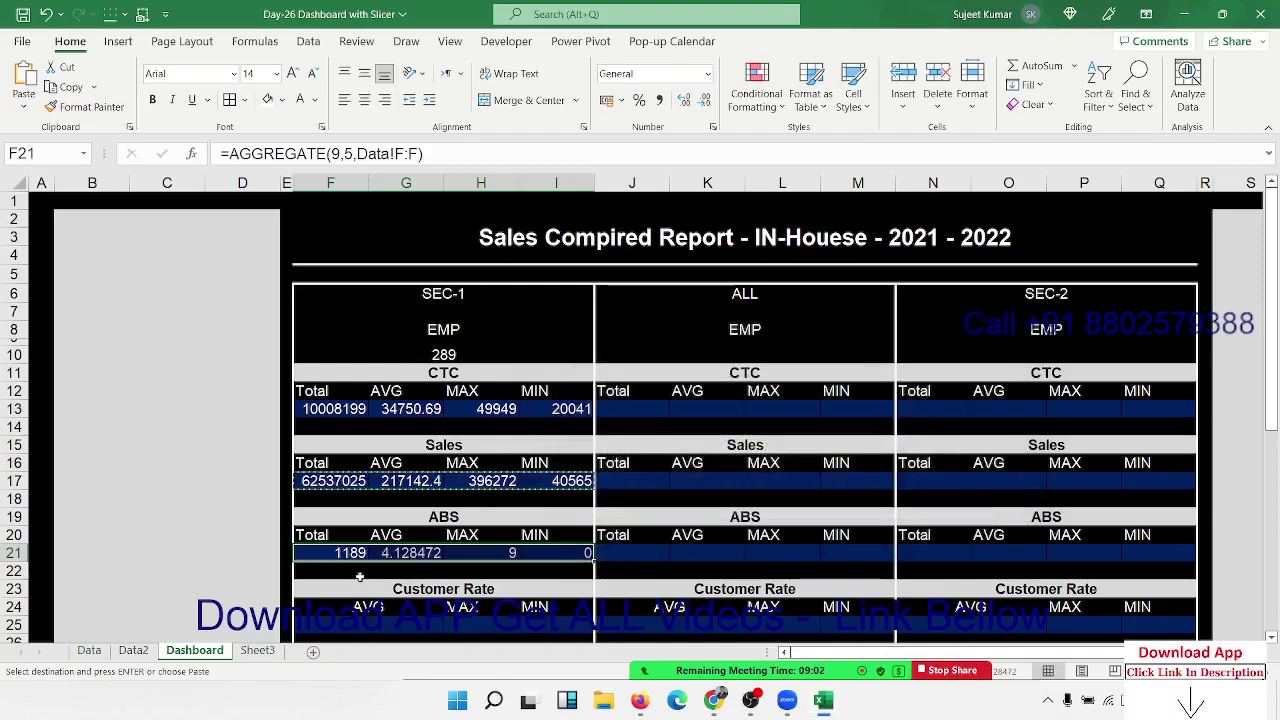
Copy the ABS total AGGREGATE formula from F21 into the Customer Rate cell F25.
scroll(359, 577, down, 3)
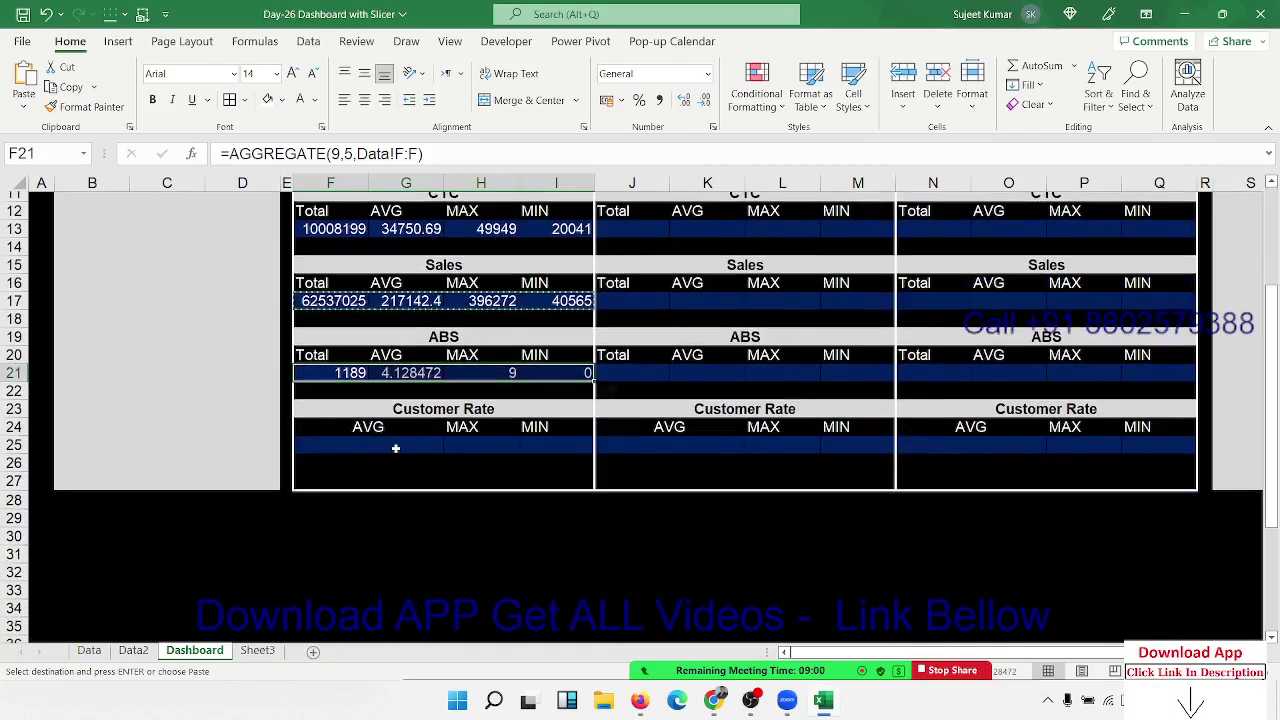
click(340, 372)
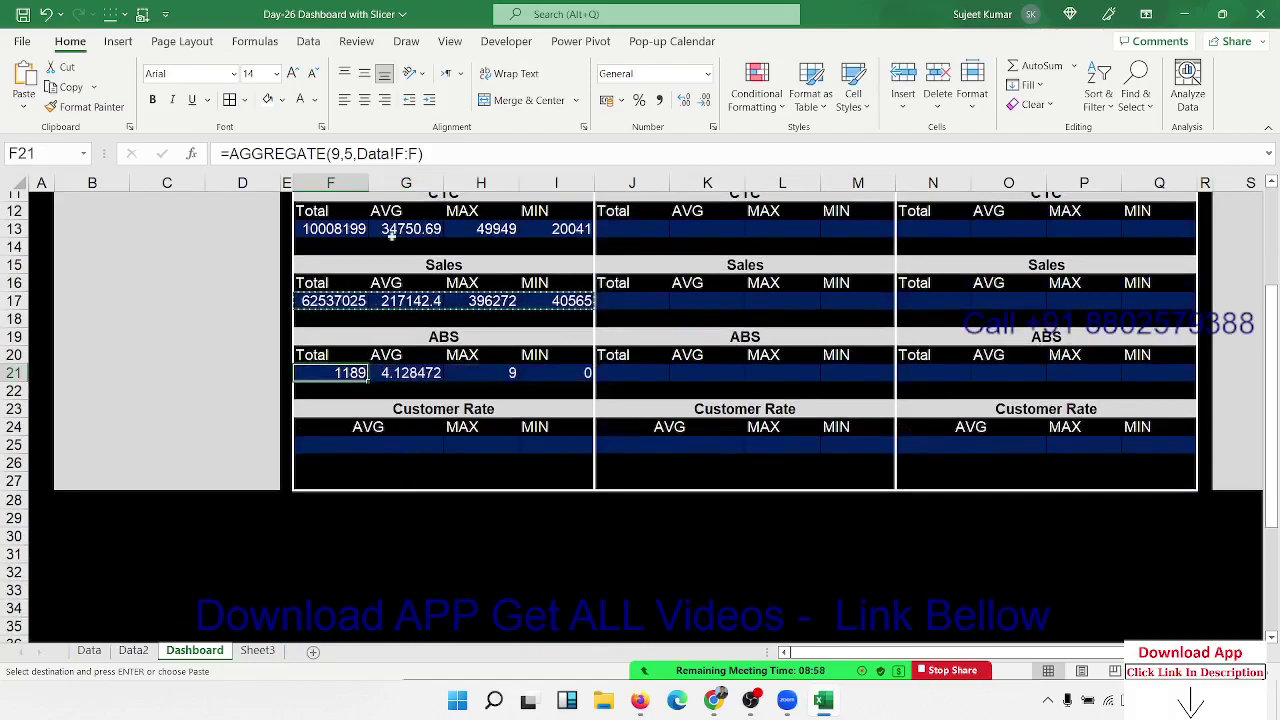
click(440, 157)
drag(440, 157, 217, 145)
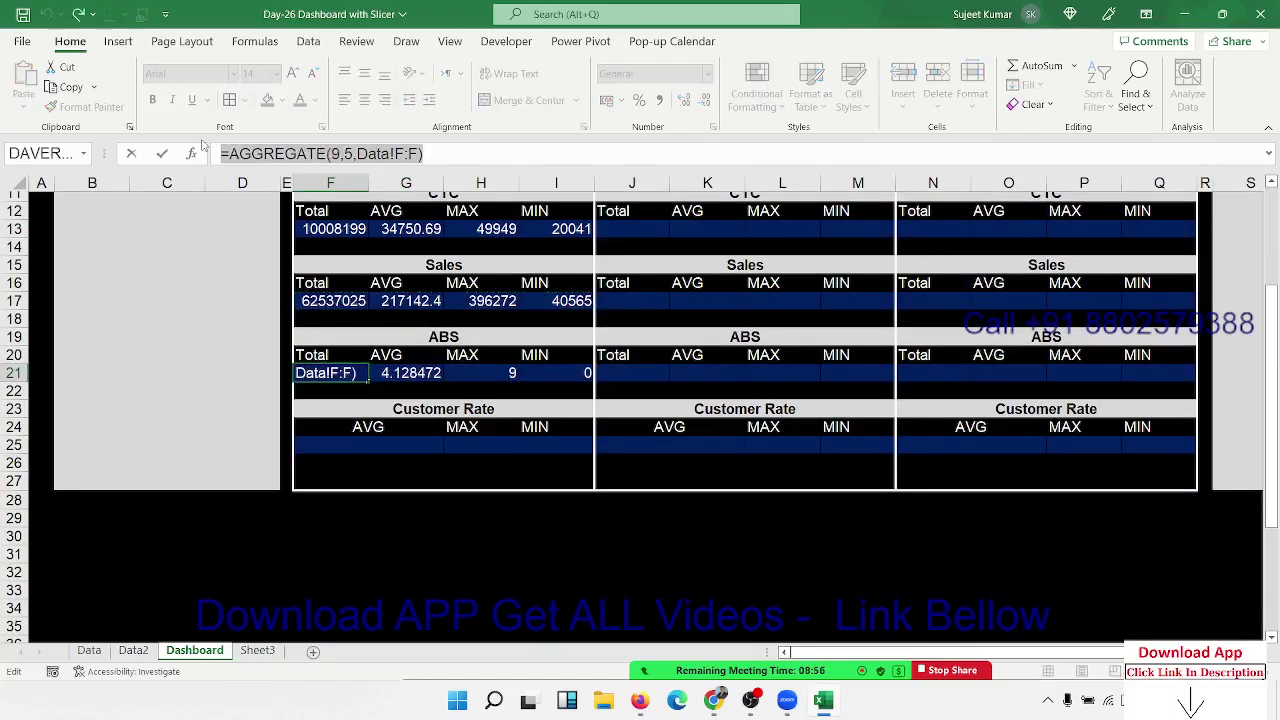
key(ctrl+c)
key(Escape)
click(347, 444)
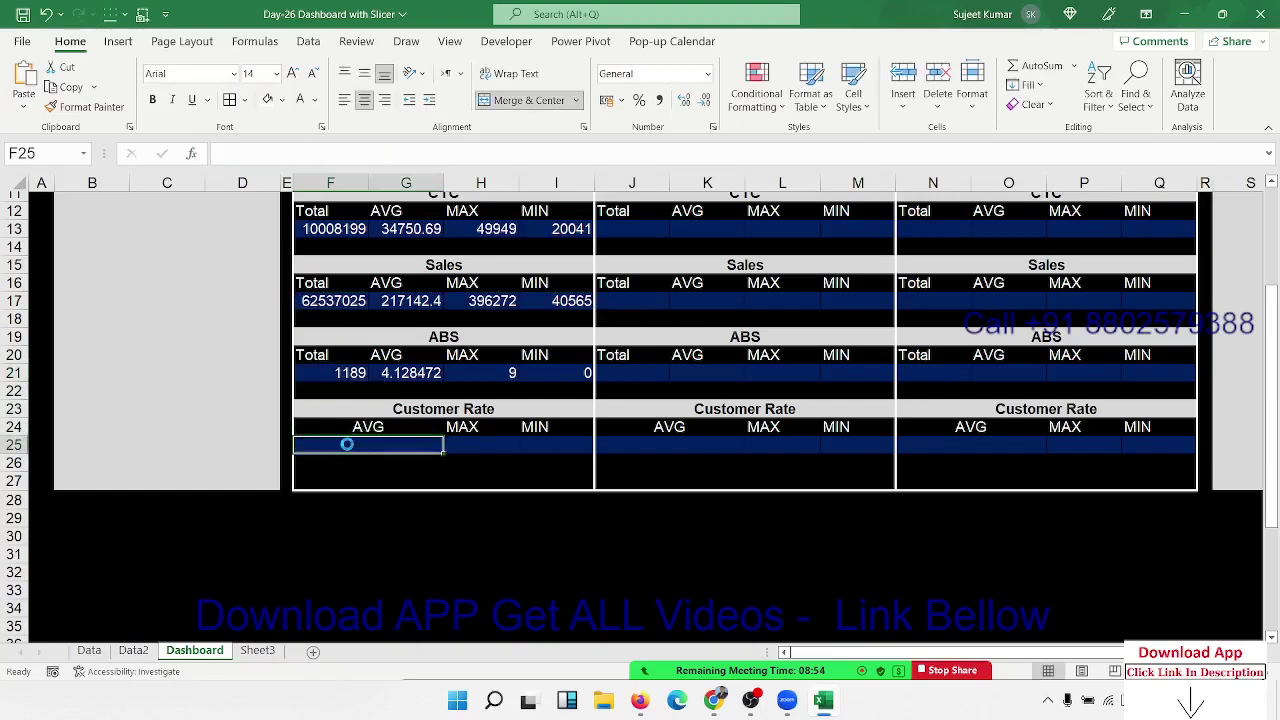
key(ctrl+v)
key(Escape)
click(300, 155)
key(ctrl+v)
key(ctrl+Return)
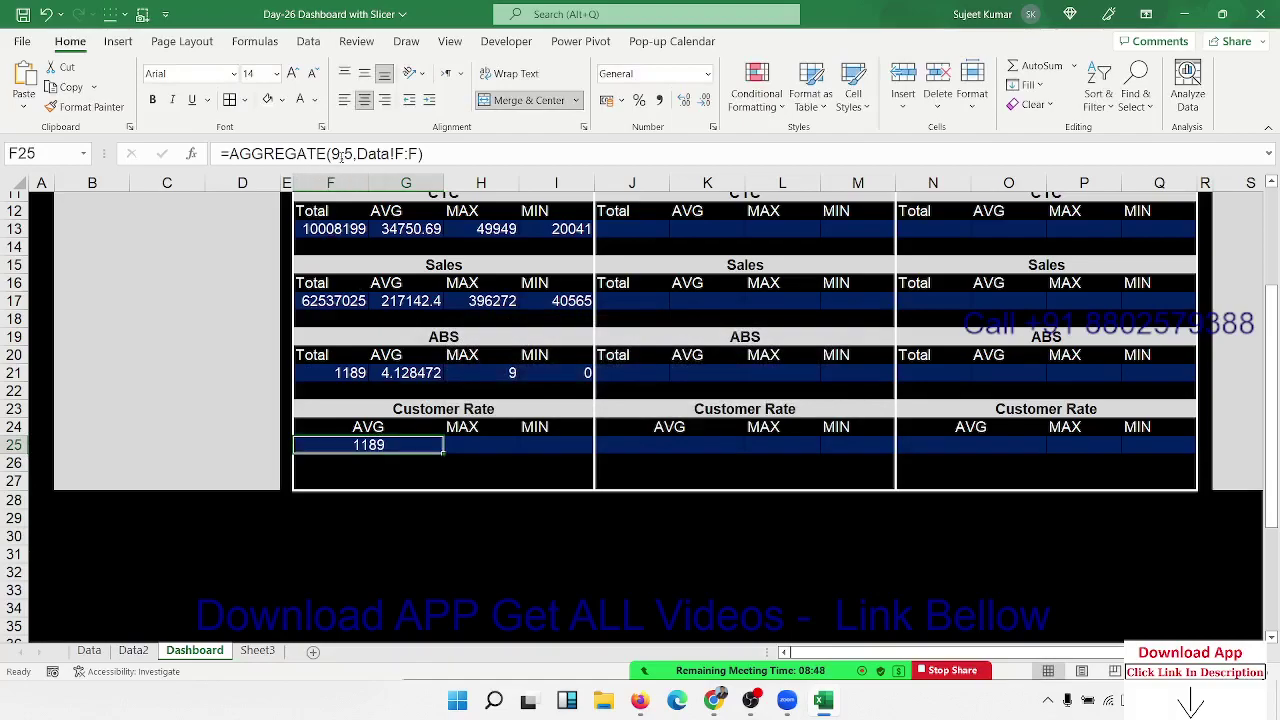
Change F25 to =AGGREGATE(1,5,Data!G:G), averaging the C_Rate column.
click(339, 153)
key(BackSpace)
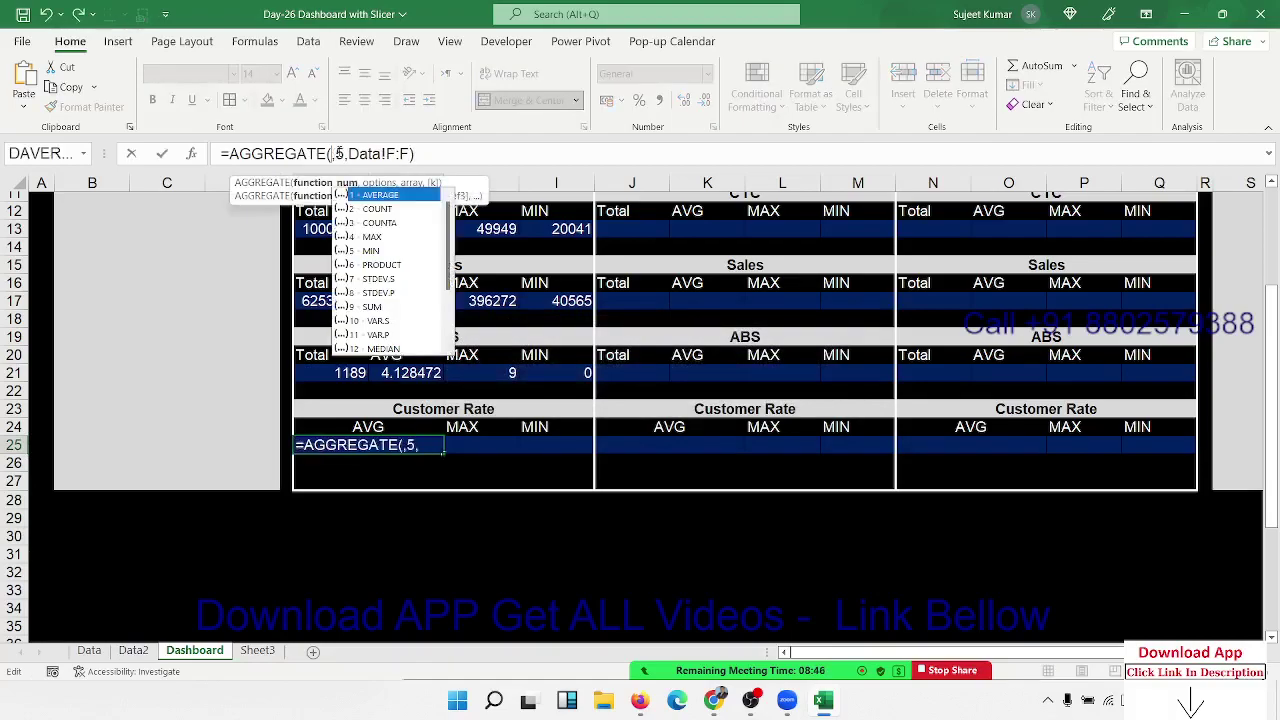
text(1)
key(ctrl+Return)
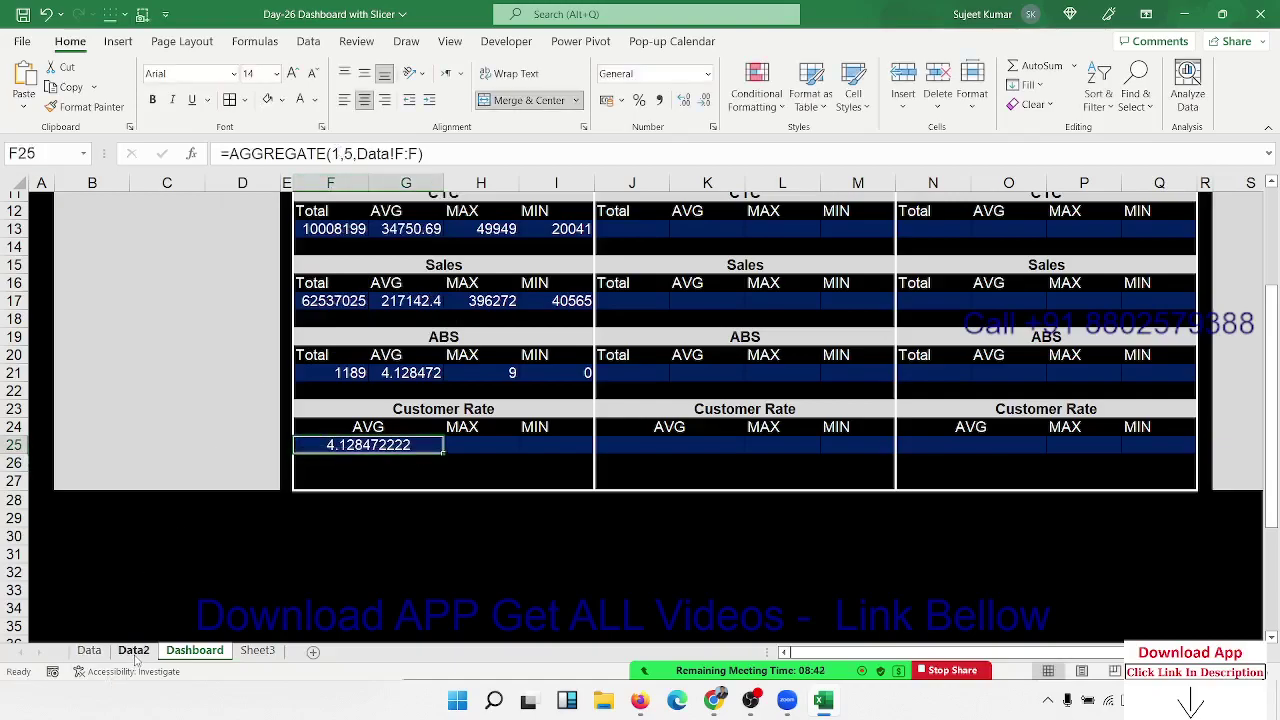
click(89, 650)
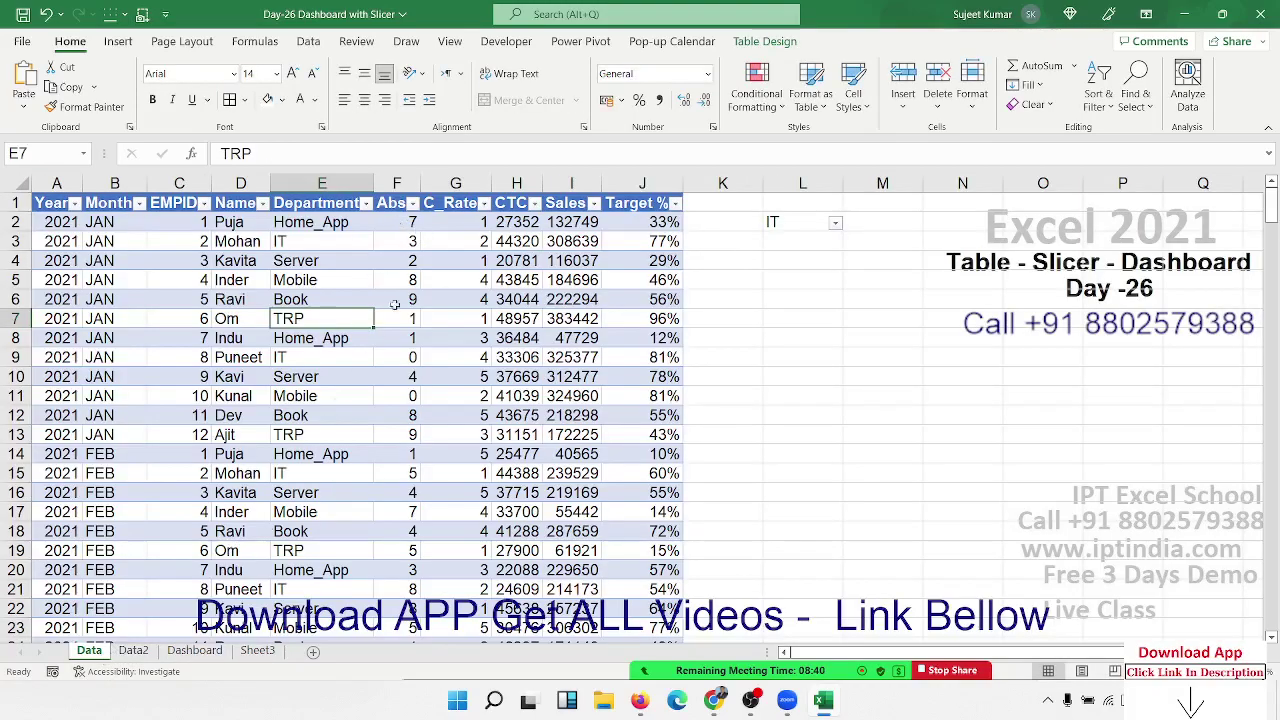
click(185, 652)
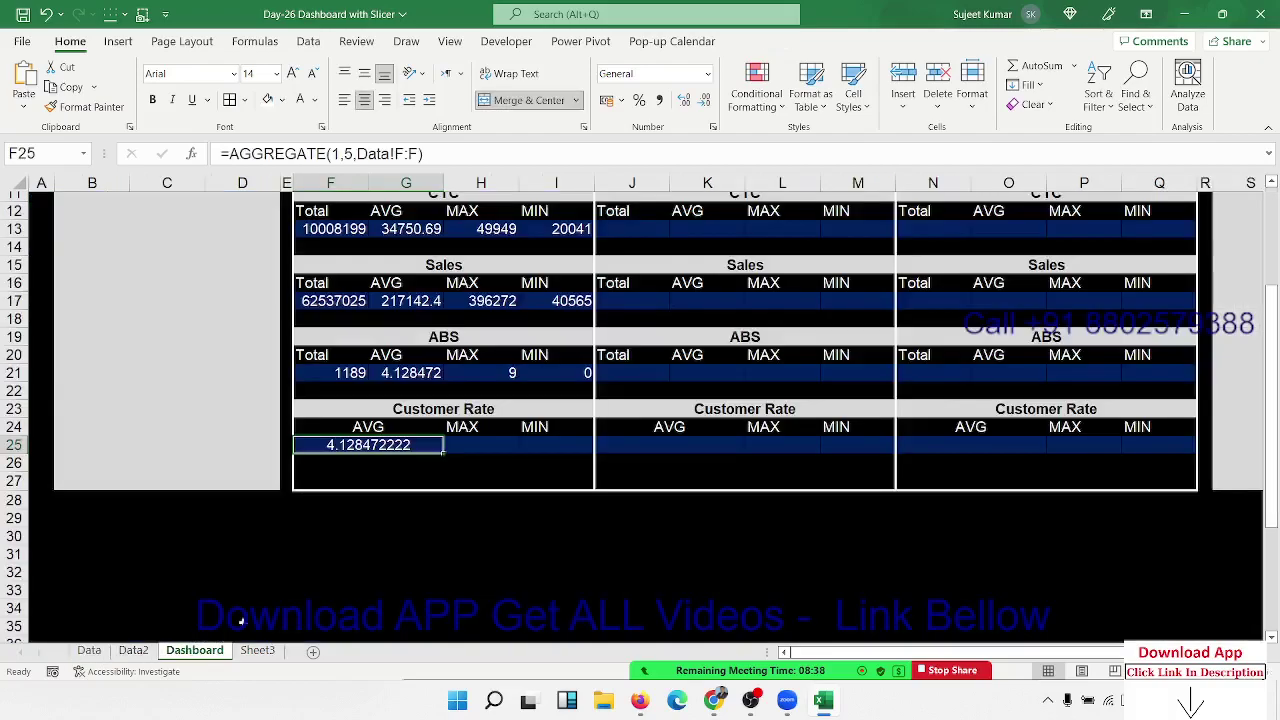
click(401, 155)
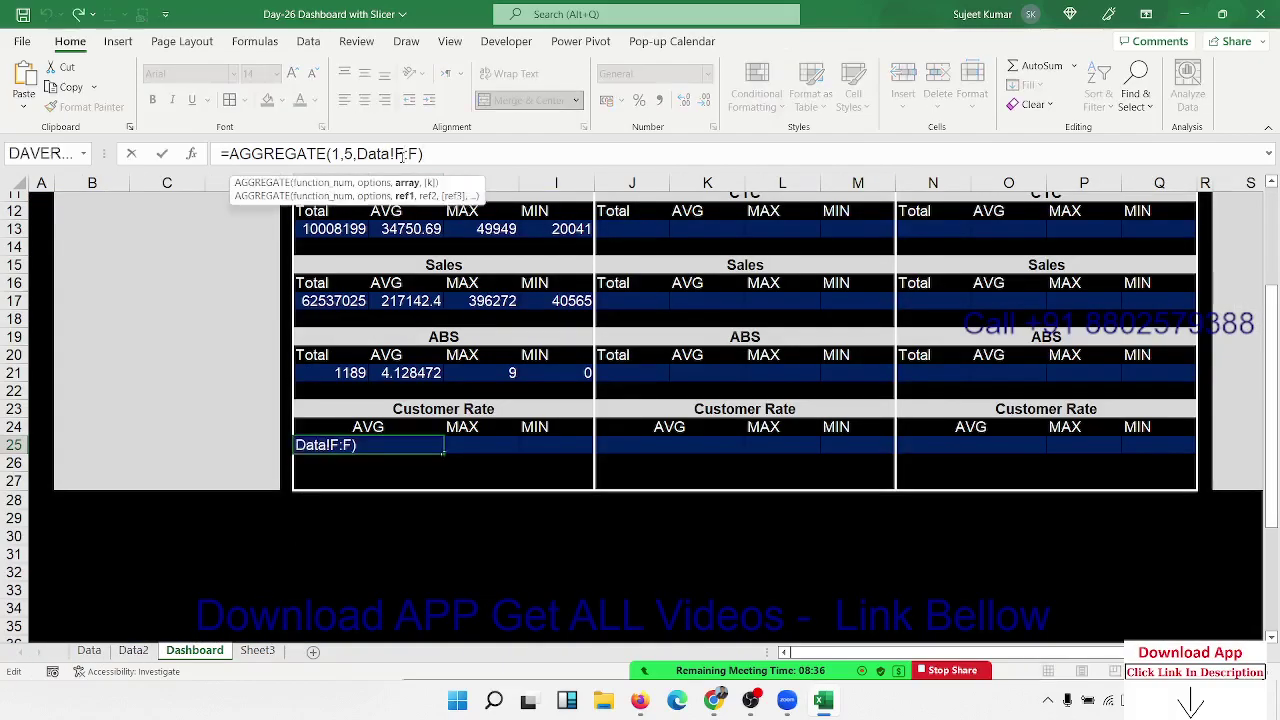
key(BackSpace)
text(G)
key(Right)
key(Delete)
text(G)
key(Return)
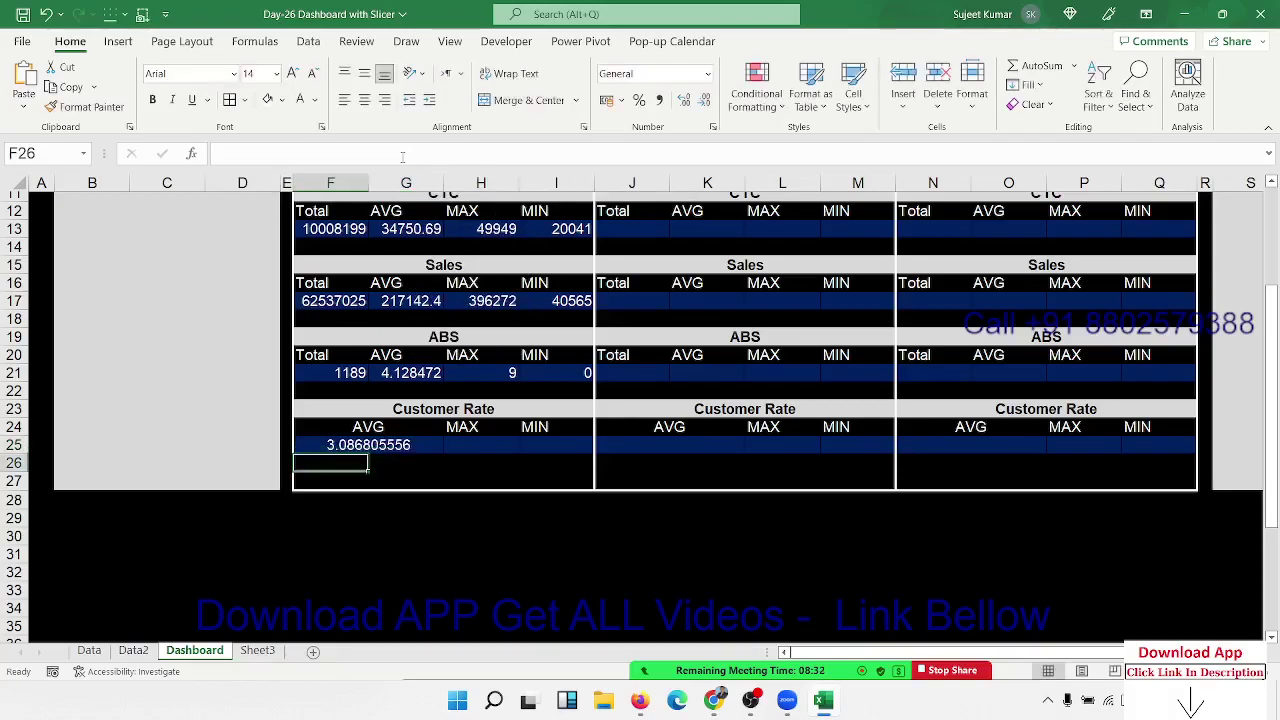
Copy the ABS MAX and MIN formulas into row 25 and point H25 at Data column G:G.
drag(491, 366, 560, 372)
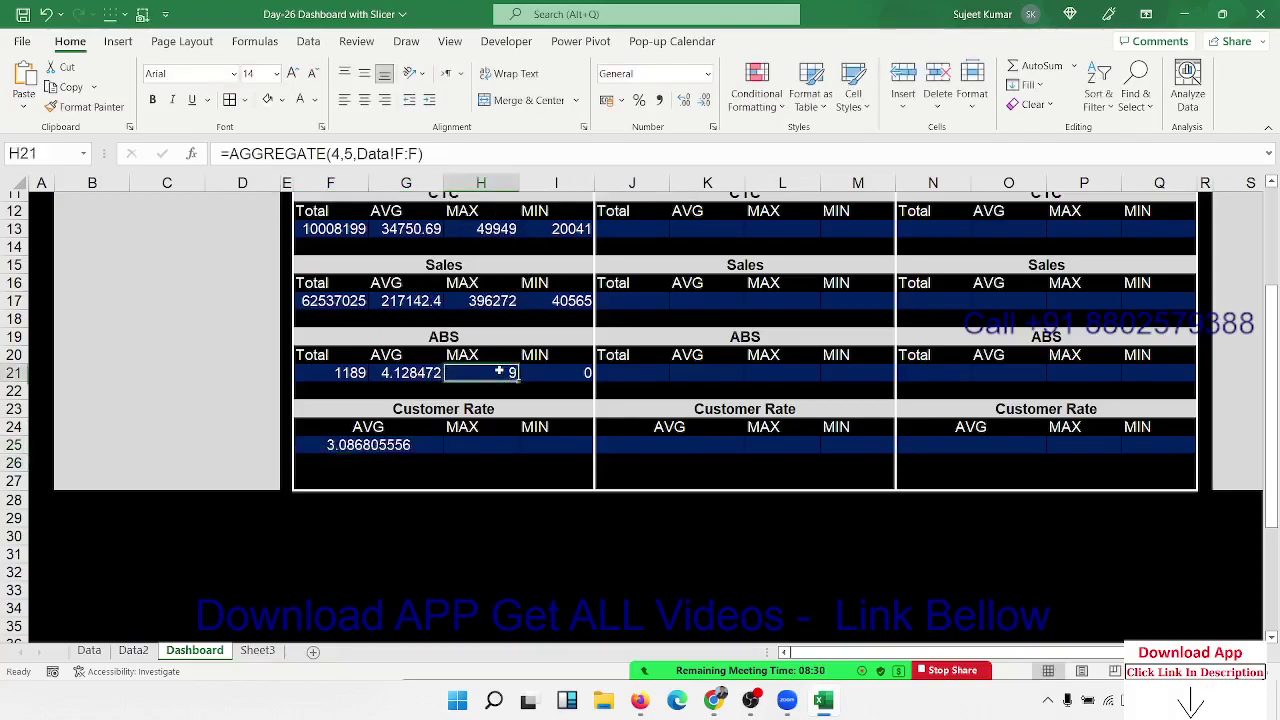
key(ctrl+c)
click(491, 438)
key(ctrl+v)
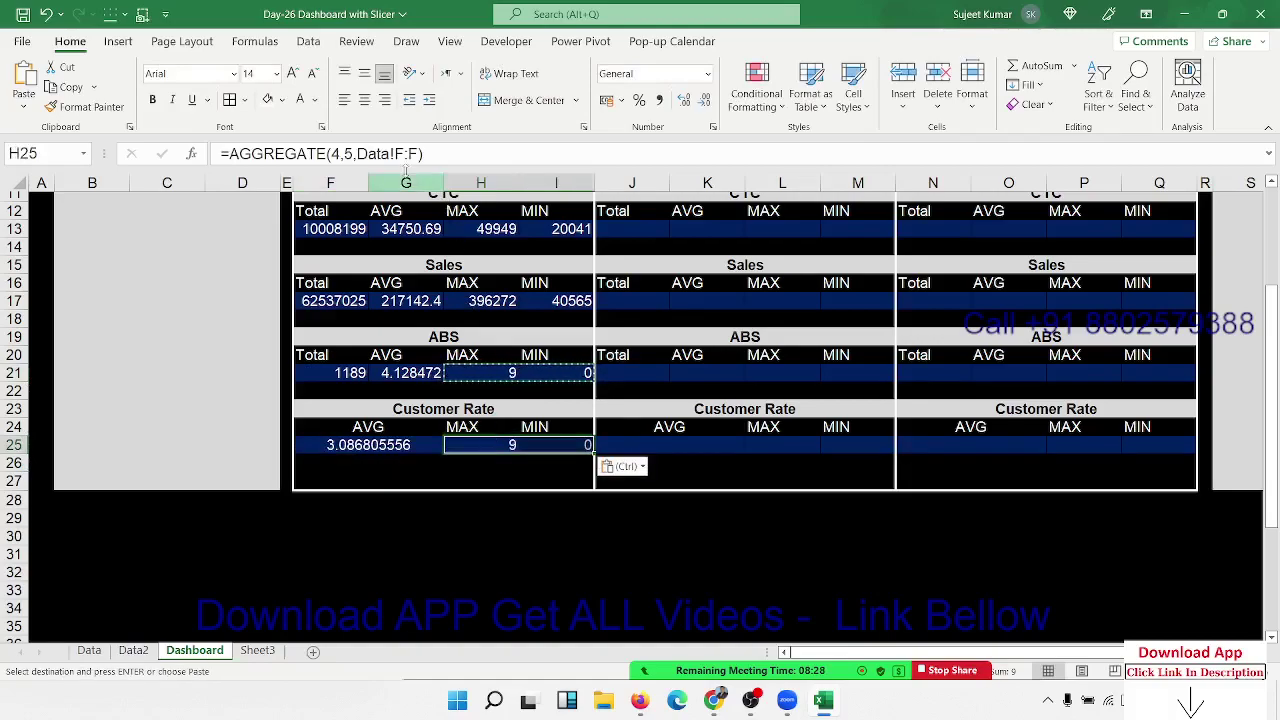
click(398, 155)
key(BackSpace)
text(G)
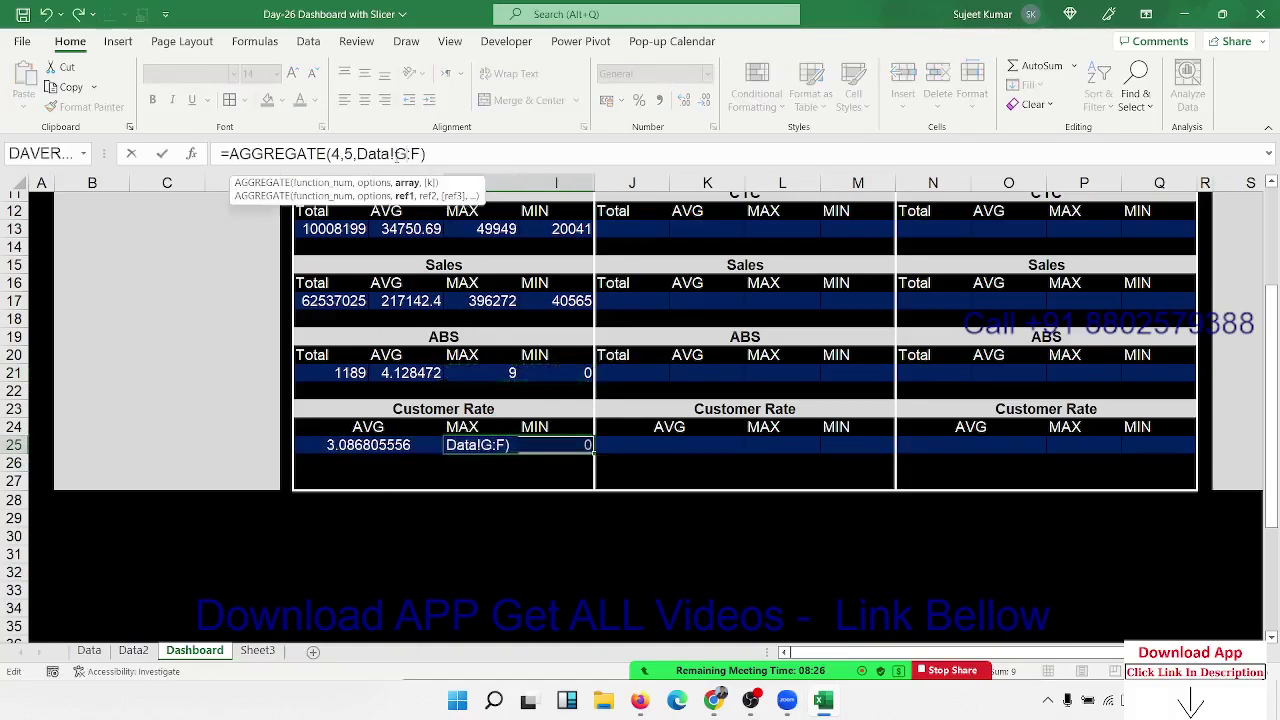
key(Right)
key(Delete)
text(G)
key(Return)
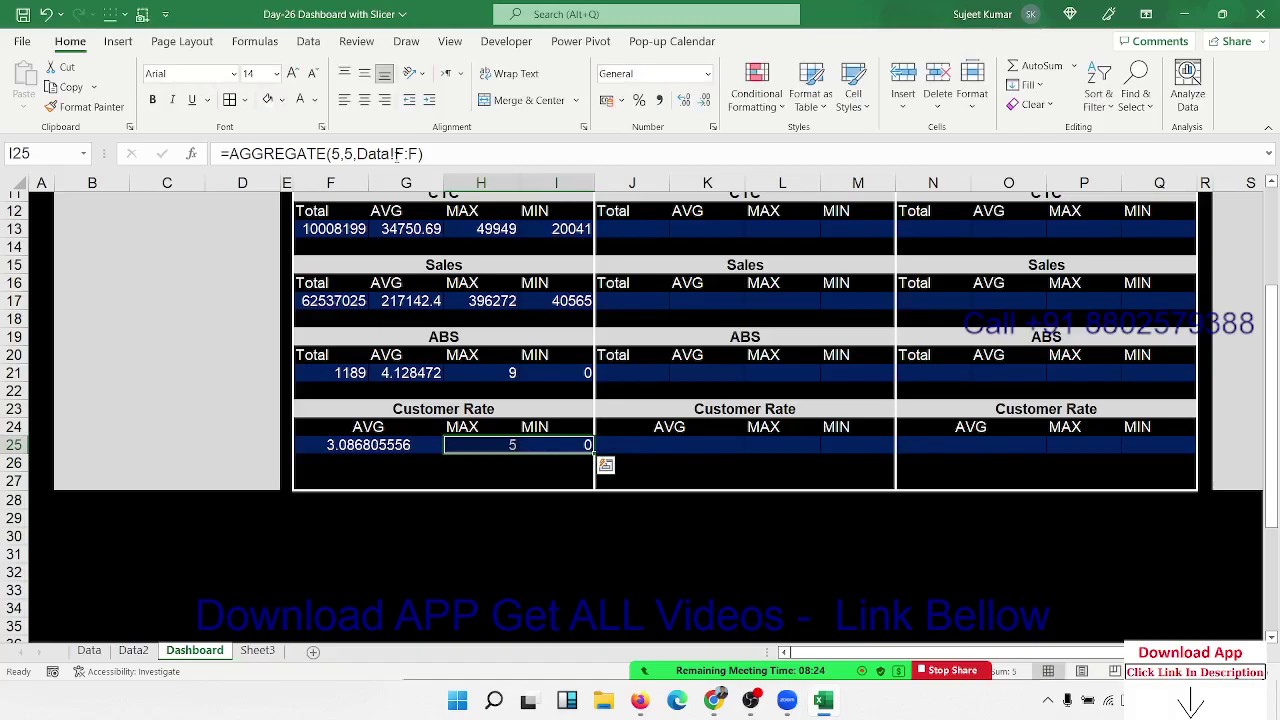
Point the I25 minimum formula at Data column G:G.
key(Right)
key(Left)
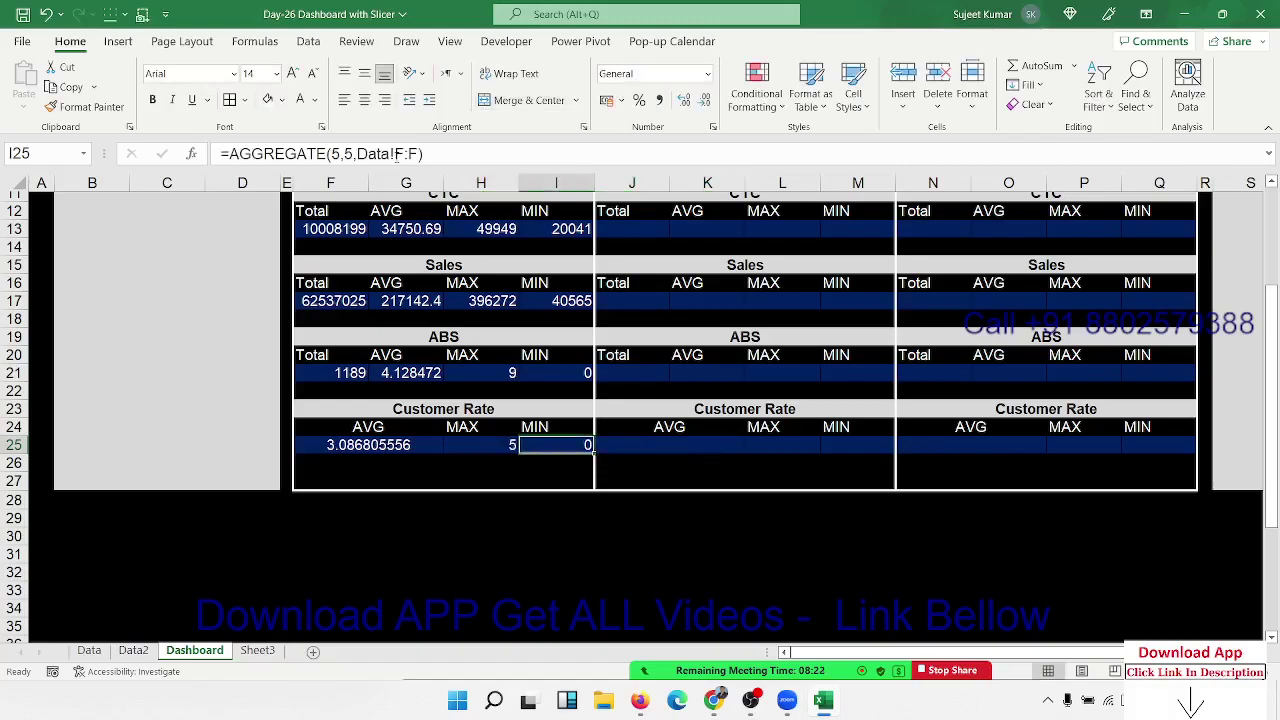
click(400, 153)
key(BackSpace)
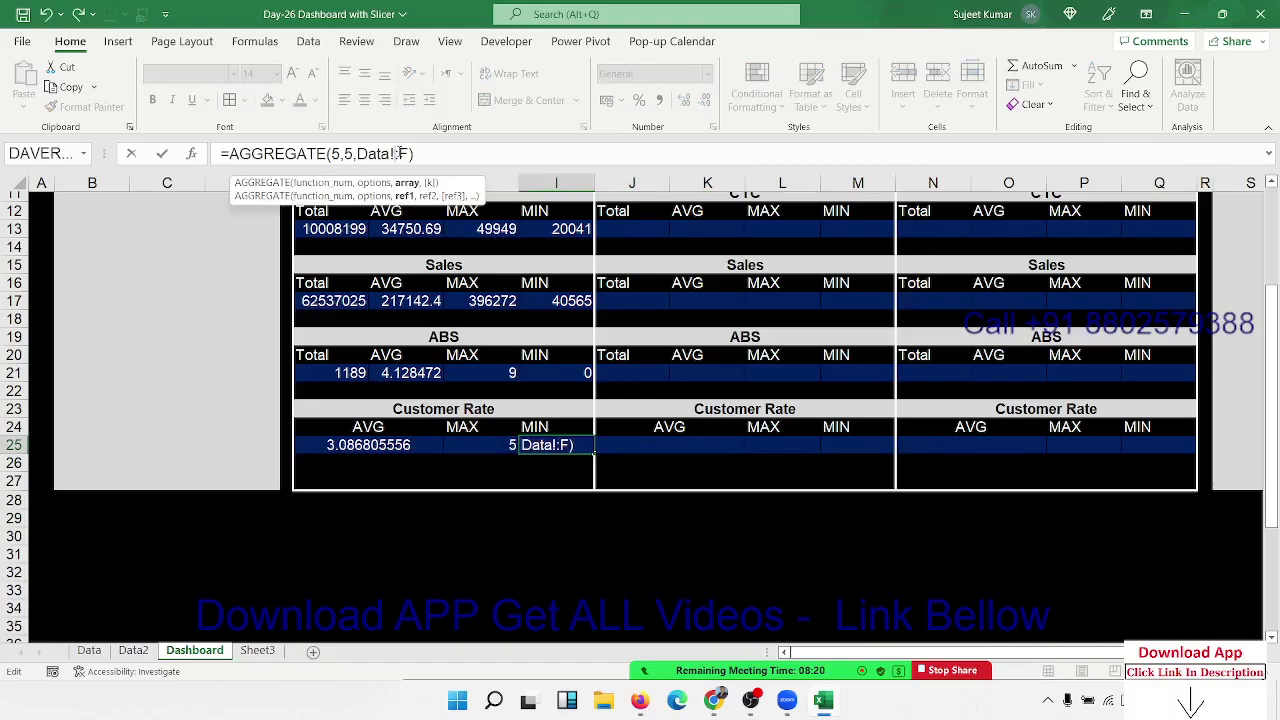
text(G)
key(BackSpace)
text(G)
key(ctrl+Return)
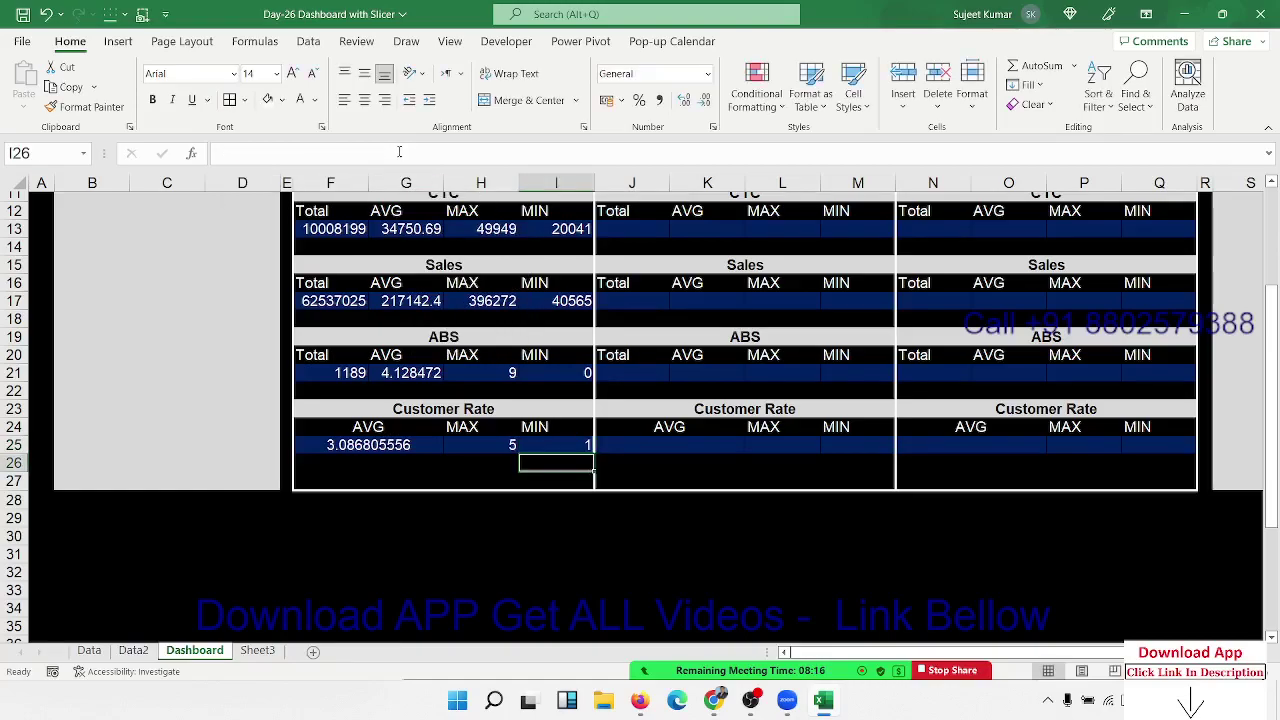
click(360, 450)
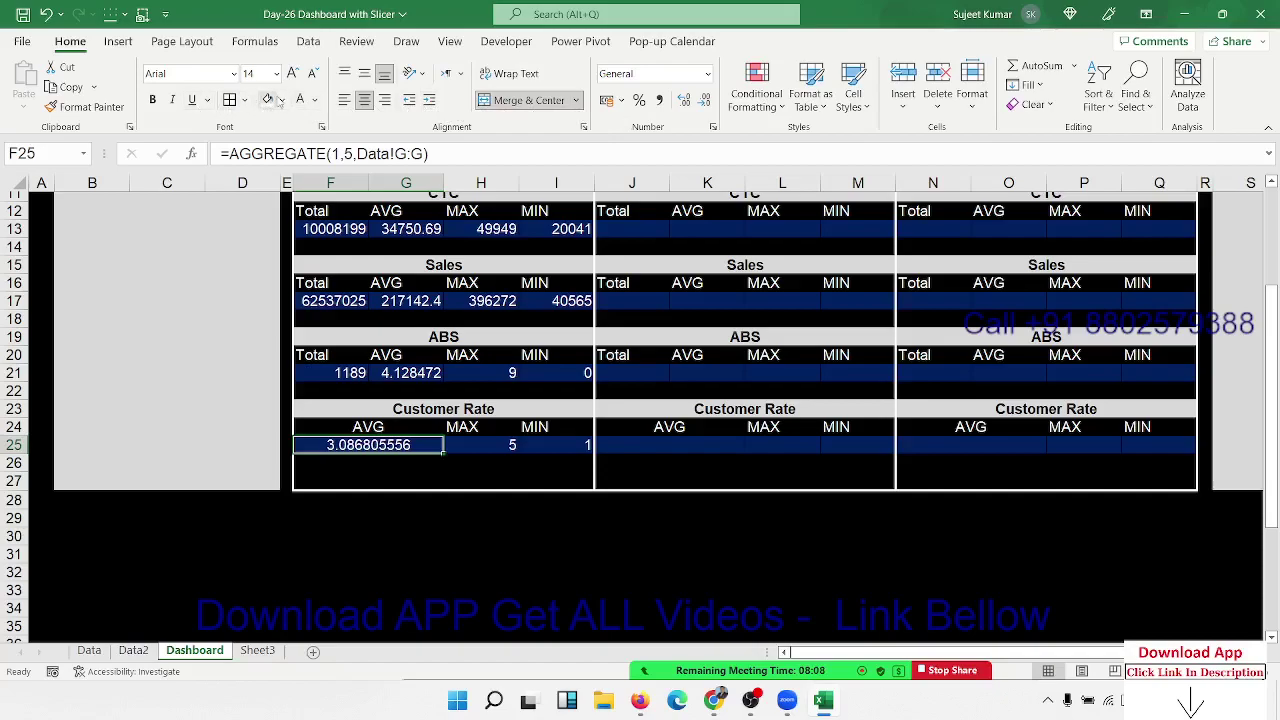
Reduce the Customer Rate average in F25 to one decimal, showing 3.1.
click(709, 108)
click(709, 108)
click(709, 108)
click(709, 108)
click(709, 108)
click(709, 108)
click(709, 108)
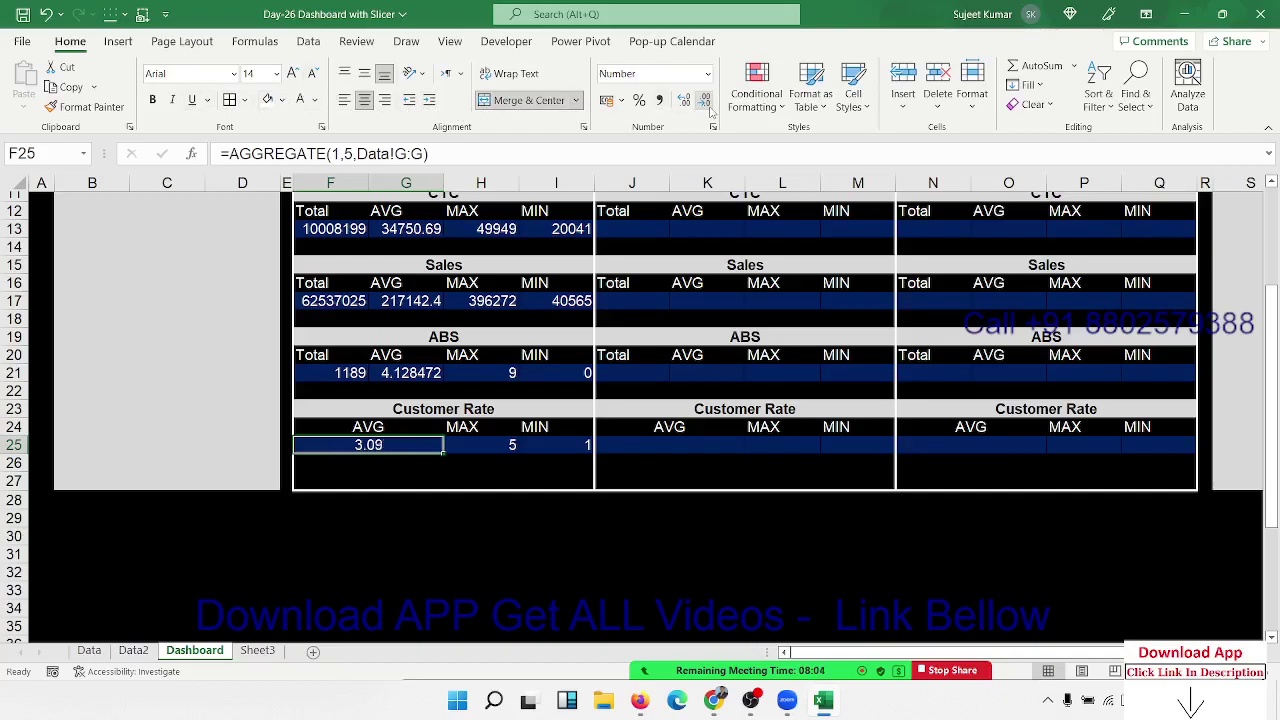
click(709, 108)
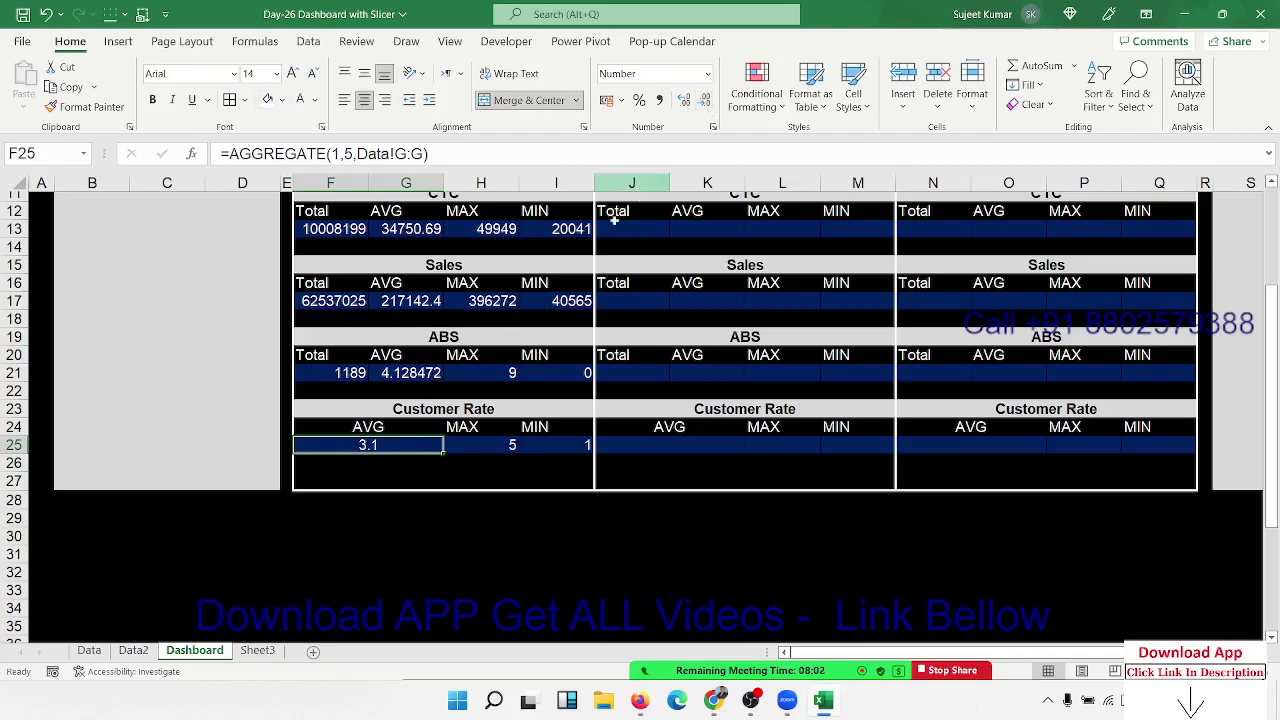
Show the ABS average in G21 with one decimal as 4.1.
click(422, 374)
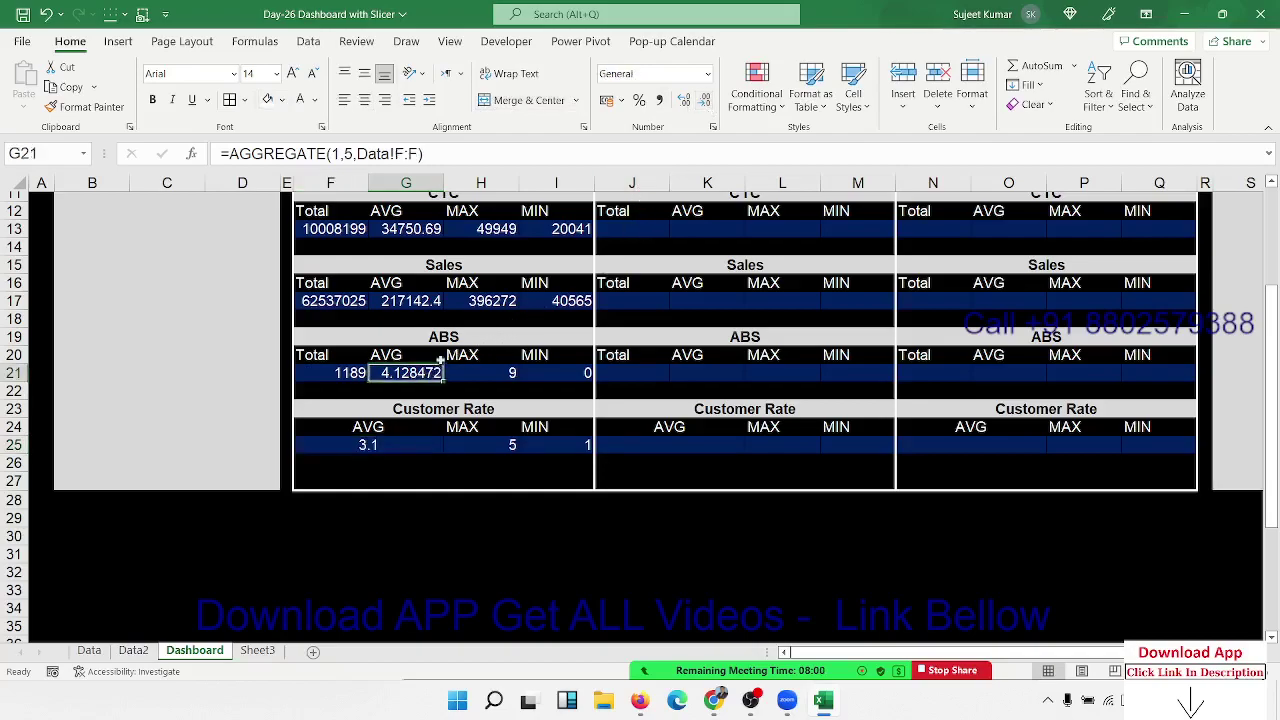
click(706, 103)
click(706, 103)
click(706, 103)
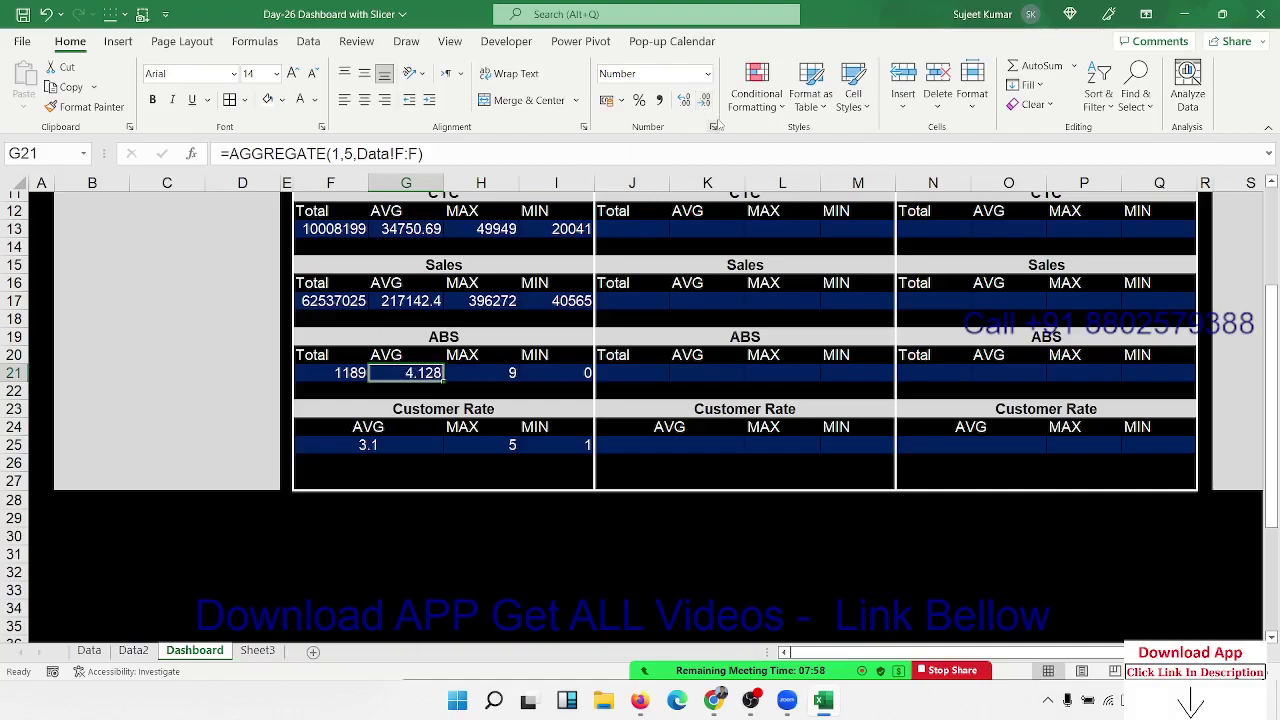
click(706, 103)
click(706, 103)
click(706, 103)
click(684, 100)
click(684, 100)
click(704, 103)
Round the Sales average in G17 to the whole number 217142.
click(432, 298)
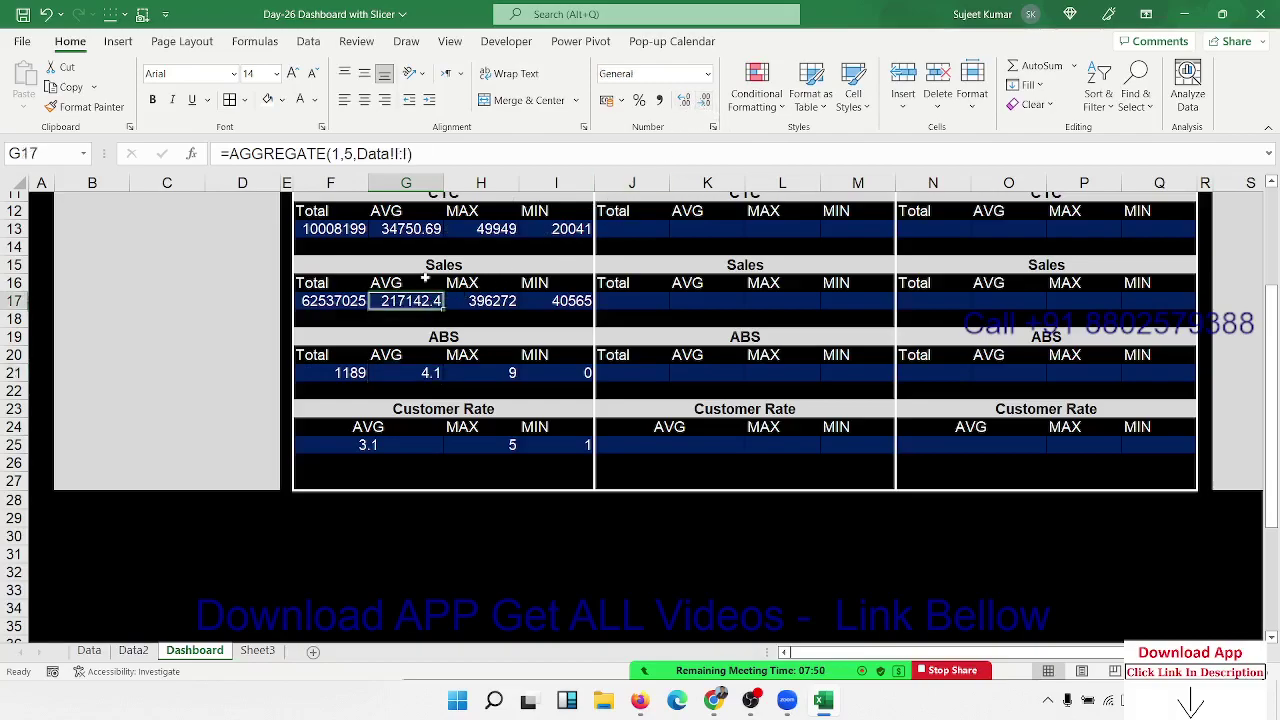
click(705, 102)
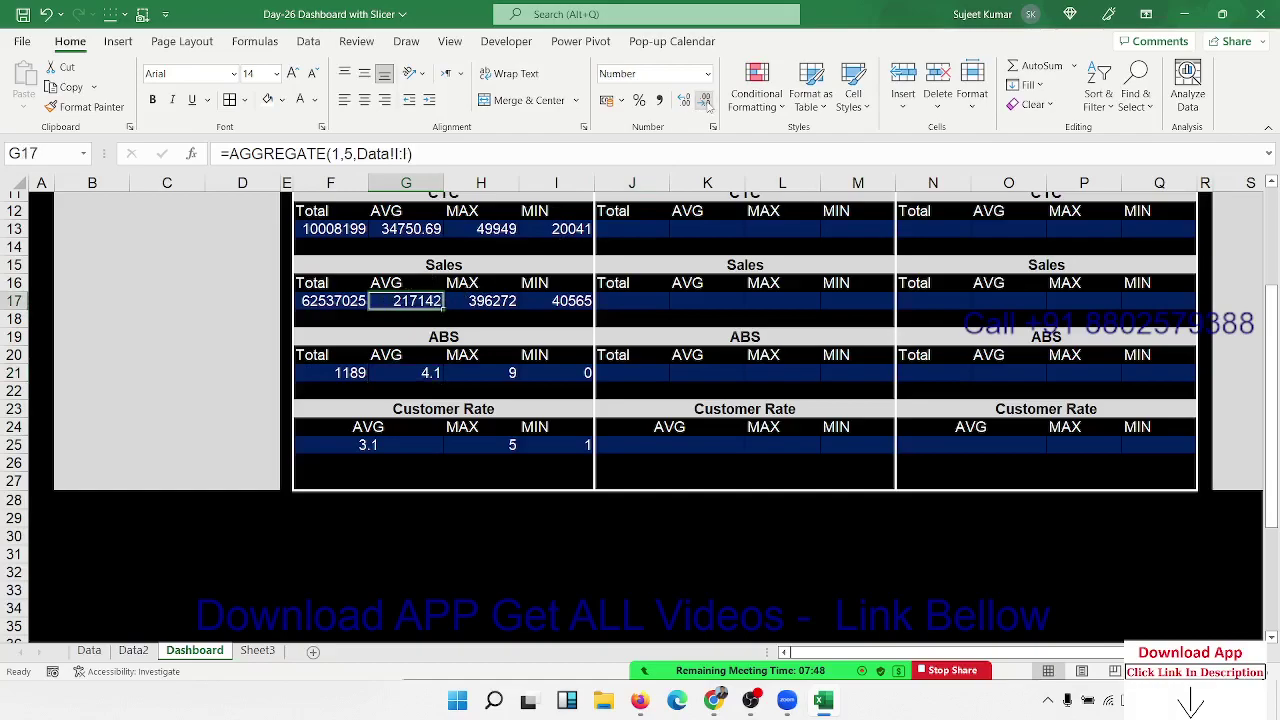
click(684, 101)
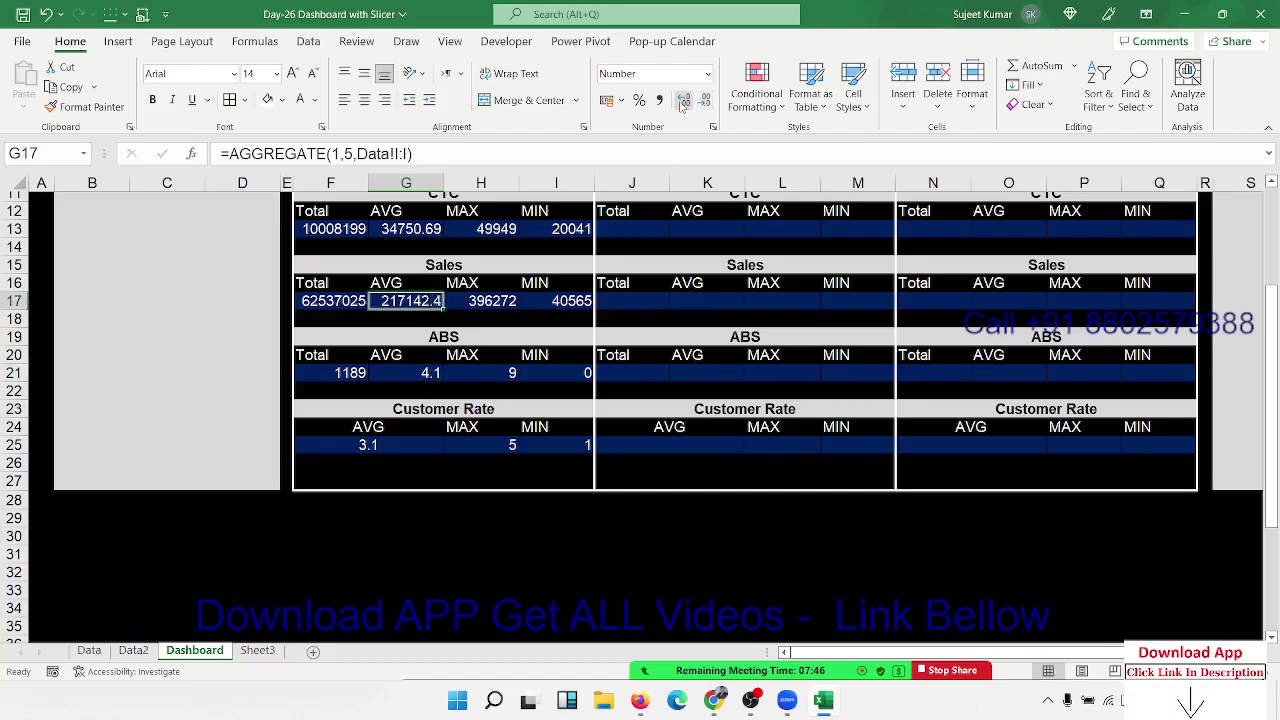
click(684, 101)
click(705, 102)
click(705, 102)
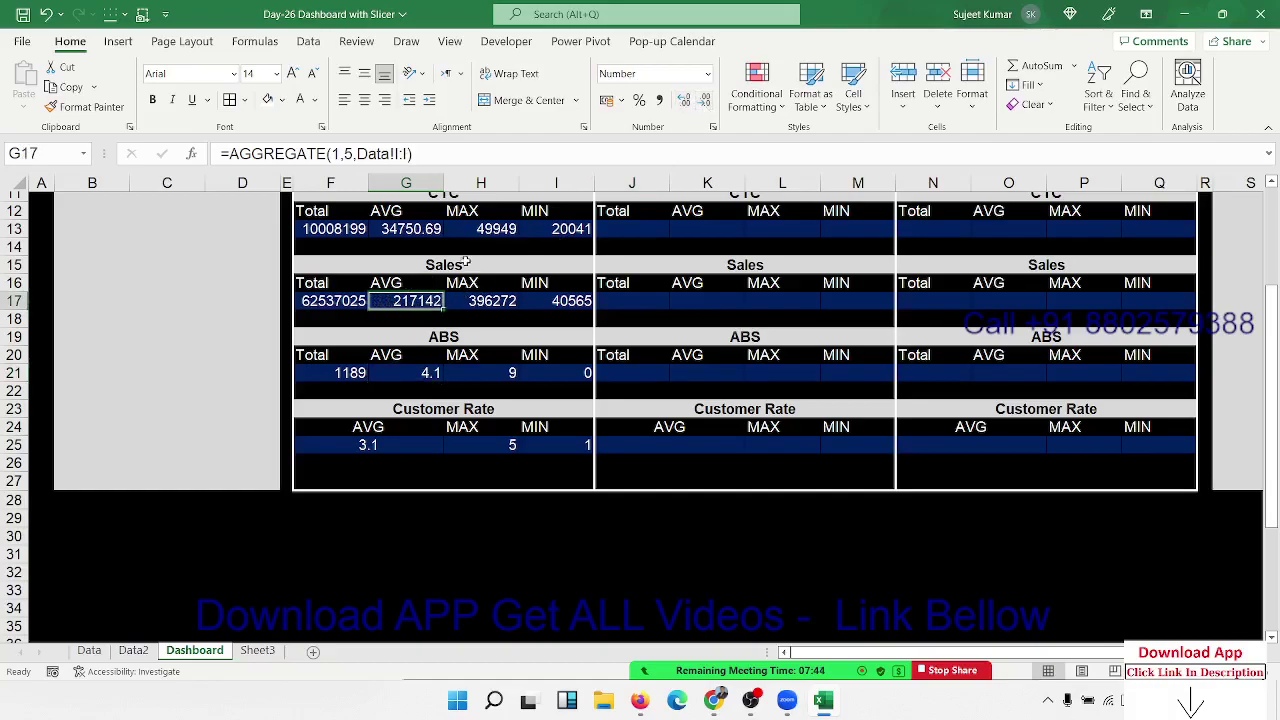
Round the CTC average in G13 to the whole number 34751.
scroll(448, 284, up, 4)
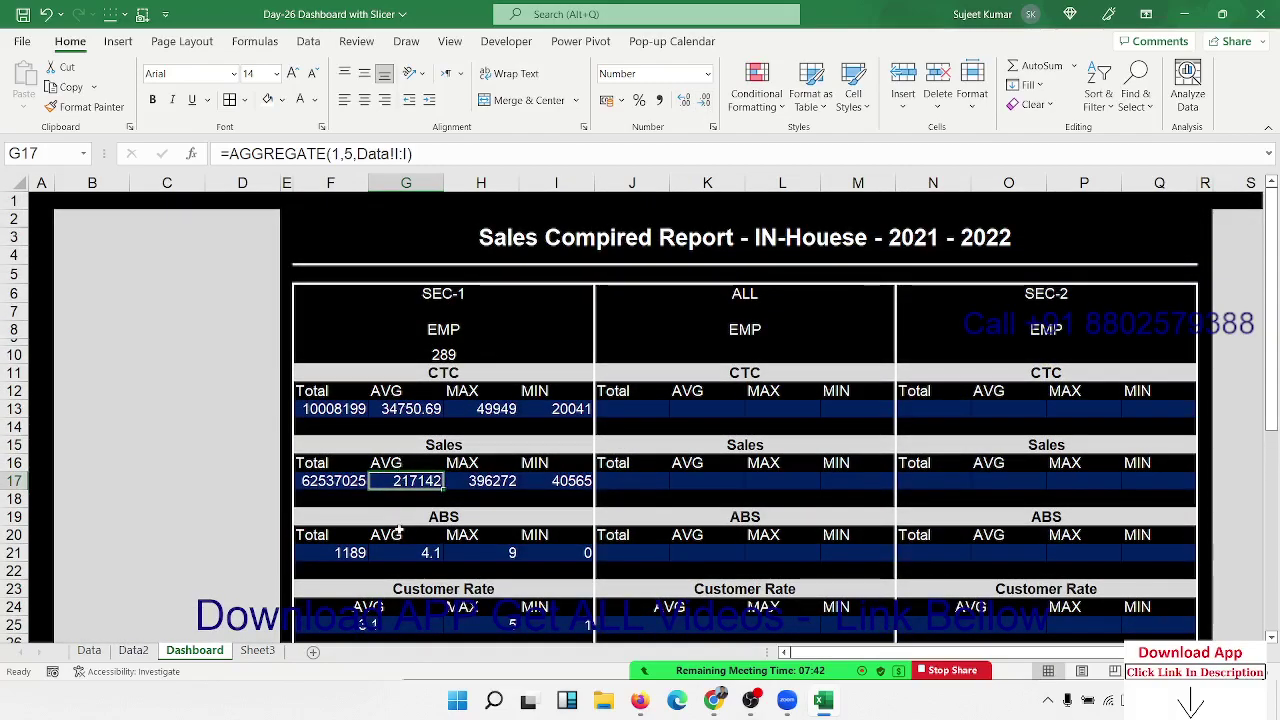
click(410, 412)
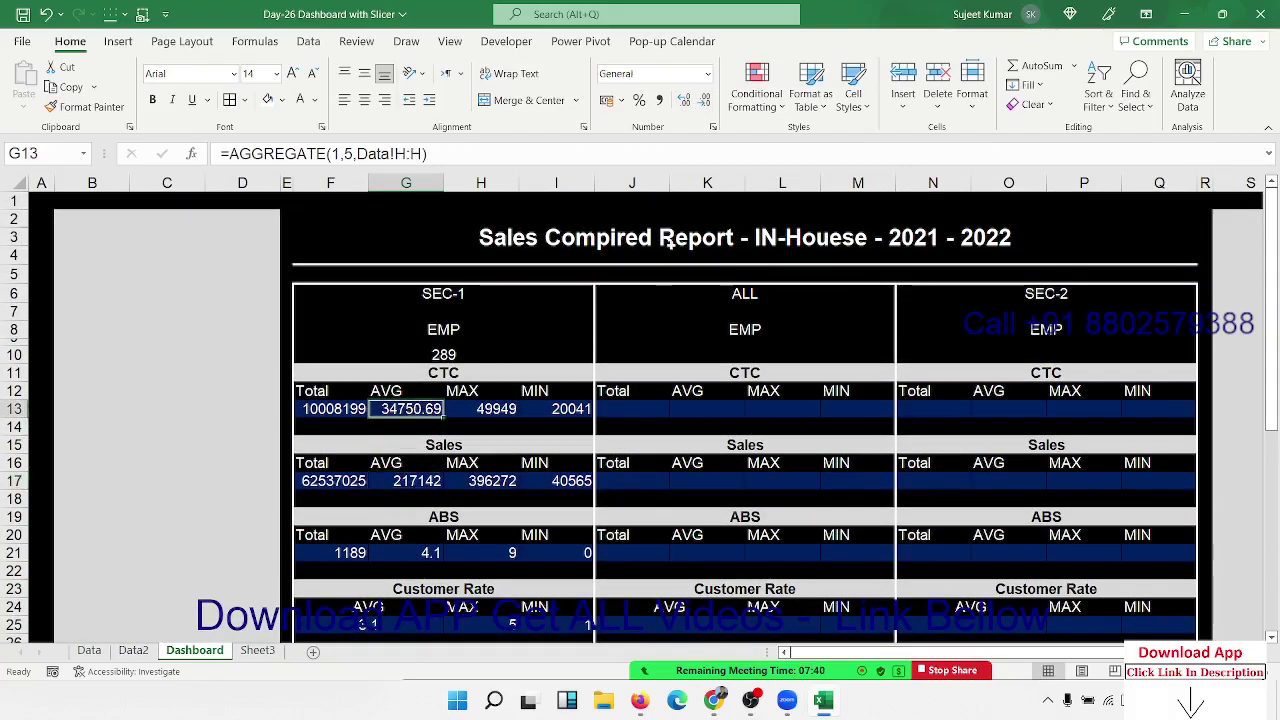
click(705, 104)
click(705, 104)
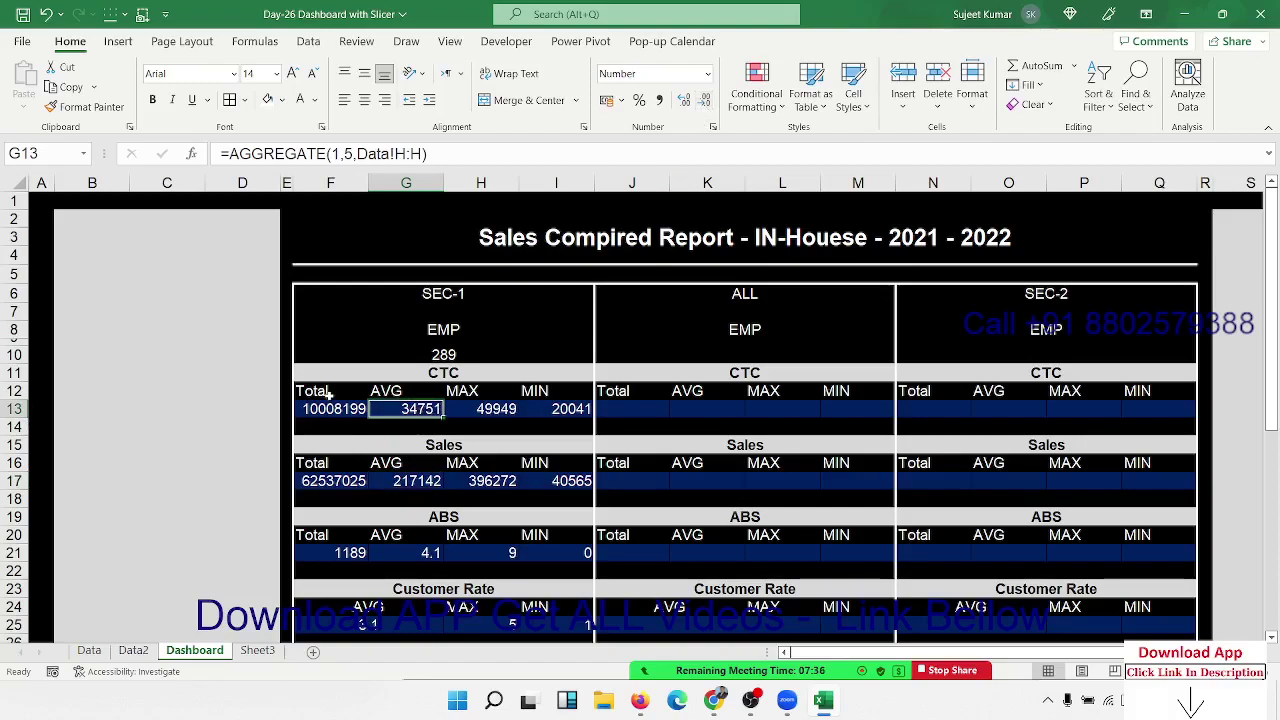
click(329, 406)
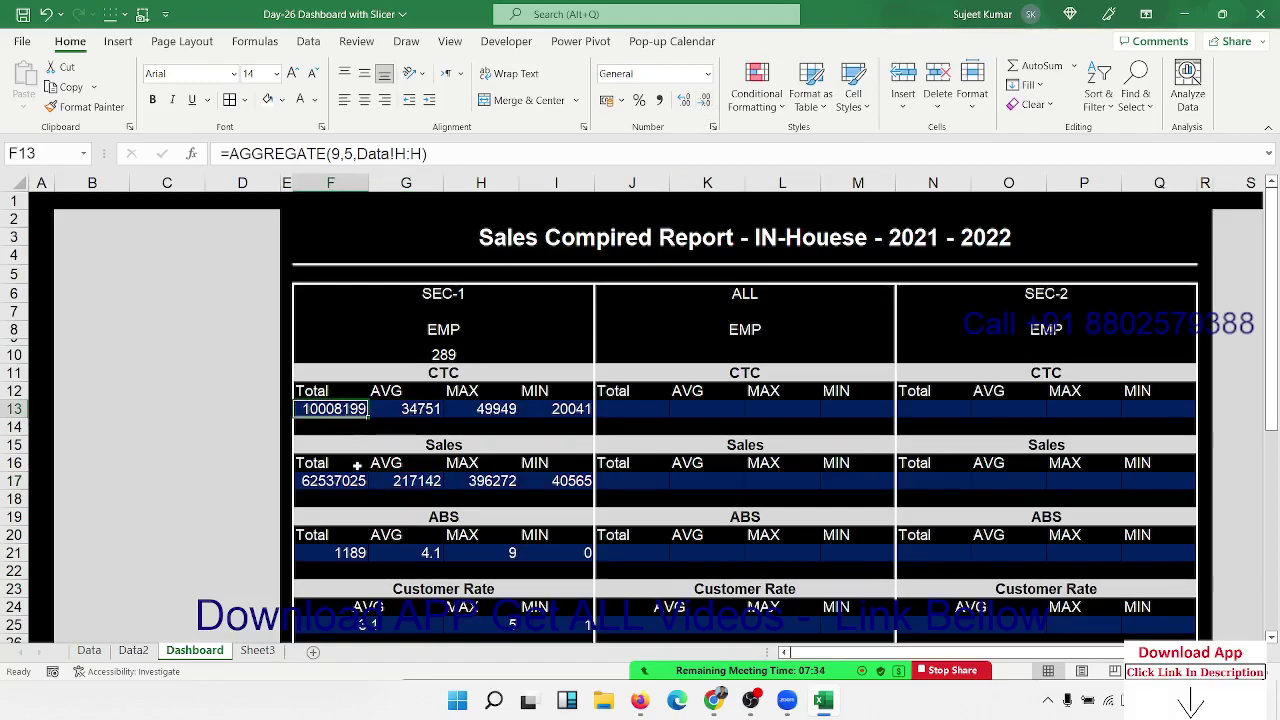
click(355, 460)
click(335, 392)
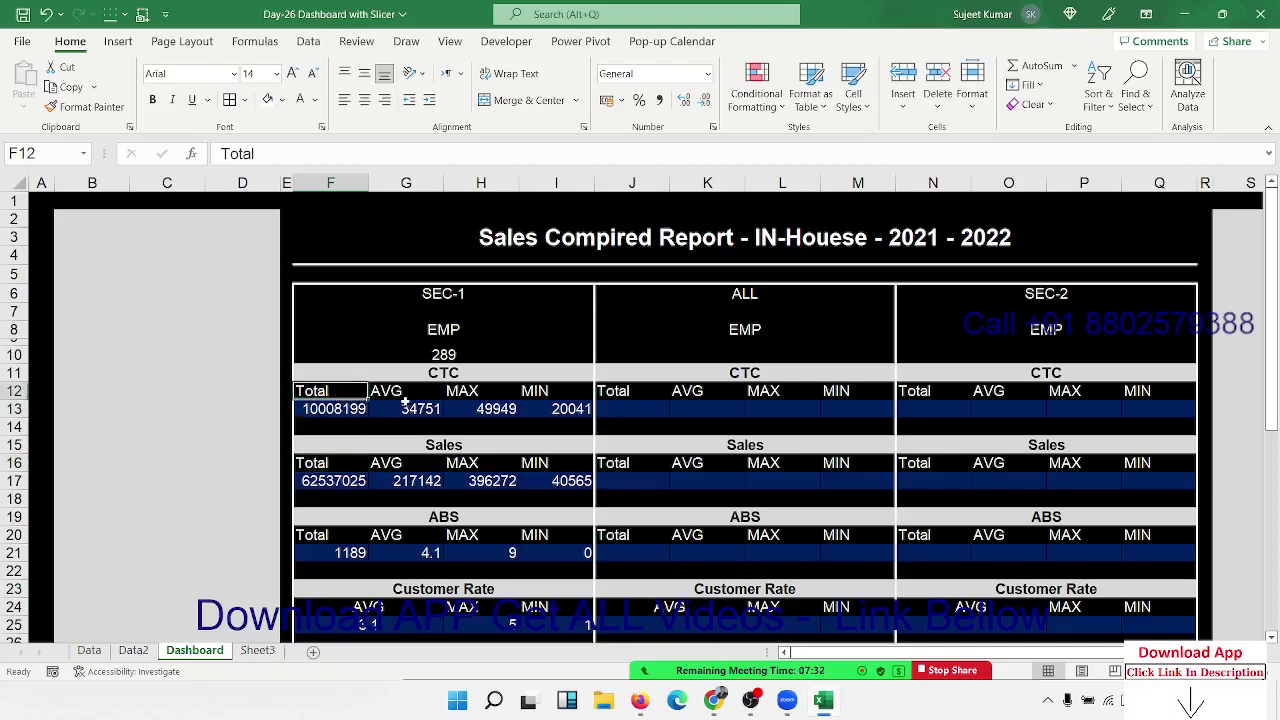
scroll(463, 408, down, 3)
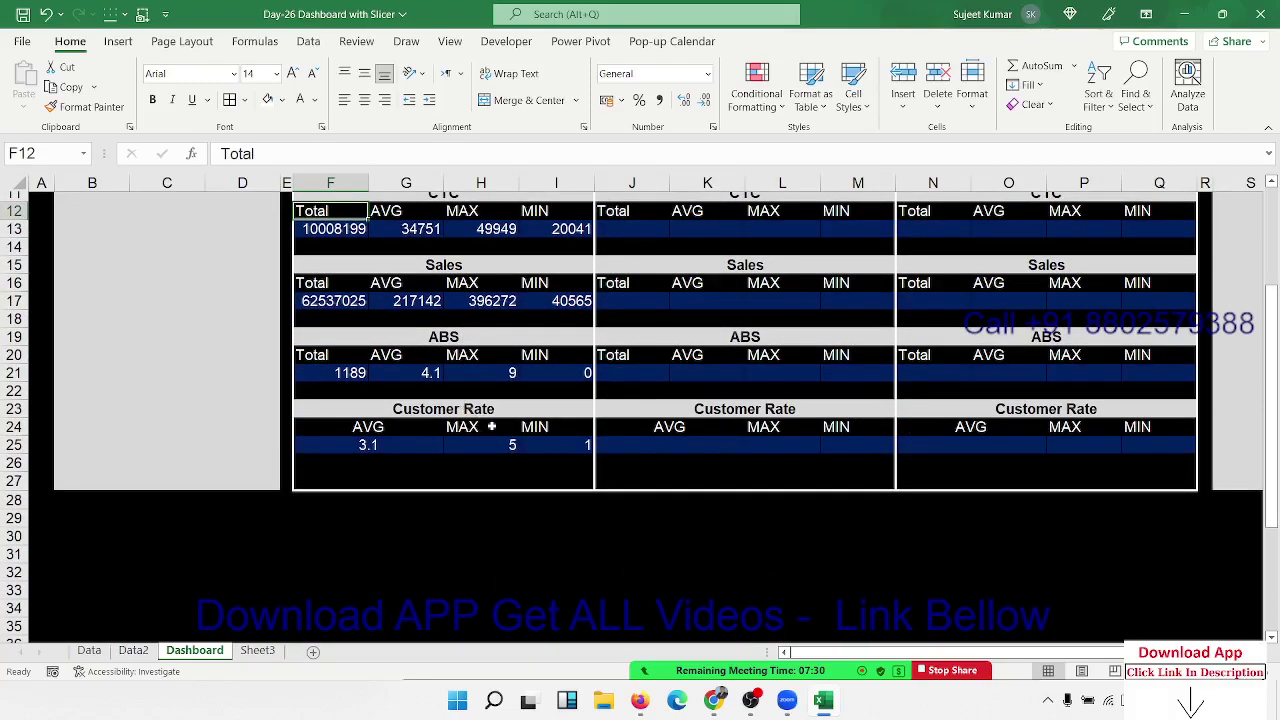
shift+click(556, 428)
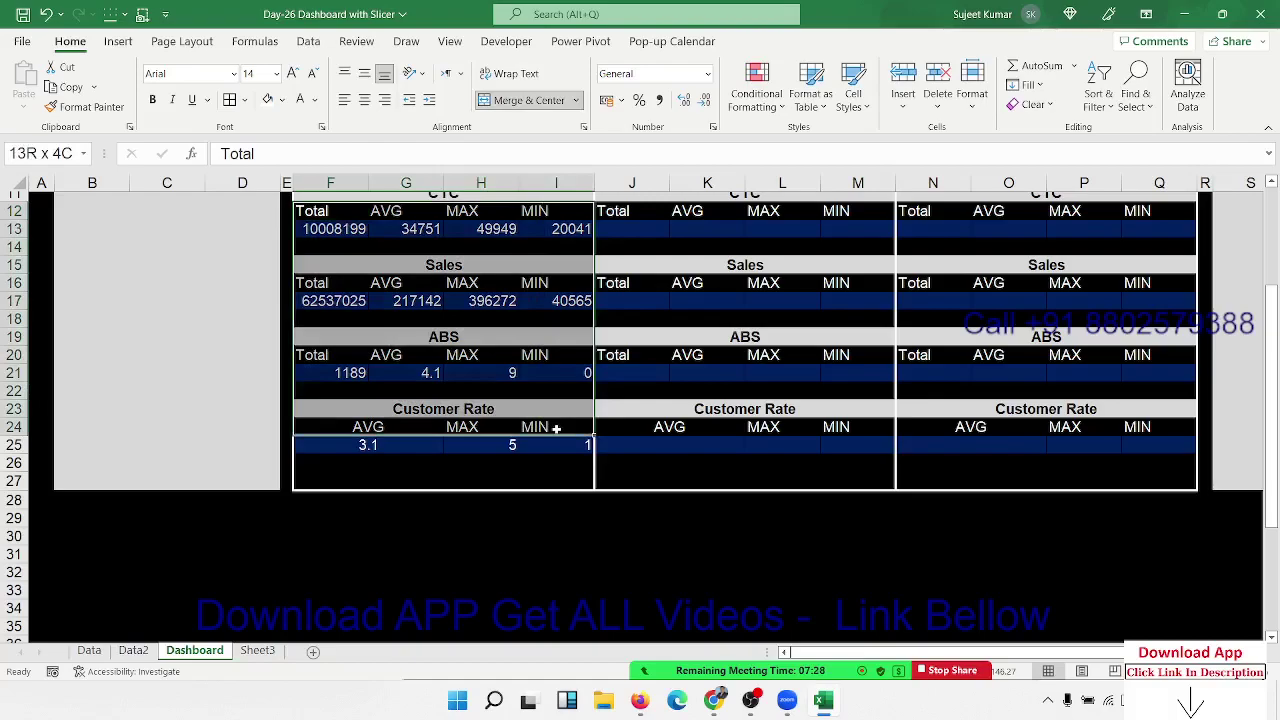
shift+click(561, 446)
scroll(561, 446, up, 3)
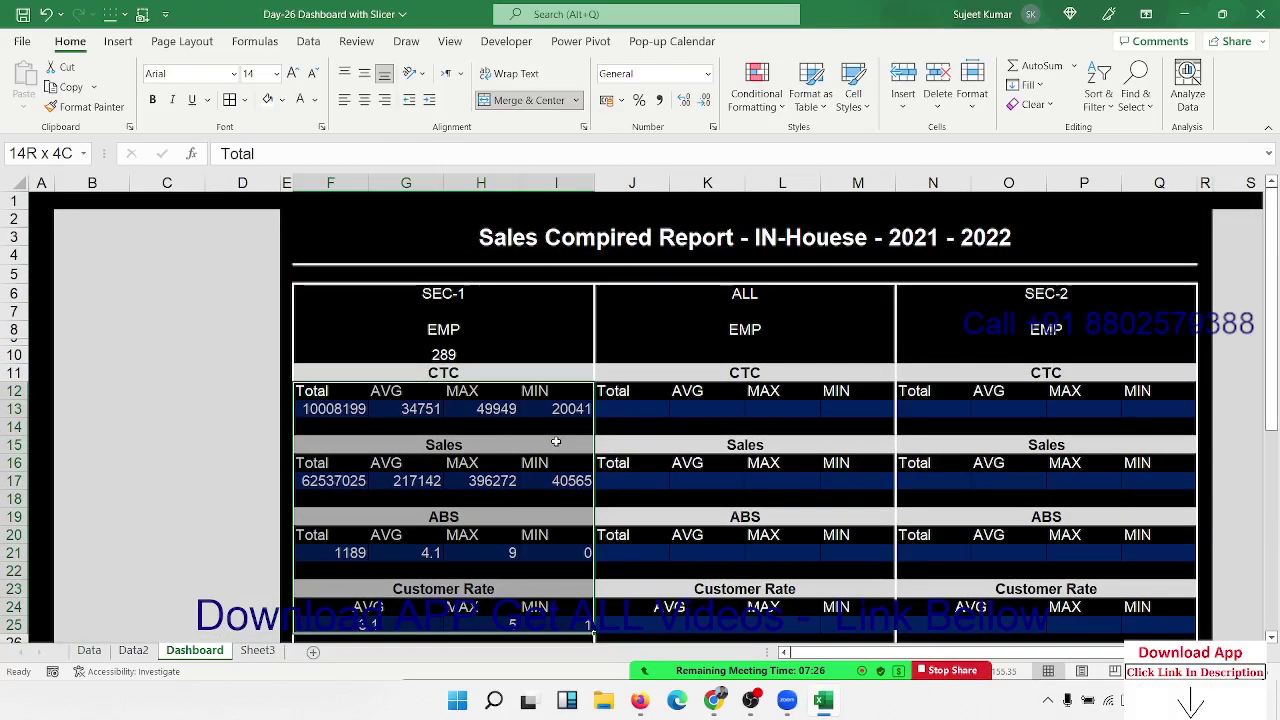
key(ctrl+c)
click(621, 392)
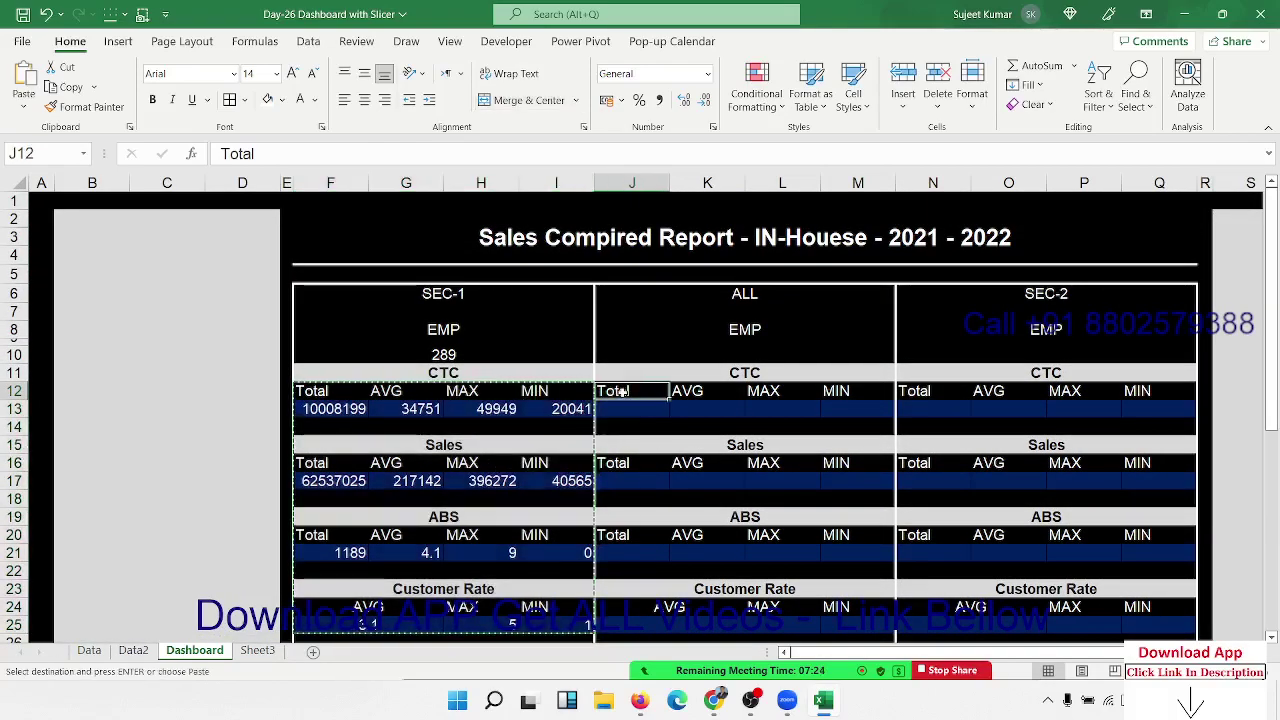
key(ctrl+v)
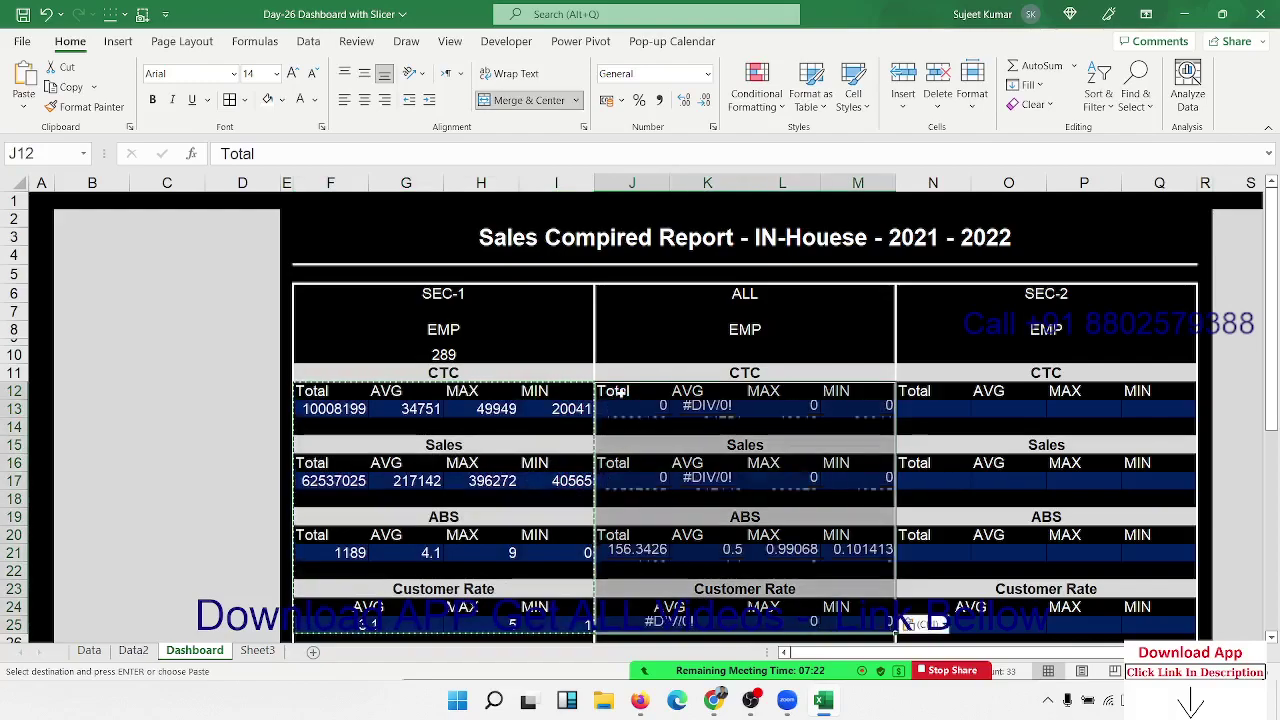
scroll(665, 446, down, 4)
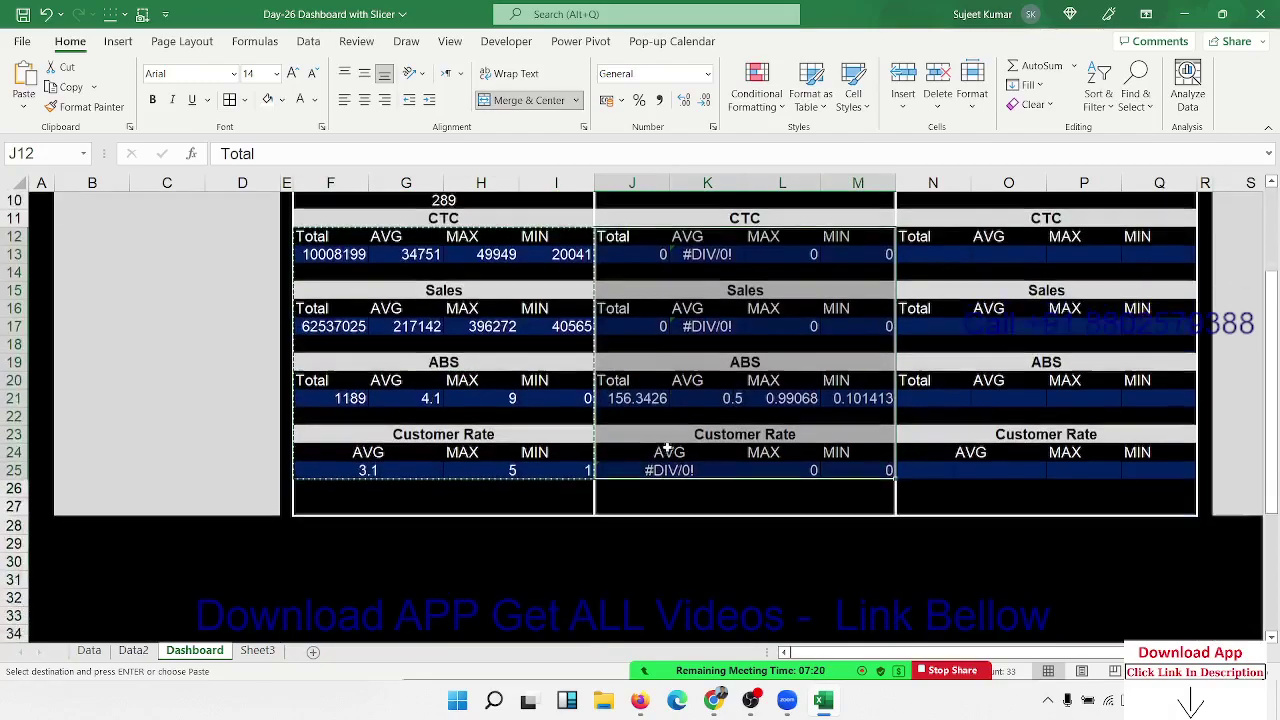
scroll(667, 446, up, 4)
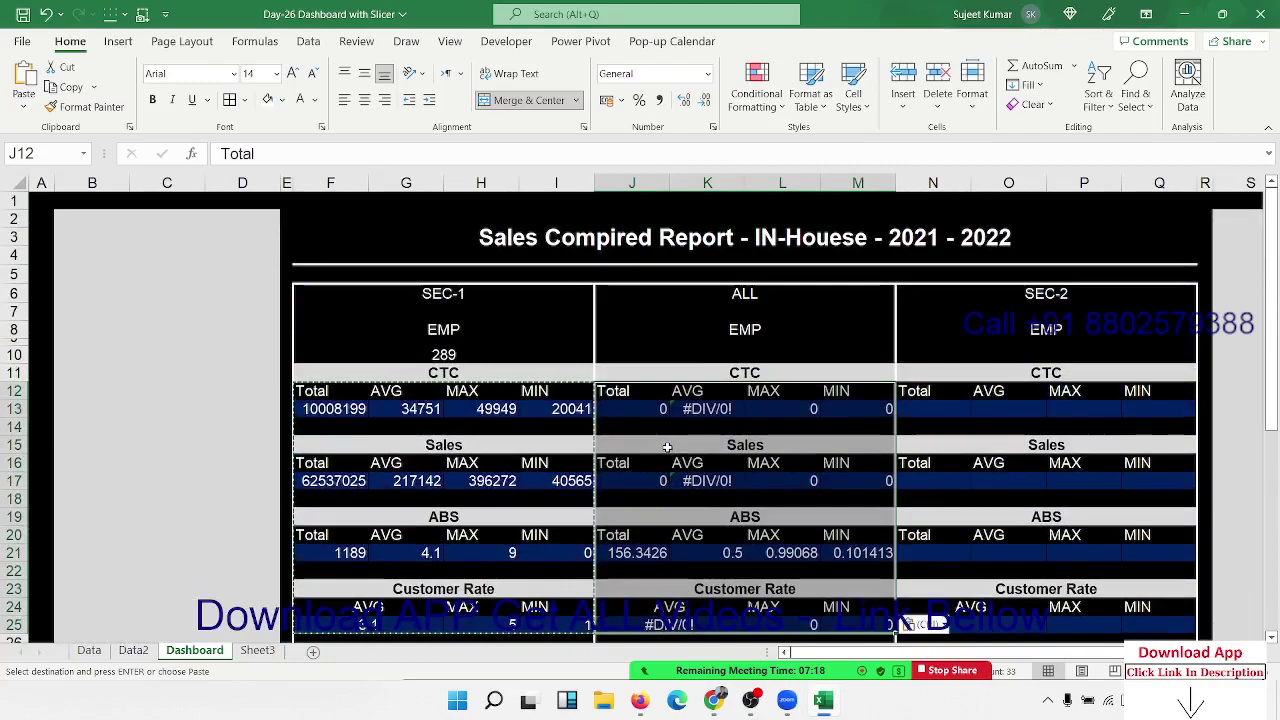
key(Delete)
click(340, 409)
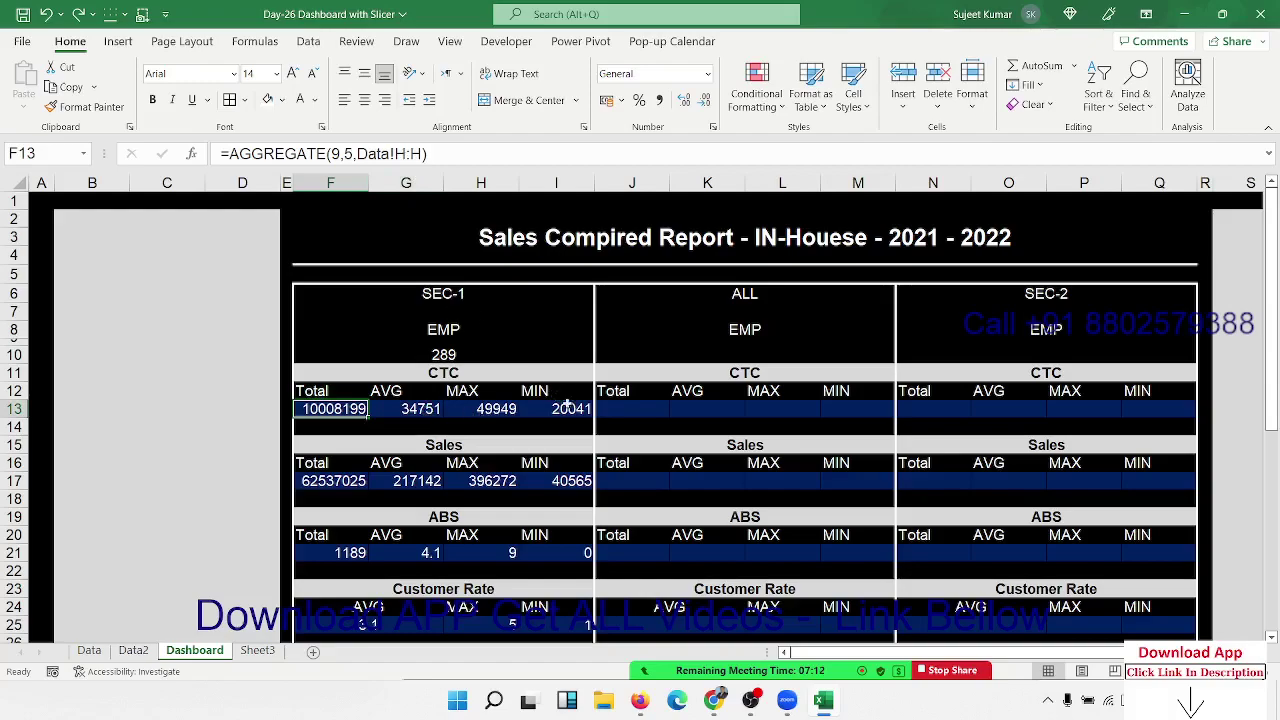
Begin an AGGREGATE formula in J13, then cancel it.
click(631, 411)
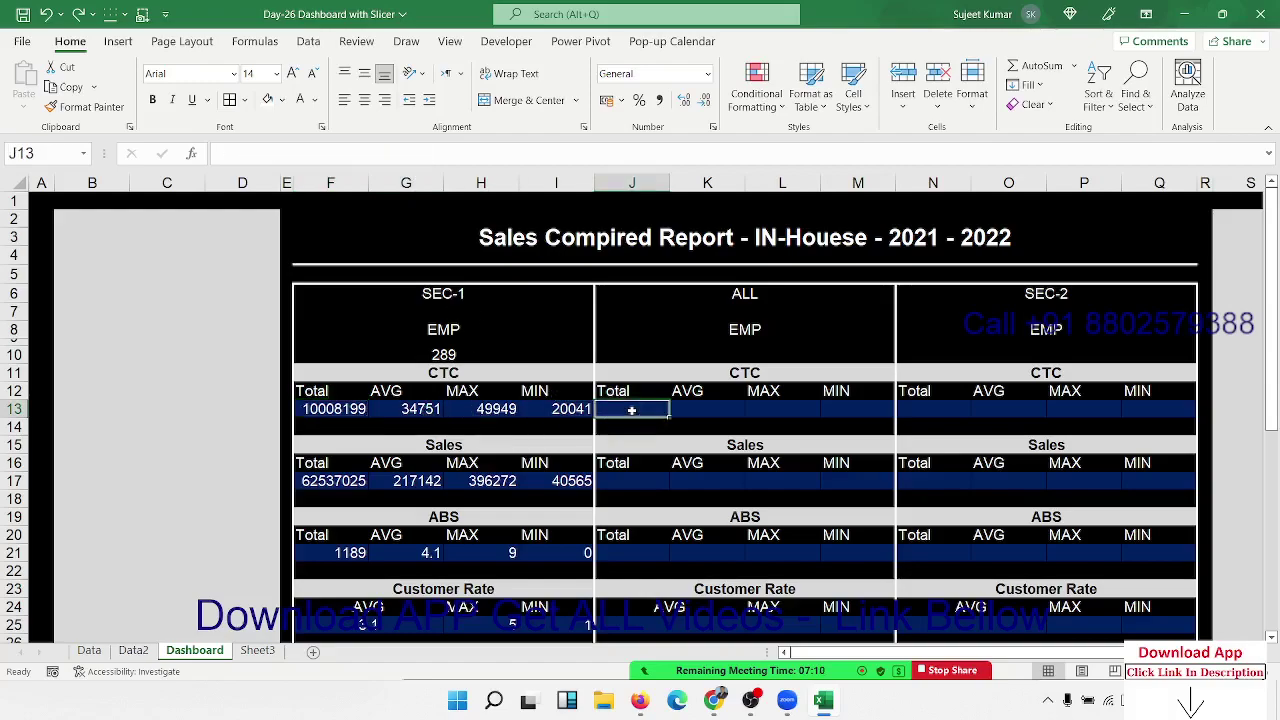
text(=)
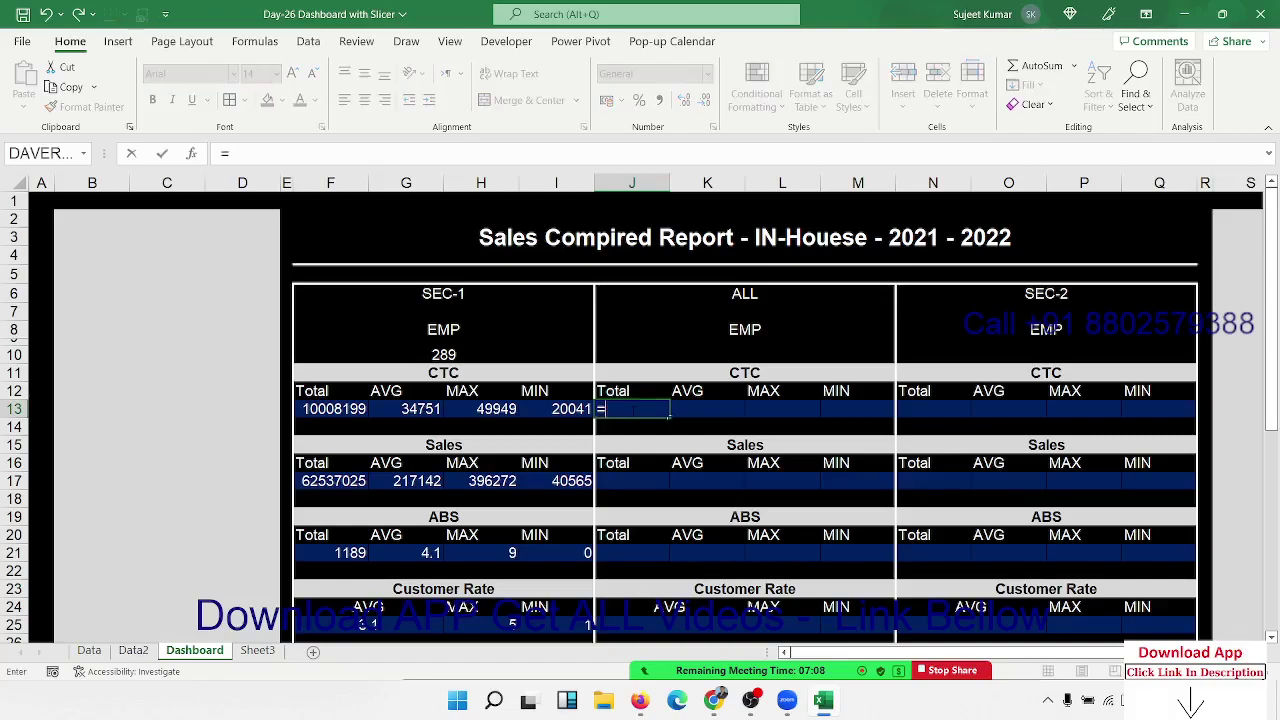
text(ag)
key(Tab)
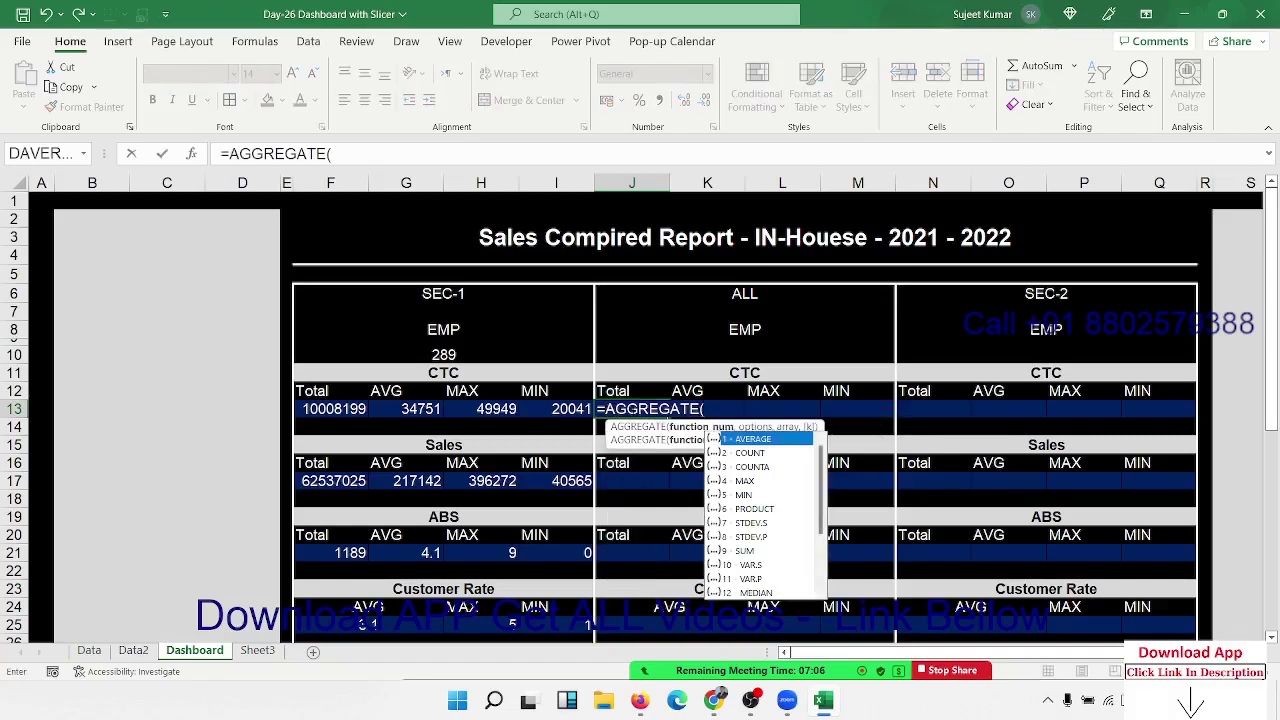
key(Down)
key(Down)
key(Down)
key(Down)
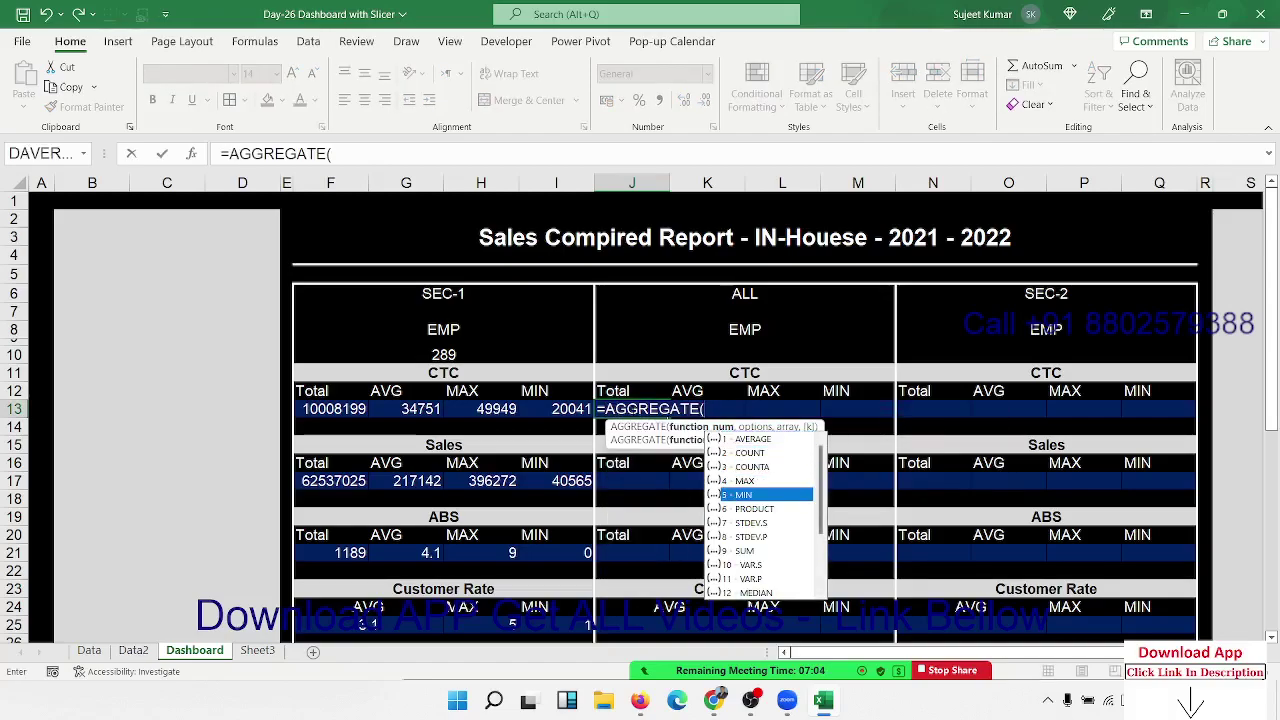
key(Escape)
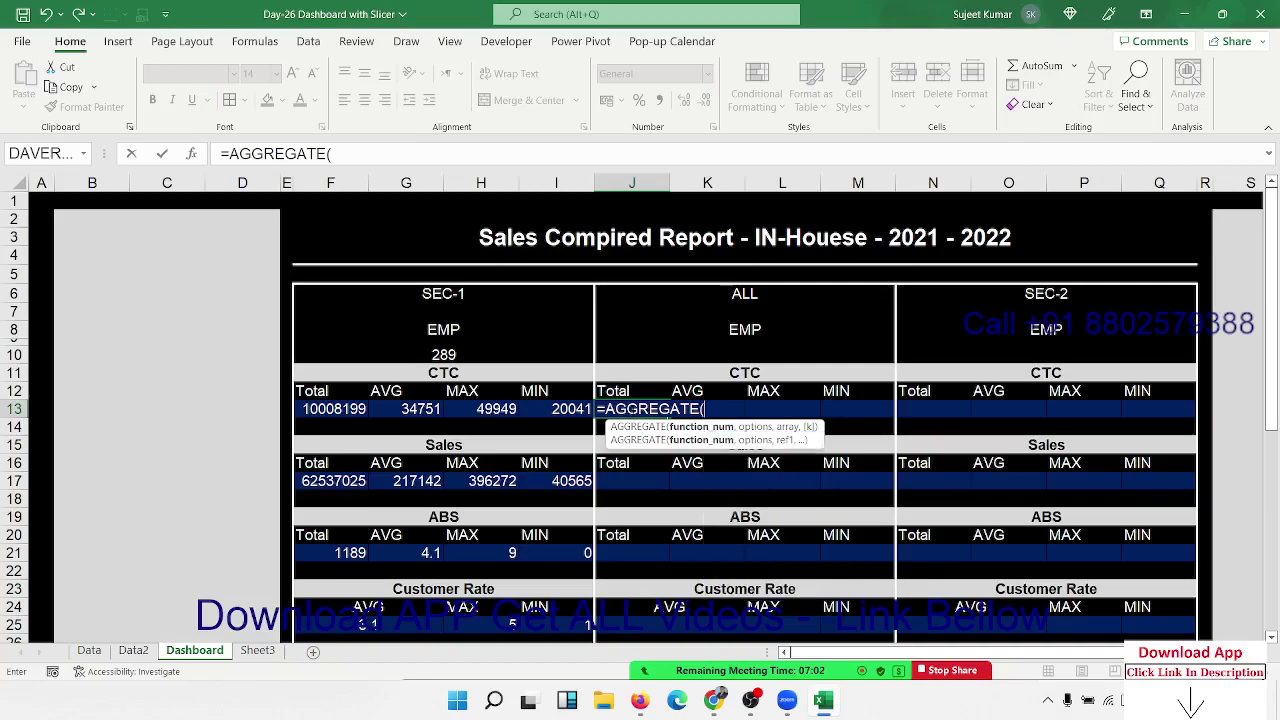
click(333, 409)
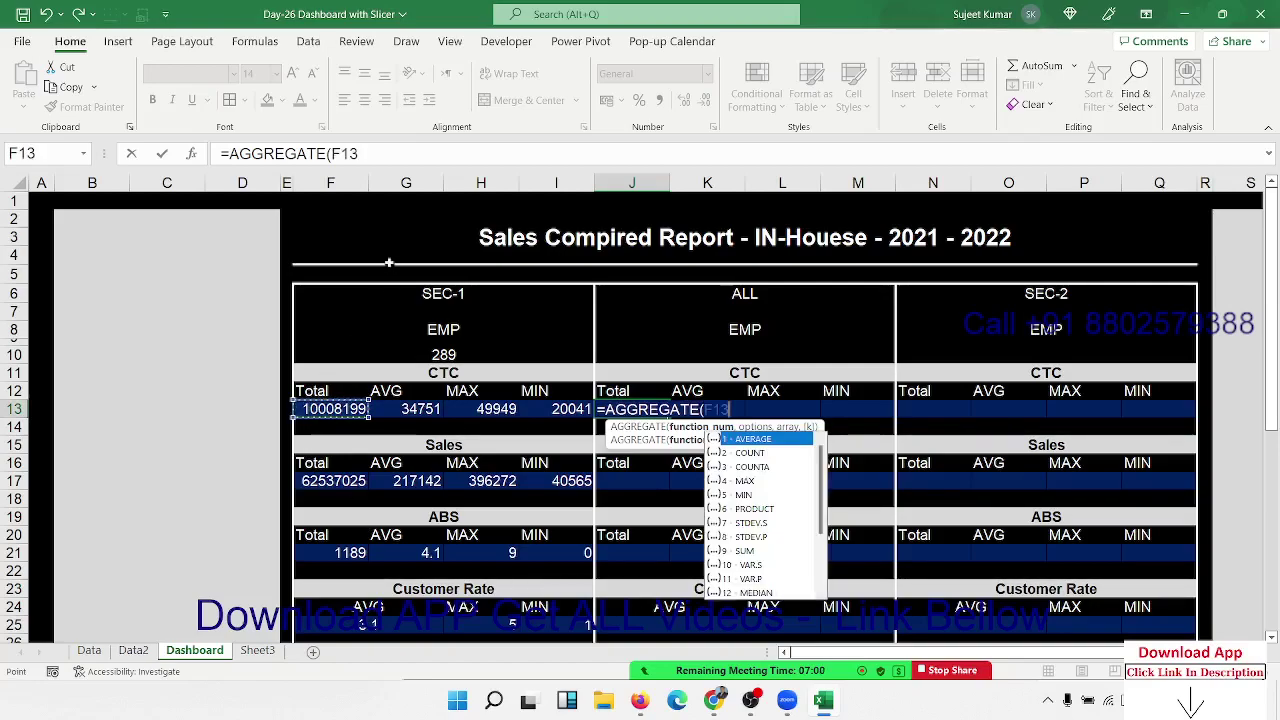
key(Escape)
Copy the SEC-1 CTC total formula from F13 into J13.
click(344, 404)
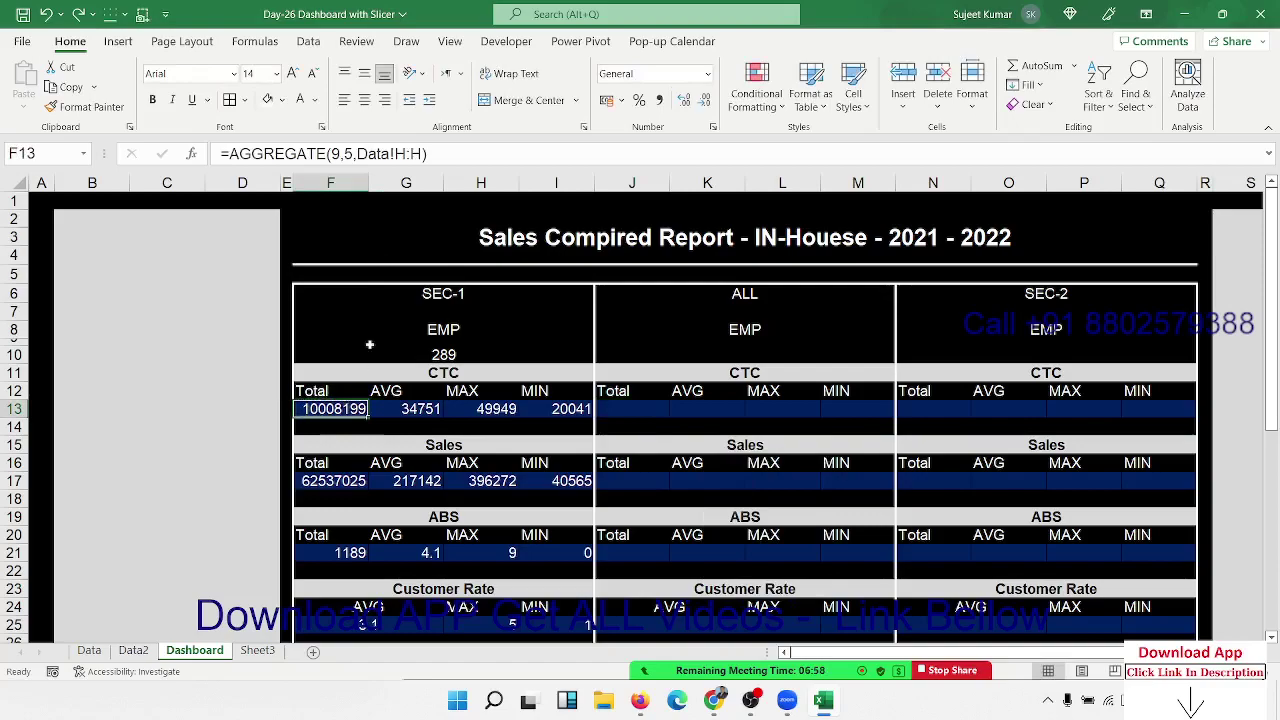
click(456, 158)
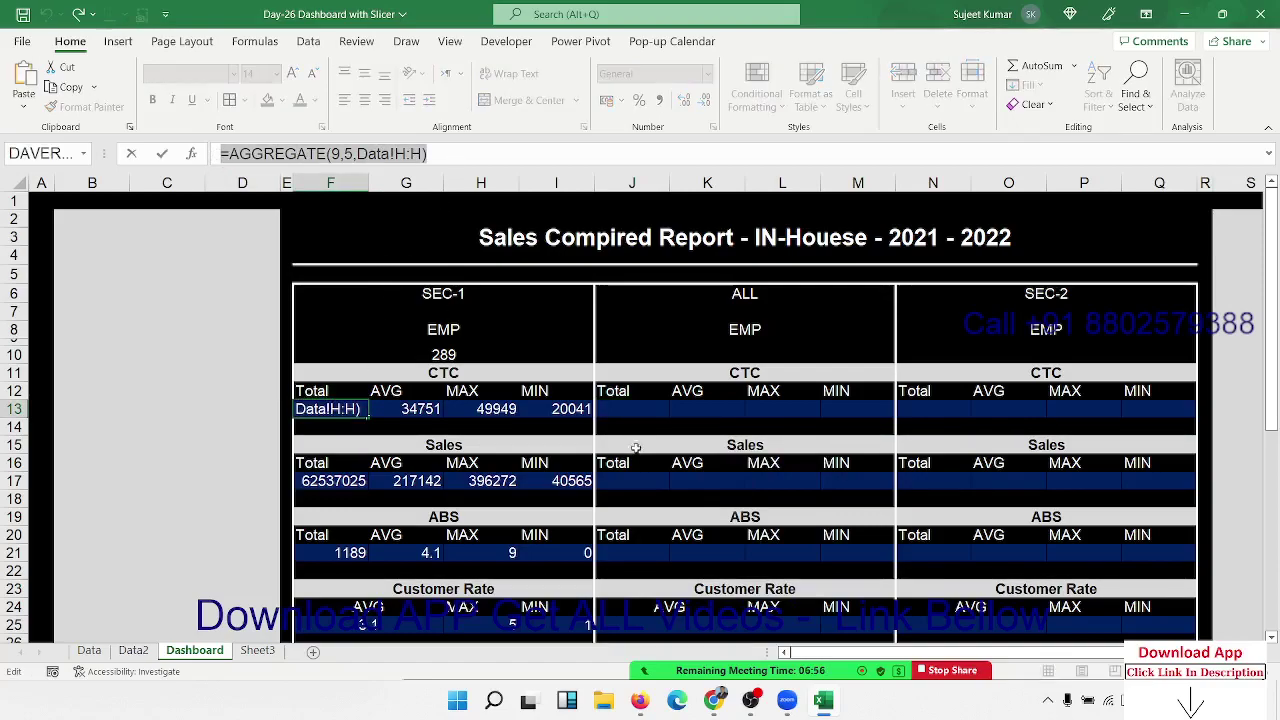
key(Escape)
click(644, 417)
key(F2)
key(ctrl+v)
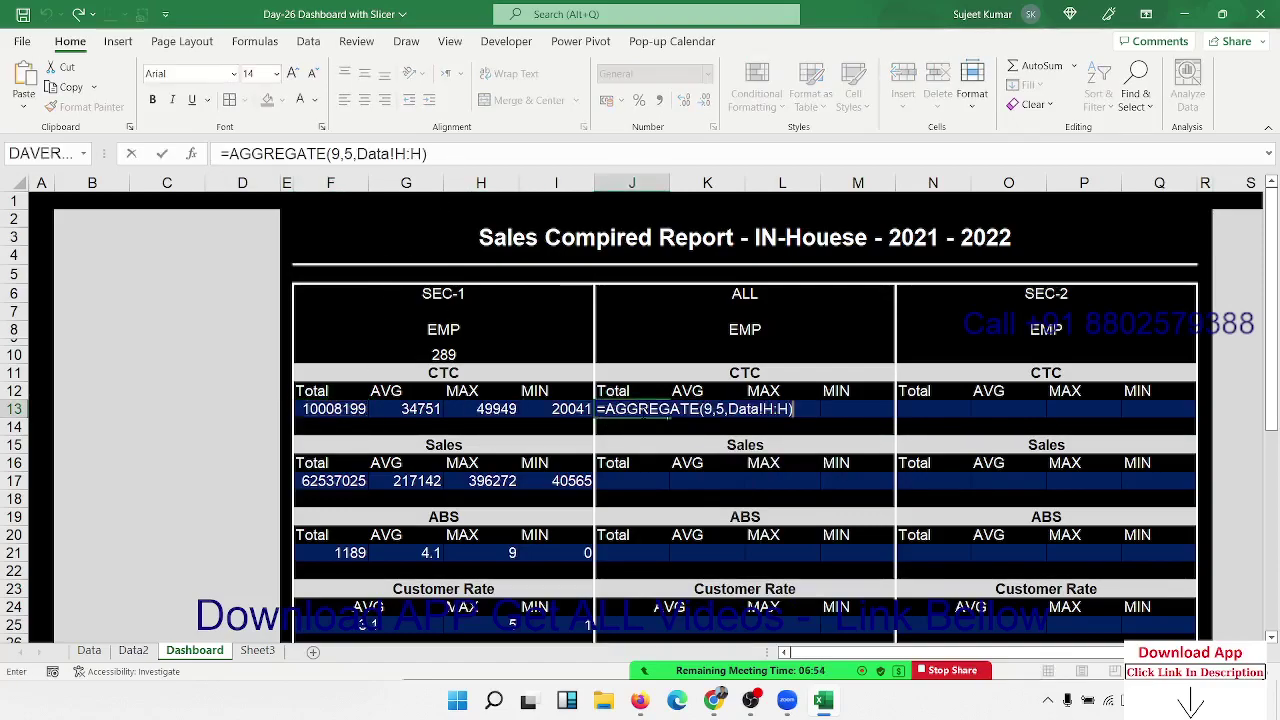
Set J13's AGGREGATE option to 4 (ignore nothing), giving =AGGREGATE(9,4,Data!H:H) = 10008199.
click(723, 410)
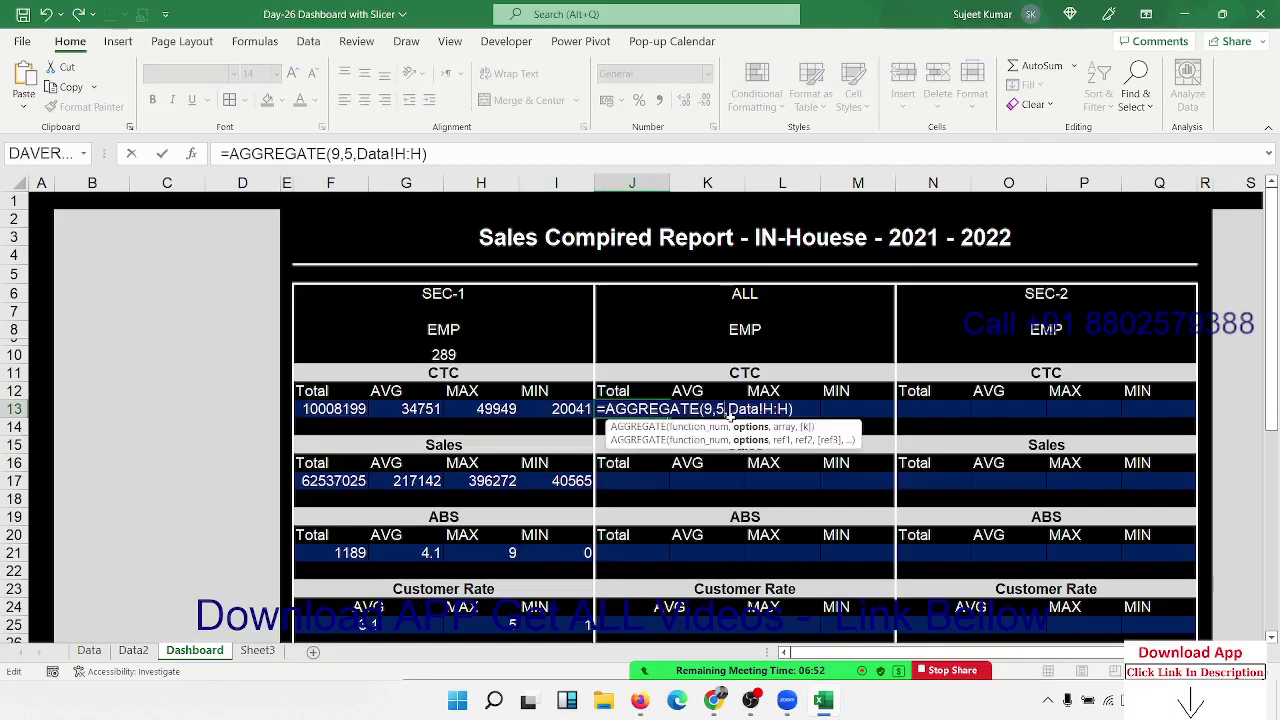
key(BackSpace)
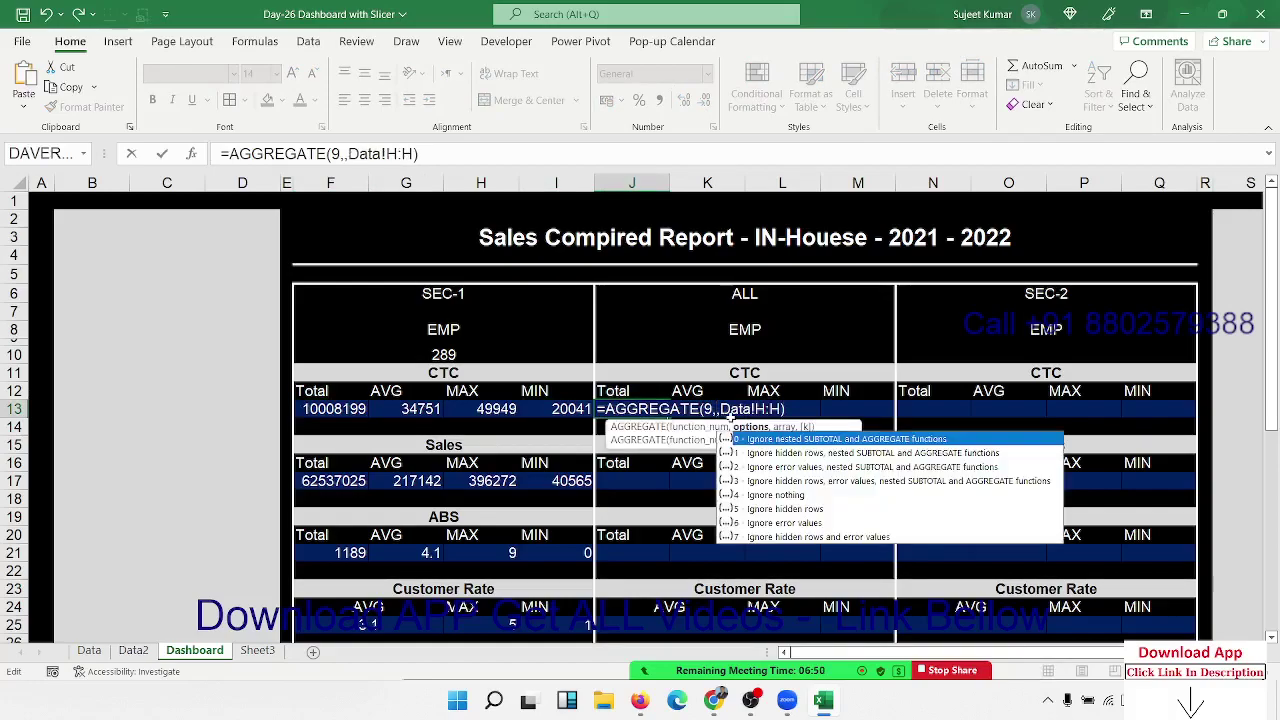
key(Down)
key(Down)
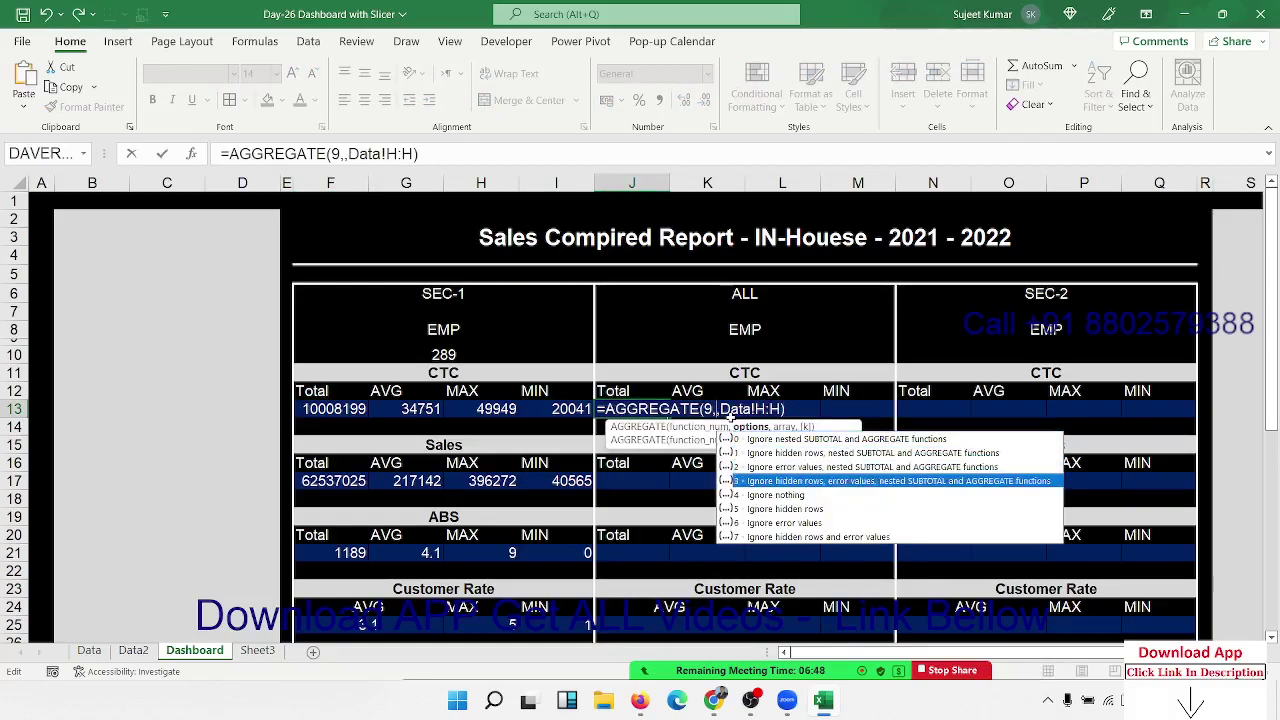
key(Down)
key(Down)
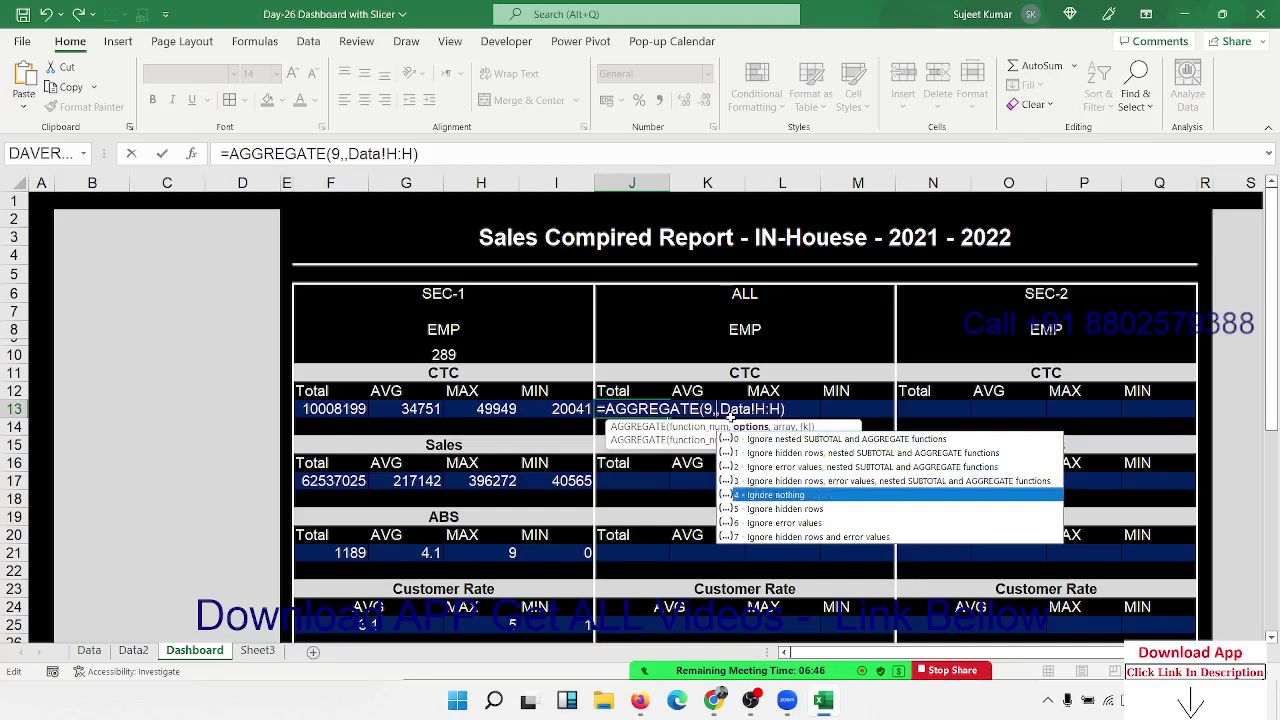
text(4)
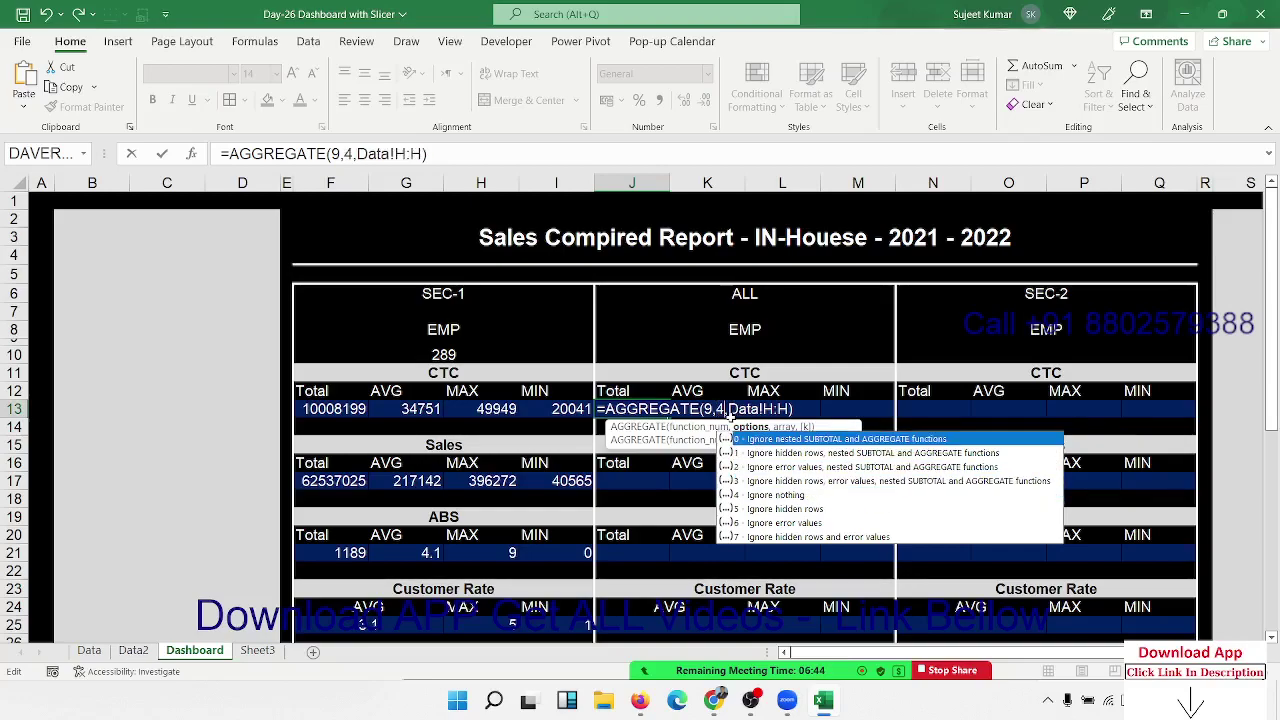
key(Return)
key(Up)
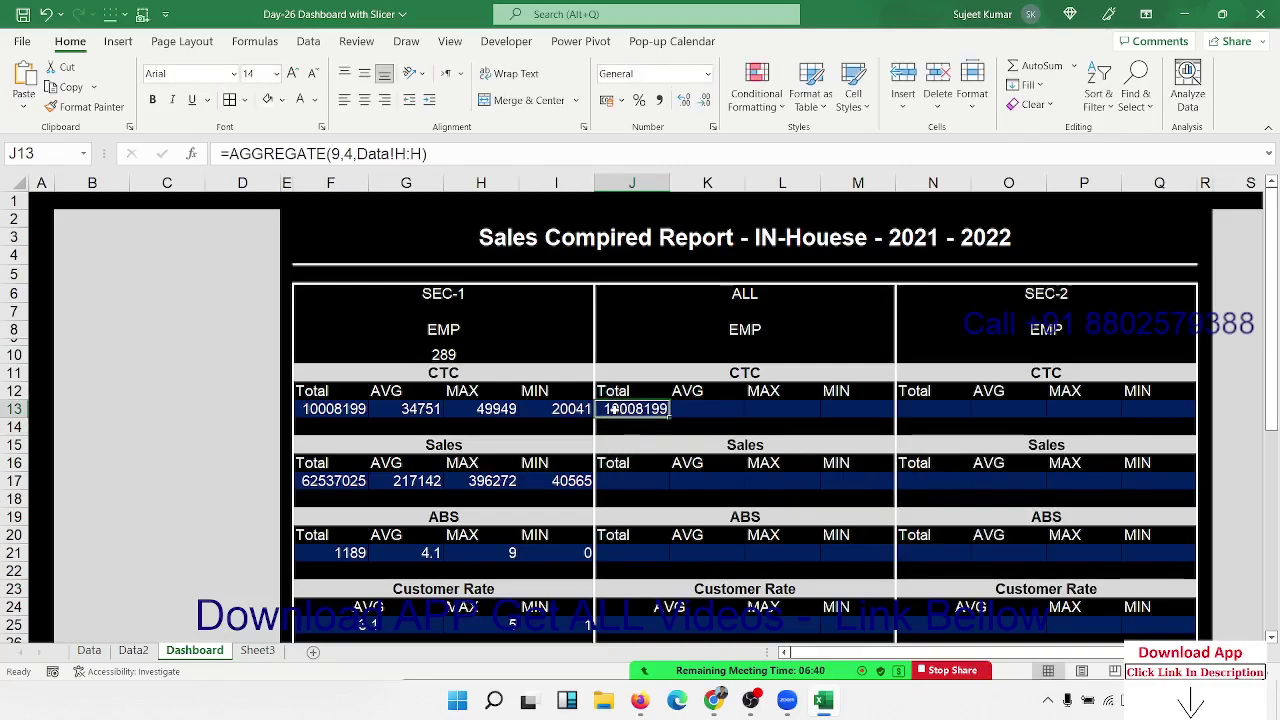
drag(438, 154, 229, 154)
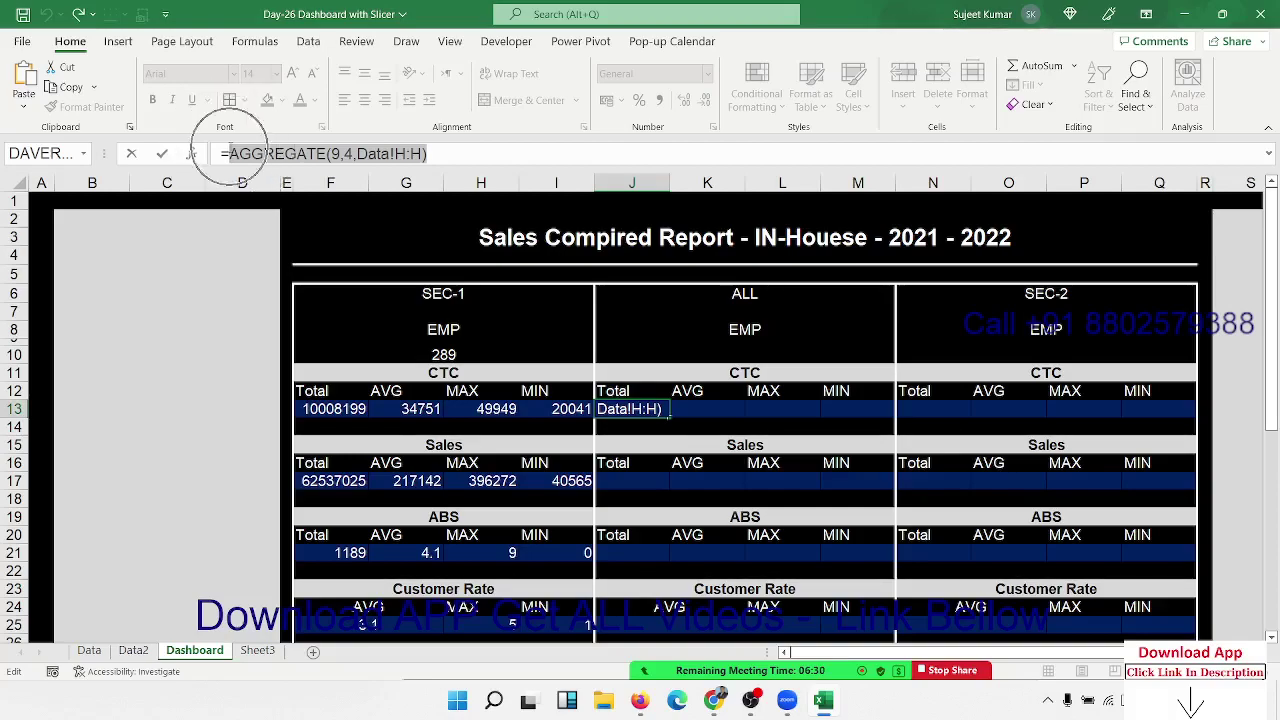
key(Return)
key(Up)
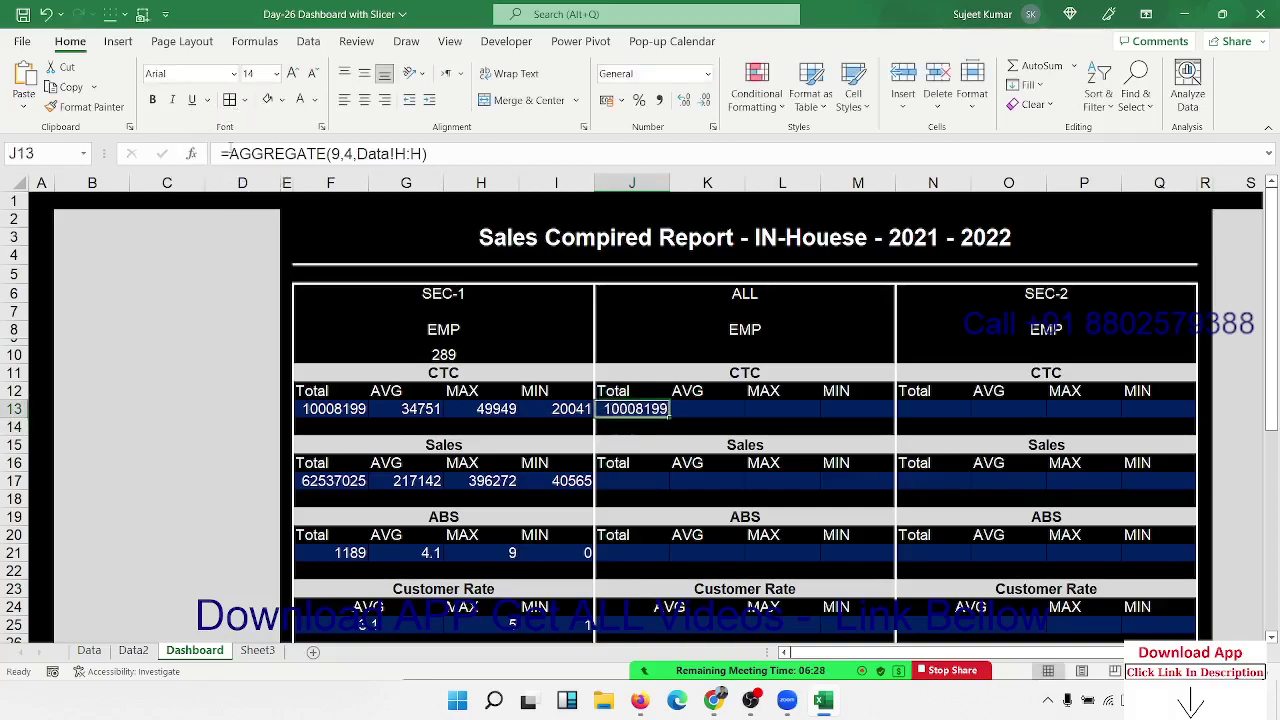
Make the Data!H:H references absolute ($H:$H) in G13, H13 and I13.
click(422, 405)
click(408, 154)
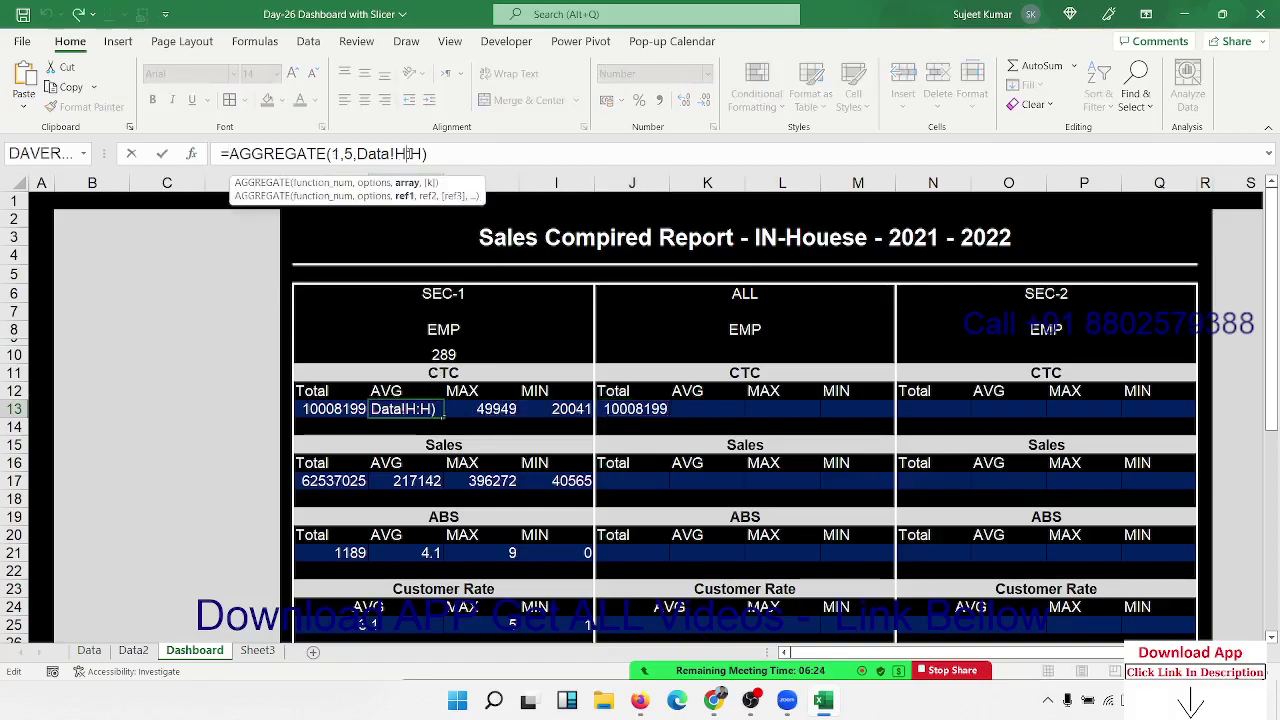
key(F4)
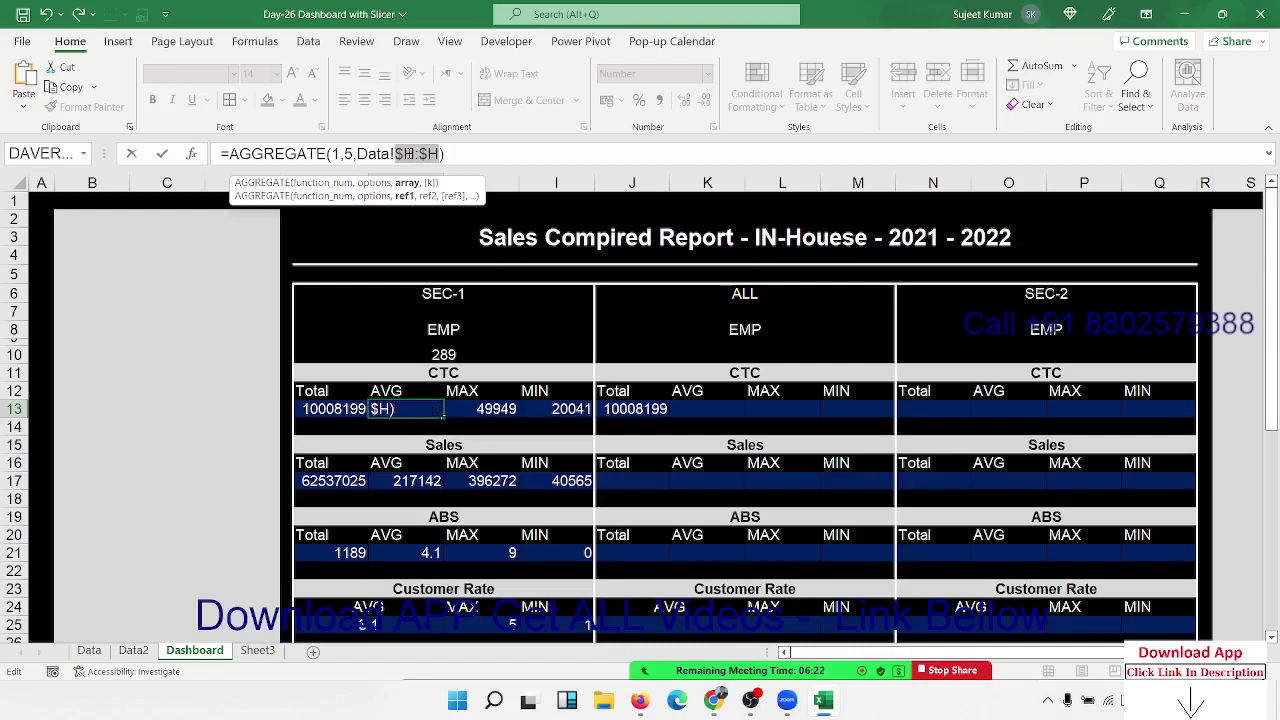
key(Return)
click(490, 407)
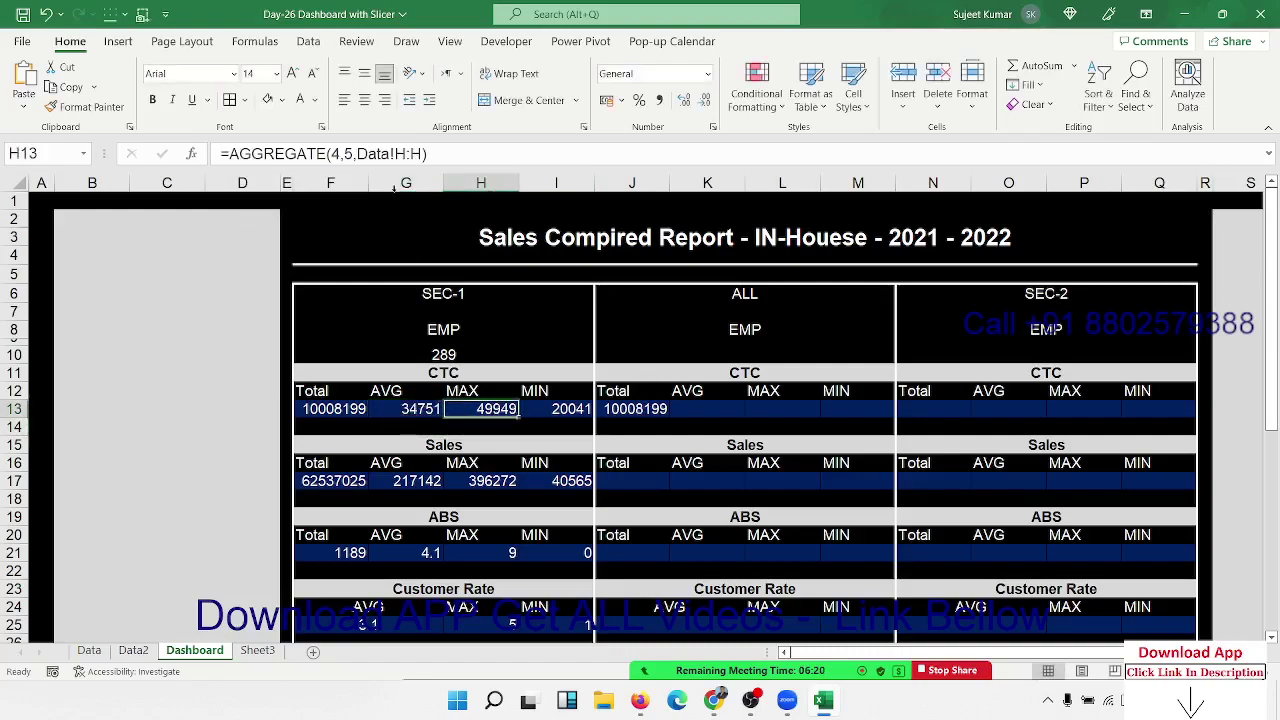
click(403, 157)
key(F4)
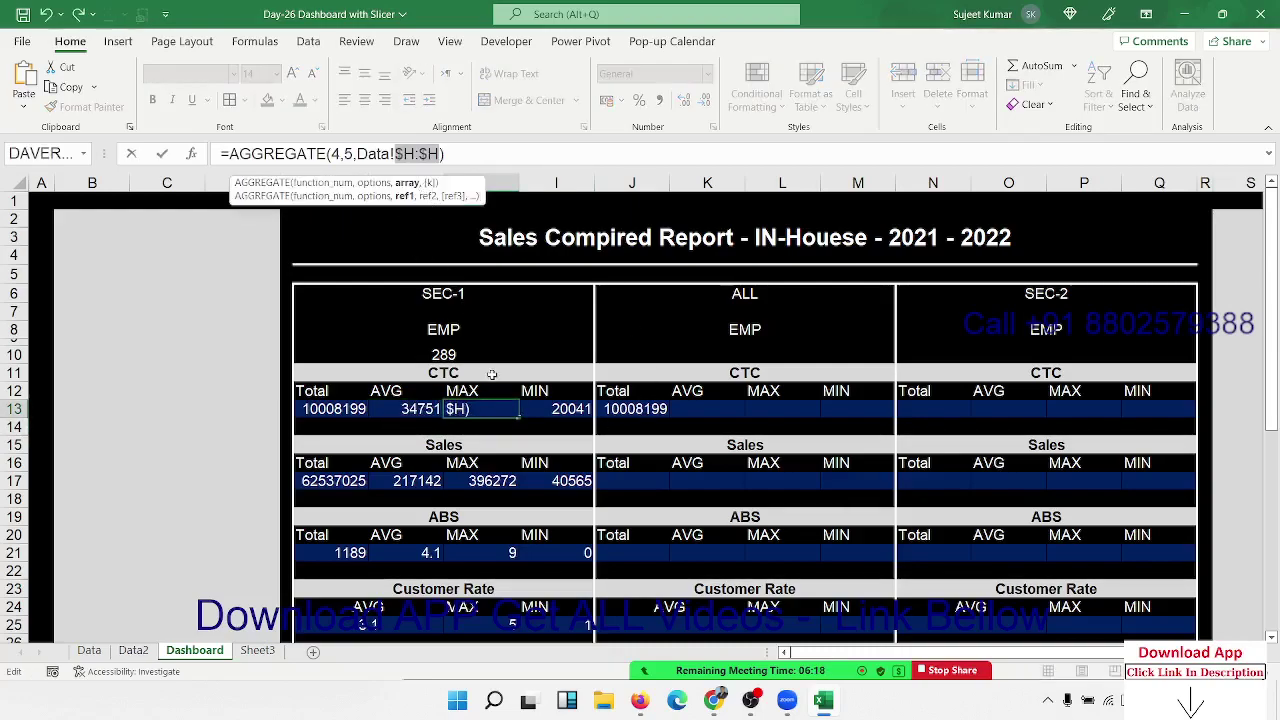
key(Return)
click(549, 408)
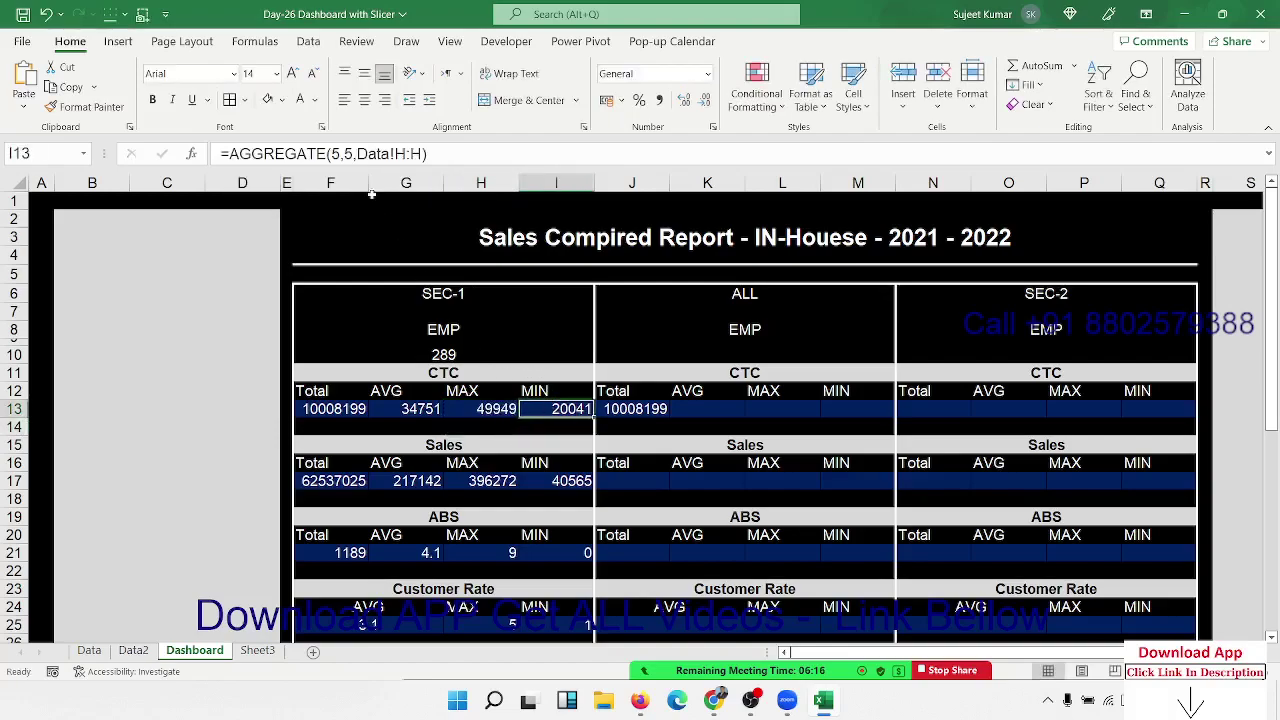
click(415, 153)
key(F4)
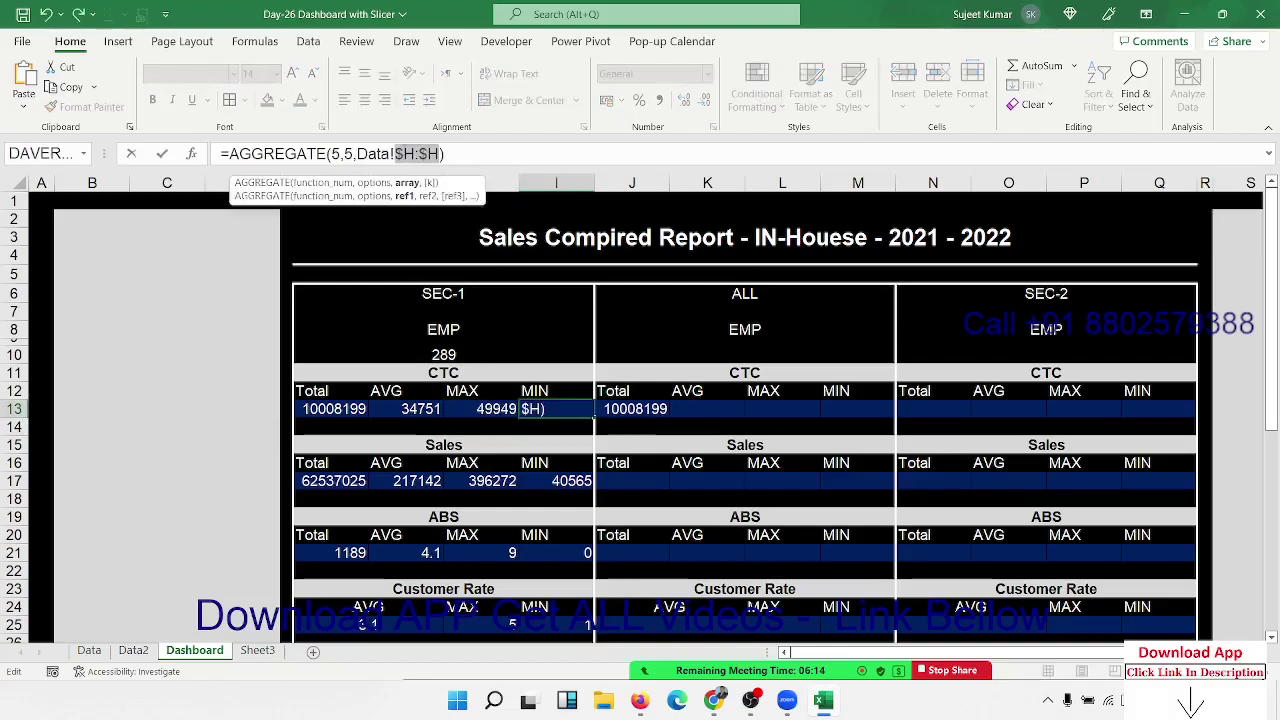
key(Return)
Copy the G13:I13 CTC formulas into K13:M13 for the ALL block.
drag(408, 408, 541, 407)
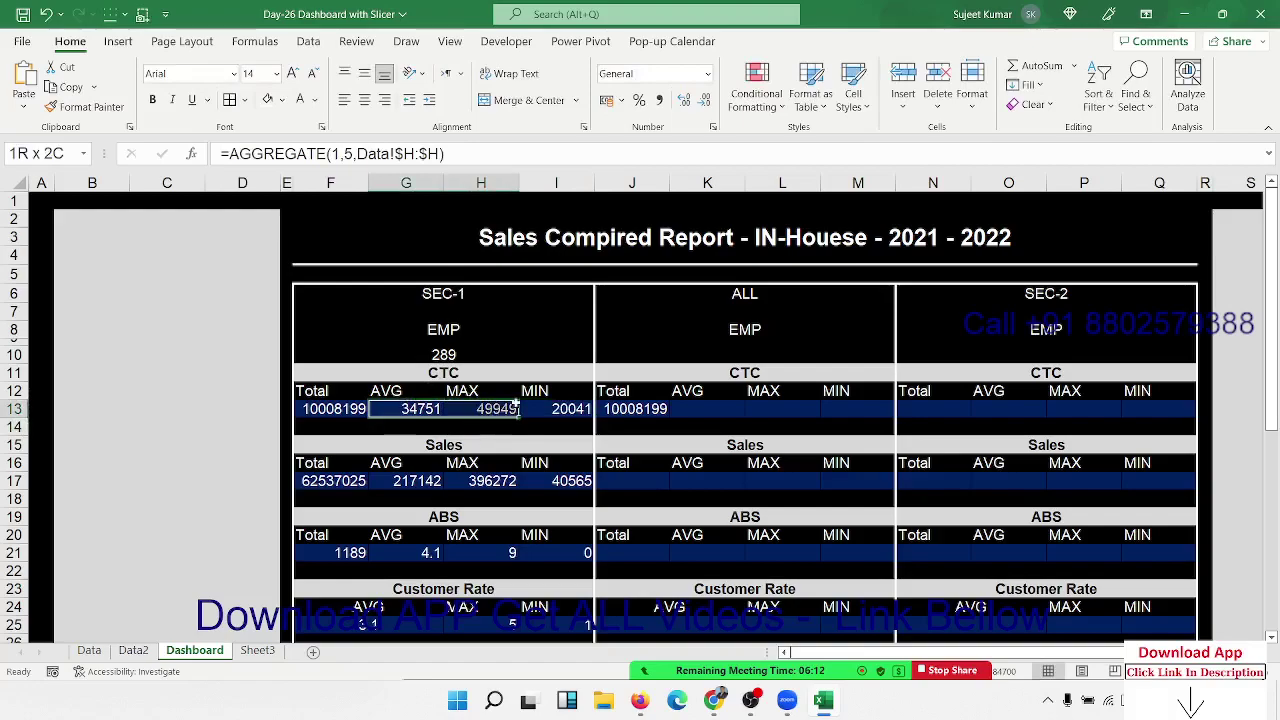
key(ctrl+c)
click(712, 410)
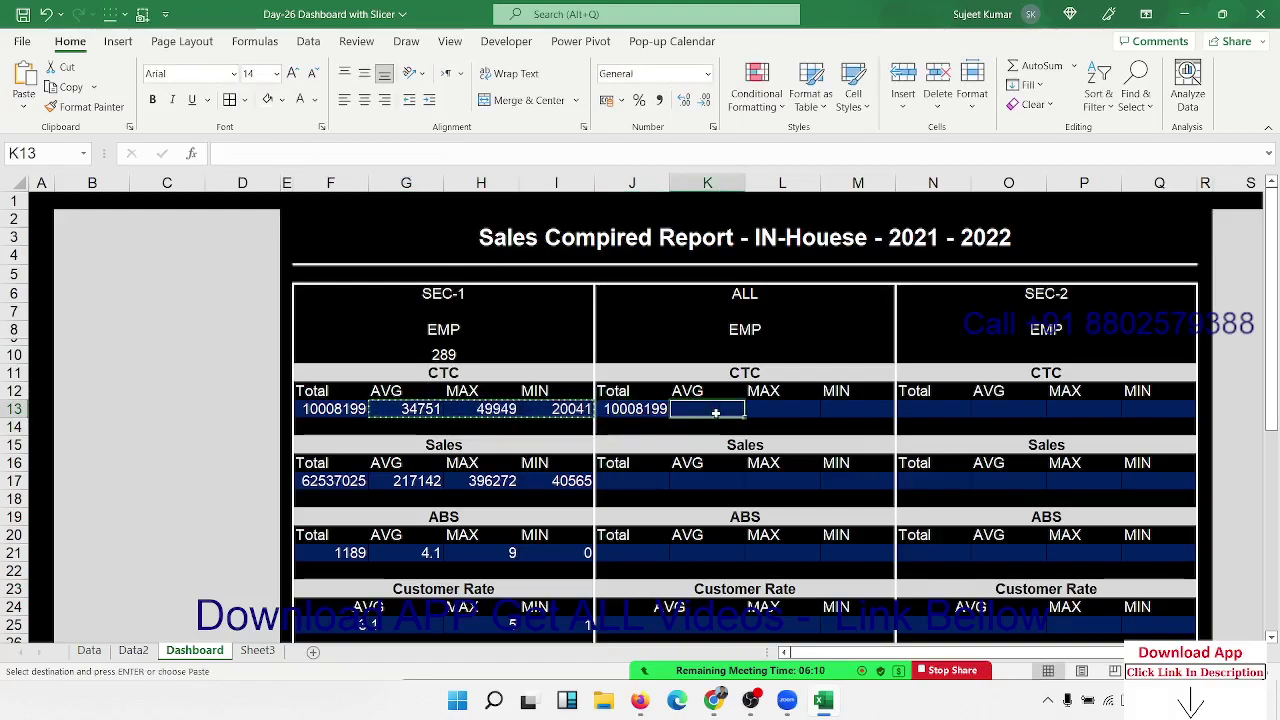
key(ctrl+v)
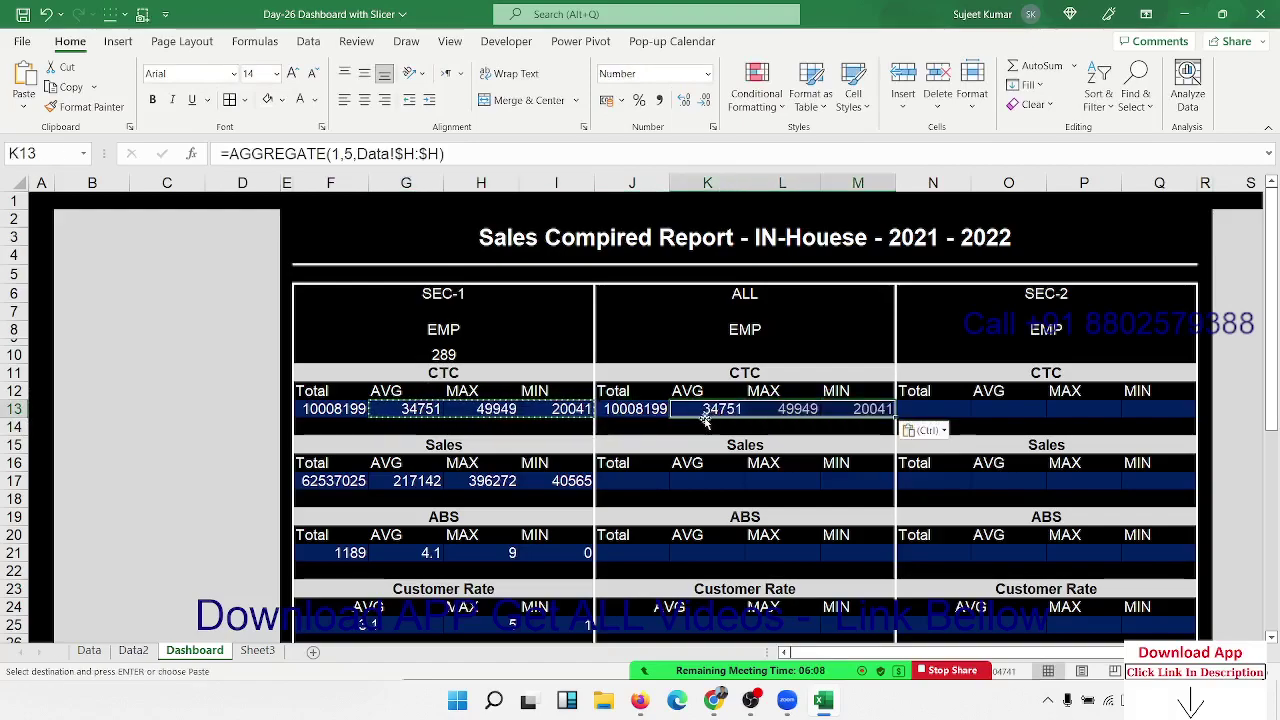
key(ctrl+h)
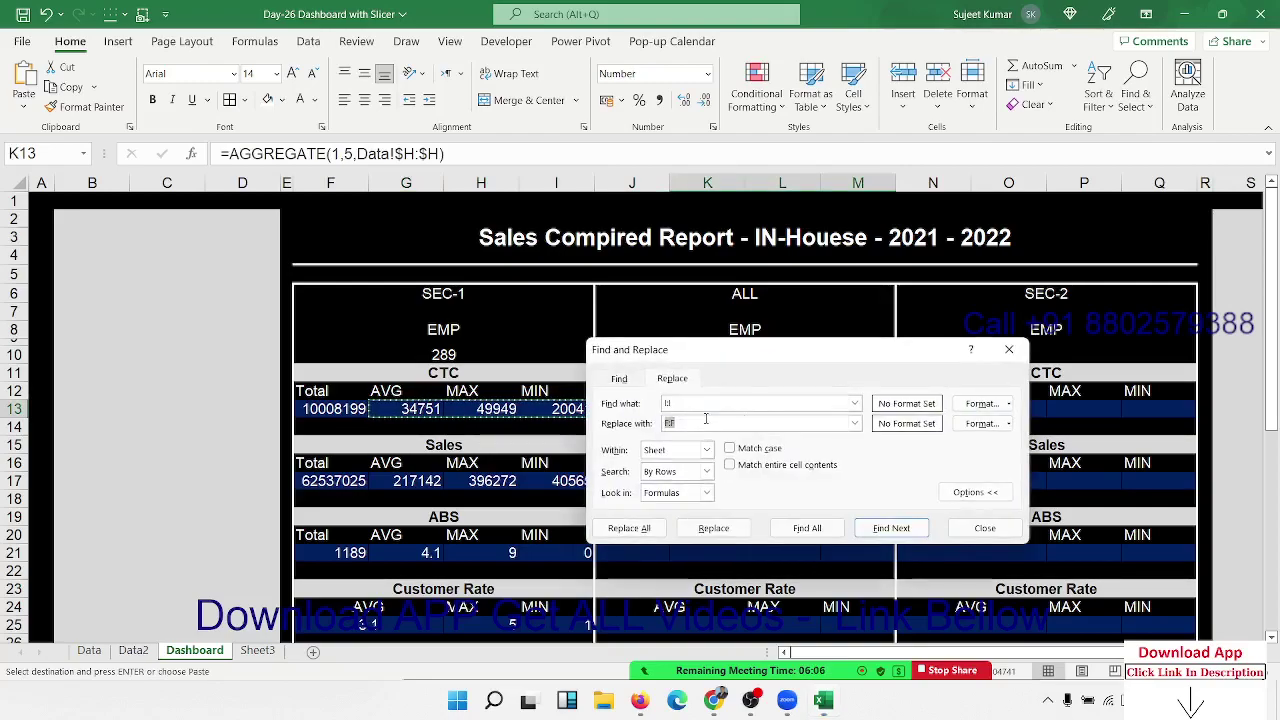
Replace every 5 with 4 in the pasted ALL CTC formulas and cancel the pending copy.
text(5)
key(Tab)
text(4)
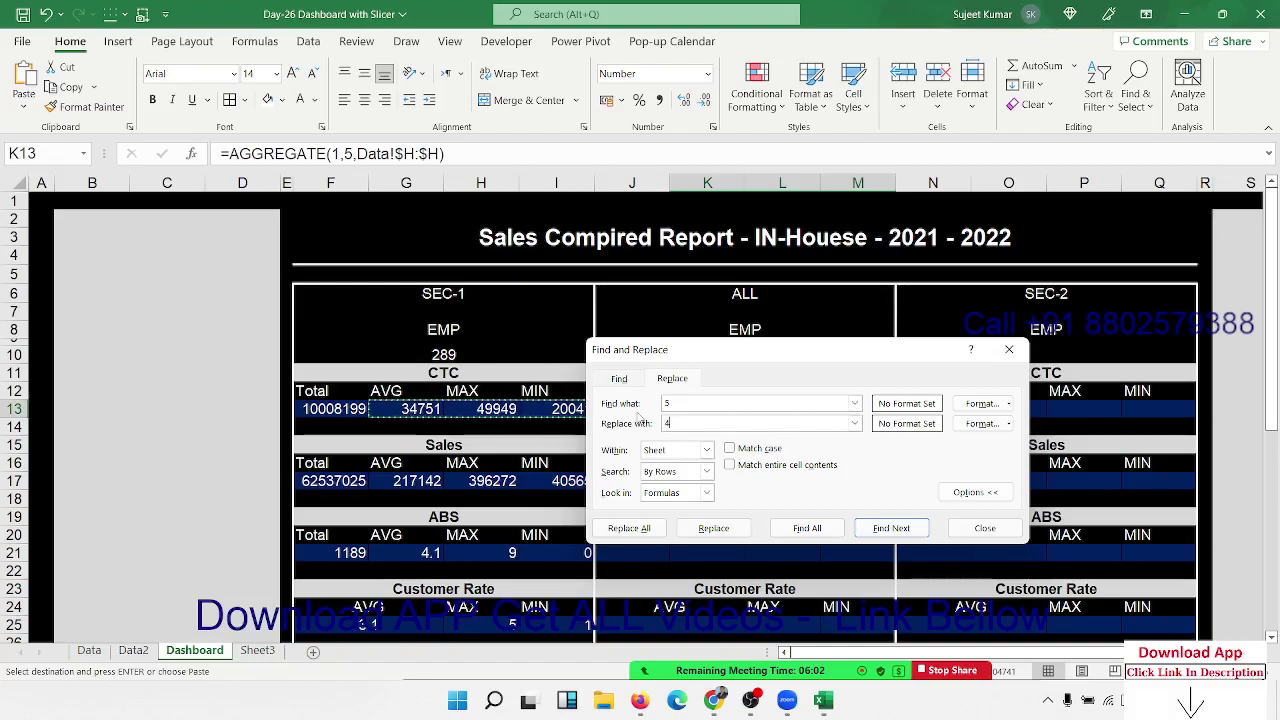
click(633, 529)
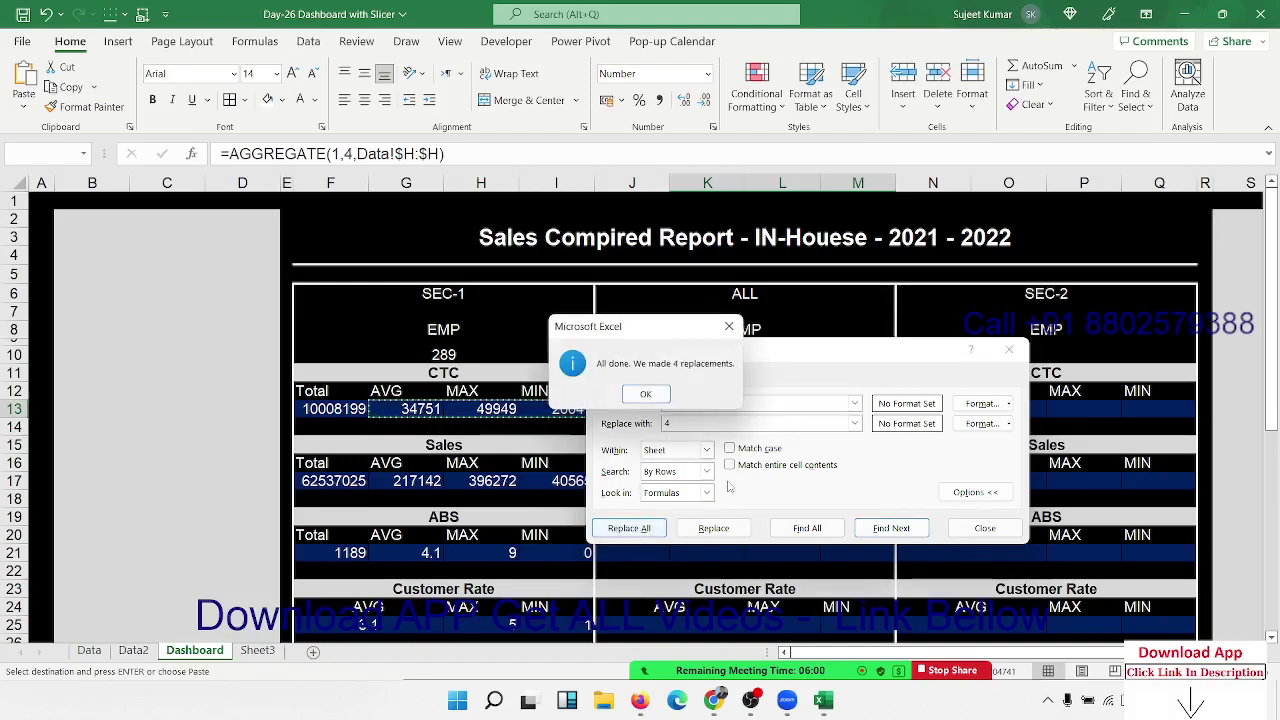
click(745, 446)
click(985, 528)
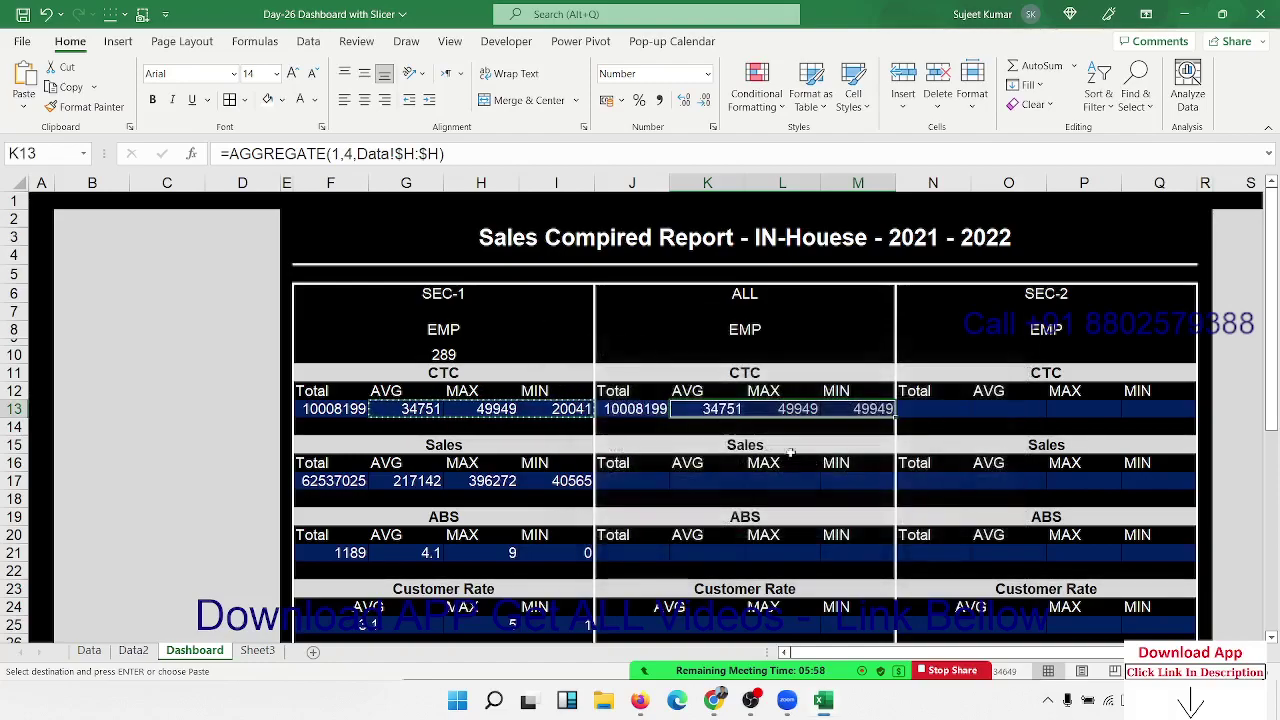
key(Down)
key(Down)
key(Escape)
Make the column I references absolute in the SEC-1 Sales formulas F17:I17.
click(338, 485)
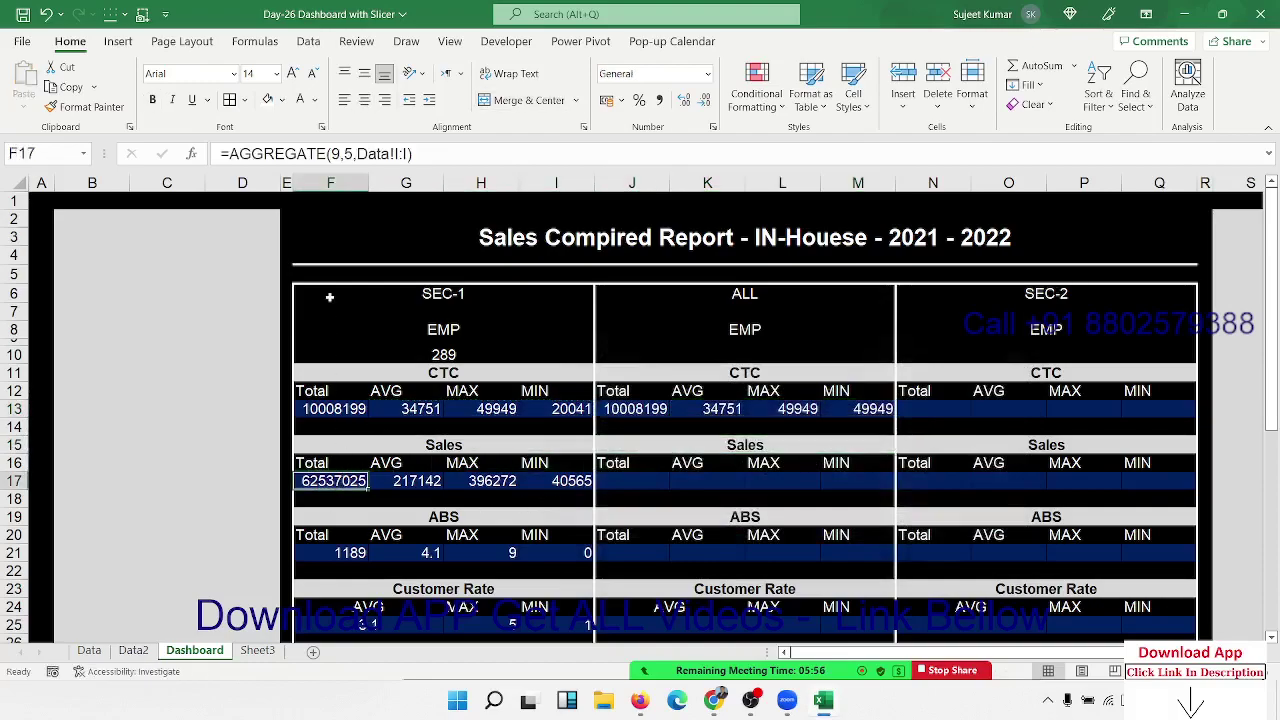
click(399, 154)
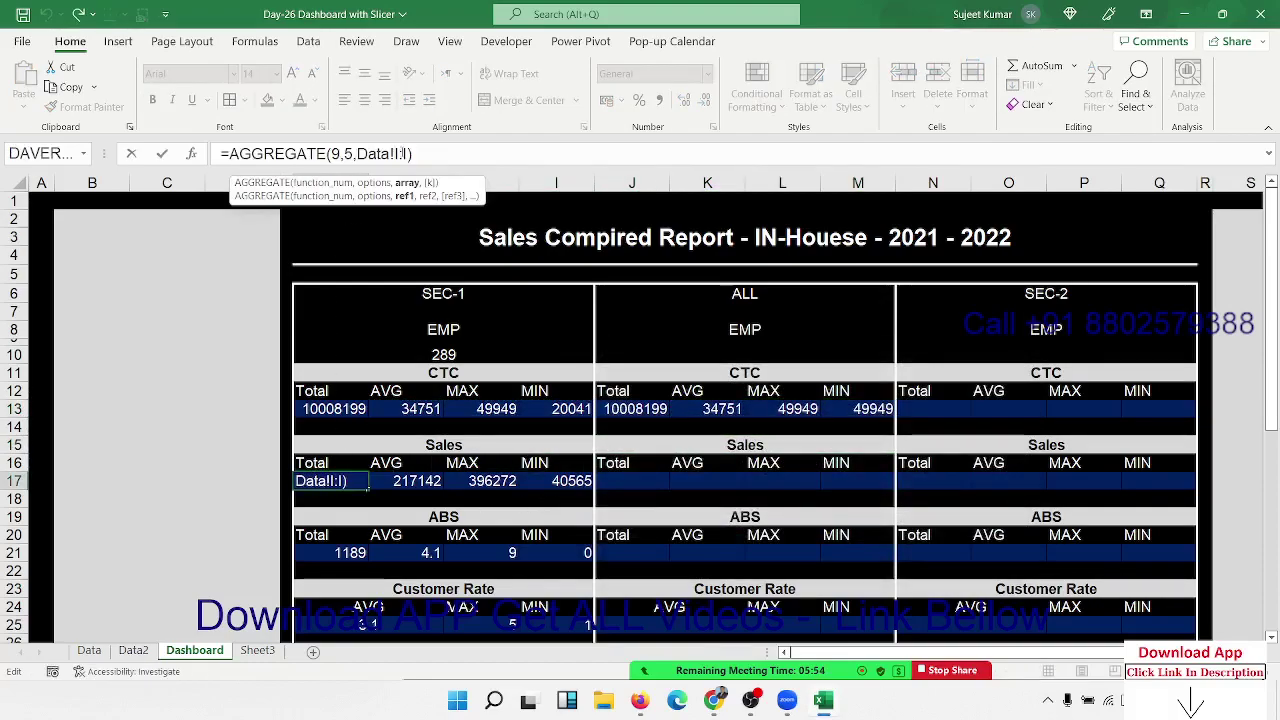
key(F4)
key(Return)
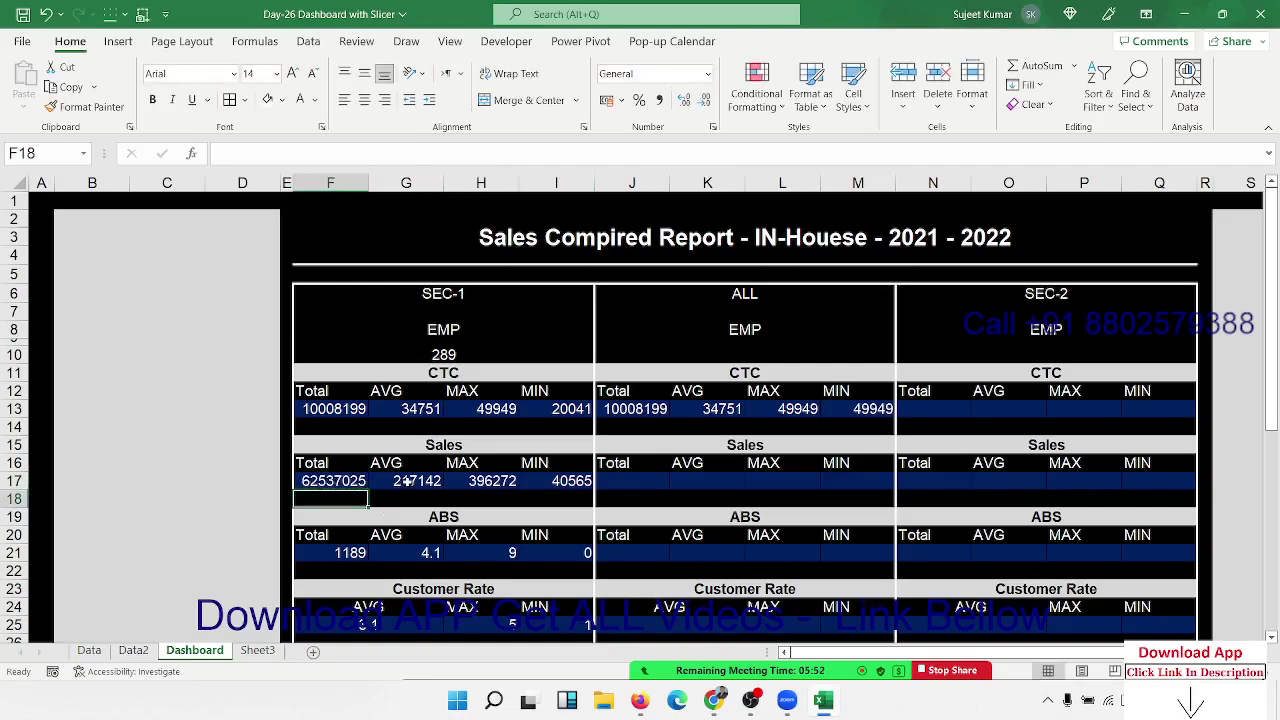
click(407, 483)
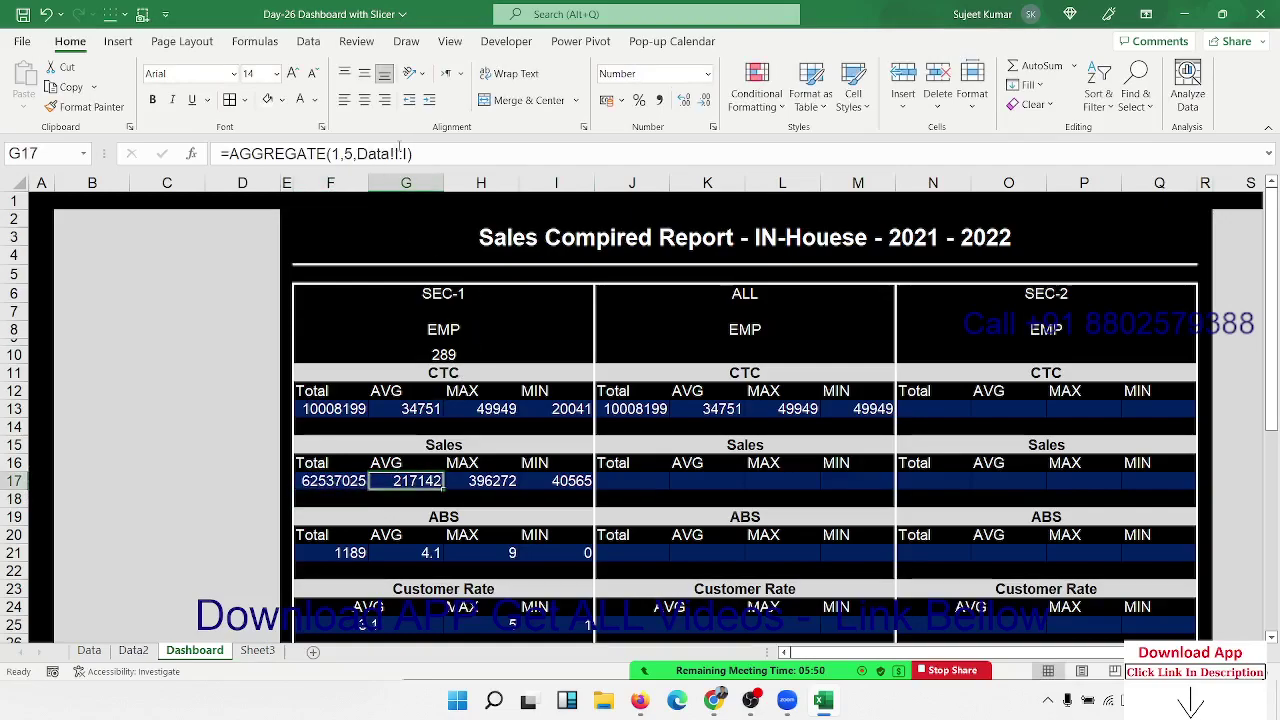
click(405, 154)
key(F4)
key(Tab)
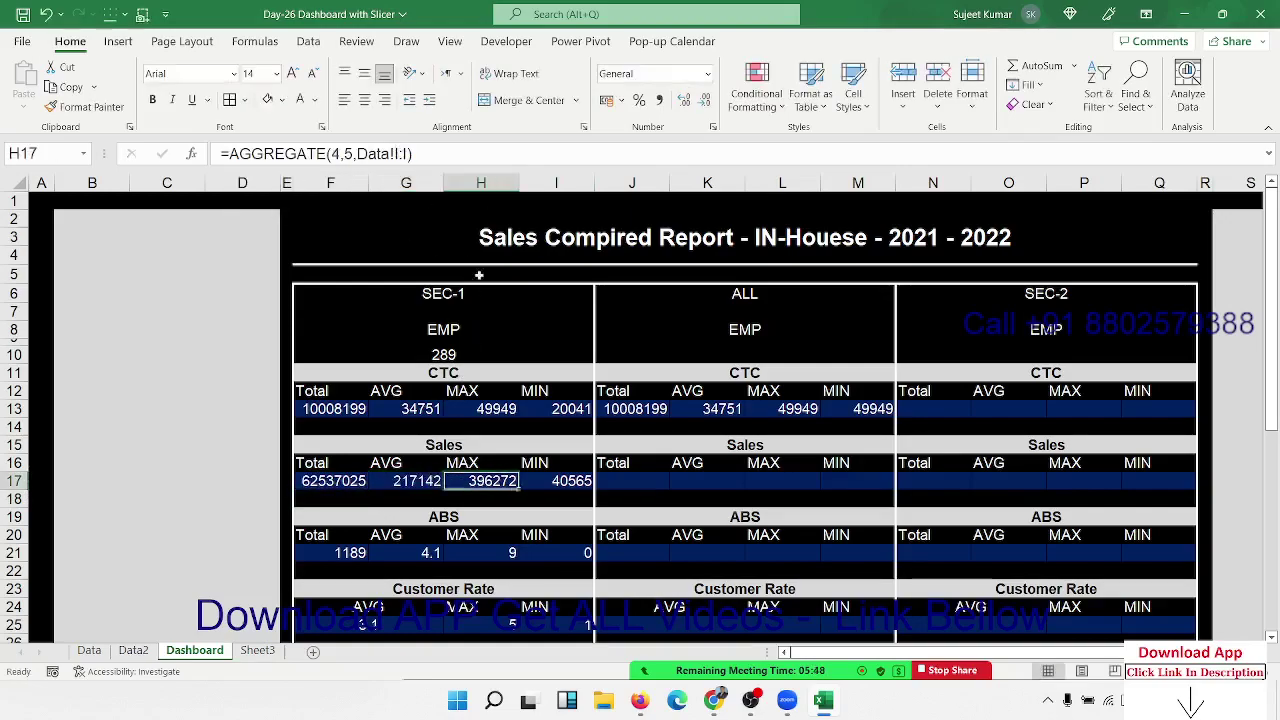
click(405, 154)
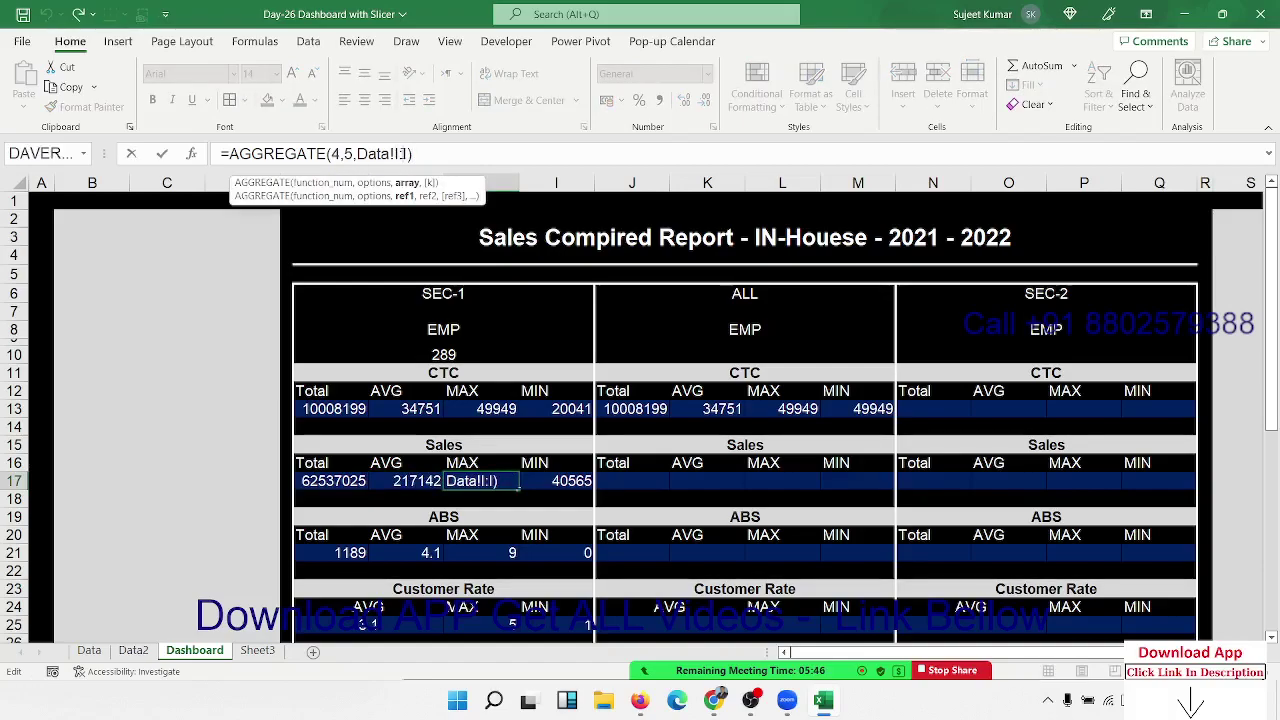
key(F4)
key(Tab)
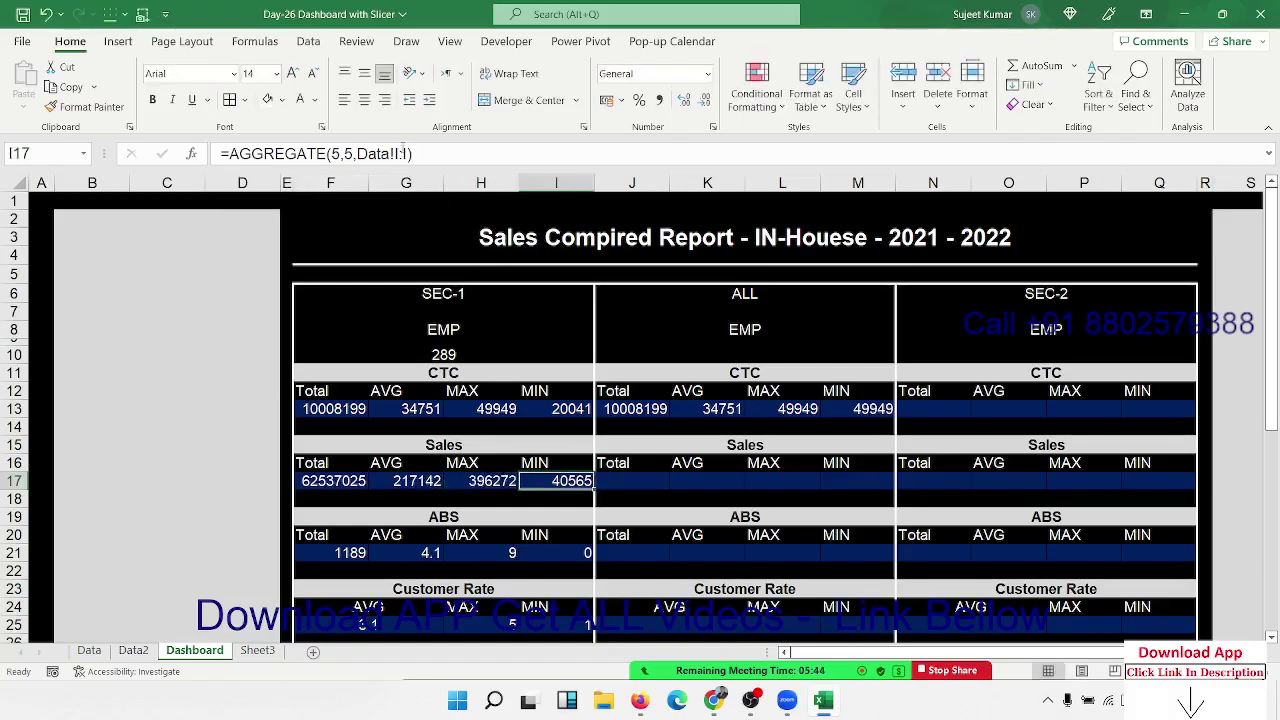
click(403, 154)
key(F4)
key(Return)
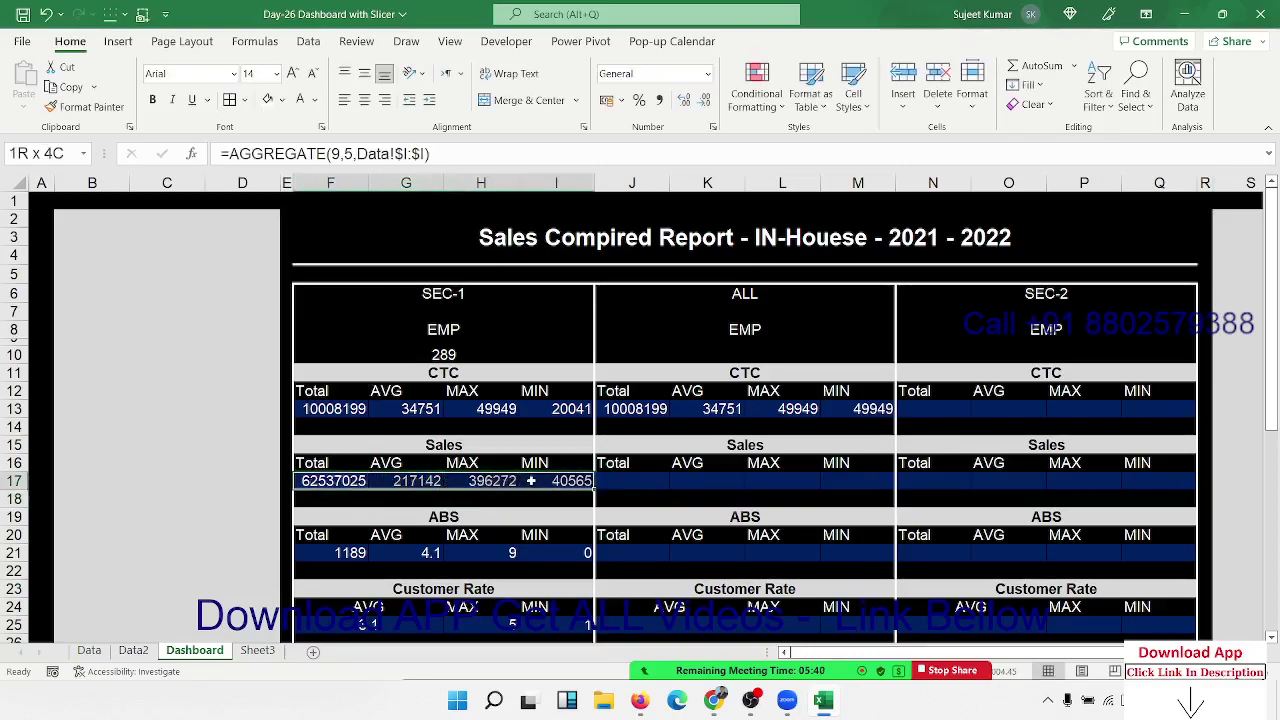
Copy F17:I17 to J17:M17 and replace 5 with 4, giving 62537025, 217142 and 396272.
drag(350, 481, 590, 482)
key(ctrl+c)
click(617, 484)
key(ctrl+v)
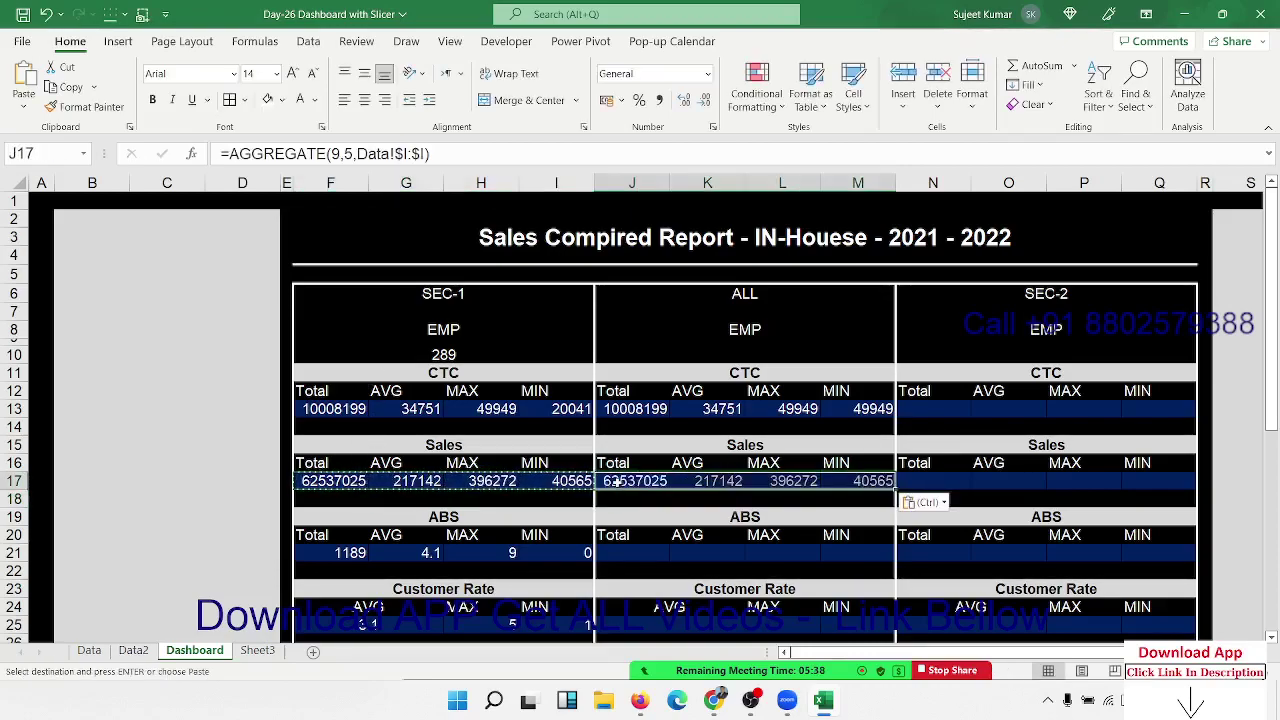
key(ctrl+h)
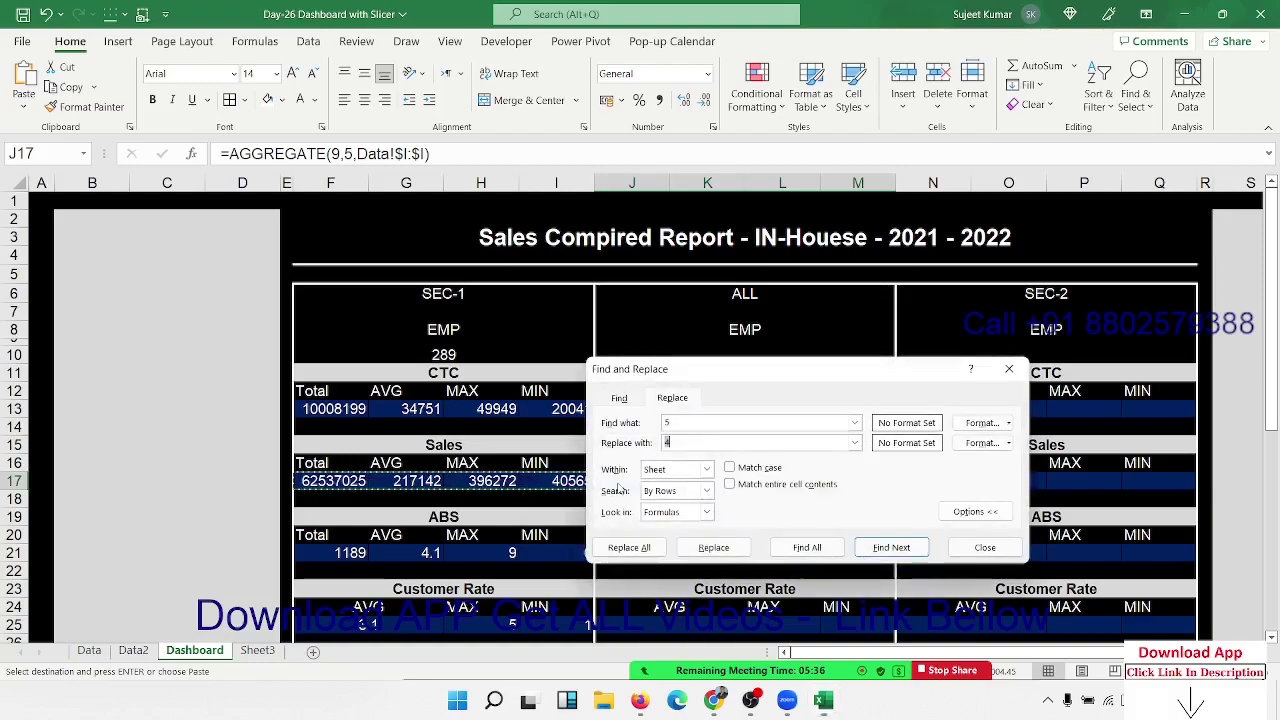
click(641, 556)
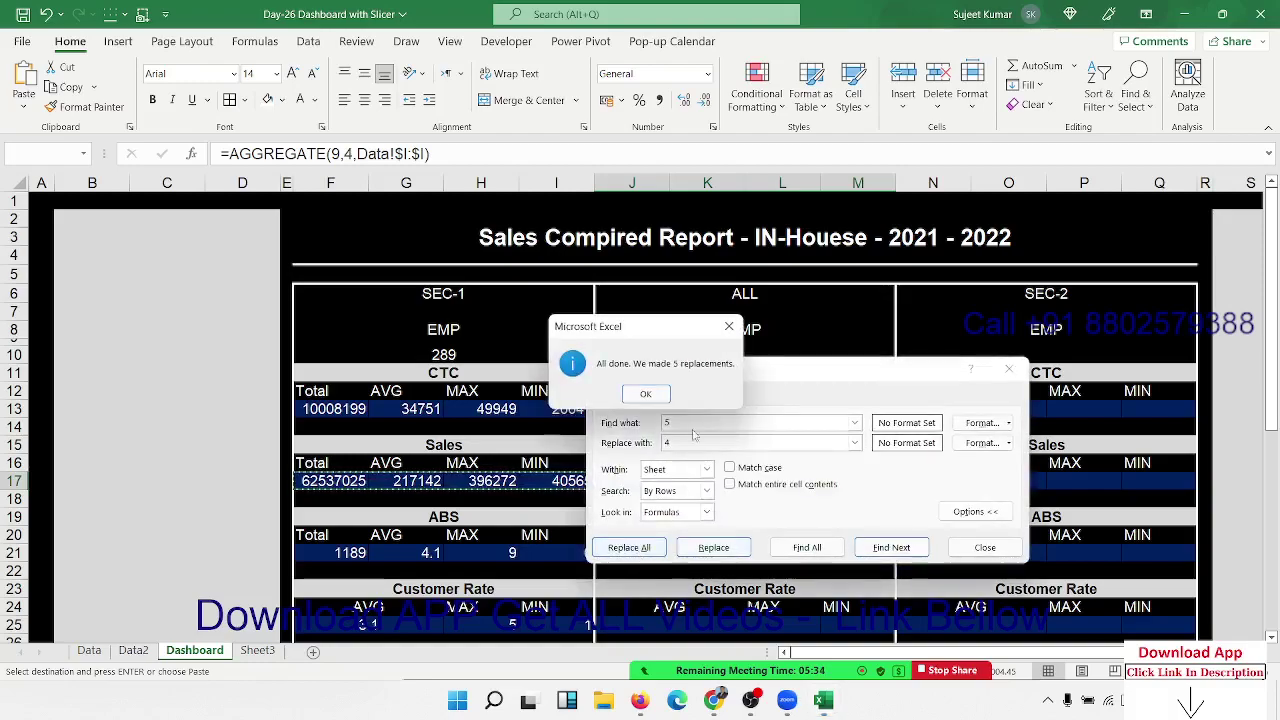
key(Return)
click(985, 547)
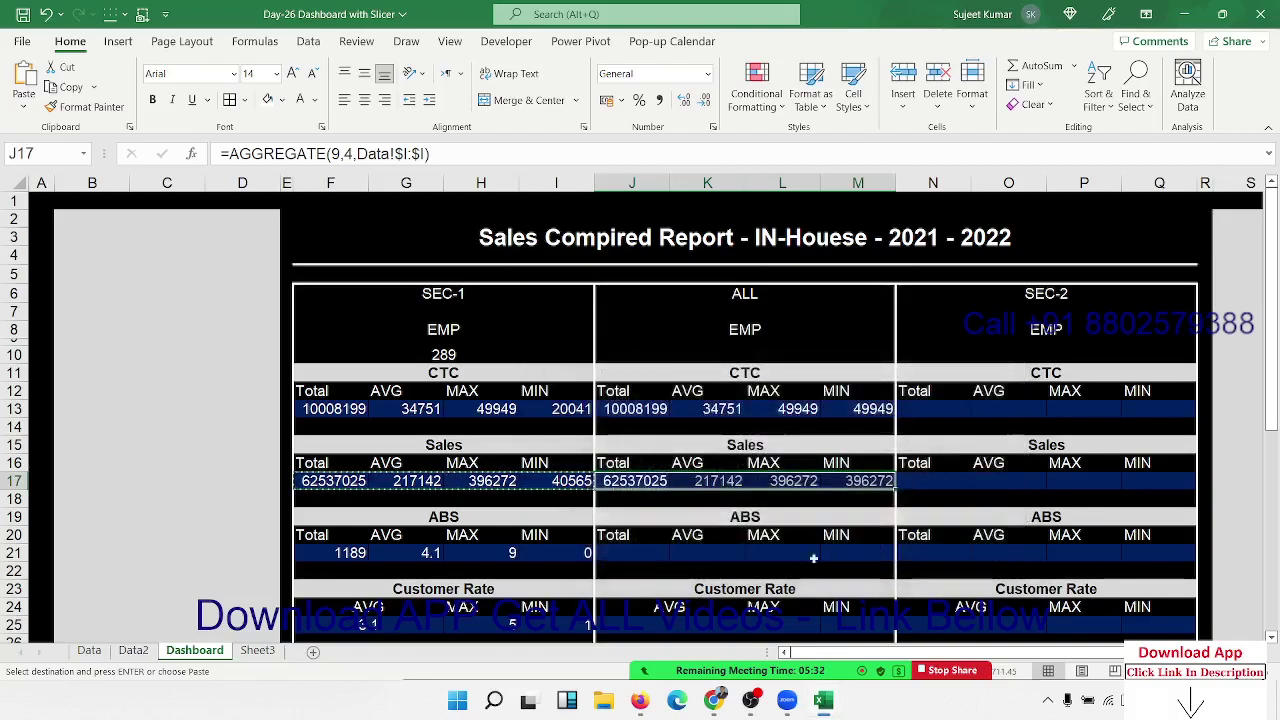
Make the Data!F:F references absolute in the SEC-1 ABS formulas F21:I21.
click(367, 552)
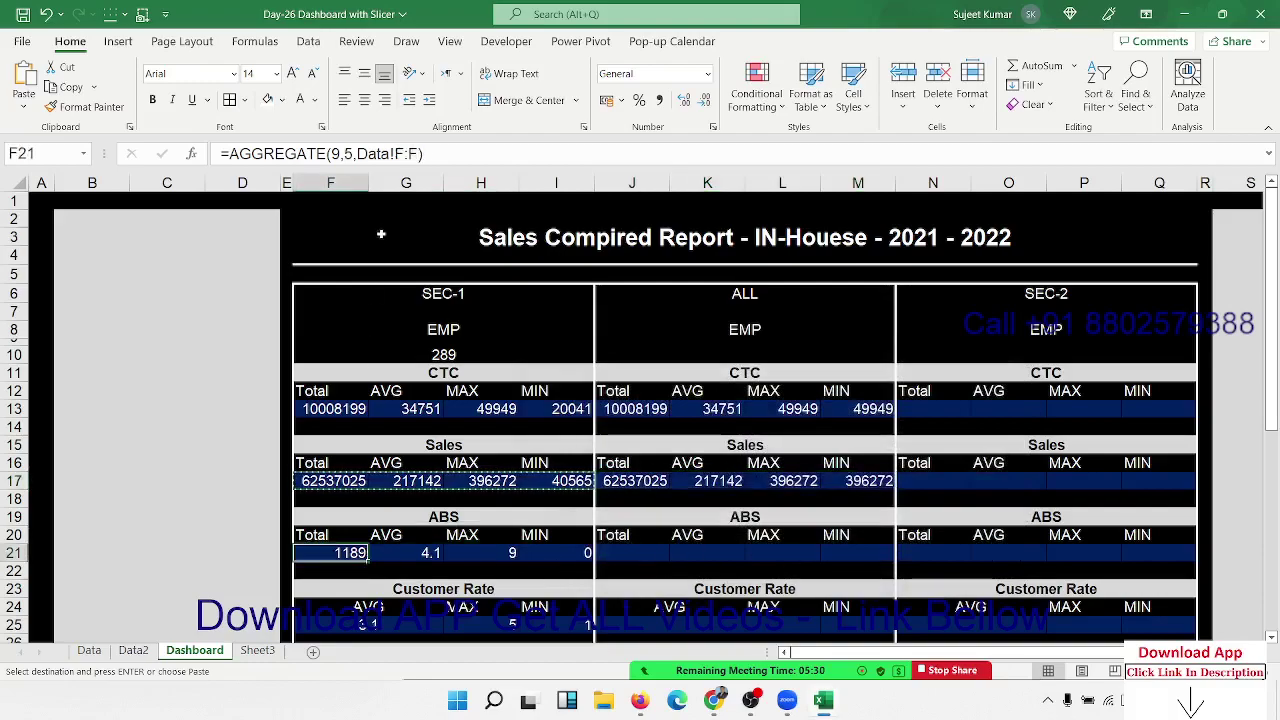
click(408, 154)
key(F4)
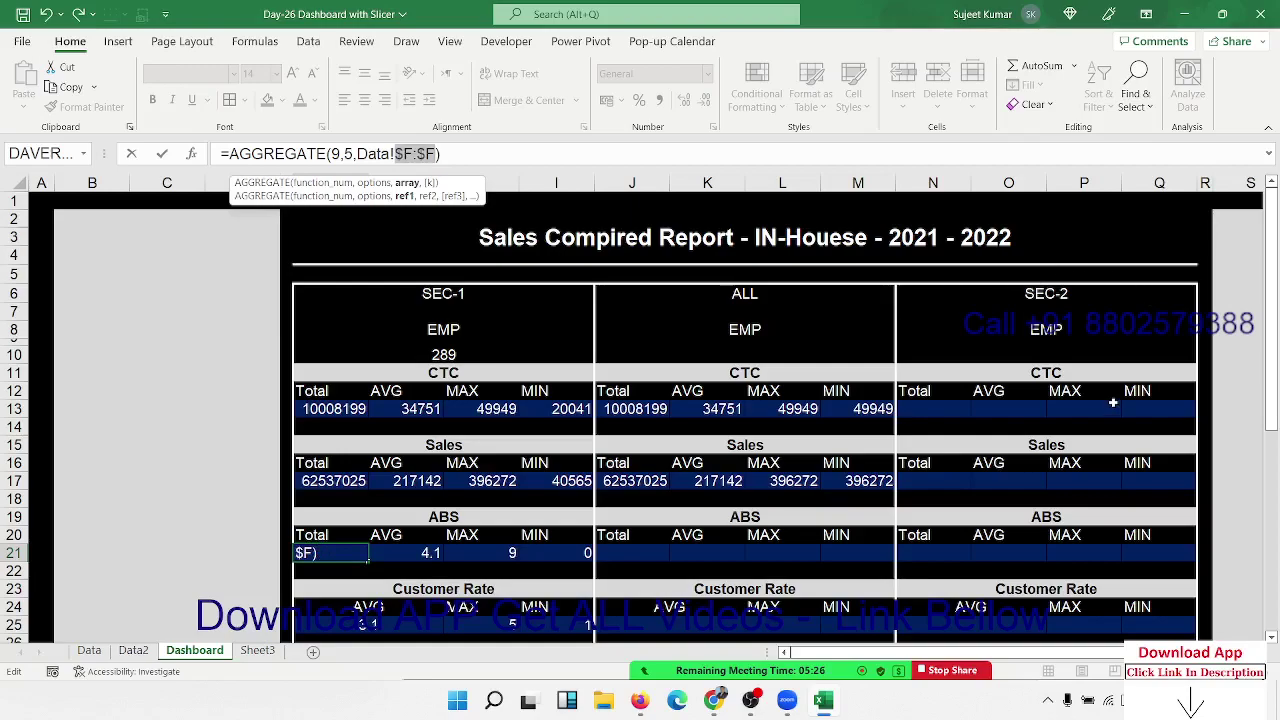
key(Tab)
click(405, 154)
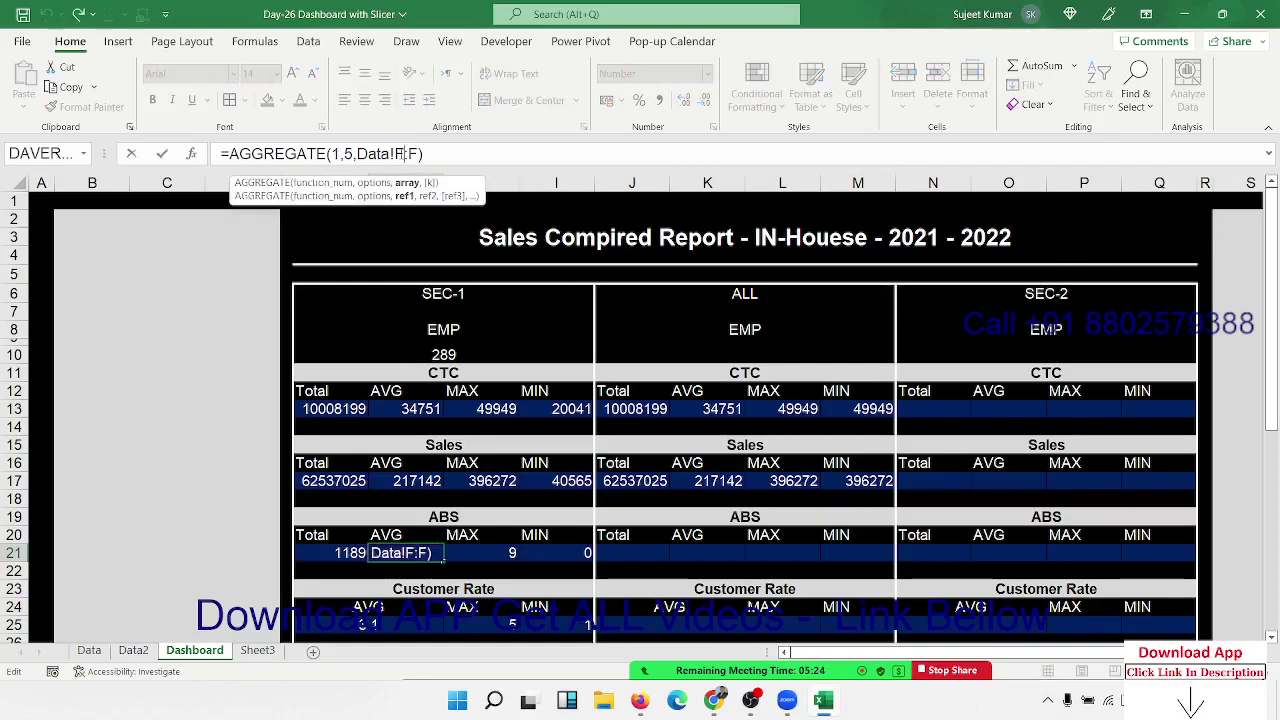
key(F4)
key(Tab)
click(405, 154)
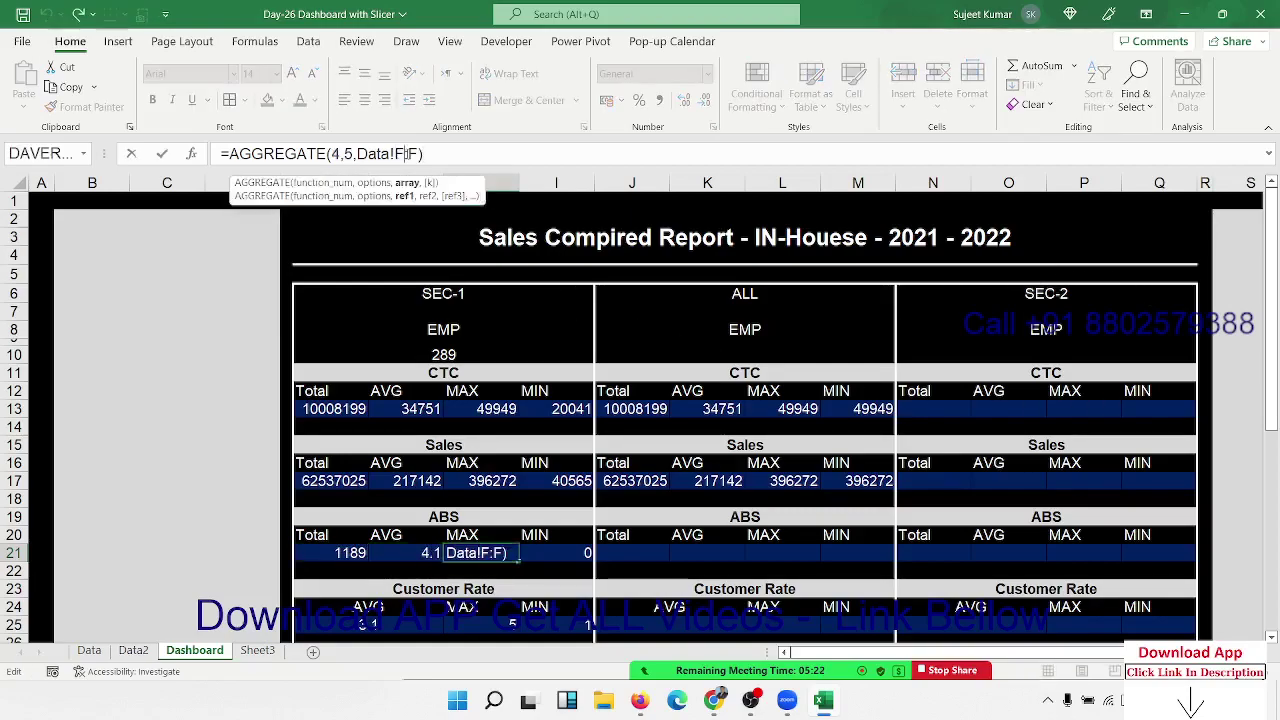
key(F4)
key(Tab)
click(407, 154)
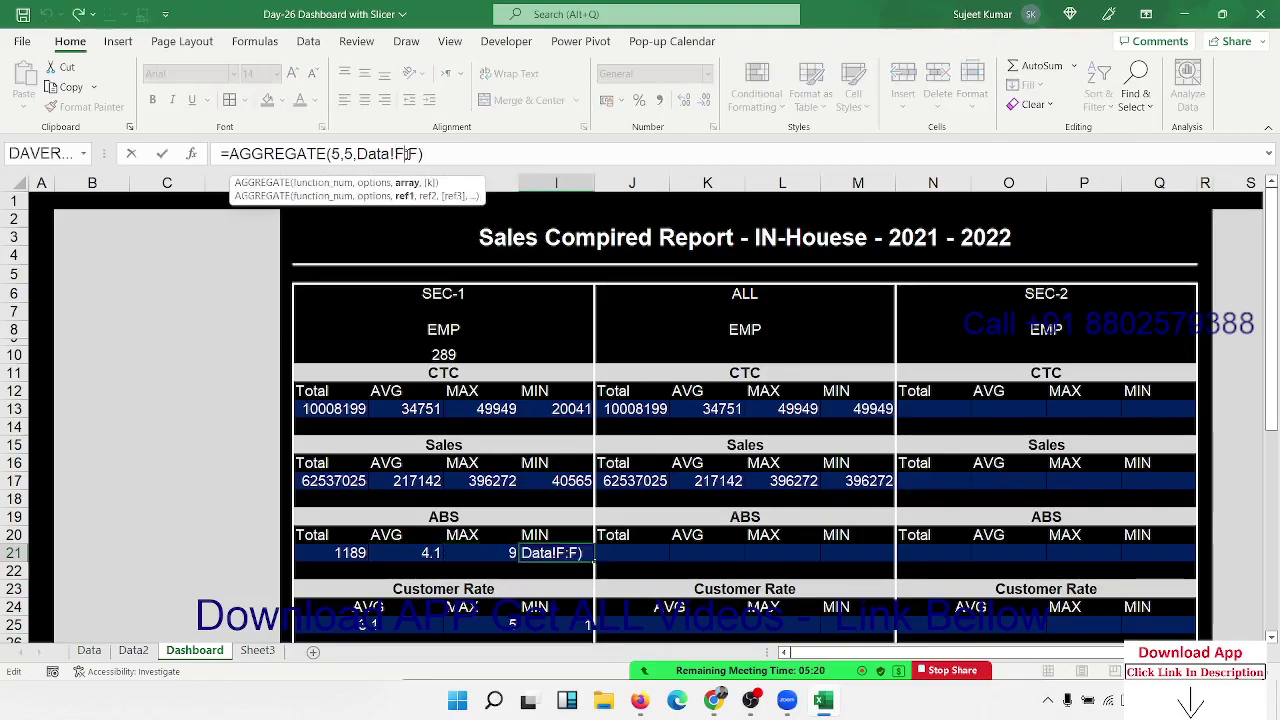
key(F4)
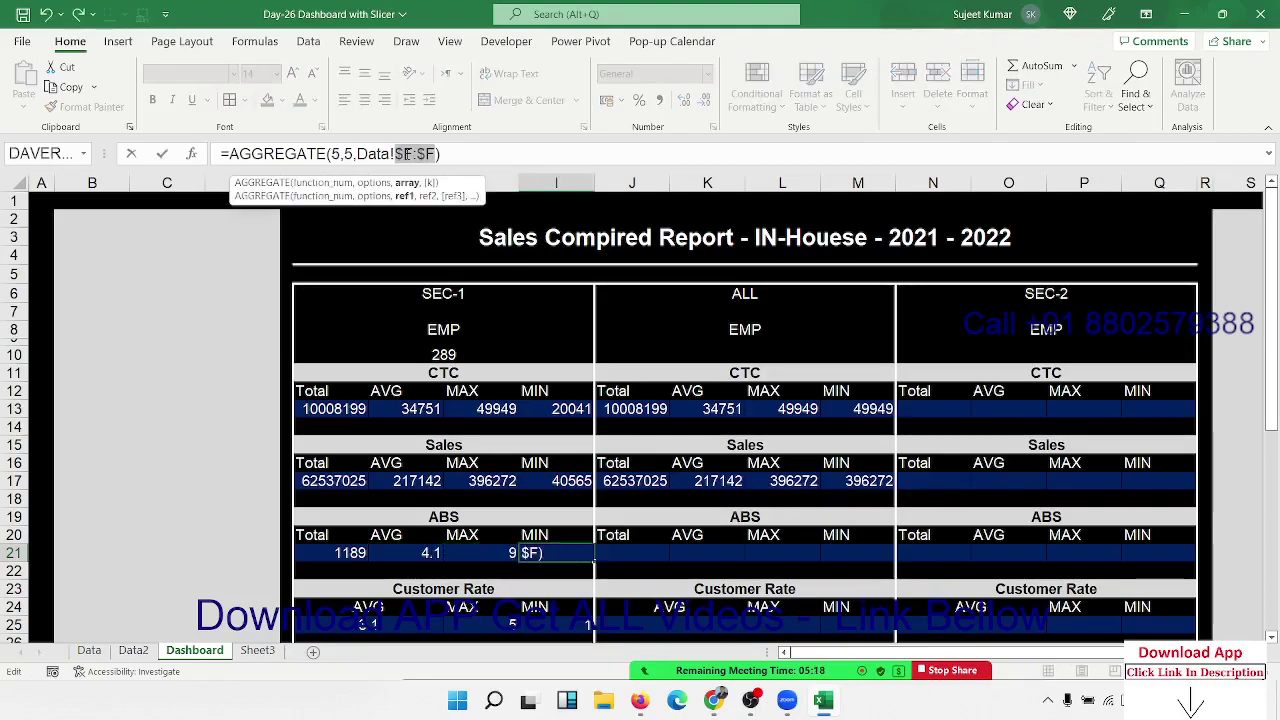
key(Tab)
Copy the ABS formulas to J21 and replace 5 with 4, showing 1189, 4.1, 9, 9.
drag(350, 553, 585, 553)
key(ctrl+c)
click(628, 553)
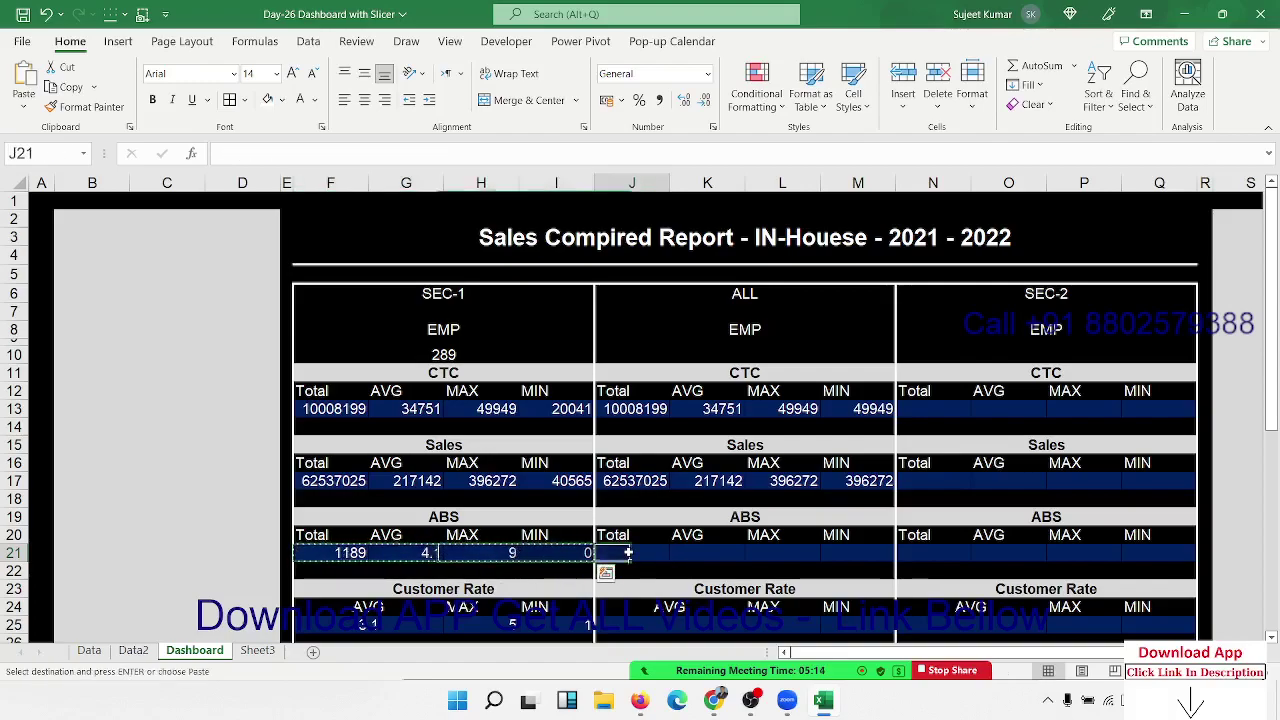
key(ctrl+v)
key(ctrl+h)
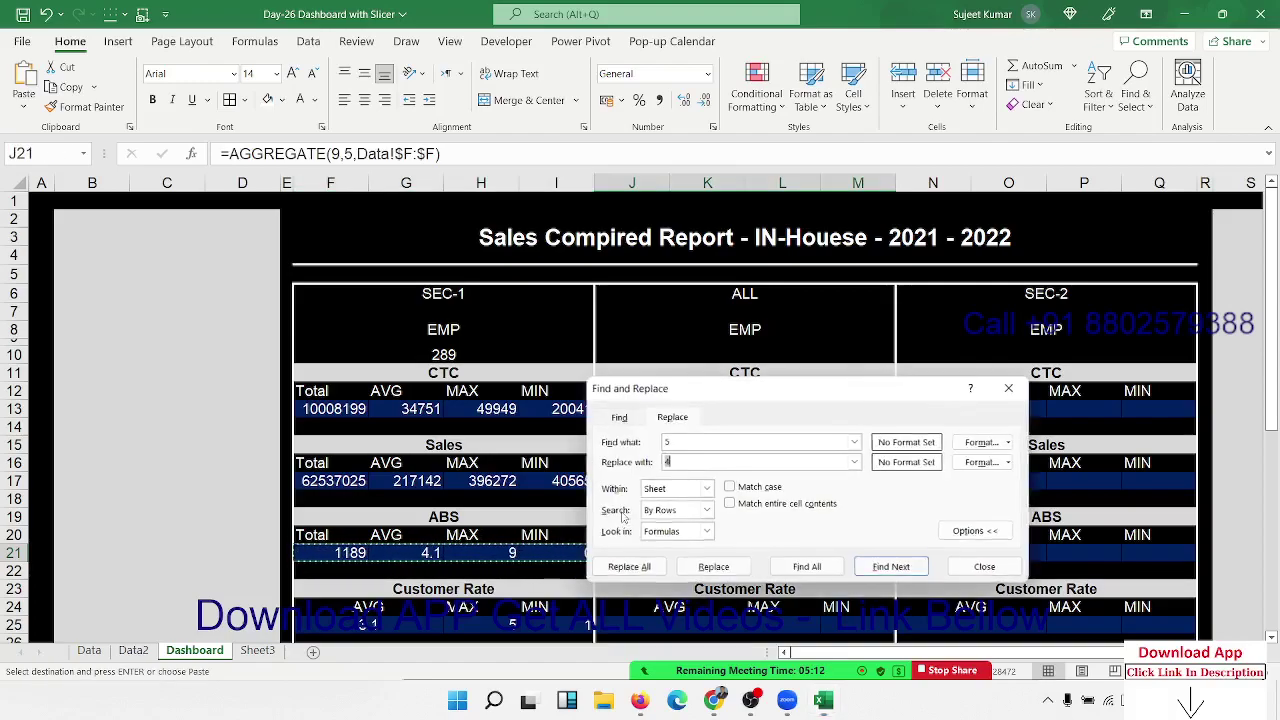
click(629, 566)
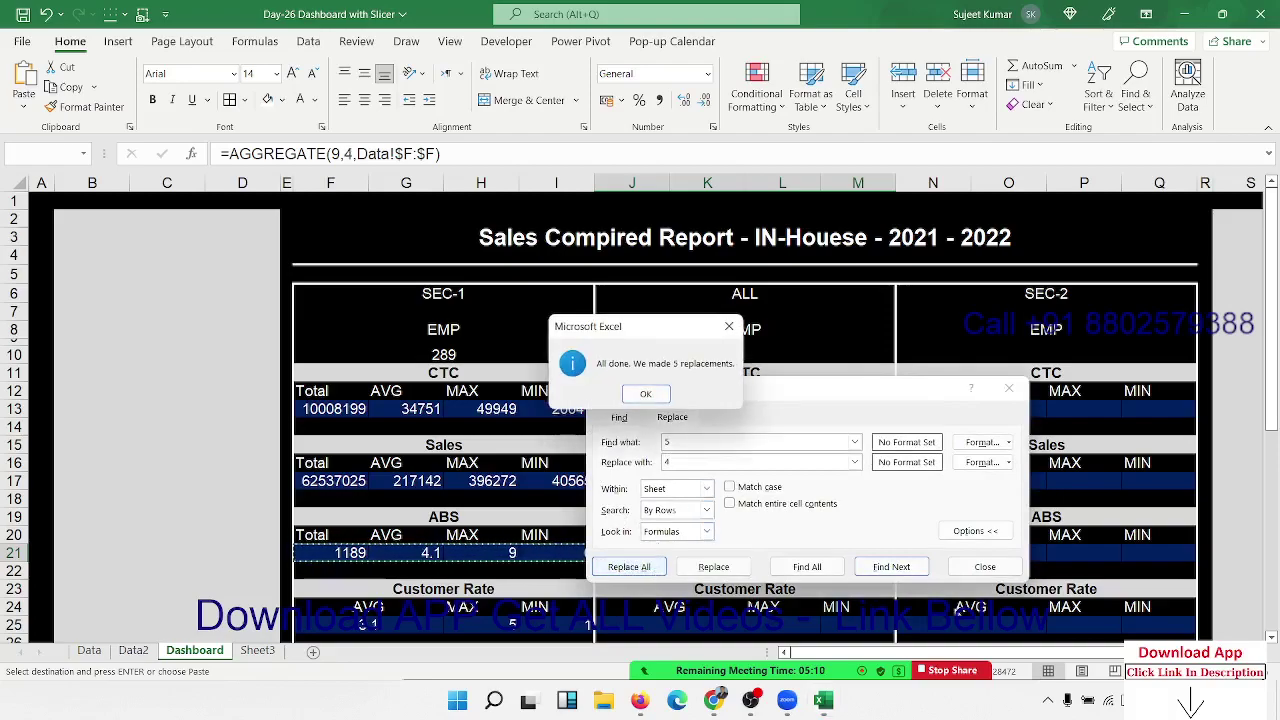
click(645, 393)
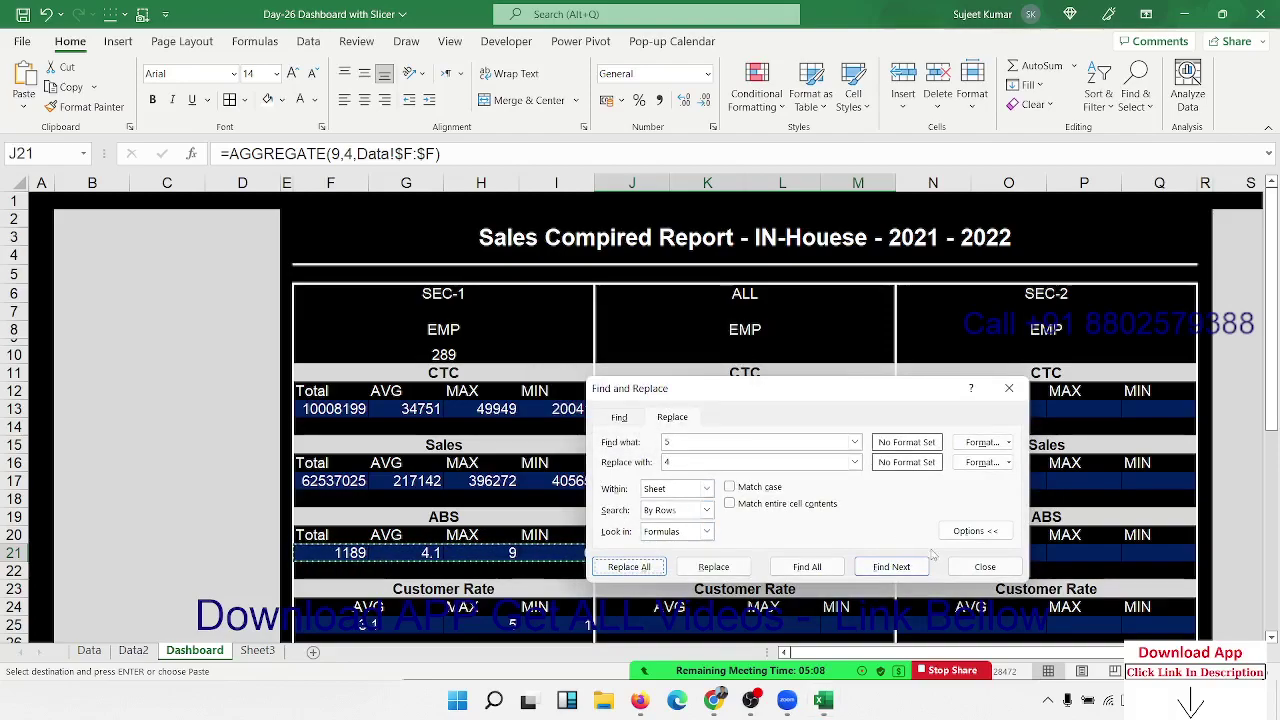
click(985, 567)
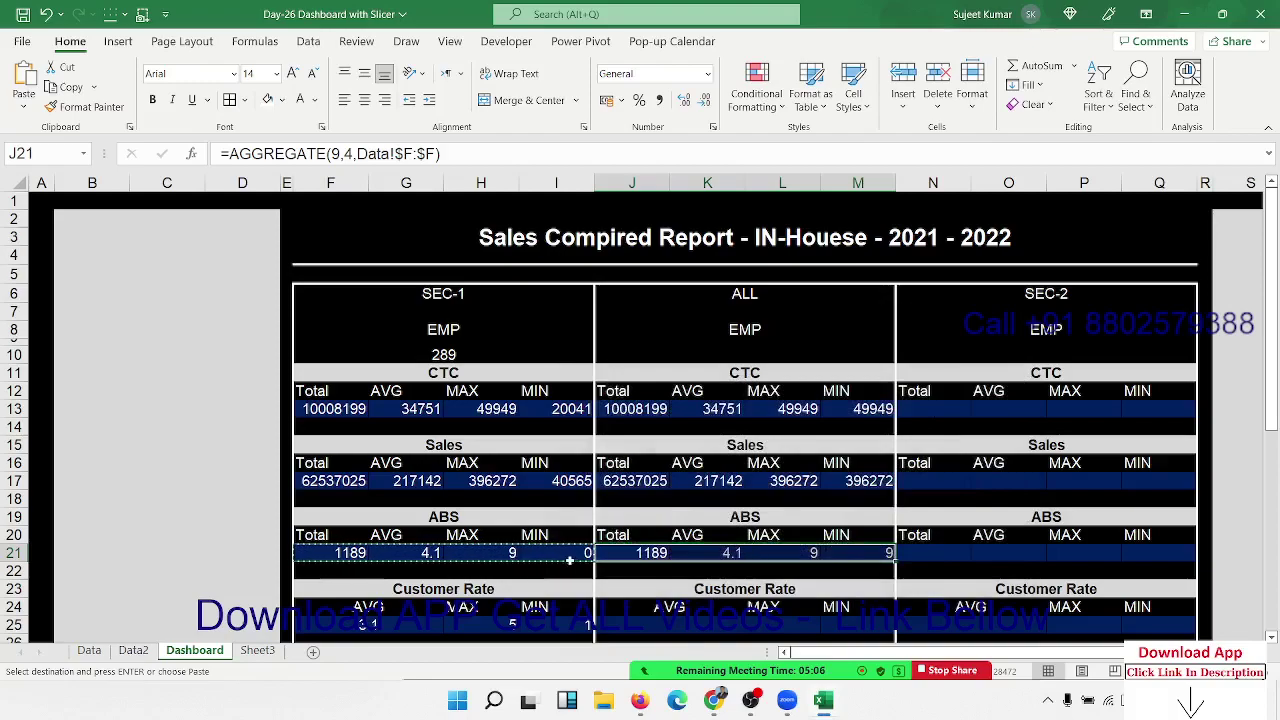
click(569, 558)
Make the Data!G:G references absolute in the SEC-1 Customer Rate formulas F25:H25.
scroll(423, 533, down, 3)
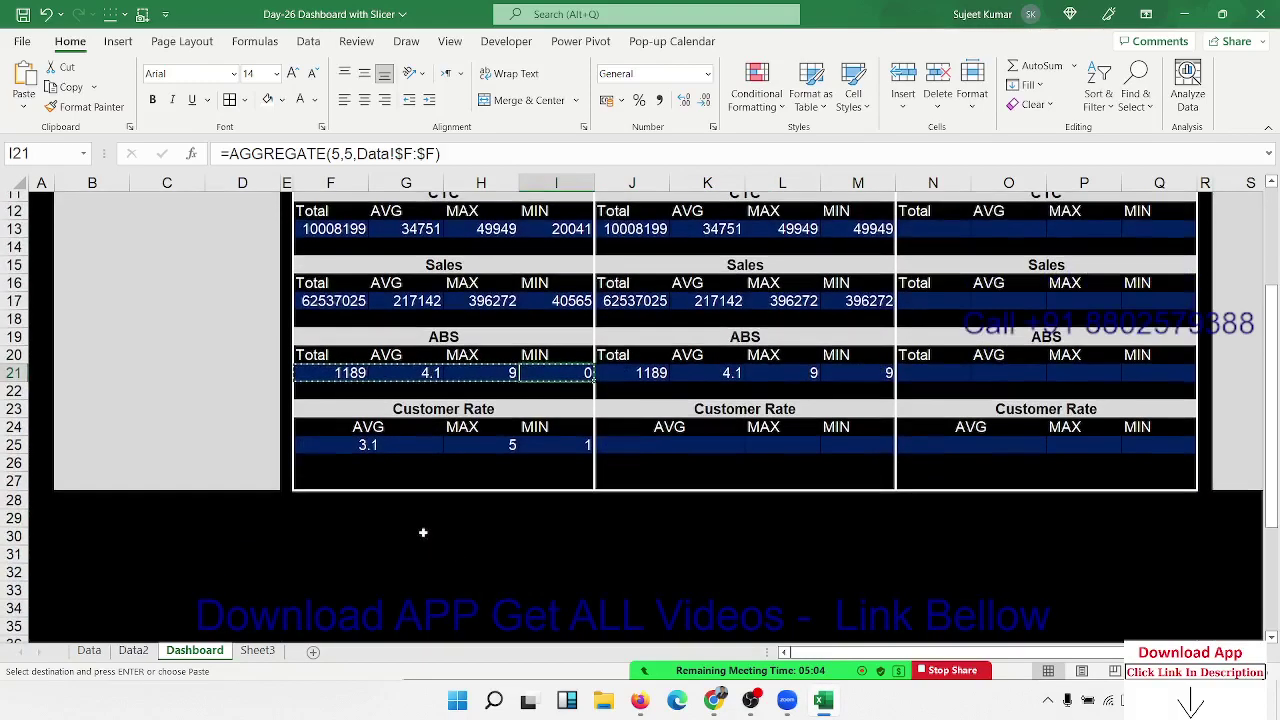
drag(345, 445, 505, 445)
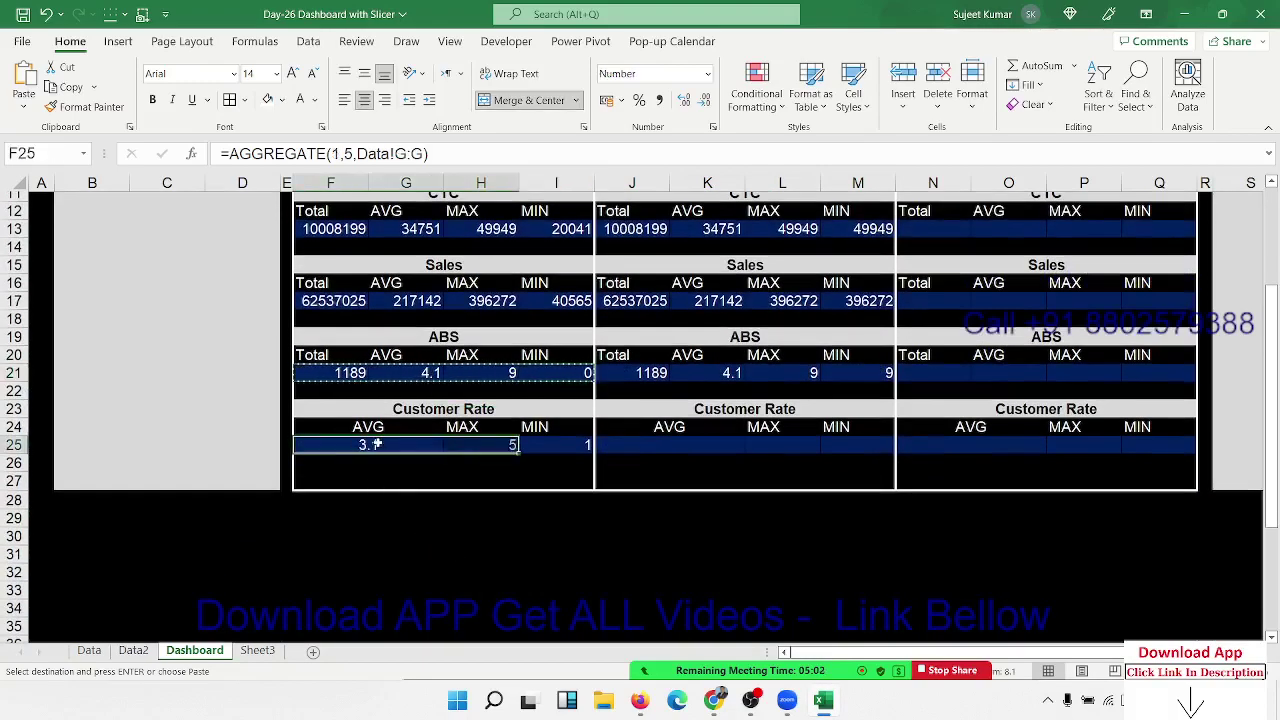
key(F2)
key(F4)
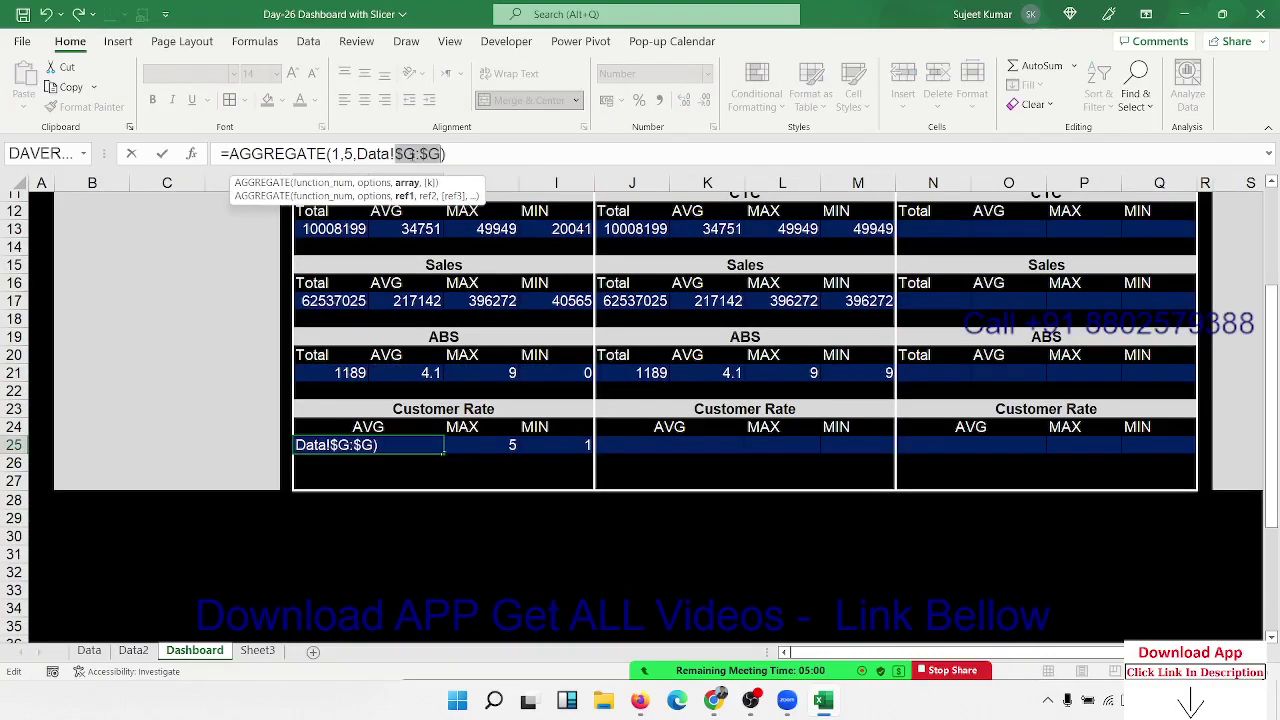
key(Return)
click(494, 449)
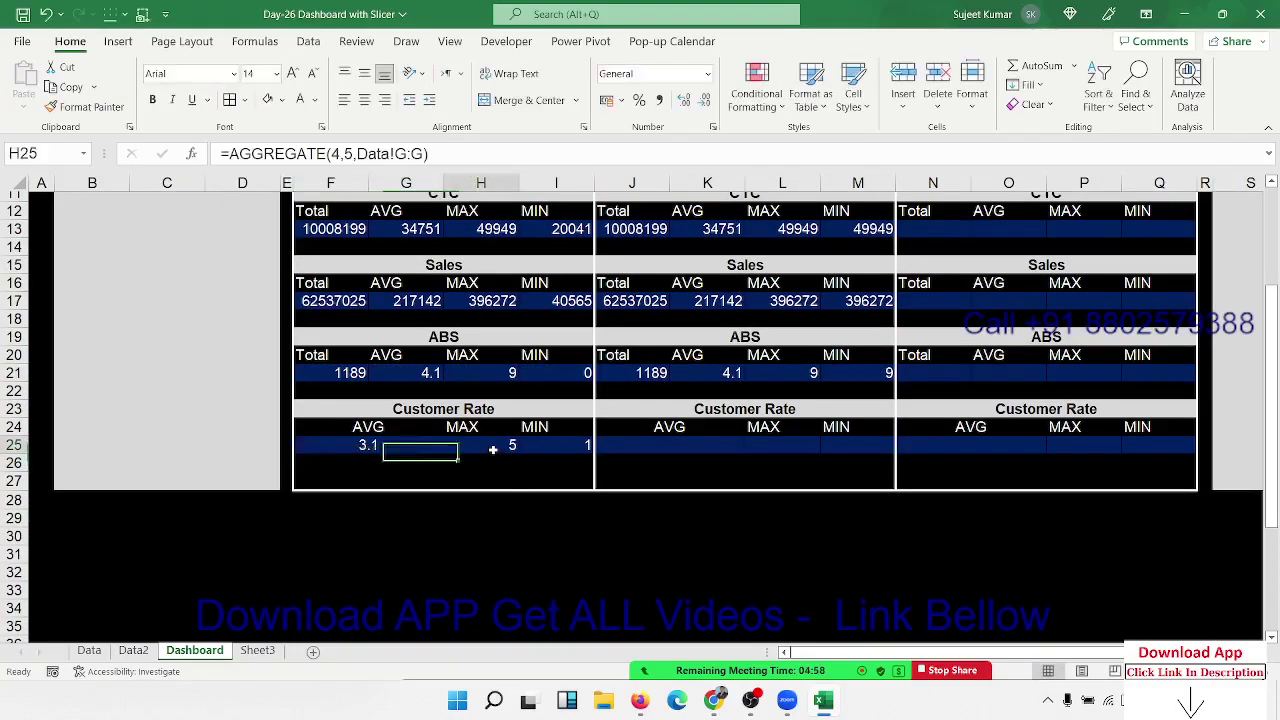
click(400, 154)
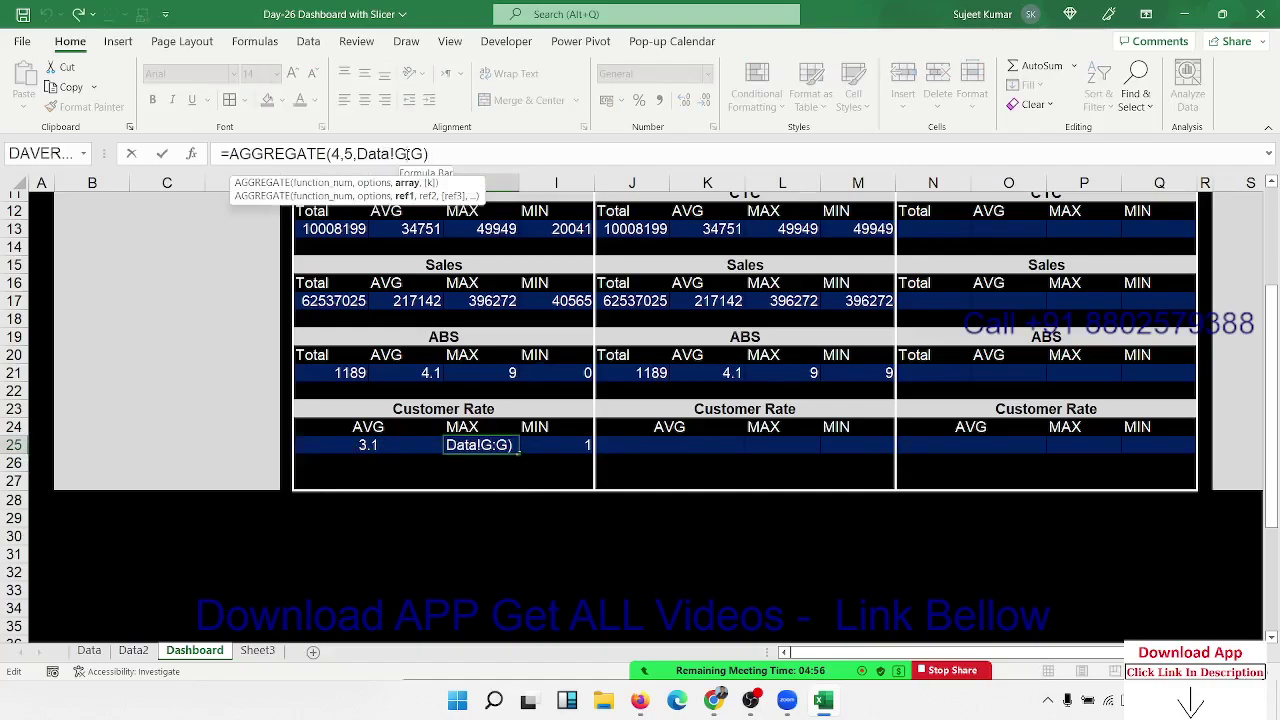
key(F4)
click(556, 444)
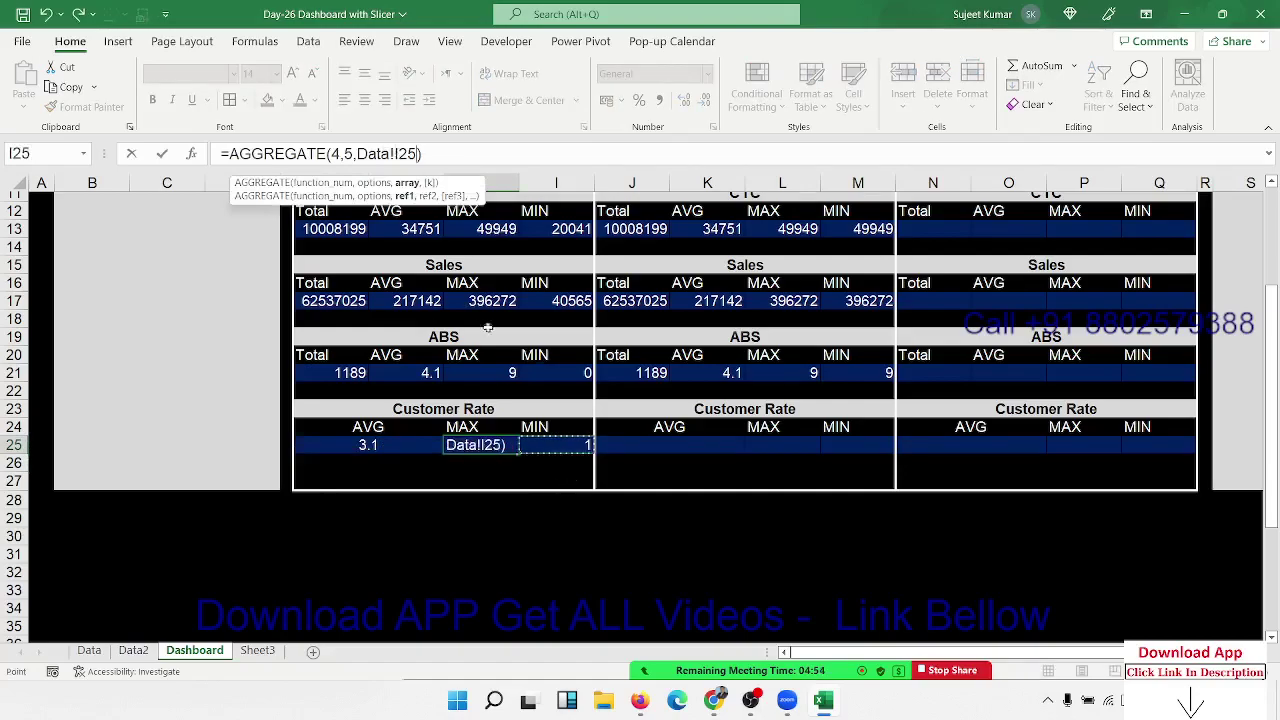
key(F4)
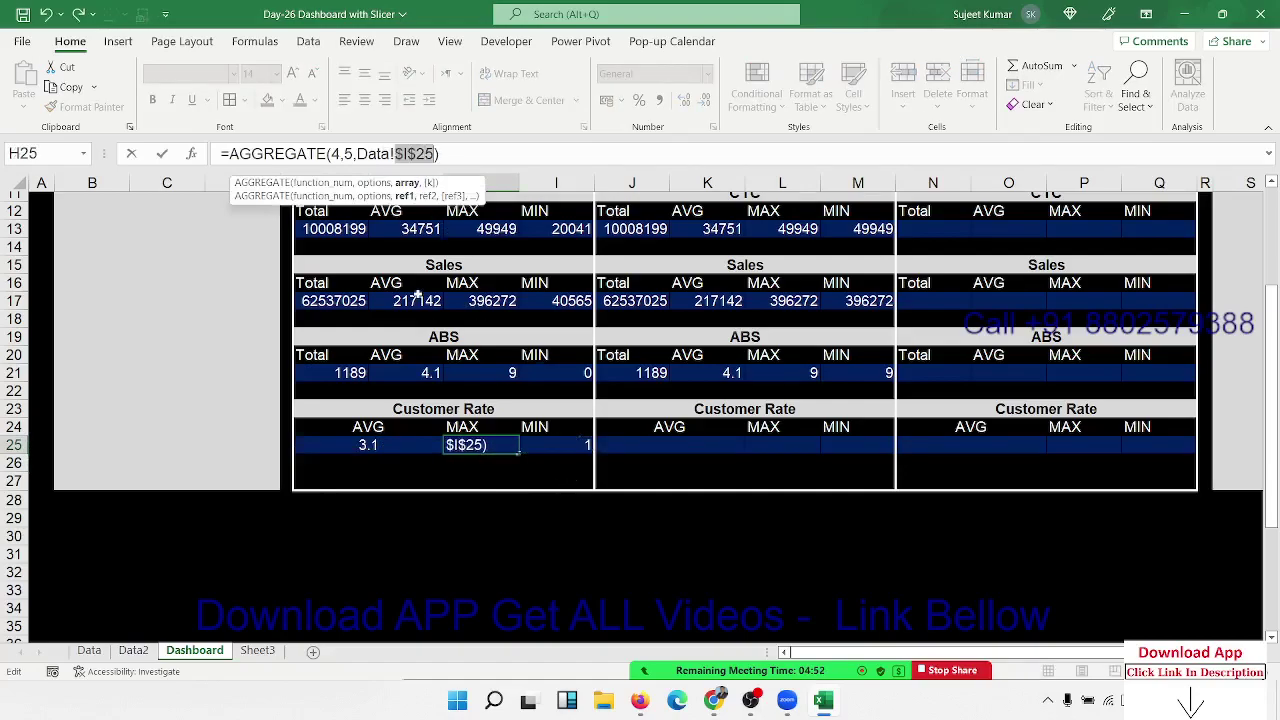
key(Return)
Copy the Customer Rate formulas to J25 and replace 5 with 4, showing 3.1, 171140, 0.
drag(383, 444, 481, 442)
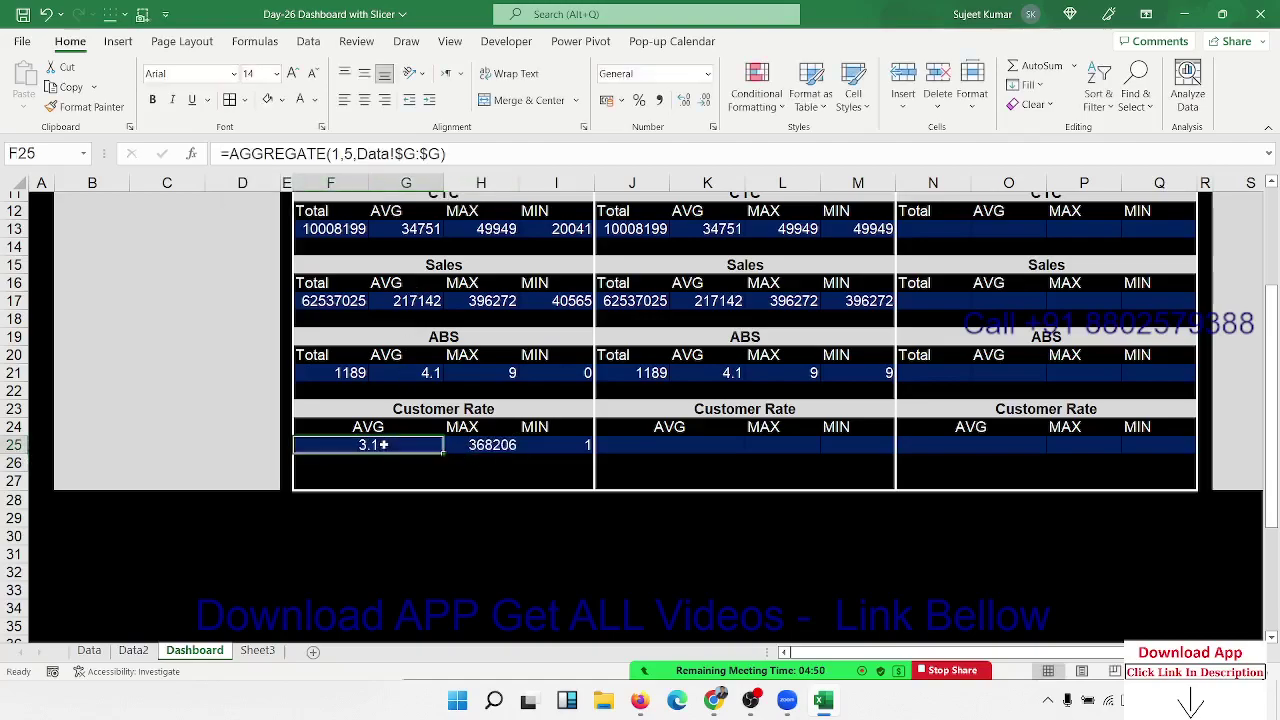
key(ctrl+c)
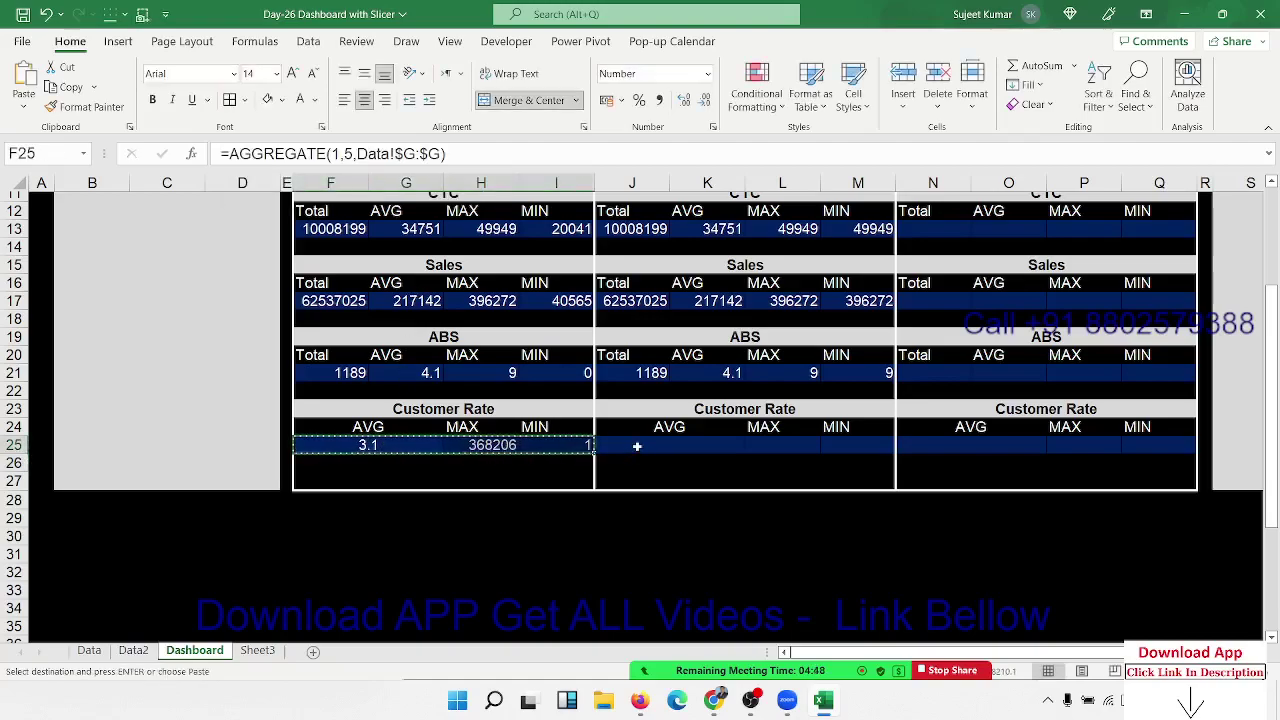
click(637, 445)
key(ctrl+v)
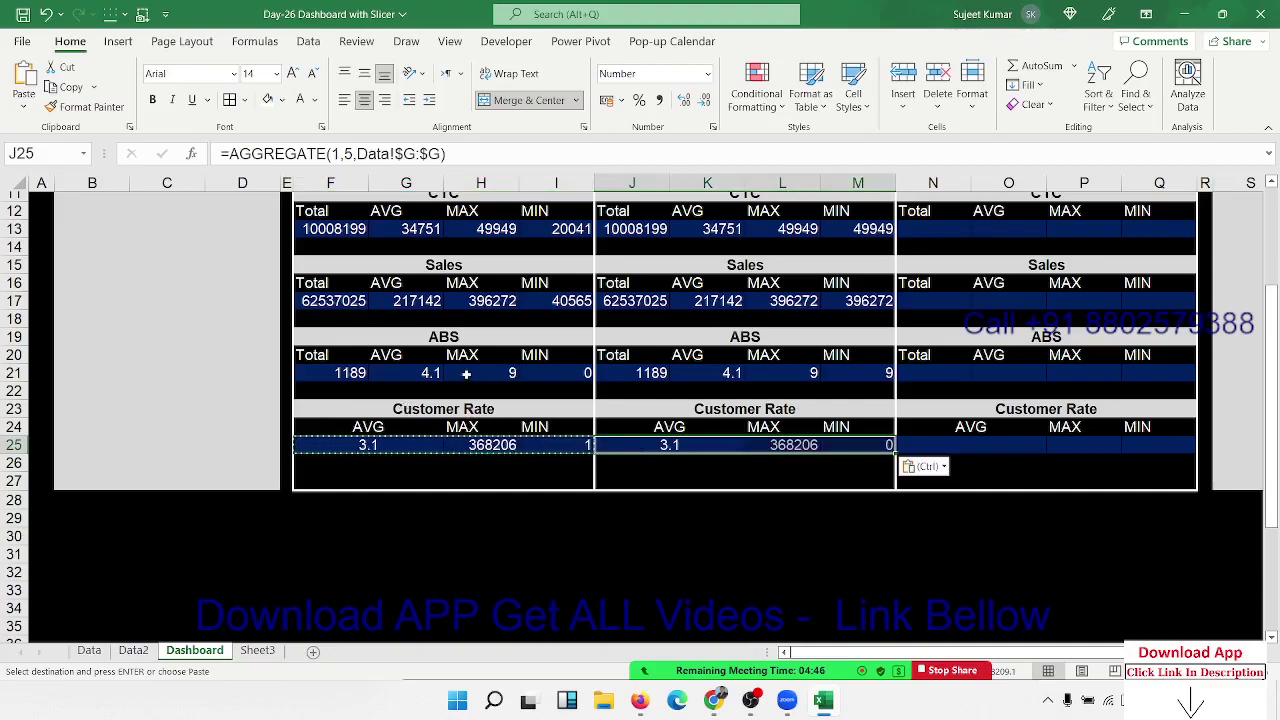
key(ctrl+h)
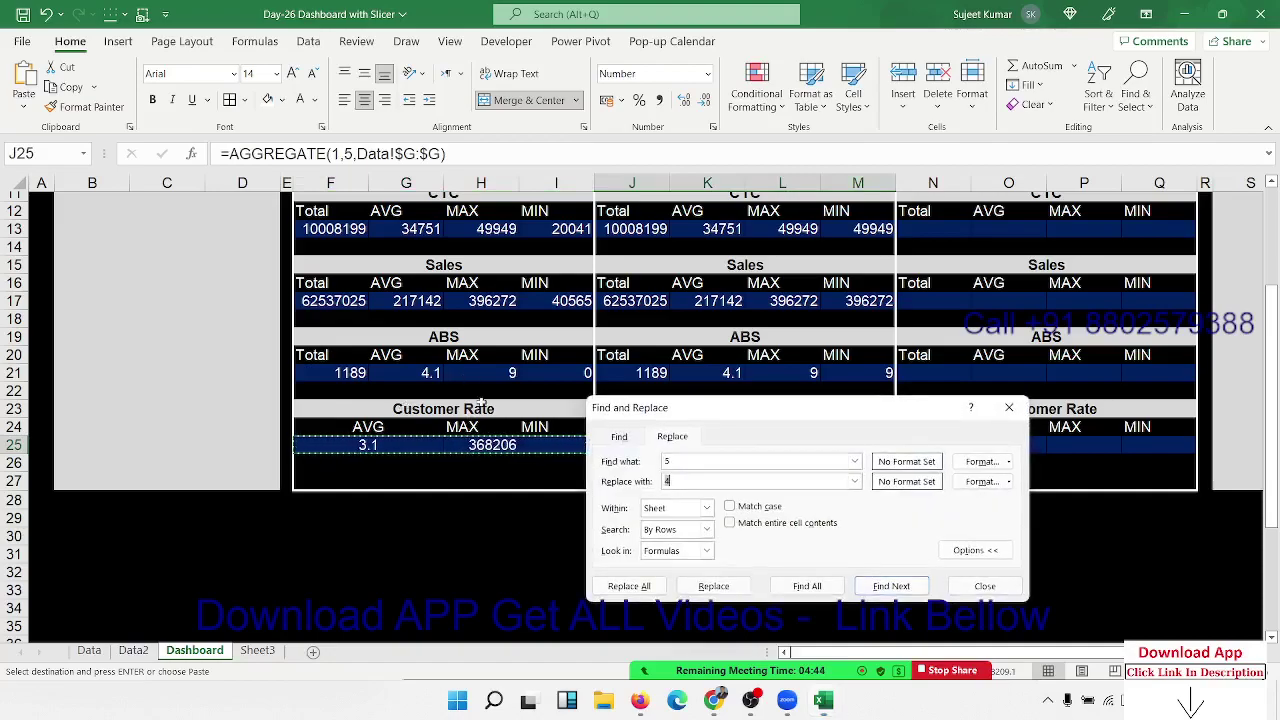
click(617, 588)
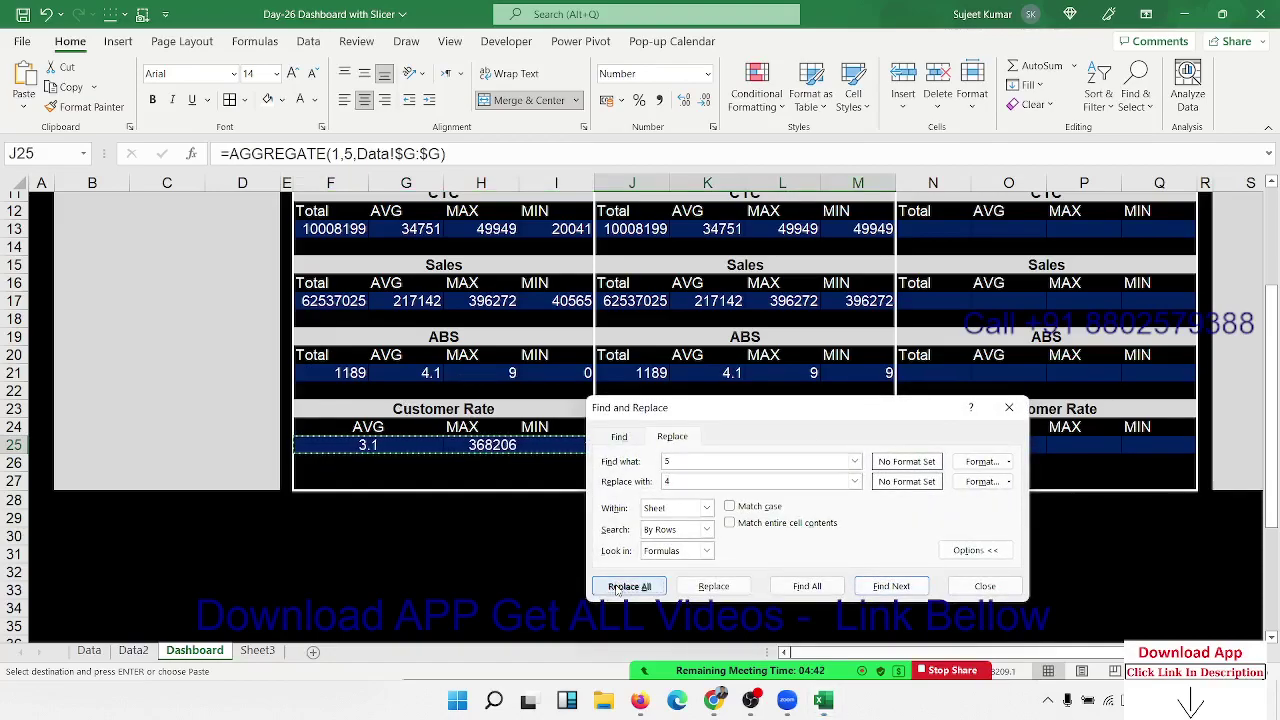
click(642, 390)
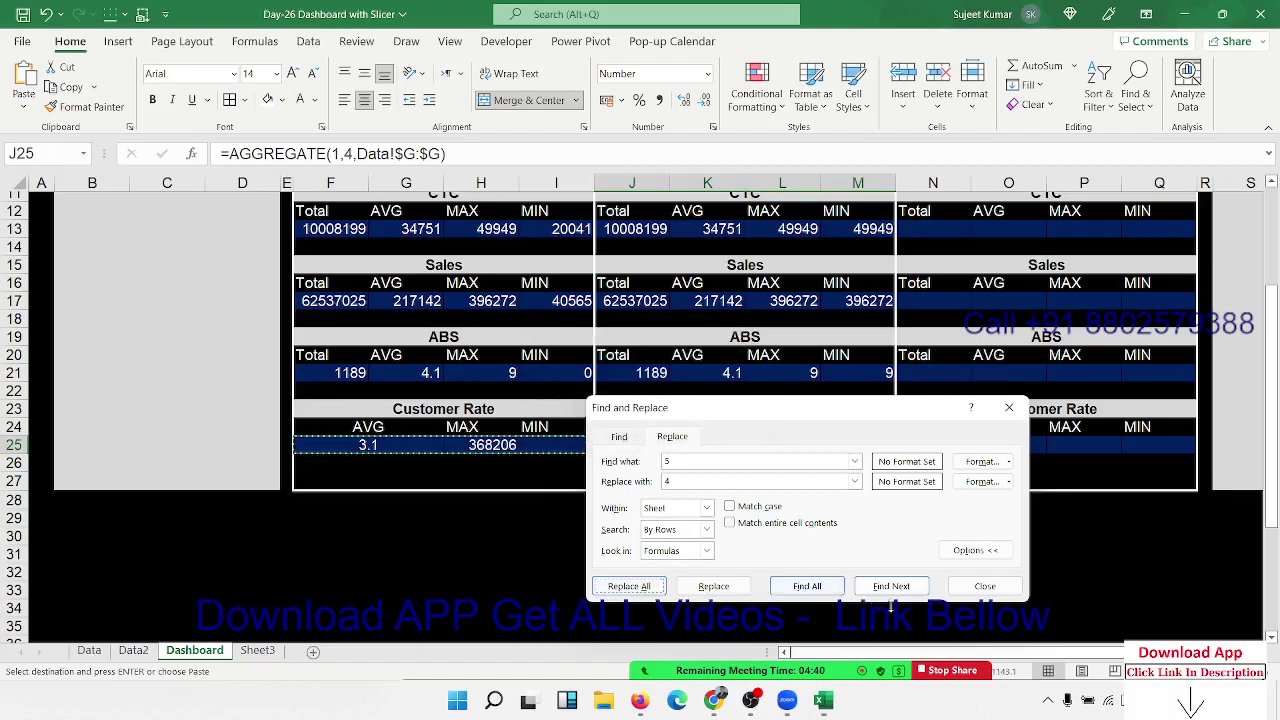
click(985, 586)
Review the ABS, Sales and CTC average formulas.
click(394, 373)
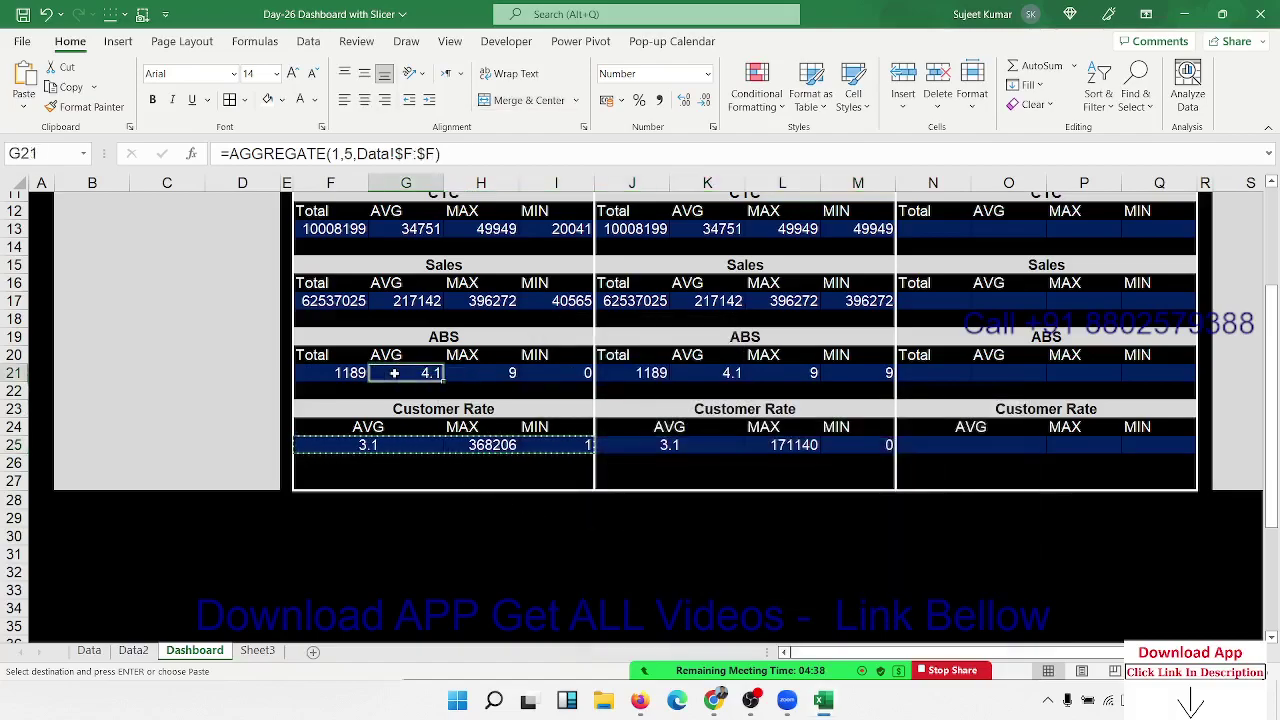
click(401, 306)
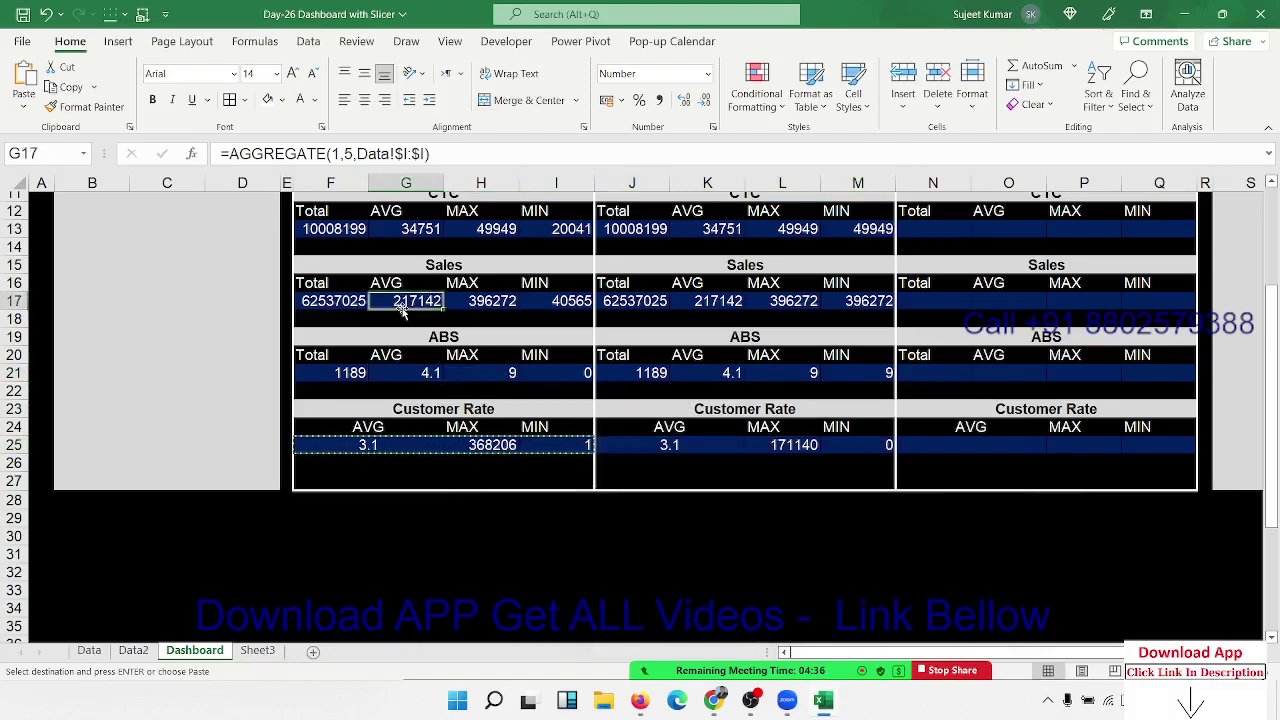
click(402, 231)
Review the CTC maximum and minimum and the Sales minimum formulas.
scroll(430, 400, up, 4)
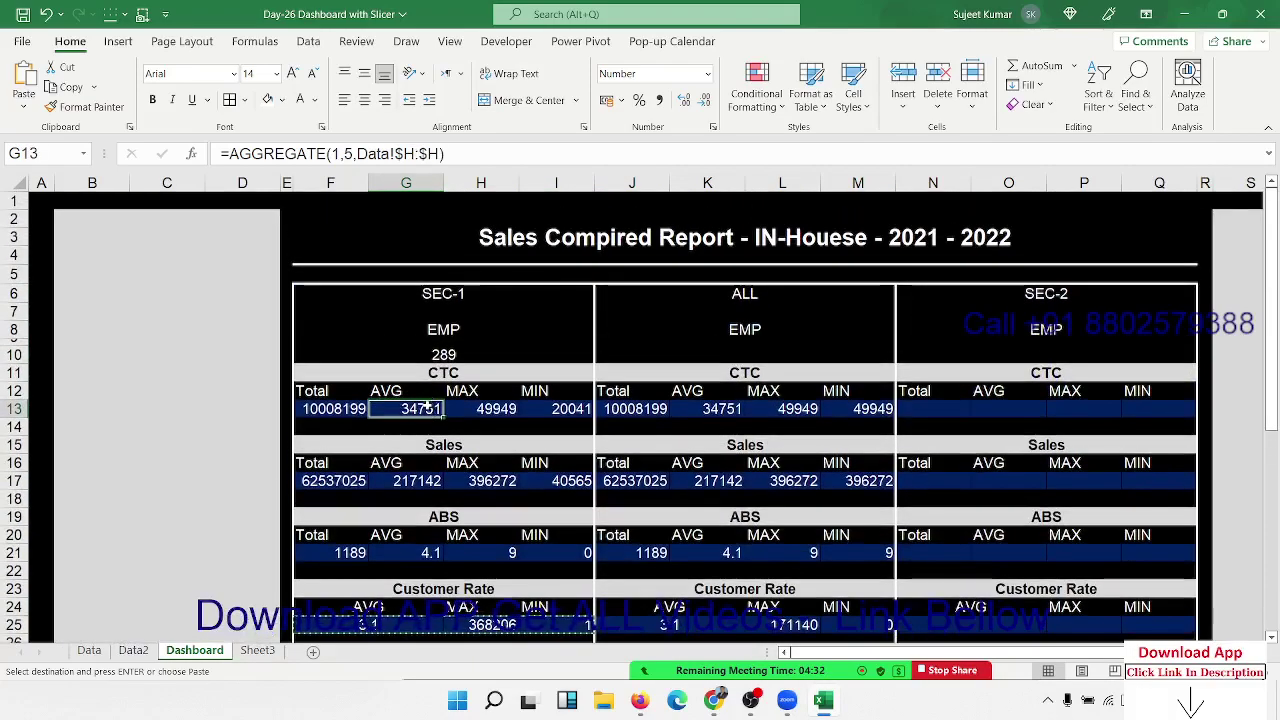
scroll(380, 420, down, 3)
scroll(460, 408, up, 3)
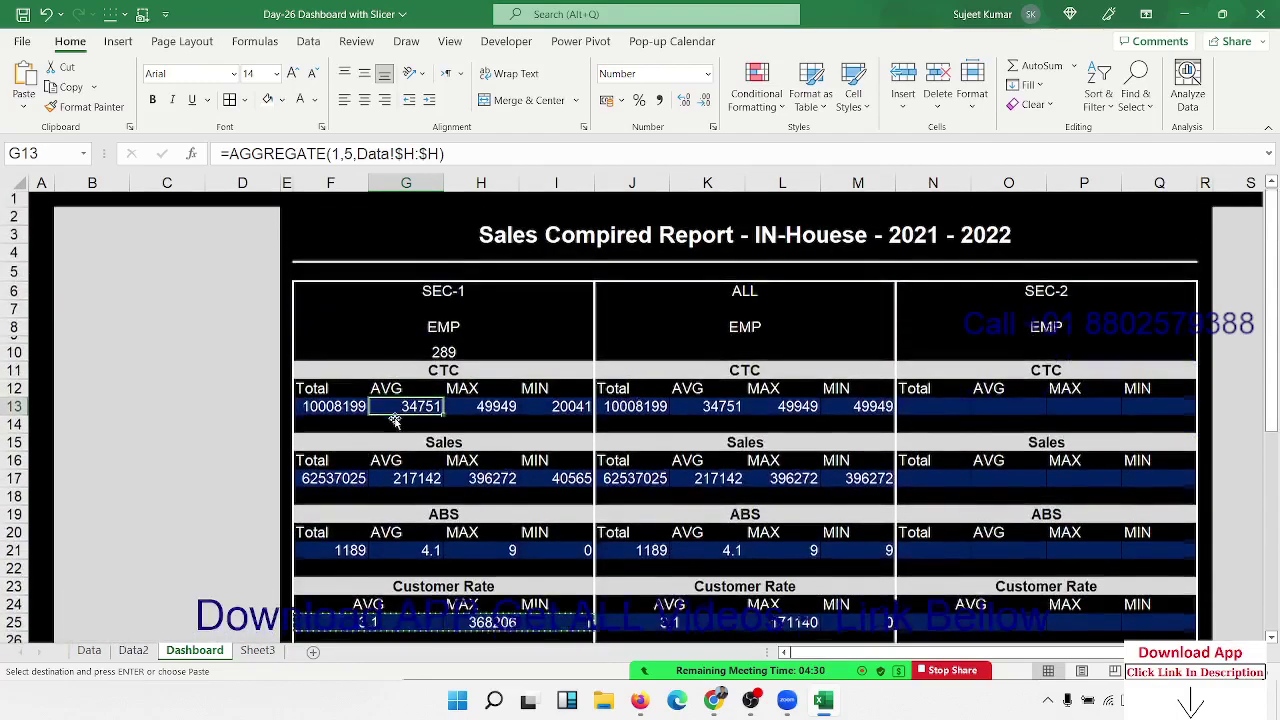
click(490, 408)
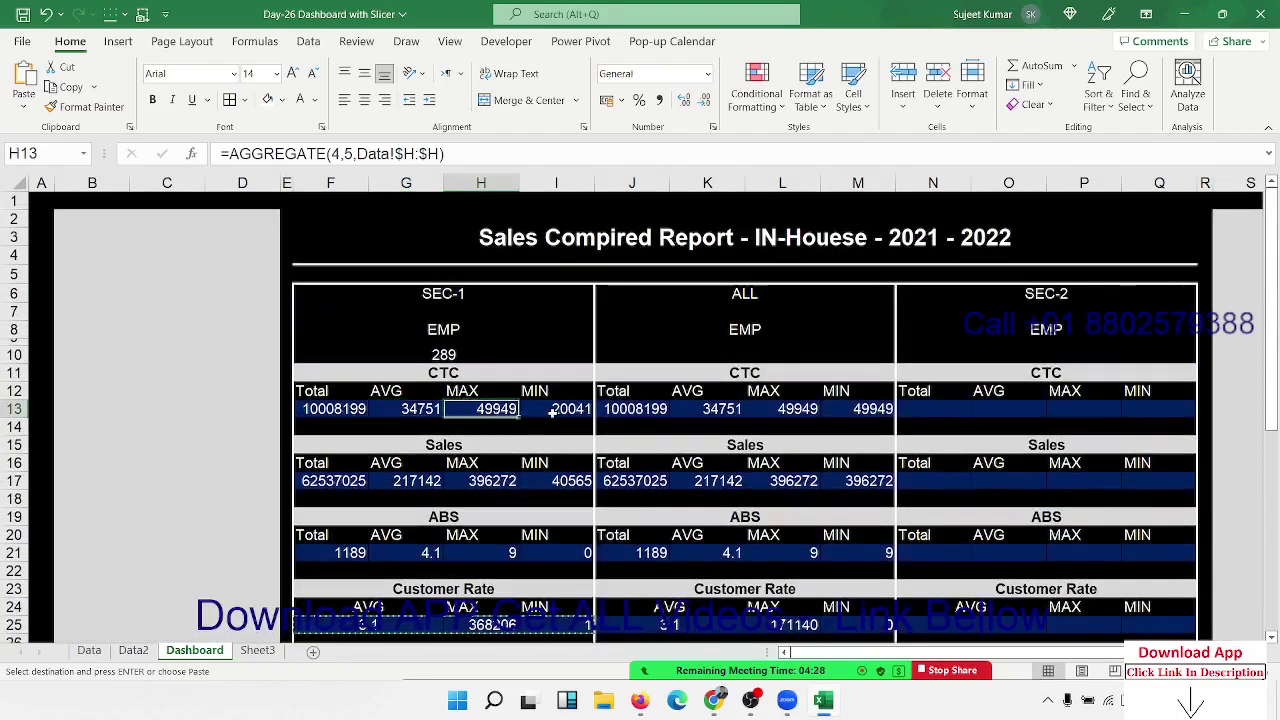
click(551, 412)
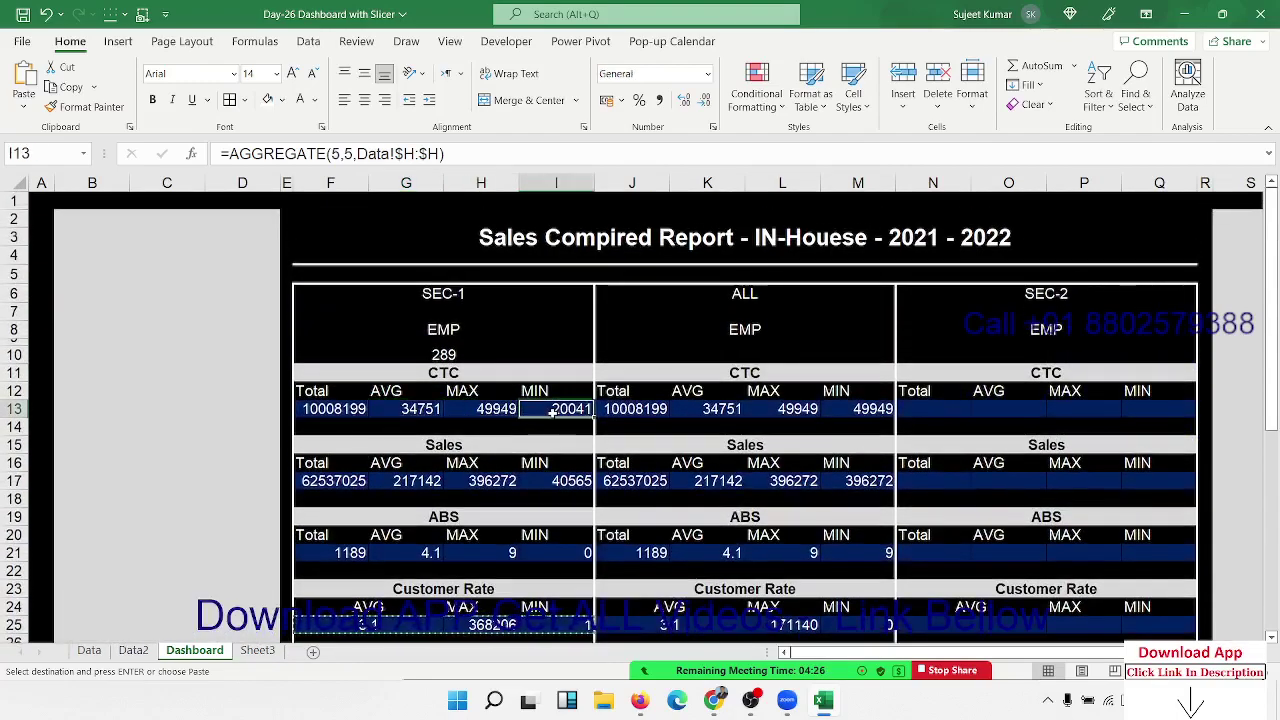
click(500, 411)
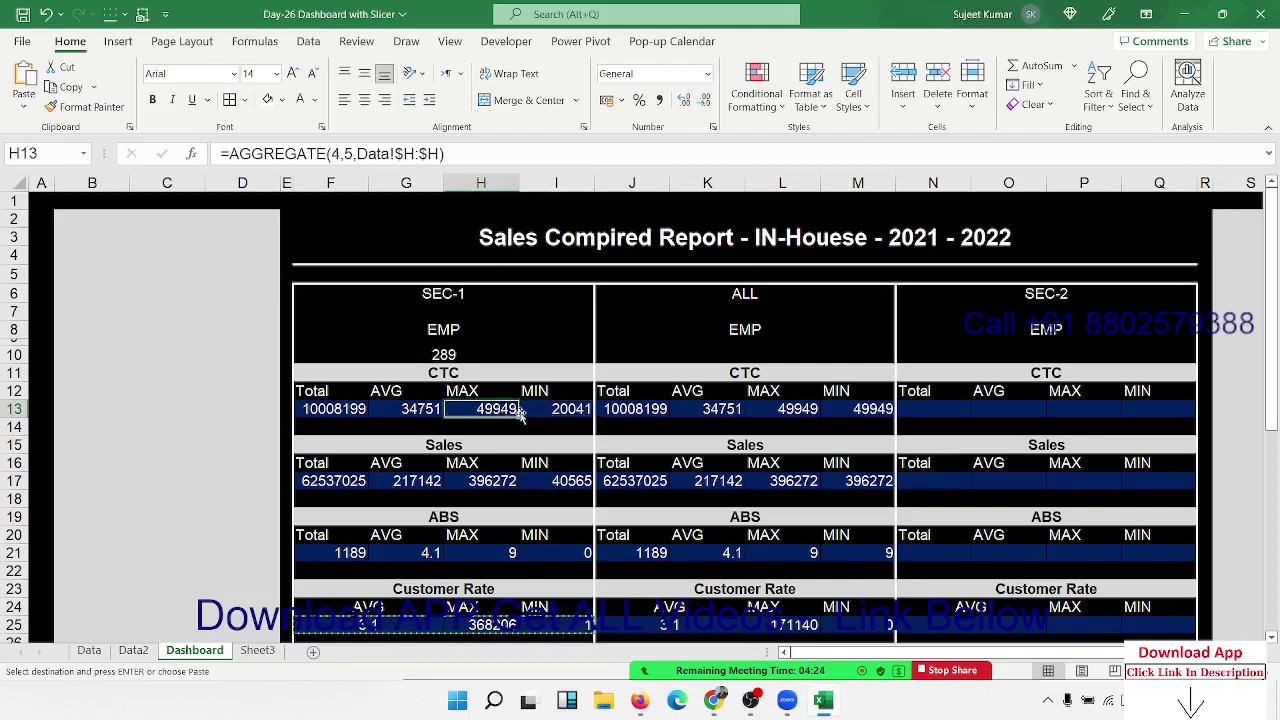
click(530, 411)
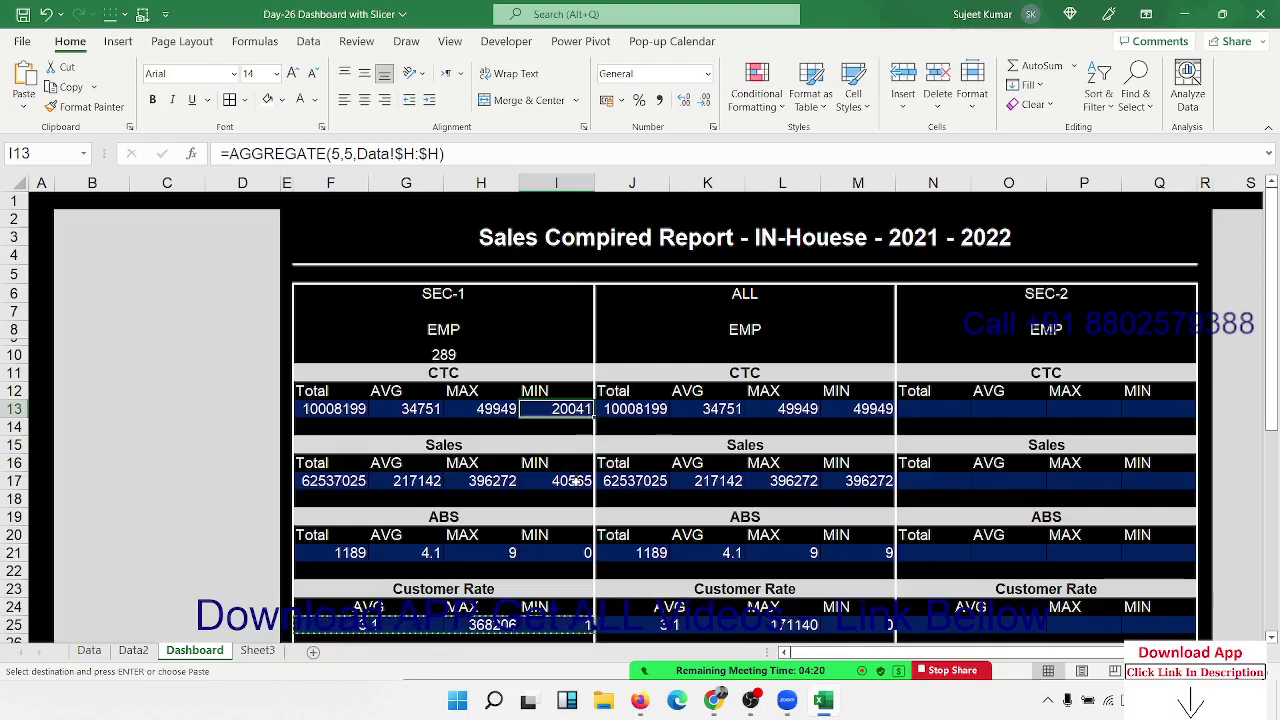
click(576, 480)
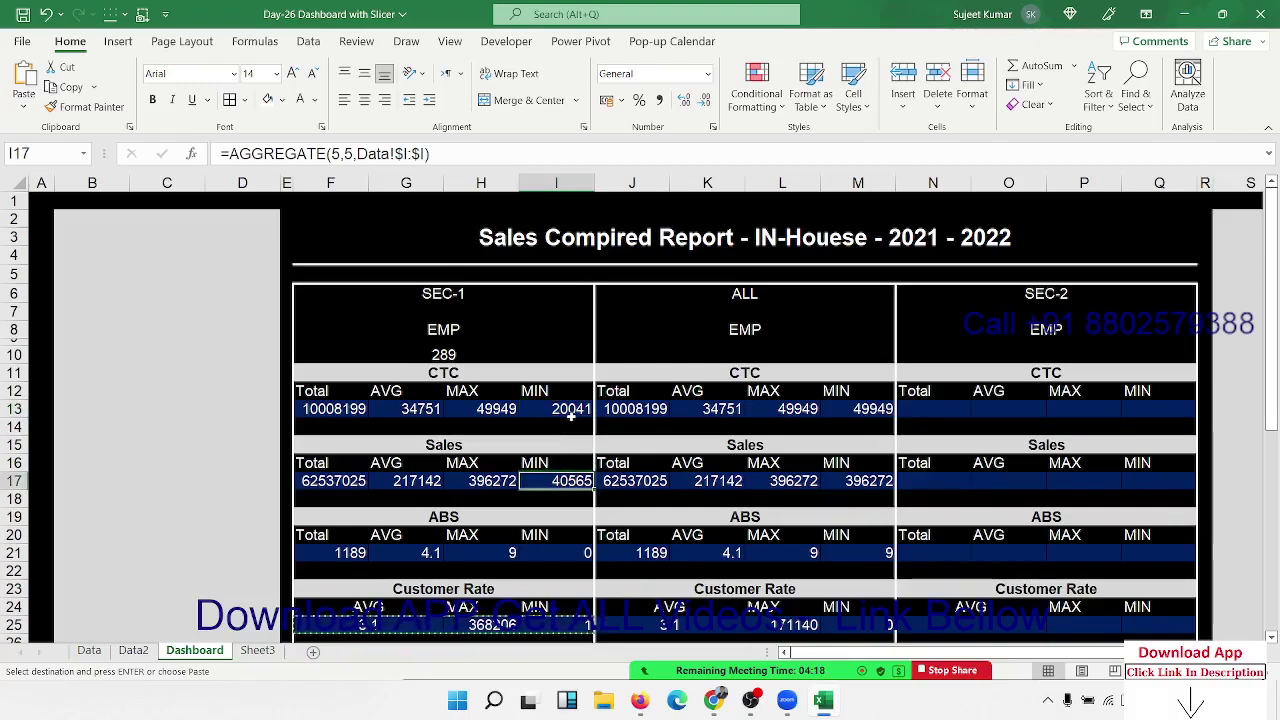
click(571, 412)
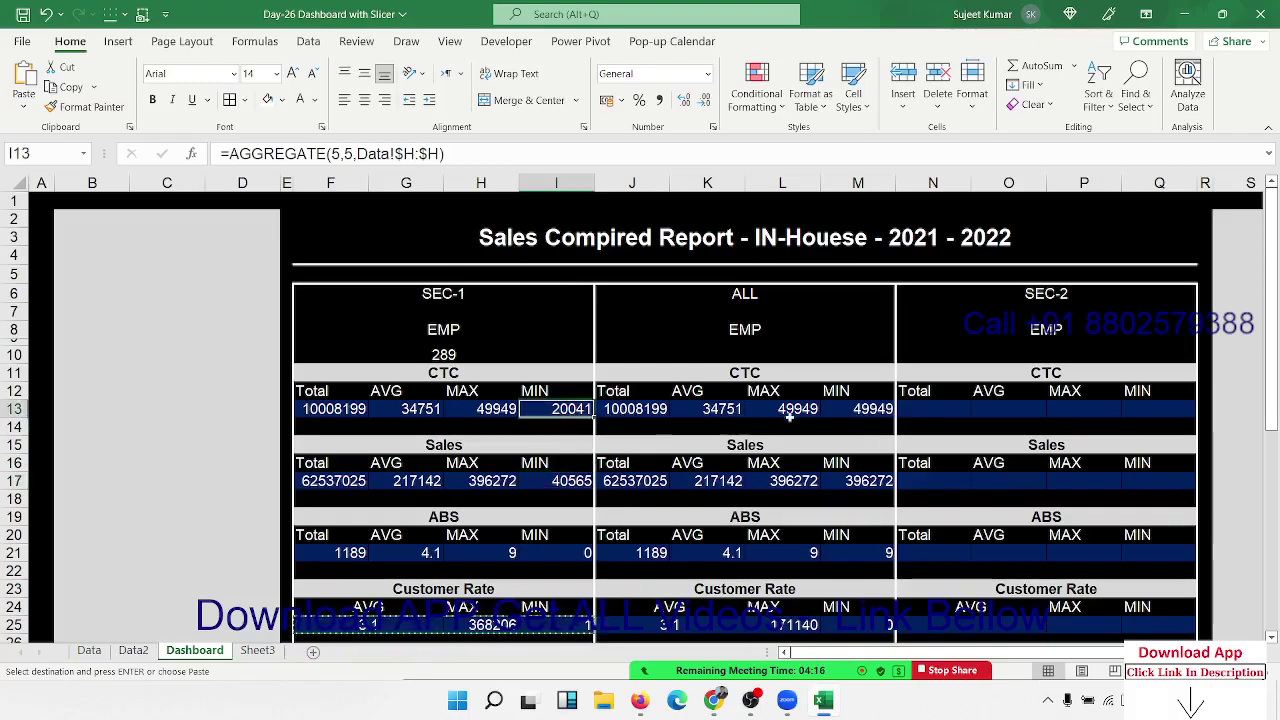
Change the ALL CTC minimum in M13 to AGGREGATE function 5 (MIN), showing 20041.
click(833, 407)
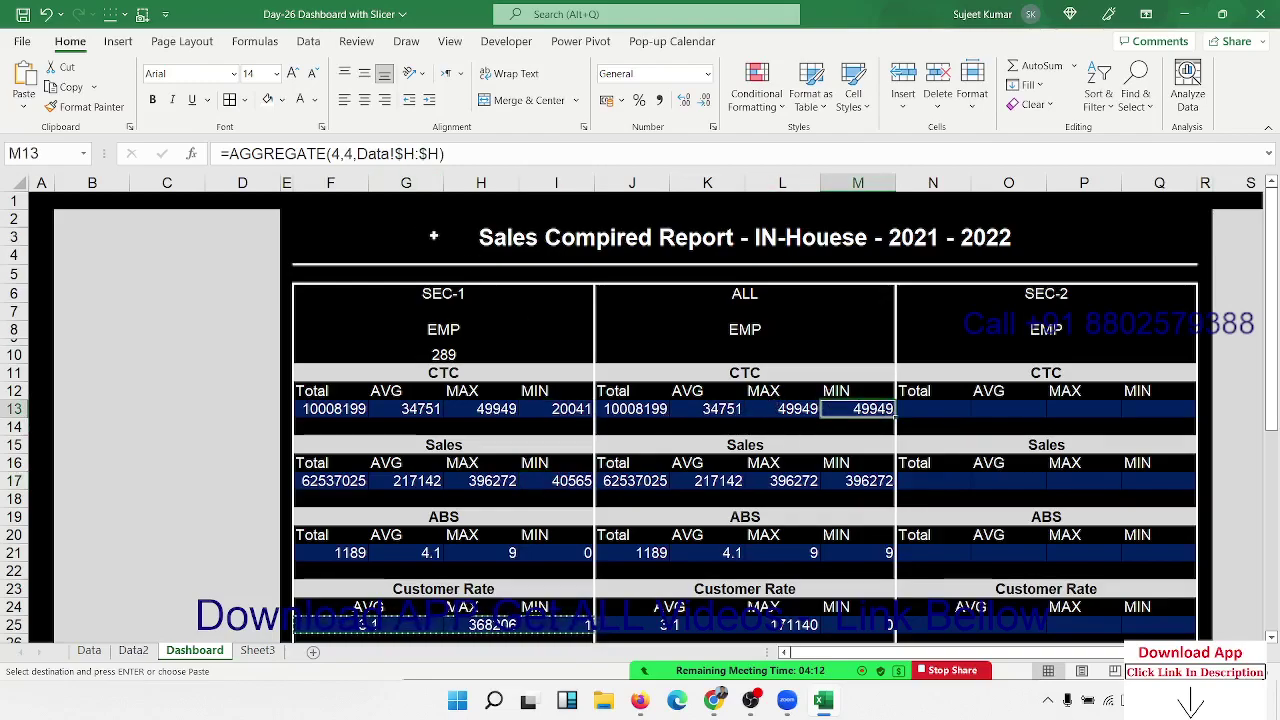
click(331, 153)
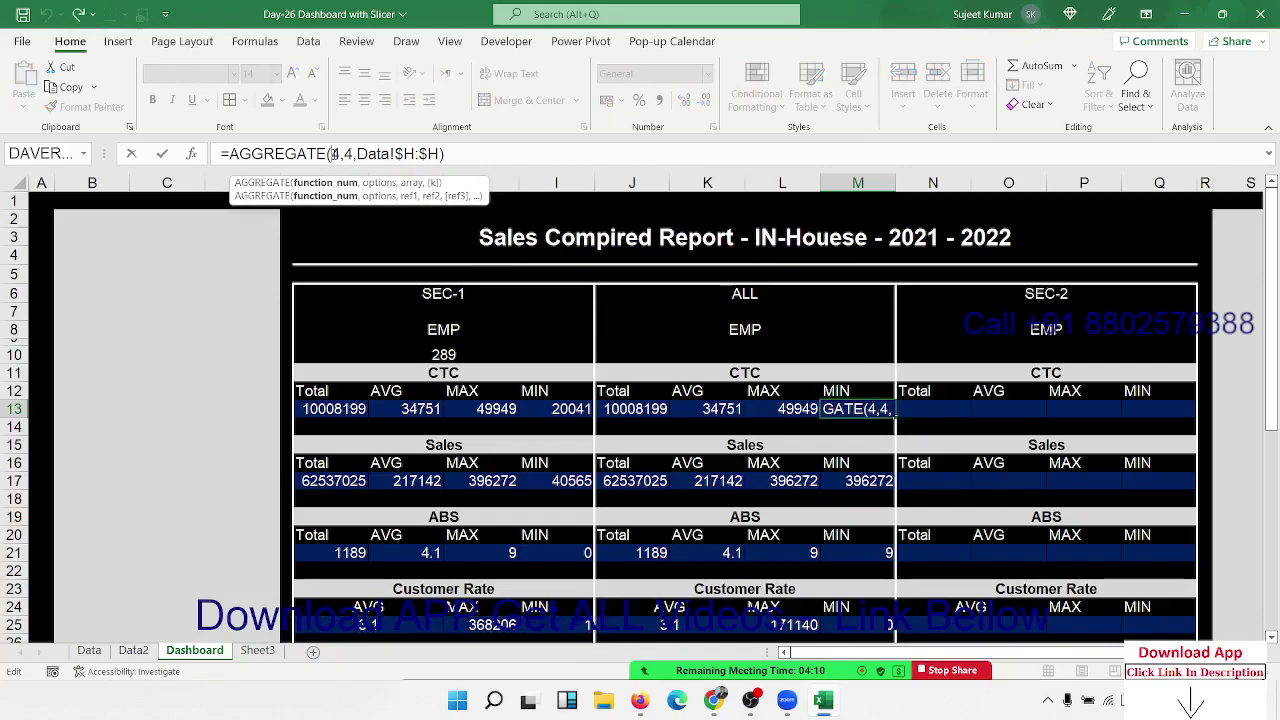
key(Delete)
text(5)
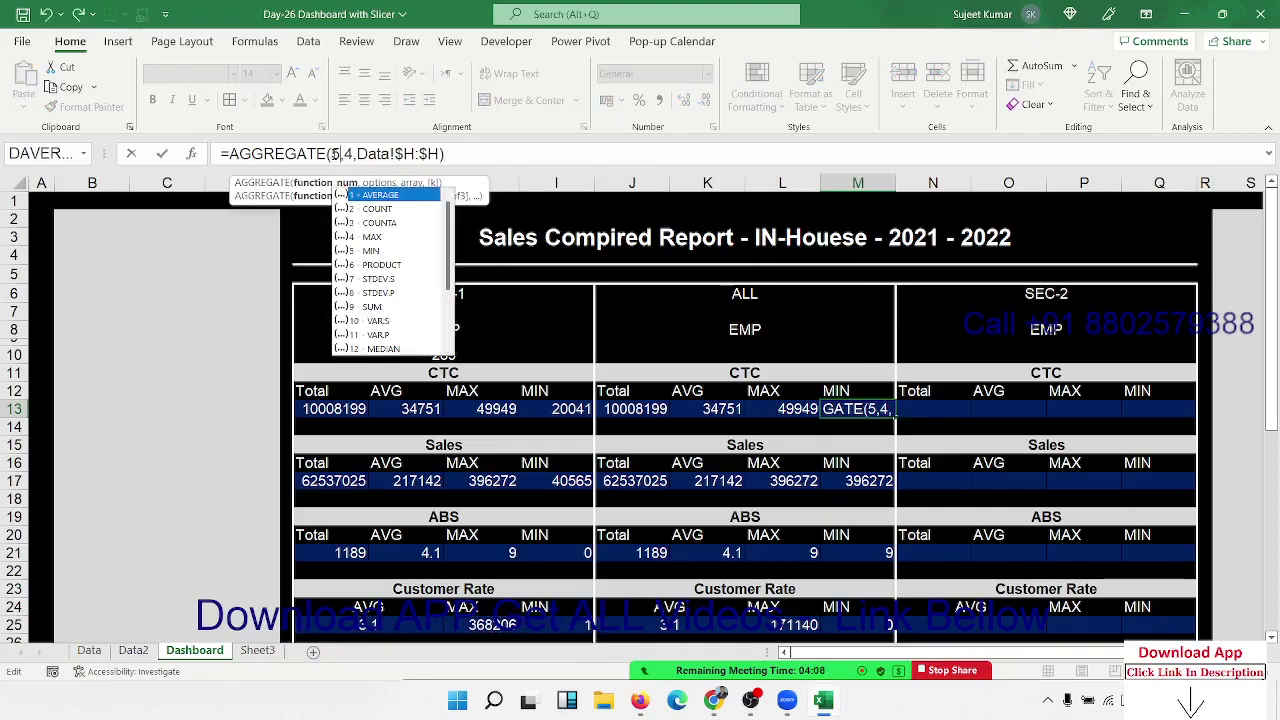
key(Escape)
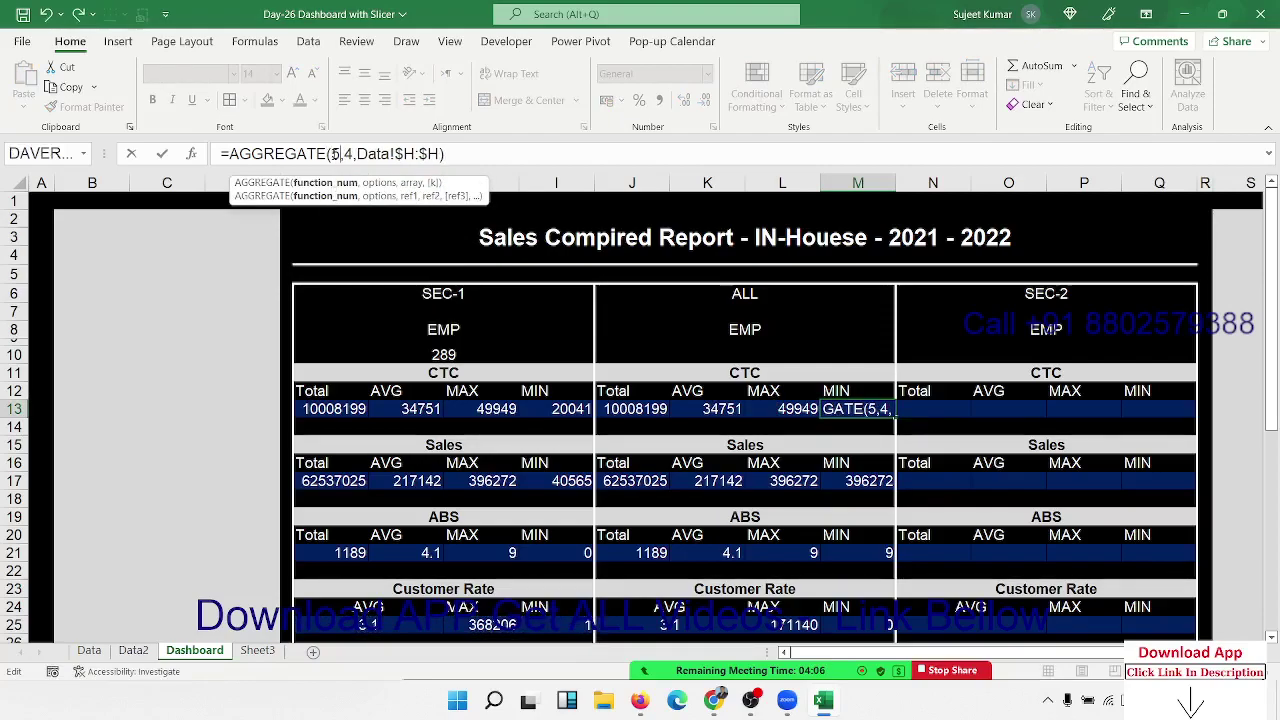
key(BackSpace)
key(Down)
key(Down)
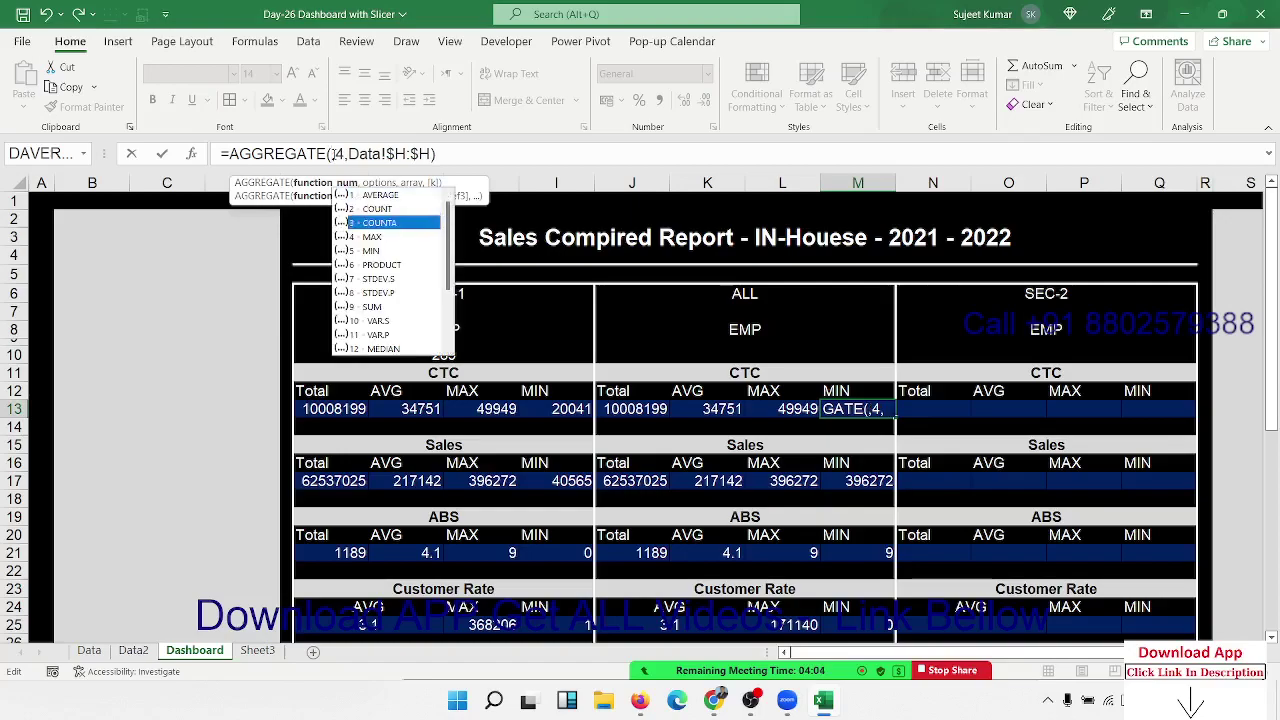
key(Down)
key(Down)
key(Tab)
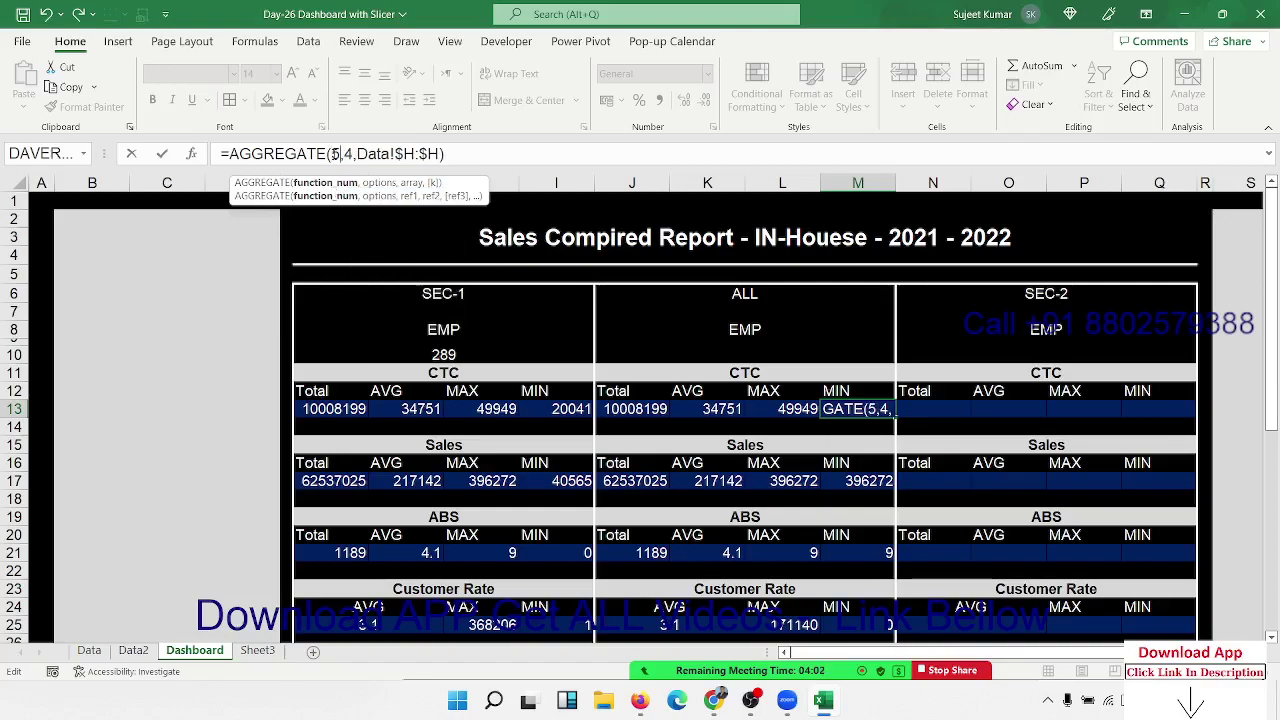
key(Return)
Switch the Sales and ABS minimums in M17 and M21 to function 5, showing 40565 and 0.
key(Down)
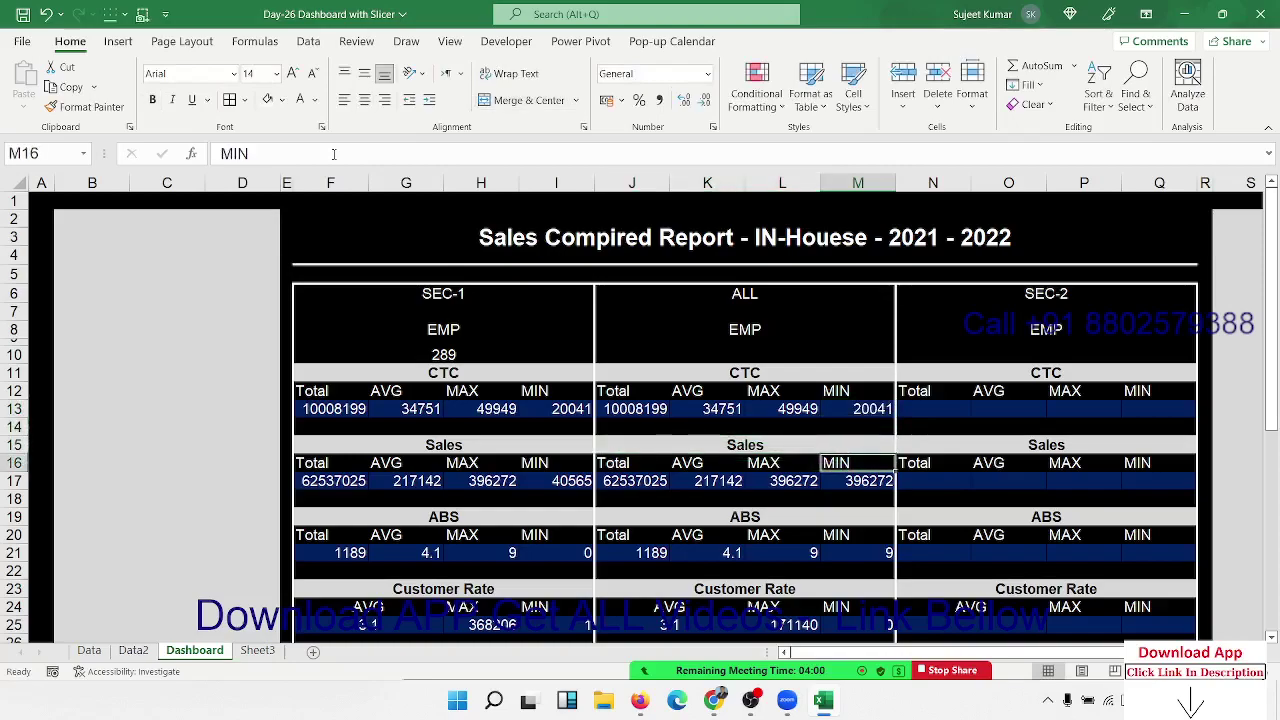
key(Down)
key(Down)
click(333, 153)
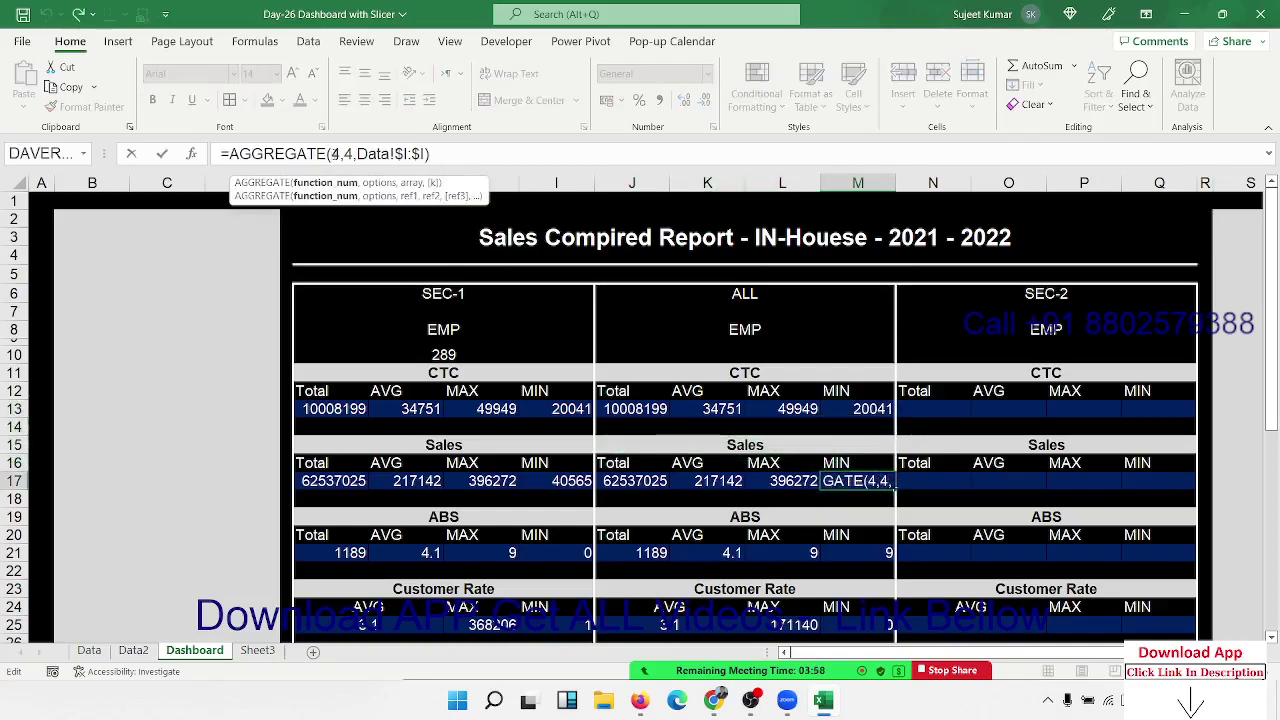
key(BackSpace)
text(5)
key(Return)
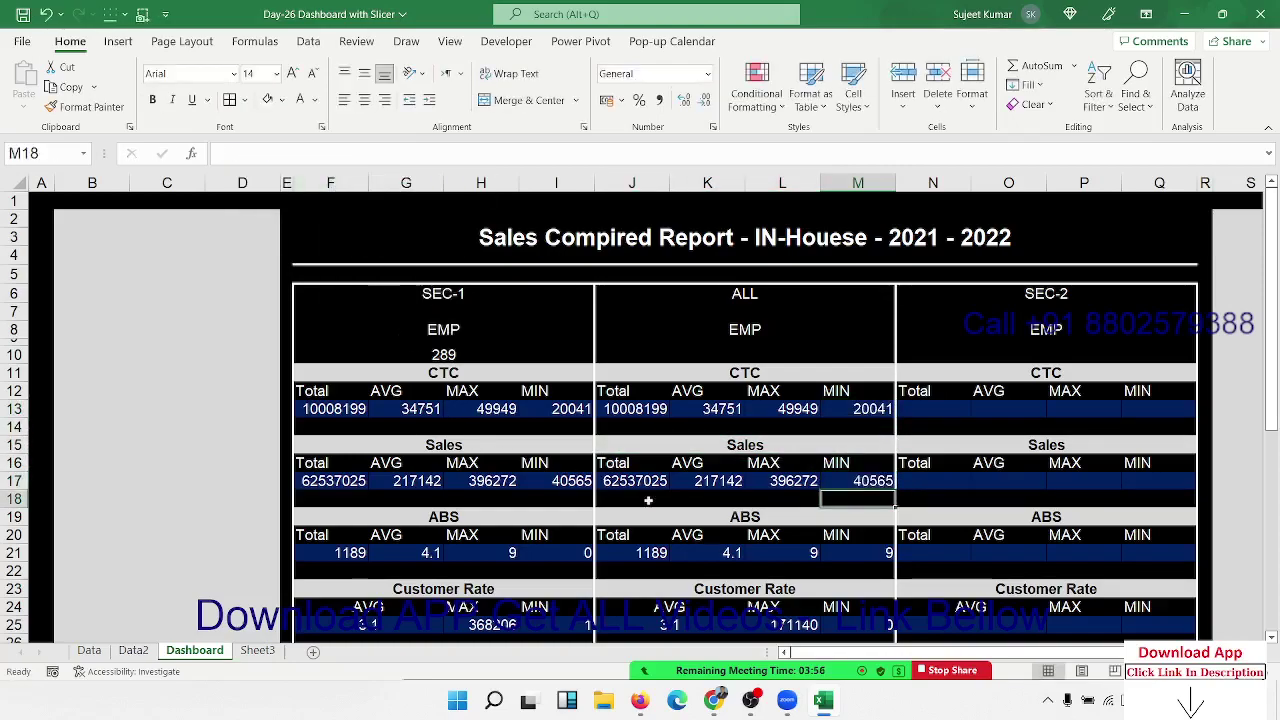
key(Down)
key(Down)
key(Down)
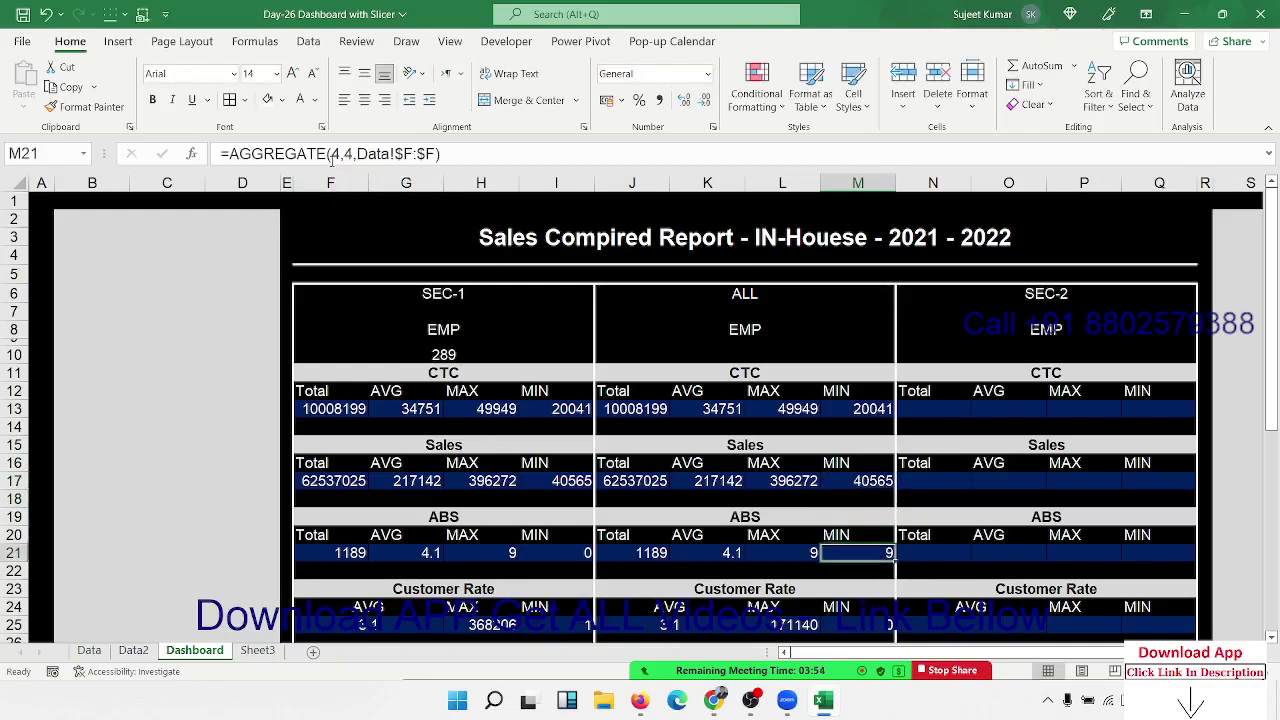
click(333, 153)
key(BackSpace)
text(5)
key(Return)
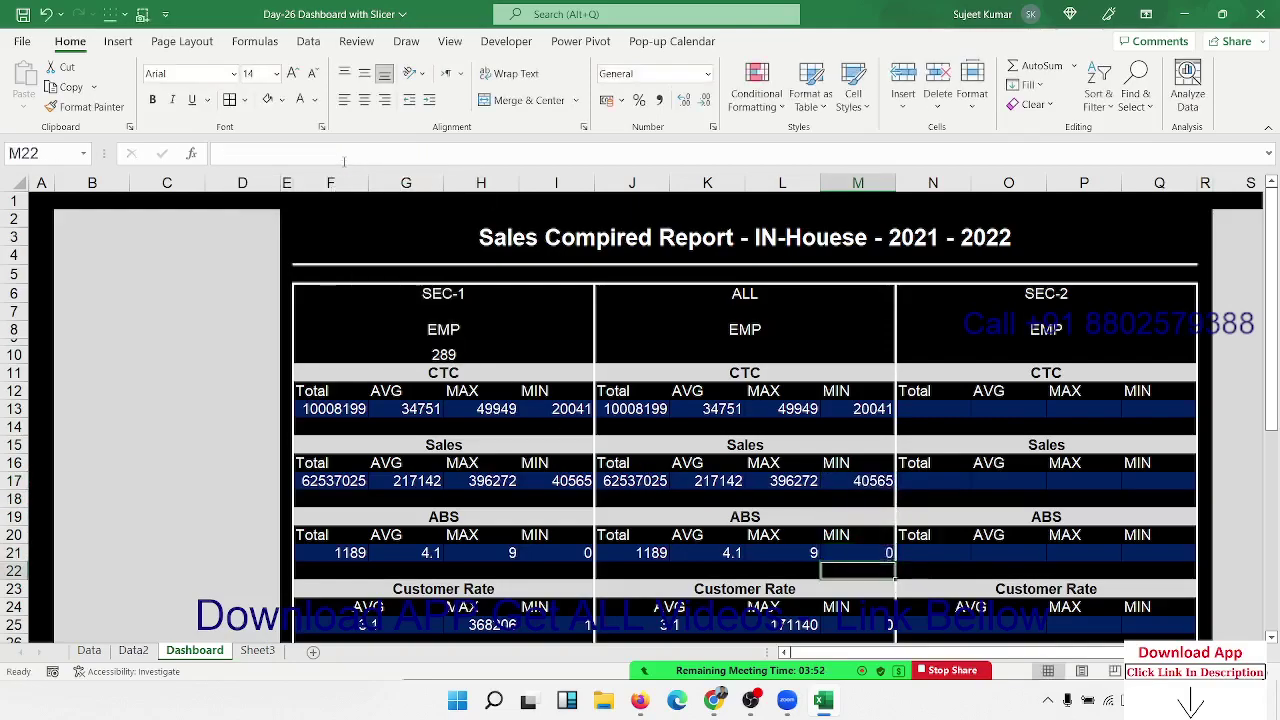
Switch the Customer Rate minimum in M25 to function 5, showing 0.
click(880, 619)
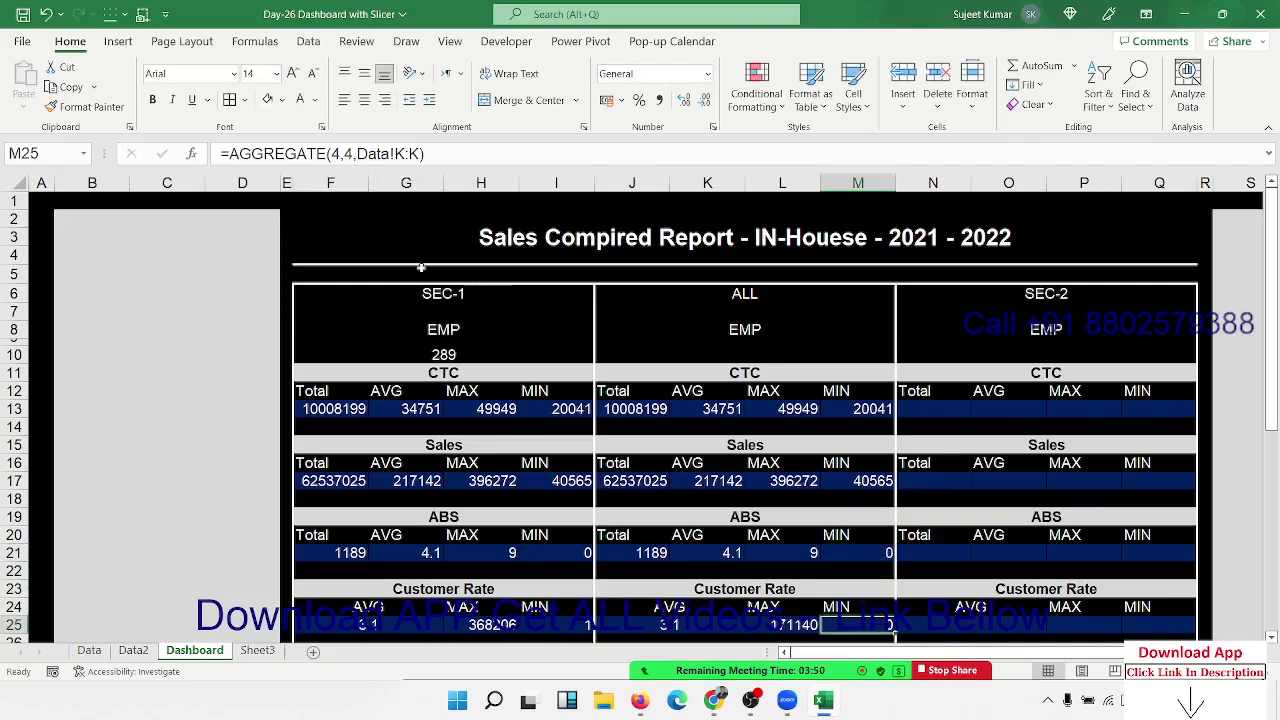
click(336, 153)
key(BackSpace)
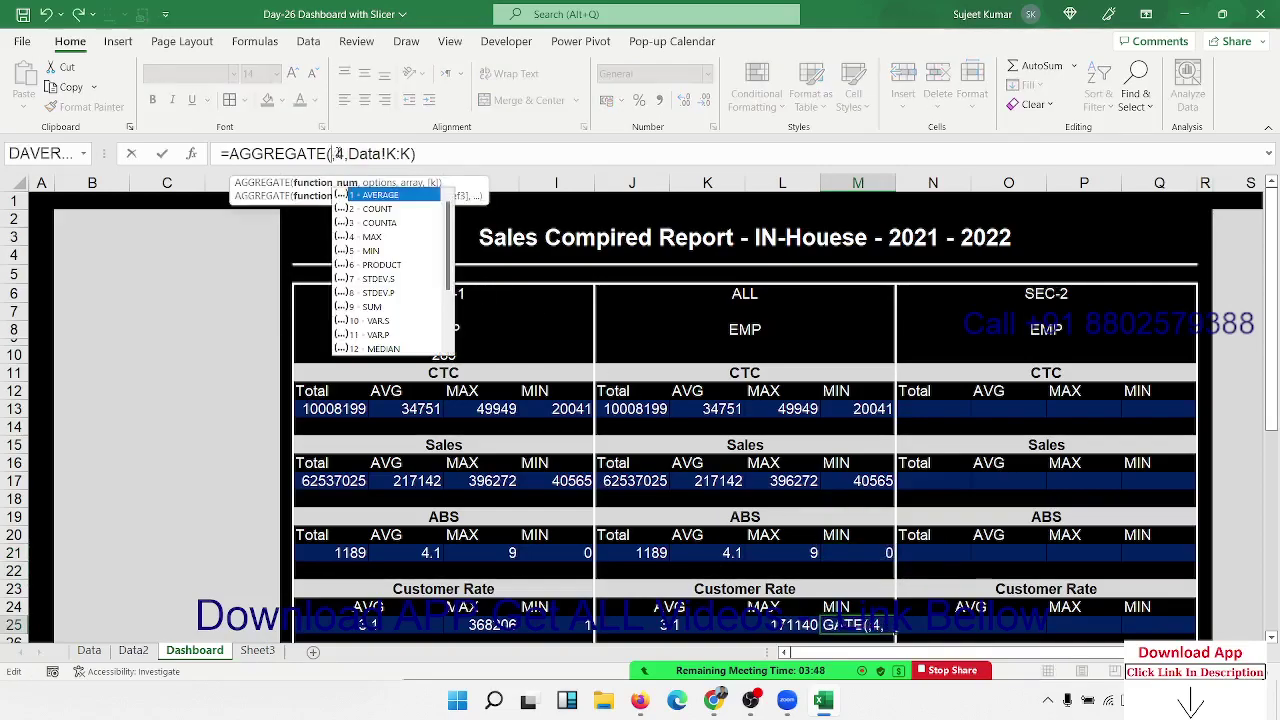
text(5)
key(Return)
key(Up)
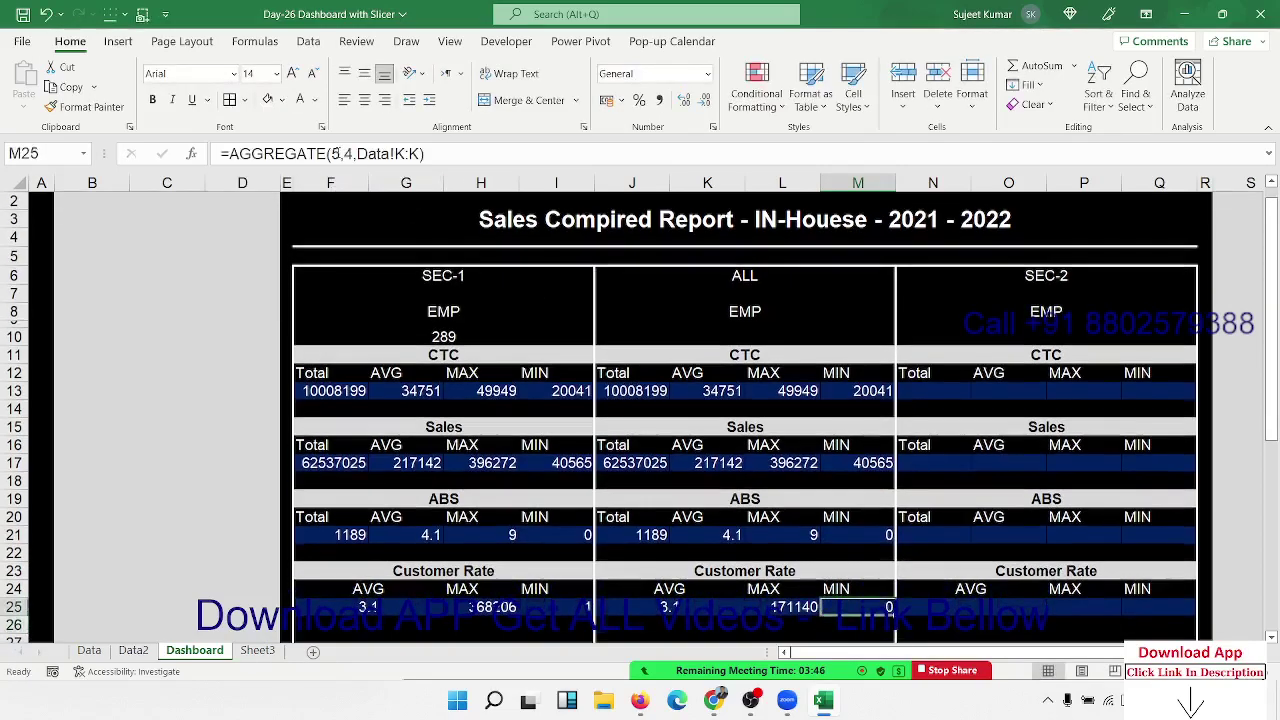
key(Down)
key(Down)
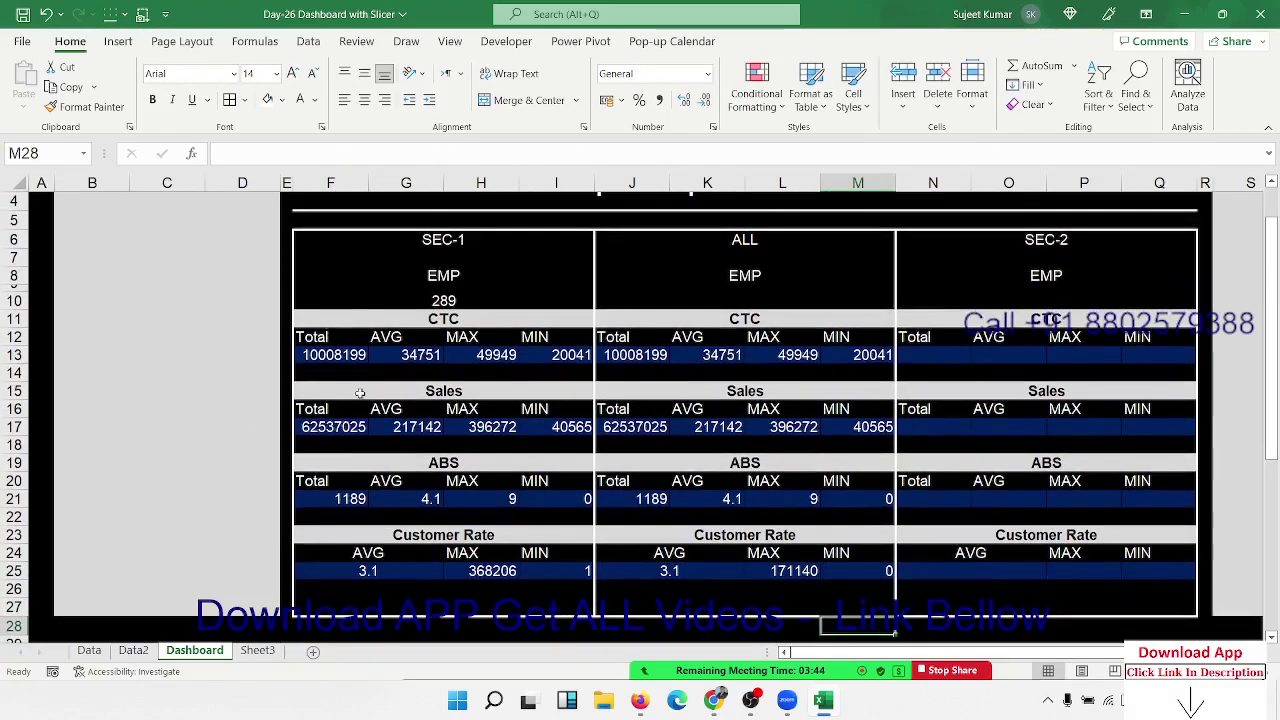
Review the SEC-1 stats block and its Customer Rate formulas, selecting H25.
click(346, 357)
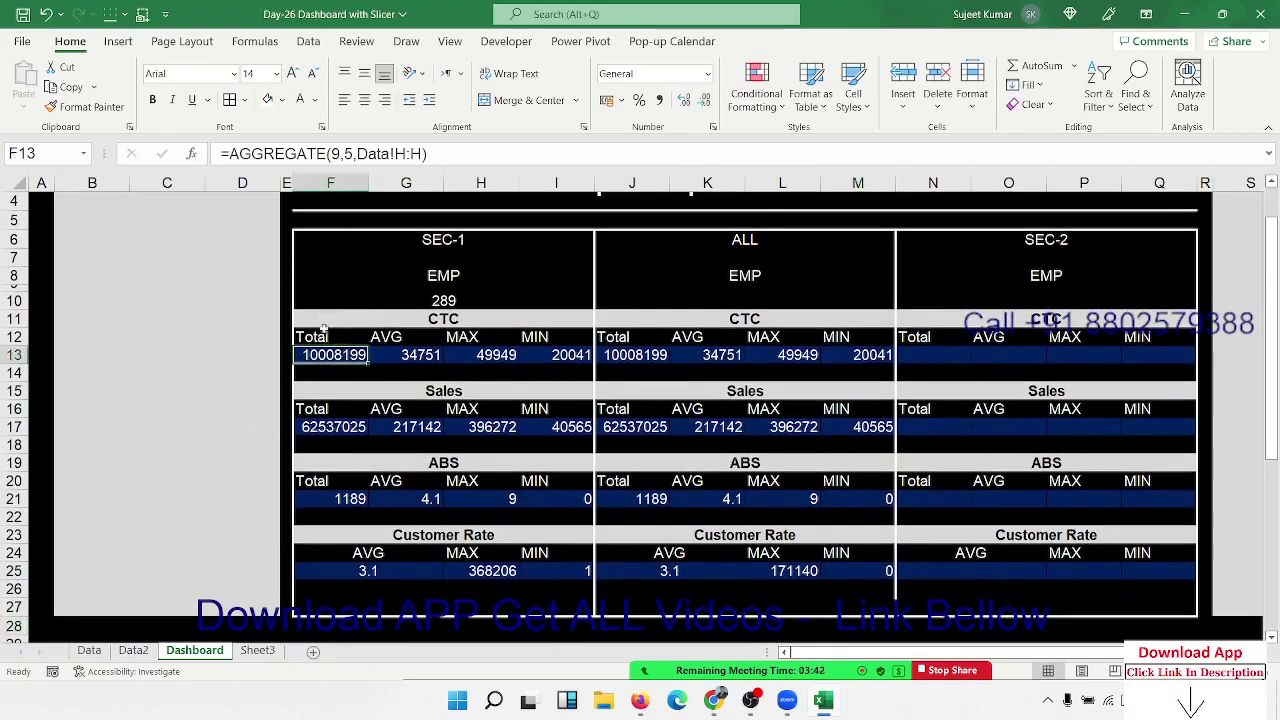
drag(325, 325, 320, 573)
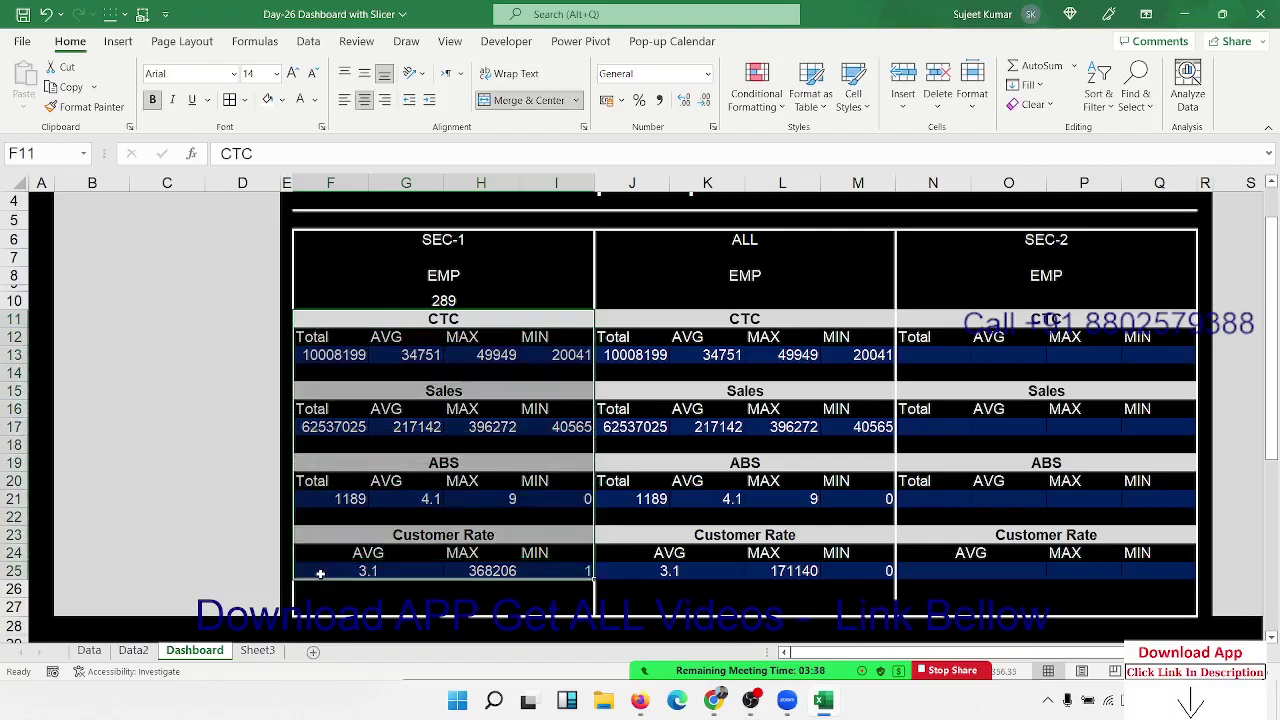
click(399, 572)
click(488, 572)
click(561, 575)
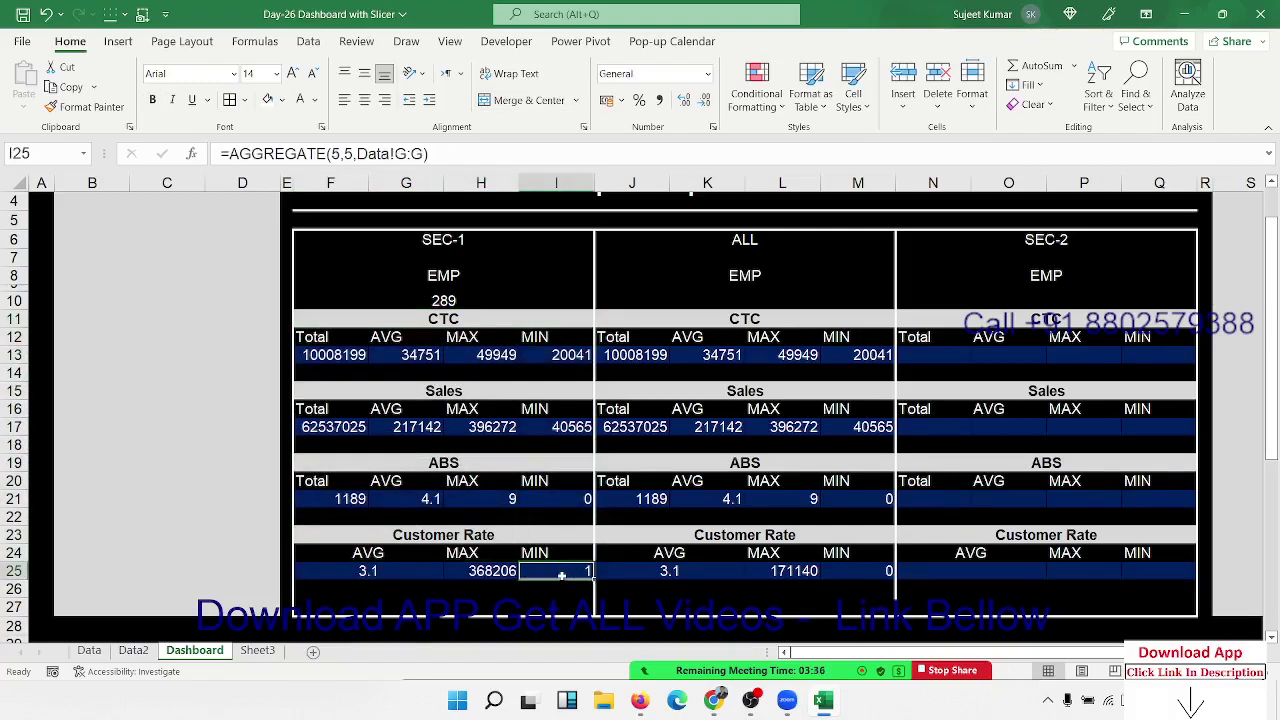
click(483, 561)
click(483, 568)
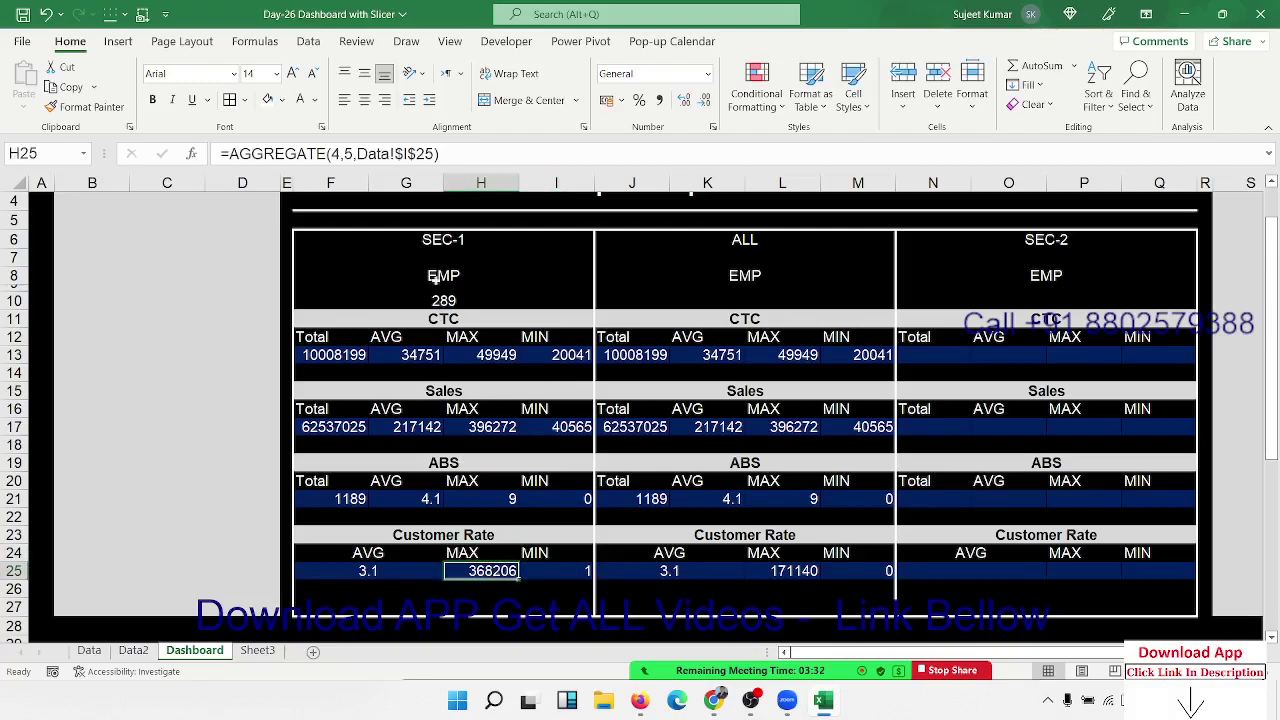
Change H25's reference to cover the whole of column I on the Data sheet.
click(462, 158)
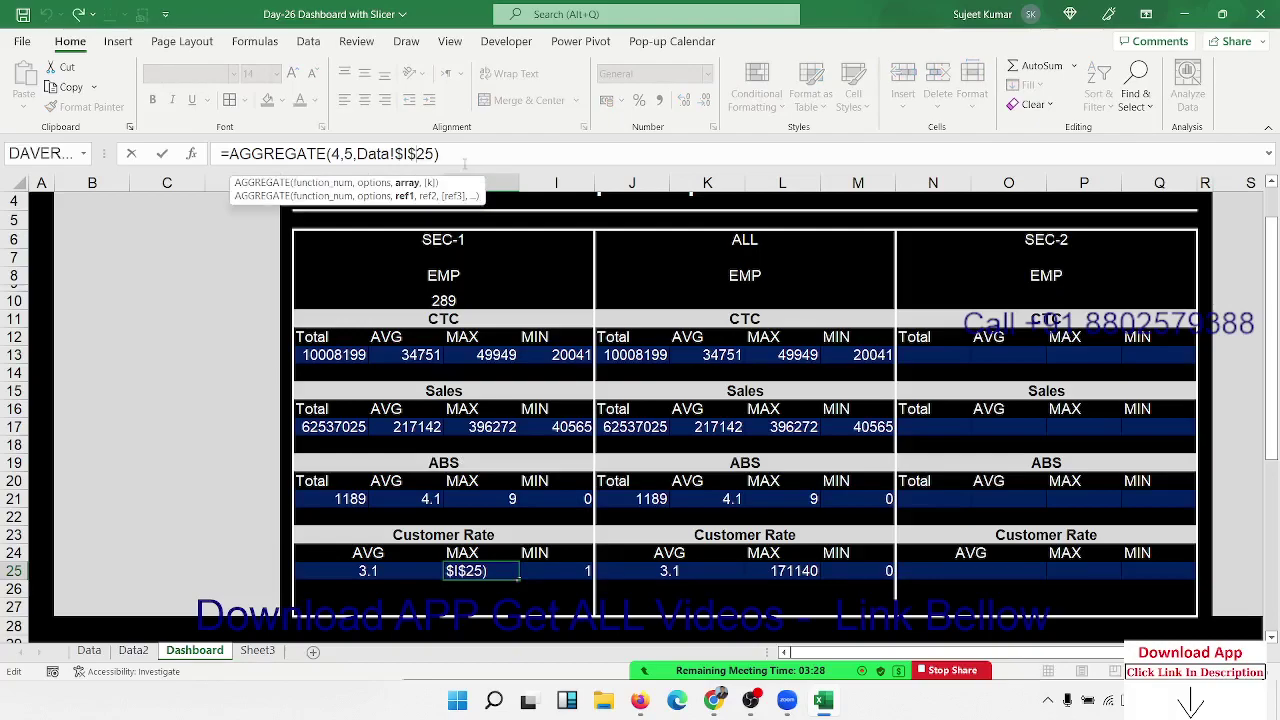
key(BackSpace)
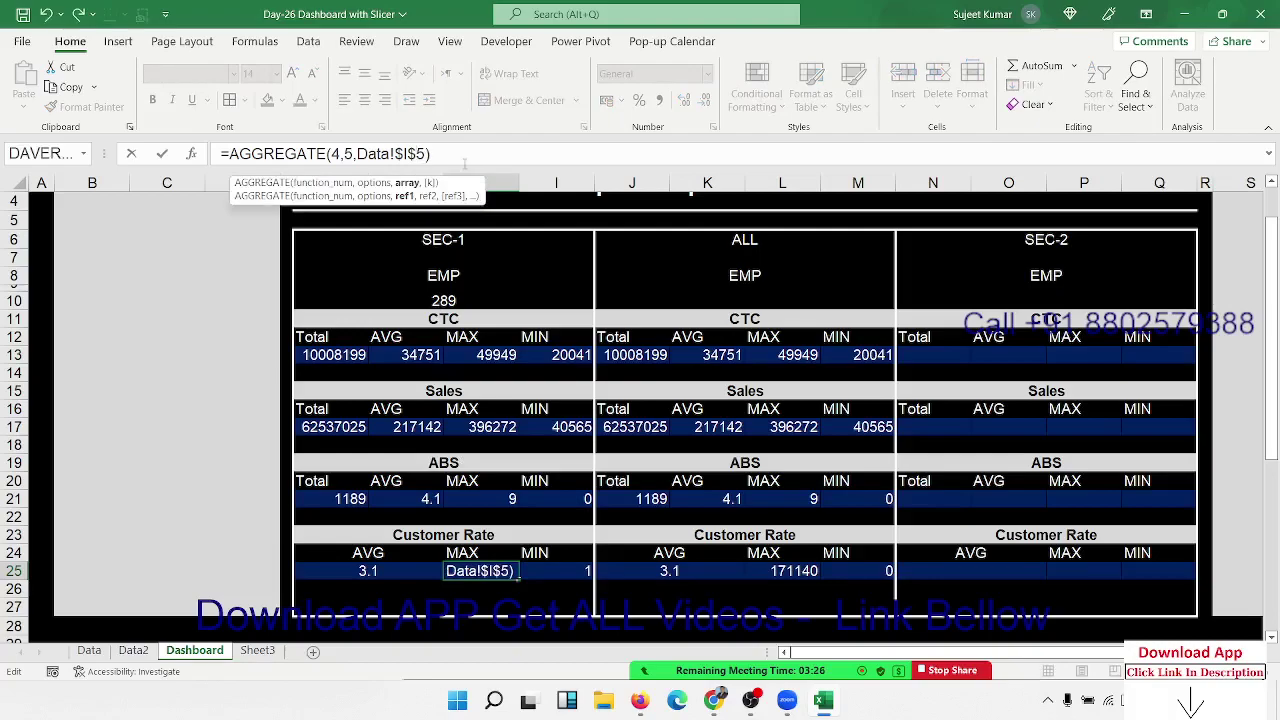
key(BackSpace)
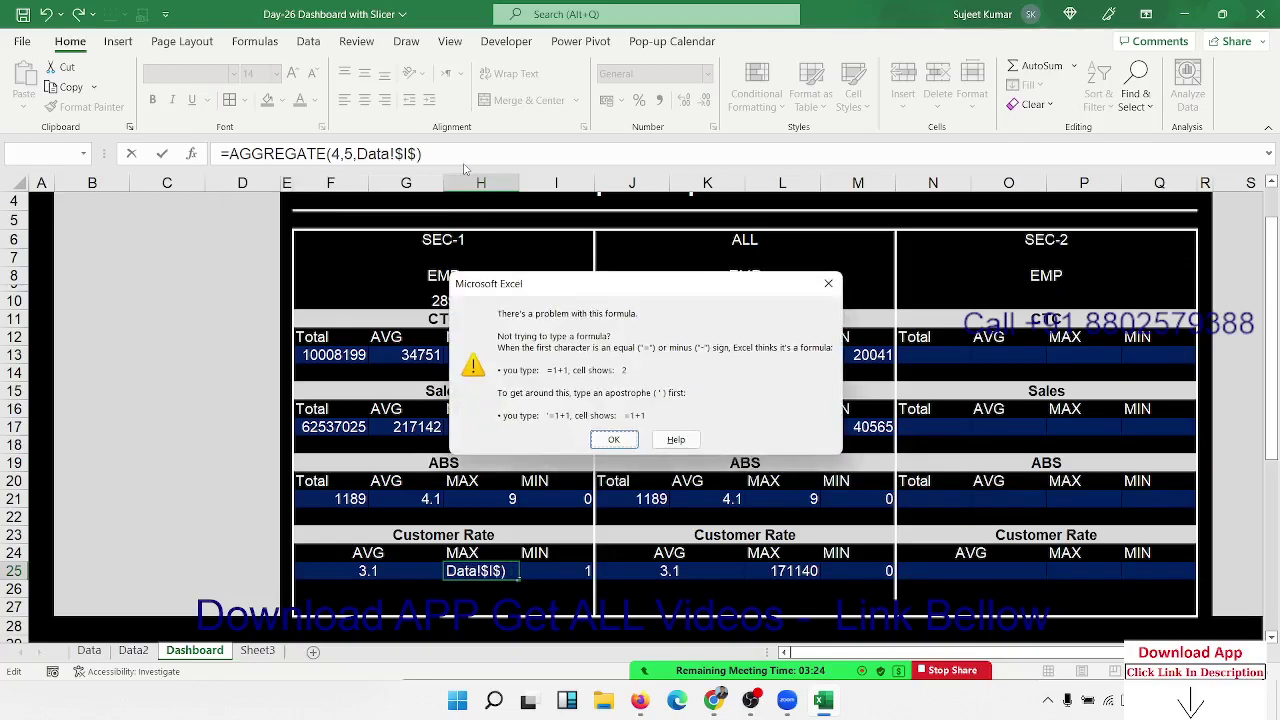
key(Return)
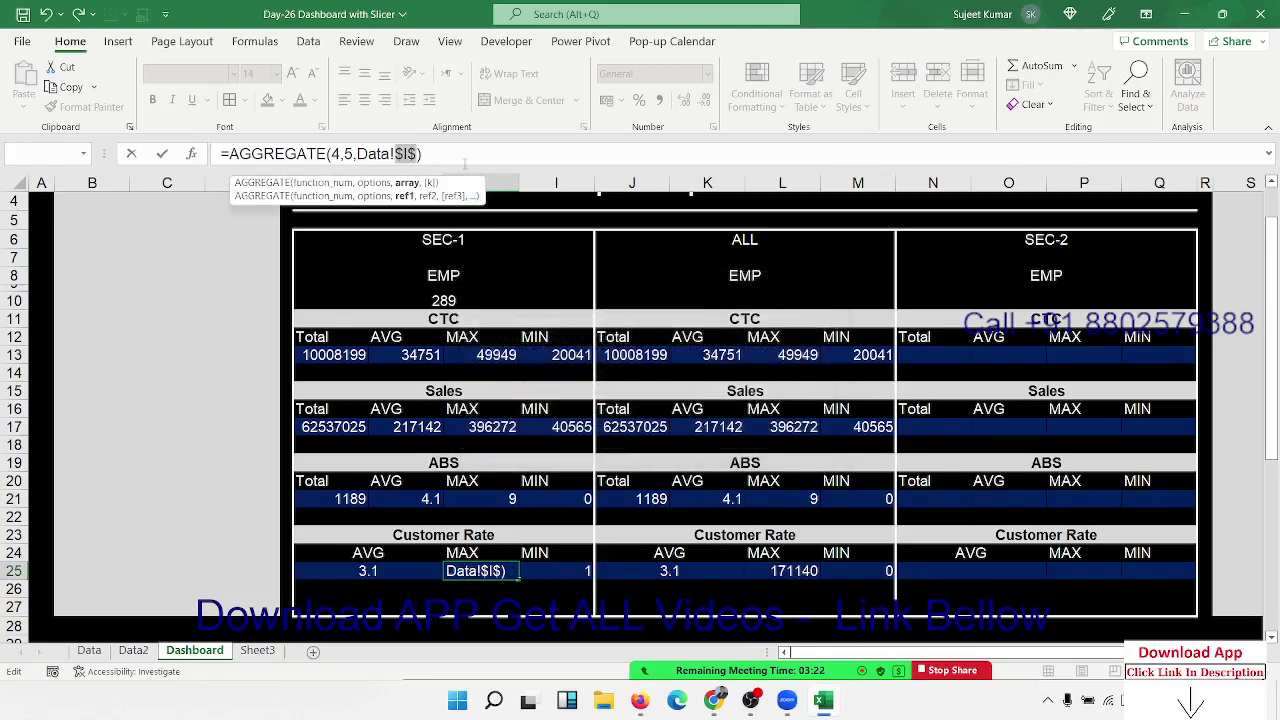
key(Right)
text(:)
text(i)
key(Return)
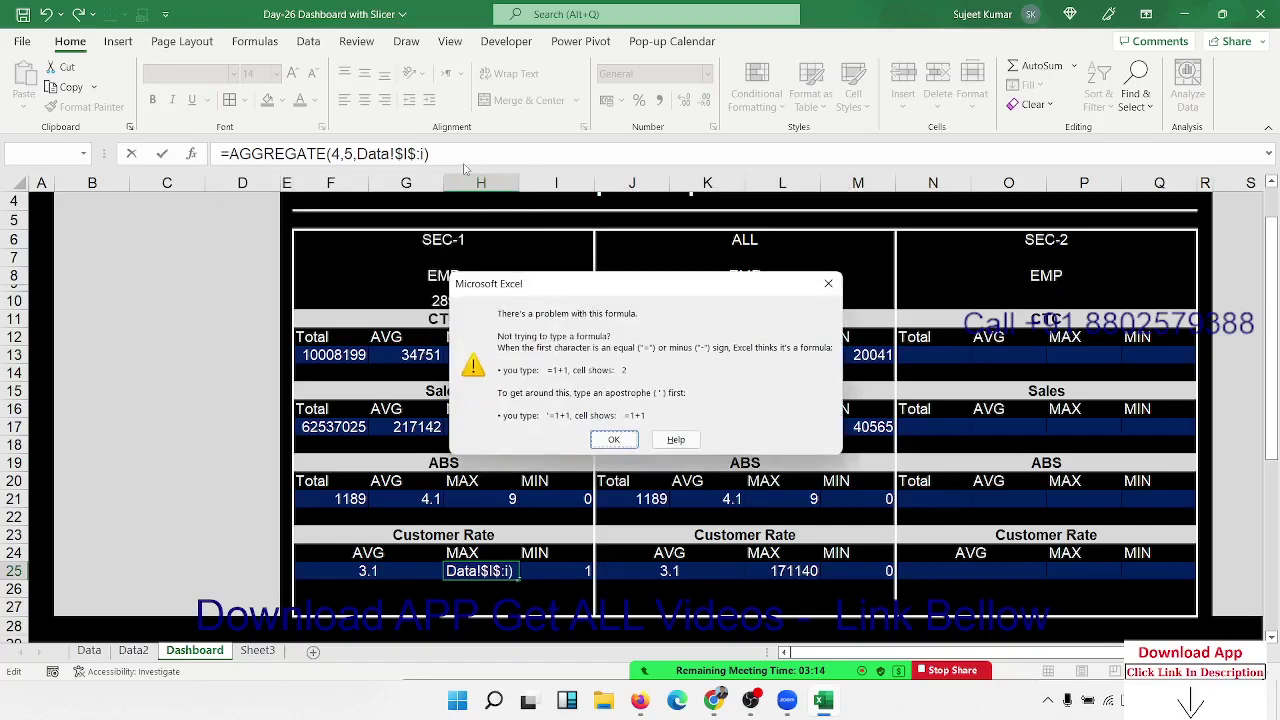
key(Return)
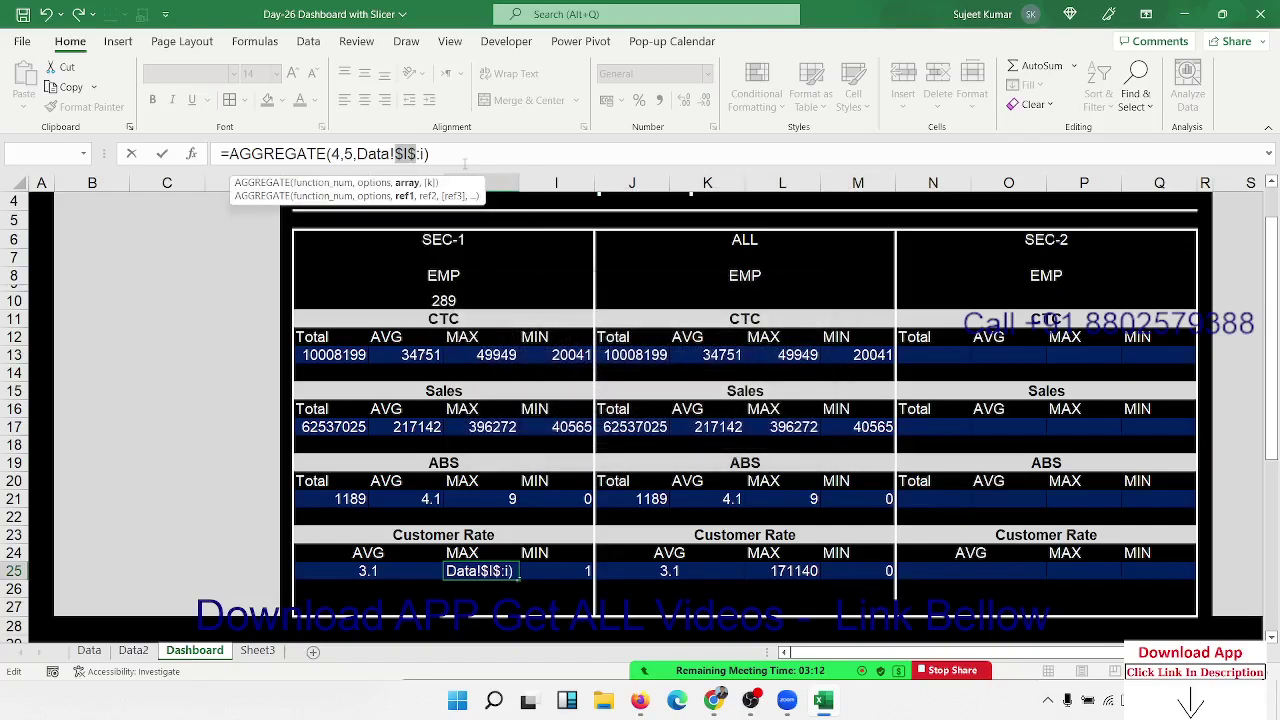
Make H25 read =AGGREGATE(4,5,Data!$I:$I), showing 396272.
key(F4)
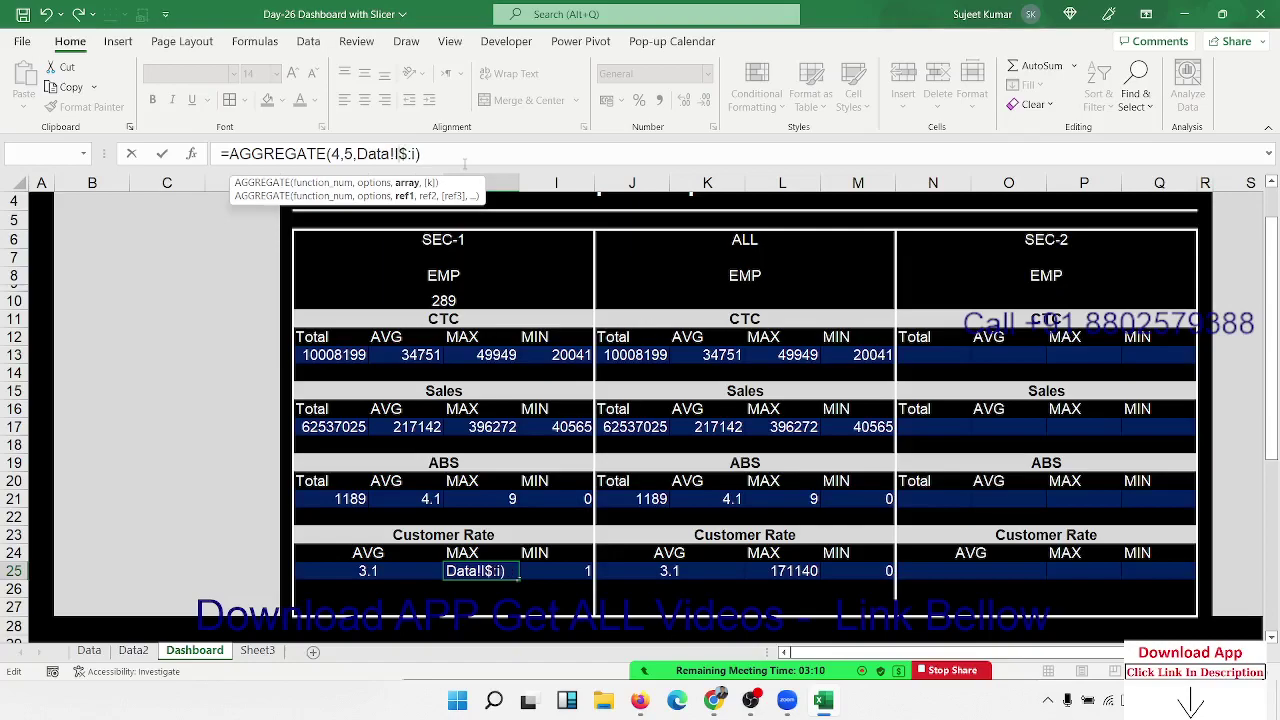
key(F4)
key(Return)
key(Up)
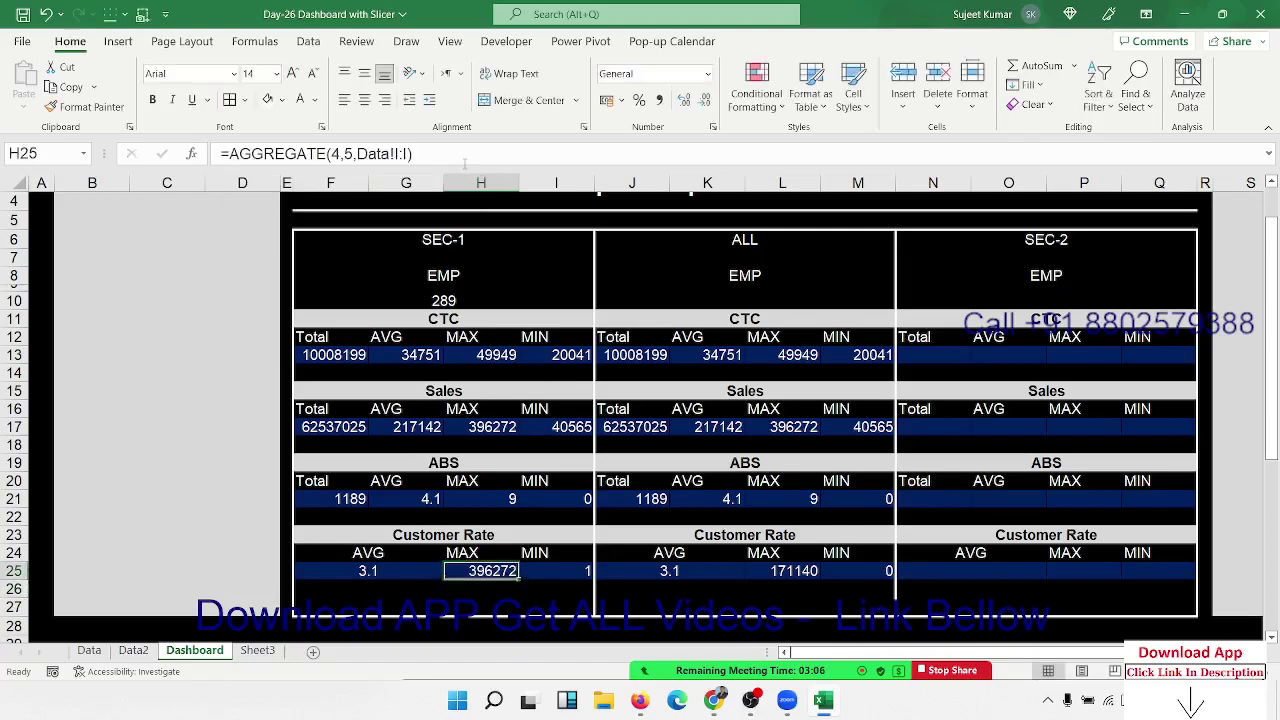
click(400, 154)
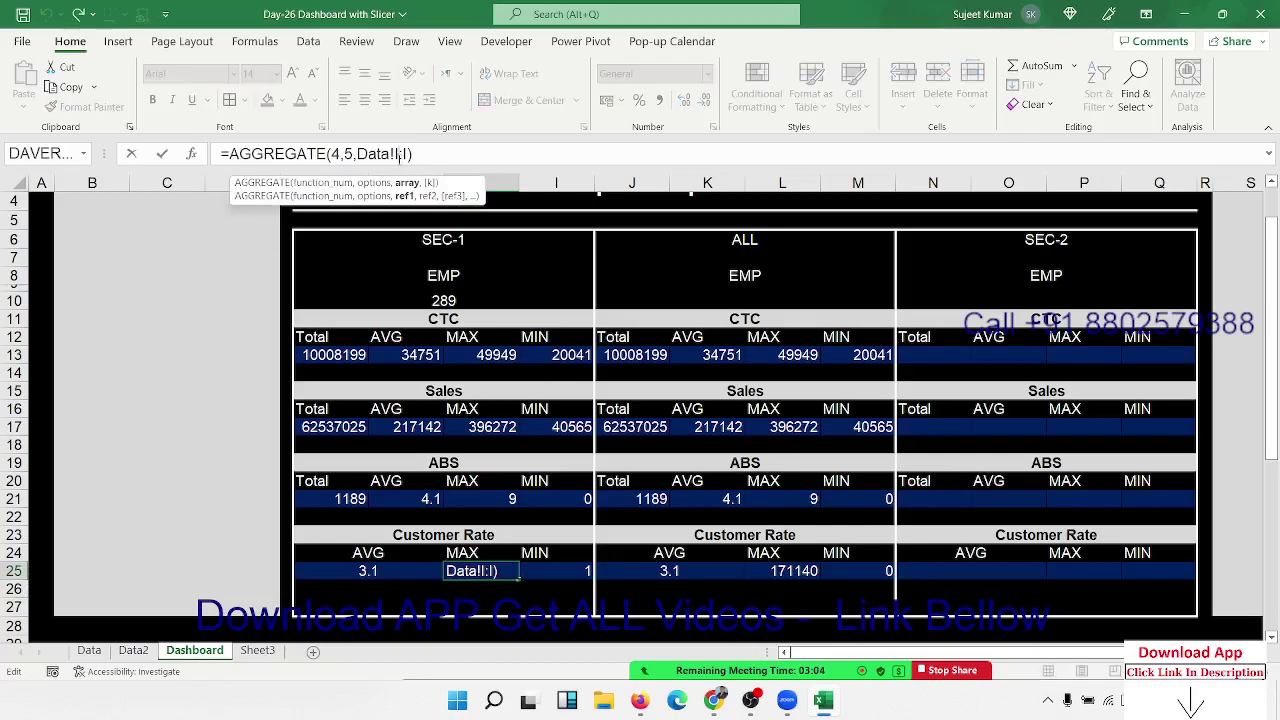
key(F4)
key(Return)
Select the ALL Customer Rate maximum cell L25.
key(Up)
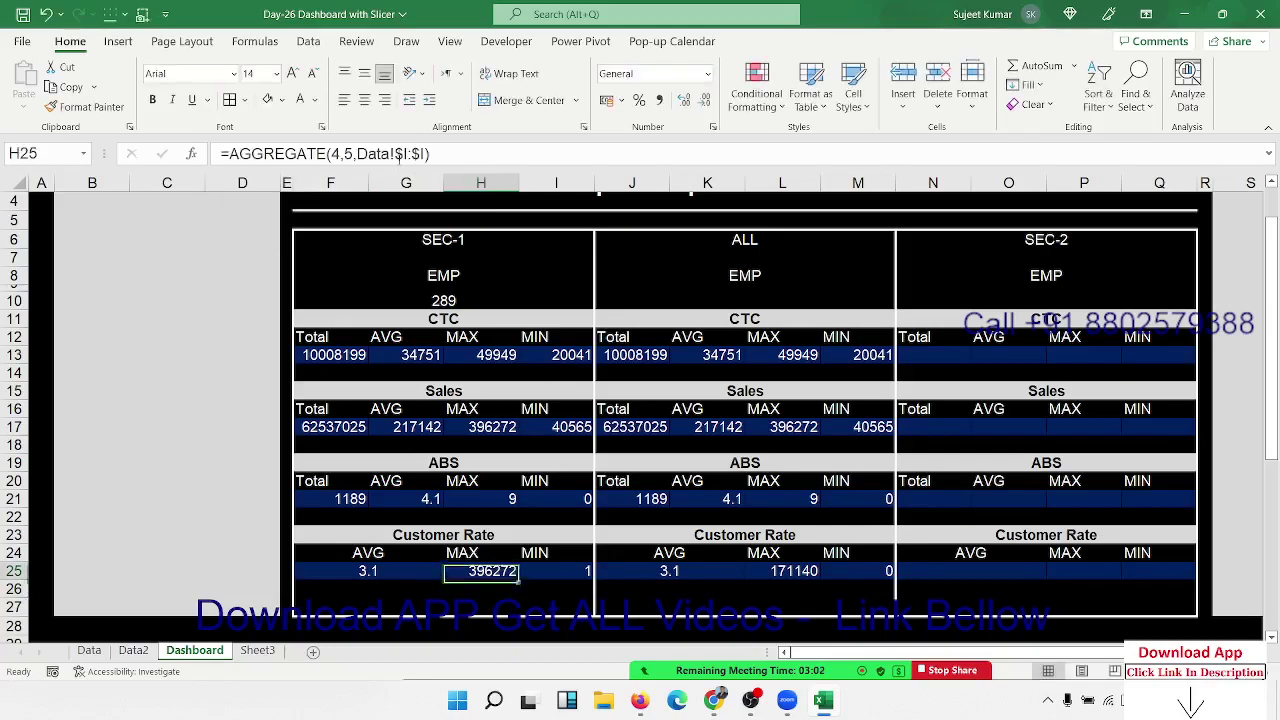
key(Right)
key(Right)
click(782, 571)
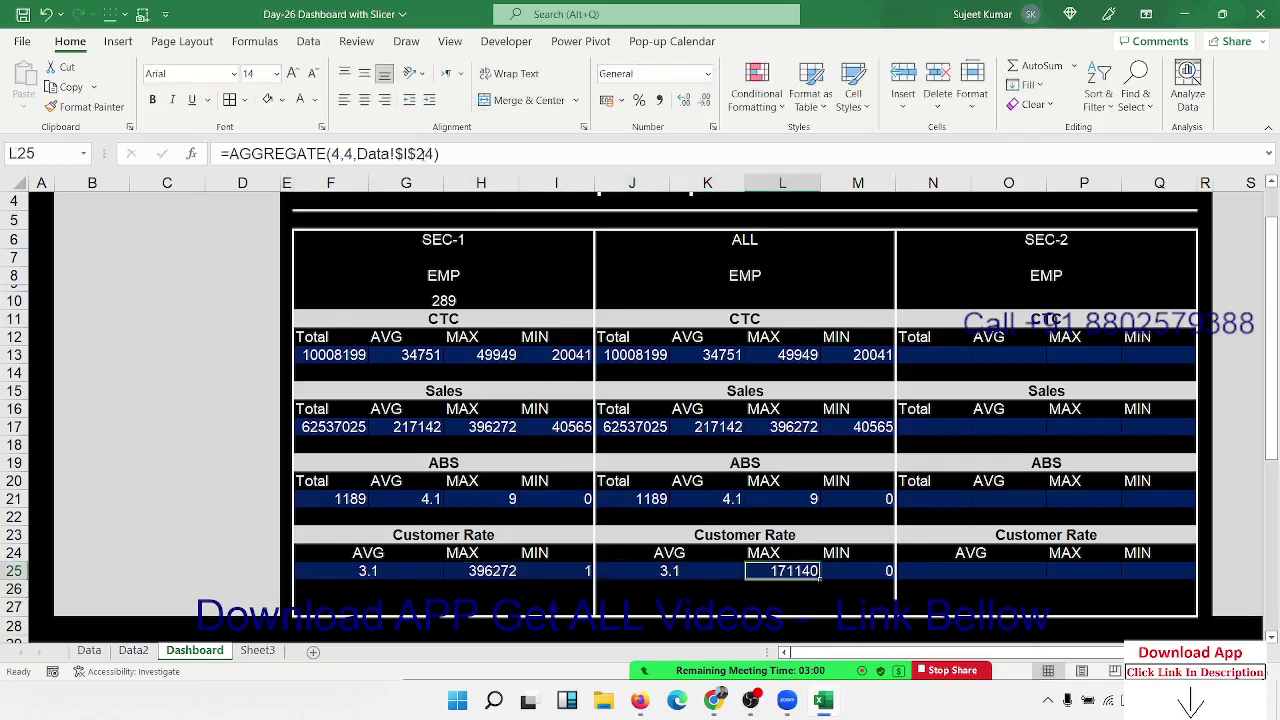
Fix L25's MAX to =AGGREGATE(4,4,Data!$I:$I) so it shows 396272, matching SEC-1.
click(487, 157)
key(BackSpace)
key(BackSpace)
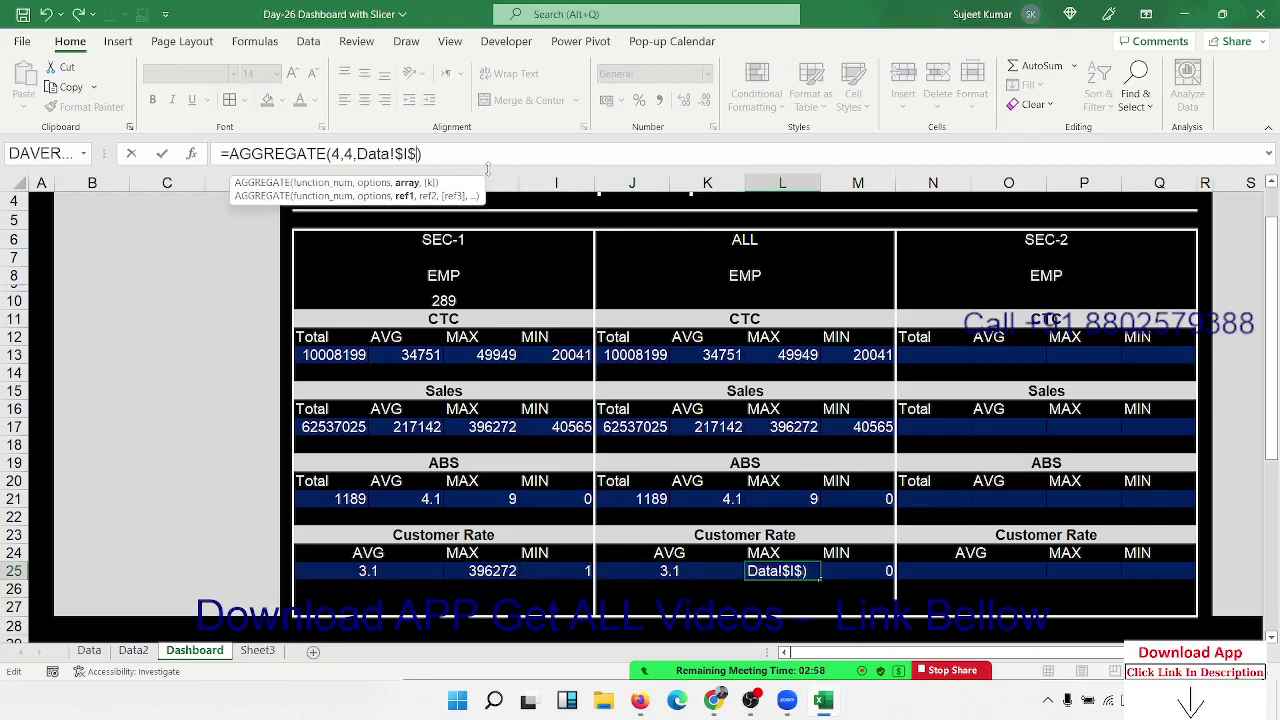
key(BackSpace)
text(I)
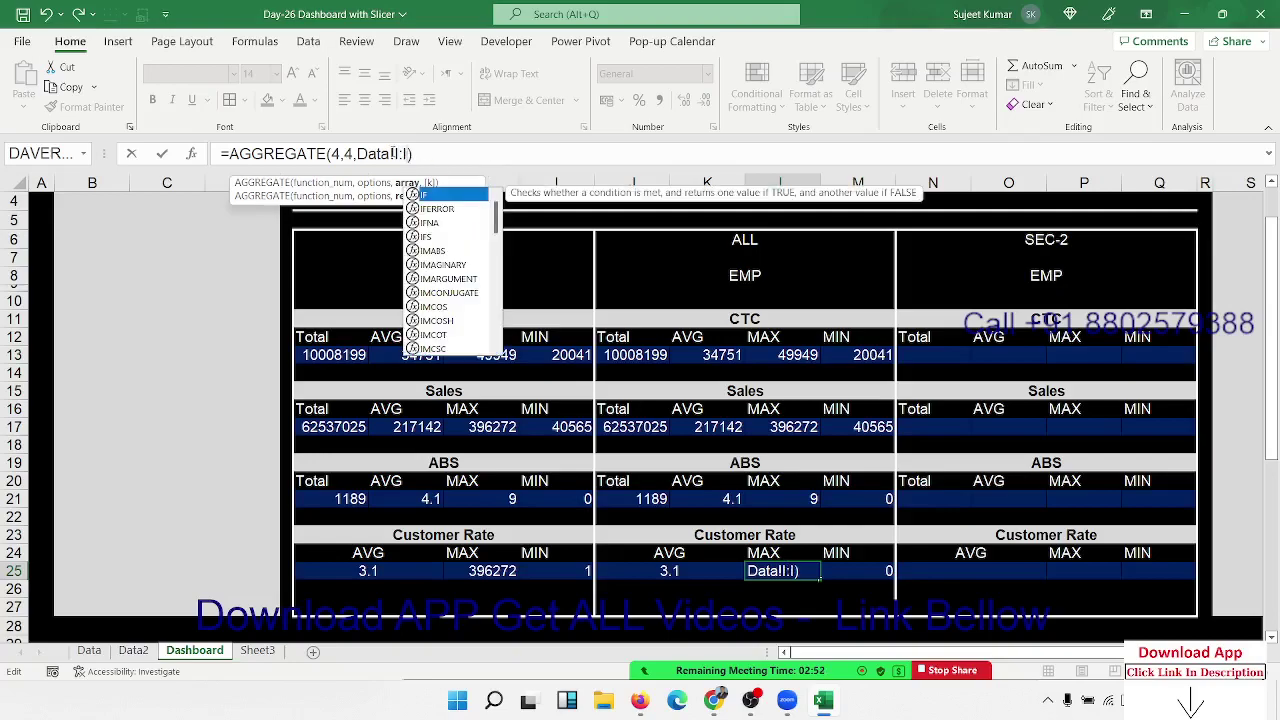
click(400, 153)
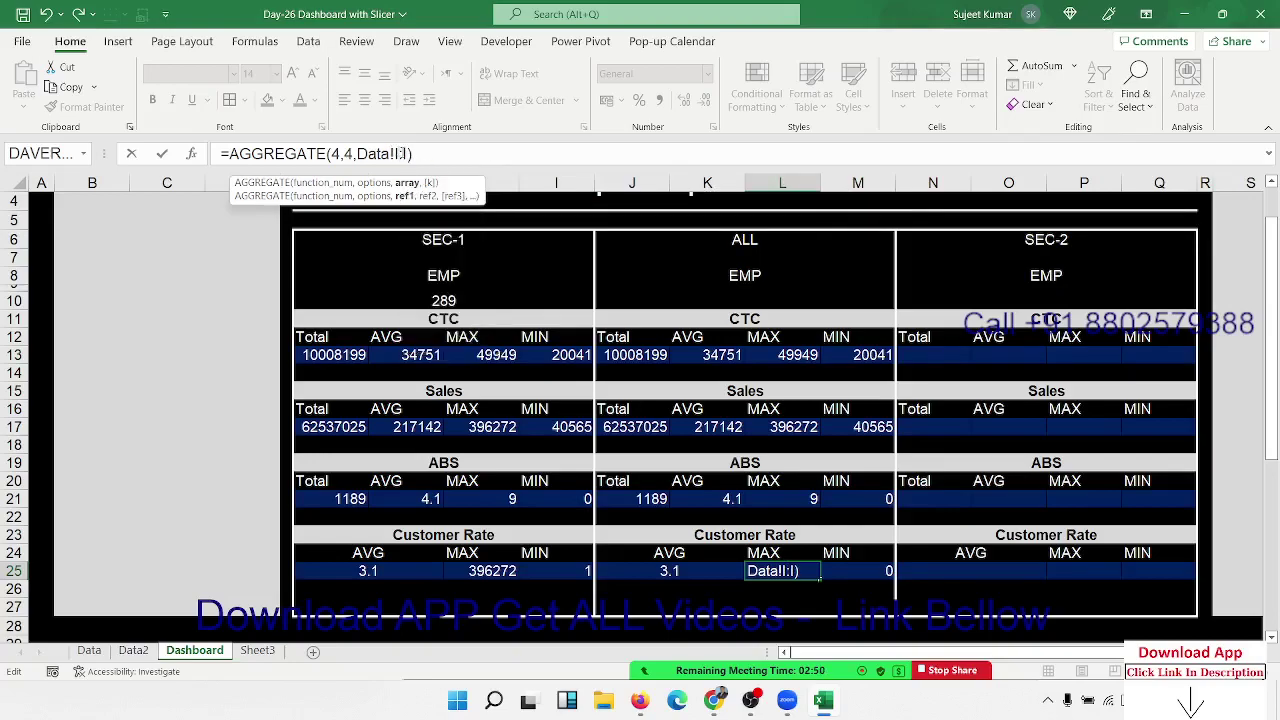
key(F4)
key(Up)
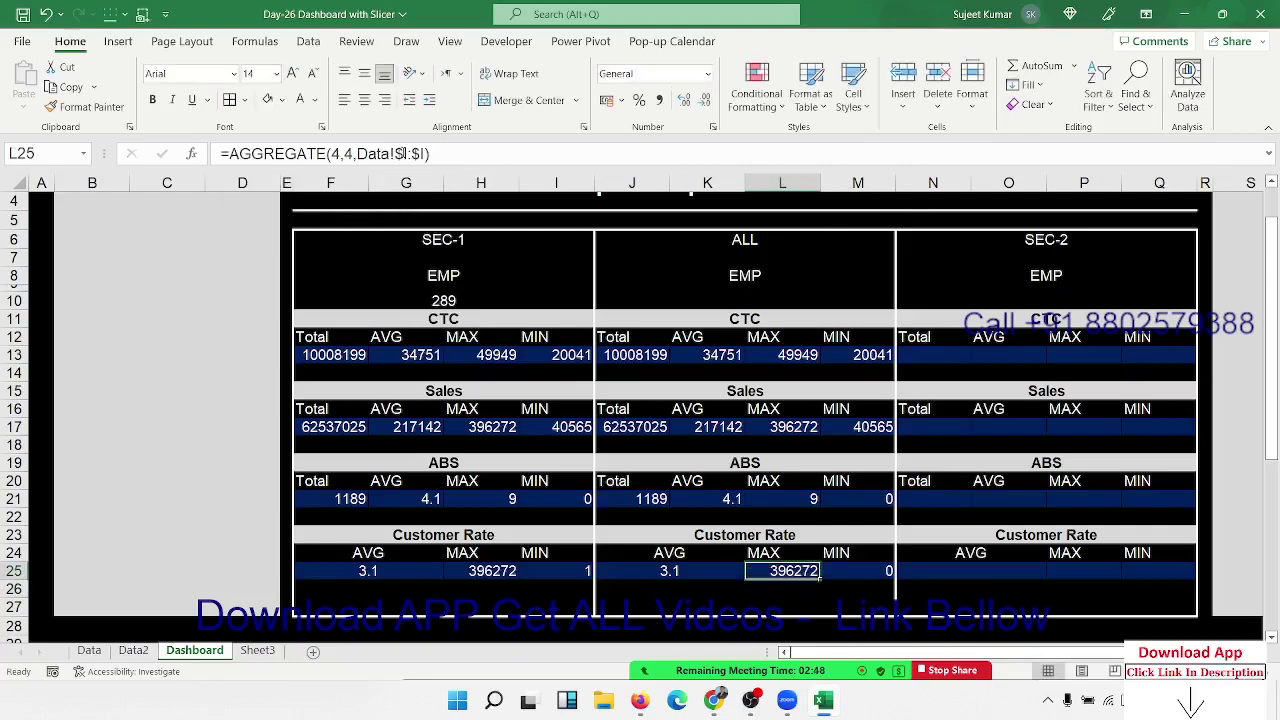
key(Right)
key(Left)
key(Left)
key(Left)
key(Left)
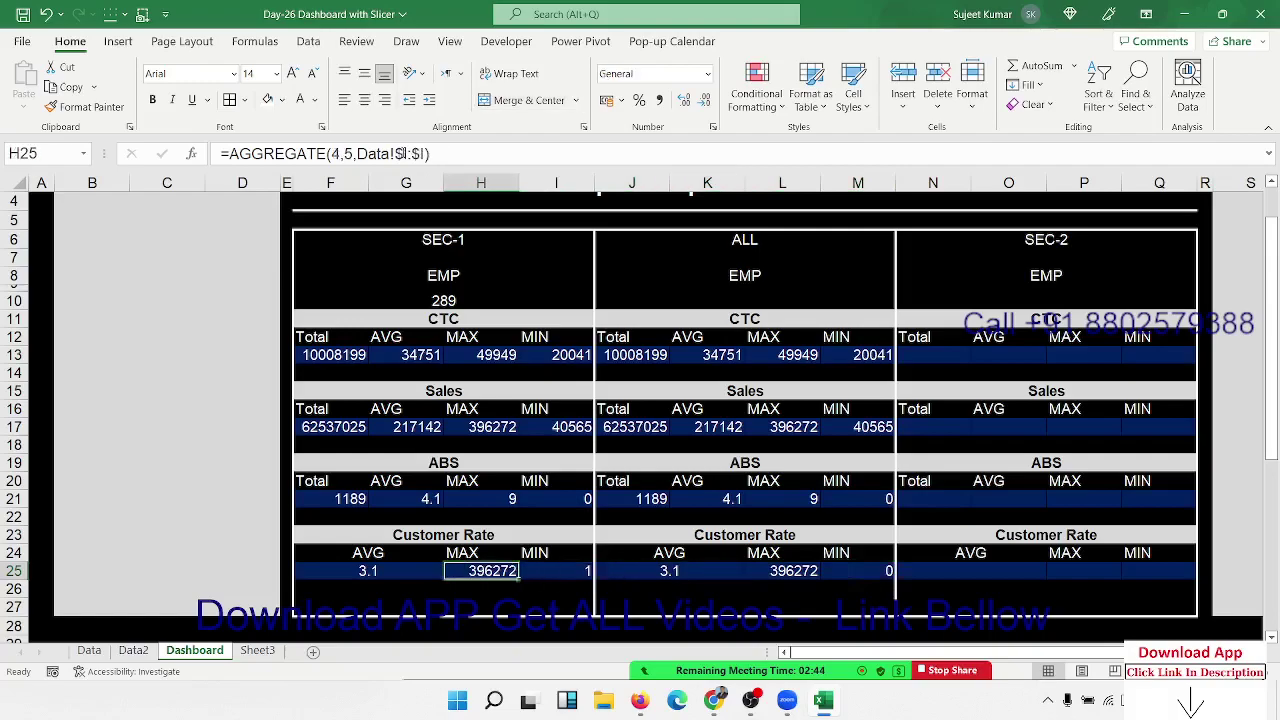
key(Left)
Copy the SEC-1 stats block F11:I25 and paste it at N11 for SEC-2.
key(shift+Right)
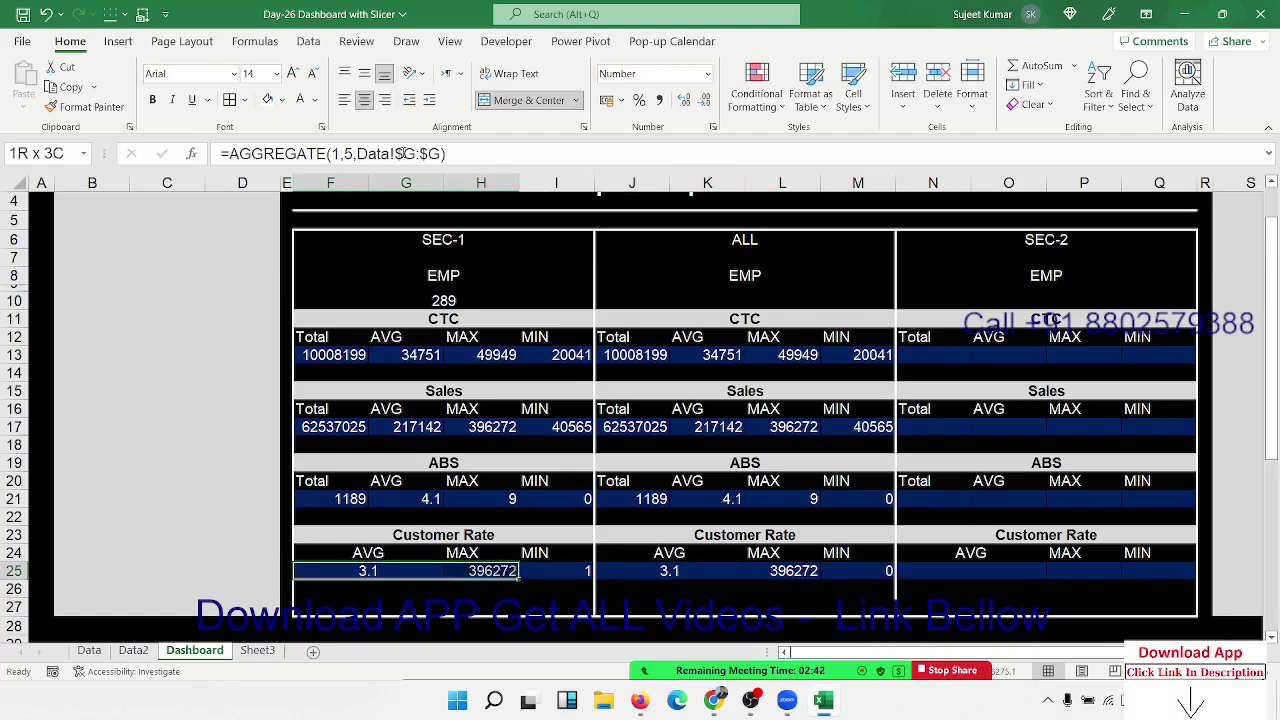
key(shift+Right)
key(shift+Up)
key(shift+Up)
key(shift+Up)
key(shift+Up)
key(shift+Up)
key(shift+Up)
key(shift+Up)
key(shift+Up)
key(shift+Up)
key(shift+Up)
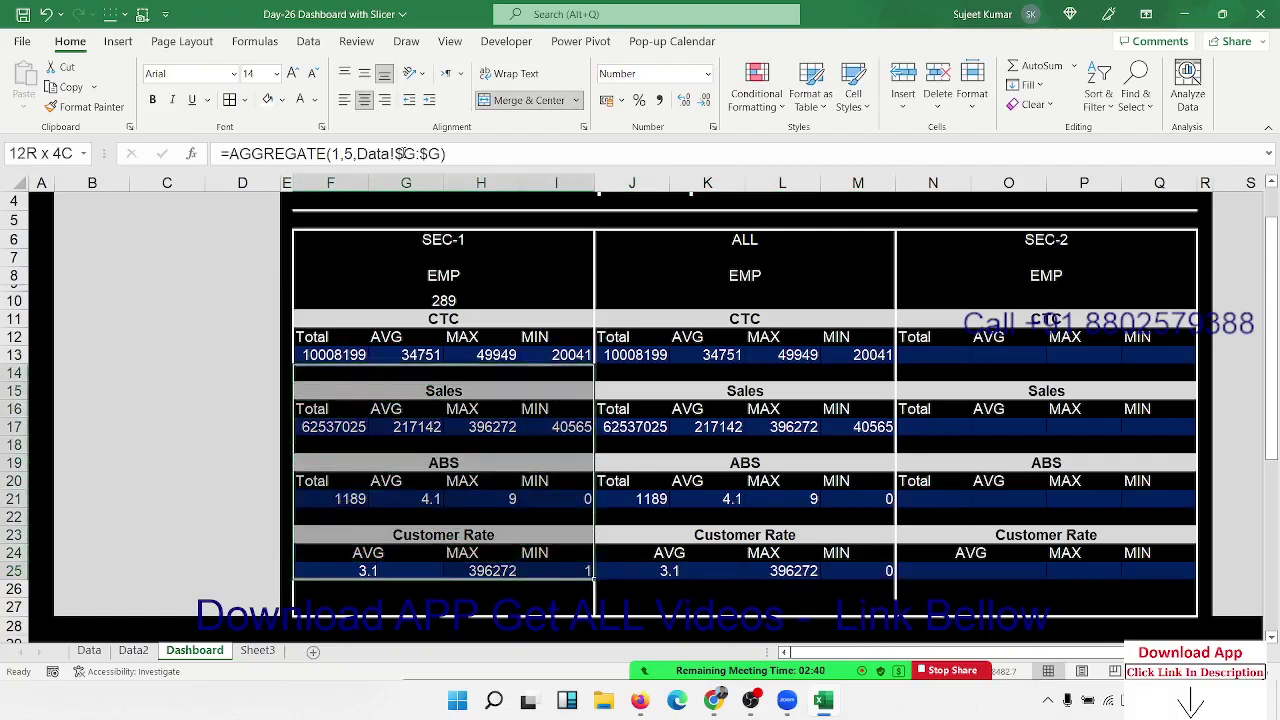
key(shift+Up)
key(shift+Up)
key(shift+Up)
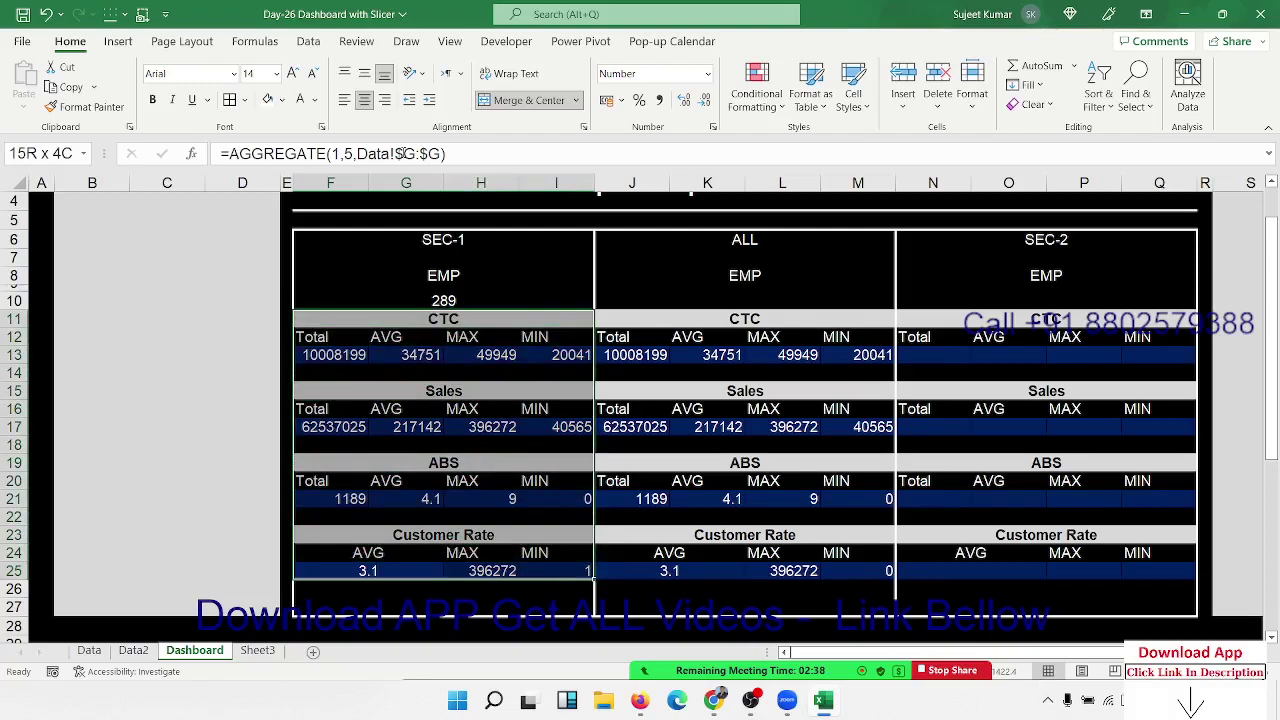
key(ctrl+c)
key(Right)
key(Right)
key(Right)
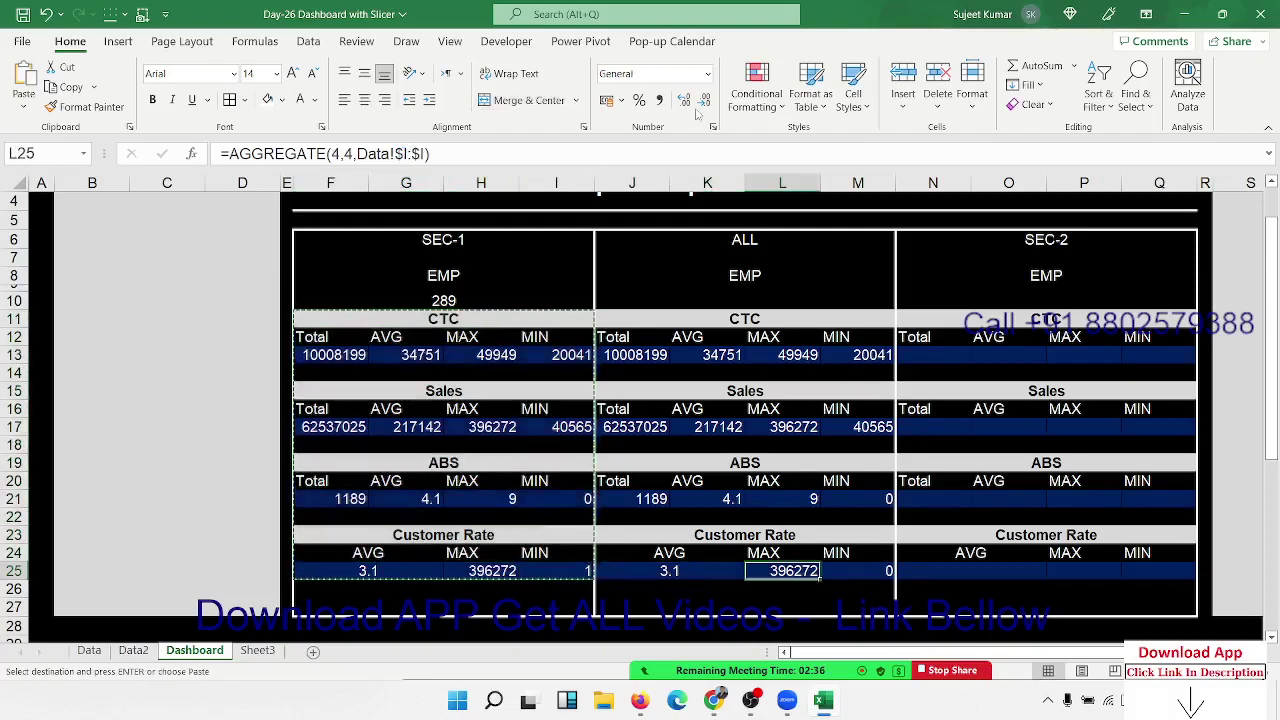
click(931, 320)
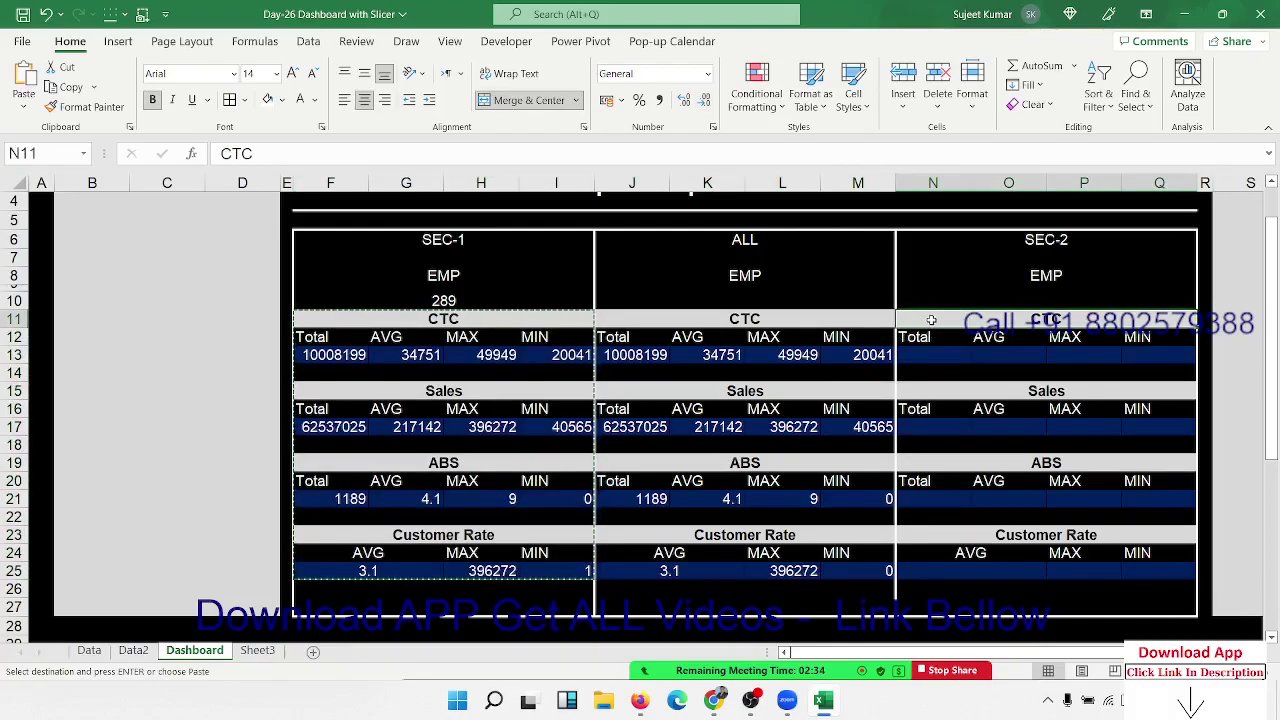
key(ctrl+v)
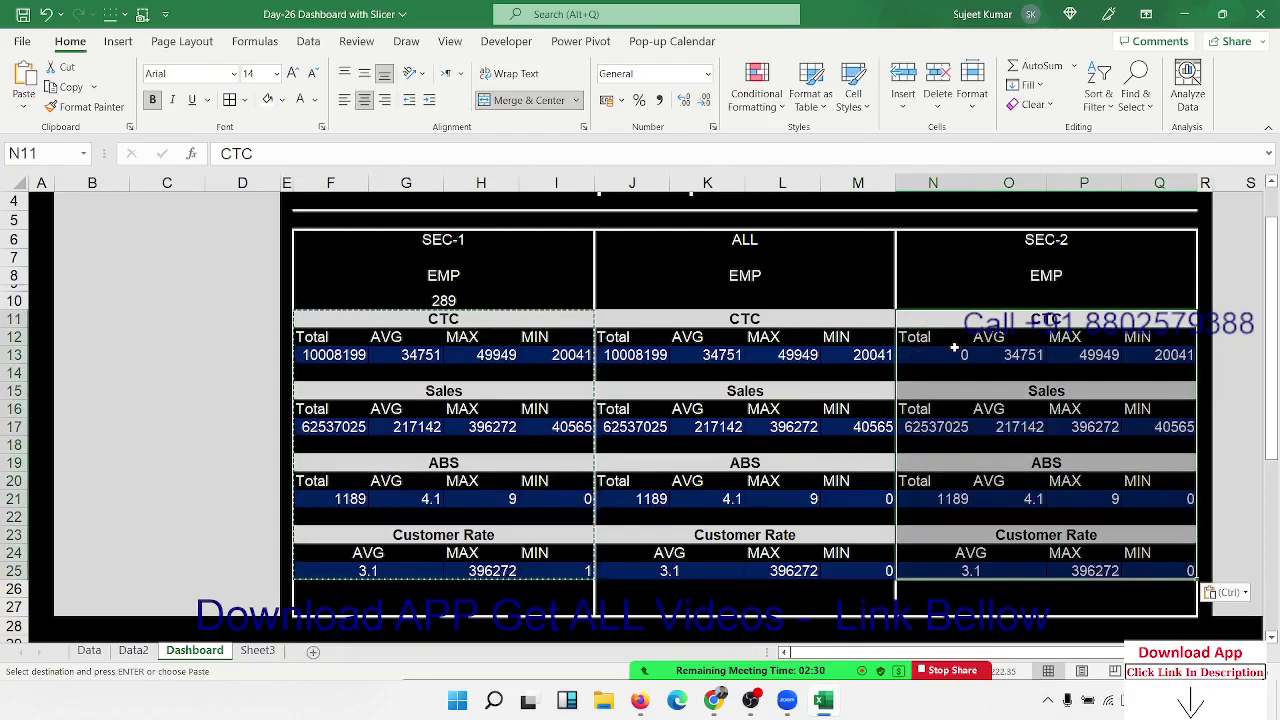
Make F13's total =AGGREGATE(9,5,Data!$H:$H) with an absolute reference and copy it to N13.
click(311, 354)
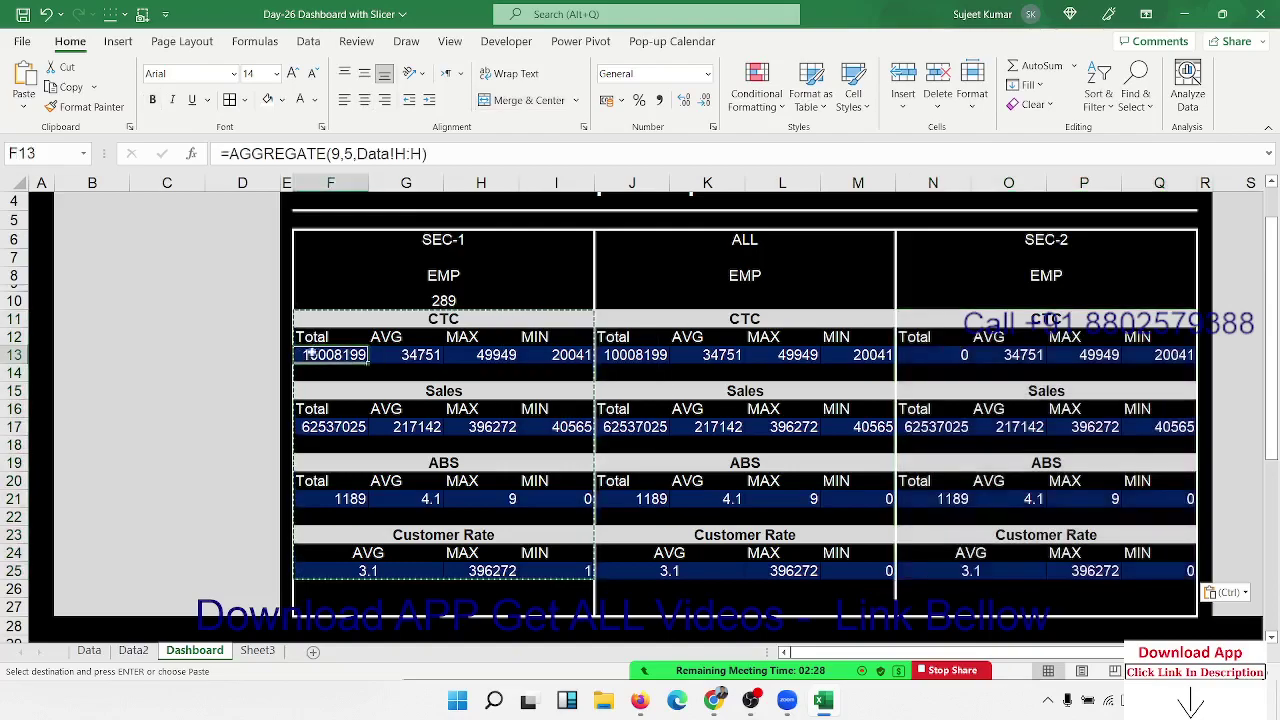
key(F2)
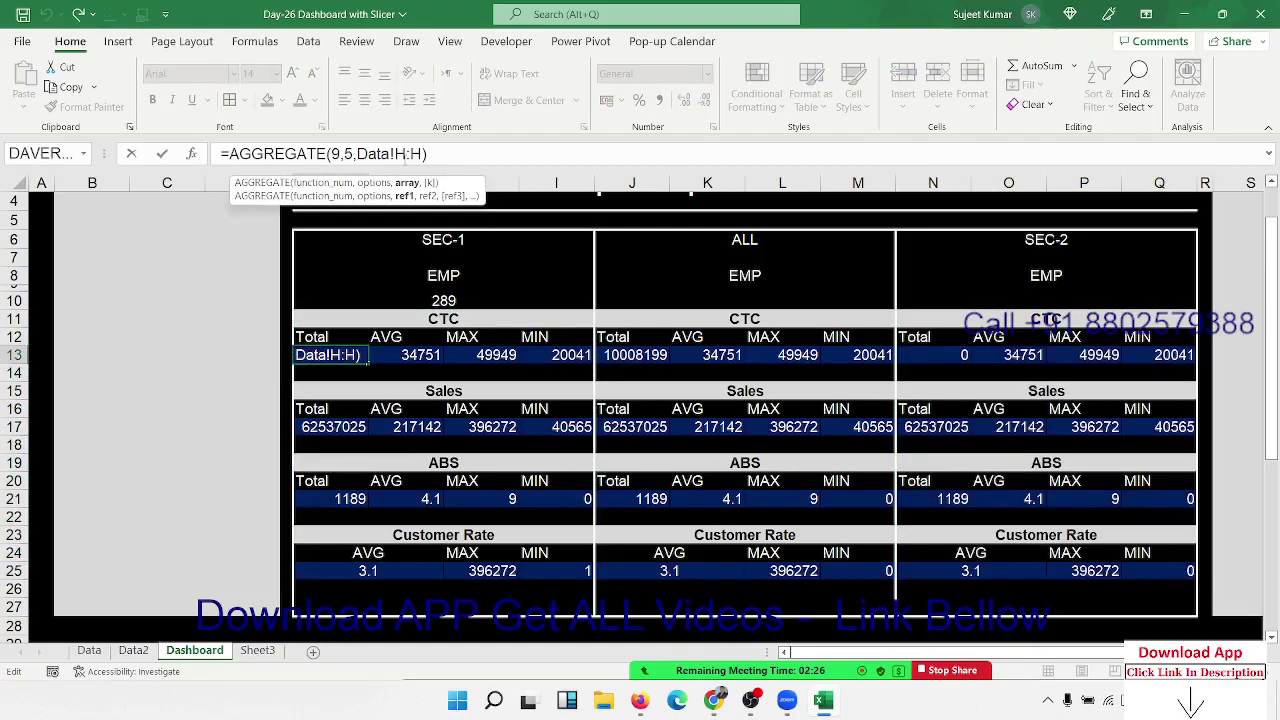
key(F4)
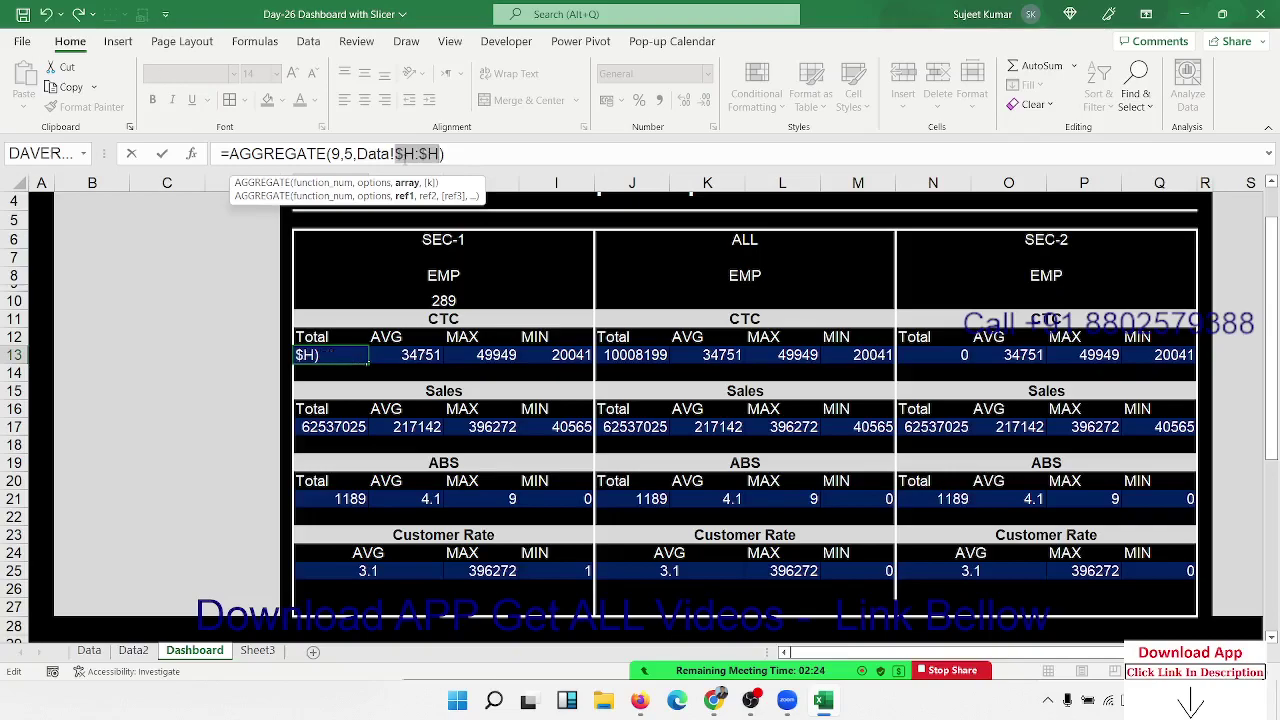
key(Return)
key(Up)
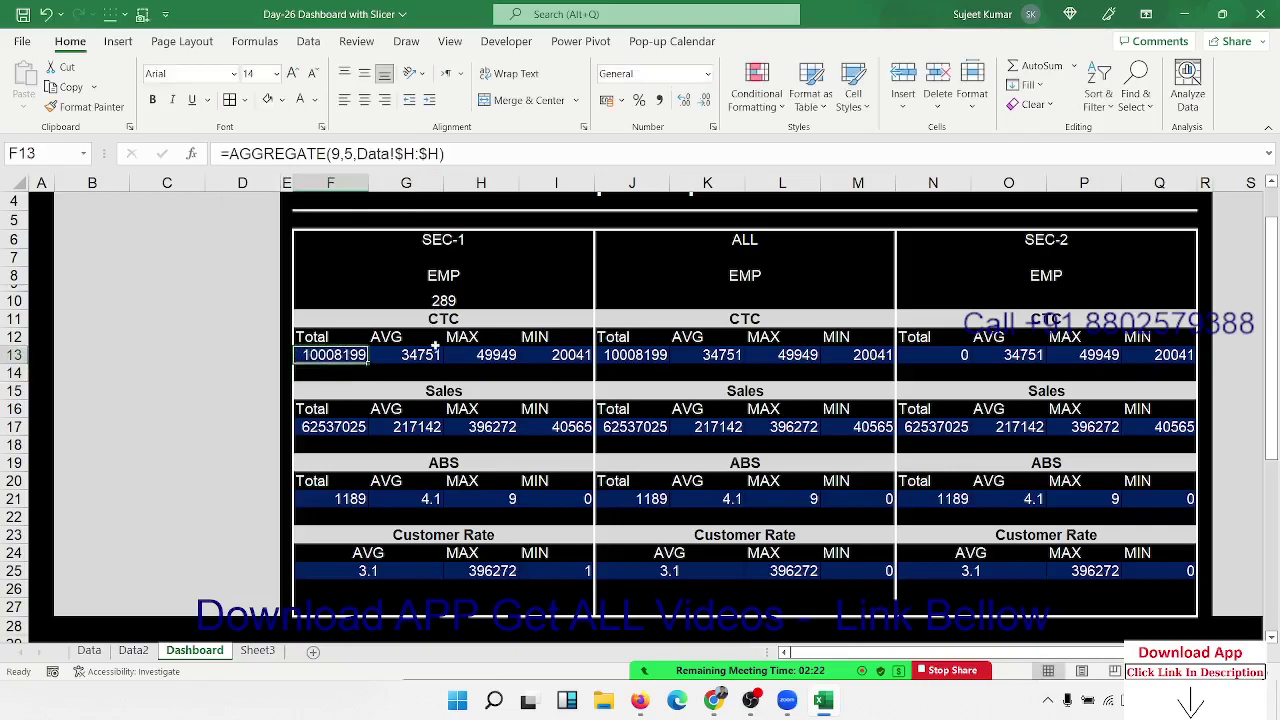
key(ctrl+c)
click(957, 356)
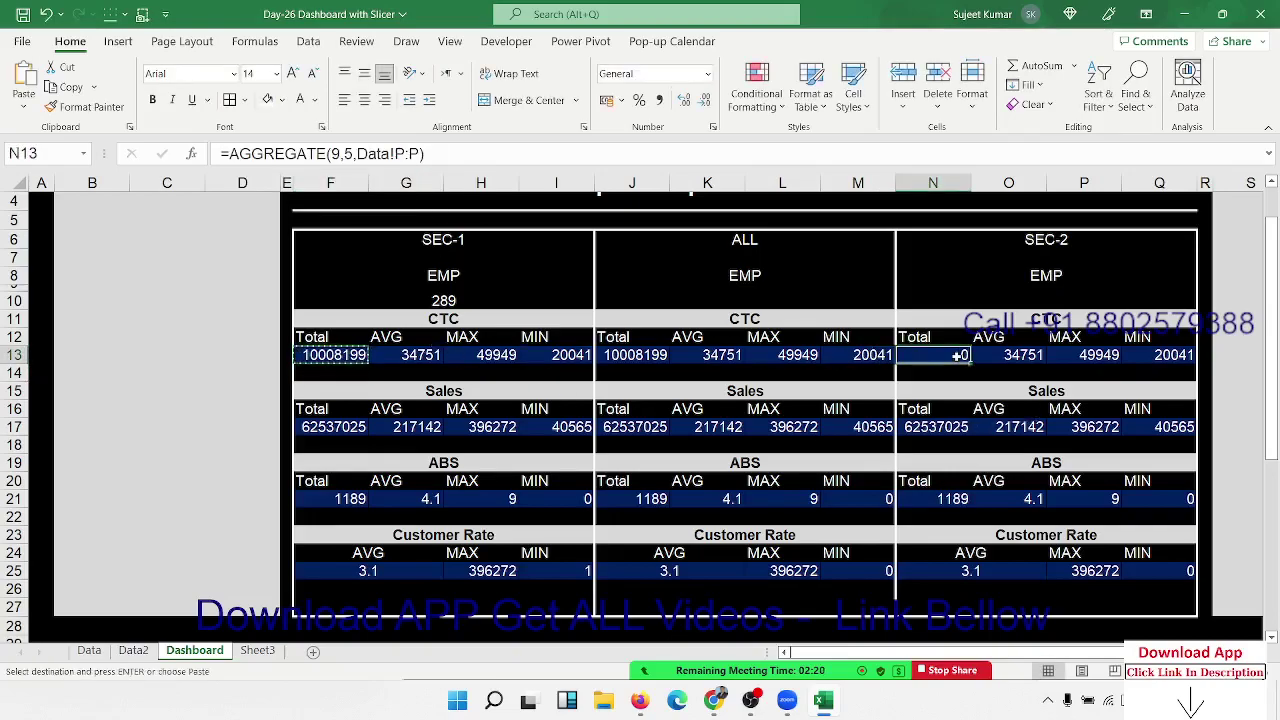
key(ctrl+v)
key(Escape)
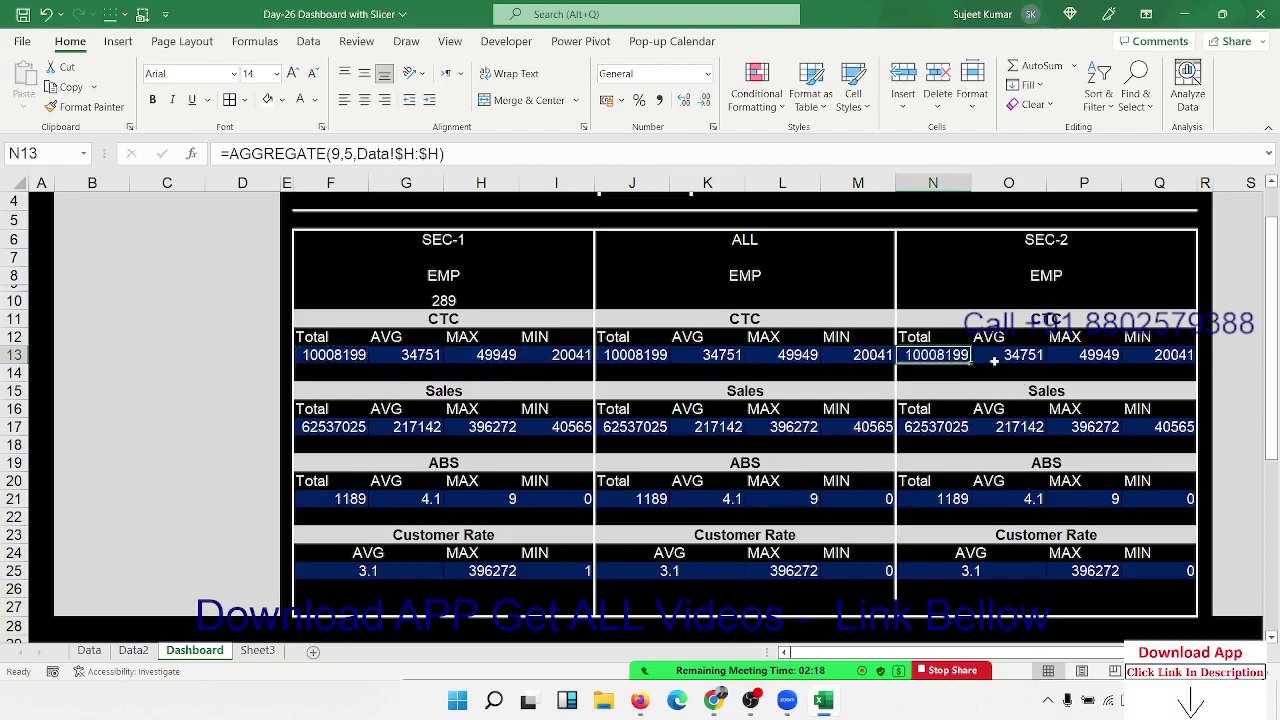
drag(942, 355, 1122, 574)
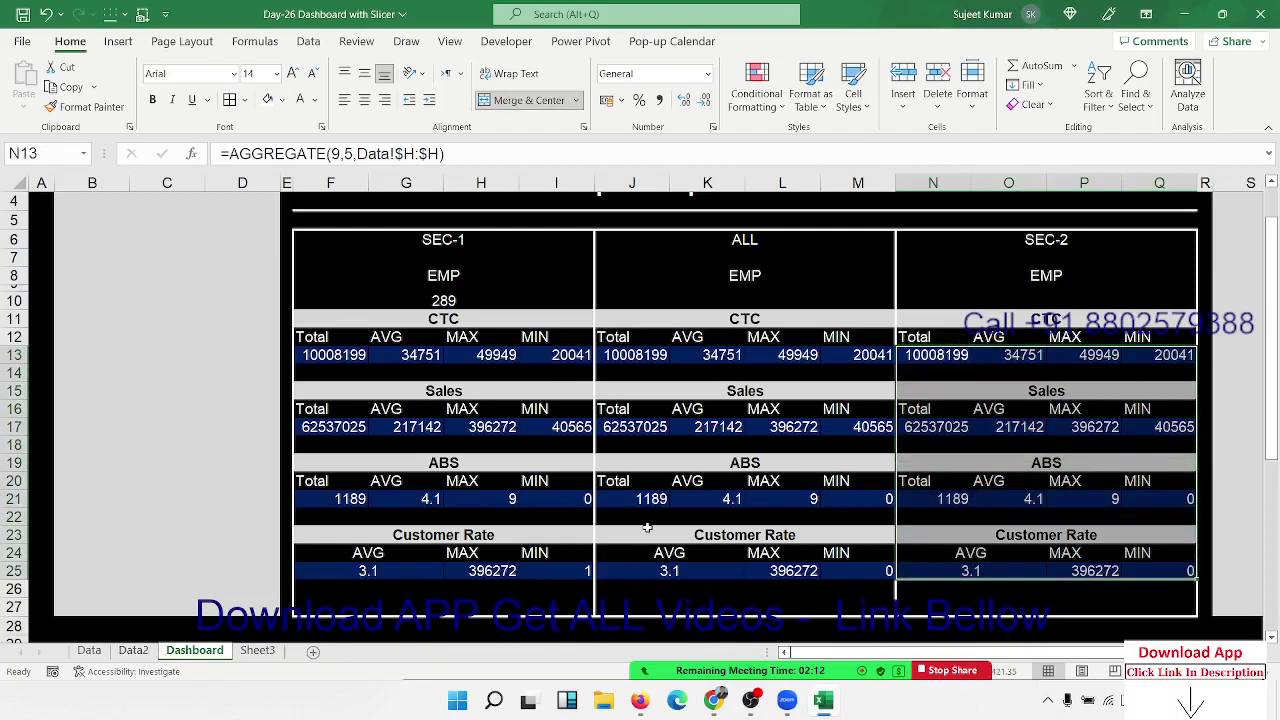
Replace Data with Data2 throughout the SEC-2 formulas in N13:Q25, making 15 replacements.
key(ctrl+h)
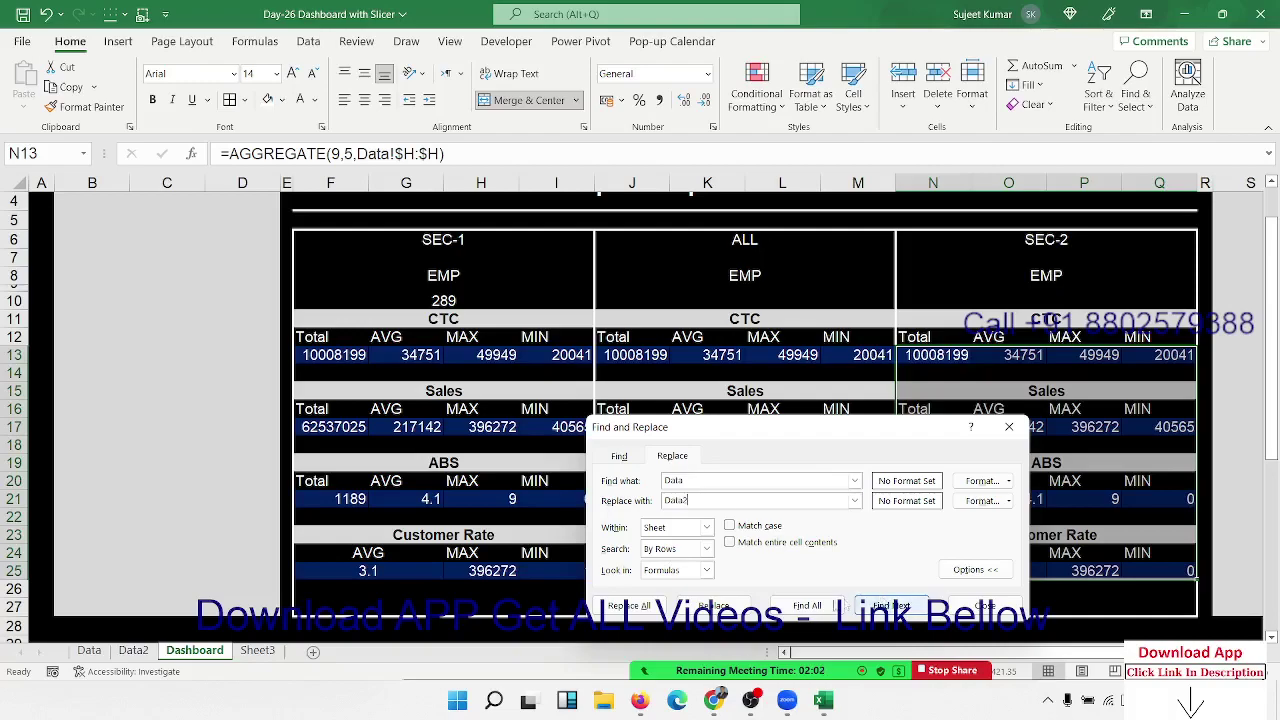
click(654, 607)
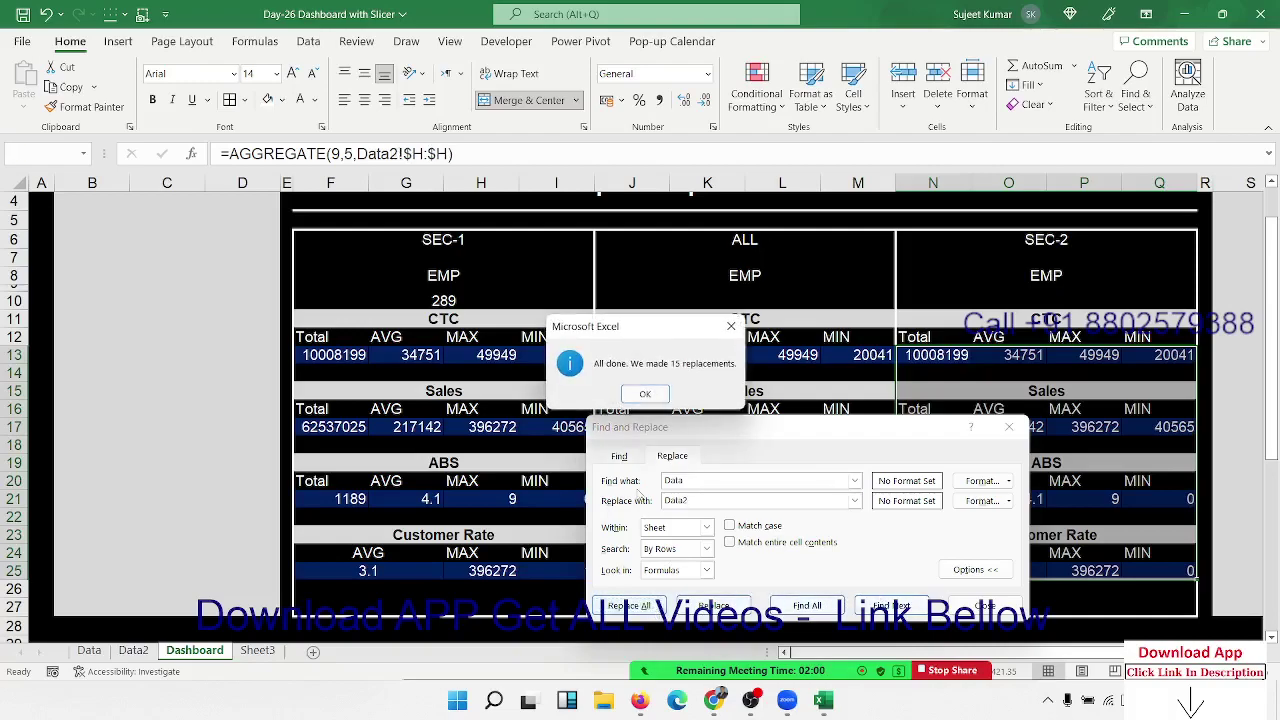
click(645, 394)
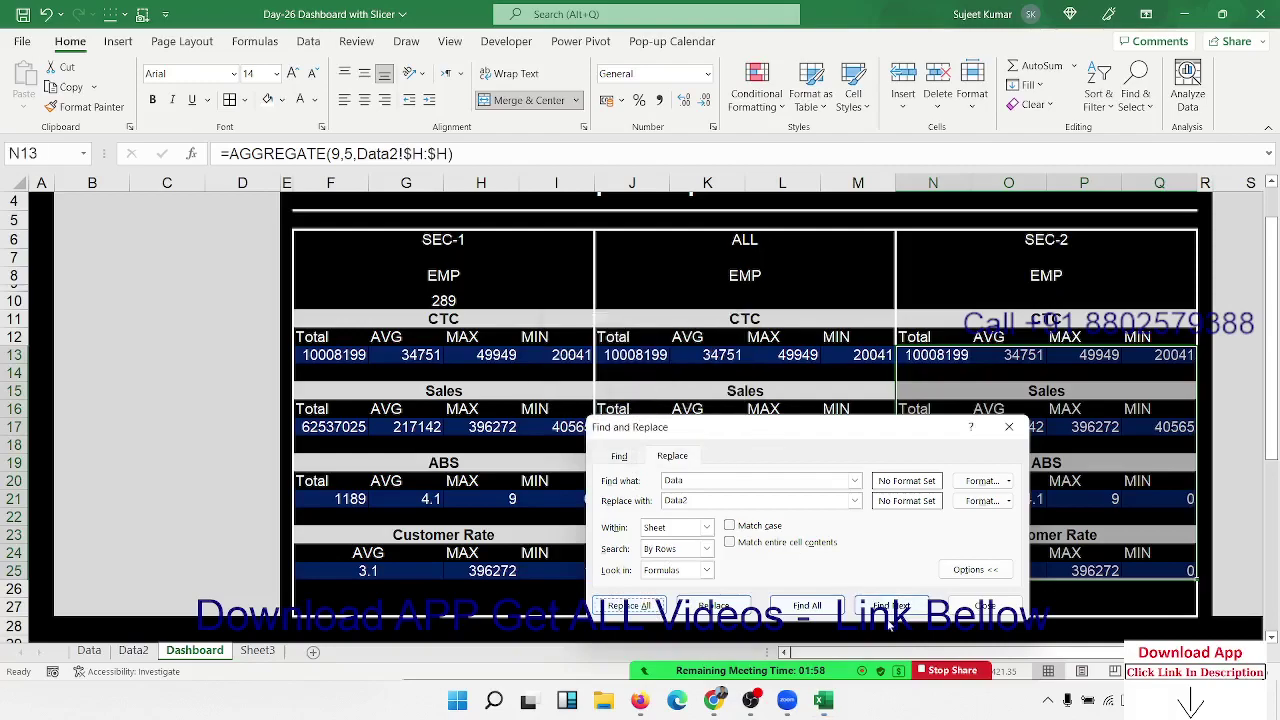
click(985, 606)
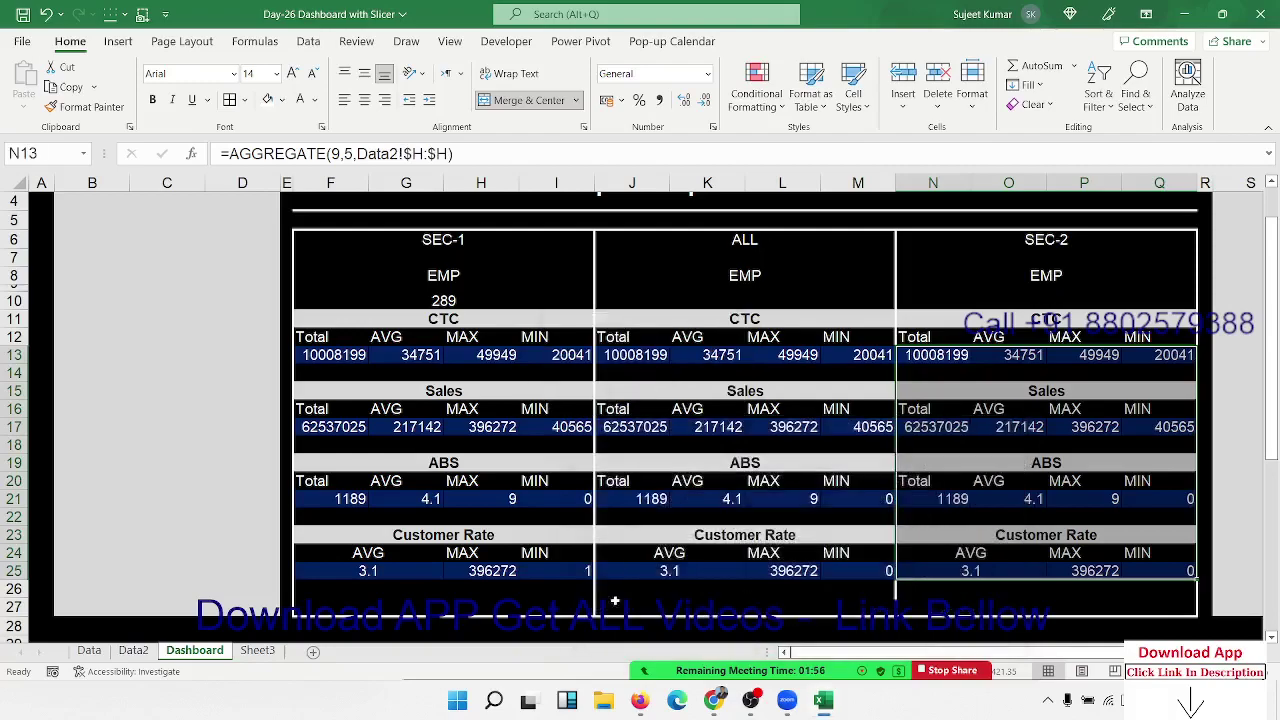
Insert Year, Month, Name, Department and C_Rate slicers for the Data sheet's table.
click(90, 651)
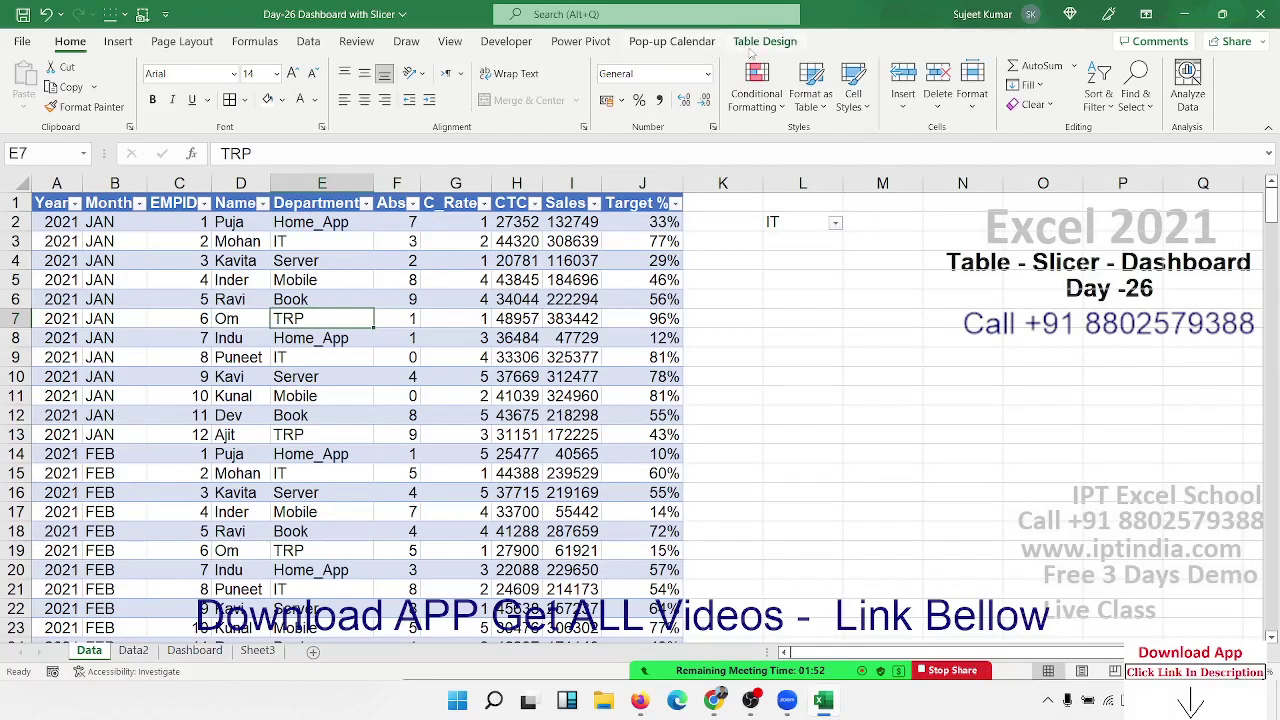
click(760, 42)
click(255, 100)
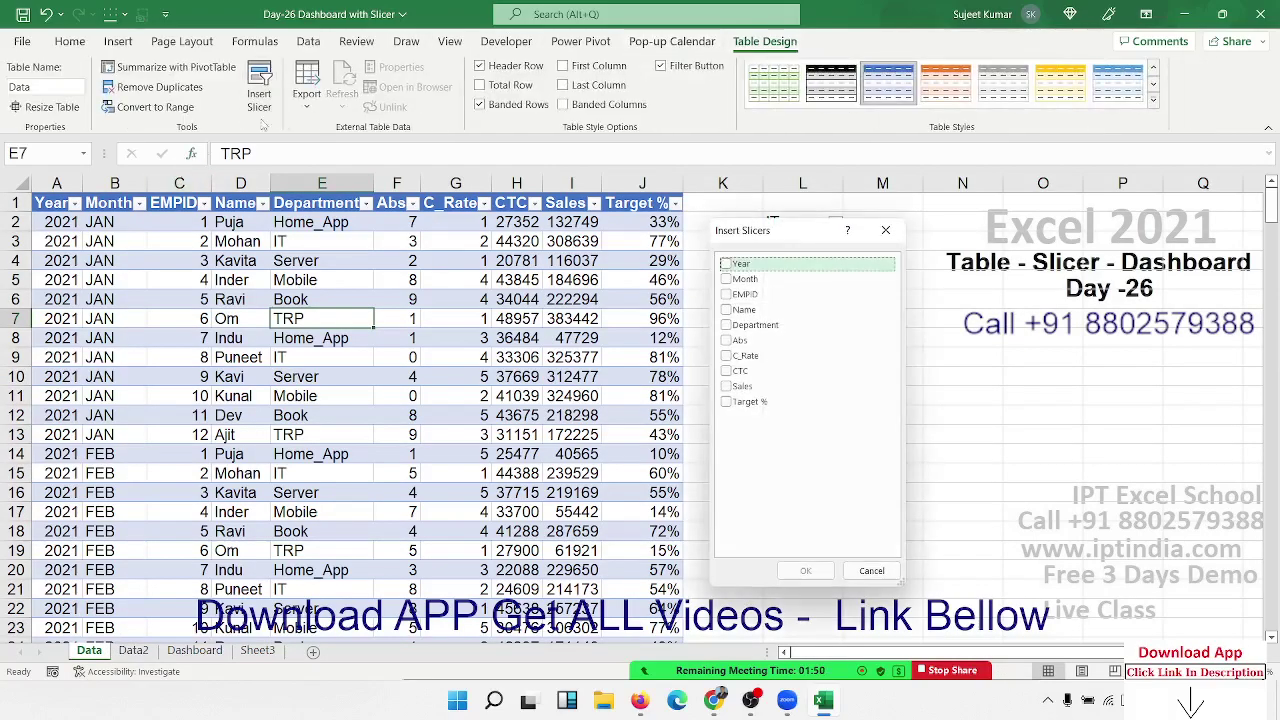
click(726, 264)
click(727, 279)
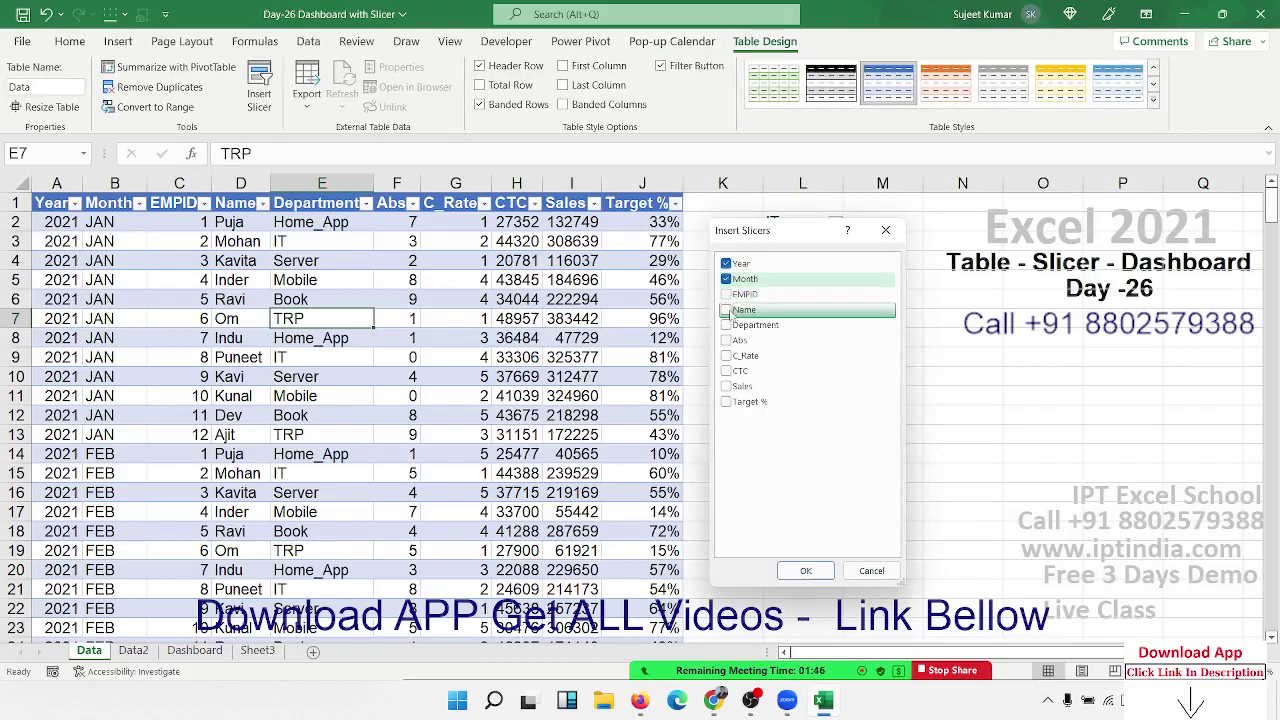
click(726, 325)
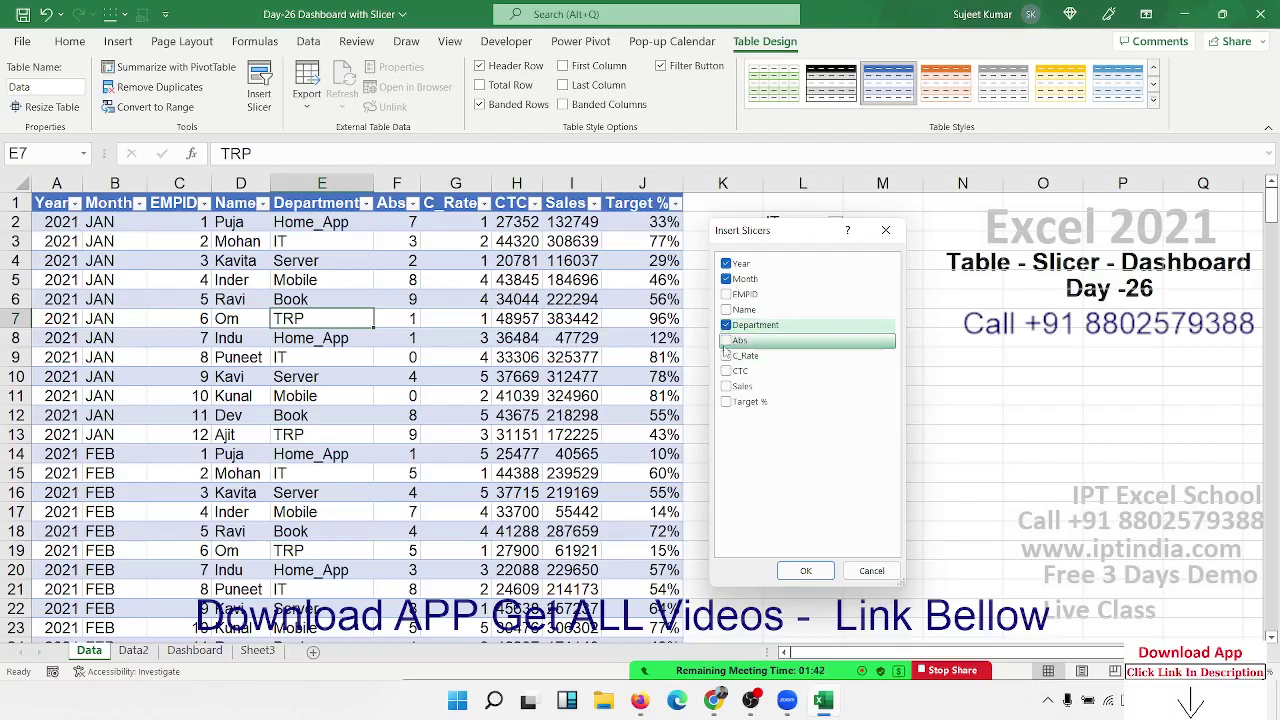
click(725, 357)
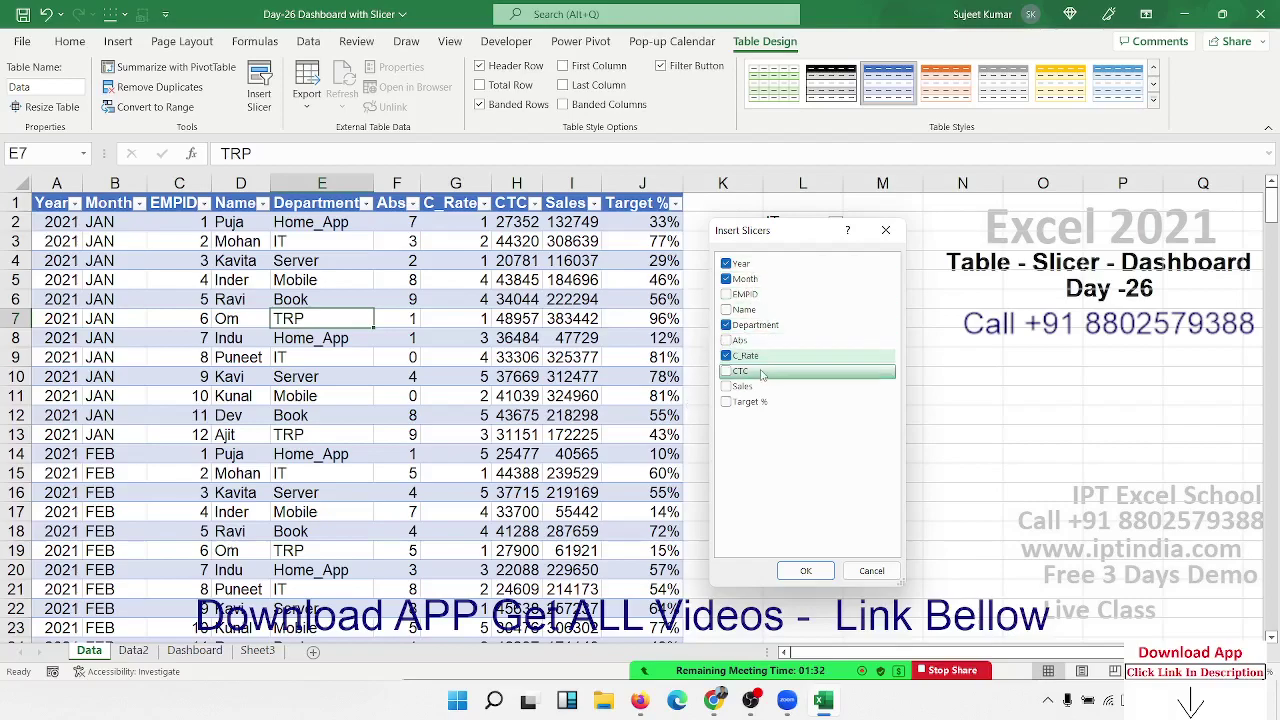
click(735, 311)
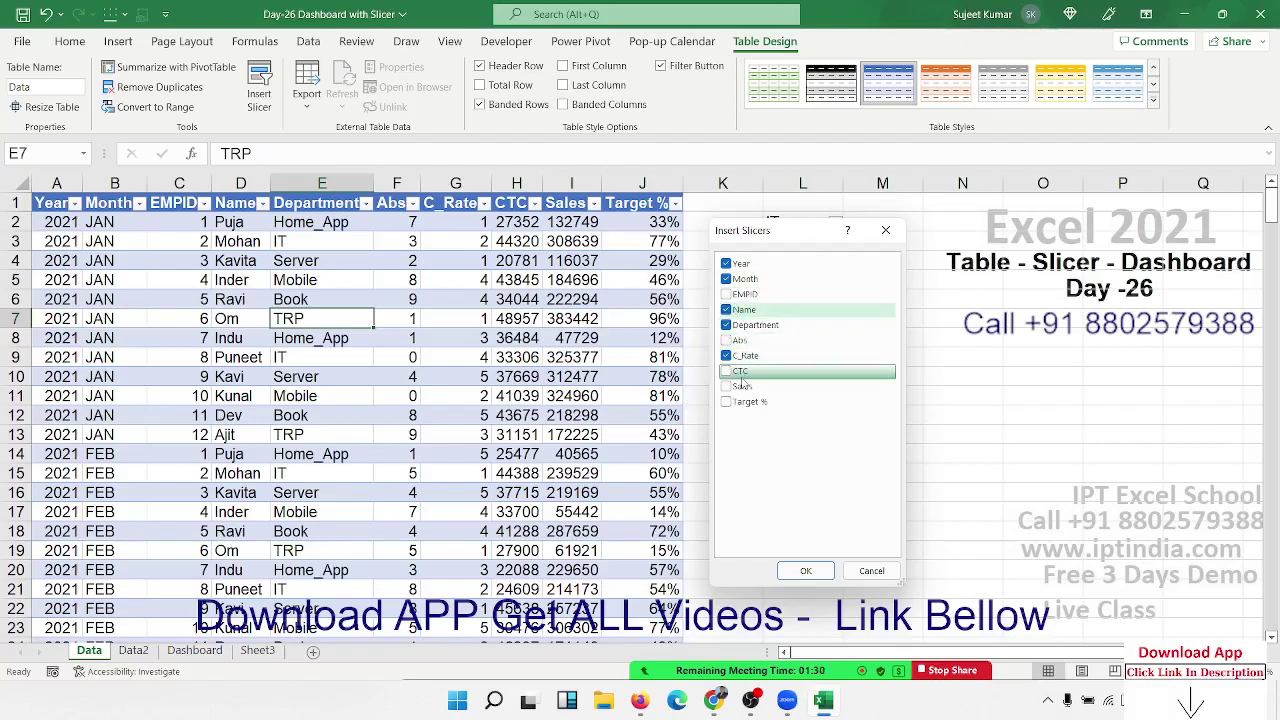
click(800, 573)
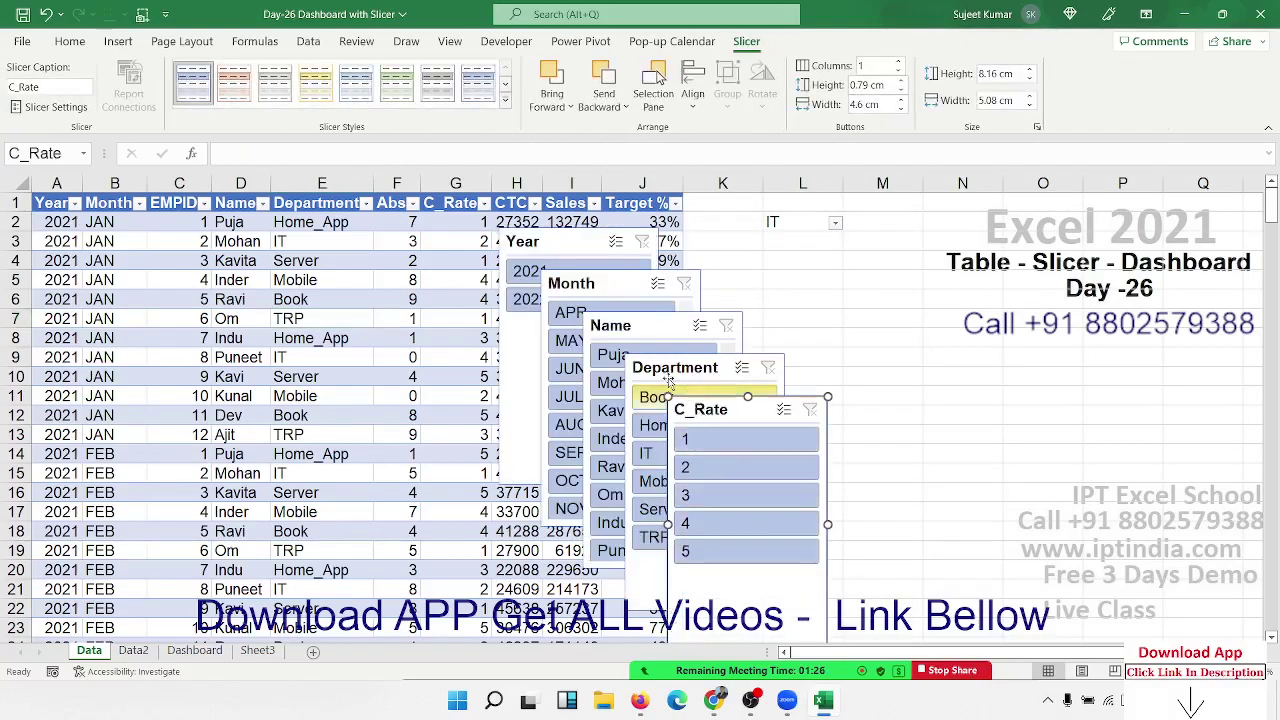
Select all five slicers and cut them off the Data sheet.
ctrl+click(680, 368)
ctrl+click(638, 324)
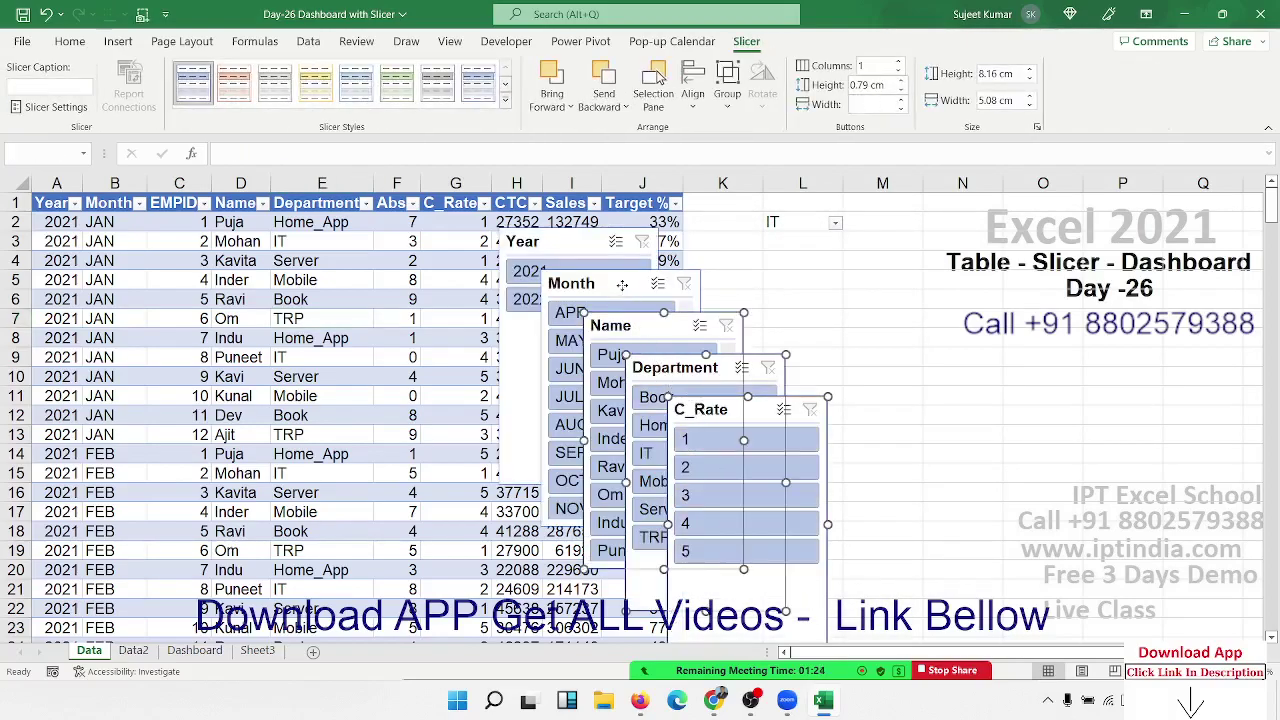
ctrl+click(622, 284)
ctrl+click(593, 250)
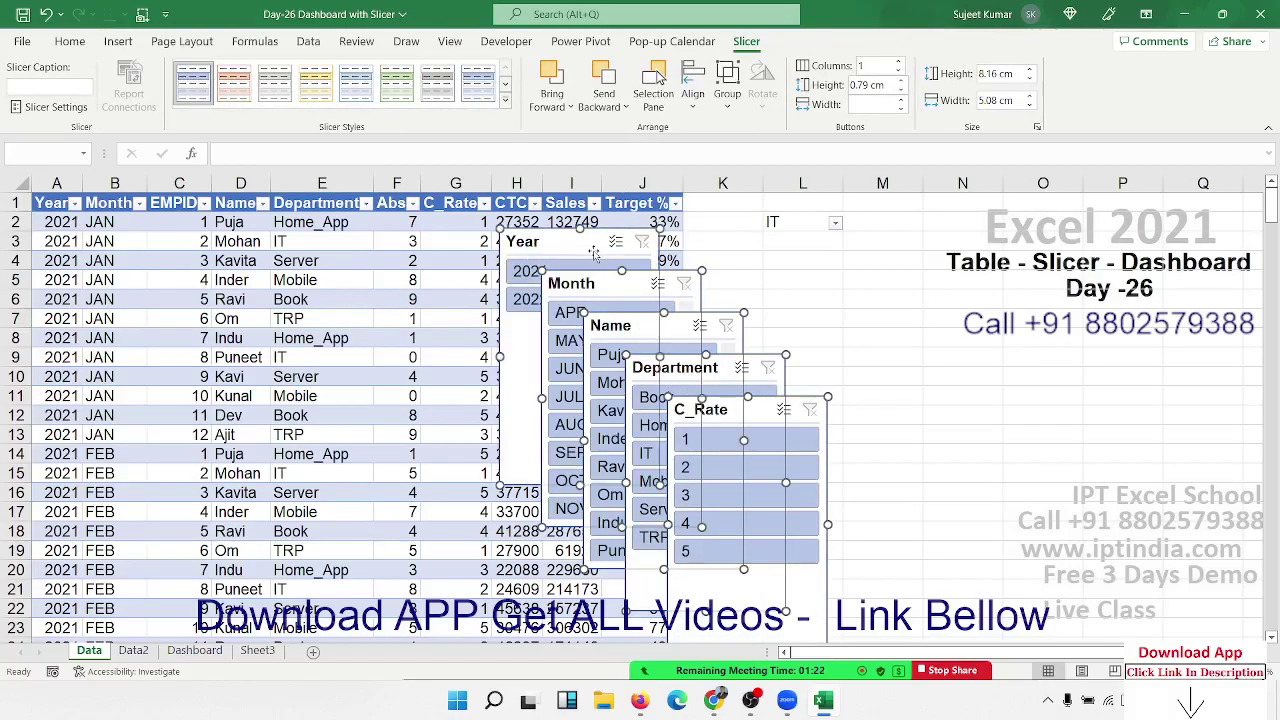
key(ctrl+x)
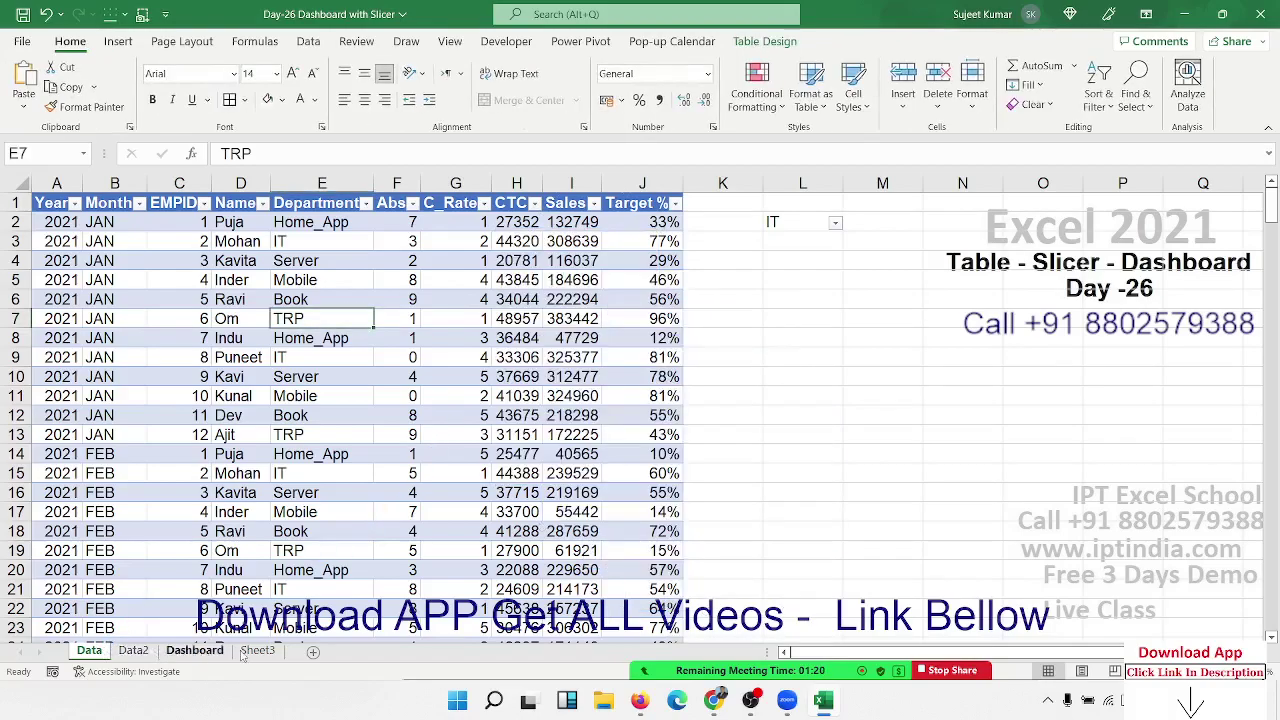
Paste the five slicers at B3 on the Dashboard sheet and shift them into place.
click(200, 655)
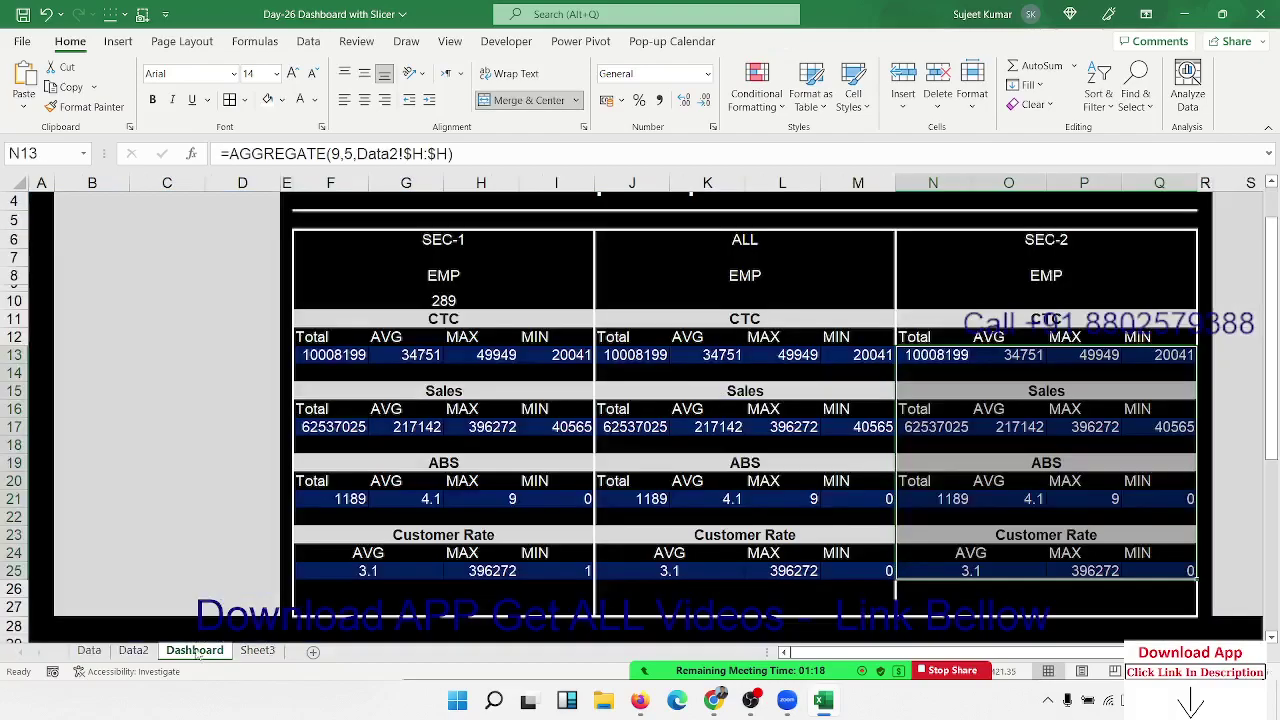
click(147, 240)
scroll(147, 240, up, 1)
click(89, 233)
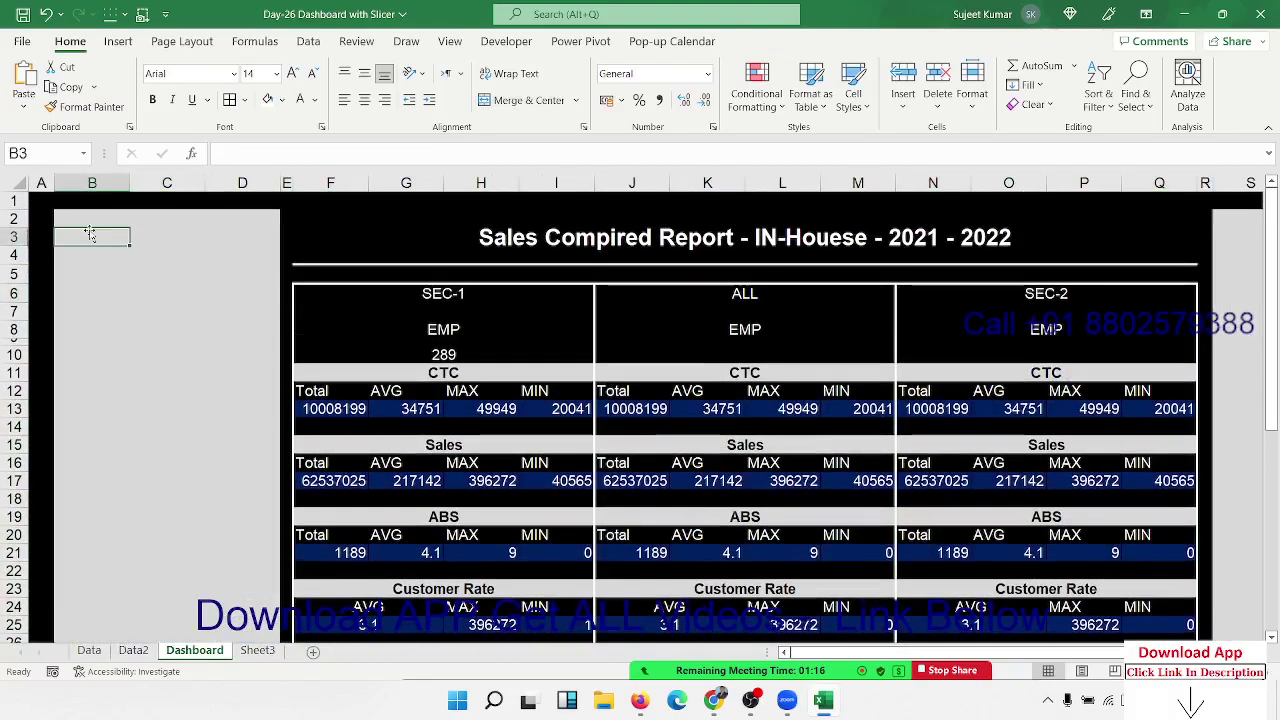
key(ctrl+v)
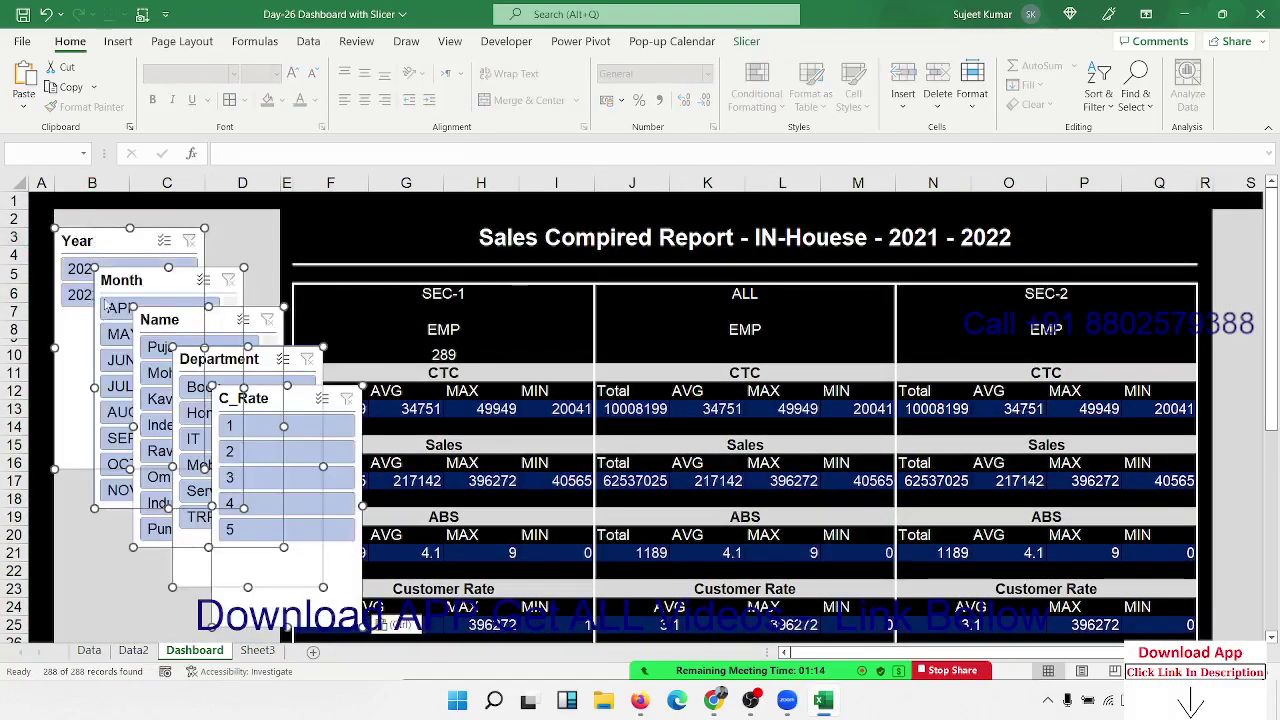
drag(128, 285, 155, 375)
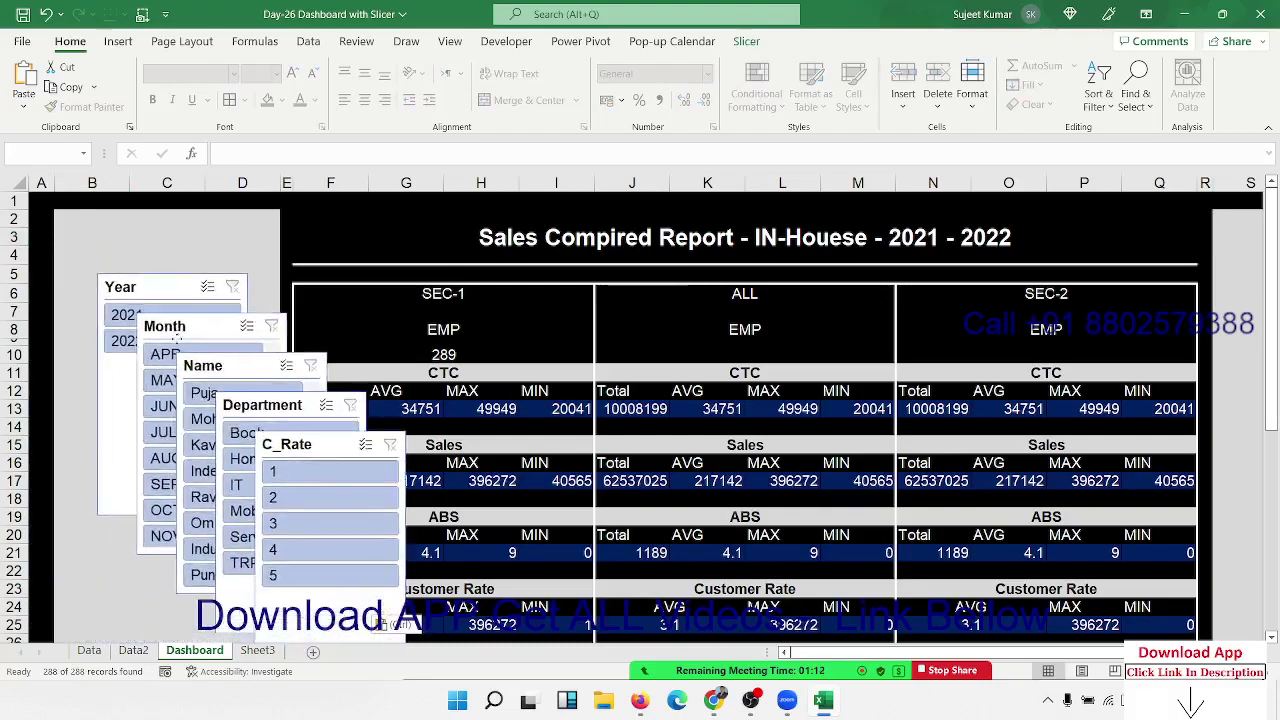
Move the Year slicer up to the top and make it wider and shorter.
click(110, 330)
drag(148, 318, 87, 231)
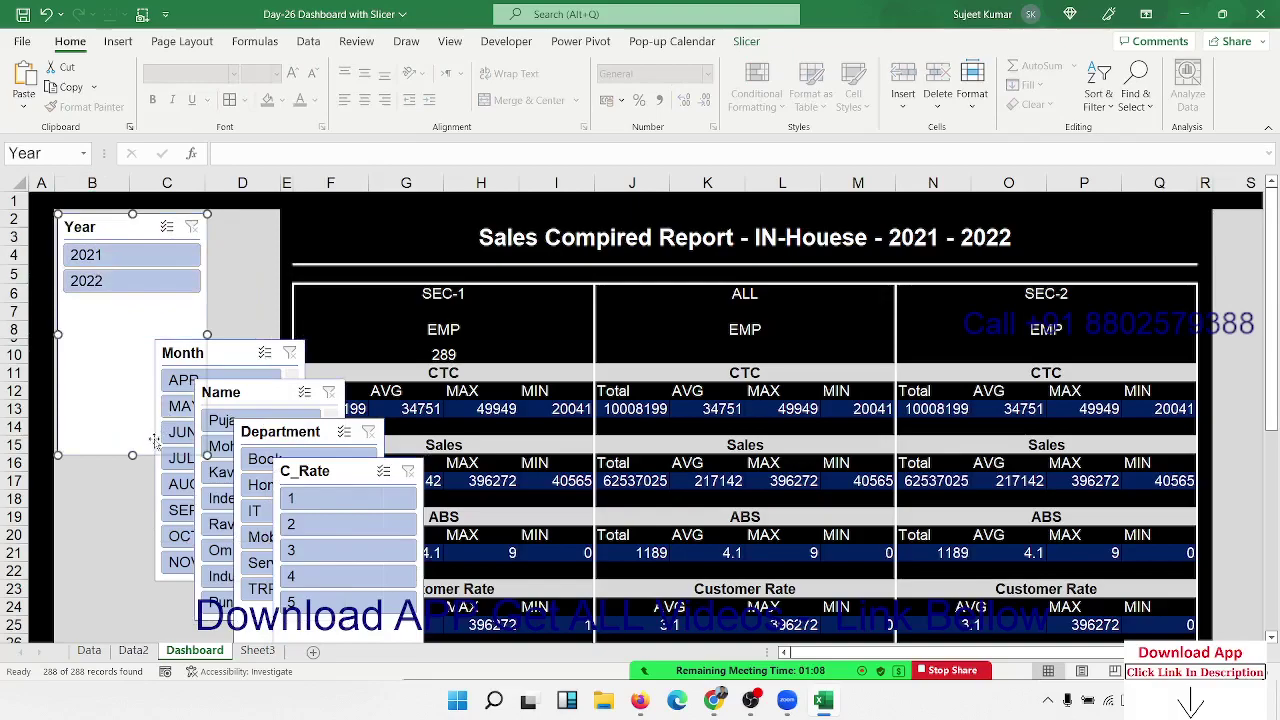
drag(207, 455, 279, 292)
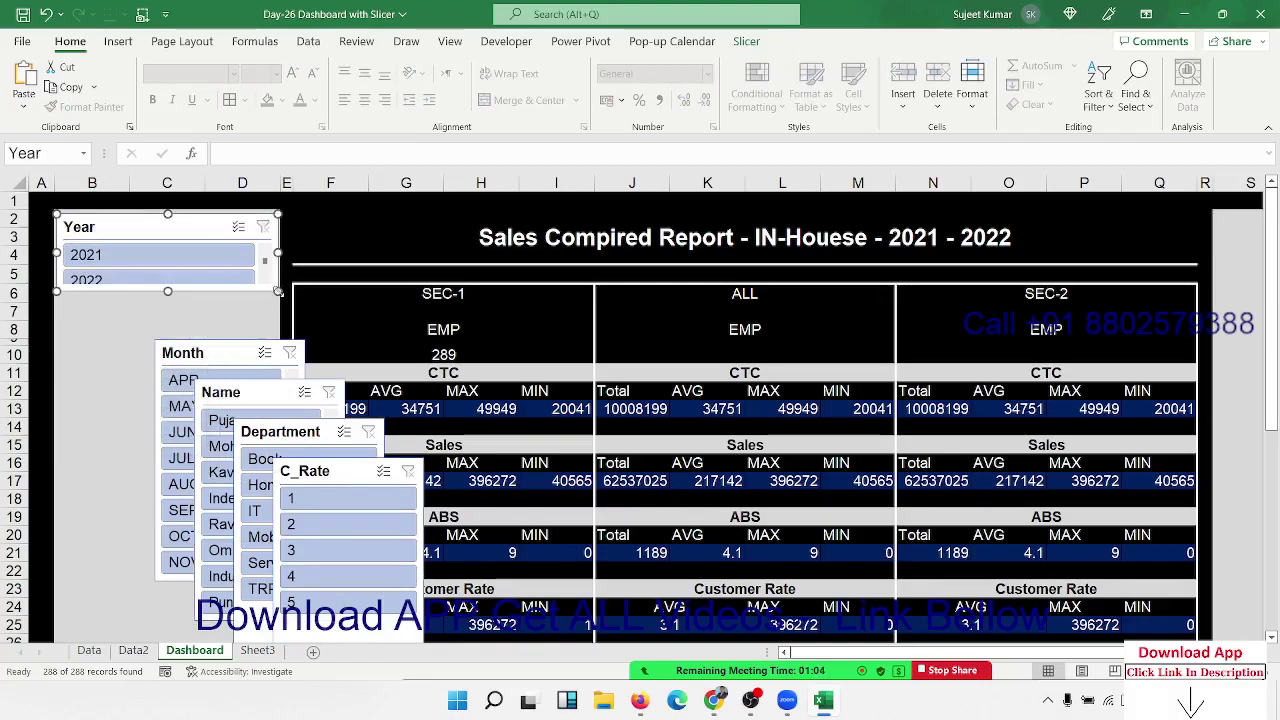
Try a dark built-in style, then the green style, on the Year slicer.
click(746, 41)
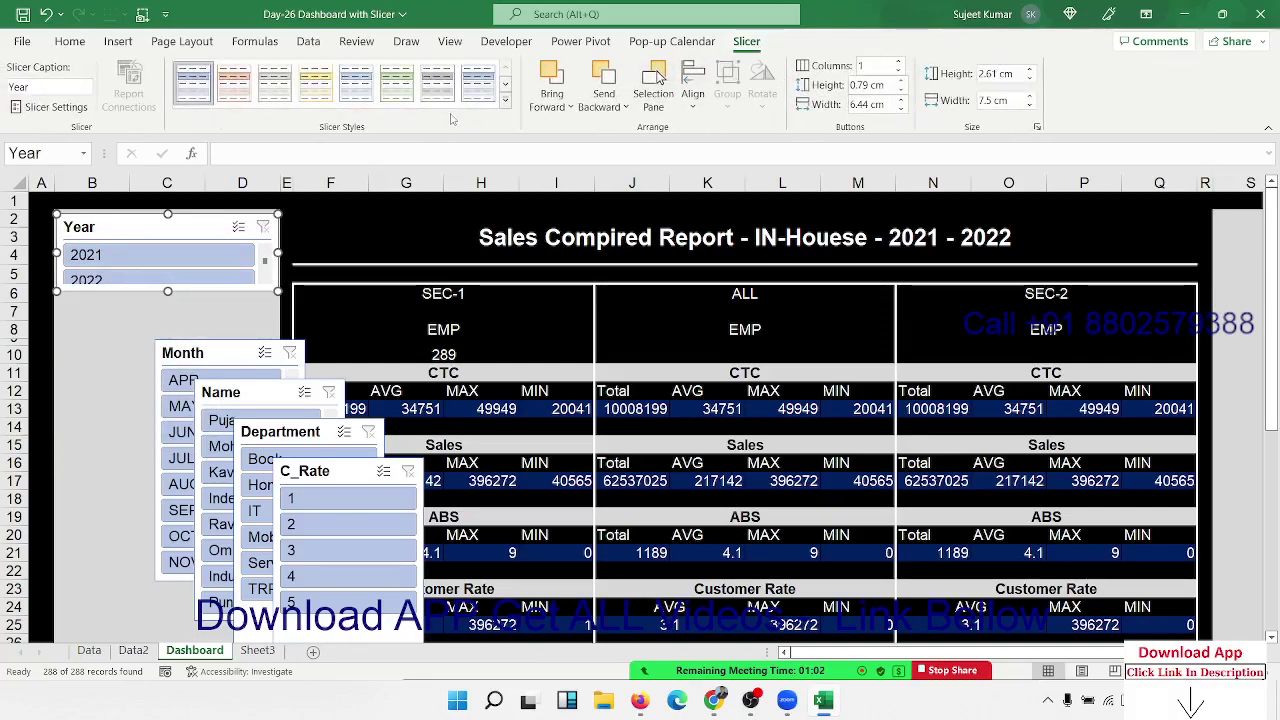
click(505, 102)
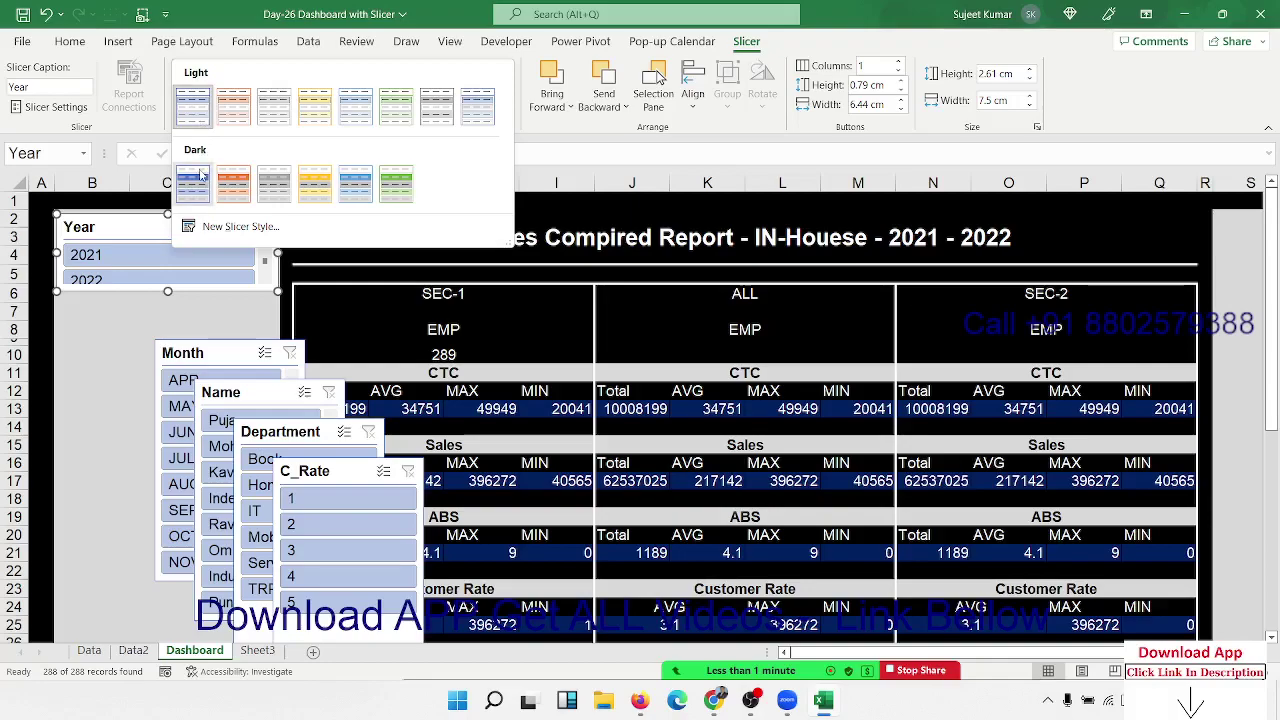
click(200, 174)
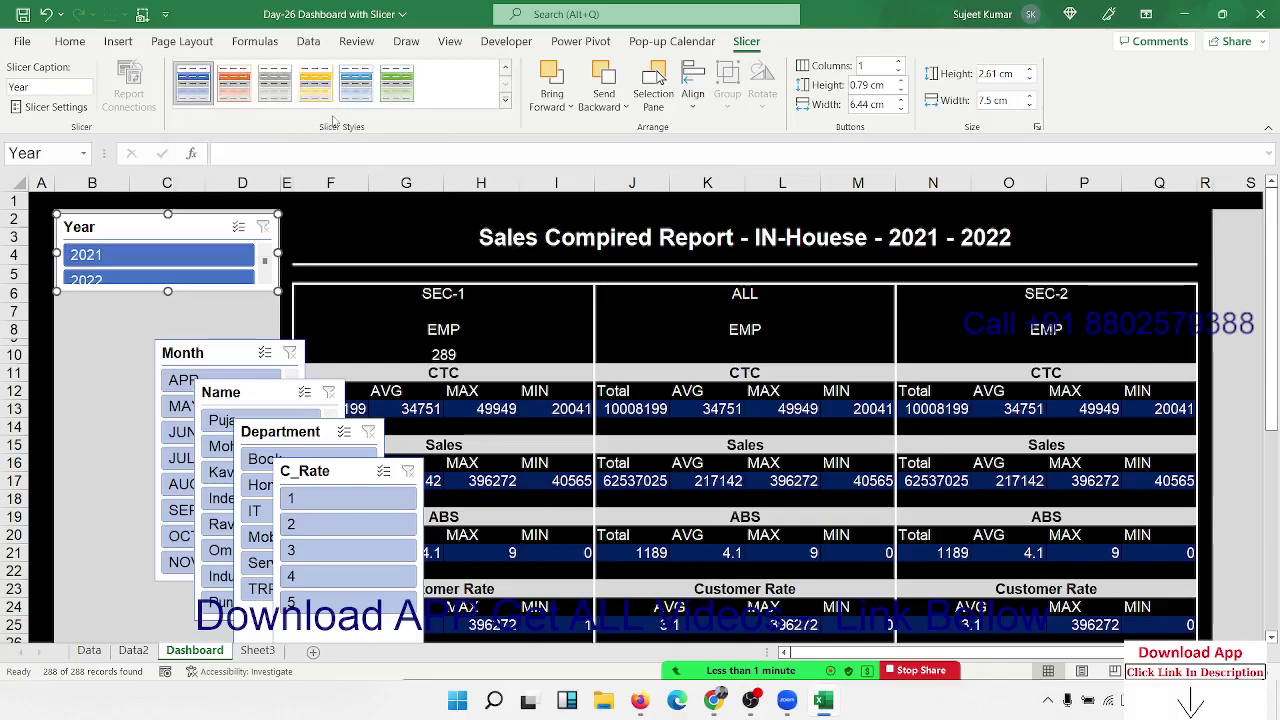
click(392, 95)
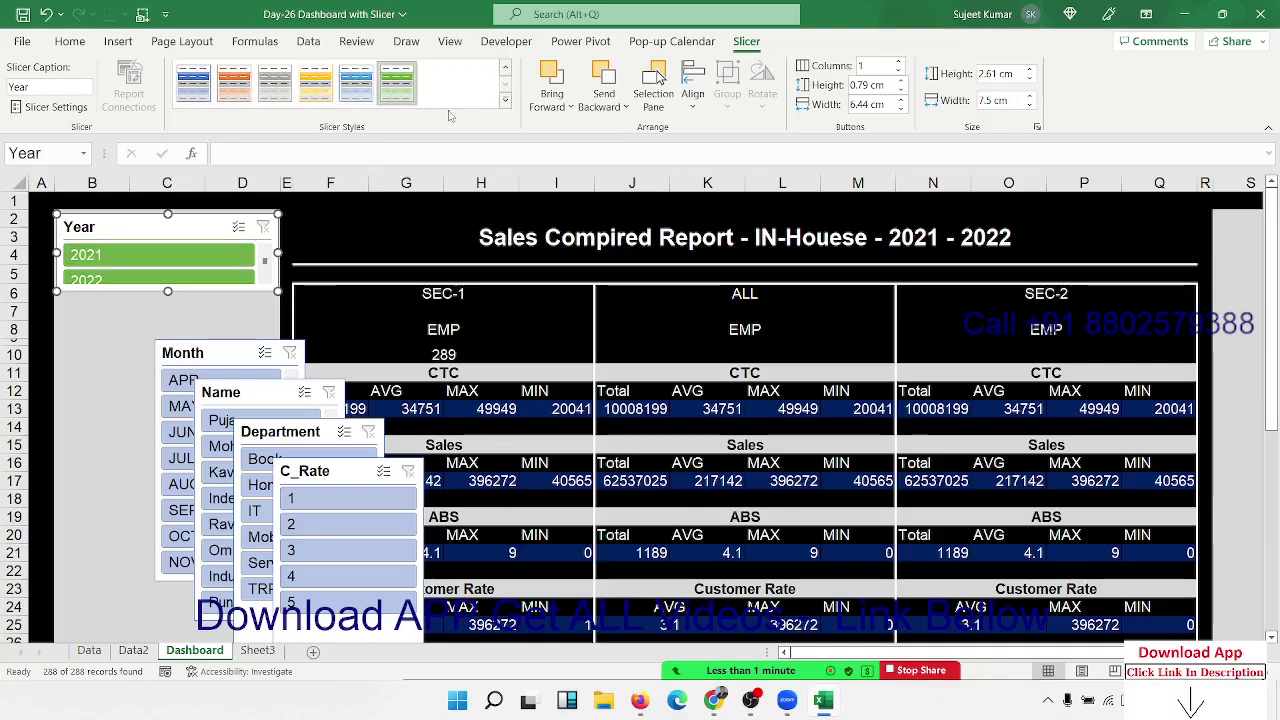
Create a new custom slicer style with a dark blue Whole Slicer fill.
click(506, 101)
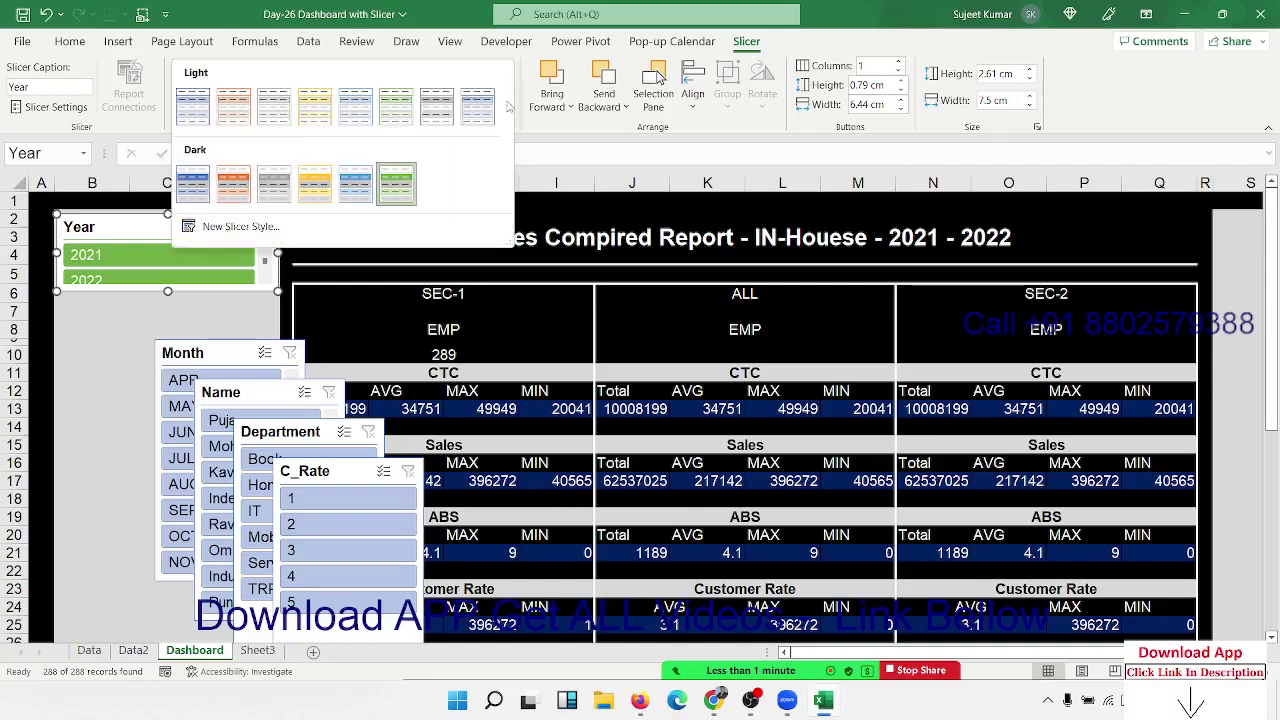
click(280, 227)
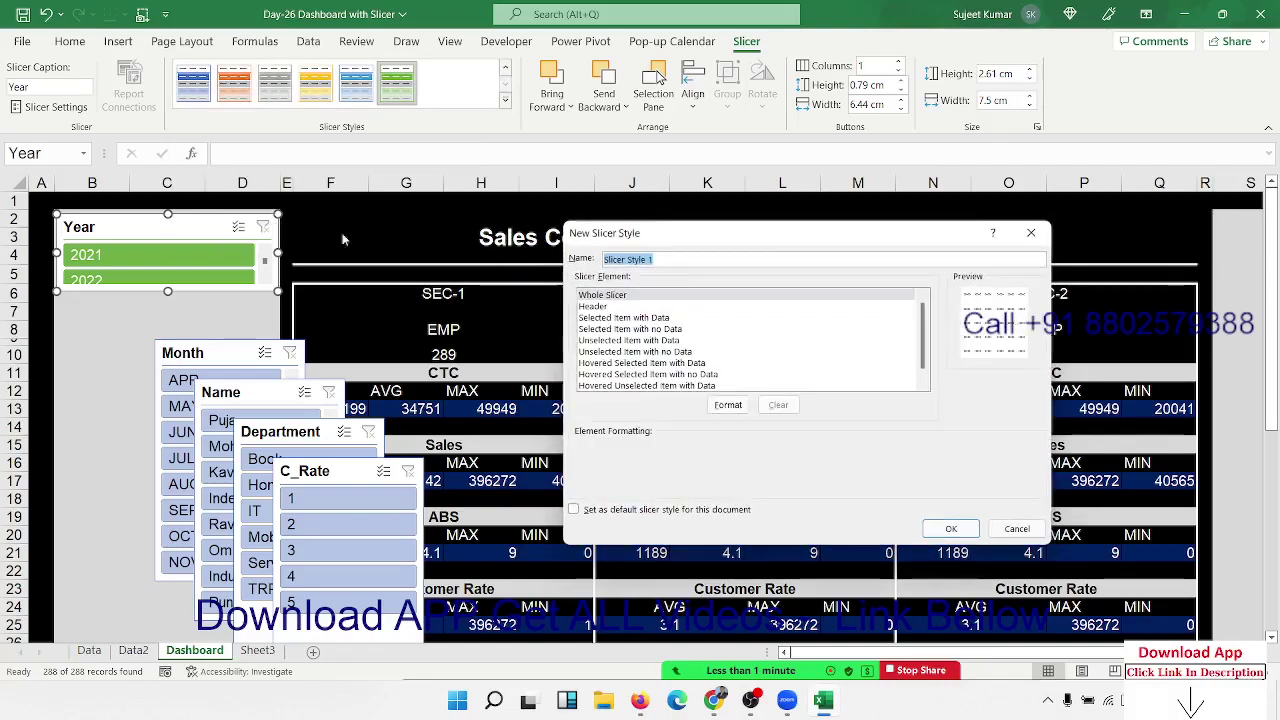
click(728, 404)
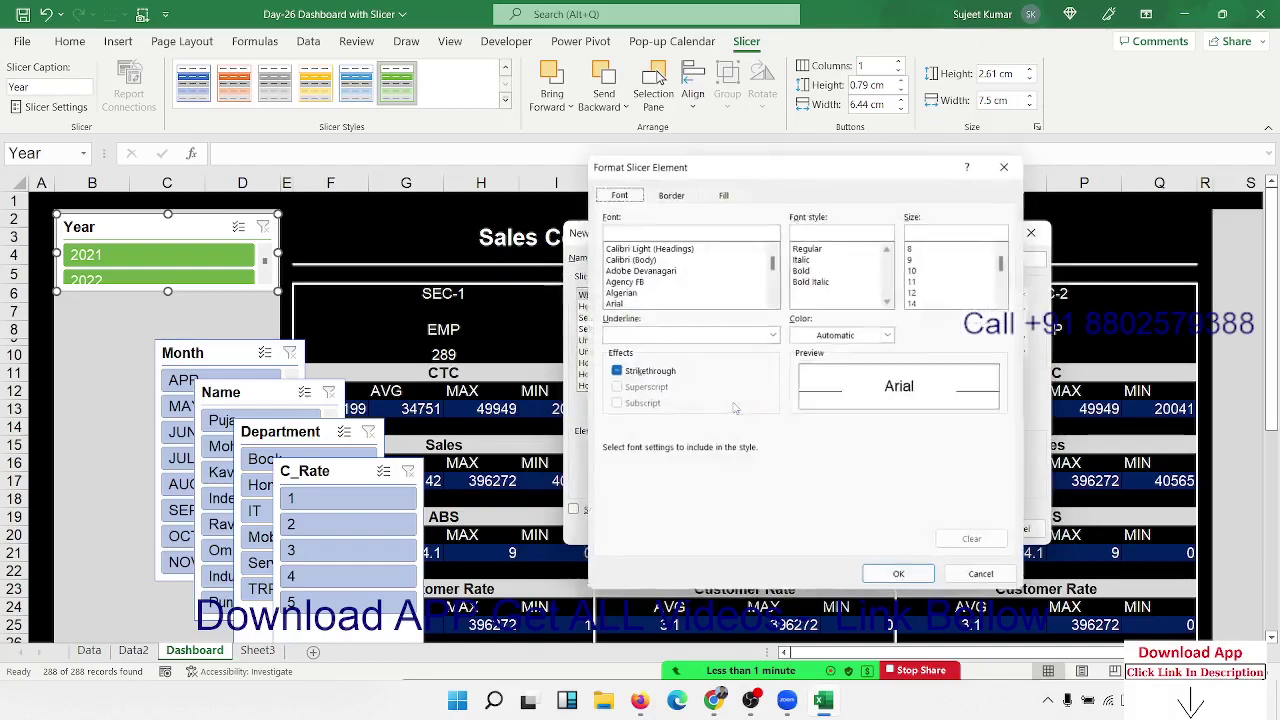
click(720, 191)
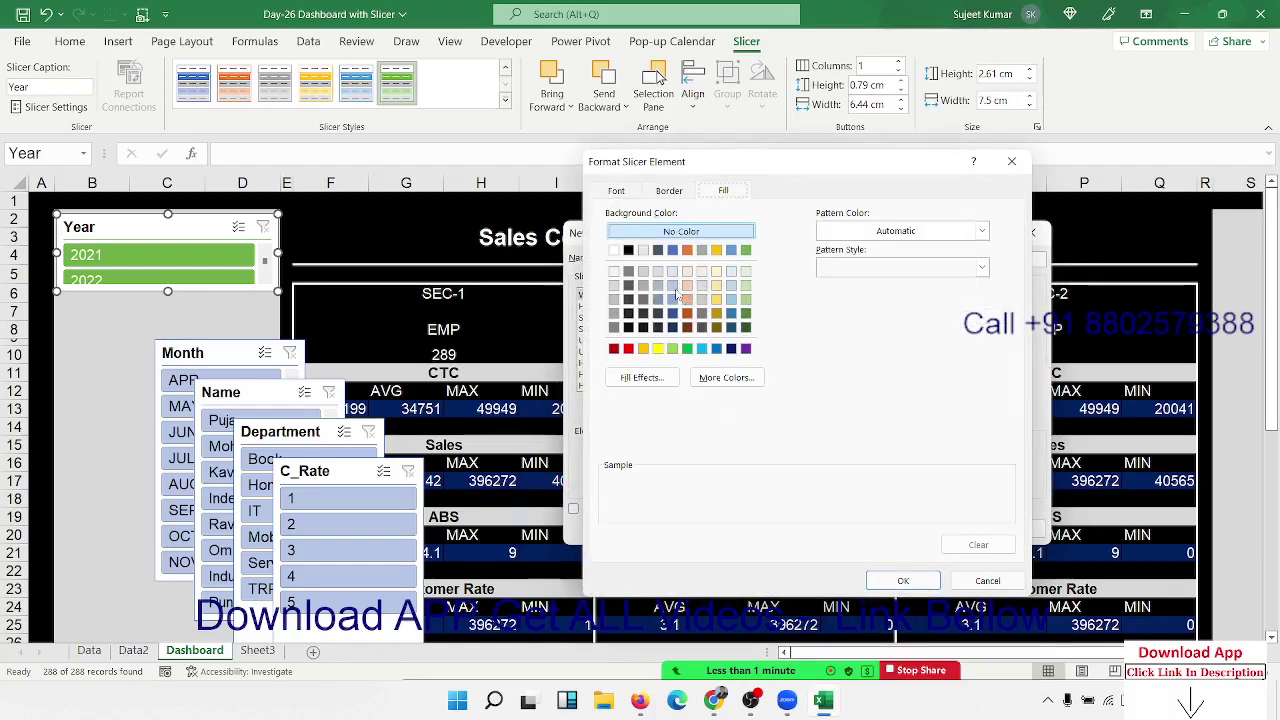
click(731, 348)
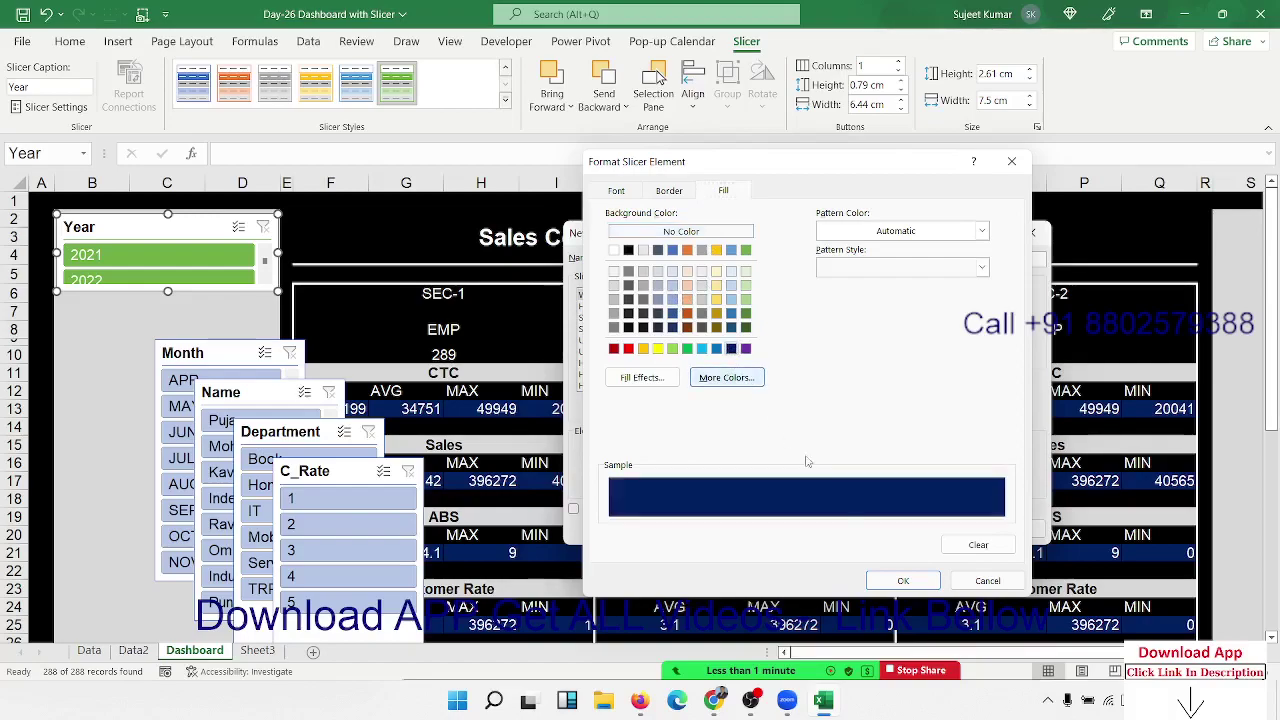
click(900, 580)
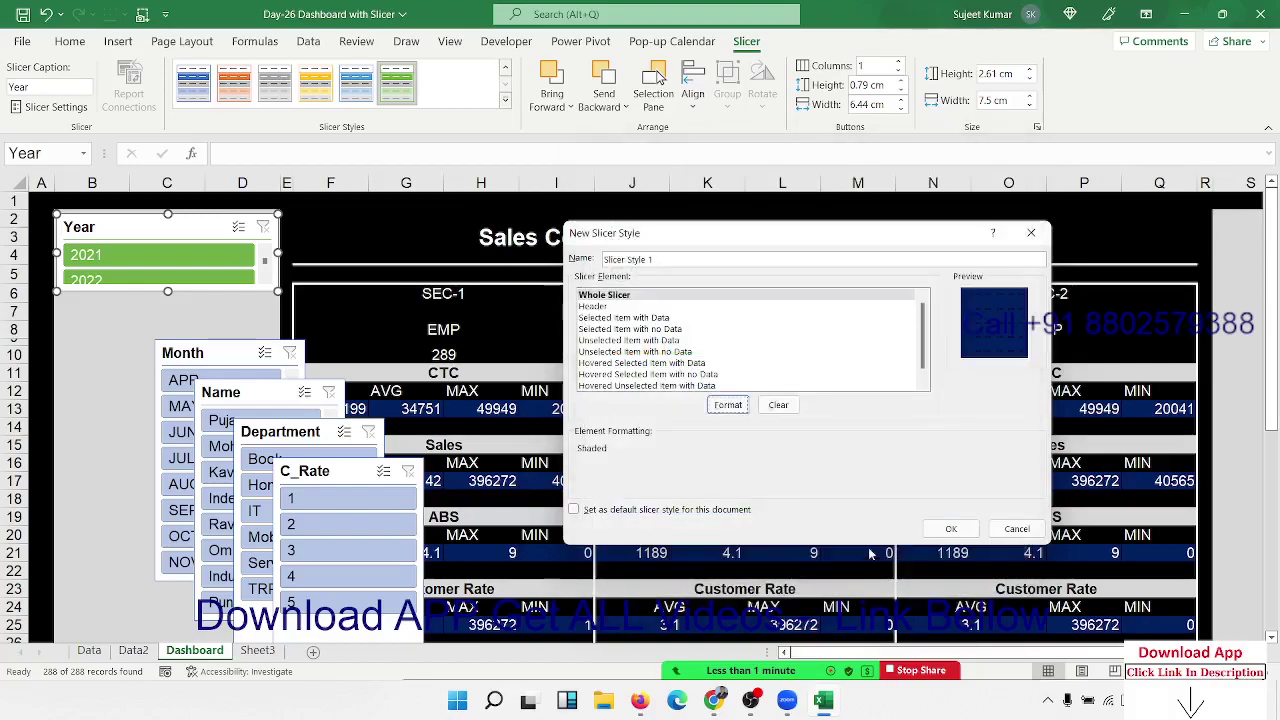
click(950, 529)
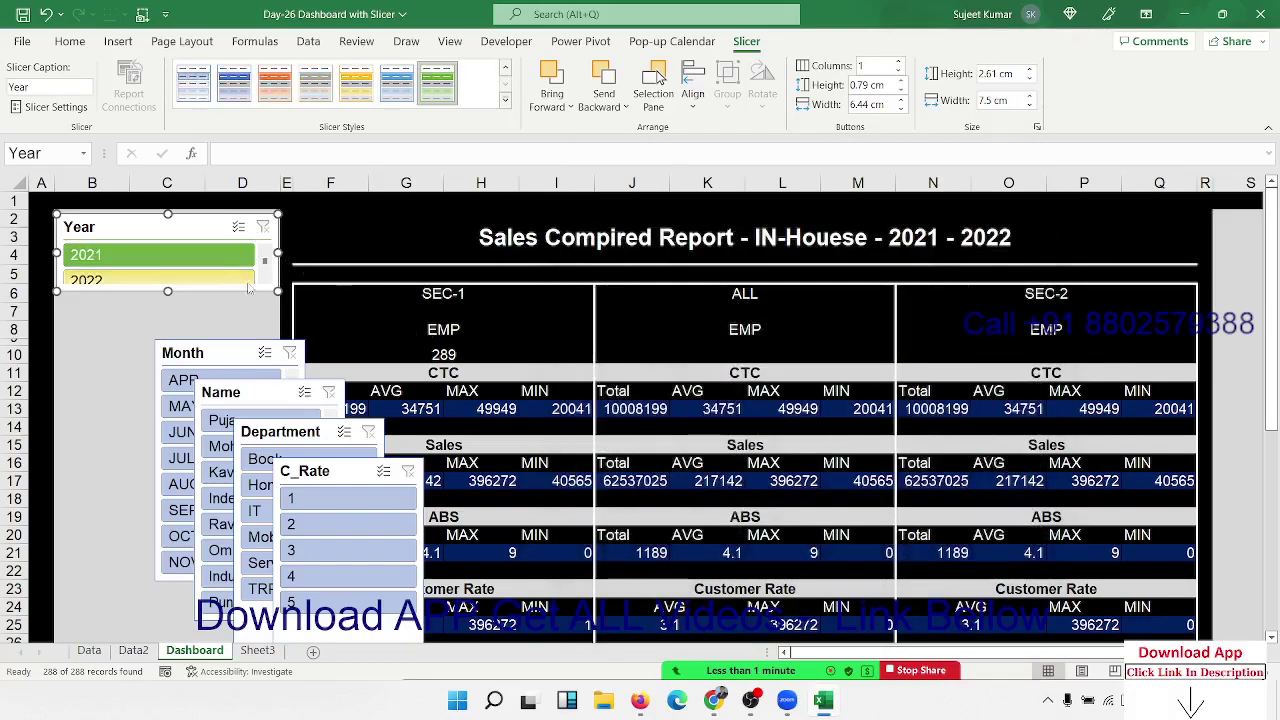
Select 2021 and 2022 in the Year slicer and apply the custom dark blue style.
drag(249, 284, 183, 237)
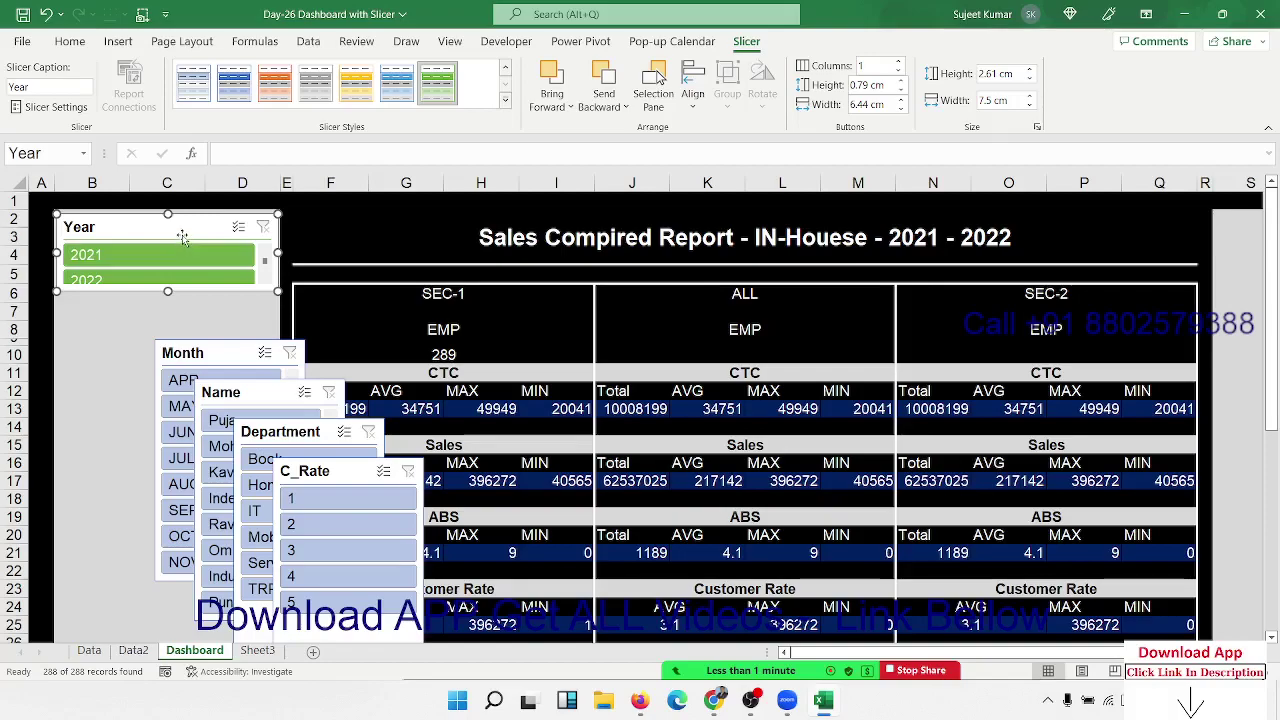
click(505, 104)
click(197, 100)
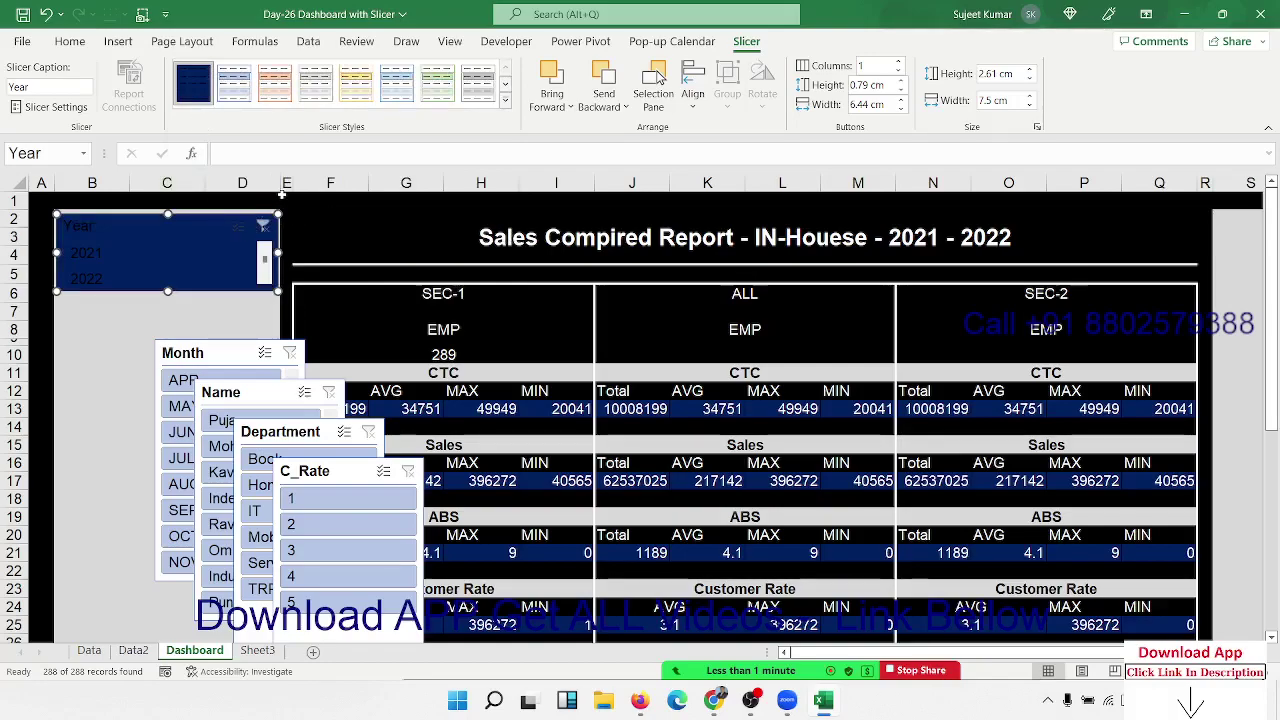
Undo the custom style, then start Slicer Style 2 with a dark navy Selected Item with Data fill.
key(ctrl+z)
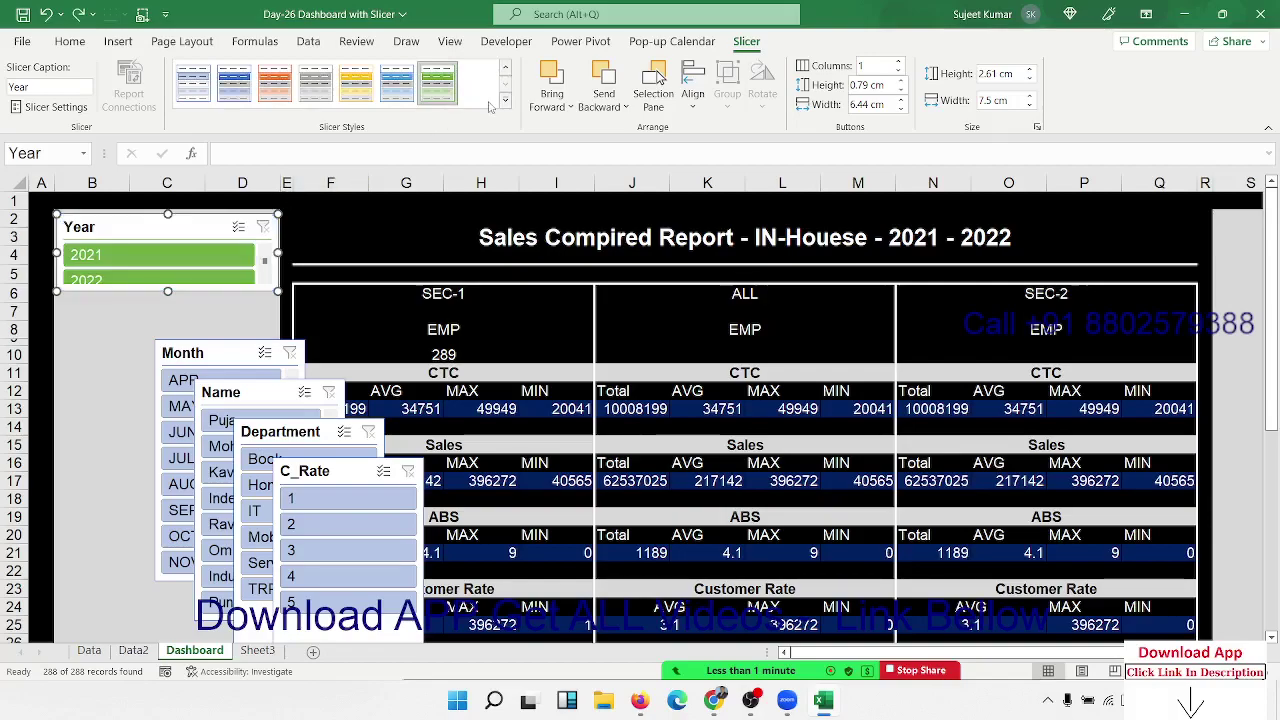
click(503, 104)
click(245, 308)
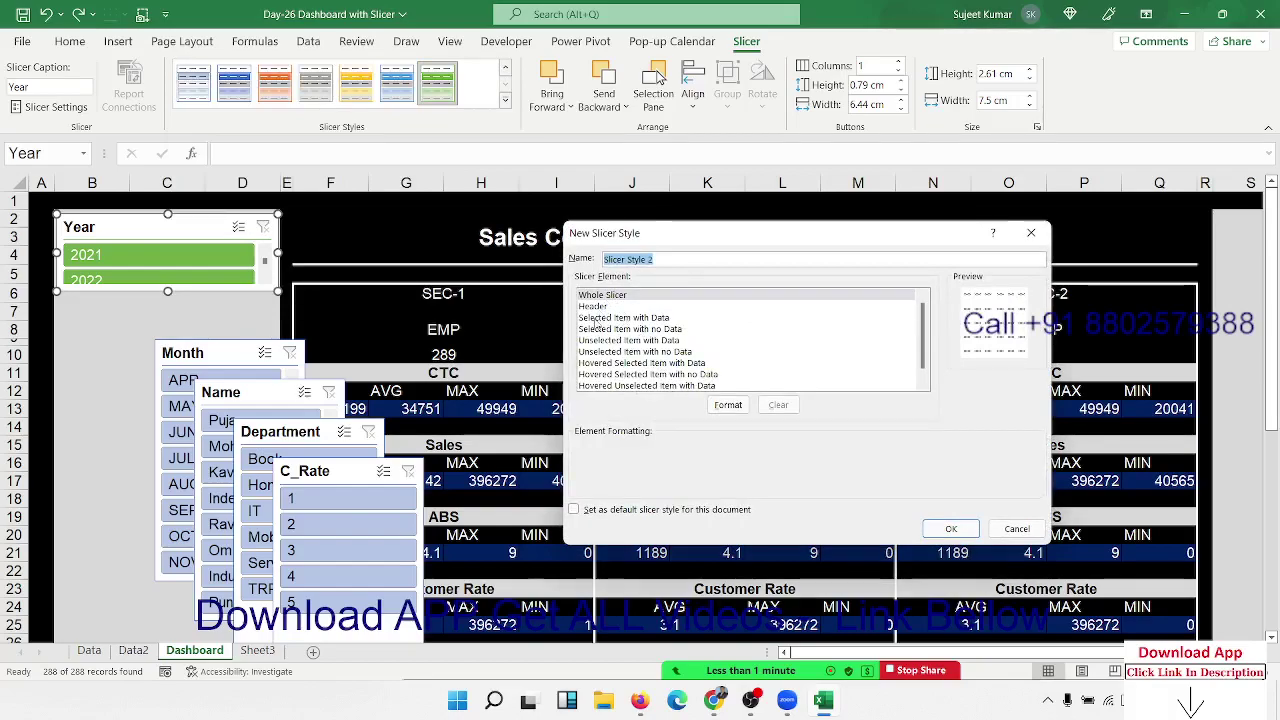
click(594, 307)
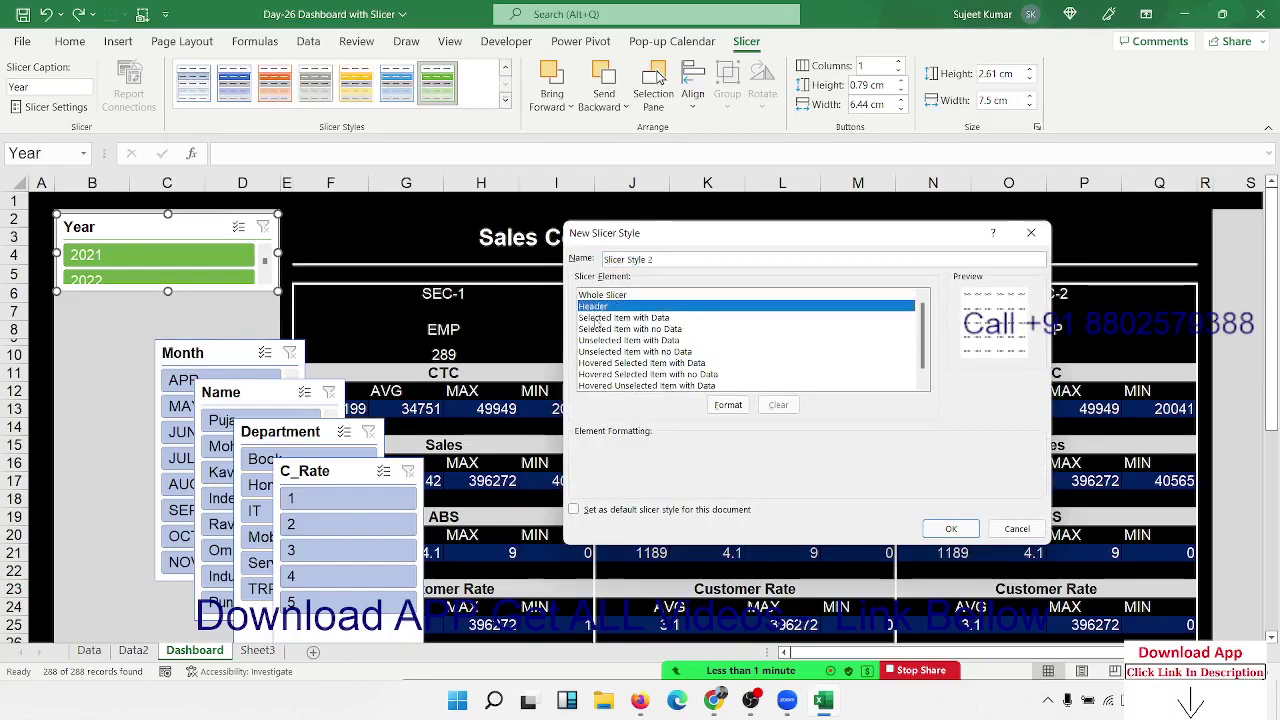
click(595, 318)
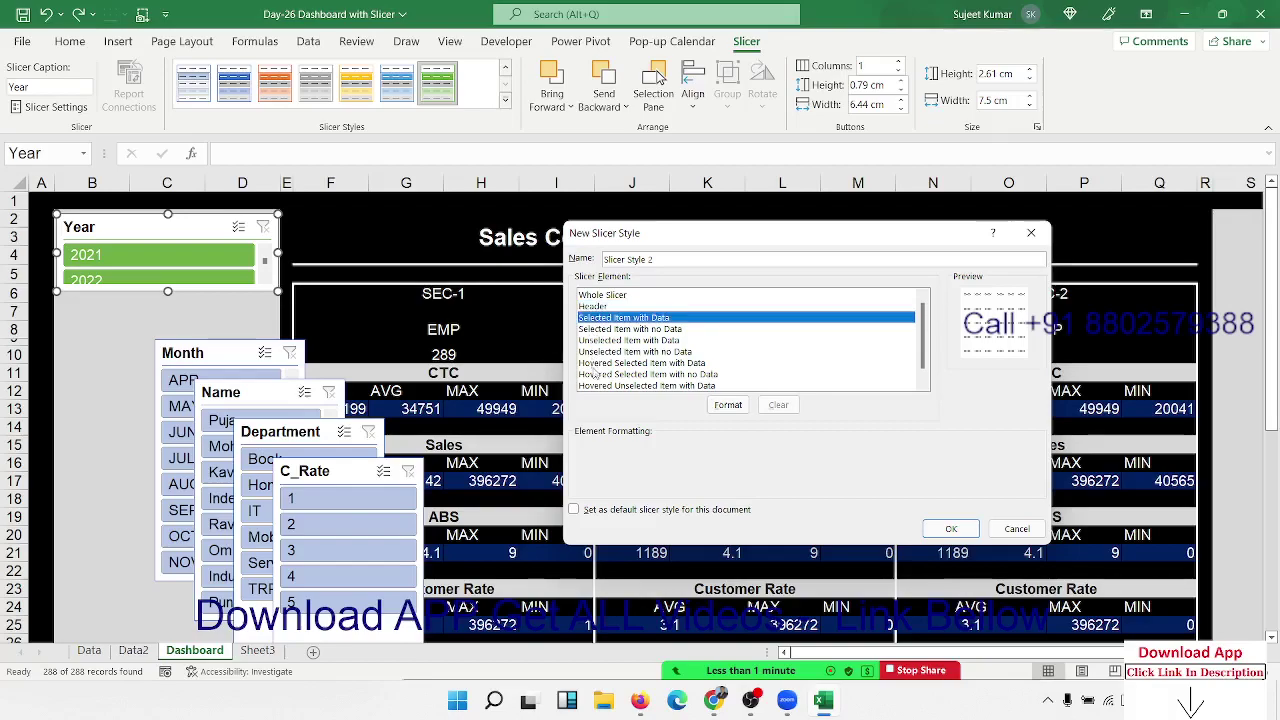
scroll(666, 368, down, 1)
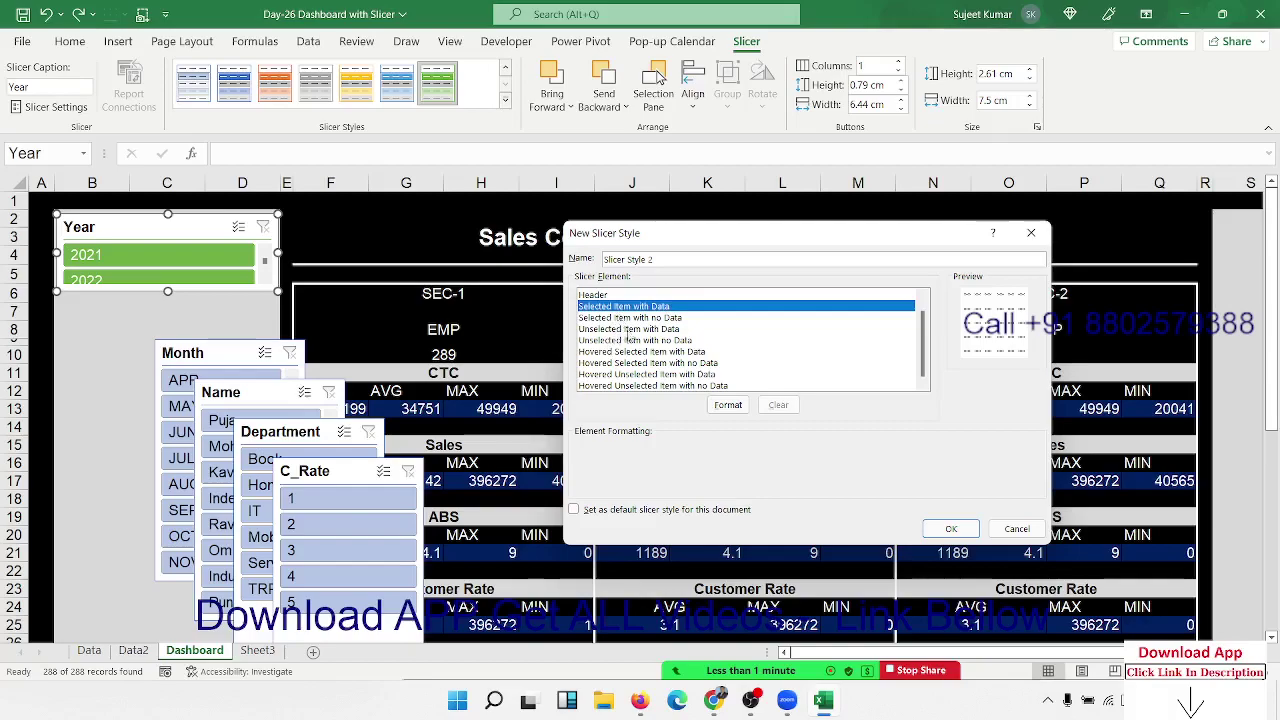
click(728, 405)
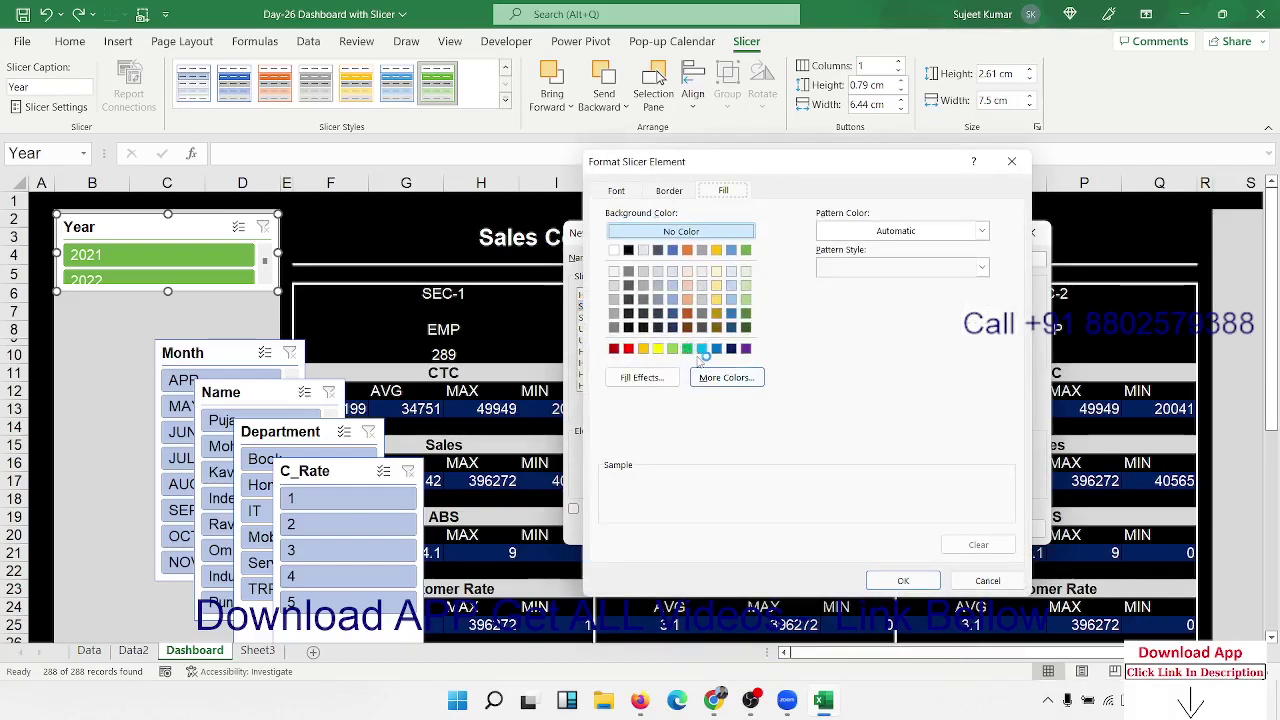
click(730, 349)
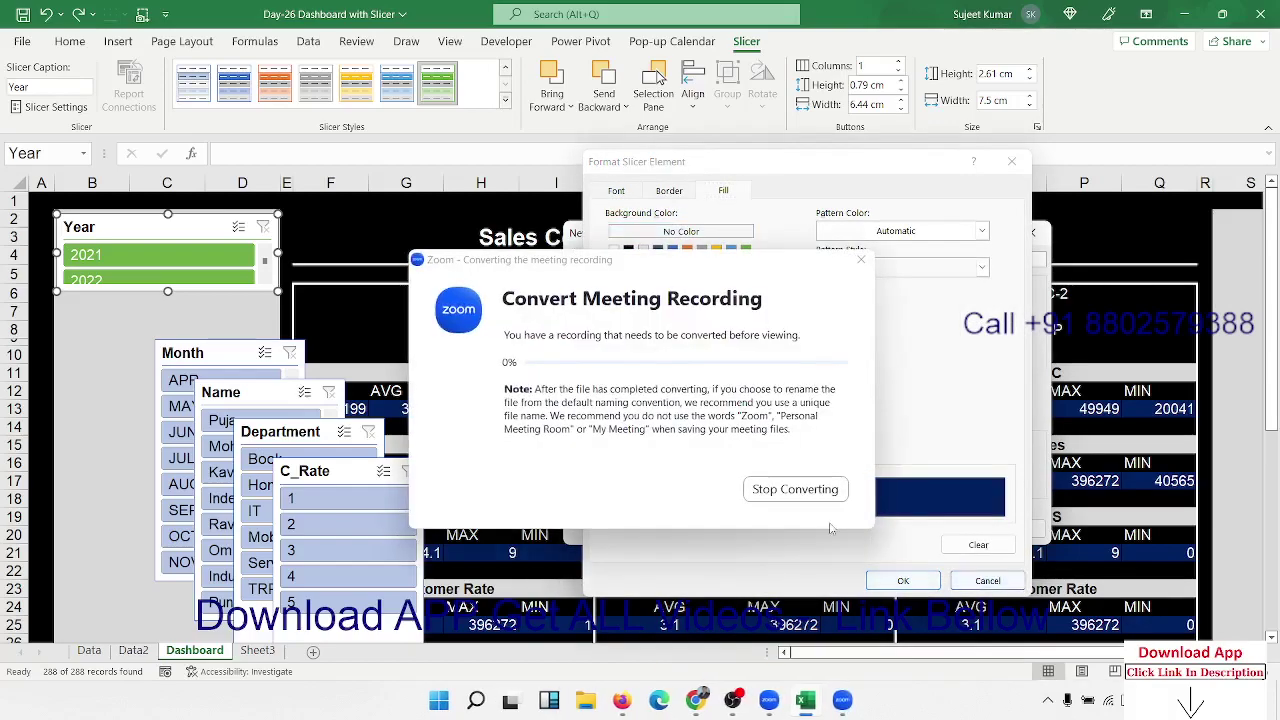
Dismiss Zoom's free-meeting-ended notice and start a new meeting in full screen.
click(825, 489)
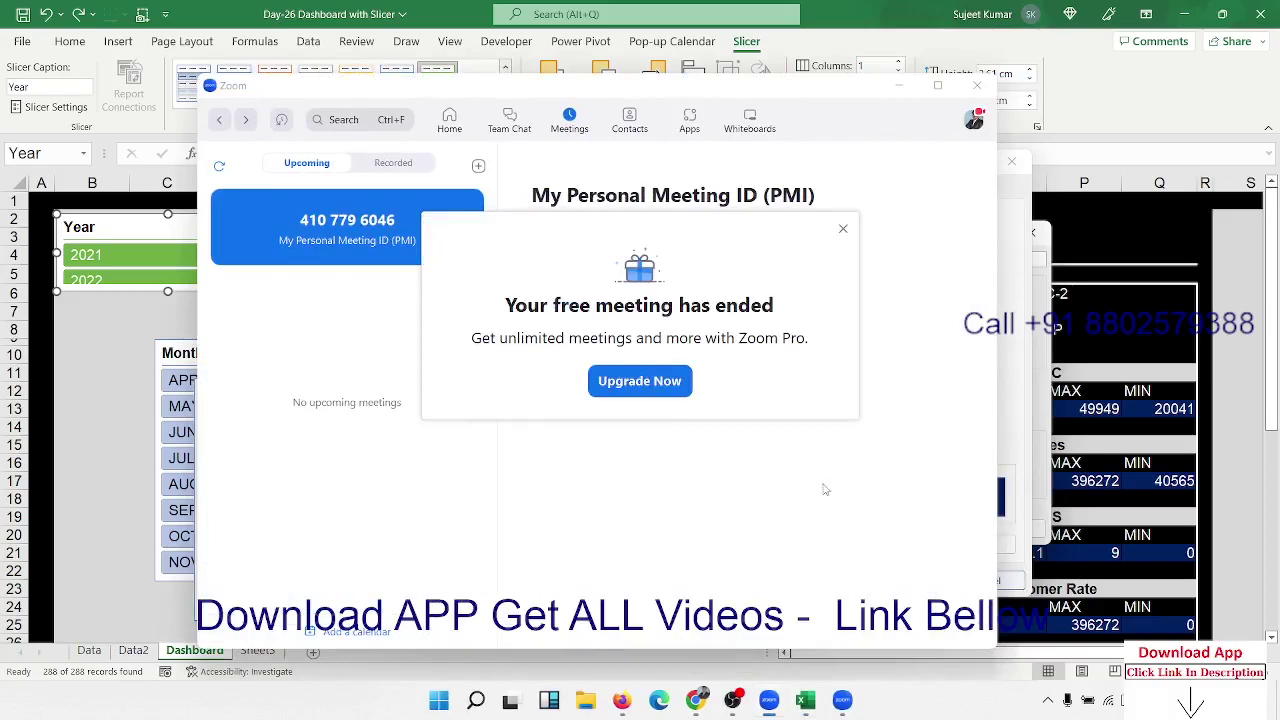
click(843, 229)
click(575, 287)
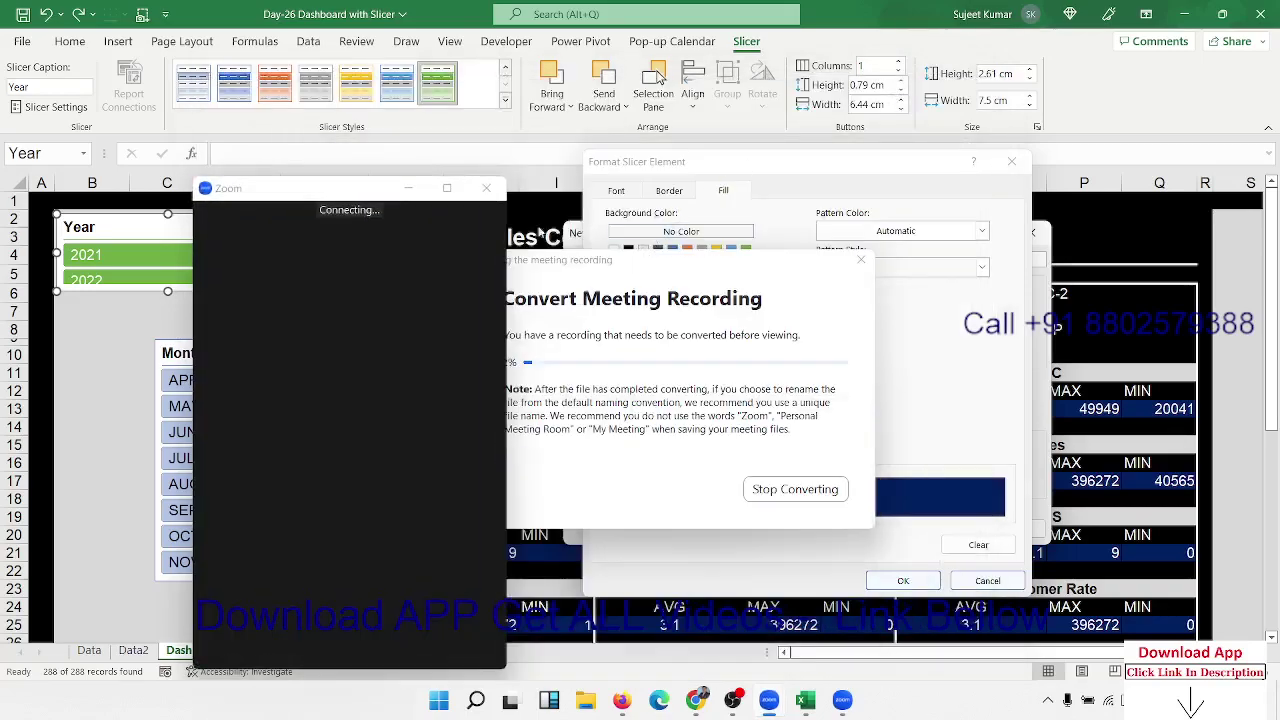
click(447, 189)
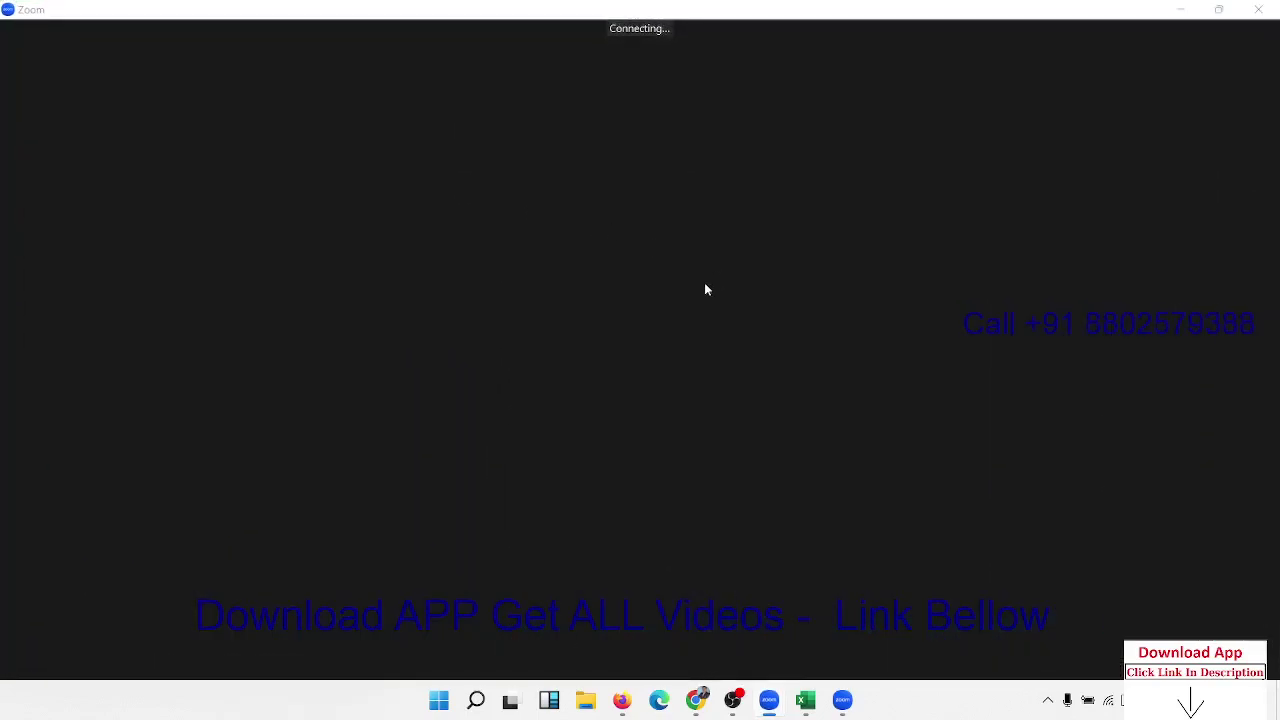
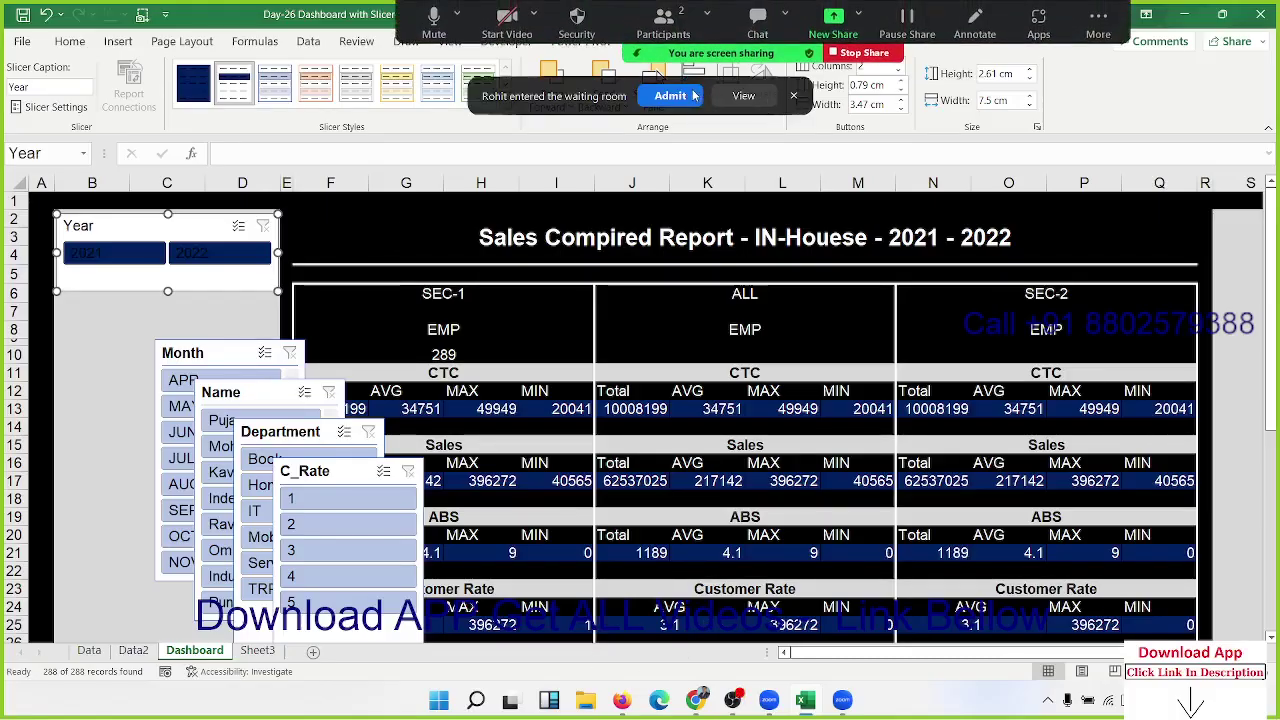
Admit the waiting participant, then move the Month slicer under Year with two columns.
click(693, 95)
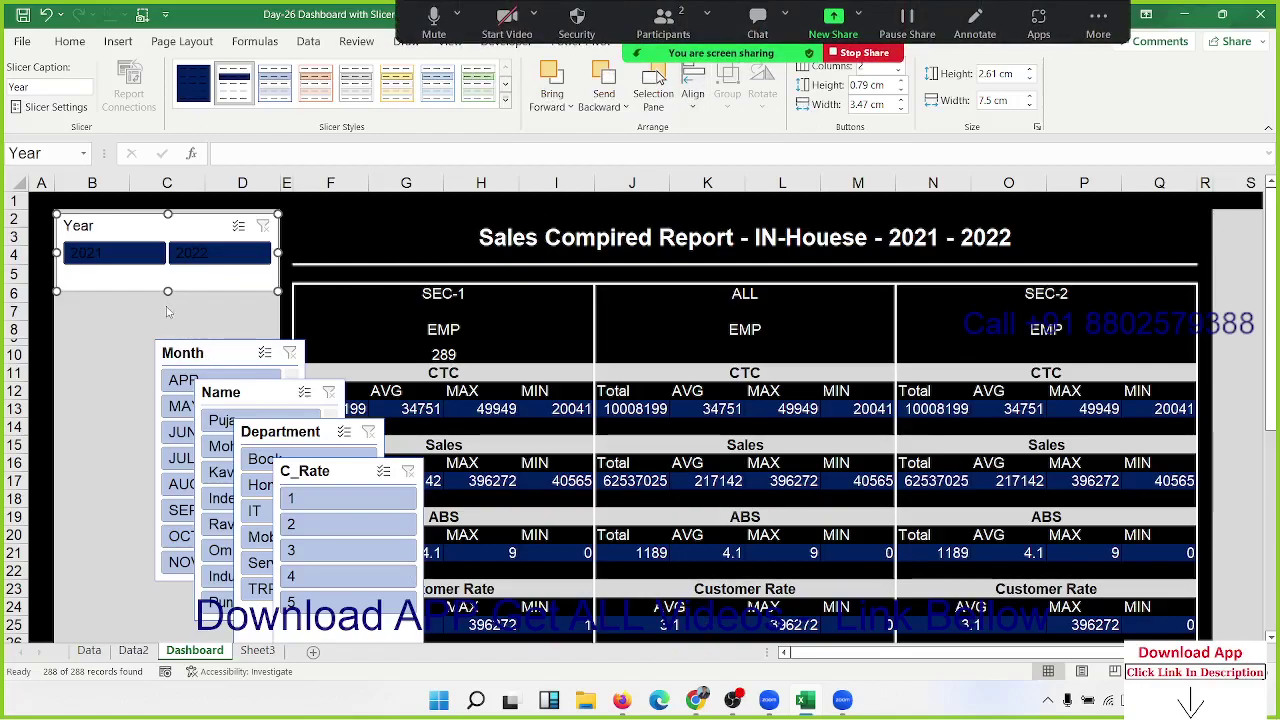
drag(173, 352, 71, 303)
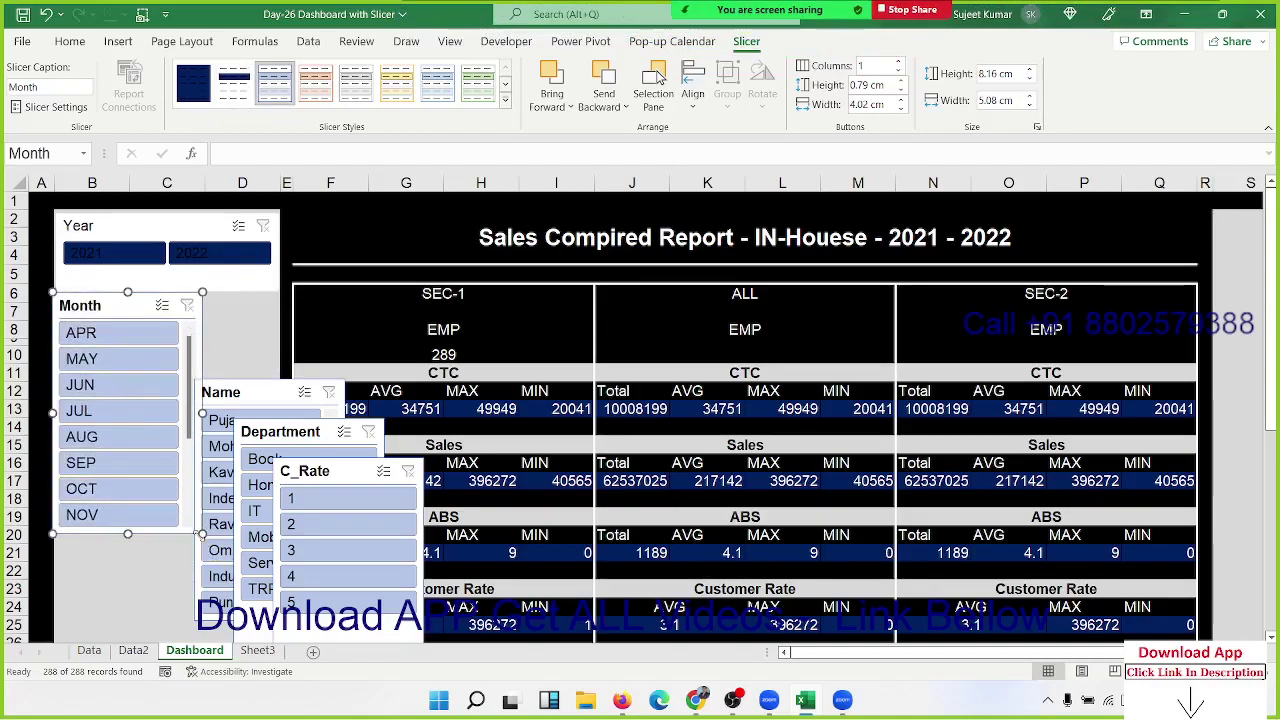
drag(276, 378, 277, 380)
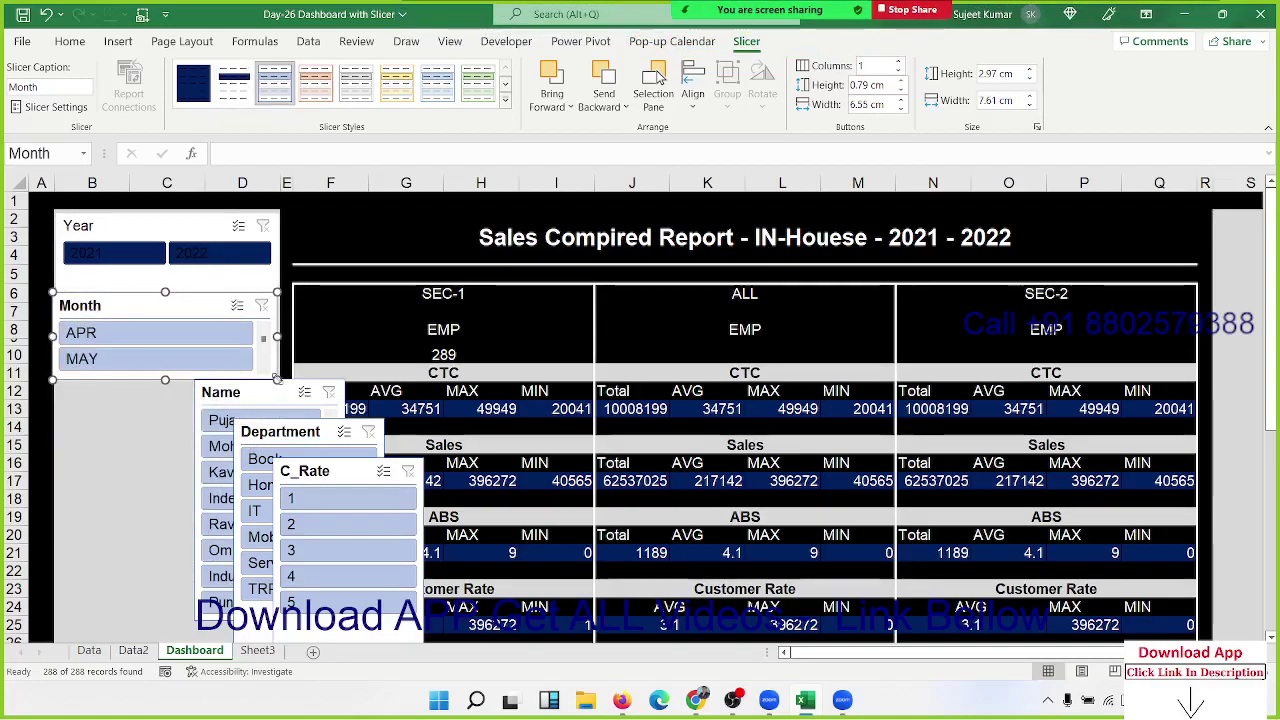
click(900, 62)
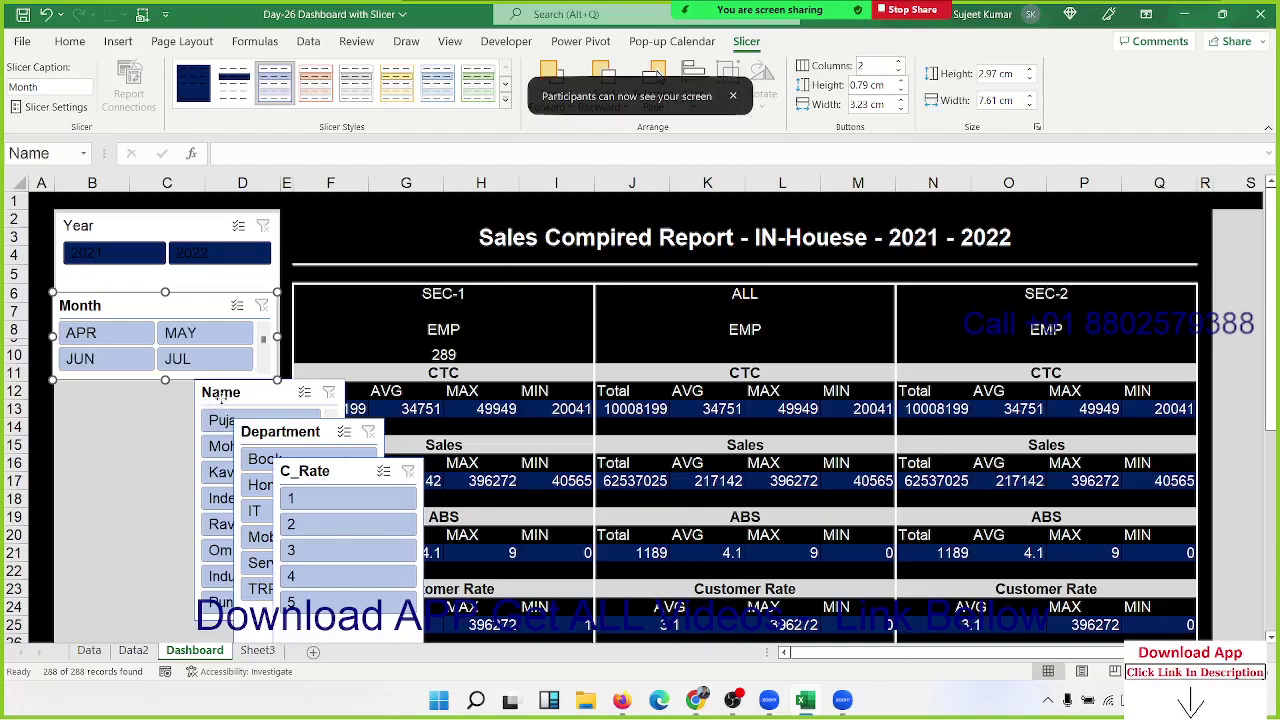
Stretch the Month slicer taller and move the Name, Department and C_Rate slicers aside.
drag(222, 398, 131, 495)
click(155, 378)
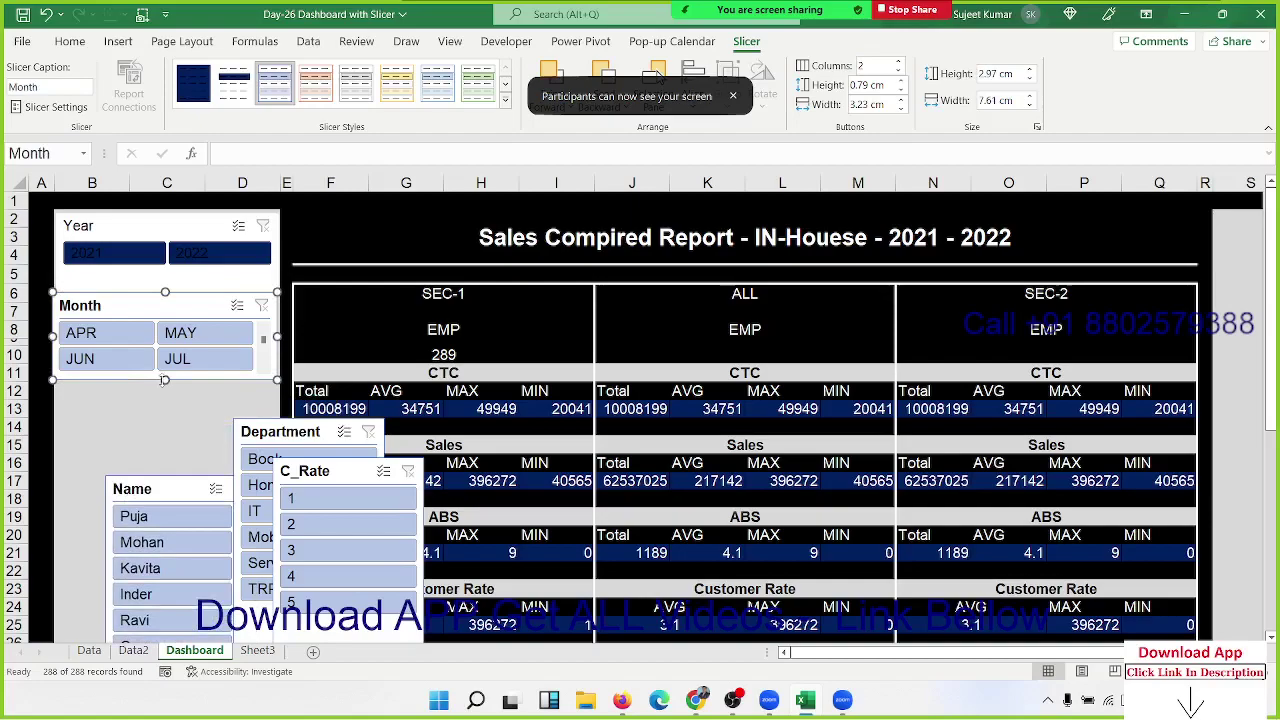
drag(164, 380, 165, 467)
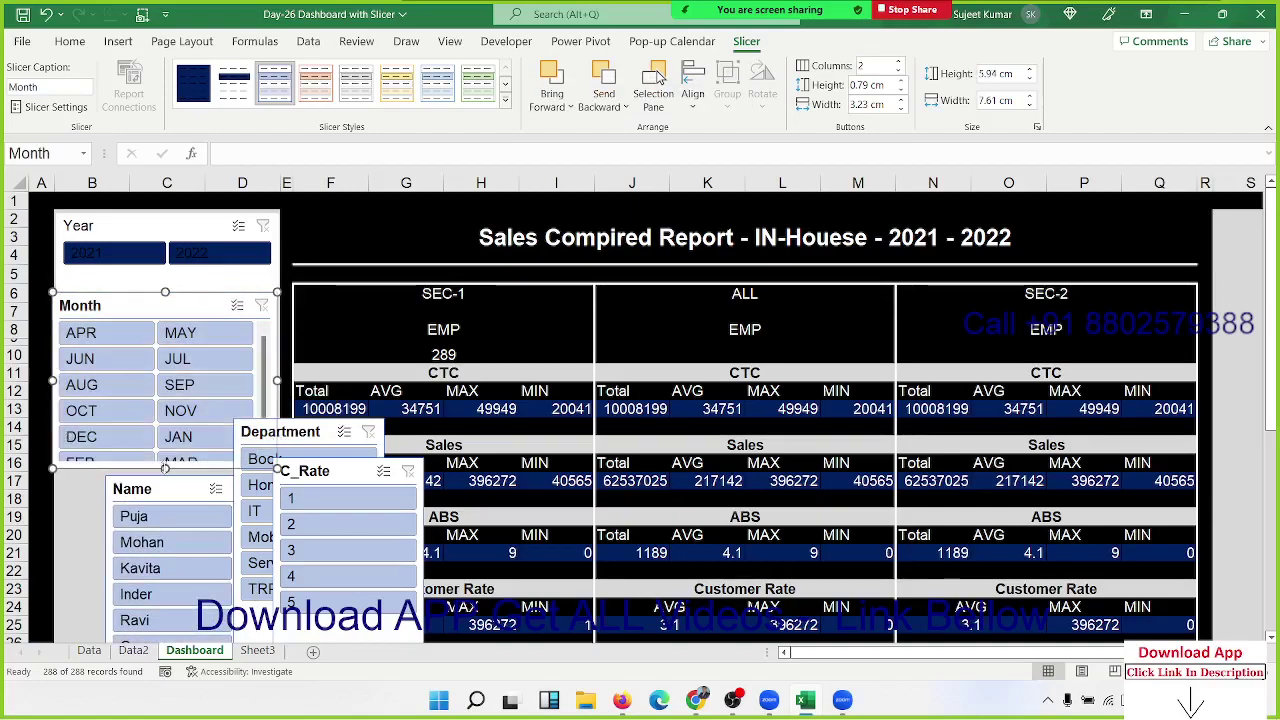
drag(160, 306, 160, 309)
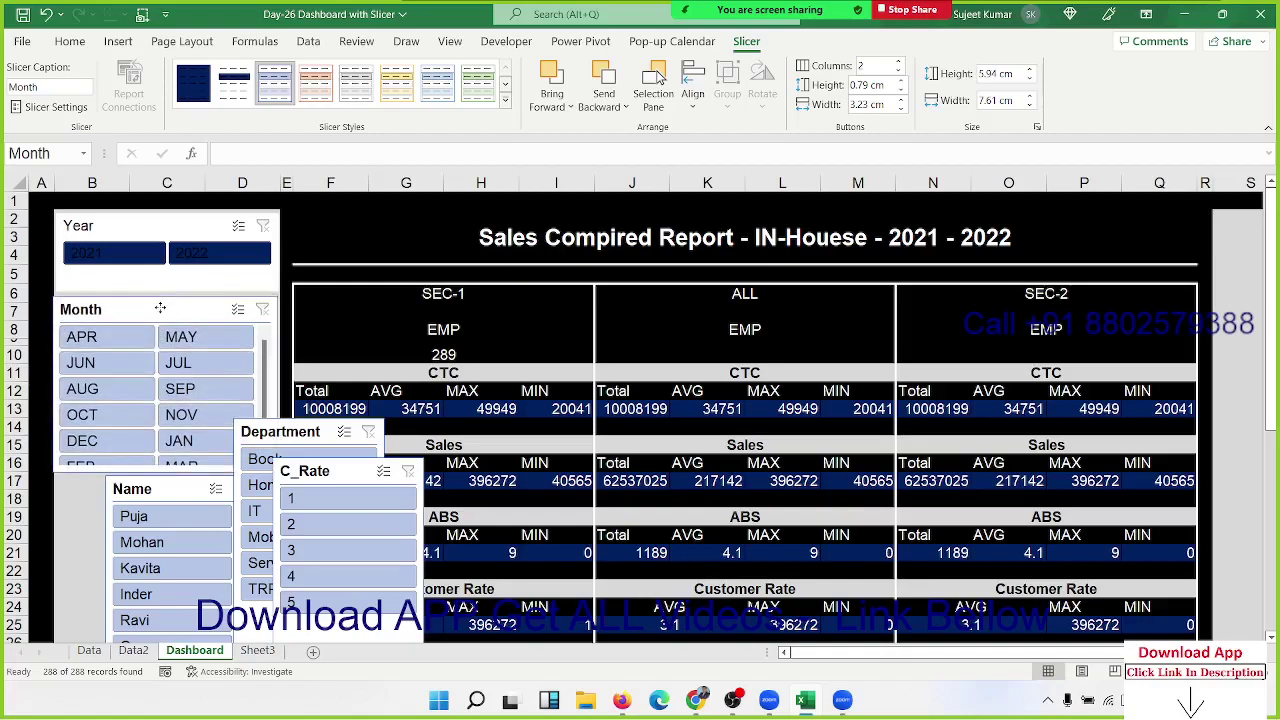
drag(294, 431, 761, 405)
drag(373, 475, 813, 433)
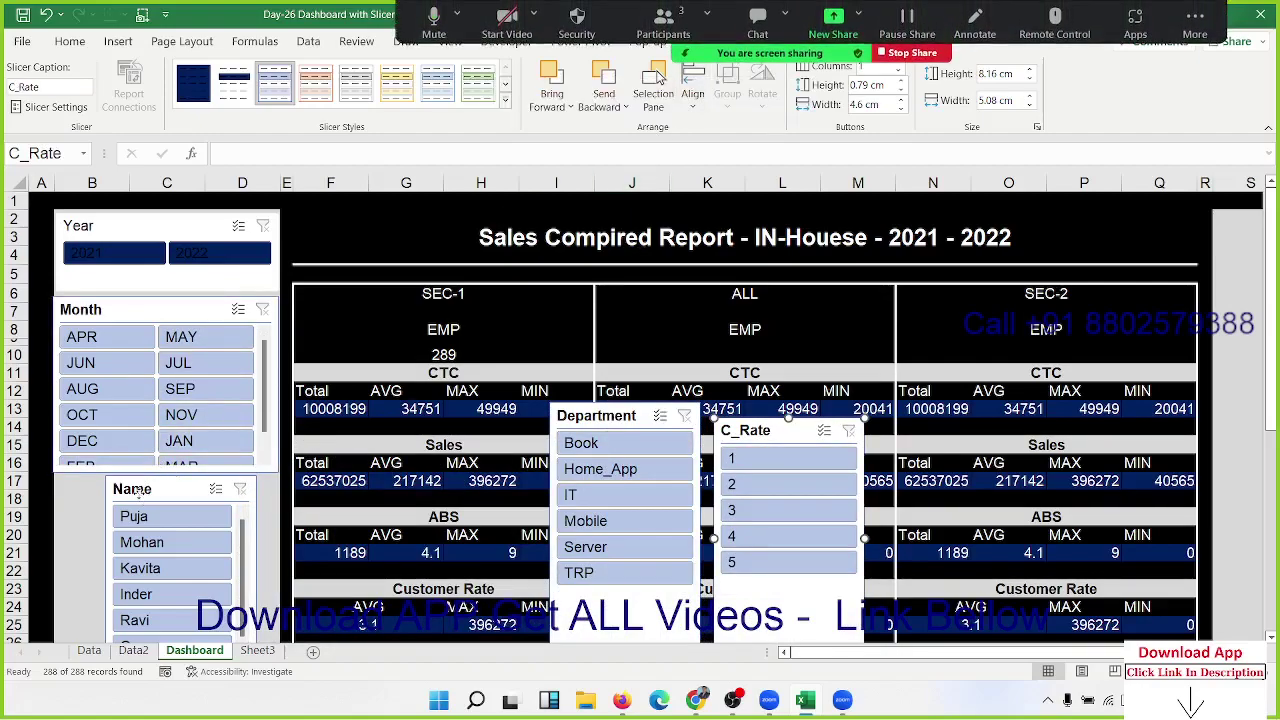
Place the Name slicer under Month, widen it, use two columns, and shorten it to 2.31 cm.
drag(138, 491, 93, 497)
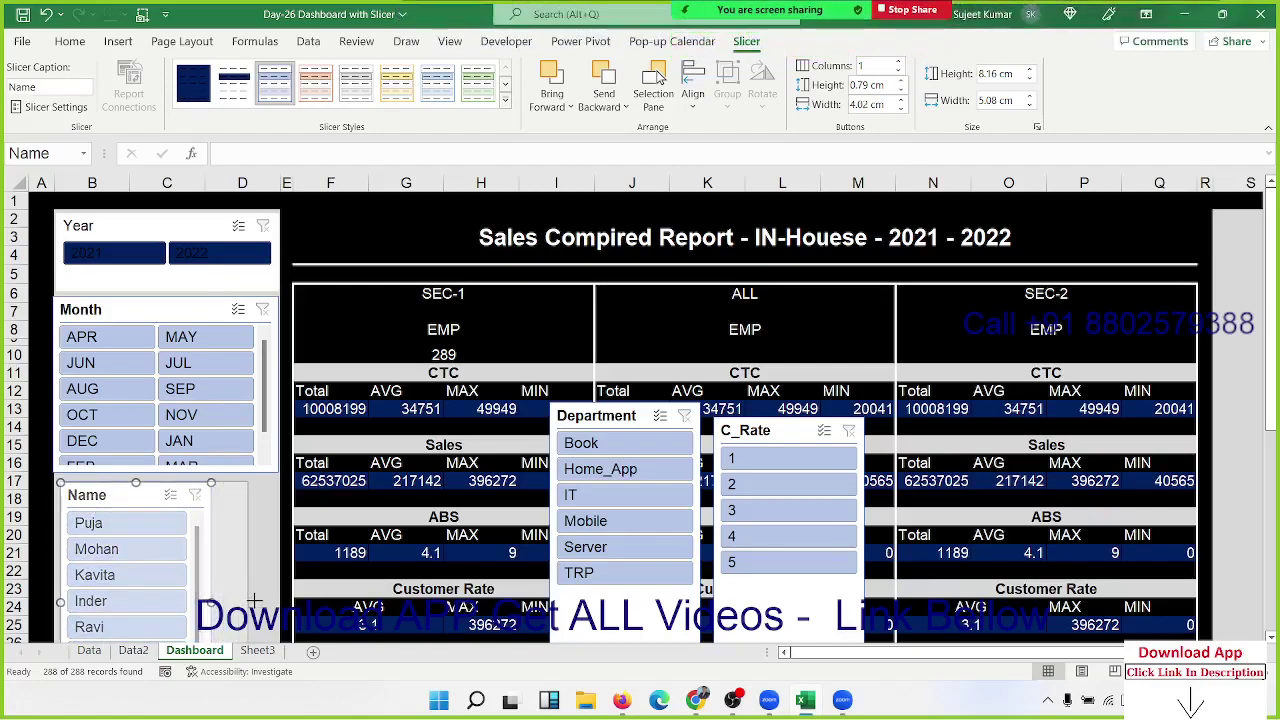
drag(255, 601, 277, 601)
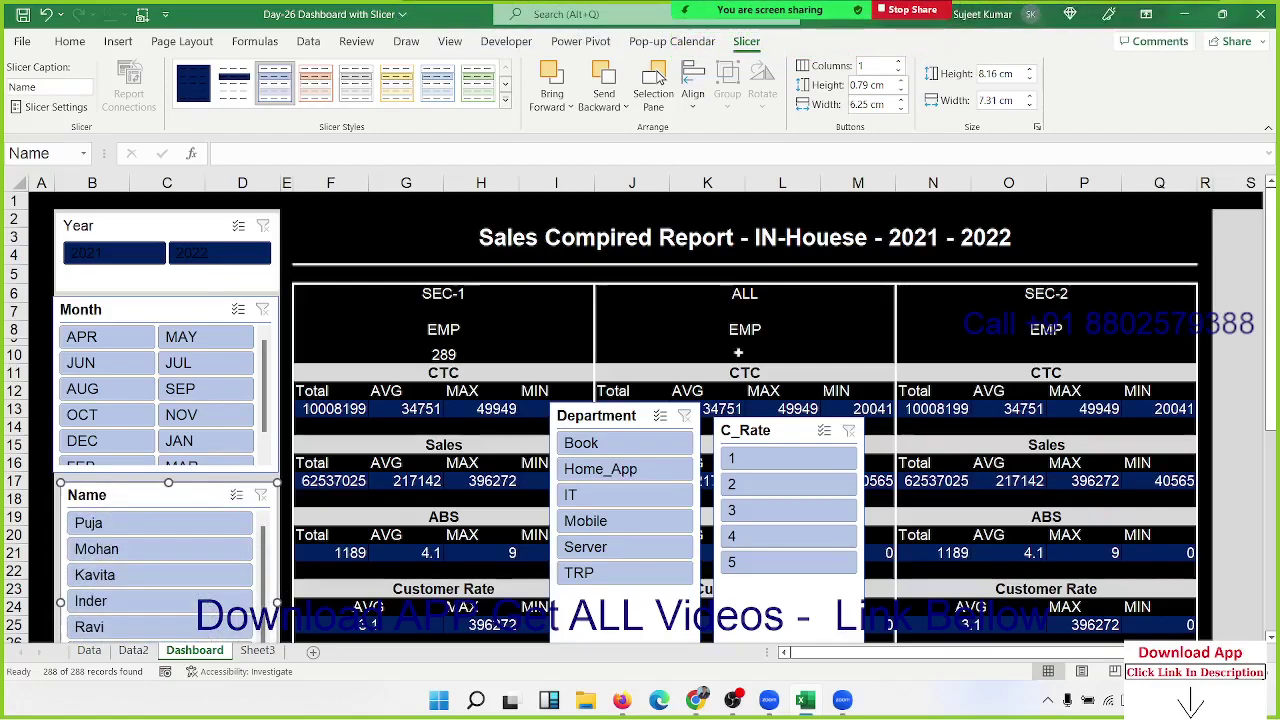
click(898, 61)
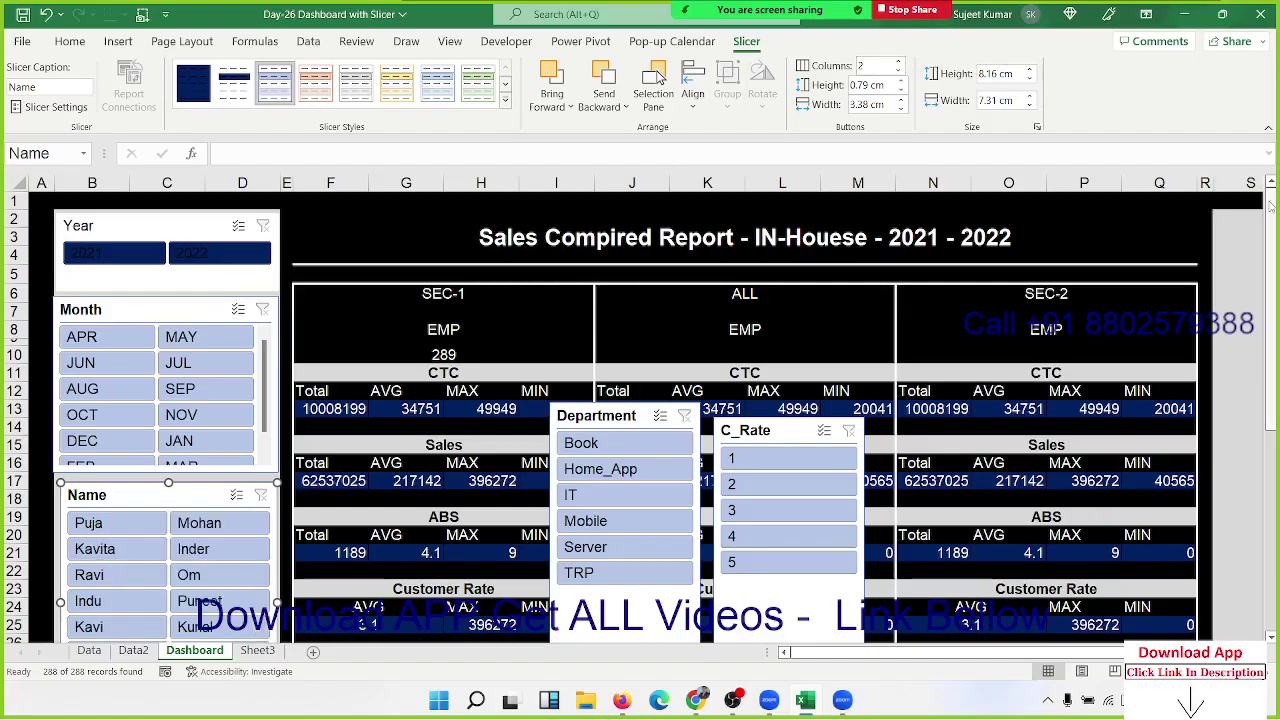
drag(1271, 205, 1265, 378)
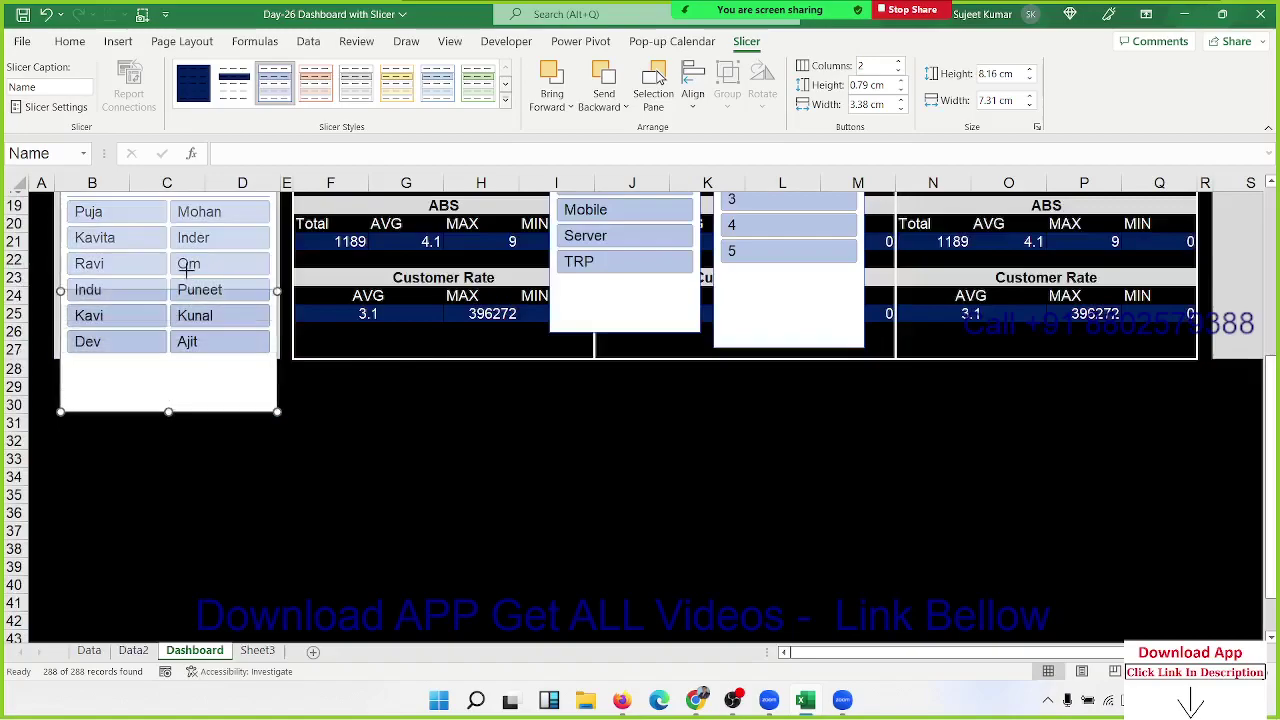
drag(168, 411, 238, 291)
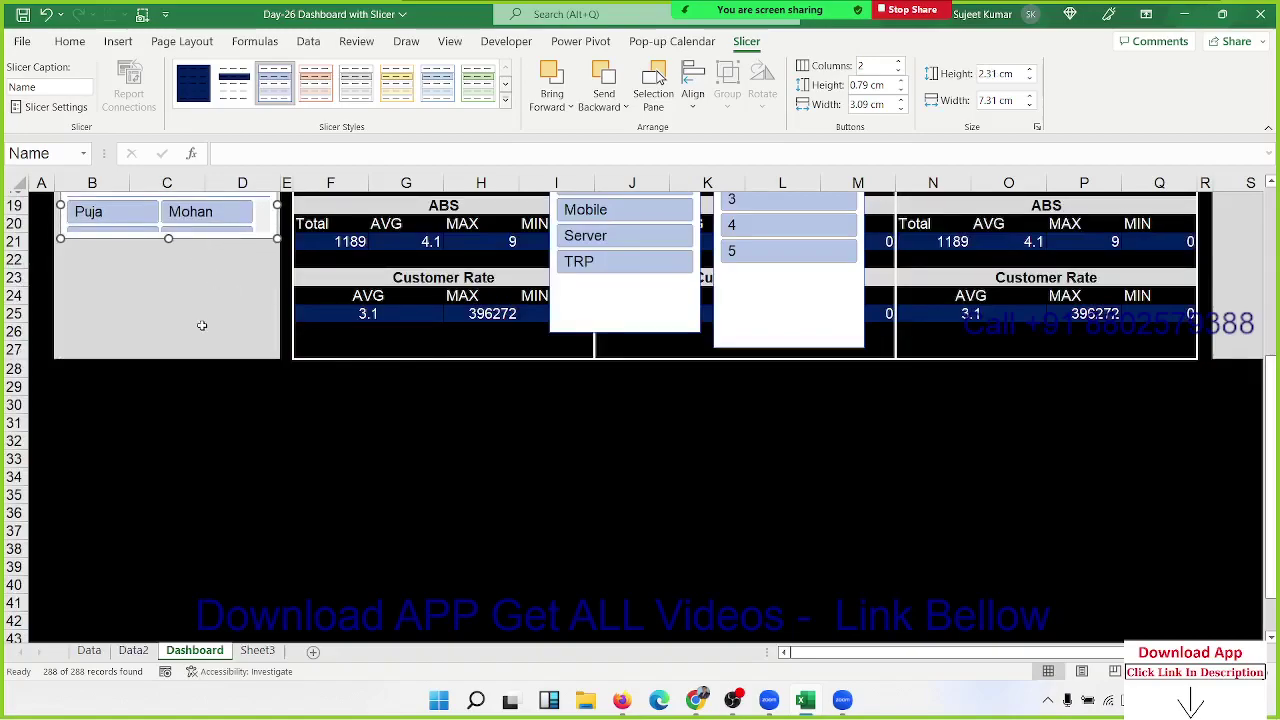
click(202, 325)
scroll(150, 450, up, 6)
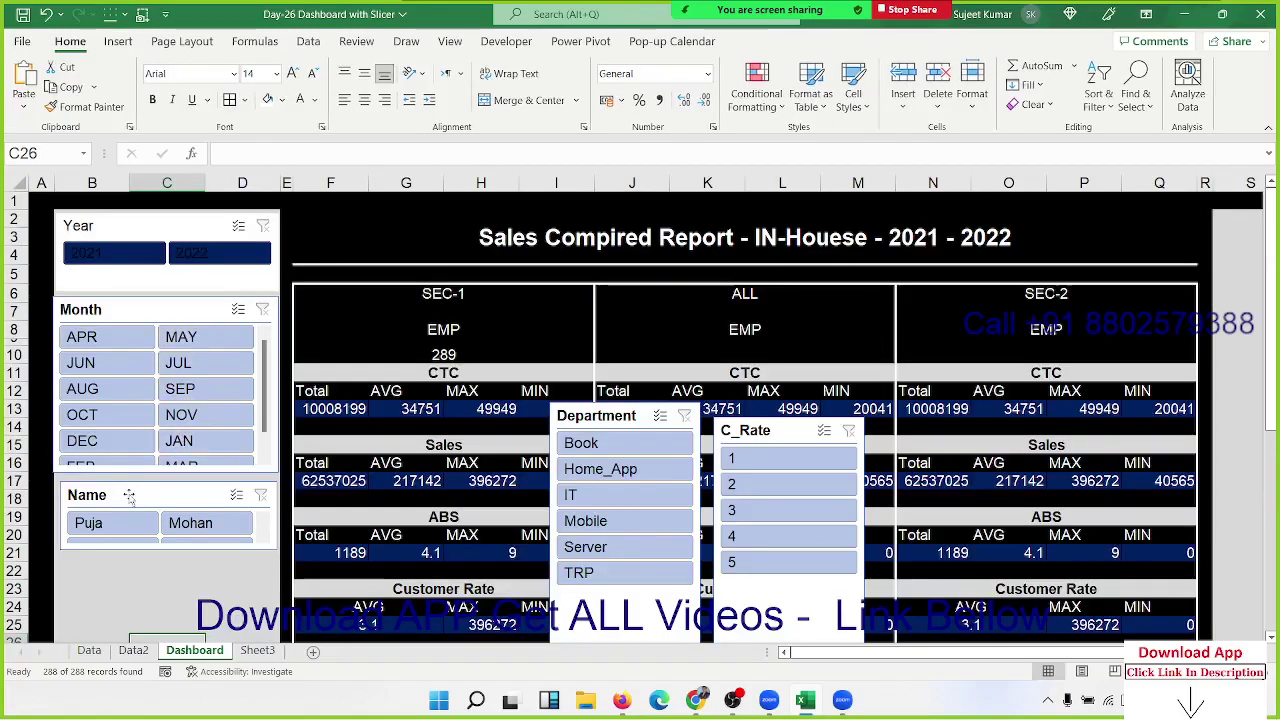
Move the Name slicer over SEC-1 and place Department under Month, widened, in two columns.
mouse_move(129, 496)
mouse_down()
mouse_move(366, 308)
mouse_move(386, 271)
mouse_up()
mouse_move(624, 416)
mouse_down()
mouse_move(455, 454)
mouse_move(137, 492)
mouse_up()
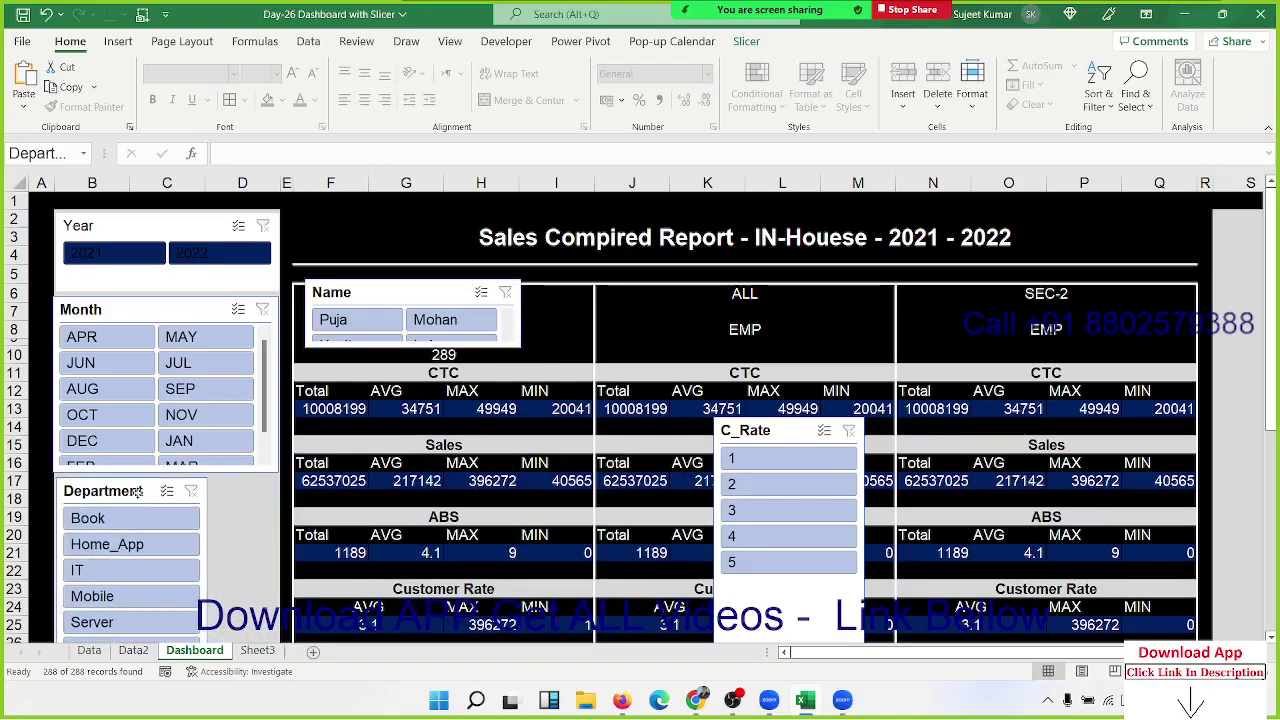
drag(137, 492, 137, 490)
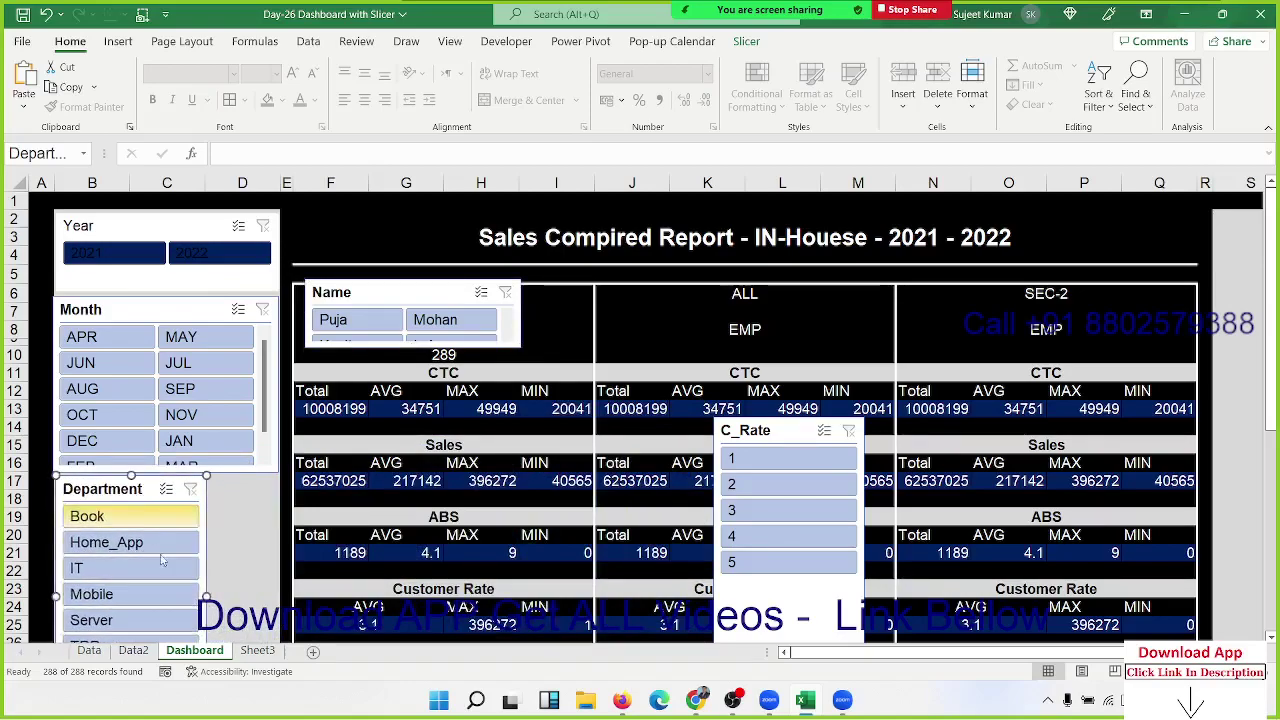
drag(207, 597, 272, 596)
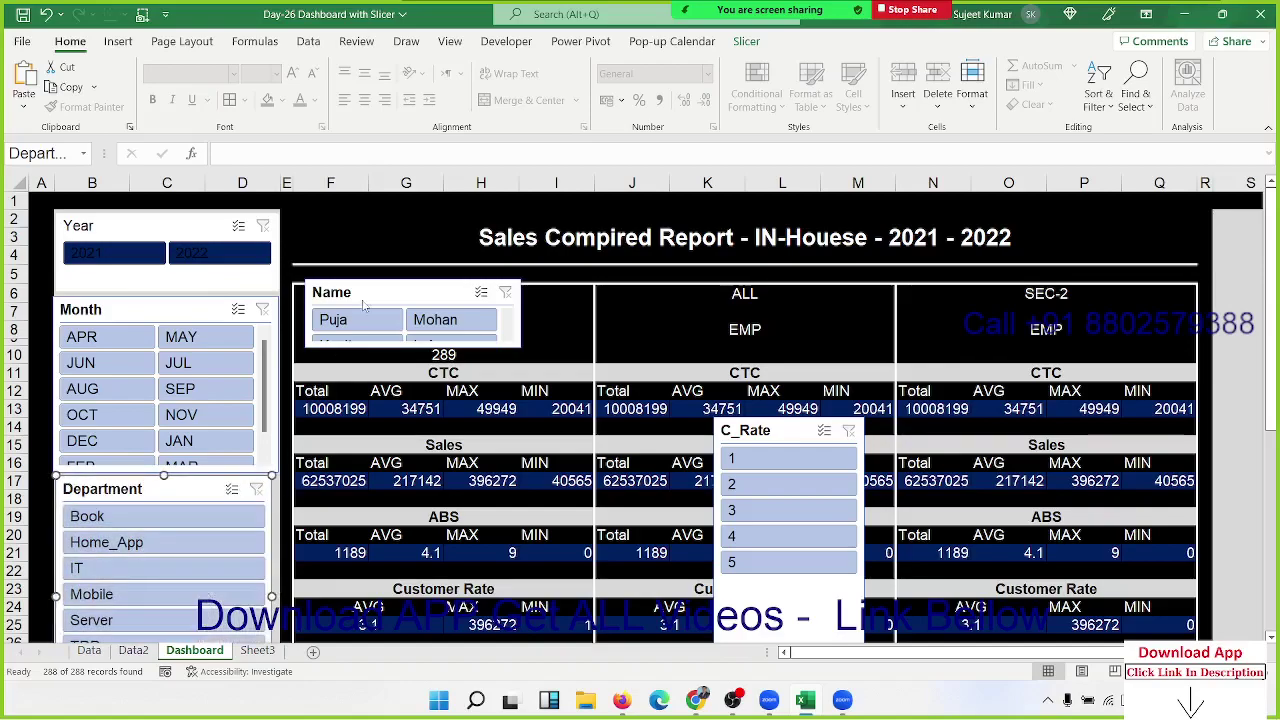
click(748, 43)
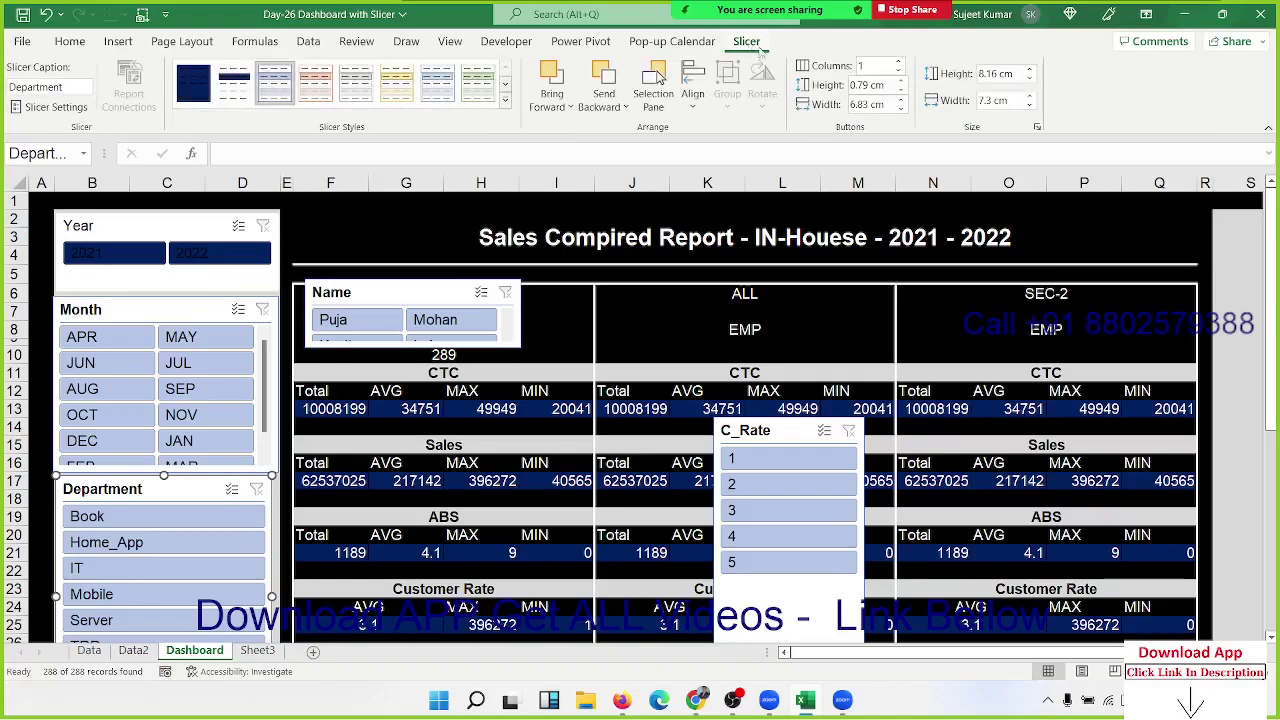
key(Return)
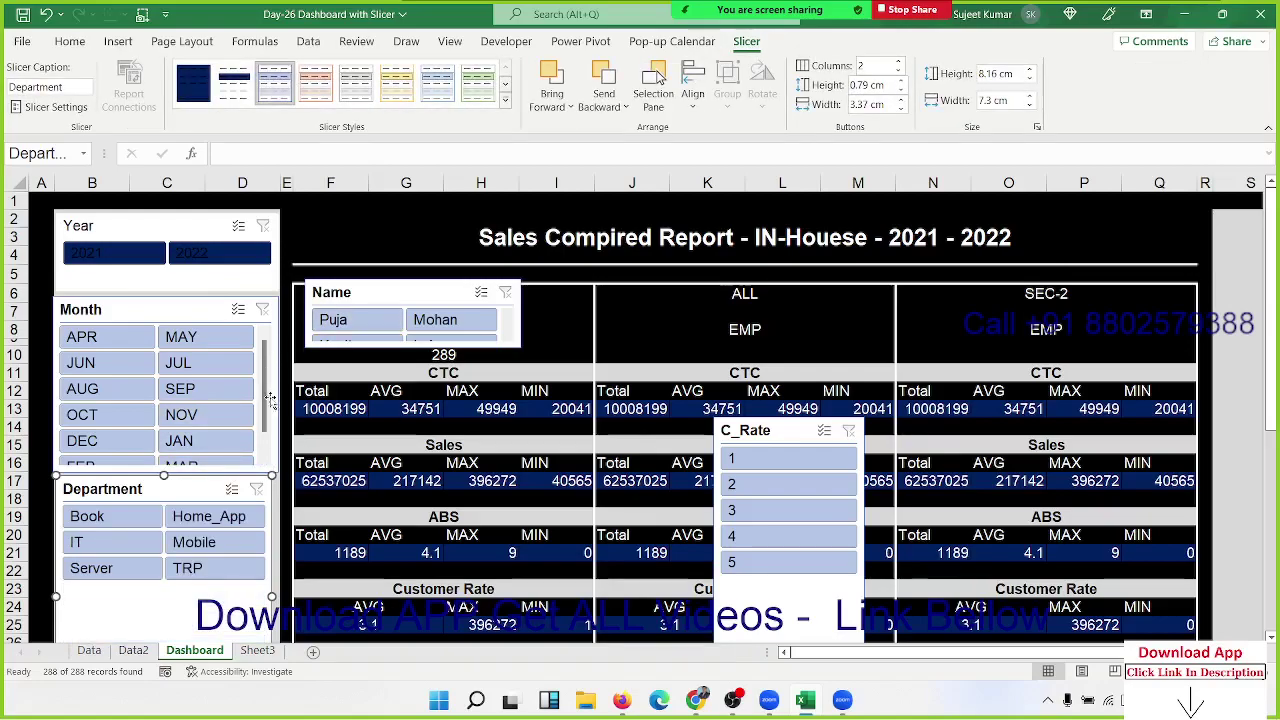
Shorten the Department slicer to fit its six buttons and settle its position.
drag(1274, 400, 1274, 410)
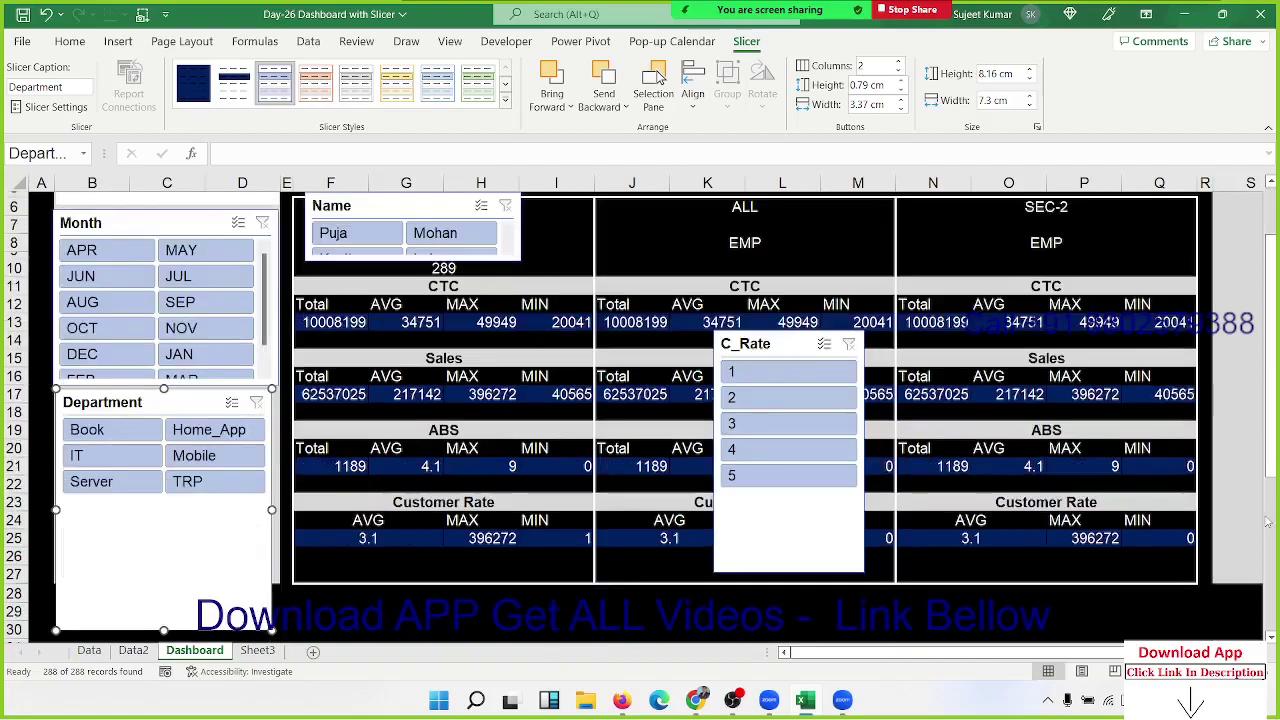
drag(1274, 459, 1274, 526)
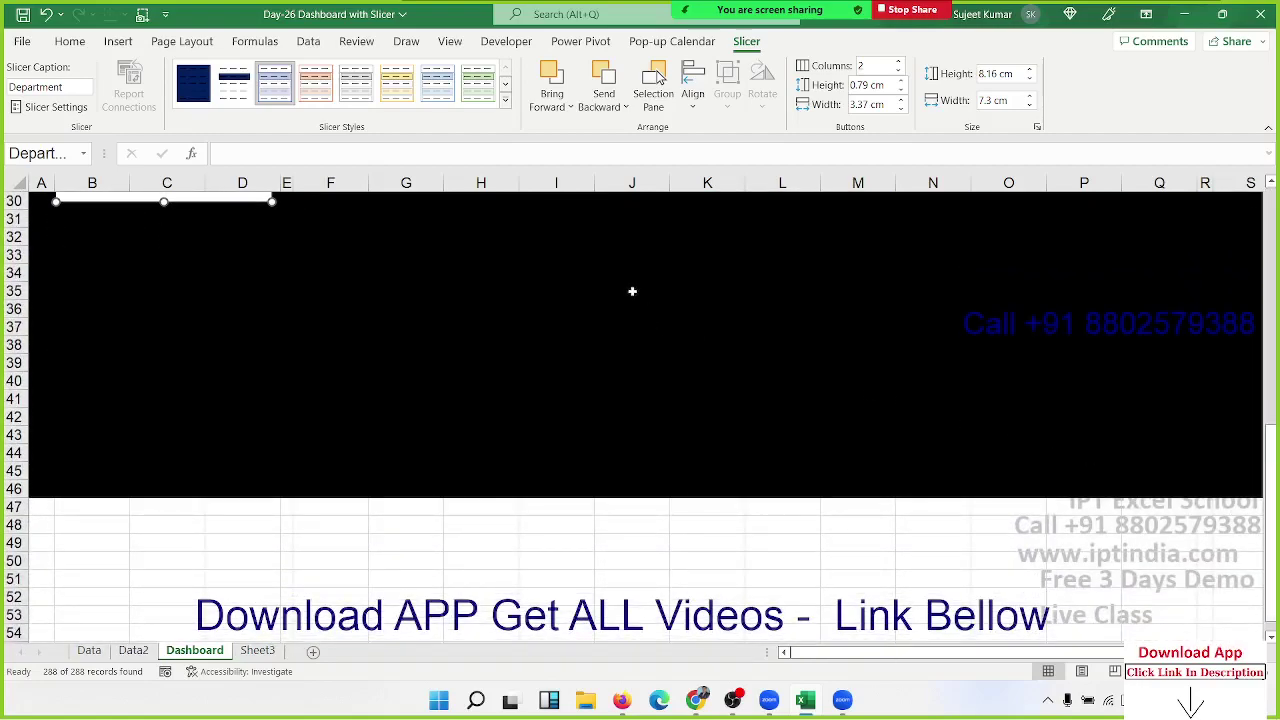
click(700, 330)
scroll(445, 340, up, 7)
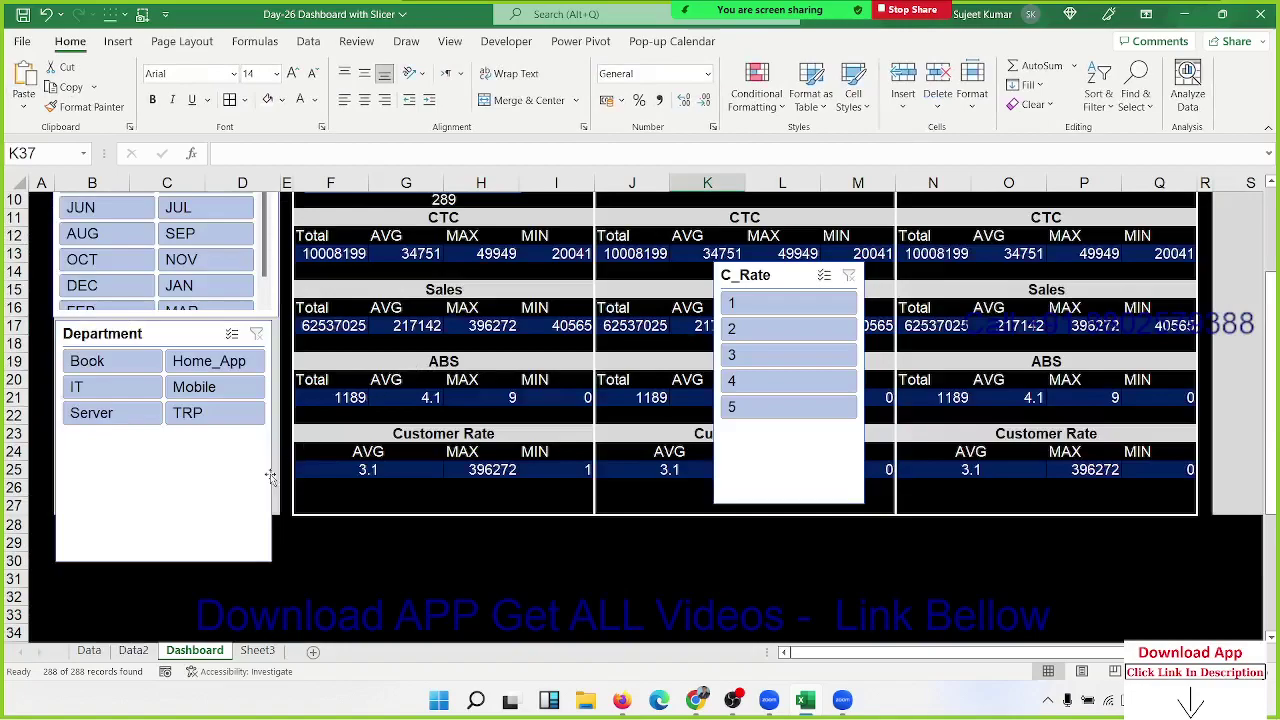
click(207, 532)
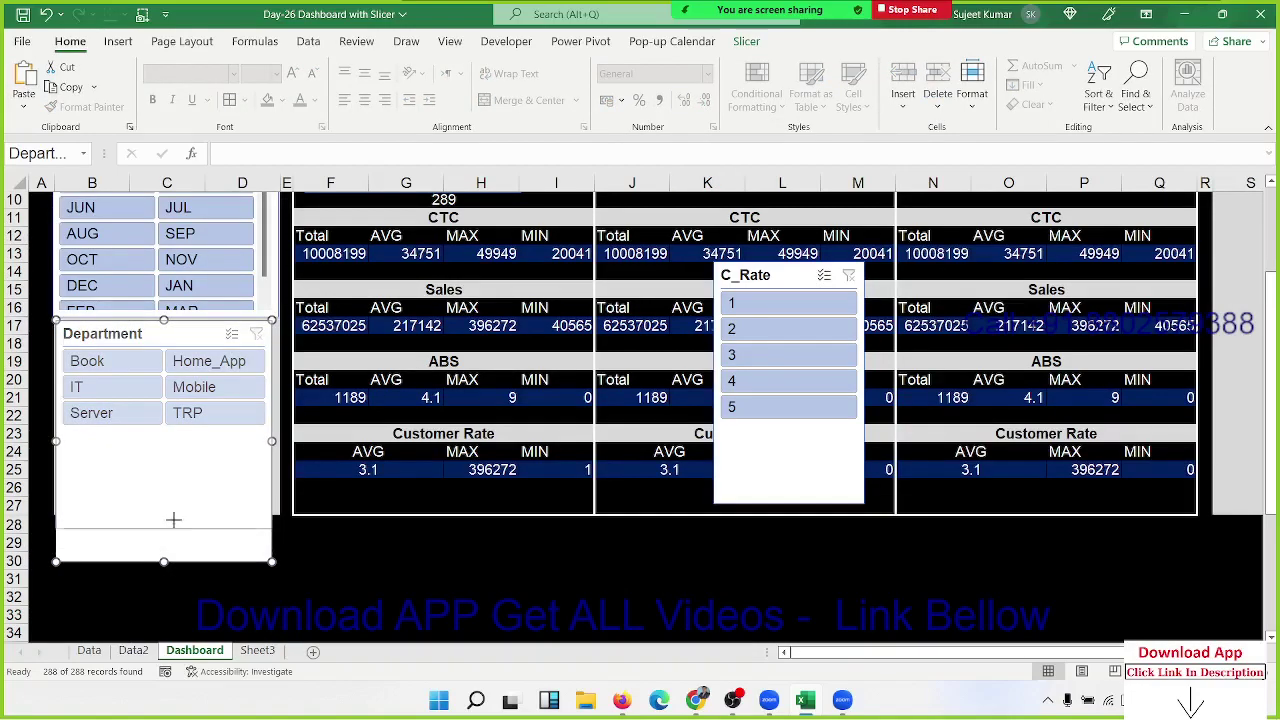
drag(165, 563, 184, 437)
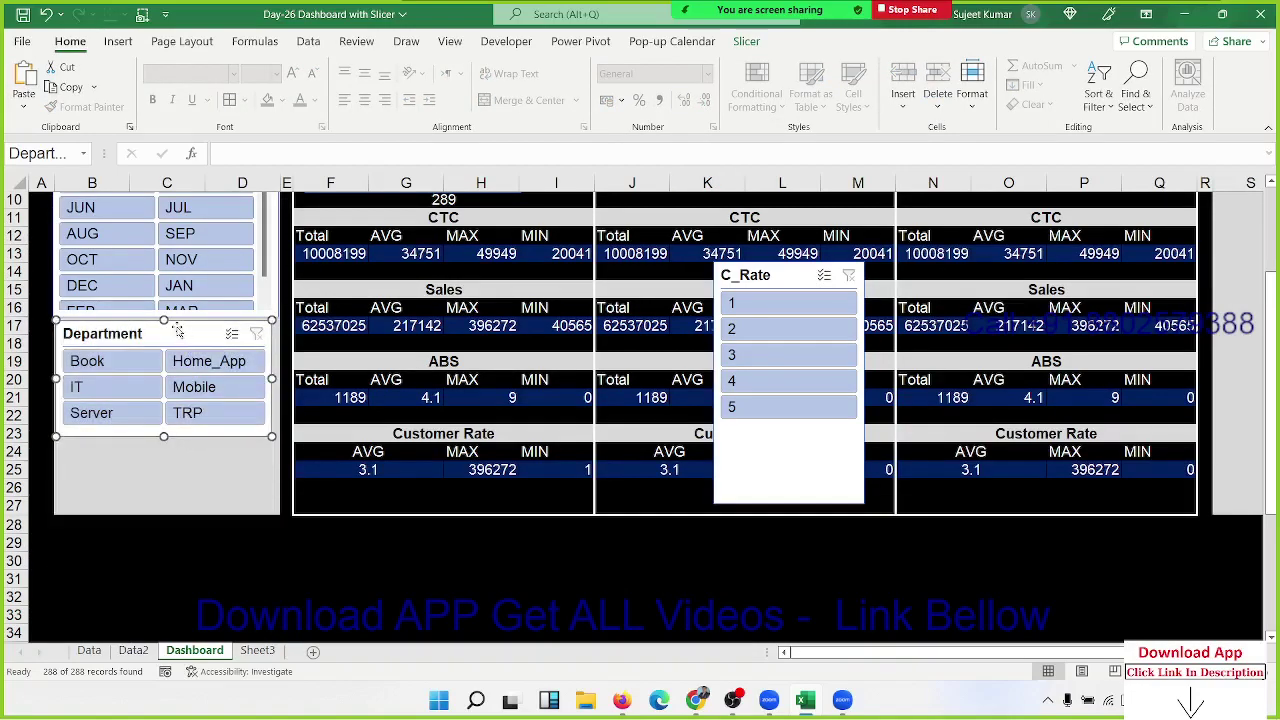
drag(176, 331, 175, 331)
Move the C_Rate slicer under Department, match its width, and lay ratings out in four columns.
click(752, 275)
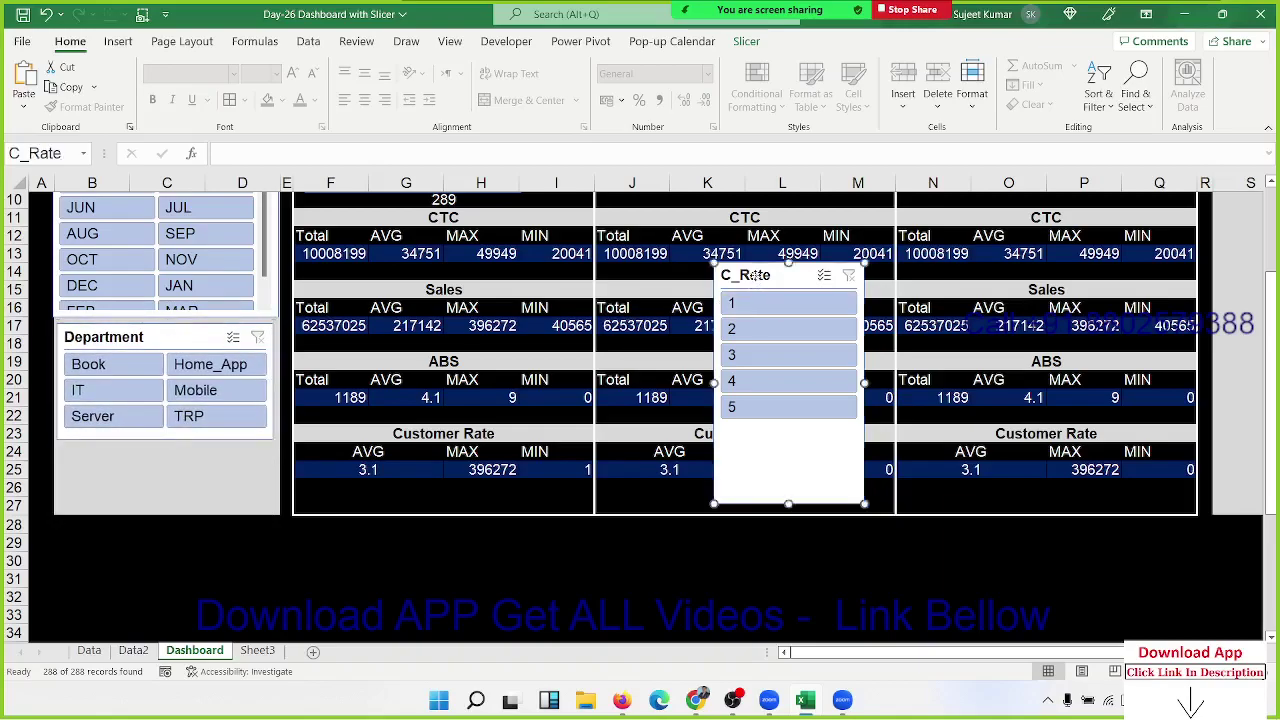
drag(752, 275, 100, 454)
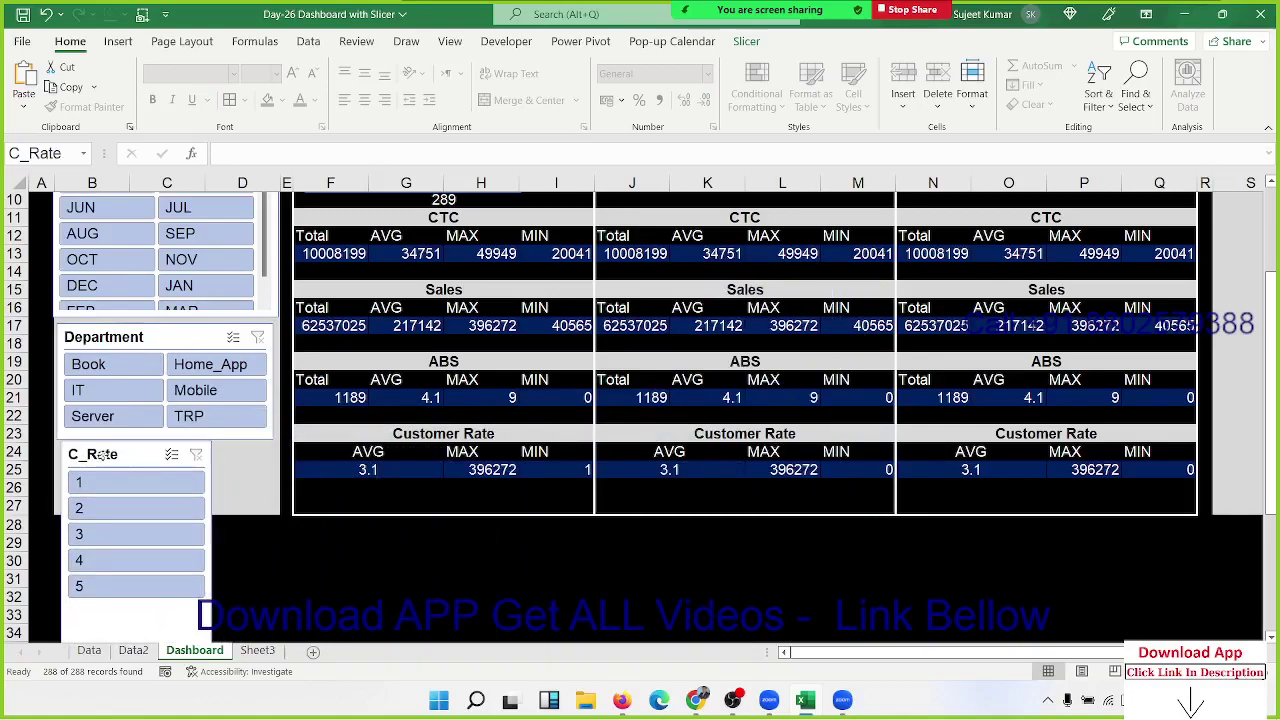
click(752, 45)
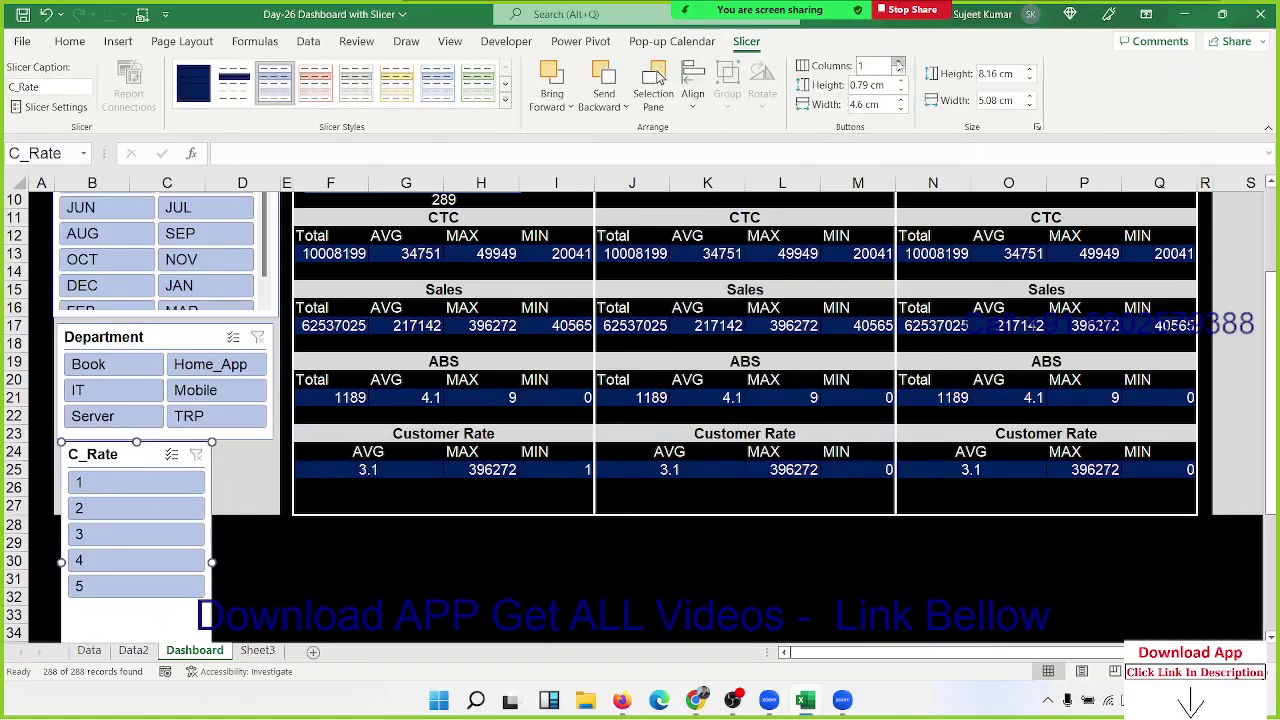
key(Up)
key(Up)
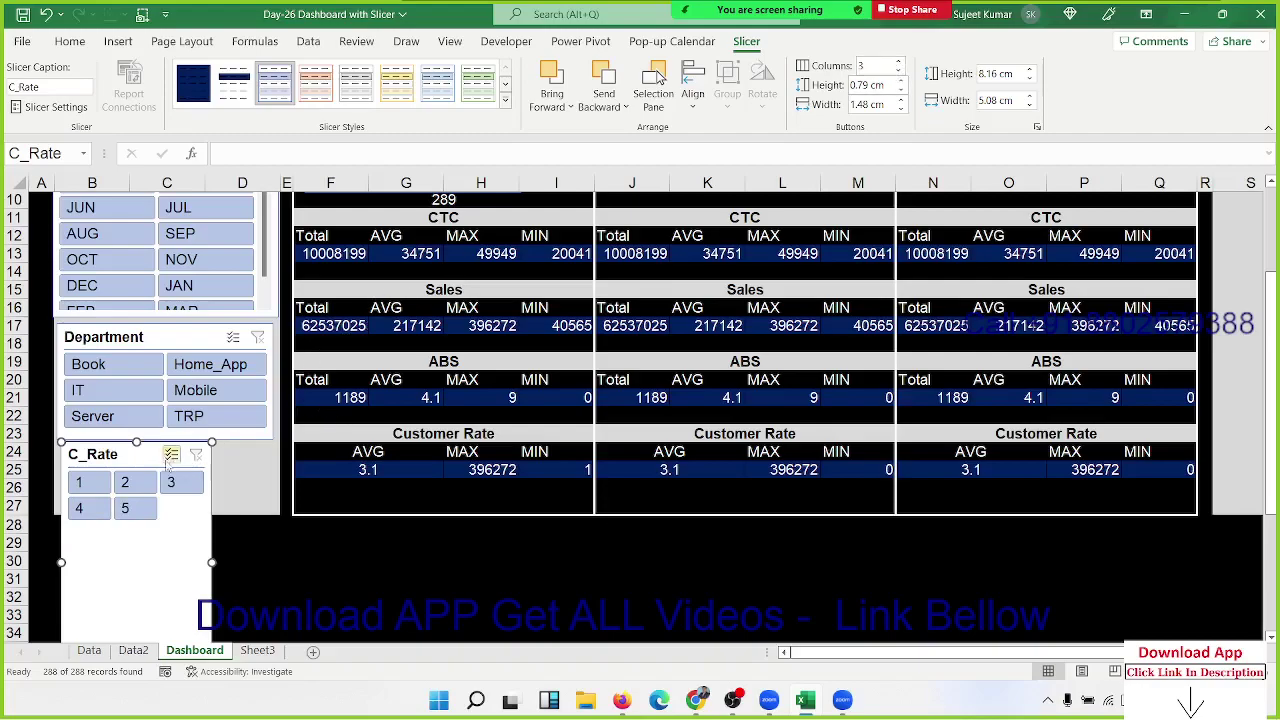
drag(214, 563, 277, 563)
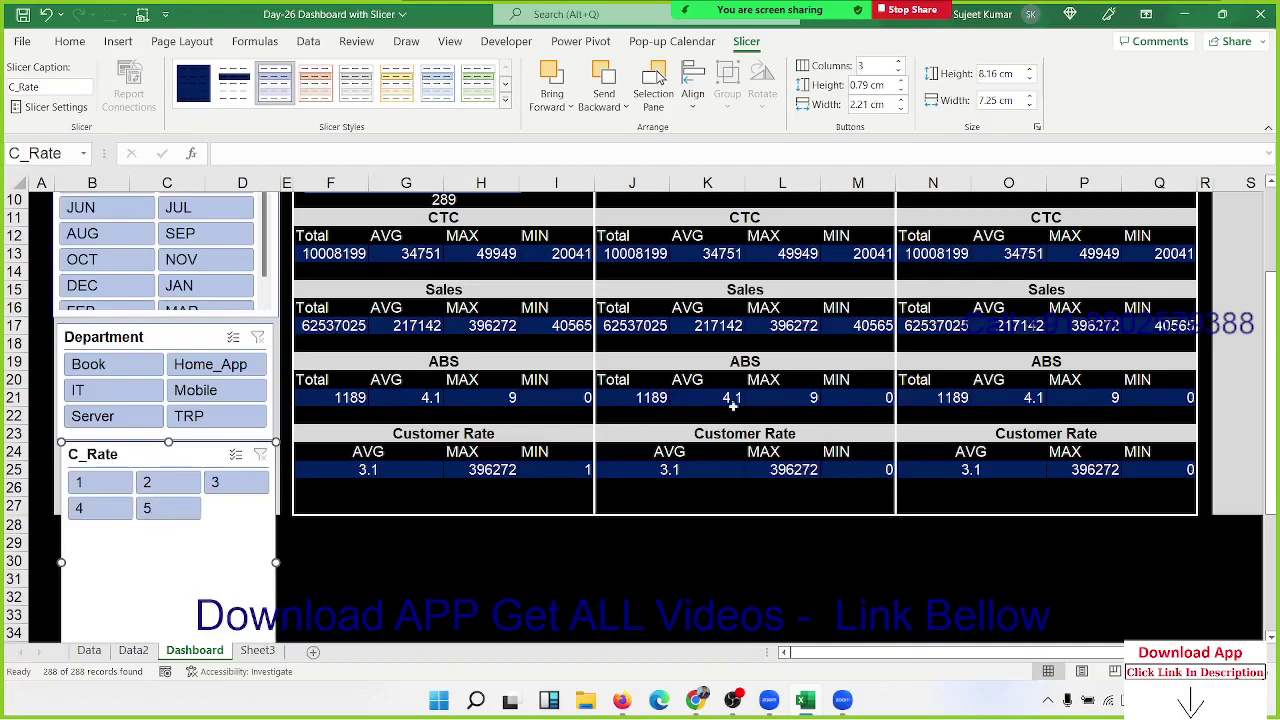
click(902, 62)
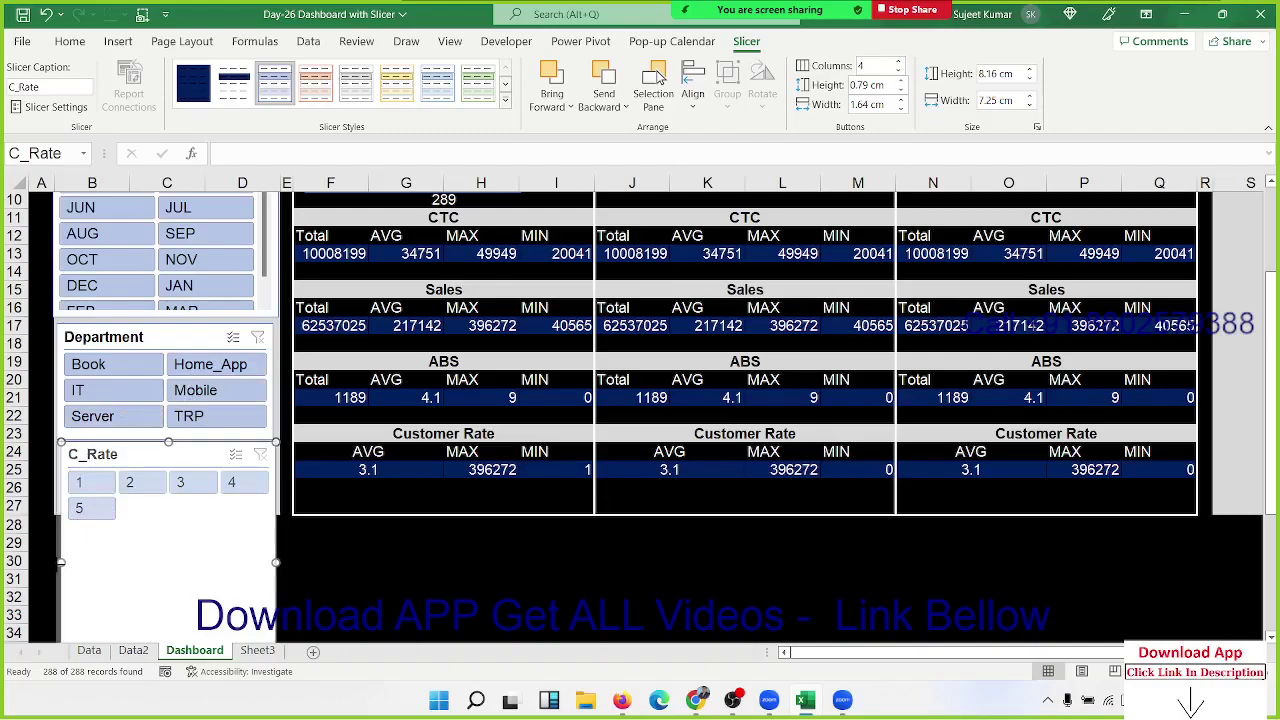
drag(62, 563, 56, 563)
Shrink the C_Rate slicer so it ends level with the Customer Rate table.
click(334, 565)
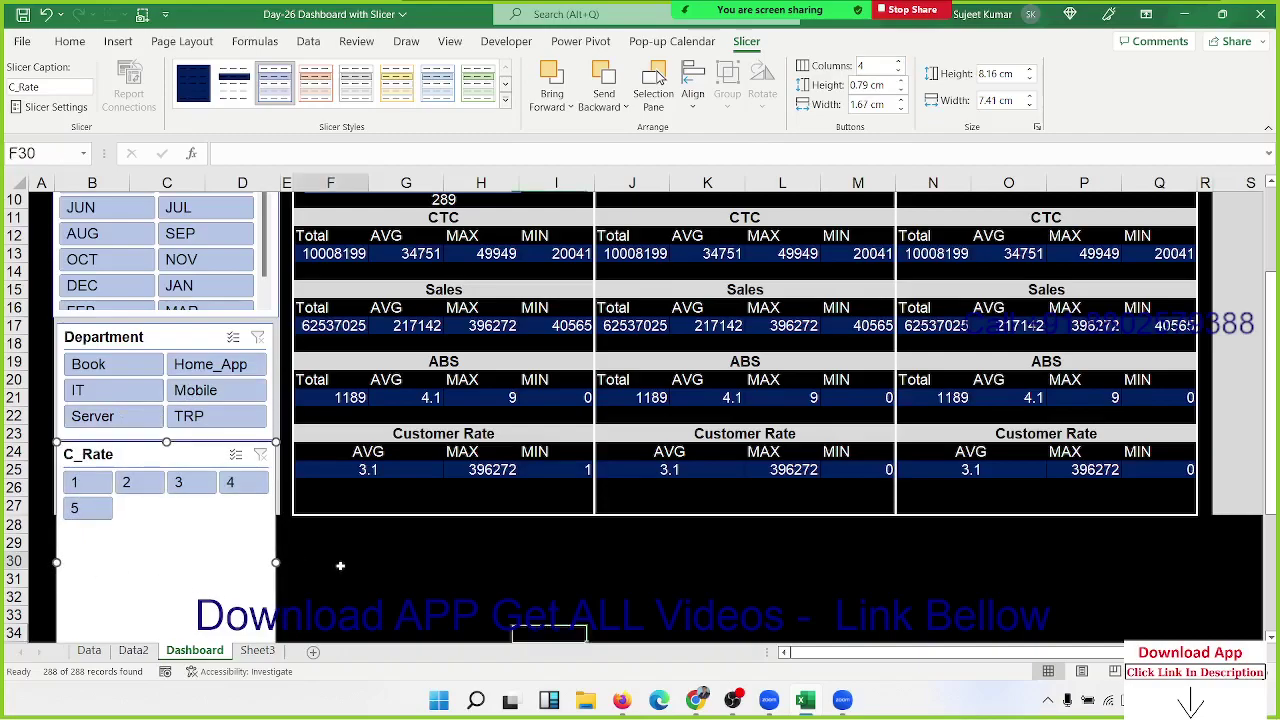
scroll(302, 400, down, 7)
click(226, 306)
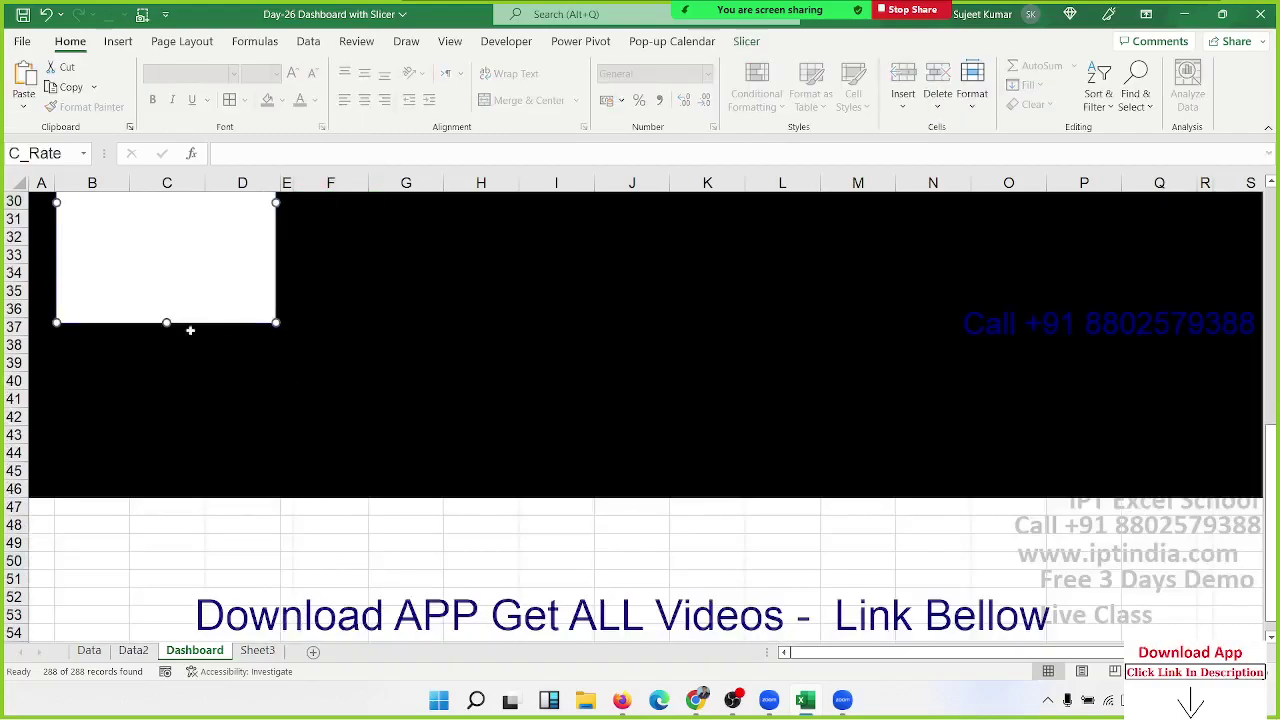
drag(166, 323, 180, 201)
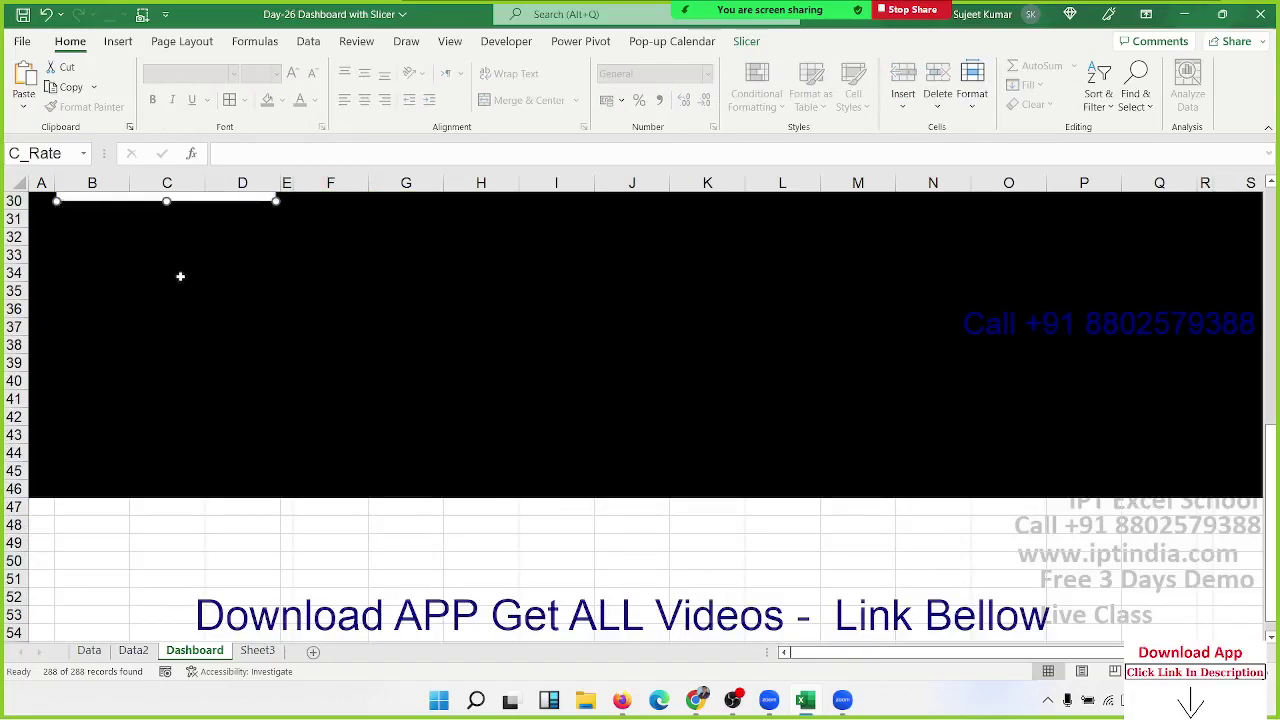
scroll(1273, 181, up, 3)
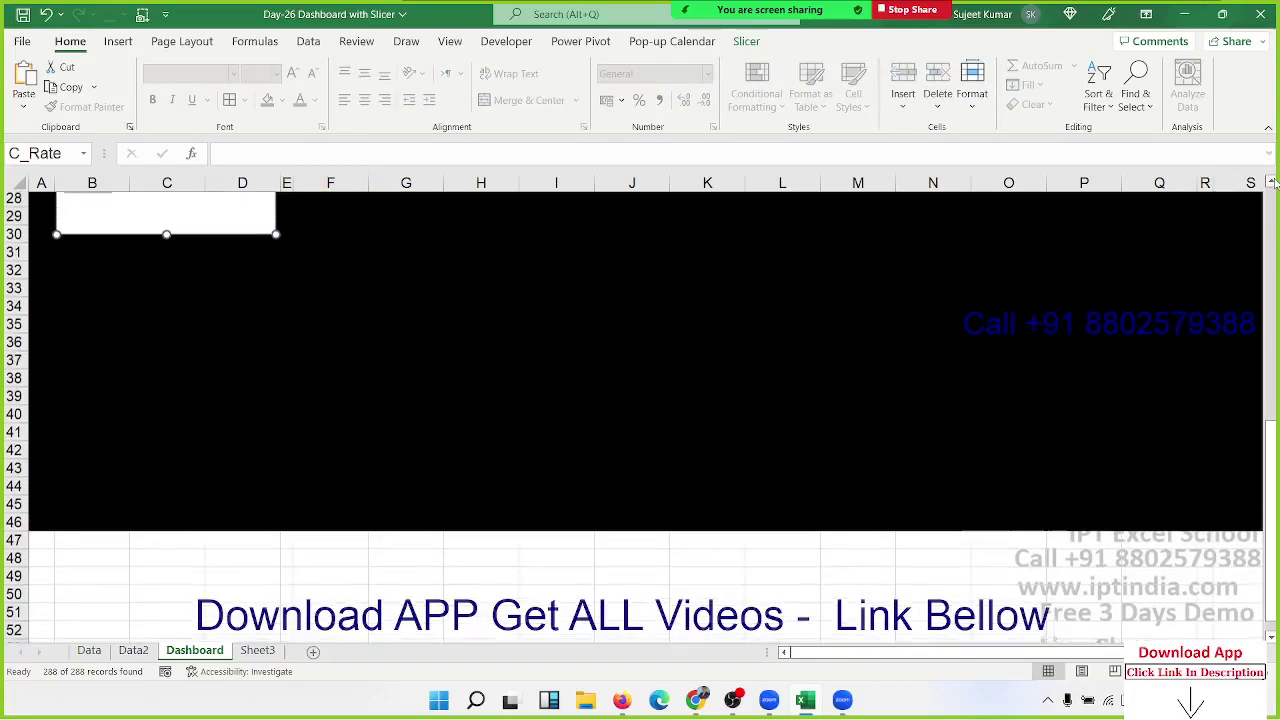
scroll(1272, 181, up, 1)
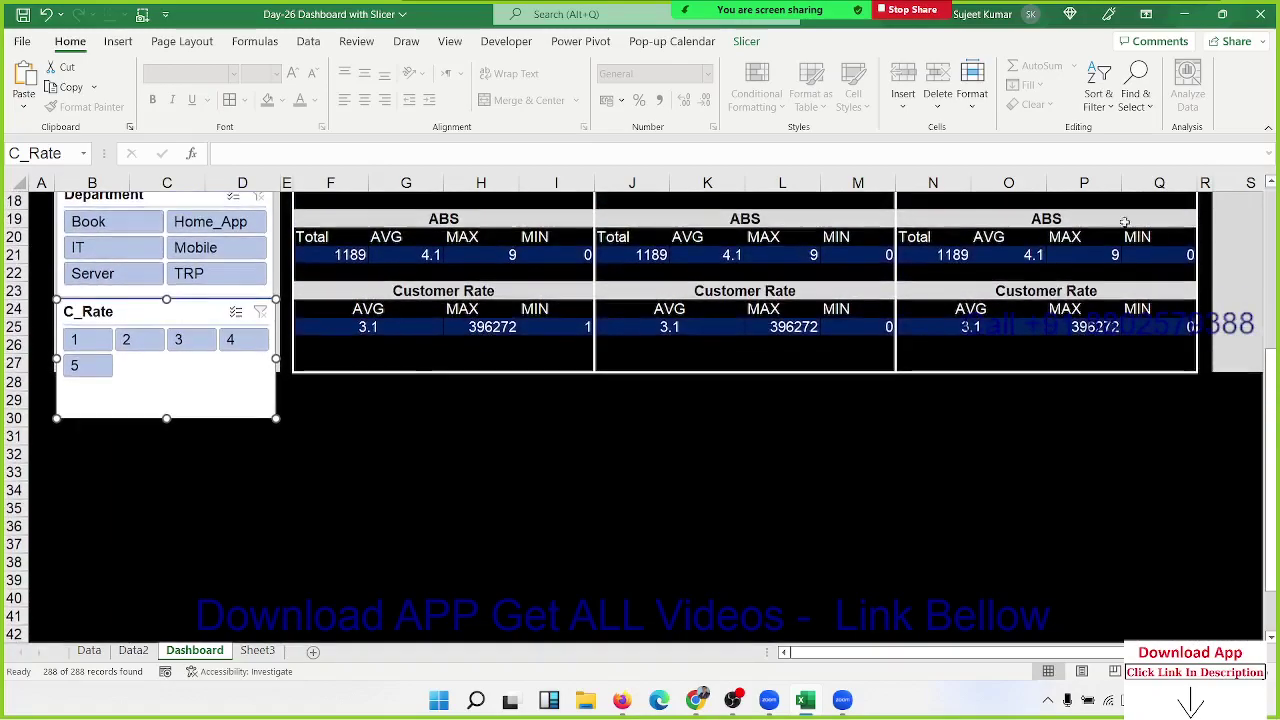
drag(278, 421, 277, 372)
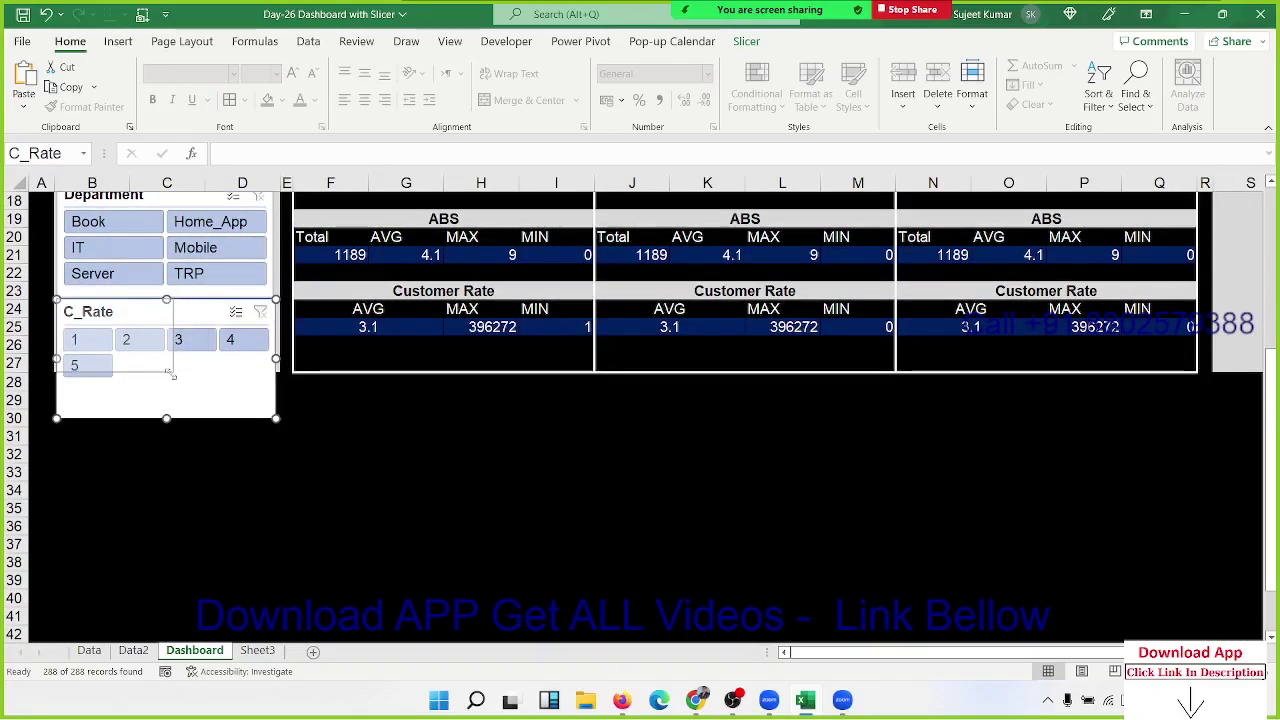
mouse_move(276, 370)
mouse_down()
mouse_move(170, 370)
mouse_move(180, 335)
mouse_move(273, 340)
mouse_up()
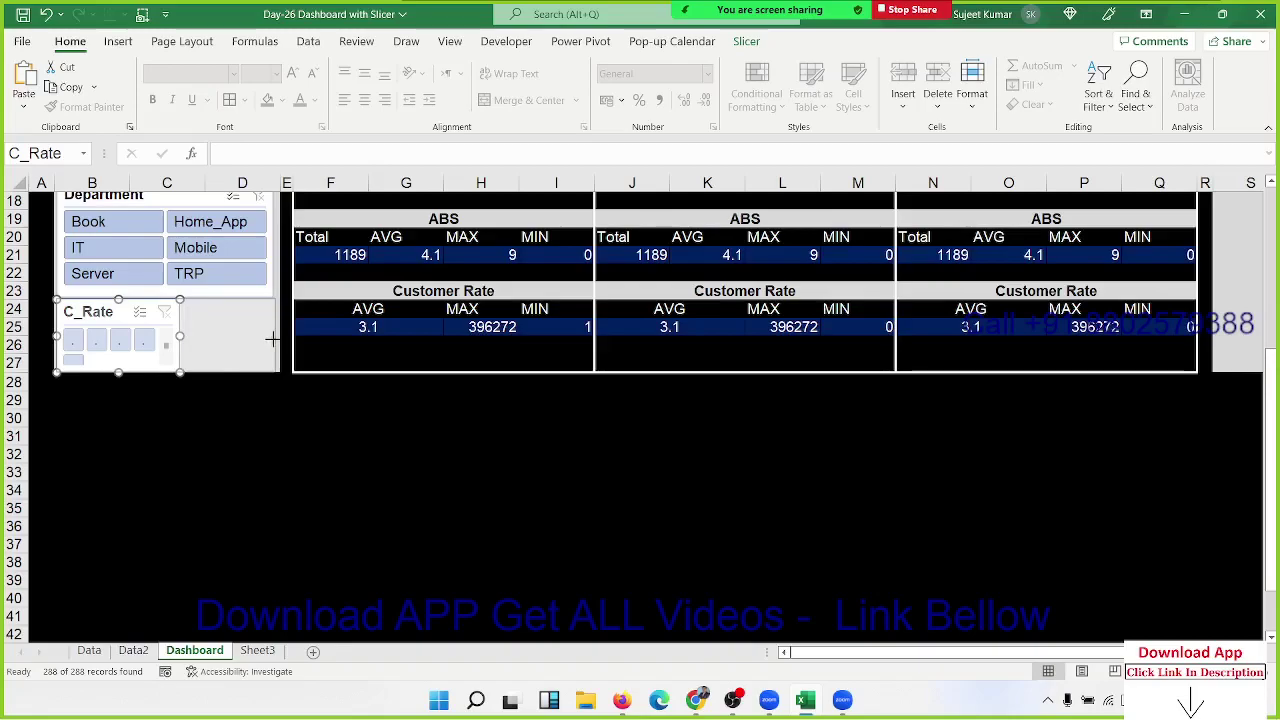
drag(273, 340, 275, 341)
click(295, 415)
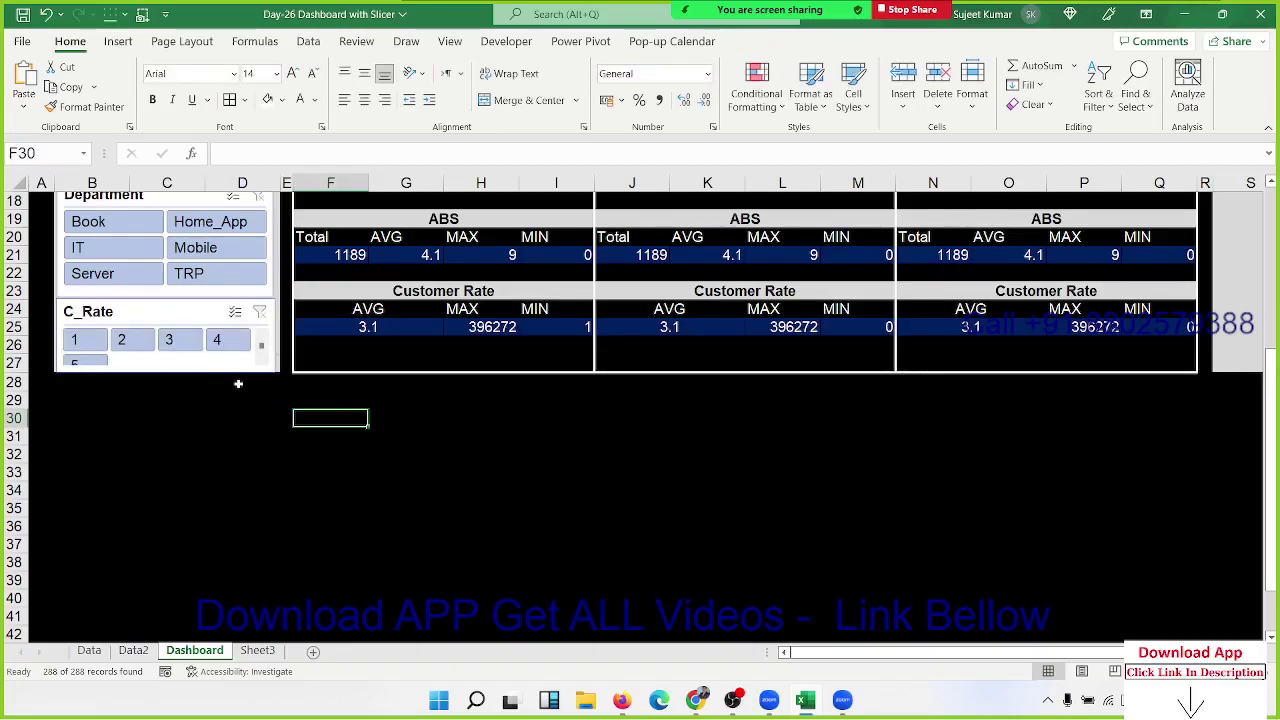
Make the Year slicer slightly shorter.
scroll(238, 383, up, 3)
scroll(218, 390, up, 3)
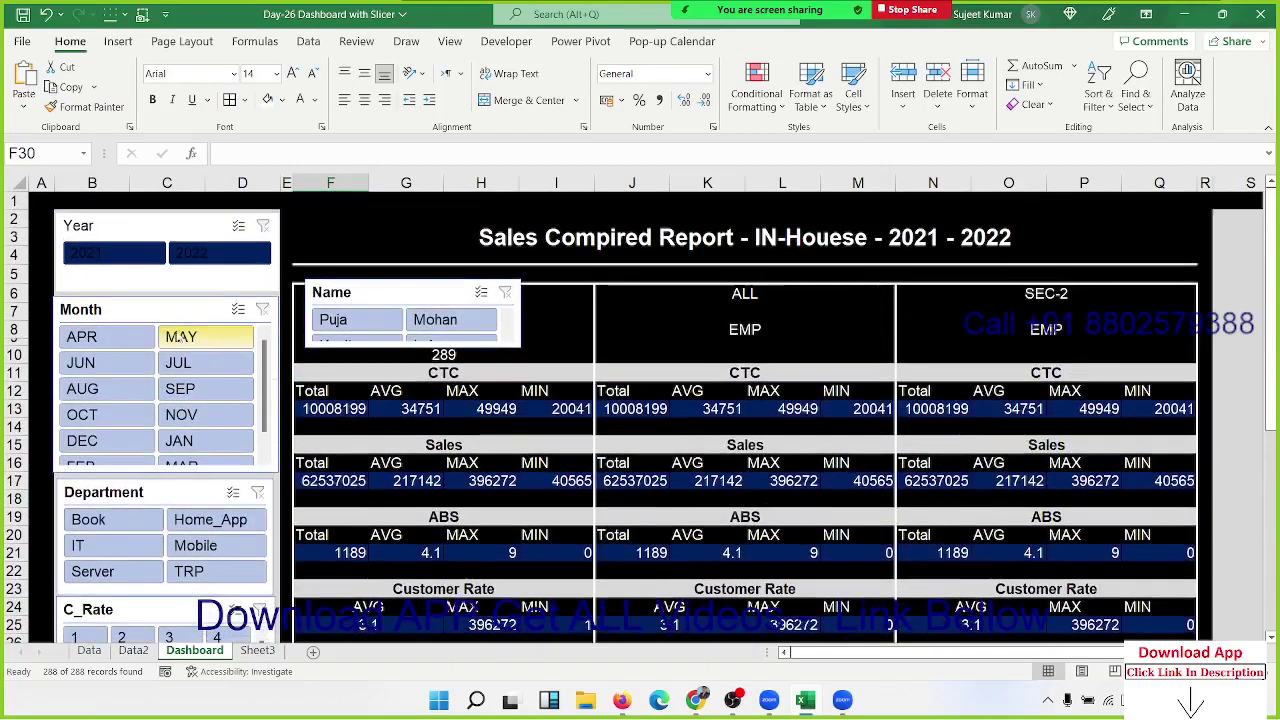
click(174, 292)
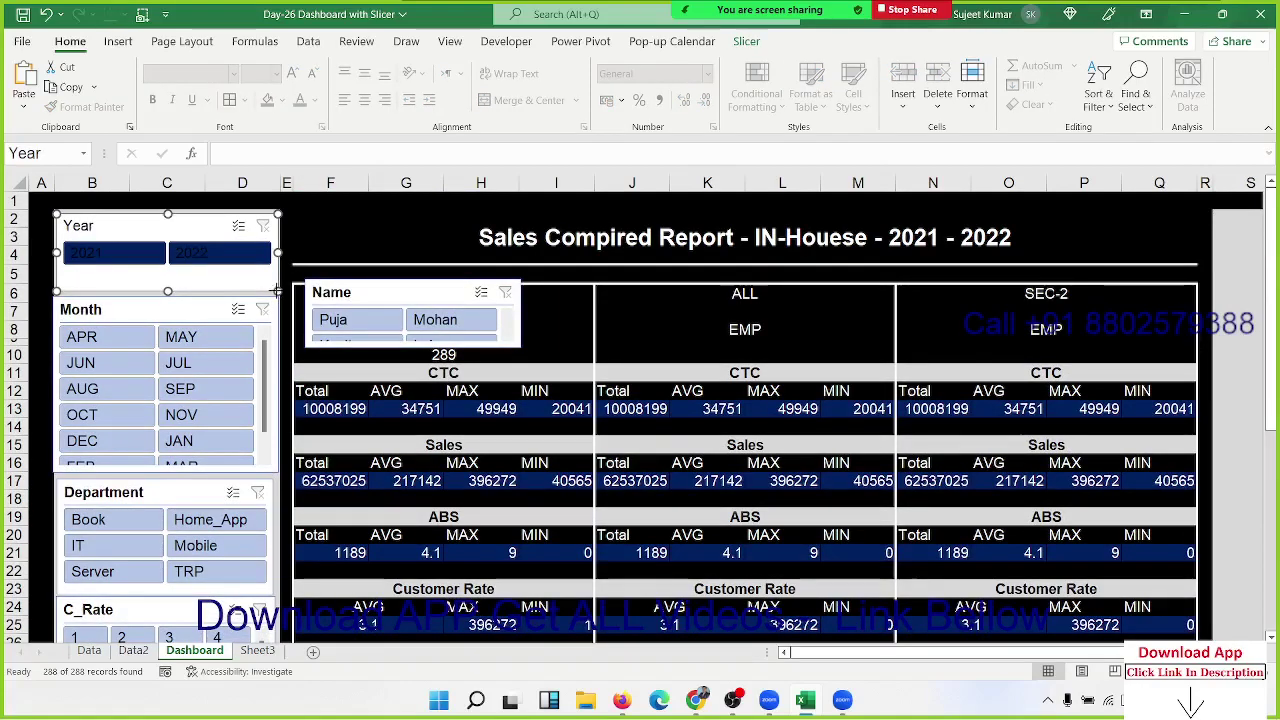
drag(277, 290, 276, 281)
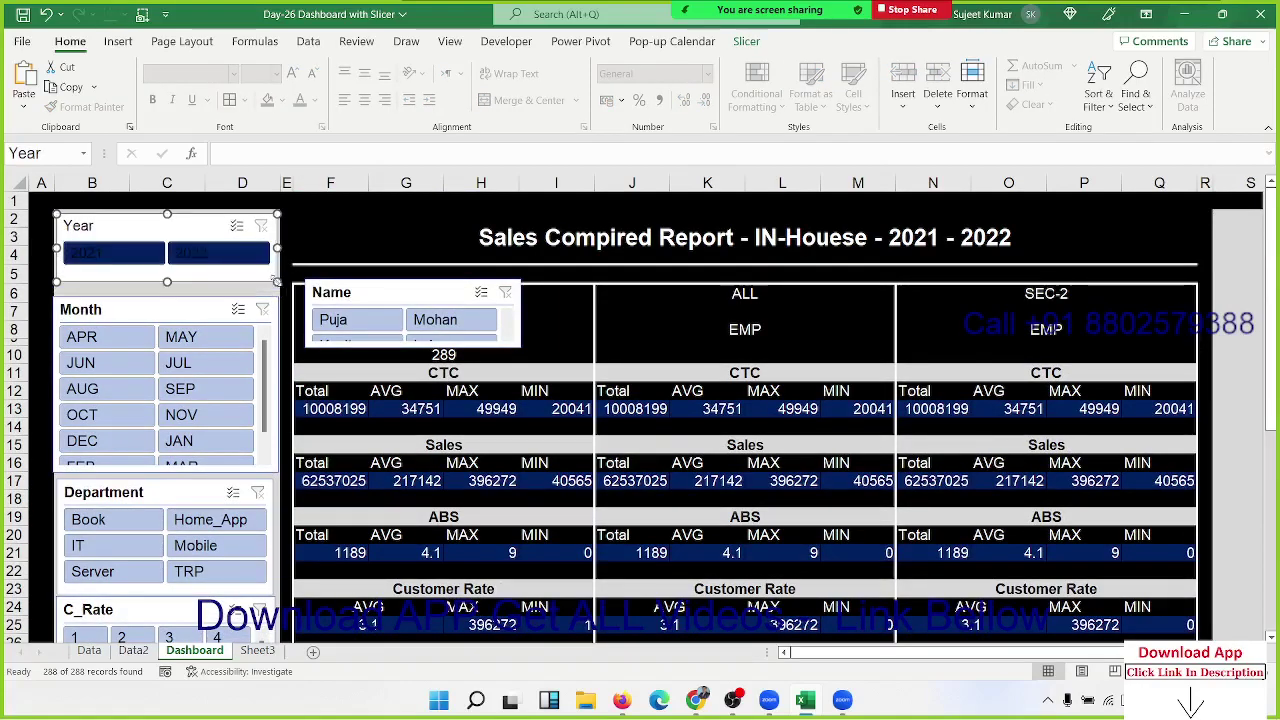
Trim the Year slicer, then set Month to three columns and shorten it to 4.66 cm.
drag(277, 281, 277, 276)
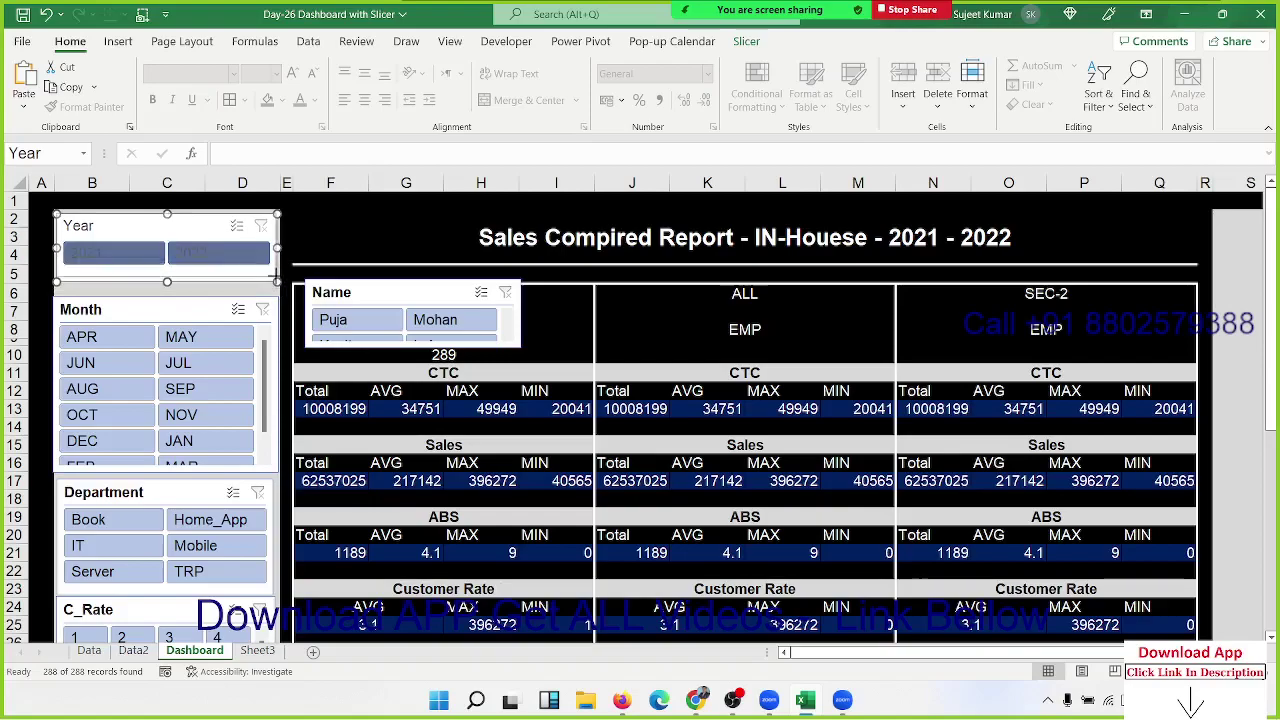
click(154, 313)
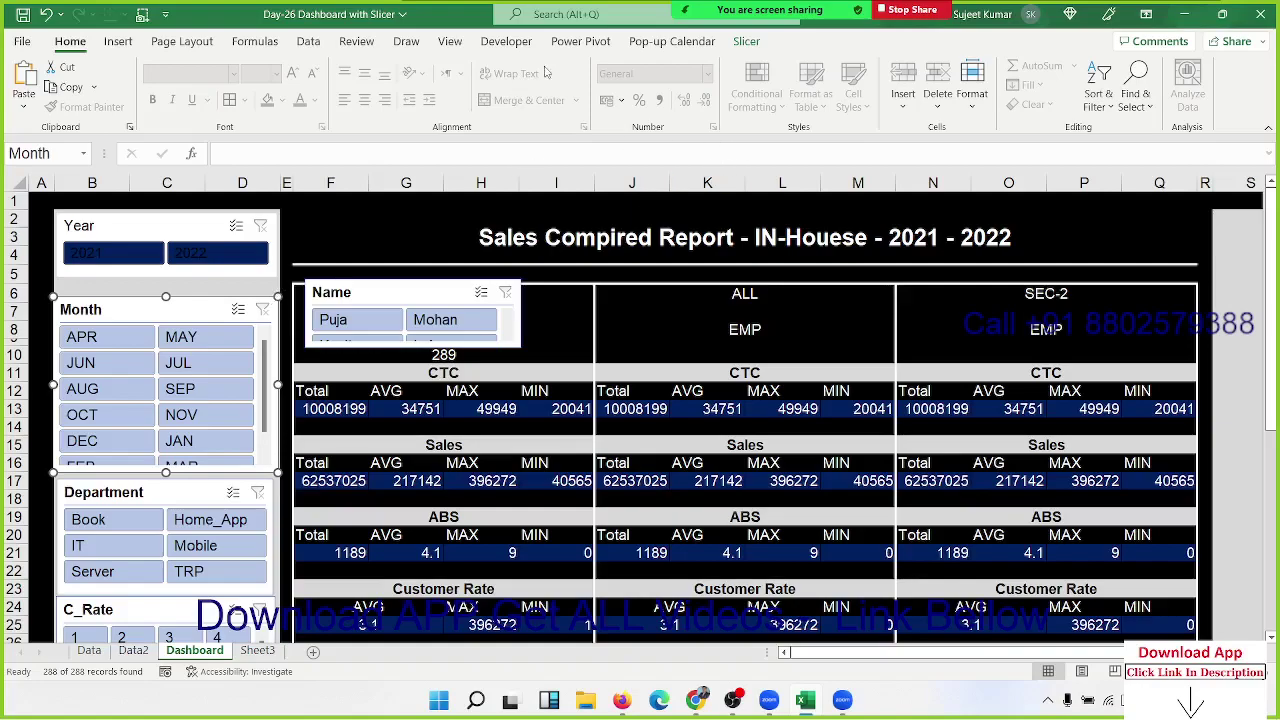
click(742, 43)
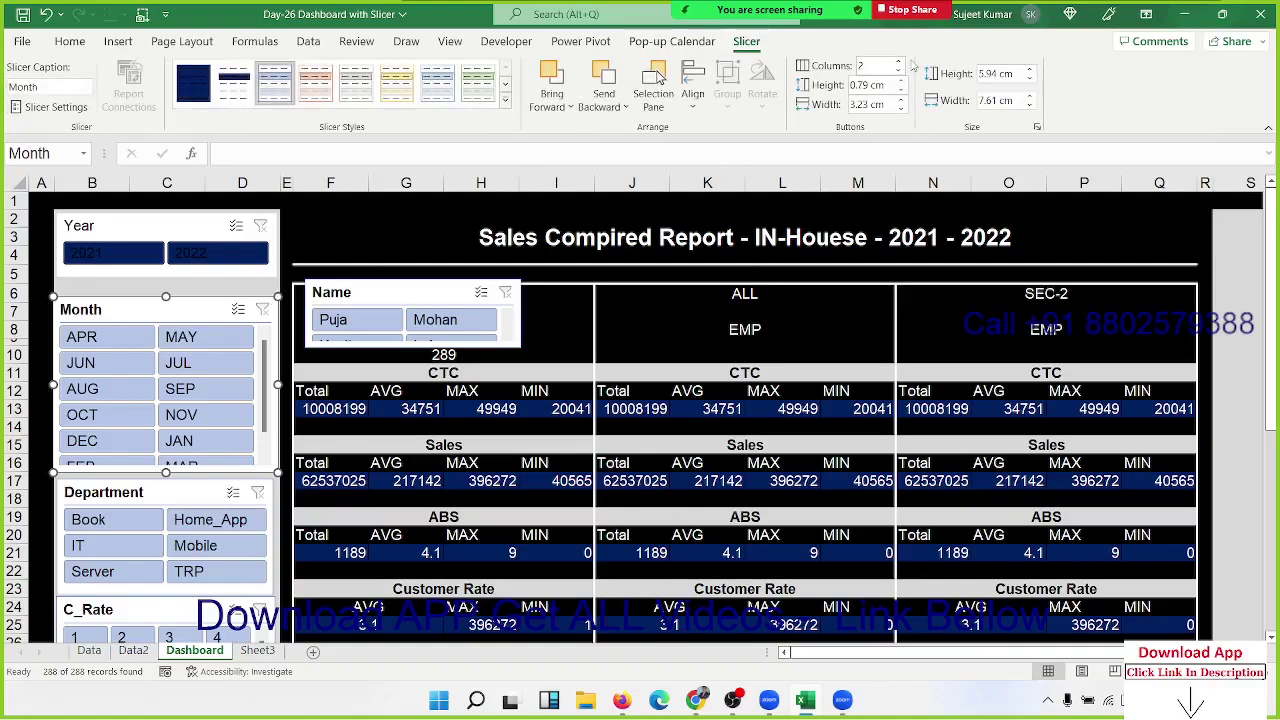
click(898, 61)
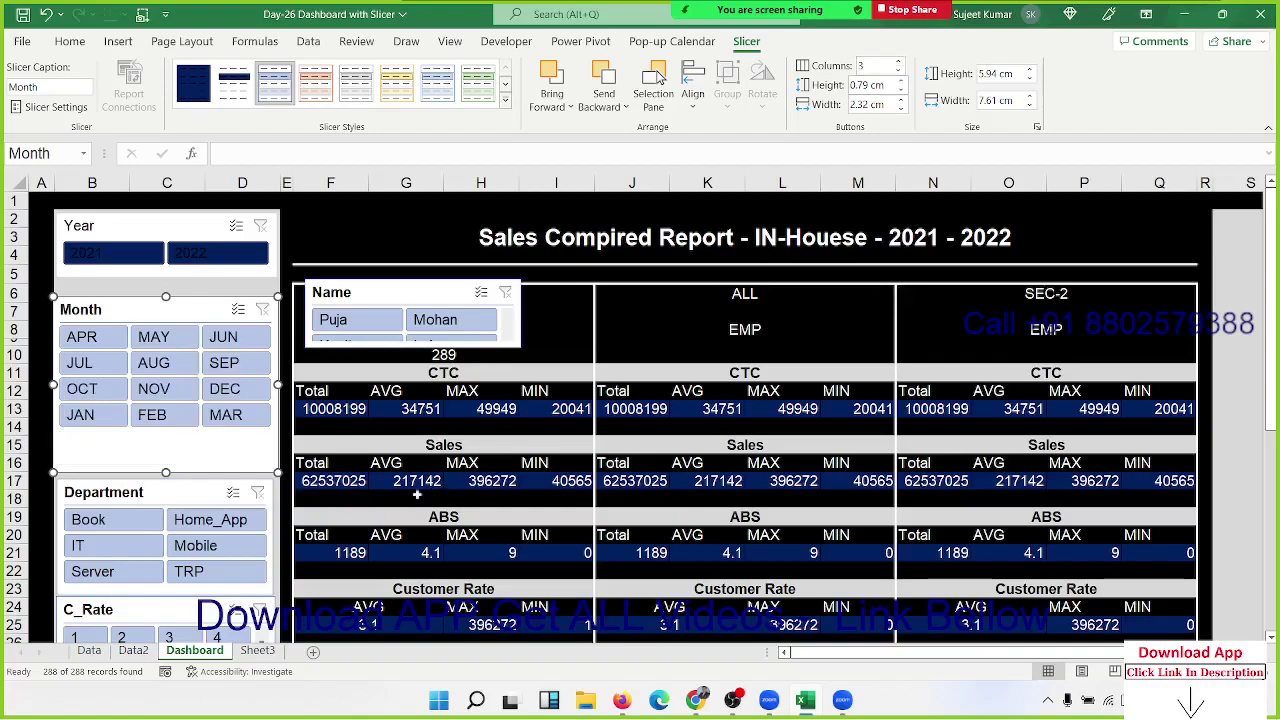
drag(278, 472, 274, 428)
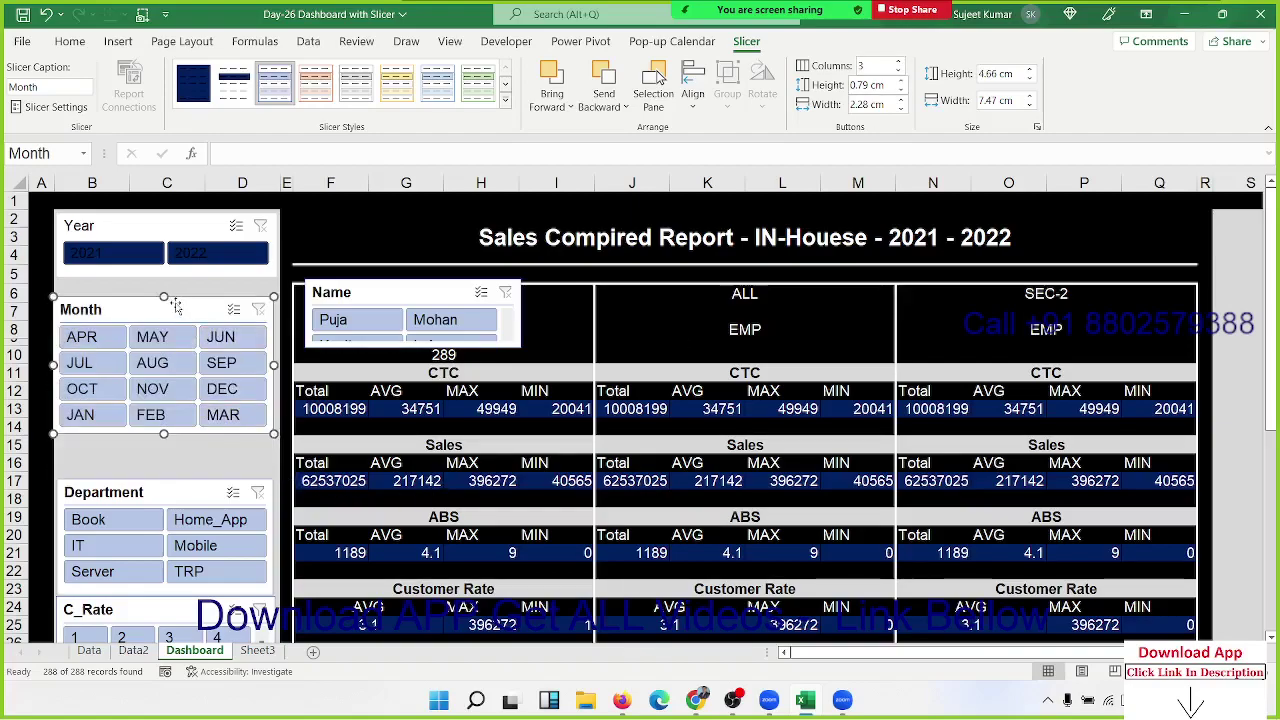
mouse_move(177, 308)
mouse_down()
mouse_move(175, 350)
mouse_move(181, 290)
mouse_up()
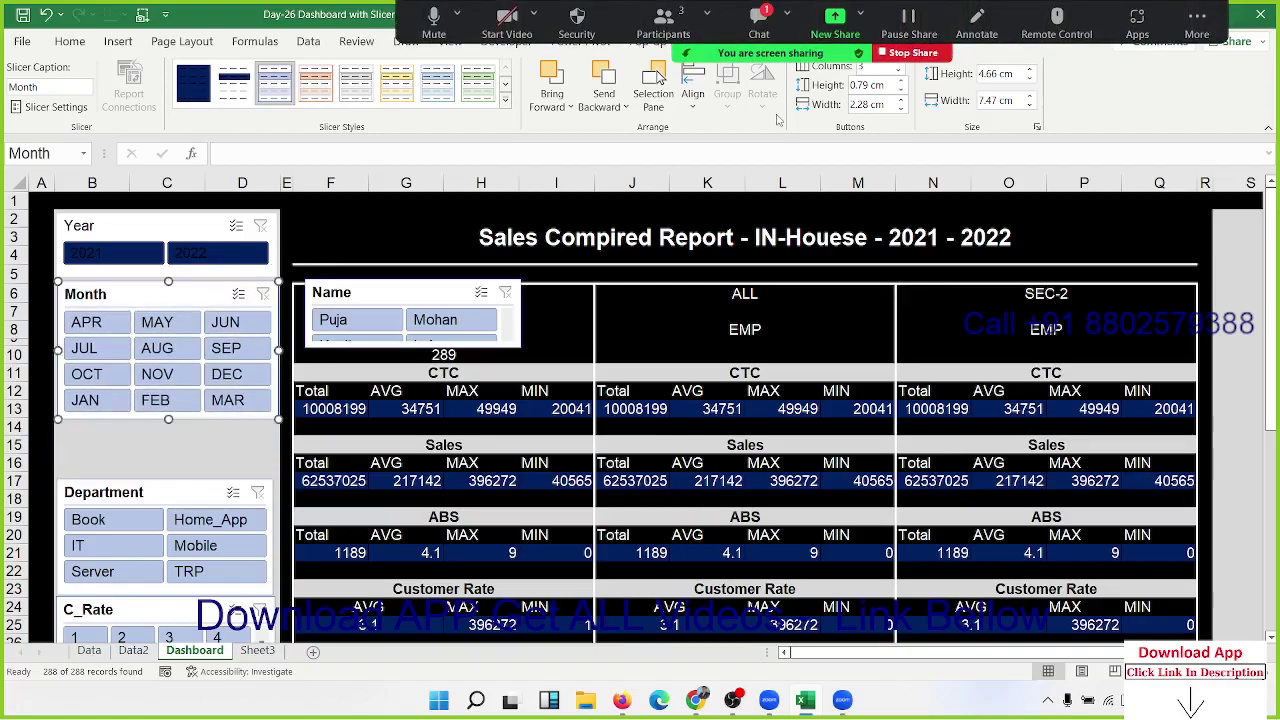
In Zoom, allow a participant to record local files and close the participants list.
click(672, 30)
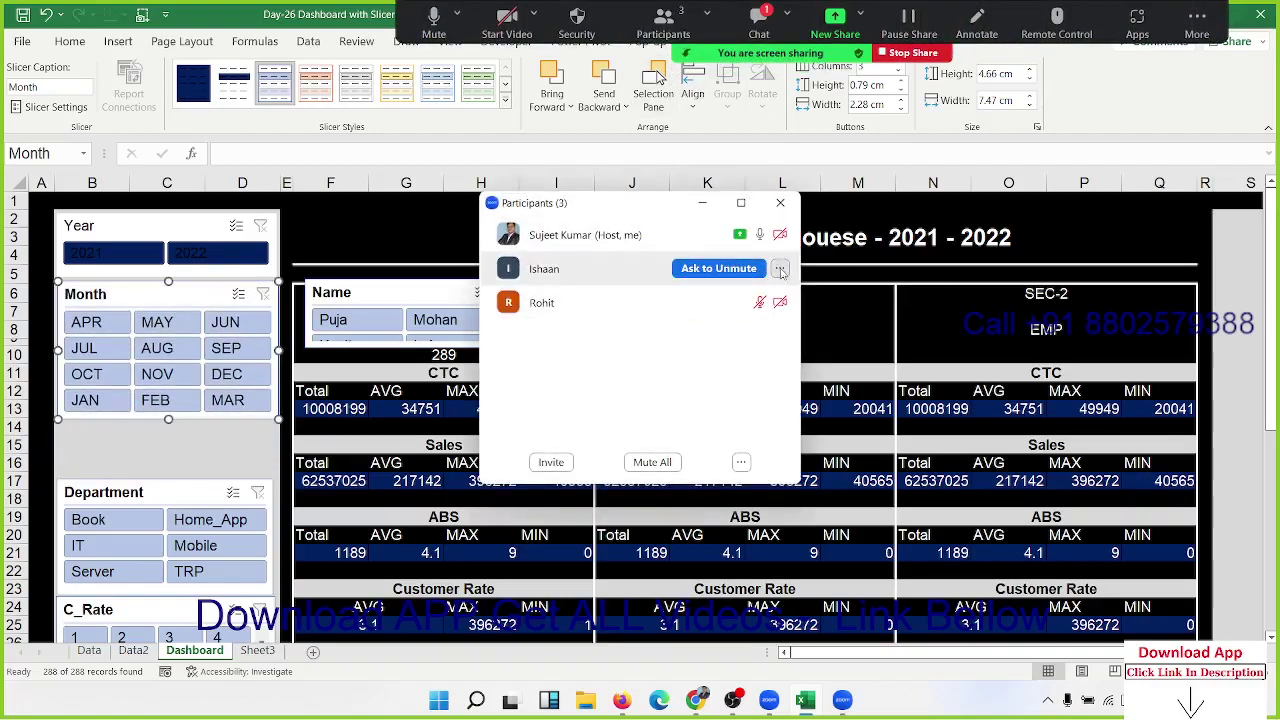
click(781, 271)
click(779, 302)
click(779, 302)
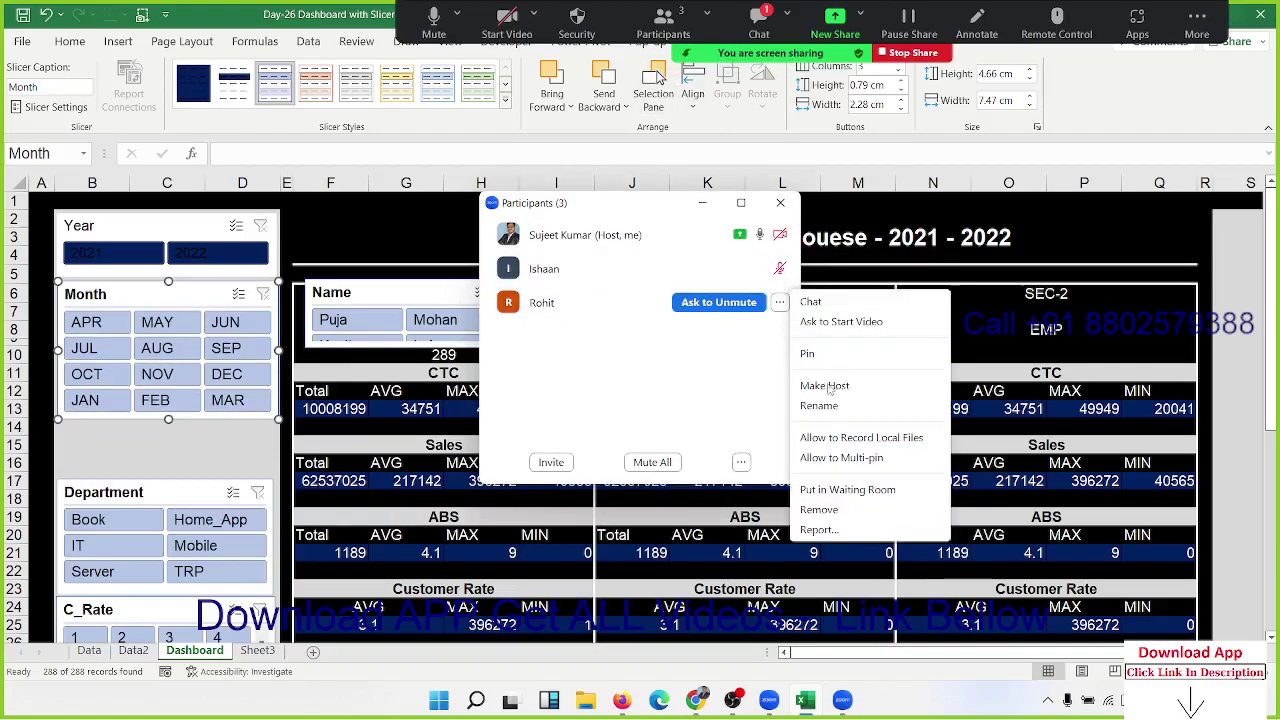
click(830, 437)
click(780, 203)
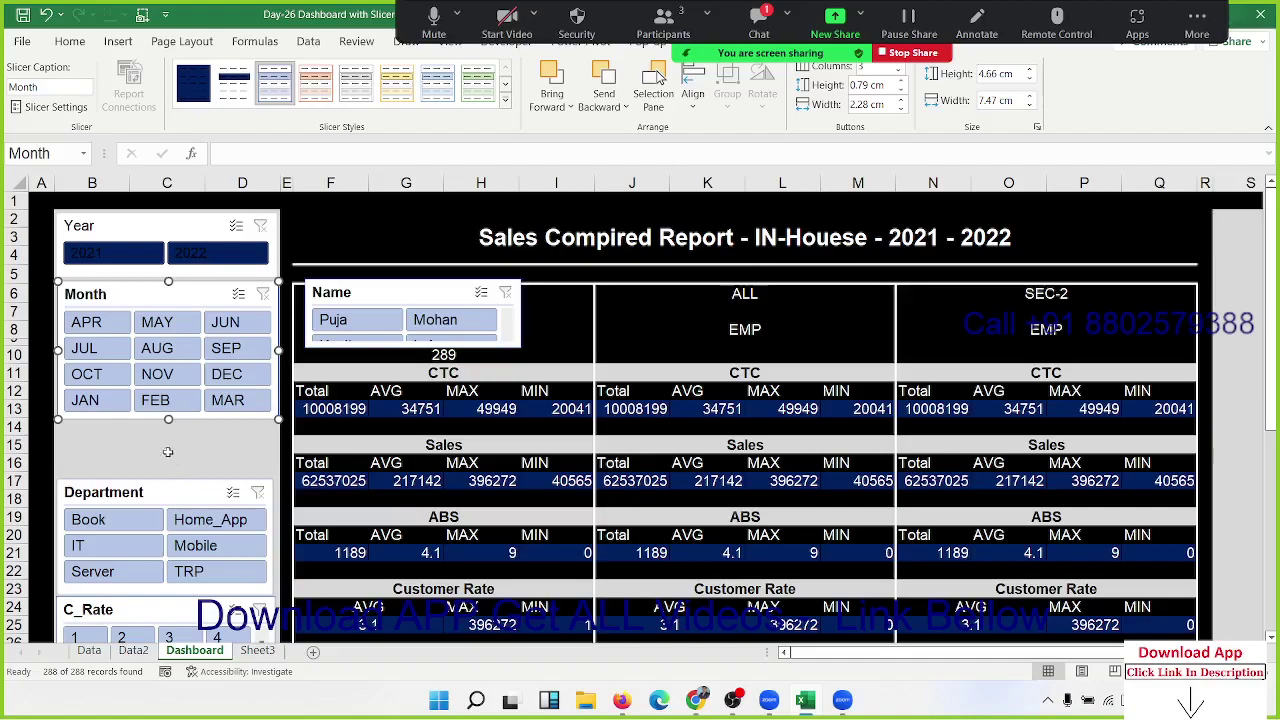
drag(128, 498, 128, 448)
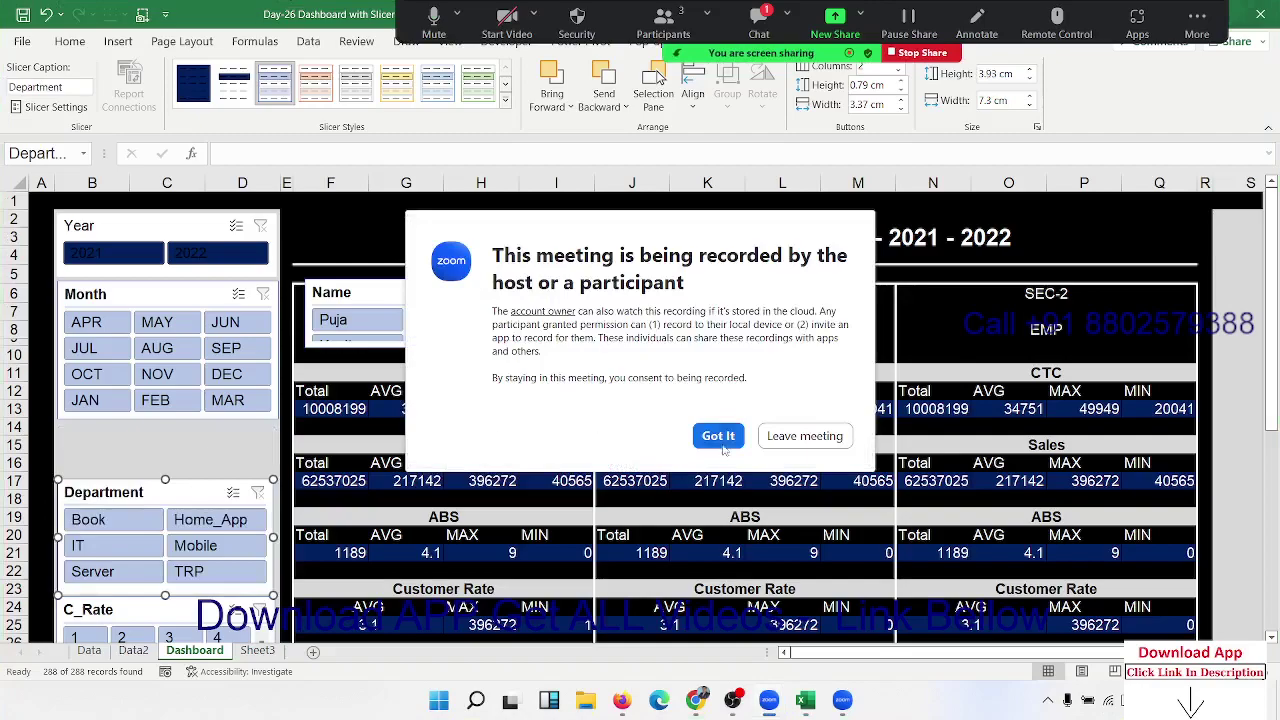
Dismiss the recording notice, raise and shorten the Department slicer, then move Name below it.
click(720, 444)
drag(215, 493, 215, 441)
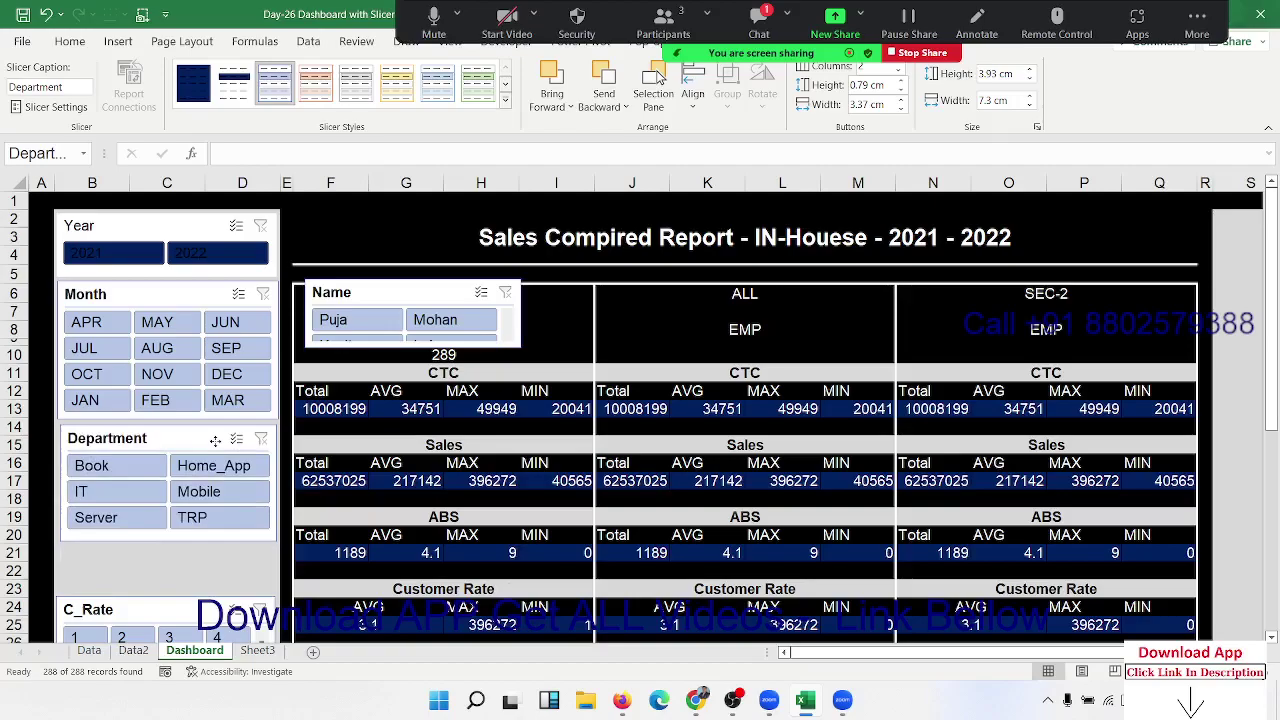
click(163, 555)
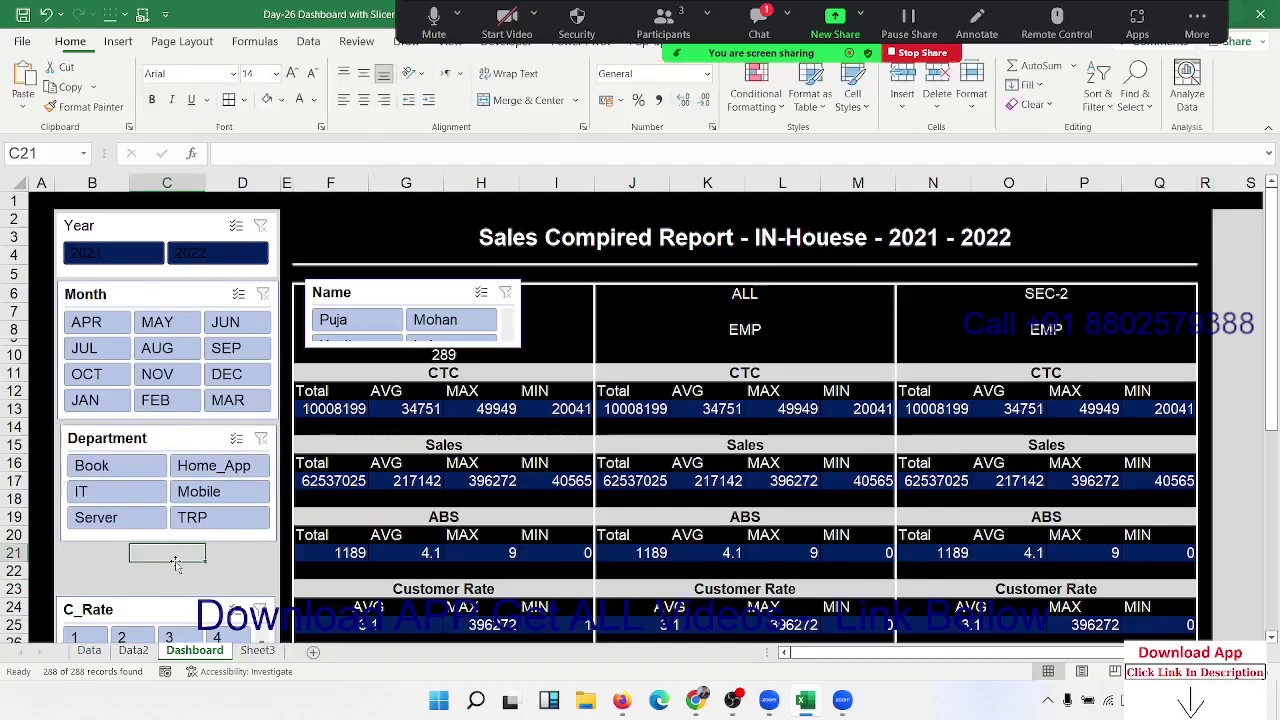
scroll(161, 566, down, 7)
scroll(157, 486, up, 7)
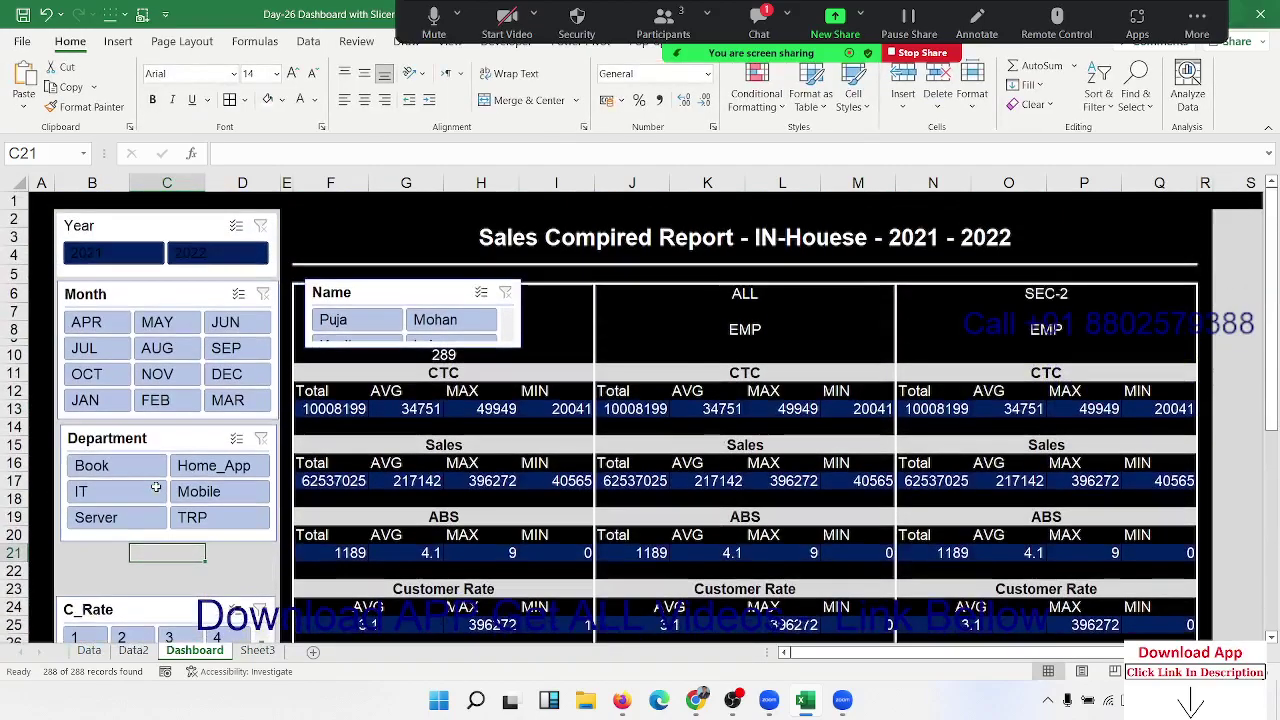
click(272, 536)
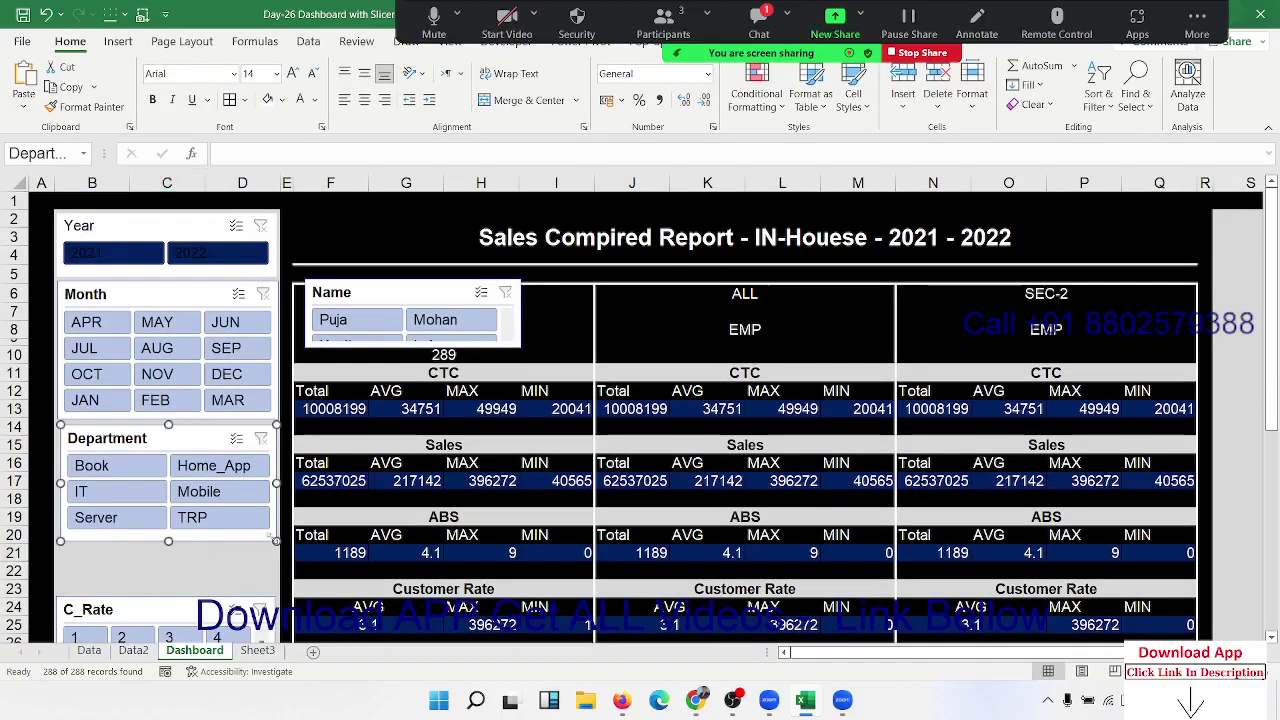
drag(271, 535, 274, 521)
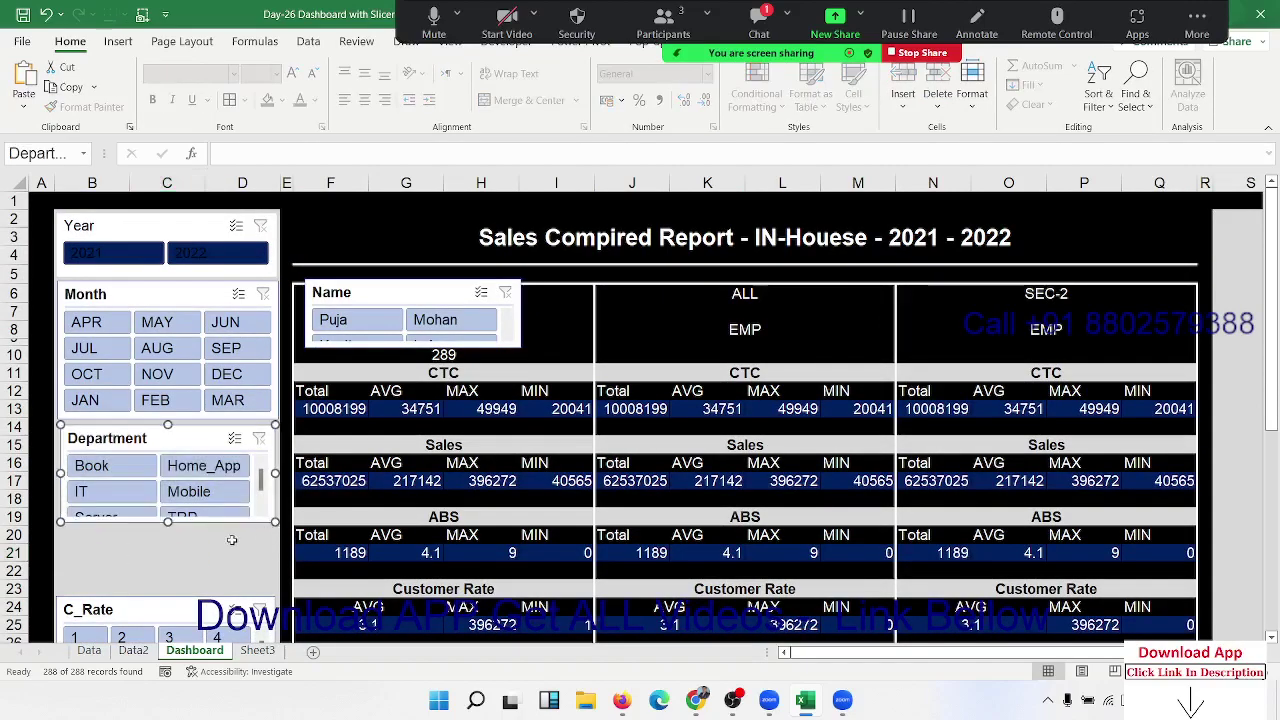
click(240, 570)
drag(353, 292, 115, 533)
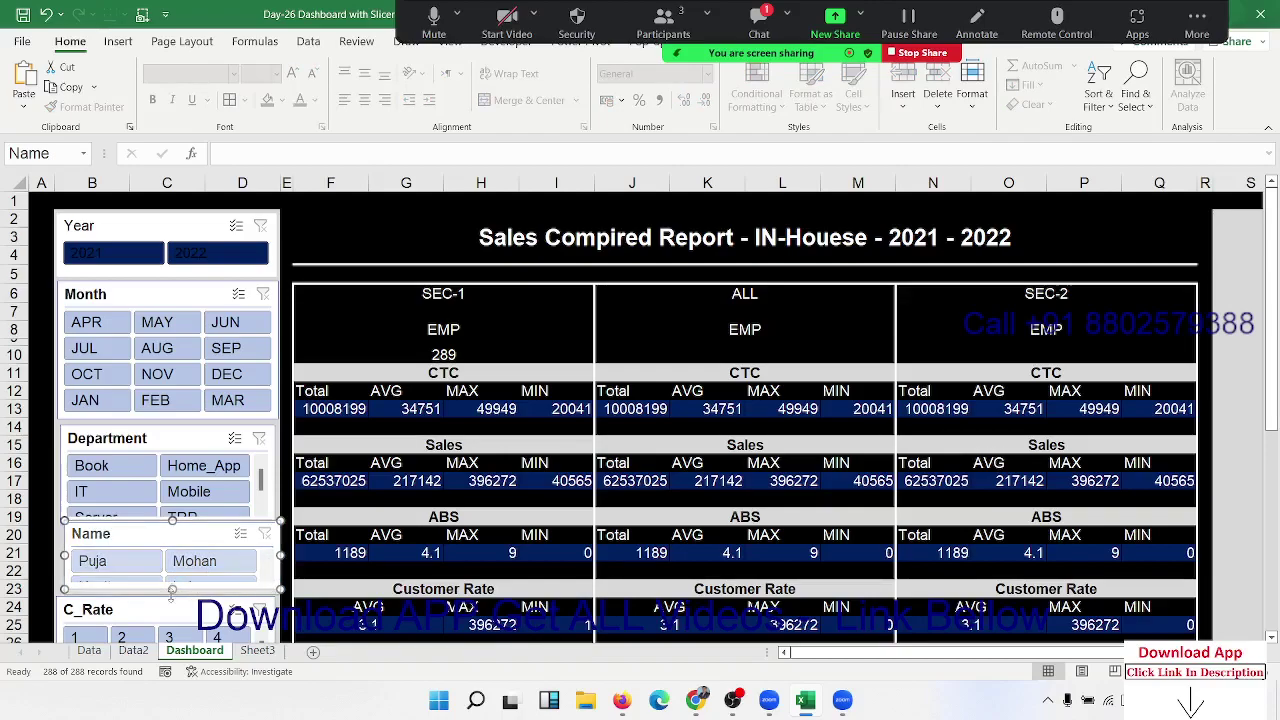
Nudge the Name, Month and Department slicers so their left edges line up in the stack.
drag(172, 590, 172, 596)
drag(87, 530, 85, 533)
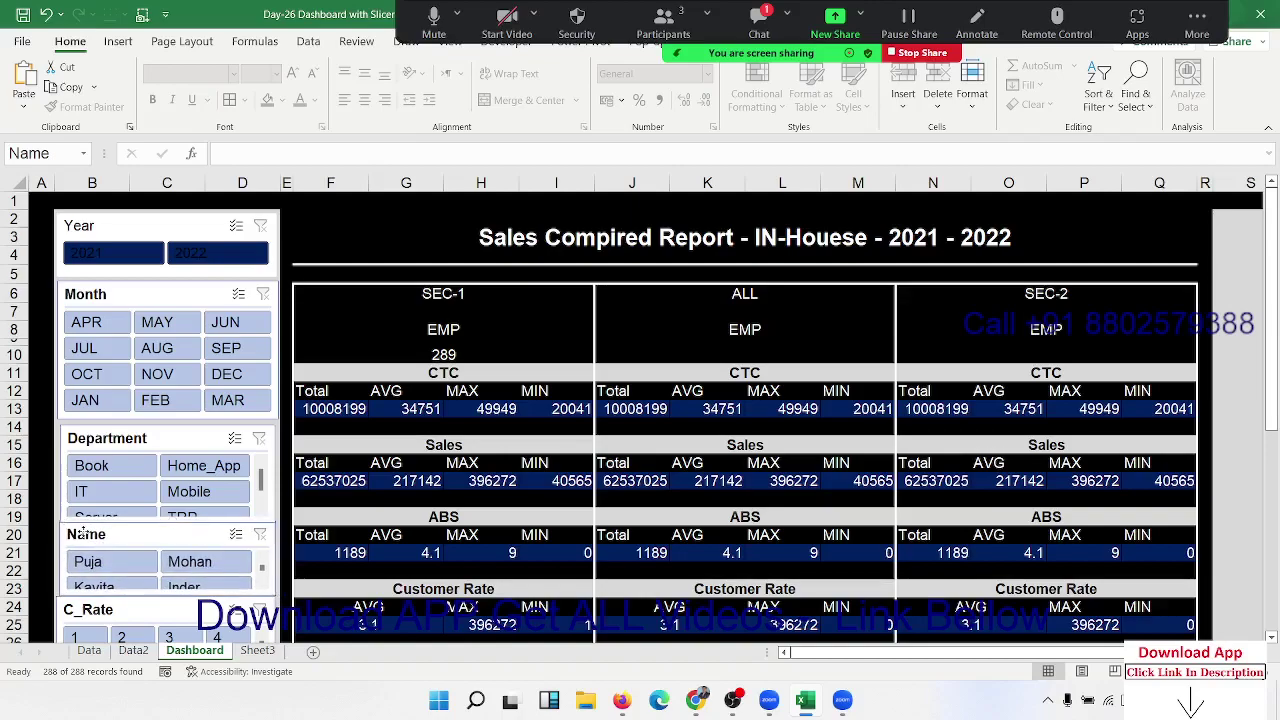
click(87, 289)
drag(87, 290, 86, 289)
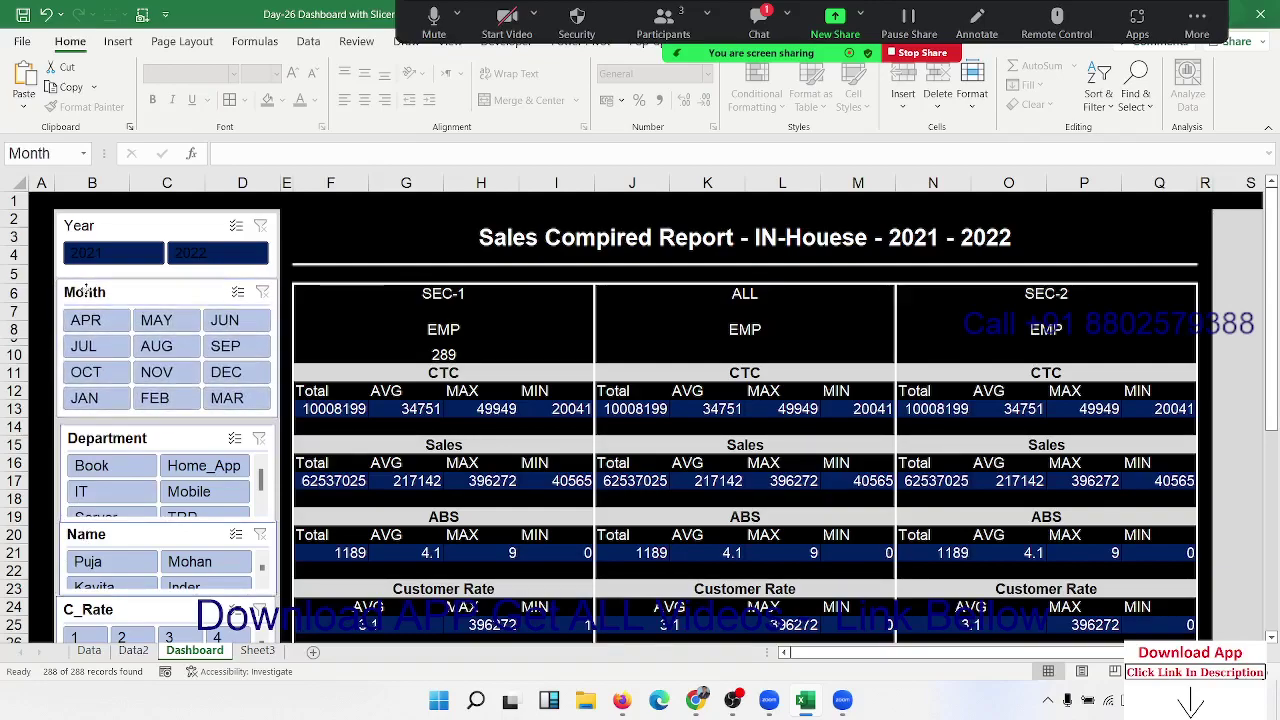
drag(117, 432, 116, 430)
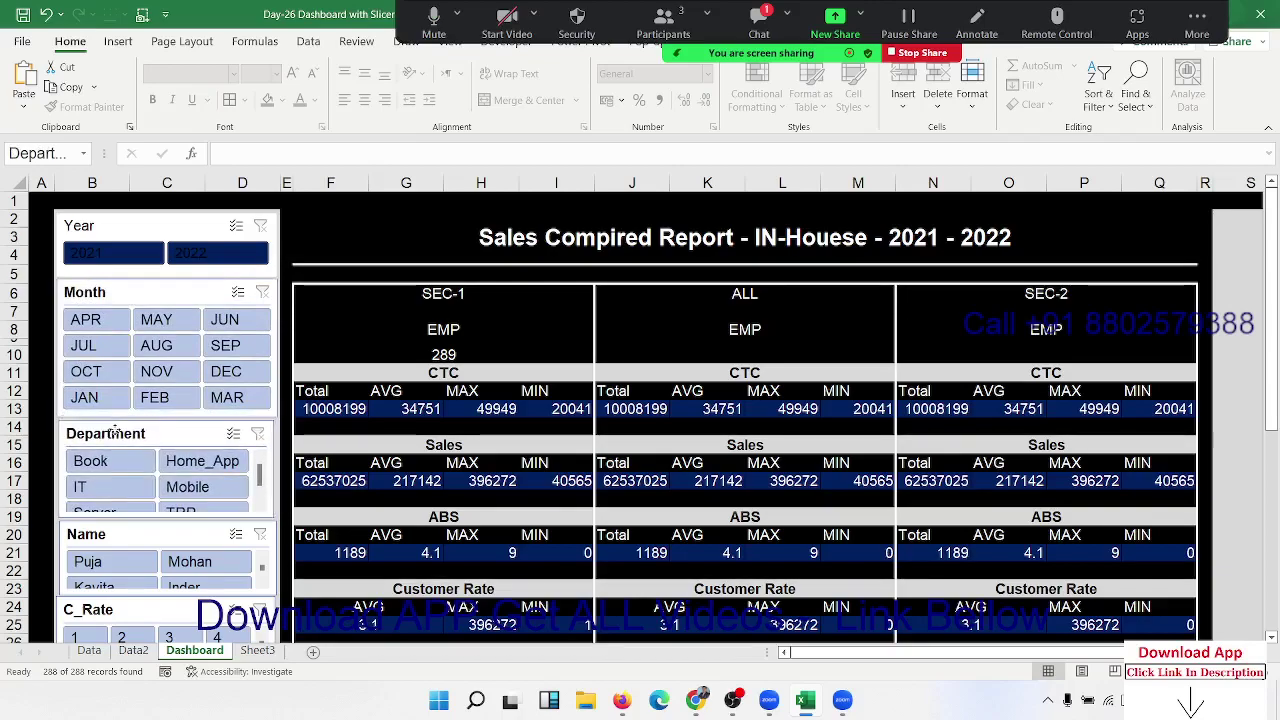
drag(117, 430, 115, 430)
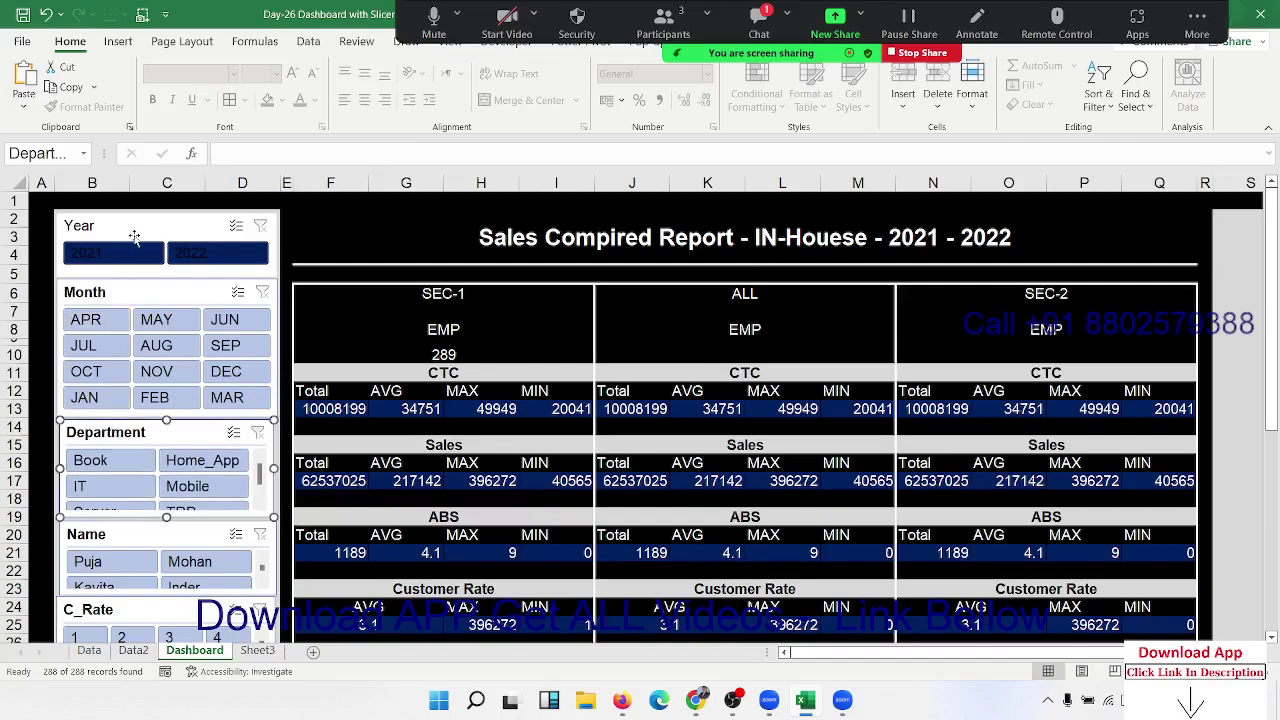
click(134, 230)
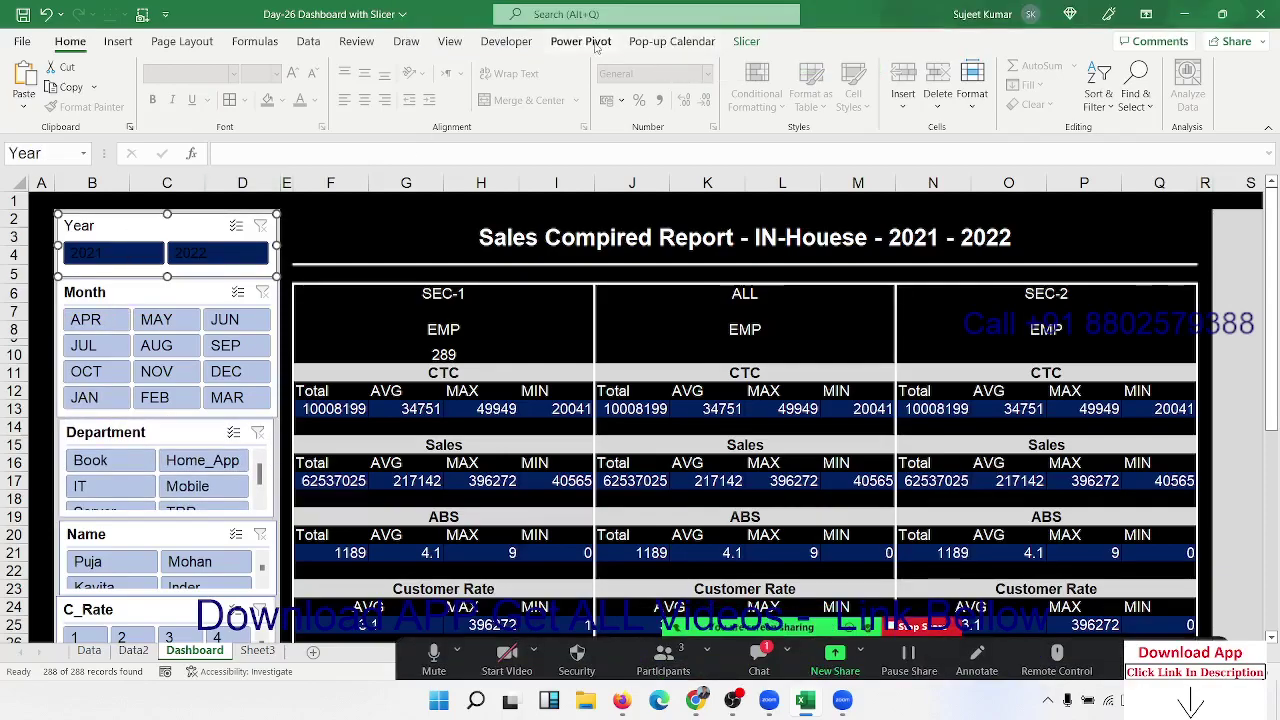
Give the Year slicer a yellow style and the Month slicer a green style.
click(746, 41)
click(275, 85)
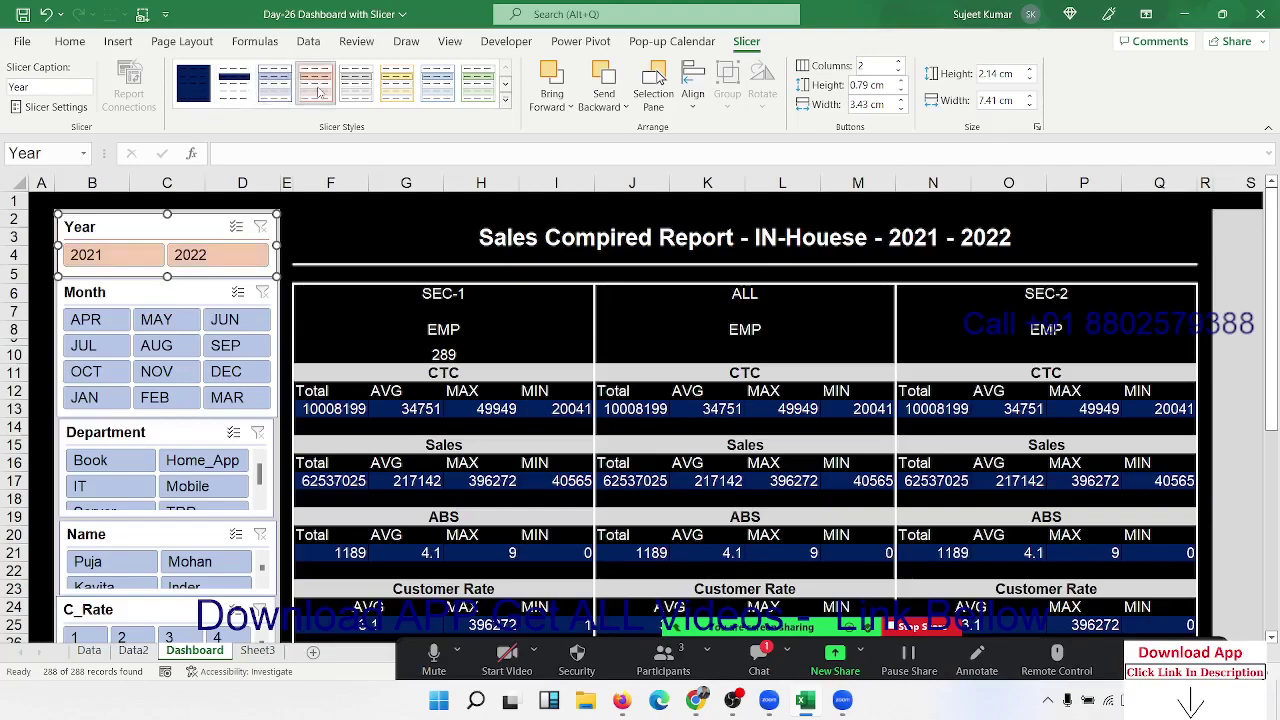
click(388, 92)
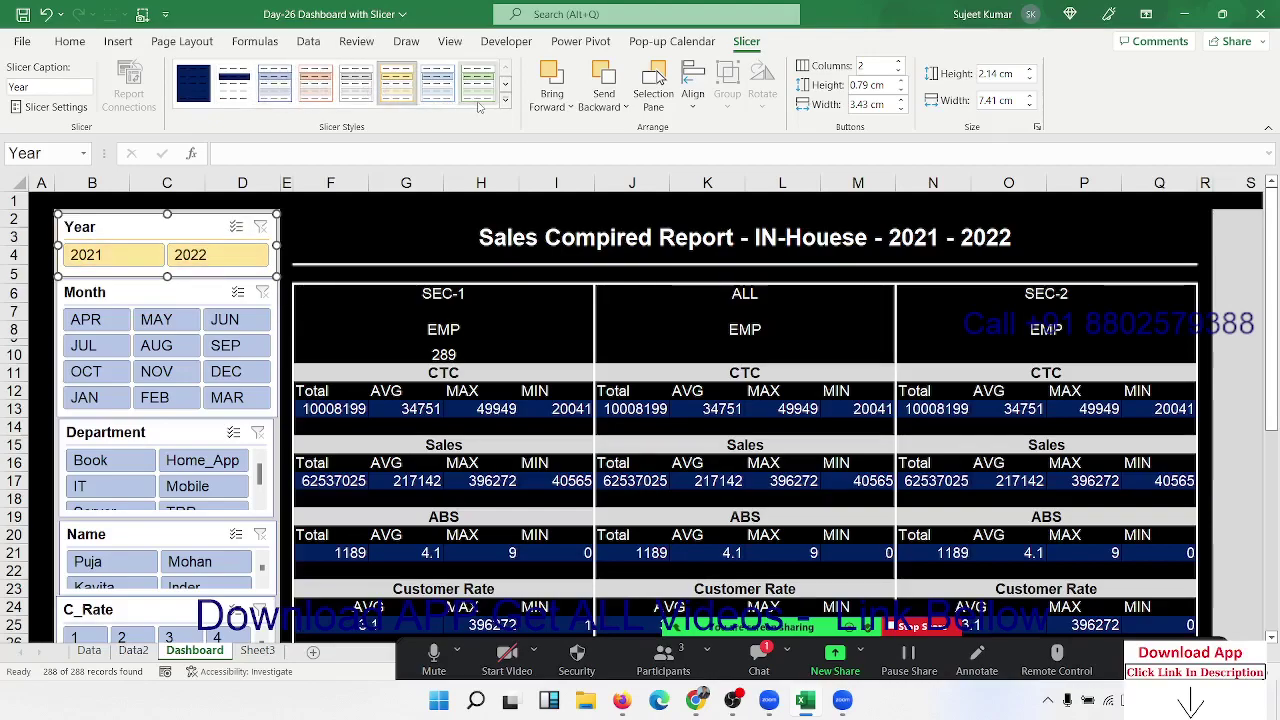
click(203, 296)
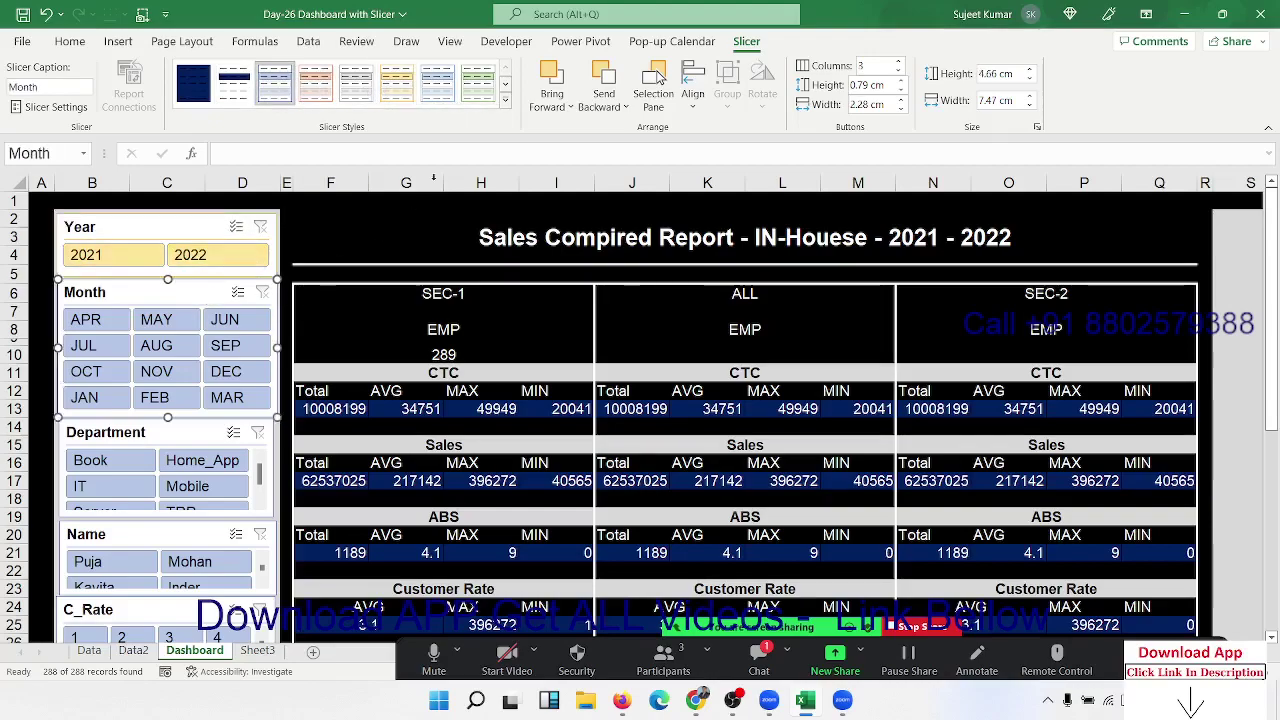
click(478, 85)
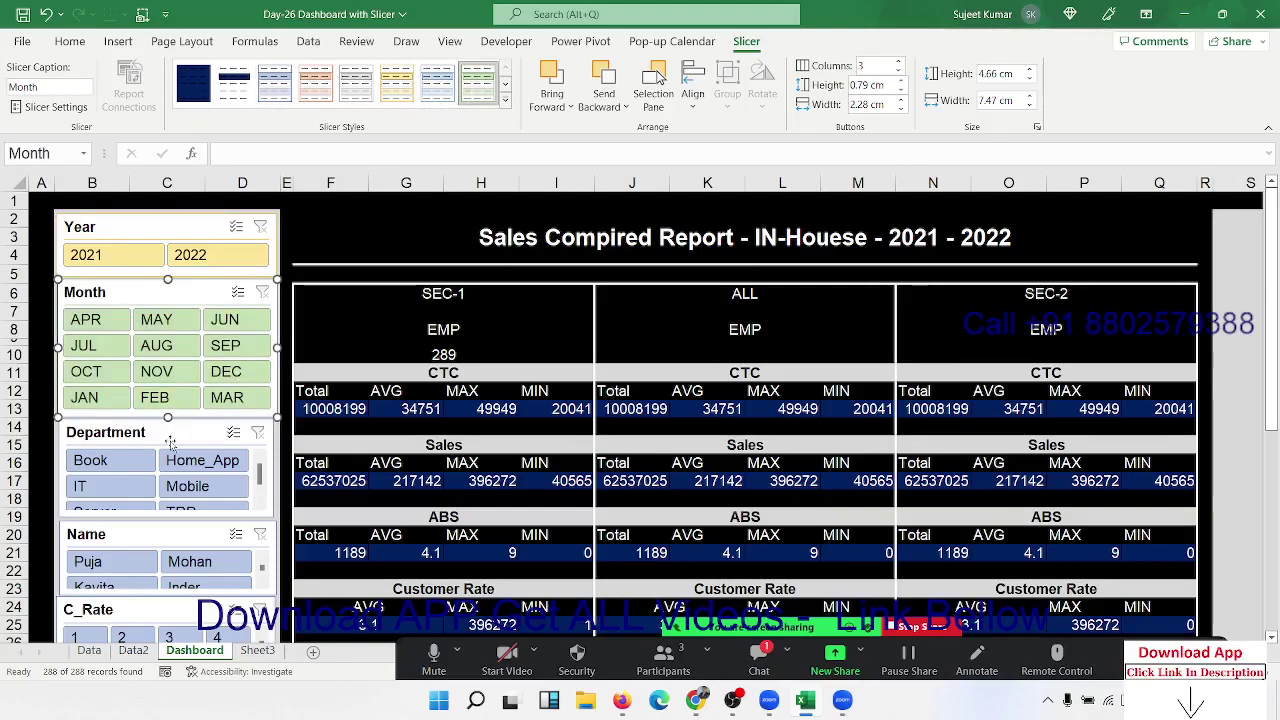
Style the Name slicer dark orange and the Department slicer grey, leaving C_Rate blue.
click(177, 432)
click(440, 92)
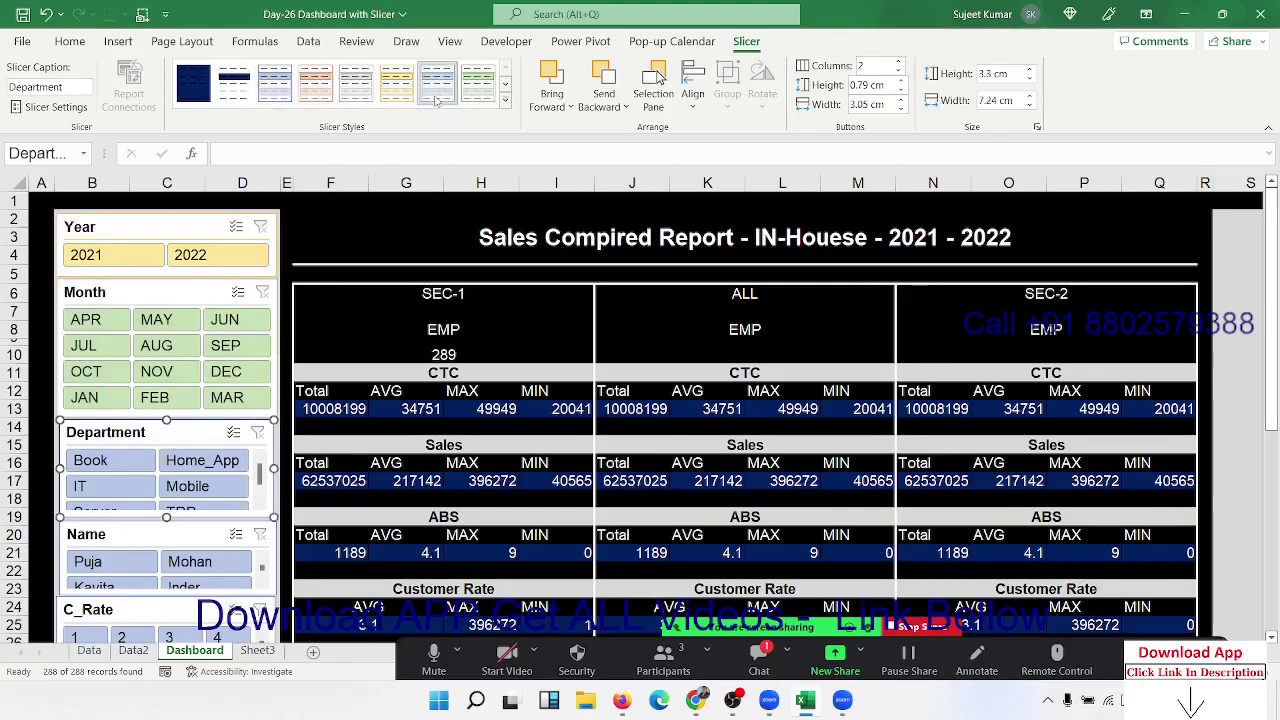
click(202, 538)
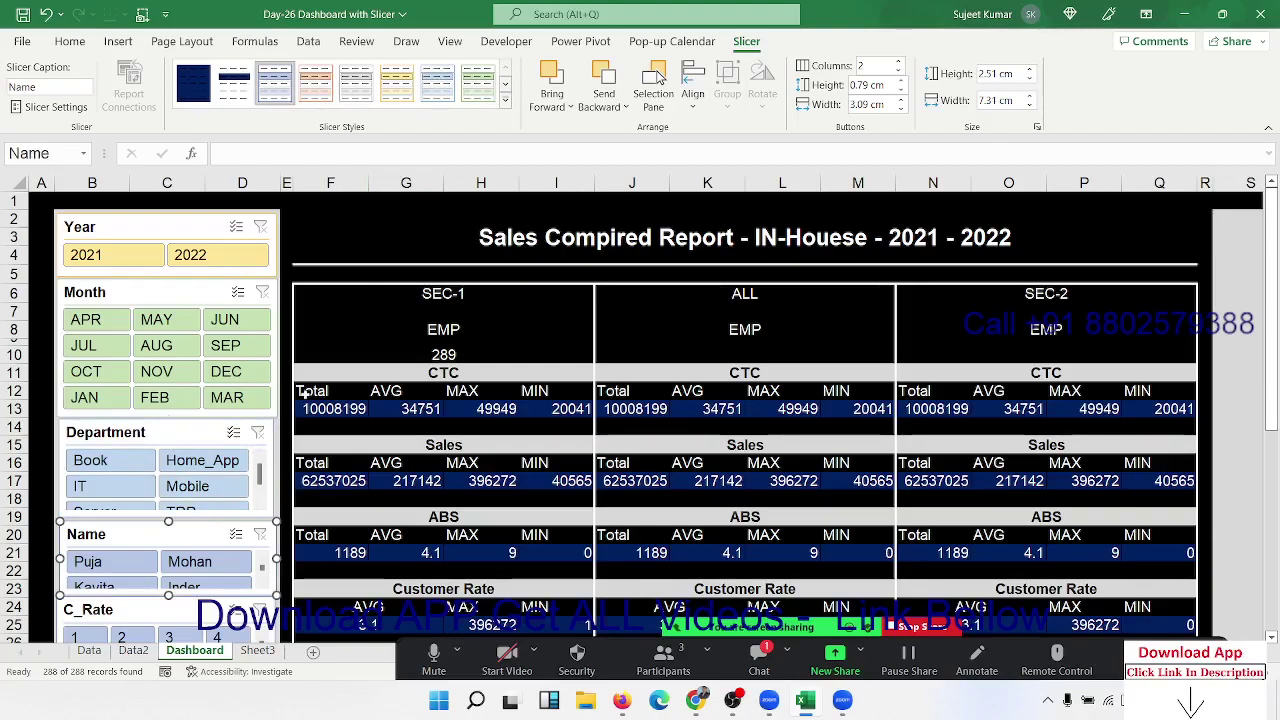
click(506, 104)
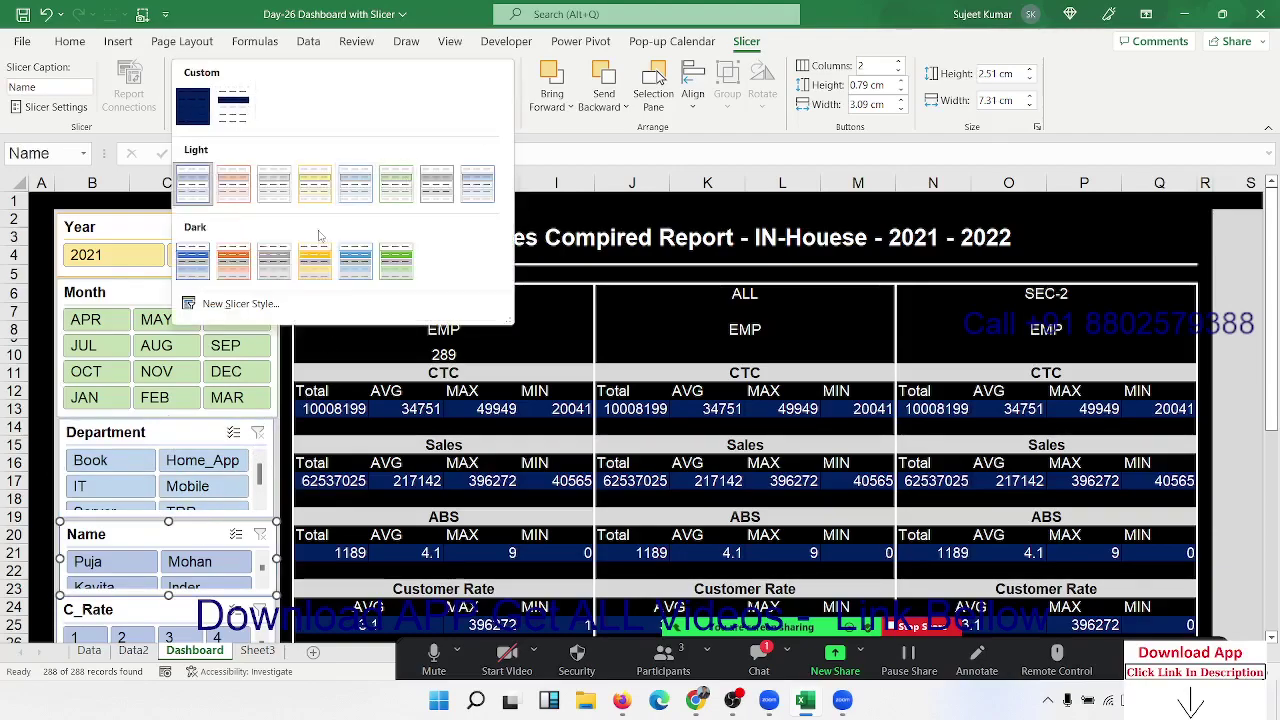
click(233, 261)
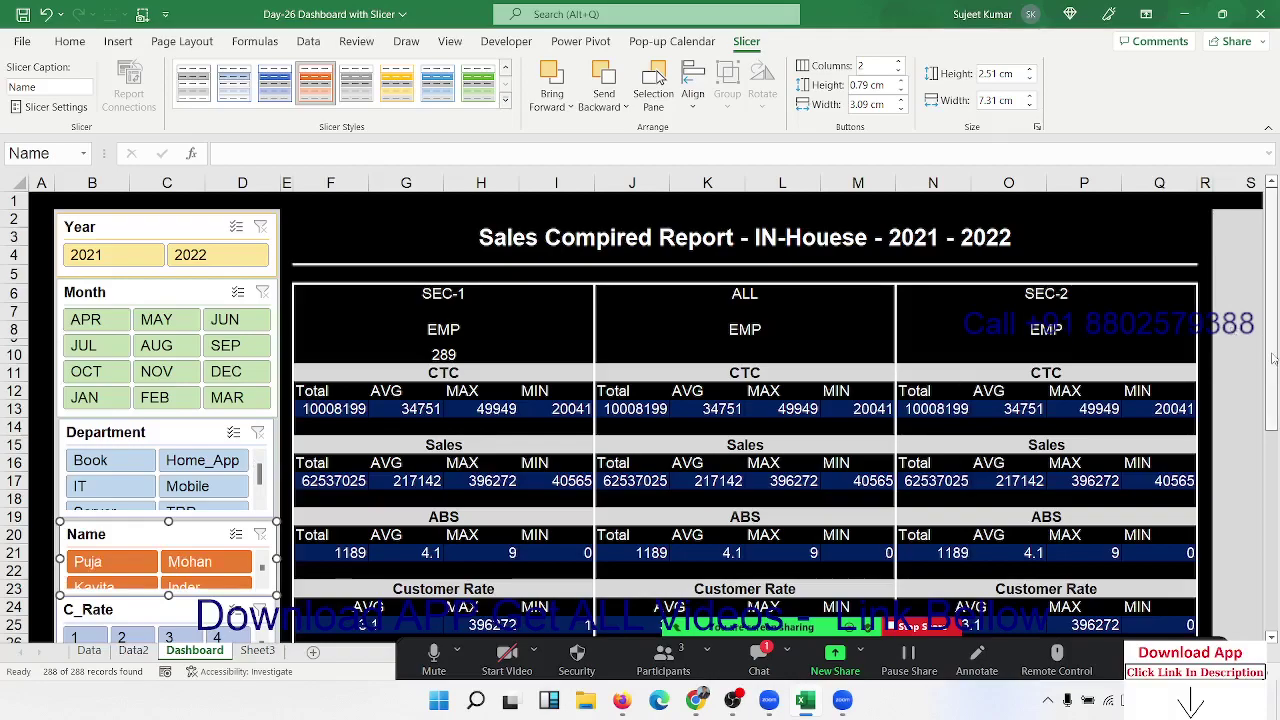
scroll(1100, 458, down, 3)
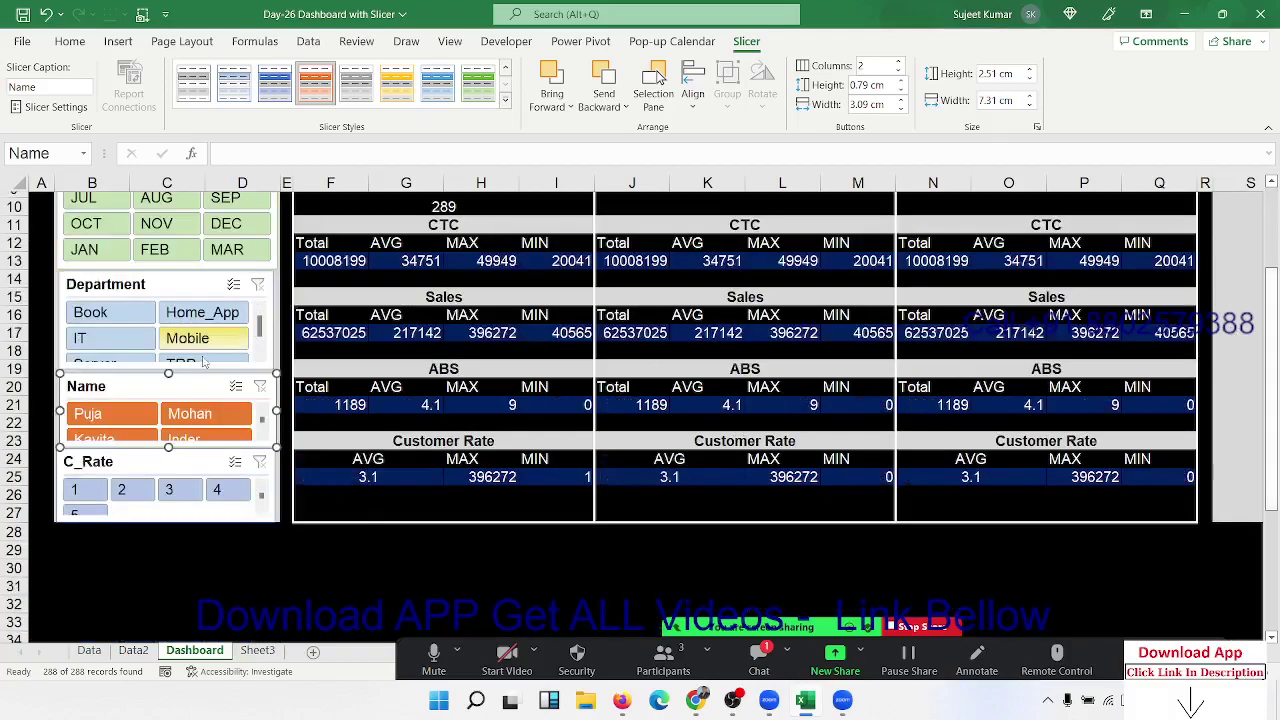
click(182, 286)
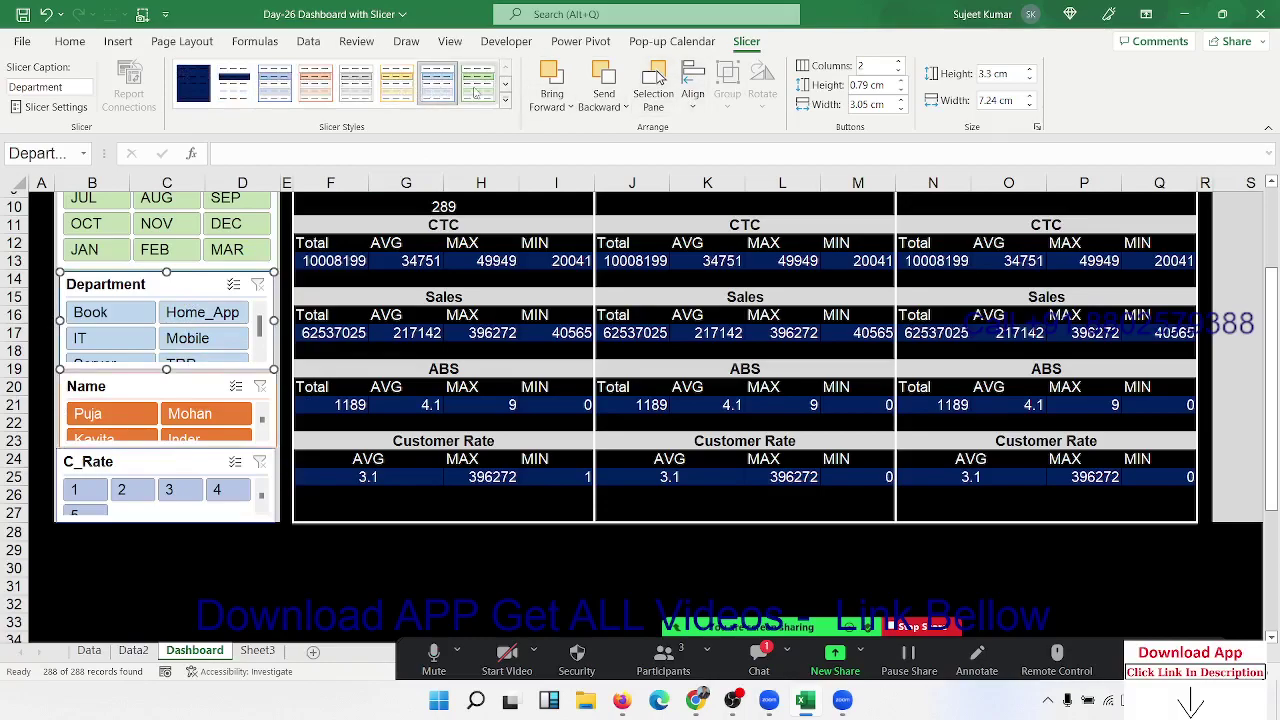
click(356, 84)
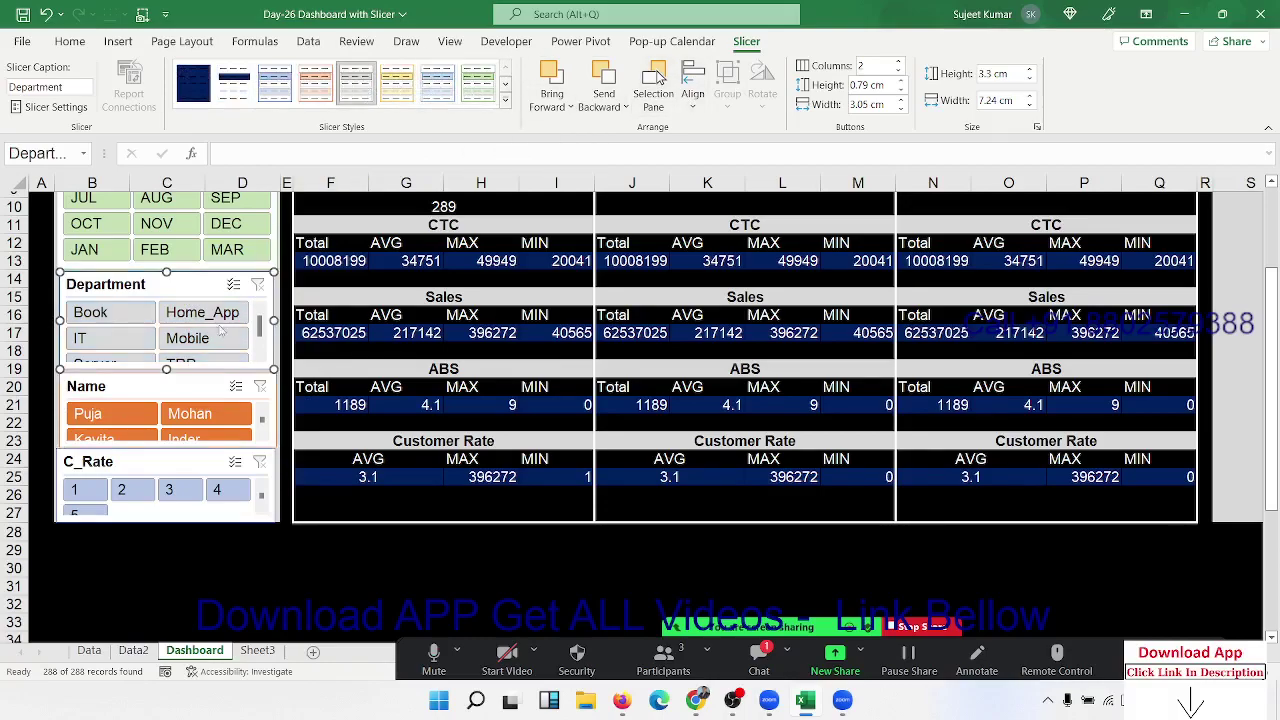
click(189, 395)
click(168, 463)
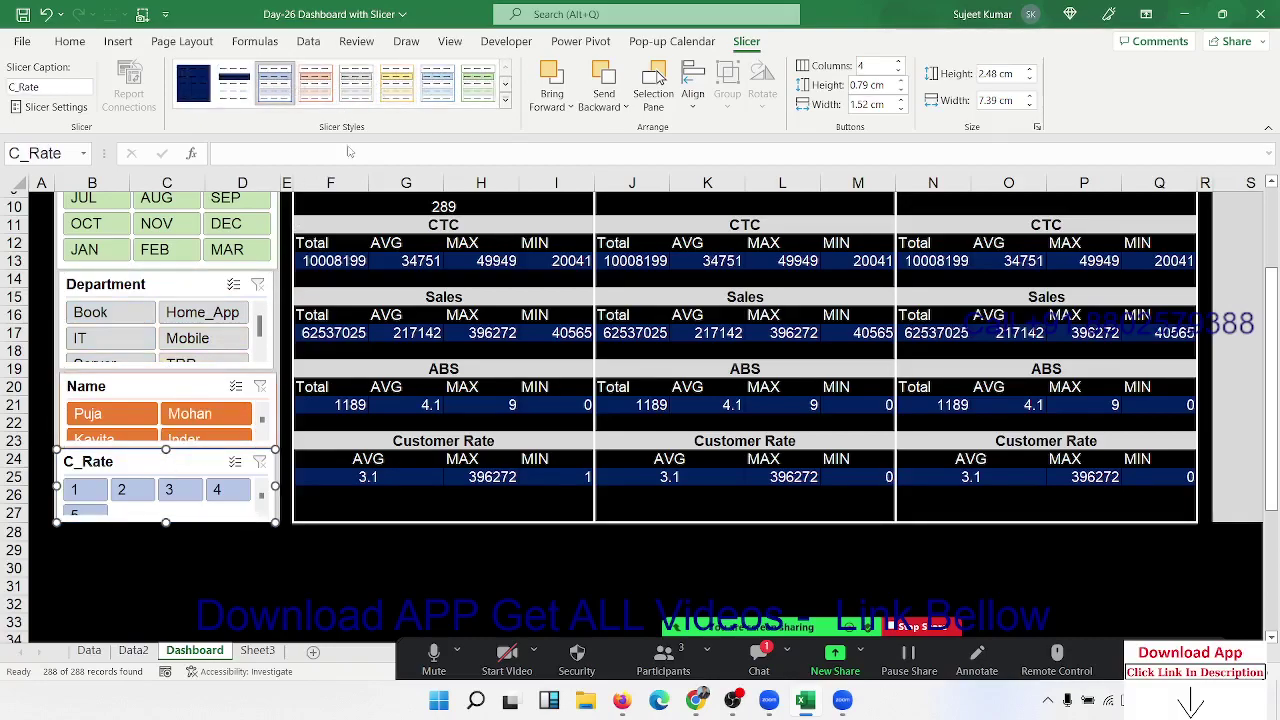
click(335, 542)
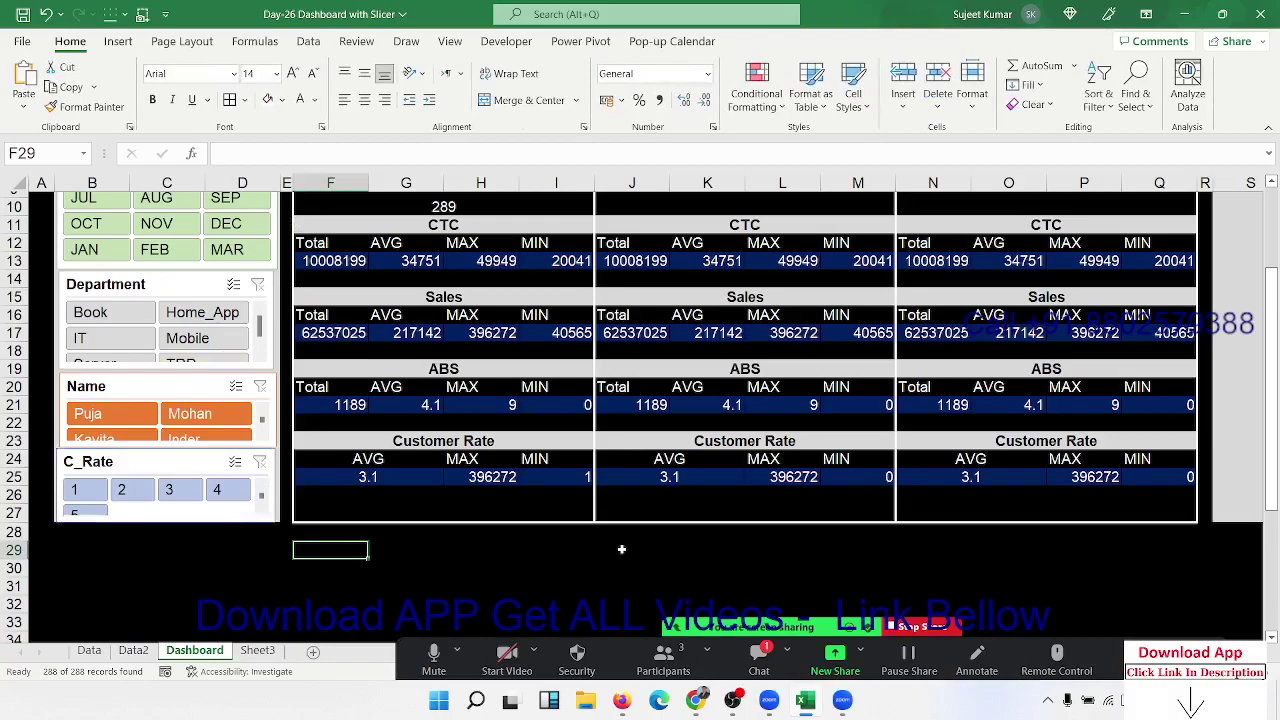
Check the Zoom chat and participants list, then close both windows.
scroll(620, 545, up, 3)
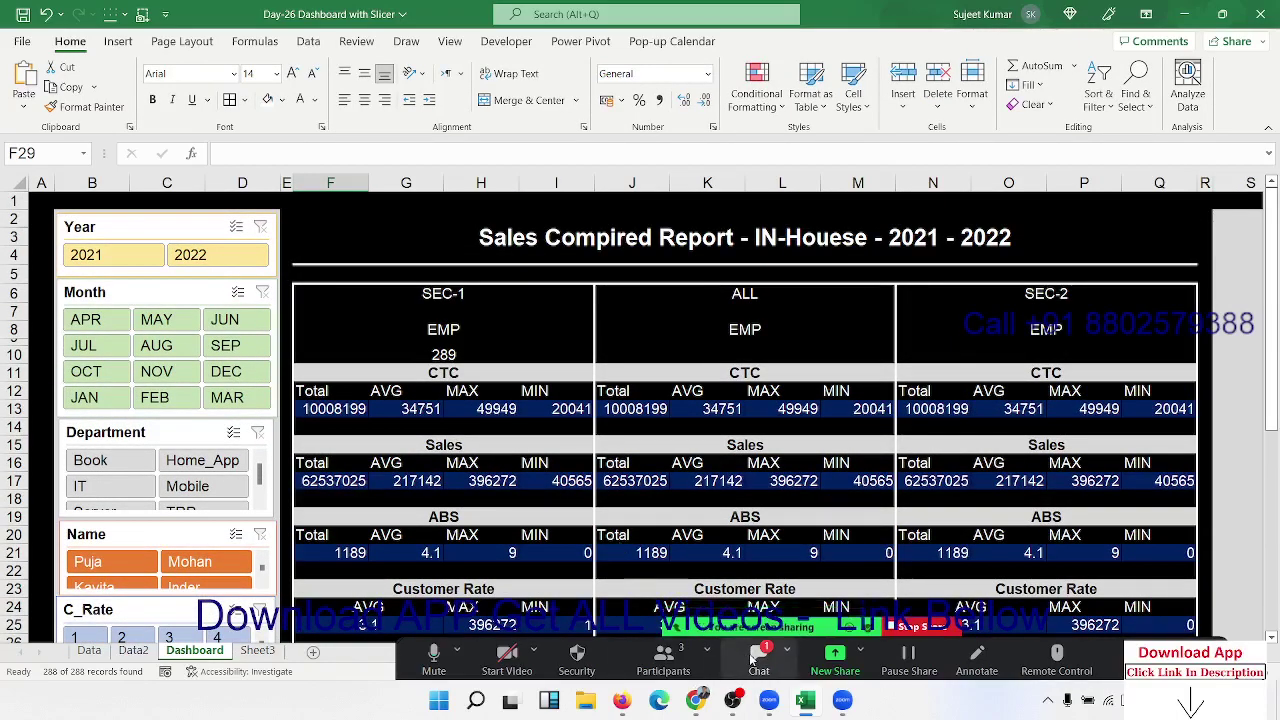
click(759, 656)
click(767, 190)
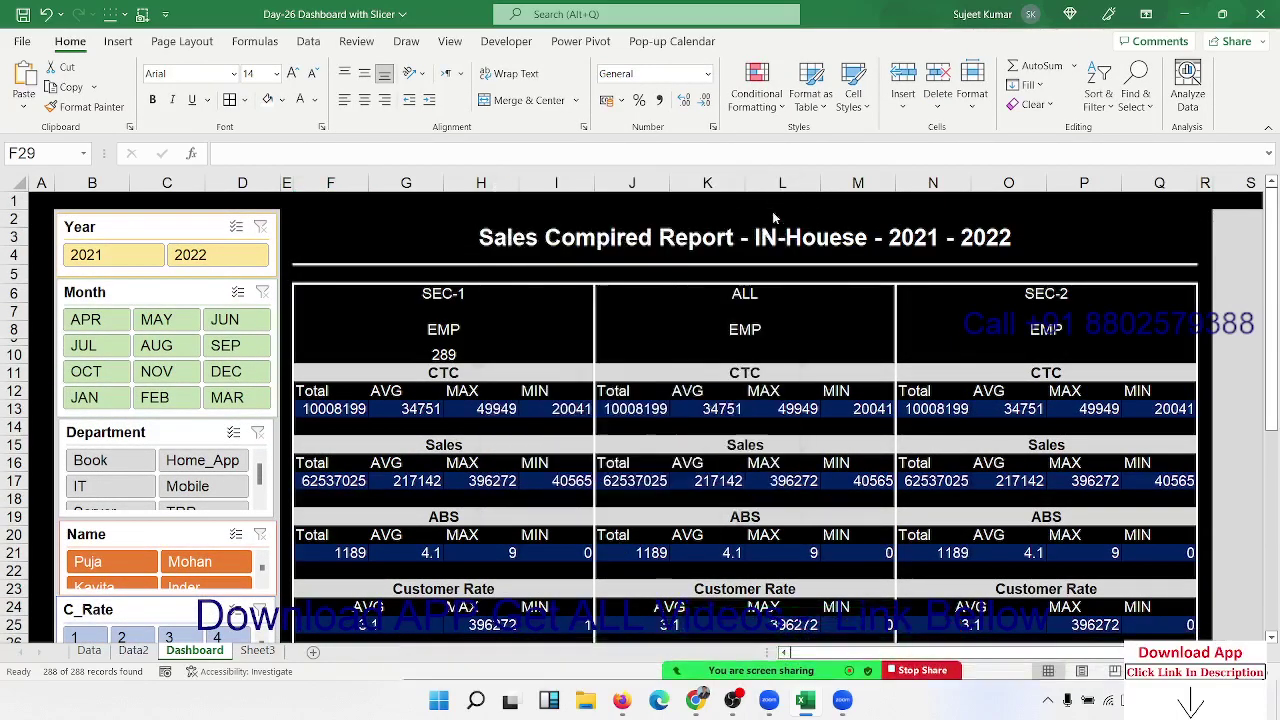
click(663, 658)
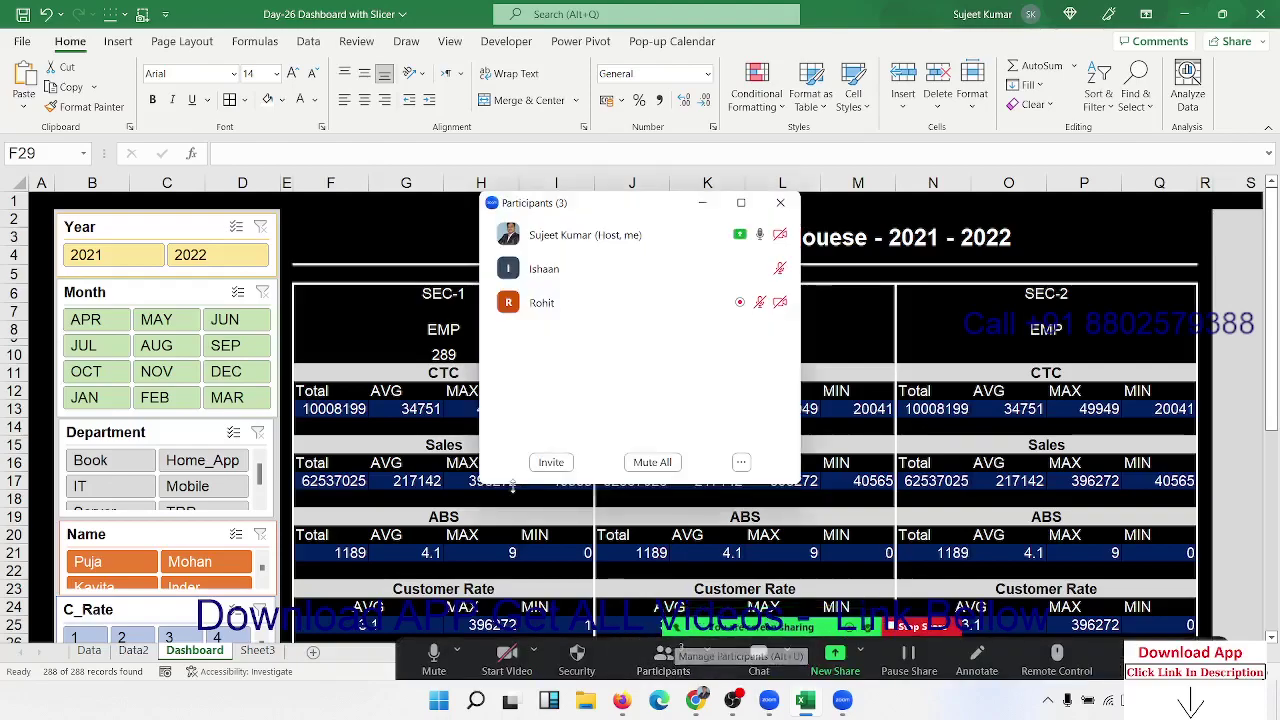
click(780, 203)
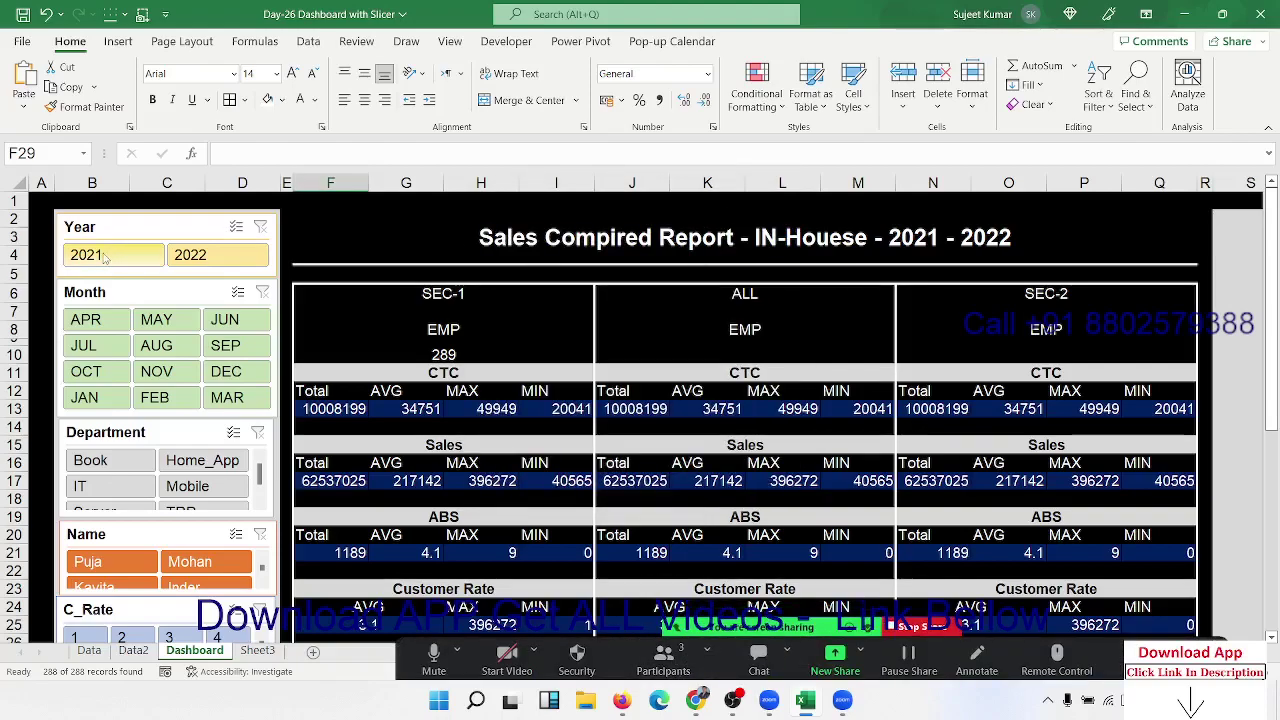
Filter the dashboard to 2021 and JUL, giving SEC-1 13 employees and CTC 378942.
click(104, 257)
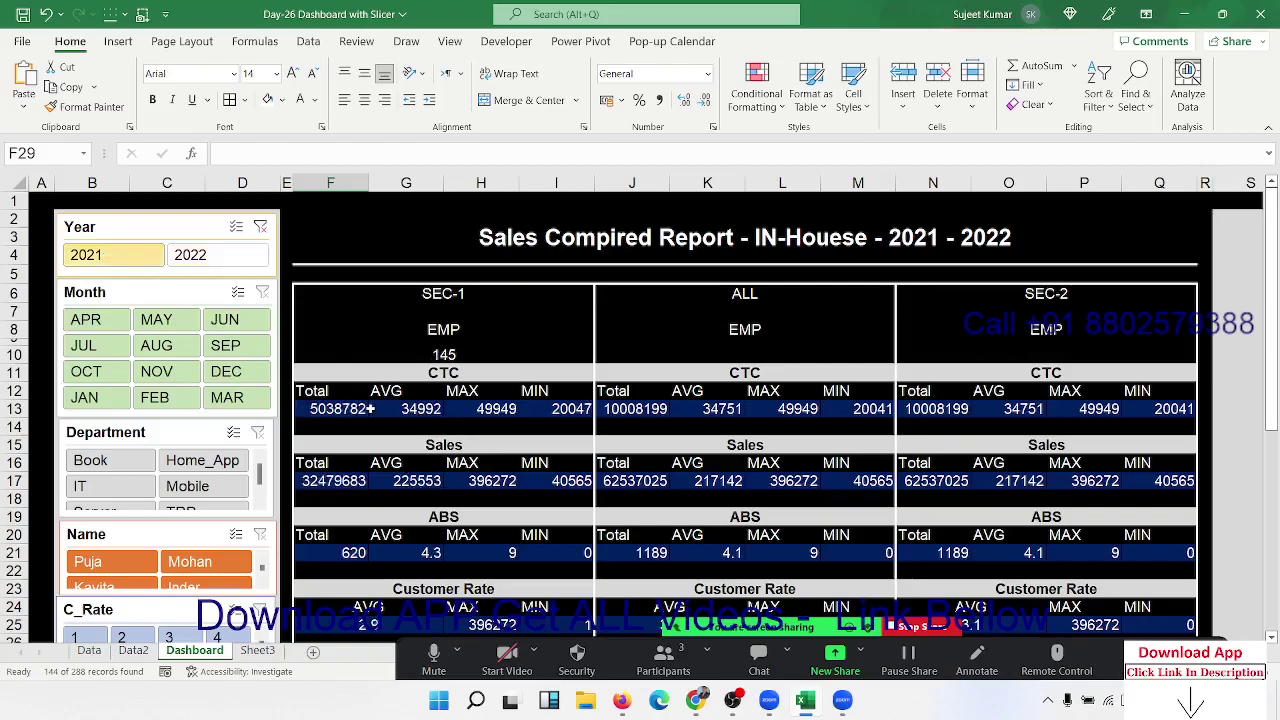
click(227, 259)
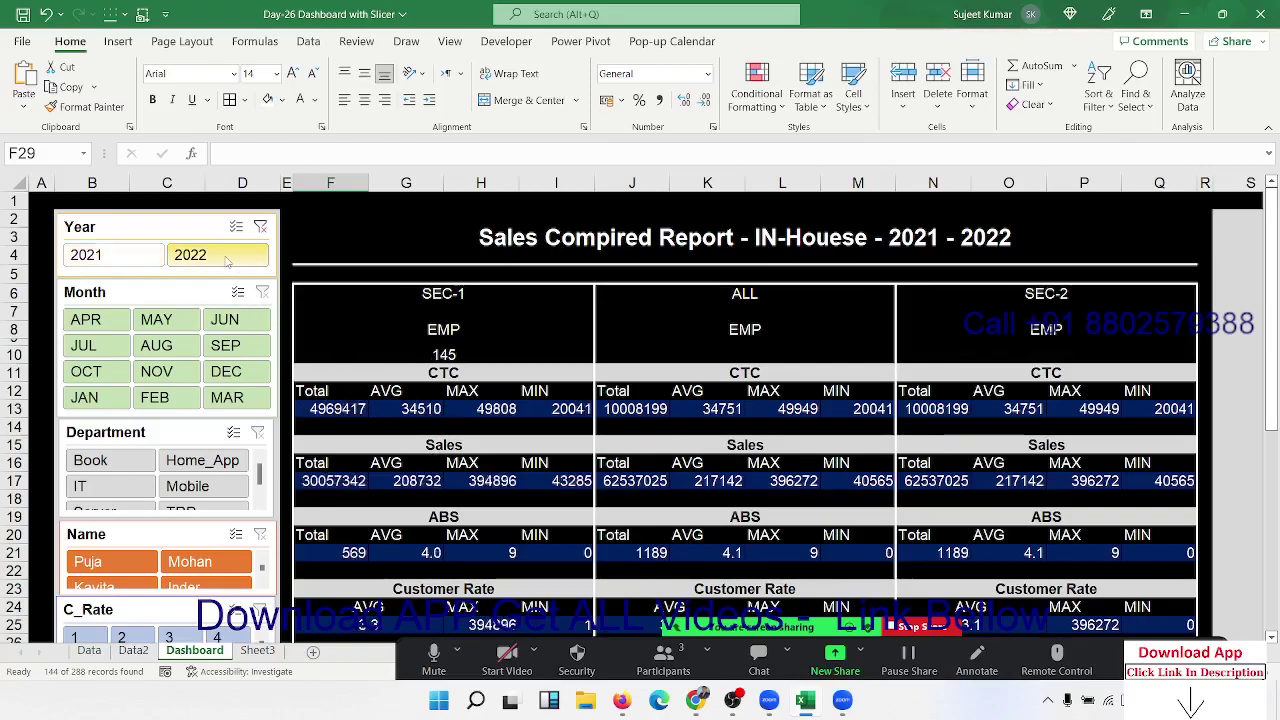
ctrl+click(150, 258)
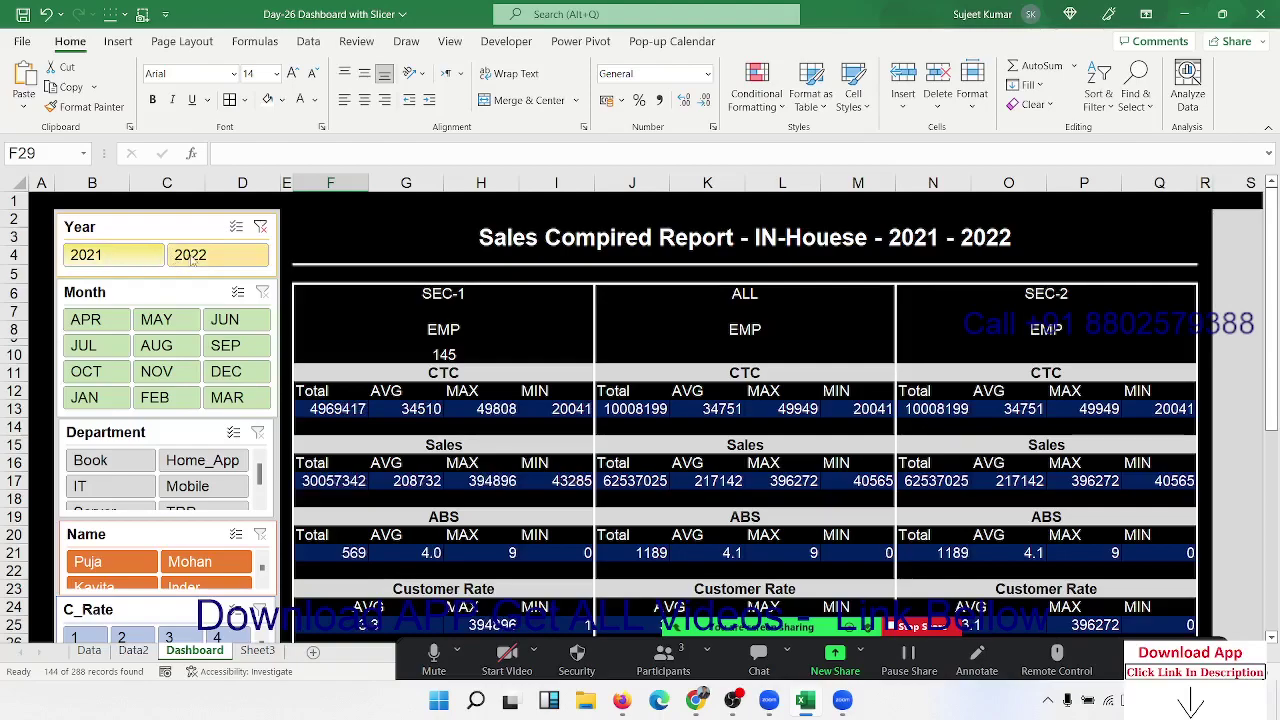
click(135, 257)
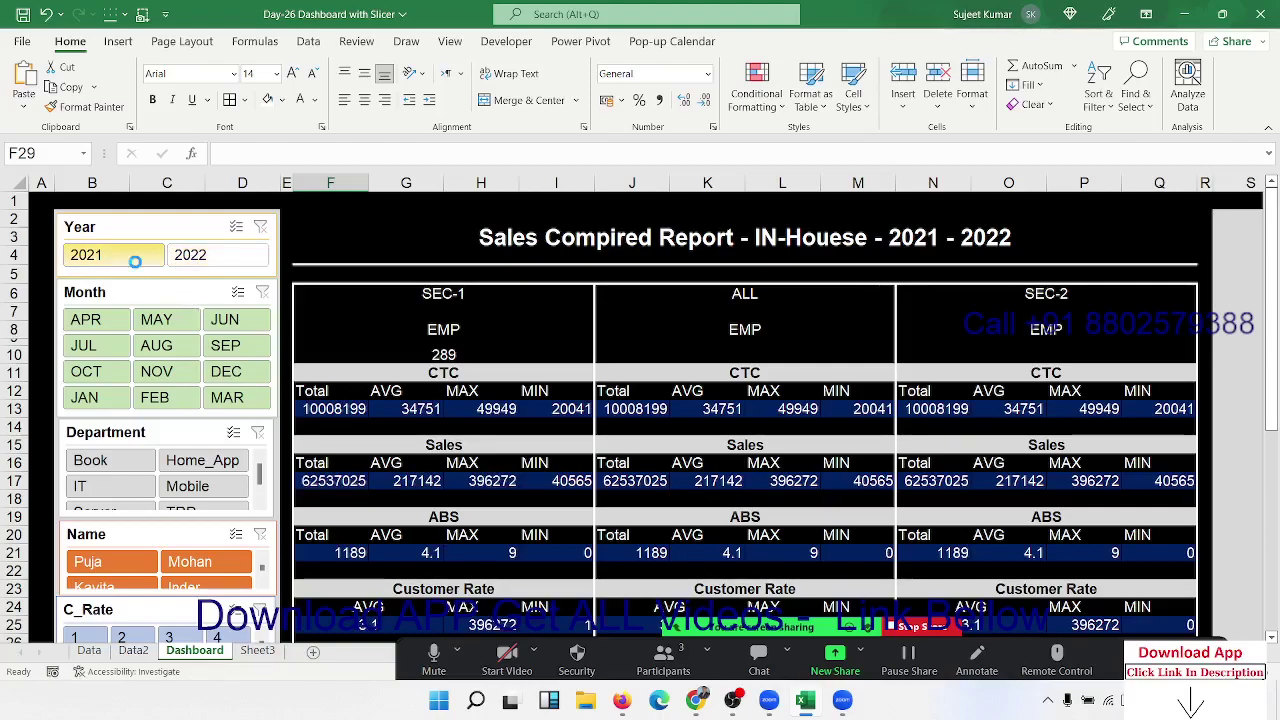
click(77, 350)
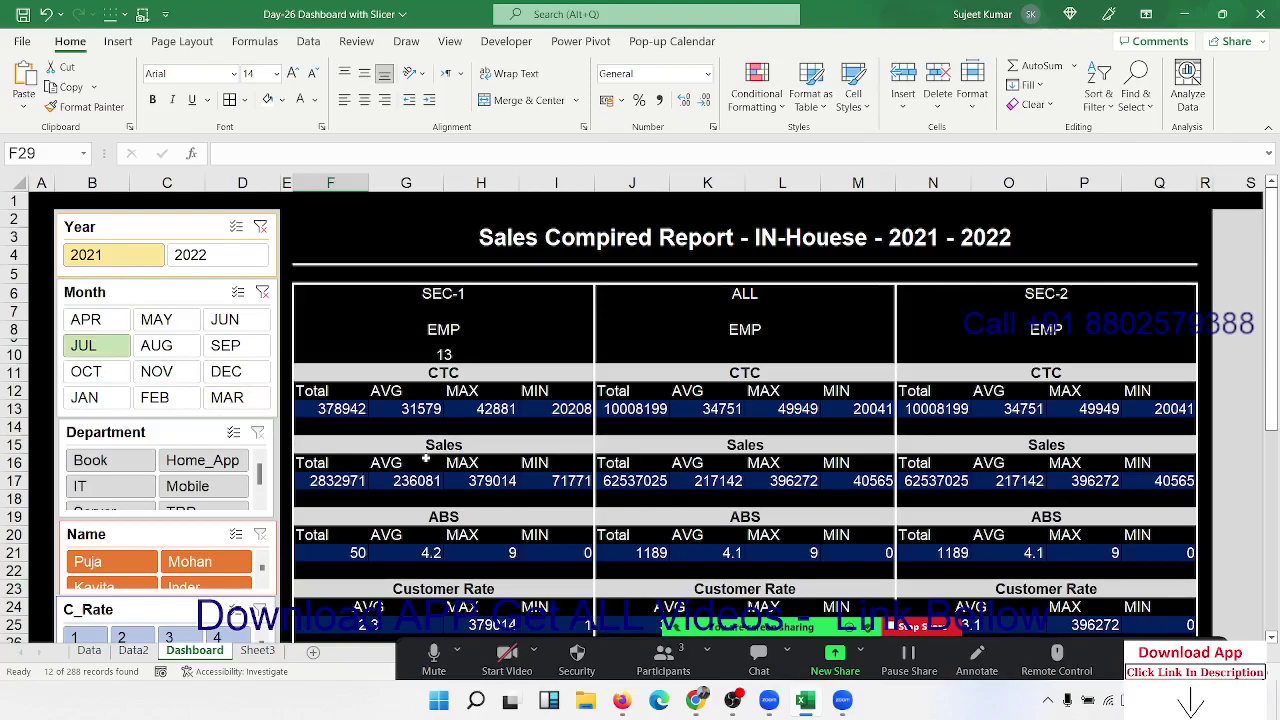
click(455, 340)
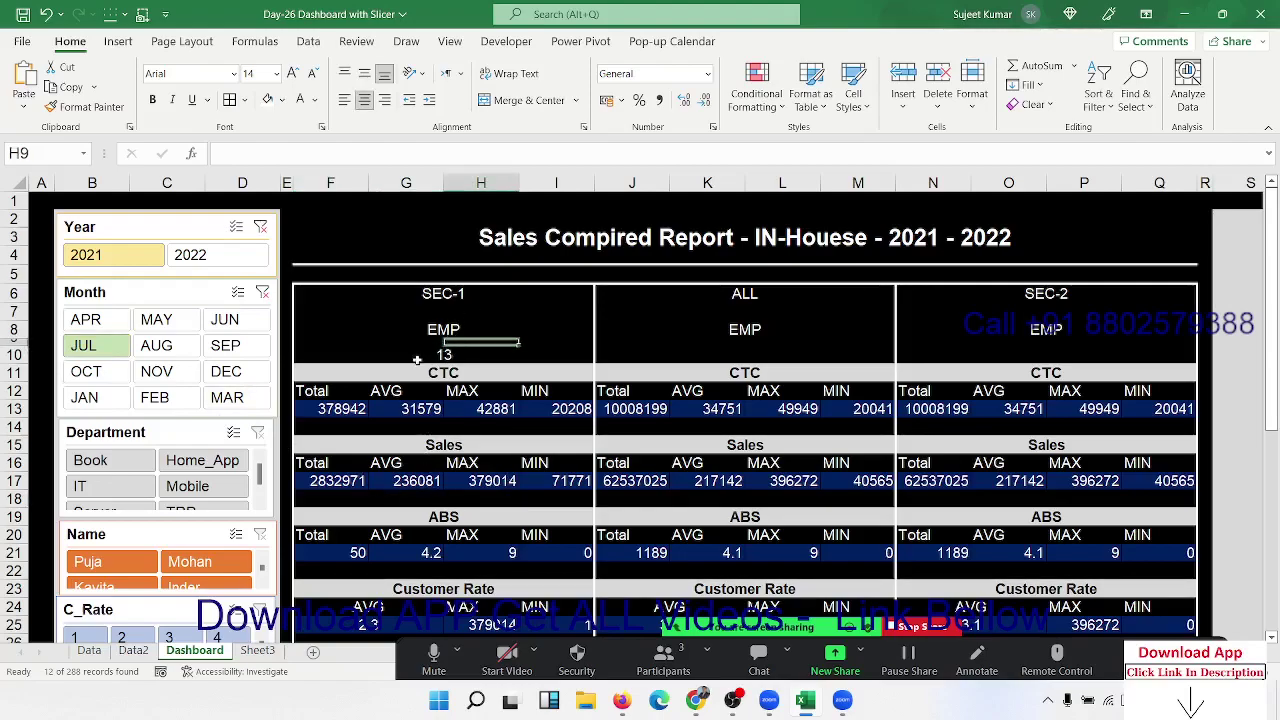
Inspect the SEC-1 employee count formula in G10 without changing it.
click(433, 356)
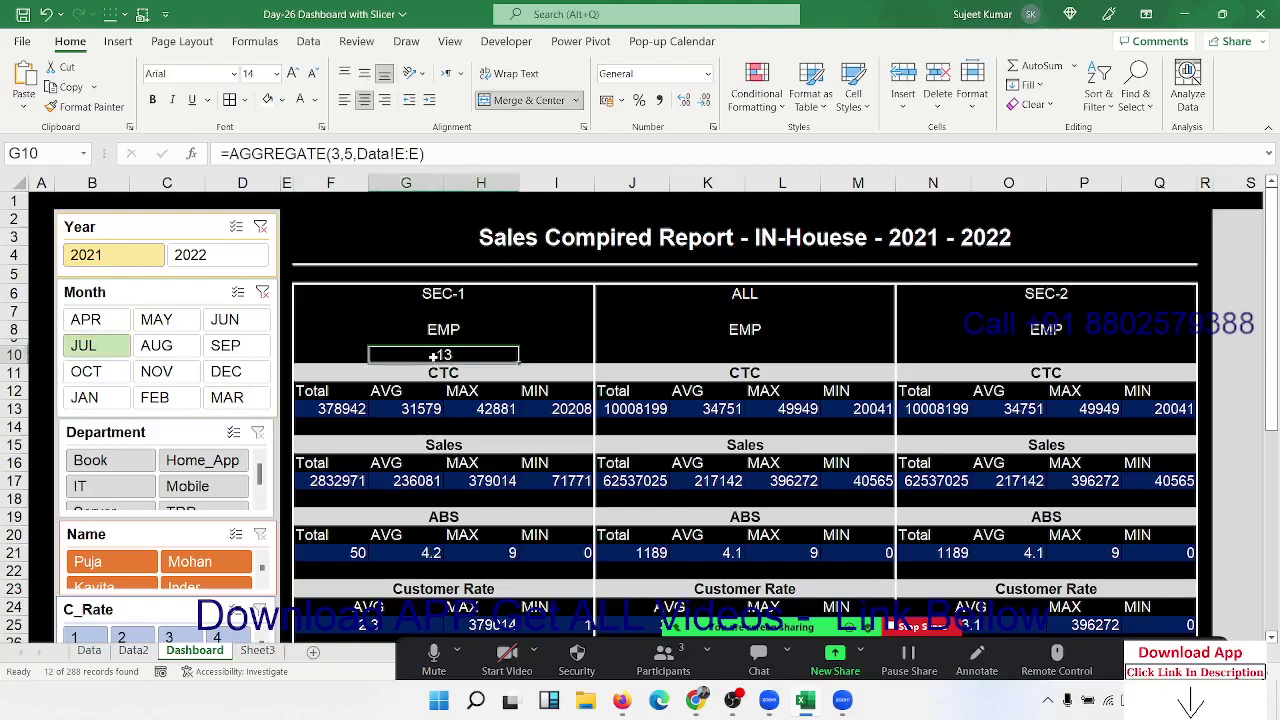
click(463, 152)
drag(463, 152, 220, 153)
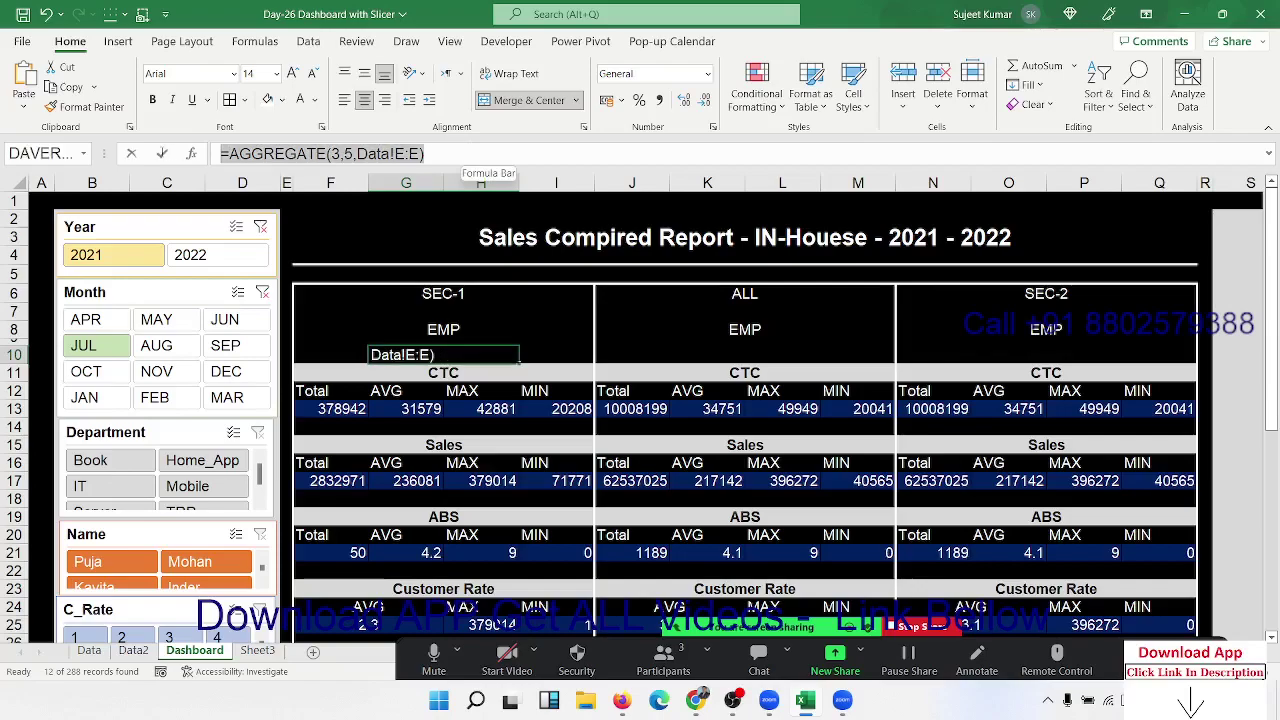
key(Escape)
Copy the SEC-1 employee count formula from G10 into the ALL EMP cell K10.
click(716, 341)
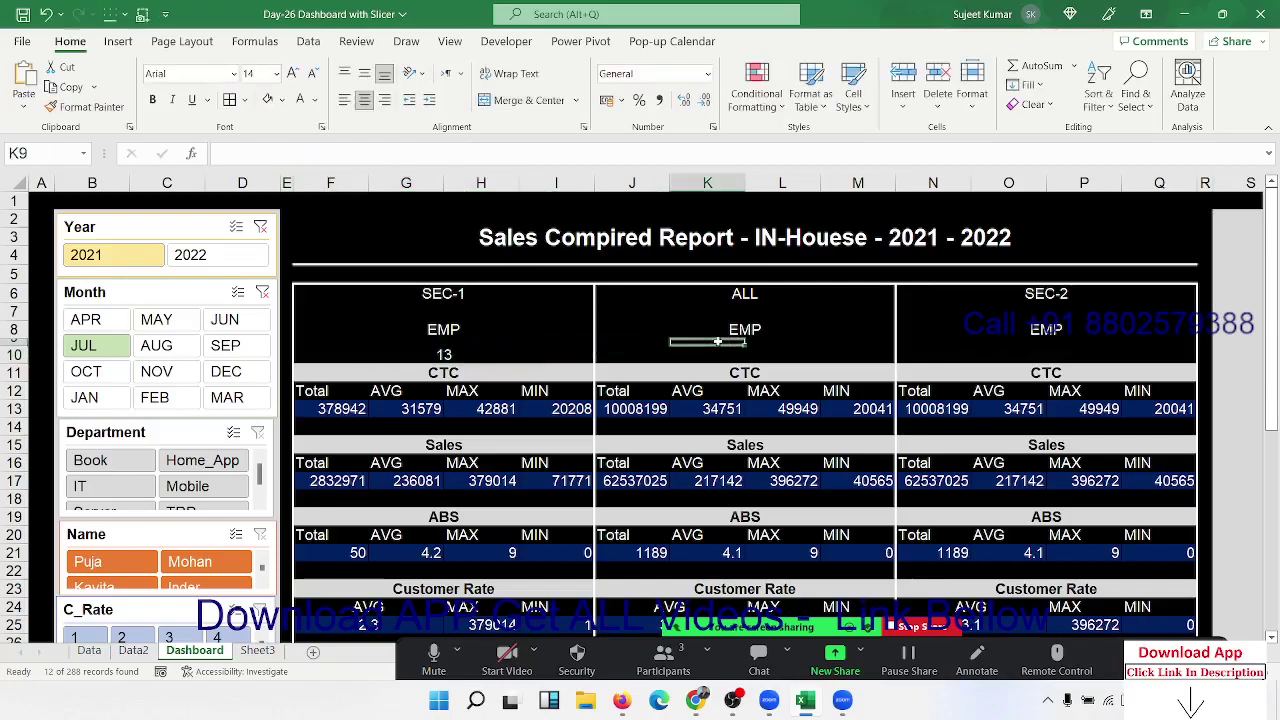
click(506, 352)
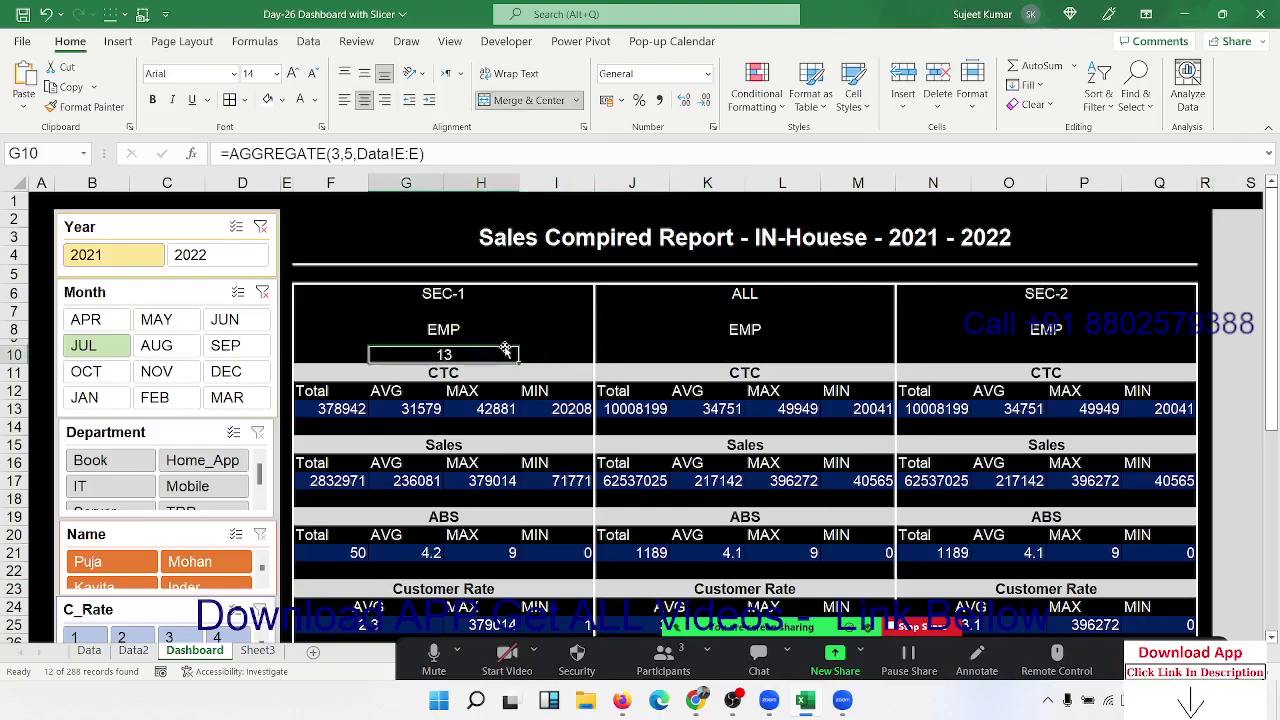
key(ctrl+c)
click(740, 352)
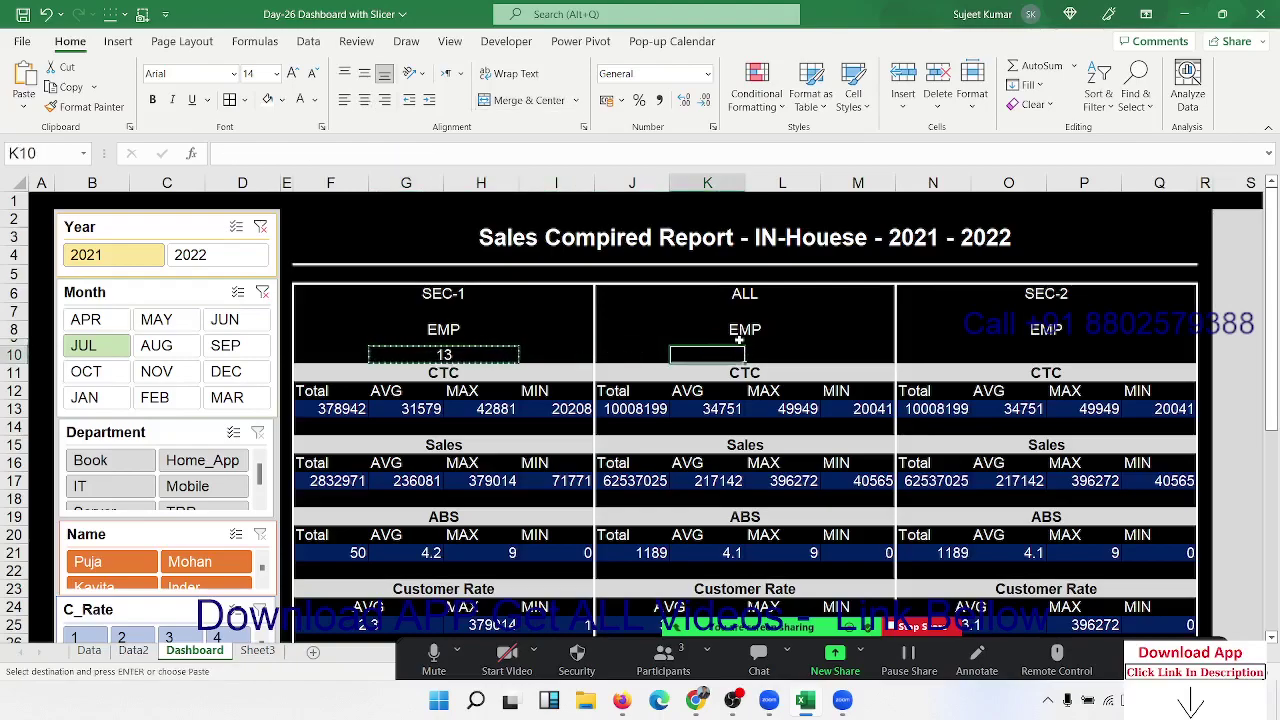
click(729, 343)
click(729, 352)
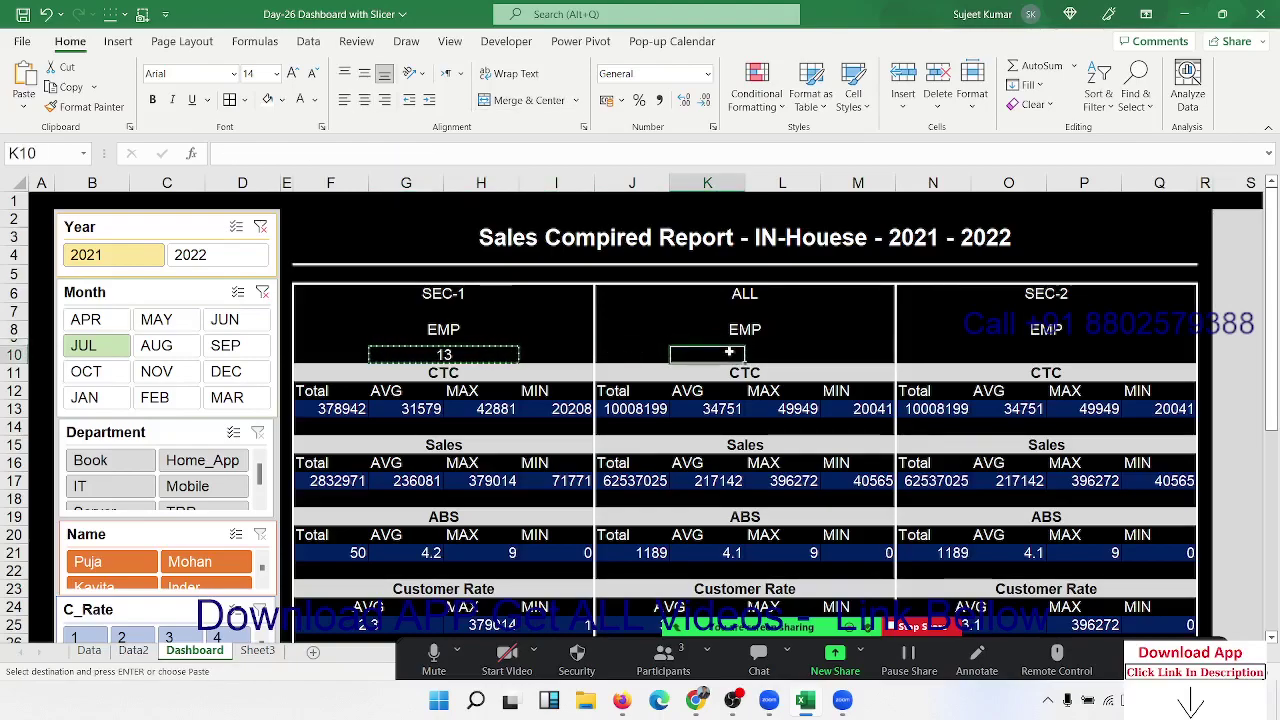
key(ctrl+v)
Change K10's AGGREGATE options argument from 5 to 4, giving =AGGREGATE(3,4,Data!I:I) showing 289.
click(362, 156)
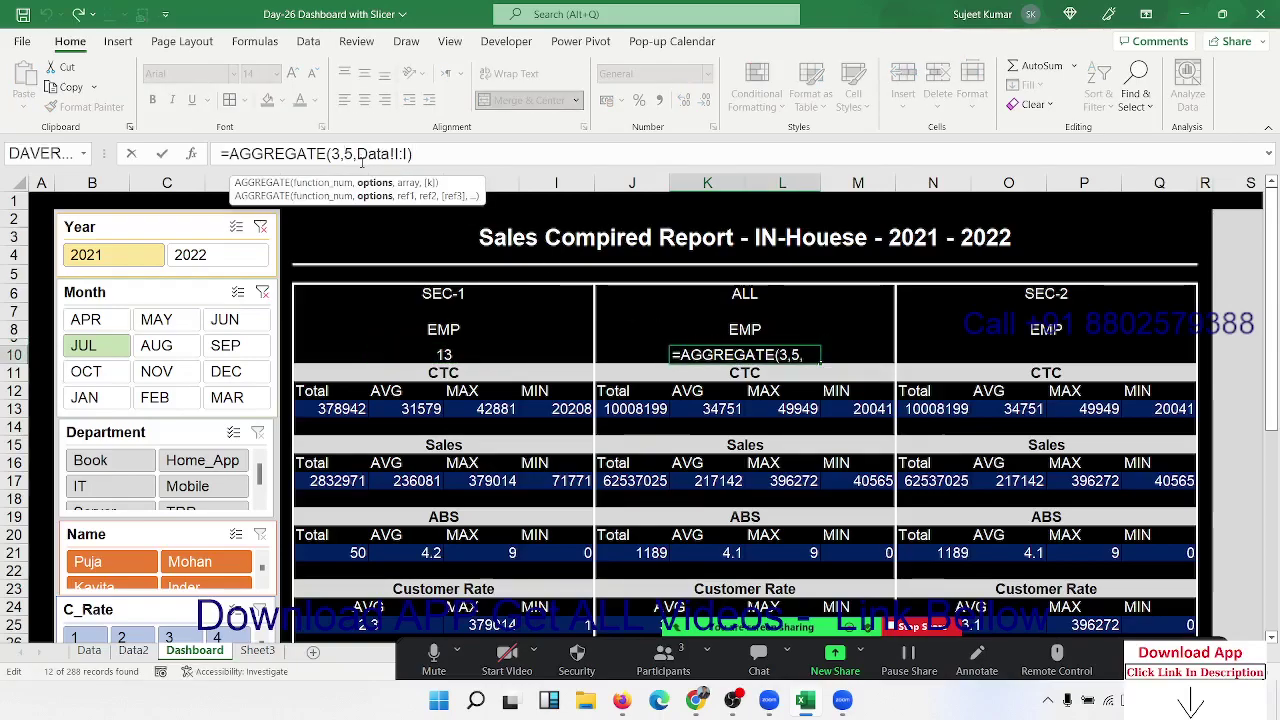
key(BackSpace)
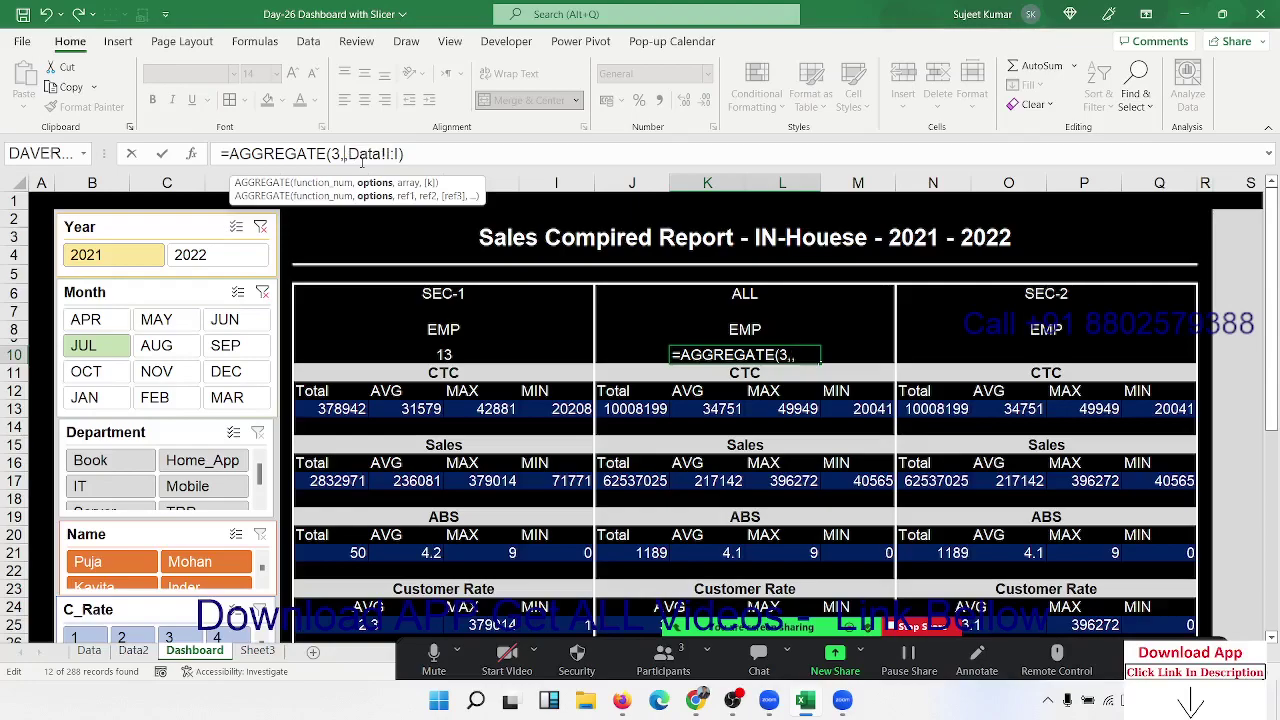
text(4,)
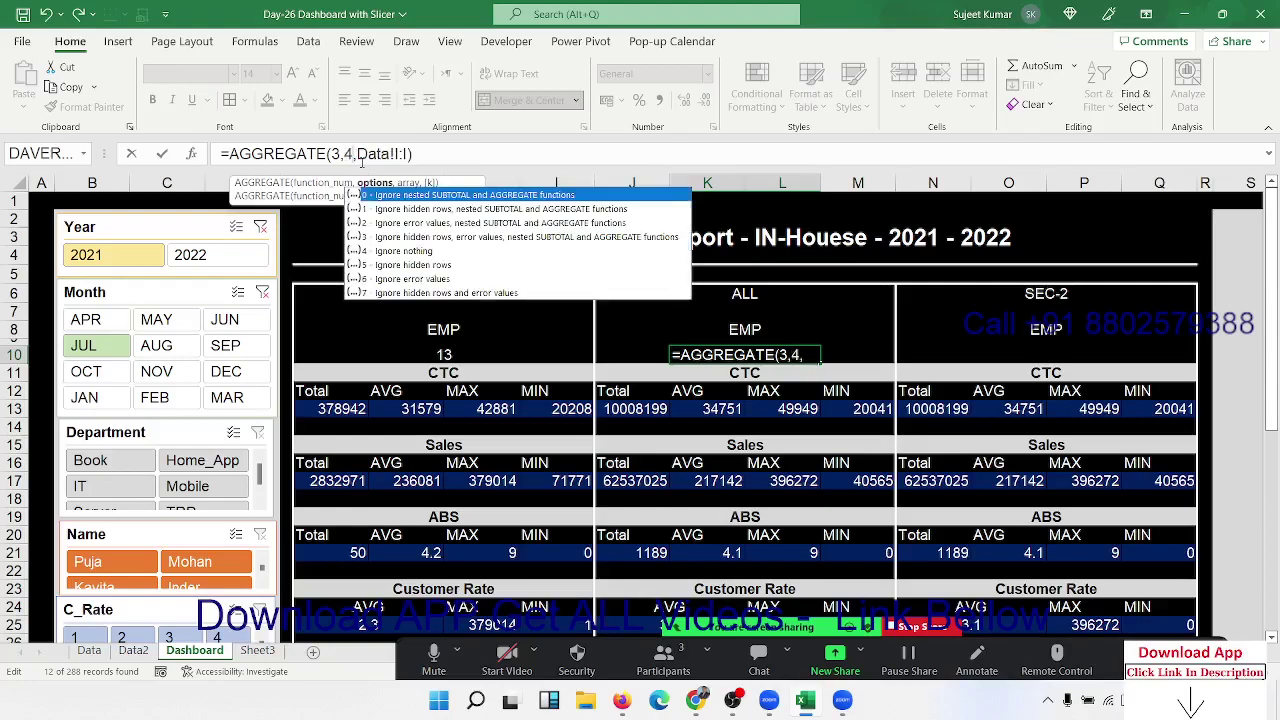
key(Return)
key(Up)
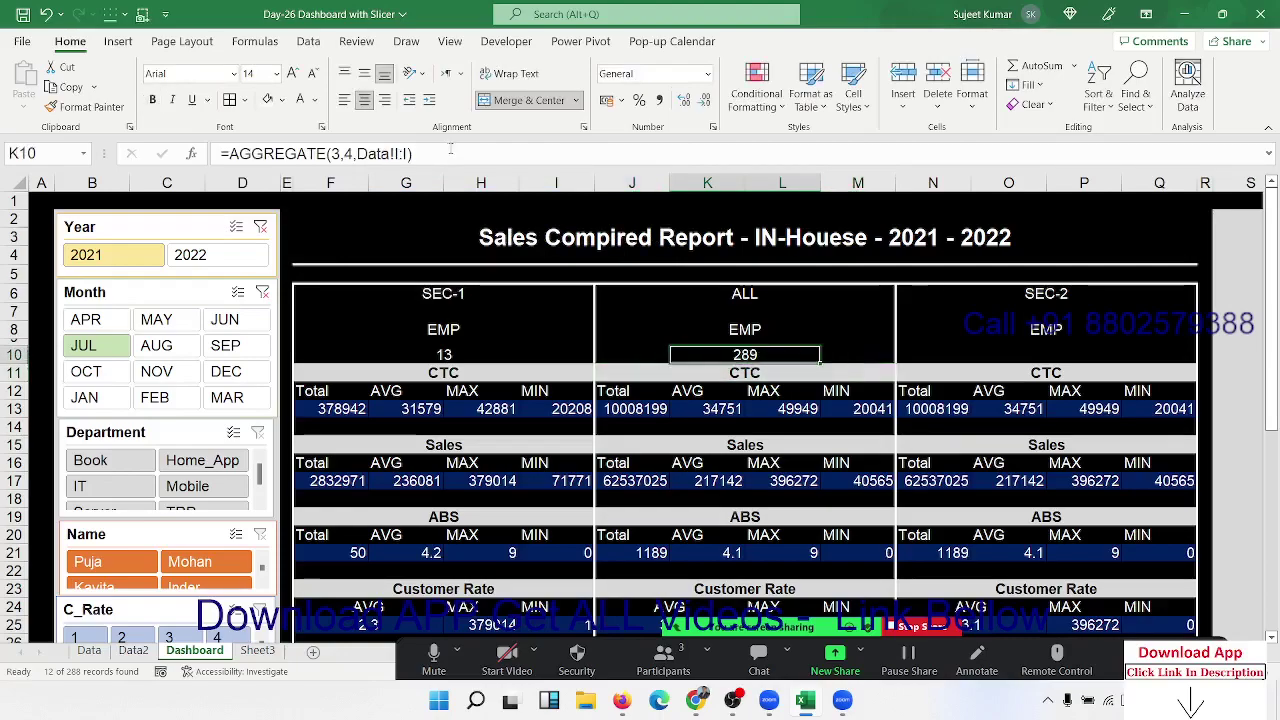
drag(453, 153, 220, 153)
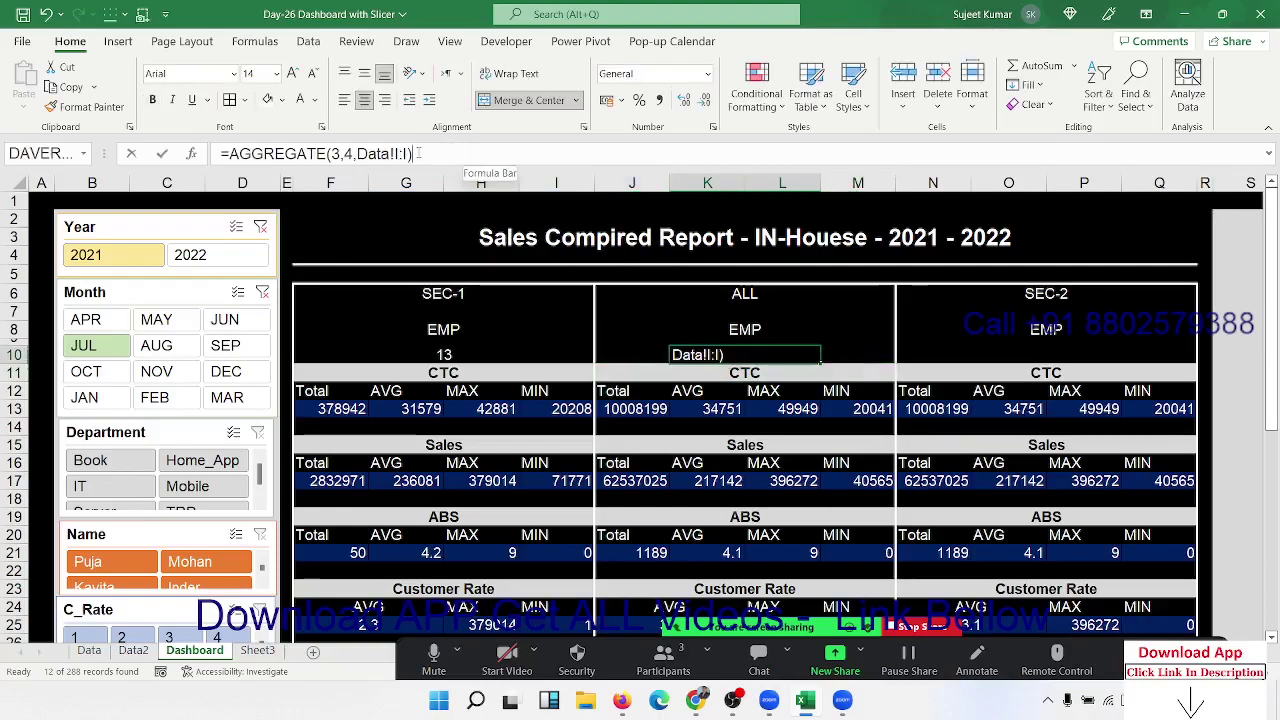
key(Escape)
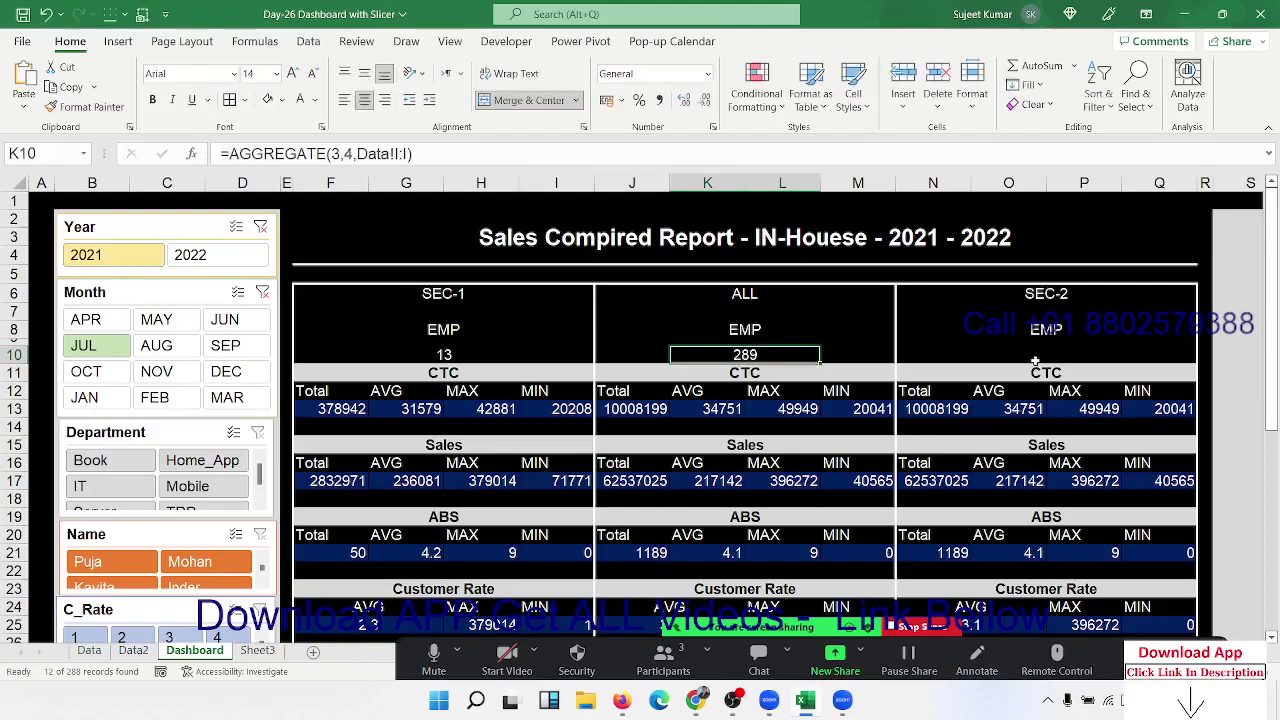
click(1030, 354)
click(1003, 344)
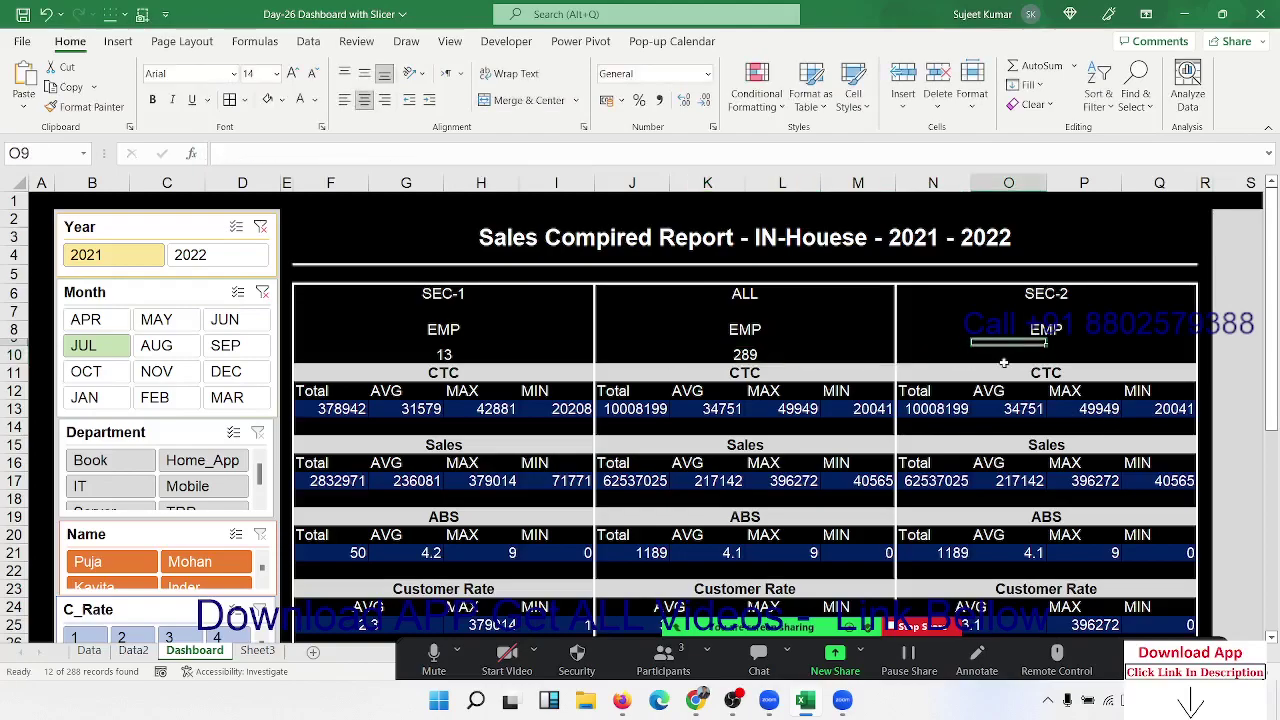
Copy the ALL EMP count formula from K10 into the SEC-2 EMP cell O10.
click(823, 355)
click(790, 352)
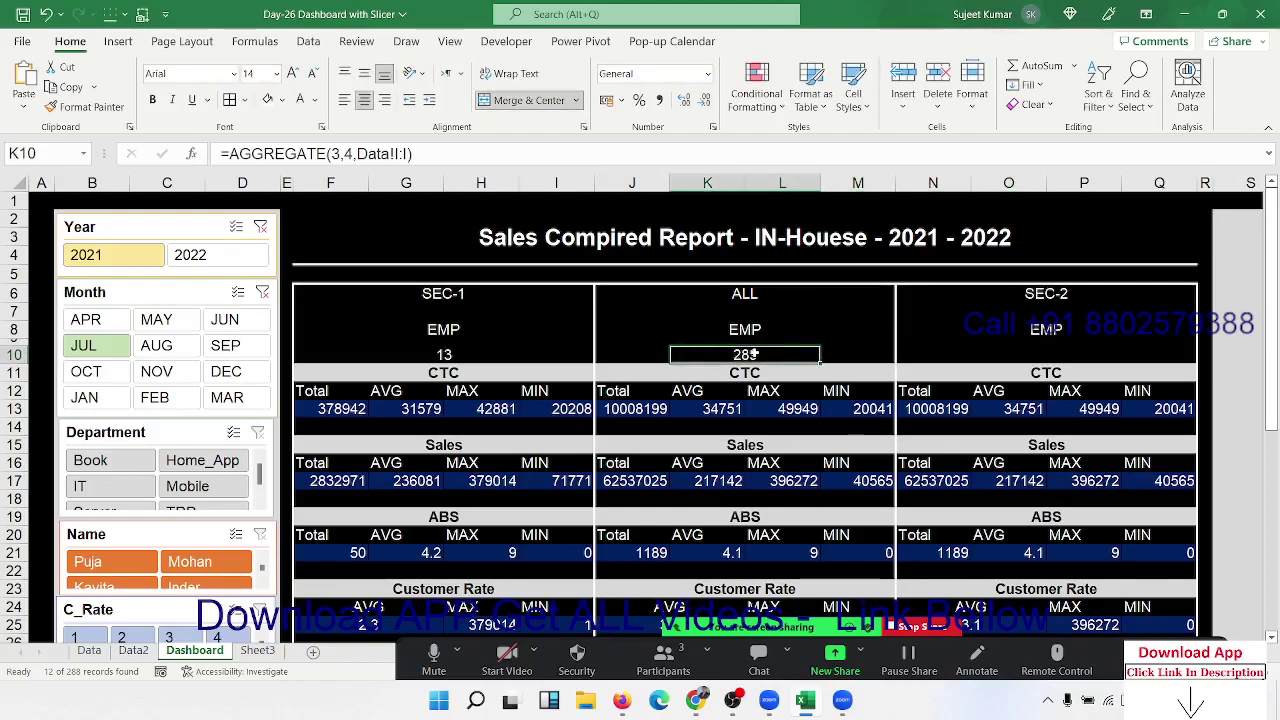
key(ctrl+c)
click(978, 350)
key(ctrl+v)
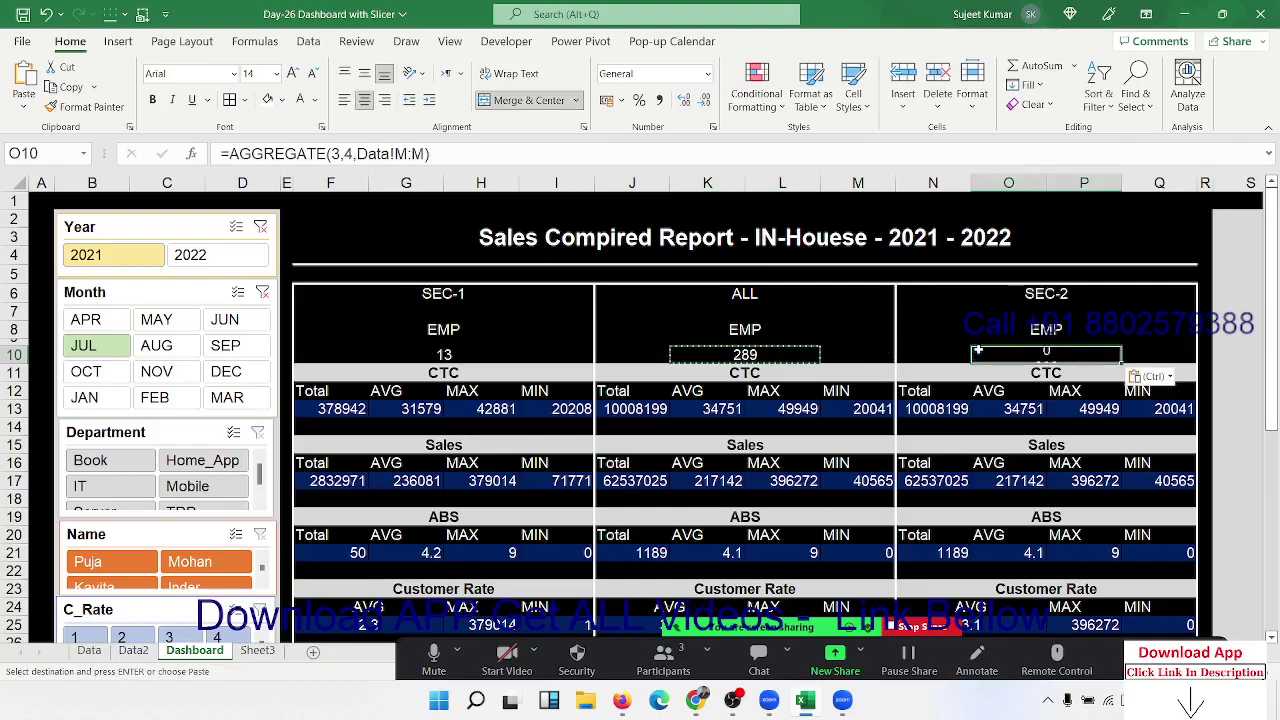
Add a 2 to the O10 formula and compare it with the ALL EMP formula.
click(390, 154)
text(2)
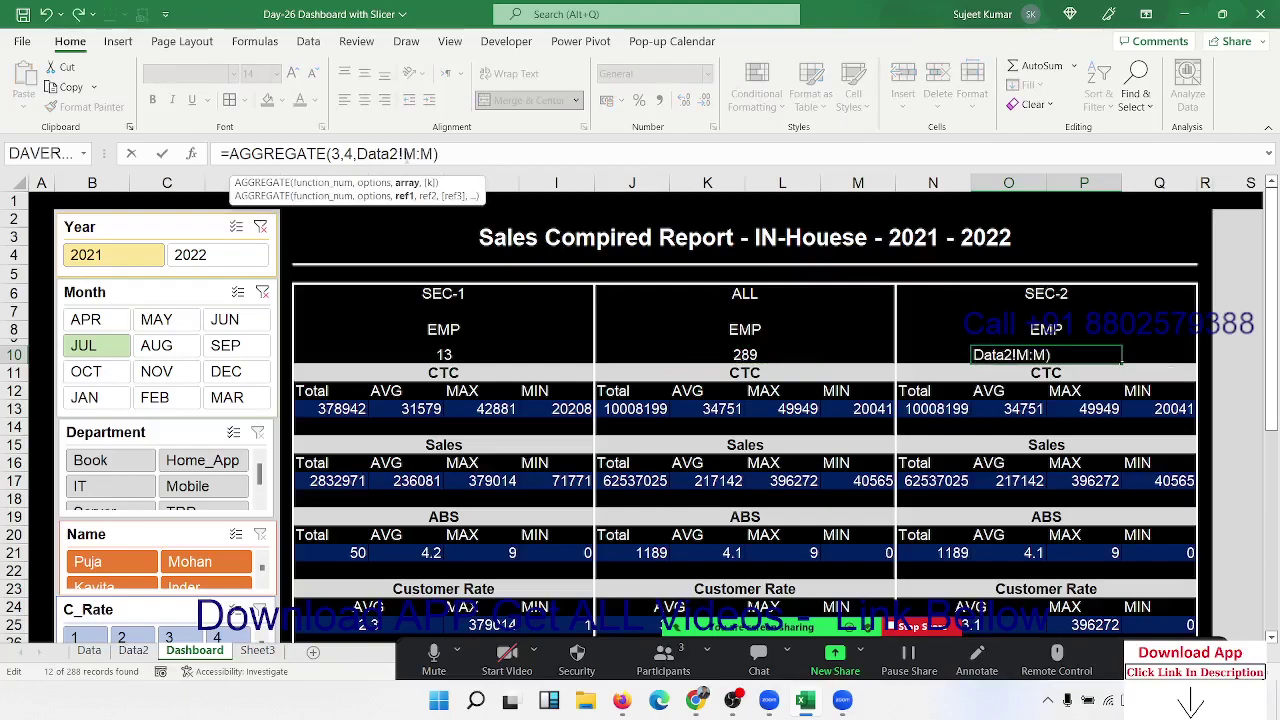
key(Return)
key(Left)
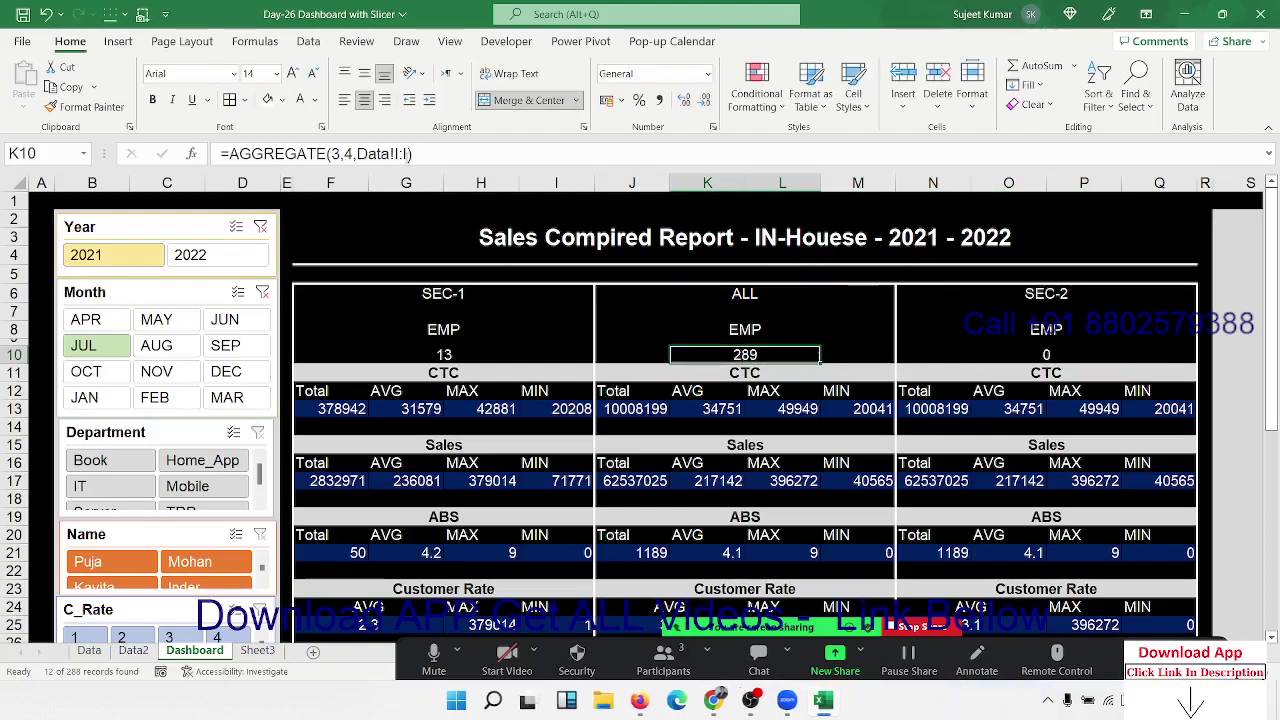
key(Left)
key(Left)
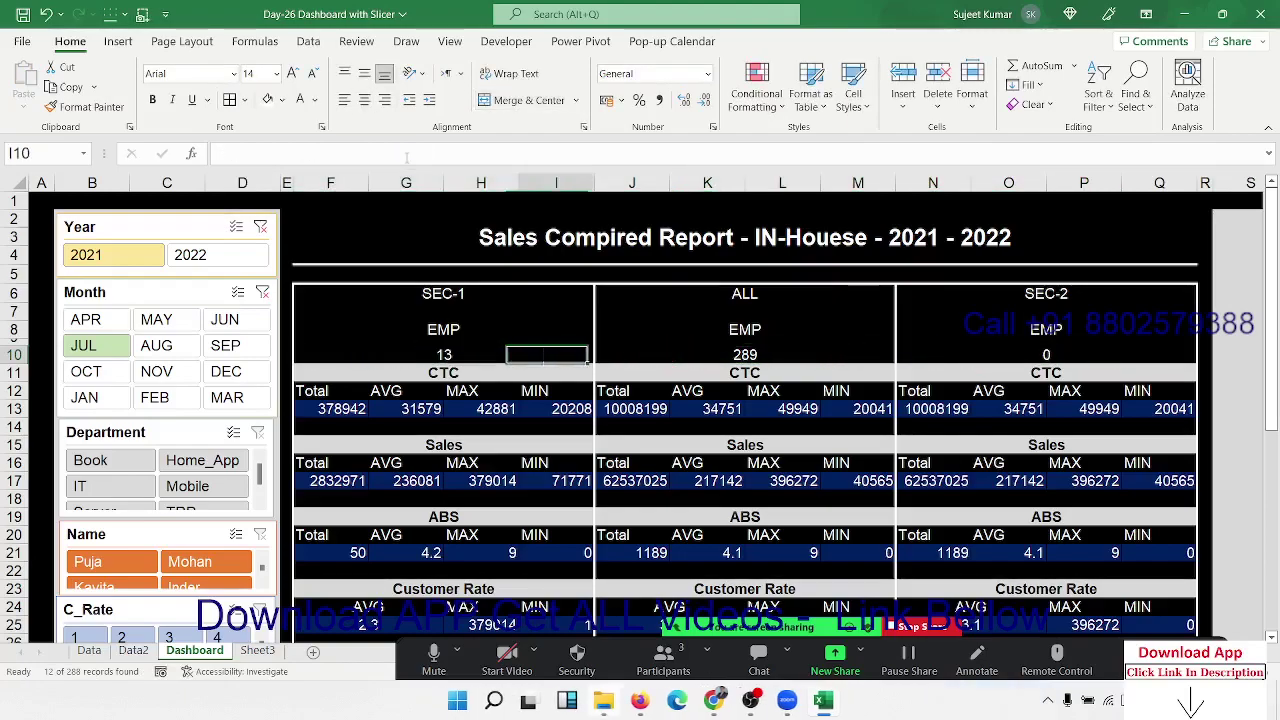
key(Right)
key(Right)
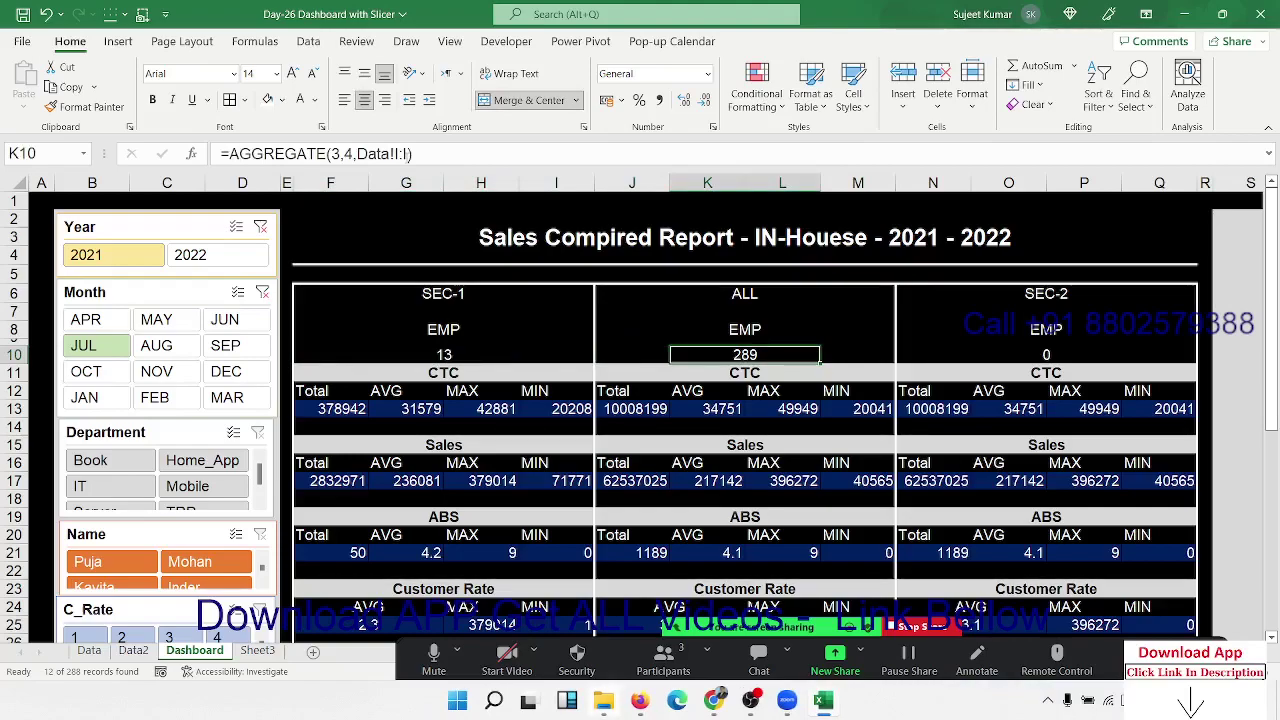
key(Right)
key(Right)
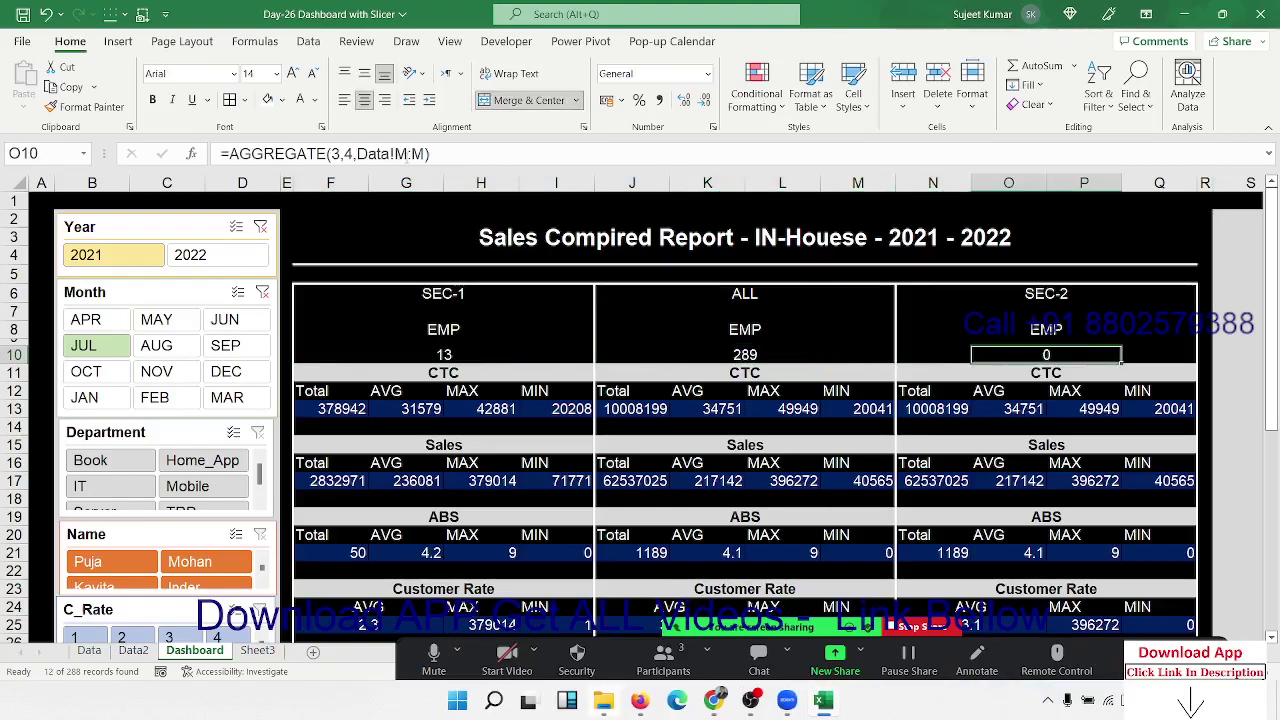
Make the O10 formula count column C:C with options argument 5.
click(350, 155)
key(BackSpace)
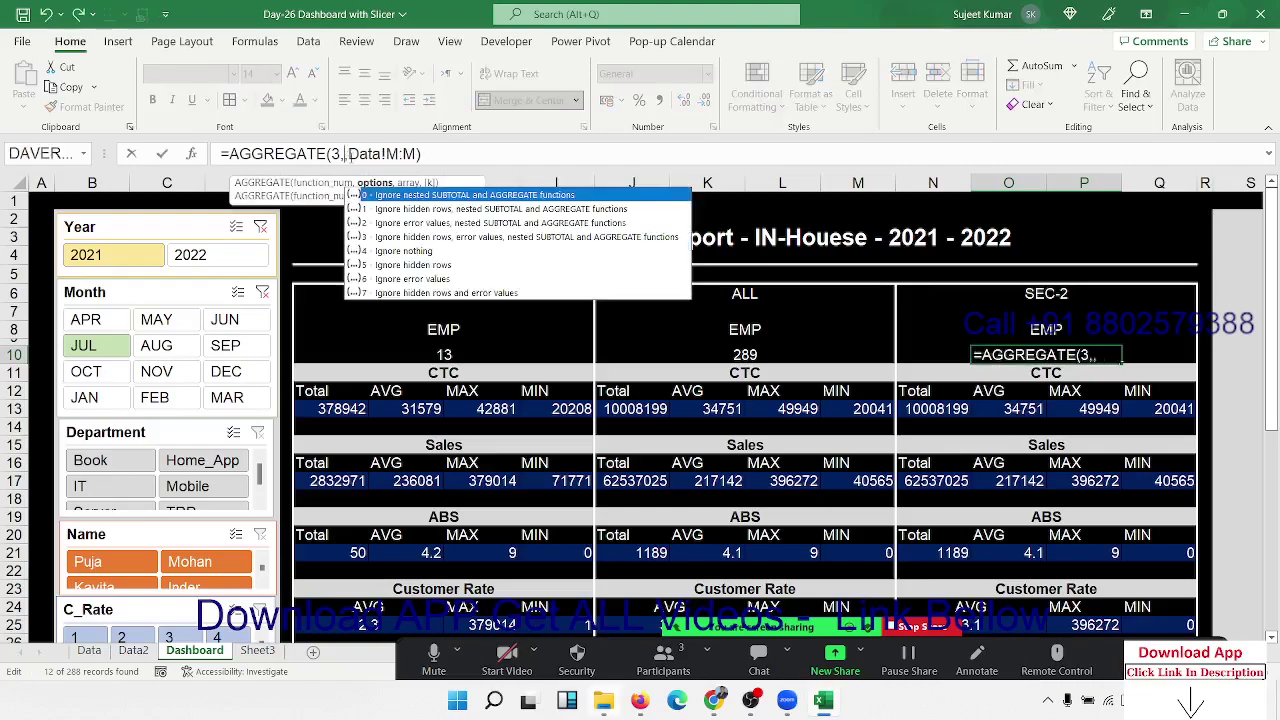
key(Down)
key(Down)
key(Down)
key(Down)
key(Tab)
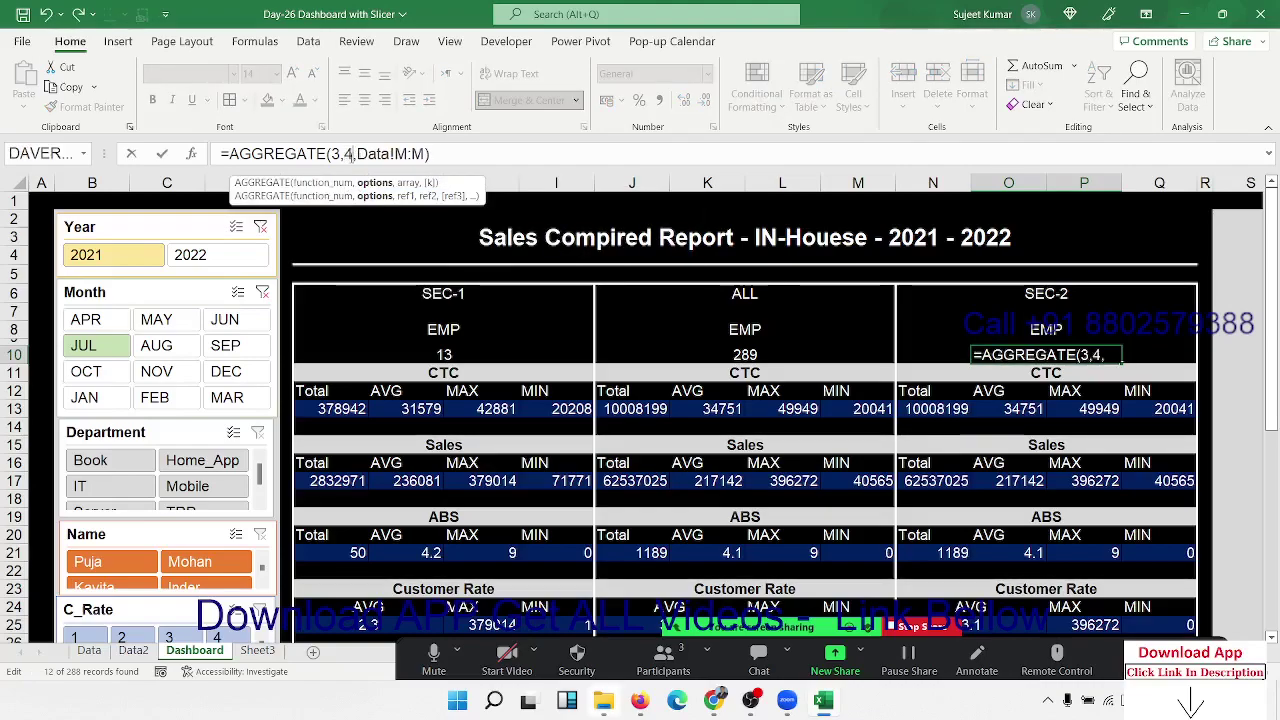
click(408, 153)
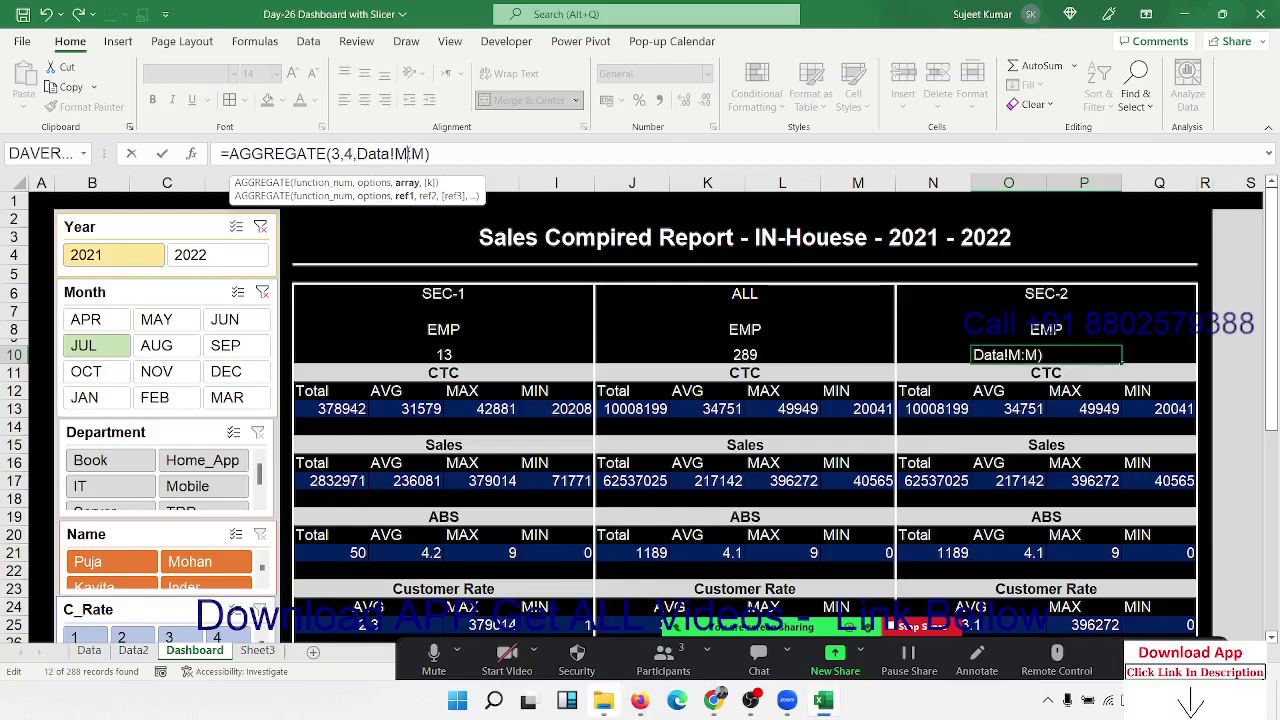
key(BackSpace)
text(c:)
text(c)
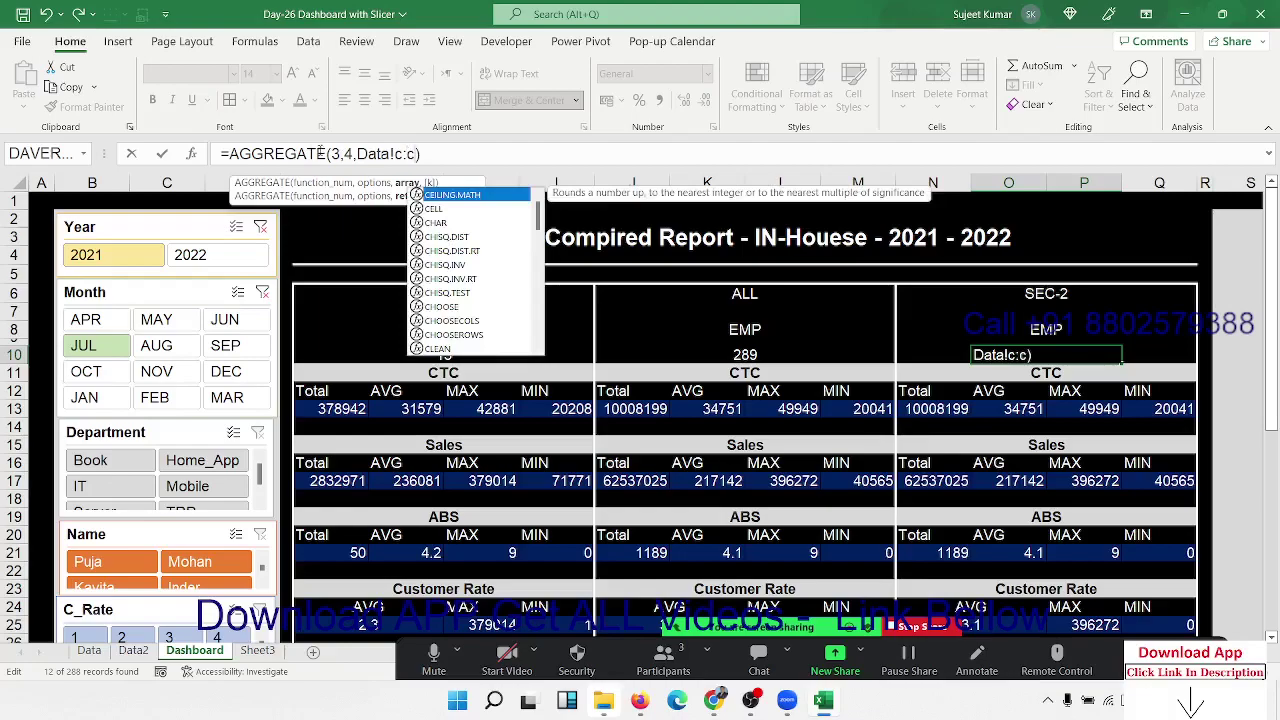
click(346, 153)
key(BackSpace)
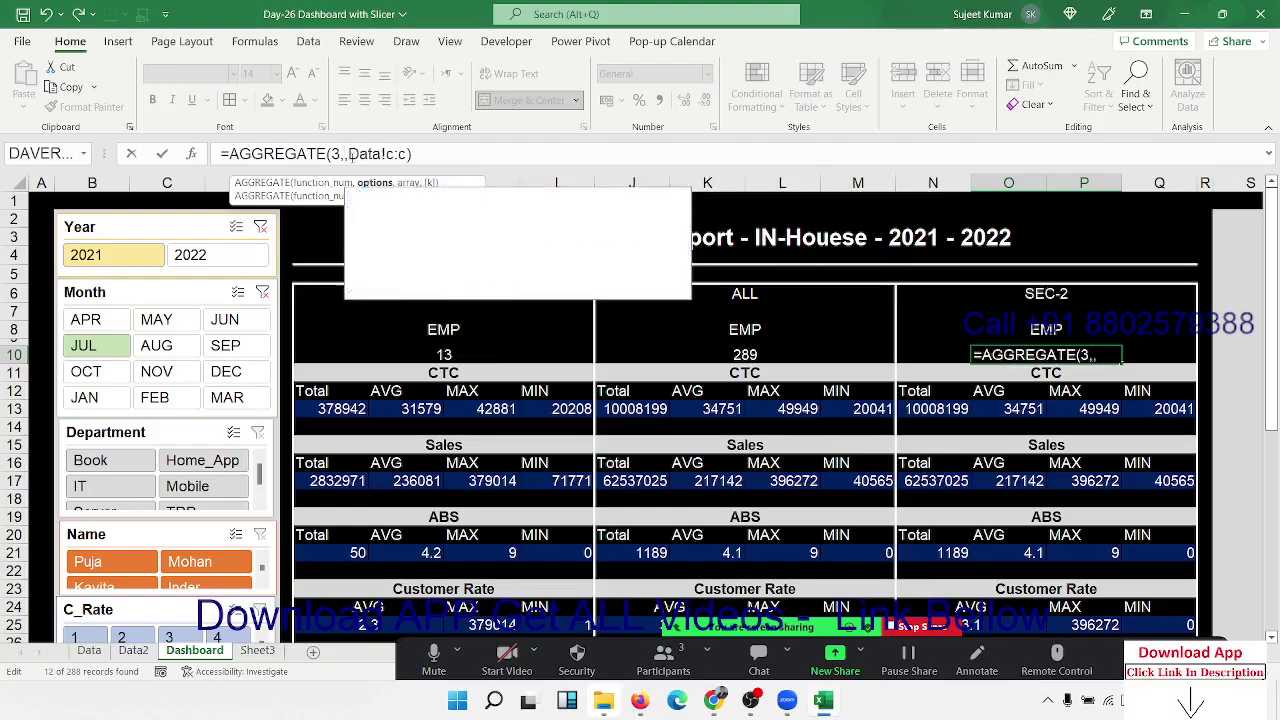
text(5)
key(Return)
Point O10 at the Data2 sheet, giving =AGGREGATE(3,5,Data2!C:C) showing 289.
key(Up)
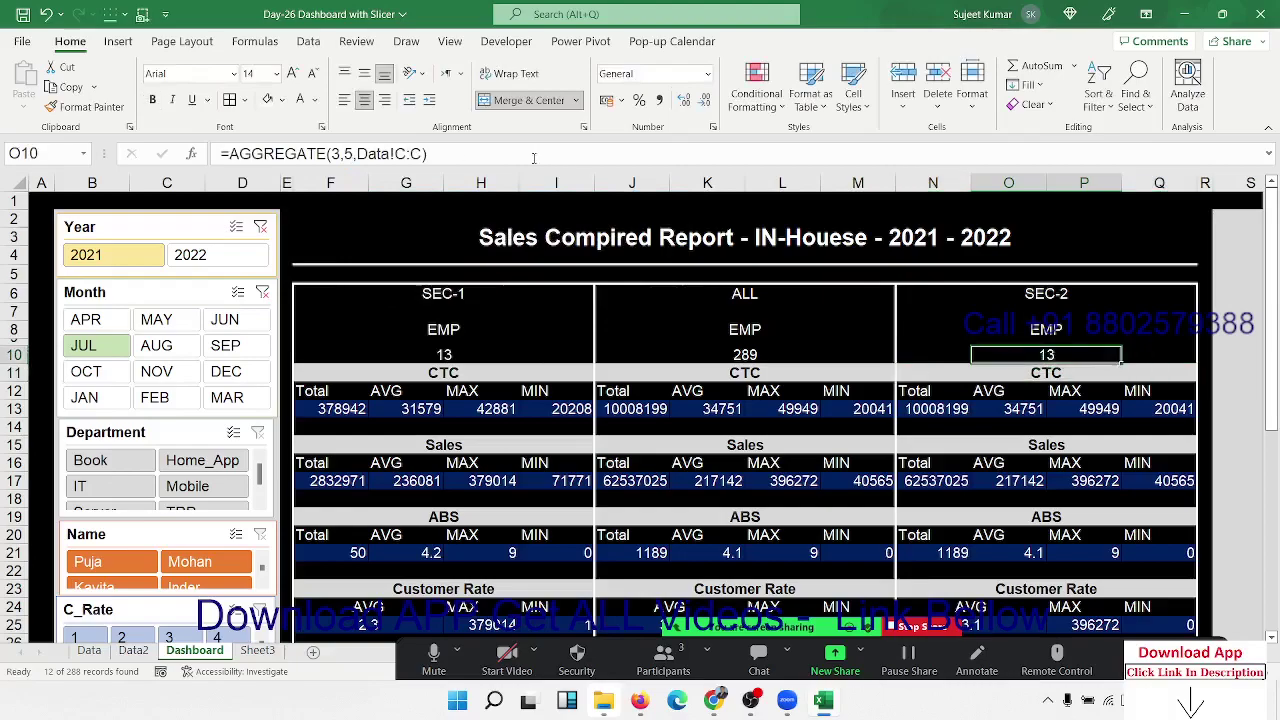
click(388, 153)
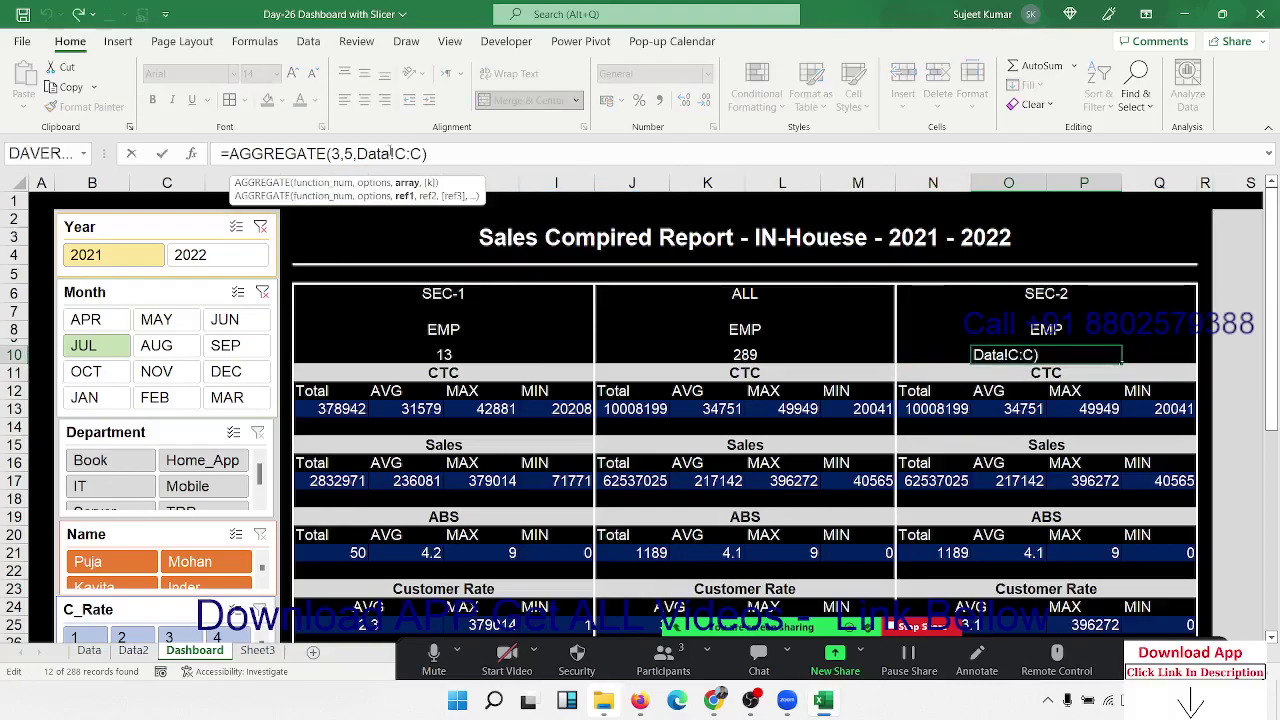
text(2)
key(Return)
key(Up)
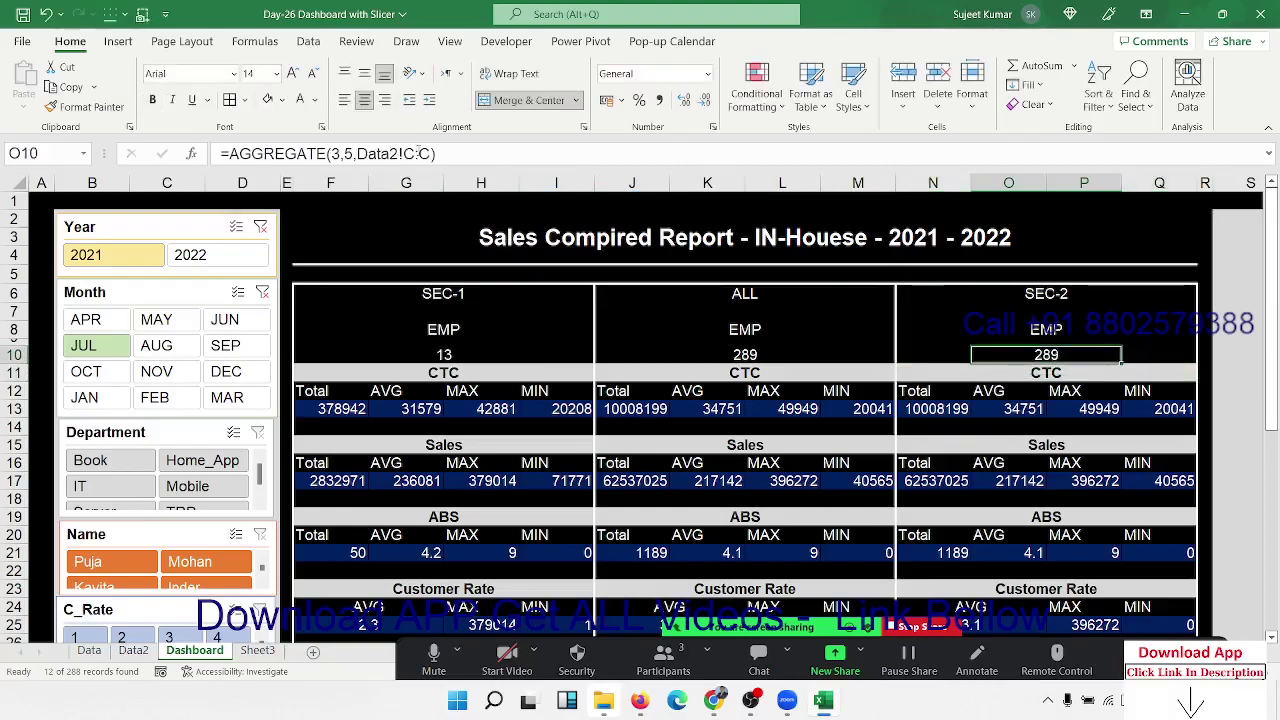
click(135, 651)
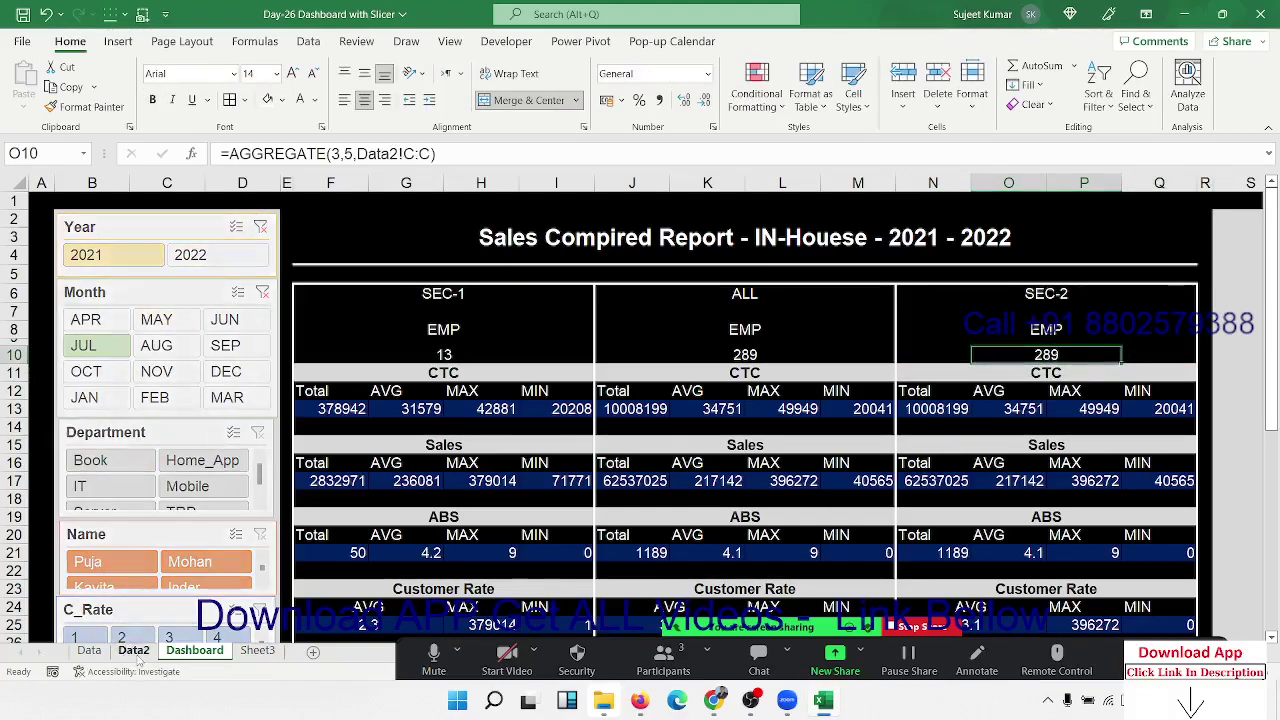
Insert Year, Month, Name, Department and C_Rate slicers for the Data2 table.
click(321, 338)
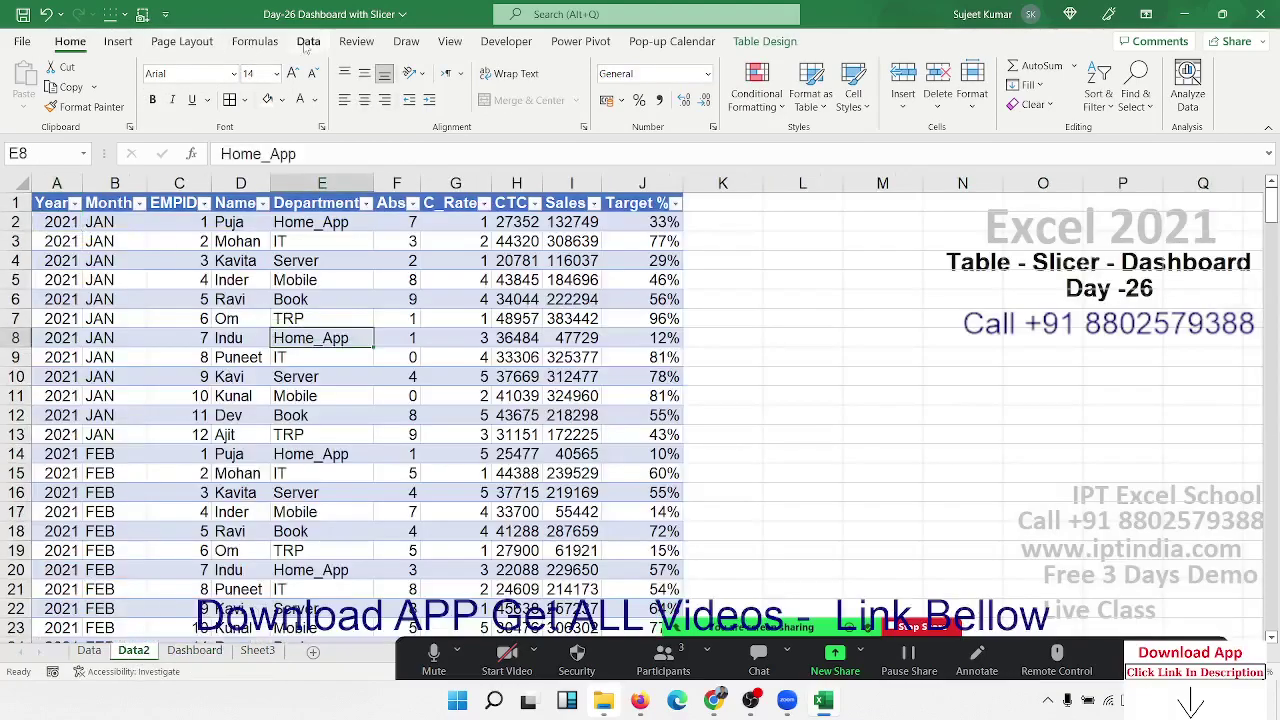
click(118, 41)
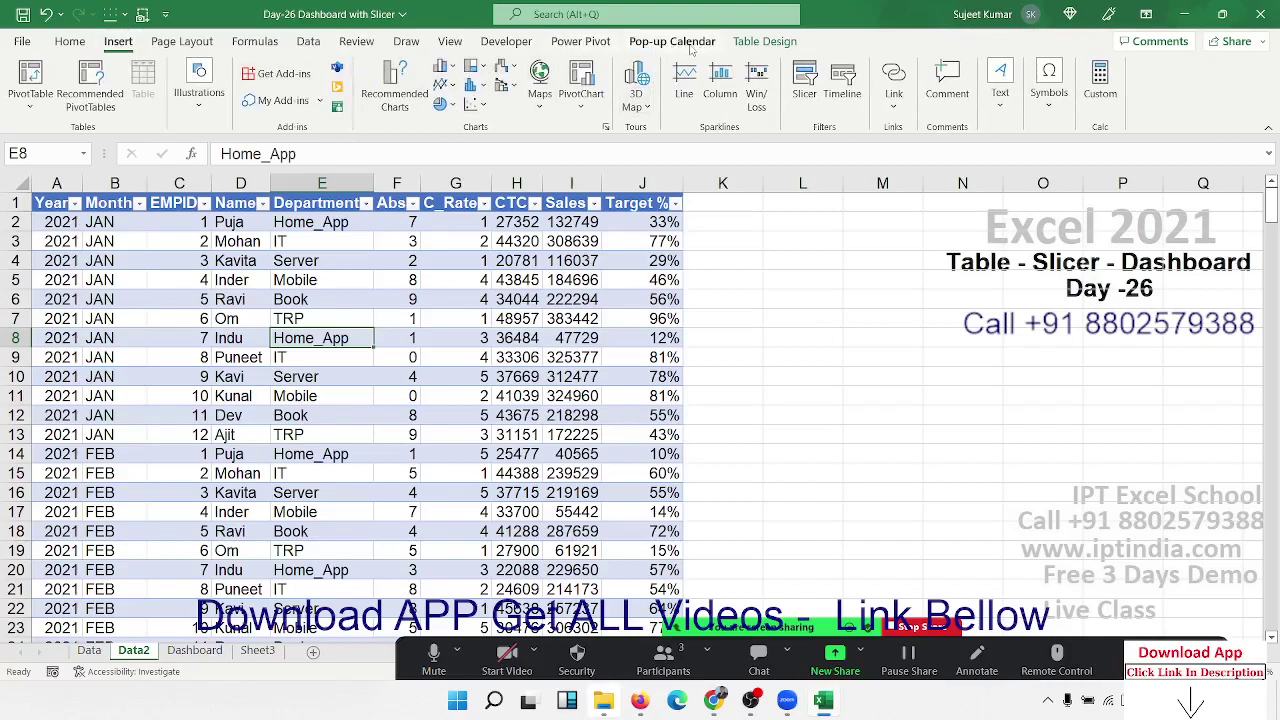
click(764, 41)
click(266, 112)
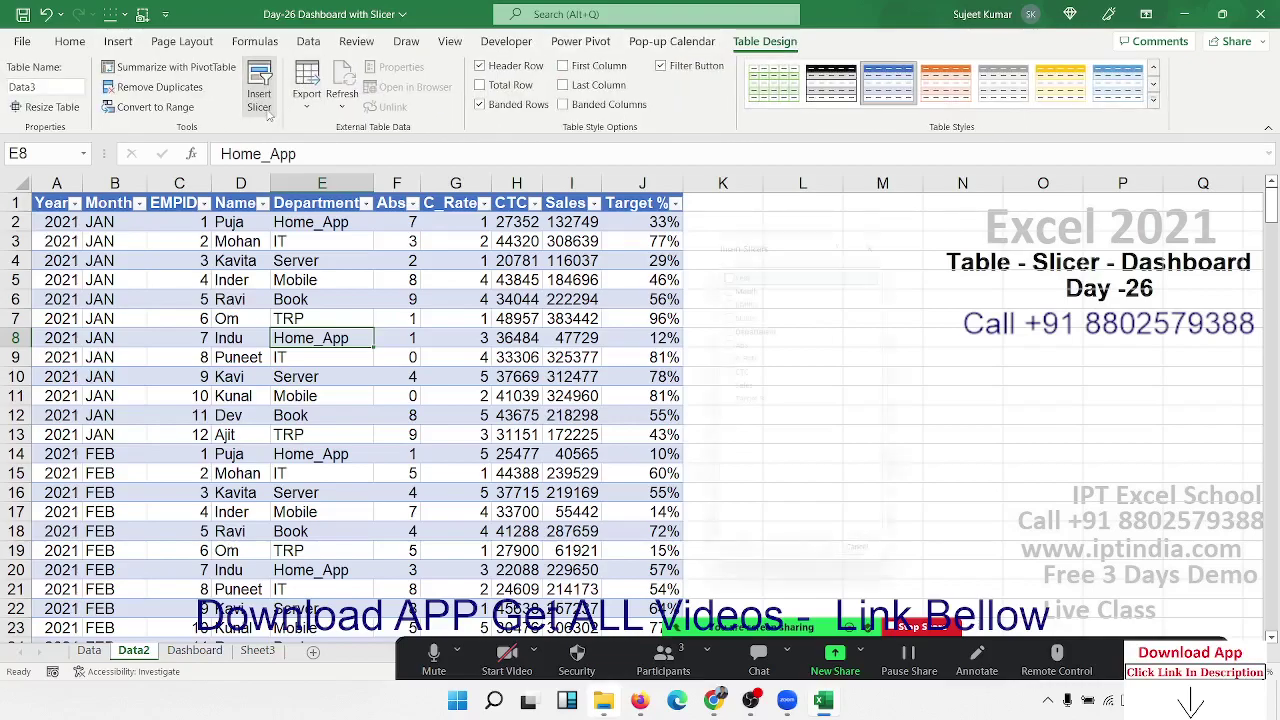
click(727, 263)
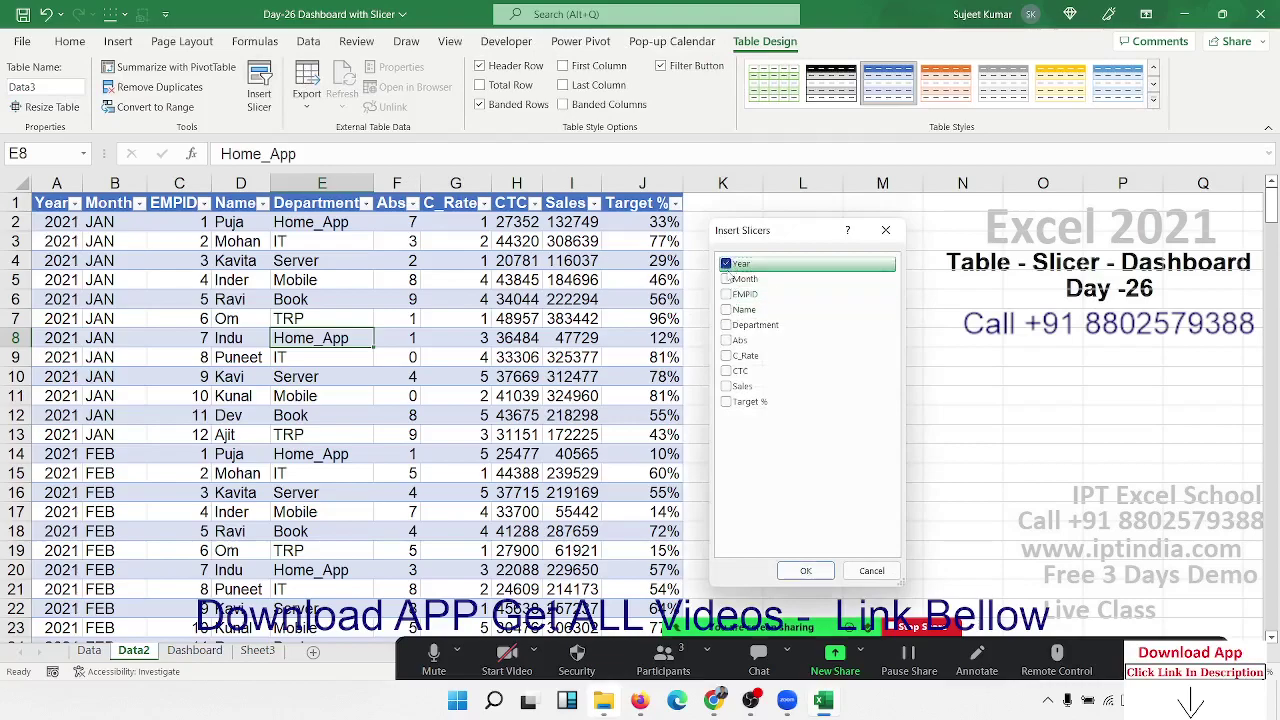
click(727, 279)
click(727, 309)
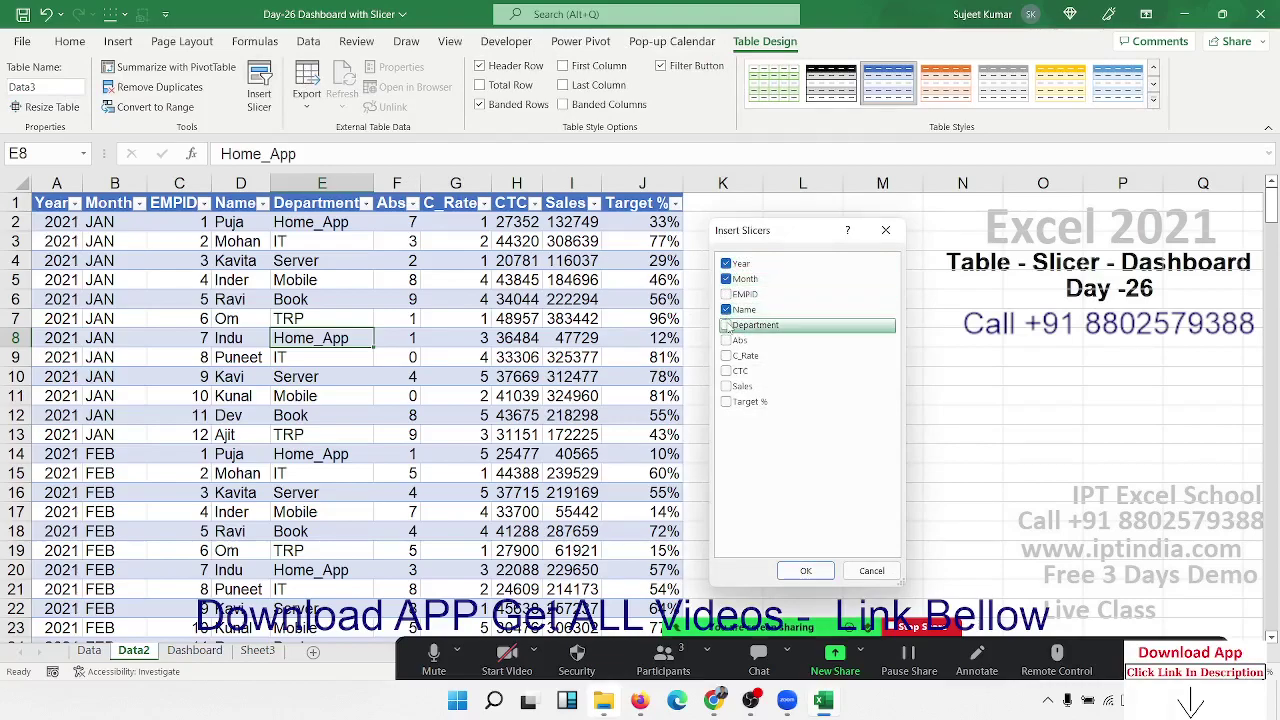
click(727, 326)
click(727, 357)
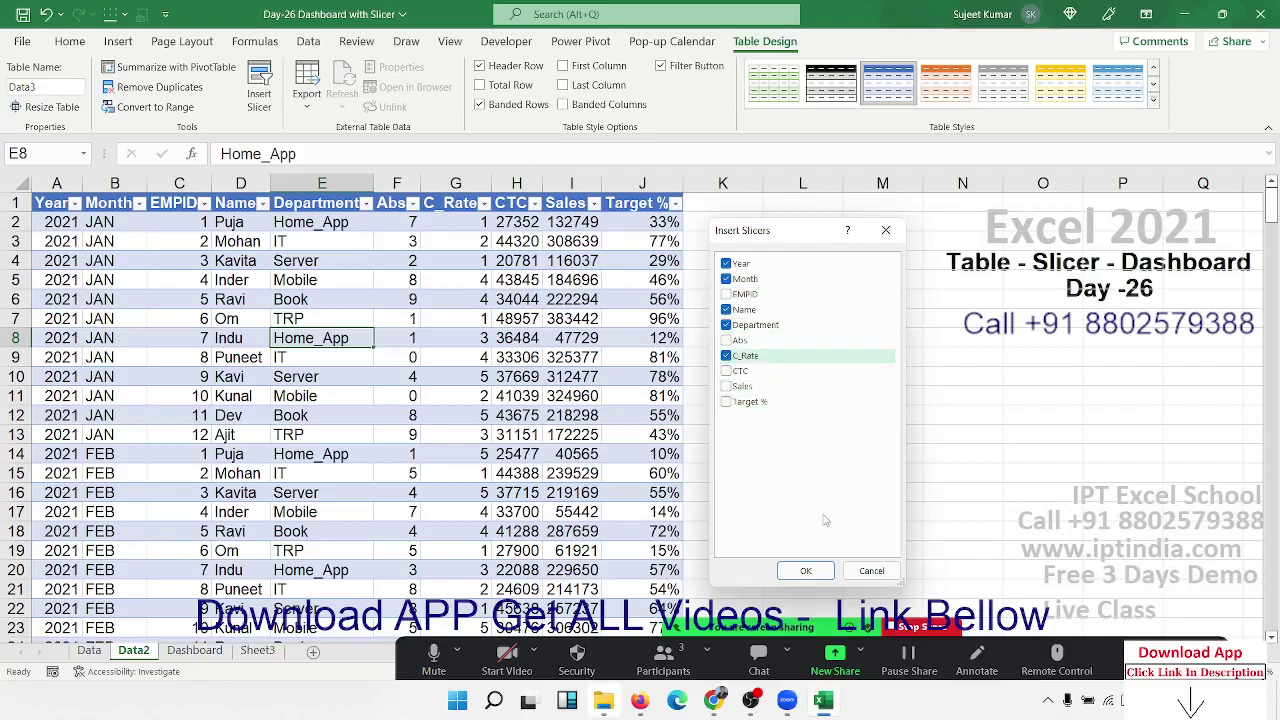
click(806, 571)
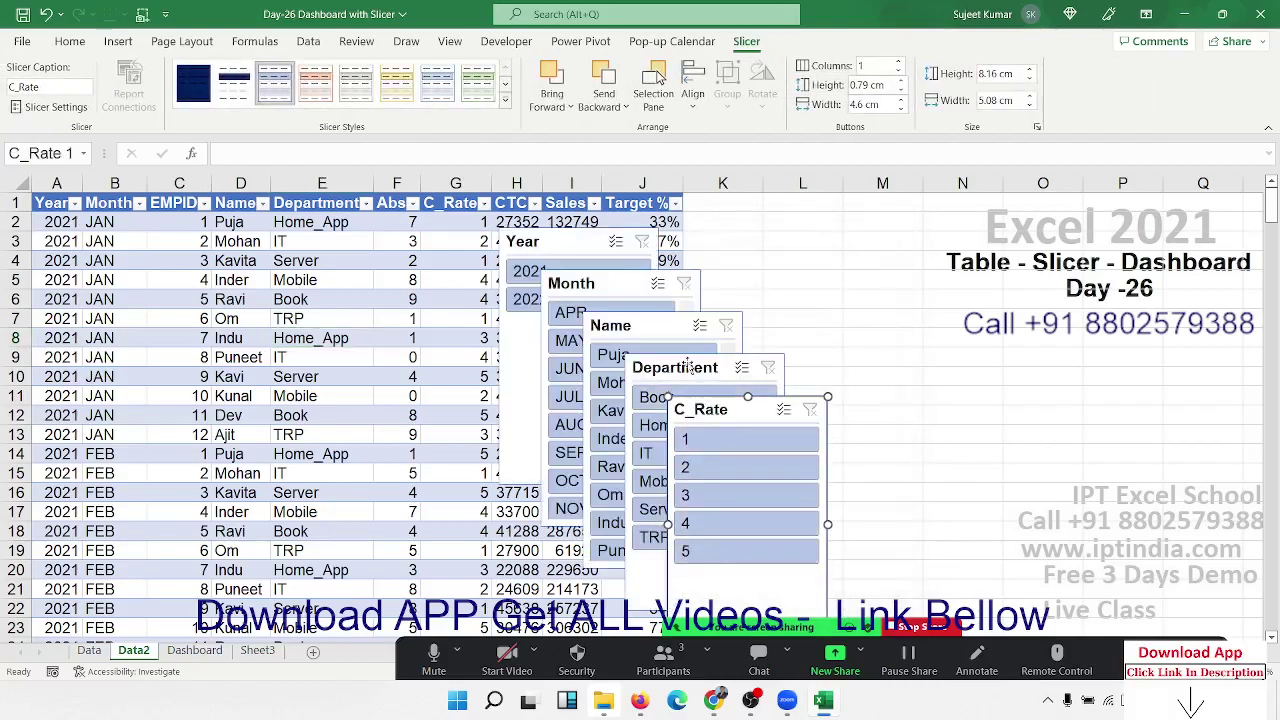
Select all five new slicers together: Department, Name, Month, Year and C_Rate.
ctrl+click(688, 367)
ctrl+click(637, 316)
ctrl+click(614, 285)
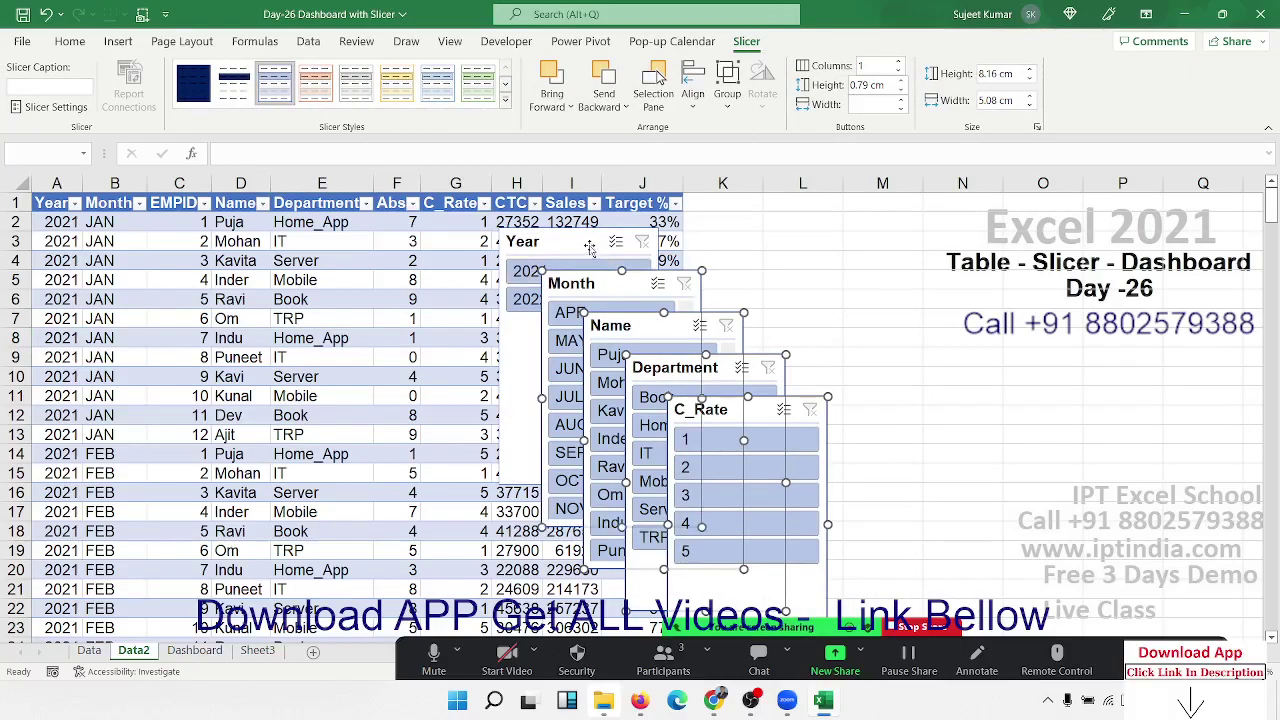
ctrl+click(586, 245)
Cut the five slicers and paste them at cell S2 on the Dashboard sheet.
key(Delete)
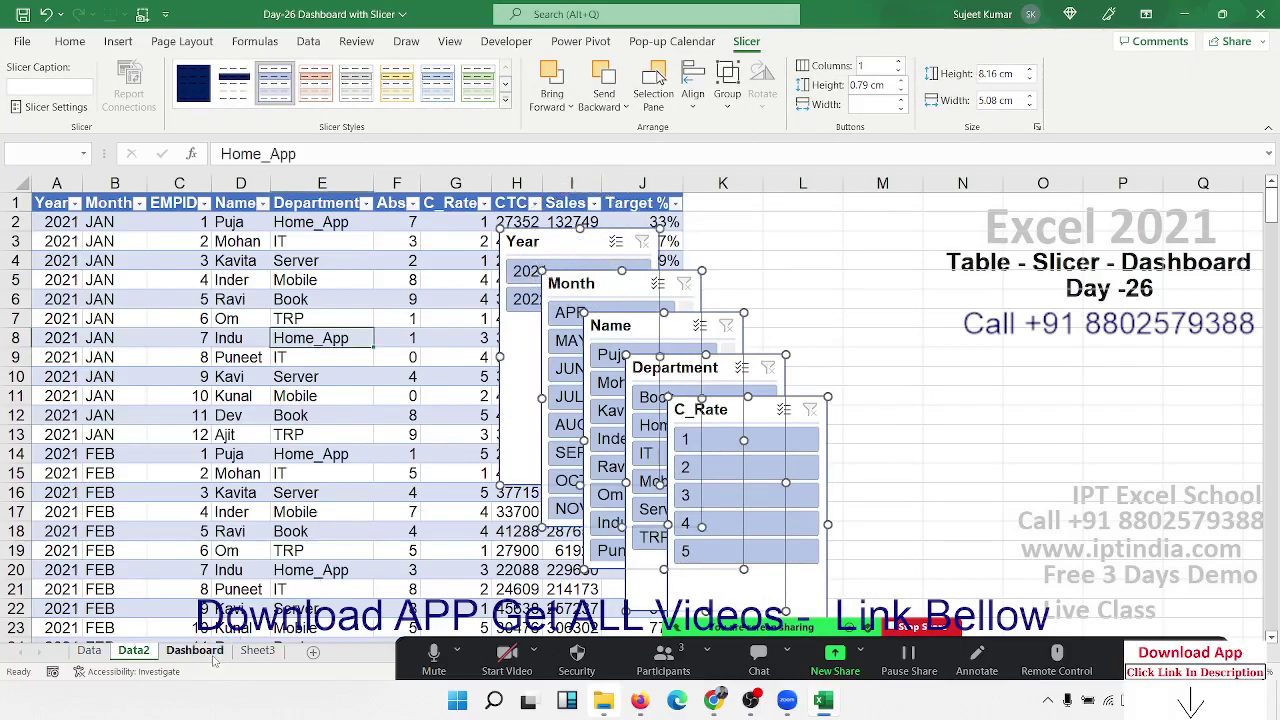
click(194, 650)
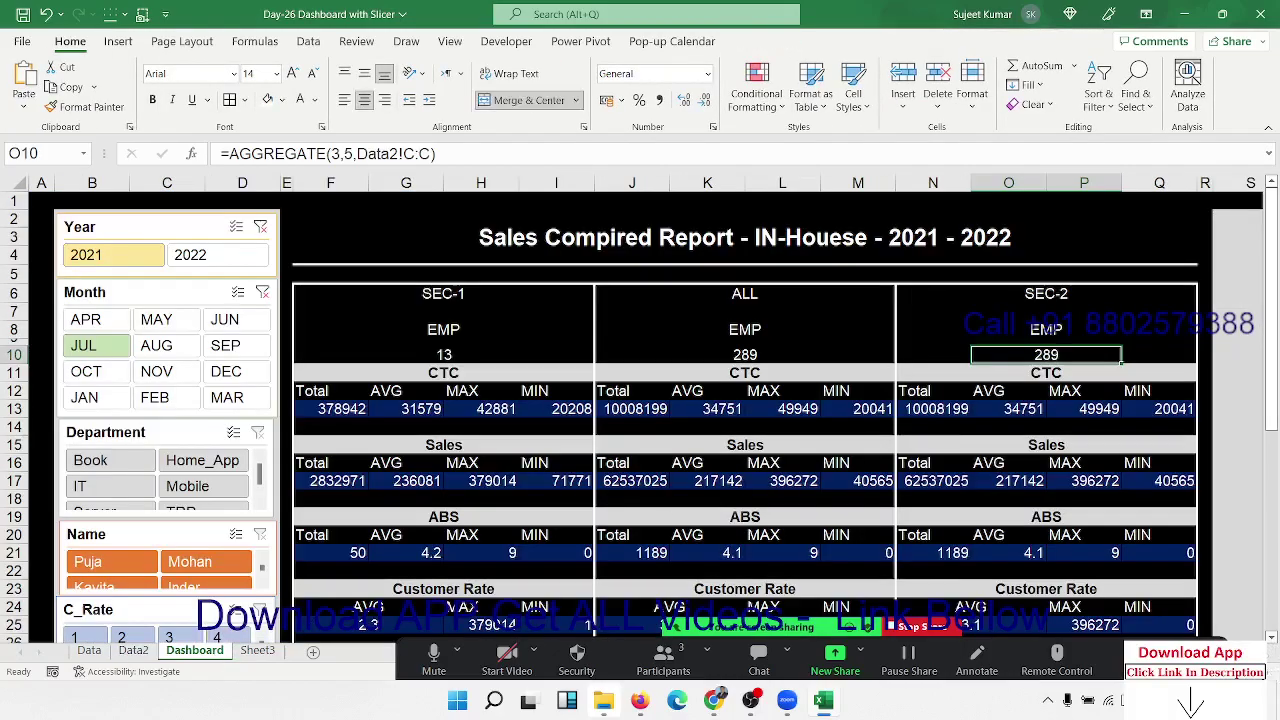
scroll(963, 407, right, 5)
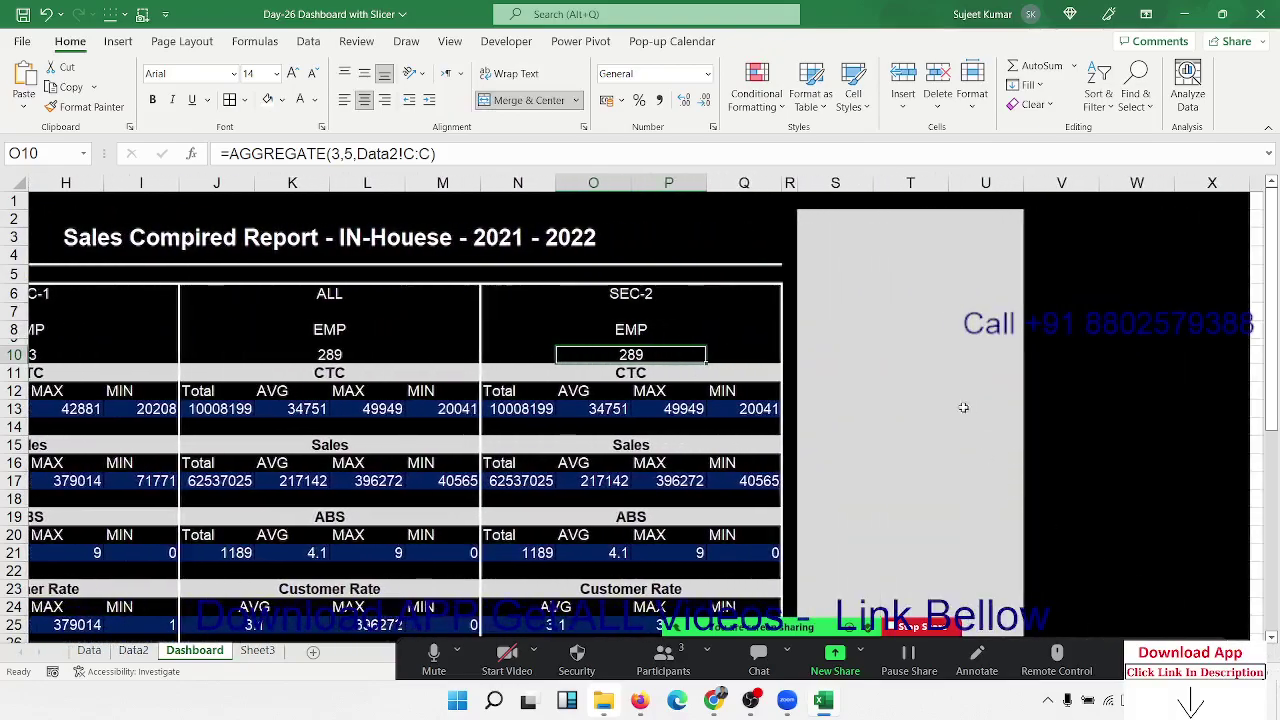
click(910, 318)
click(830, 220)
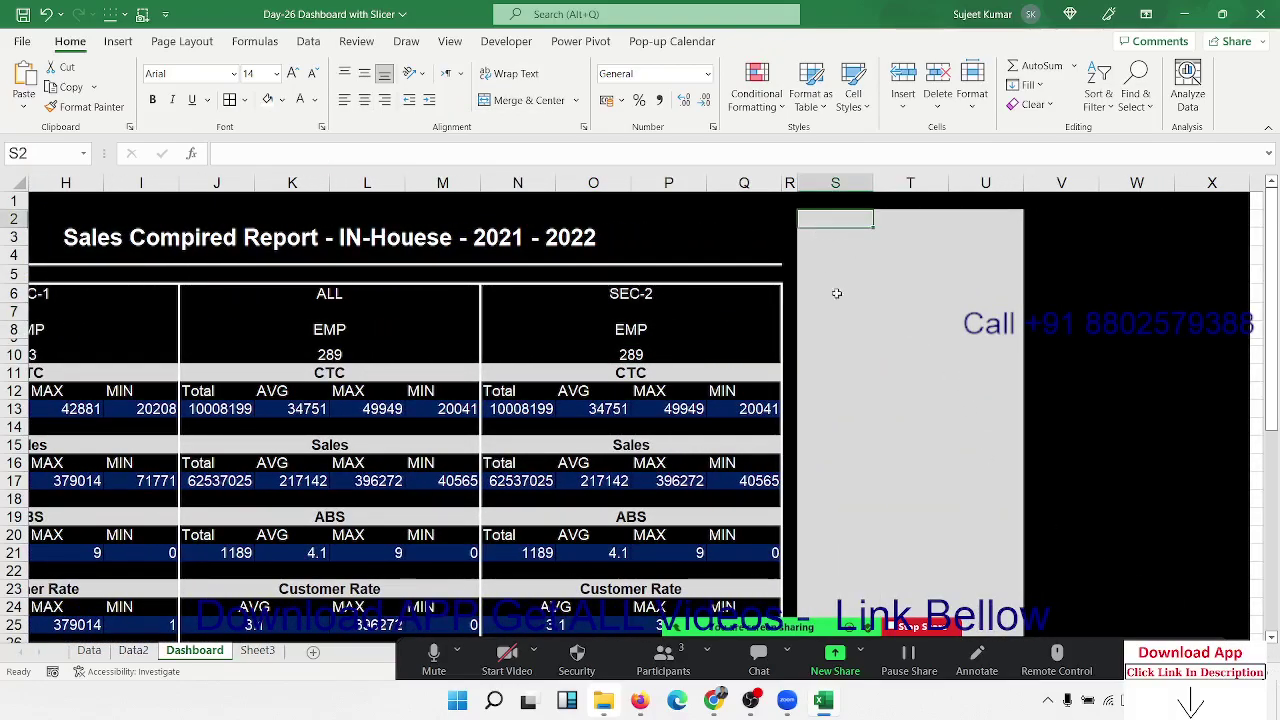
key(ctrl+v)
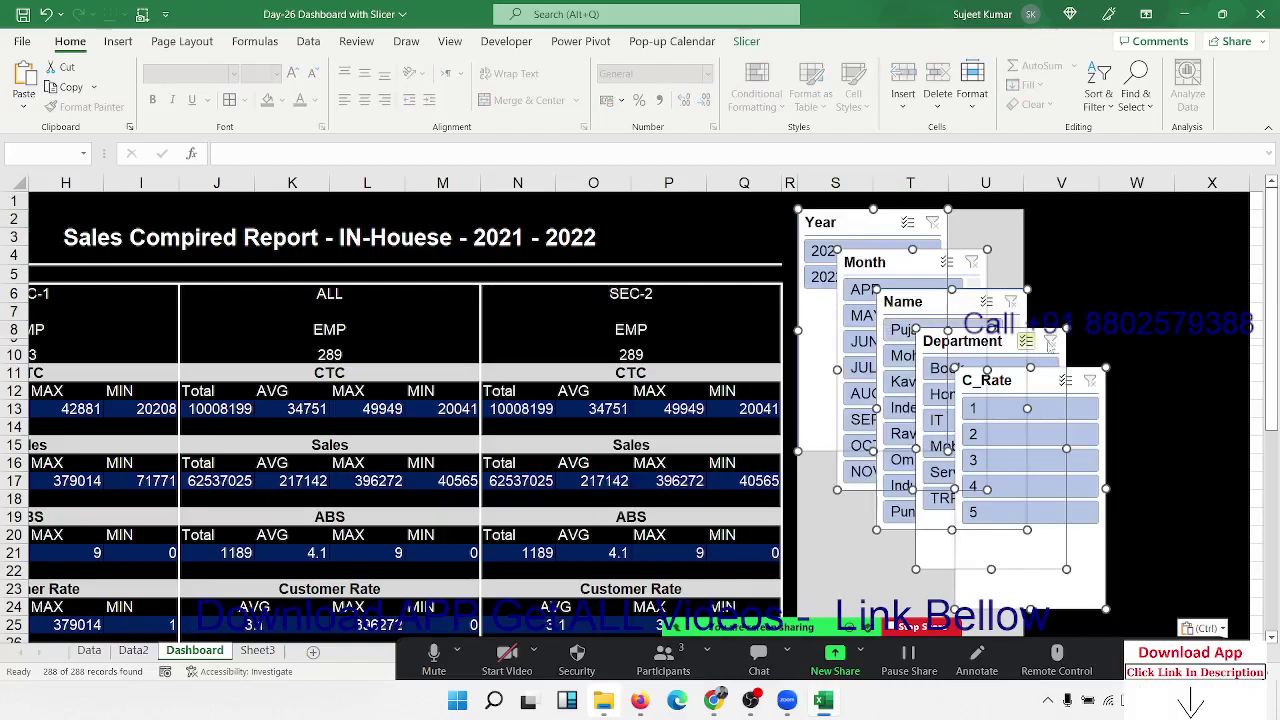
Drag the Month slicer down out of the stack and select the Year slicer.
click(1099, 313)
drag(866, 262, 860, 410)
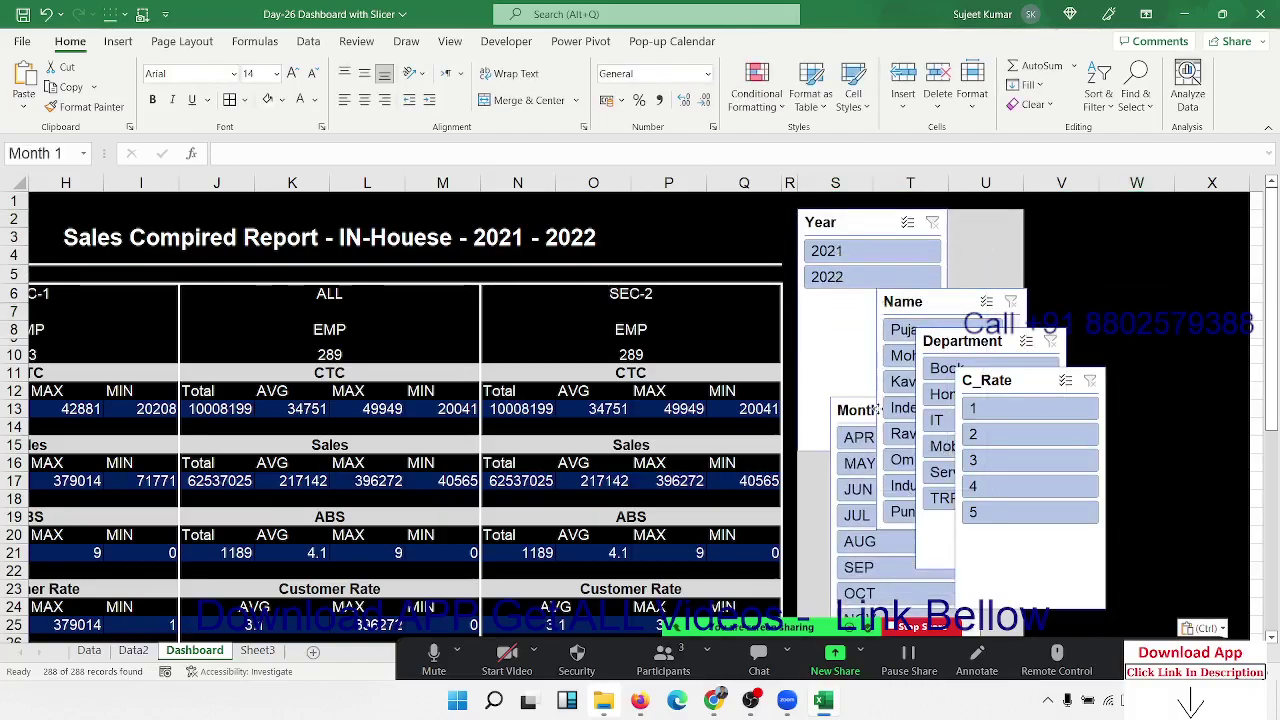
click(886, 221)
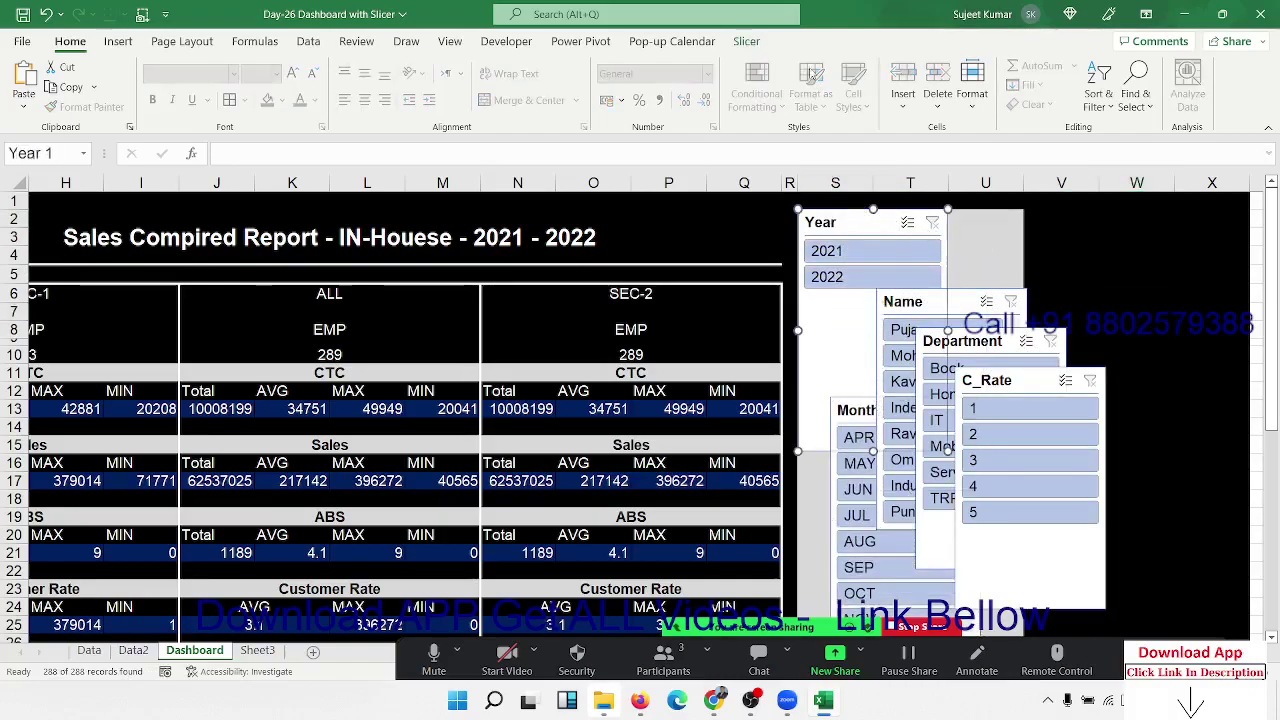
click(746, 42)
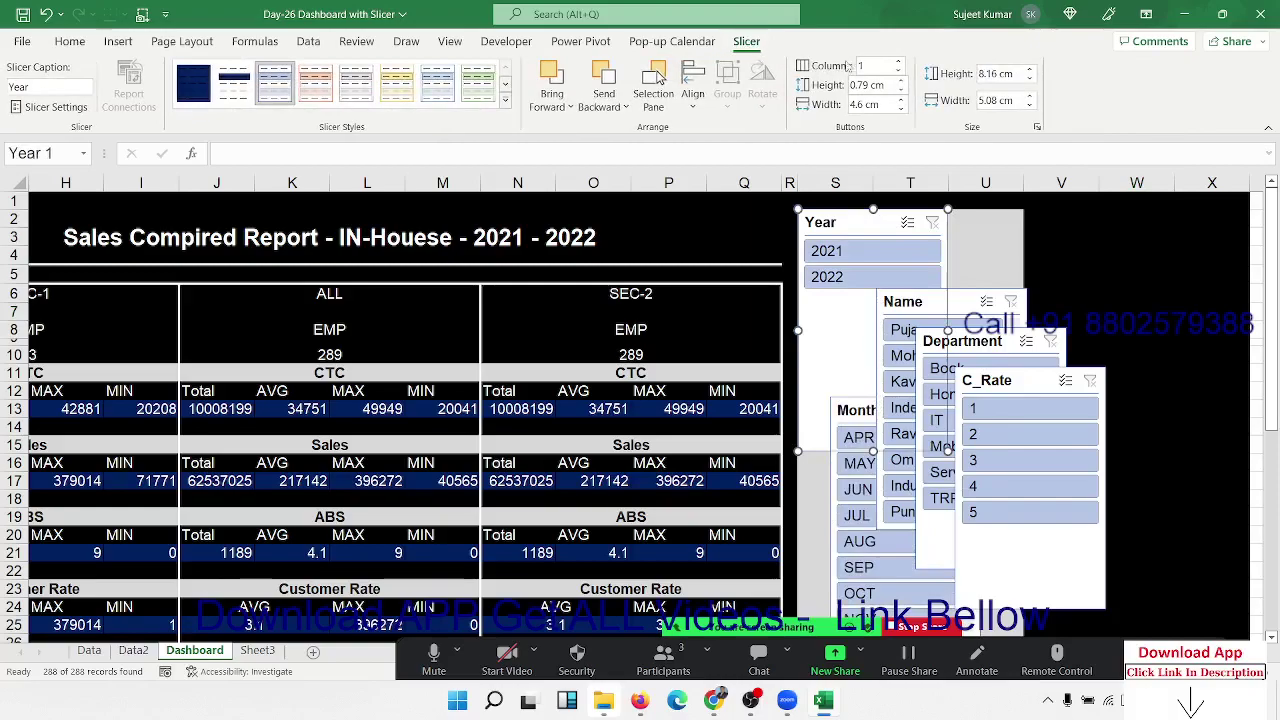
Show the Year slicer buttons in 2 columns and resize it to fit 2021 and 2022.
click(898, 62)
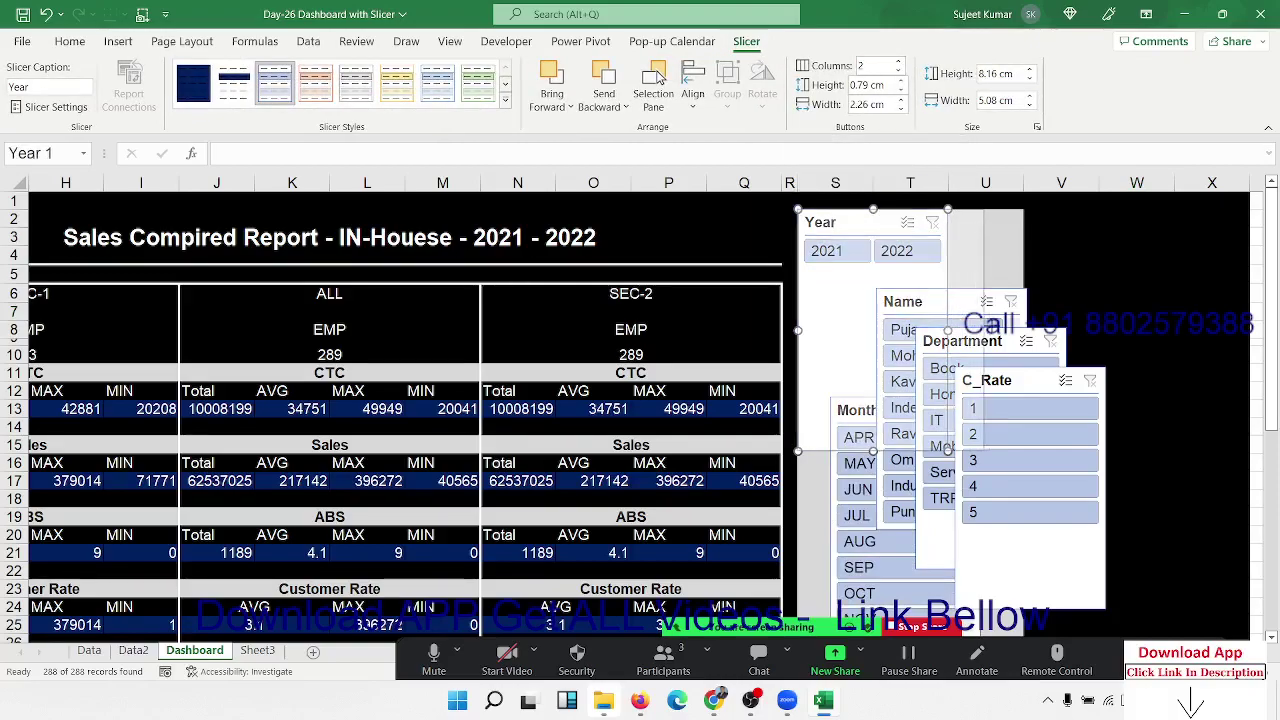
drag(1024, 452, 1015, 275)
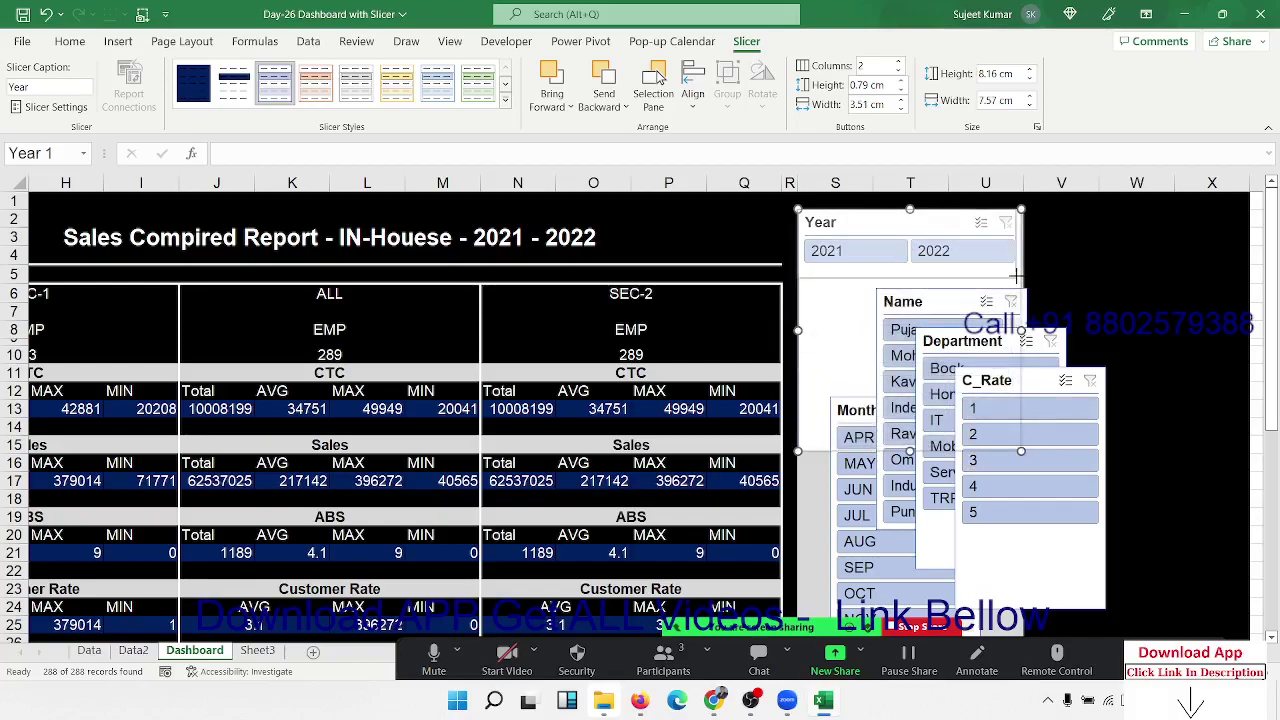
drag(1021, 447, 1015, 275)
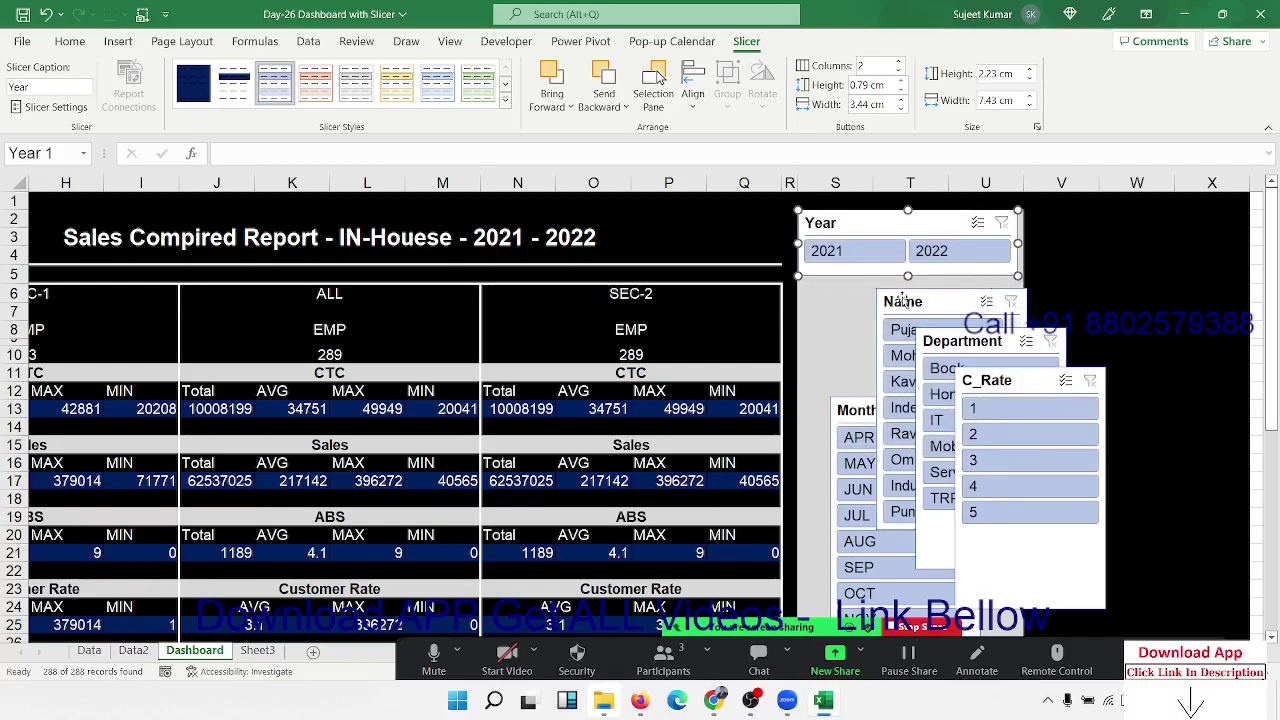
Place Month under Year in 4 columns, widened and shortened, with Name moved beneath it.
drag(887, 343, 833, 522)
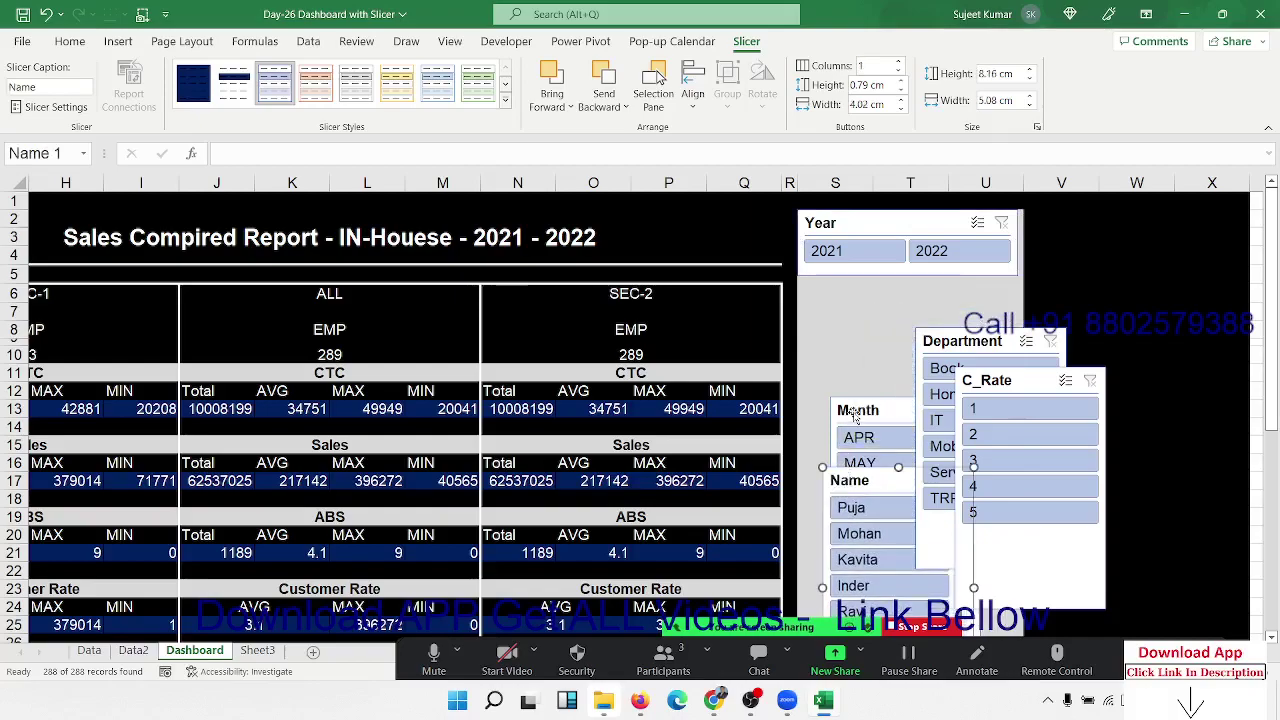
drag(834, 409, 821, 290)
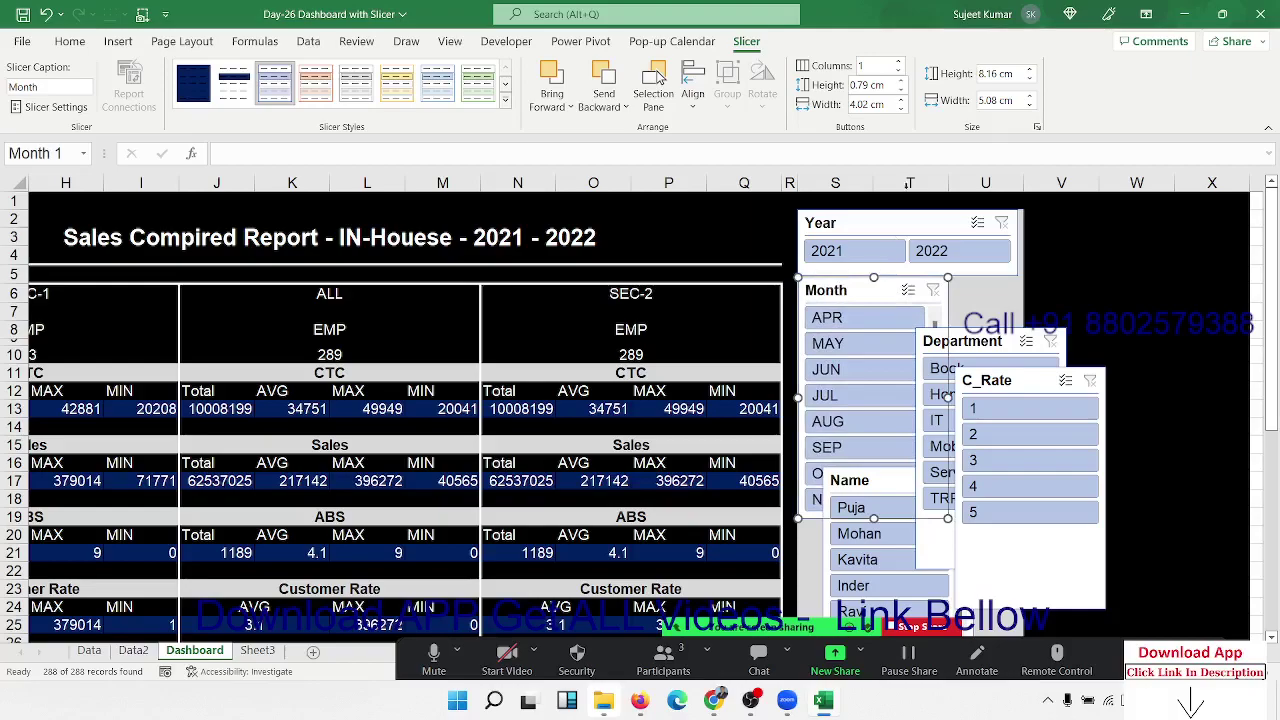
click(898, 61)
click(898, 61)
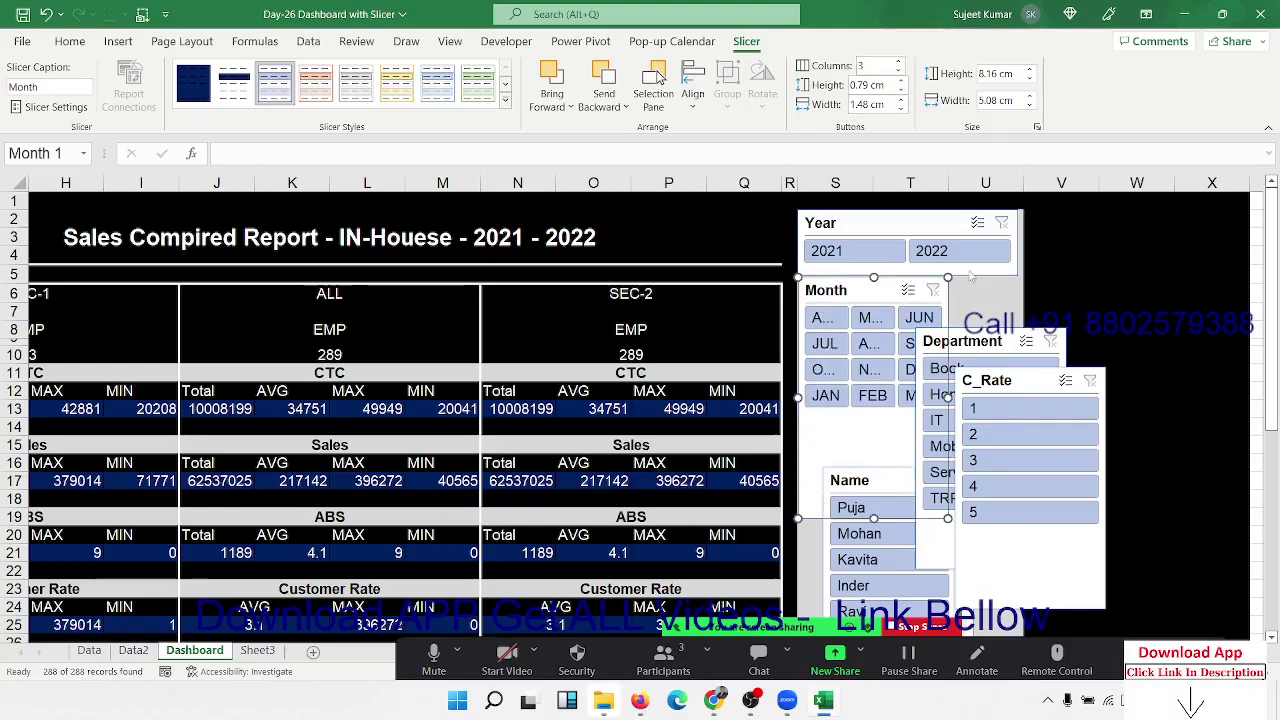
drag(947, 397, 1016, 397)
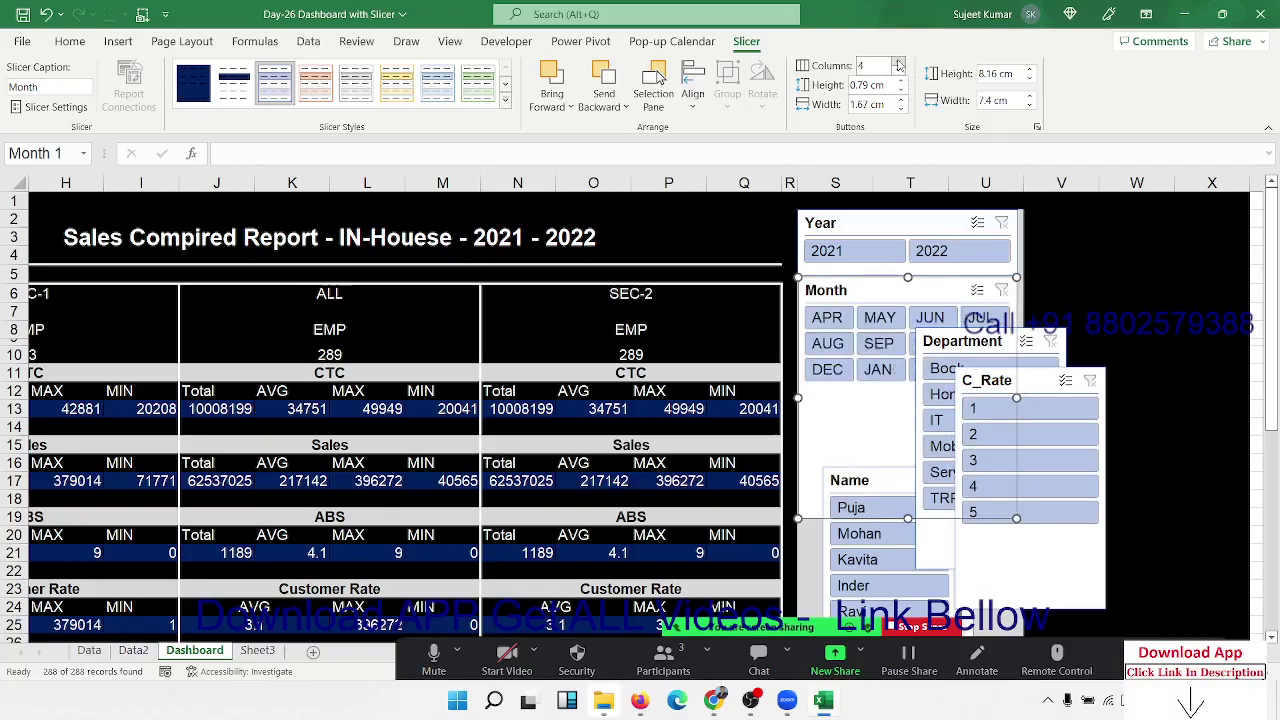
drag(980, 345, 1062, 436)
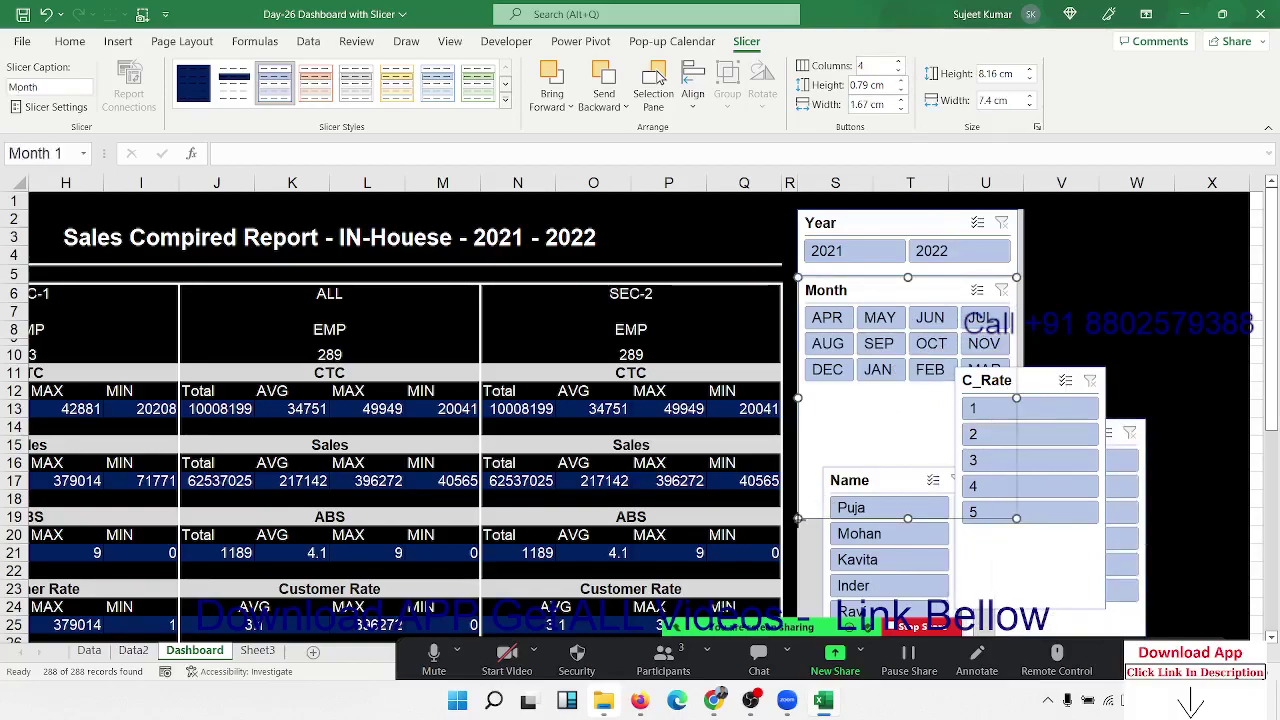
drag(798, 518, 798, 398)
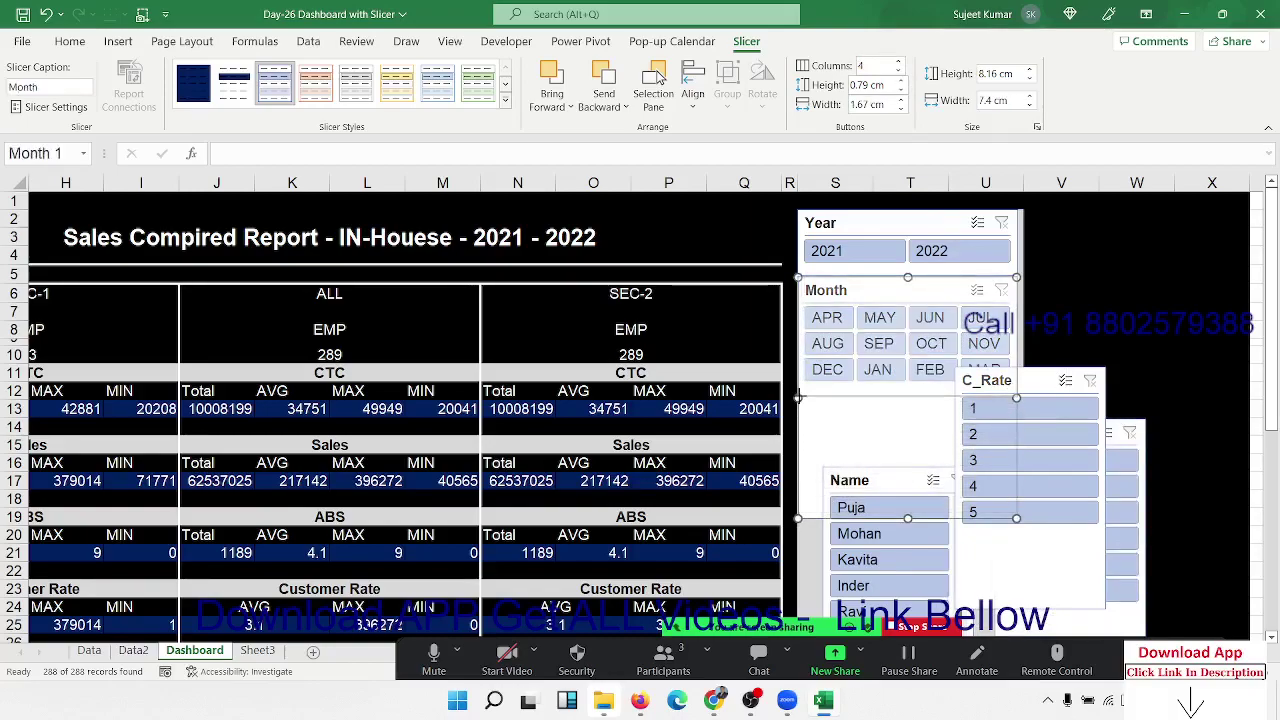
drag(907, 518, 907, 396)
mouse_move(875, 485)
mouse_down()
mouse_move(850, 474)
mouse_move(851, 413)
mouse_up()
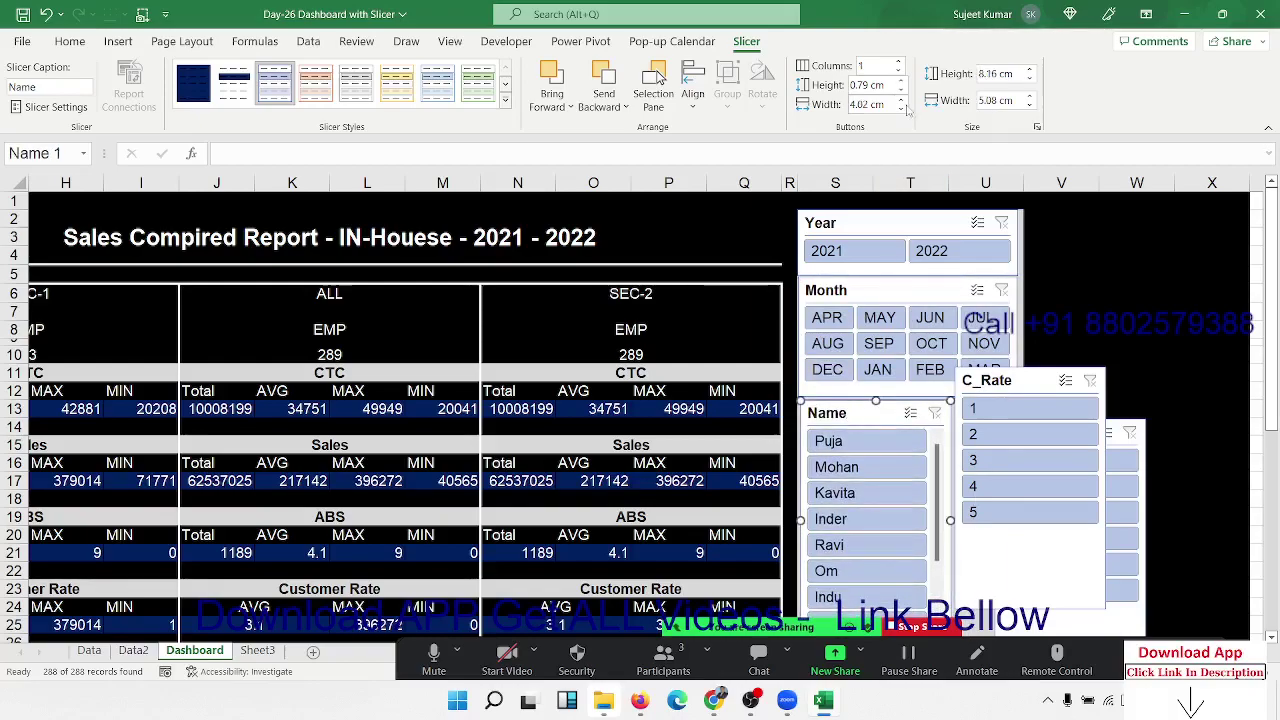
Widen the Name slicer and lay out its buttons in 4 columns.
click(898, 62)
click(898, 62)
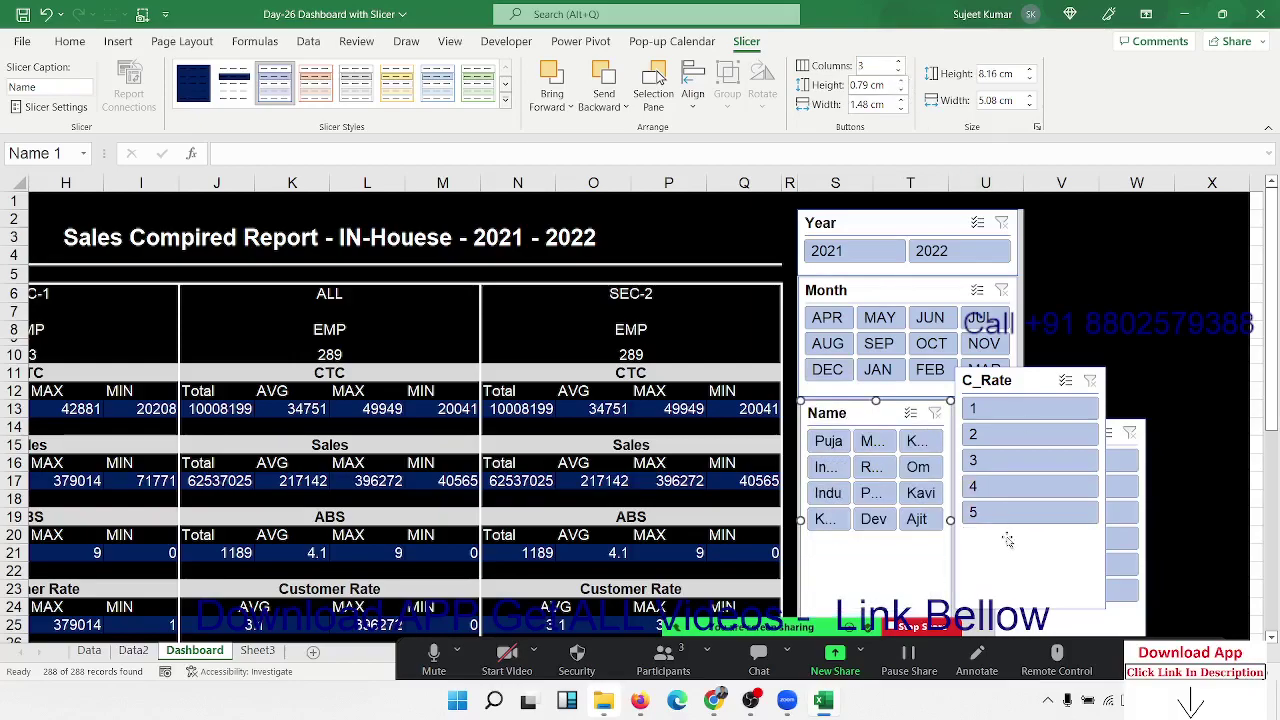
drag(950, 519, 1031, 518)
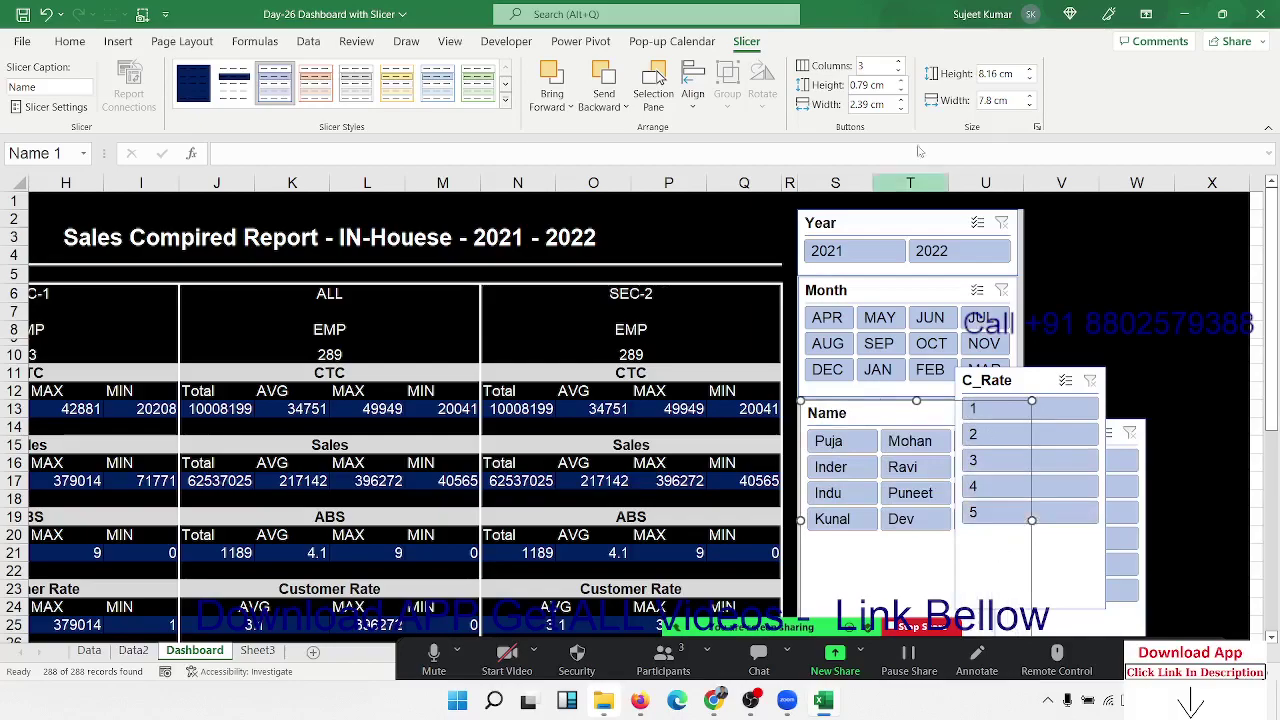
click(899, 62)
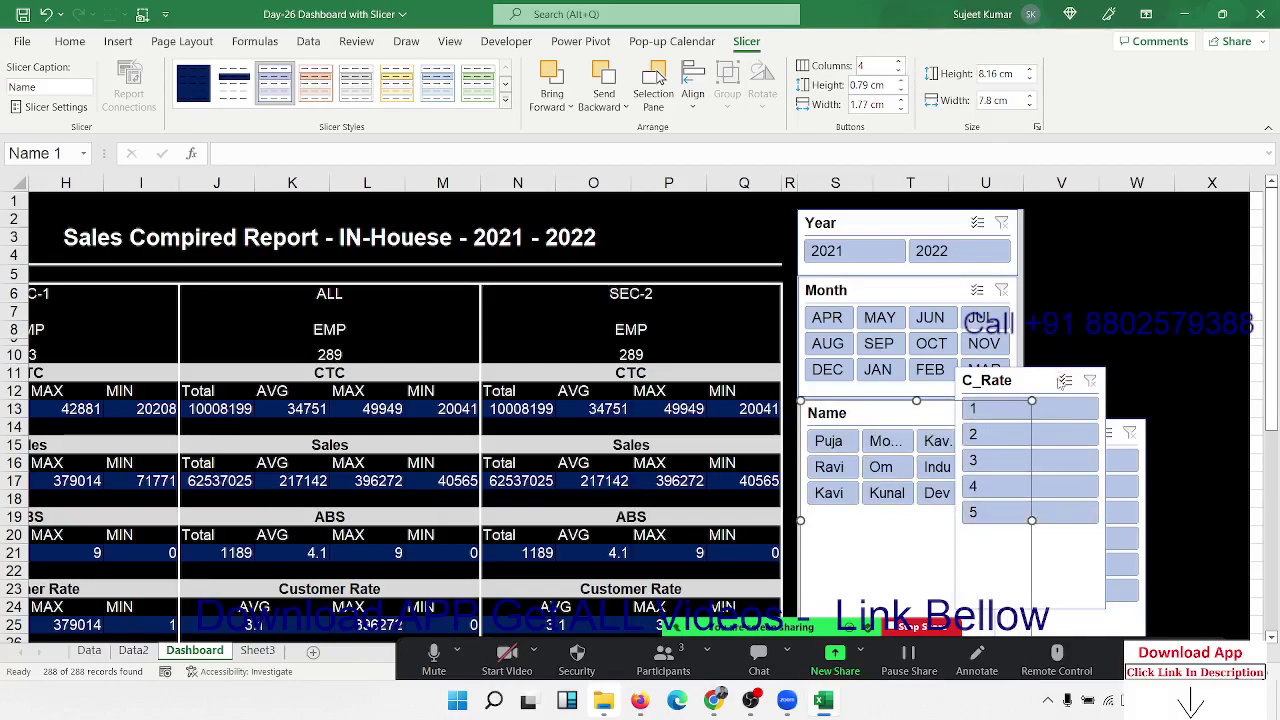
Move C_Rate aside, shorten Name to 3.93 cm, and place Department under Name.
drag(1053, 381, 1158, 400)
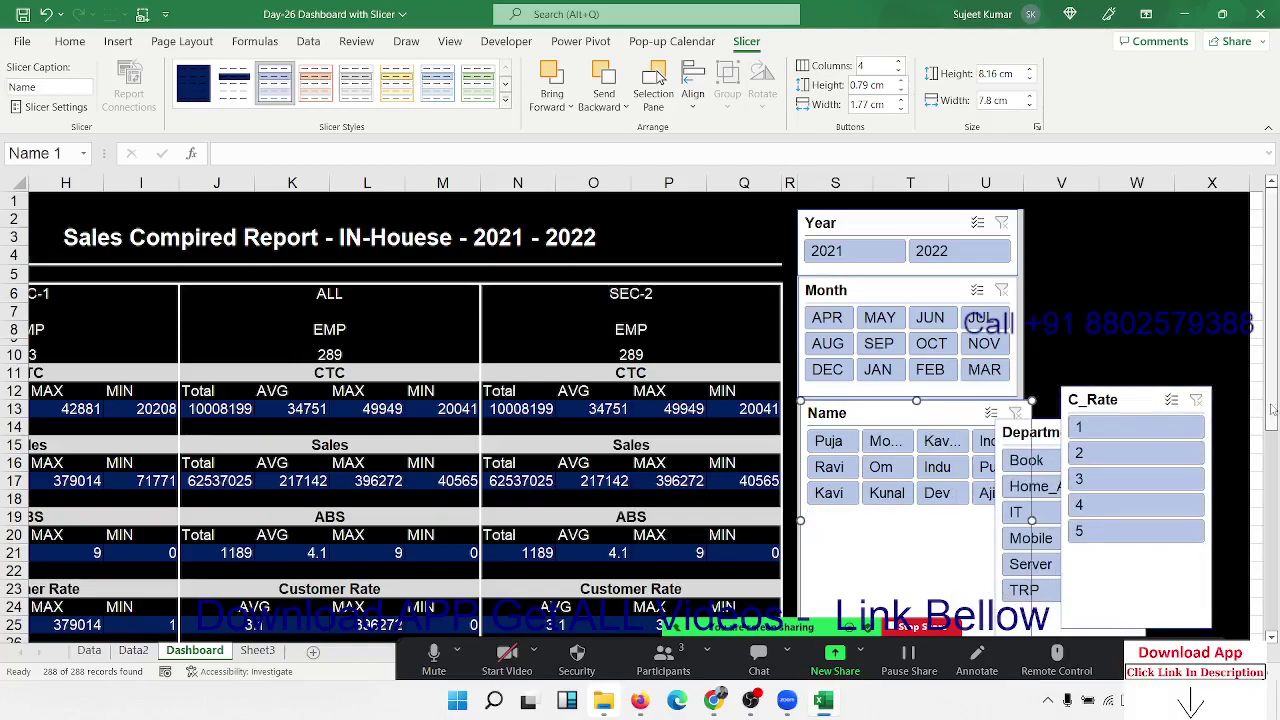
drag(1272, 410, 1270, 553)
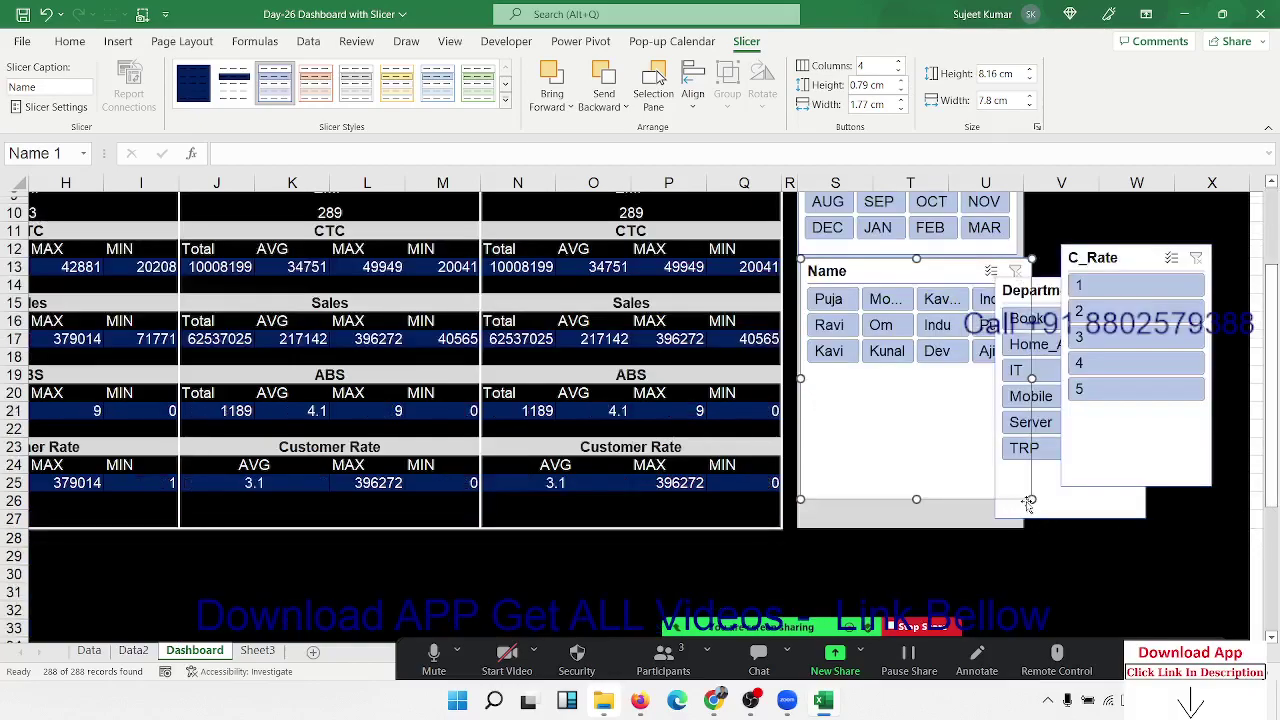
click(1016, 371)
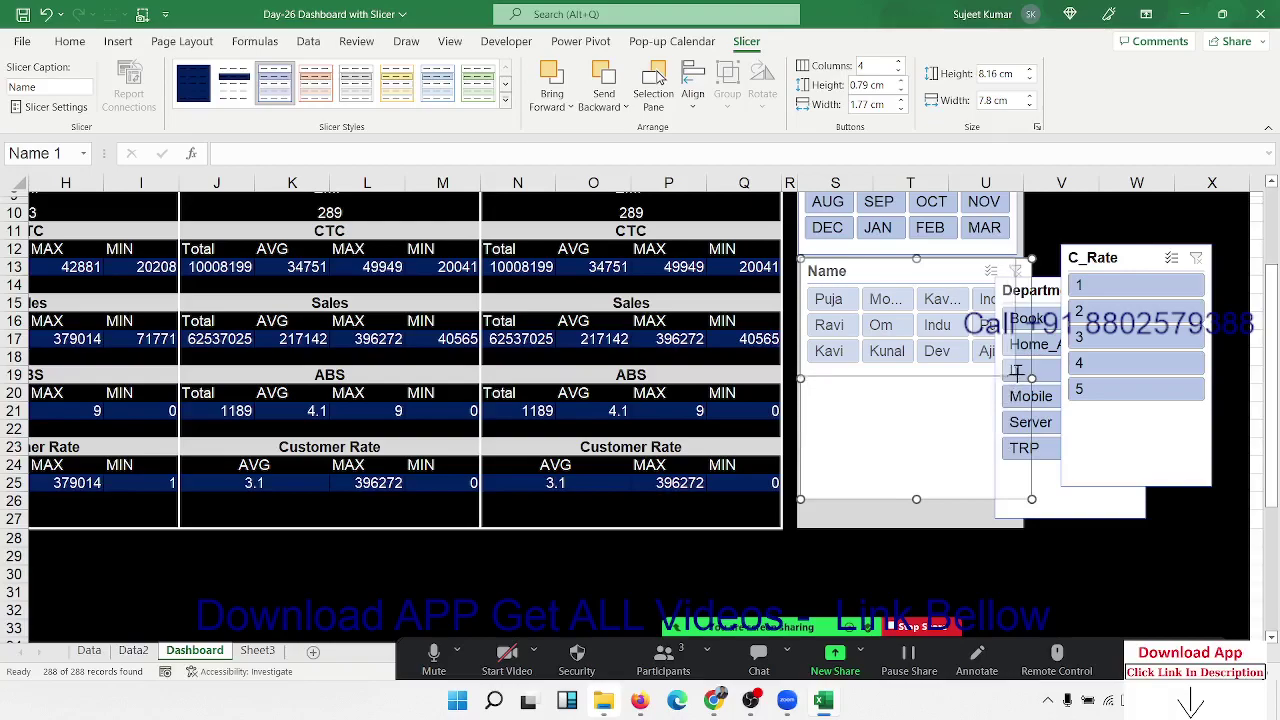
click(1016, 371)
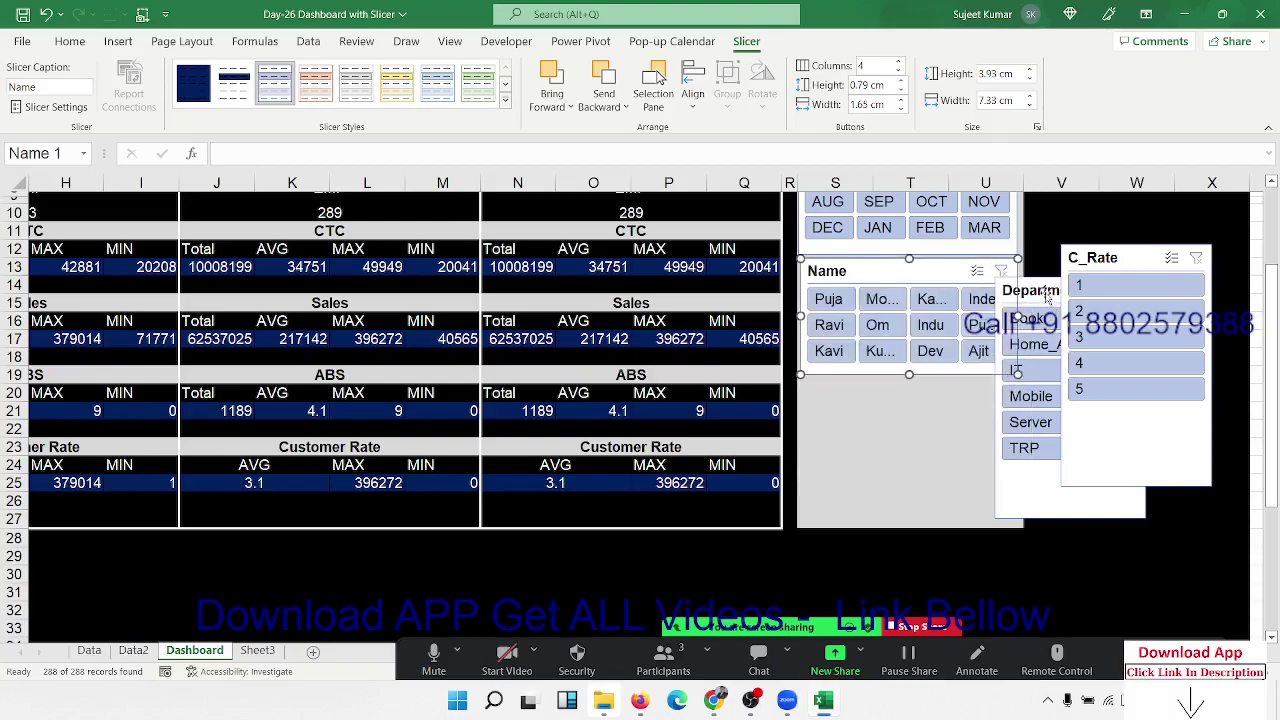
mouse_move(1033, 306)
mouse_down()
mouse_move(1019, 349)
mouse_move(852, 391)
mouse_up()
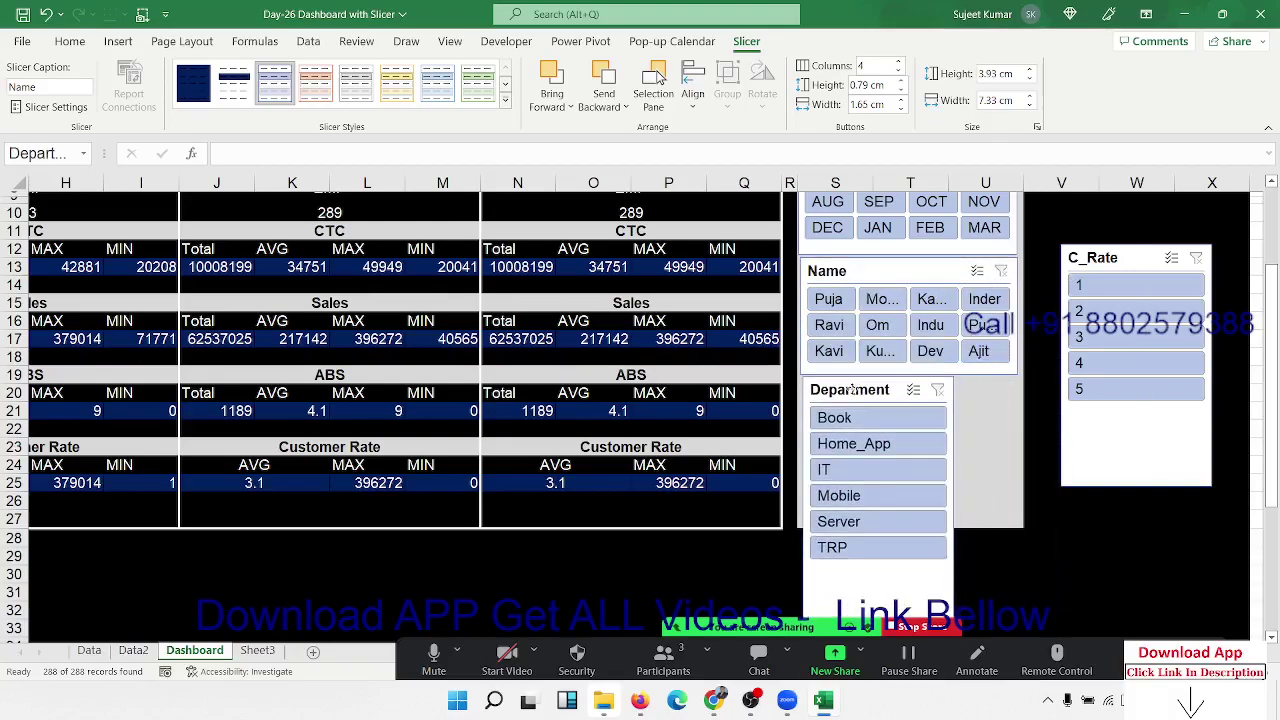
Give Department 3 columns, widen it to match and shorten to 3.86 cm, with C_Rate beneath.
click(898, 61)
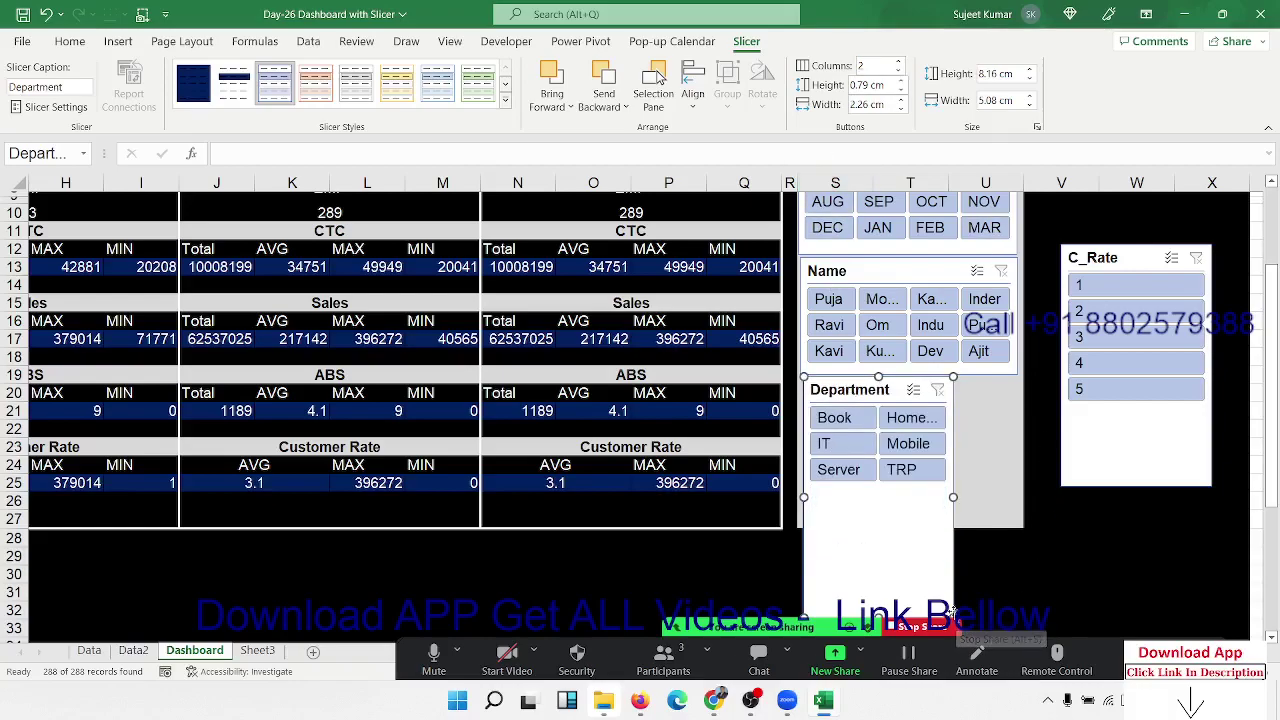
drag(951, 497, 1016, 497)
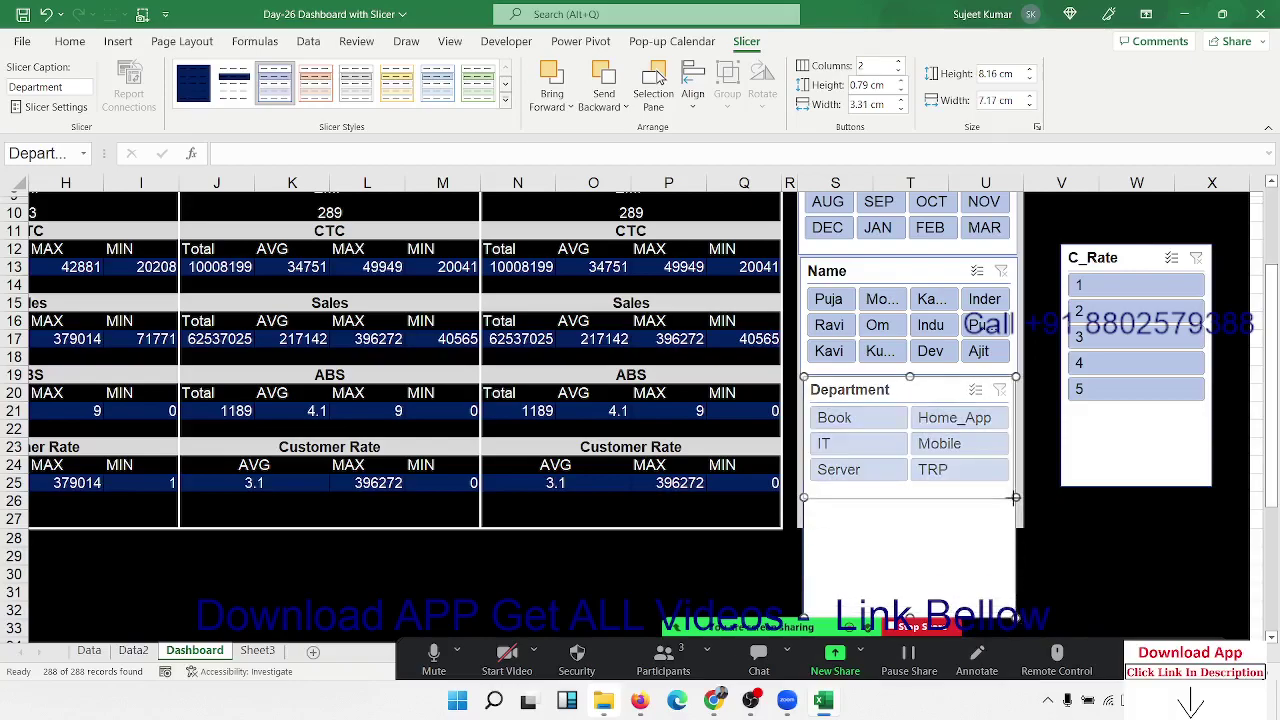
drag(1014, 494, 1010, 490)
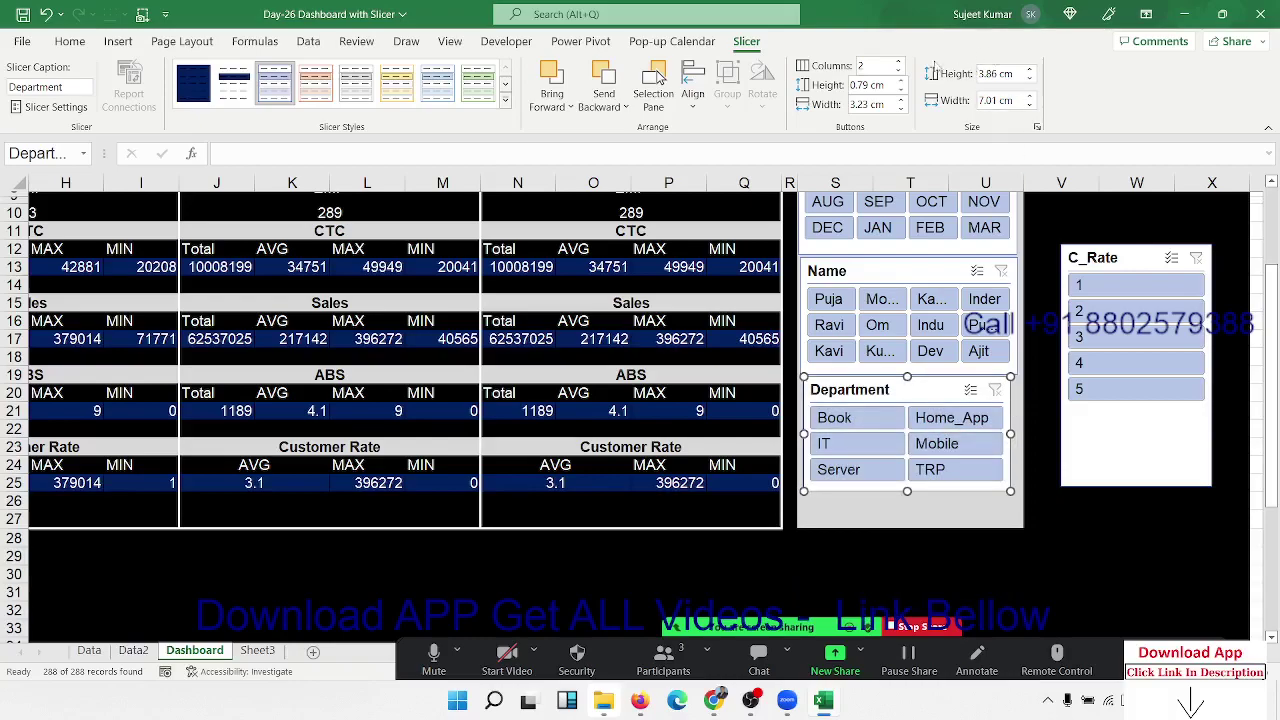
click(898, 61)
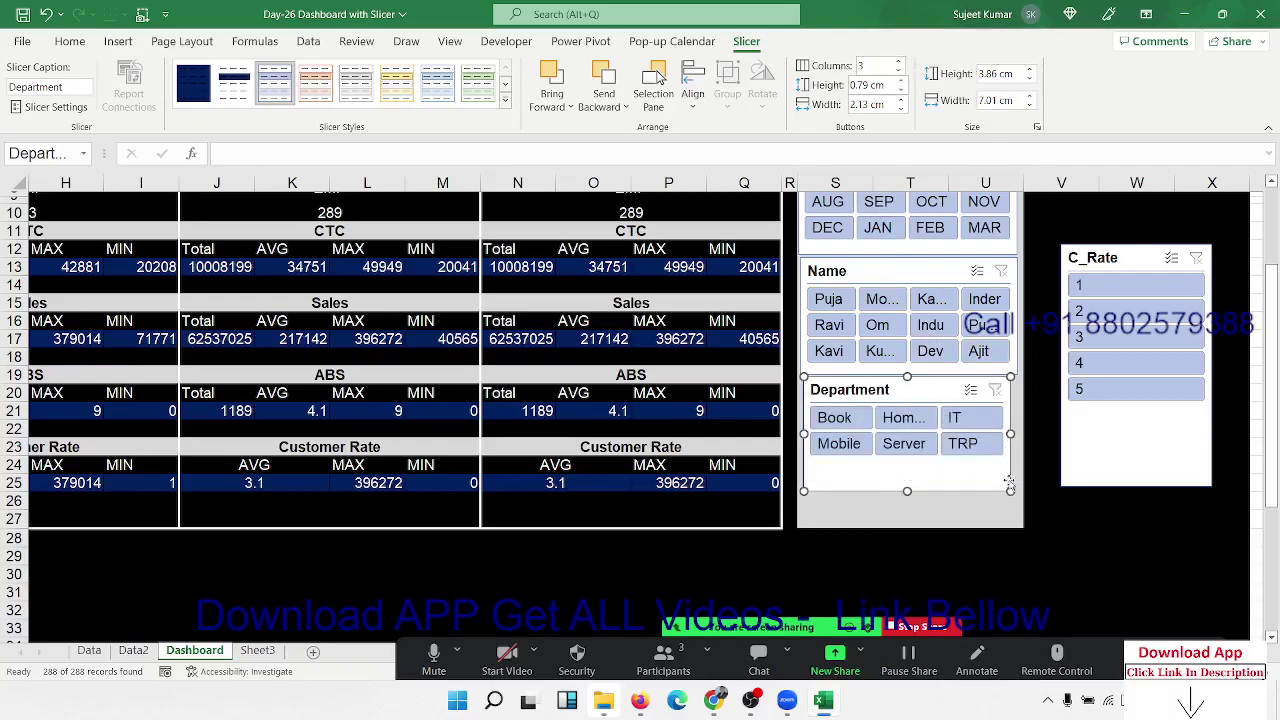
drag(1009, 490, 1013, 468)
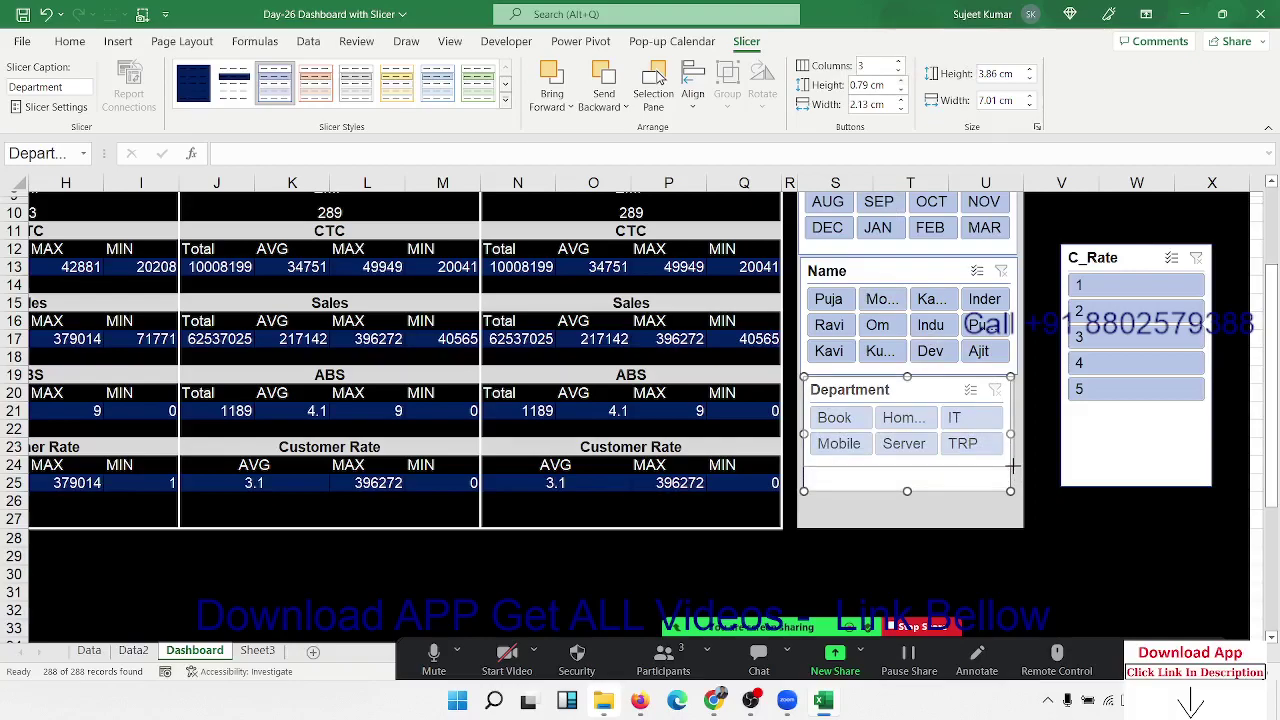
drag(1108, 258, 845, 484)
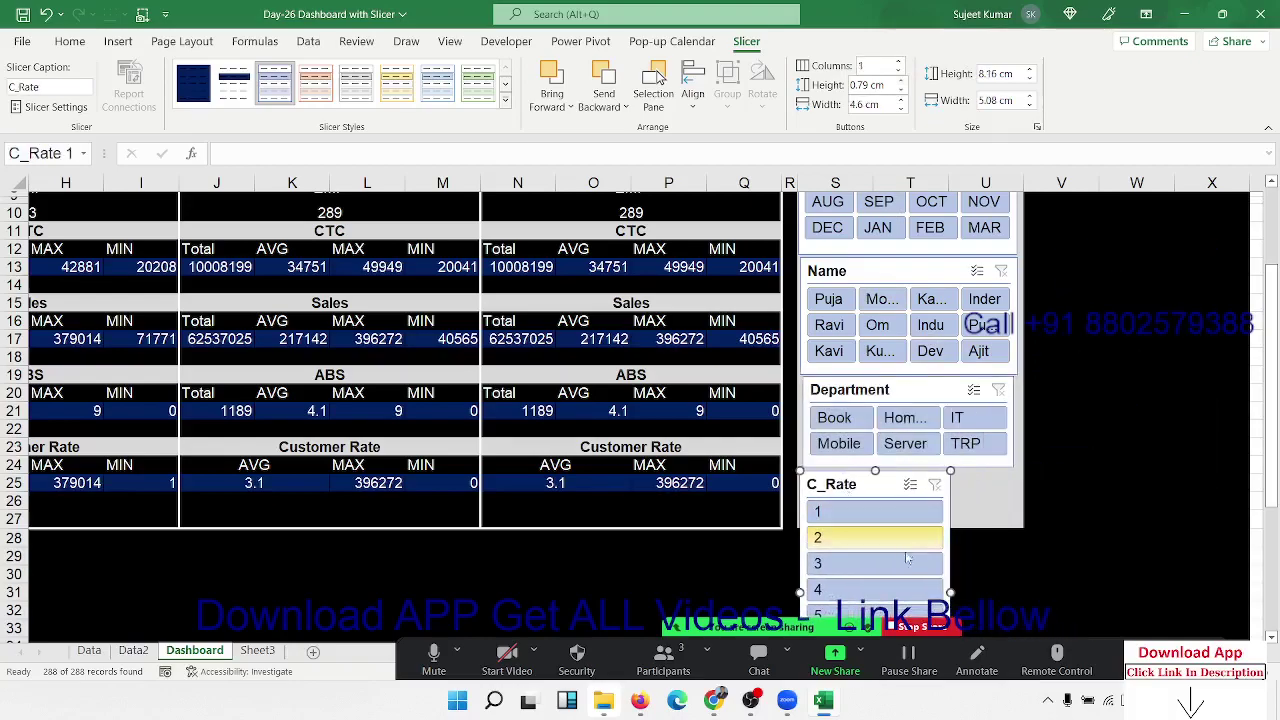
Widen the C_Rate slicer, set it to 4 columns, and shorten it to one button row.
drag(950, 592, 1018, 592)
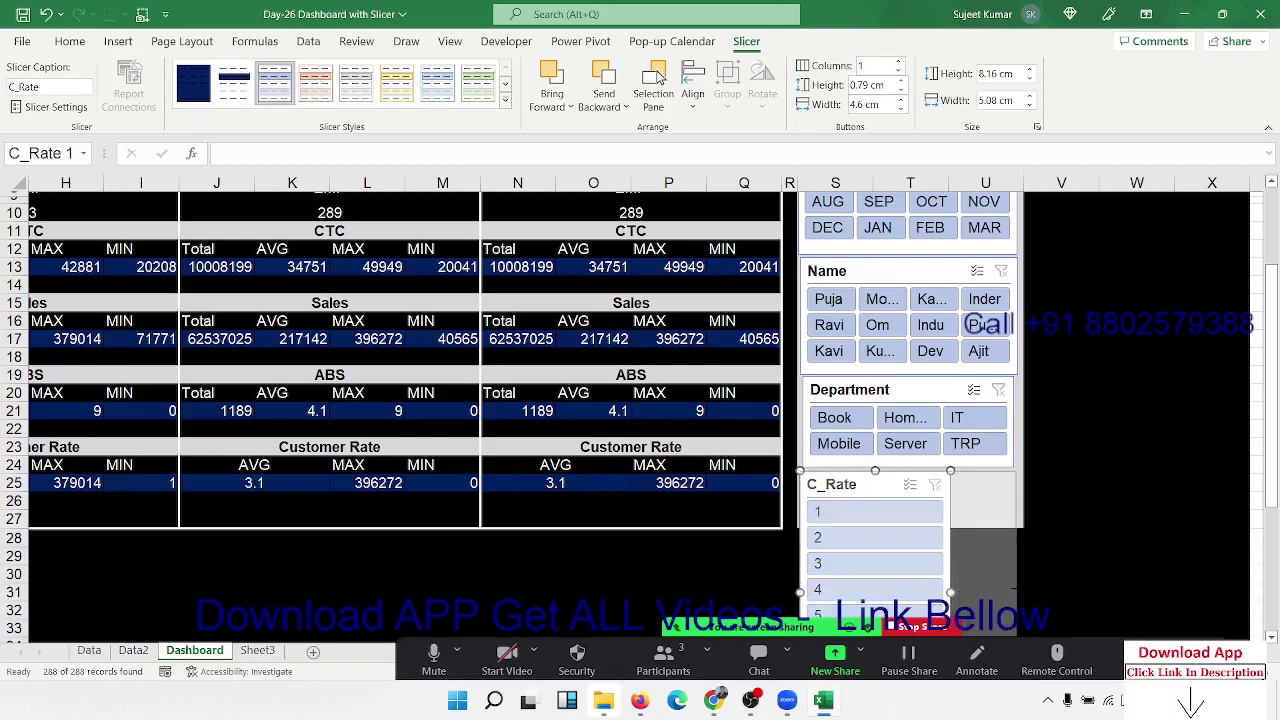
click(899, 63)
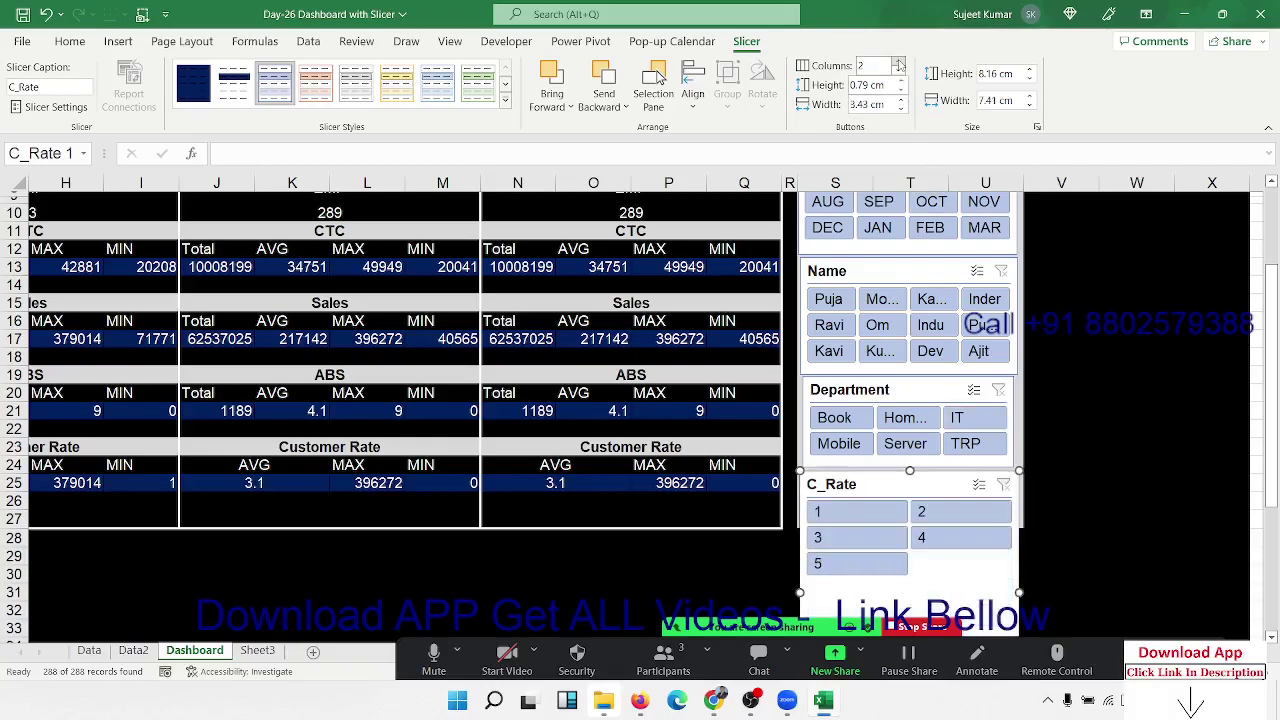
click(899, 63)
click(899, 63)
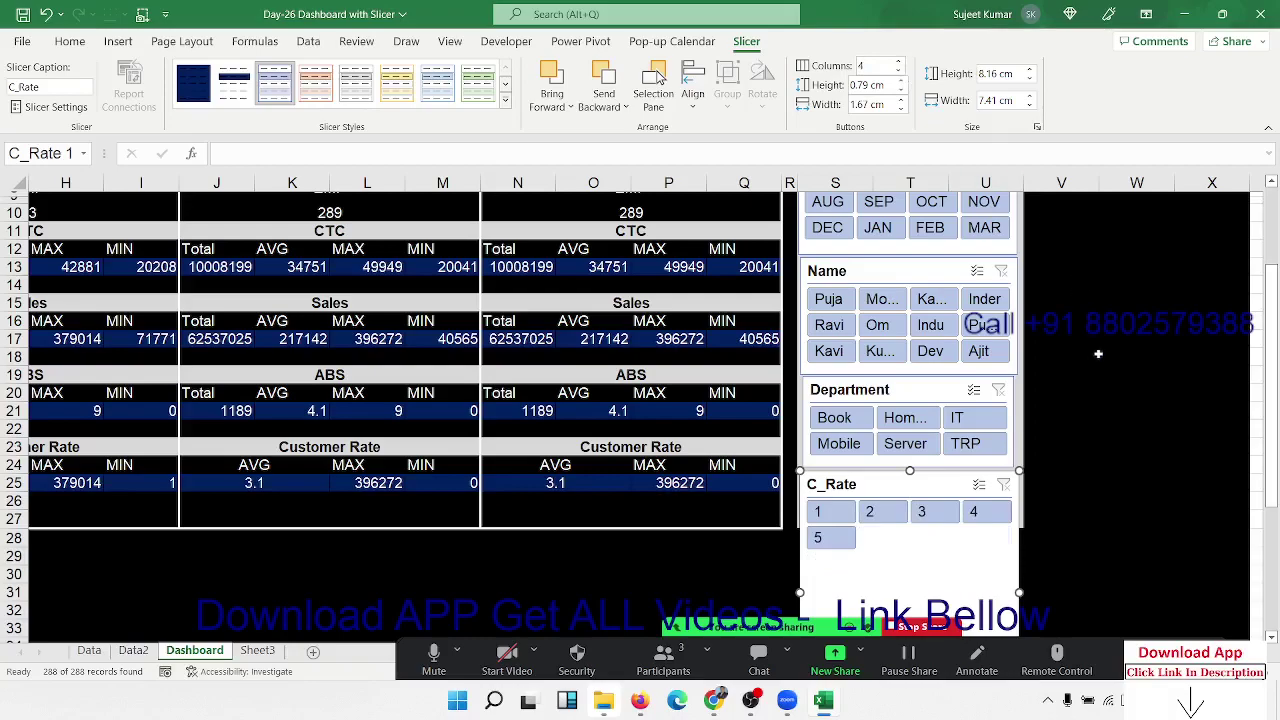
click(1148, 433)
scroll(1089, 481, down, 3)
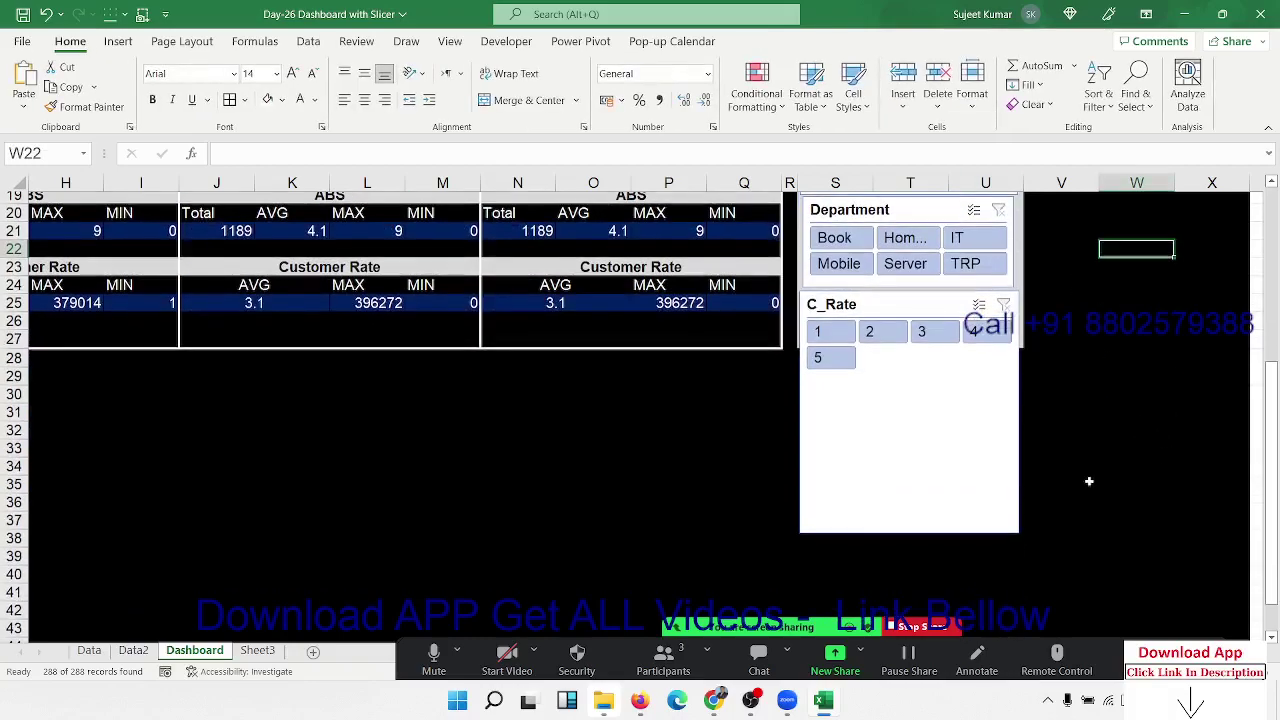
click(1015, 510)
drag(1017, 532, 1020, 349)
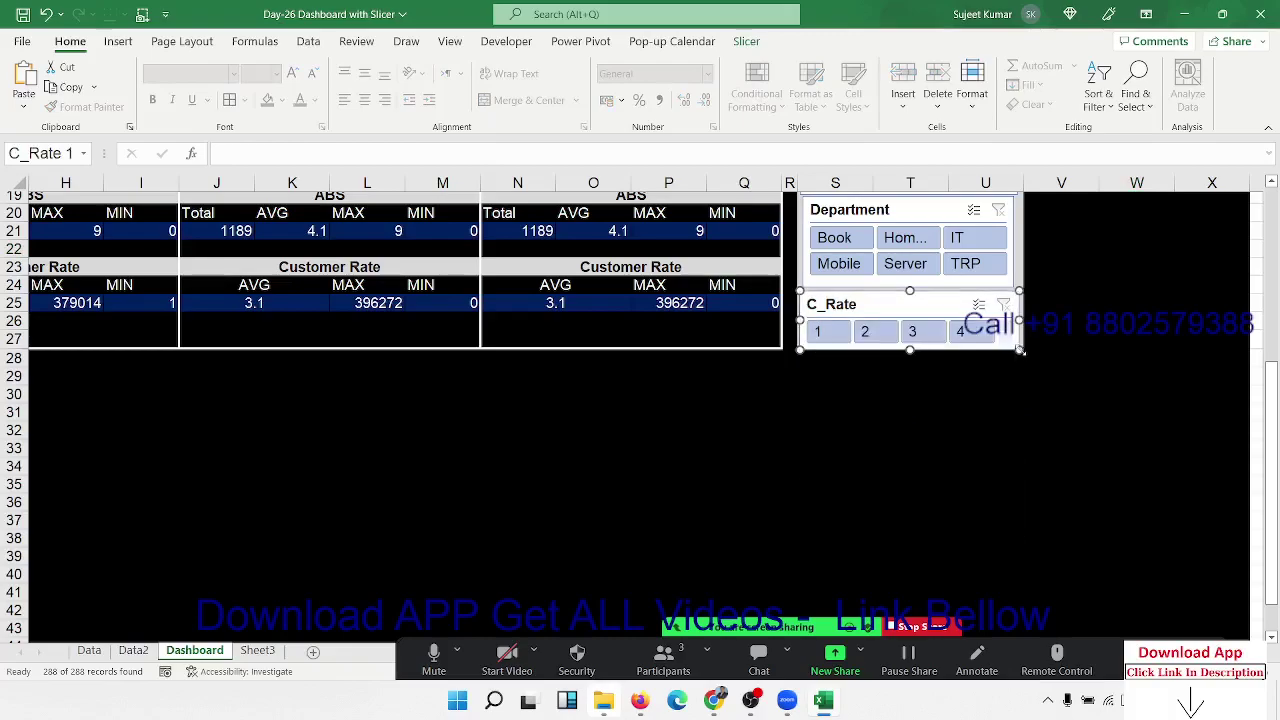
drag(845, 300, 847, 298)
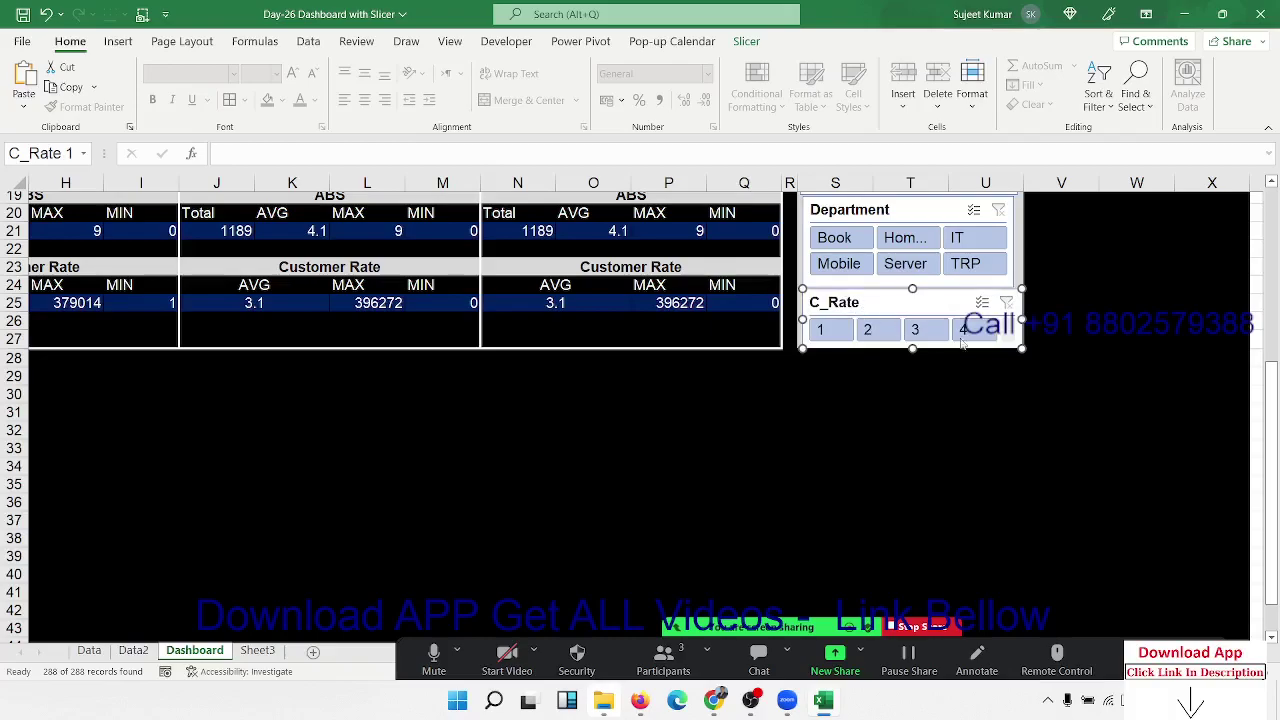
click(1044, 403)
Shorten the Month slicer slightly and move the Name slicer up closer beneath it.
scroll(1044, 403, up, 6)
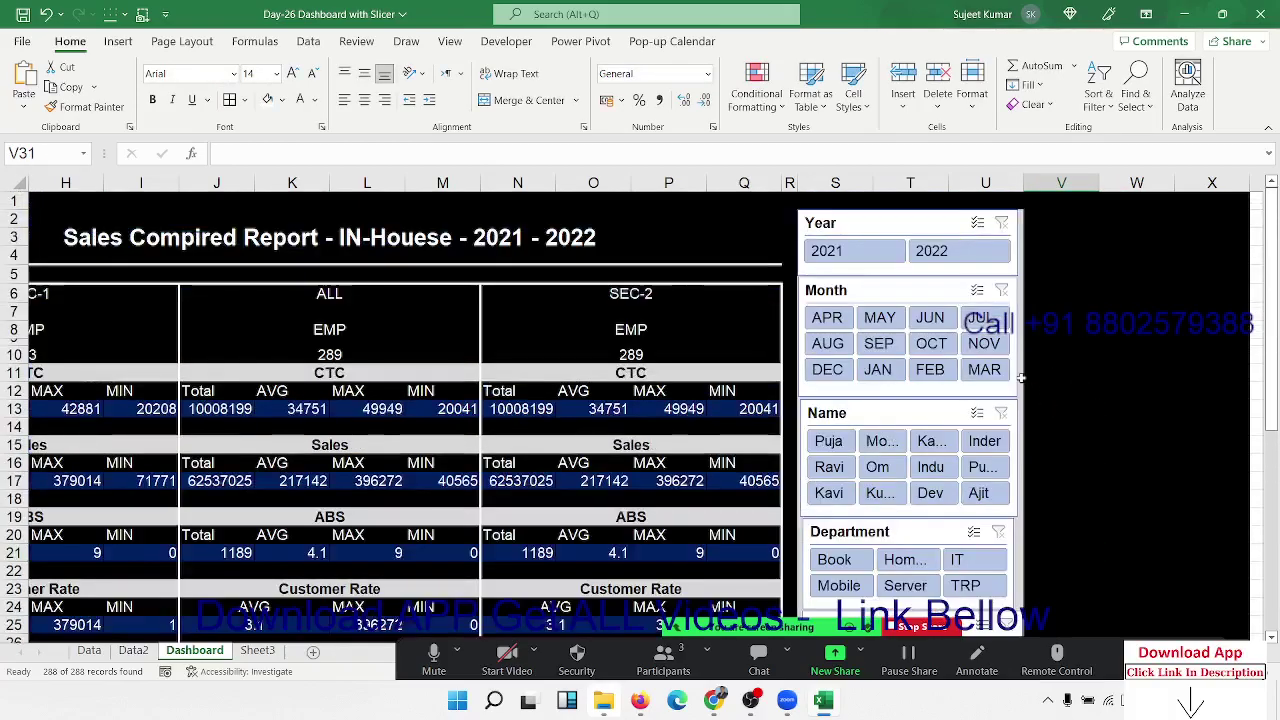
click(964, 391)
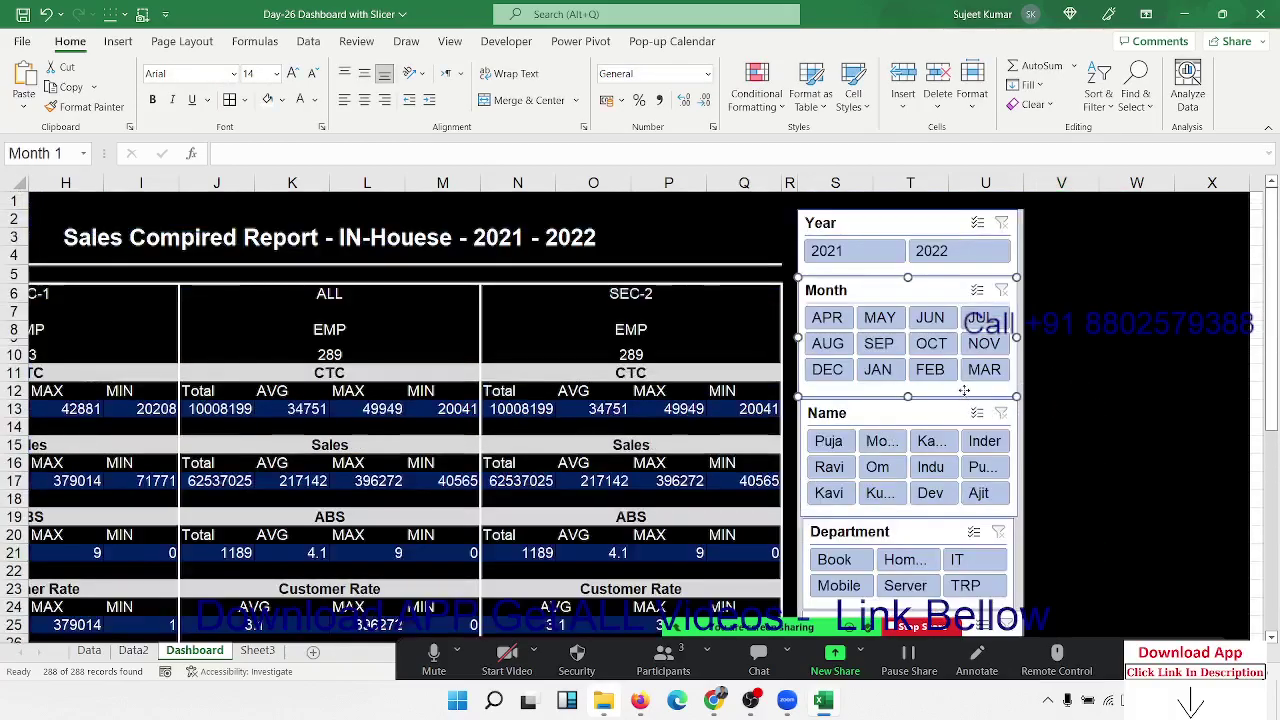
drag(907, 397, 900, 402)
click(909, 404)
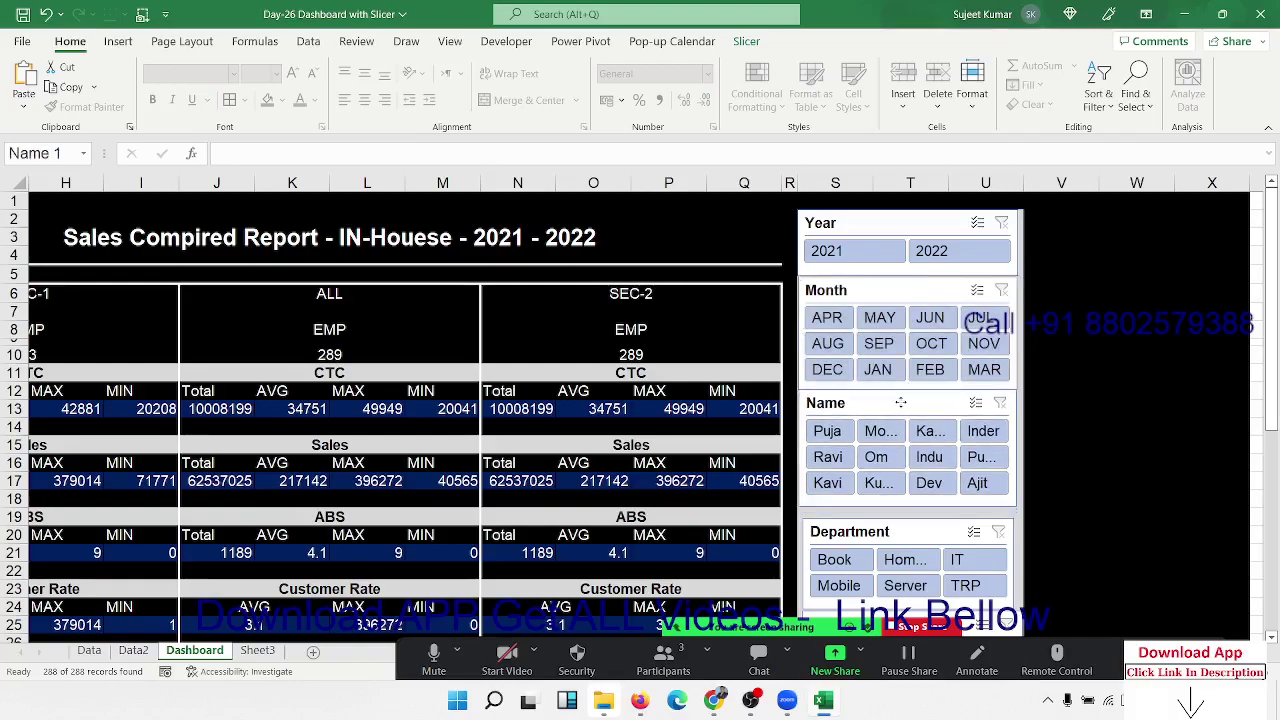
click(888, 531)
Move the Department slicer up directly under the Name slicer.
drag(888, 531, 888, 514)
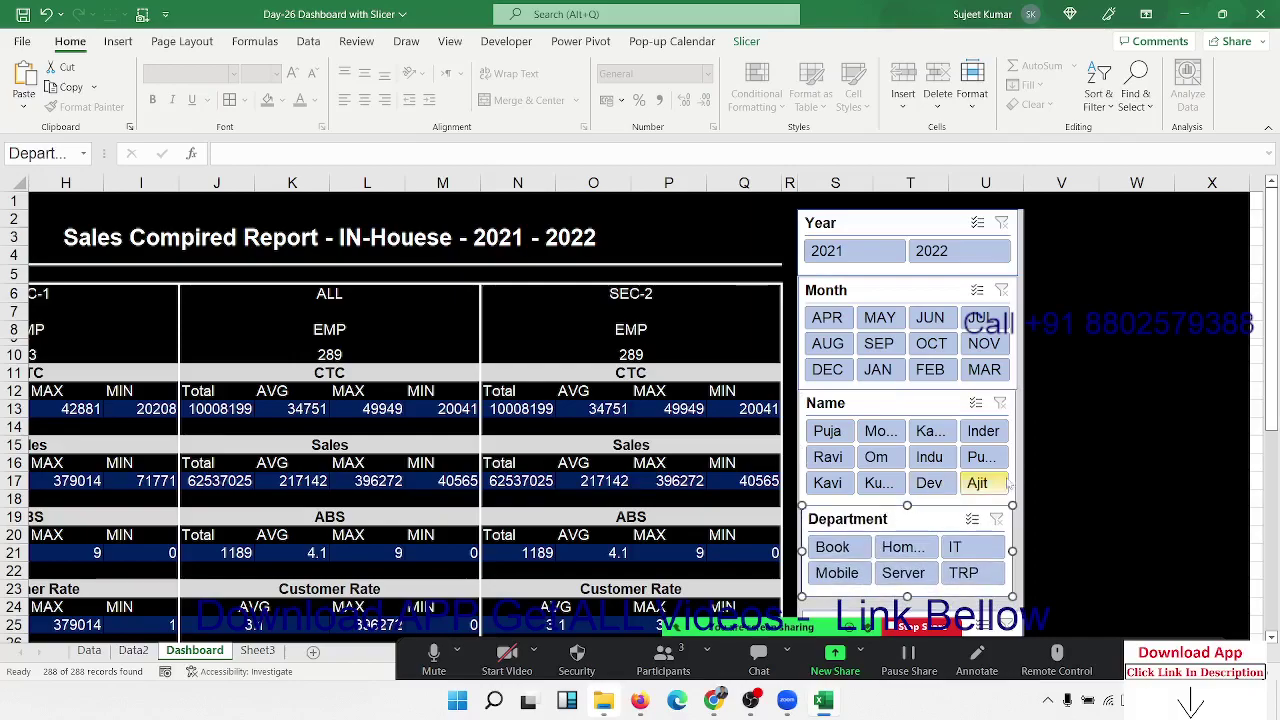
click(1182, 464)
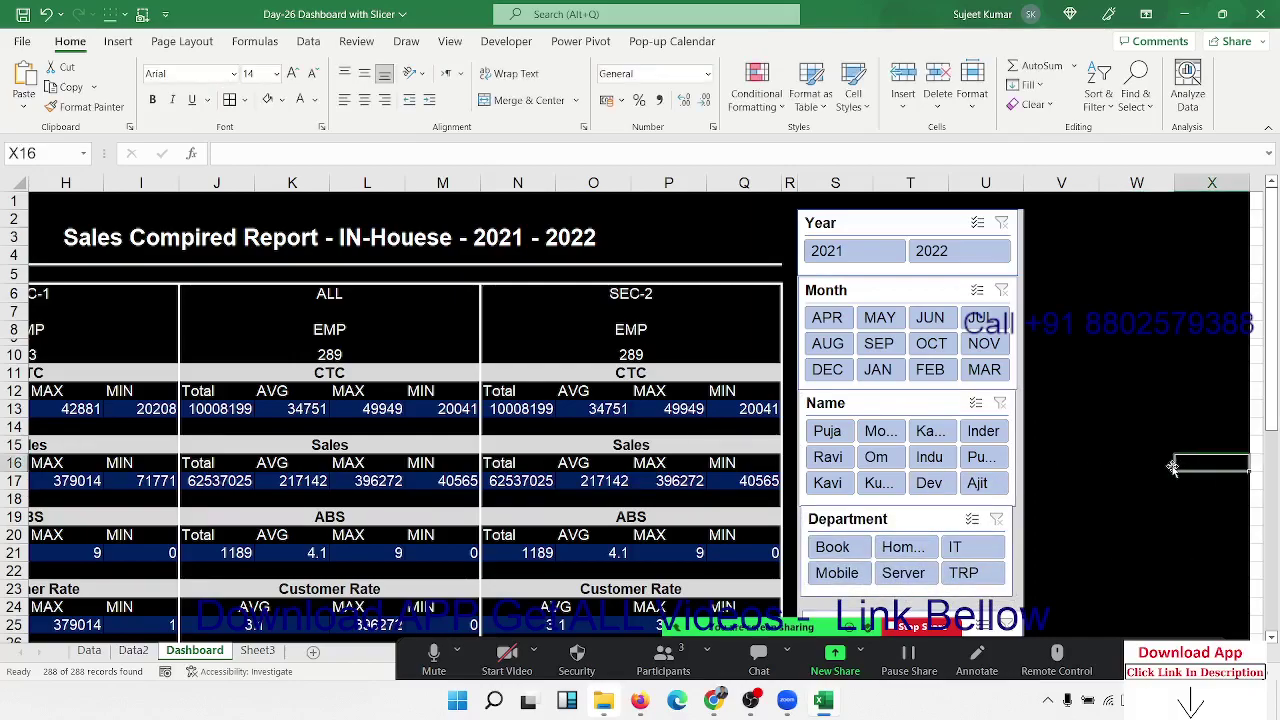
scroll(1150, 462, down, 4)
Move C_Rate up under Department and adjust its height level with the Customer Rate table.
click(927, 440)
drag(927, 440, 927, 429)
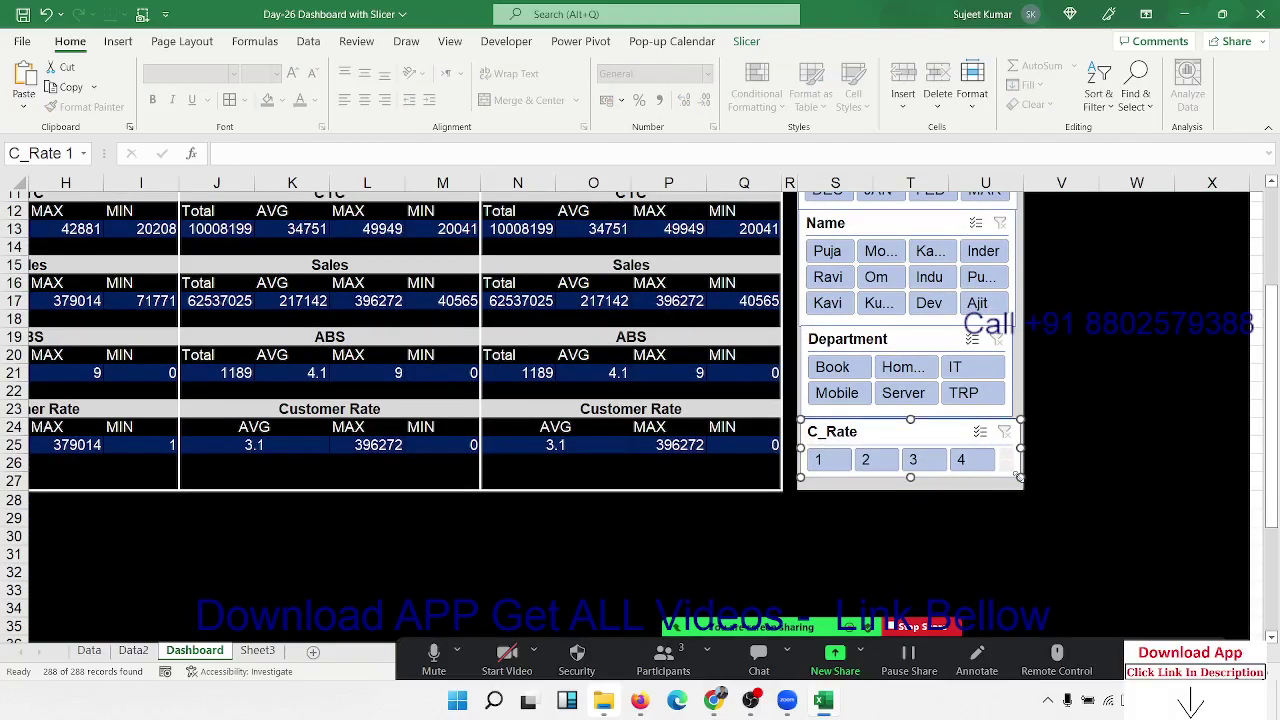
drag(1018, 478, 1018, 488)
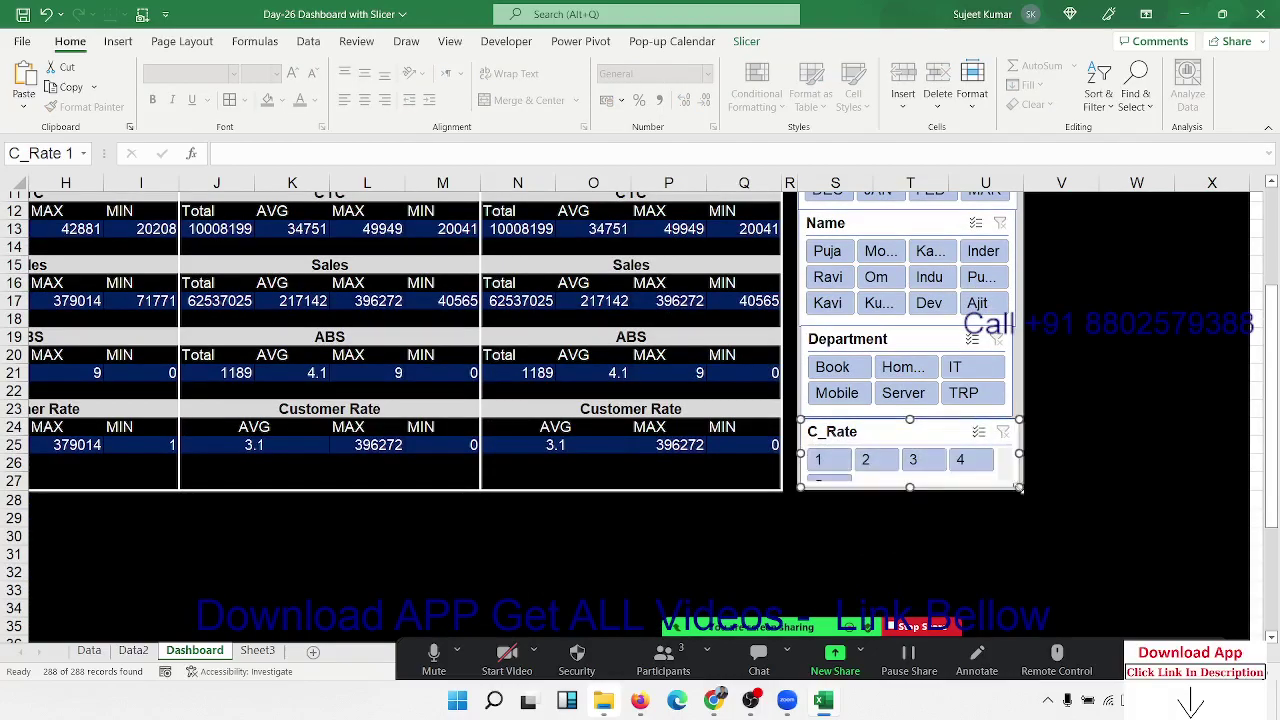
click(1078, 498)
scroll(1080, 497, up, 4)
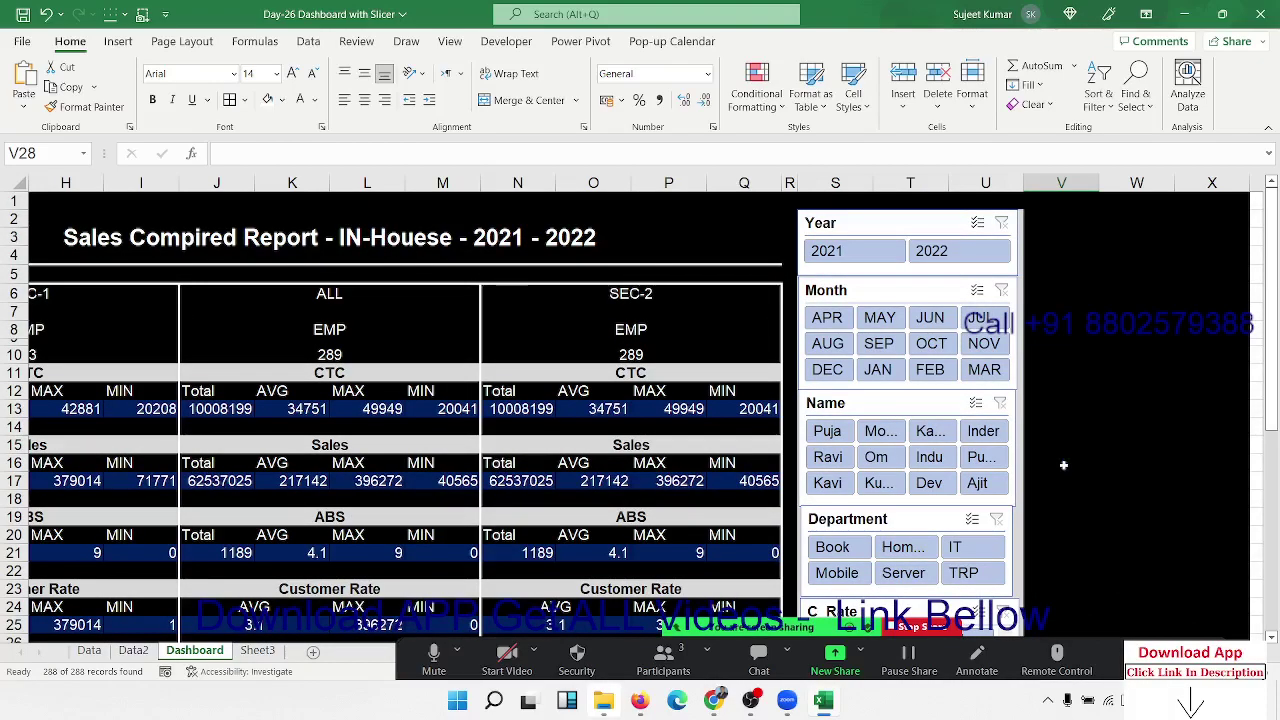
scroll(1060, 463, down, 4)
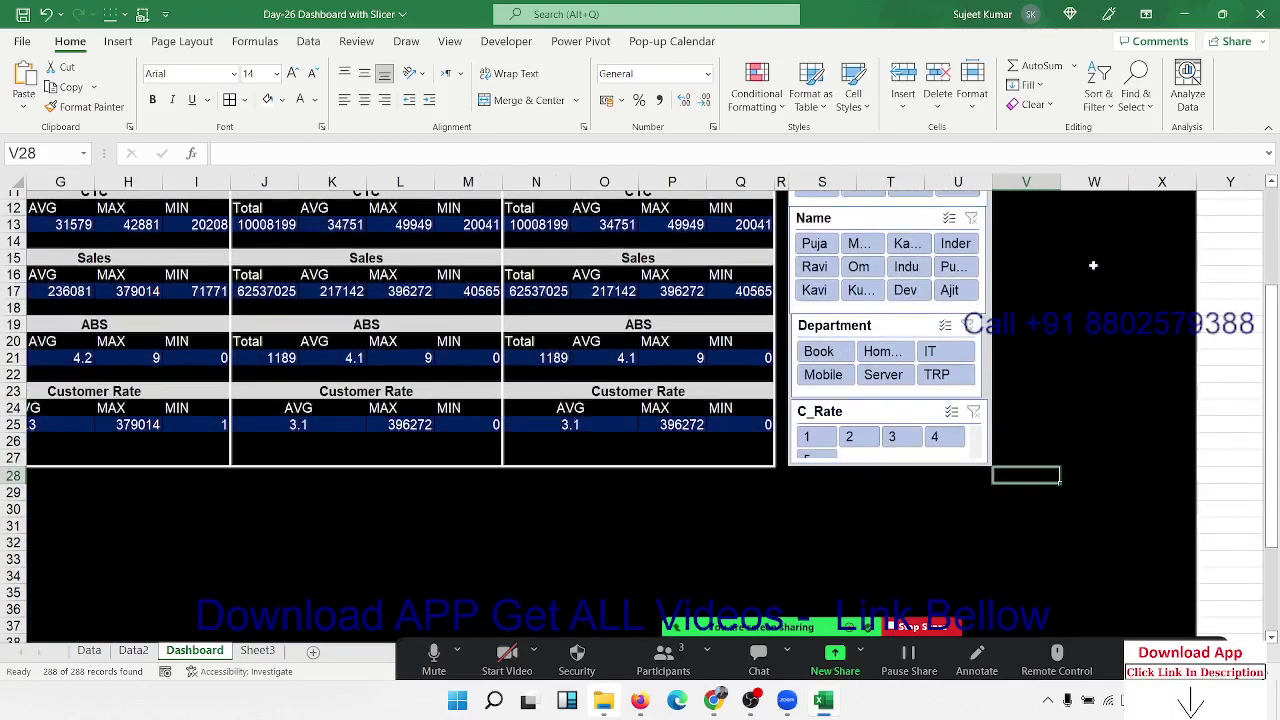
click(1094, 181)
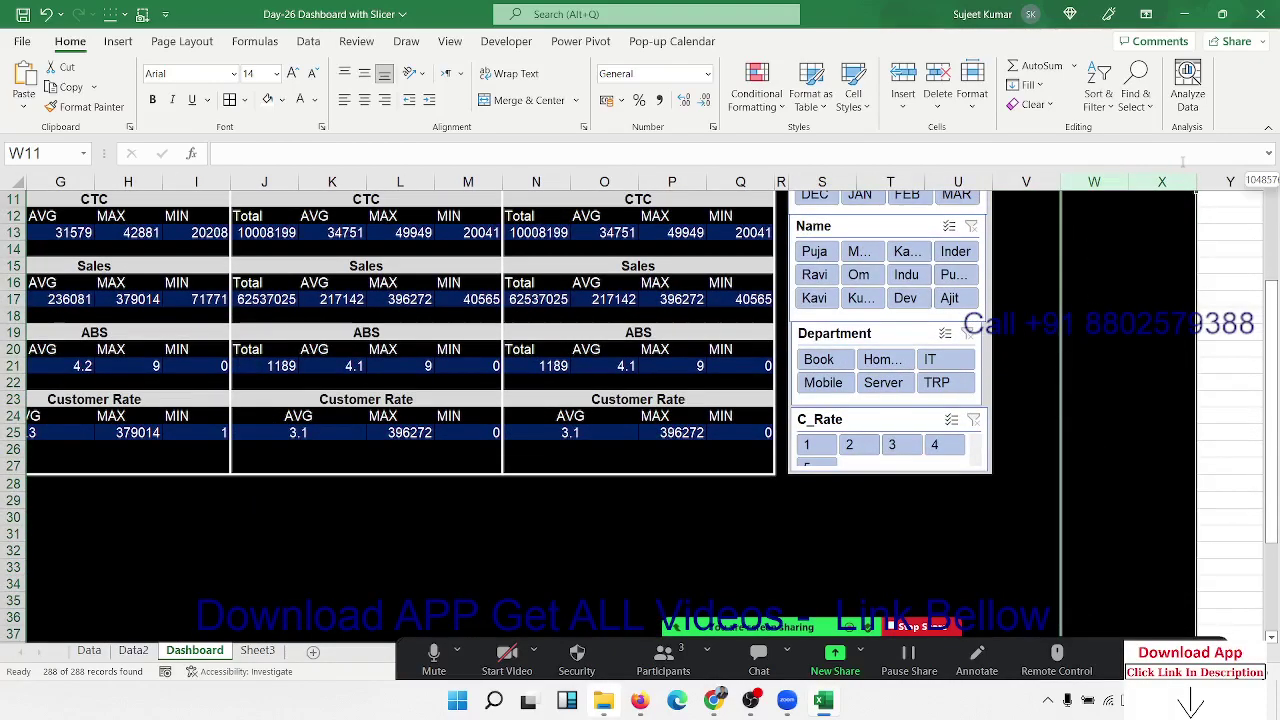
Hide every column from W to the end of the sheet.
key(ctrl+shift+Right)
right_click(935, 243)
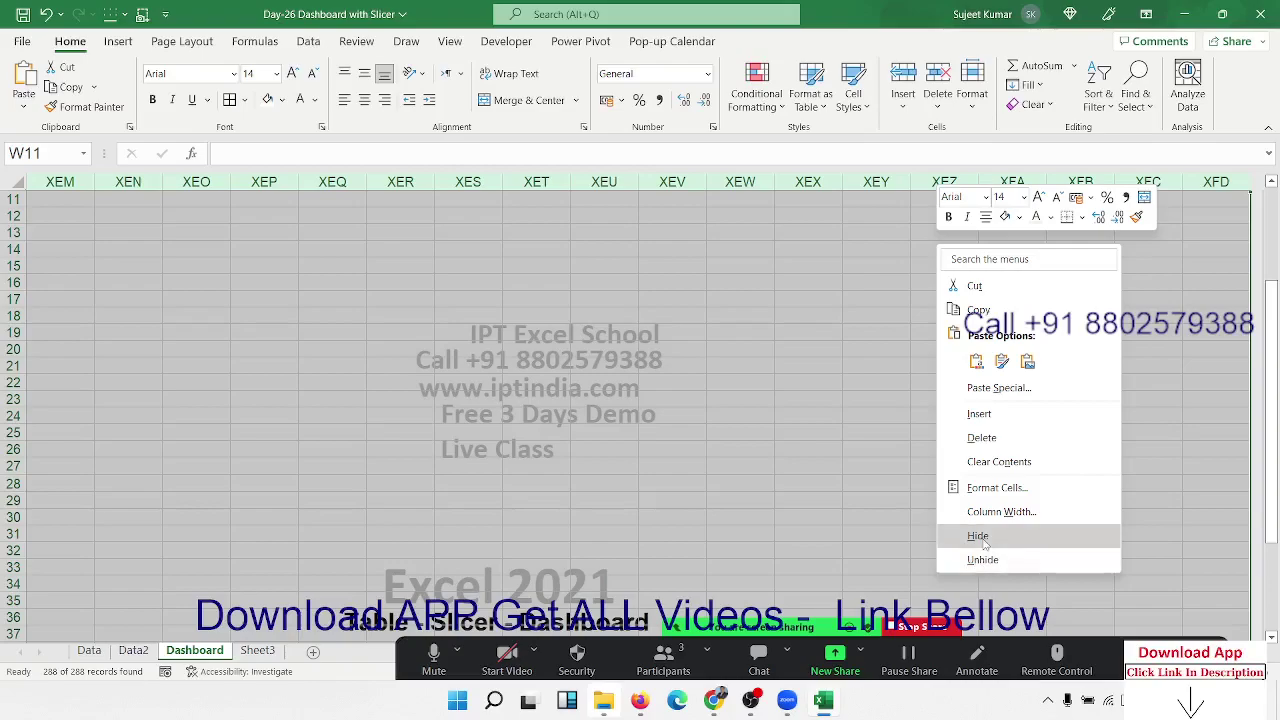
click(979, 536)
Hide every row from row 30 down to the sheet's last row, then return to column A.
click(295, 499)
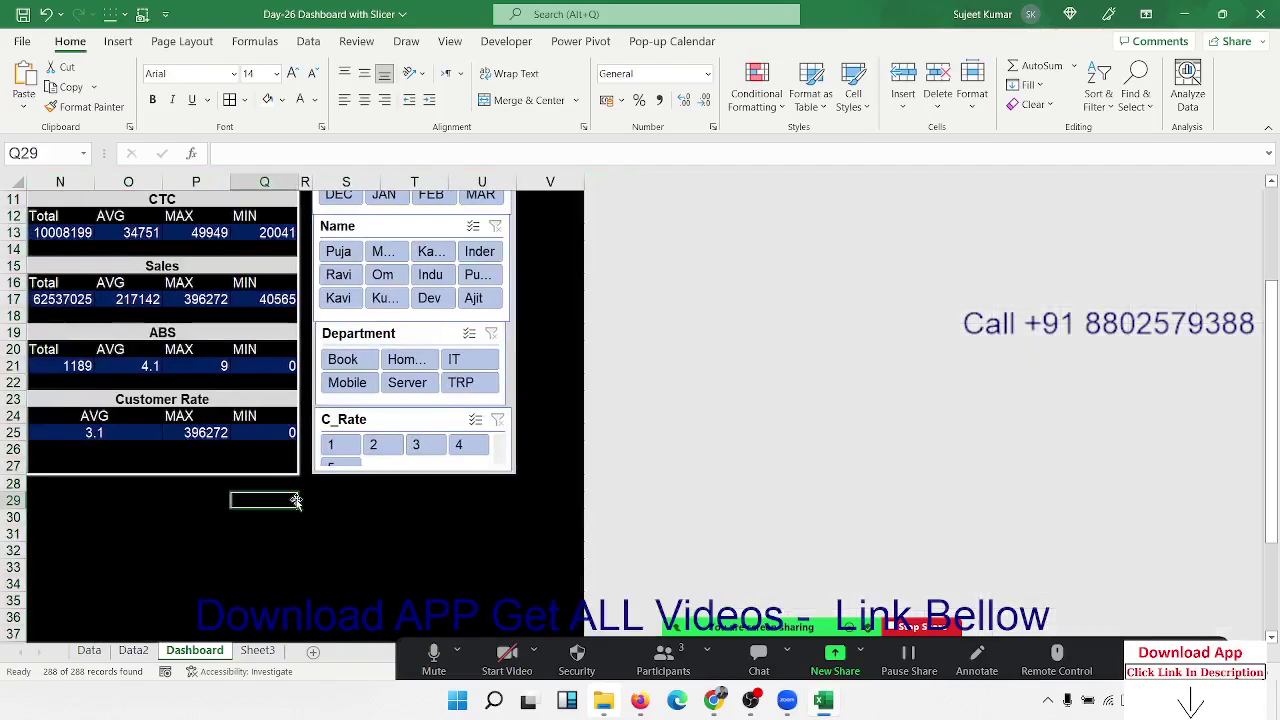
key(Down)
key(shift+space)
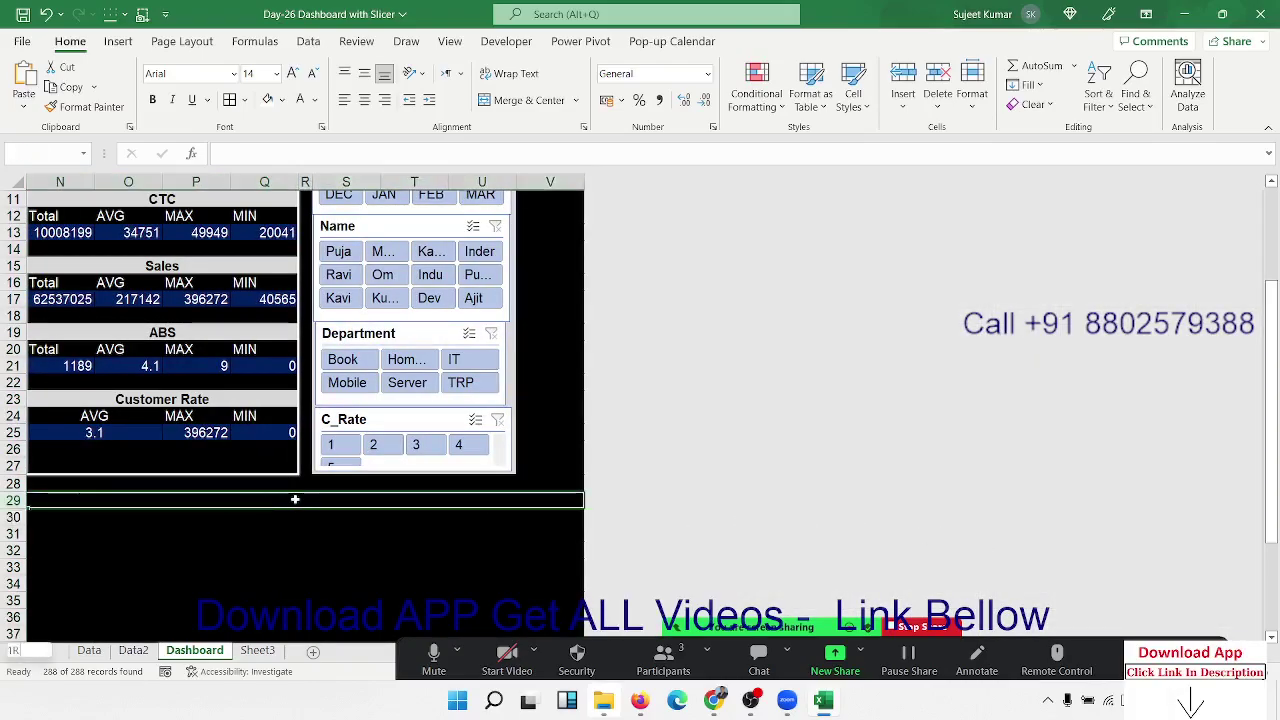
key(ctrl+shift+Down)
right_click(295, 499)
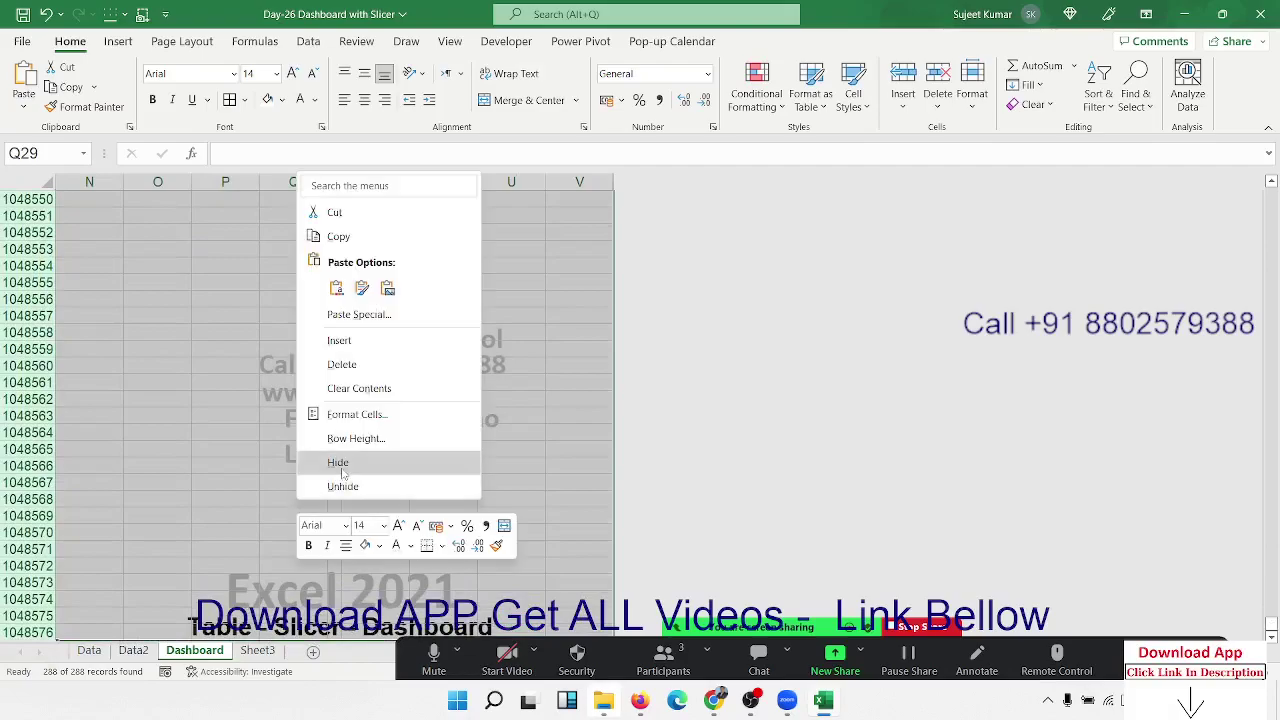
click(340, 466)
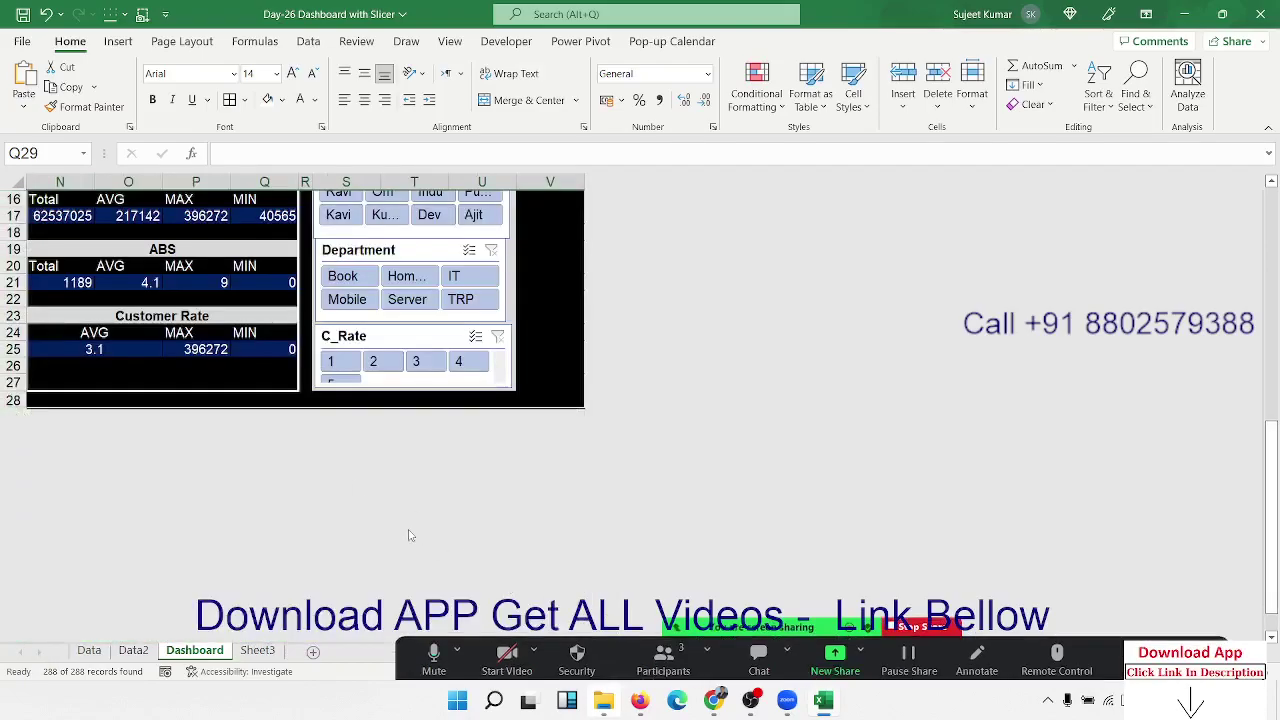
key(Left)
key(Left)
key(Left)
key(Left)
key(Left)
key(Left)
key(Left)
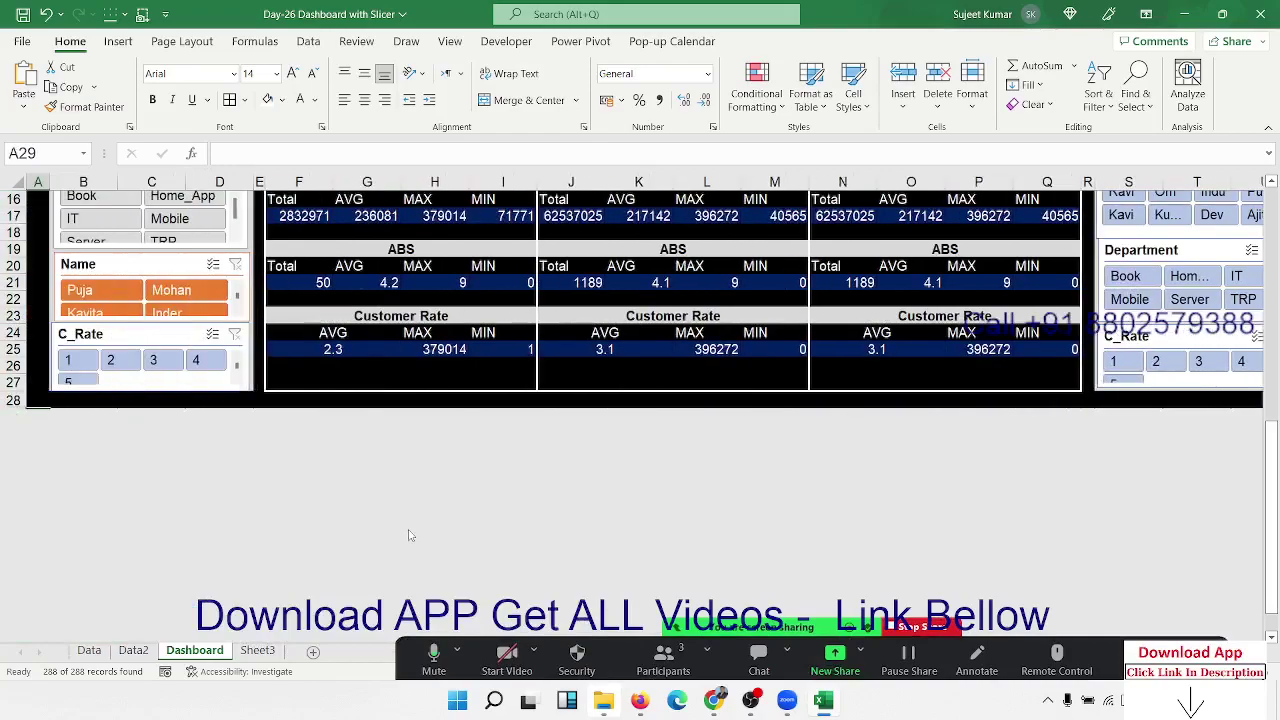
Narrow column A to a thin margin and select the Year slicer.
scroll(440, 535, up, 5)
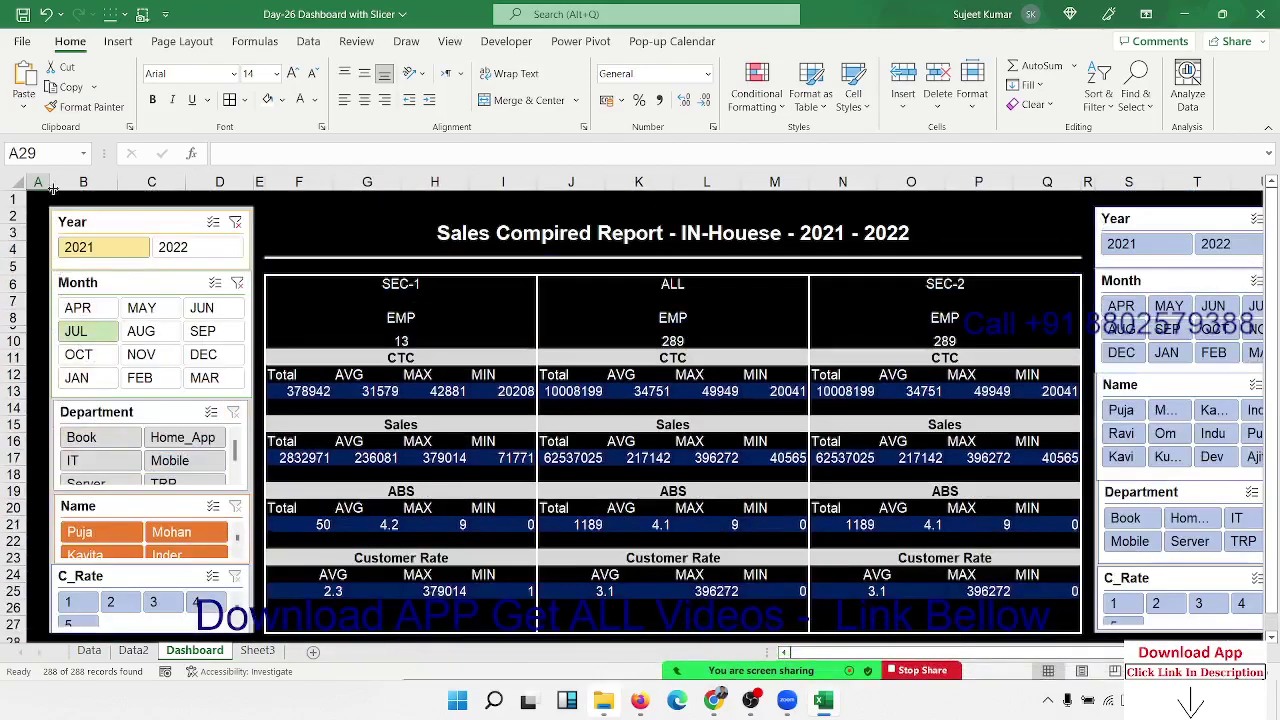
drag(52, 186, 31, 184)
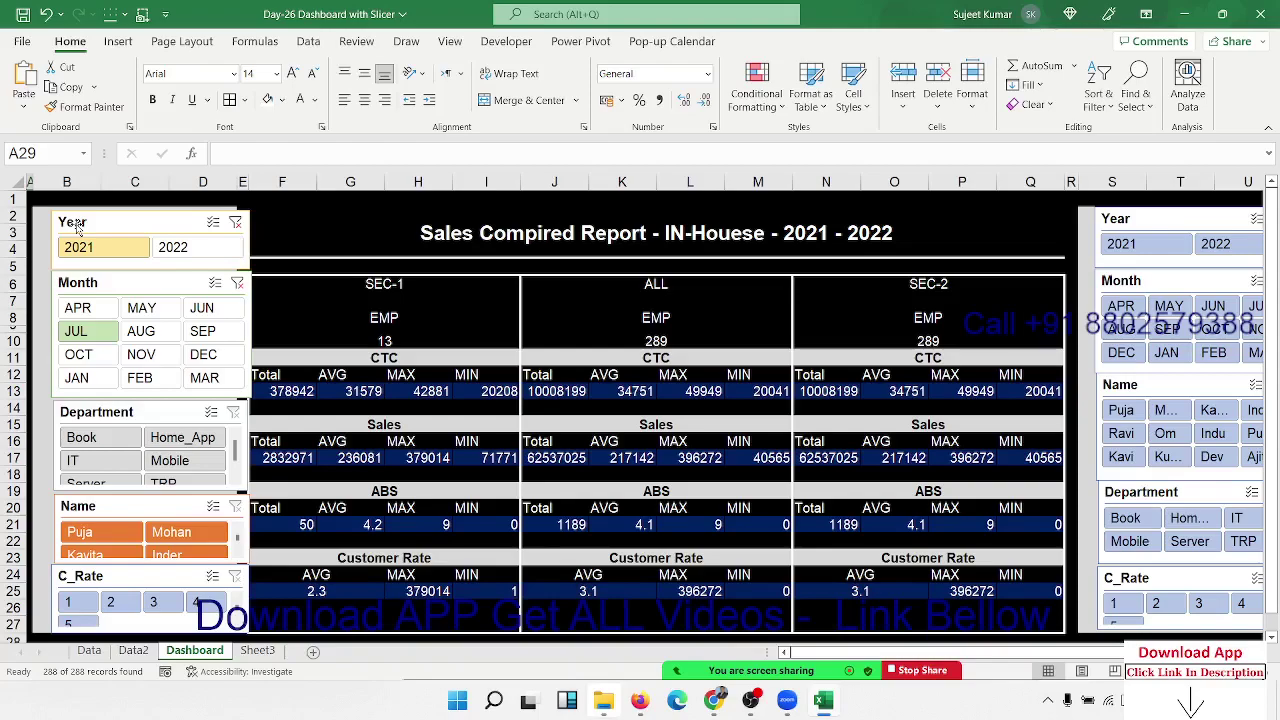
click(103, 230)
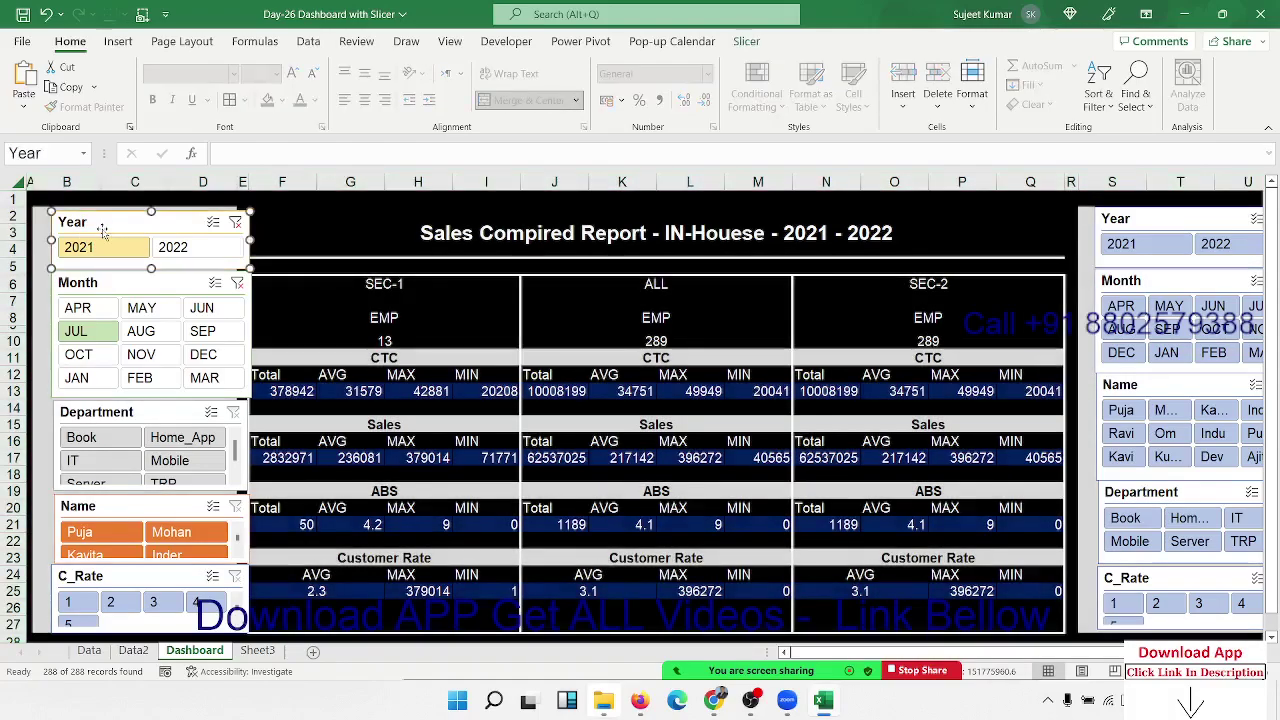
Jump to cell A29 and open Go To Special with Objects chosen.
key(ctrl+g)
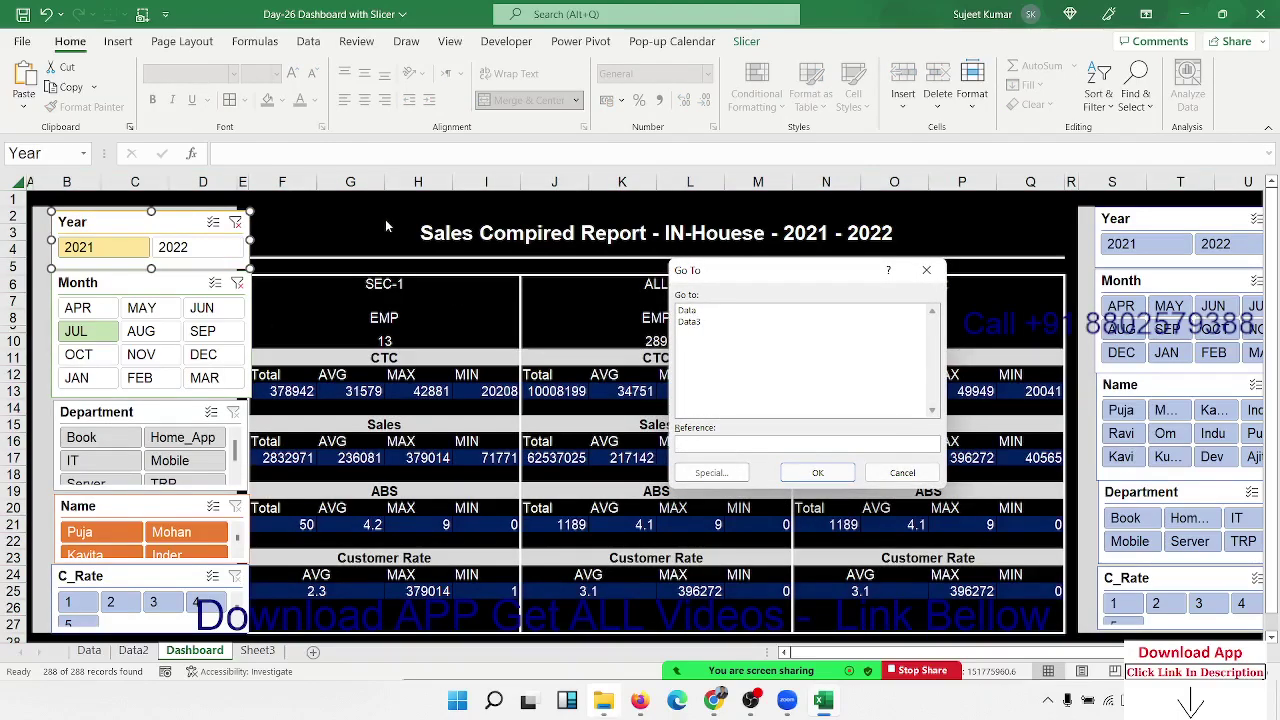
text(A29)
key(Return)
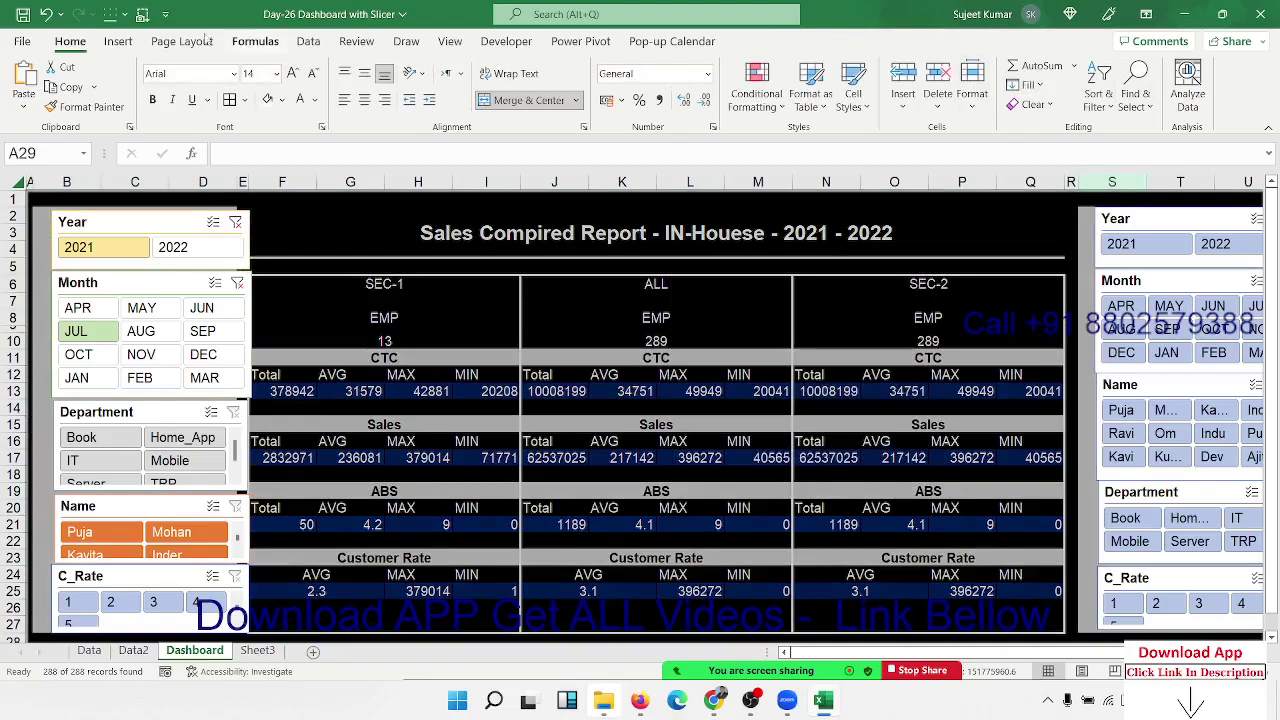
click(1128, 112)
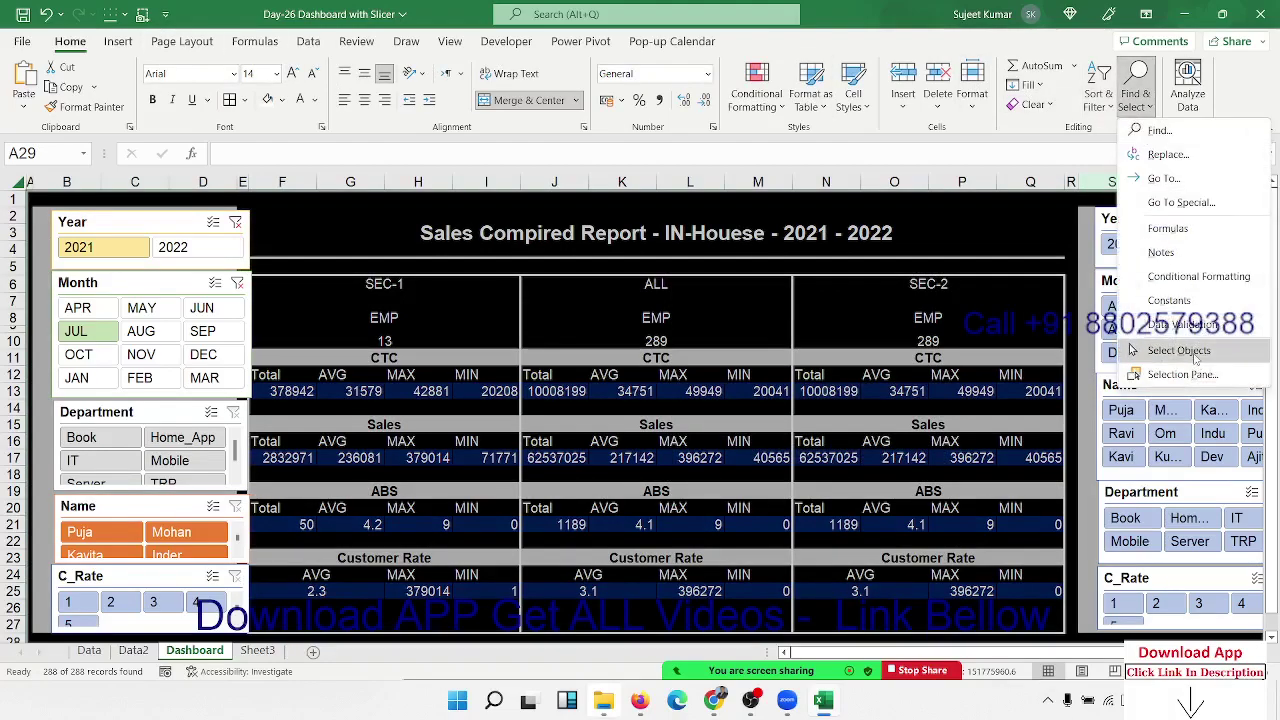
click(1180, 202)
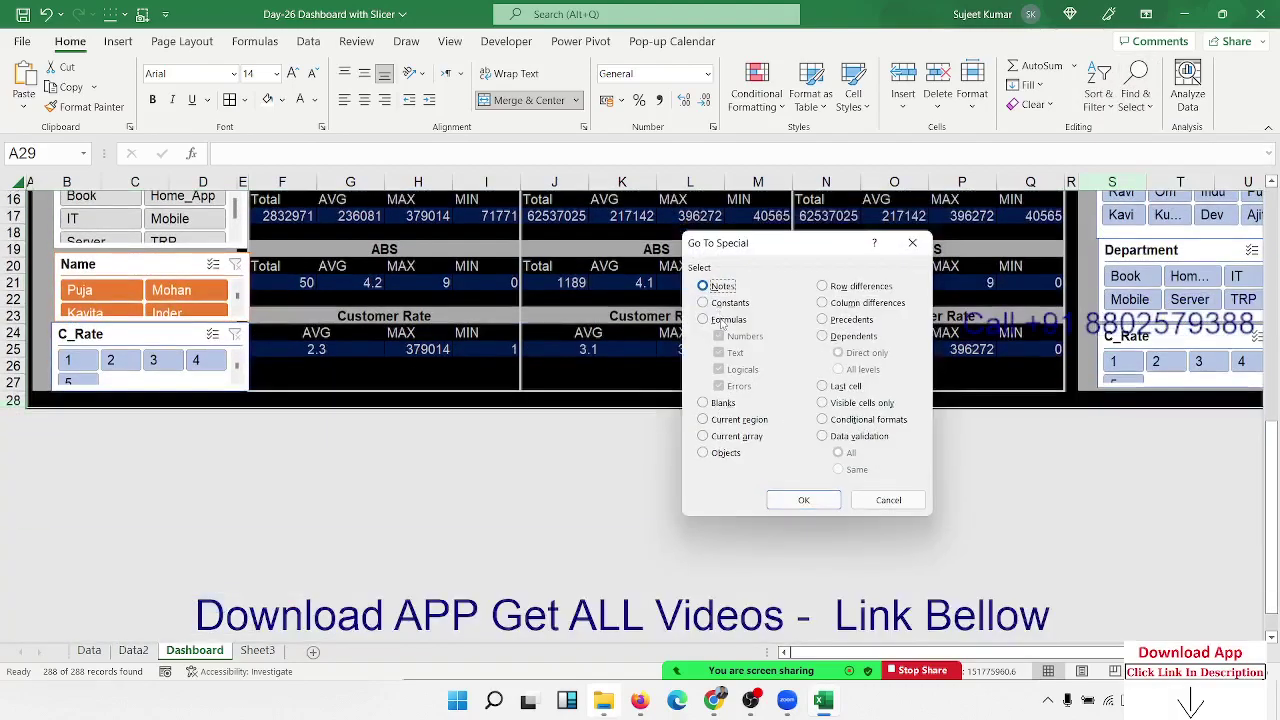
Nudge all selected slicers left with the arrow keys so both stacks frame the report.
click(785, 500)
key(Left)
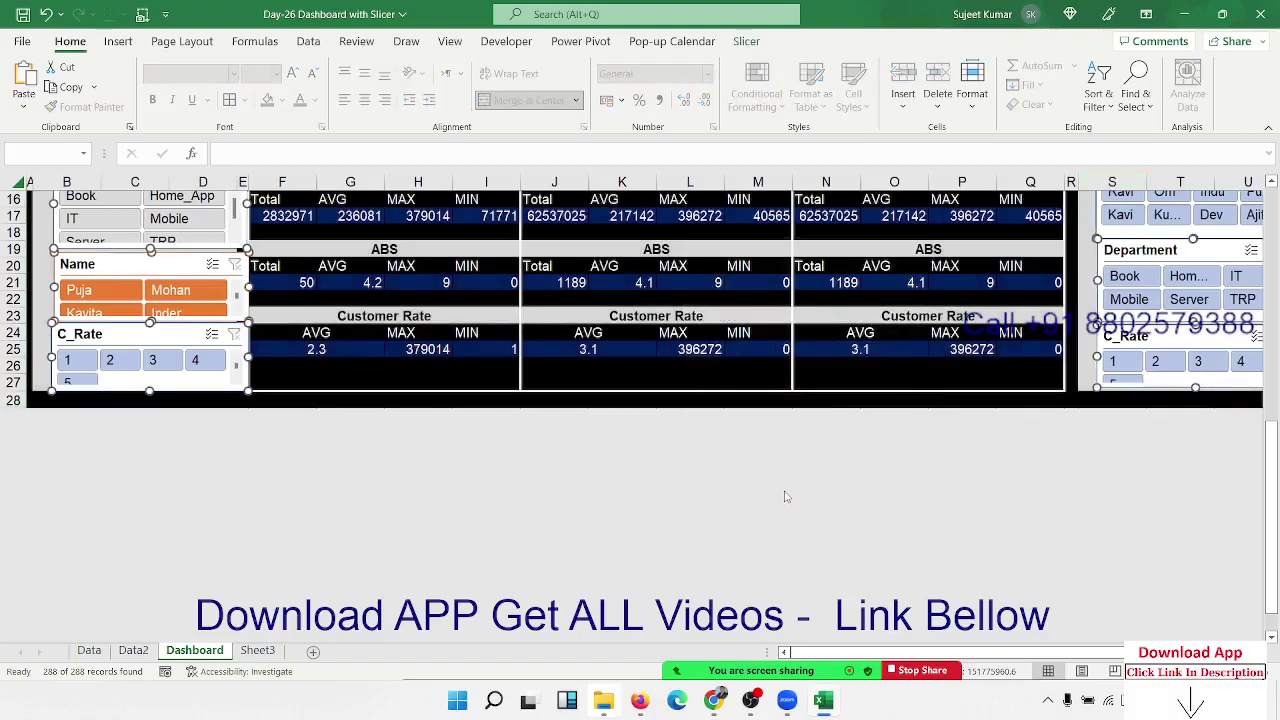
key(Left)
key(Left)
key(Left)
key(Left)
key(Left)
key(Left)
key(Left)
key(Left)
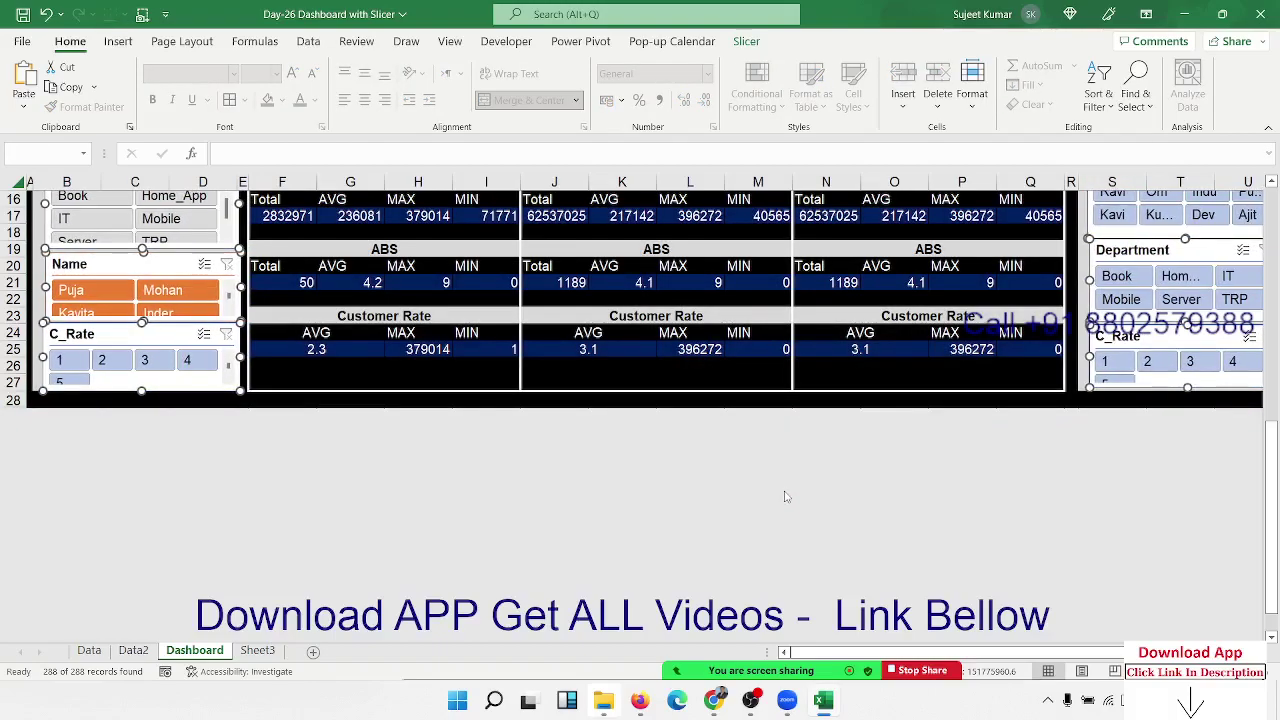
key(Left)
key(Left)
key(Left)
key(Left)
key(Left)
key(Left)
key(Left)
key(Left)
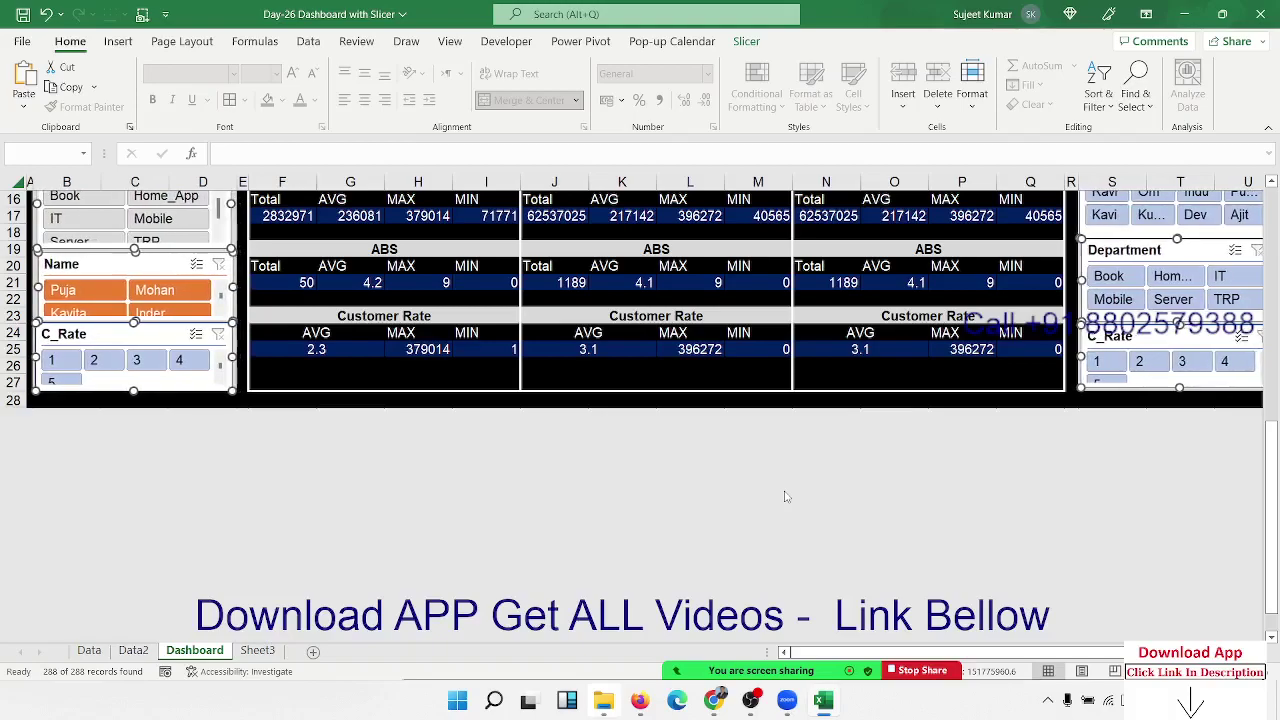
key(Left)
key(Left)
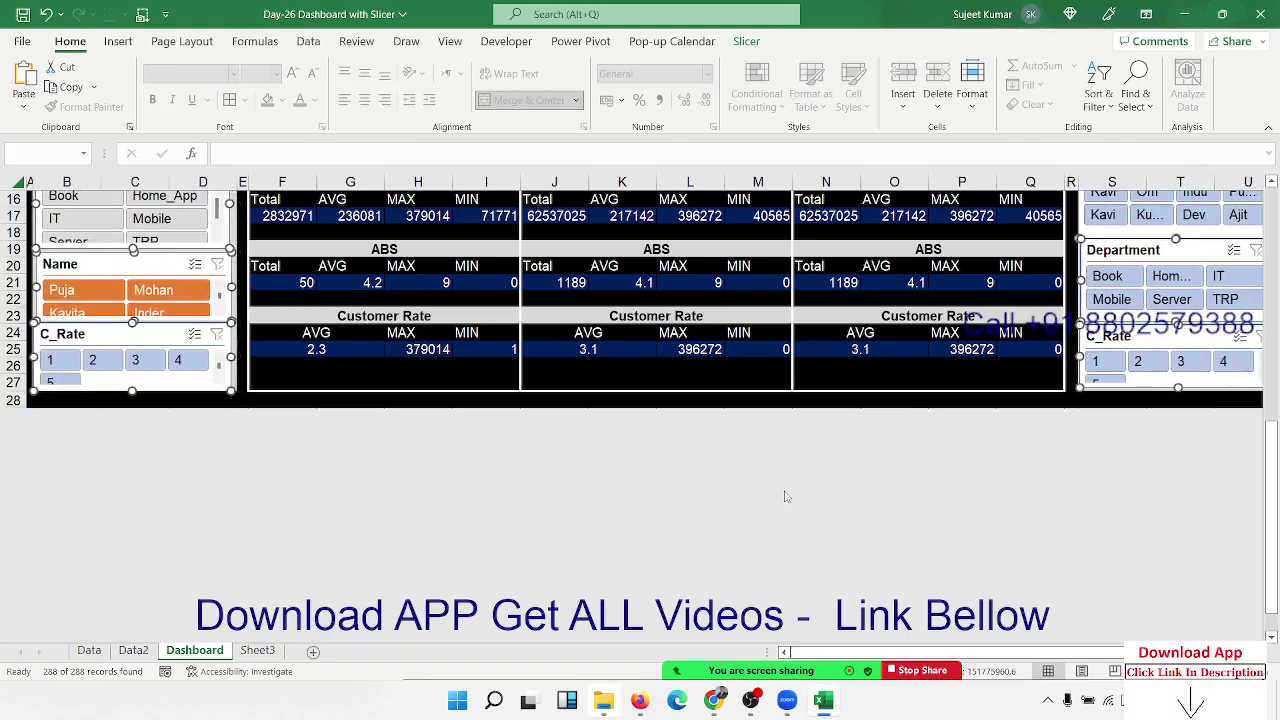
scroll(785, 497, up, 5)
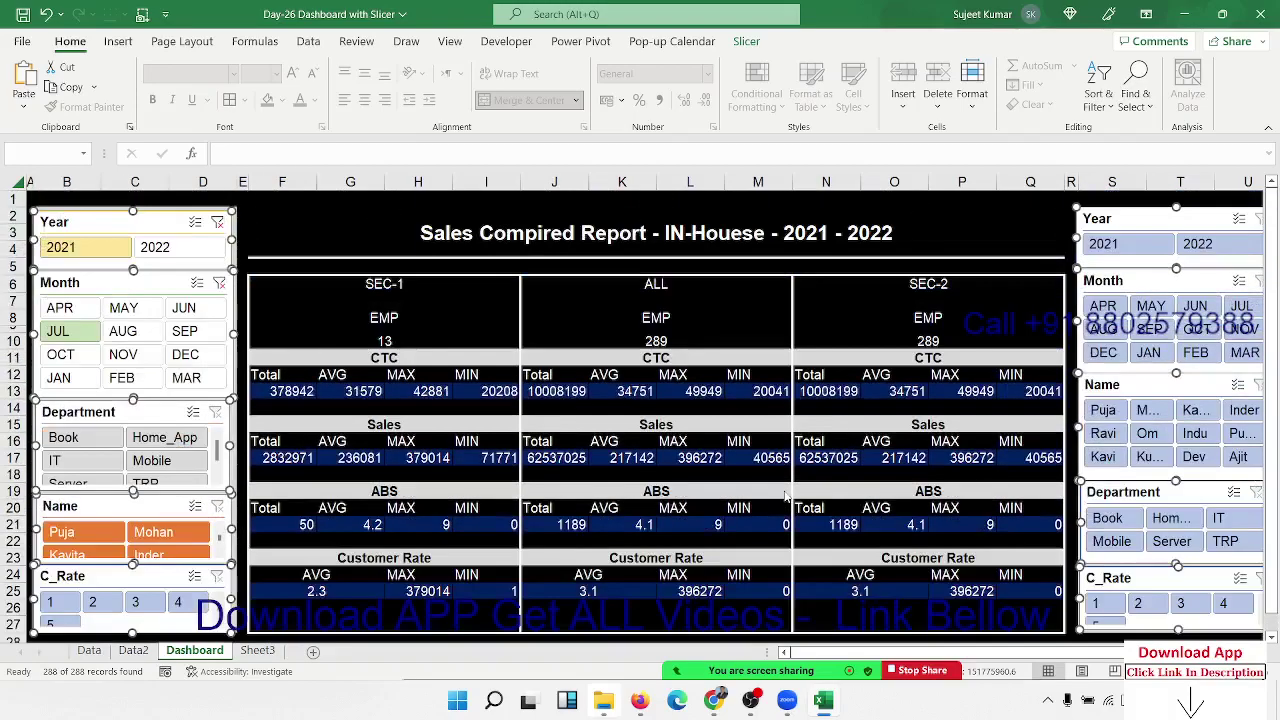
key(Up)
key(Up)
key(Up)
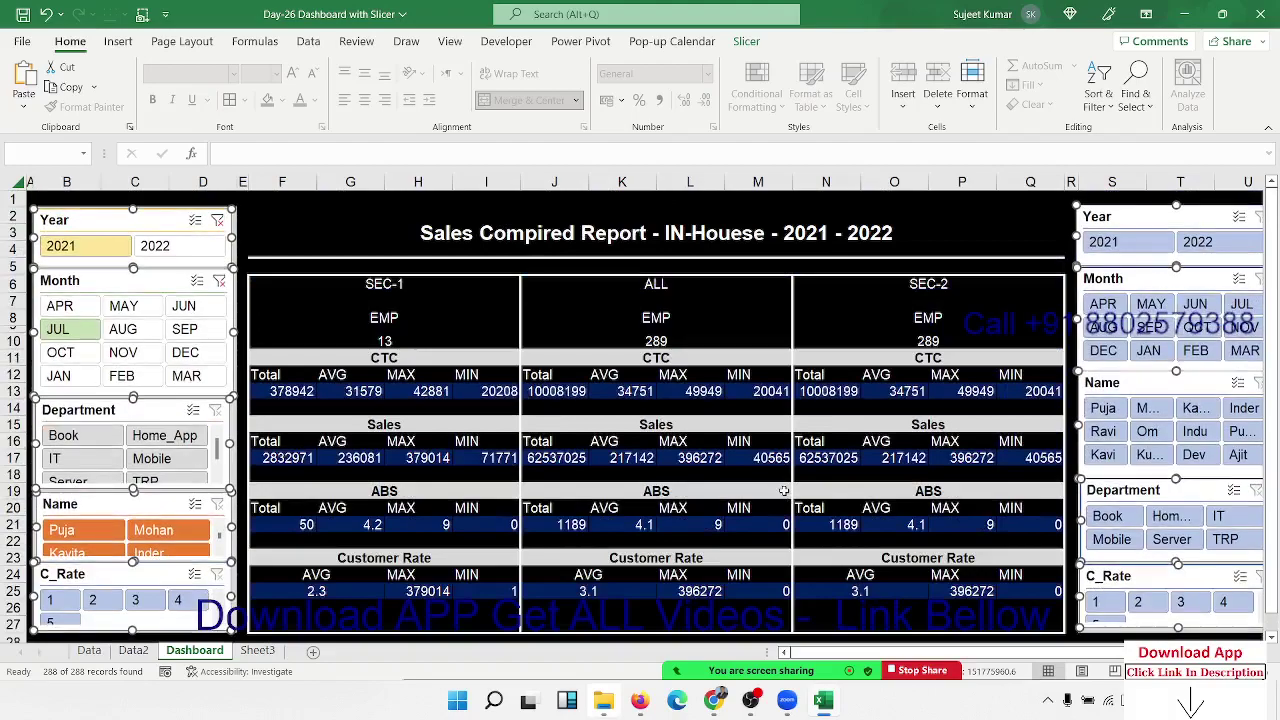
key(Up)
key(Down)
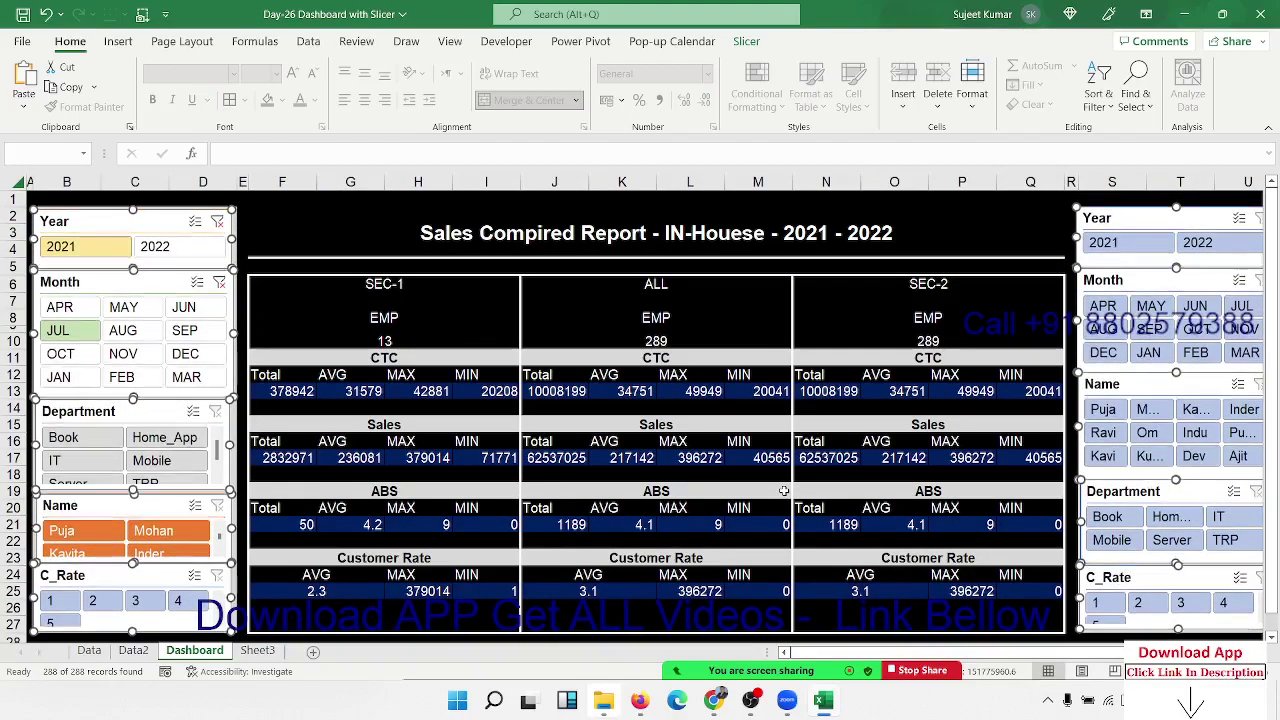
key(Left)
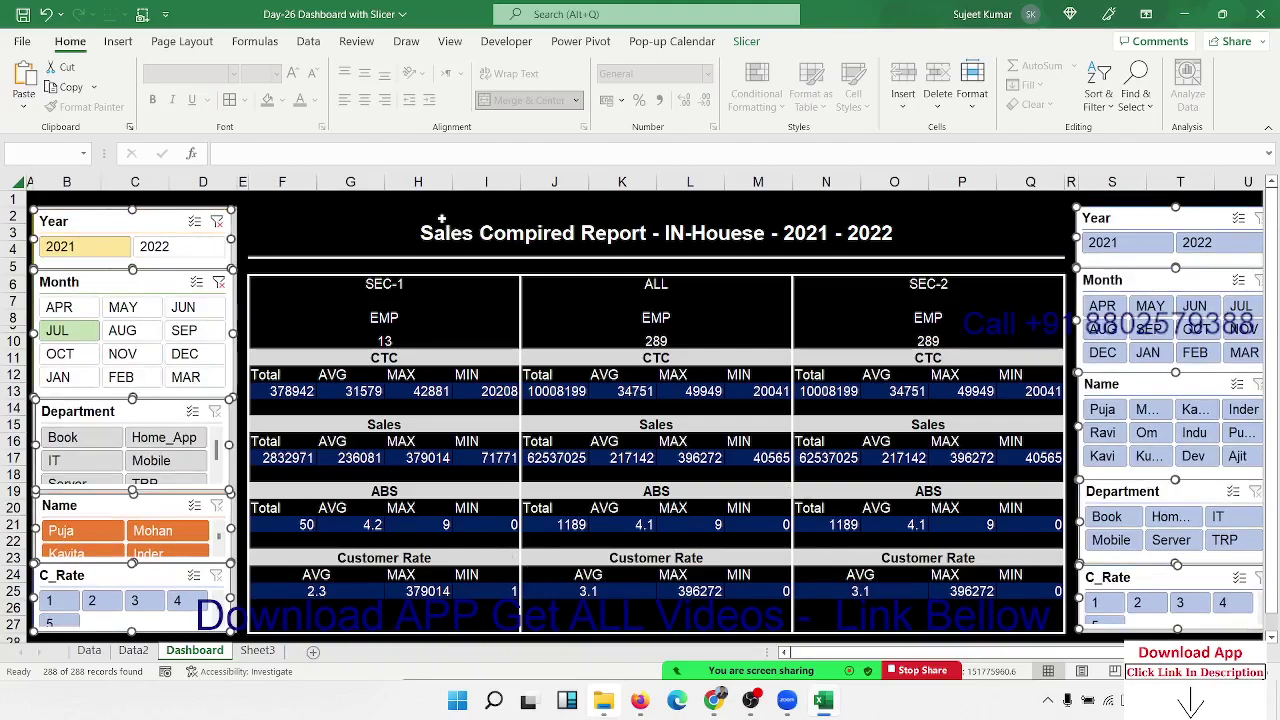
Enlarge the report title to 36 pt.
click(441, 218)
click(292, 75)
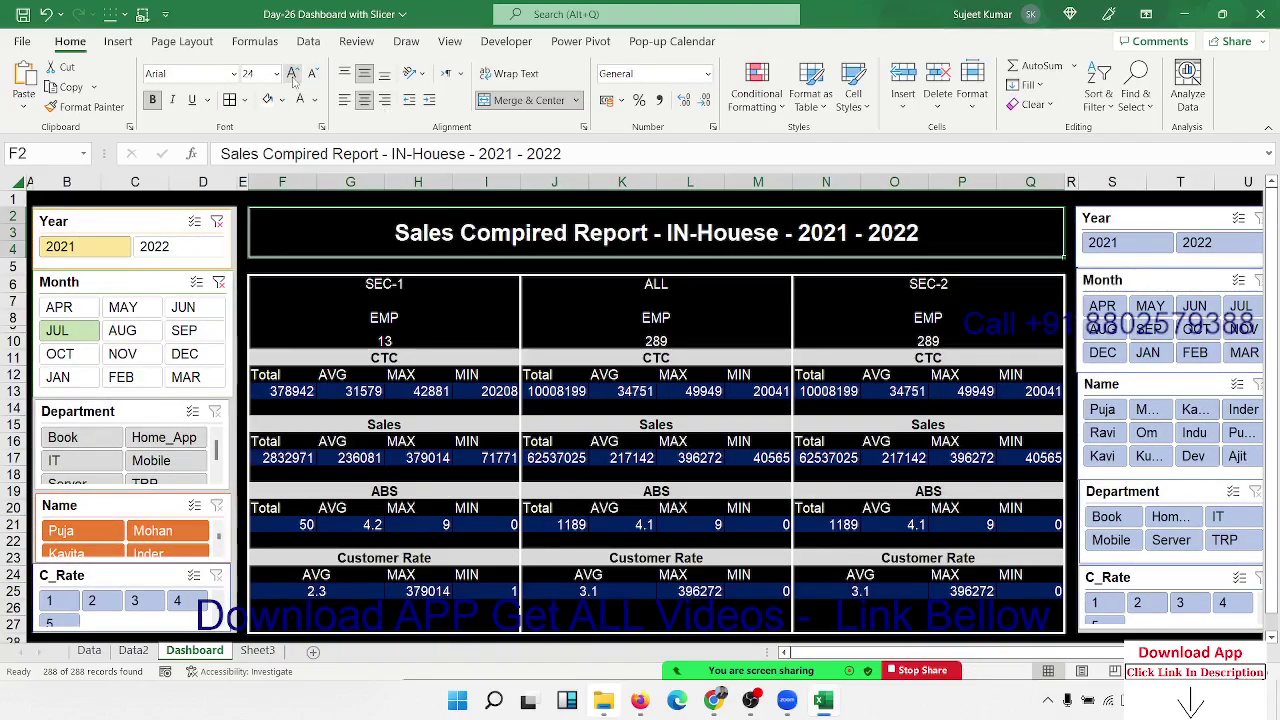
click(292, 75)
click(292, 75)
click(292, 75)
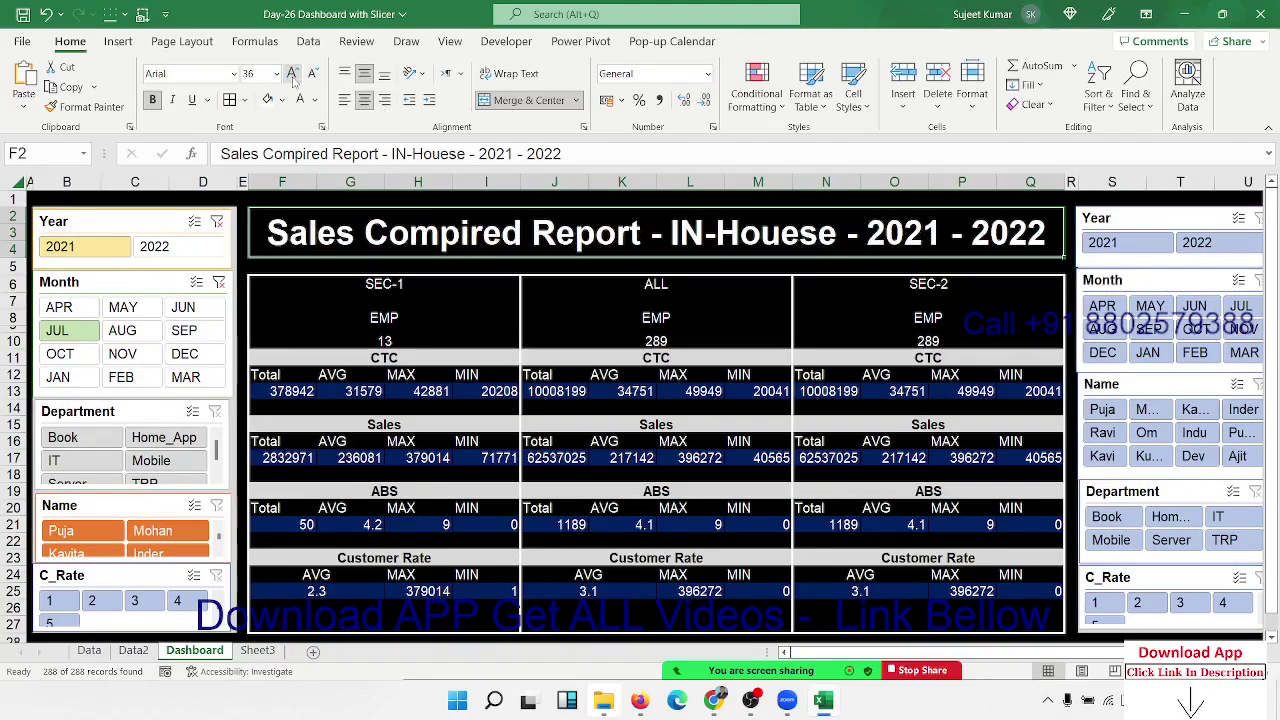
Enlarge the SEC-1, SEC-2 and ALL section headings to 24 pt.
click(361, 289)
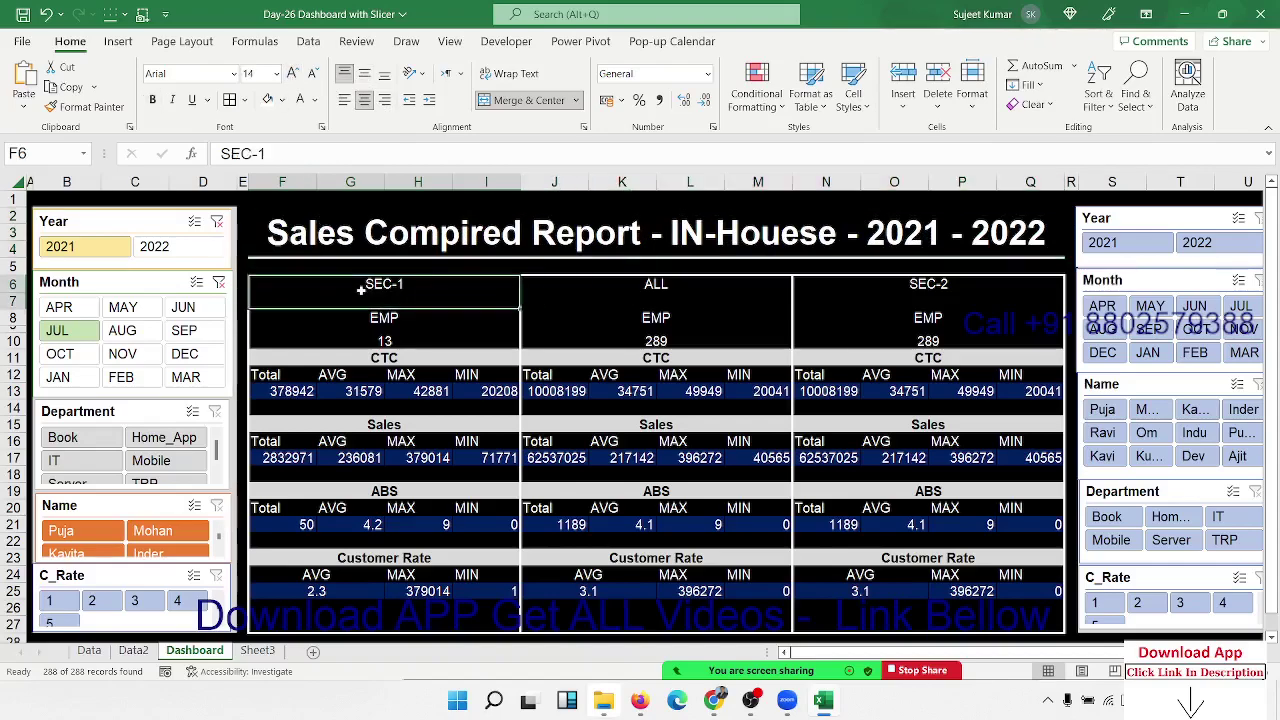
click(292, 75)
click(292, 75)
click(292, 75)
click(292, 75)
click(292, 75)
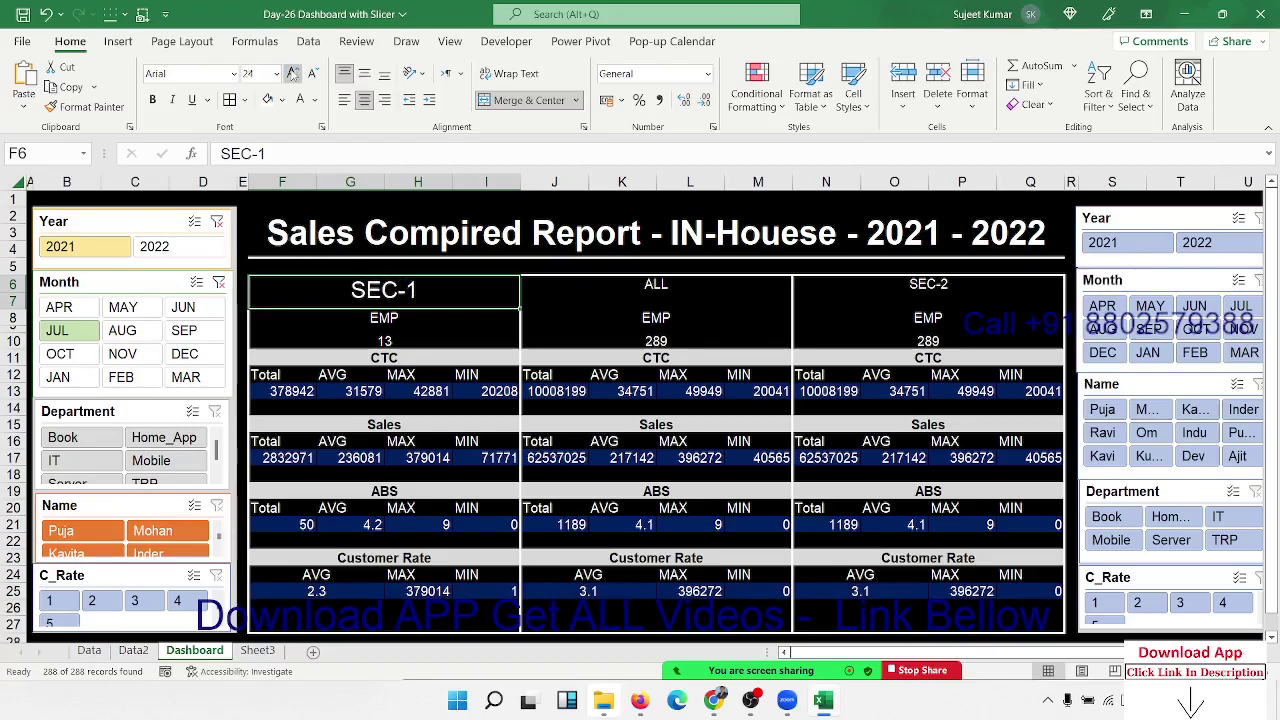
click(292, 75)
click(292, 75)
click(929, 287)
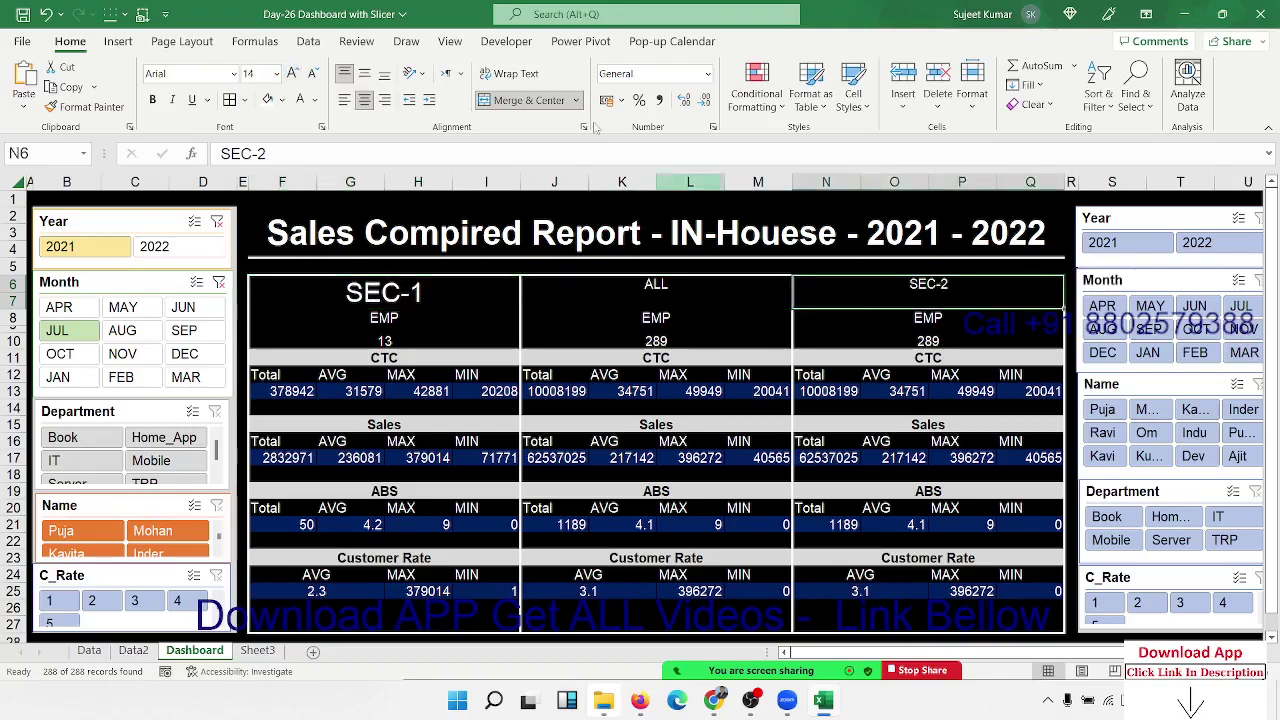
click(293, 75)
click(292, 75)
click(292, 75)
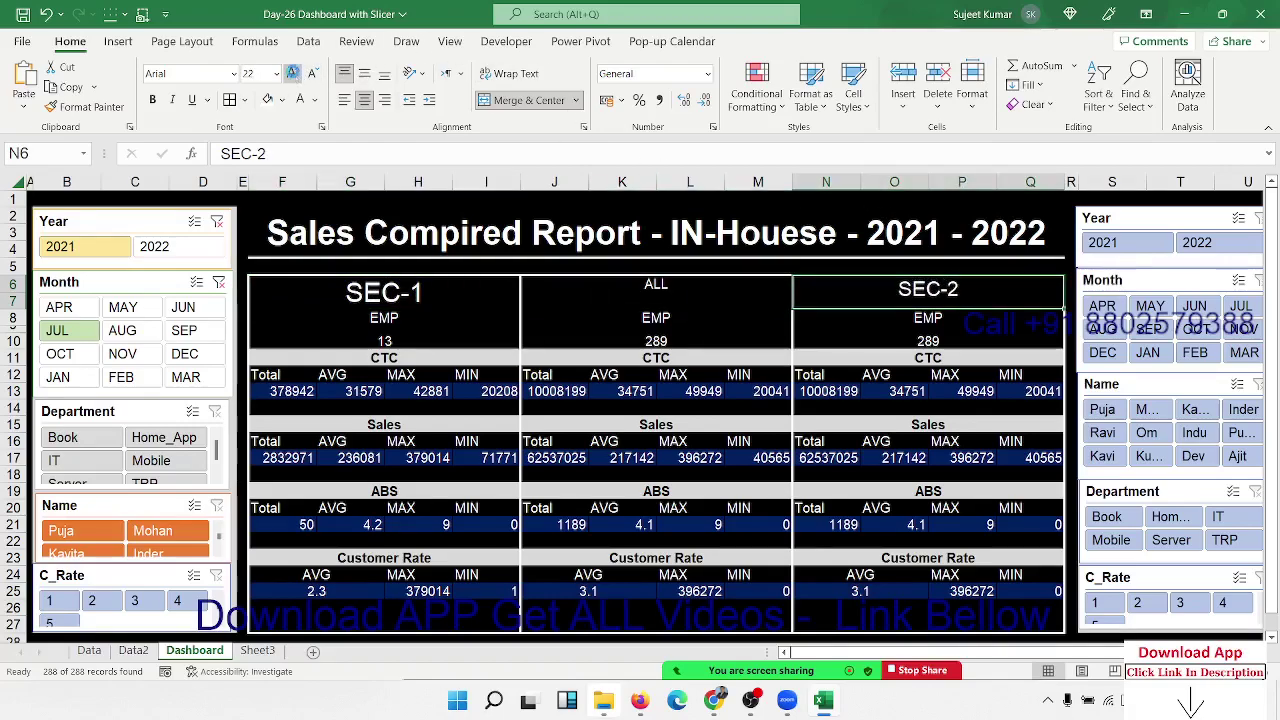
click(292, 75)
click(292, 75)
click(292, 75)
click(595, 288)
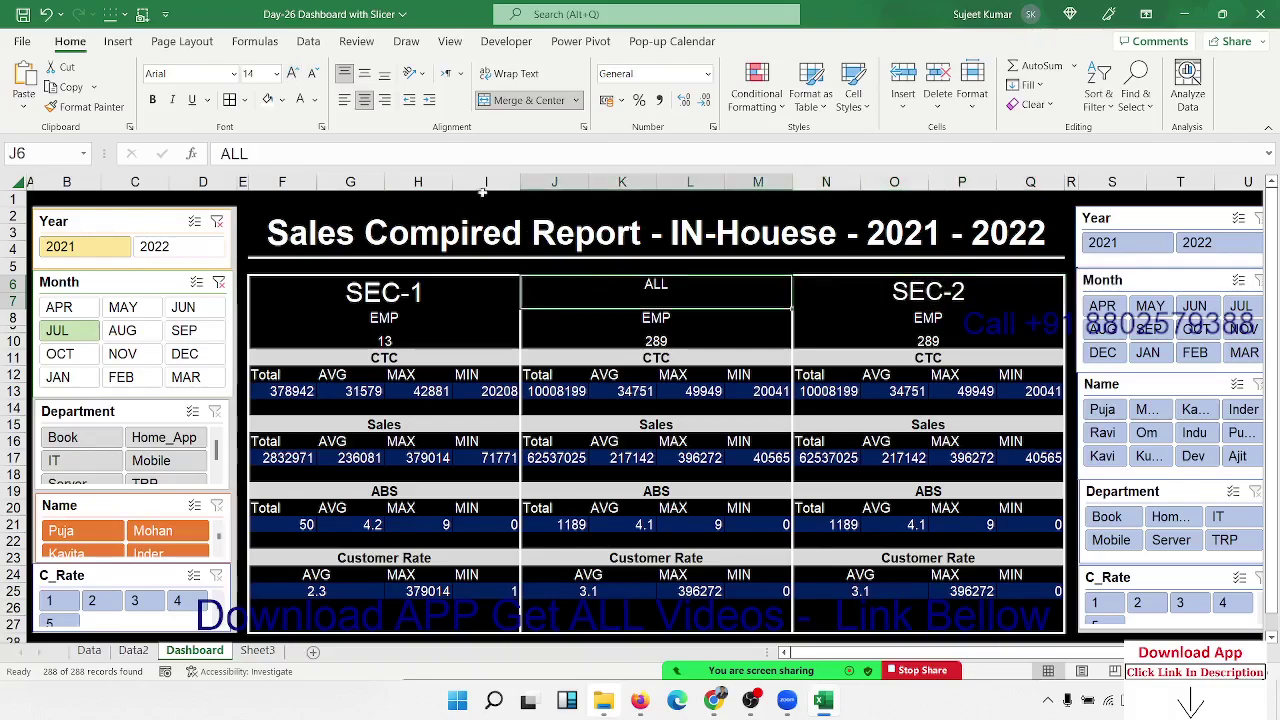
click(293, 74)
click(293, 74)
click(293, 74)
click(293, 74)
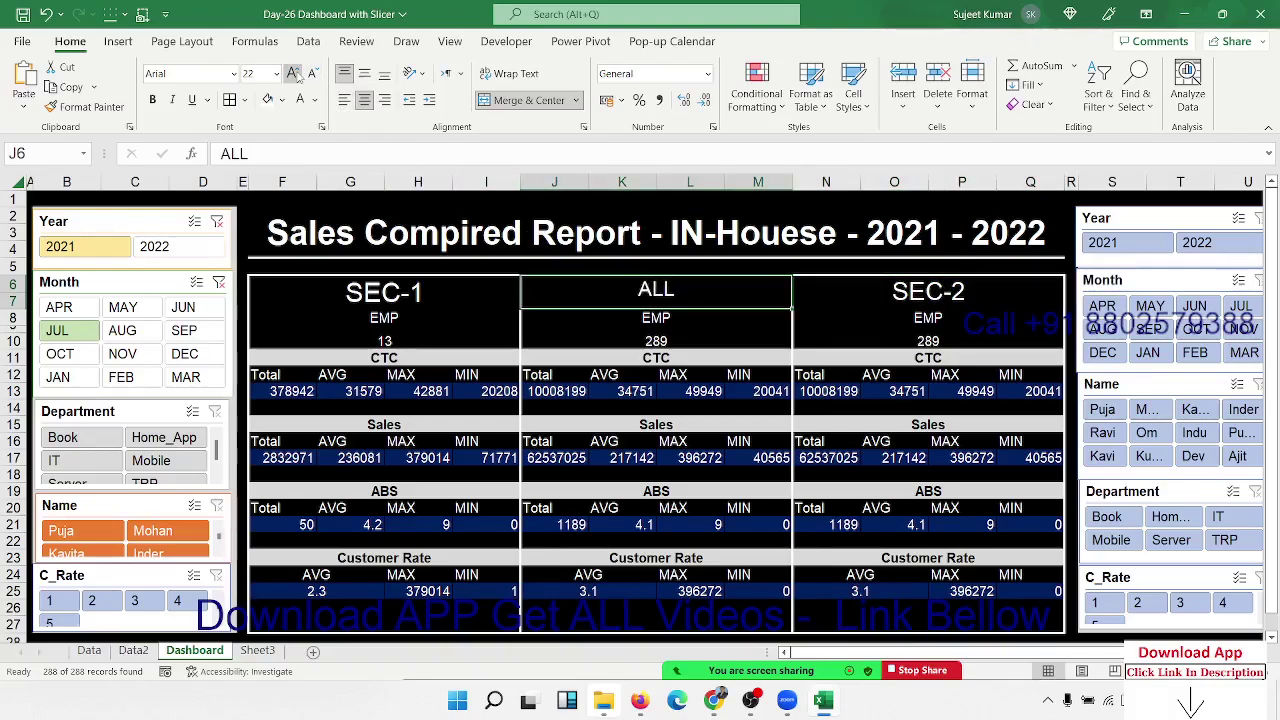
click(293, 74)
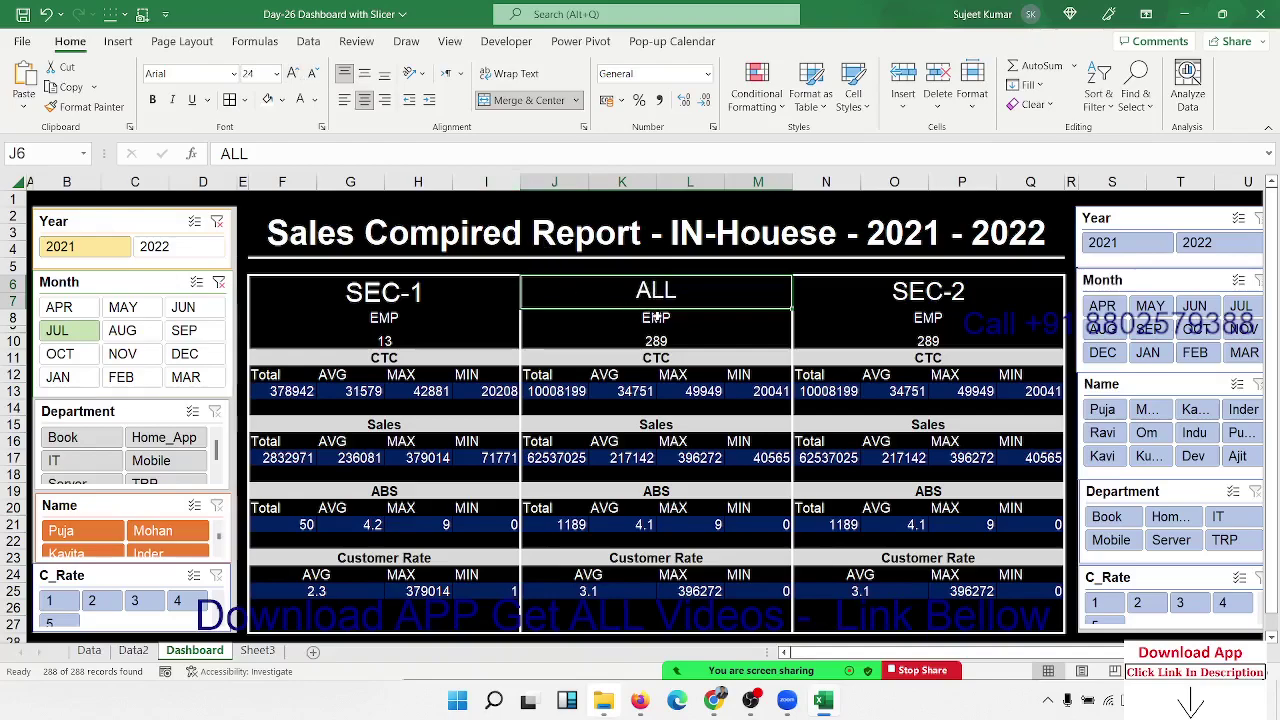
Enlarge the EMP counts (SEC-1 and ALL to 20 pt, SEC-2 to 24 pt) and clear the left Year filter.
click(656, 317)
click(464, 338)
click(421, 337)
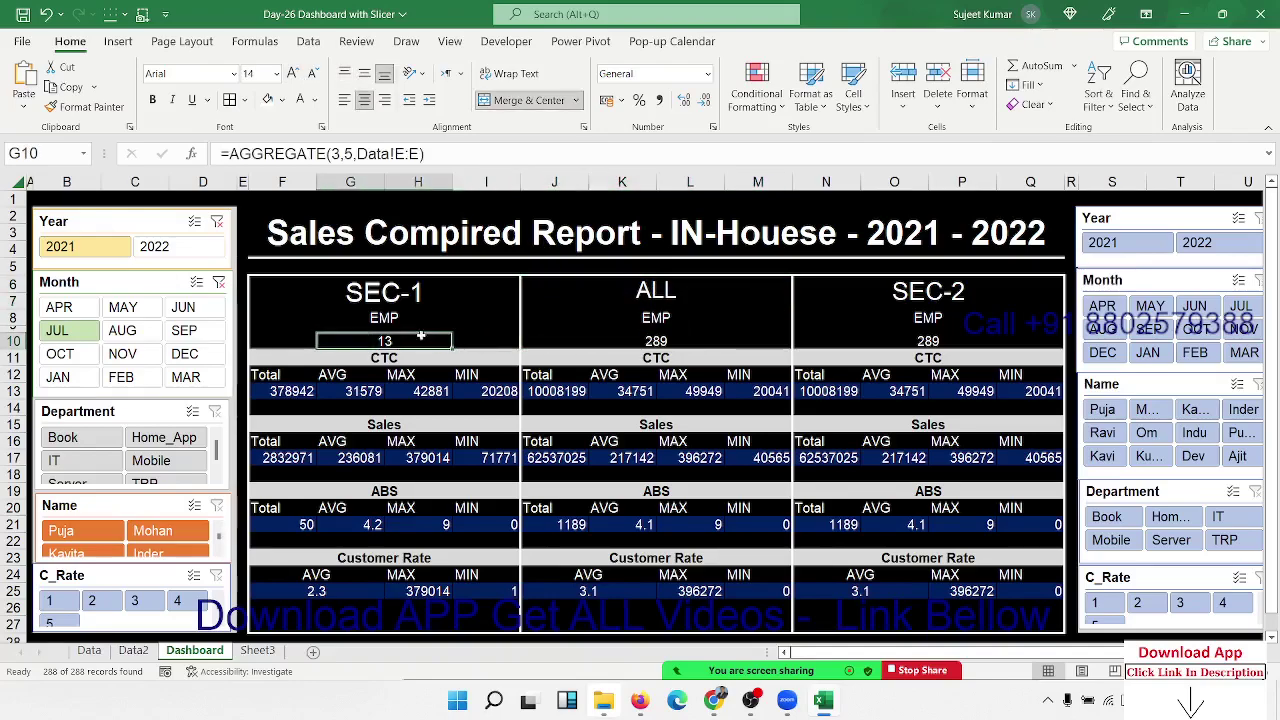
click(293, 73)
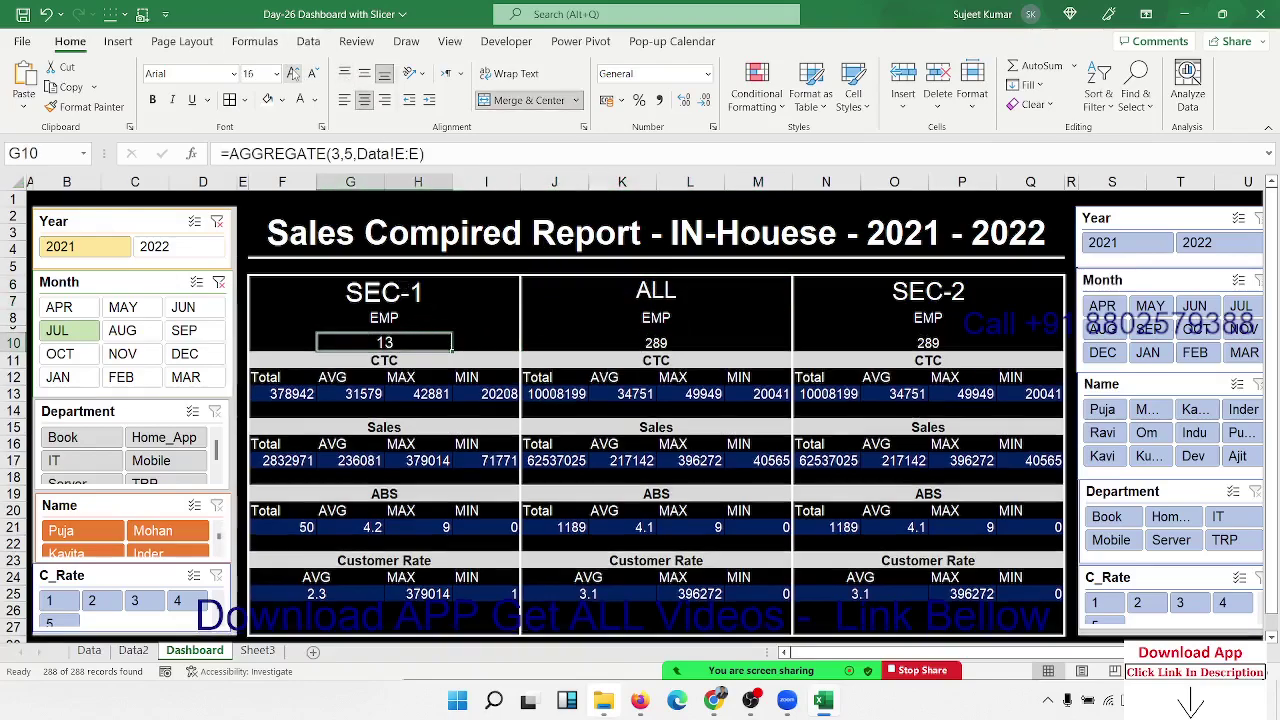
click(293, 73)
click(293, 73)
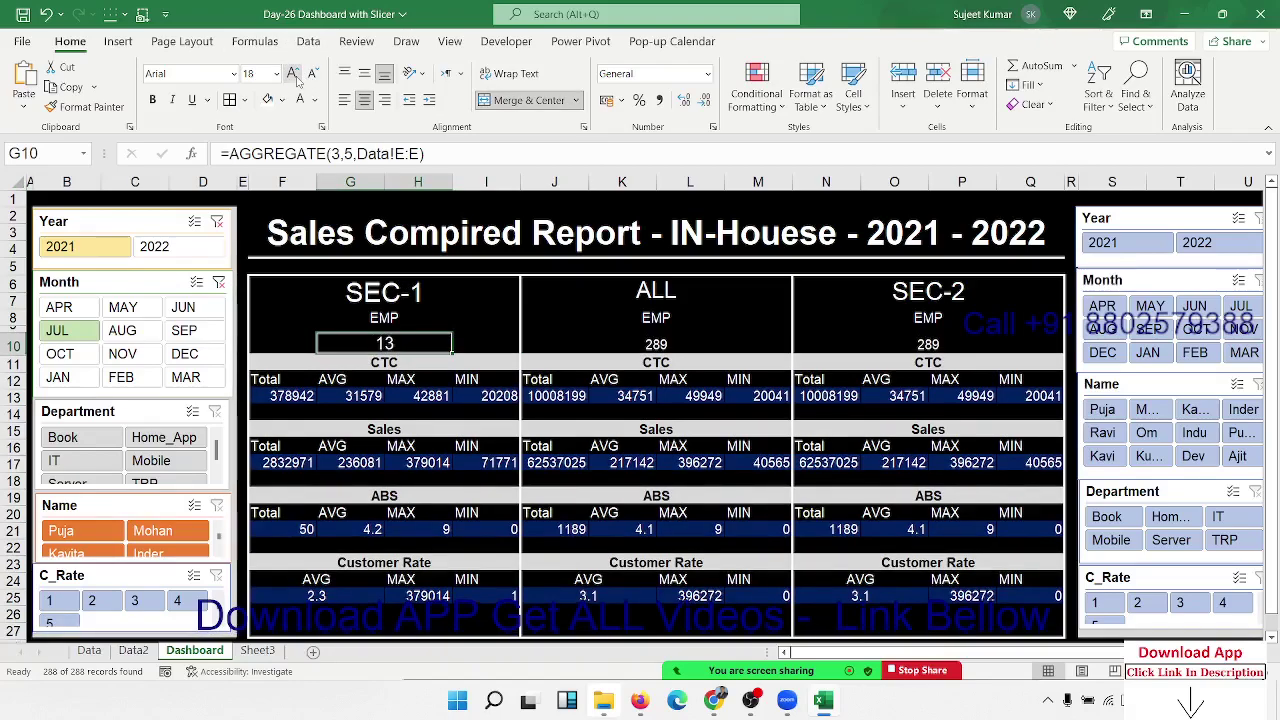
click(664, 340)
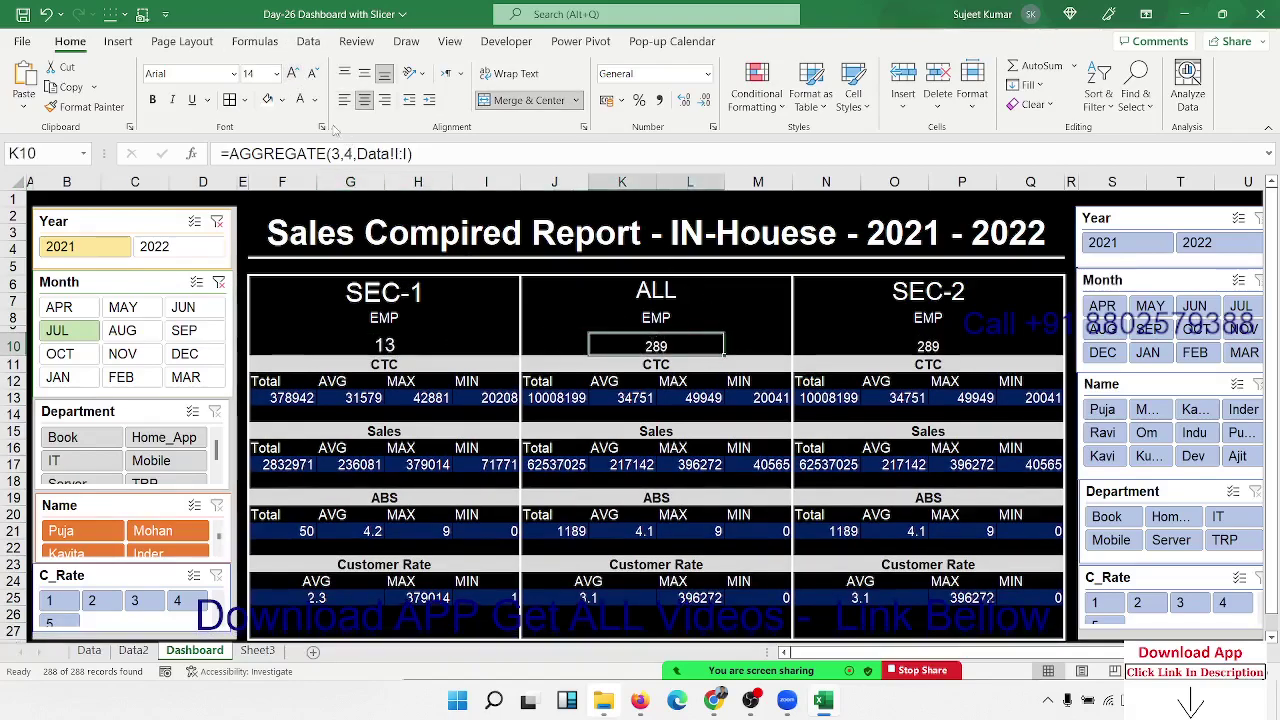
click(293, 73)
click(293, 73)
click(293, 73)
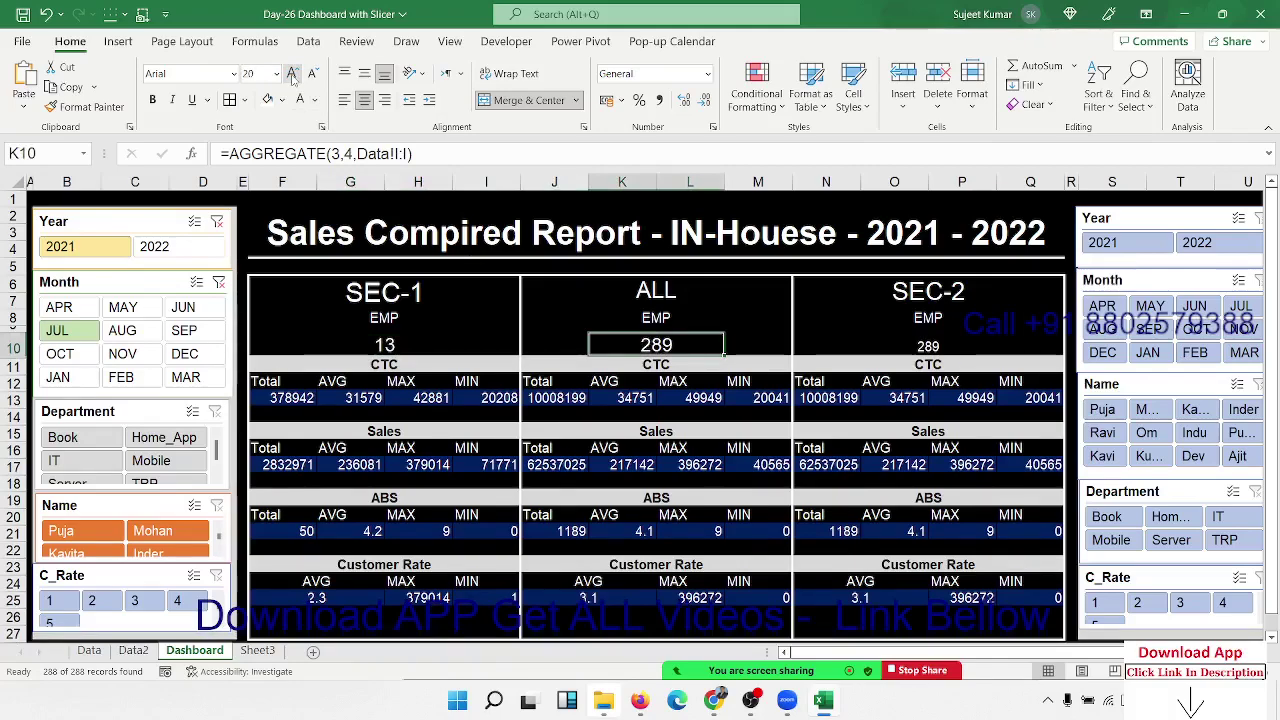
click(908, 348)
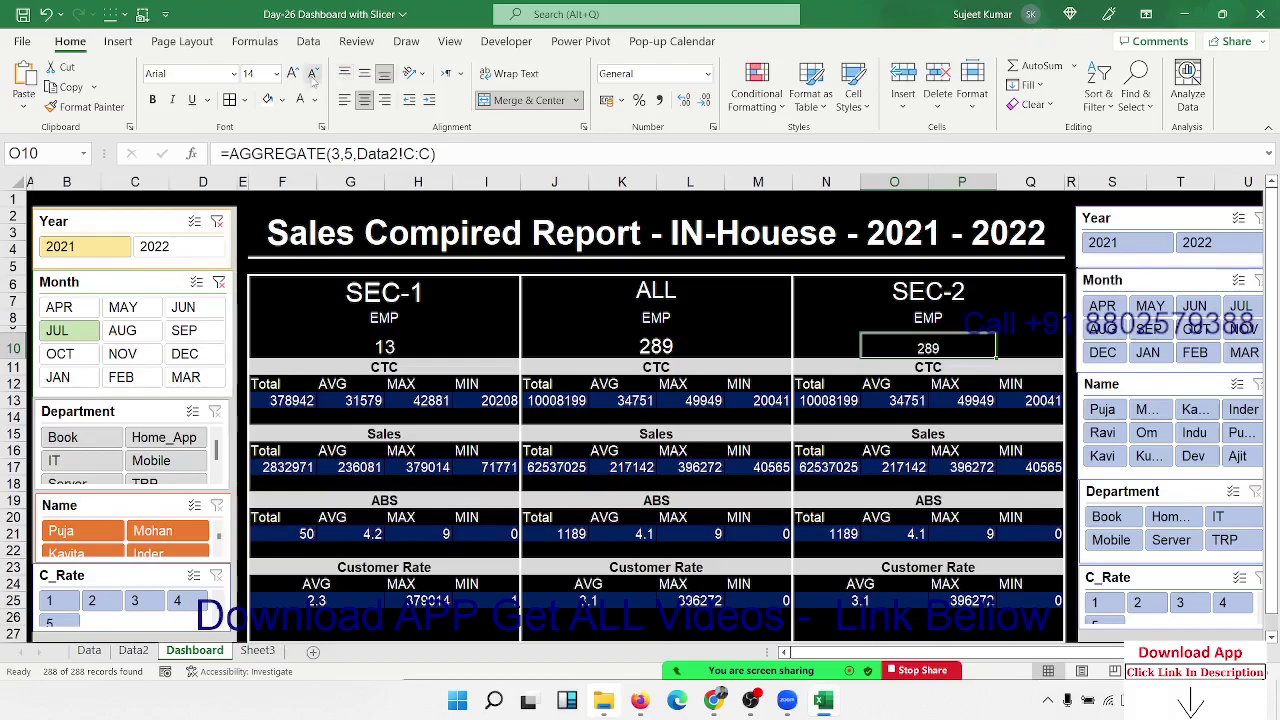
click(293, 74)
click(293, 74)
click(293, 74)
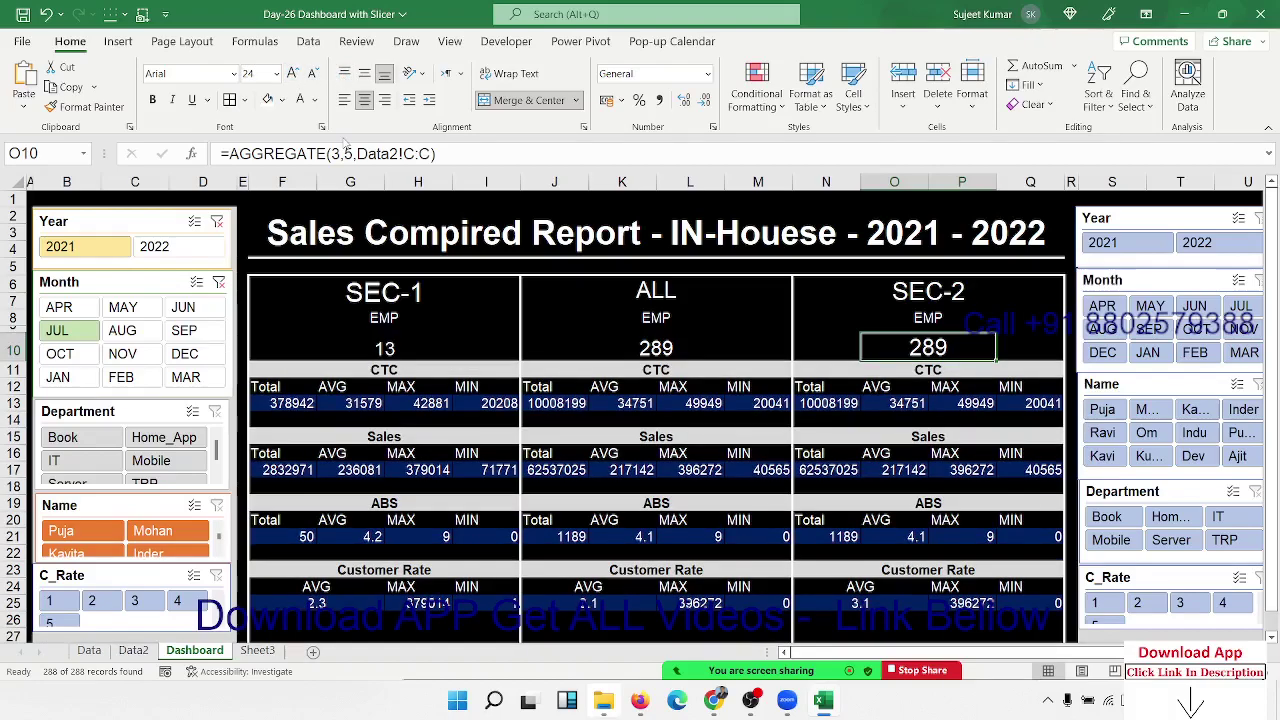
click(221, 224)
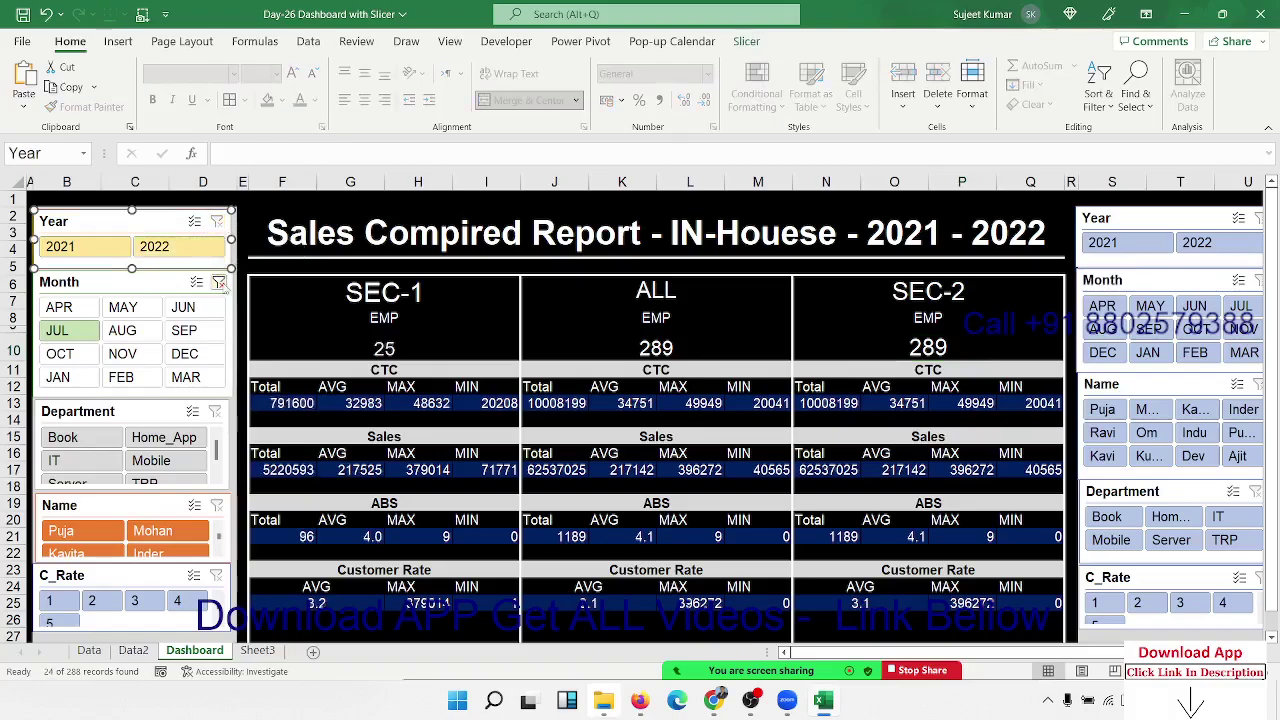
Clear the left Month filter and filter SEC-2 to 2022, giving 145 employees each.
click(220, 283)
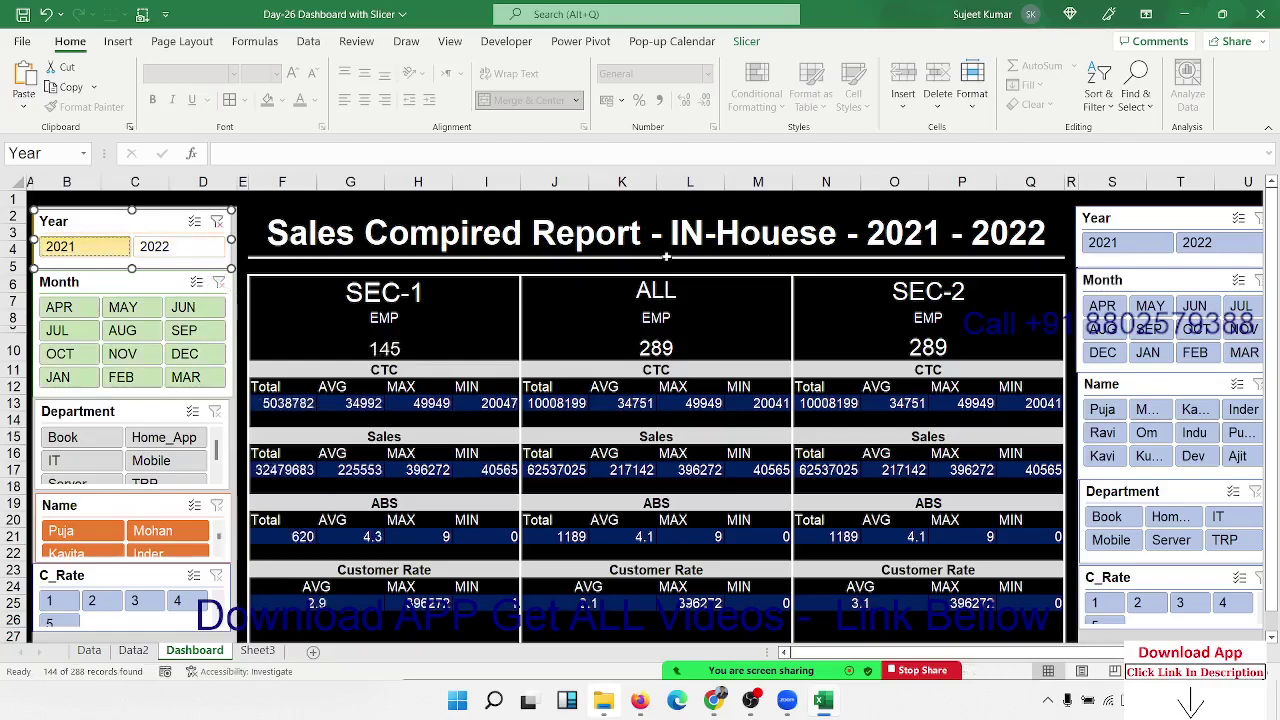
click(1207, 244)
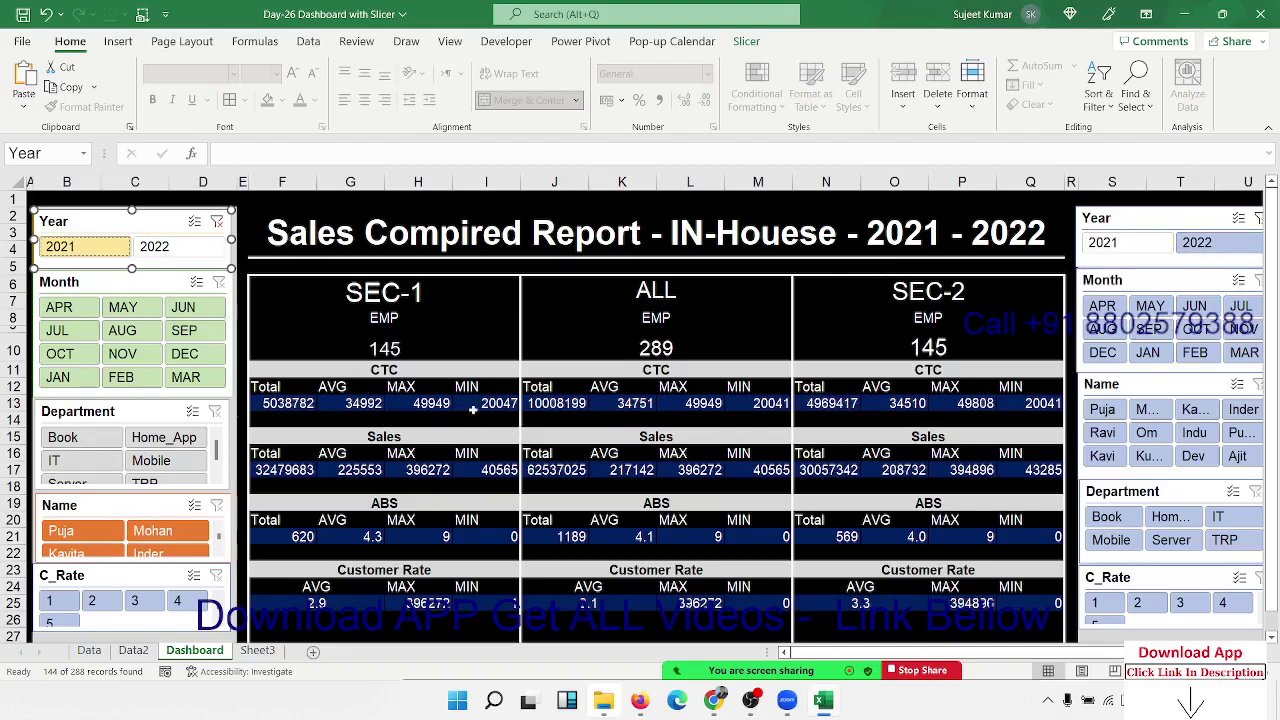
click(403, 354)
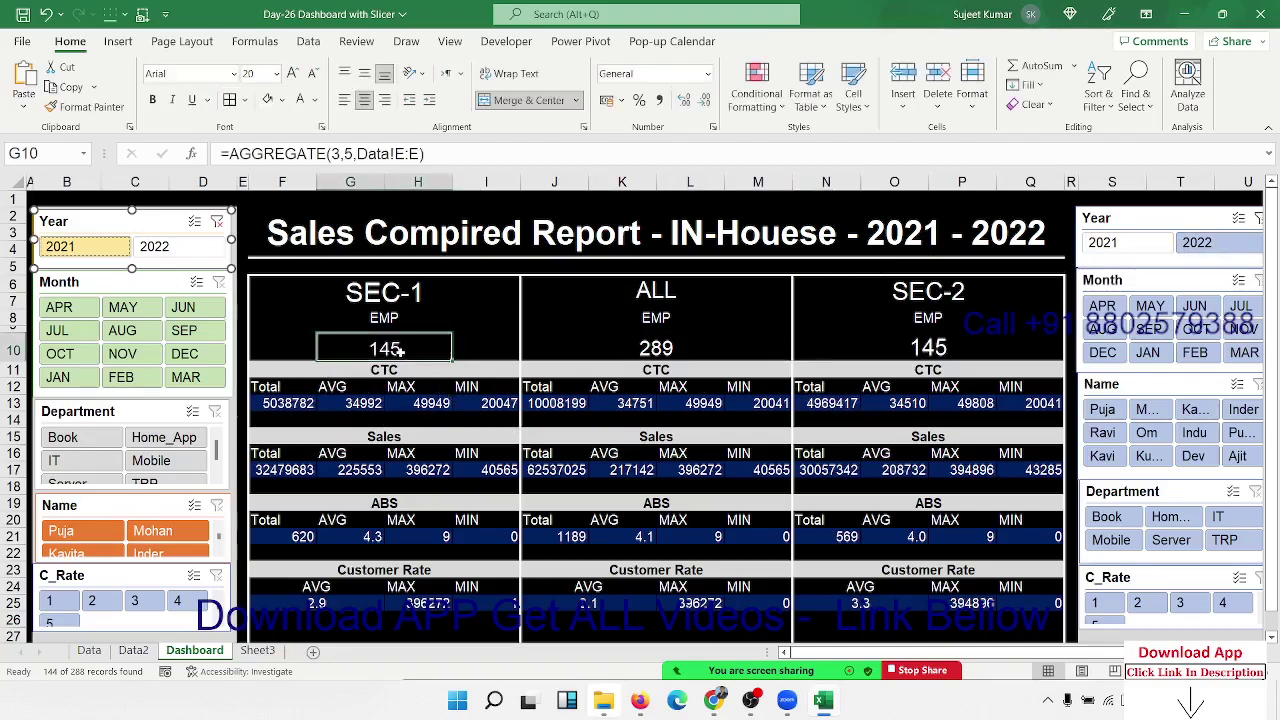
click(897, 347)
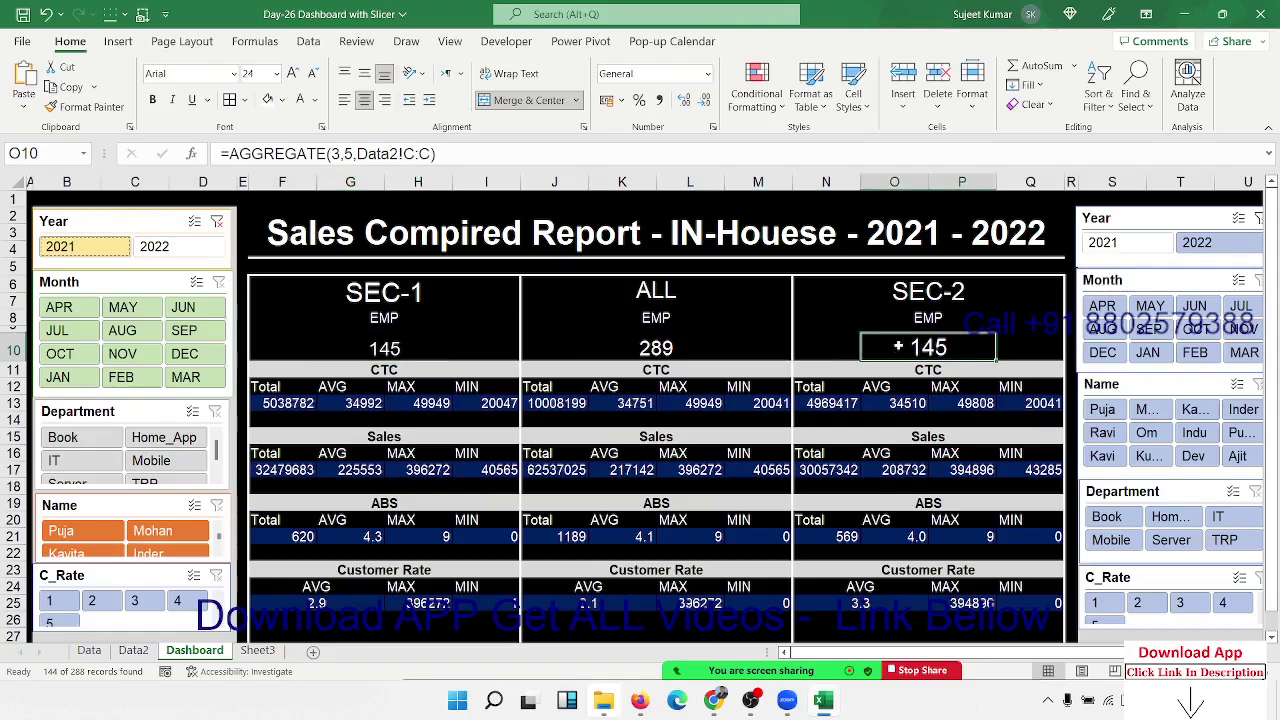
click(285, 403)
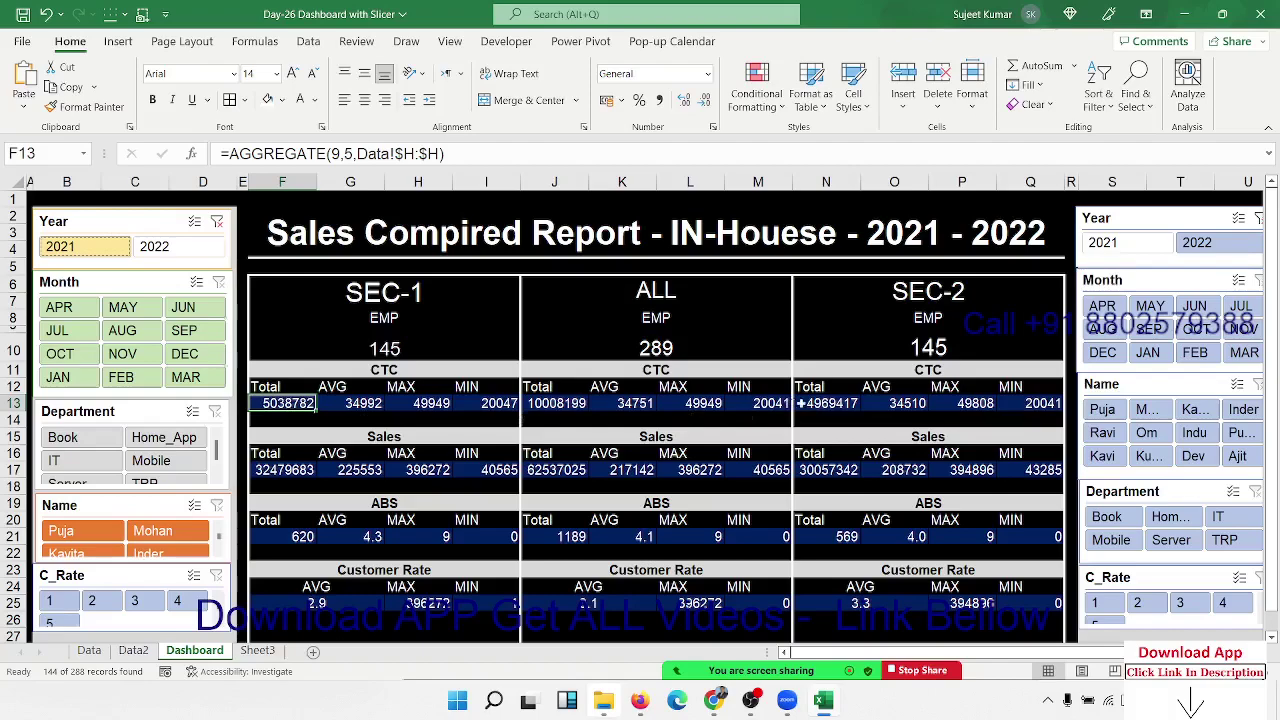
click(822, 402)
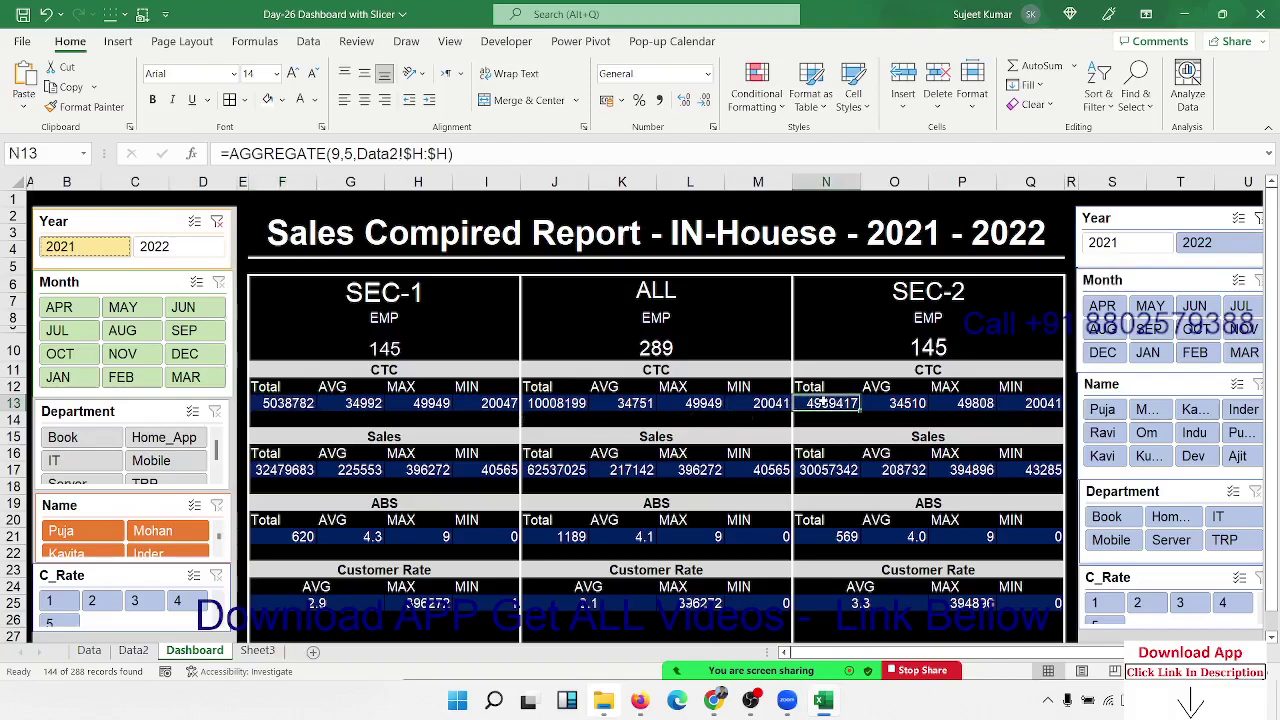
click(365, 402)
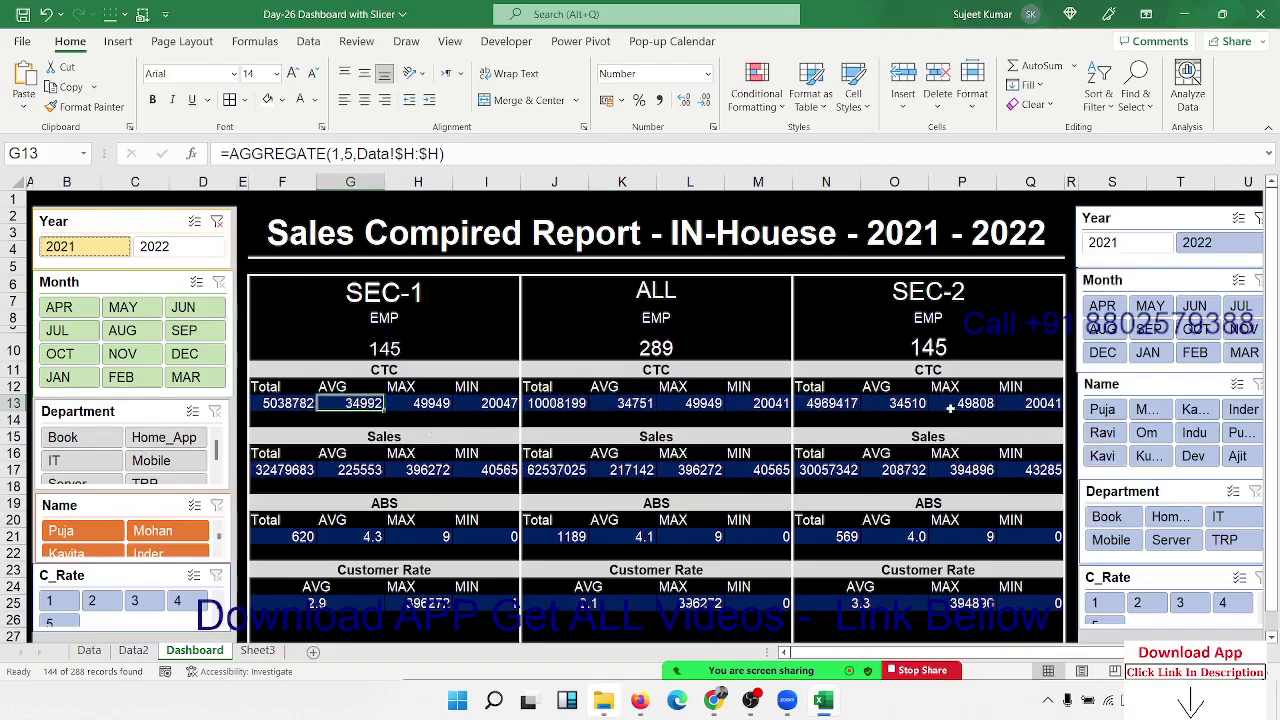
click(909, 402)
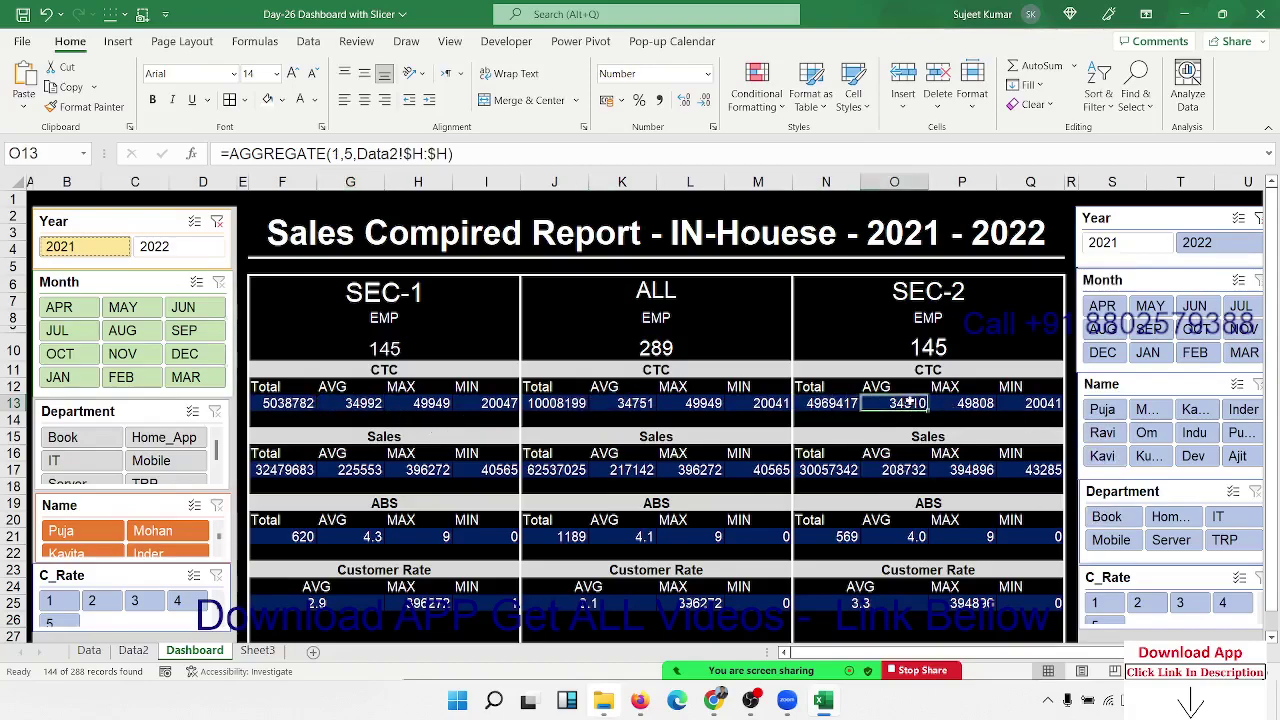
click(431, 402)
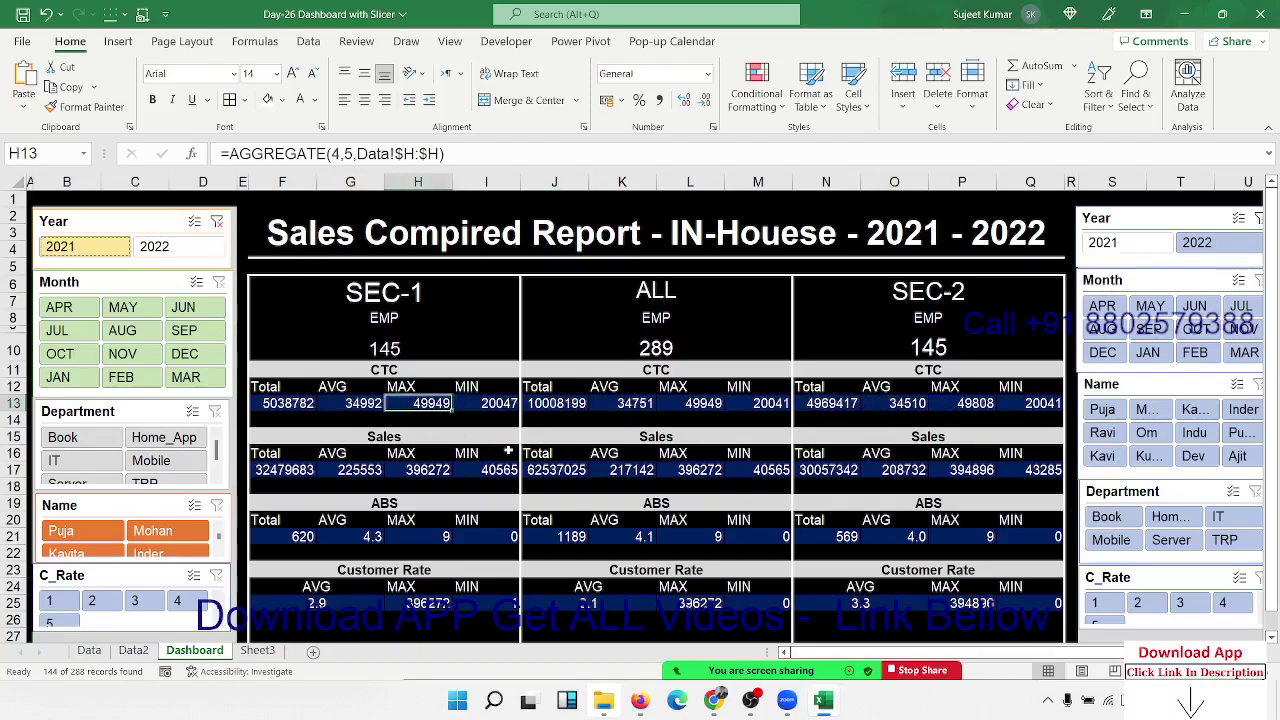
click(962, 403)
click(499, 410)
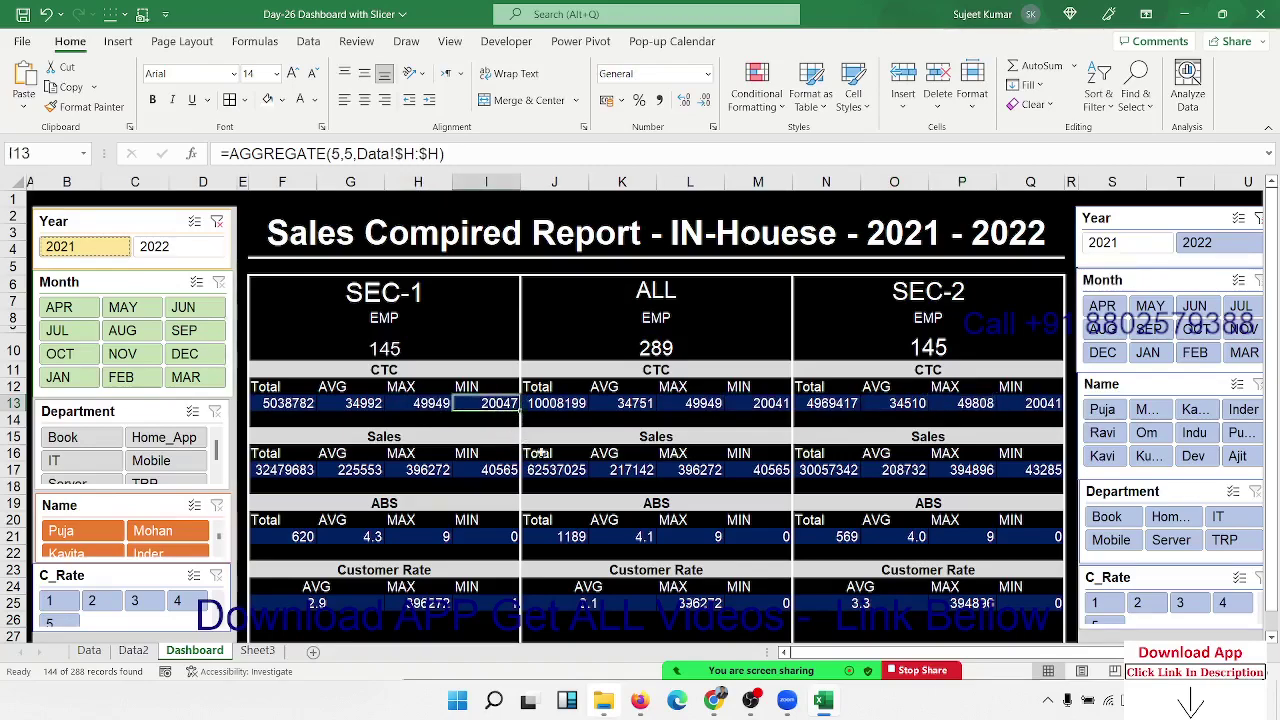
click(1050, 404)
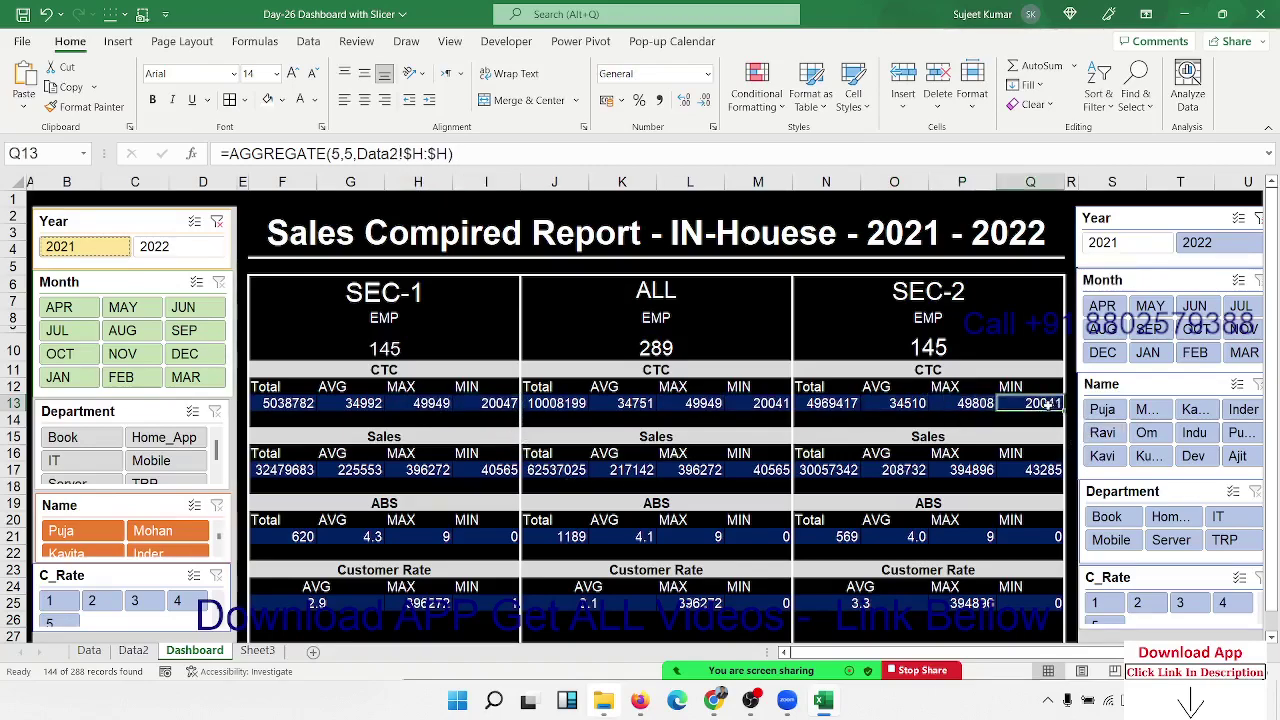
click(293, 471)
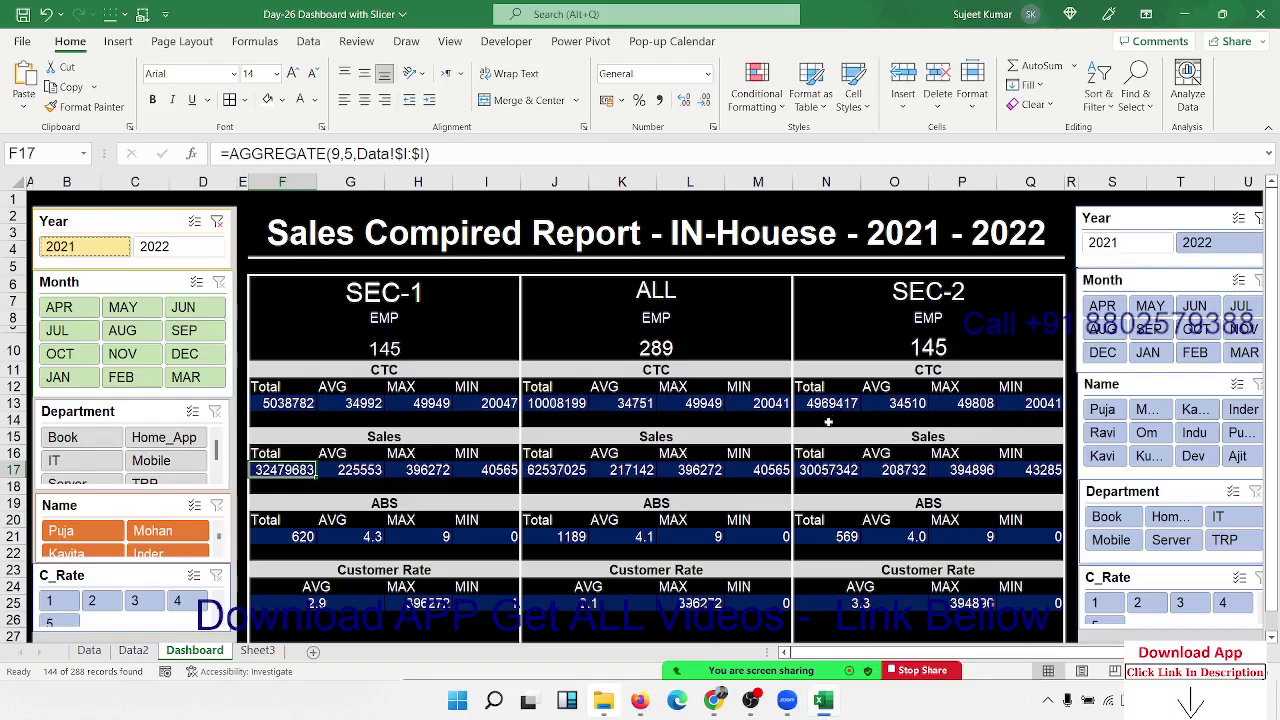
click(370, 474)
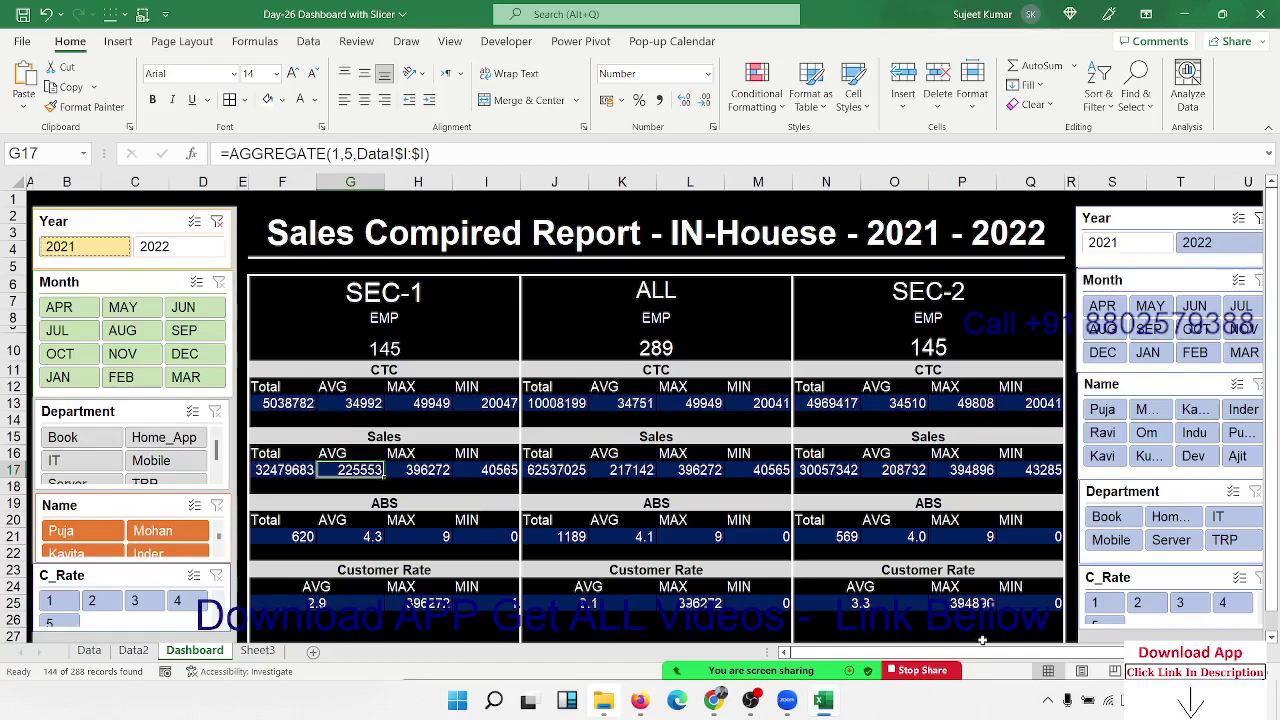
click(1021, 474)
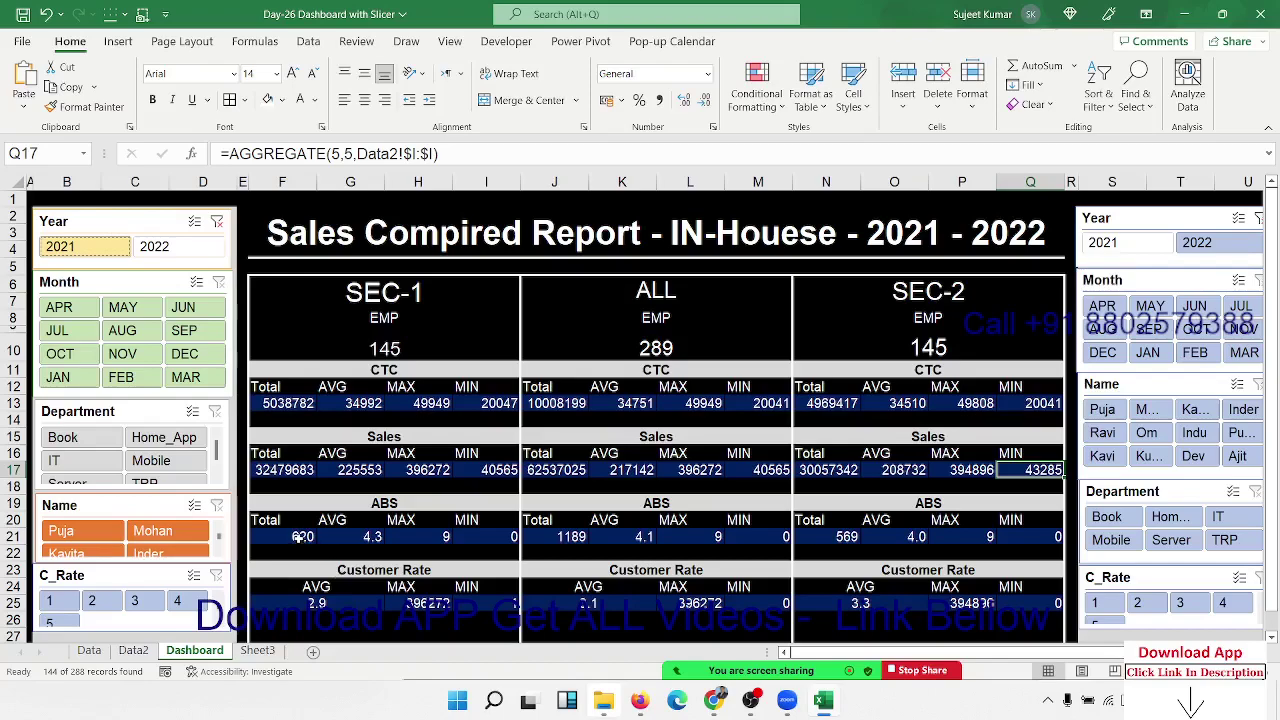
click(297, 537)
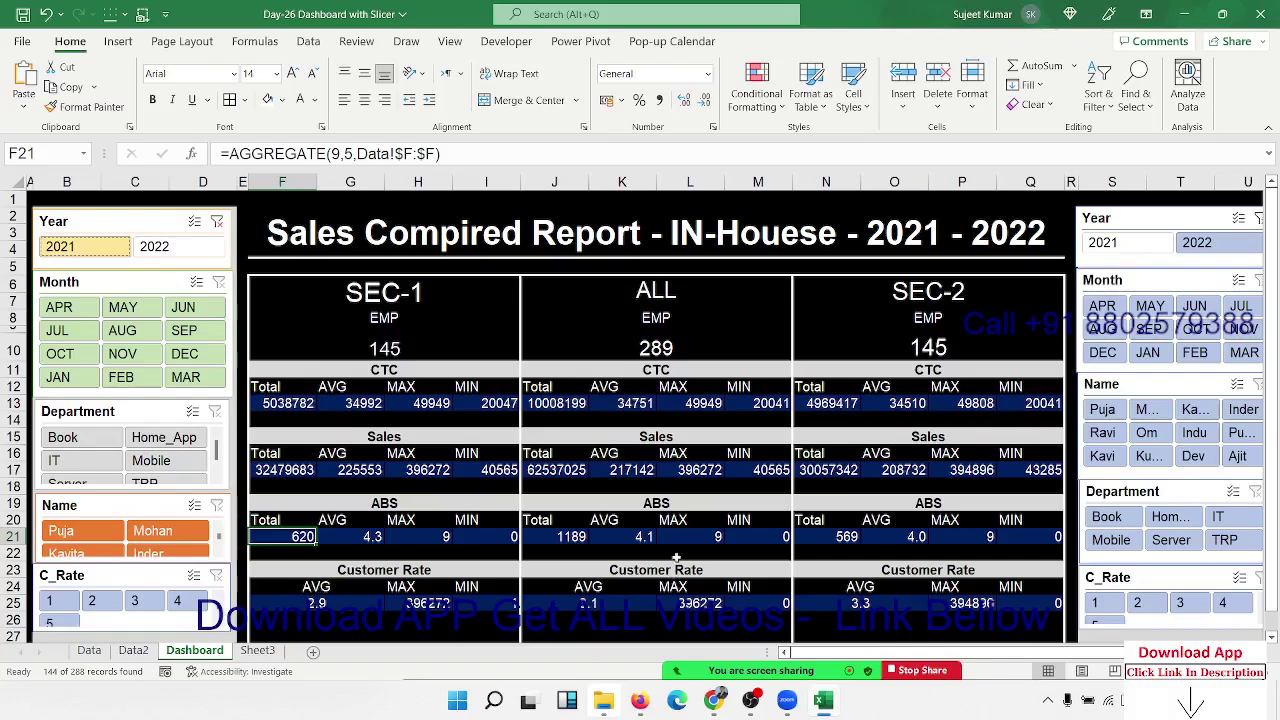
click(578, 538)
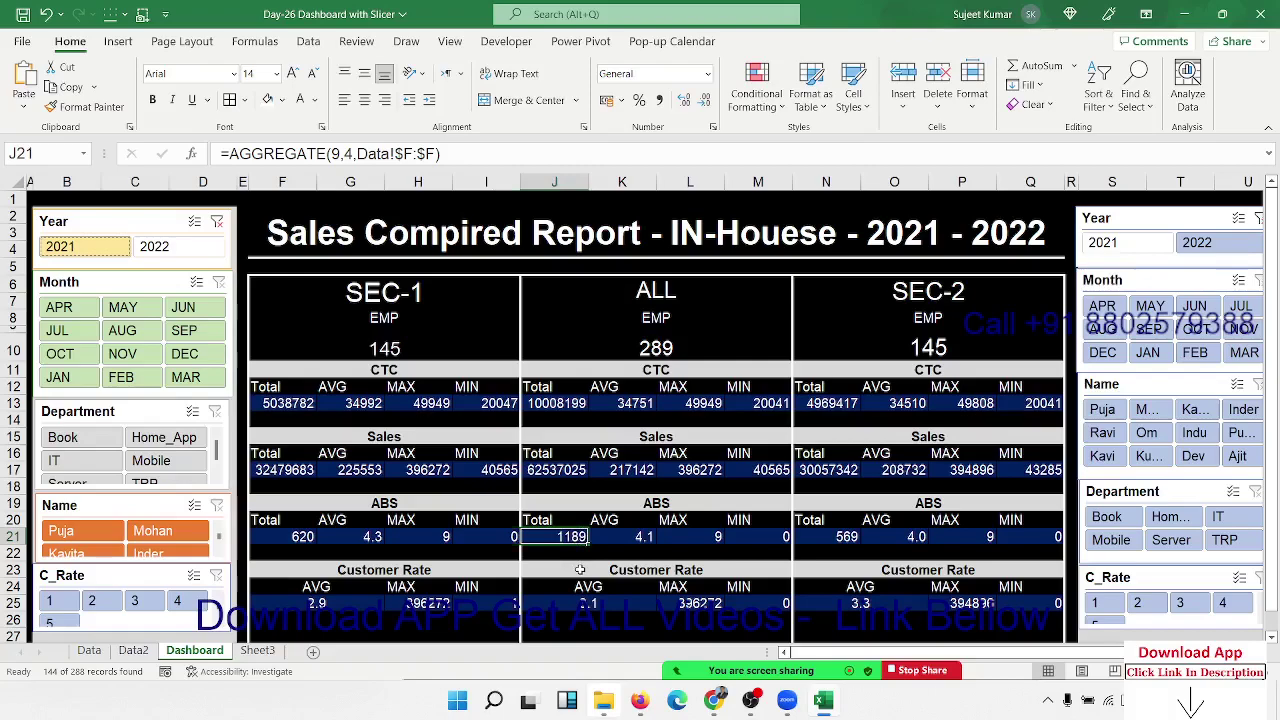
click(845, 537)
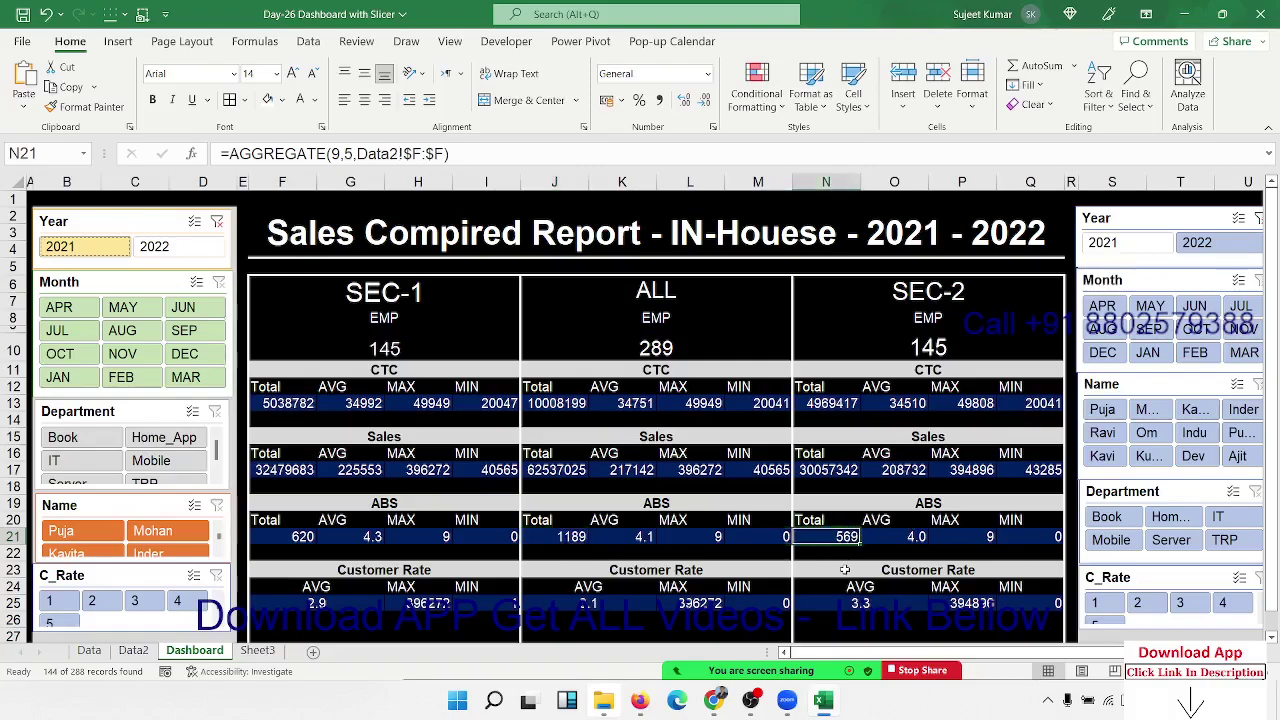
click(336, 538)
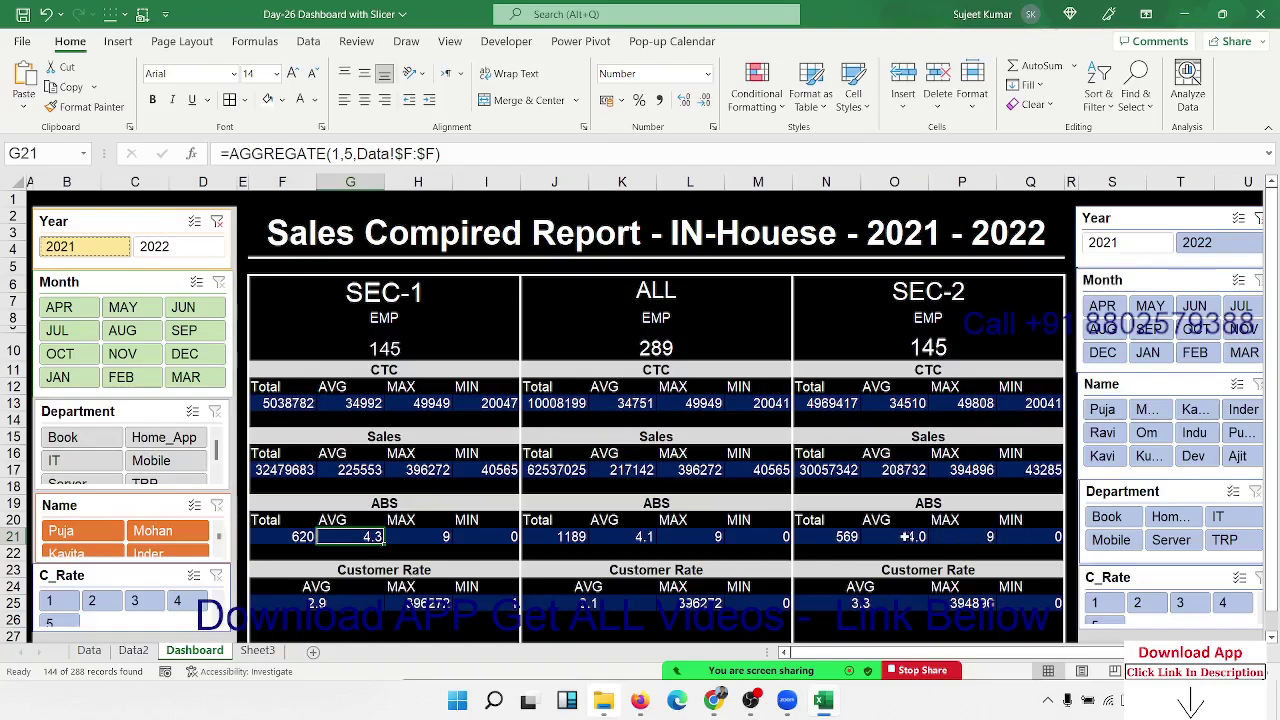
click(445, 537)
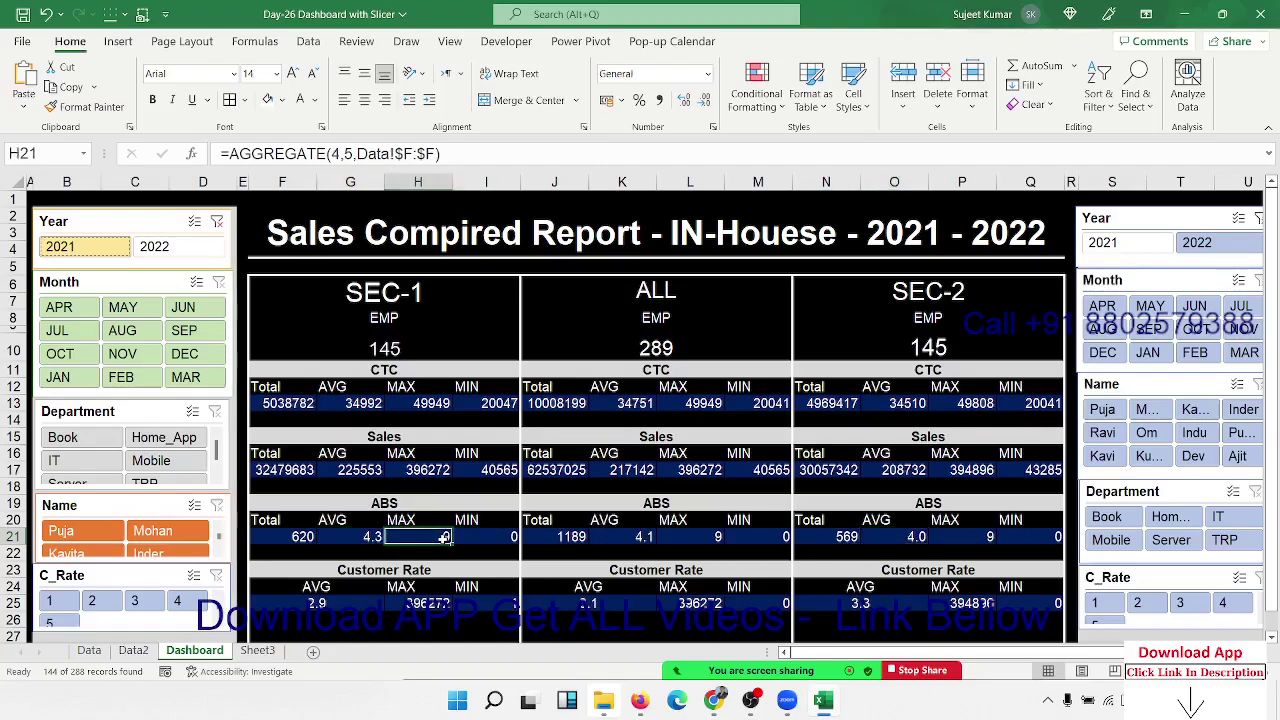
click(971, 536)
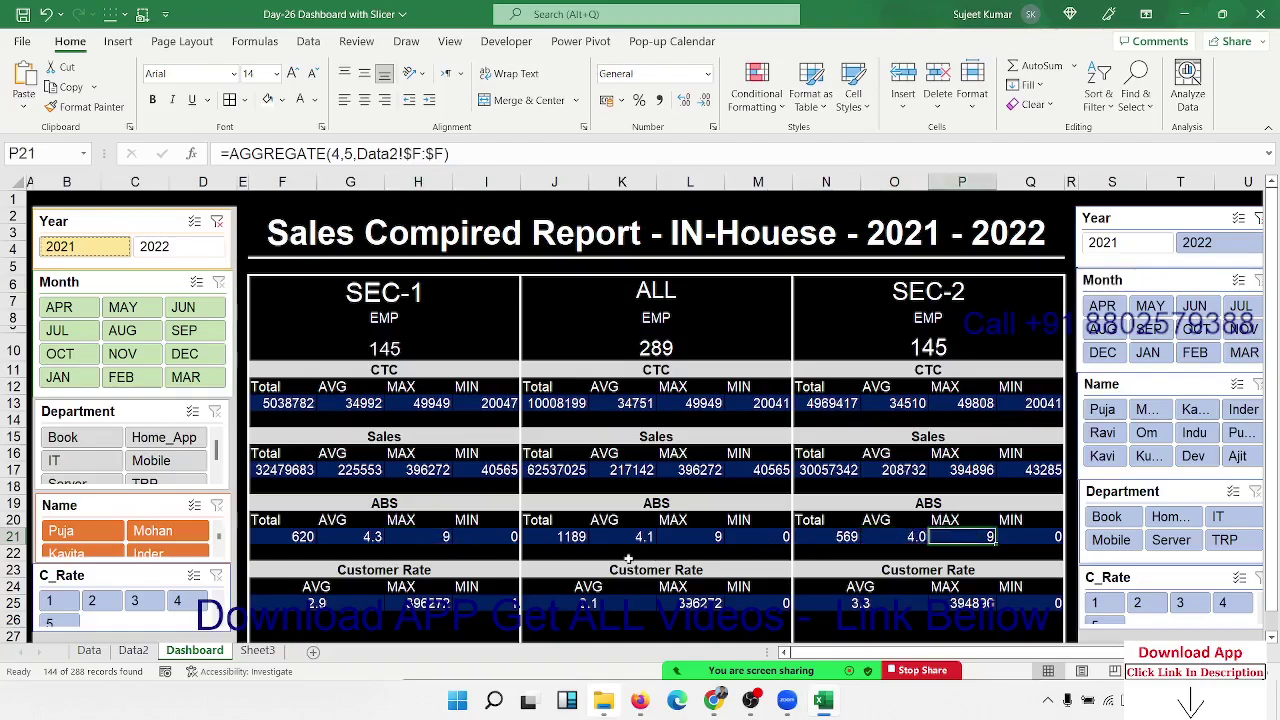
click(316, 603)
click(418, 603)
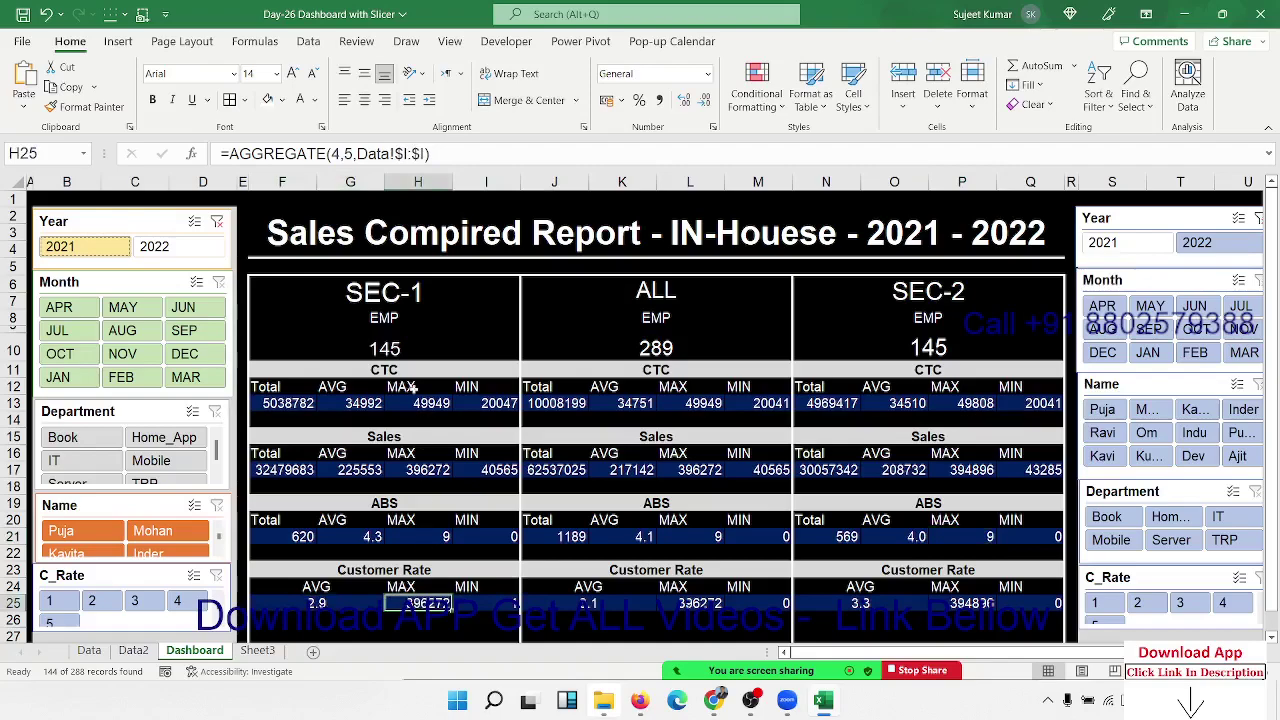
Change the SEC-1 Customer Rate MAX formula's $I:$I references to $G:$G.
click(345, 600)
click(415, 605)
click(407, 153)
key(BackSpace)
text(g)
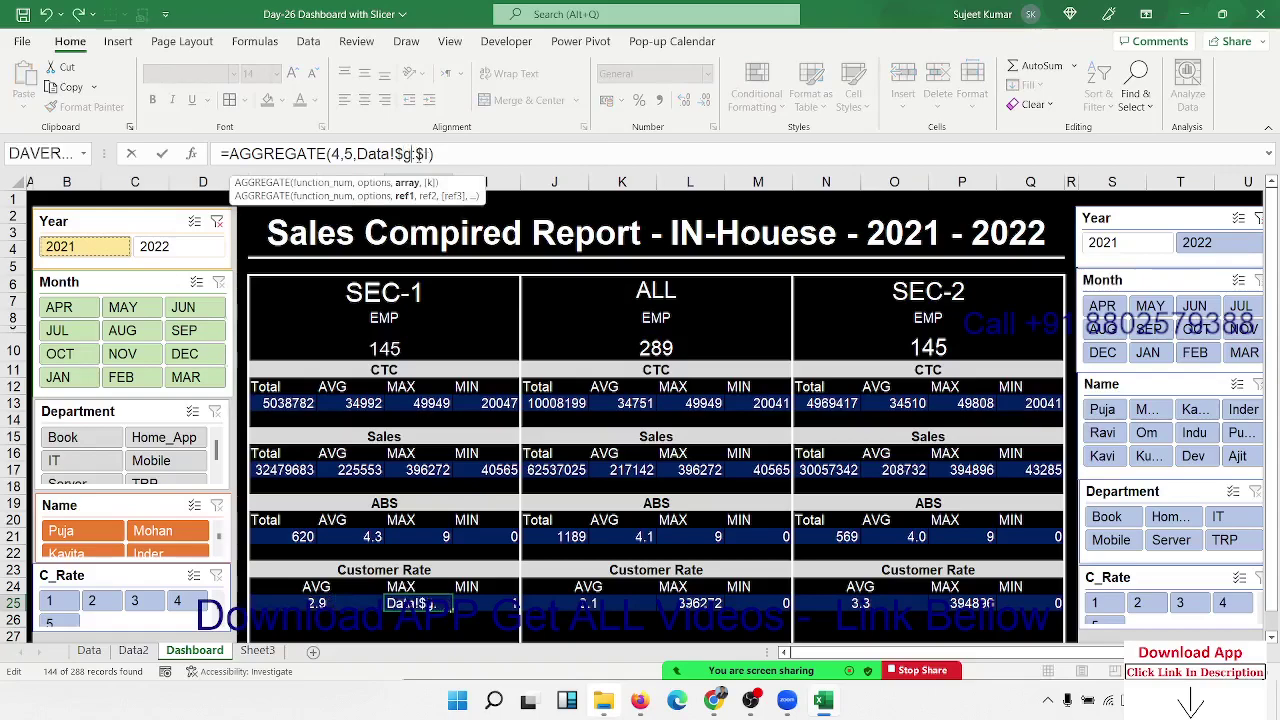
key(Right)
key(BackSpace)
text(g)
key(Return)
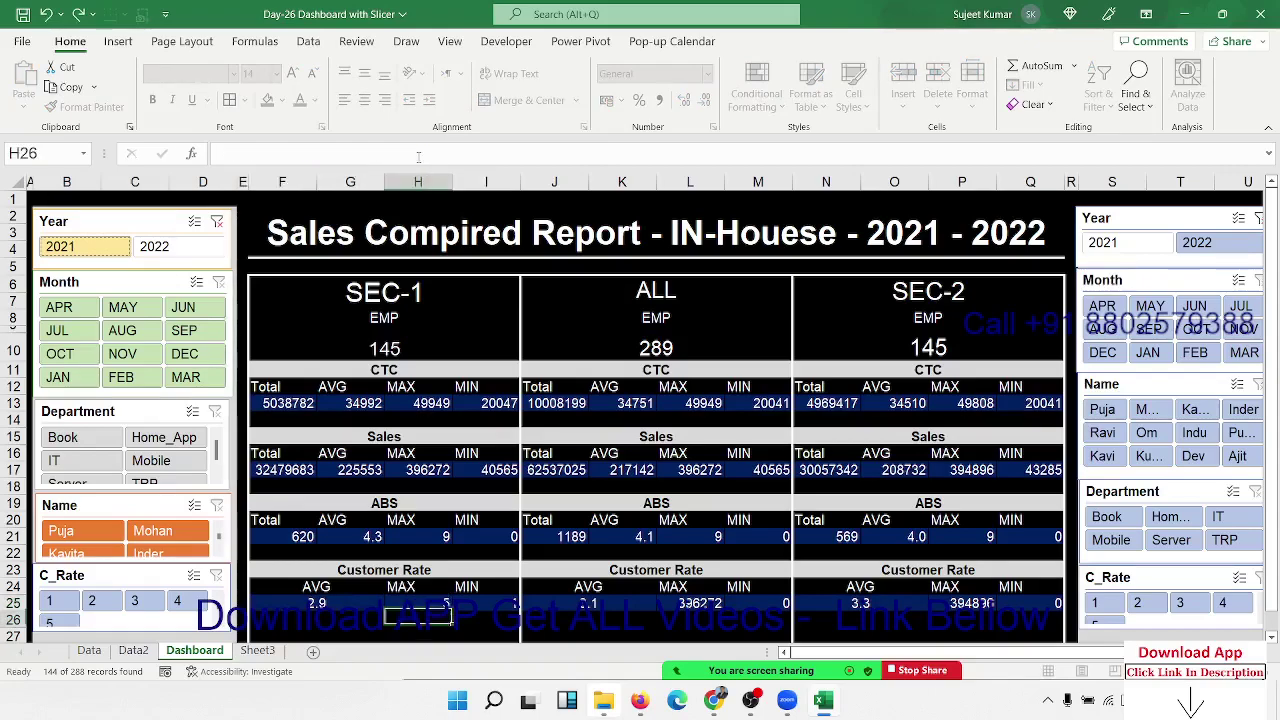
click(445, 605)
click(515, 605)
Correct the ALL Customer Rate MAX formula to aggregate column G.
click(690, 604)
click(757, 604)
click(690, 604)
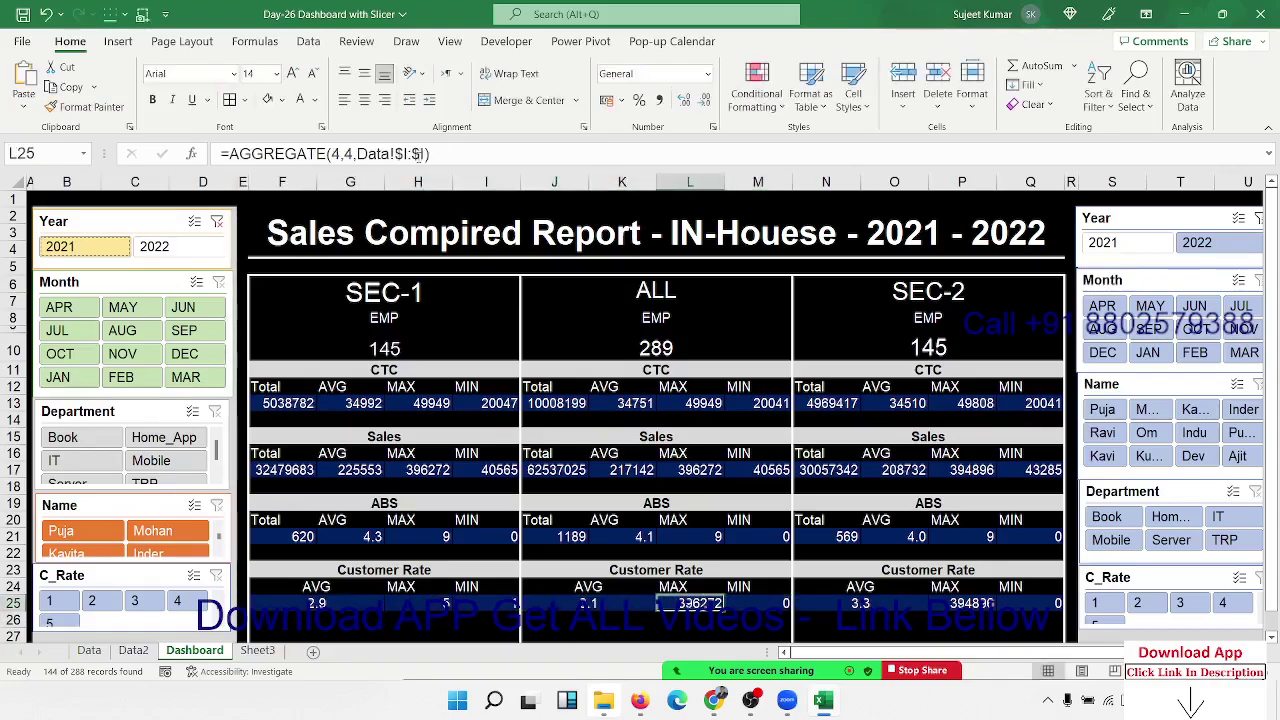
key(F2)
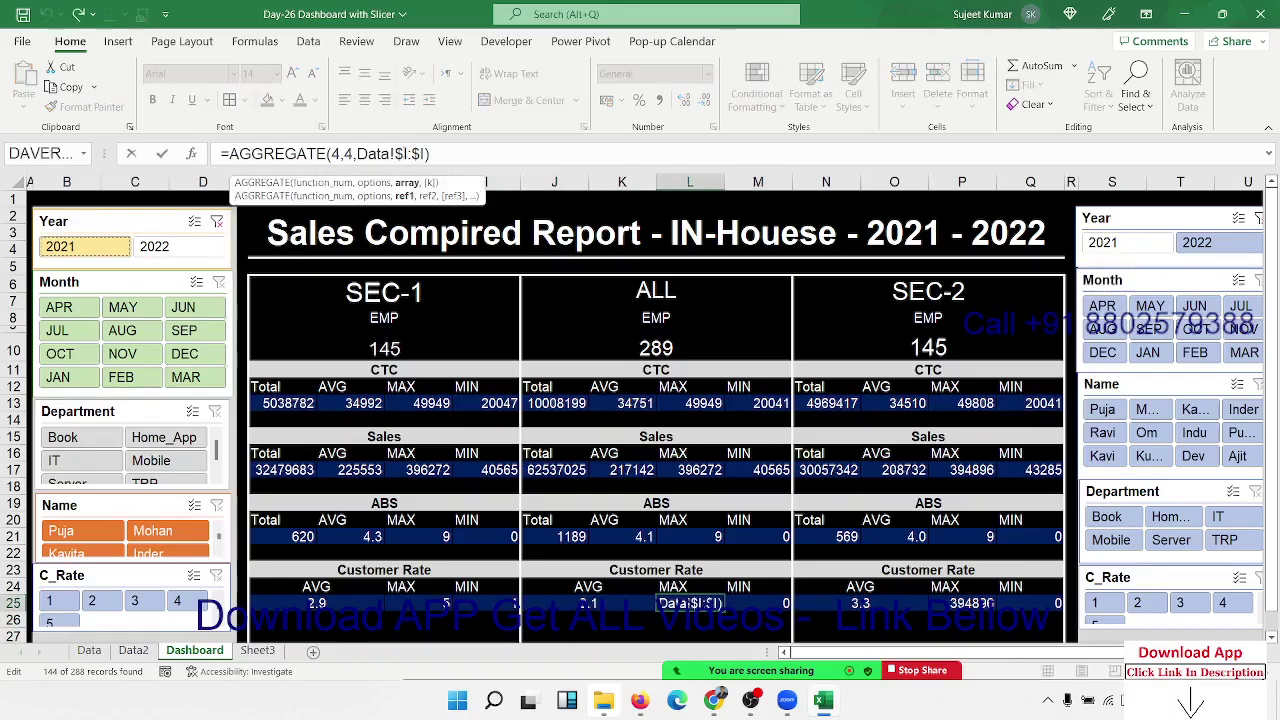
key(Left)
key(Left)
key(Left)
key(BackSpace)
text(g)
key(Right)
key(Right)
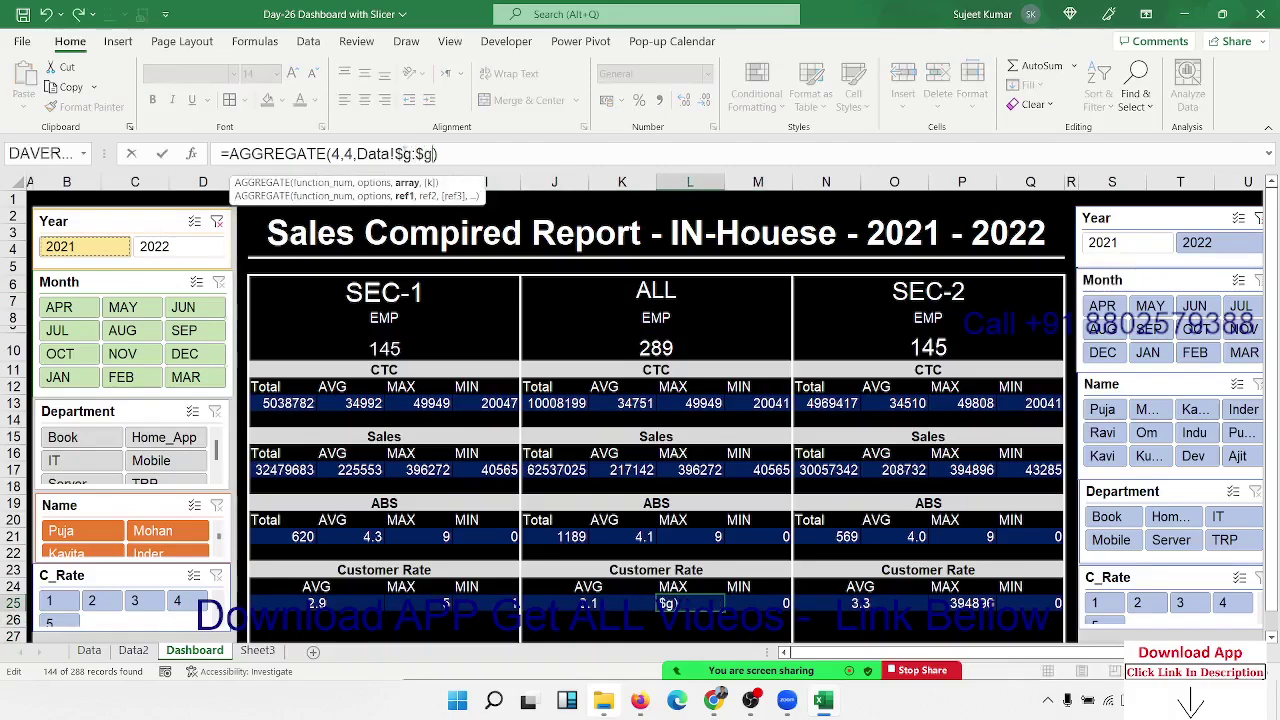
key(Return)
Correct the SEC-2 Customer Rate MAX formula to use column G, then check its MIN.
key(Right)
key(Right)
key(Right)
key(Up)
key(Right)
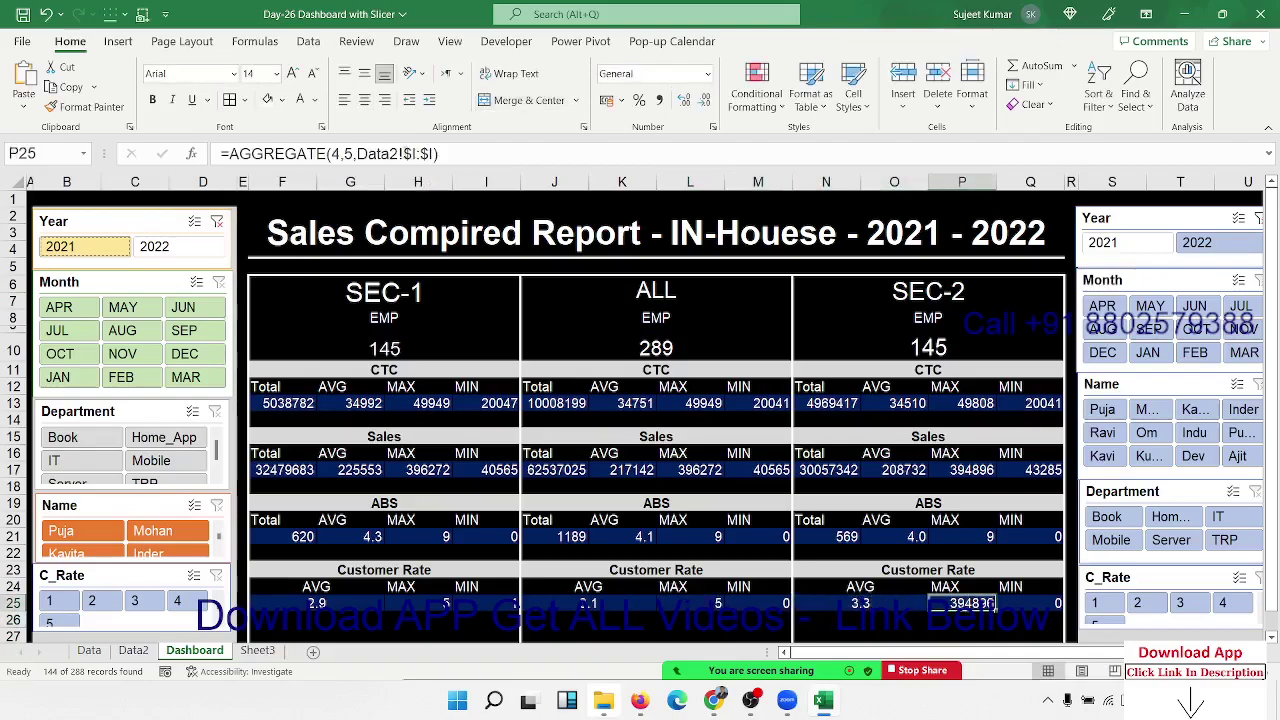
click(415, 154)
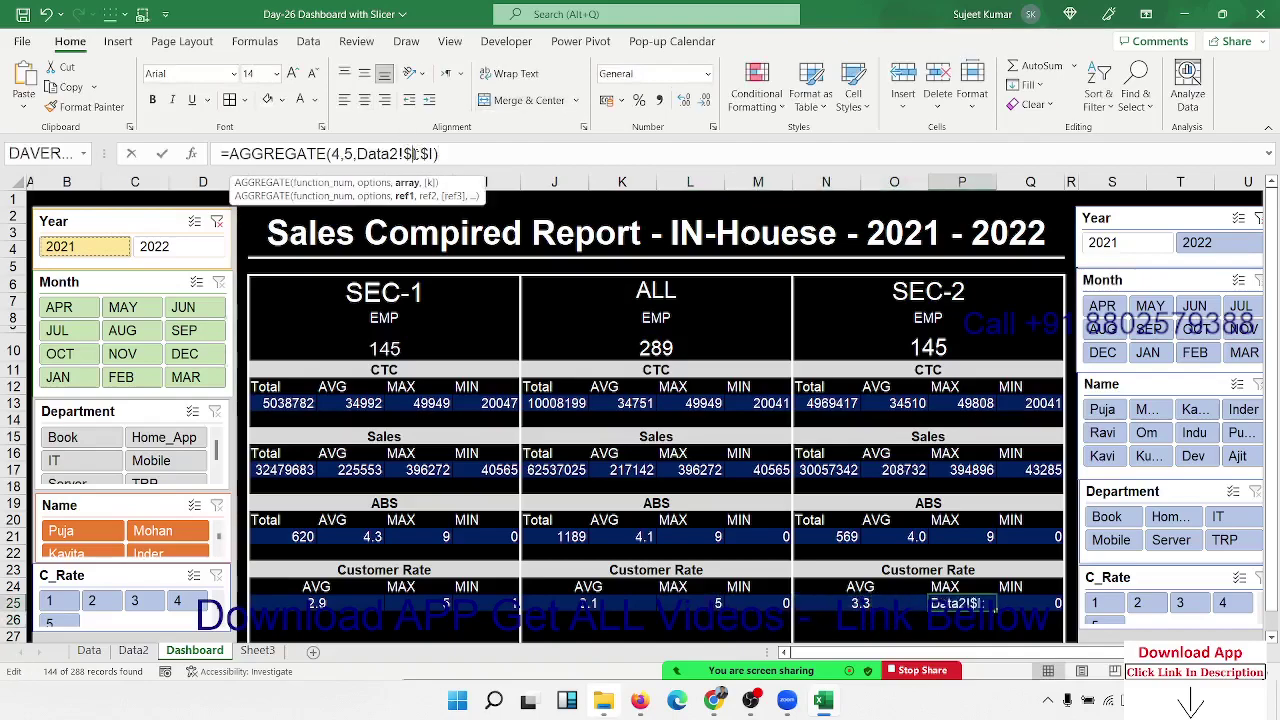
key(BackSpace)
text(g)
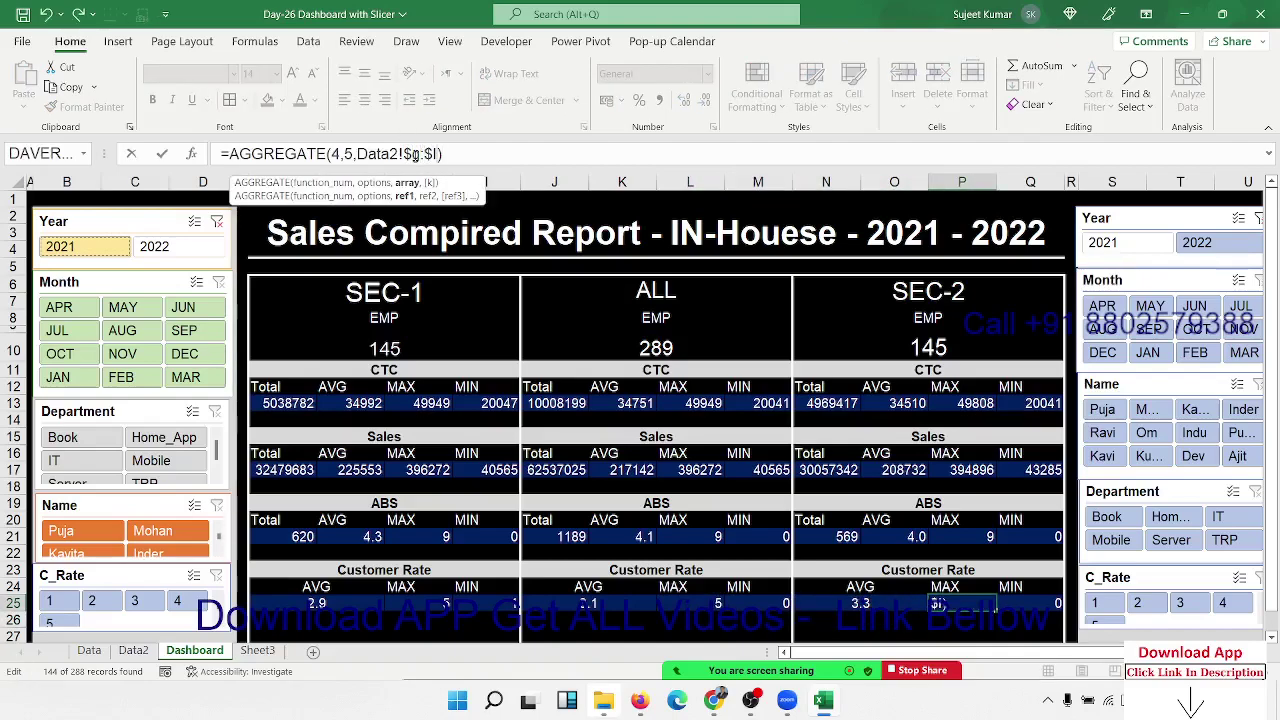
key(ctrl+Return)
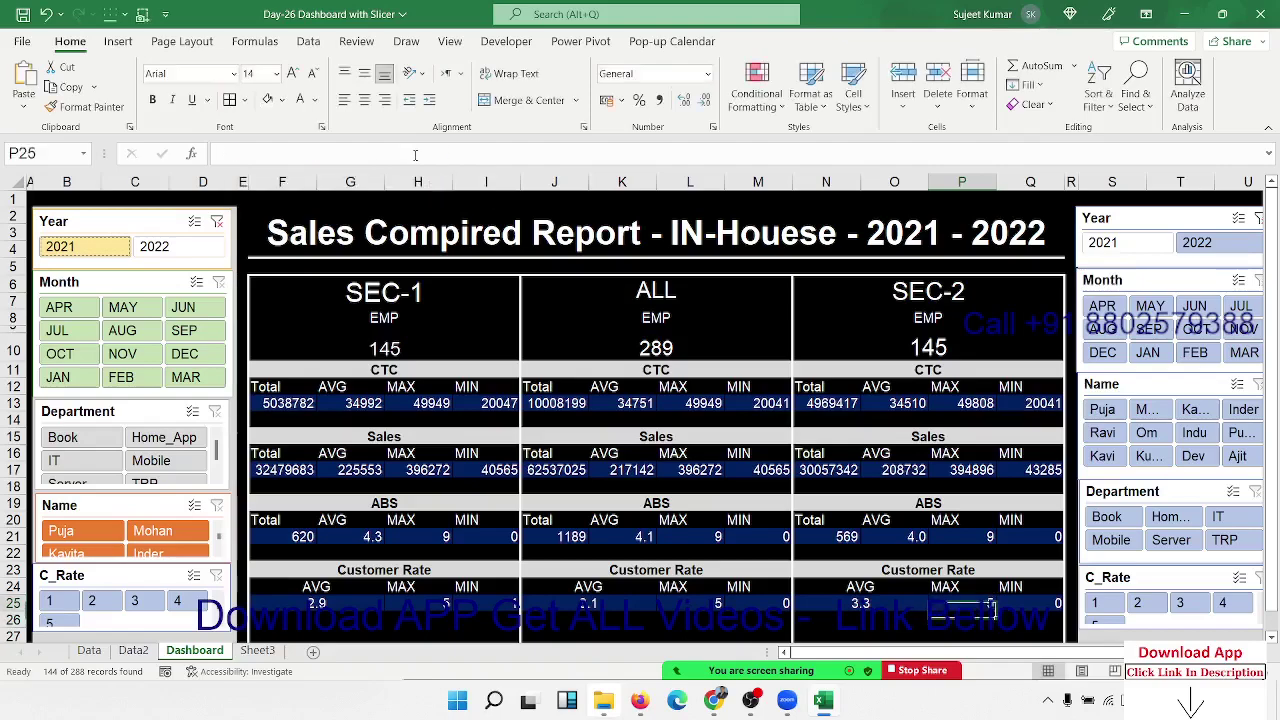
key(Right)
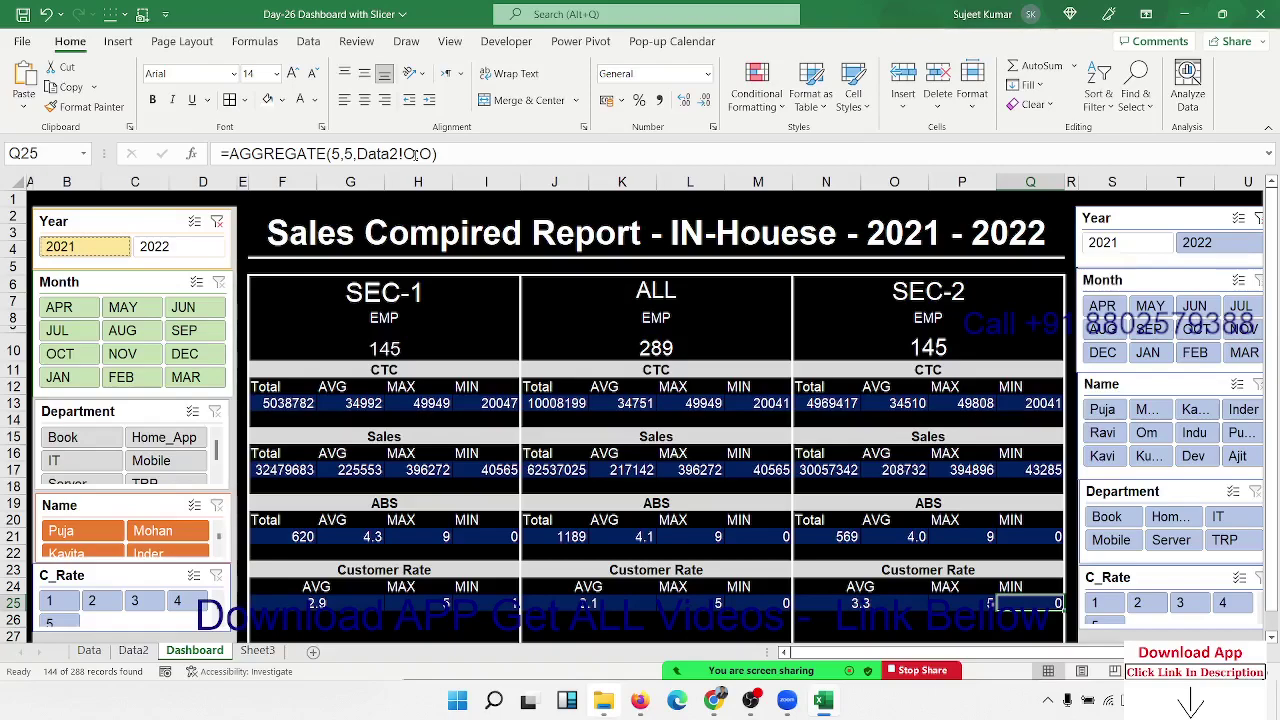
scroll(488, 393, down, 3)
scroll(488, 393, up, 1)
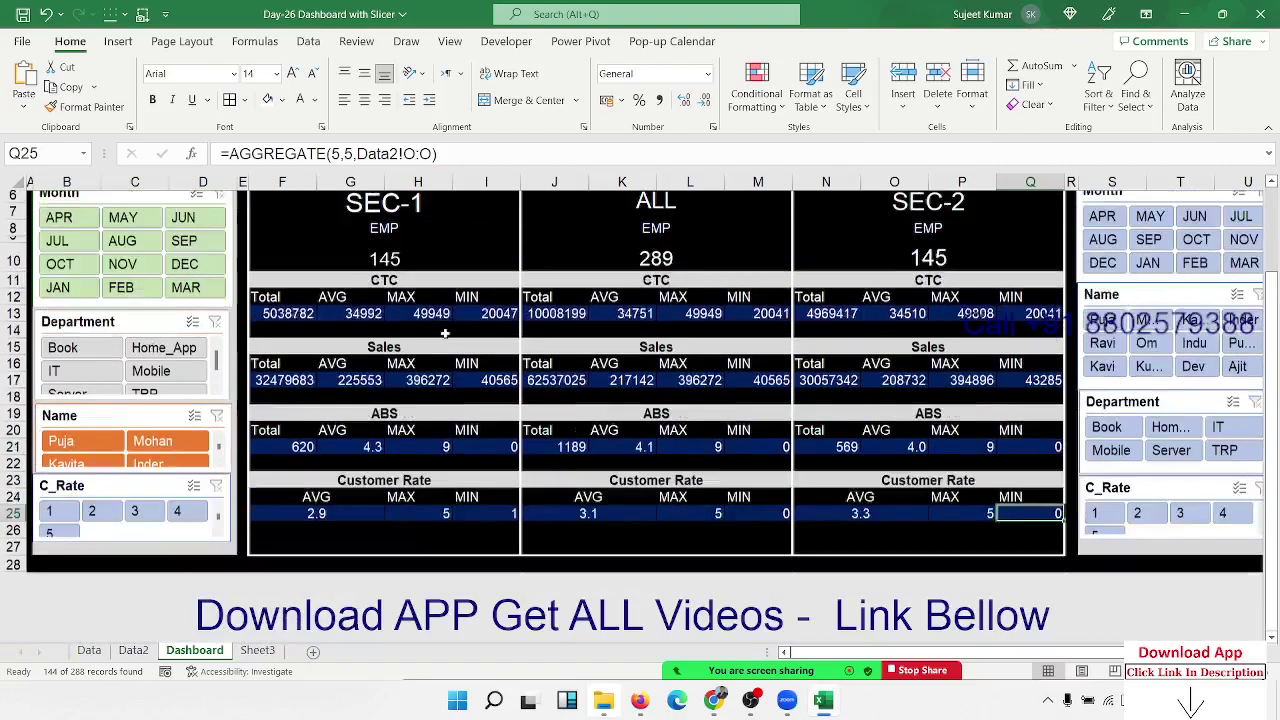
scroll(488, 393, up, 2)
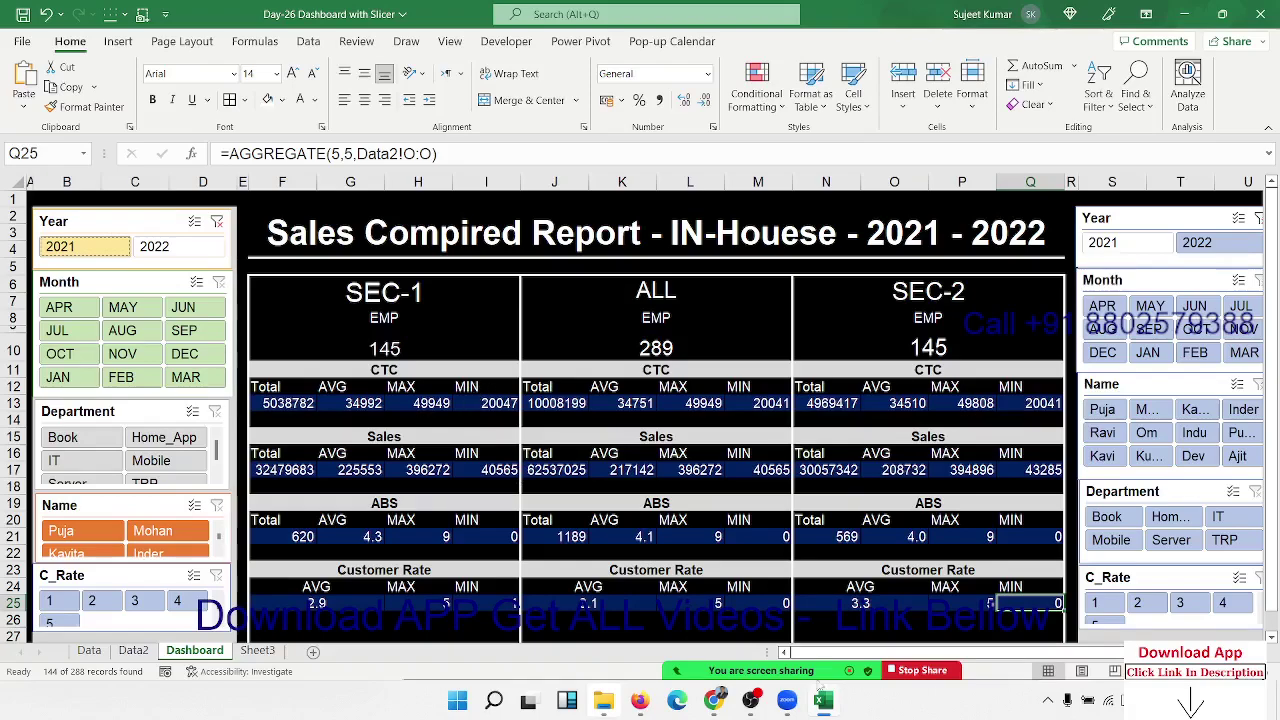
mouse_move(680, 638)
drag(680, 638, 680, 63)
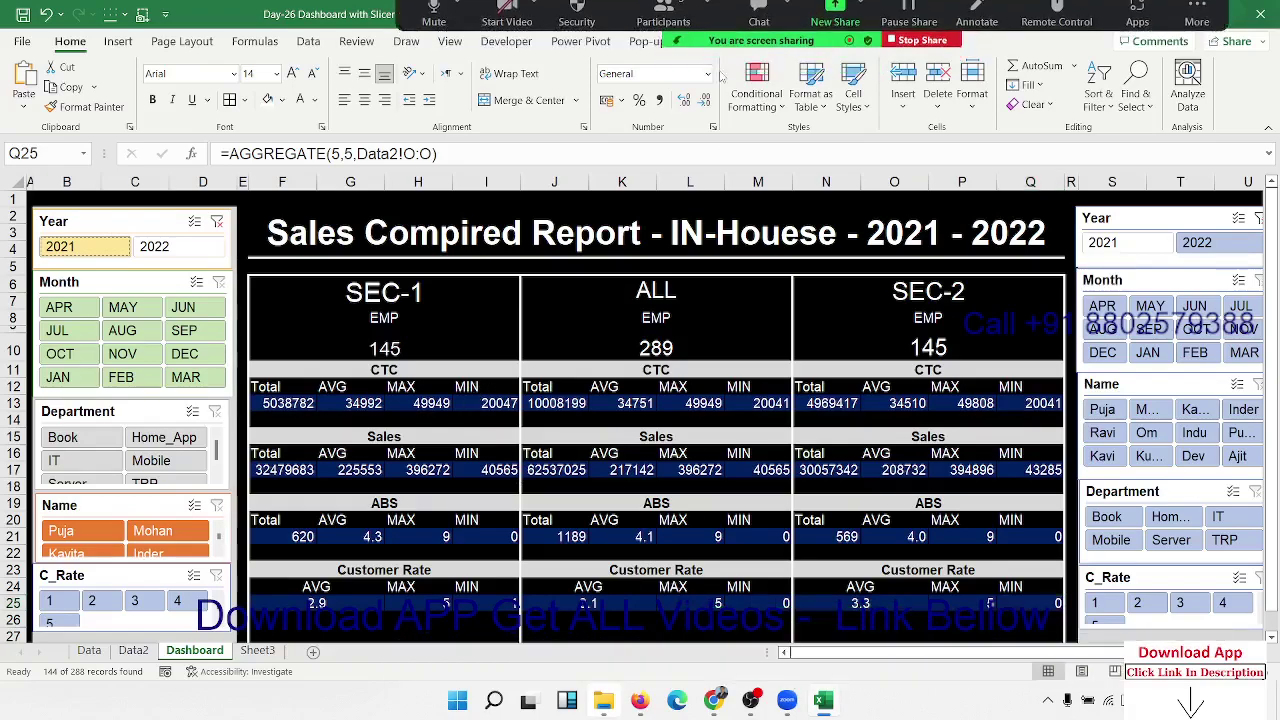